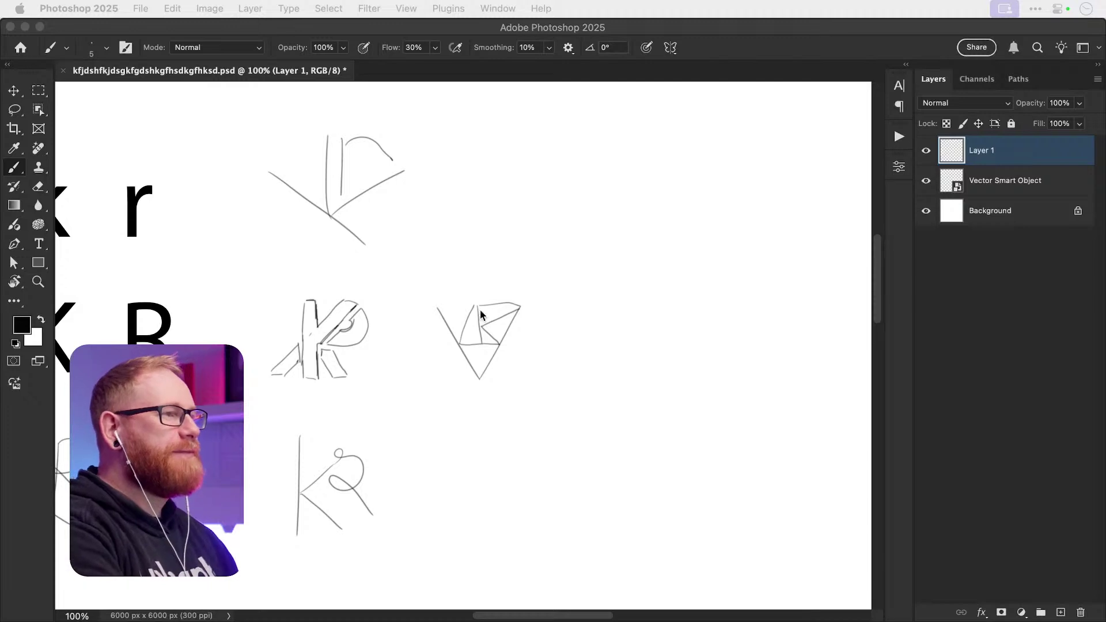
- Copy the triangular KR sketch using a rectangular selection around it, then switch to Illustrator and paste it into the Monogram.ai document
{"action": "left_click", "coordinate": [485, 338]}
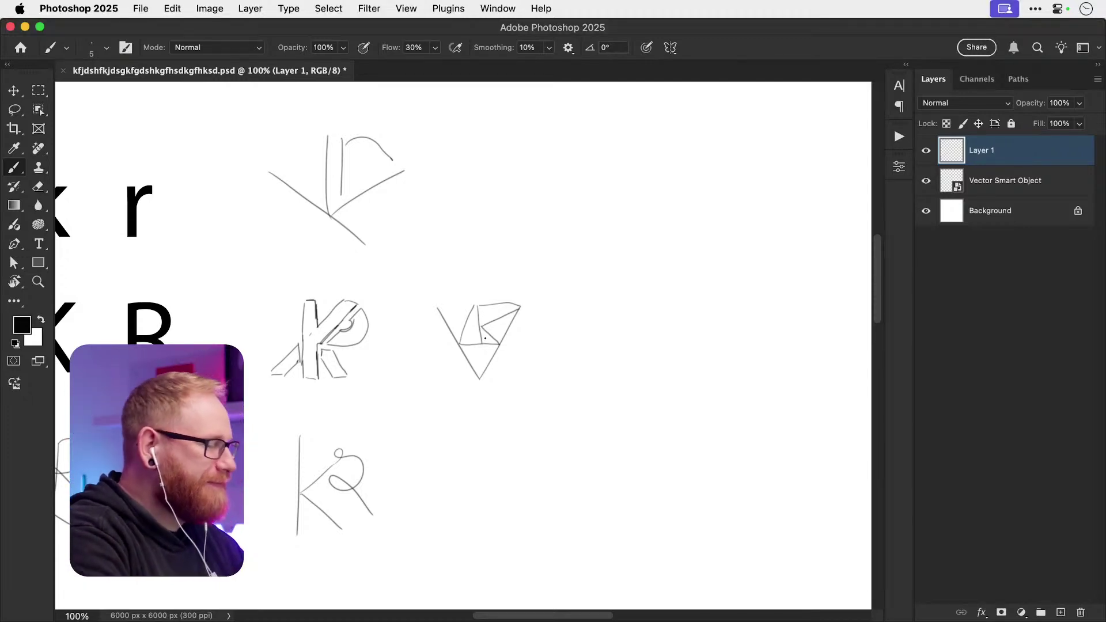
{"action": "scroll", "coordinate": [517, 380], "scroll_direction": "left", "scroll_amount": 2}
{"action": "scroll", "coordinate": [516, 380], "scroll_direction": "down", "scroll_amount": 1}
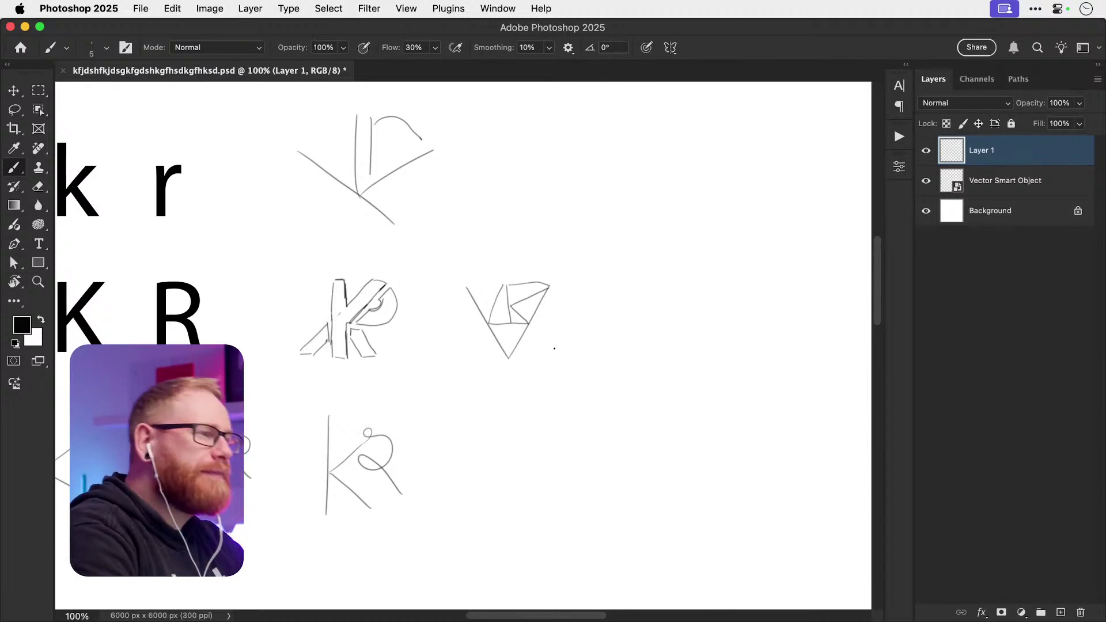
{"action": "mouse_move", "coordinate": [555, 348]}
{"action": "left_mouse_down"}
{"action": "mouse_move", "coordinate": [523, 378]}
{"action": "mouse_move", "coordinate": [503, 375]}
{"action": "left_mouse_up"}
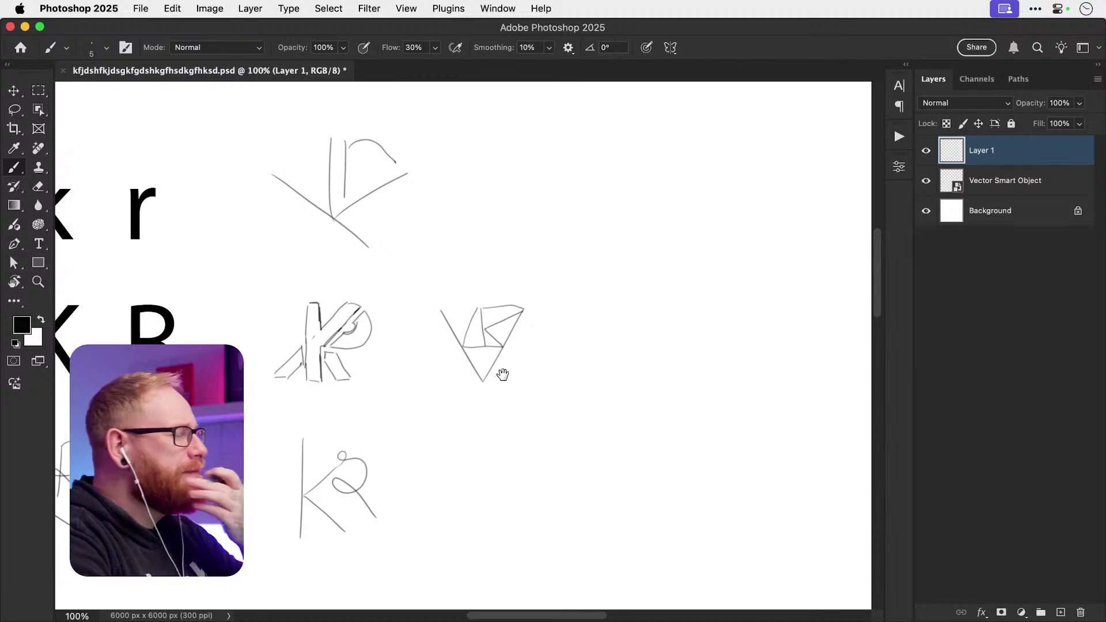
{"action": "key", "text": "z"}
{"action": "left_click_drag", "start_coordinate": [506, 335], "coordinate": [553, 337]}
{"action": "key", "text": "b"}
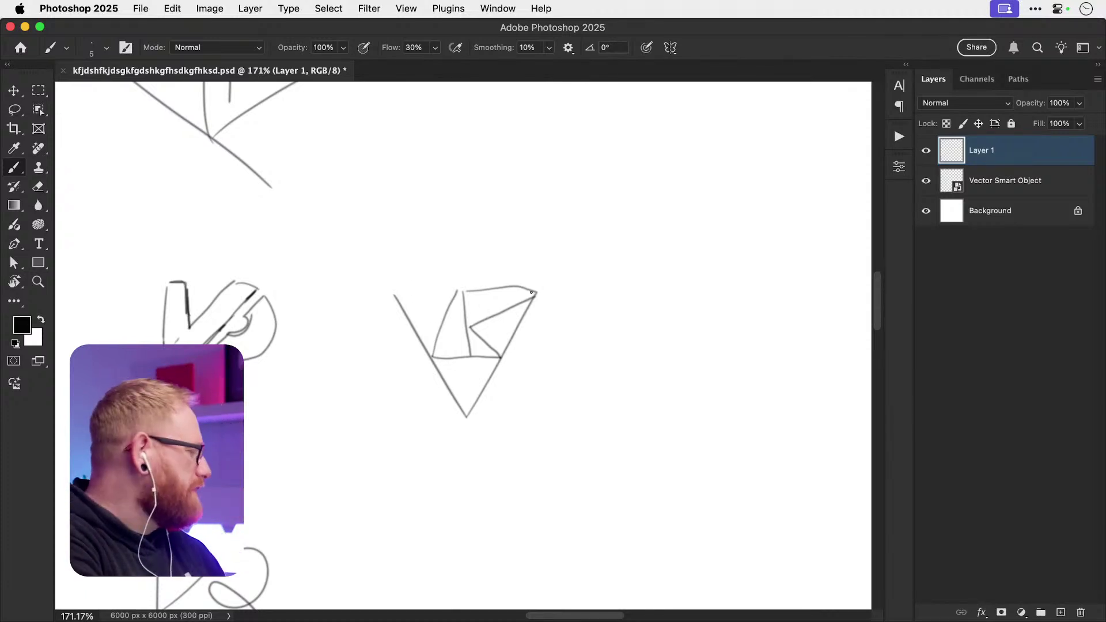
{"action": "left_click_drag", "start_coordinate": [501, 444], "coordinate": [465, 377]}
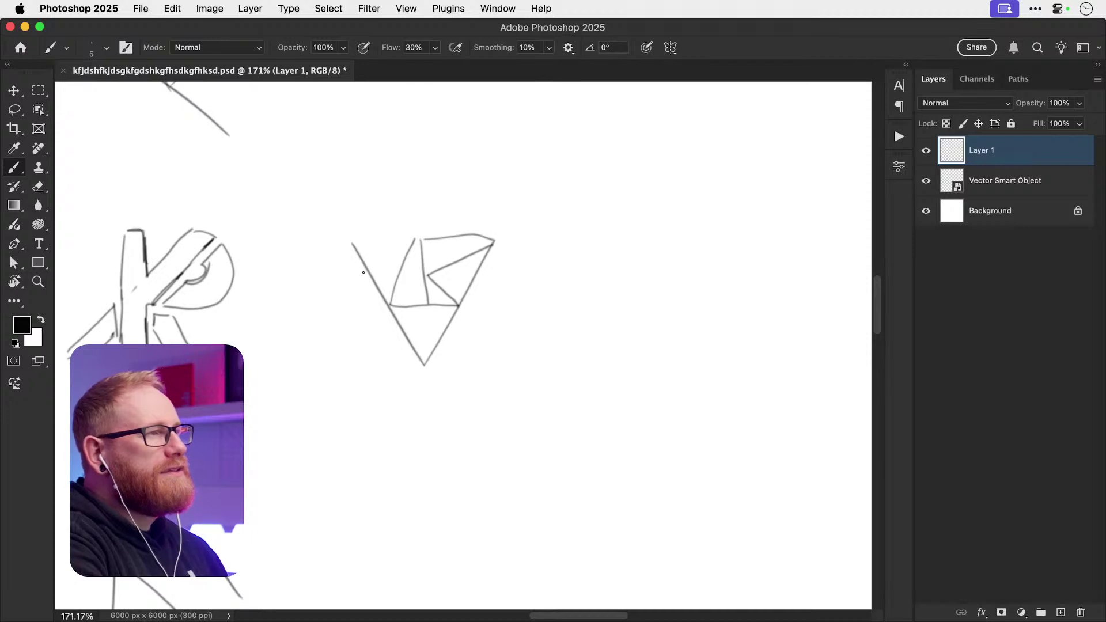
{"action": "key", "text": "m"}
{"action": "left_click_drag", "start_coordinate": [325, 221], "coordinate": [521, 382]}
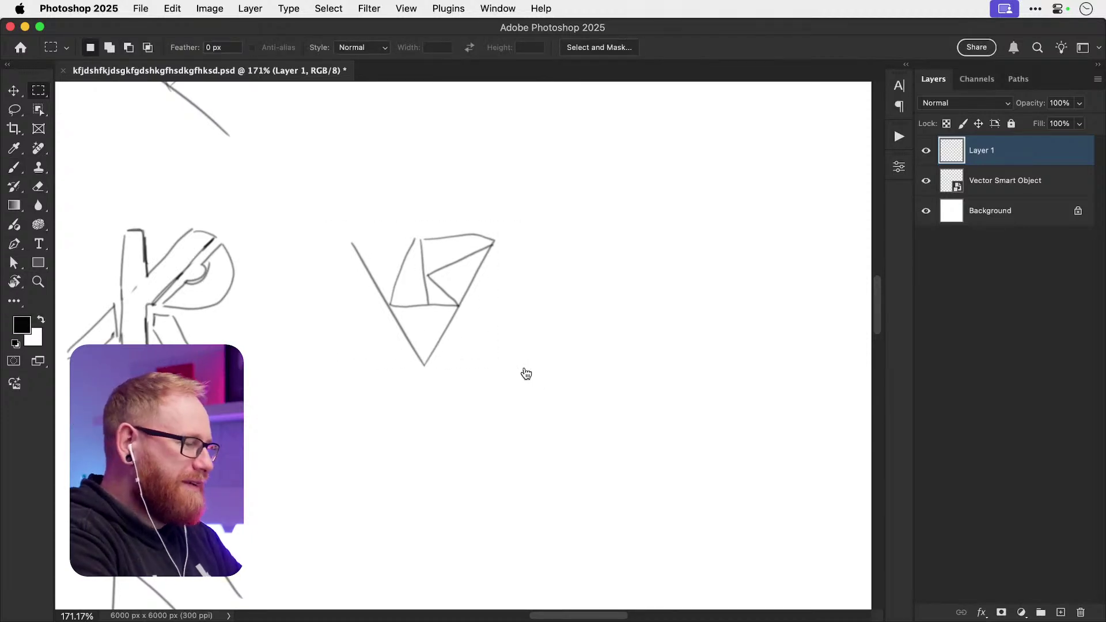
{"action": "key", "text": "super+Tab"}
{"action": "key", "text": "super+v"}
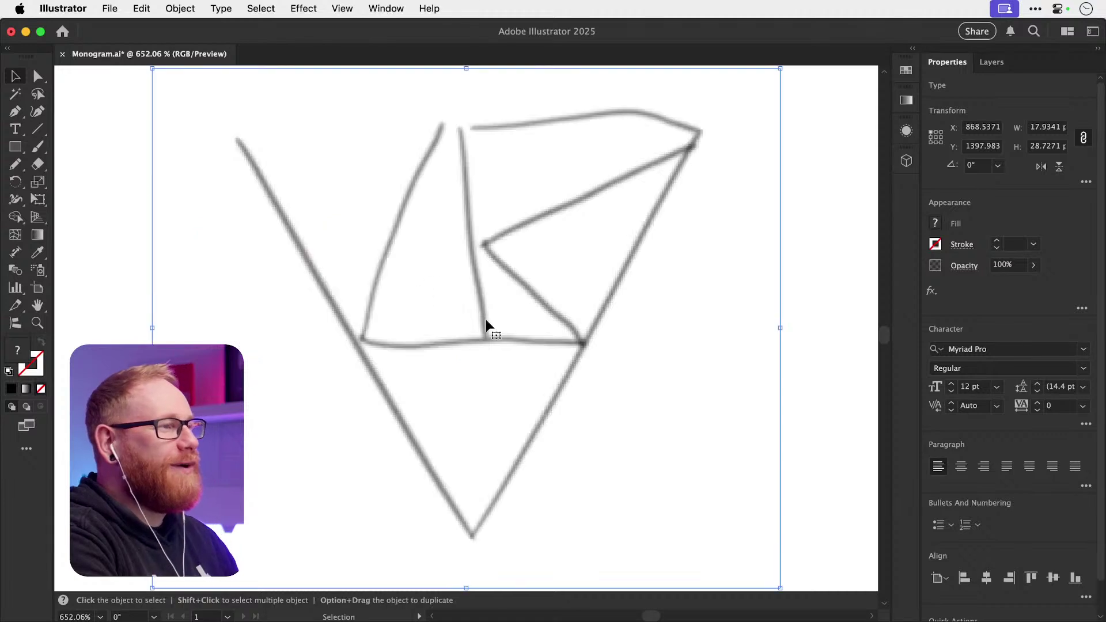
- Scale the pasted sketch down proportionally to about 33 px wide
{"action": "key", "text": "super+minus"}
{"action": "key", "text": "super+minus"}
{"action": "key", "text": "super+minus"}
{"action": "key", "text": "s"}
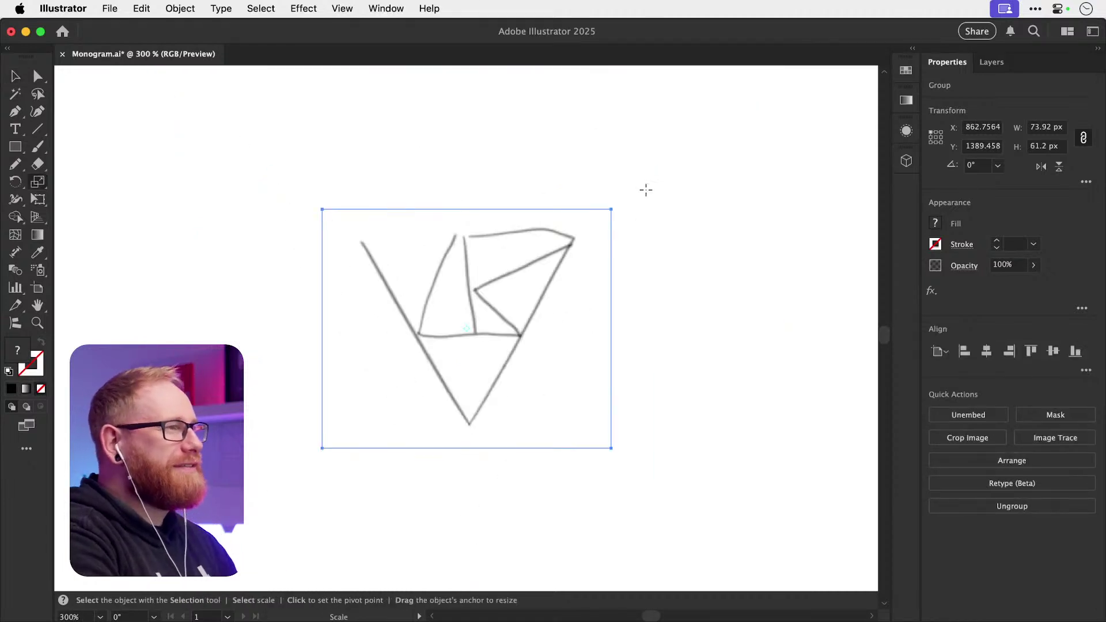
{"action": "left_click_drag", "start_coordinate": [645, 188], "coordinate": [552, 276]}
- Clear the sample k r and K R letters from the document, keeping only the triangular sketch in its place
{"action": "key", "text": "v"}
{"action": "left_click", "coordinate": [431, 254]}
{"action": "left_click", "coordinate": [446, 299]}
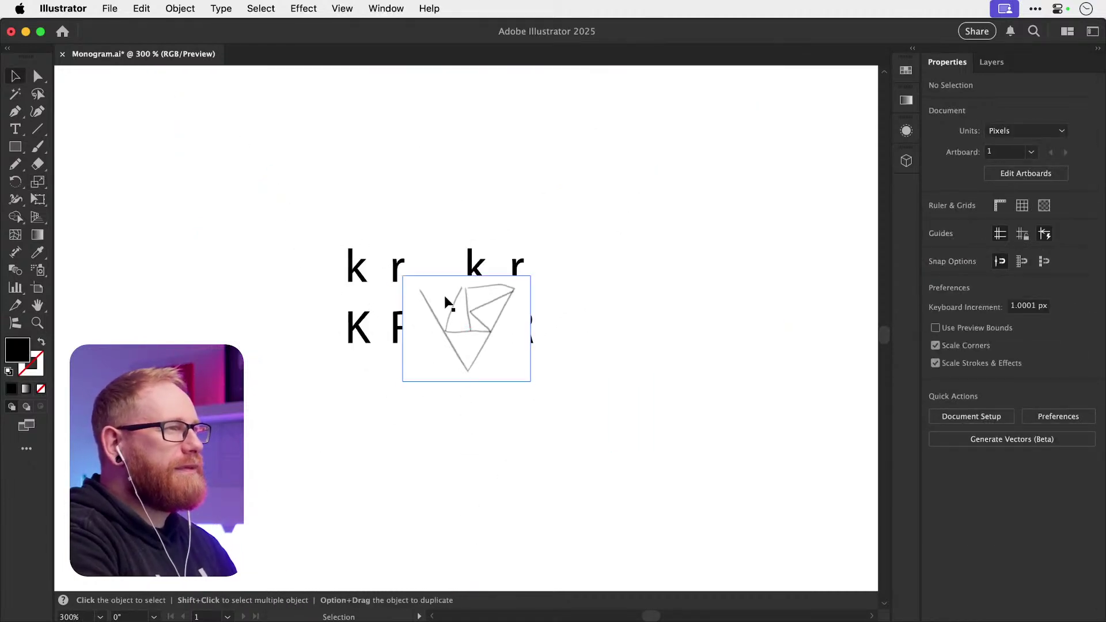
{"action": "key", "text": "BackSpace"}
{"action": "key", "text": "super+a"}
{"action": "key", "text": "BackSpace"}
{"action": "key", "text": "super+v"}
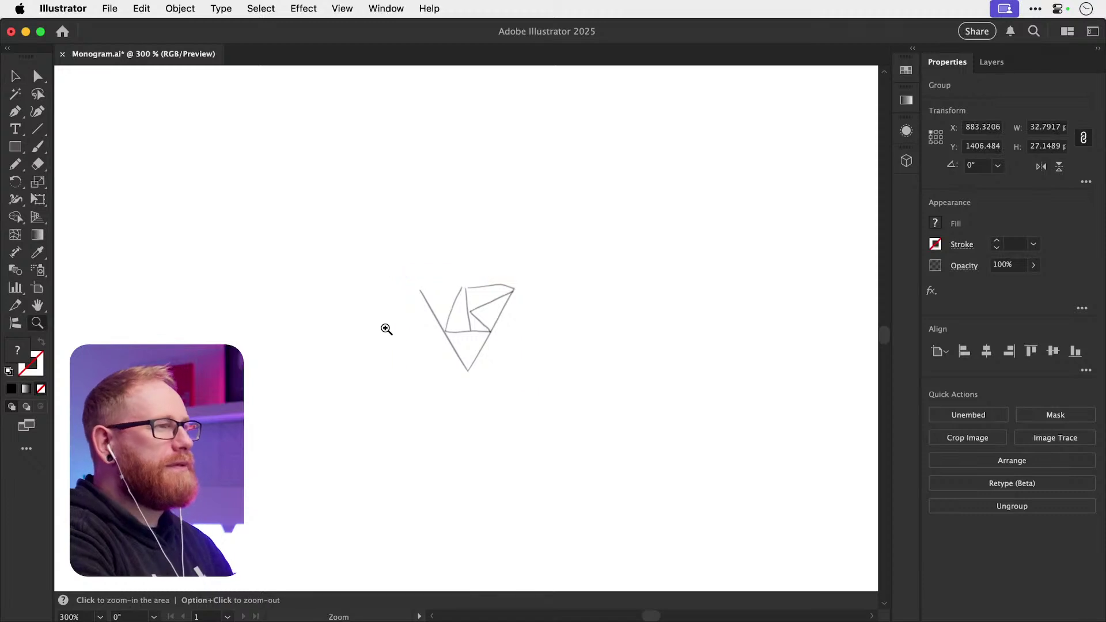
- Try drawing a line segment along the right diagonal edge of the sketched triangle
{"action": "mouse_move", "coordinate": [386, 327]}
{"action": "left_mouse_down"}
{"action": "mouse_move", "coordinate": [518, 344]}
{"action": "mouse_move", "coordinate": [407, 315]}
{"action": "mouse_move", "coordinate": [451, 314]}
{"action": "left_mouse_up"}
{"action": "left_click", "coordinate": [516, 340]}
{"action": "key", "text": "z"}
{"action": "key", "text": "v"}
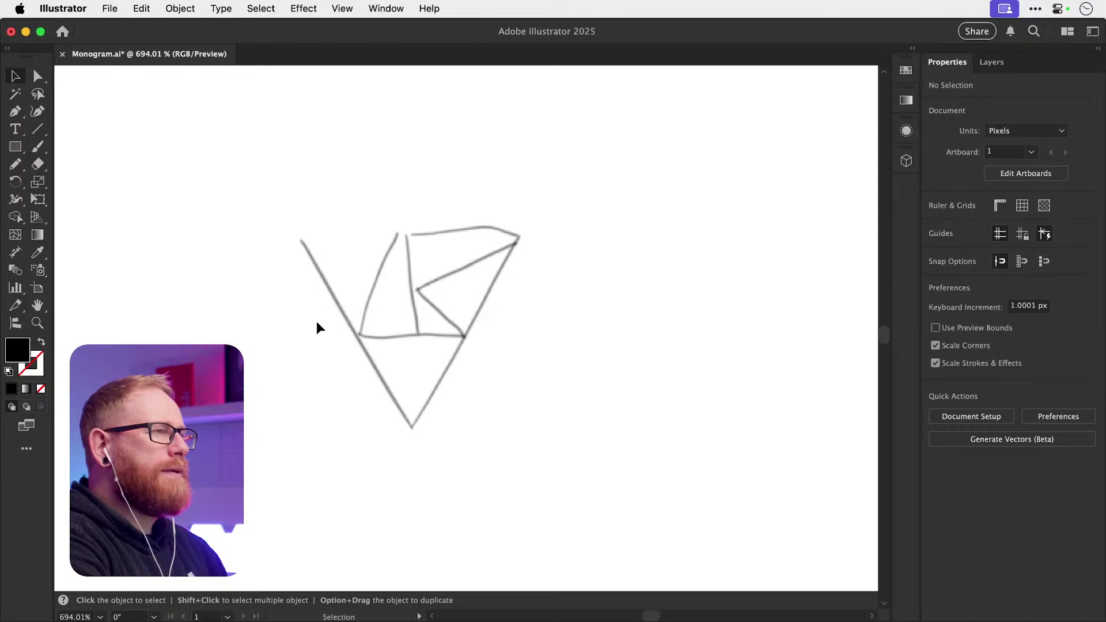
{"action": "left_click", "coordinate": [37, 129]}
{"action": "mouse_move", "coordinate": [390, 441]}
{"action": "left_mouse_down"}
{"action": "mouse_move", "coordinate": [490, 255]}
{"action": "mouse_move", "coordinate": [490, 231]}
{"action": "left_mouse_up"}
{"action": "key", "text": "super+z"}
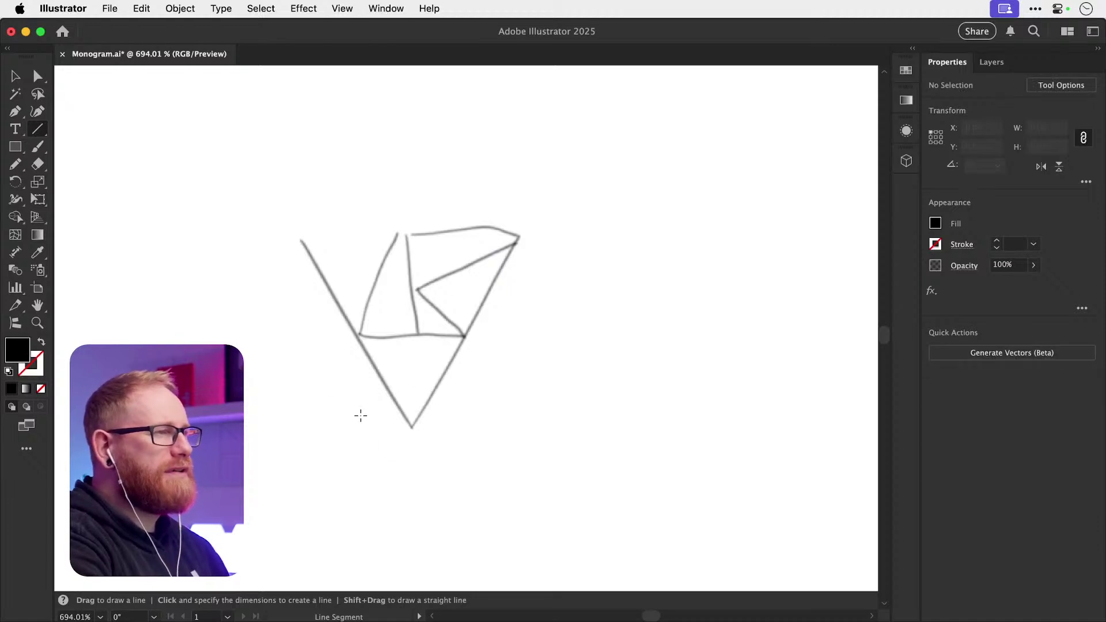
- Draw a line segment with a length of 200 px at an angle of 60° near the sketch
{"action": "left_click", "coordinate": [347, 413]}
{"action": "key", "text": "Tab"}
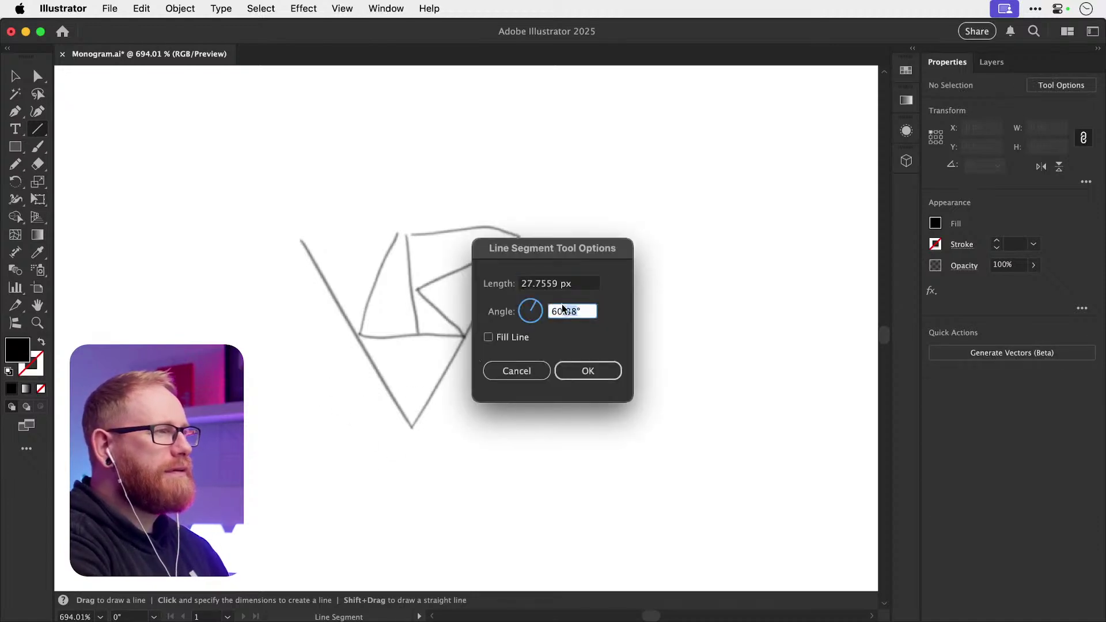
{"action": "type", "text": "60"}
{"action": "key", "text": "Tab"}
{"action": "key", "text": "Tab"}
{"action": "key", "text": "Tab"}
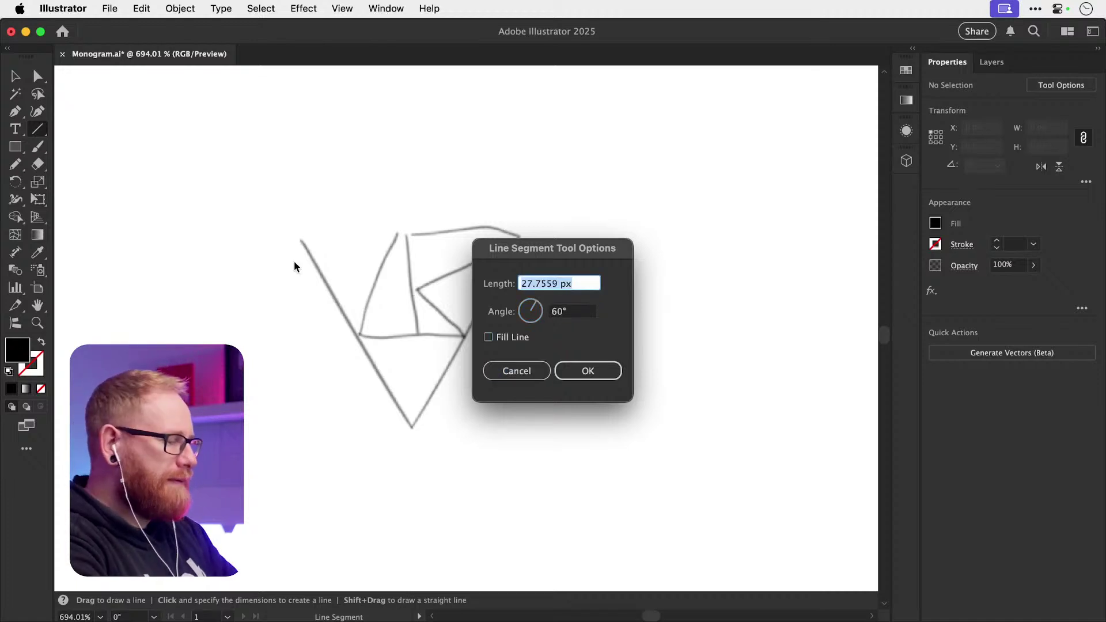
{"action": "type", "text": "200"}
{"action": "key", "text": "Return"}
{"action": "key", "text": "v"}
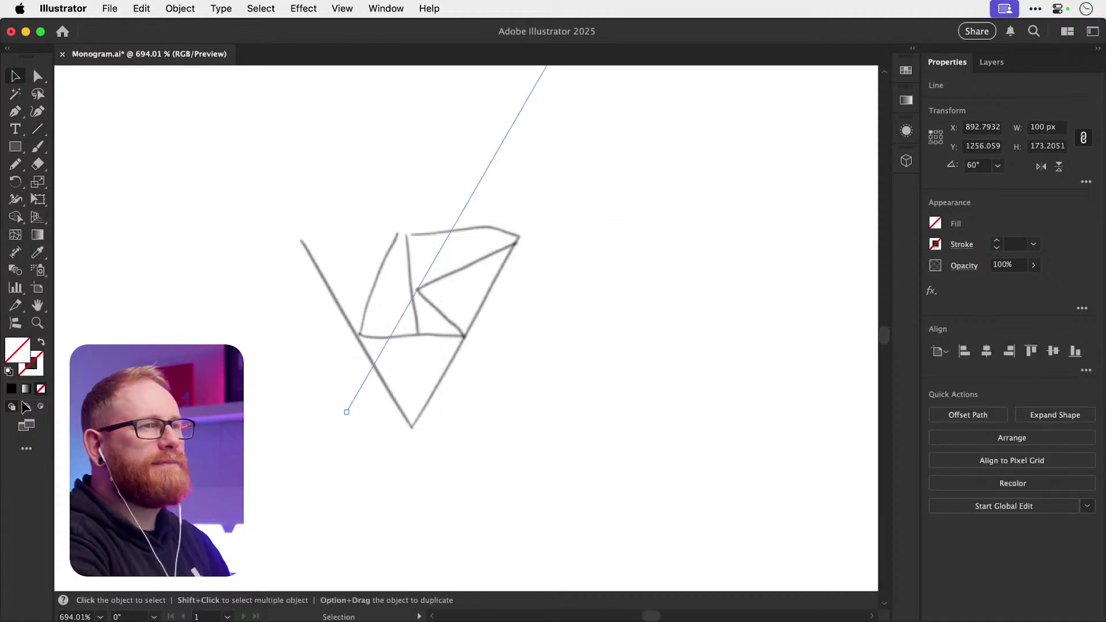
- Set the diagonal line's stroke colour to black, 000000
{"action": "double_click", "coordinate": [31, 369]}
{"action": "type", "text": "000000"}
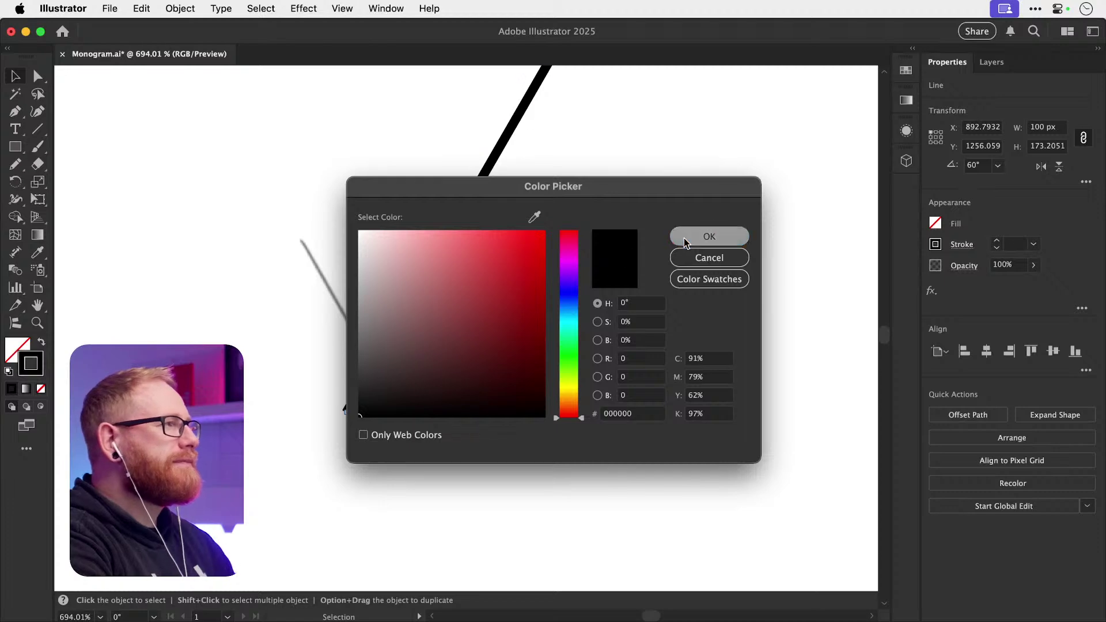
{"action": "left_click", "coordinate": [686, 242]}
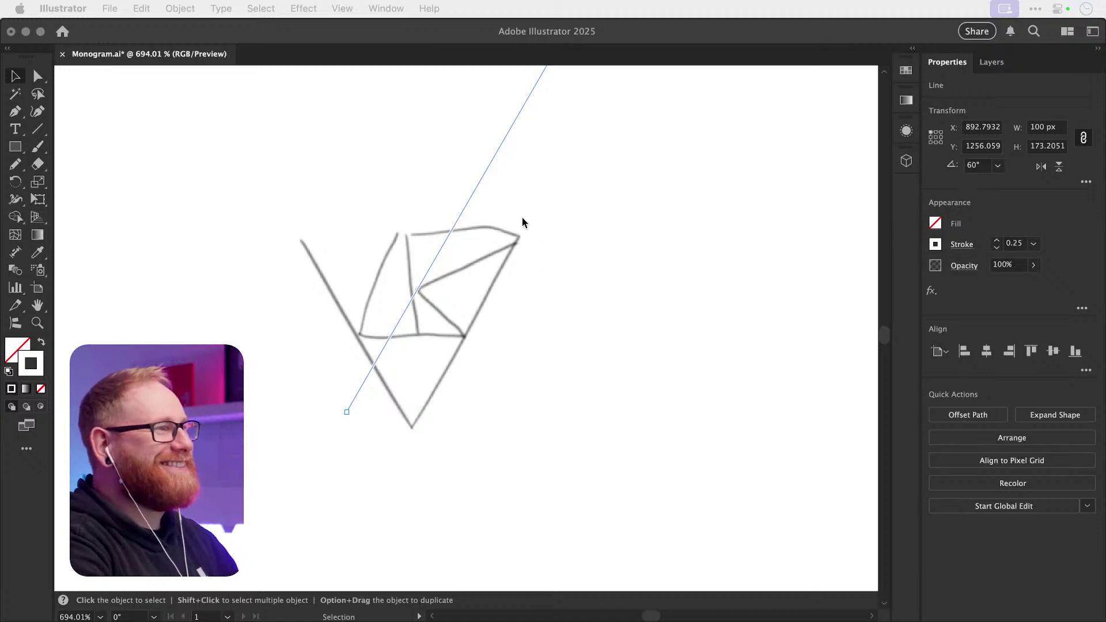
{"action": "double_click", "coordinate": [31, 363]}
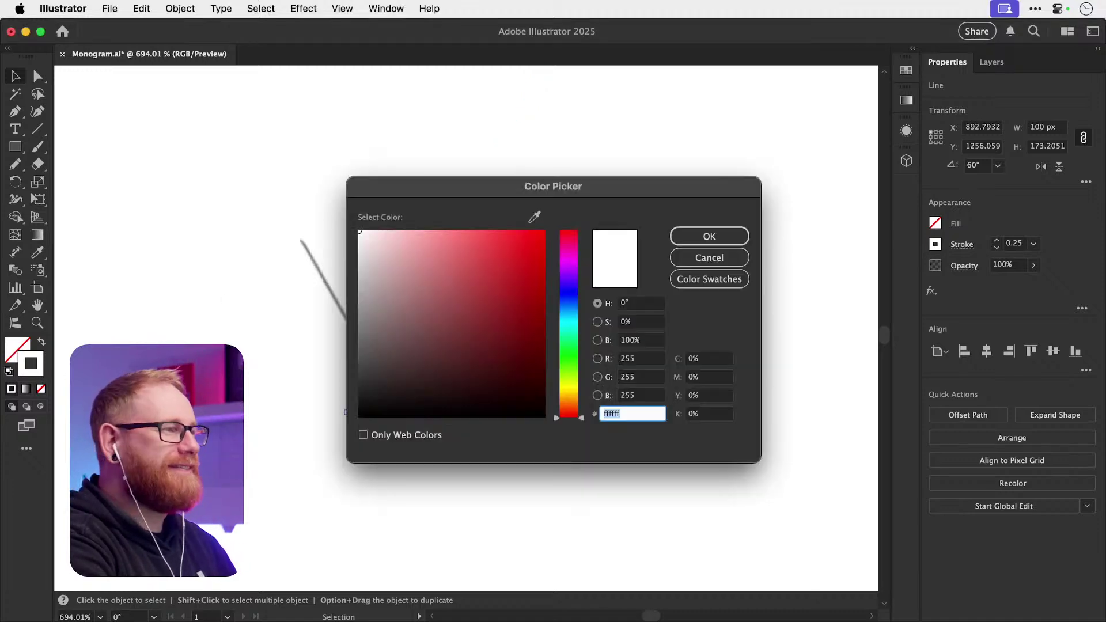
{"action": "type", "text": "000000"}
{"action": "left_click", "coordinate": [701, 236]}
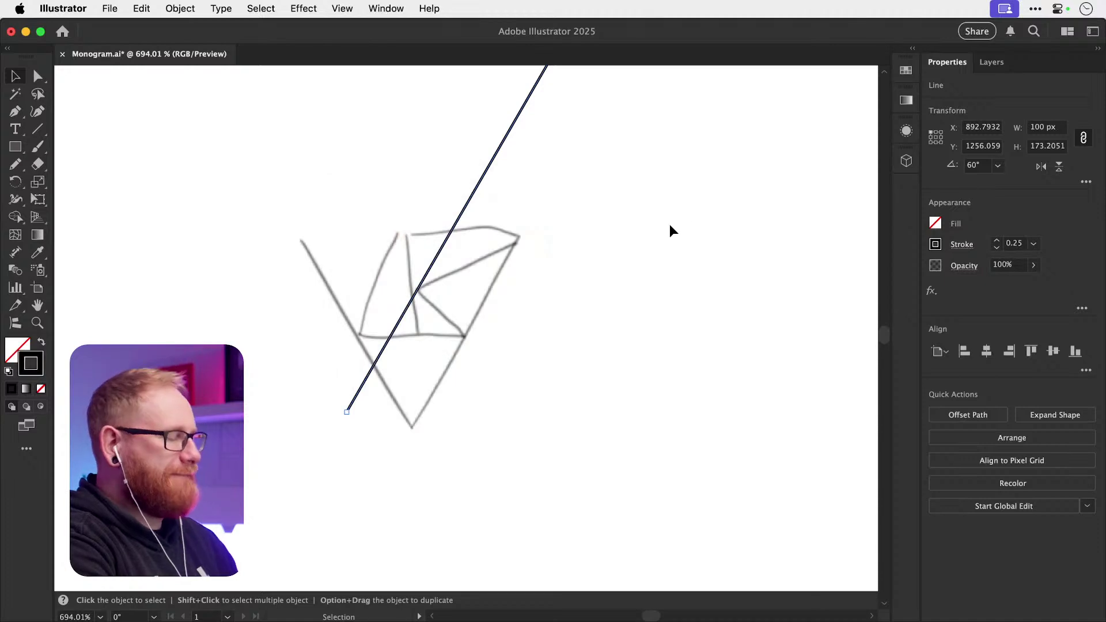
- Move the black line onto the right diagonal edge of the sketched triangle
{"action": "left_click_drag", "start_coordinate": [466, 215], "coordinate": [440, 370]}
{"action": "scroll", "coordinate": [559, 303], "scroll_direction": "left", "scroll_amount": 3}
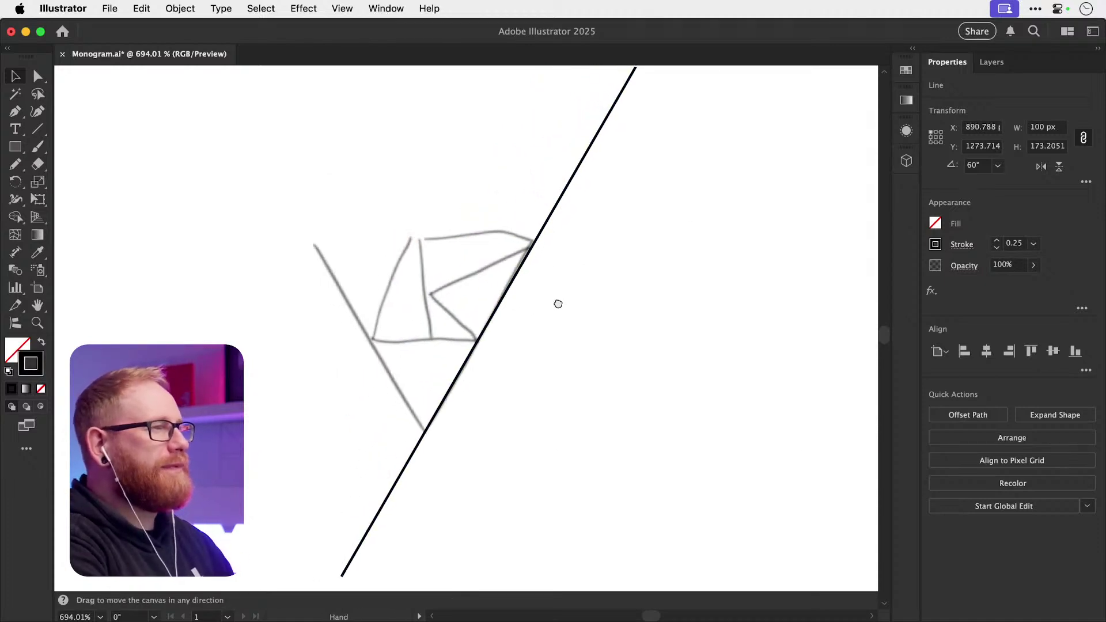
{"action": "left_click_drag", "start_coordinate": [536, 311], "coordinate": [522, 311]}
{"action": "key", "text": "super+z"}
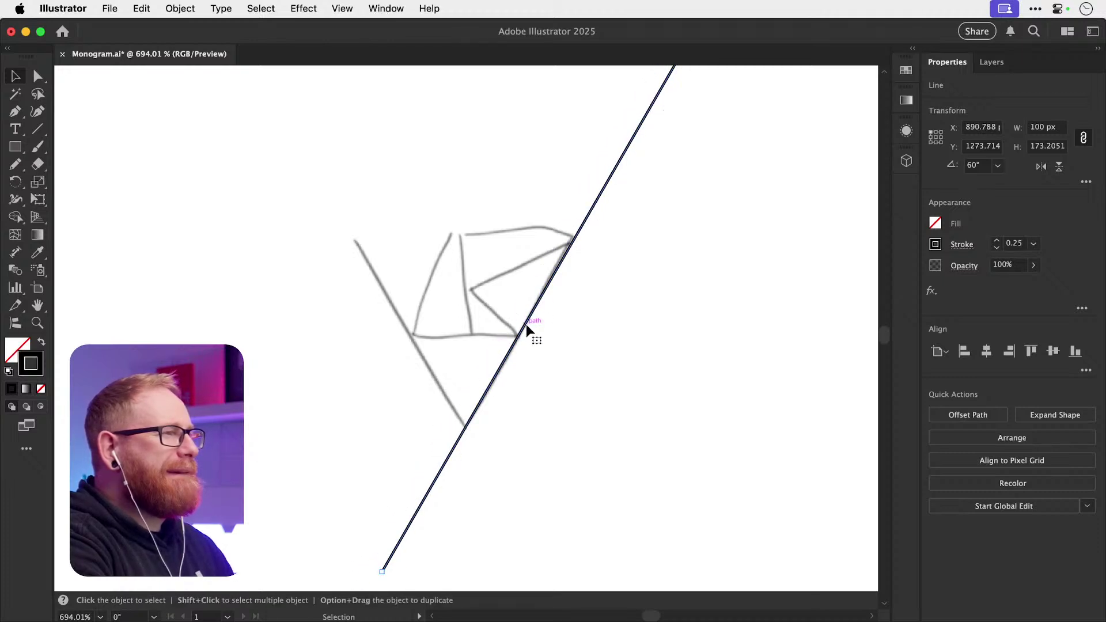
- Create a copy of the diagonal line moved 2 px horizontally and 0 px vertically
{"action": "left_click", "coordinate": [192, 14]}
{"action": "mouse_move", "coordinate": [184, 30]}
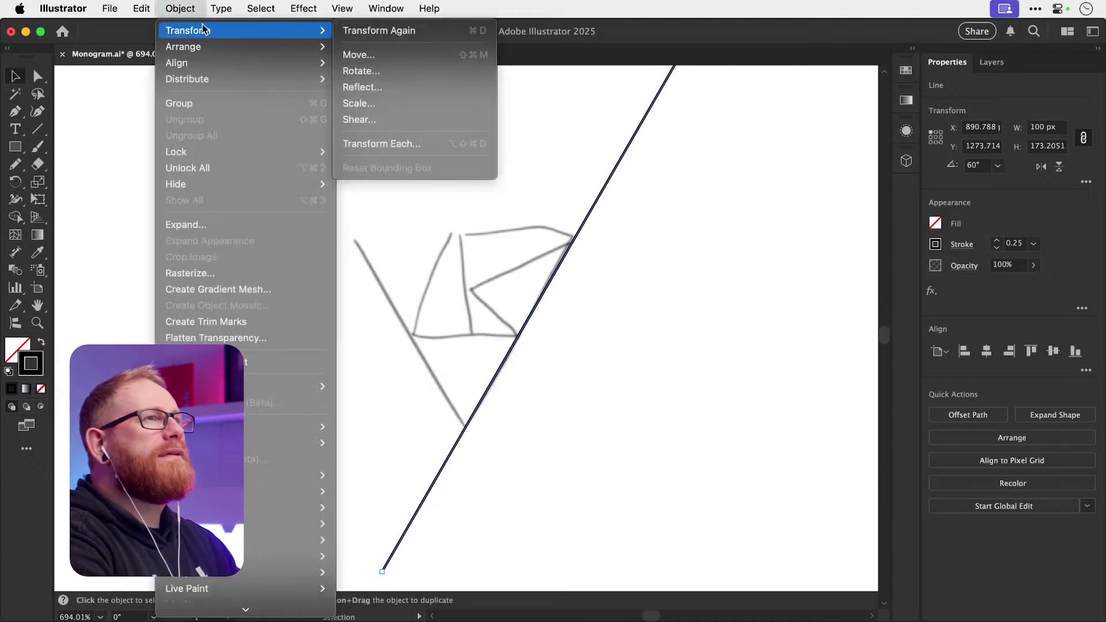
{"action": "left_click", "coordinate": [360, 50]}
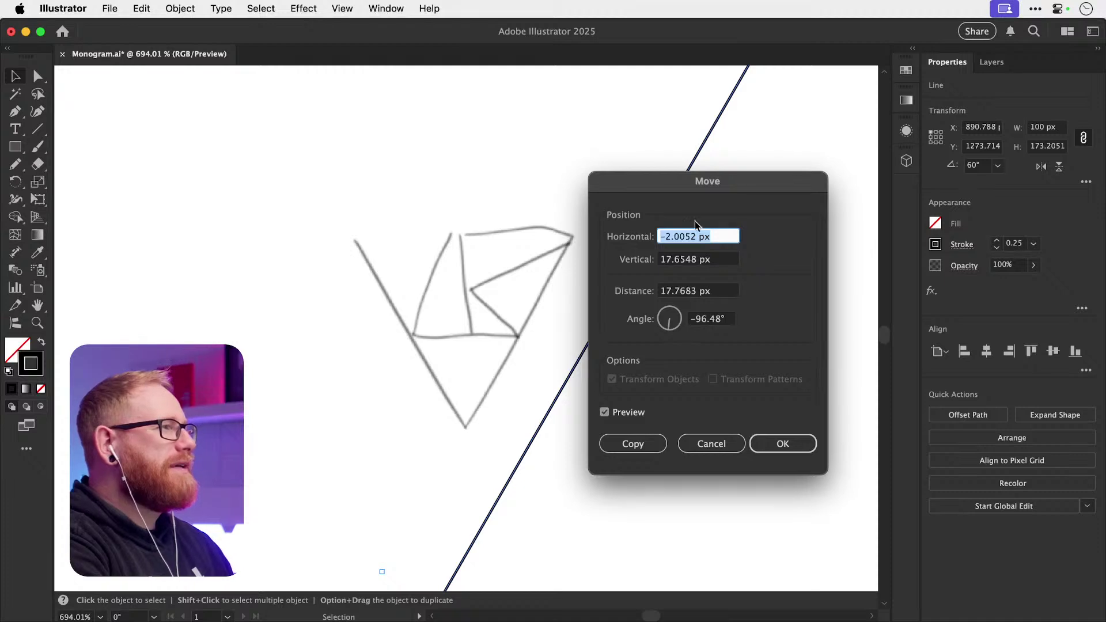
{"action": "left_click_drag", "start_coordinate": [707, 188], "coordinate": [752, 194]}
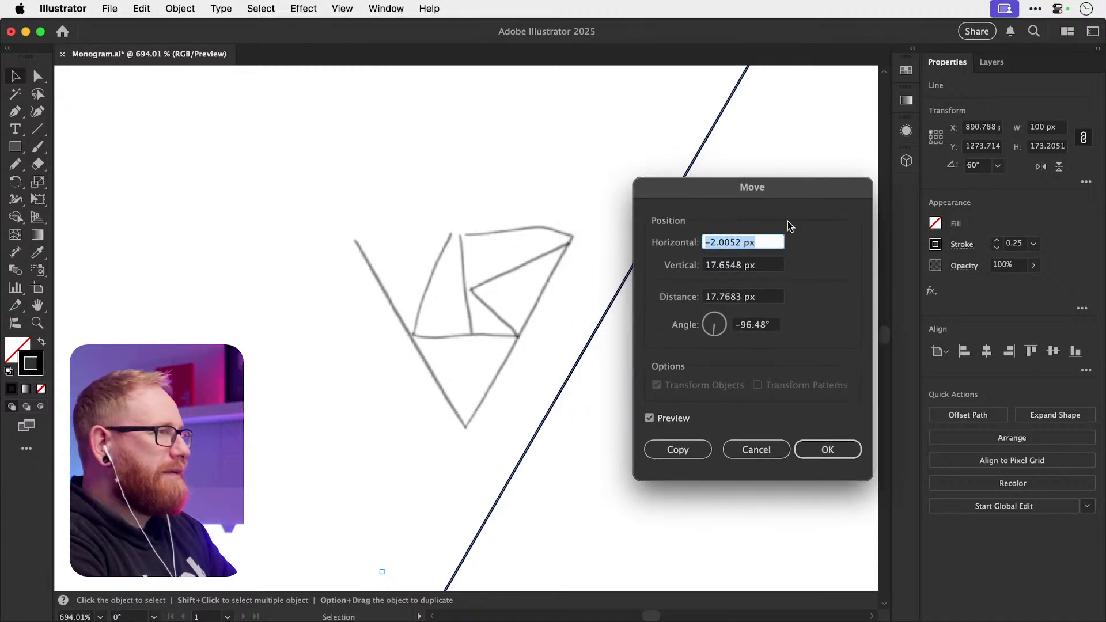
{"action": "type", "text": "2"}
{"action": "key", "text": "Tab"}
{"action": "type", "text": "0"}
{"action": "key", "text": "Tab"}
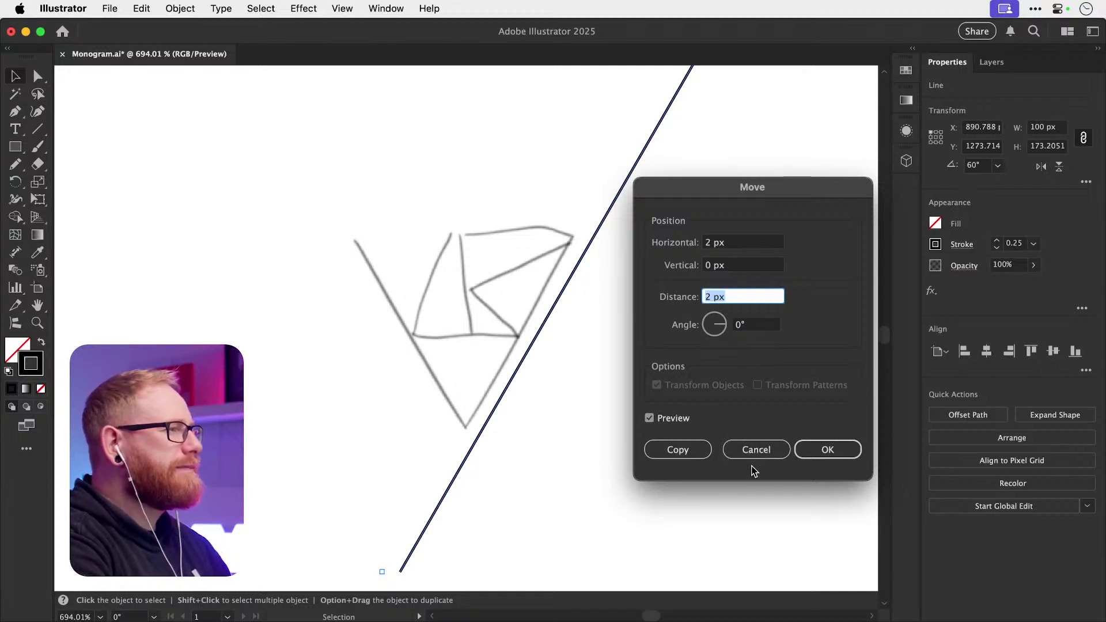
{"action": "left_click", "coordinate": [668, 450]}
- Repeat the offset copy 22 times to build a row of evenly spaced parallel diagonal lines
{"action": "key", "text": "super+d"}
{"action": "key", "text": "super+d"}
{"action": "key", "text": "super+d"}
{"action": "key", "text": "super+d"}
{"action": "key", "text": "super+d"}
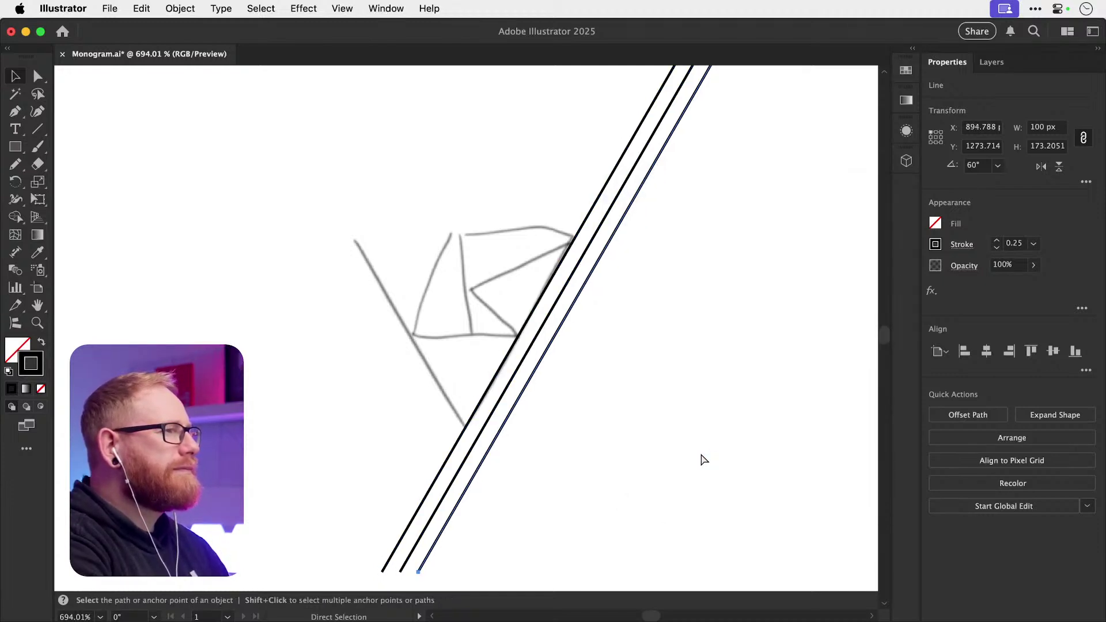
{"action": "key", "text": "super+d"}
{"action": "key", "text": "super+d"}
{"action": "key", "text": "super+d"}
{"action": "key", "text": "super+d"}
{"action": "key", "text": "super+d"}
{"action": "key", "text": "super+d"}
{"action": "key", "text": "super+d"}
{"action": "key", "text": "super+d"}
{"action": "key", "text": "super+d"}
{"action": "key", "text": "super+d"}
{"action": "key", "text": "super+d"}
{"action": "key", "text": "super+d"}
{"action": "key", "text": "super+d"}
{"action": "key", "text": "super+d"}
{"action": "key", "text": "super+d"}
{"action": "key", "text": "super+d"}
{"action": "key", "text": "super+d"}
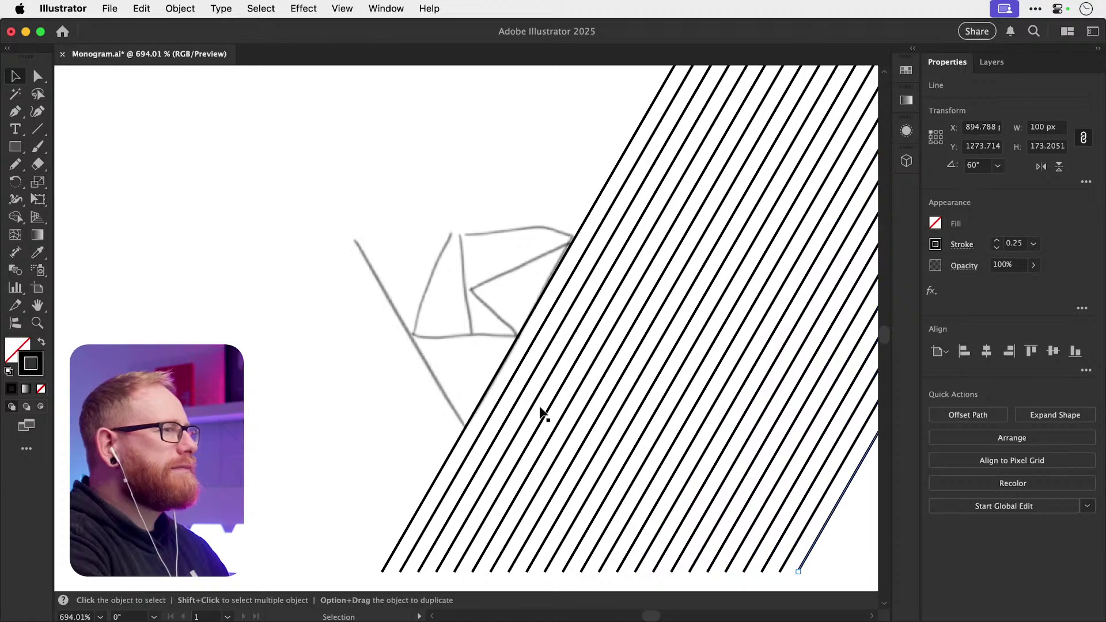
- Move the whole set of parallel lines over the sketch and align one of them with the triangle's right diagonal edge
{"action": "key", "text": "super+a"}
{"action": "left_click_drag", "start_coordinate": [827, 477], "coordinate": [593, 437]}
{"action": "key", "text": "super+z"}
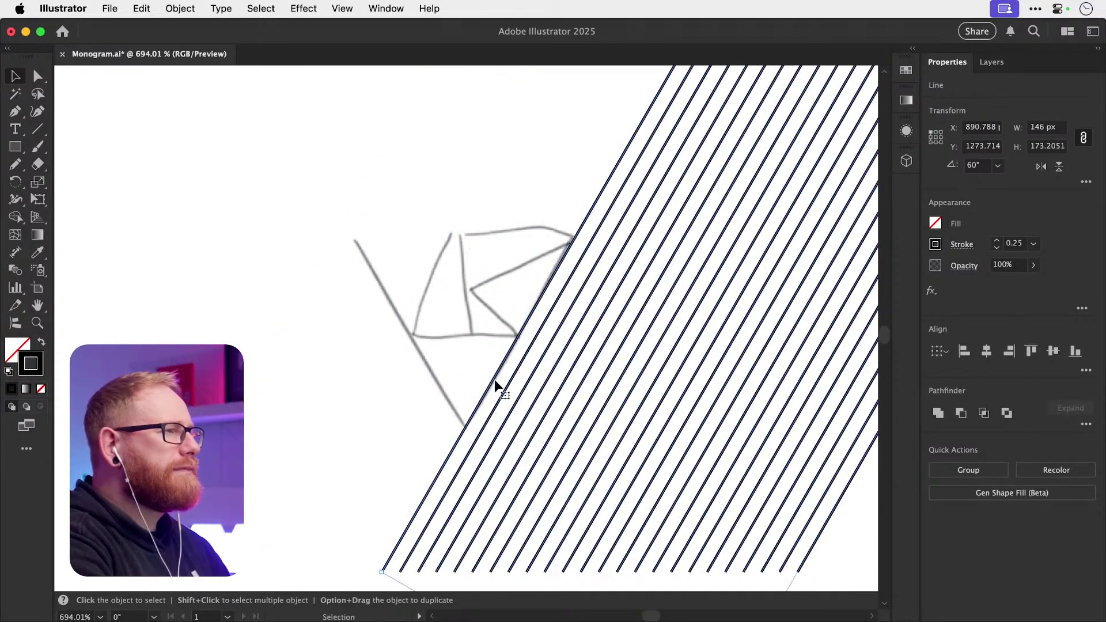
{"action": "left_click_drag", "start_coordinate": [494, 387], "coordinate": [274, 395]}
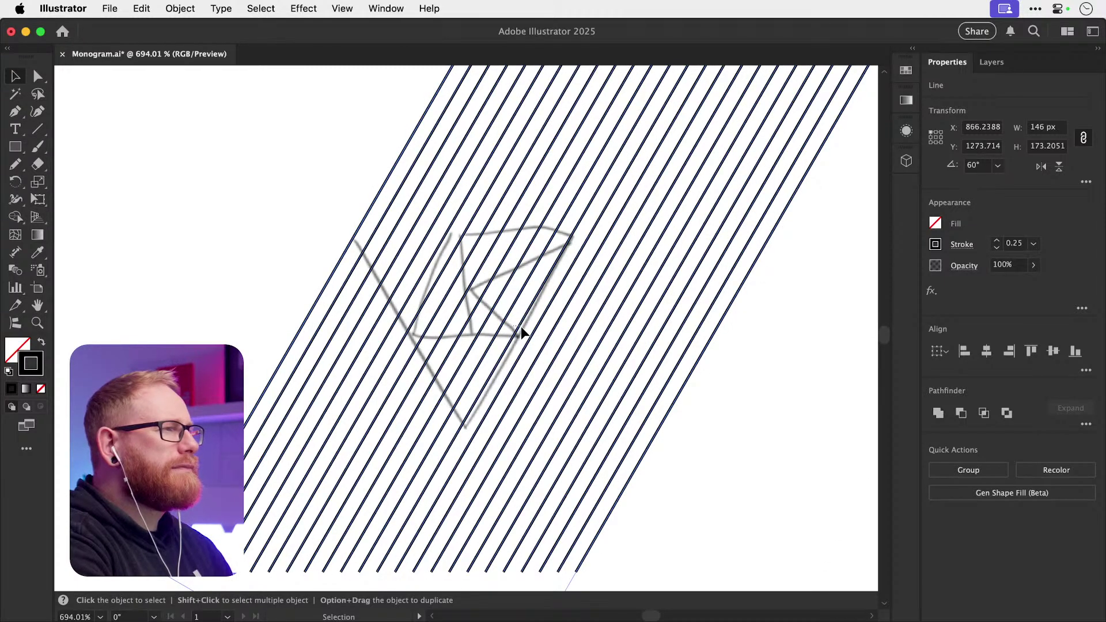
{"action": "scroll", "coordinate": [523, 357], "scroll_direction": "up", "scroll_amount": 5}
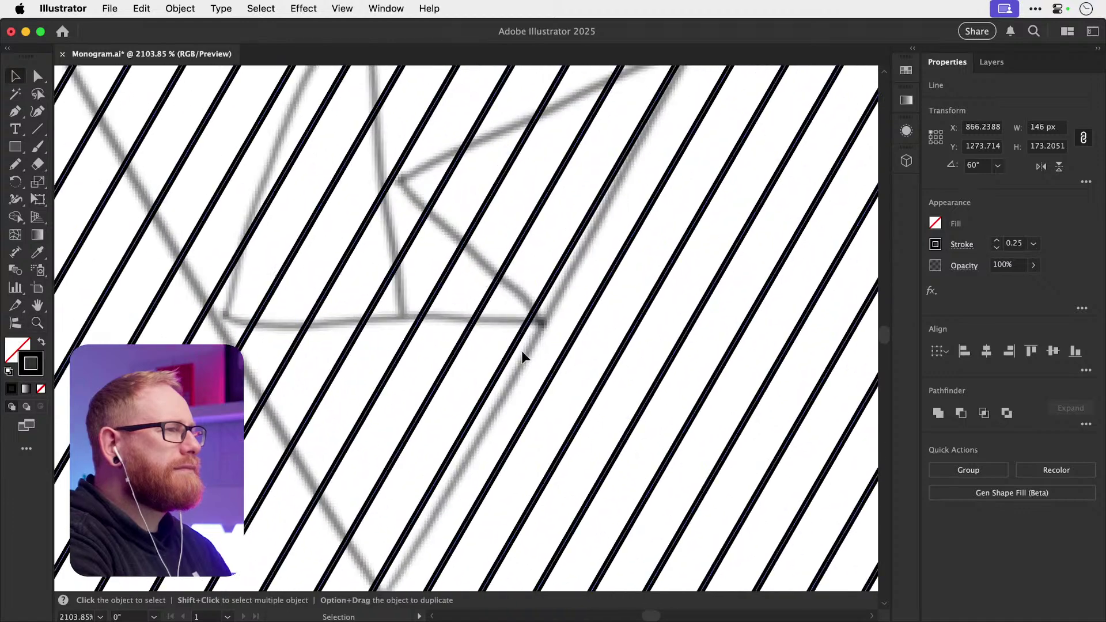
{"action": "left_click_drag", "start_coordinate": [511, 354], "coordinate": [525, 353]}
{"action": "key", "text": "shift+super+a"}
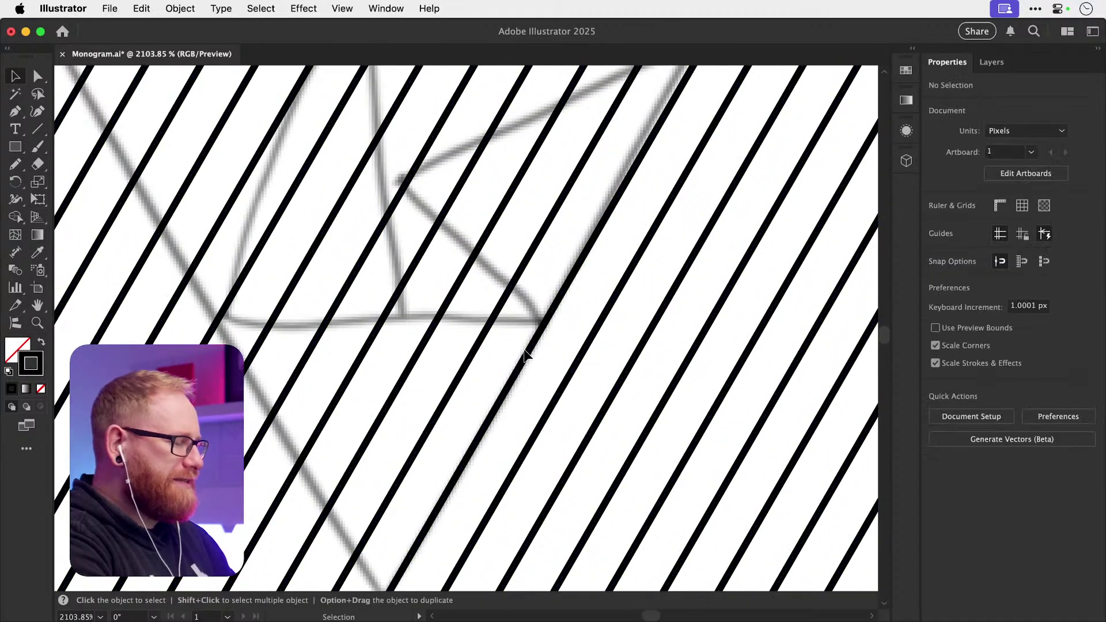
- Delete all the parallel diagonal lines except the rightmost one
{"action": "key", "text": "super+minus"}
{"action": "key", "text": "super+minus"}
{"action": "key", "text": "super+minus"}
{"action": "key", "text": "super+minus"}
{"action": "key", "text": "super+minus"}
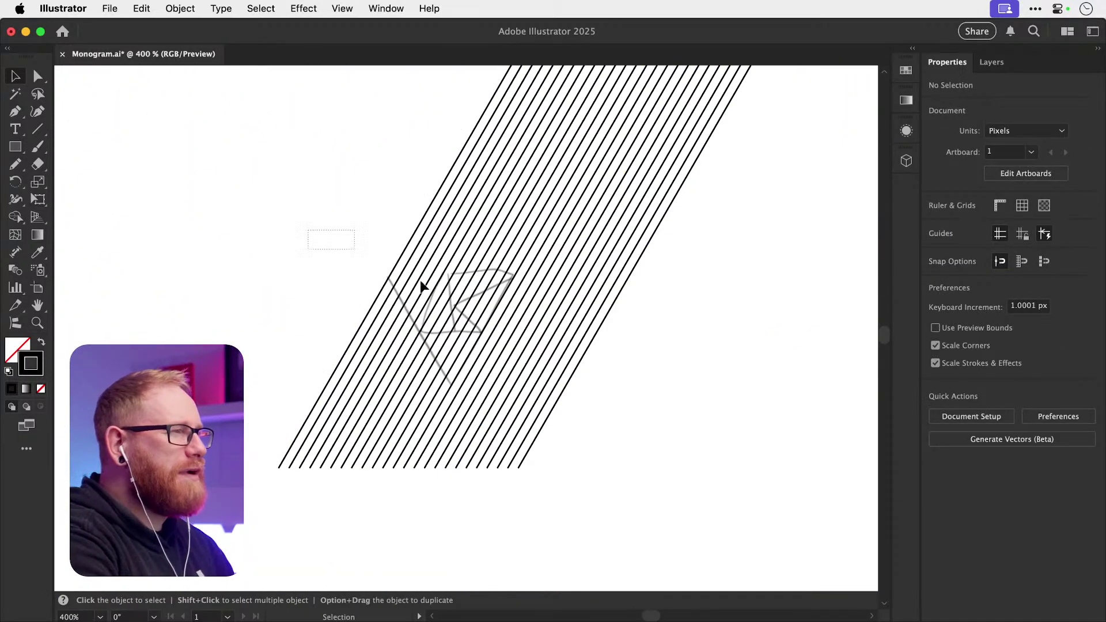
{"action": "left_click_drag", "start_coordinate": [424, 286], "coordinate": [654, 383]}
{"action": "left_click_drag", "start_coordinate": [365, 328], "coordinate": [129, 329]}
{"action": "key", "text": "super+z"}
{"action": "left_click_drag", "start_coordinate": [318, 323], "coordinate": [571, 365]}
{"action": "key", "text": "Delete"}
- Create a copy of the remaining diagonal line moved -2 px horizontally and 0 px vertically
{"action": "key", "text": "a"}
{"action": "key", "text": "super+a"}
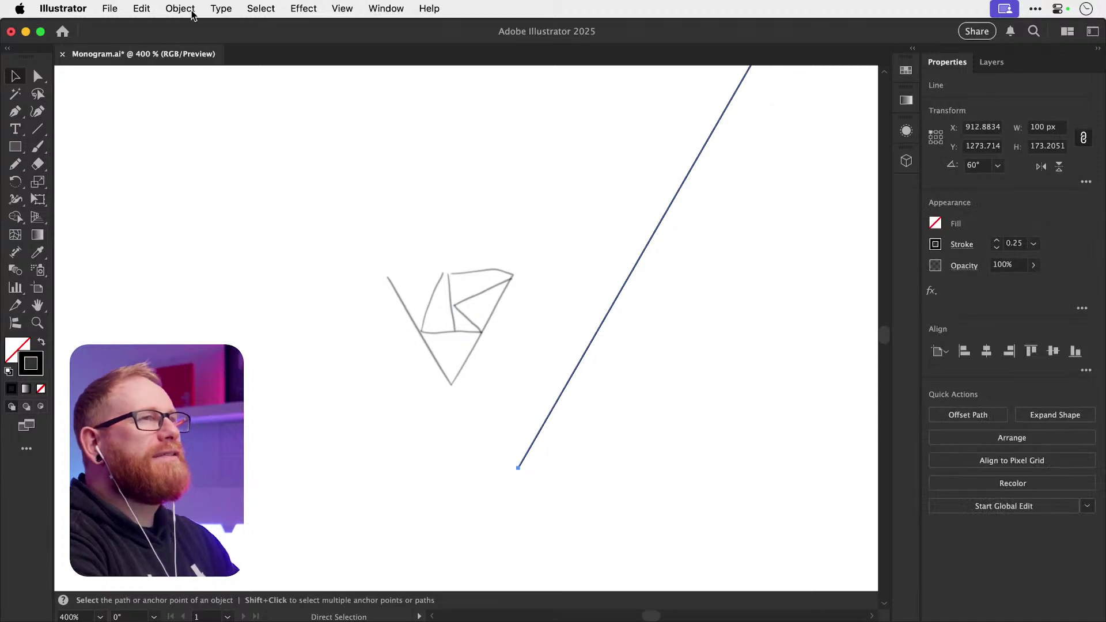
{"action": "left_click", "coordinate": [192, 13]}
{"action": "mouse_move", "coordinate": [248, 30]}
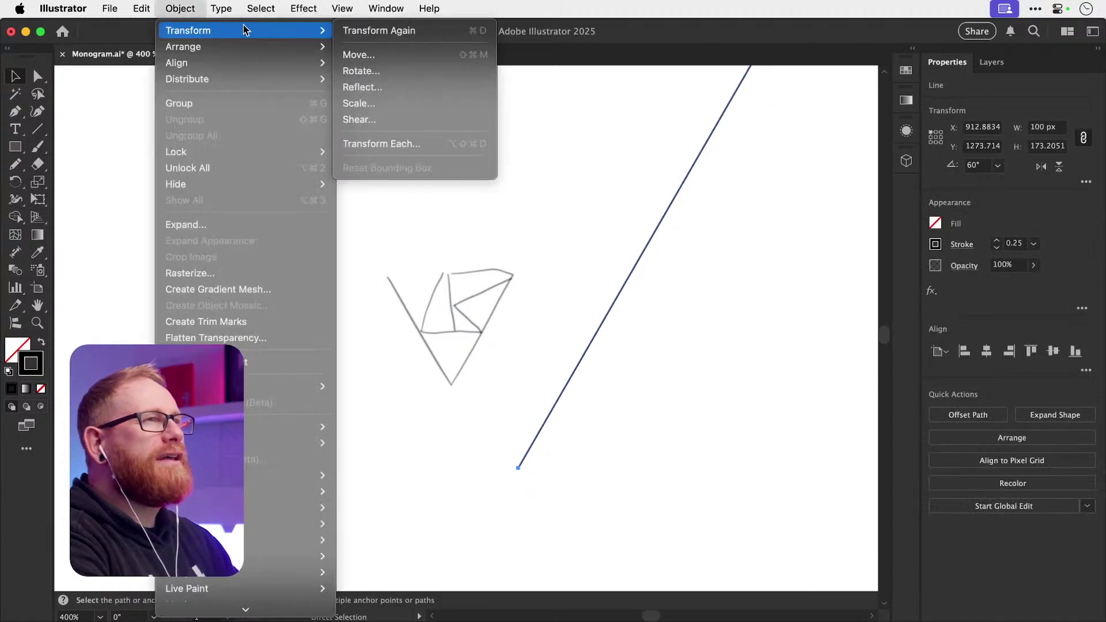
{"action": "left_click", "coordinate": [358, 55]}
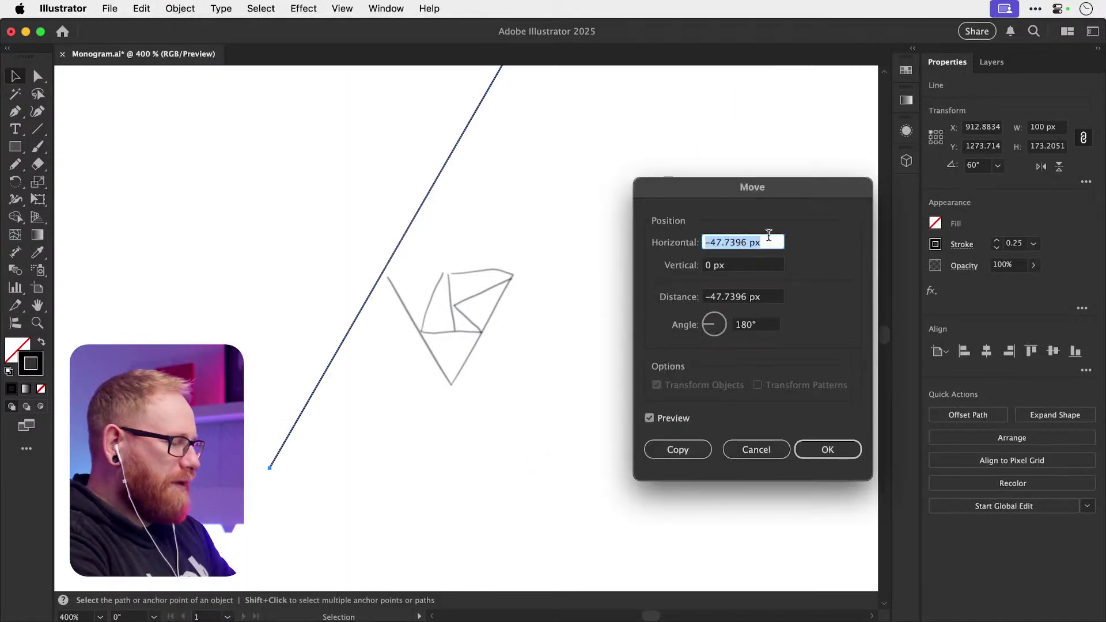
{"action": "type", "text": "-2"}
{"action": "key", "text": "Tab"}
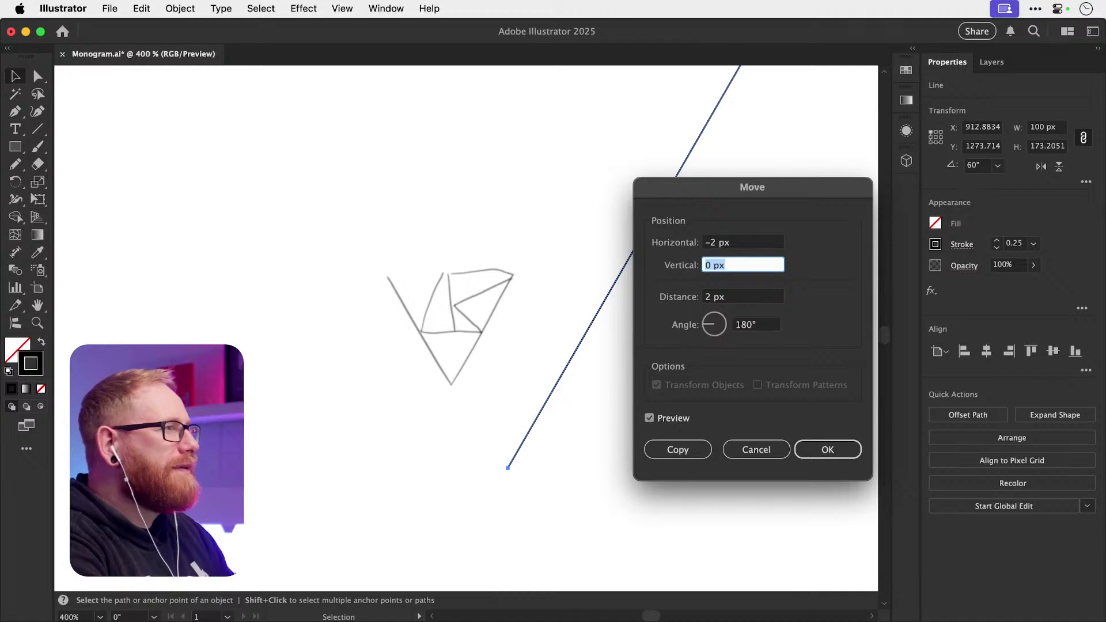
{"action": "key", "text": "shift+Tab"}
{"action": "type", "text": "-1"}
{"action": "key", "text": "Tab"}
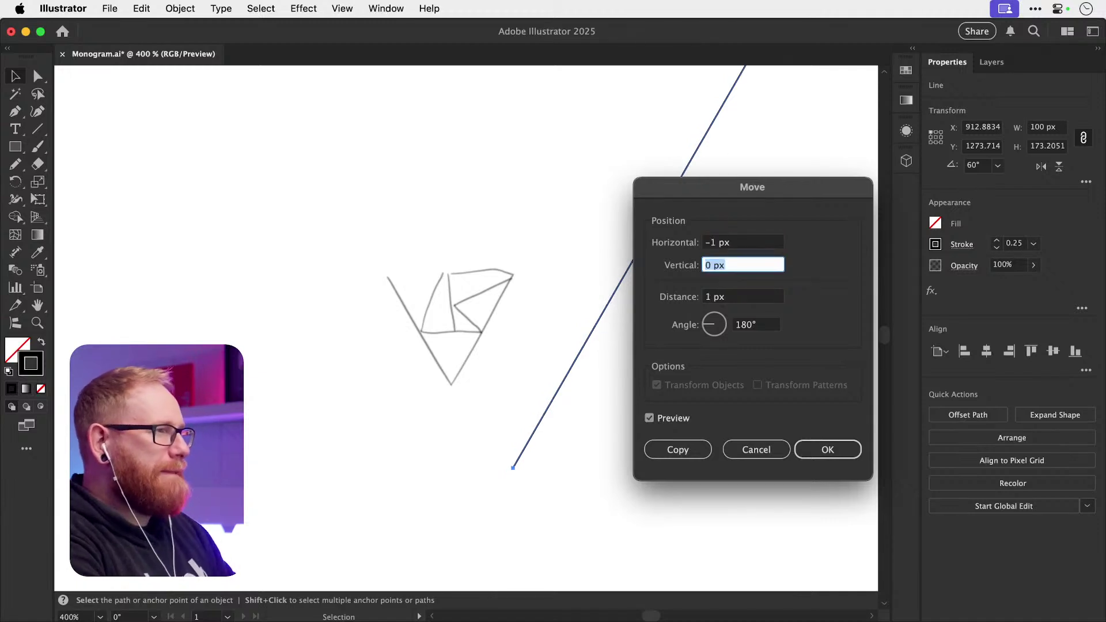
{"action": "key", "text": "shift+Tab"}
{"action": "type", "text": "-2"}
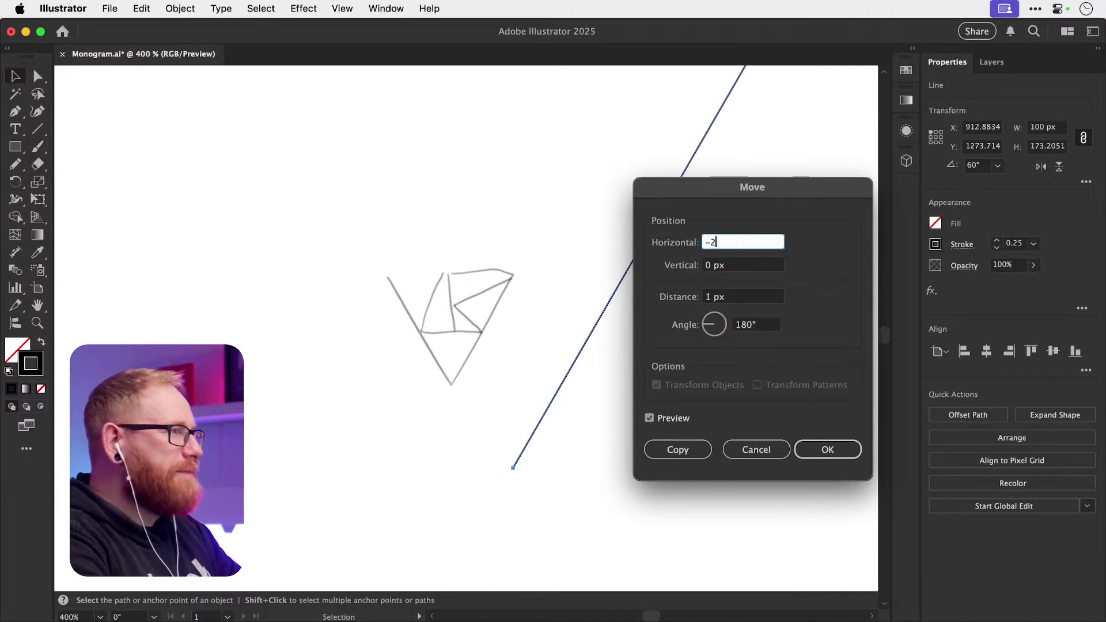
{"action": "key", "text": "Tab"}
{"action": "left_click", "coordinate": [677, 450]}
- Repeat the -2 px offset copy until the parallel lines cover the sketch and extend well beyond its left side
{"action": "key", "text": "super+d"}
{"action": "key", "text": "super+d"}
{"action": "key", "text": "super+d"}
{"action": "key", "text": "super+d"}
{"action": "key", "text": "super+d"}
{"action": "key", "text": "super+d"}
{"action": "key", "text": "super+d"}
{"action": "key", "text": "super+d"}
{"action": "key", "text": "super+d"}
{"action": "key", "text": "super+d"}
{"action": "key", "text": "super+d"}
{"action": "key", "text": "super+d"}
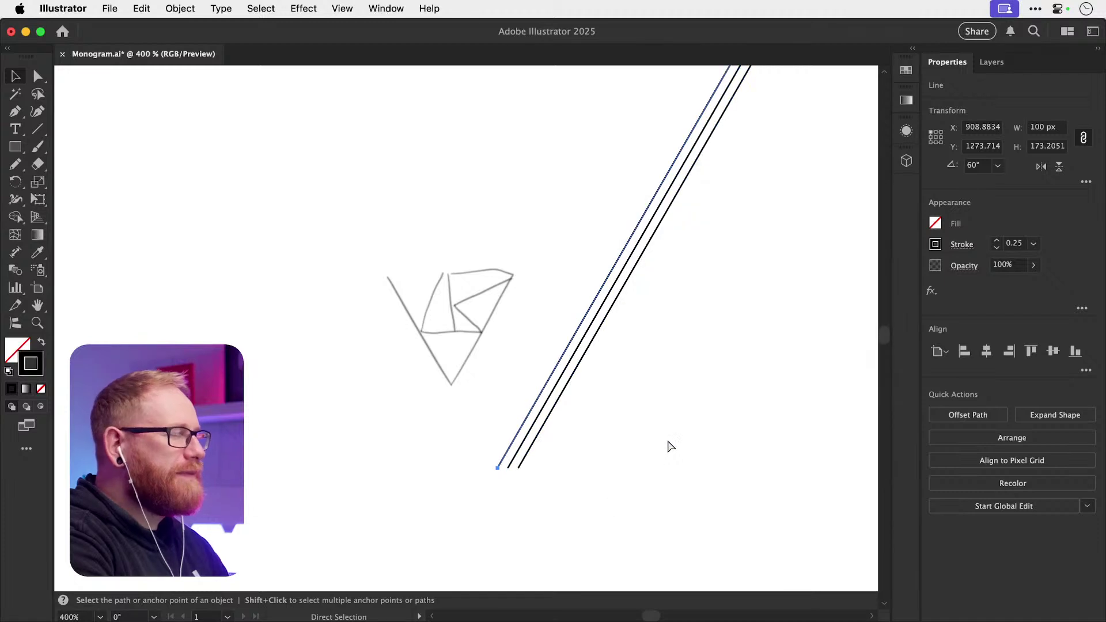
{"action": "key", "text": "super+d"}
{"action": "key", "text": "super+d"}
{"action": "key", "text": "super+d"}
{"action": "key", "text": "super+d"}
{"action": "key", "text": "super+d"}
{"action": "key", "text": "super+d"}
{"action": "key", "text": "super+d"}
{"action": "key", "text": "super+d"}
{"action": "key", "text": "super+d"}
{"action": "key", "text": "super+d"}
{"action": "key", "text": "super+d"}
{"action": "key", "text": "super+d"}
{"action": "key", "text": "super+d"}
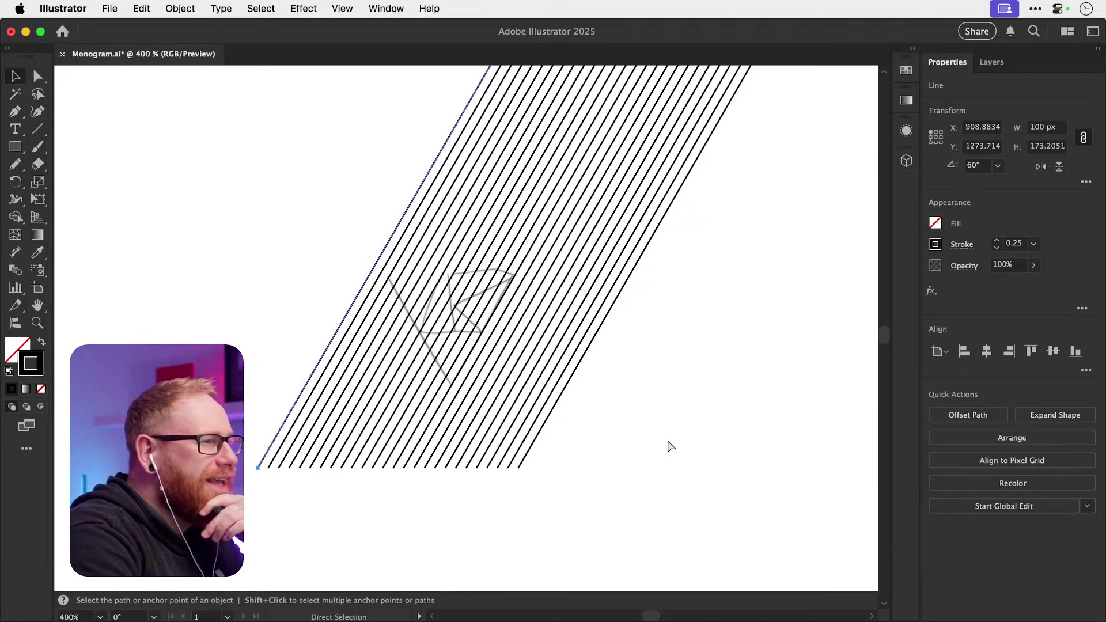
{"action": "key", "text": "super+d"}
{"action": "key", "text": "super+d"}
{"action": "key", "text": "super+d"}
{"action": "key", "text": "super+d"}
{"action": "key", "text": "super+d"}
{"action": "key", "text": "super+d"}
{"action": "key", "text": "super+d"}
{"action": "key", "text": "super+d"}
{"action": "key", "text": "super+d"}
{"action": "key", "text": "super+d"}
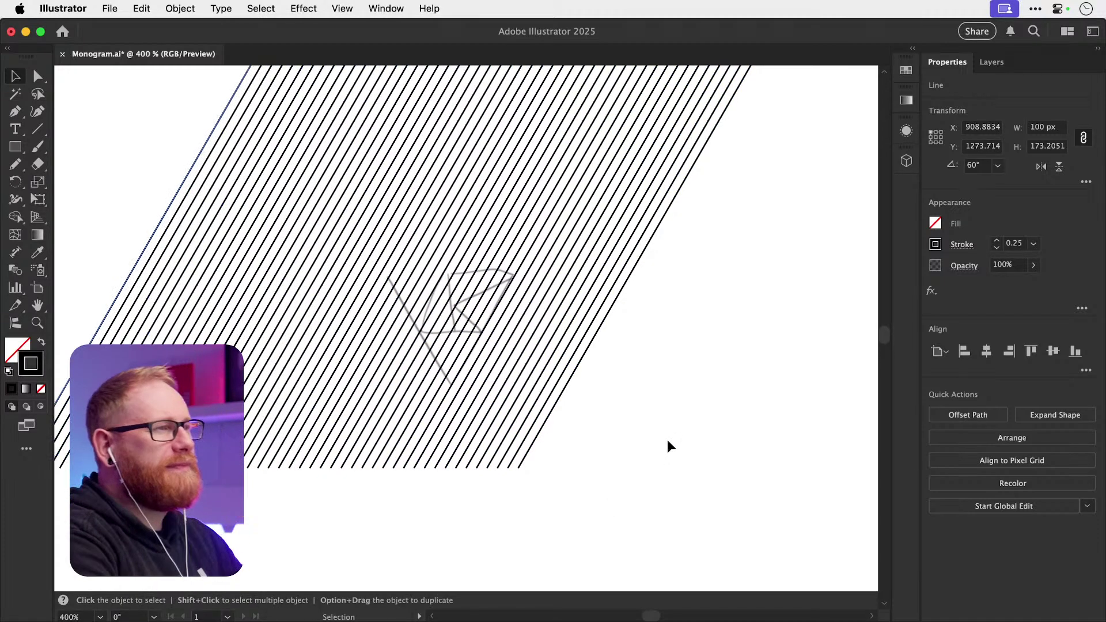
- Make a horizontally mirrored copy of all the parallel lines and group each set of lines separately
{"action": "mouse_move", "coordinate": [55, 251]}
{"action": "left_mouse_down"}
{"action": "mouse_move", "coordinate": [157, 277]}
{"action": "mouse_move", "coordinate": [784, 511]}
{"action": "left_mouse_up"}
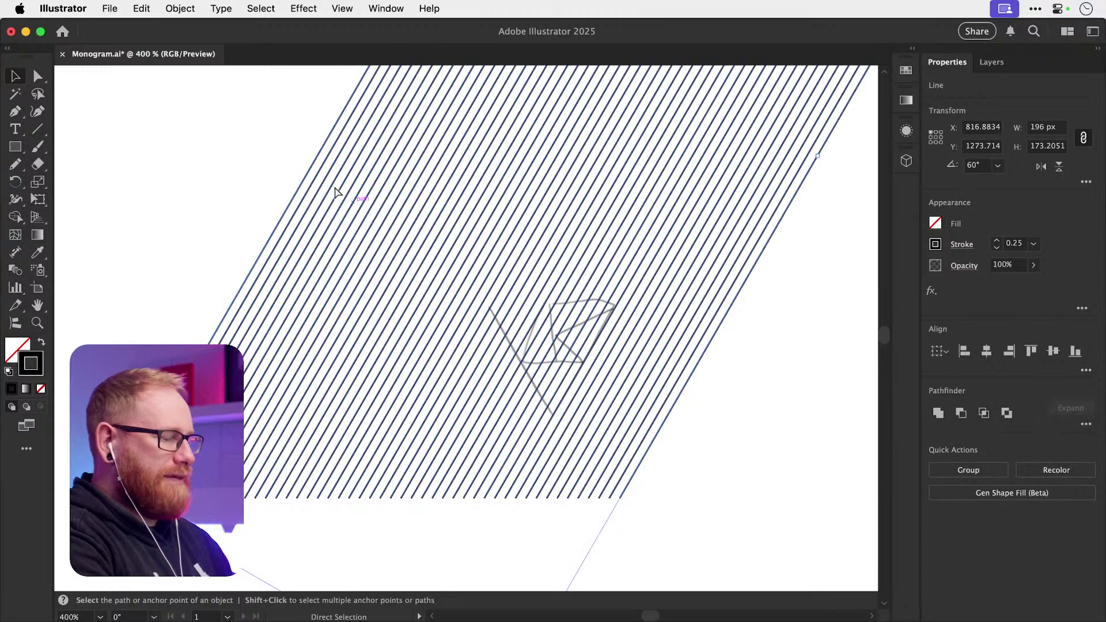
{"action": "left_click", "coordinate": [1041, 166], "text": "alt"}
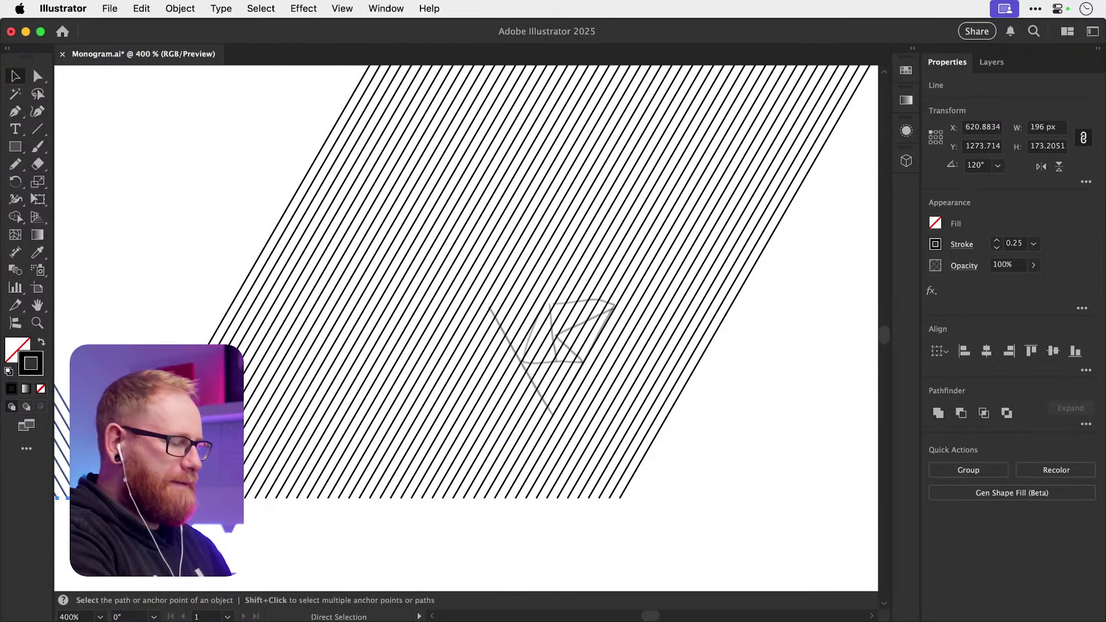
{"action": "key", "text": "super+g"}
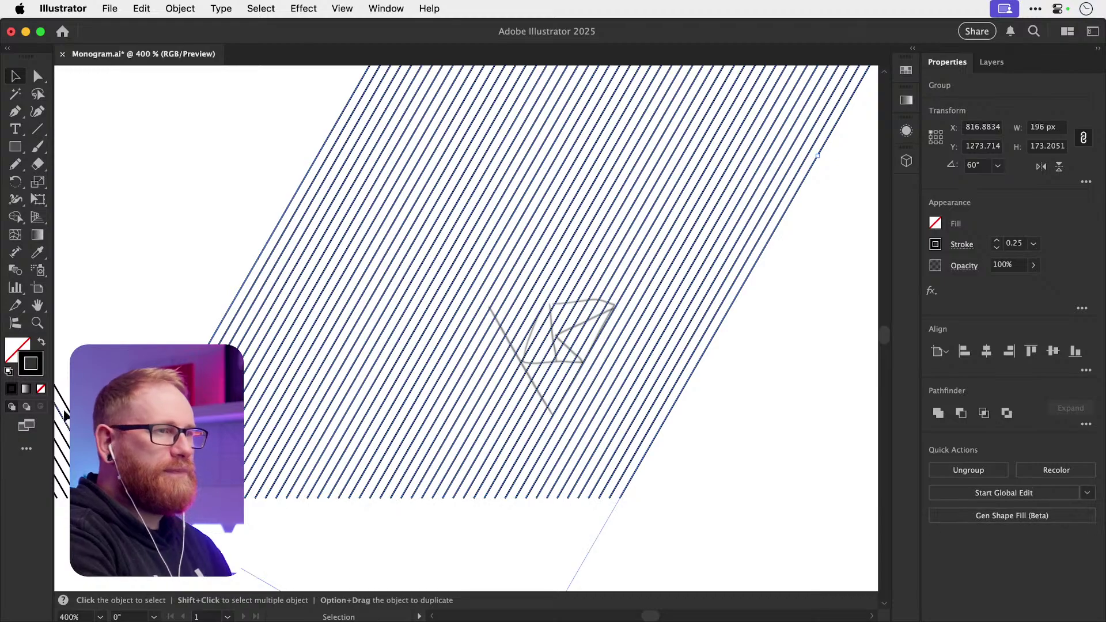
- Move the mirrored line group over the original set and align the two groups on their horizontal centers
{"action": "left_click_drag", "start_coordinate": [710, 389], "coordinate": [817, 382]}
{"action": "left_click_drag", "start_coordinate": [545, 392], "coordinate": [498, 429]}
{"action": "left_click", "coordinate": [756, 354]}
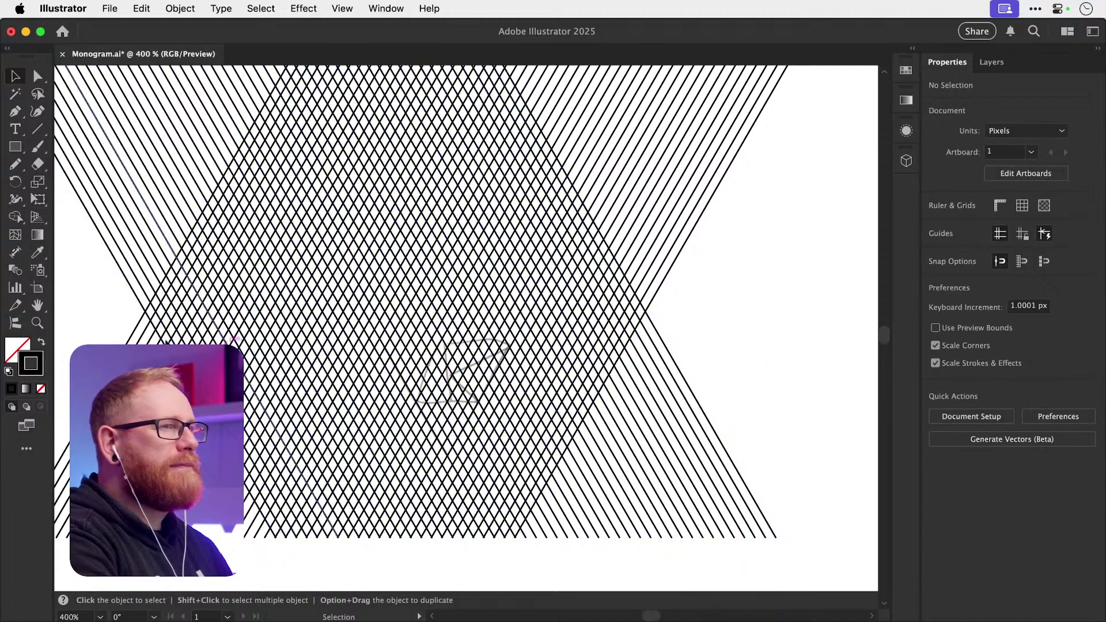
{"action": "key", "text": "super+a"}
{"action": "left_click", "coordinate": [987, 352]}
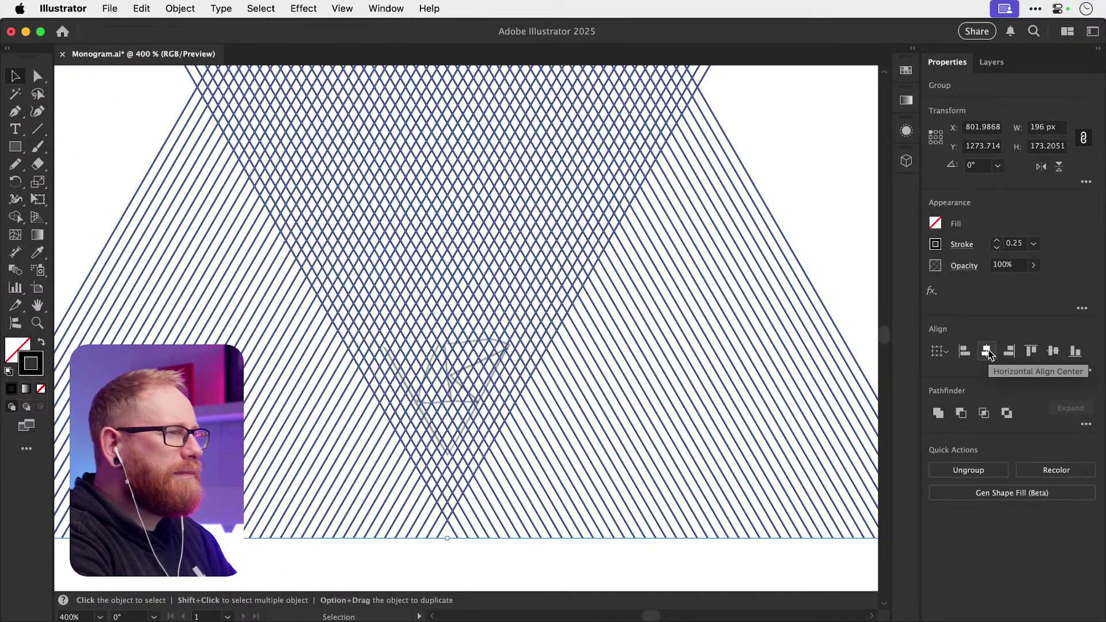
- Nudge the whole line grid about 1 px left to line it up with the V of the sketch
{"action": "key", "text": "z"}
{"action": "left_click_drag", "start_coordinate": [455, 393], "coordinate": [607, 377]}
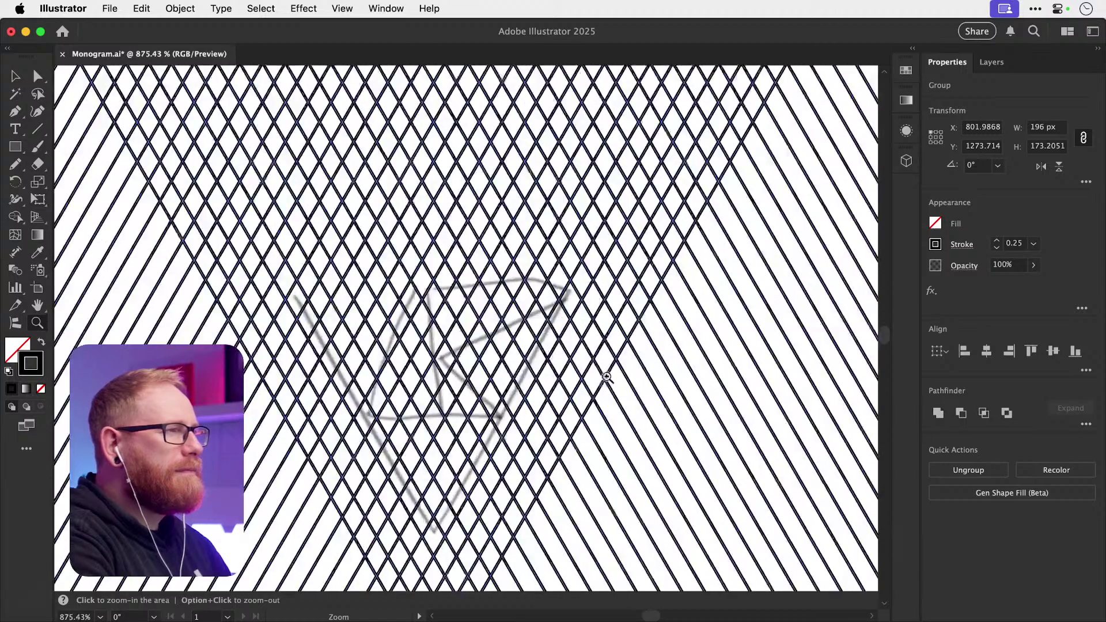
{"action": "key", "text": "v"}
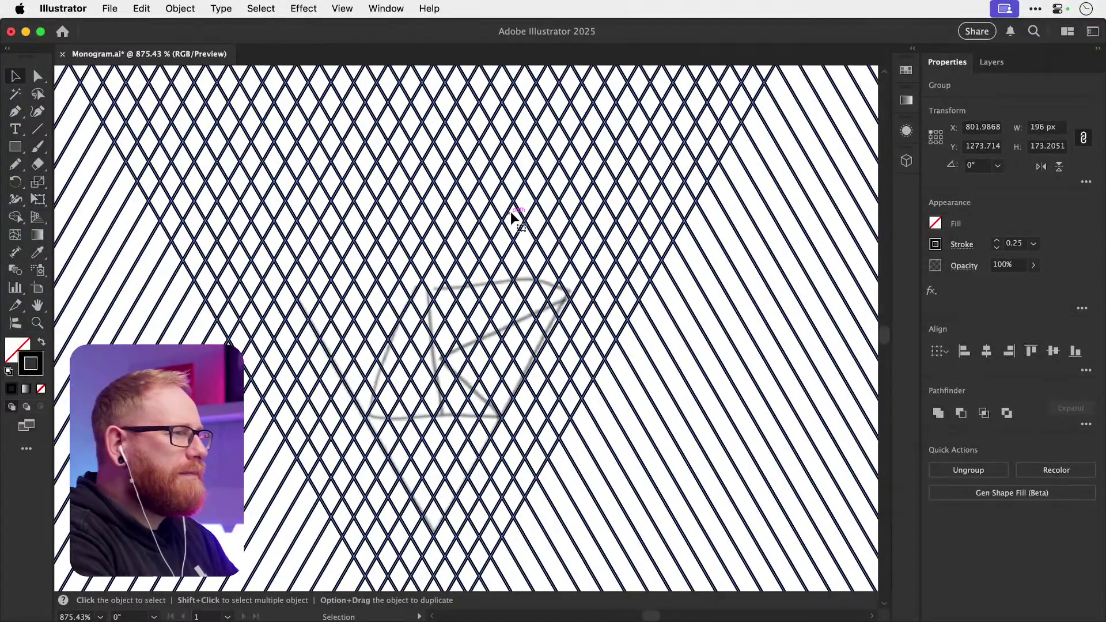
{"action": "key", "text": "super+shift+a"}
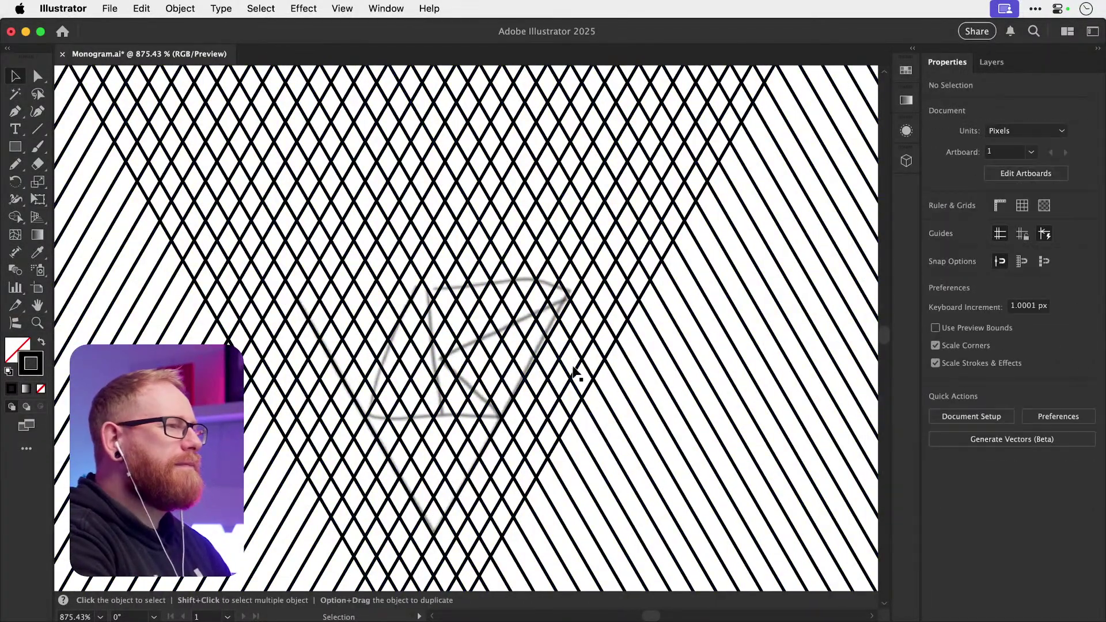
- Set the stroke weight of both grid line groups to 0.05 pt
{"action": "key", "text": "a"}
{"action": "left_click", "coordinate": [397, 352]}
{"action": "key", "text": "v"}
{"action": "left_click", "coordinate": [1015, 244]}
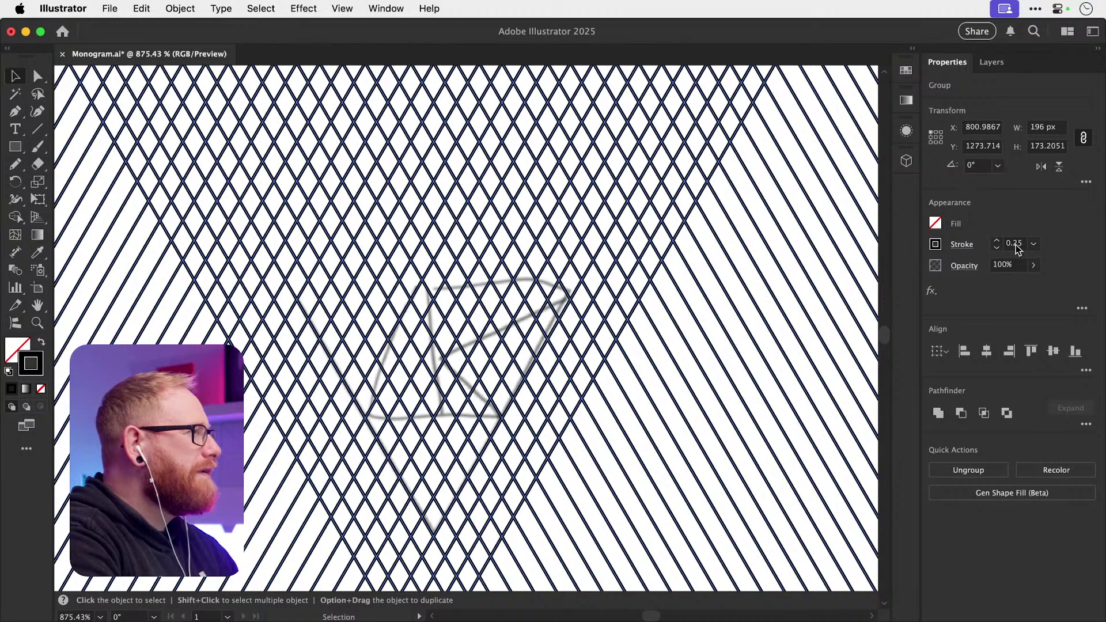
{"action": "type", "text": "0.1"}
{"action": "key", "text": "Return"}
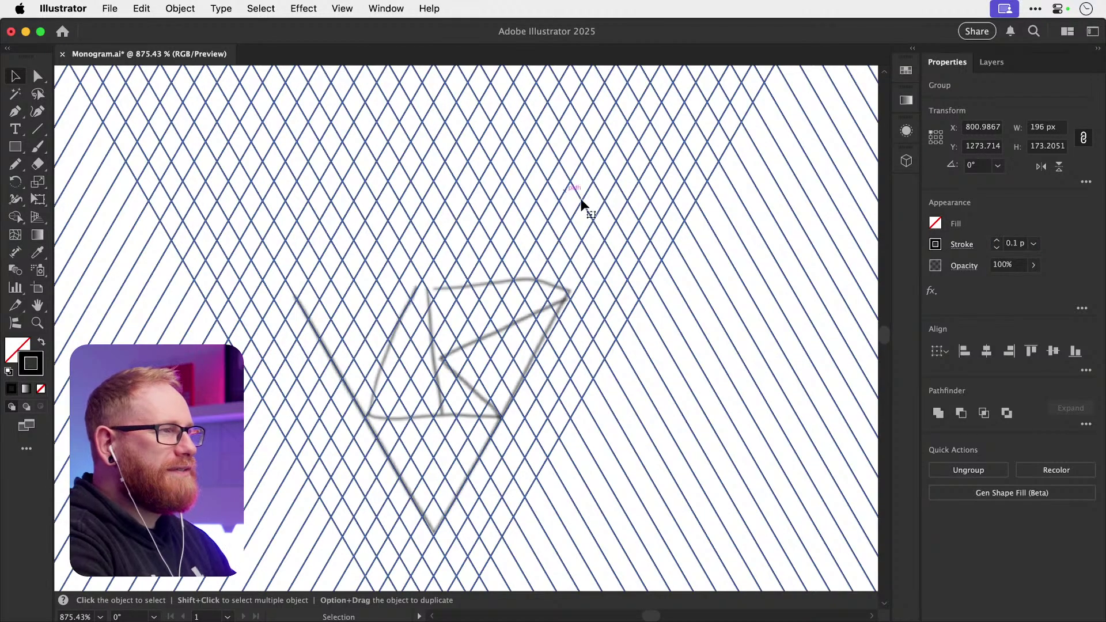
{"action": "left_click", "coordinate": [1015, 244]}
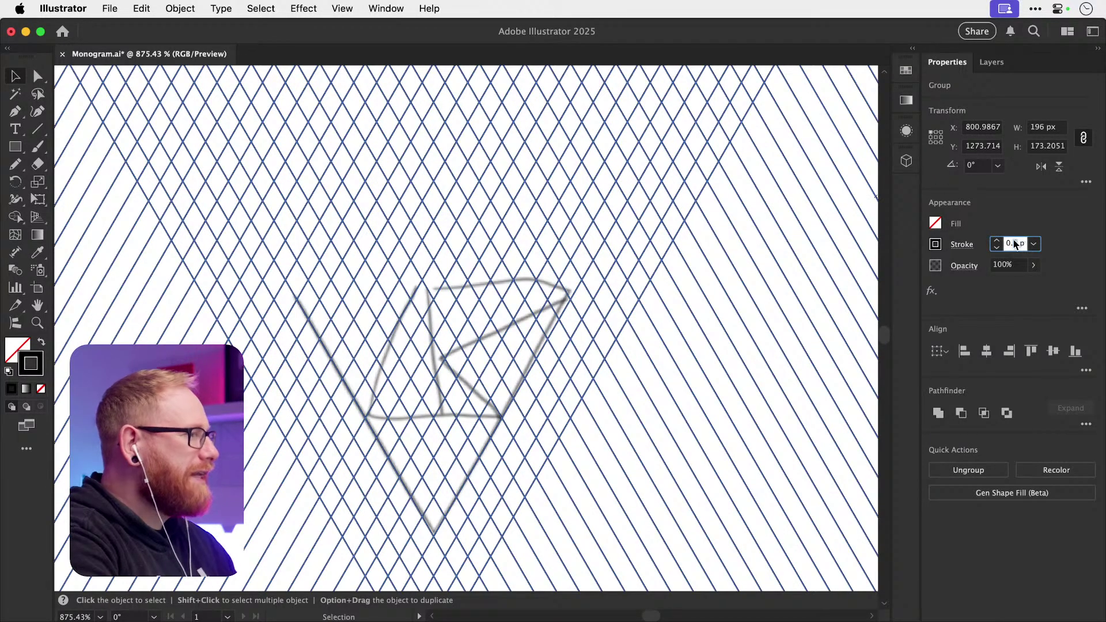
{"action": "type", "text": "0.05"}
{"action": "key", "text": "Return"}
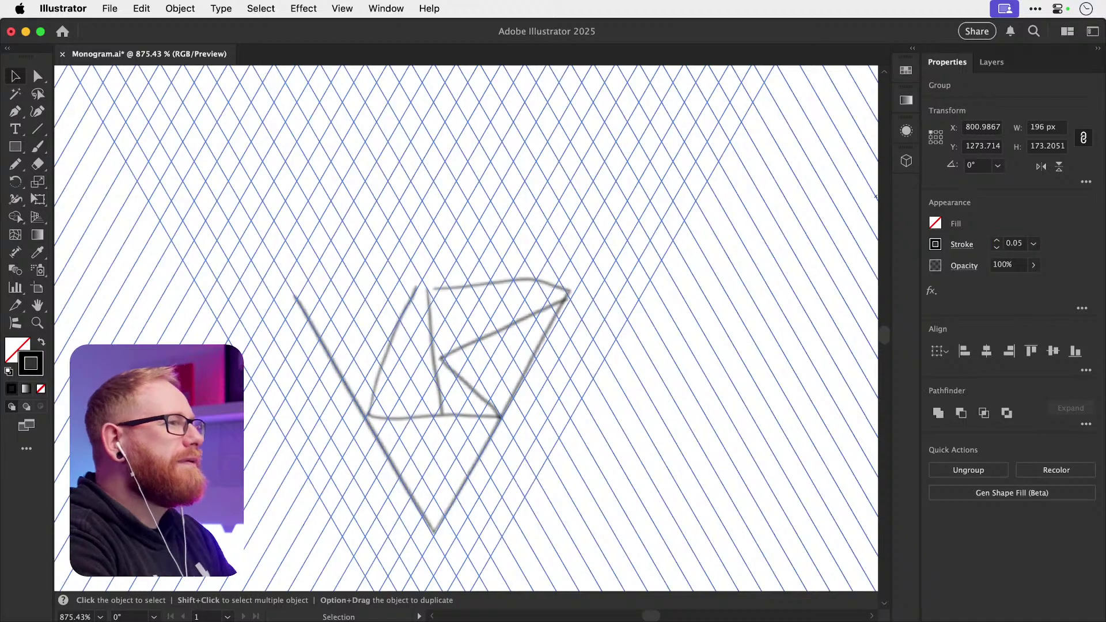
- Convert both groups of diagonal grid lines into guides
{"action": "left_click", "coordinate": [576, 331]}
{"action": "key", "text": "z"}
{"action": "left_click", "coordinate": [458, 372]}
{"action": "mouse_move", "coordinate": [458, 373]}
{"action": "left_mouse_down"}
{"action": "mouse_move", "coordinate": [506, 375]}
{"action": "mouse_move", "coordinate": [472, 365]}
{"action": "mouse_move", "coordinate": [476, 375]}
{"action": "left_mouse_up"}
{"action": "key", "text": "v"}
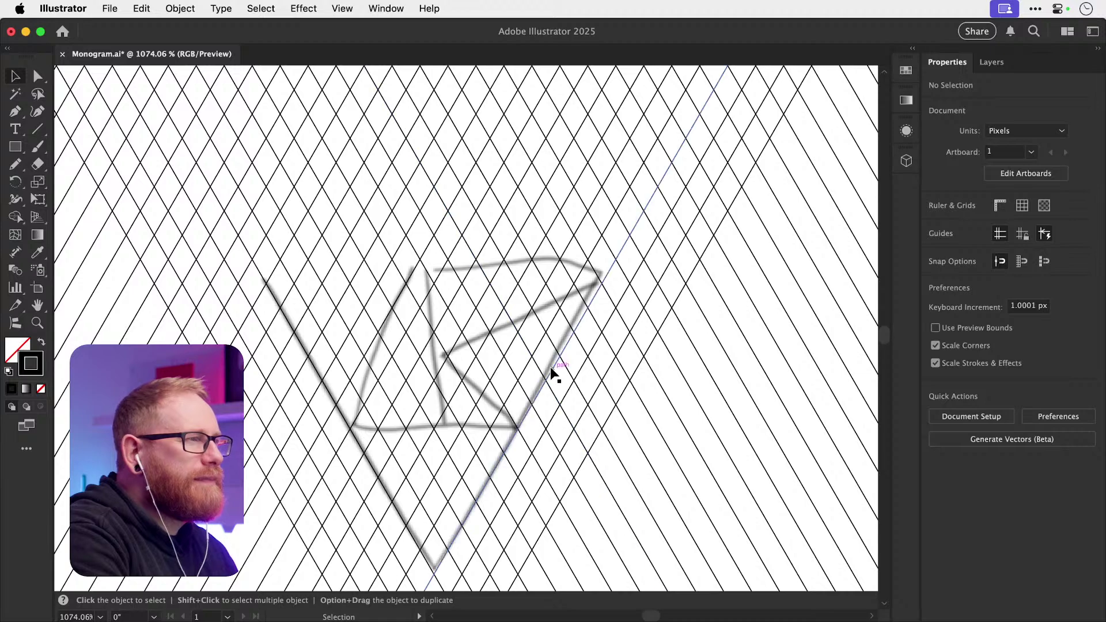
{"action": "left_click", "coordinate": [545, 351]}
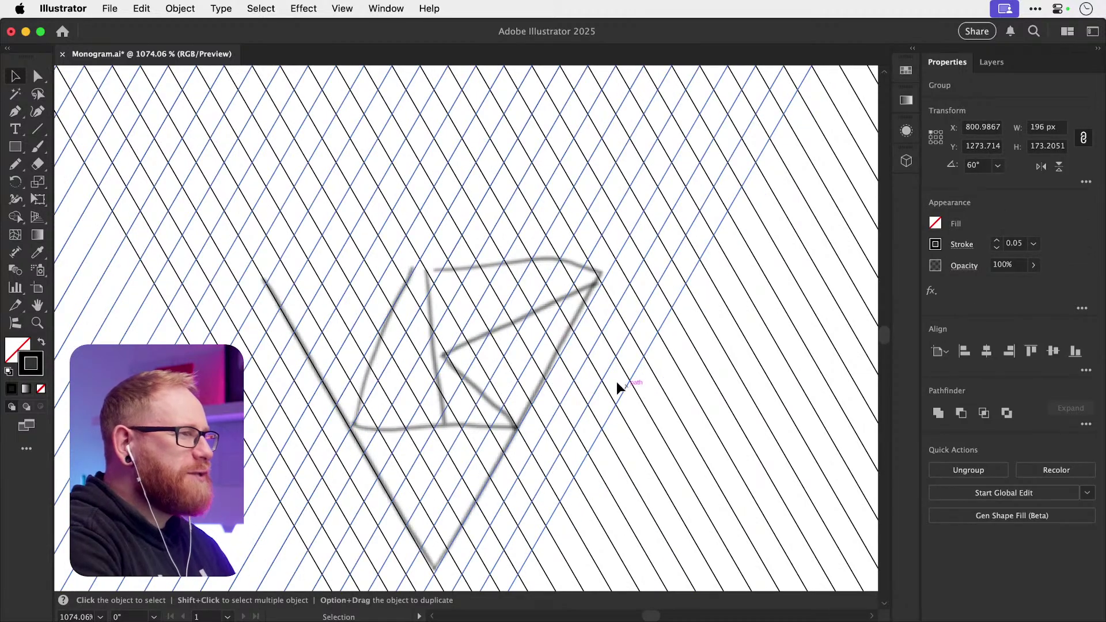
{"action": "key", "text": "a"}
{"action": "key", "text": "super+5"}
{"action": "key", "text": "v"}
{"action": "left_click", "coordinate": [454, 294]}
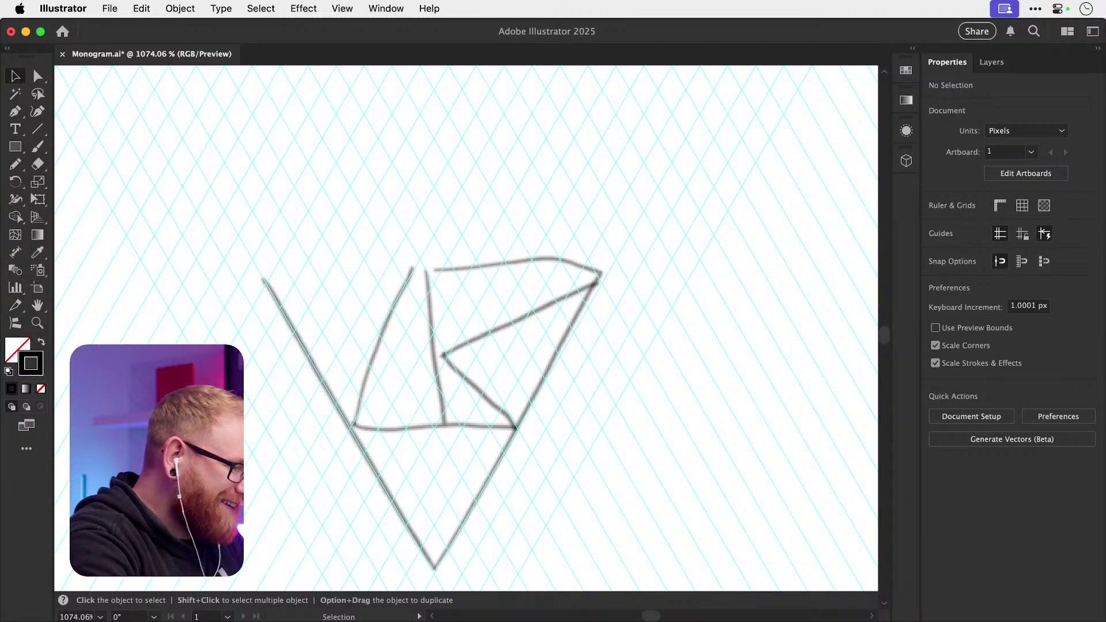
- Show the color controls beside the sketch and trace its V as an open Pen path about 24 px wide and 21 px high
{"action": "key", "text": "F6"}
{"action": "left_click_drag", "start_coordinate": [778, 518], "coordinate": [789, 429]}
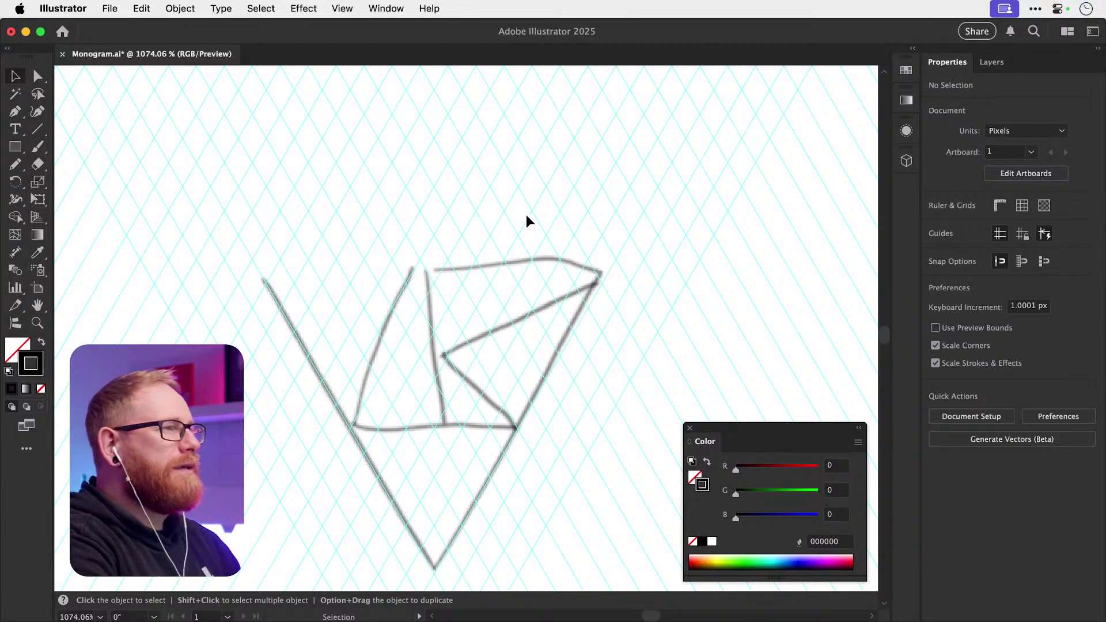
{"action": "scroll", "coordinate": [474, 259], "scroll_direction": "up", "scroll_amount": 3}
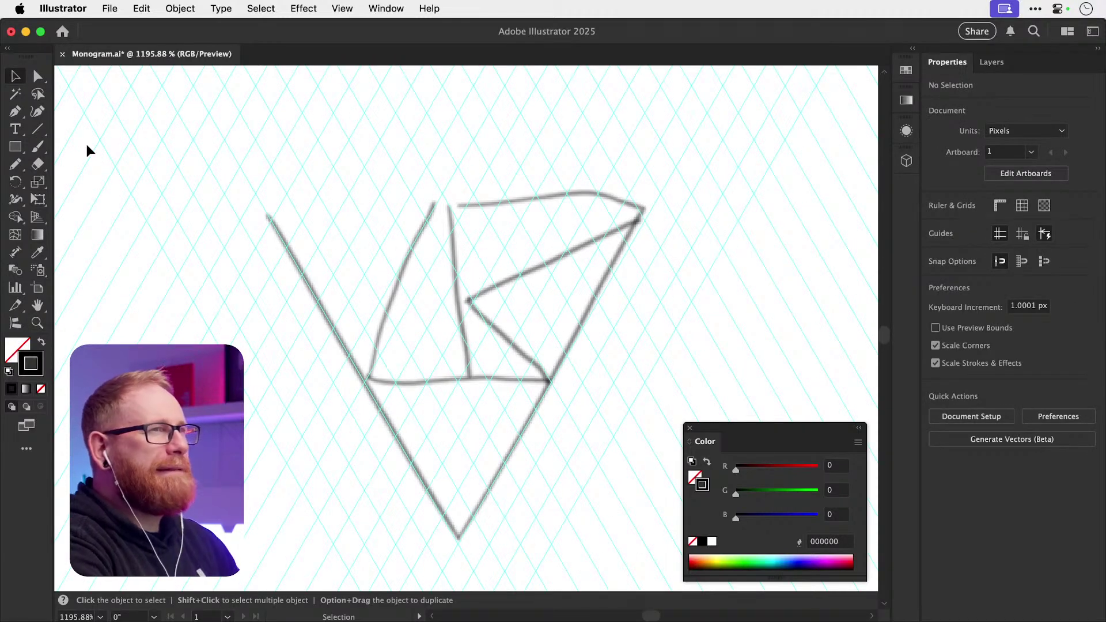
{"action": "left_click", "coordinate": [21, 112]}
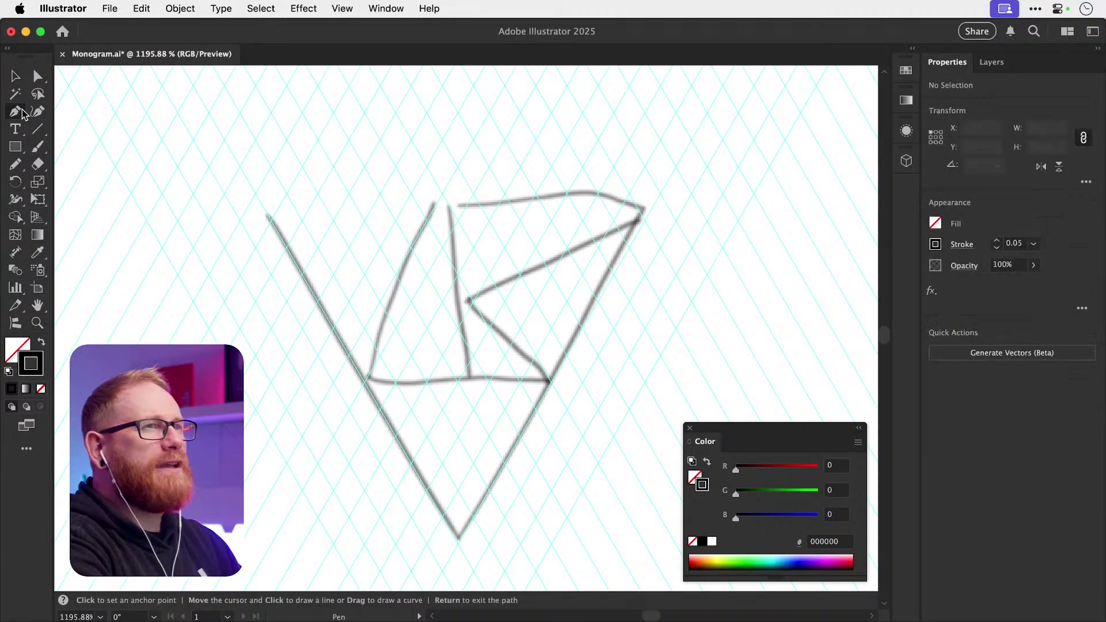
{"action": "left_click", "coordinate": [268, 218]}
{"action": "left_click", "coordinate": [458, 542]}
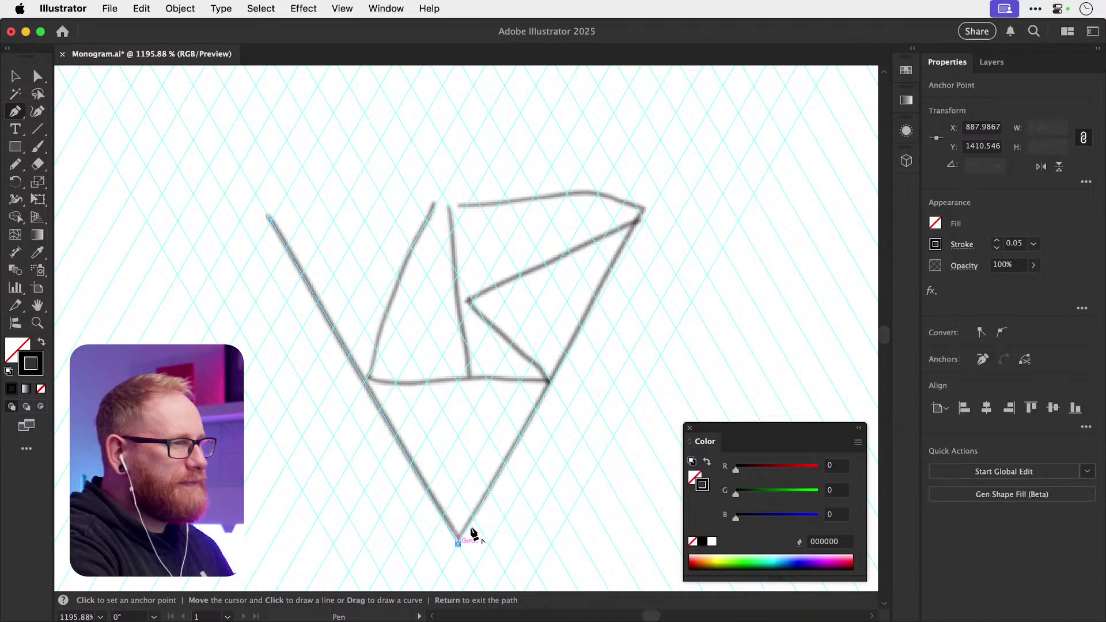
{"action": "left_click", "coordinate": [644, 219]}
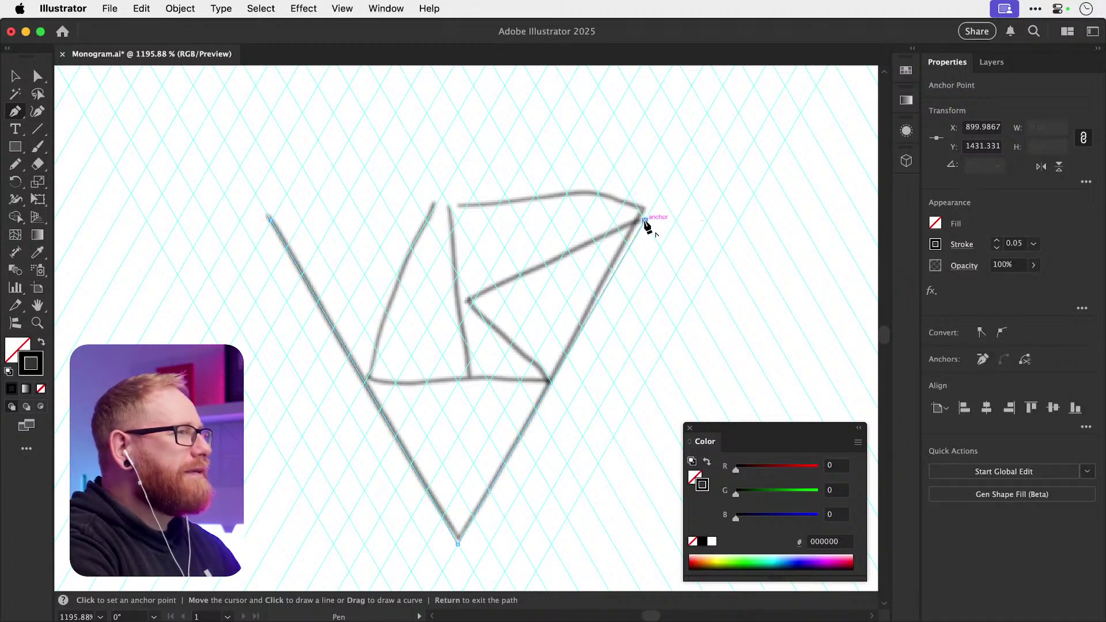
{"action": "key", "text": "Return"}
- Set the V path's stroke weight to 0.5 pt, keeping the path on its grid intersections, and deselect it
{"action": "left_click_drag", "start_coordinate": [637, 239], "coordinate": [674, 240]}
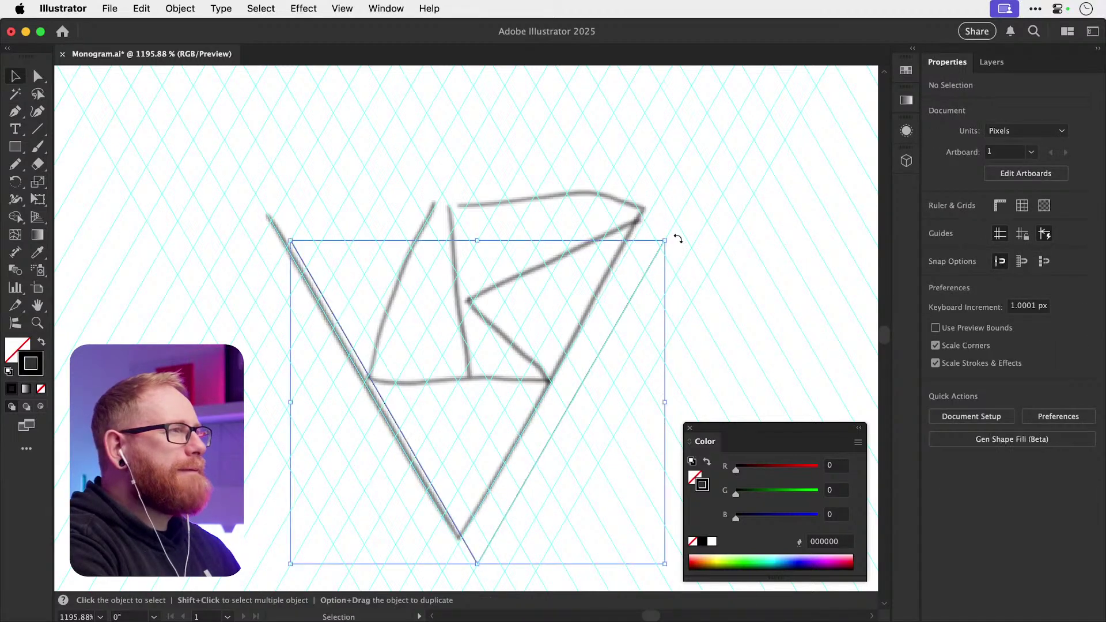
{"action": "left_click", "coordinate": [997, 239]}
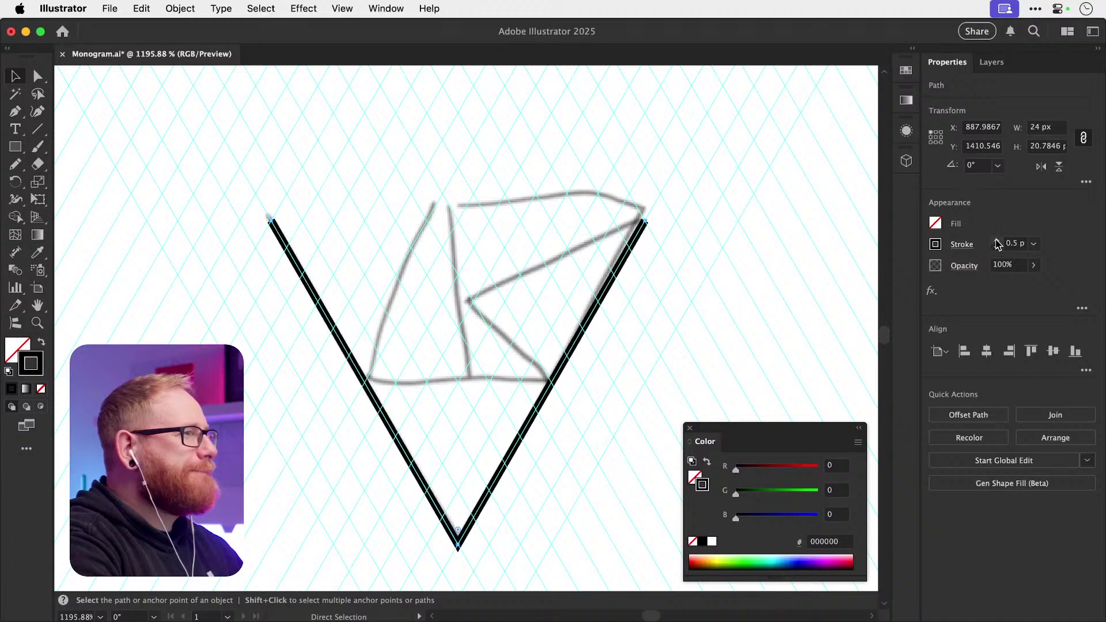
{"action": "left_click", "coordinate": [548, 298]}
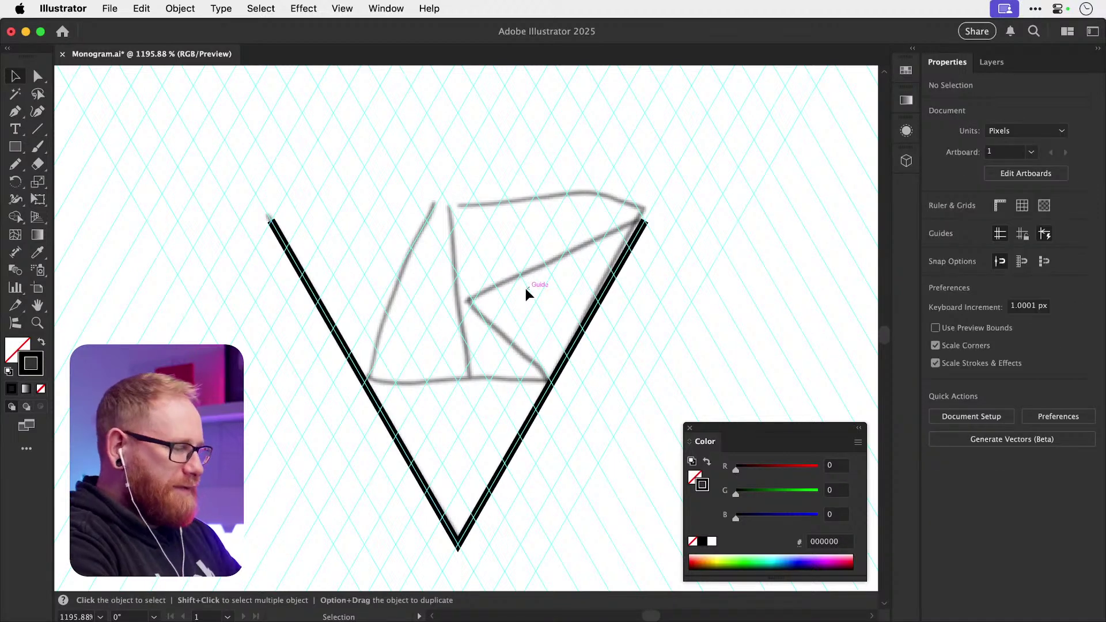
- Draw the K's vertical stem with the Pen tool, about 10.39 px long, from the top center level with the V's ends
{"action": "key", "text": "p"}
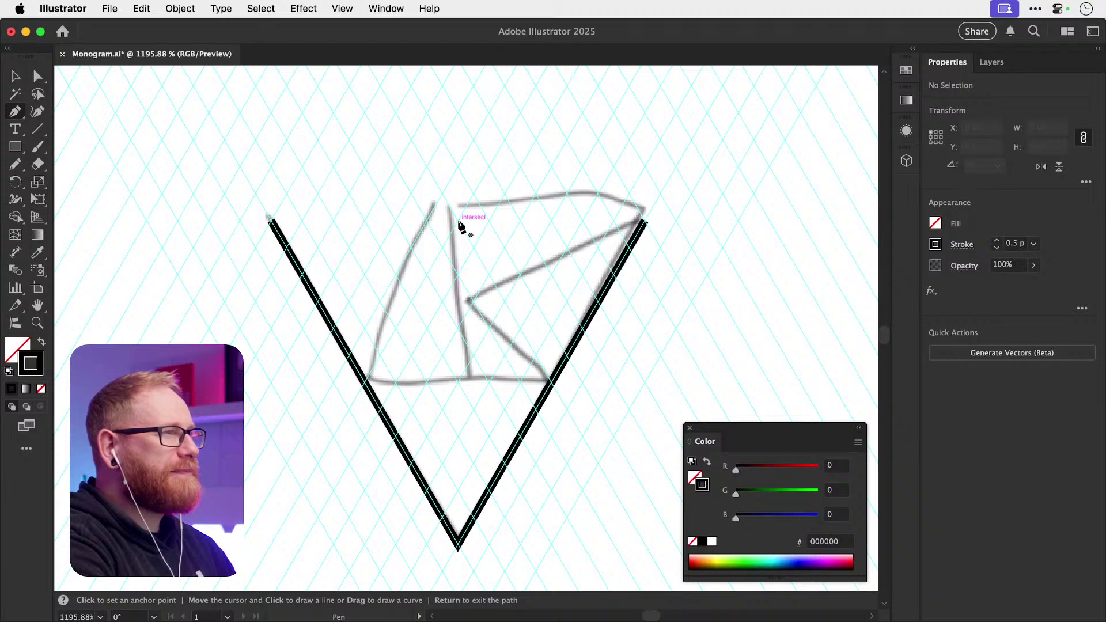
{"action": "left_click", "coordinate": [458, 221]}
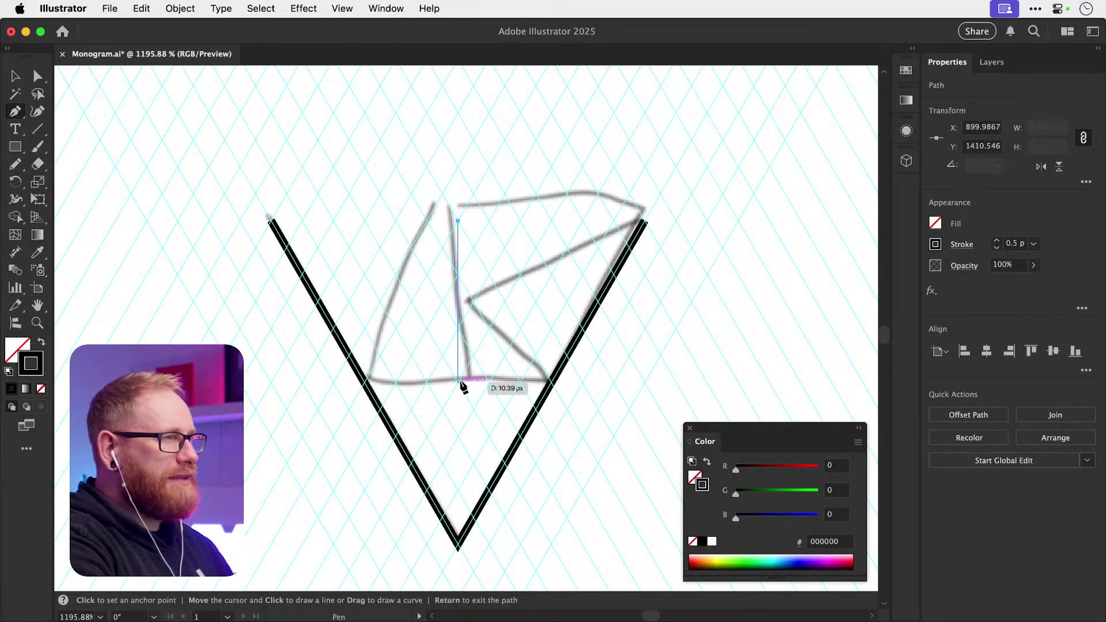
{"action": "left_click", "coordinate": [460, 381]}
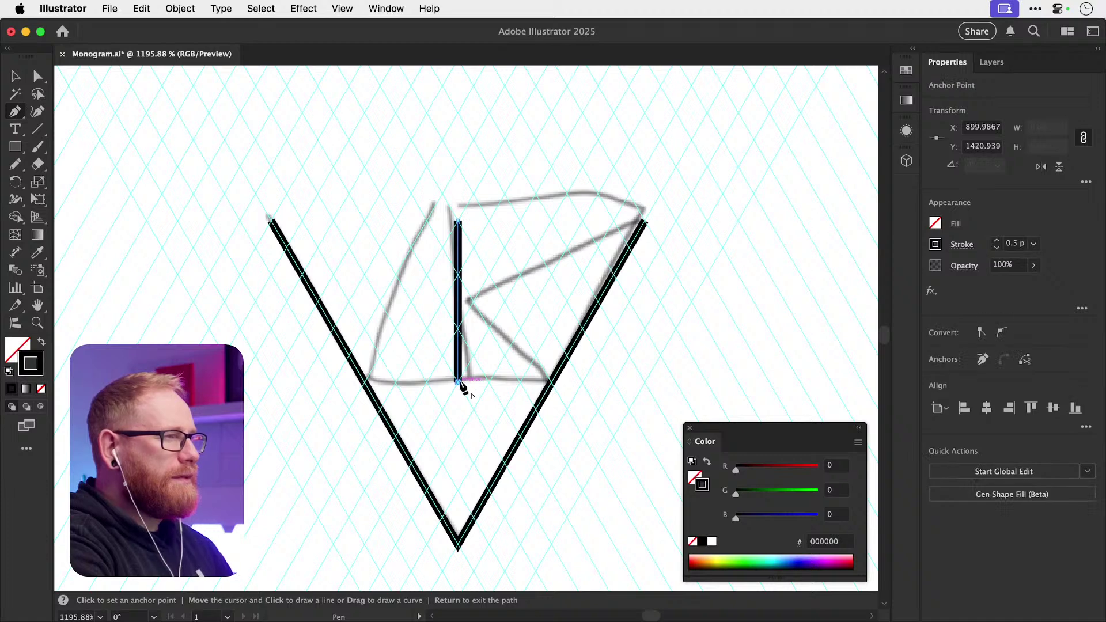
- Finish the stem and draw a separate vertical line about 6.93 px long between the V's left arm and the stem
{"action": "key", "text": "Return"}
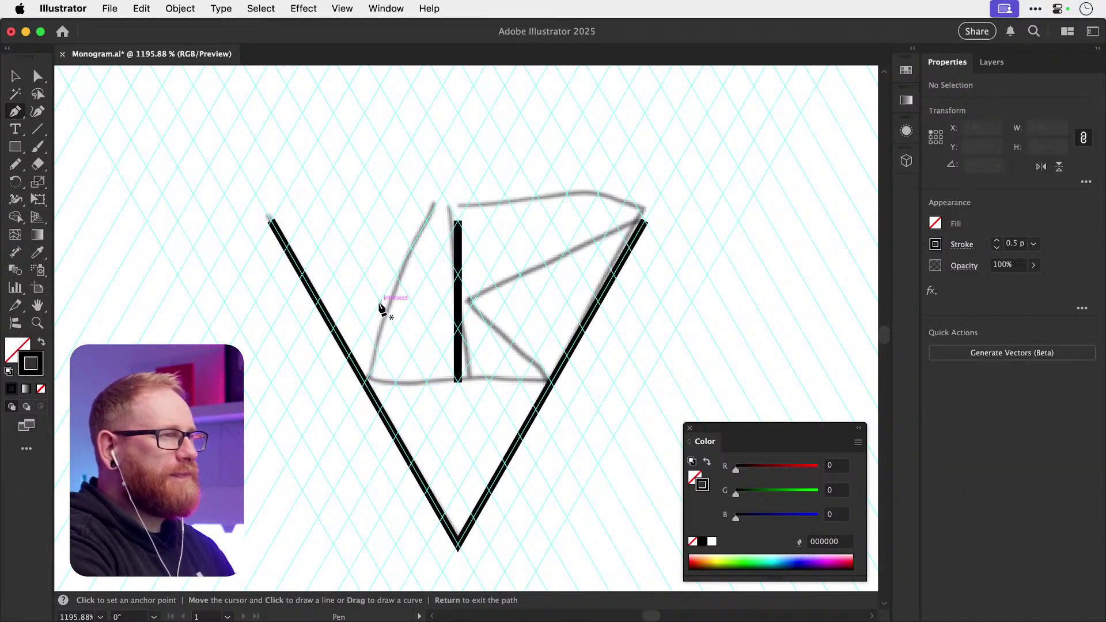
{"action": "left_click", "coordinate": [380, 303]}
{"action": "left_click", "coordinate": [380, 194]}
{"action": "key", "text": "Return"}
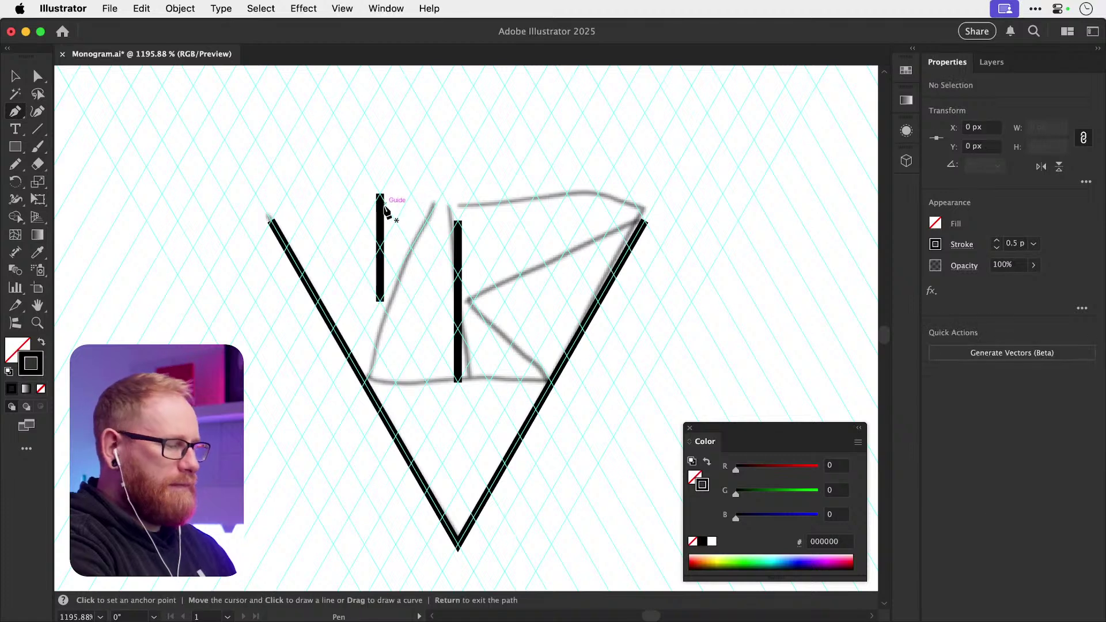
- Rotate the short vertical line by -30° so it runs parallel to the V's right arm
{"action": "key", "text": "v"}
{"action": "left_click", "coordinate": [382, 220]}
{"action": "key", "text": "r"}
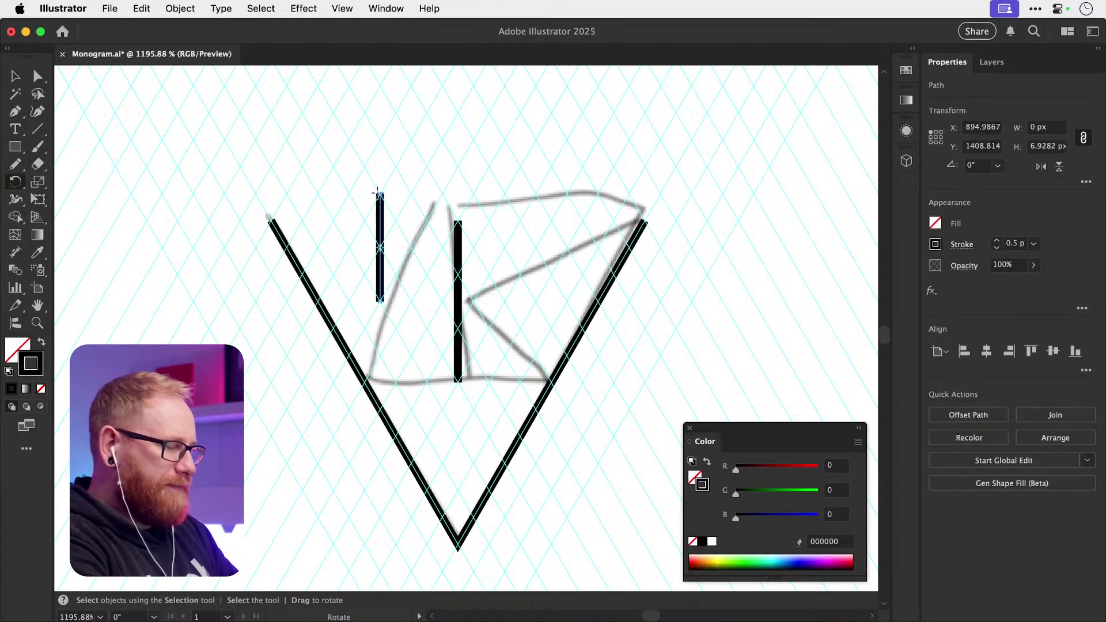
{"action": "left_click", "coordinate": [379, 195], "text": "alt"}
{"action": "key", "text": "Tab"}
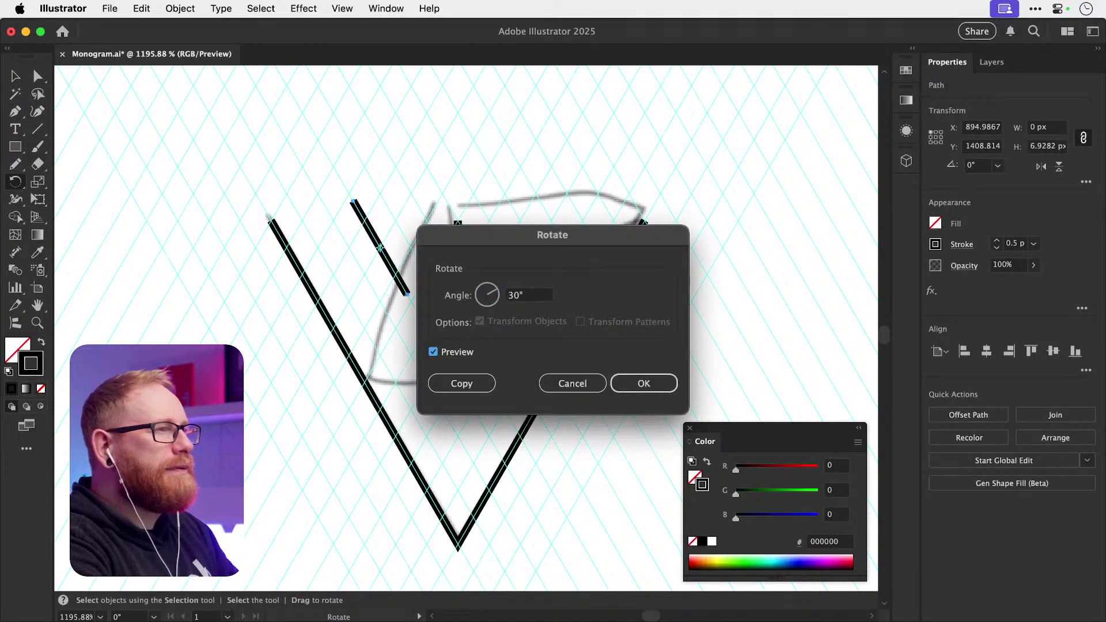
{"action": "left_click", "coordinate": [526, 297]}
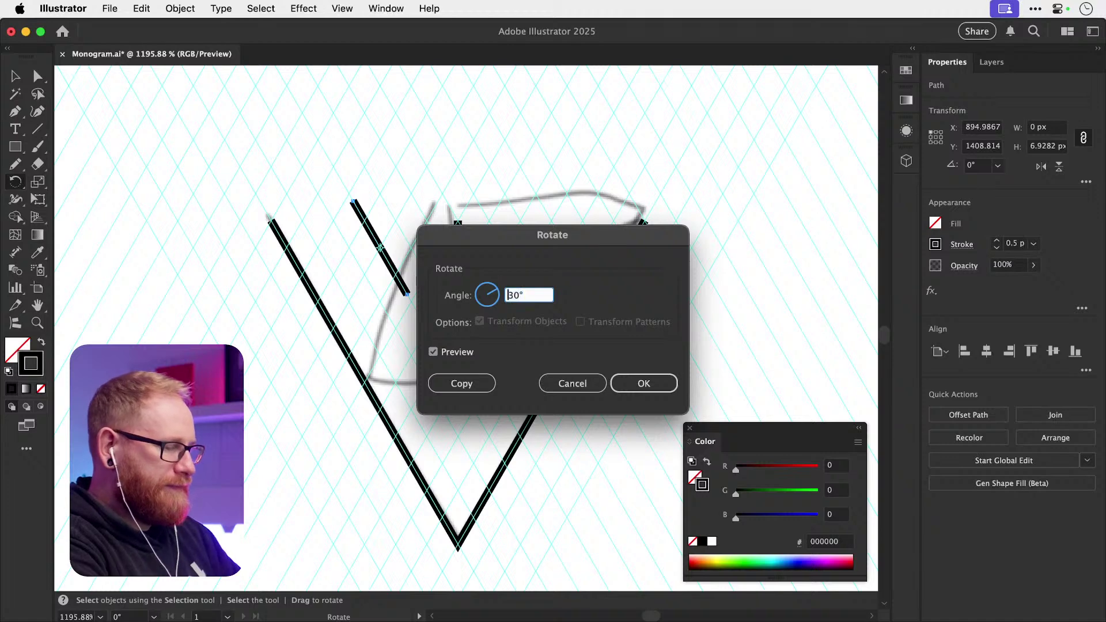
{"action": "type", "text": "-"}
{"action": "key", "text": "Tab"}
{"action": "left_click", "coordinate": [462, 383]}
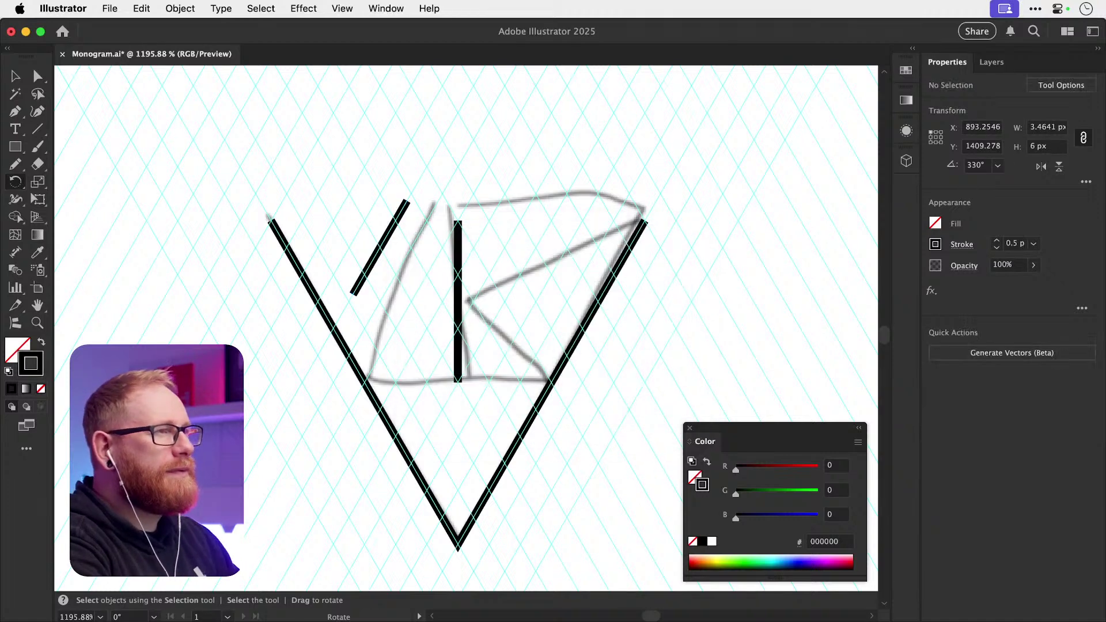
- Move the slanted line onto the V's left arm as a branch and extend its upper end level with the stem's top
{"action": "key", "text": "v"}
{"action": "mouse_move", "coordinate": [385, 248]}
{"action": "left_mouse_down"}
{"action": "mouse_move", "coordinate": [407, 267]}
{"action": "mouse_move", "coordinate": [384, 307]}
{"action": "left_mouse_up"}
{"action": "key", "text": "a"}
{"action": "left_click_drag", "start_coordinate": [410, 260], "coordinate": [428, 224]}
{"action": "left_click", "coordinate": [366, 349]}
{"action": "left_click", "coordinate": [470, 303]}
{"action": "key", "text": "v"}
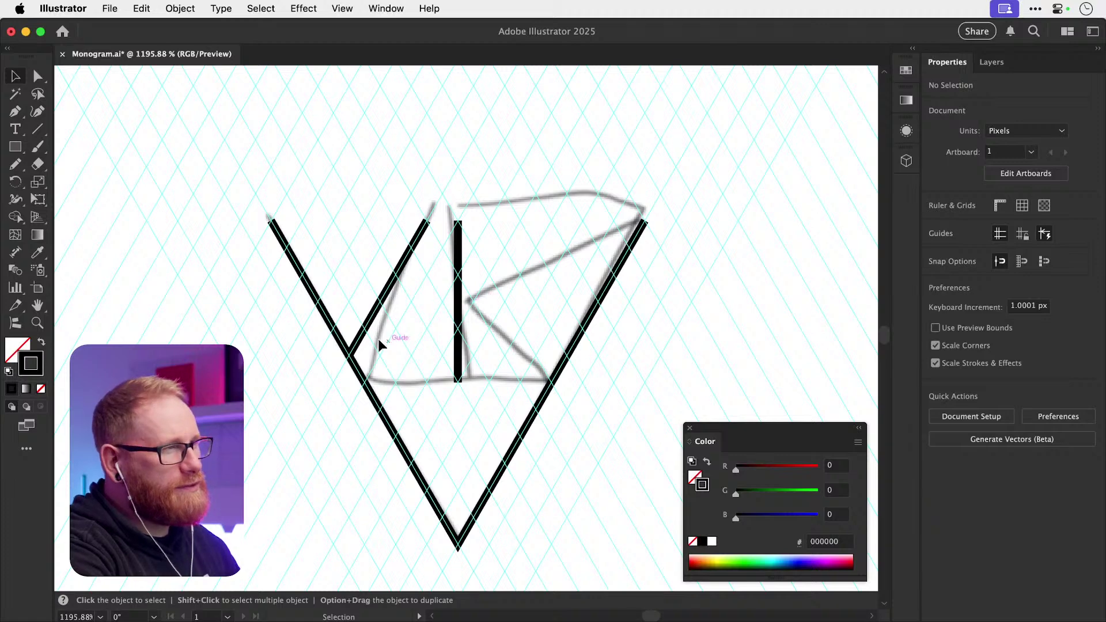
- Draw a horizontal crossbar through the stem's lower end and stretch both ends to meet the V's arms
{"action": "key", "text": "p"}
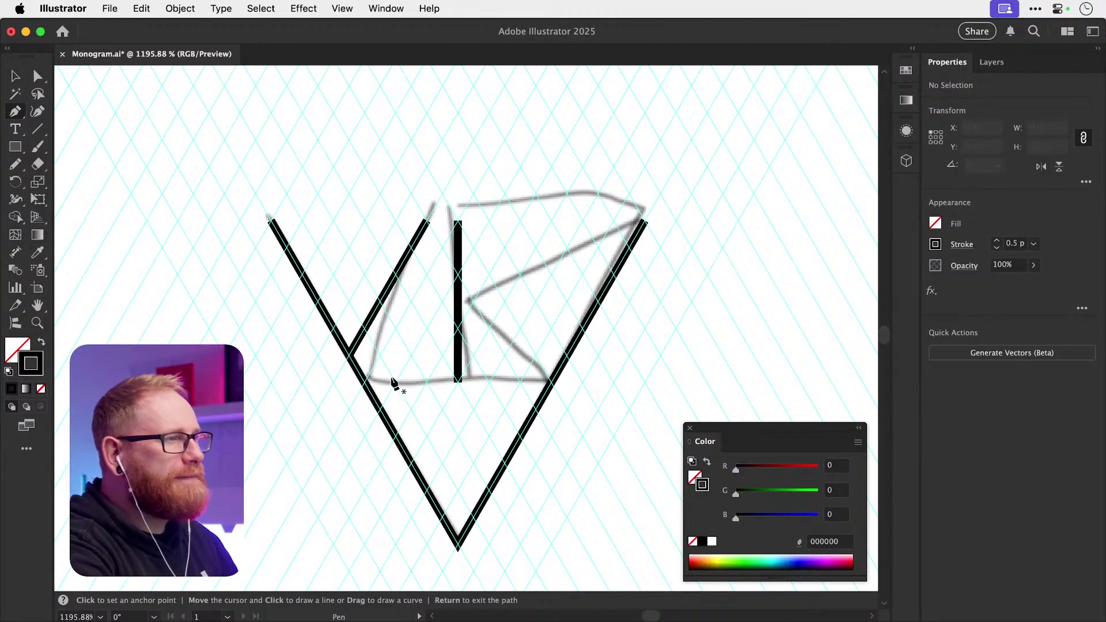
{"action": "left_click", "coordinate": [397, 382]}
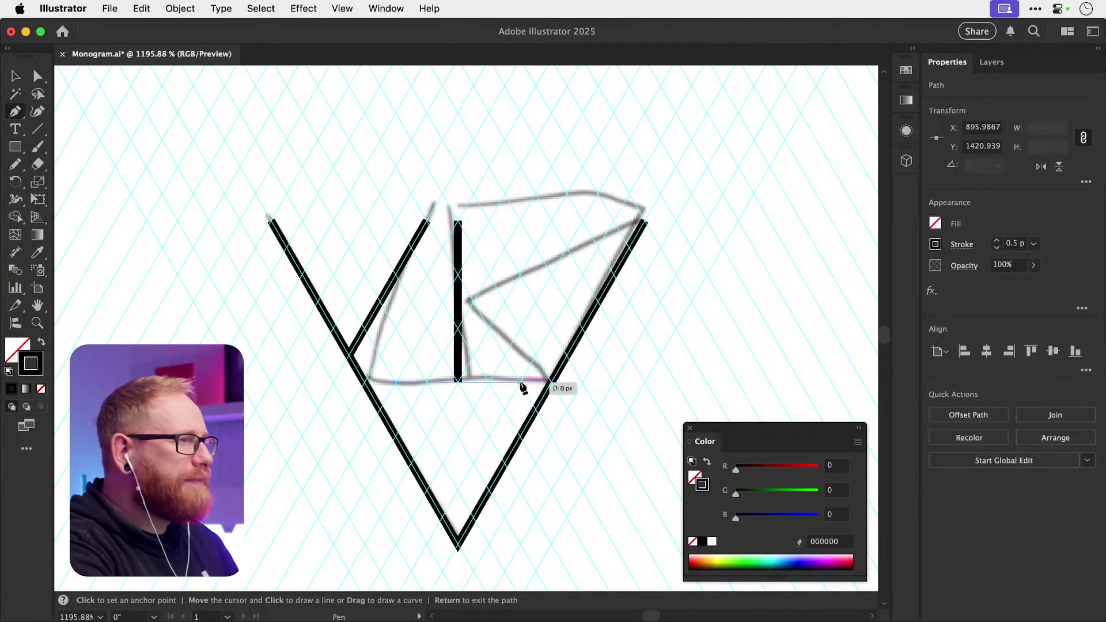
{"action": "left_click", "coordinate": [520, 382]}
{"action": "key", "text": "Escape"}
{"action": "key", "text": "a"}
{"action": "left_click_drag", "start_coordinate": [396, 383], "coordinate": [365, 382]}
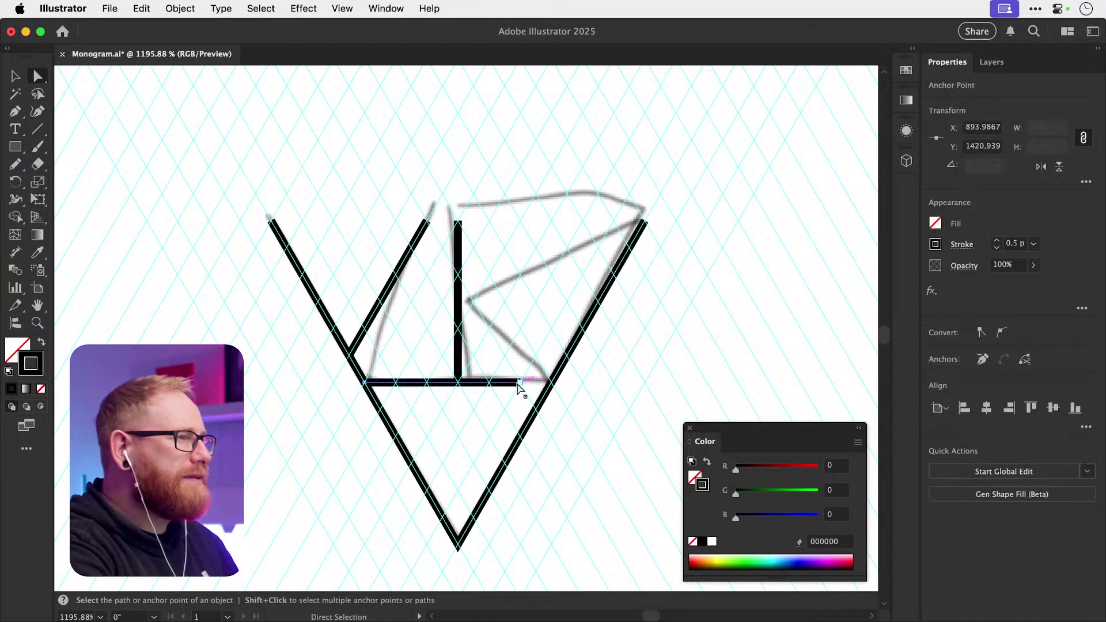
{"action": "left_click_drag", "start_coordinate": [519, 384], "coordinate": [550, 383]}
{"action": "left_click", "coordinate": [563, 317]}
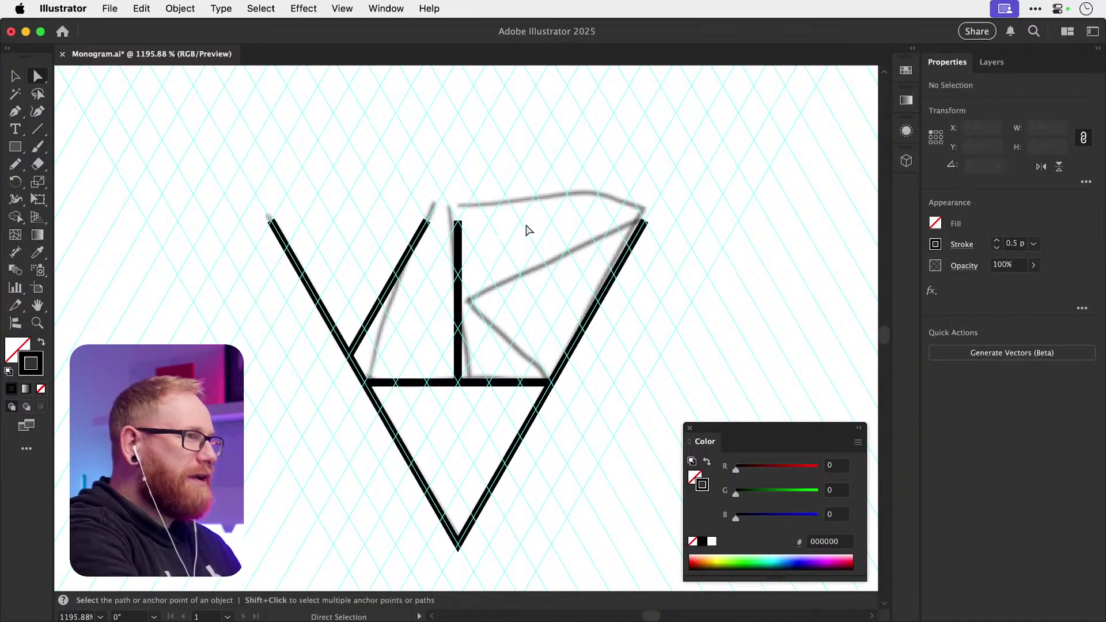
- Draw a horizontal top bar and stretch it from the stem's upper end to the V's upper right end
{"action": "key", "text": "p"}
{"action": "left_click", "coordinate": [489, 220]}
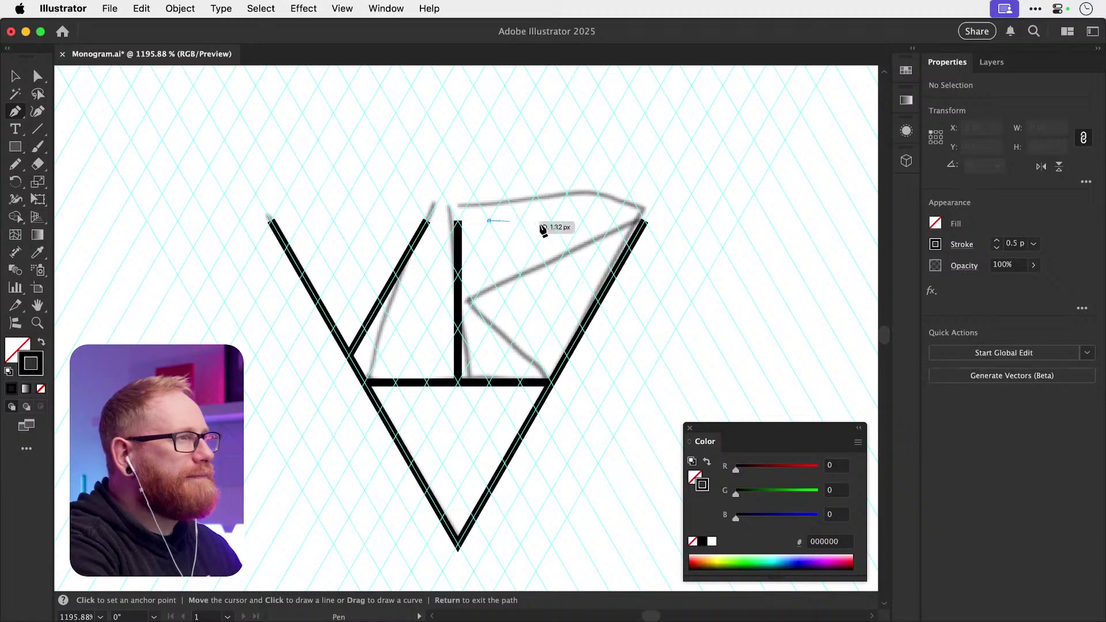
{"action": "left_click", "coordinate": [581, 220]}
{"action": "key", "text": "Escape"}
{"action": "key", "text": "a"}
{"action": "left_click_drag", "start_coordinate": [489, 221], "coordinate": [458, 220]}
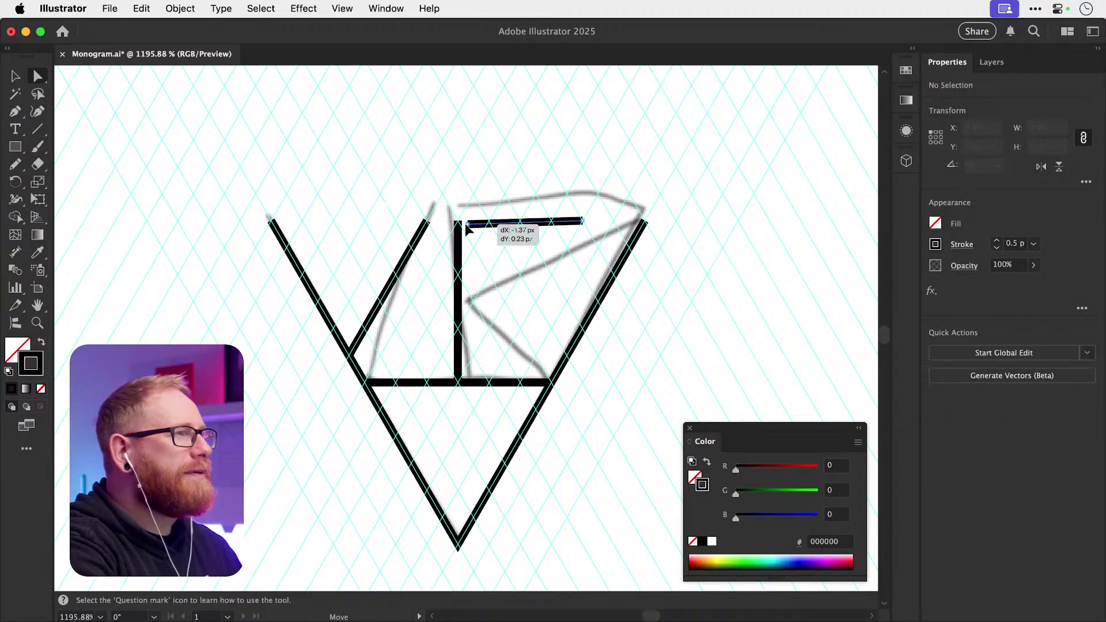
{"action": "left_click_drag", "start_coordinate": [582, 222], "coordinate": [648, 227]}
{"action": "left_click", "coordinate": [514, 181]}
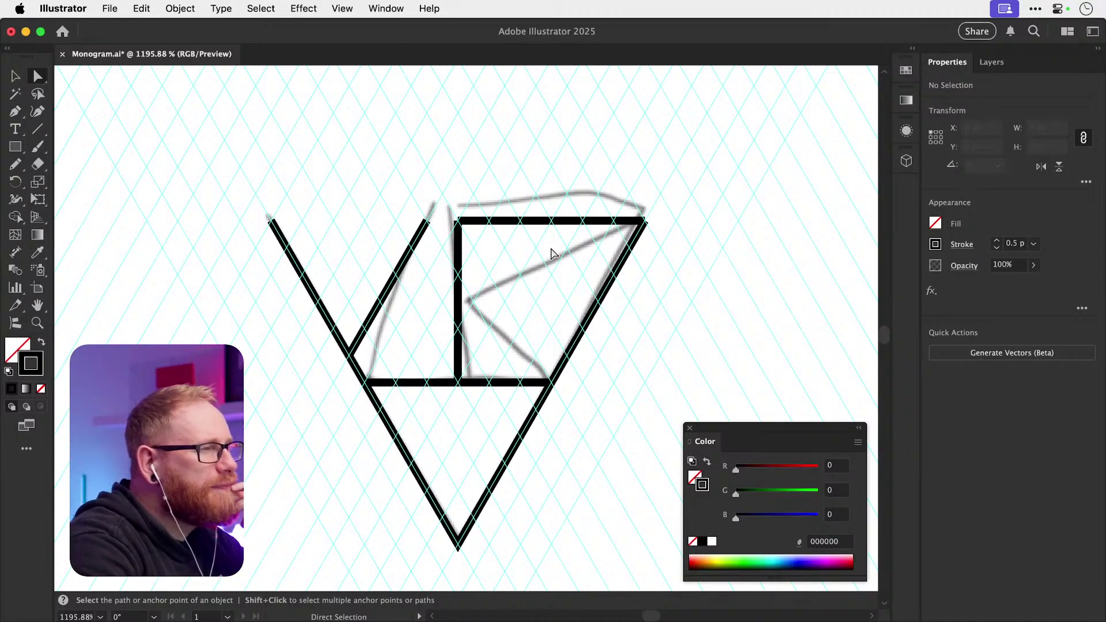
- Check the strokes without guides, extend the stem to the V's bottom vertex and trim the crossbar to its part right of the stem
{"action": "key", "text": "super+semicolon"}
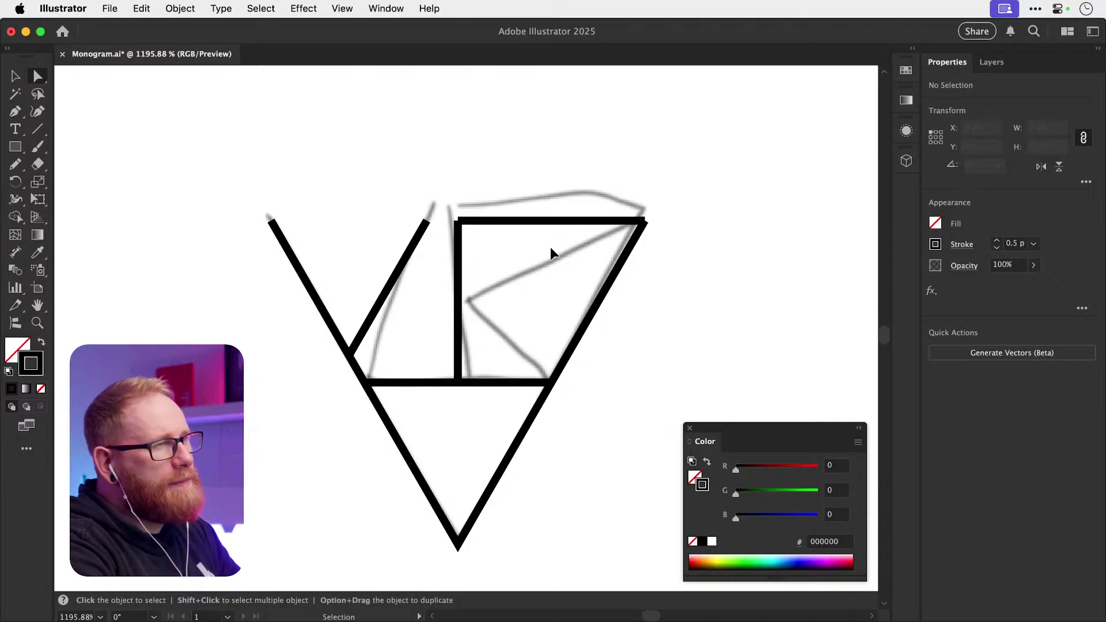
{"action": "key", "text": "super+semicolon"}
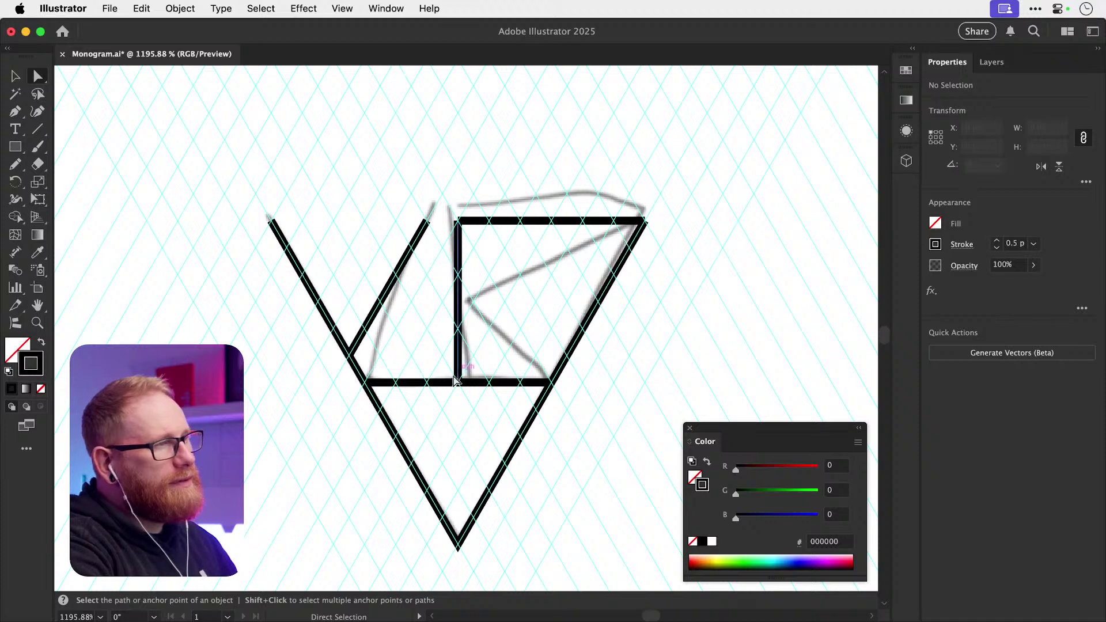
{"action": "left_click", "coordinate": [422, 382]}
{"action": "mouse_move", "coordinate": [371, 385]}
{"action": "left_mouse_down"}
{"action": "mouse_move", "coordinate": [464, 384]}
{"action": "mouse_move", "coordinate": [459, 547]}
{"action": "left_mouse_up"}
{"action": "left_click", "coordinate": [492, 369]}
{"action": "left_click", "coordinate": [596, 388]}
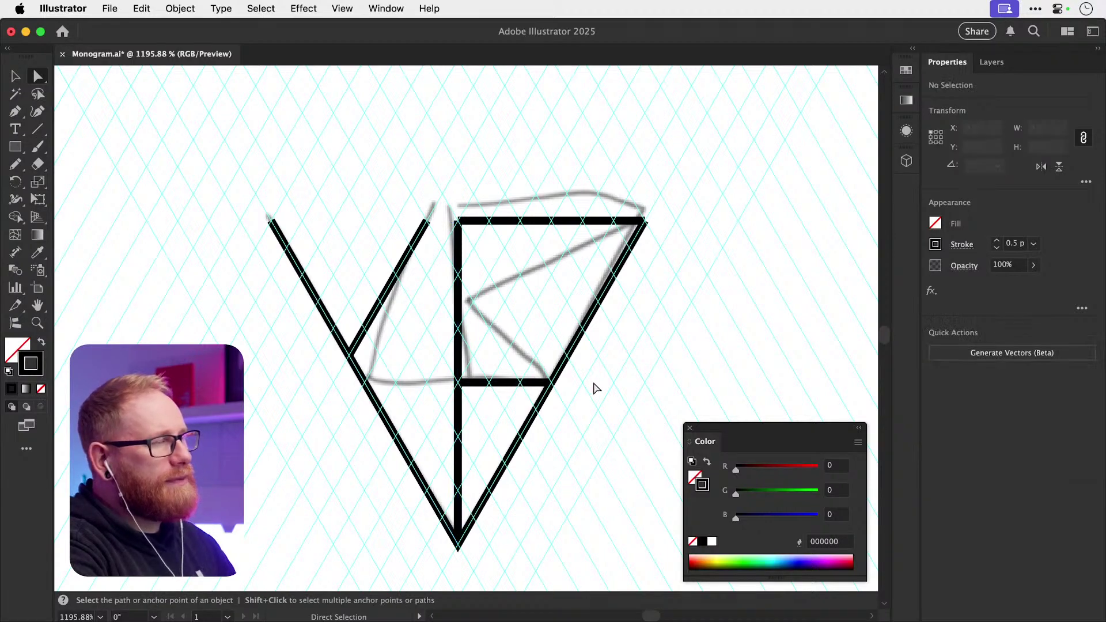
- Shorten the V's right arm so it ends just below the crossbar, and show the guides again
{"action": "key", "text": "super+semicolon"}
{"action": "key", "text": "super+semicolon"}
{"action": "key", "text": "super+semicolon"}
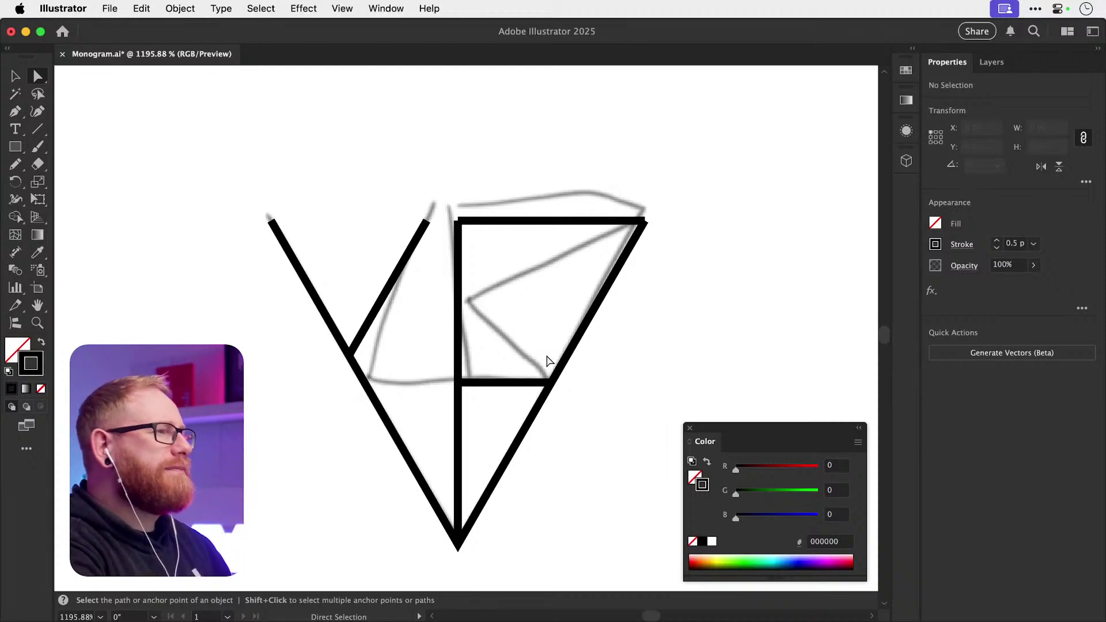
{"action": "left_click_drag", "start_coordinate": [547, 361], "coordinate": [565, 363]}
{"action": "left_click", "coordinate": [570, 361]}
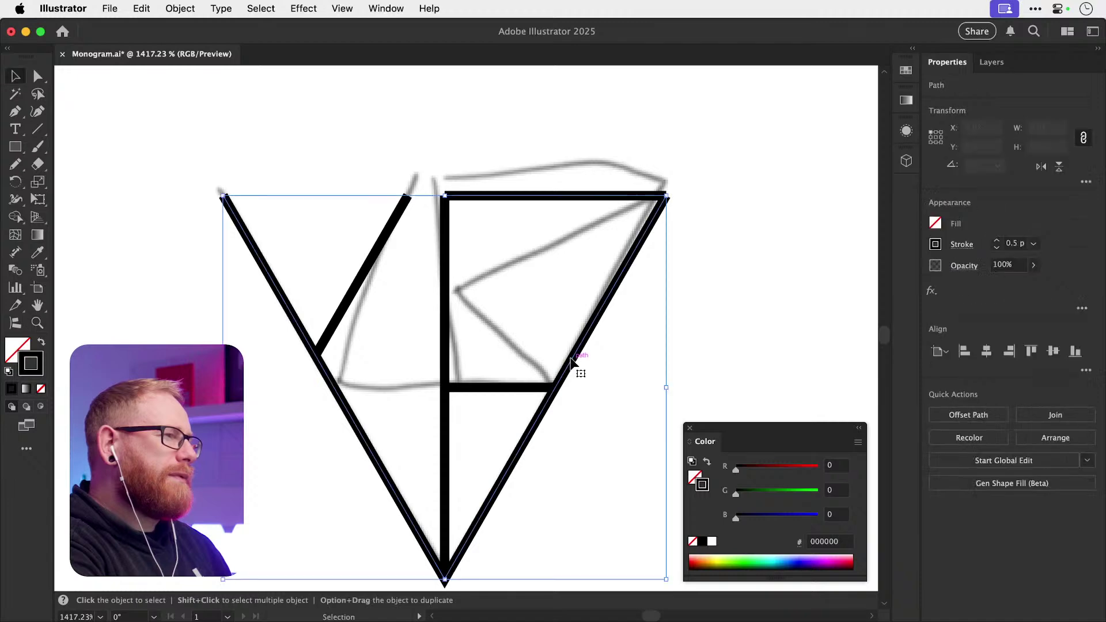
{"action": "key", "text": "a"}
{"action": "left_click", "coordinate": [657, 207]}
{"action": "mouse_move", "coordinate": [666, 197]}
{"action": "left_mouse_down"}
{"action": "mouse_move", "coordinate": [541, 419]}
{"action": "mouse_move", "coordinate": [548, 387]}
{"action": "mouse_move", "coordinate": [501, 393]}
{"action": "left_mouse_up"}
{"action": "key", "text": "super+semicolon"}
- Pull the crossbar's right end back one grid intersection toward the stem and deselect it
{"action": "left_click", "coordinate": [509, 394]}
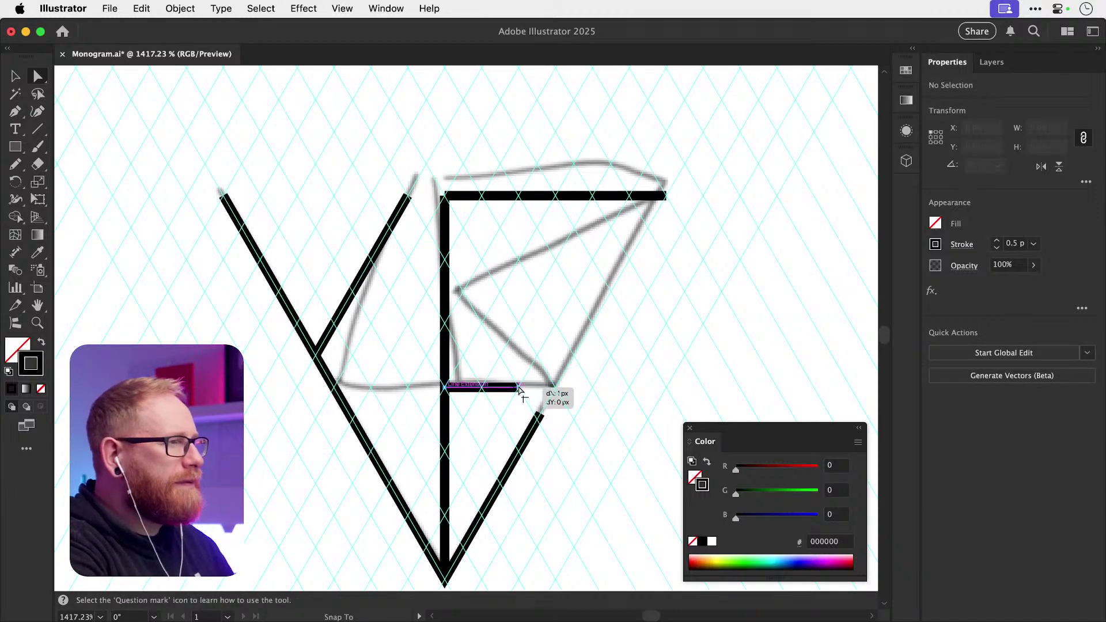
{"action": "left_click", "coordinate": [517, 390]}
{"action": "key", "text": "p"}
{"action": "key", "text": "super+shift+a"}
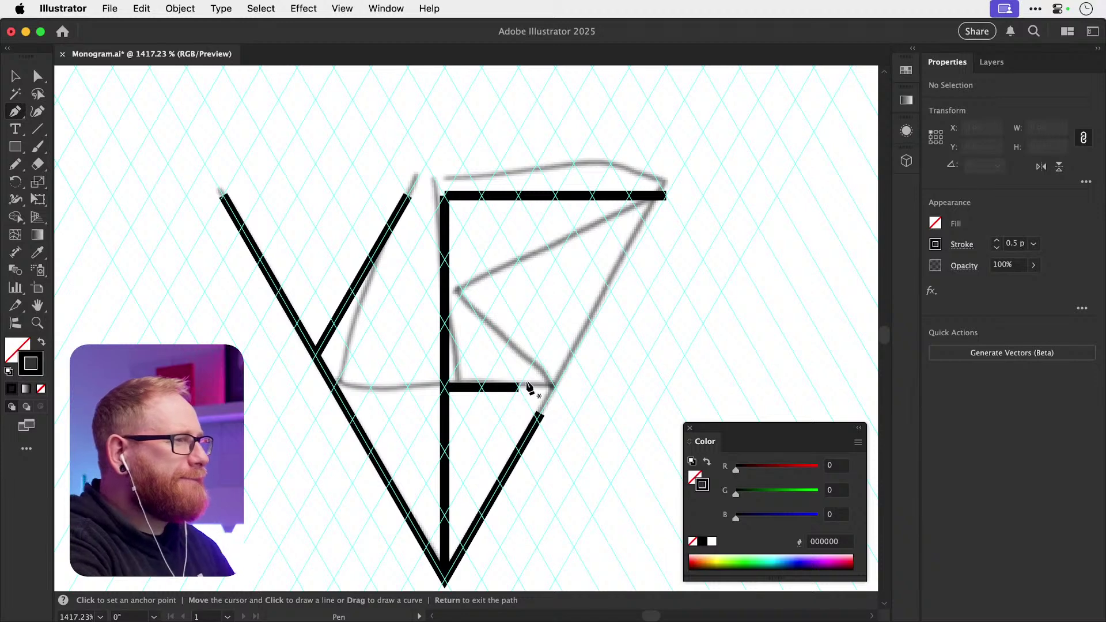
- Continue the crossbar with the Pen tool through the intersection up and to the right, ending at the top bar's right end
{"action": "left_click", "coordinate": [520, 389]}
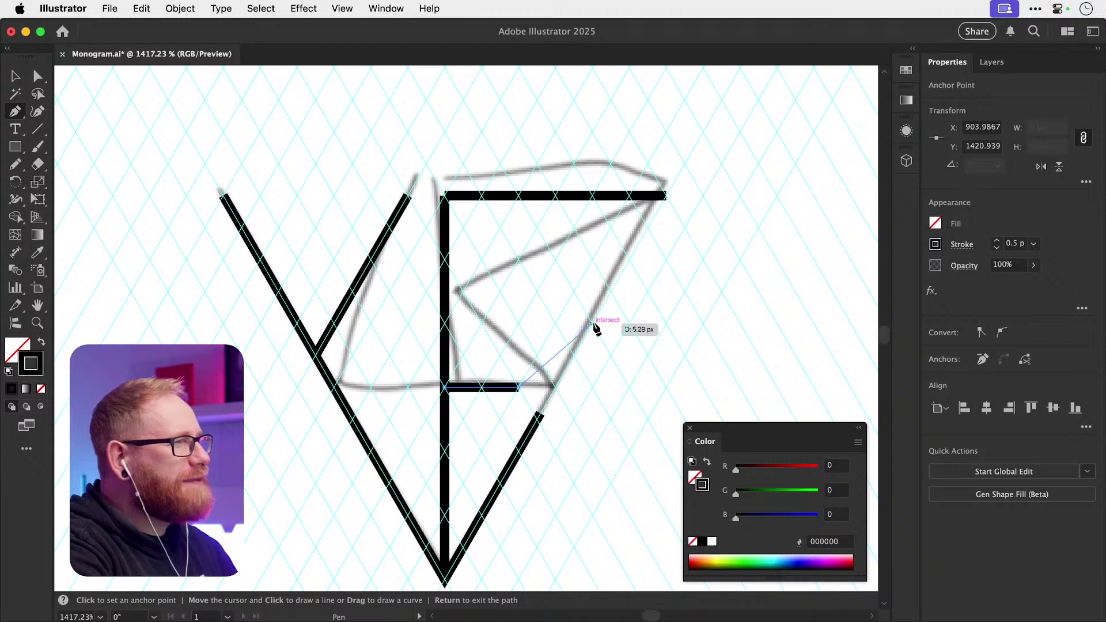
{"action": "left_click", "coordinate": [592, 323]}
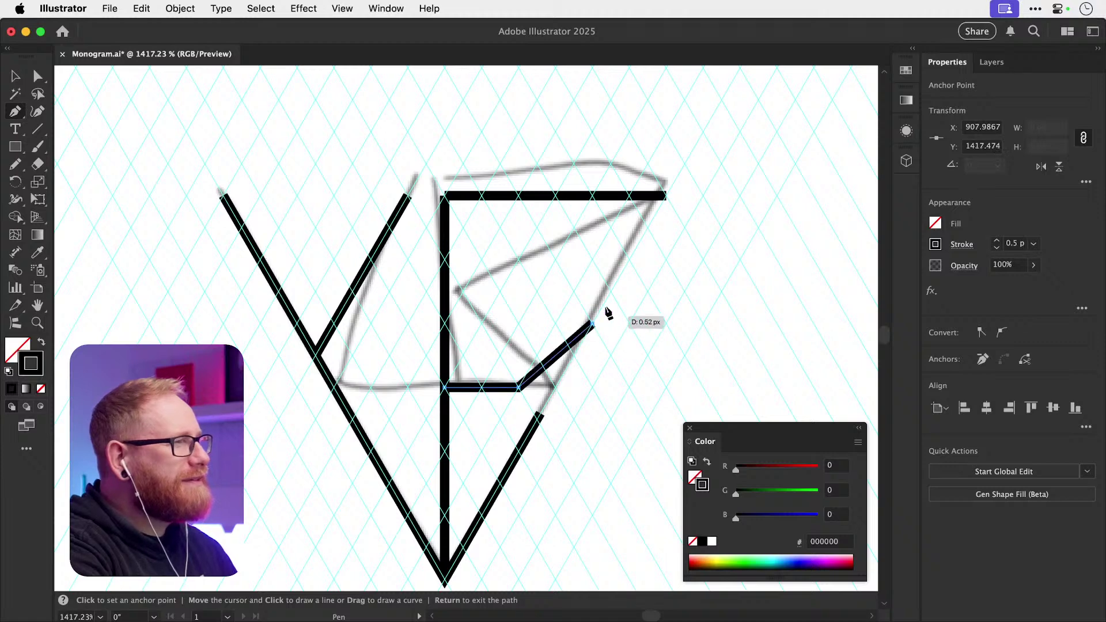
{"action": "left_click", "coordinate": [667, 195]}
{"action": "key", "text": "v"}
{"action": "left_click", "coordinate": [547, 346]}
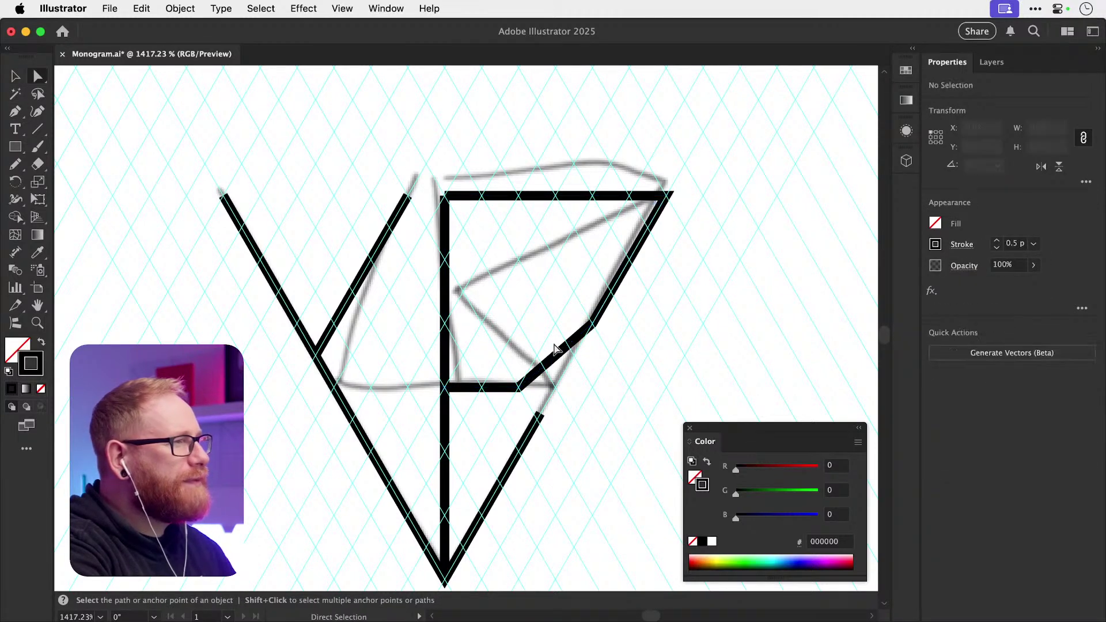
- Round the bowl path's two lower corners to the maximum radius so they form one smooth curve
{"action": "key", "text": "v"}
{"action": "left_click", "coordinate": [531, 377]}
{"action": "key", "text": "a"}
{"action": "left_click", "coordinate": [513, 374]}
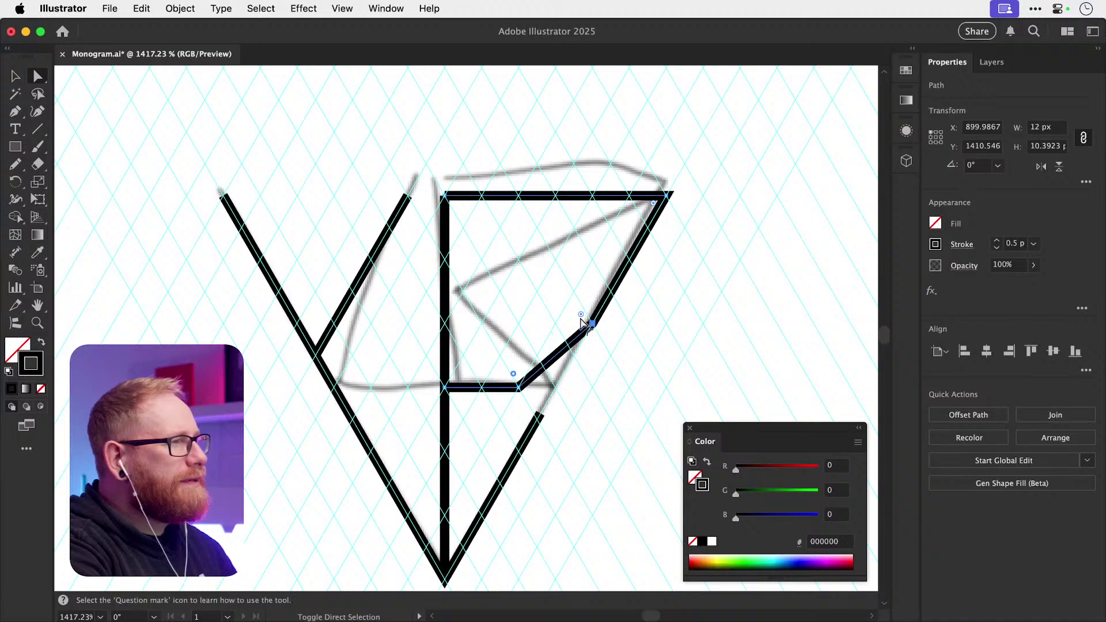
{"action": "left_click_drag", "start_coordinate": [582, 316], "coordinate": [385, 141]}
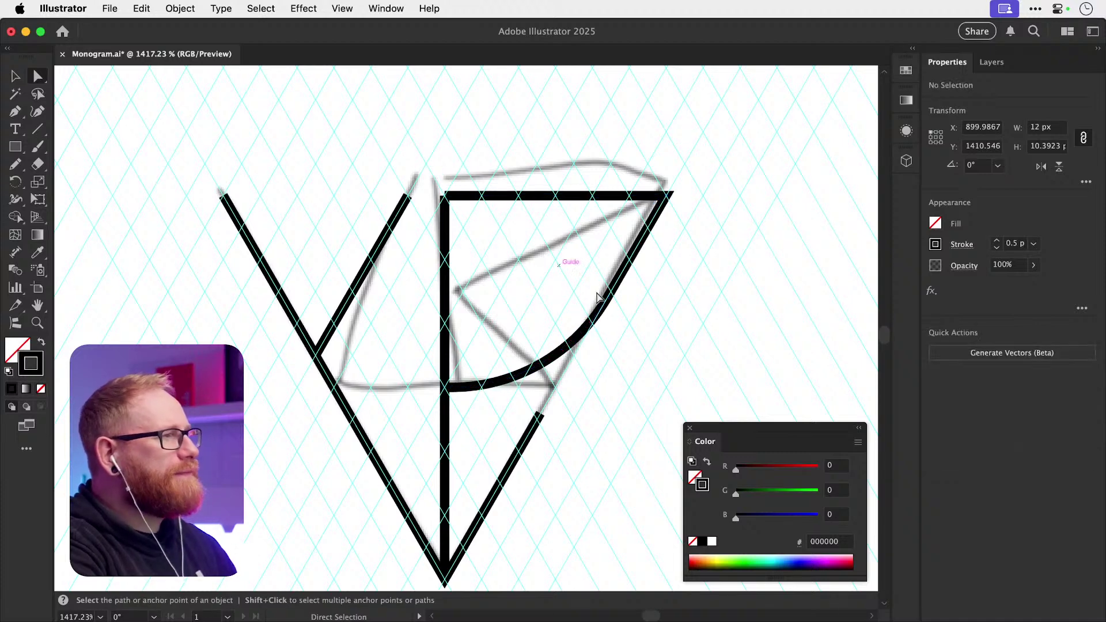
{"action": "left_click", "coordinate": [659, 344]}
- Hide the guides and delete the leftover right arm segment of the V
{"action": "key", "text": "v"}
{"action": "key", "text": "super+semicolon"}
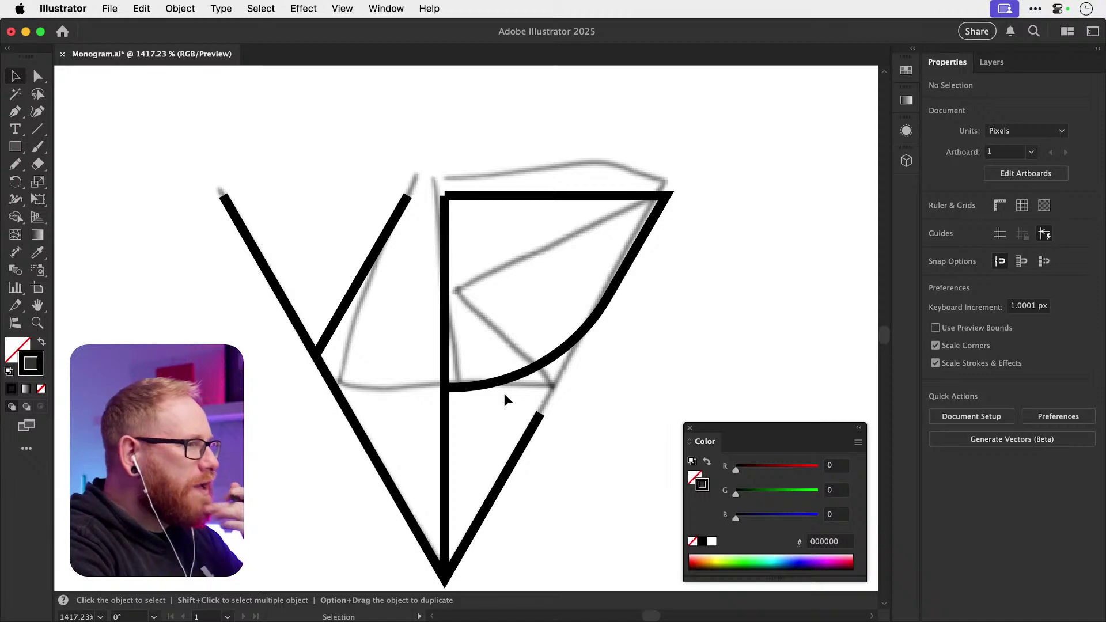
{"action": "key", "text": "a"}
{"action": "left_click", "coordinate": [542, 415]}
{"action": "key", "text": "Delete"}
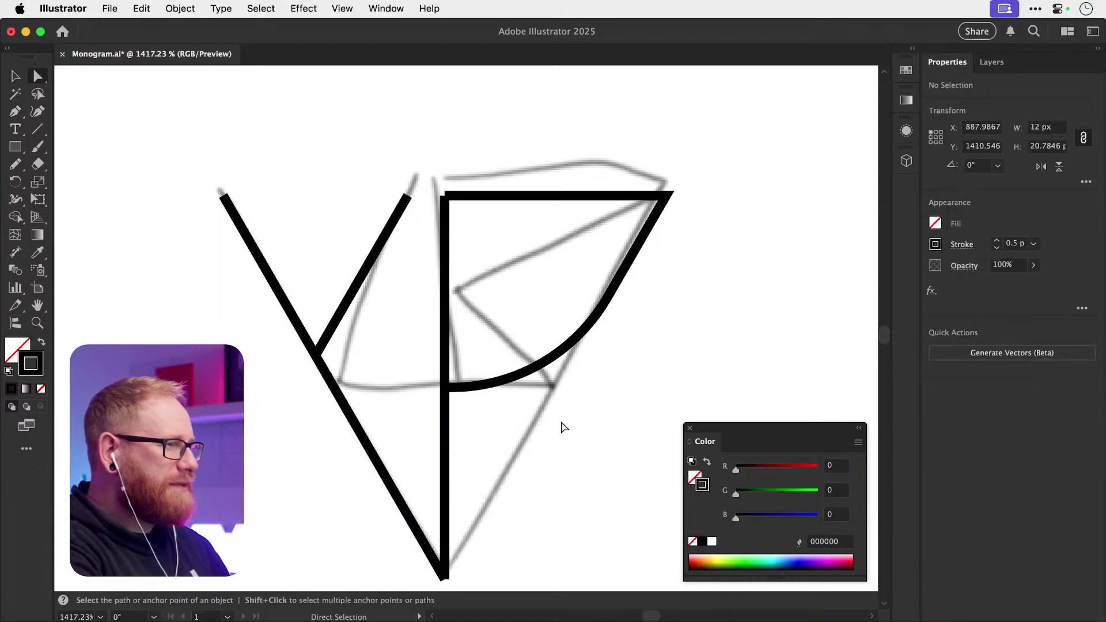
- Show the guides and draw a horizontal bar from the sketch's lower right corner to the stem, just under the curve
{"action": "key", "text": "p"}
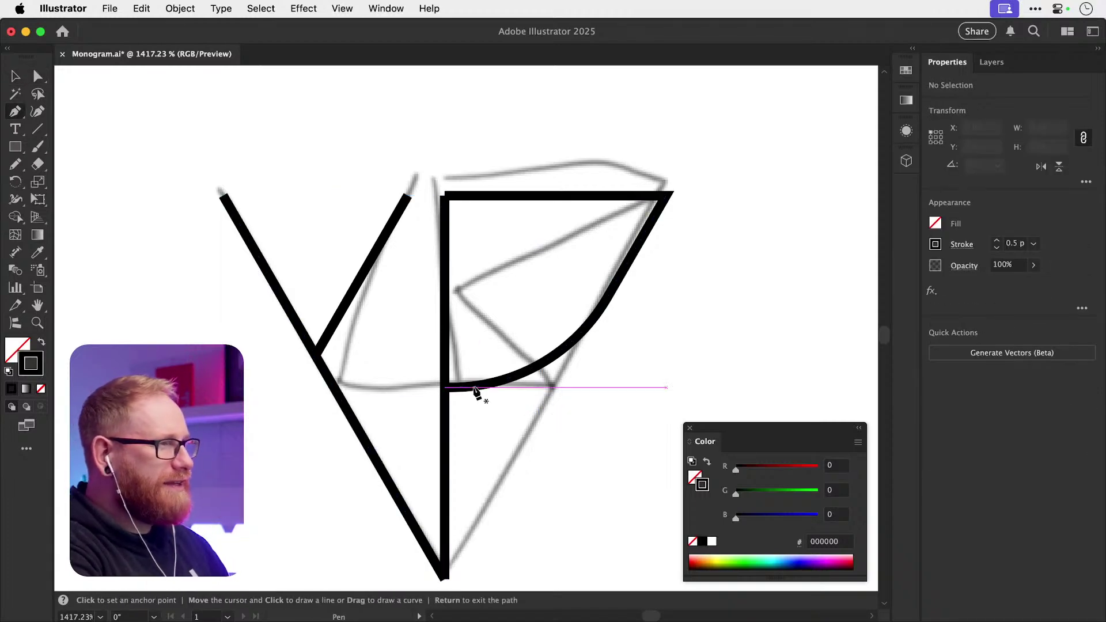
{"action": "key", "text": "a"}
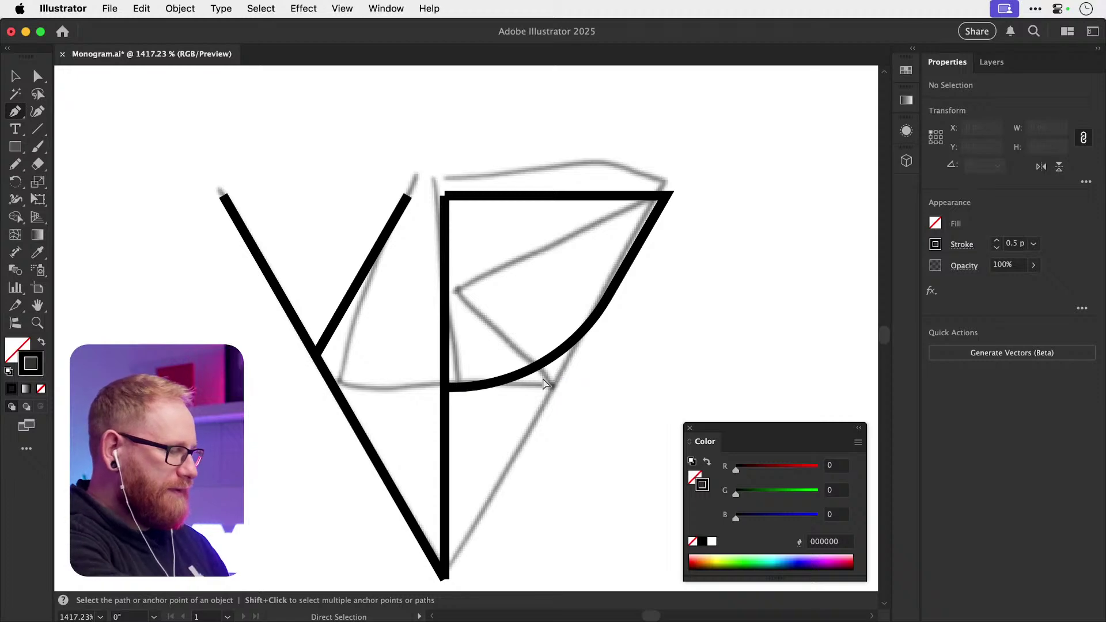
{"action": "key", "text": "super+semicolon"}
{"action": "key", "text": "p"}
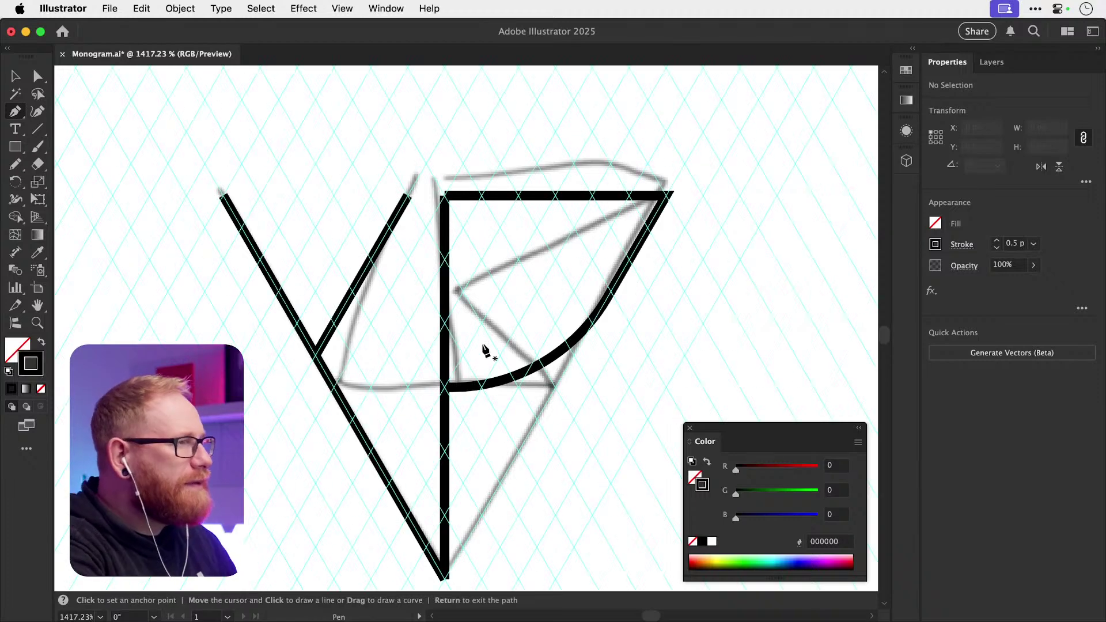
{"action": "left_click", "coordinate": [555, 385]}
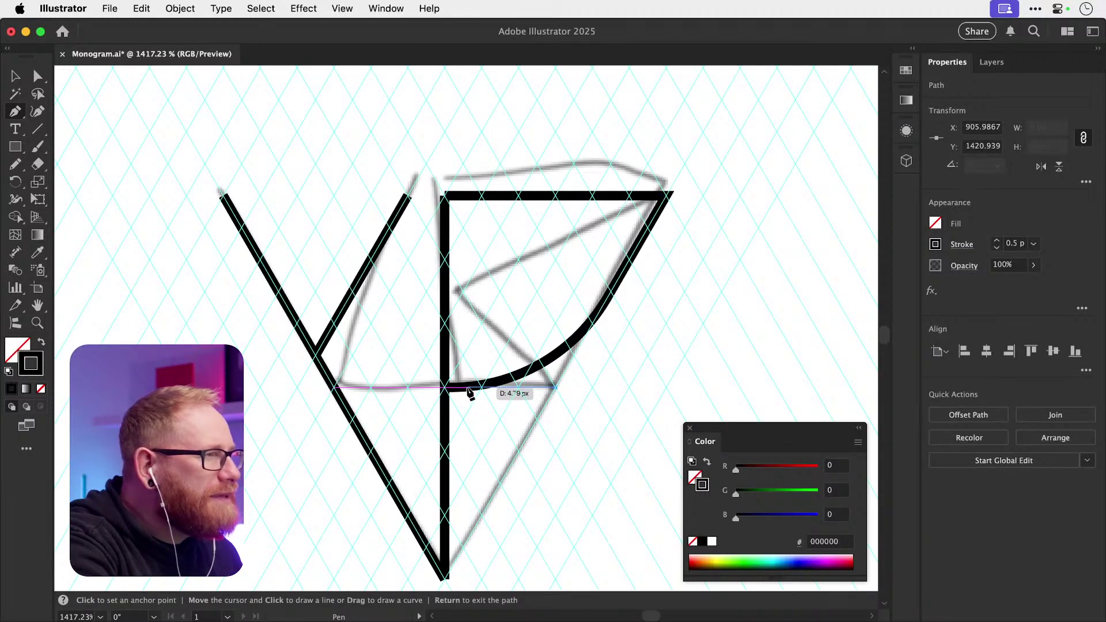
{"action": "left_click", "coordinate": [449, 387]}
{"action": "key", "text": "Return"}
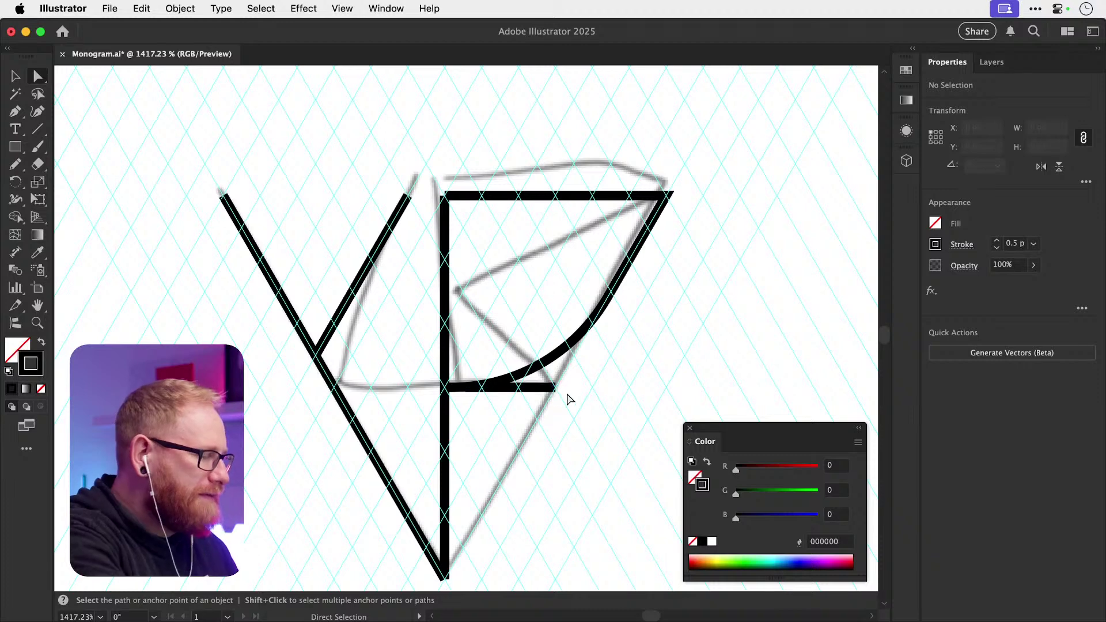
- Continue the new bar from its right end with a diagonal down to the V's bottom vertex, and hide the guides
{"action": "left_click", "coordinate": [557, 388]}
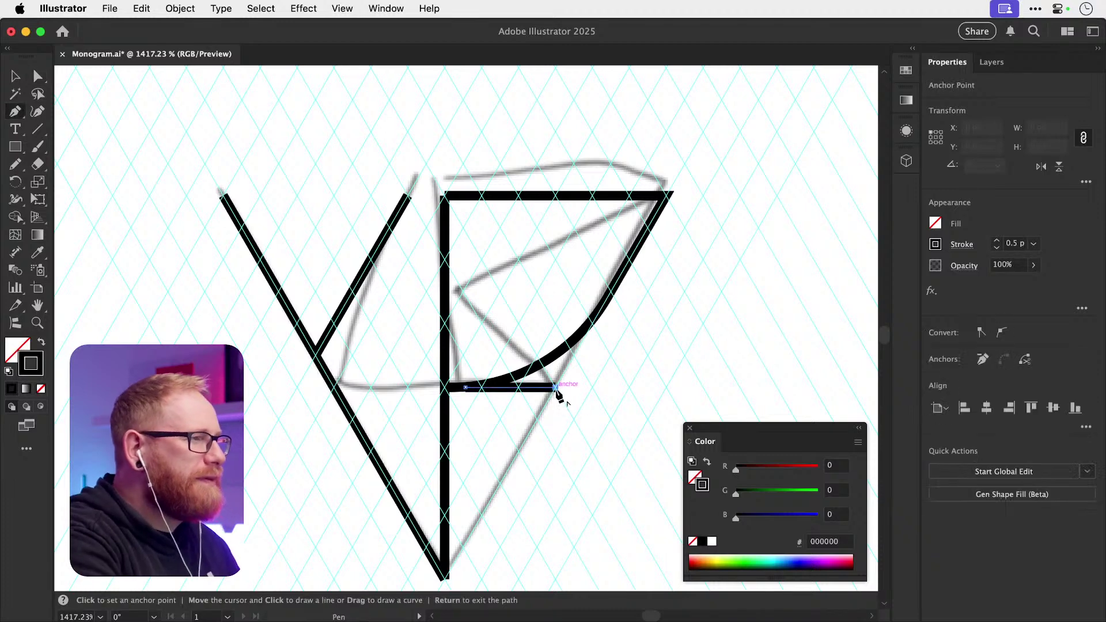
{"action": "left_click", "coordinate": [462, 545]}
{"action": "left_click", "coordinate": [464, 550], "text": "super"}
{"action": "left_click_drag", "start_coordinate": [465, 551], "coordinate": [446, 577]}
{"action": "left_click", "coordinate": [456, 573], "text": "super"}
{"action": "key", "text": "super+semicolon"}
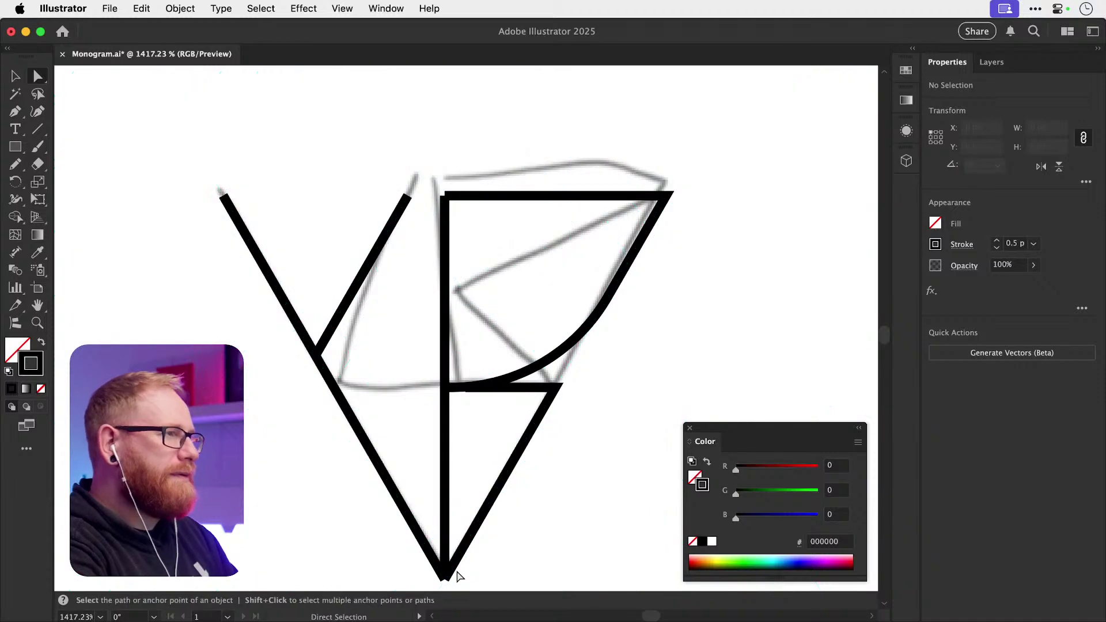
{"action": "key", "text": "v"}
{"action": "scroll", "coordinate": [637, 375], "scroll_direction": "left", "scroll_amount": 3}
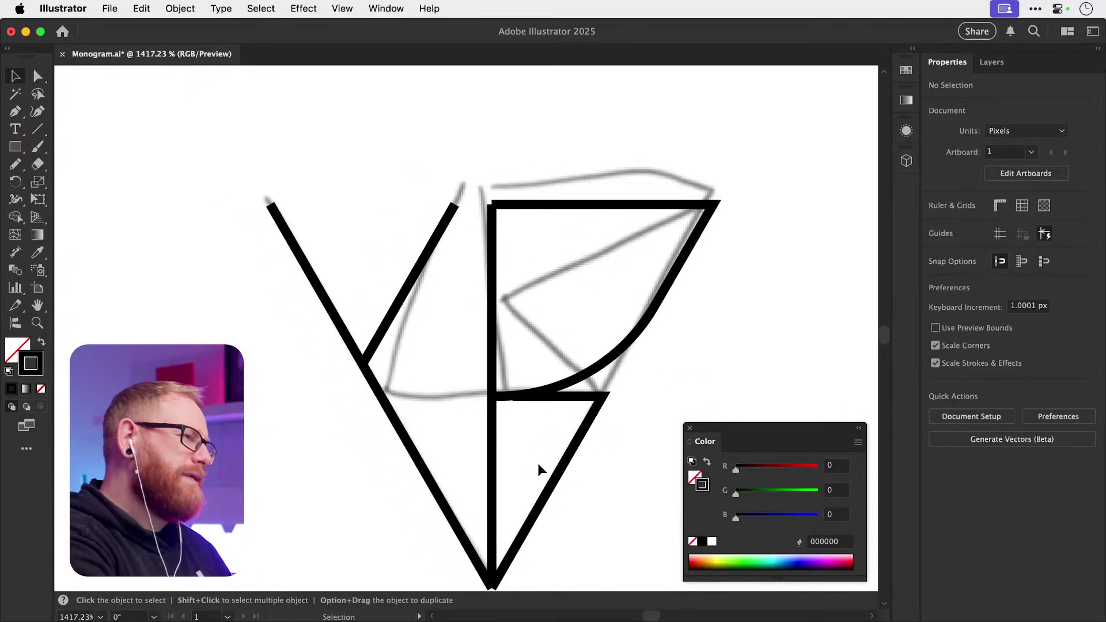
{"action": "scroll", "coordinate": [514, 422], "scroll_direction": "down", "scroll_amount": 3}
{"action": "scroll", "coordinate": [514, 422], "scroll_direction": "right", "scroll_amount": 3}
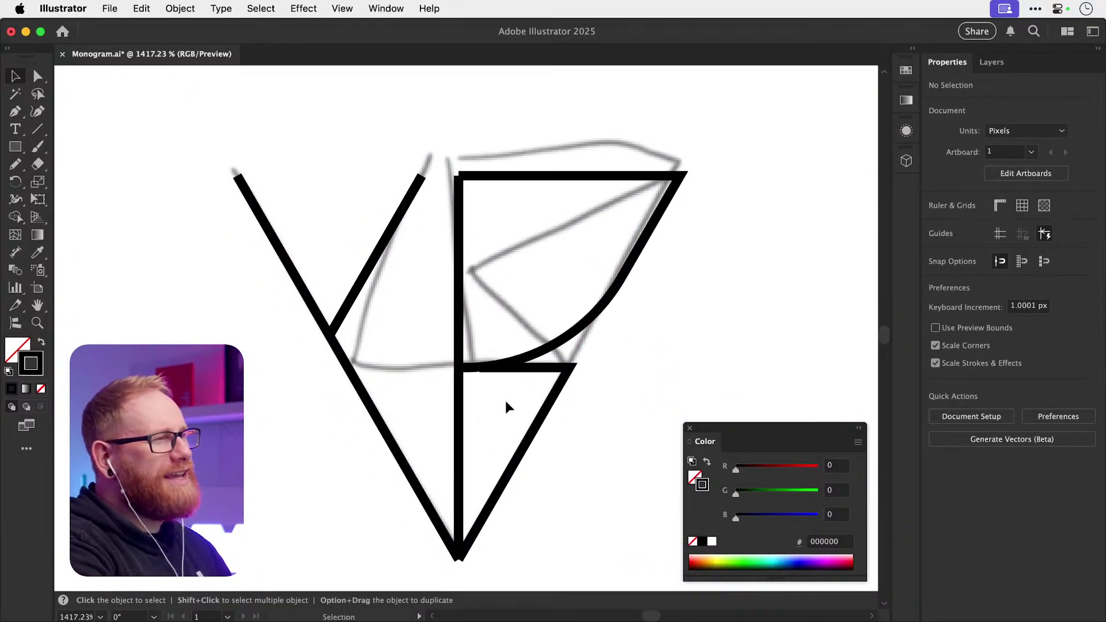
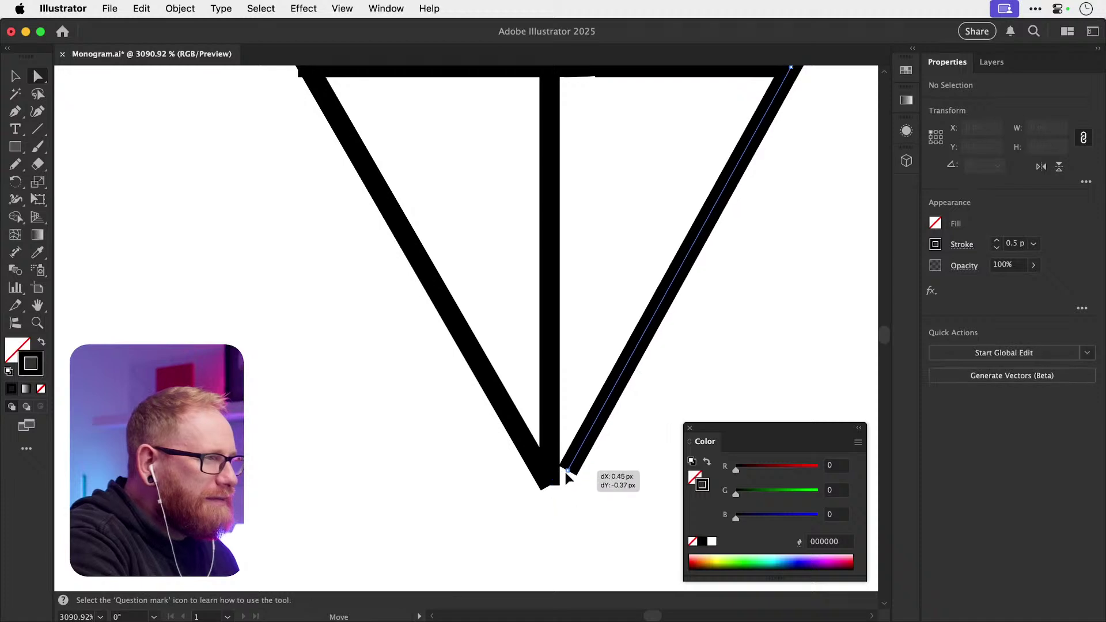
- Align the lower end anchor of the right diagonal with the V's bottom vertex in the monogram copy
{"action": "mouse_move", "coordinate": [549, 488]}
{"action": "left_mouse_down"}
{"action": "mouse_move", "coordinate": [549, 421]}
{"action": "mouse_move", "coordinate": [550, 485]}
{"action": "left_mouse_up"}
{"action": "left_click", "coordinate": [558, 457], "text": "super"}
{"action": "key", "text": "super+shift+a"}
{"action": "key", "text": "super+minus"}
{"action": "key", "text": "super+minus"}
{"action": "key", "text": "super+minus"}
{"action": "key", "text": "super+minus"}
{"action": "key", "text": "super+minus"}
{"action": "key", "text": "v"}
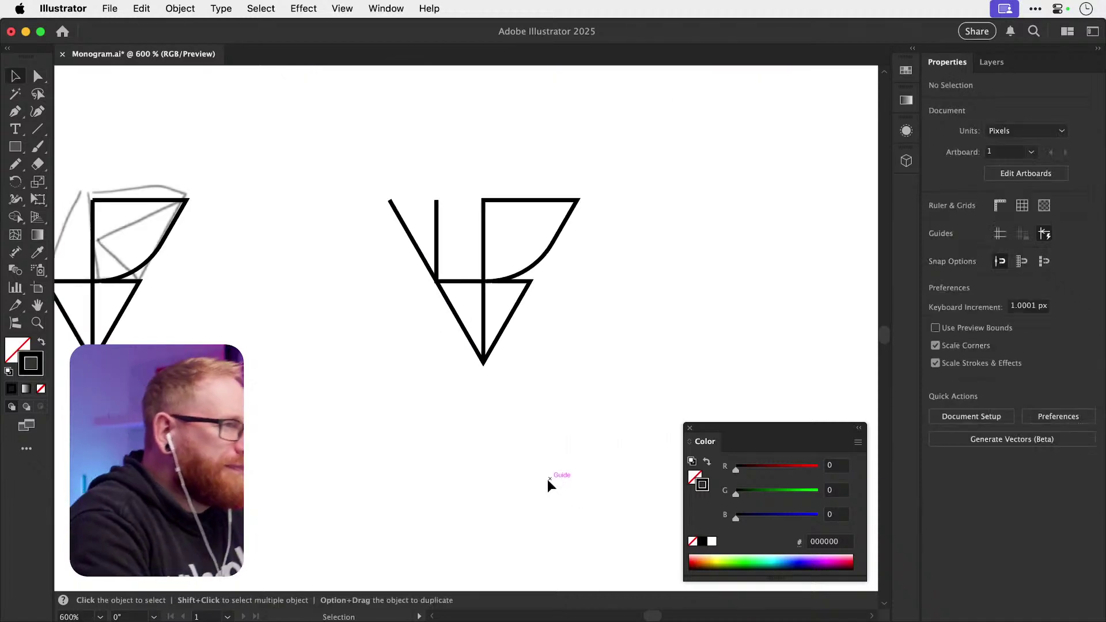
- Try shifting the corner anchor of the L-shaped path slightly to the right along its bar
{"action": "key", "text": "z"}
{"action": "left_click_drag", "start_coordinate": [451, 275], "coordinate": [663, 331]}
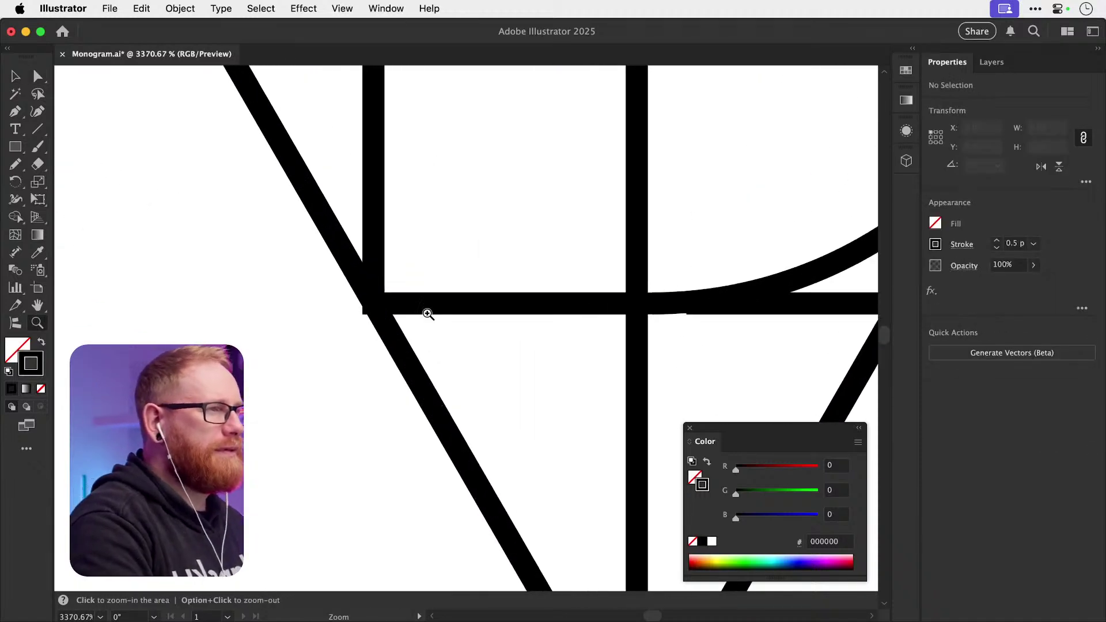
{"action": "key", "text": "a"}
{"action": "left_click", "coordinate": [373, 304]}
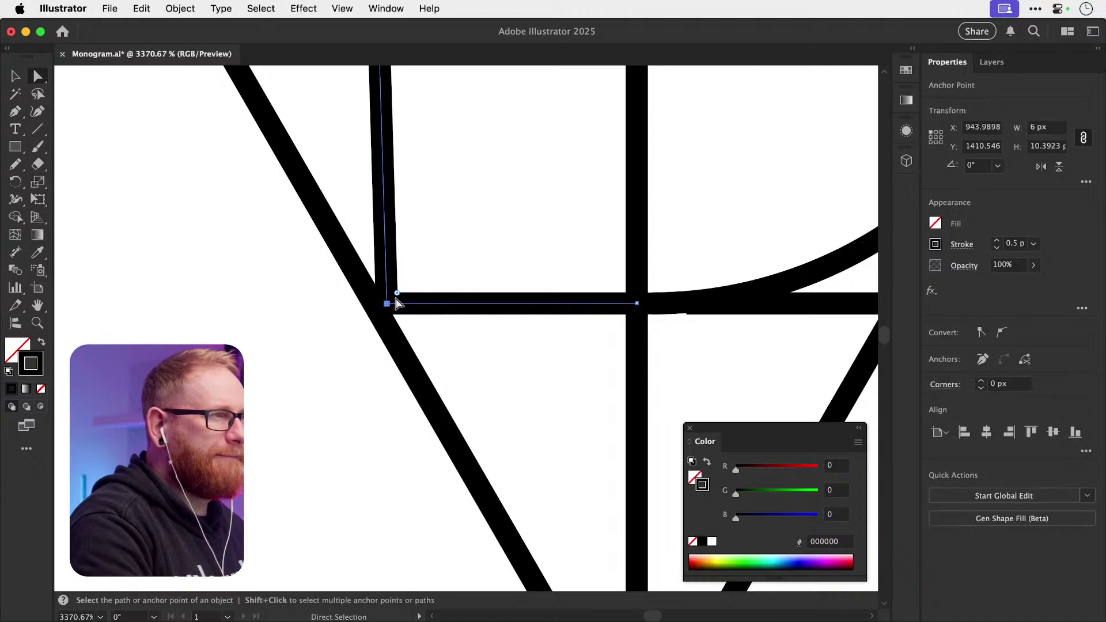
{"action": "key", "text": "super+shift+a"}
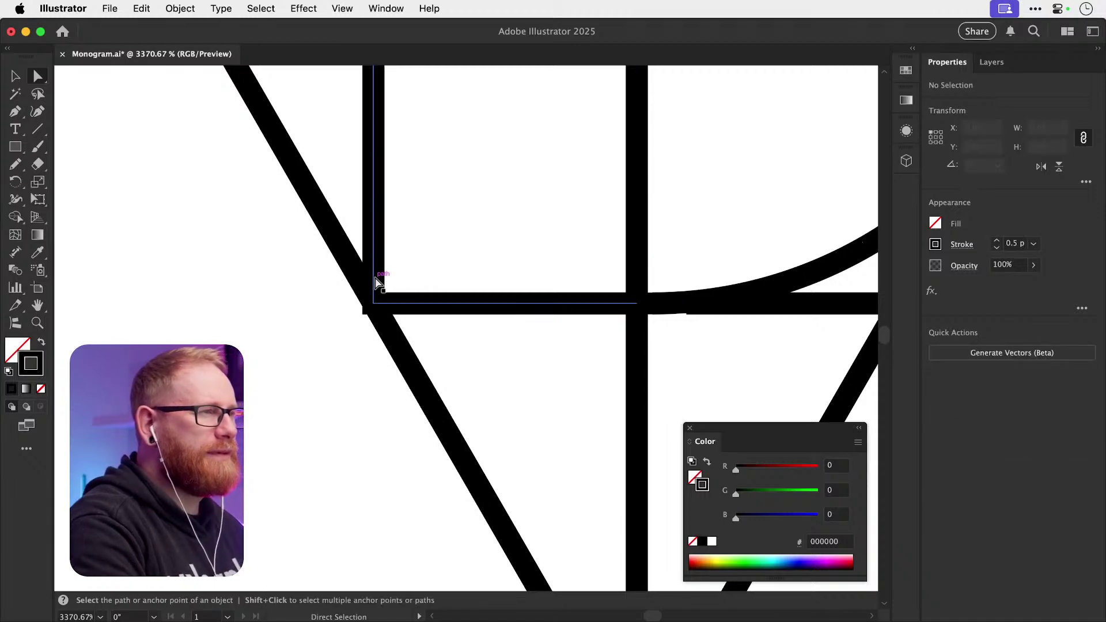
- Examine up close how the L-shaped path's corner overlaps the V's left arm
{"action": "key", "text": "z"}
{"action": "left_click_drag", "start_coordinate": [374, 301], "coordinate": [441, 306]}
{"action": "key", "text": "v"}
{"action": "left_click", "coordinate": [443, 308]}
{"action": "key", "text": "a"}
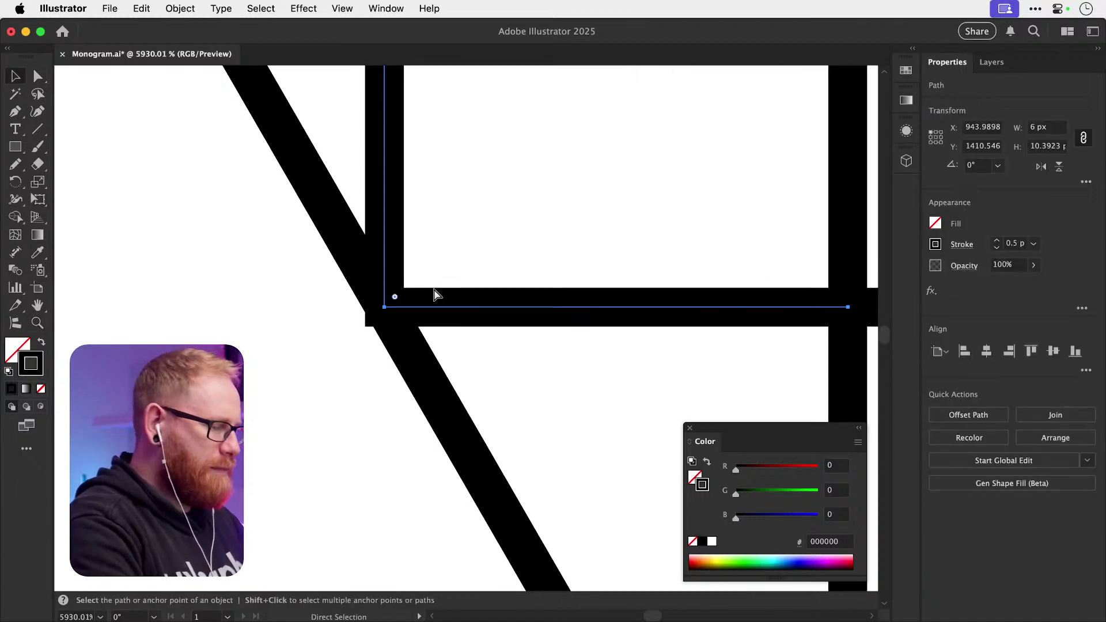
{"action": "key", "text": "super+minus"}
{"action": "key", "text": "super+minus"}
{"action": "key", "text": "super+minus"}
{"action": "key", "text": "super+minus"}
{"action": "key", "text": "super+minus"}
{"action": "key", "text": "v"}
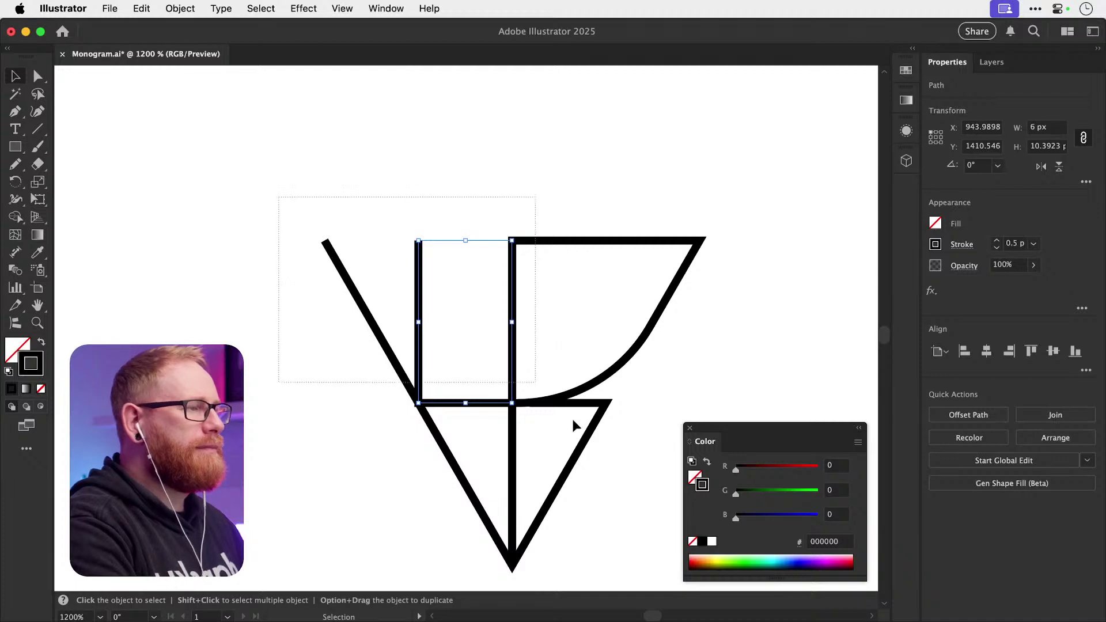
- Try a round corner join on the strokes of all the monogram's paths, and undo it
{"action": "left_click_drag", "start_coordinate": [574, 425], "coordinate": [671, 579]}
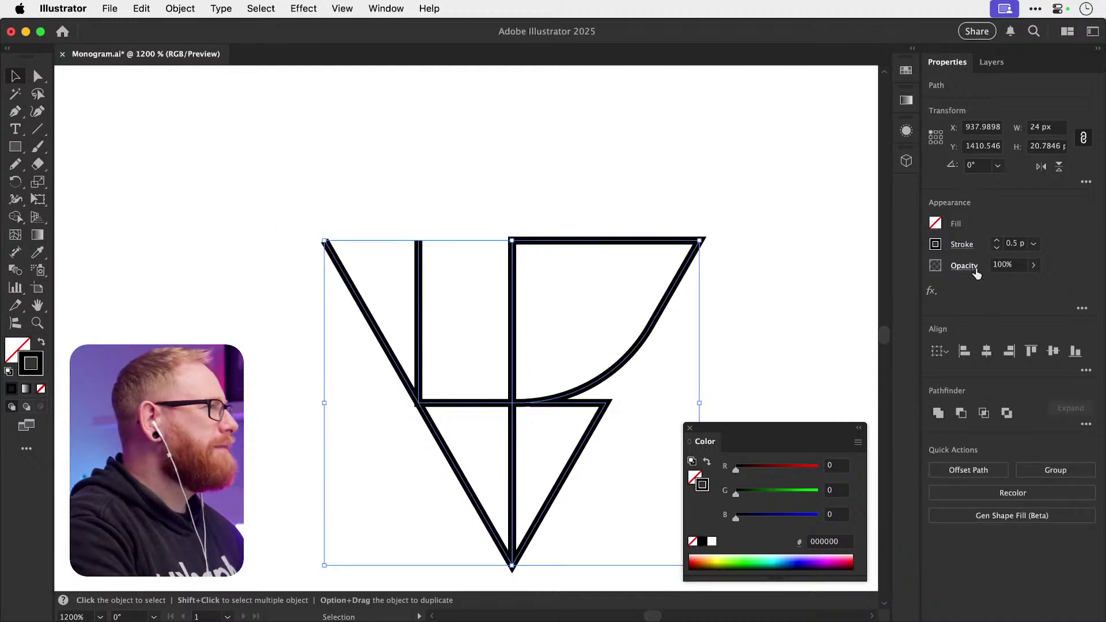
{"action": "left_click", "coordinate": [961, 248]}
{"action": "left_click", "coordinate": [866, 302]}
{"action": "left_click", "coordinate": [799, 213]}
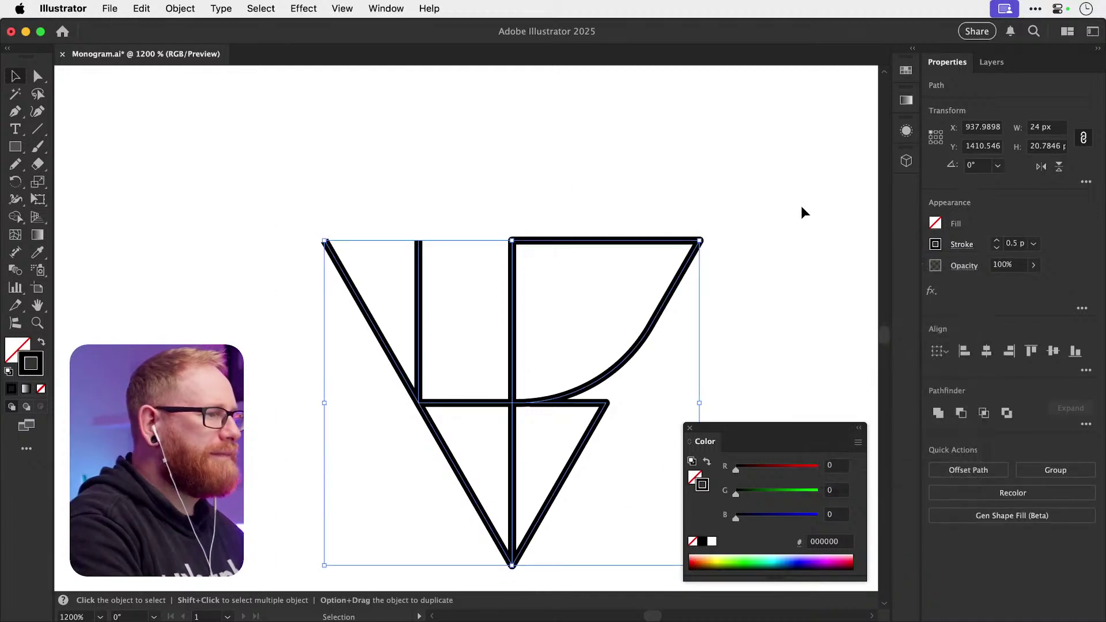
{"action": "left_click", "coordinate": [800, 210]}
{"action": "key", "text": "super+z"}
{"action": "key", "text": "super+z"}
{"action": "left_click", "coordinate": [792, 222]}
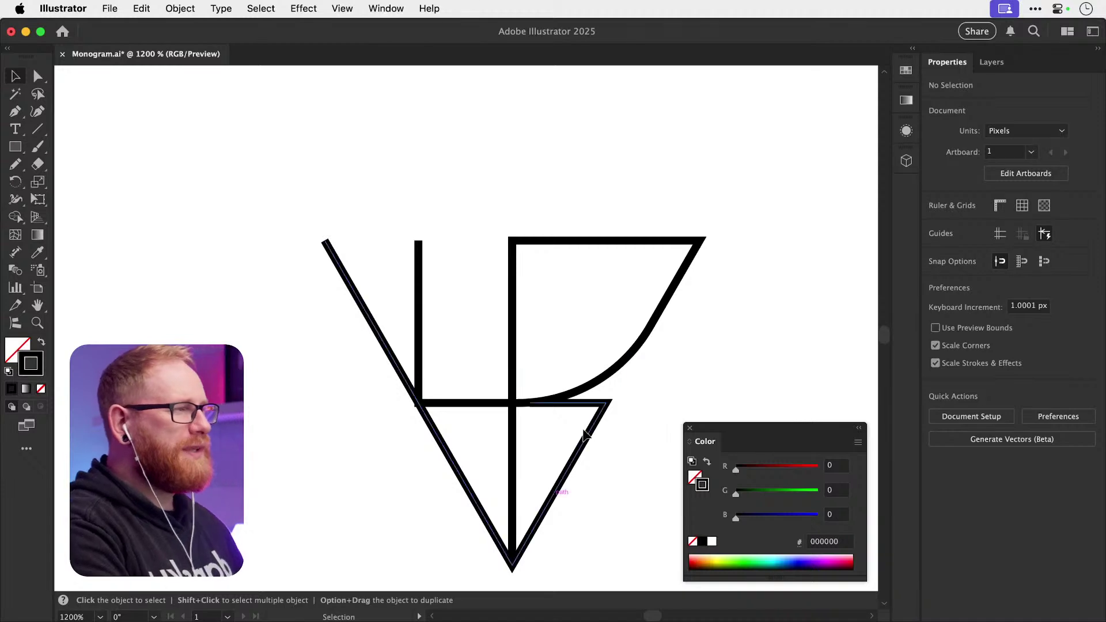
- Cut the horizontal bar of the L-shaped path with the Scissors tool just beside its corner
{"action": "key", "text": "z"}
{"action": "mouse_move", "coordinate": [425, 403]}
{"action": "left_mouse_down"}
{"action": "mouse_move", "coordinate": [573, 403]}
{"action": "mouse_move", "coordinate": [534, 348]}
{"action": "mouse_move", "coordinate": [517, 393]}
{"action": "left_mouse_up"}
{"action": "key", "text": "c"}
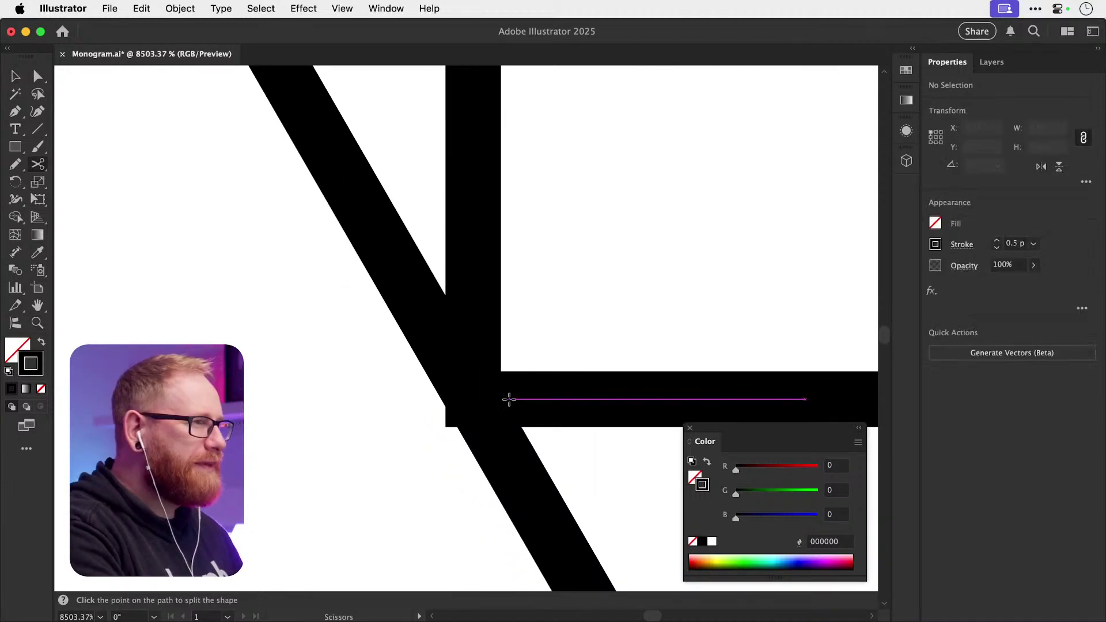
{"action": "left_click", "coordinate": [484, 399]}
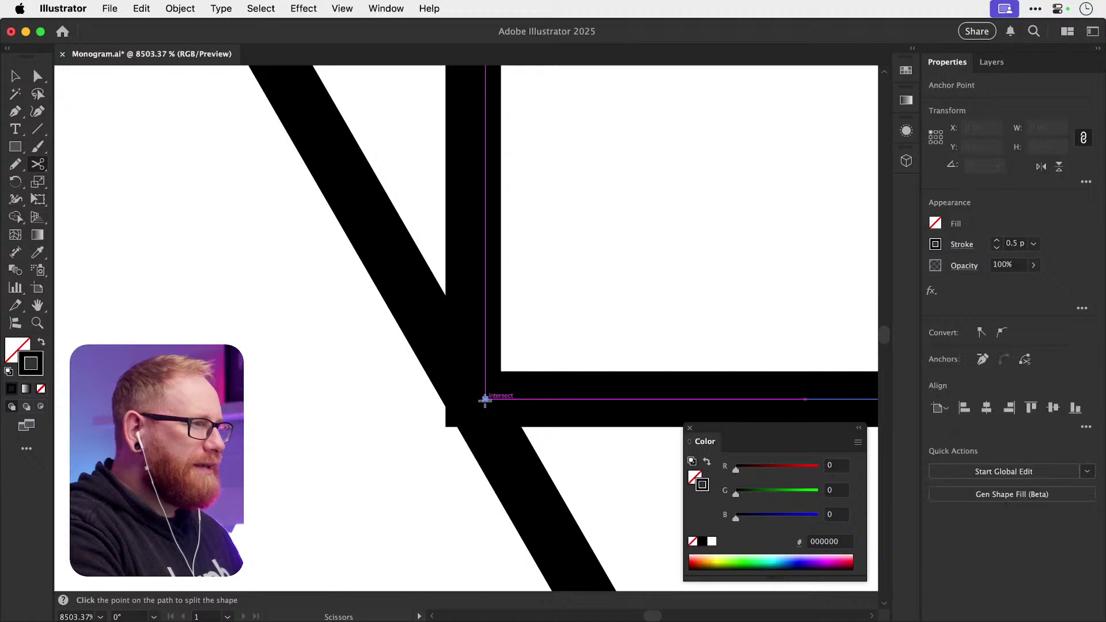
{"action": "key", "text": "a"}
{"action": "left_click_drag", "start_coordinate": [483, 399], "coordinate": [486, 398]}
- Cut the short vertical stroke just above the same corner and clear the corner piece projecting past the diagonal
{"action": "key", "text": "c"}
{"action": "left_click", "coordinate": [473, 387]}
{"action": "key", "text": "a"}
{"action": "key", "text": "v"}
{"action": "key", "text": "super+shift+a"}
{"action": "key", "text": "a"}
{"action": "key", "text": "super+minus"}
{"action": "key", "text": "super+minus"}
{"action": "key", "text": "super+minus"}
{"action": "key", "text": "super+minus"}
{"action": "key", "text": "super+minus"}
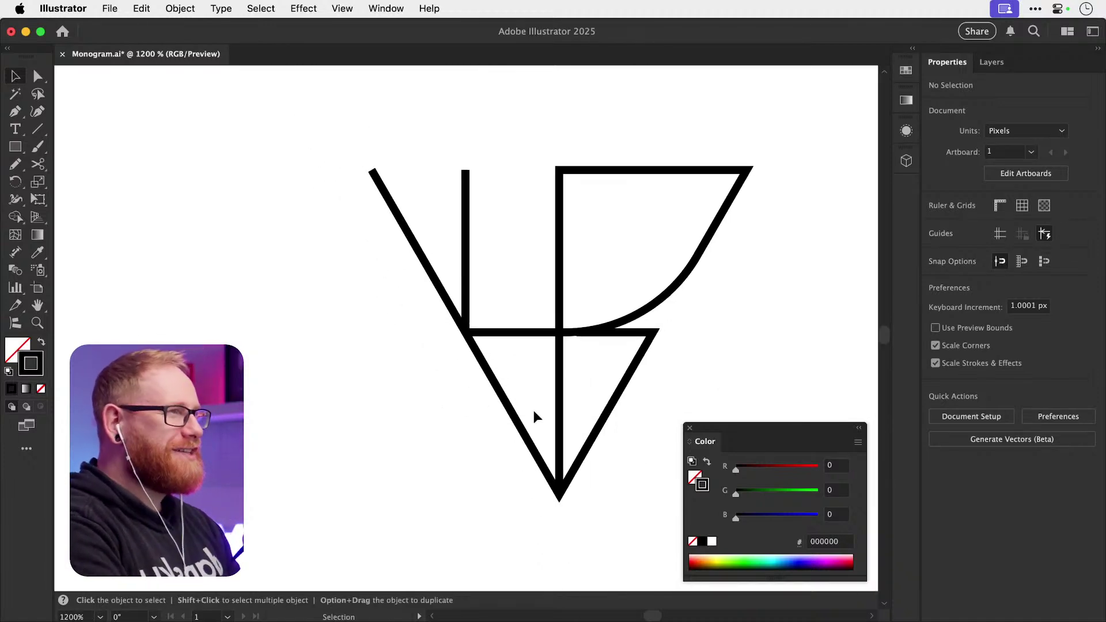
- Extend the upper end of the V's left arm along its own direction past the short stem's top
{"action": "scroll", "coordinate": [535, 416], "scroll_direction": "up", "scroll_amount": 8}
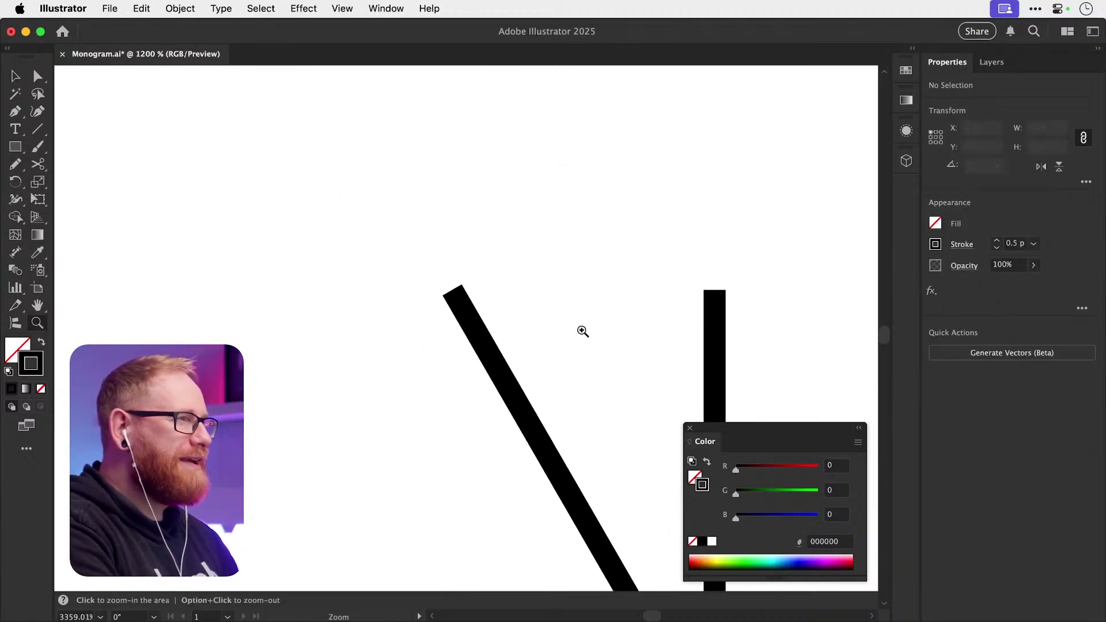
{"action": "key", "text": "a"}
{"action": "left_click", "coordinate": [452, 297]}
{"action": "left_click_drag", "start_coordinate": [452, 295], "coordinate": [440, 263]}
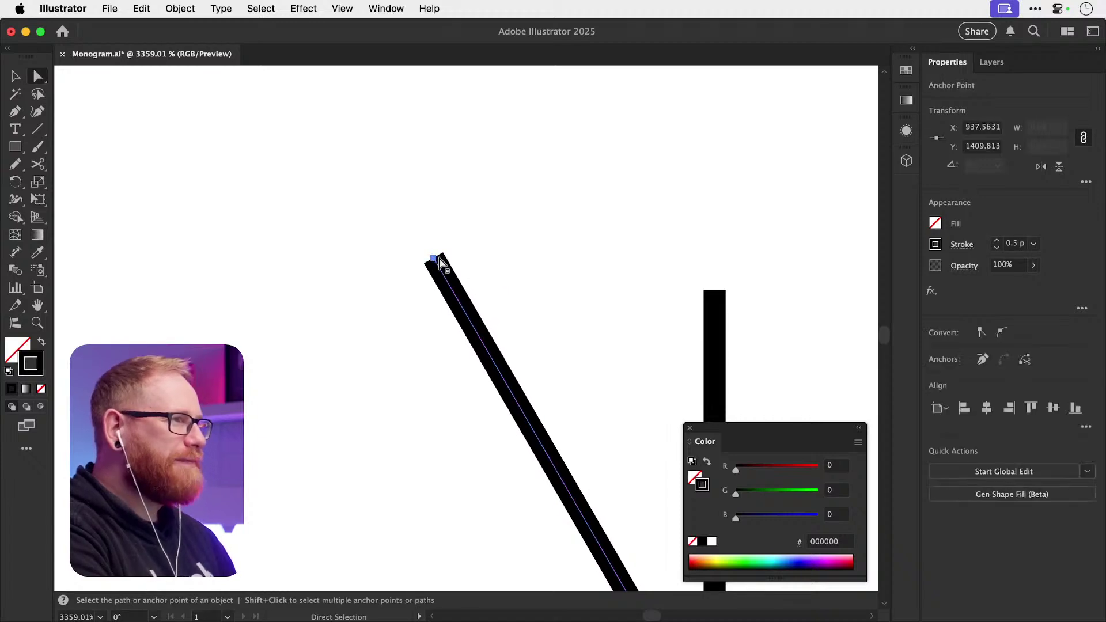
- Draw a rectangle about 7.7 × 1.3 px over the arm's protruding tip and fill it white (ffffff) without a stroke
{"action": "key", "text": "m"}
{"action": "left_click_drag", "start_coordinate": [380, 233], "coordinate": [718, 289]}
{"action": "key", "text": "v"}
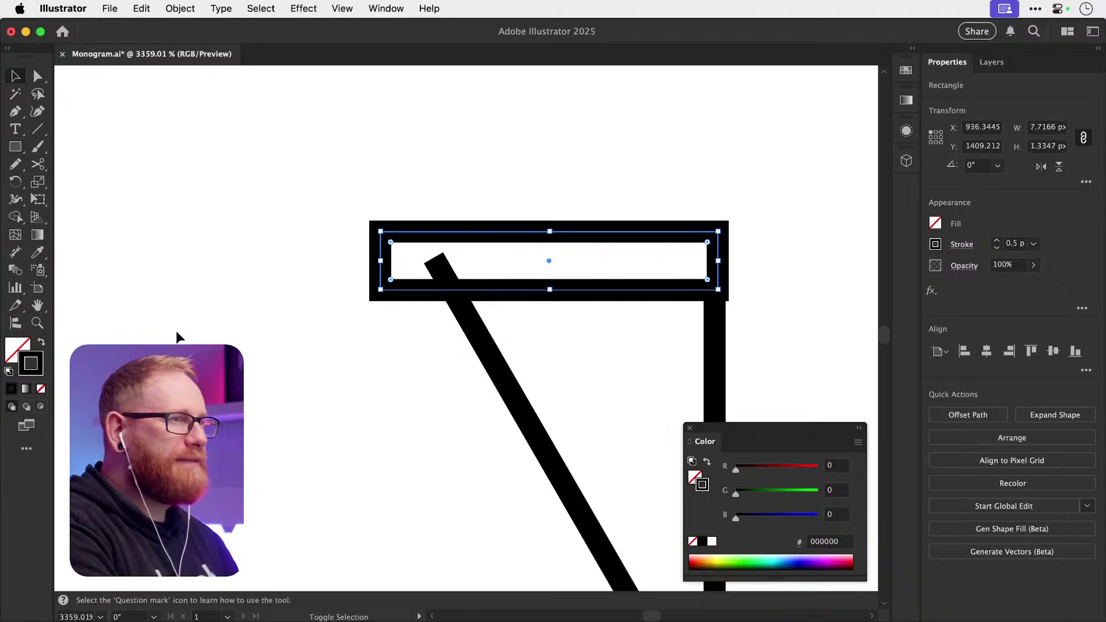
{"action": "key", "text": "shift+x"}
{"action": "double_click", "coordinate": [23, 347]}
{"action": "left_click_drag", "start_coordinate": [397, 267], "coordinate": [358, 231]}
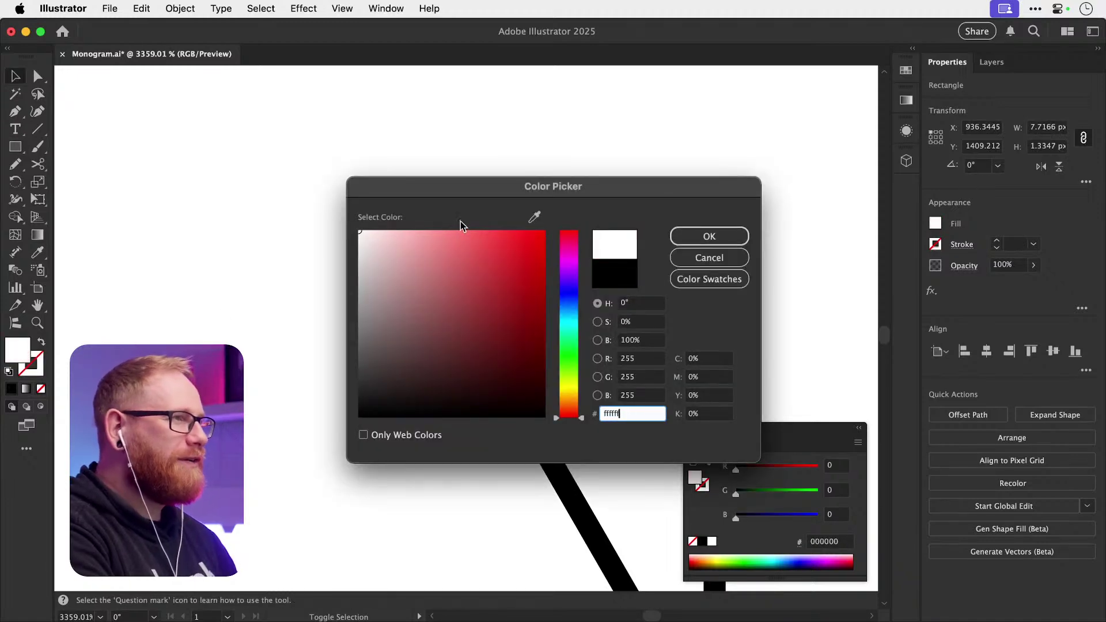
{"action": "left_click", "coordinate": [679, 232]}
{"action": "left_click", "coordinate": [414, 299]}
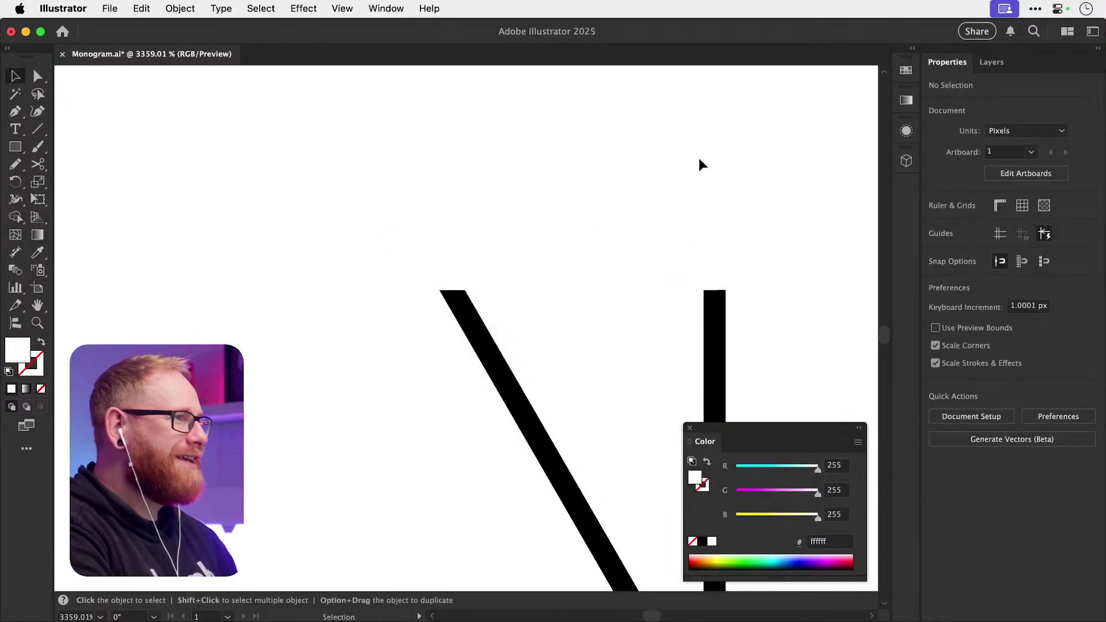
- Try widening the white rectangle to about 13.46 px so it spans both stems, and undo it
{"action": "key", "text": "super+minus"}
{"action": "key", "text": "super+minus"}
{"action": "key", "text": "super+minus"}
{"action": "key", "text": "super+minus"}
{"action": "key", "text": "super+minus"}
{"action": "scroll", "coordinate": [418, 310], "scroll_direction": "right", "scroll_amount": 3}
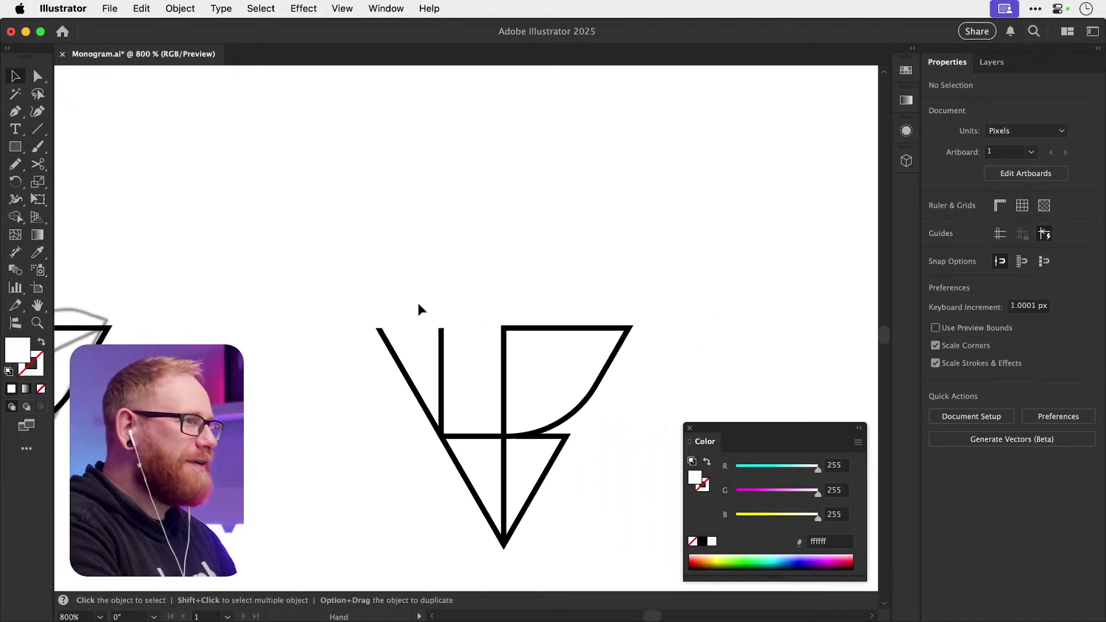
{"action": "left_click", "coordinate": [433, 321]}
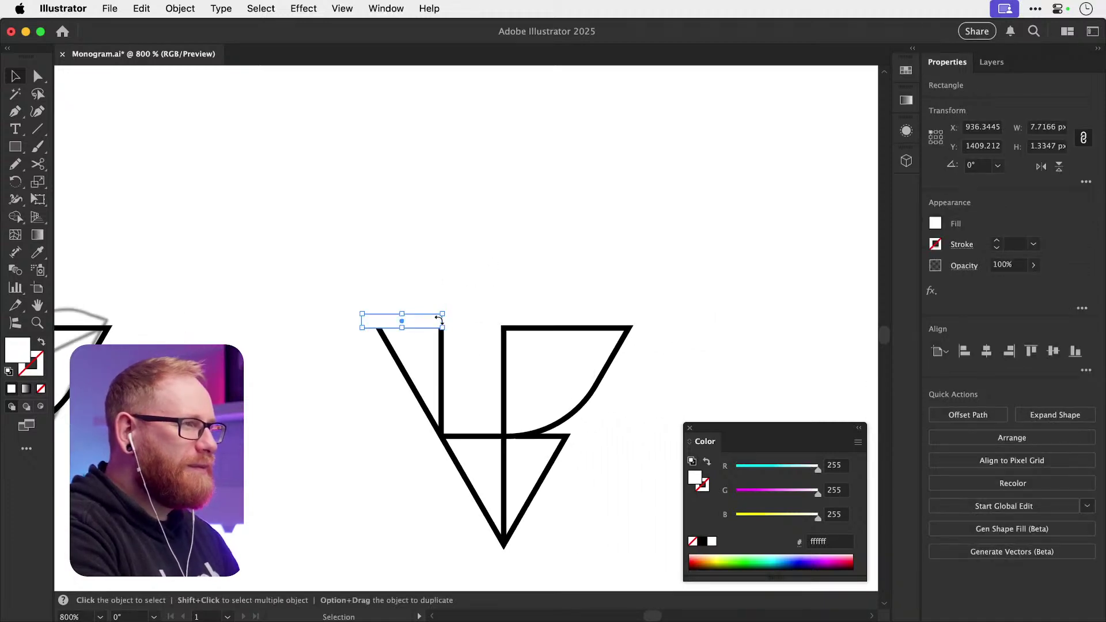
{"action": "left_click_drag", "start_coordinate": [439, 319], "coordinate": [565, 322]}
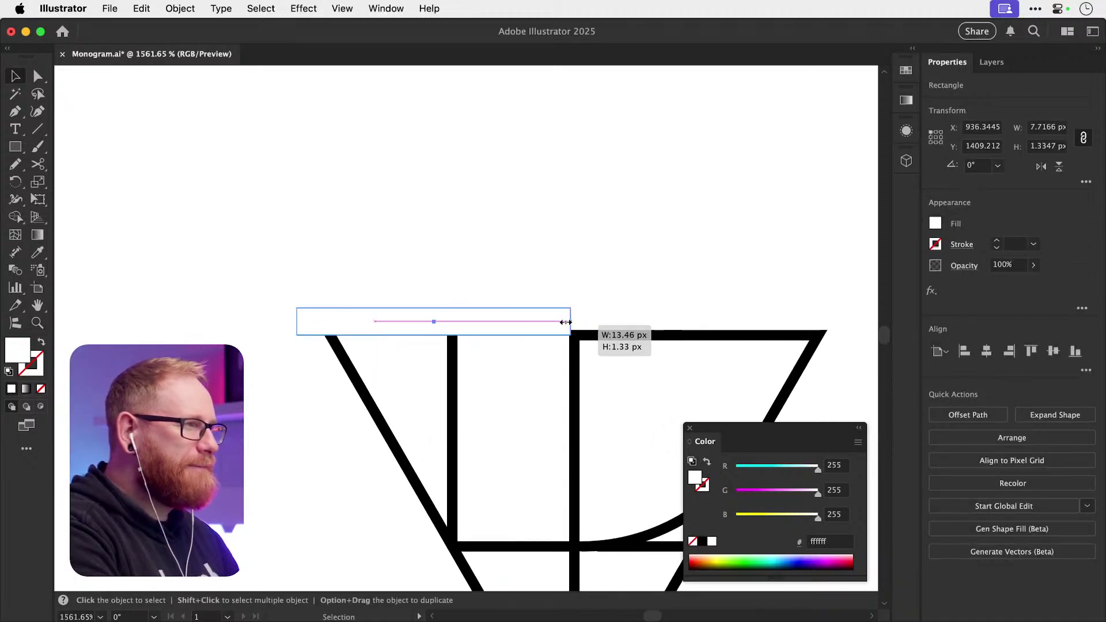
{"action": "key", "text": "super+z"}
- Try moving the white rectangle to the right above the two stems, and undo the move
{"action": "left_click_drag", "start_coordinate": [417, 317], "coordinate": [576, 311]}
{"action": "key", "text": "a"}
{"action": "key", "text": "v"}
{"action": "key", "text": "super+z"}
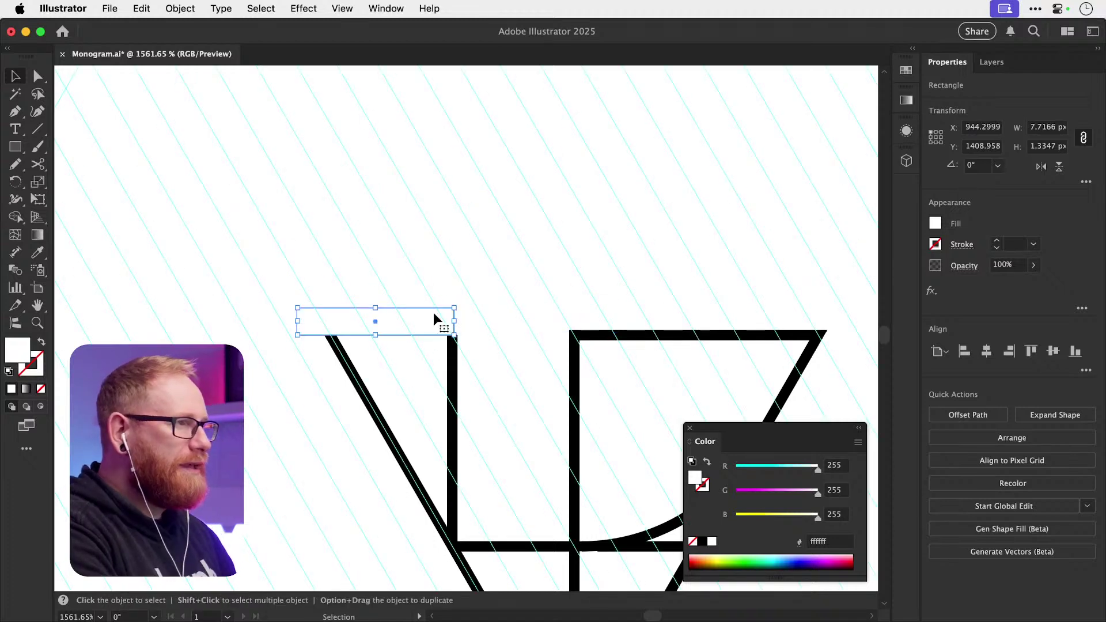
- Move the white rectangle up off the arm's tip and draw a default-styled rectangle about 7.1 × 1 px between the two stems' tops
{"action": "mouse_move", "coordinate": [409, 320]}
{"action": "left_mouse_down"}
{"action": "mouse_move", "coordinate": [406, 293]}
{"action": "mouse_move", "coordinate": [434, 293]}
{"action": "left_mouse_up"}
{"action": "left_click", "coordinate": [432, 333]}
{"action": "key", "text": "z"}
{"action": "left_click_drag", "start_coordinate": [507, 331], "coordinate": [708, 369]}
{"action": "key", "text": "m"}
{"action": "key", "text": "d"}
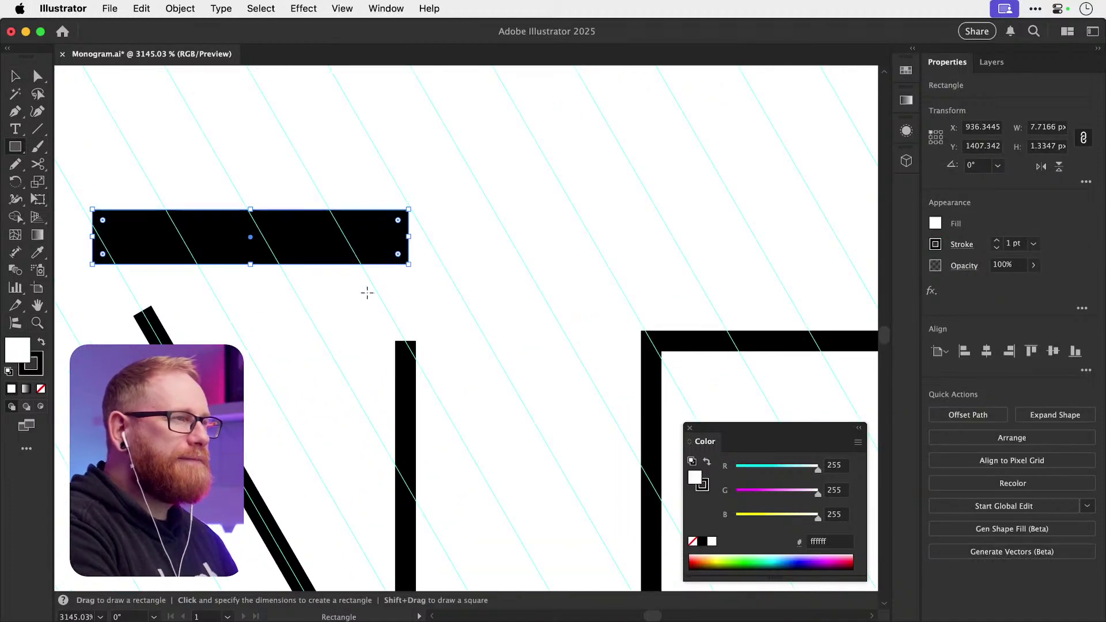
{"action": "left_click_drag", "start_coordinate": [362, 289], "coordinate": [651, 330]}
{"action": "key", "text": "v"}
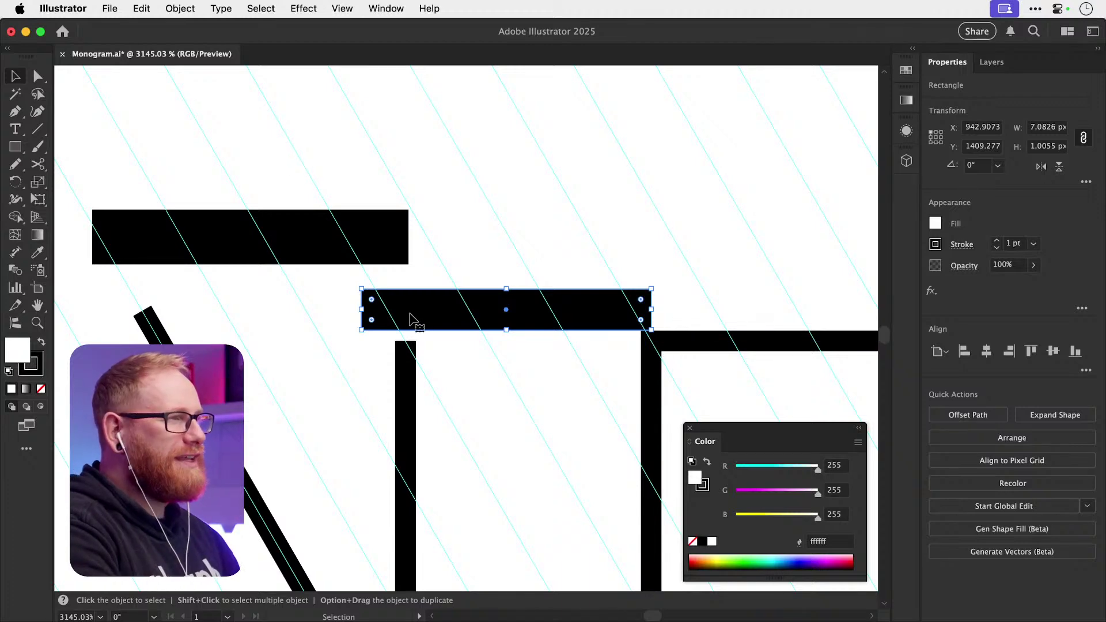
- Set the short vertical stem's stroke to a projecting cap
{"action": "key", "text": "a"}
{"action": "left_click", "coordinate": [407, 351]}
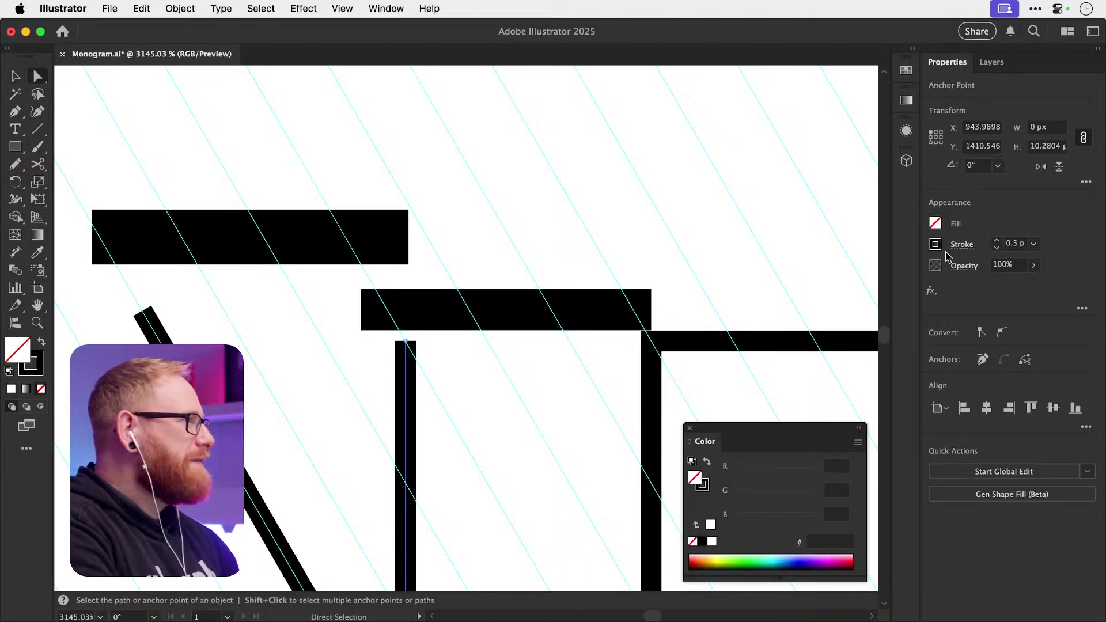
{"action": "left_click", "coordinate": [957, 247]}
{"action": "left_click", "coordinate": [900, 285]}
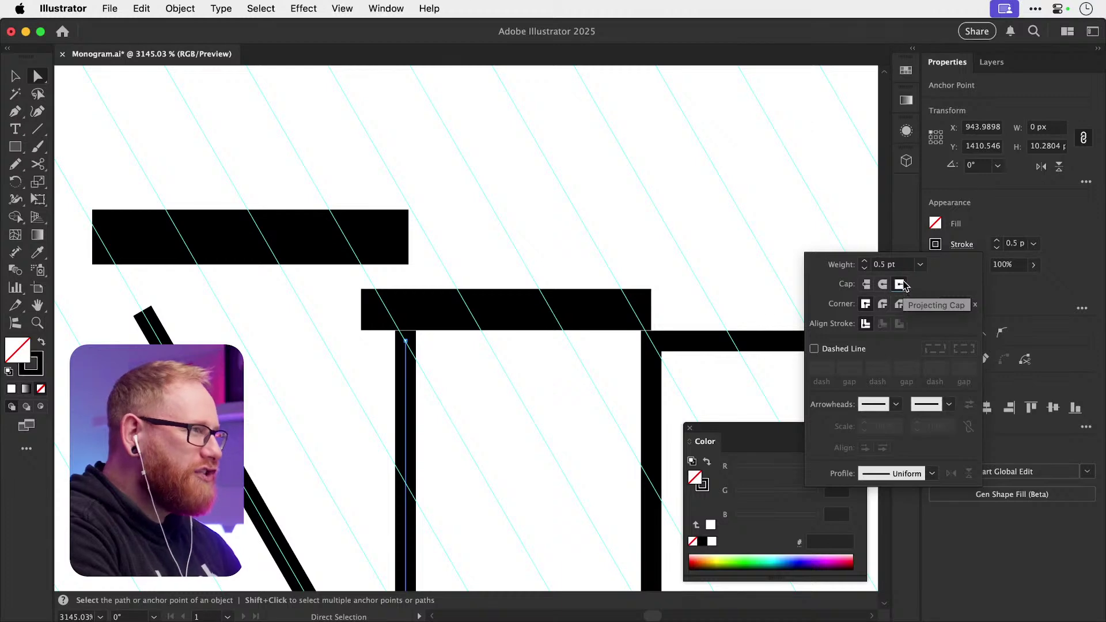
{"action": "key", "text": "v"}
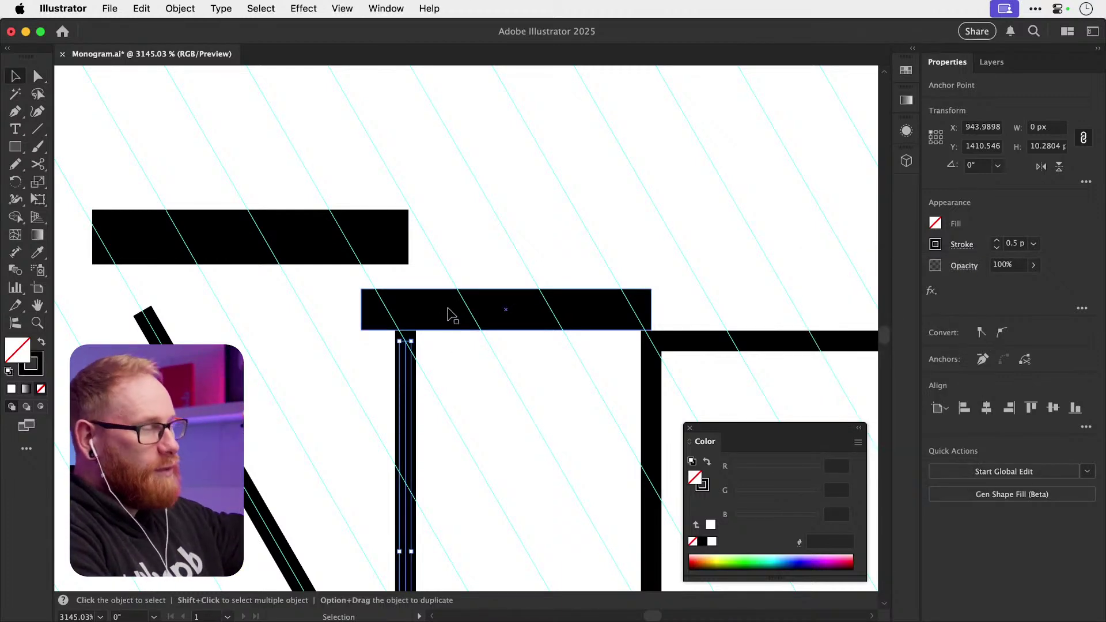
- Delete the rectangle above the two stems and lower the remaining one over the arm's tip, flush with the short stem's top
{"action": "left_click", "coordinate": [424, 312]}
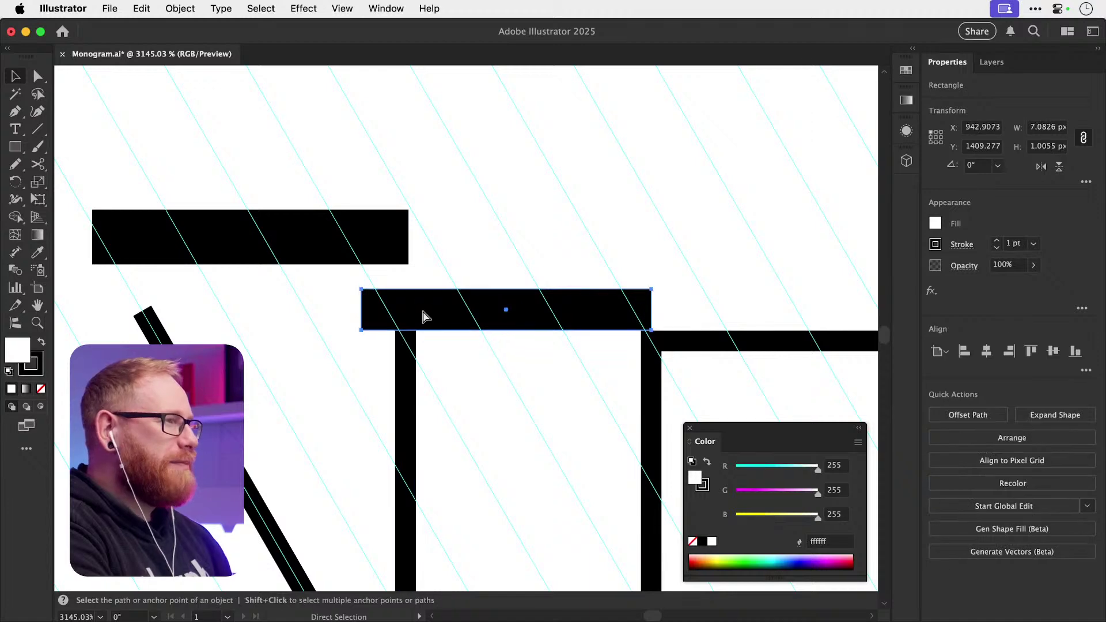
{"action": "key", "text": "Delete"}
{"action": "scroll", "coordinate": [297, 333], "scroll_direction": "left", "scroll_amount": 5}
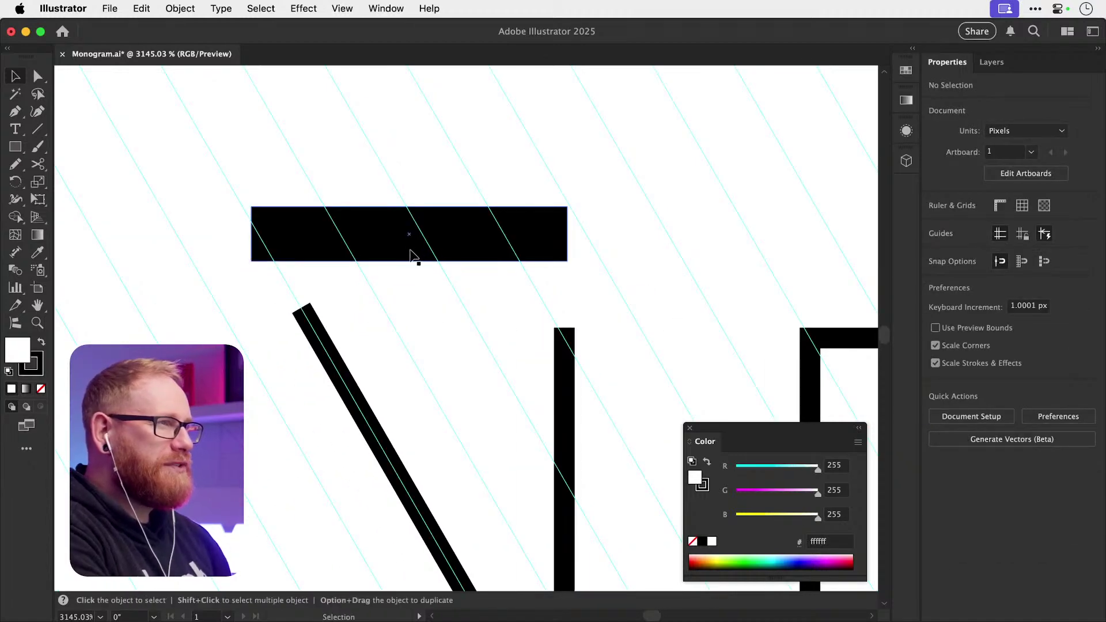
{"action": "left_click_drag", "start_coordinate": [411, 253], "coordinate": [408, 314]}
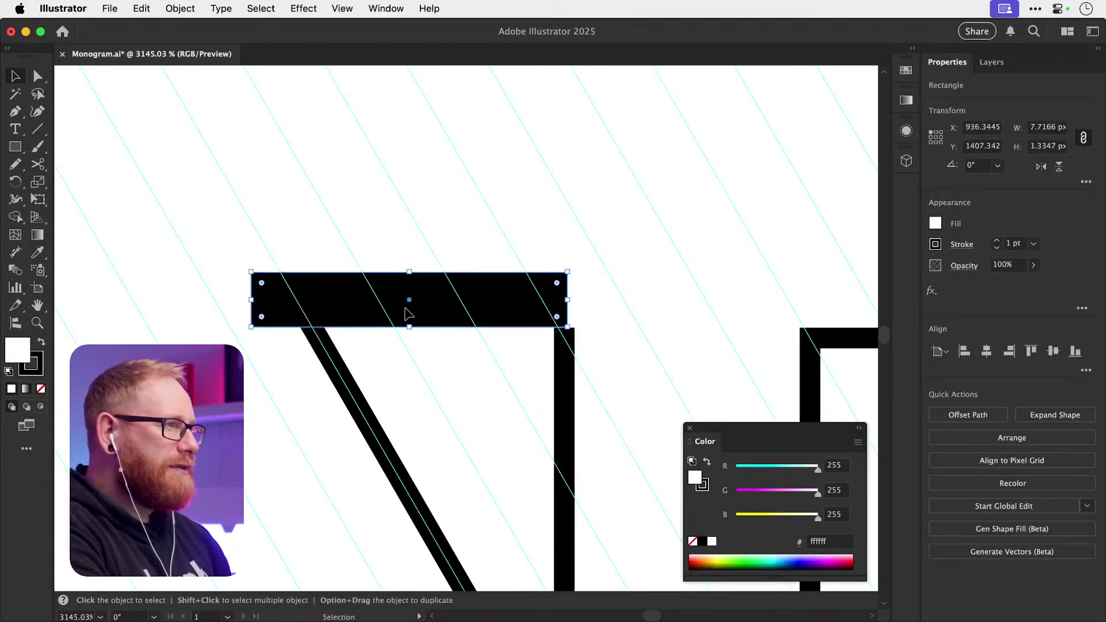
- Use the Eyedropper to sample the blank canvas so the covering rectangle has a white fill and no stroke
{"action": "key", "text": "i"}
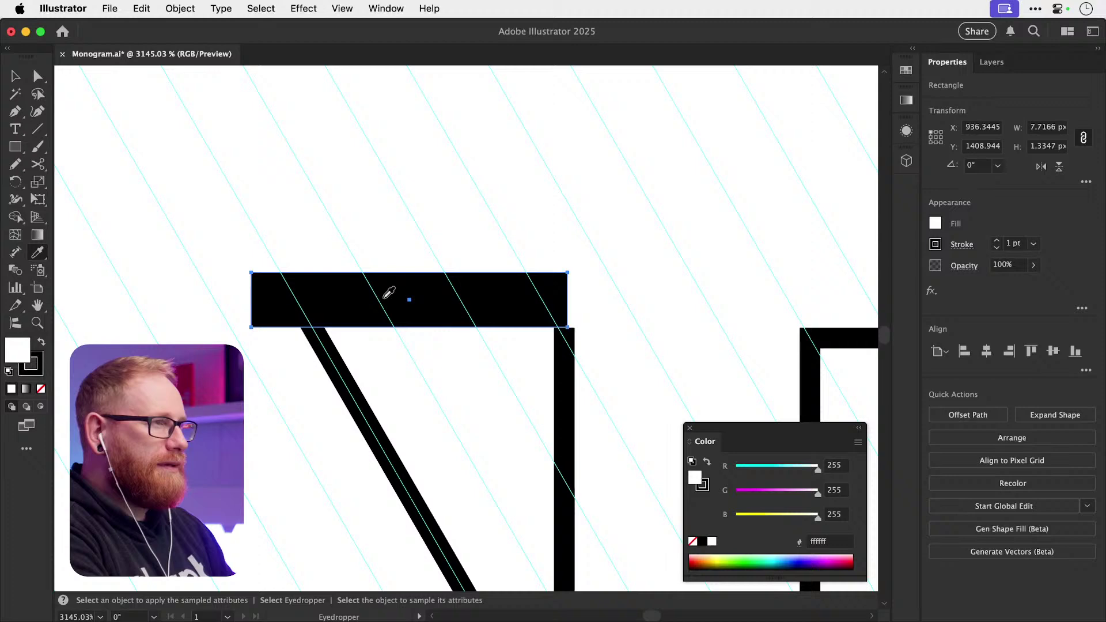
{"action": "left_click", "coordinate": [298, 236]}
{"action": "key", "text": "v"}
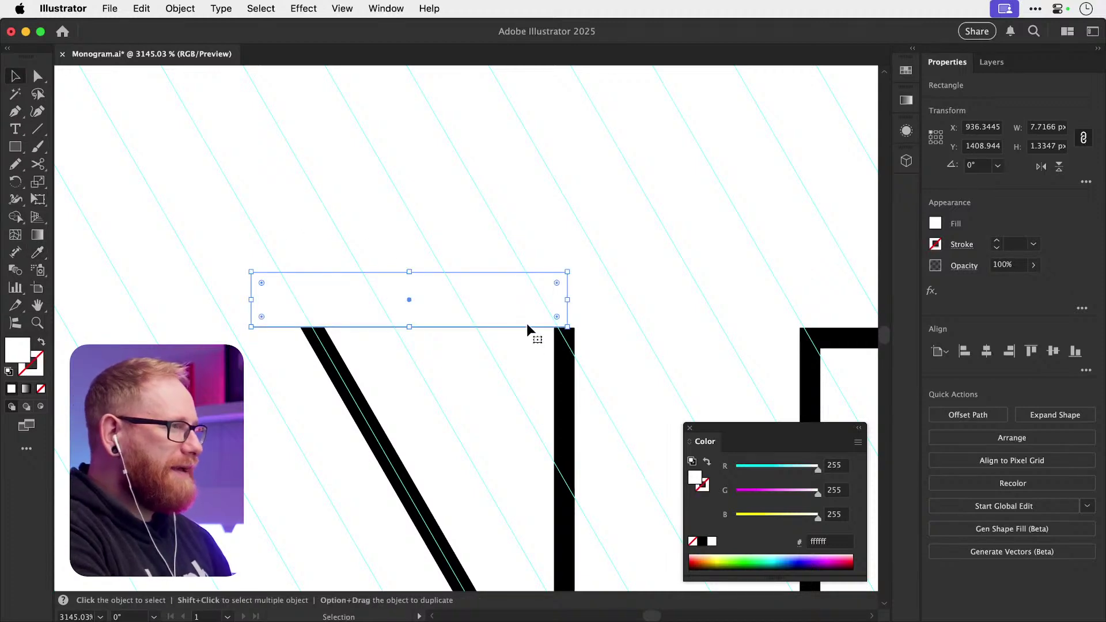
{"action": "left_click_drag", "start_coordinate": [505, 288], "coordinate": [503, 315]}
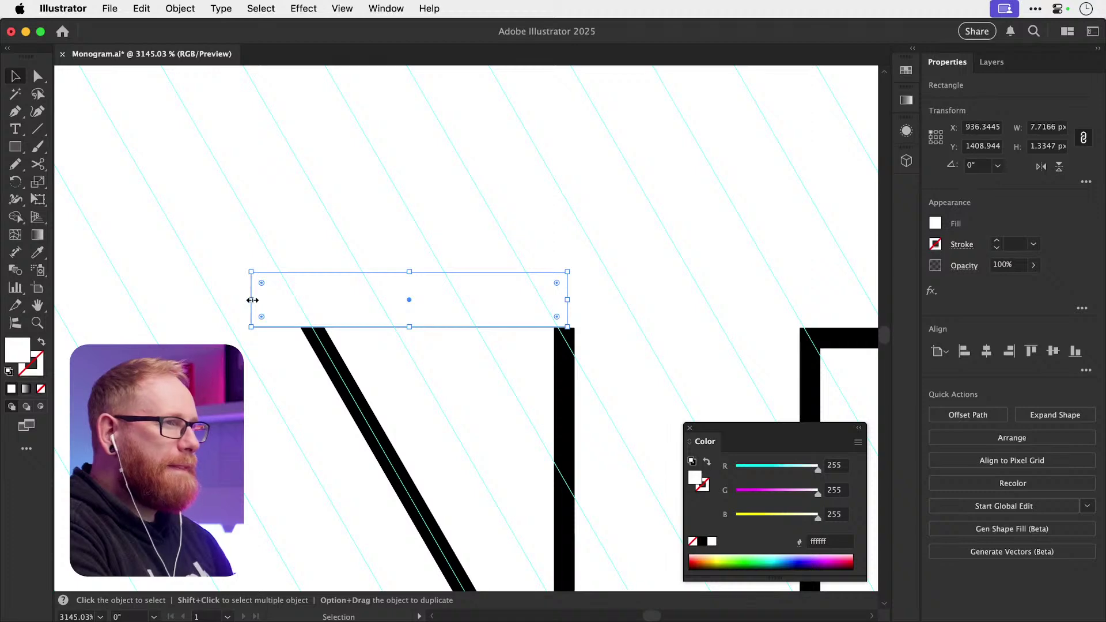
- Narrow the white covering rectangle toward the short stem and lower its bottom edge flush with the stem's top
{"action": "left_click_drag", "start_coordinate": [251, 299], "coordinate": [439, 300]}
{"action": "scroll", "coordinate": [517, 311], "scroll_direction": "up", "scroll_amount": 5}
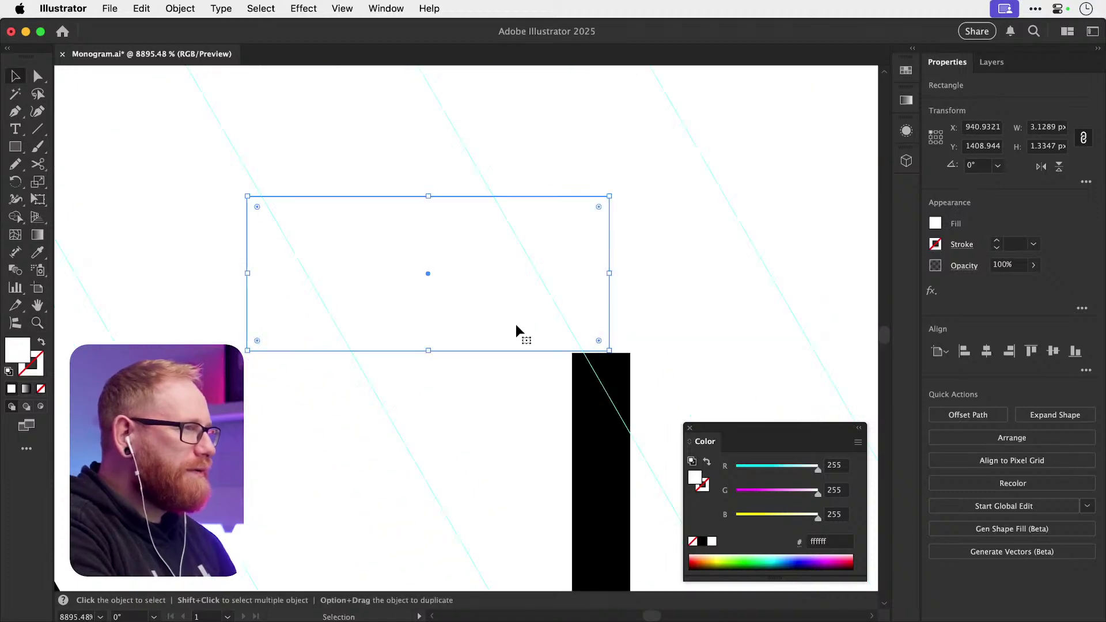
{"action": "left_click_drag", "start_coordinate": [515, 328], "coordinate": [512, 330]}
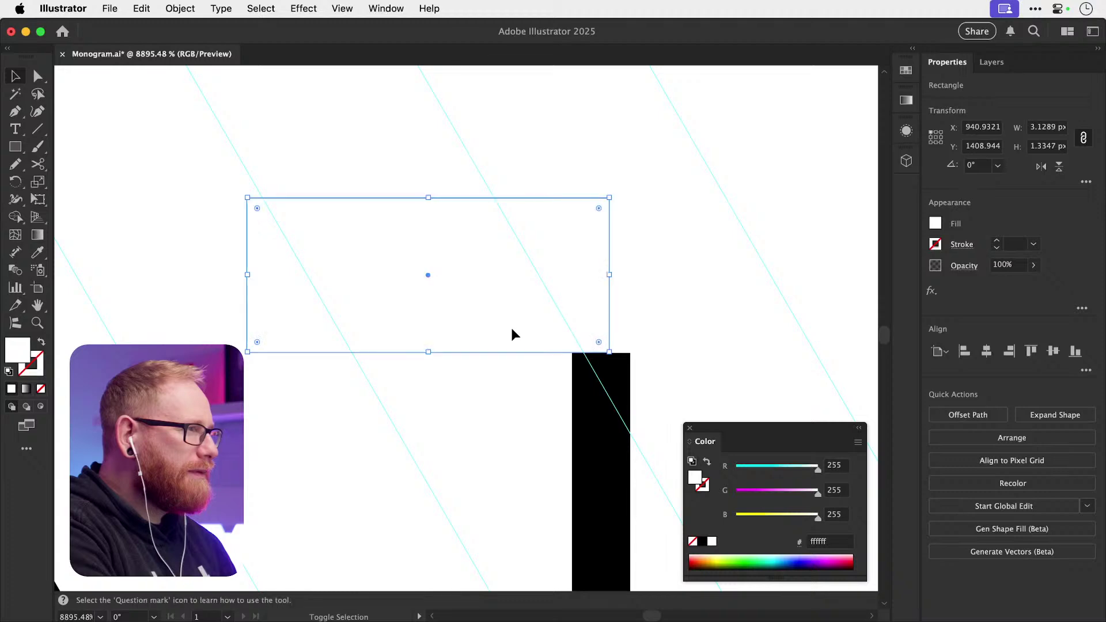
{"action": "scroll", "coordinate": [512, 330], "scroll_direction": "down", "scroll_amount": 5}
{"action": "scroll", "coordinate": [512, 332], "scroll_direction": "down", "scroll_amount": 1}
{"action": "key", "text": "super+shift+a"}
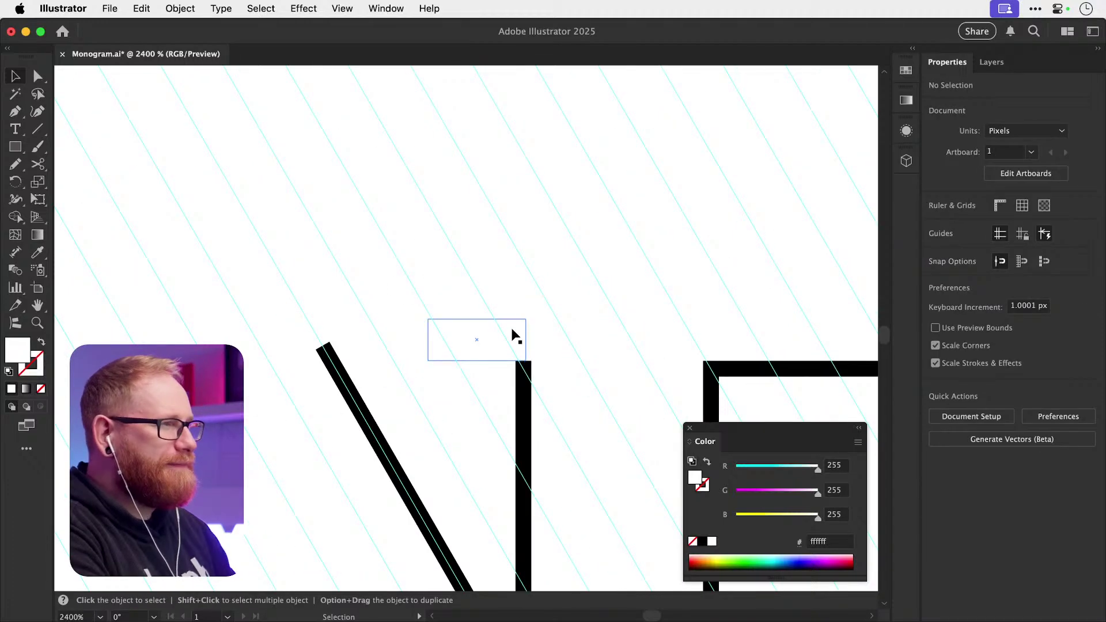
- Widen the white rectangle back over the diagonal arm's tip and hide the guides
{"action": "left_click", "coordinate": [452, 341]}
{"action": "left_click_drag", "start_coordinate": [428, 340], "coordinate": [267, 340]}
{"action": "key", "text": "super+shift+a"}
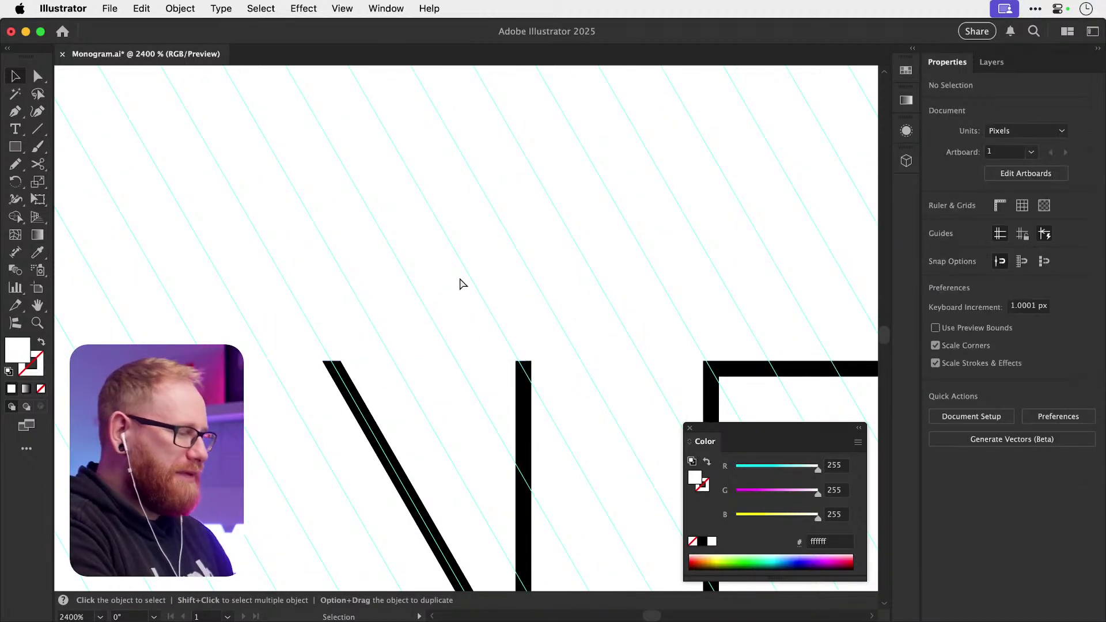
{"action": "scroll", "coordinate": [463, 284], "scroll_direction": "down", "scroll_amount": 4}
{"action": "left_click_drag", "start_coordinate": [617, 446], "coordinate": [450, 396]}
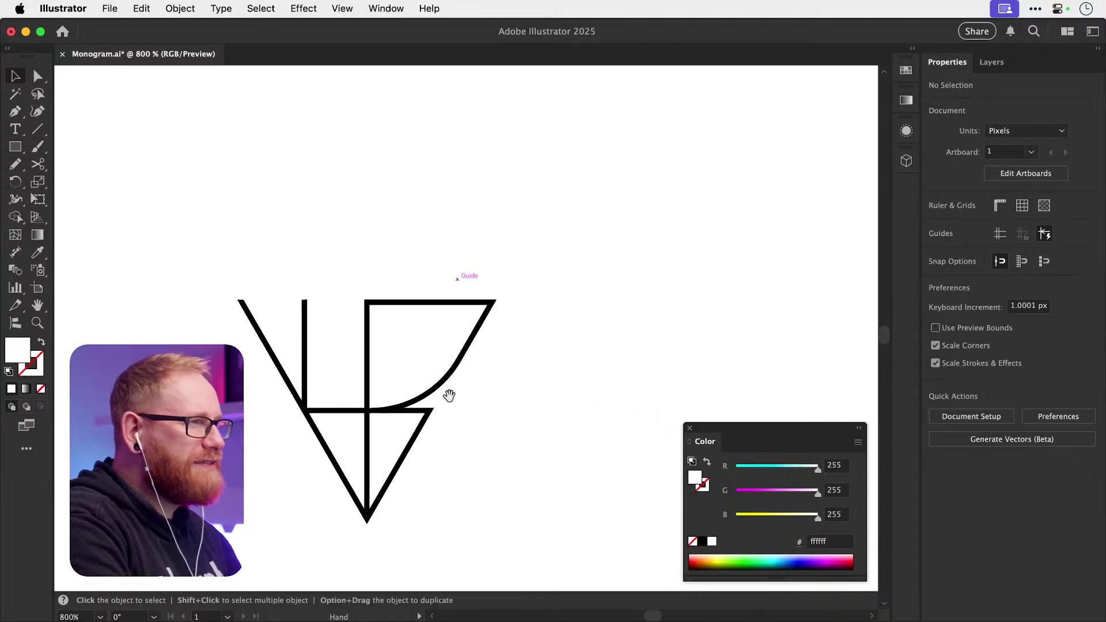
{"action": "left_click_drag", "start_coordinate": [447, 351], "coordinate": [494, 317]}
- Try to realign the misplaced anchor points where the short stem, diagonal arm and crossbar meet, working in Outline view
{"action": "scroll", "coordinate": [370, 378], "scroll_direction": "up", "scroll_amount": 10}
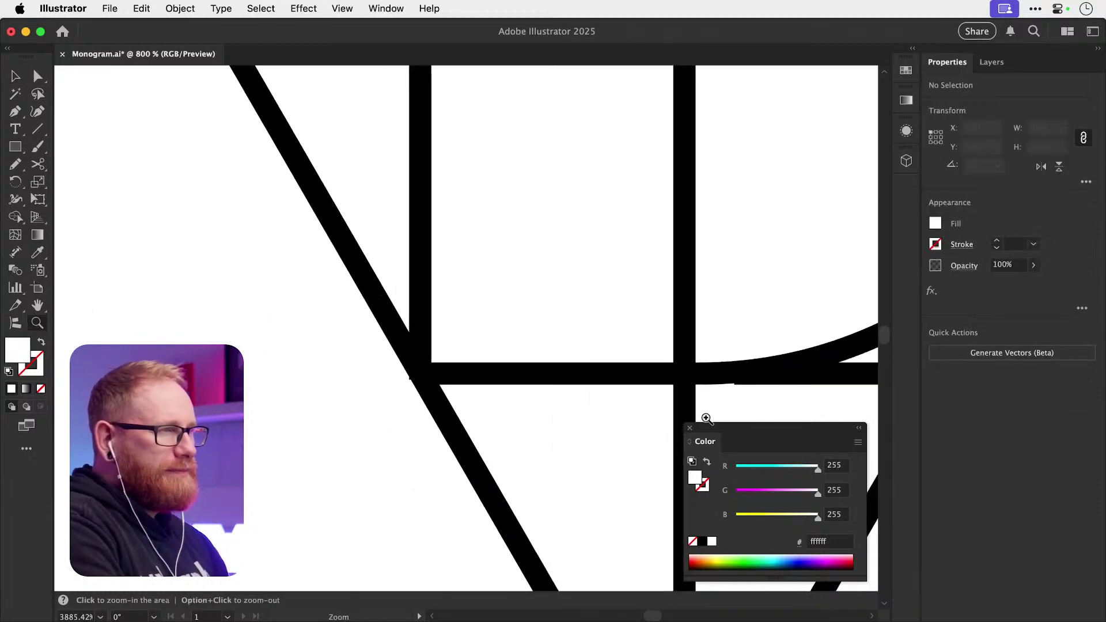
{"action": "key", "text": "a"}
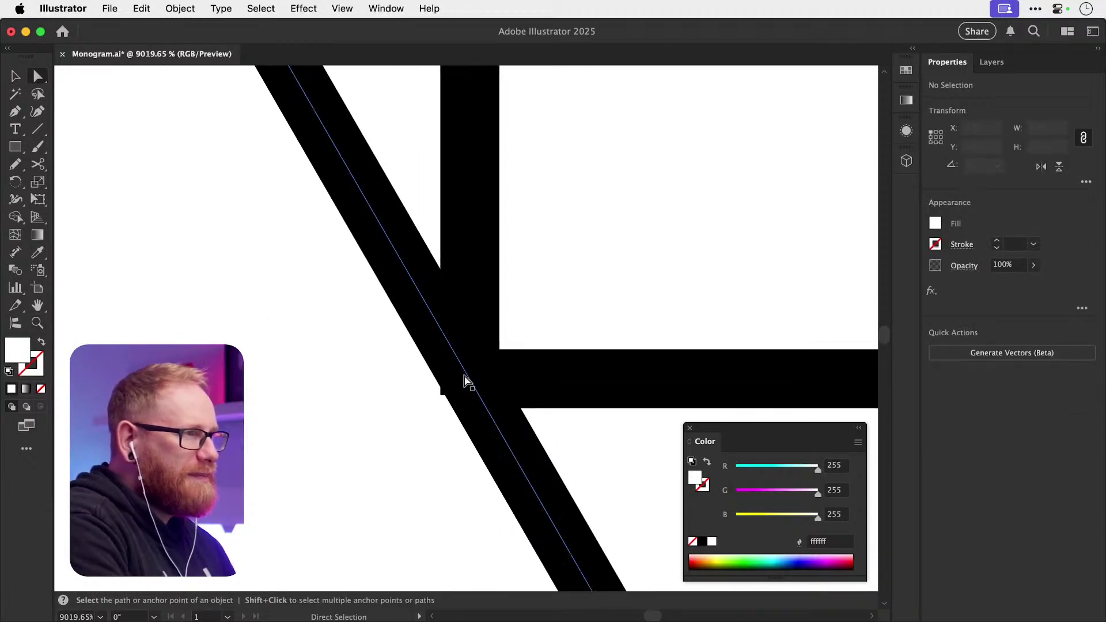
{"action": "left_click", "coordinate": [476, 378]}
{"action": "left_click_drag", "start_coordinate": [479, 375], "coordinate": [507, 360]}
{"action": "key", "text": "z"}
{"action": "key", "text": "super+y"}
{"action": "key", "text": "a"}
{"action": "left_click", "coordinate": [493, 345]}
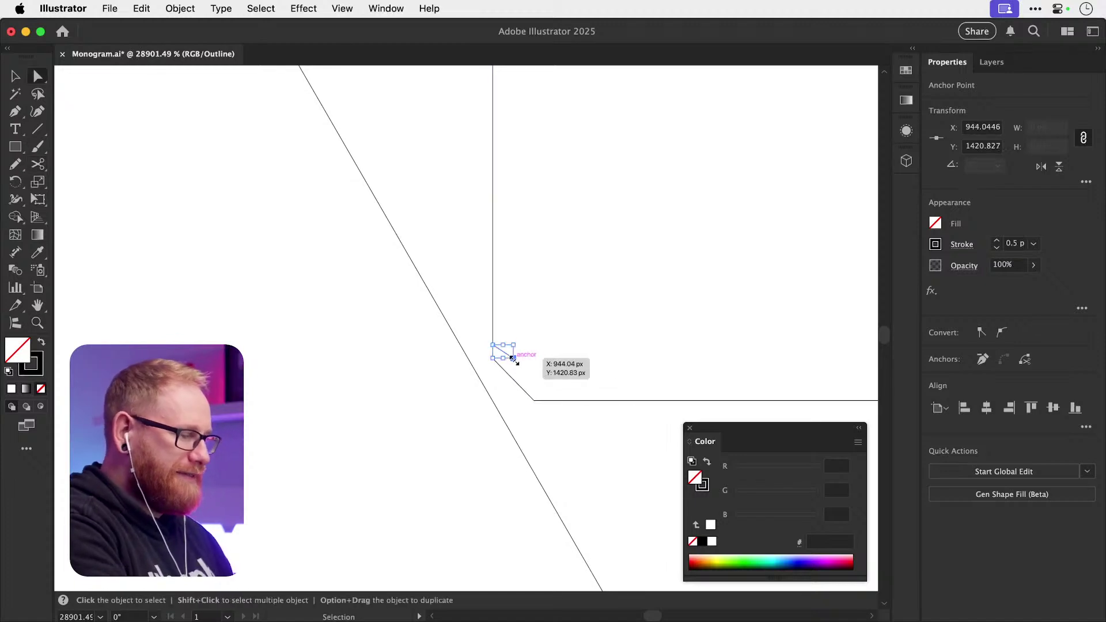
{"action": "key", "text": "super+y"}
{"action": "key", "text": "super+y"}
{"action": "key", "text": "super+z"}
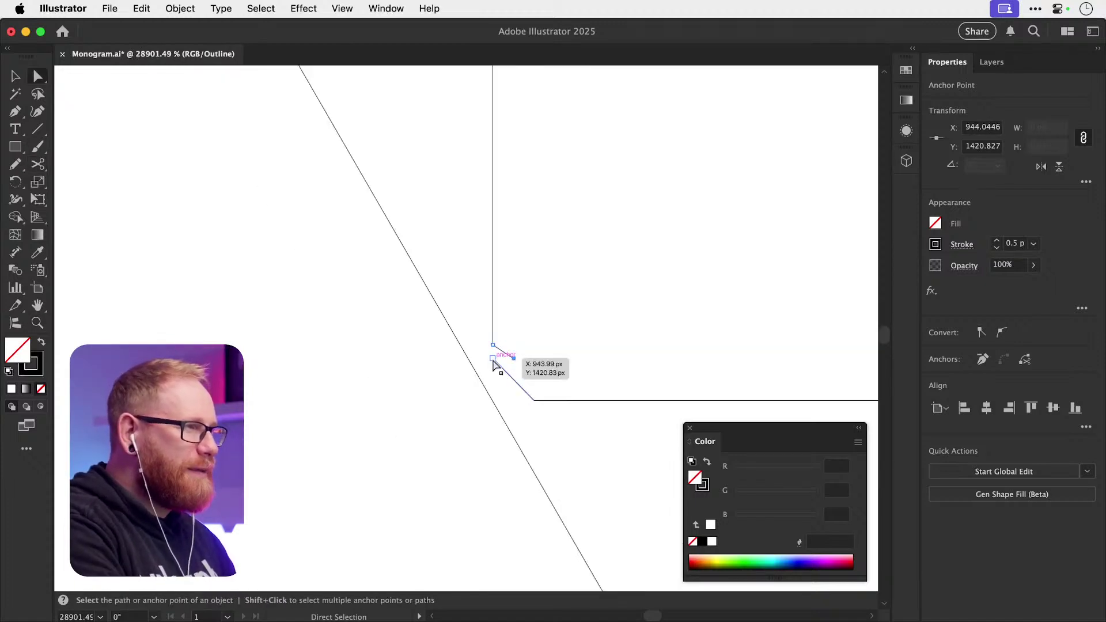
{"action": "mouse_move", "coordinate": [498, 359]}
{"action": "left_mouse_down"}
{"action": "mouse_move", "coordinate": [514, 361]}
{"action": "mouse_move", "coordinate": [502, 369]}
{"action": "mouse_move", "coordinate": [511, 363]}
{"action": "mouse_move", "coordinate": [501, 324]}
{"action": "mouse_move", "coordinate": [511, 363]}
{"action": "mouse_move", "coordinate": [547, 387]}
{"action": "mouse_move", "coordinate": [534, 399]}
{"action": "mouse_move", "coordinate": [500, 359]}
{"action": "mouse_move", "coordinate": [507, 341]}
{"action": "mouse_move", "coordinate": [505, 366]}
{"action": "mouse_move", "coordinate": [539, 398]}
{"action": "mouse_move", "coordinate": [511, 371]}
{"action": "mouse_move", "coordinate": [518, 362]}
{"action": "left_mouse_up"}
{"action": "key", "text": "super+y"}
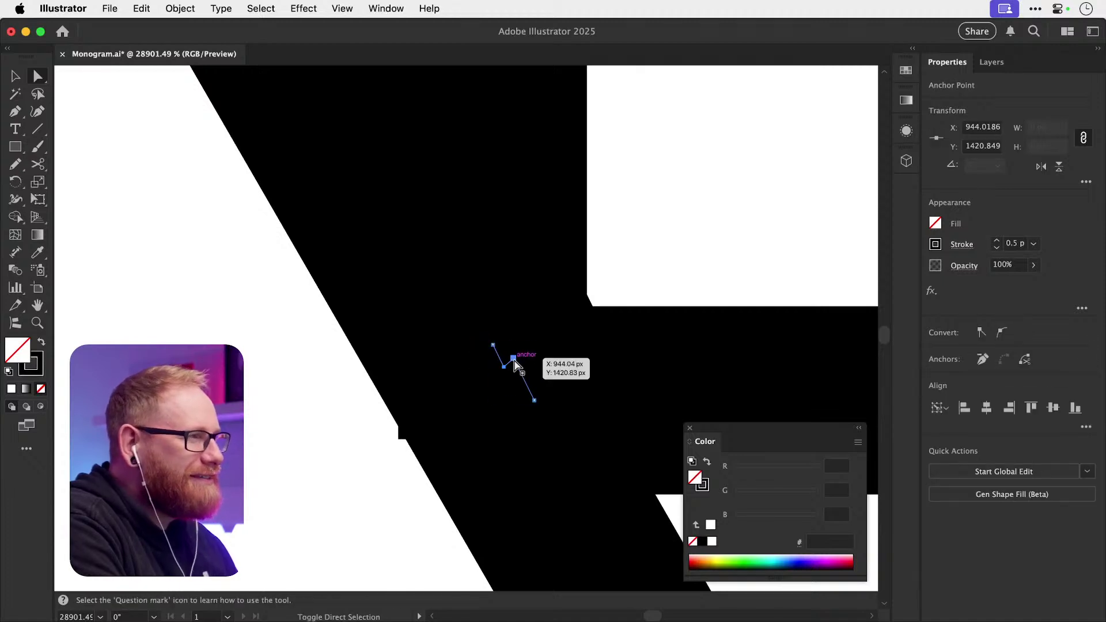
- Delete the stray segments between the short stem's foot and the crossbar's end
{"action": "key", "text": "super+shift+a"}
{"action": "key", "text": "super+y"}
{"action": "left_click", "coordinate": [529, 403]}
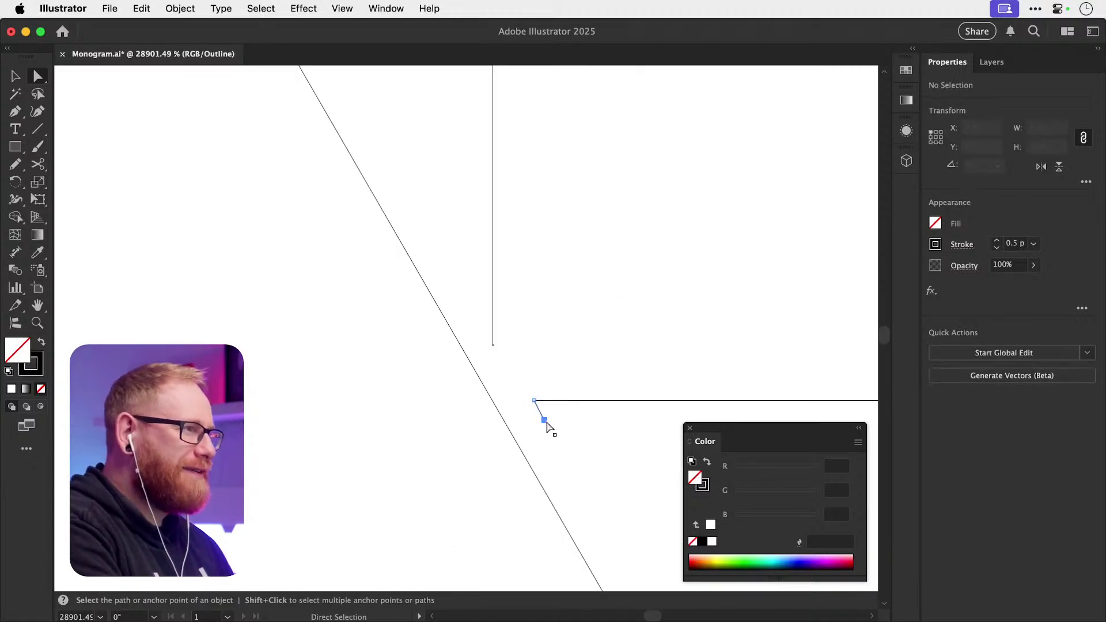
- Try to delete the anchor at the short stem's foot, and undo the deletion
{"action": "left_click_drag", "start_coordinate": [497, 347], "coordinate": [522, 361]}
{"action": "key", "text": "Delete"}
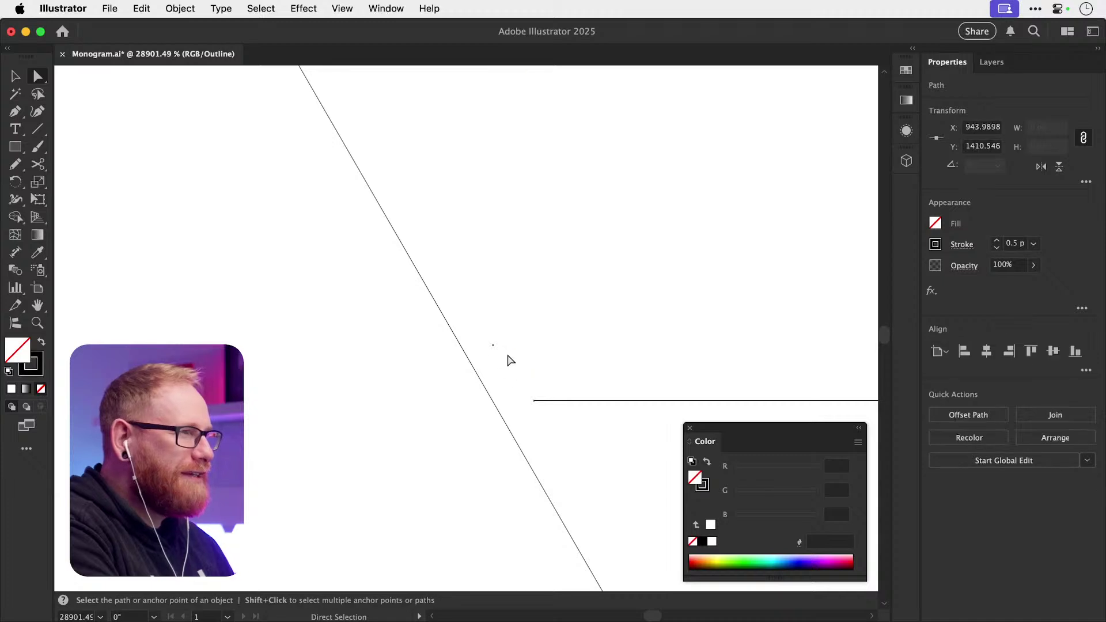
{"action": "key", "text": "super+z"}
{"action": "key", "text": "super+shift+a"}
{"action": "key", "text": "super+z"}
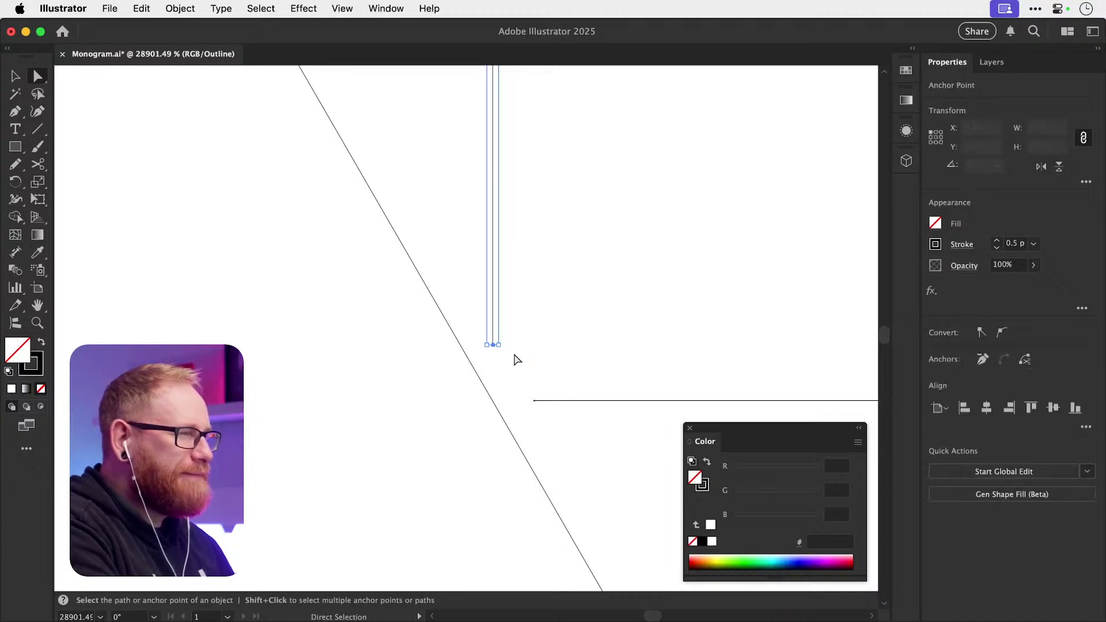
- Raise the short stem's bottom endpoint slightly off the join and delete the stray anchor point below it
{"action": "left_click", "coordinate": [494, 344]}
{"action": "key", "text": "Delete"}
{"action": "left_click", "coordinate": [495, 344]}
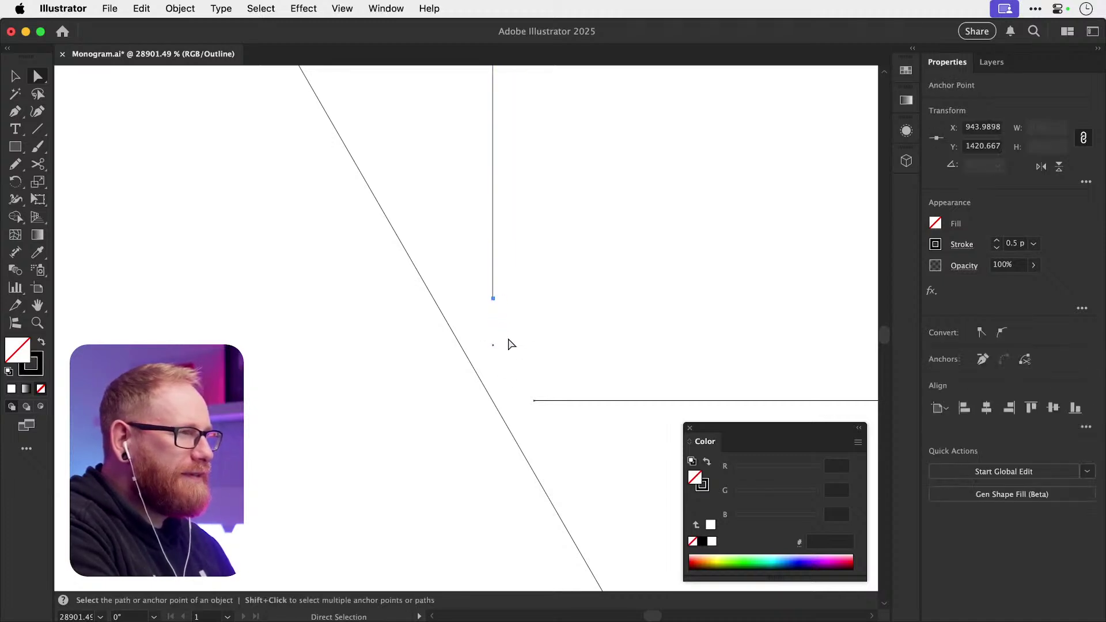
{"action": "key", "text": "Delete"}
{"action": "left_click", "coordinate": [532, 400]}
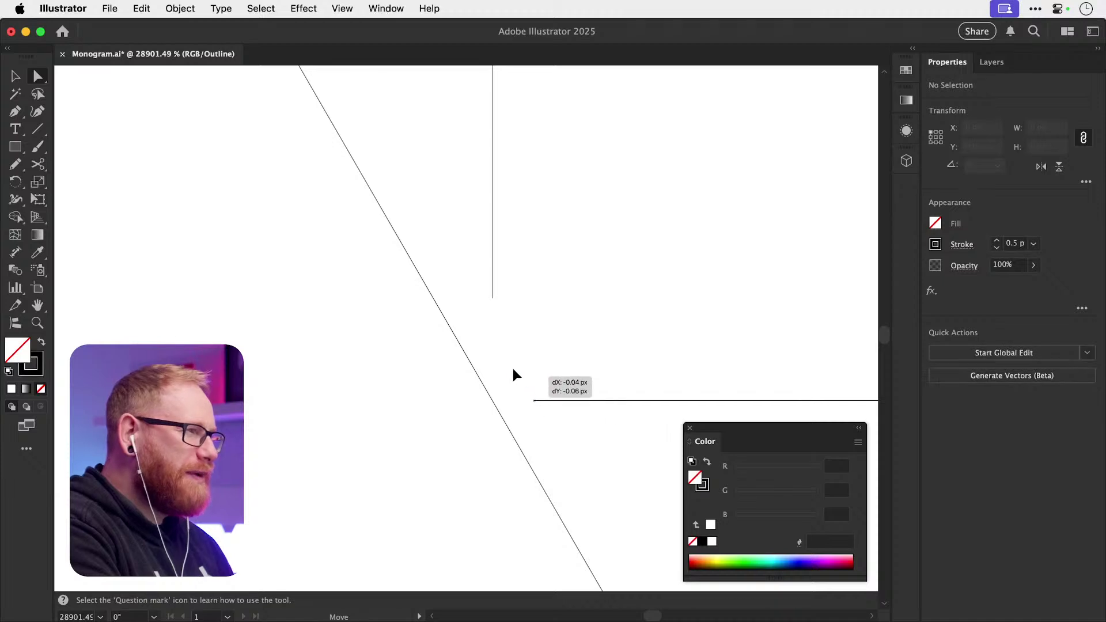
{"action": "left_click", "coordinate": [547, 377]}
{"action": "key", "text": "super+y"}
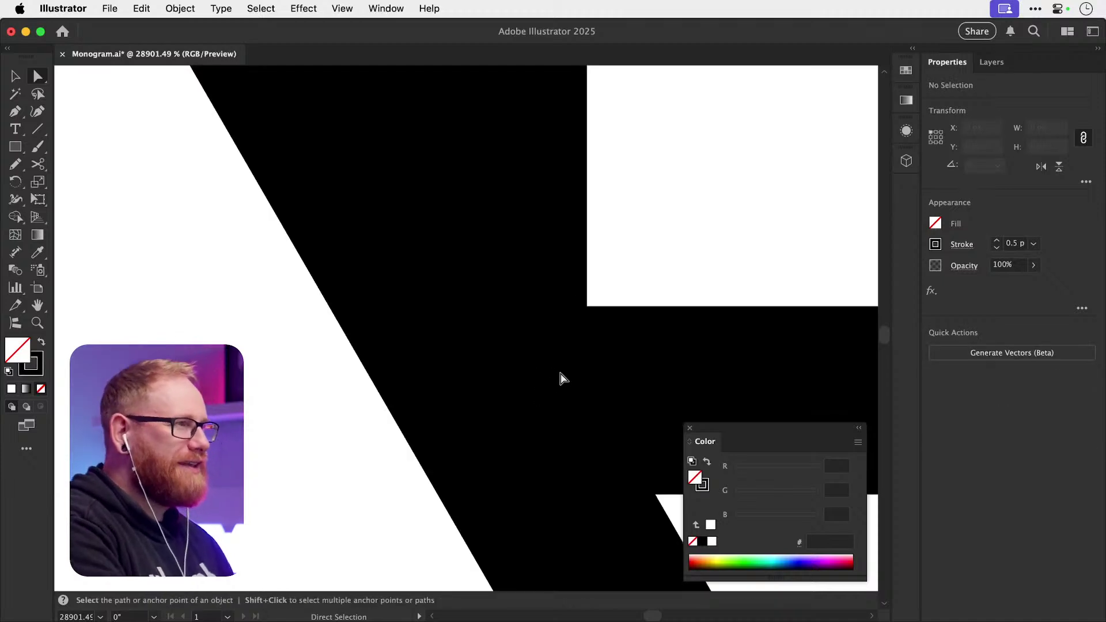
- Examine the cleaned join and the whole monogram in both Outline and Preview views
{"action": "key", "text": "super+minus"}
{"action": "key", "text": "super+minus"}
{"action": "key", "text": "super+minus"}
{"action": "key", "text": "super+minus"}
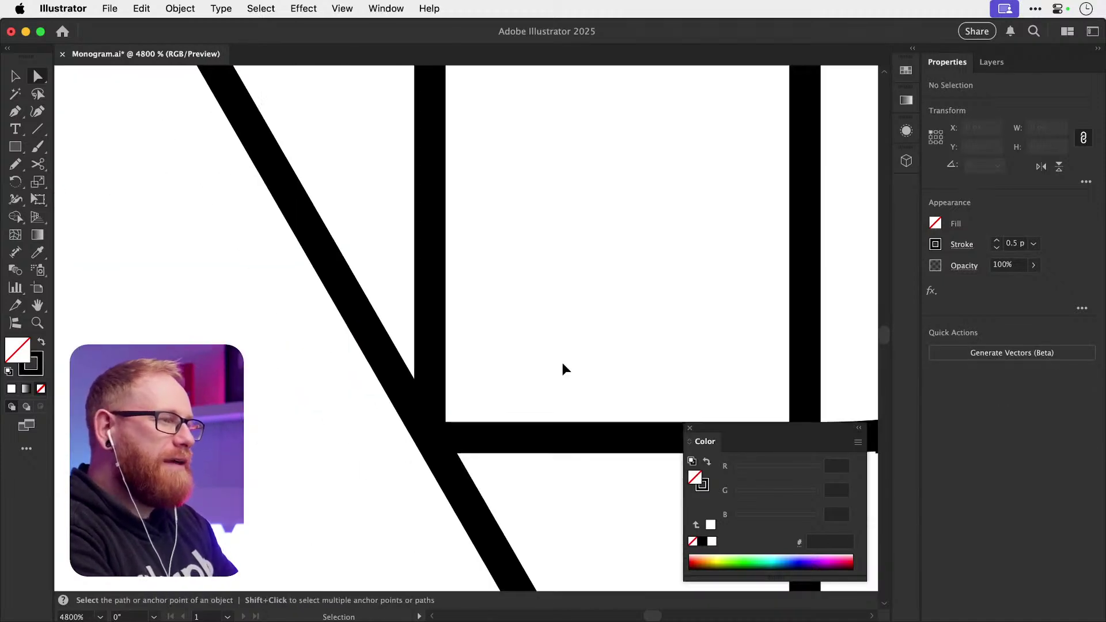
{"action": "key", "text": "super+y"}
{"action": "key", "text": "super+minus"}
{"action": "key", "text": "super+minus"}
{"action": "key", "text": "super+minus"}
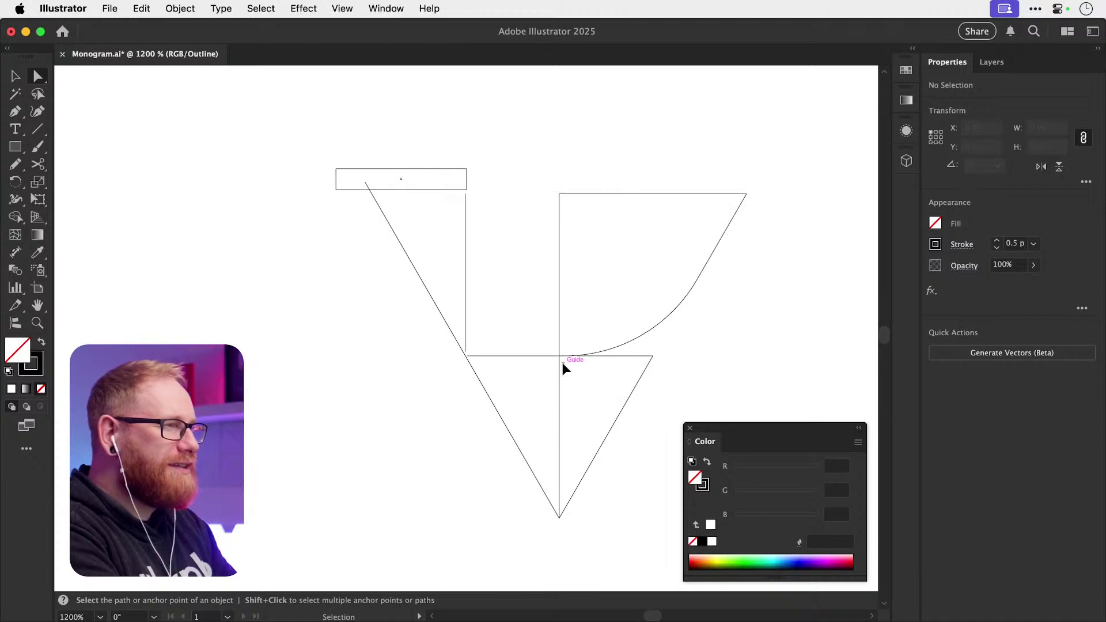
{"action": "key", "text": "super+y"}
{"action": "key", "text": "super+minus"}
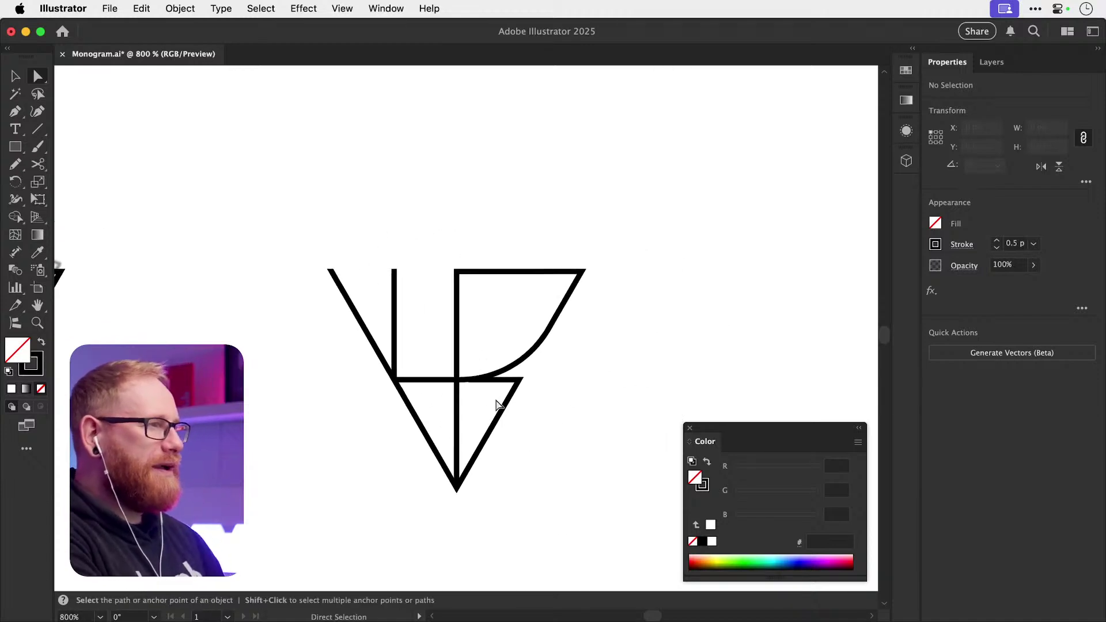
- Extend the lower triangle's horizontal edge by moving its inner endpoint sideways onto the central vertical stem
{"action": "key", "text": "z"}
{"action": "left_click_drag", "start_coordinate": [501, 390], "coordinate": [529, 376]}
{"action": "key", "text": "v"}
{"action": "left_click", "coordinate": [493, 345]}
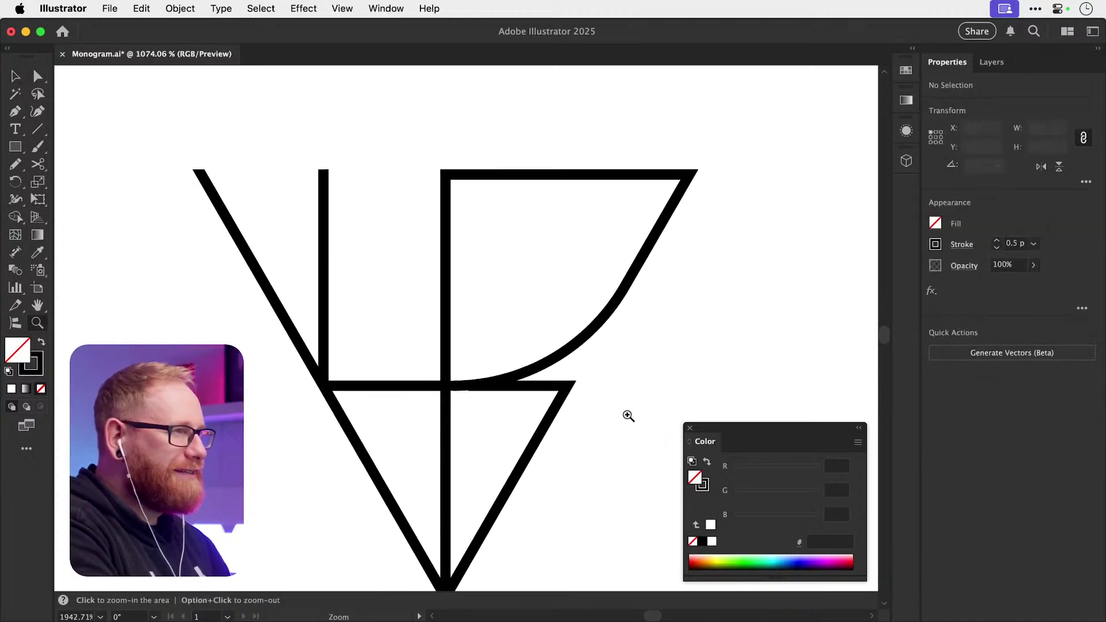
{"action": "left_click", "coordinate": [628, 415]}
{"action": "key", "text": "a"}
{"action": "left_click", "coordinate": [481, 398]}
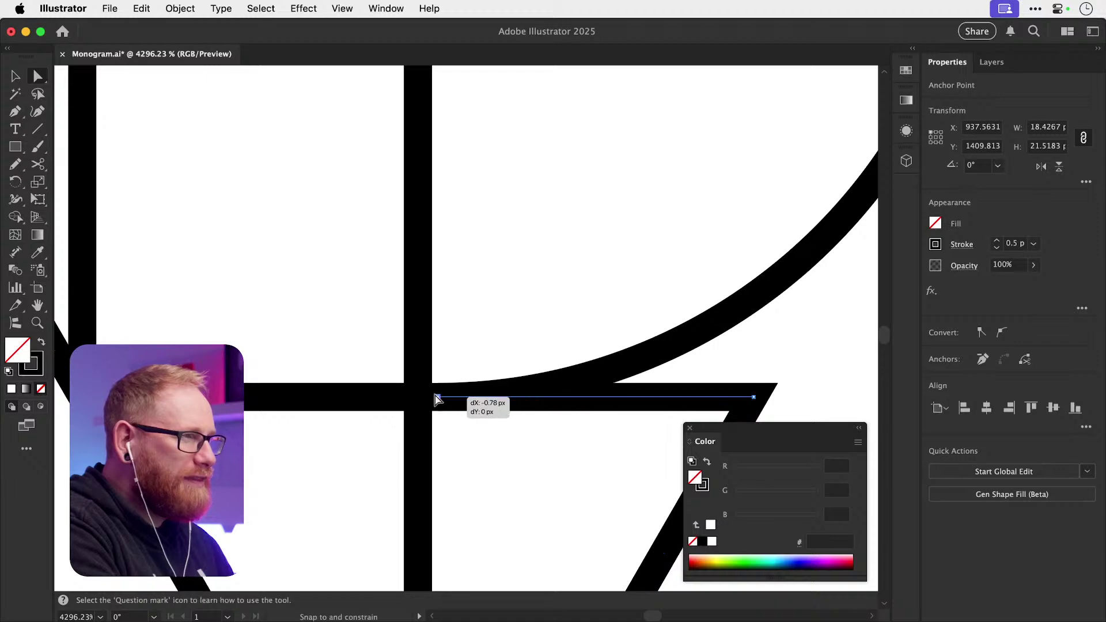
{"action": "key", "text": "shift+super+a"}
- Delete the lower triangle's sloping side between the crossbar's free end and the bottom apex
{"action": "key", "text": "super+minus"}
{"action": "key", "text": "super+minus"}
{"action": "key", "text": "super+minus"}
{"action": "key", "text": "super+minus"}
{"action": "key", "text": "super+minus"}
{"action": "key", "text": "super+minus"}
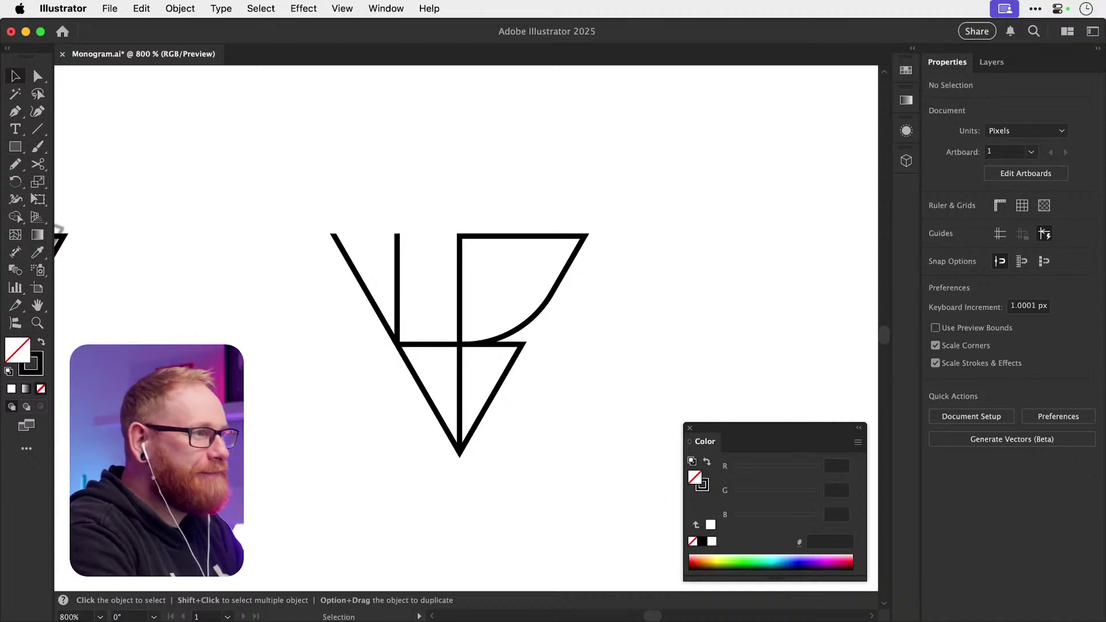
{"action": "key", "text": "a"}
{"action": "left_click", "coordinate": [464, 447]}
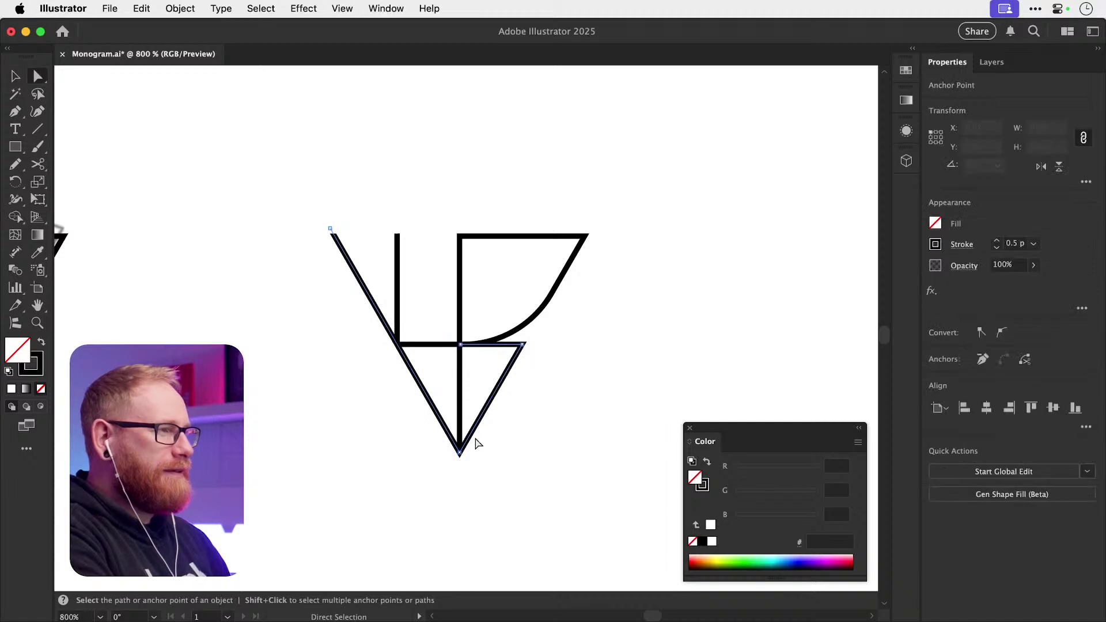
{"action": "left_click", "coordinate": [468, 416]}
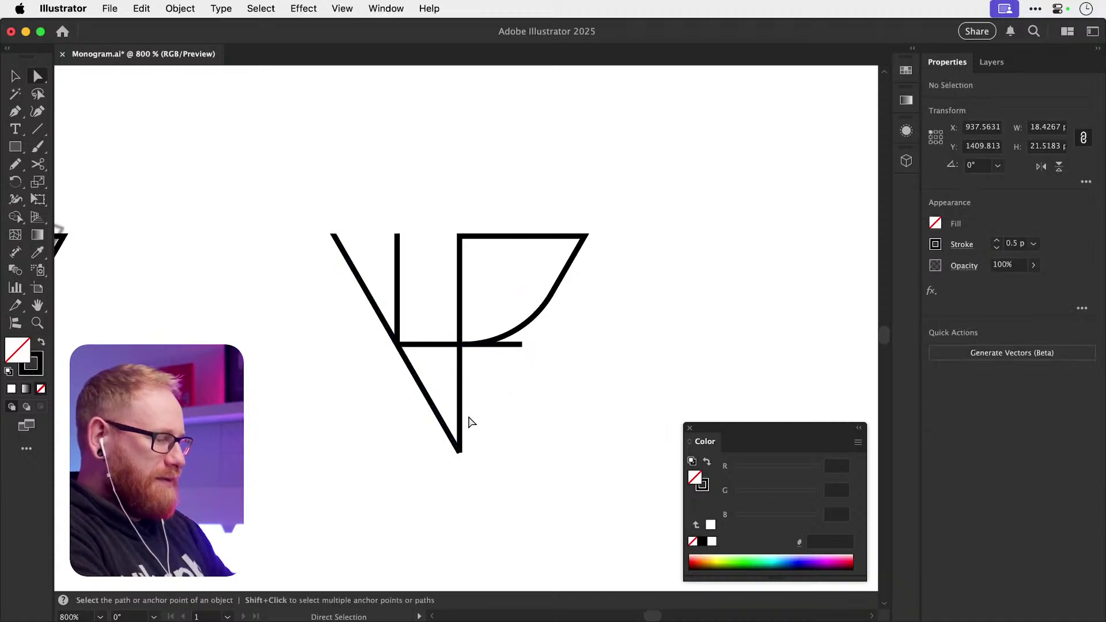
- Draw a straight leg down from the crossbar's free end with the Pen tool and slant its foot outward
{"action": "key", "text": "p"}
{"action": "left_click", "coordinate": [522, 344]}
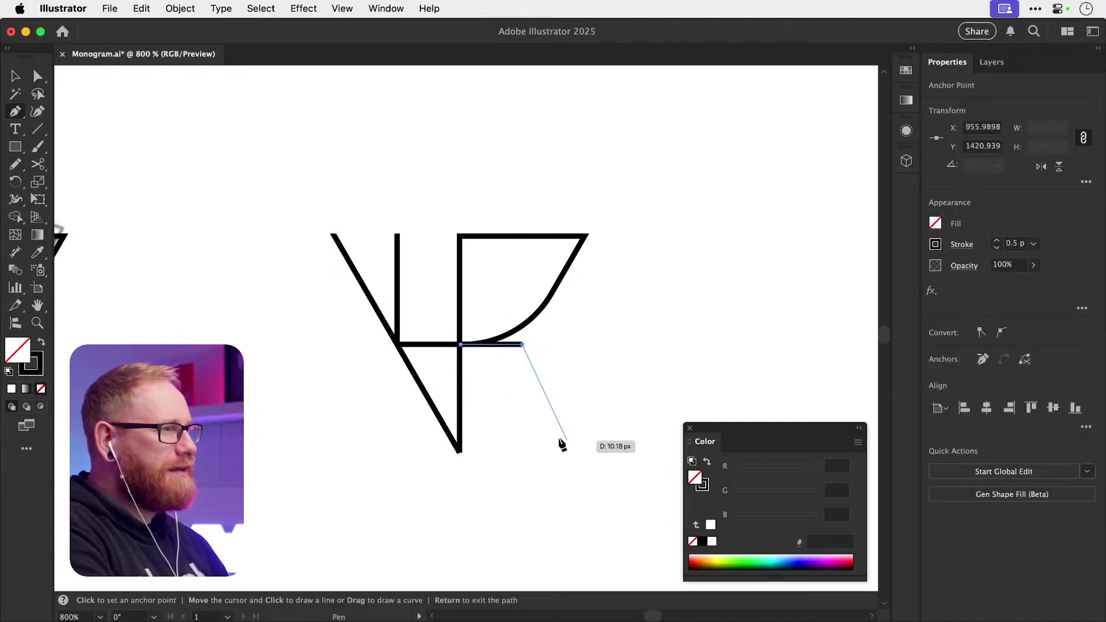
{"action": "left_click", "coordinate": [522, 453]}
{"action": "left_click", "coordinate": [548, 415], "text": "super"}
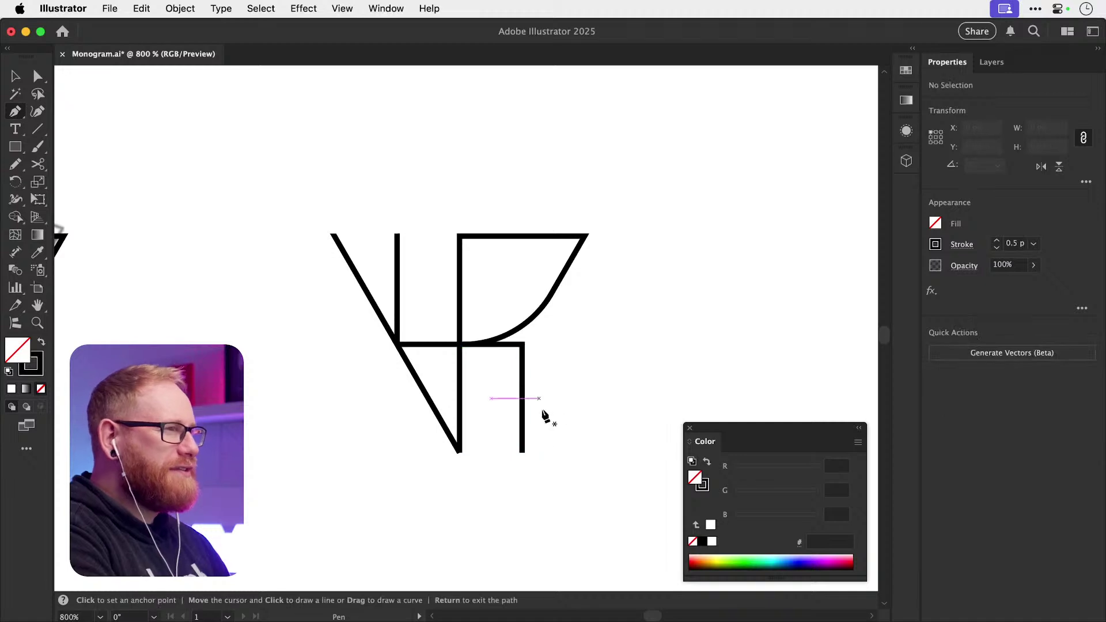
{"action": "key", "text": "a"}
{"action": "left_click_drag", "start_coordinate": [522, 453], "coordinate": [585, 453]}
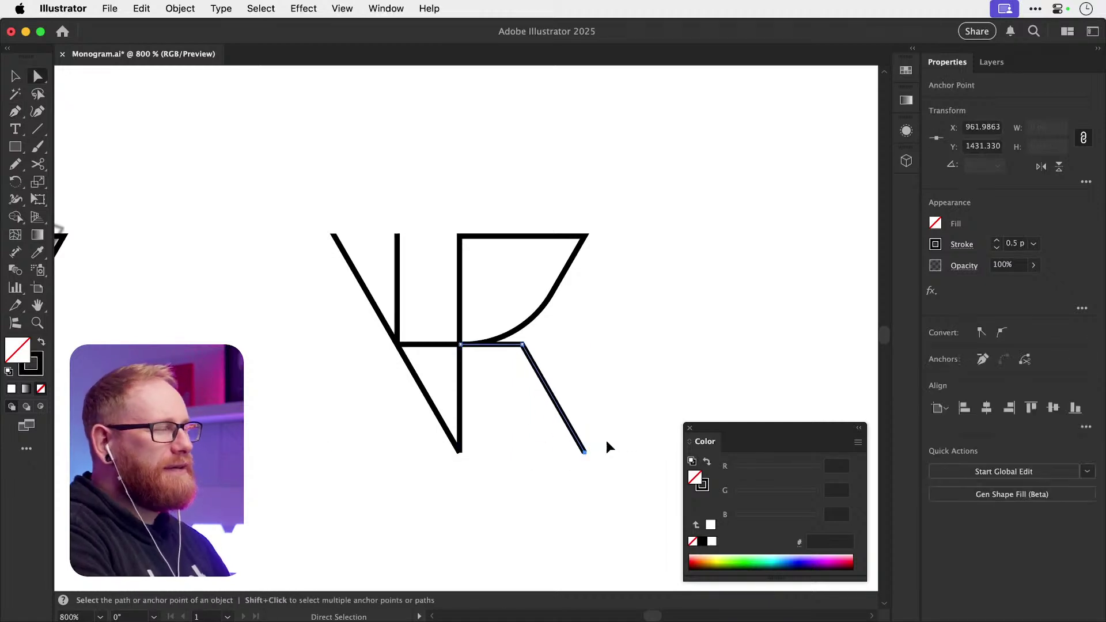
{"action": "left_click", "coordinate": [605, 445]}
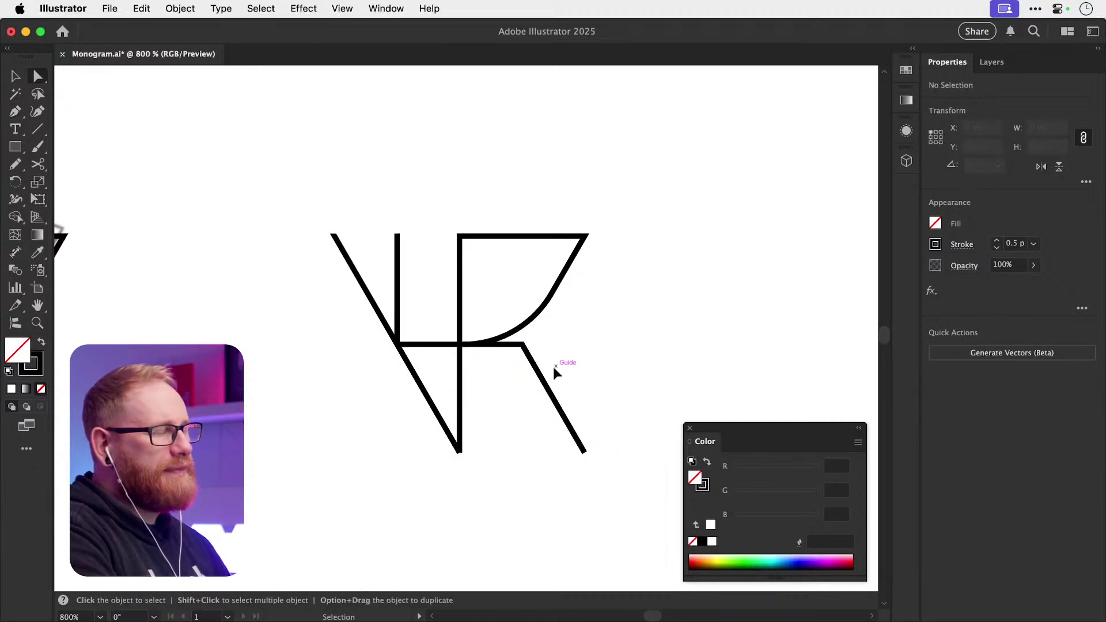
- Undo the slanted leg and restore the lower triangle's sloping side
{"action": "key", "text": "super+z"}
{"action": "key", "text": "super+z"}
{"action": "key", "text": "super+z"}
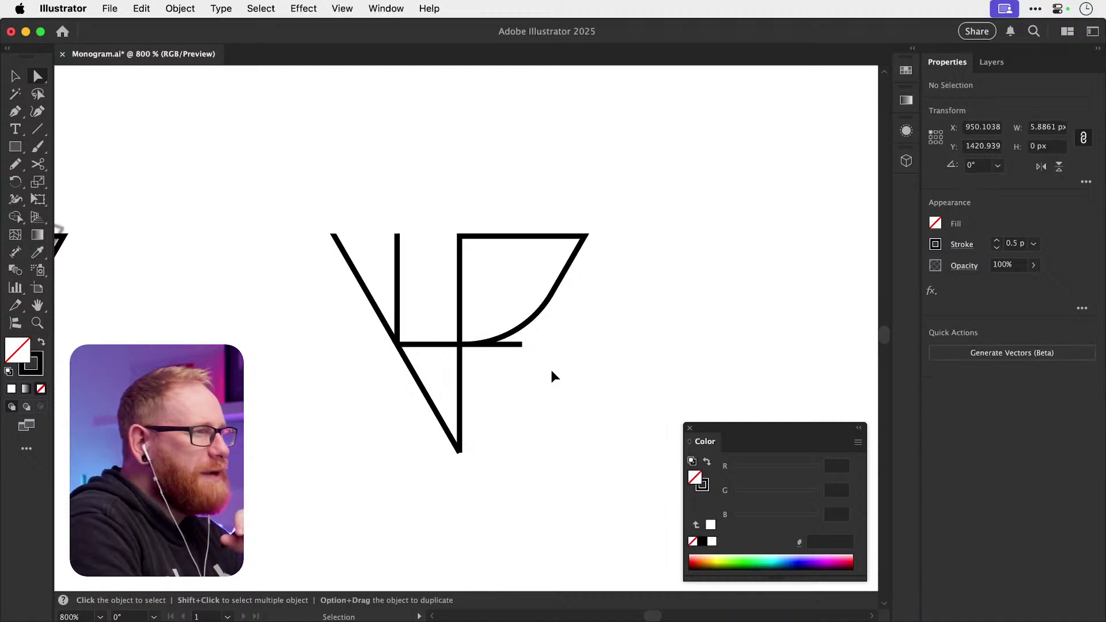
{"action": "left_click", "coordinate": [551, 375]}
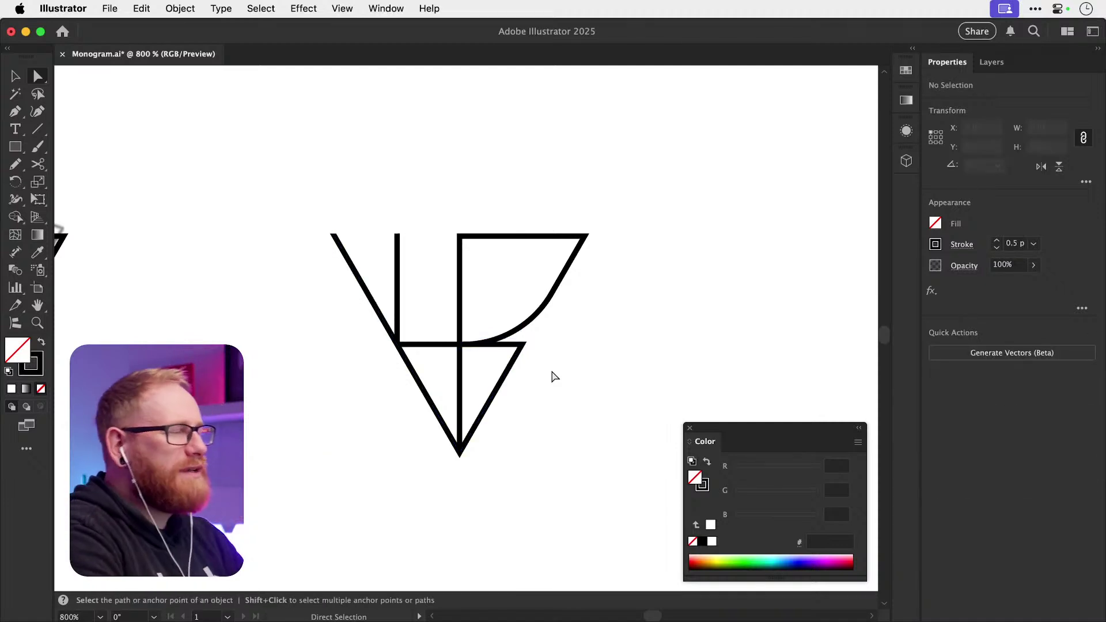
- Draw a narrow rectangle beside the central stem over the triangle's lower apex and sample the blank canvas for a white, strokeless fill
{"action": "key", "text": "m"}
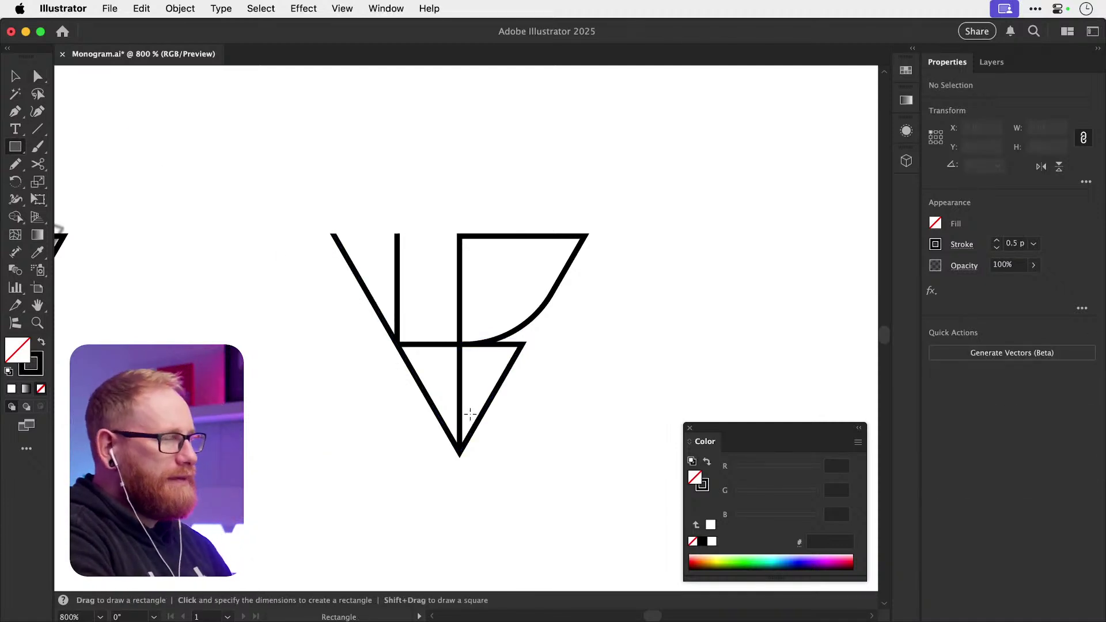
{"action": "mouse_move", "coordinate": [464, 402]}
{"action": "left_mouse_down"}
{"action": "mouse_move", "coordinate": [482, 464]}
{"action": "mouse_move", "coordinate": [566, 406]}
{"action": "mouse_move", "coordinate": [545, 431]}
{"action": "mouse_move", "coordinate": [579, 439]}
{"action": "mouse_move", "coordinate": [571, 445]}
{"action": "left_mouse_up"}
{"action": "key", "text": "i"}
{"action": "left_click", "coordinate": [386, 226]}
{"action": "key", "text": "z"}
{"action": "key", "text": "v"}
{"action": "scroll", "coordinate": [562, 436], "scroll_direction": "up", "scroll_amount": 5}
{"action": "left_click", "coordinate": [586, 453]}
- Narrow the white rectangle from its outer side to shrink the gap between the central stem and the triangle's sloping side
{"action": "key", "text": "super+minus"}
{"action": "key", "text": "super+minus"}
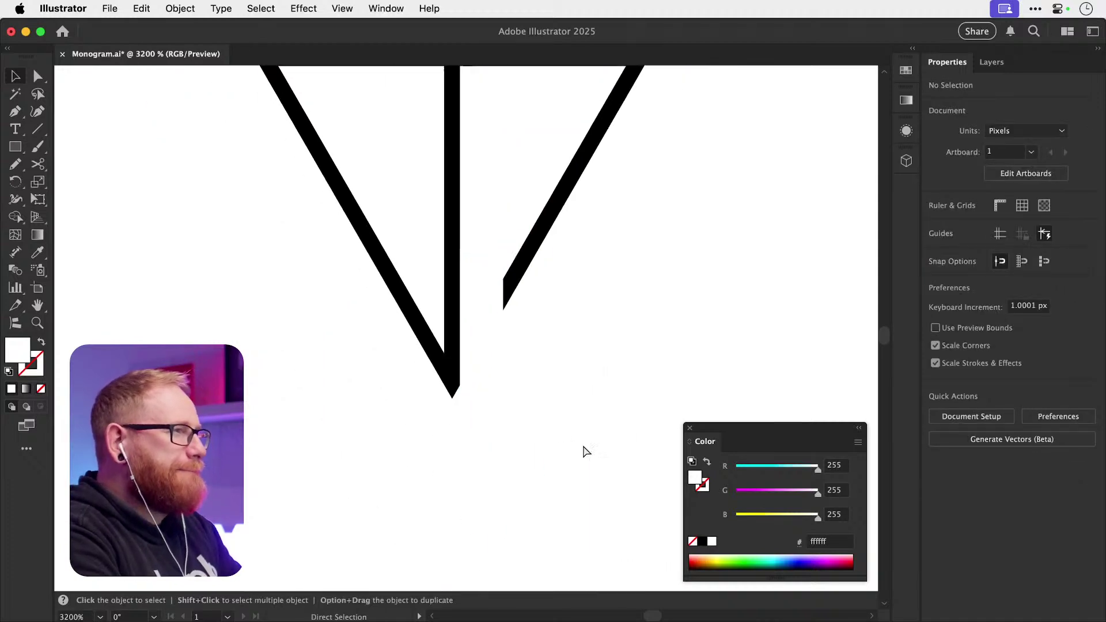
{"action": "key", "text": "super+minus"}
{"action": "key", "text": "super+minus"}
{"action": "key", "text": "super+minus"}
{"action": "key", "text": "super+minus"}
{"action": "key", "text": "super+minus"}
{"action": "scroll", "coordinate": [506, 306], "scroll_direction": "up", "scroll_amount": 2}
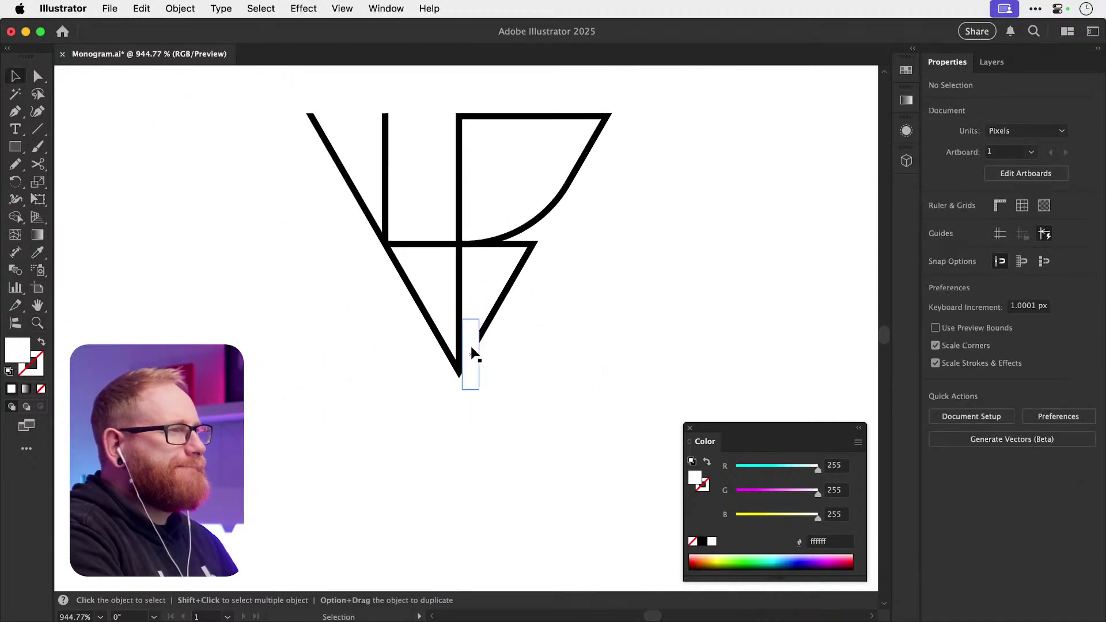
{"action": "left_click", "coordinate": [471, 347]}
{"action": "left_click_drag", "start_coordinate": [478, 354], "coordinate": [472, 355]}
{"action": "left_click", "coordinate": [575, 289]}
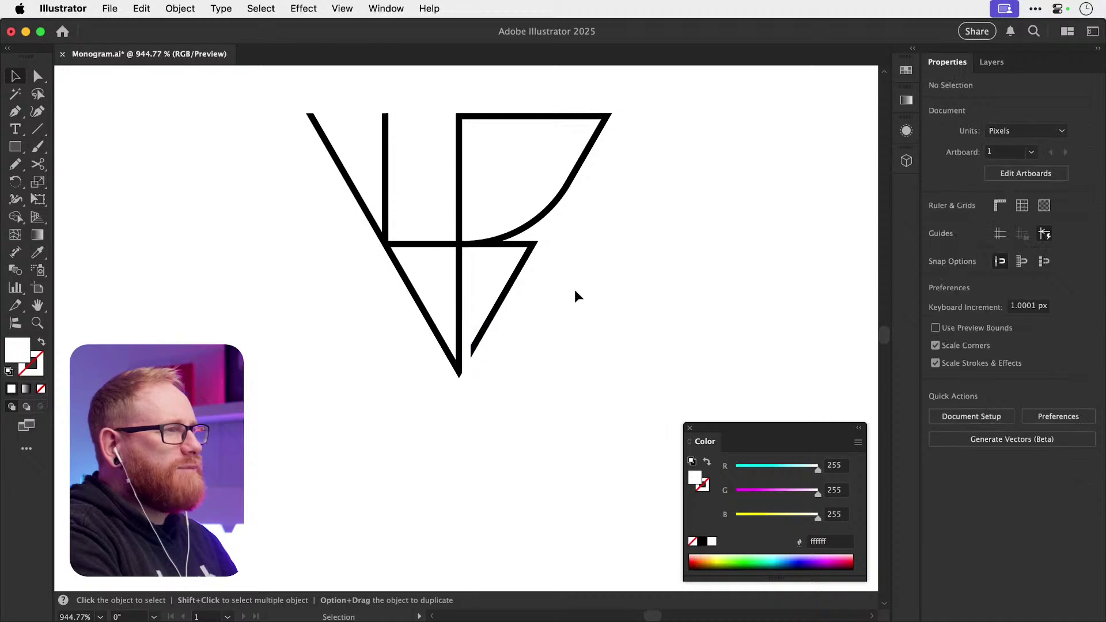
{"action": "key", "text": "super+minus"}
{"action": "key", "text": "super+minus"}
{"action": "key", "text": "super+minus"}
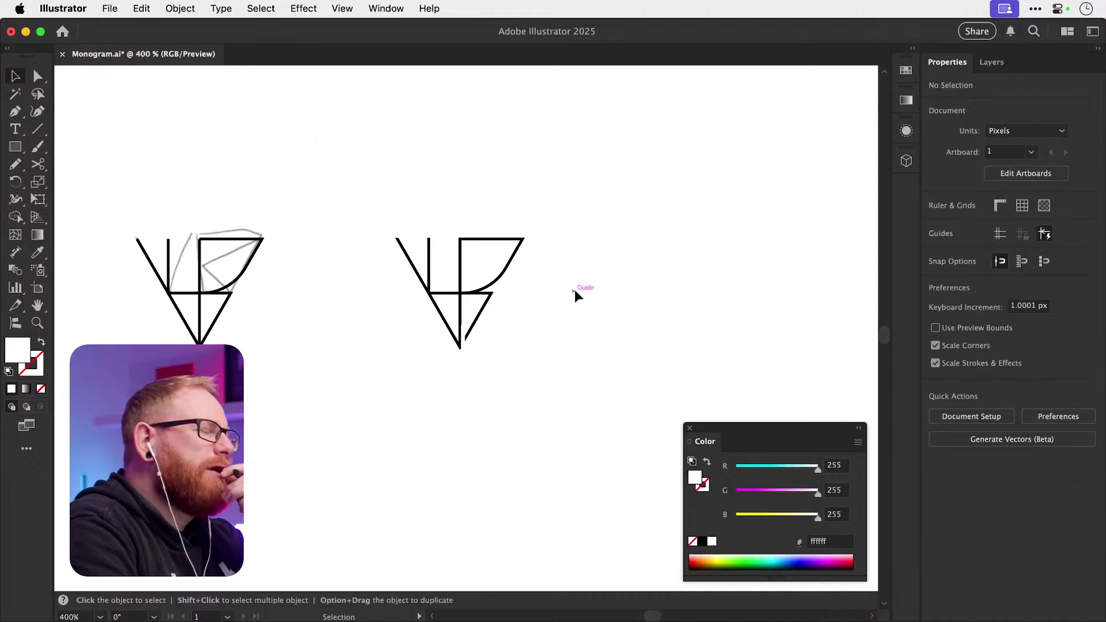
- Duplicate the triangular KR monogram and place the copy to its right, well clear of the original
{"action": "key", "text": "space"}
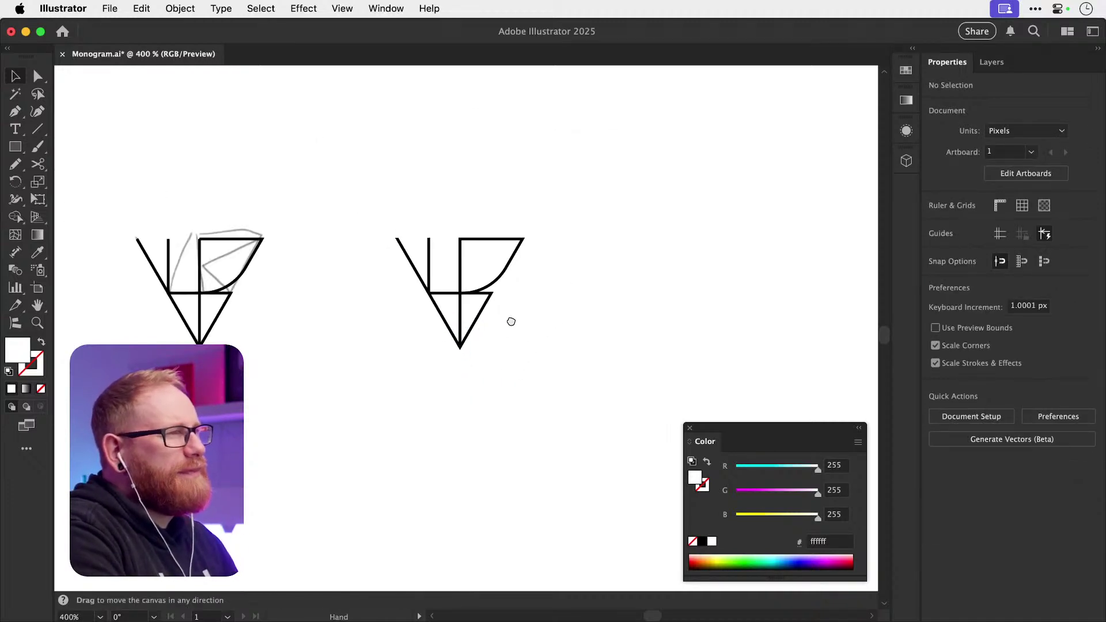
{"action": "scroll", "coordinate": [511, 321], "scroll_direction": "up", "scroll_amount": 3}
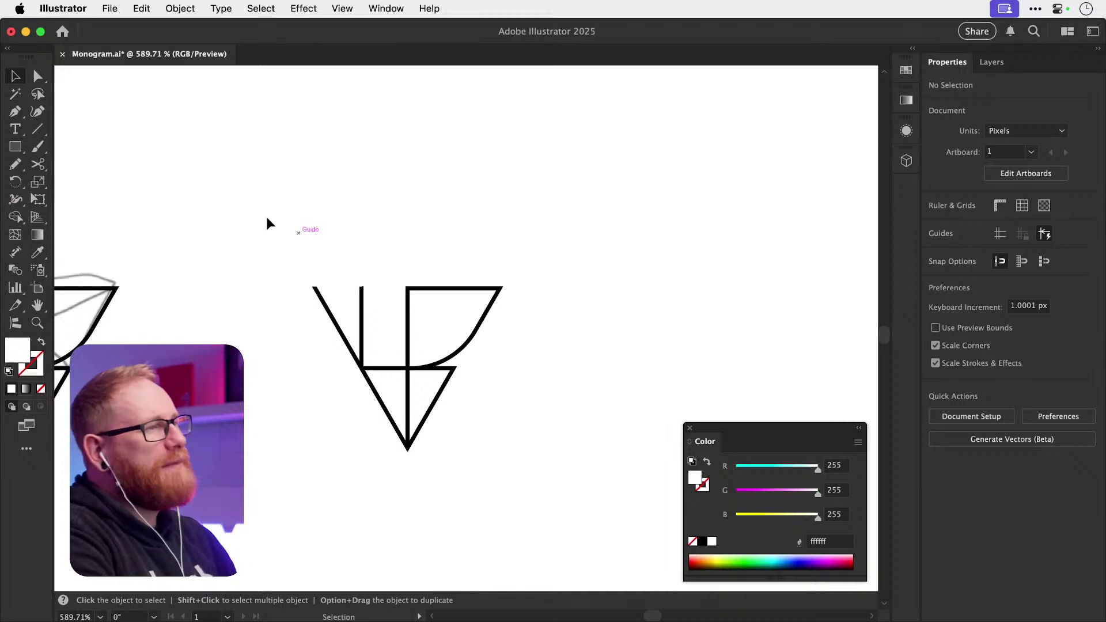
{"action": "left_click_drag", "start_coordinate": [267, 223], "coordinate": [354, 369]}
{"action": "key", "text": "space"}
{"action": "key", "text": "super+c"}
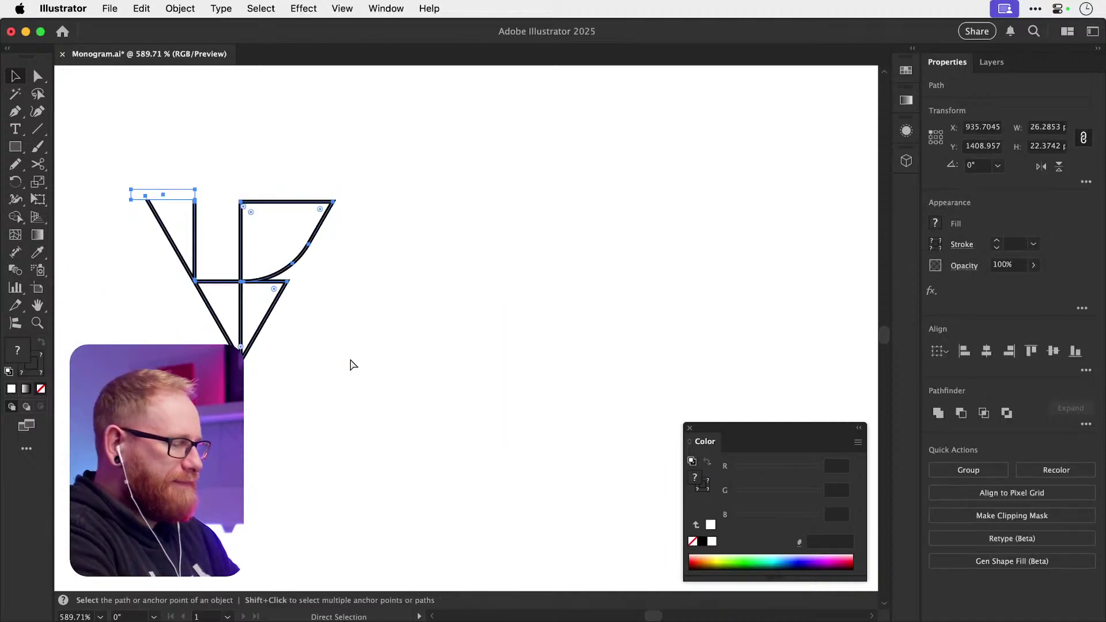
{"action": "key", "text": "super+f"}
{"action": "key", "text": "shift+Right"}
{"action": "key", "text": "shift+Right"}
{"action": "key", "text": "shift+Right"}
{"action": "key", "text": "shift+Right"}
{"action": "key", "text": "shift+Right"}
{"action": "key", "text": "shift+Right"}
{"action": "left_click", "coordinate": [352, 365]}
{"action": "scroll", "coordinate": [465, 353], "scroll_direction": "right", "scroll_amount": 5}
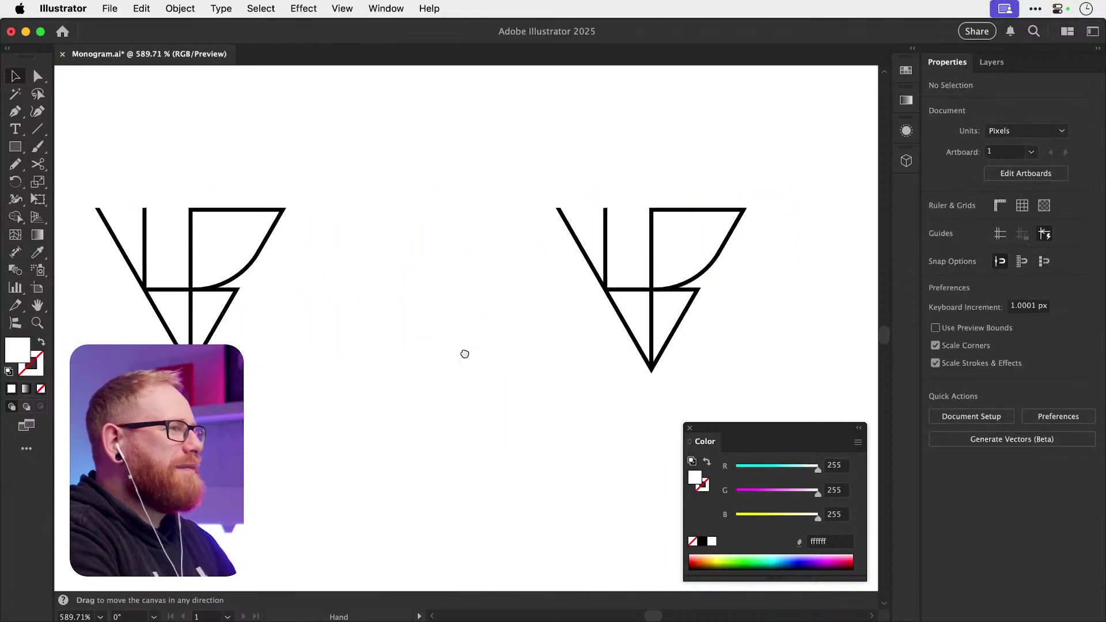
- Delete the right sloping side of the lower triangle on the duplicated monogram
{"action": "scroll", "coordinate": [469, 346], "scroll_direction": "up", "scroll_amount": 3}
{"action": "key", "text": "a"}
{"action": "left_click", "coordinate": [500, 399]}
{"action": "key", "text": "Delete"}
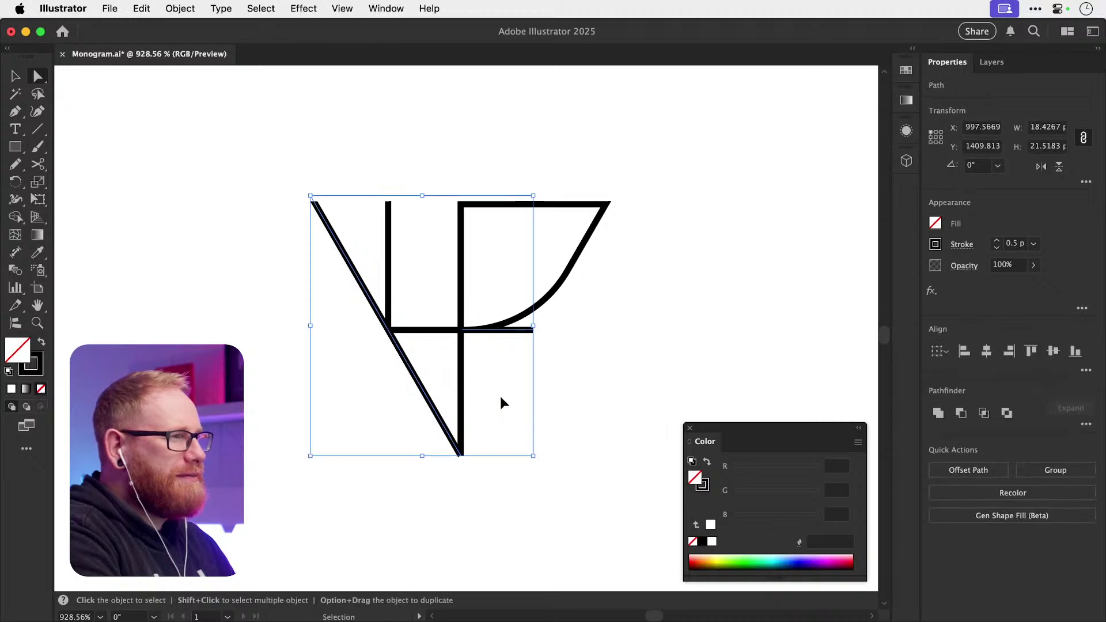
- Draw a straight leg down from the crossbar's free end with the Pen tool and slant its foot out beneath the bowl's outer corner
{"action": "left_click", "coordinate": [510, 398]}
{"action": "key", "text": "p"}
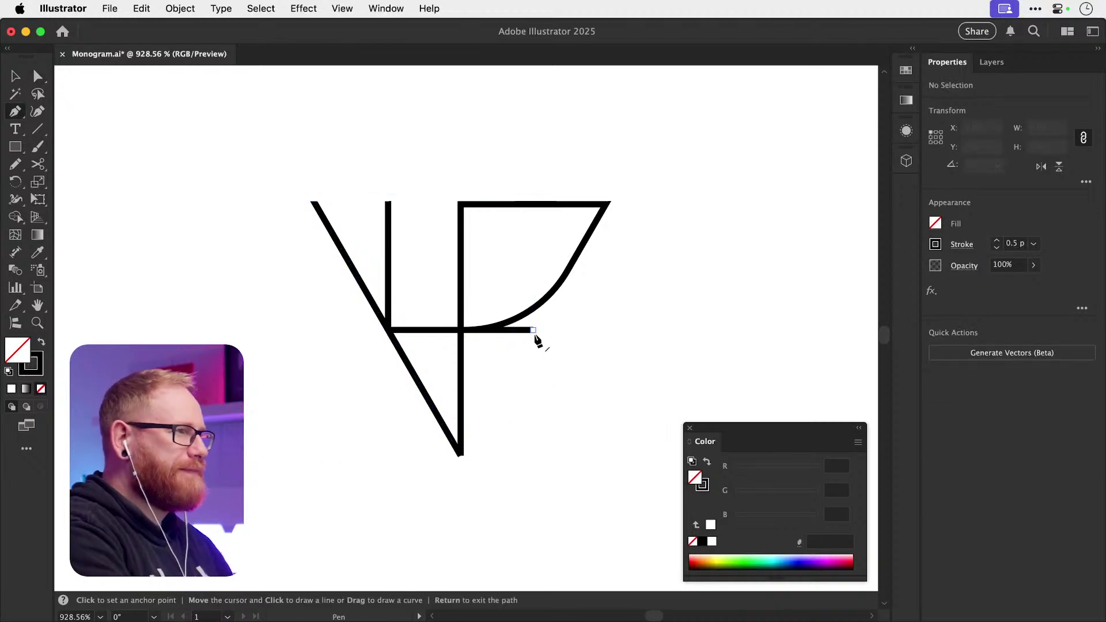
{"action": "left_click", "coordinate": [533, 330]}
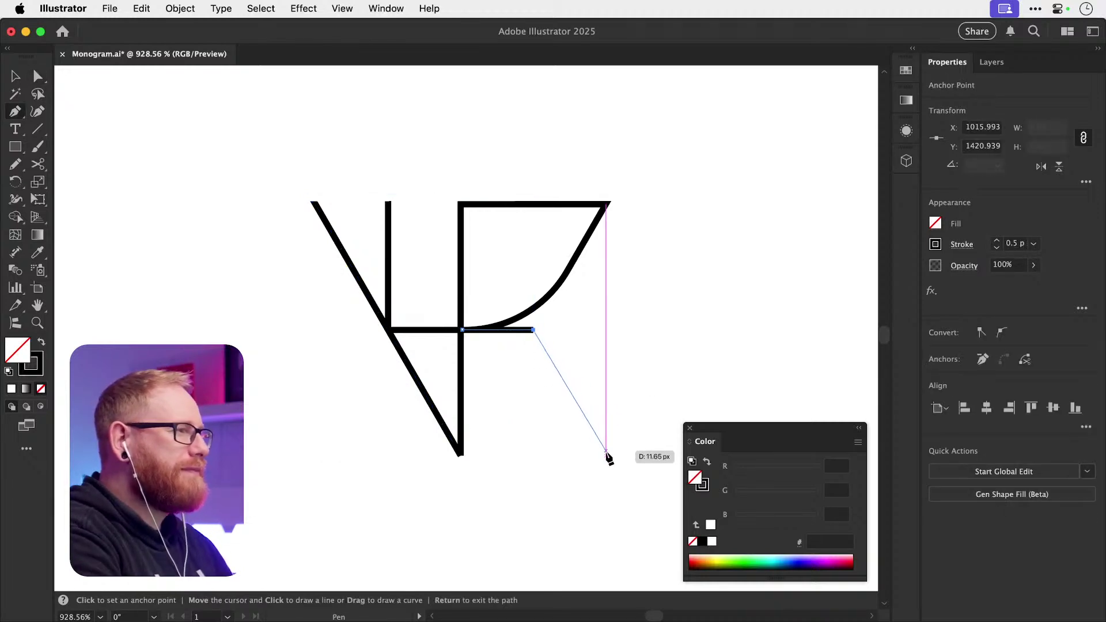
{"action": "left_click", "coordinate": [534, 456]}
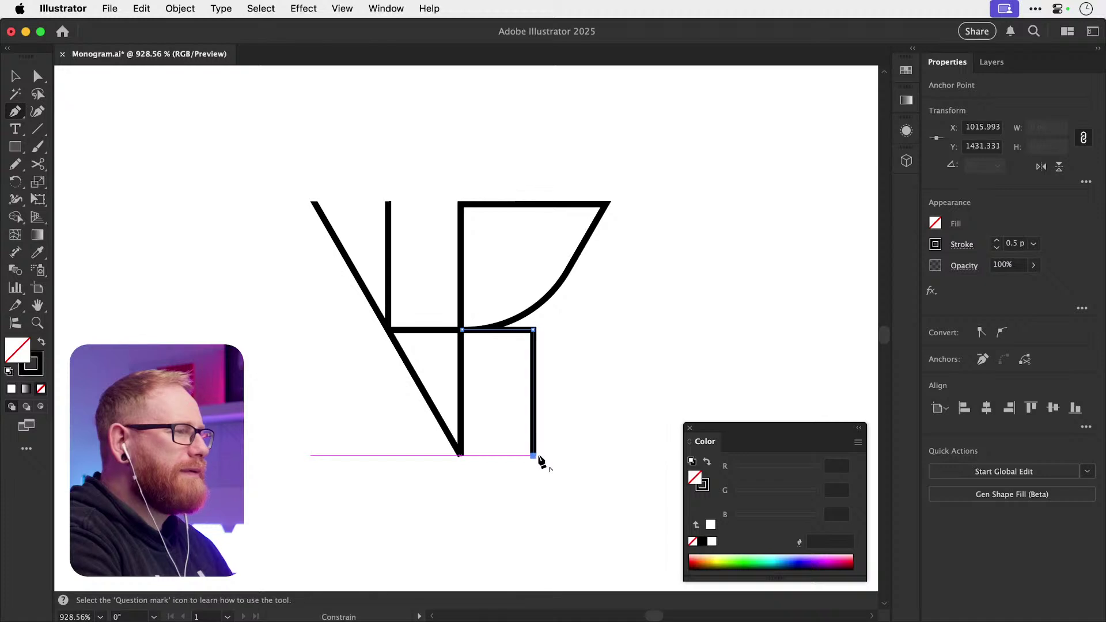
{"action": "key", "text": "a"}
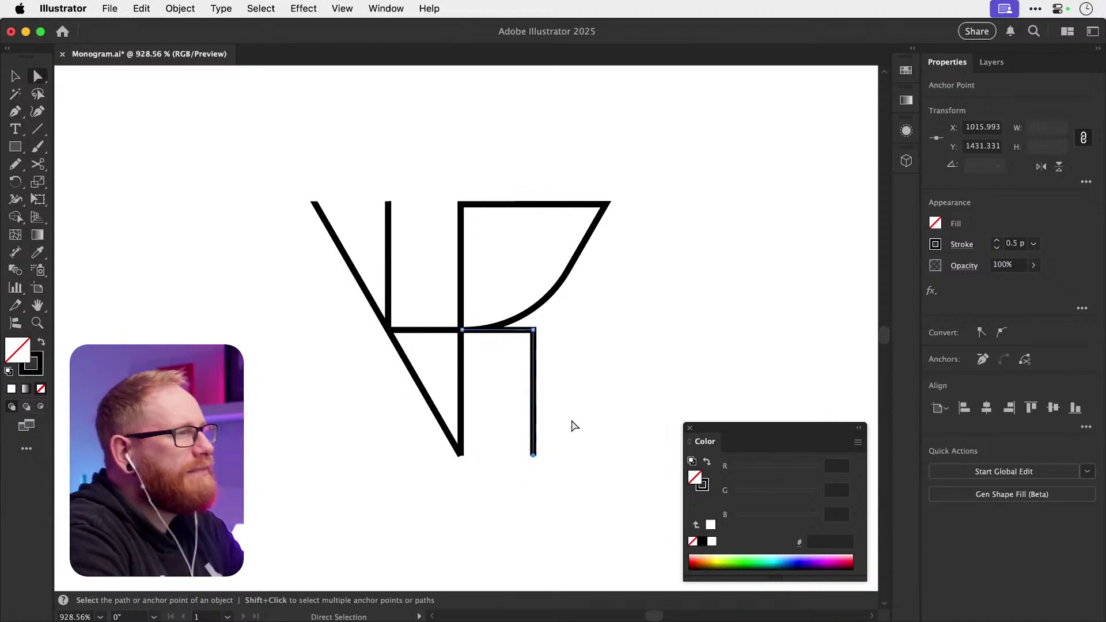
{"action": "left_click_drag", "start_coordinate": [534, 444], "coordinate": [605, 443]}
{"action": "key", "text": "super+shift+a"}
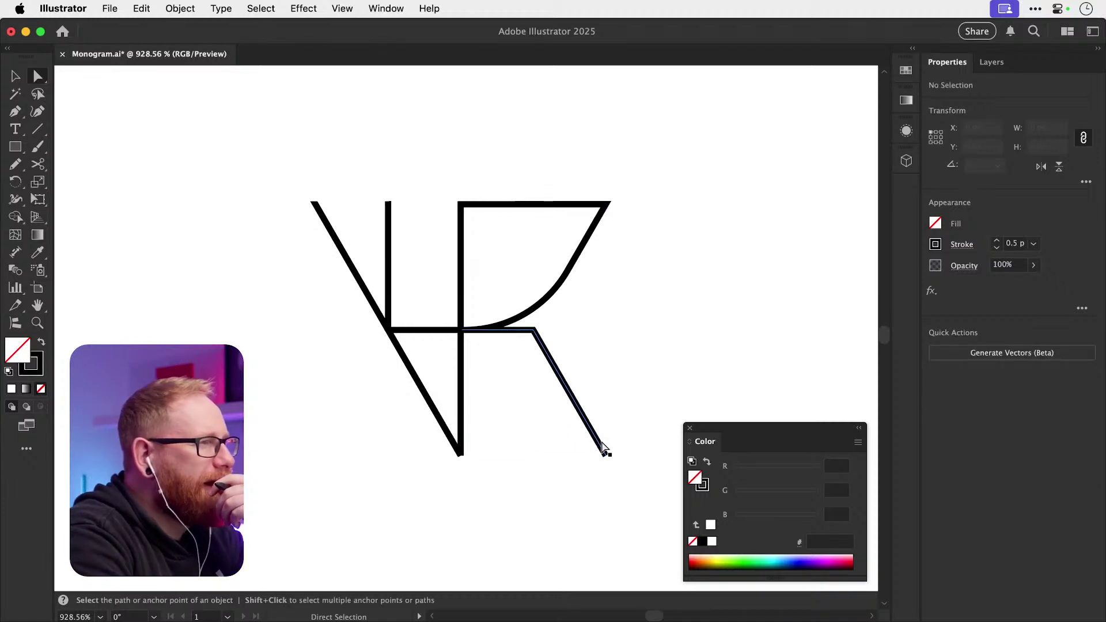
- Round the corner between the crossbar and the slanted leg into a curve that mirrors the R's bowl
{"action": "key", "text": "v"}
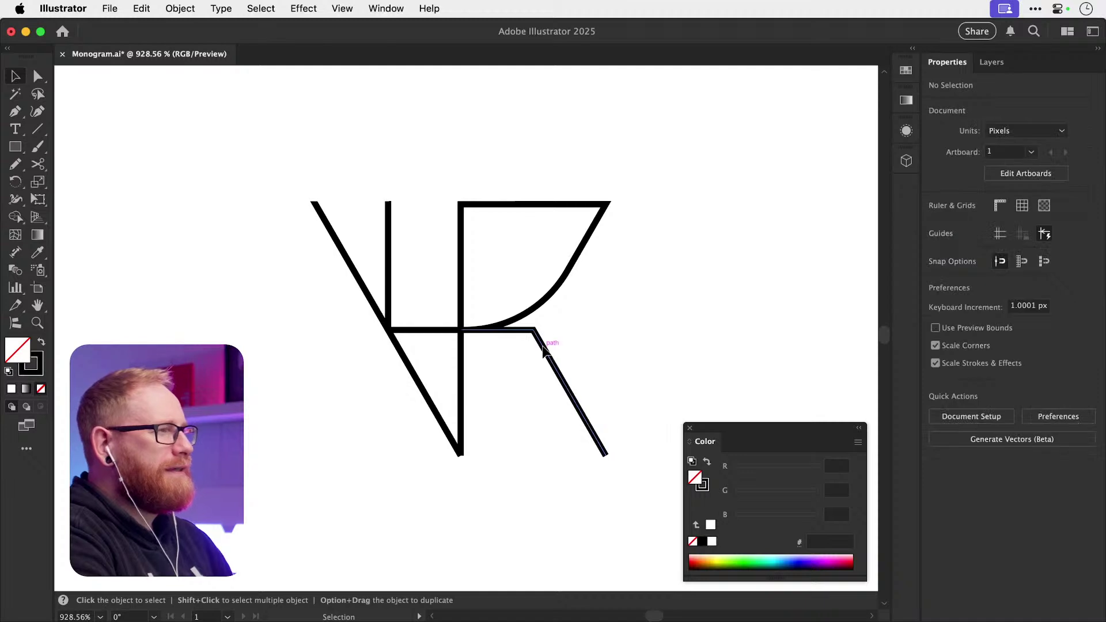
{"action": "left_click", "coordinate": [542, 310]}
{"action": "key", "text": "a"}
{"action": "left_click", "coordinate": [541, 311]}
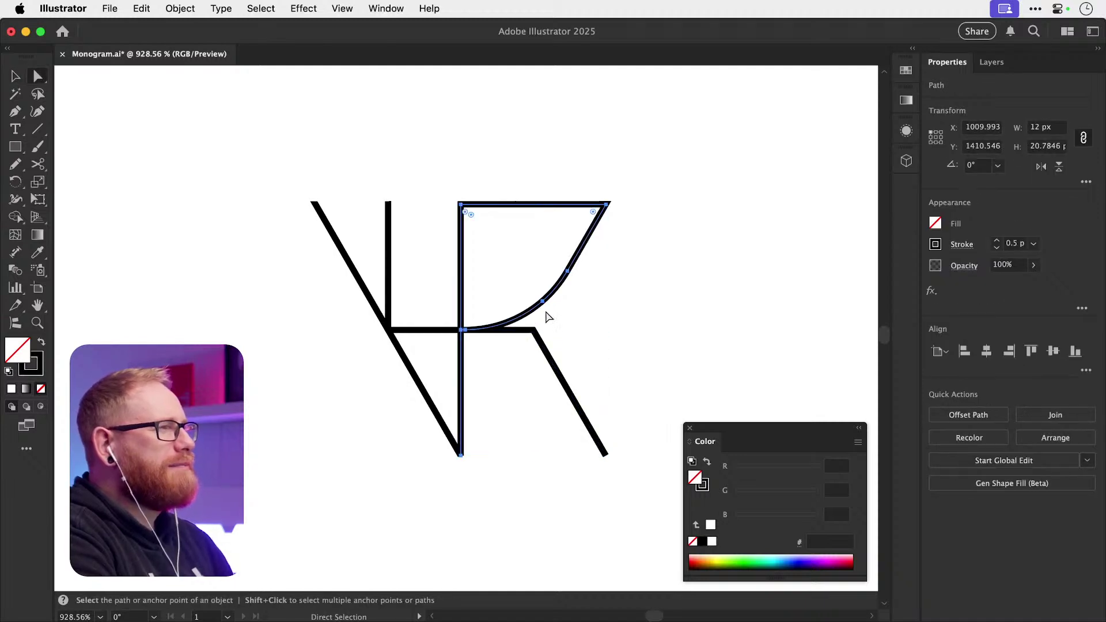
{"action": "left_click", "coordinate": [542, 341]}
{"action": "left_click_drag", "start_coordinate": [526, 345], "coordinate": [484, 484]}
{"action": "left_click", "coordinate": [505, 470]}
{"action": "key", "text": "v"}
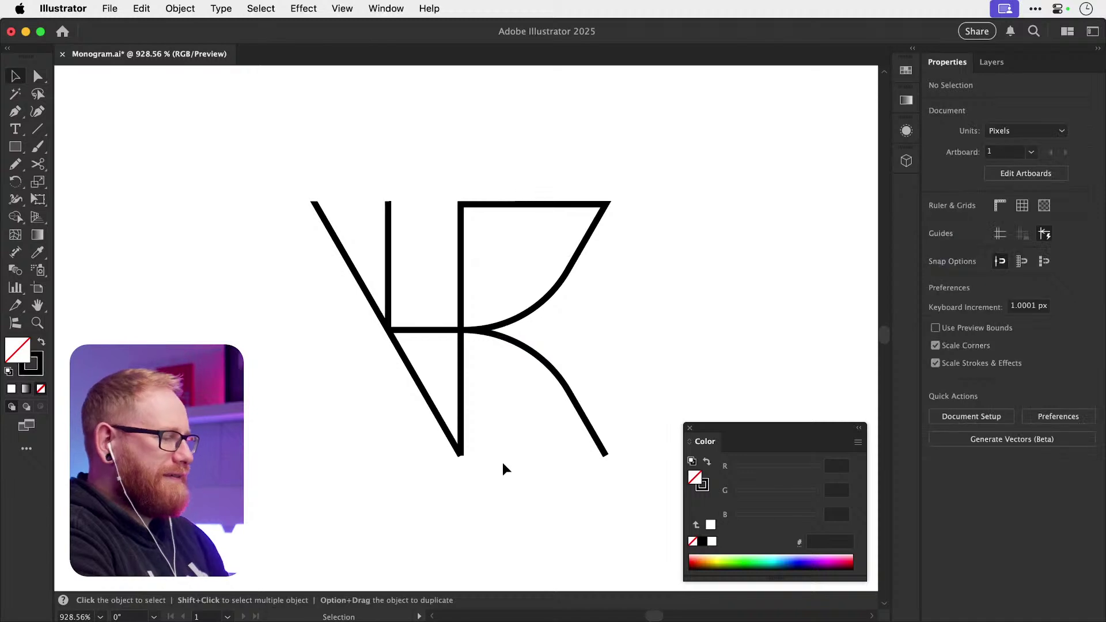
- Remove the short vertical stroke between the long diagonal and the R's stem
{"action": "key", "text": "super+minus"}
{"action": "key", "text": "super+minus"}
{"action": "key", "text": "super+minus"}
{"action": "key", "text": "super+plus"}
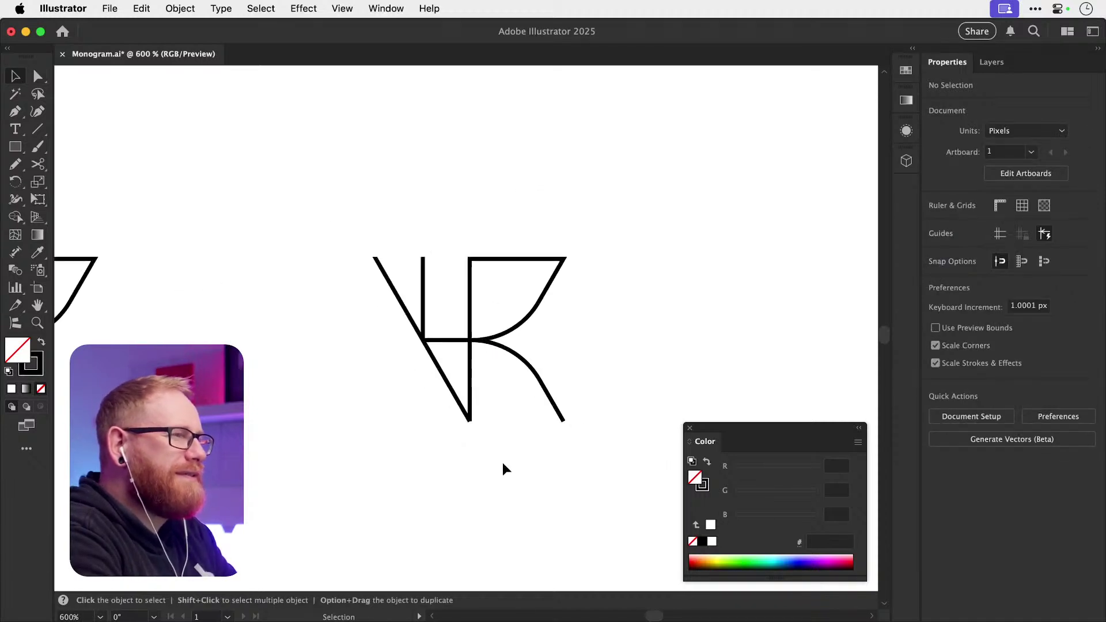
{"action": "left_click_drag", "start_coordinate": [491, 336], "coordinate": [598, 353]}
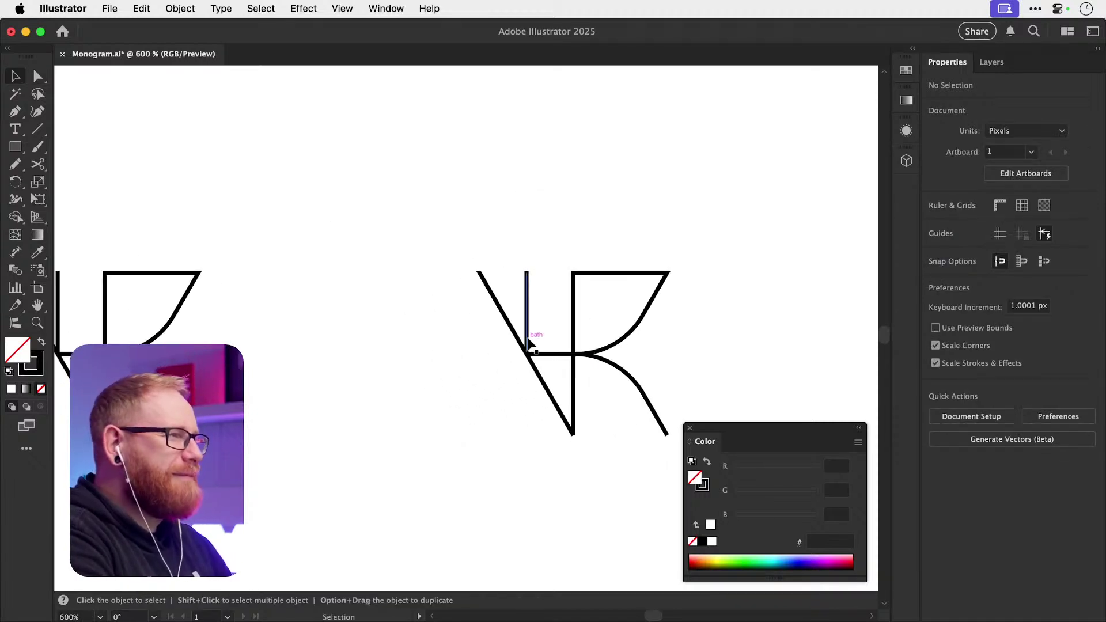
{"action": "left_click_drag", "start_coordinate": [526, 311], "coordinate": [568, 312]}
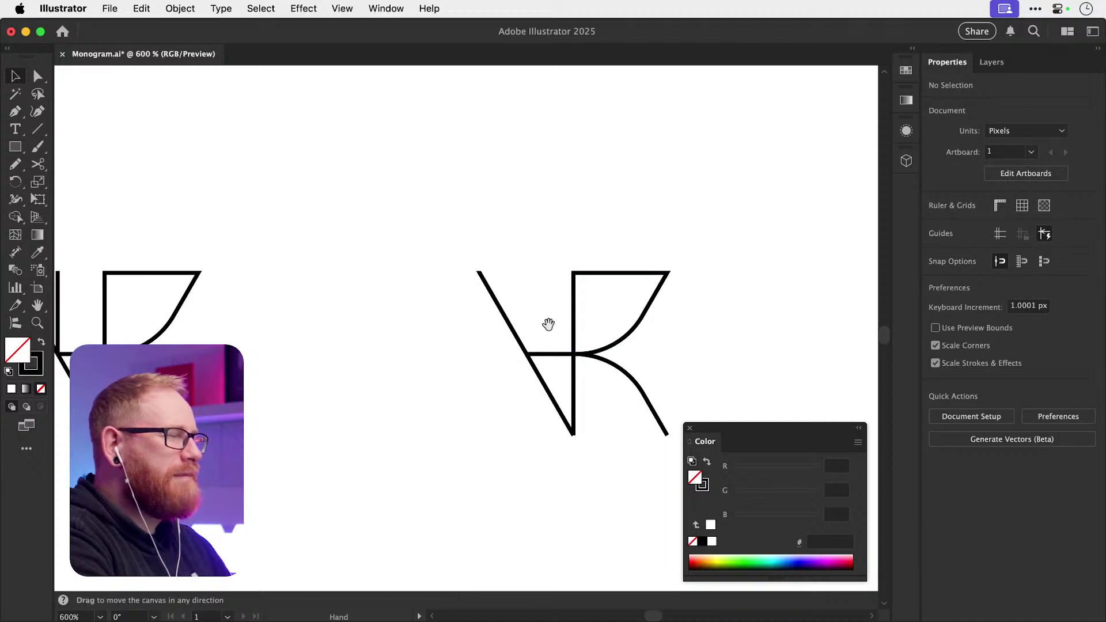
{"action": "left_click_drag", "start_coordinate": [548, 323], "coordinate": [390, 313]}
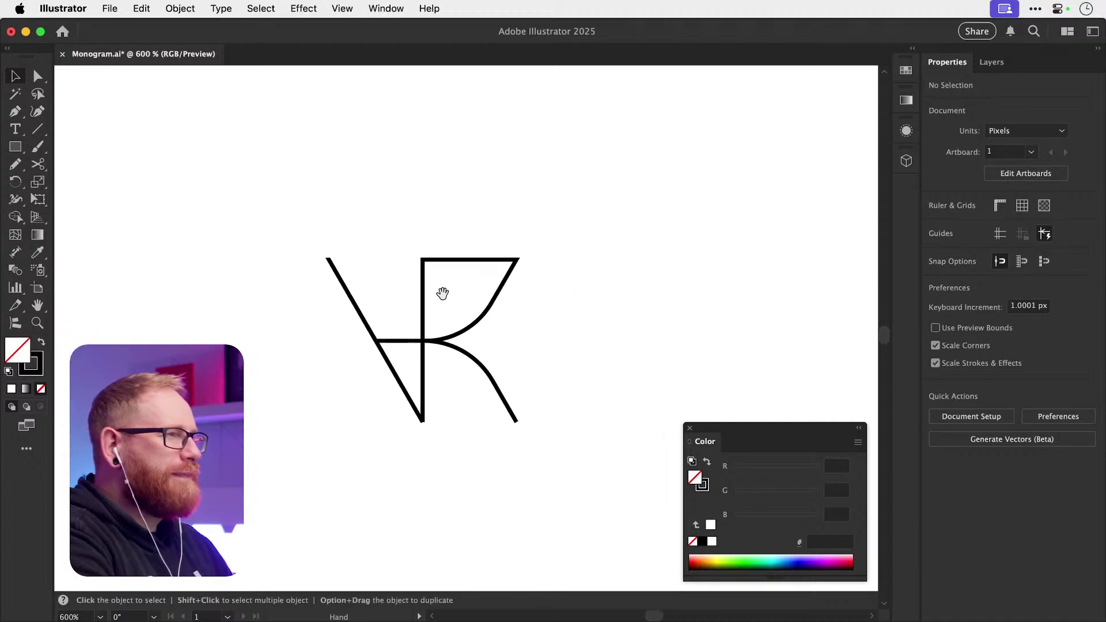
- Sketch a freehand K above the monogram with the Pencil tool, drawing the stem and both arms
{"action": "scroll", "coordinate": [410, 311], "scroll_direction": "up", "scroll_amount": 5}
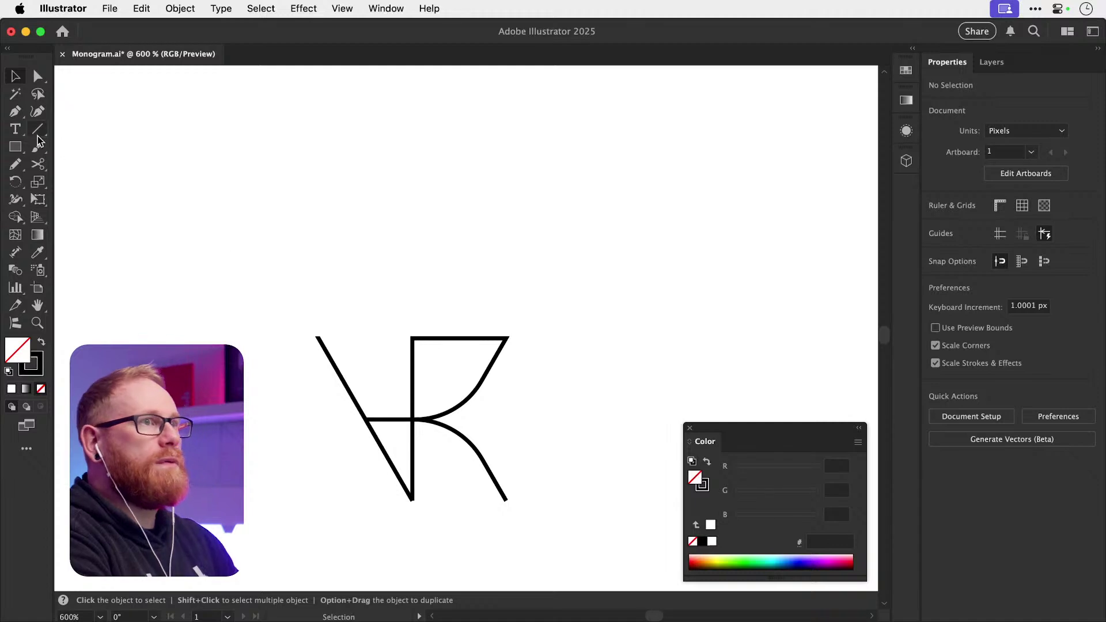
{"action": "scroll", "coordinate": [212, 261], "scroll_direction": "up", "scroll_amount": 4}
{"action": "scroll", "coordinate": [212, 260], "scroll_direction": "left", "scroll_amount": 3}
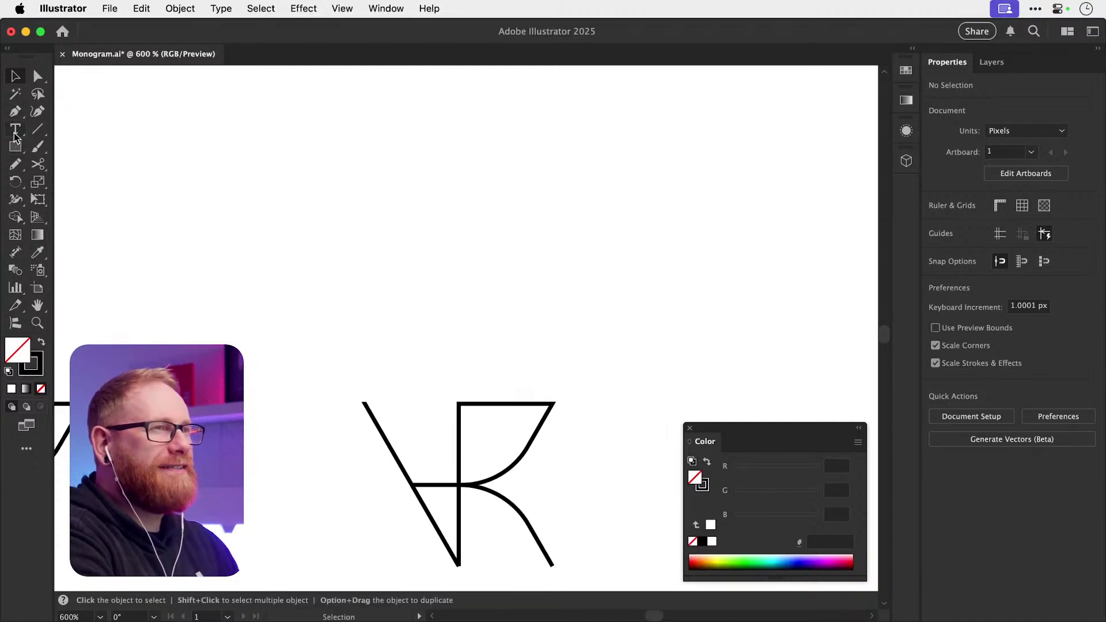
{"action": "left_click", "coordinate": [15, 111]}
{"action": "key", "text": "n"}
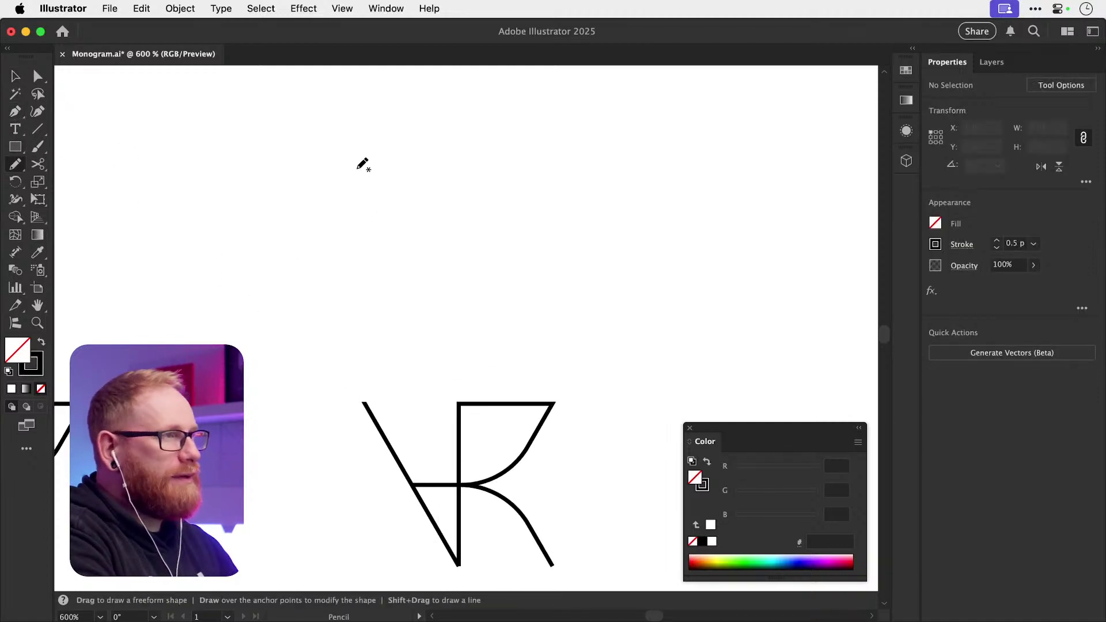
{"action": "left_click_drag", "start_coordinate": [355, 155], "coordinate": [352, 319]}
{"action": "mouse_move", "coordinate": [437, 172]}
{"action": "left_mouse_down"}
{"action": "mouse_move", "coordinate": [358, 243]}
{"action": "mouse_move", "coordinate": [442, 316]}
{"action": "left_mouse_up"}
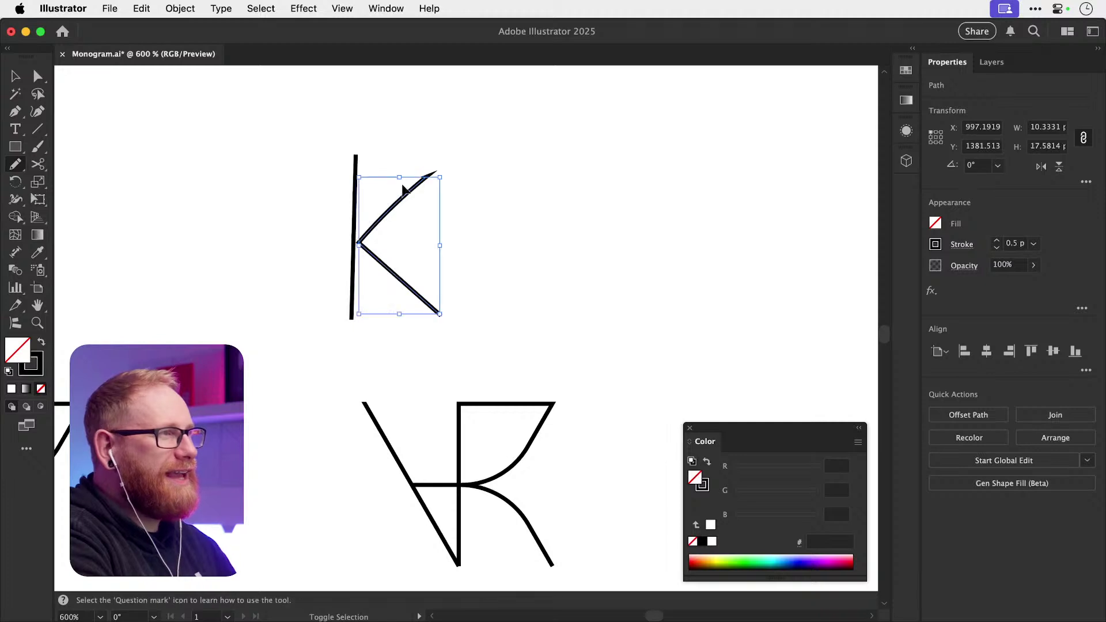
- Try closing the top of the freehand K into an R bowl with Pencil strokes, and undo each stroke
{"action": "key", "text": "super+shift+a"}
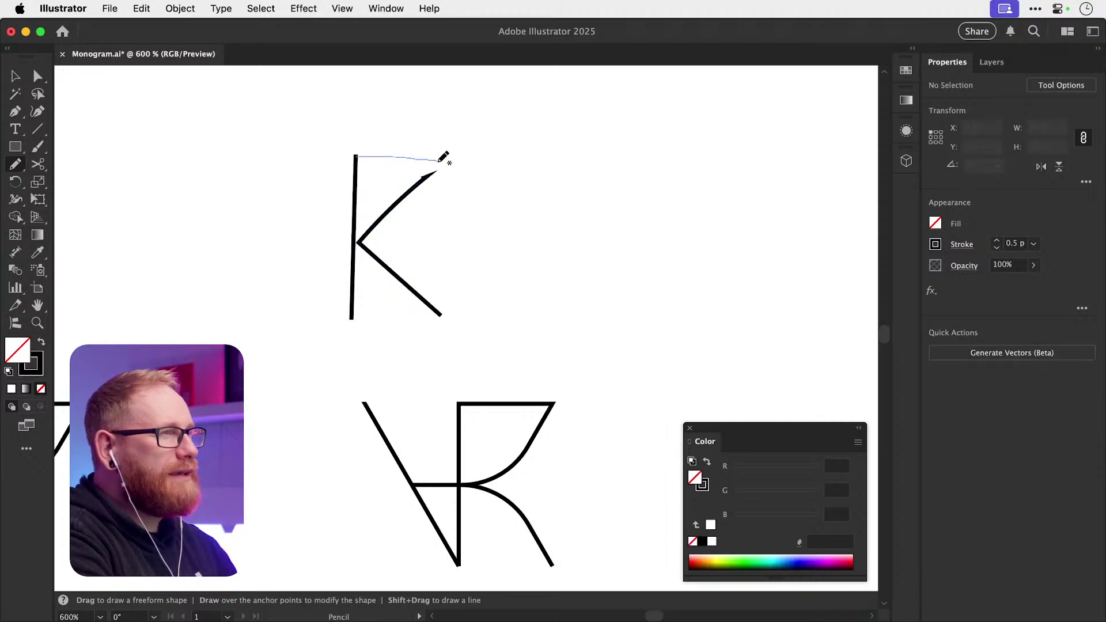
{"action": "left_click_drag", "start_coordinate": [426, 177], "coordinate": [426, 178]}
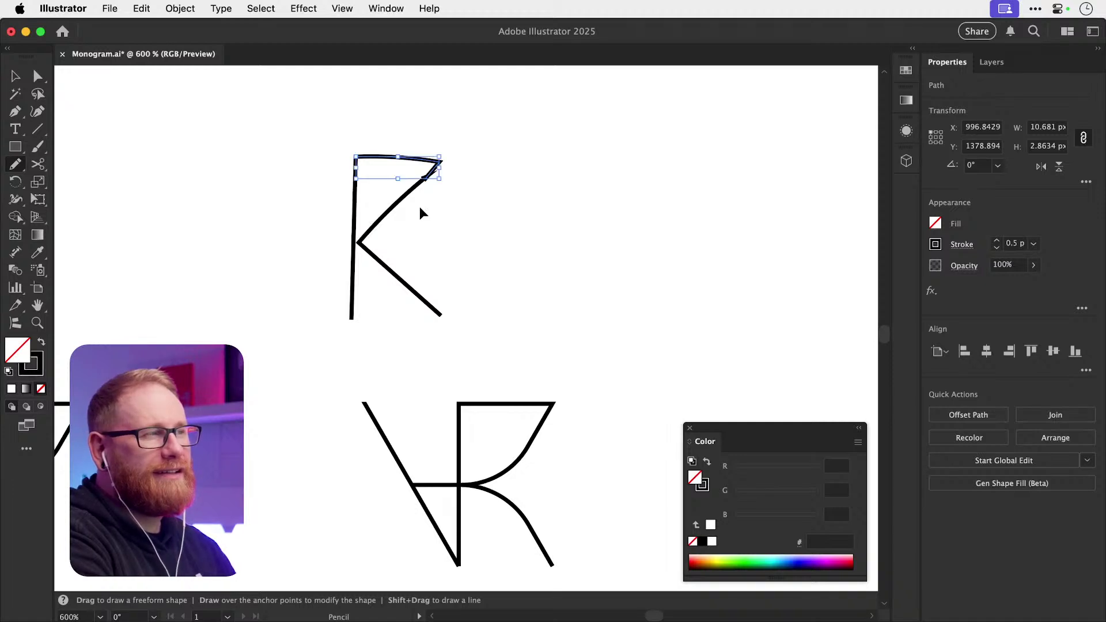
{"action": "key", "text": "super+z"}
{"action": "scroll", "coordinate": [450, 242], "scroll_direction": "left", "scroll_amount": 3}
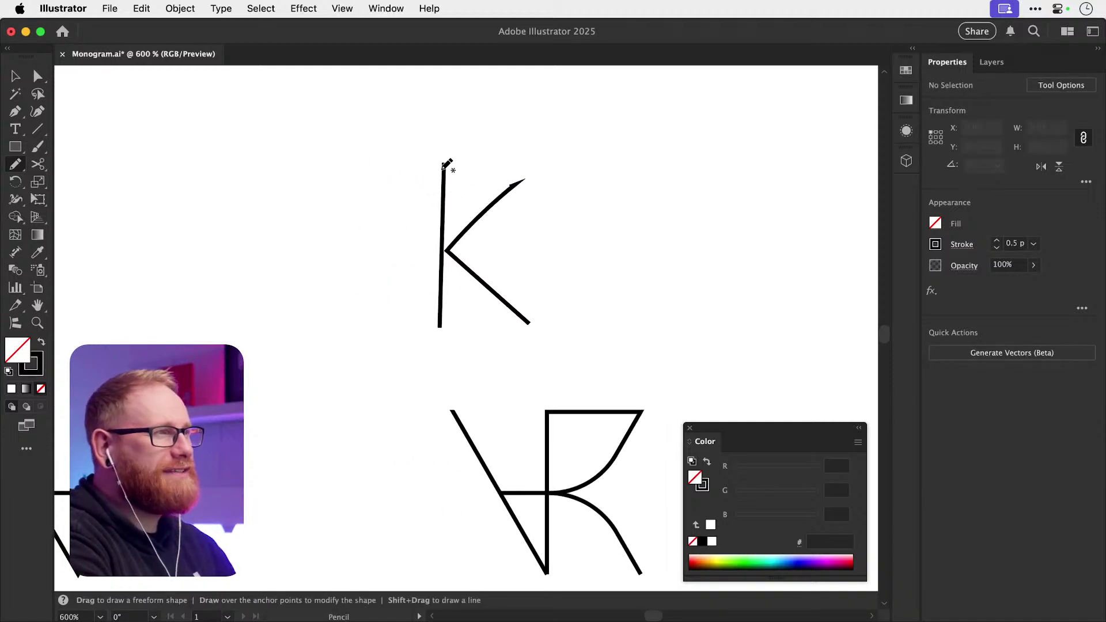
{"action": "left_click_drag", "start_coordinate": [444, 166], "coordinate": [529, 175]}
{"action": "key", "text": "super+z"}
{"action": "scroll", "coordinate": [435, 294], "scroll_direction": "left", "scroll_amount": 3}
{"action": "scroll", "coordinate": [434, 294], "scroll_direction": "up", "scroll_amount": 3}
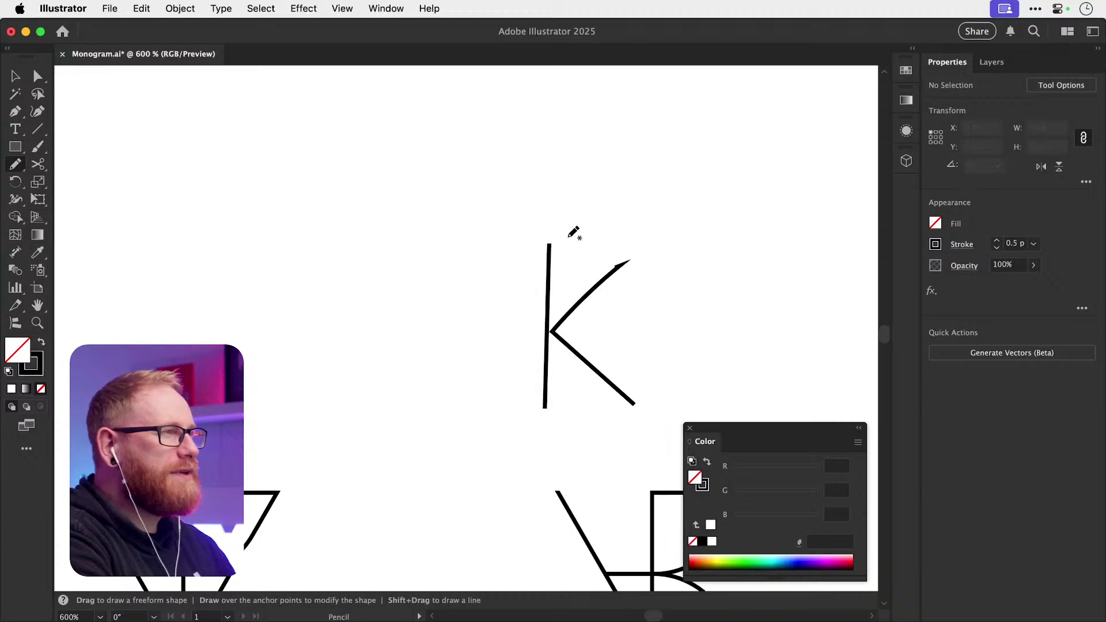
{"action": "left_click_drag", "start_coordinate": [545, 232], "coordinate": [630, 232]}
{"action": "key", "text": "super+z"}
{"action": "key", "text": "v"}
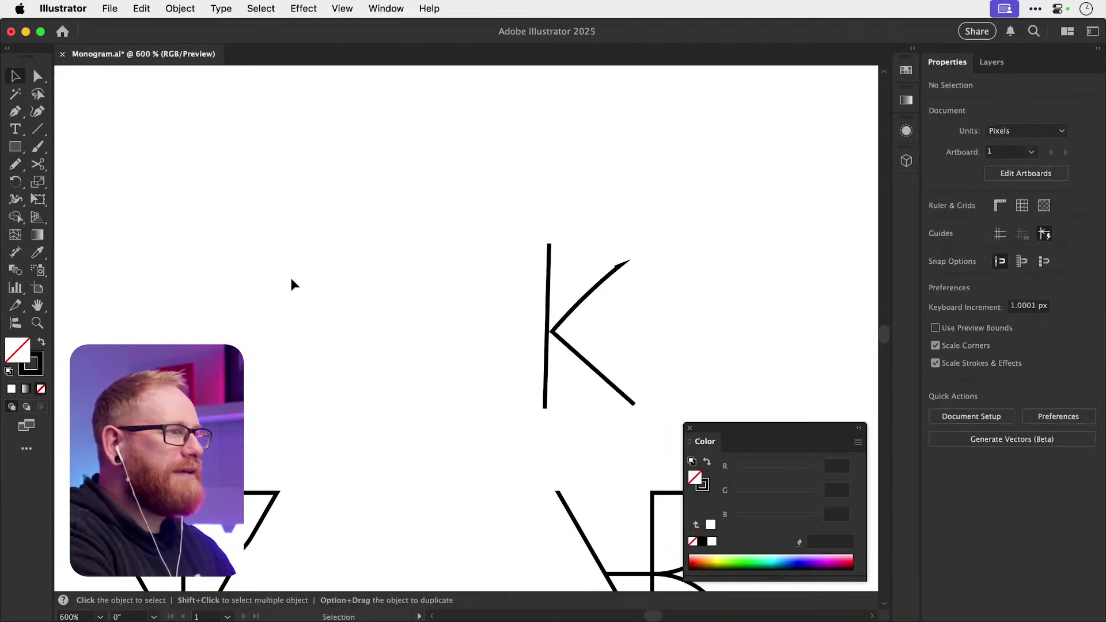
- Show the guides that form the triangular construction grid
{"action": "key", "text": "super+semicolon"}
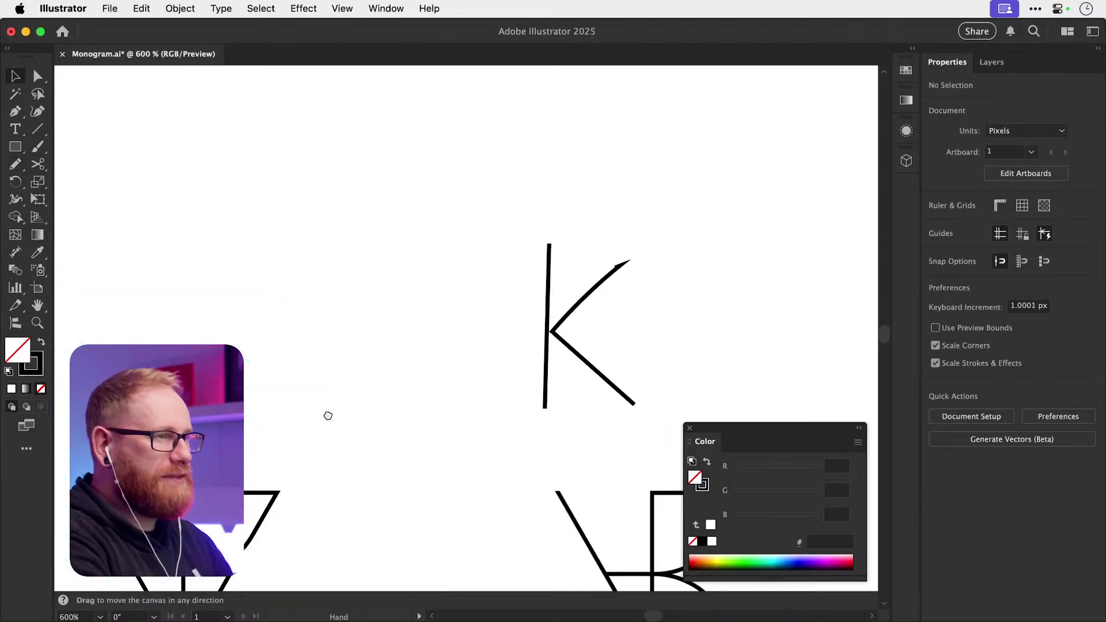
{"action": "left_click_drag", "start_coordinate": [304, 412], "coordinate": [595, 298]}
{"action": "scroll", "coordinate": [594, 299], "scroll_direction": "up", "scroll_amount": 10}
{"action": "scroll", "coordinate": [595, 299], "scroll_direction": "left", "scroll_amount": 5}
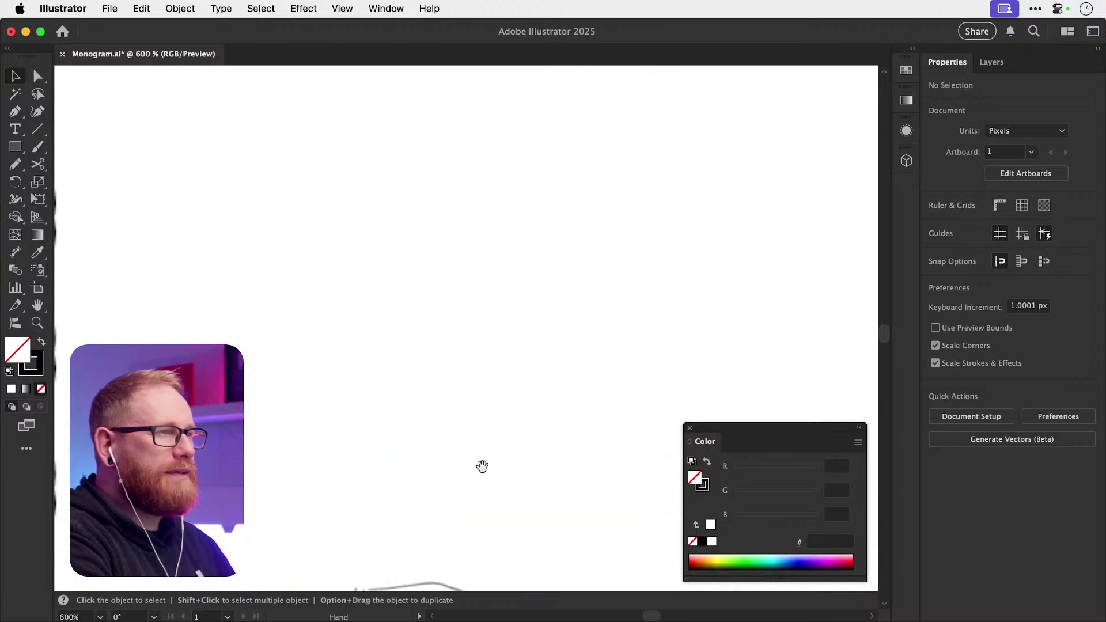
{"action": "key", "text": "z"}
{"action": "left_click_drag", "start_coordinate": [319, 319], "coordinate": [372, 324]}
{"action": "key", "text": "v"}
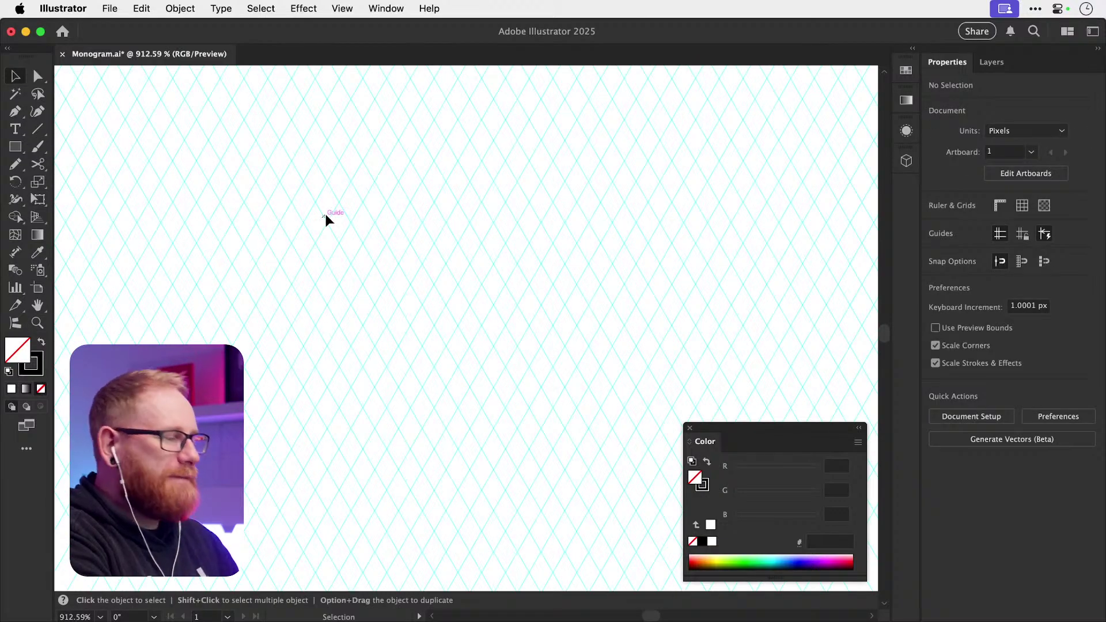
{"action": "scroll", "coordinate": [325, 213], "scroll_direction": "down", "scroll_amount": 5}
{"action": "key", "text": "space"}
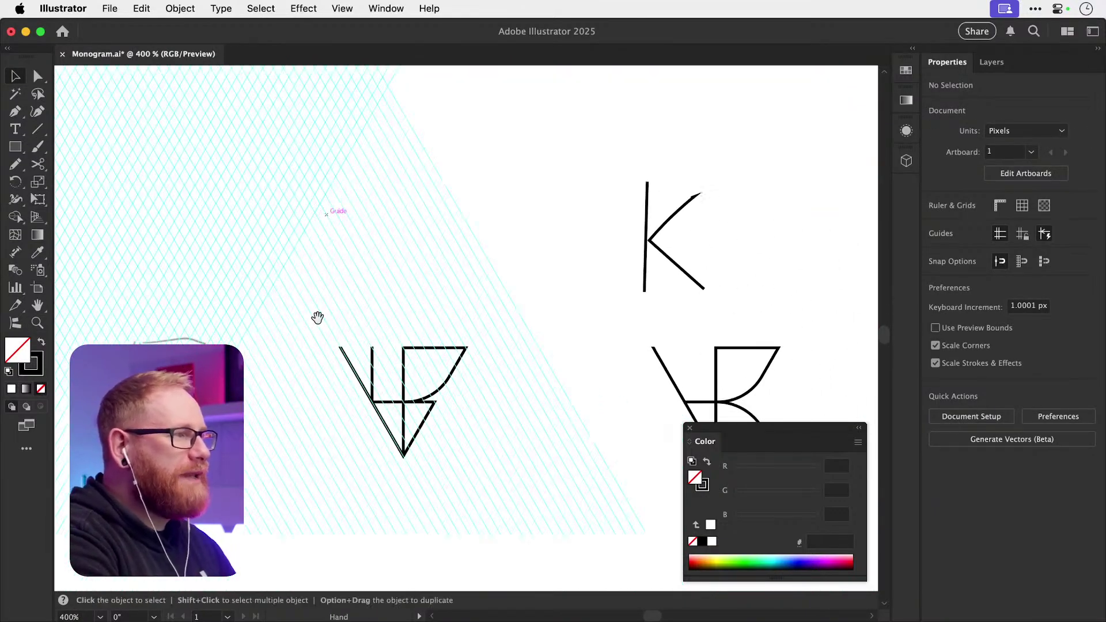
{"action": "scroll", "coordinate": [317, 317], "scroll_direction": "right", "scroll_amount": 5}
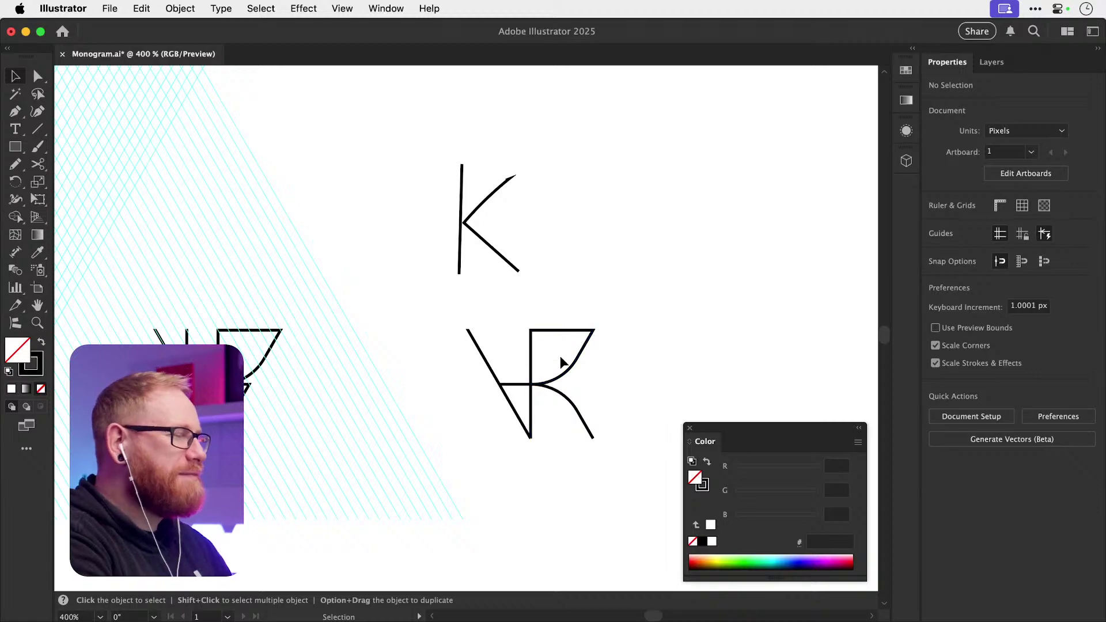
{"action": "scroll", "coordinate": [499, 365], "scroll_direction": "left", "scroll_amount": 5}
{"action": "scroll", "coordinate": [499, 366], "scroll_direction": "up", "scroll_amount": 2}
{"action": "scroll", "coordinate": [400, 286], "scroll_direction": "up", "scroll_amount": 5}
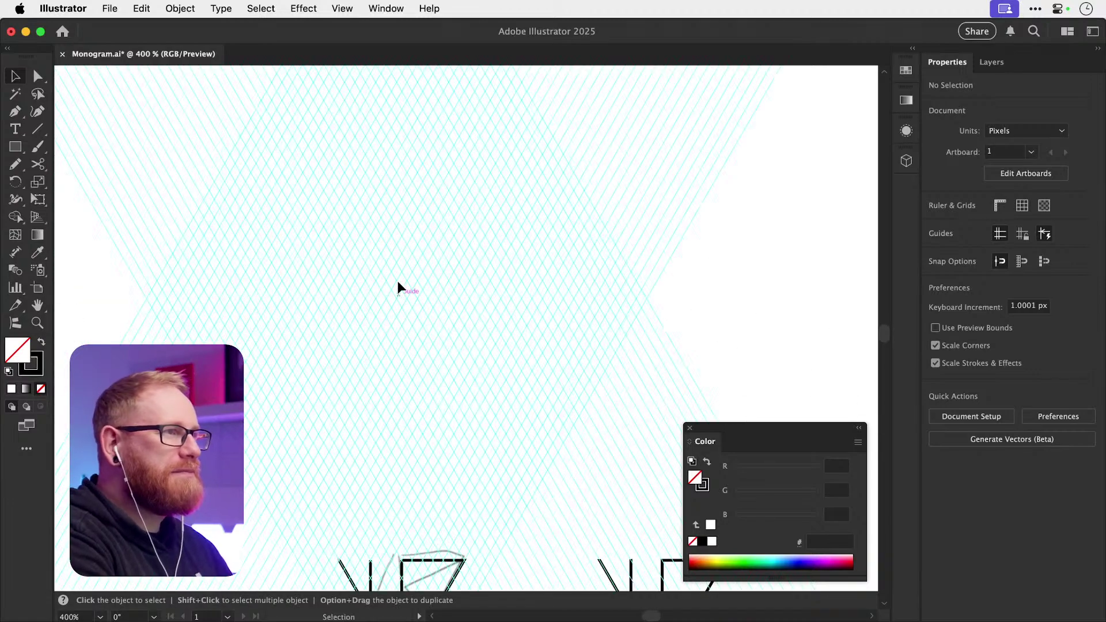
- Draw a vertical stem for a new K on the triangular grid with the Pen tool, snapping both ends to guide intersections
{"action": "key", "text": "z"}
{"action": "key", "text": "v"}
{"action": "key", "text": "n"}
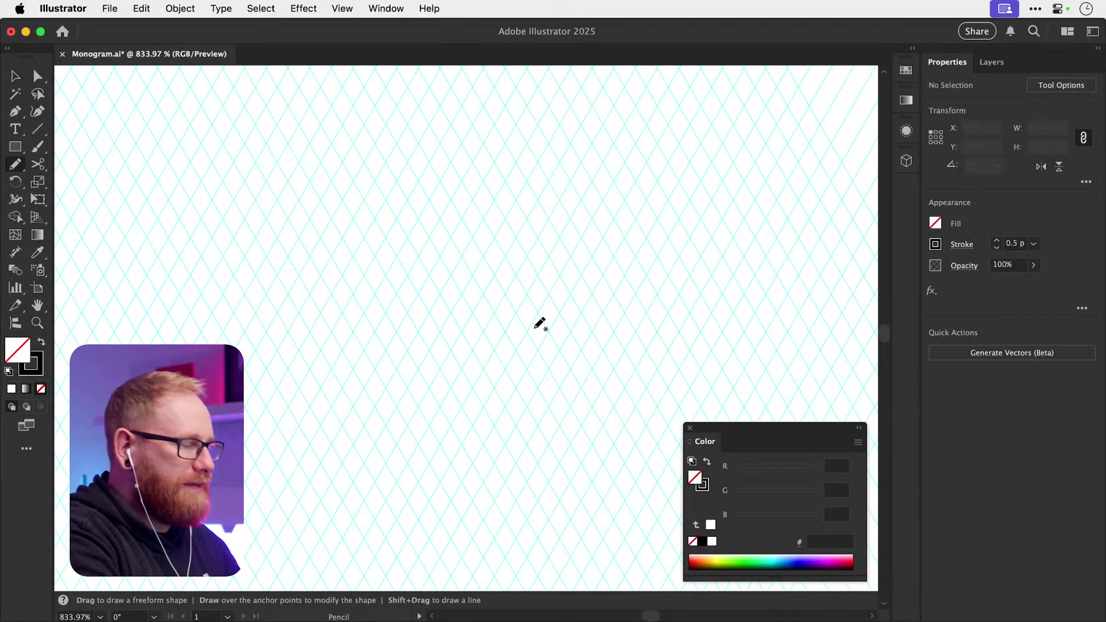
{"action": "key", "text": "p"}
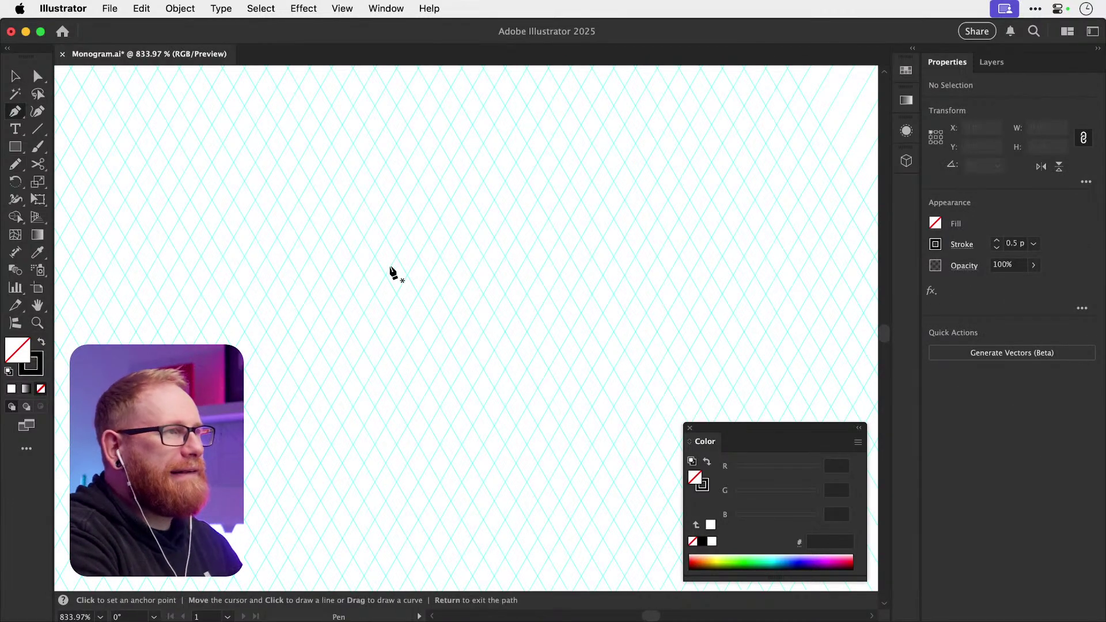
{"action": "left_click", "coordinate": [342, 200]}
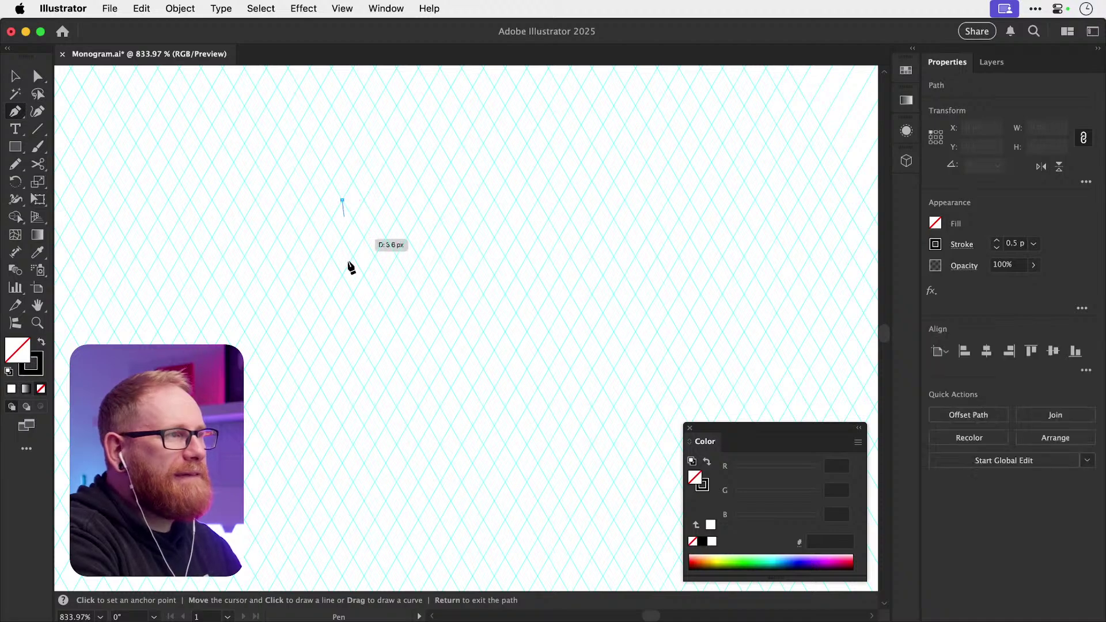
{"action": "left_click", "coordinate": [343, 461]}
{"action": "key", "text": "v"}
{"action": "left_click", "coordinate": [346, 438]}
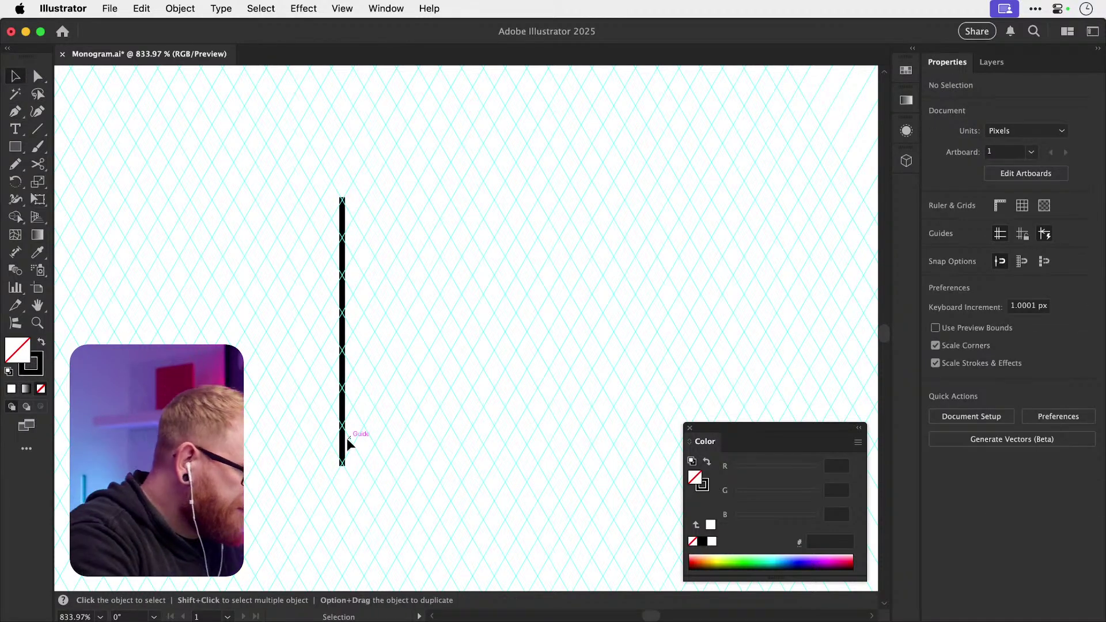
{"action": "key", "text": "a"}
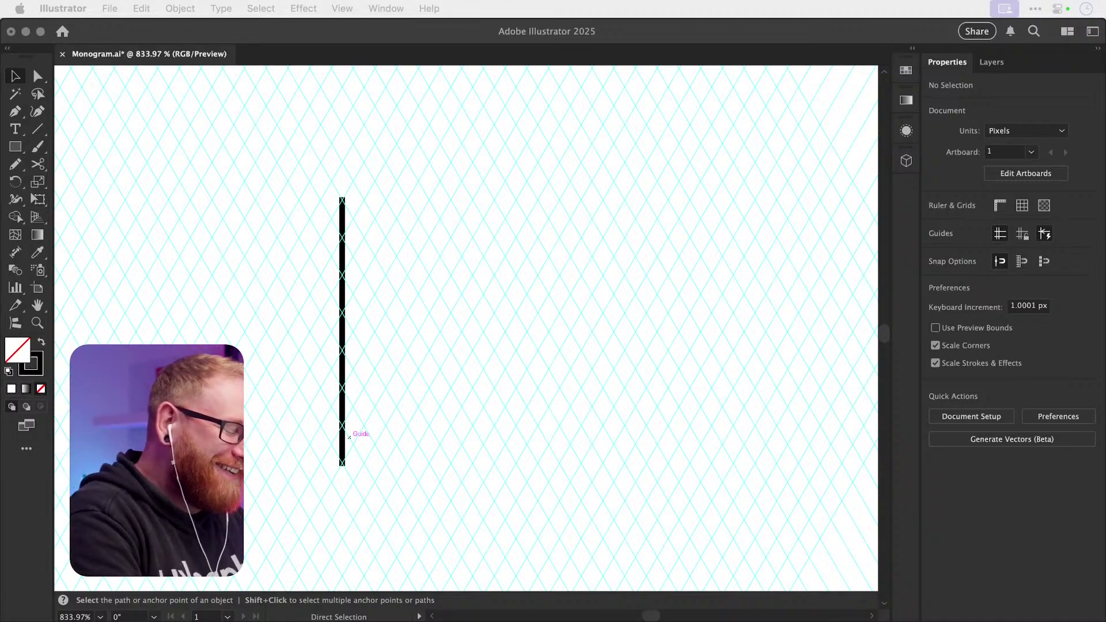
{"action": "key", "text": "F6"}
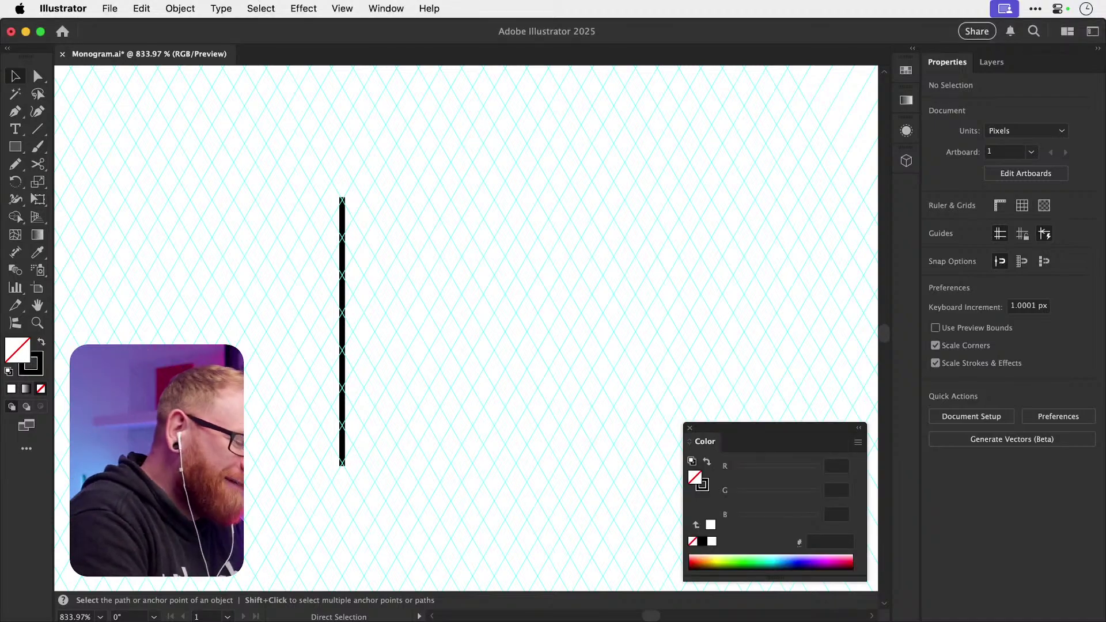
{"action": "key", "text": "super+Tab"}
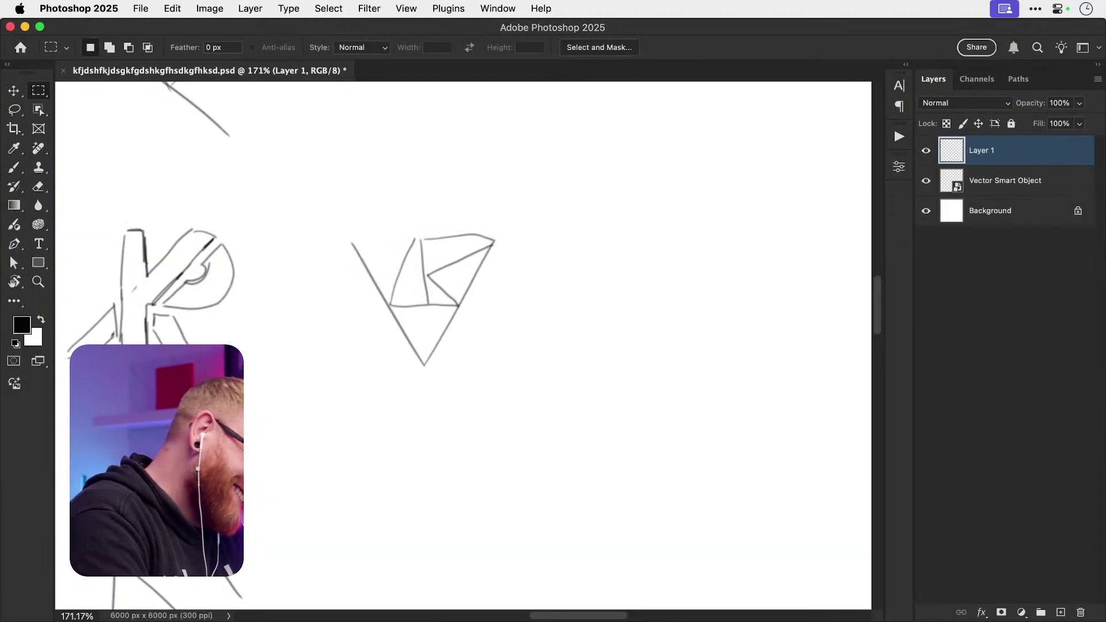
{"action": "key", "text": "super+Tab"}
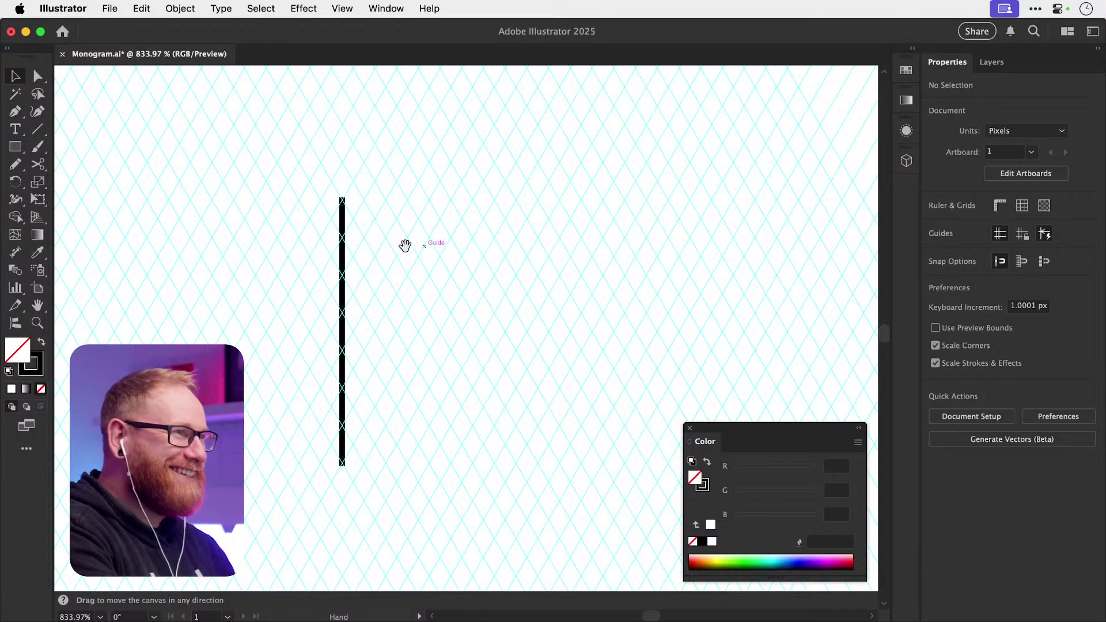
- Extend the top anchor of the vertical stem straight up to the next guide intersection
{"action": "left_click_drag", "start_coordinate": [407, 244], "coordinate": [461, 240]}
{"action": "key", "text": "p"}
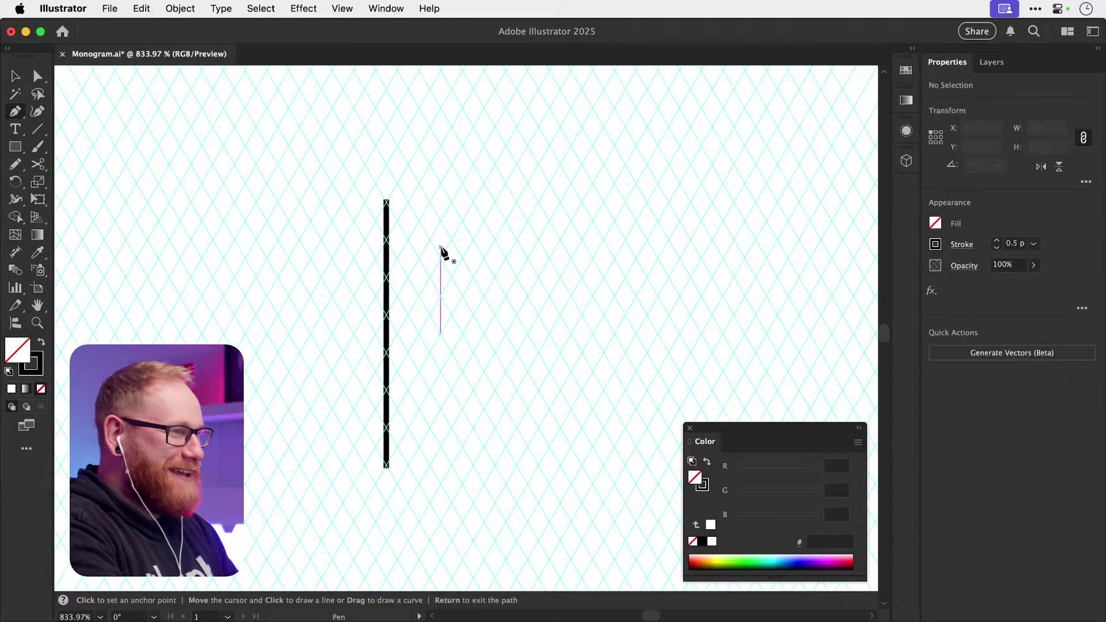
{"action": "key", "text": "a"}
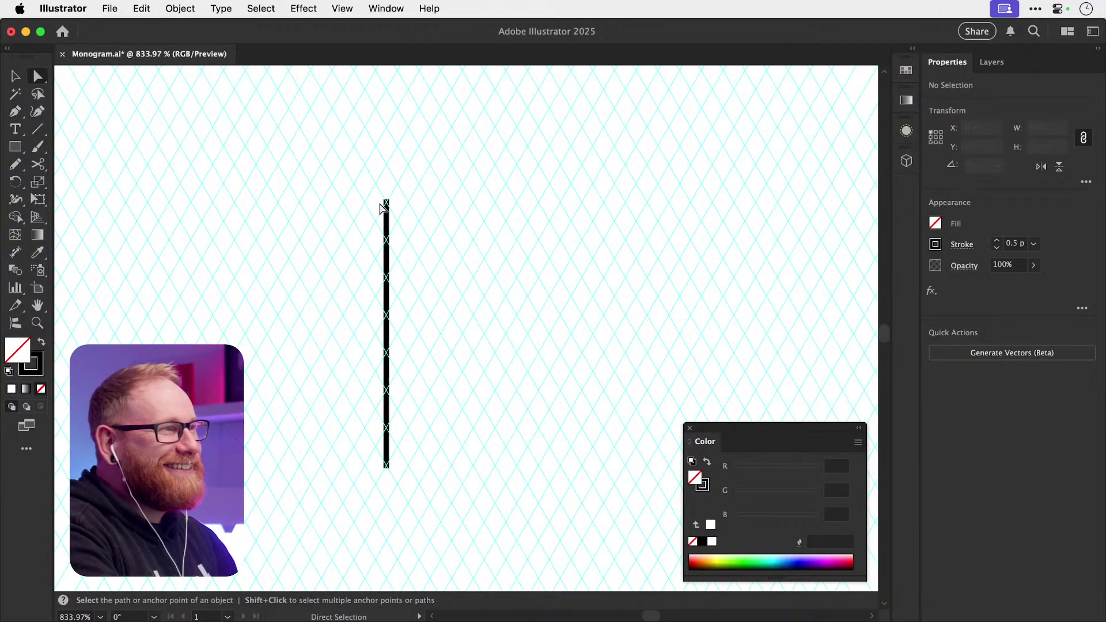
{"action": "left_click_drag", "start_coordinate": [386, 200], "coordinate": [389, 168]}
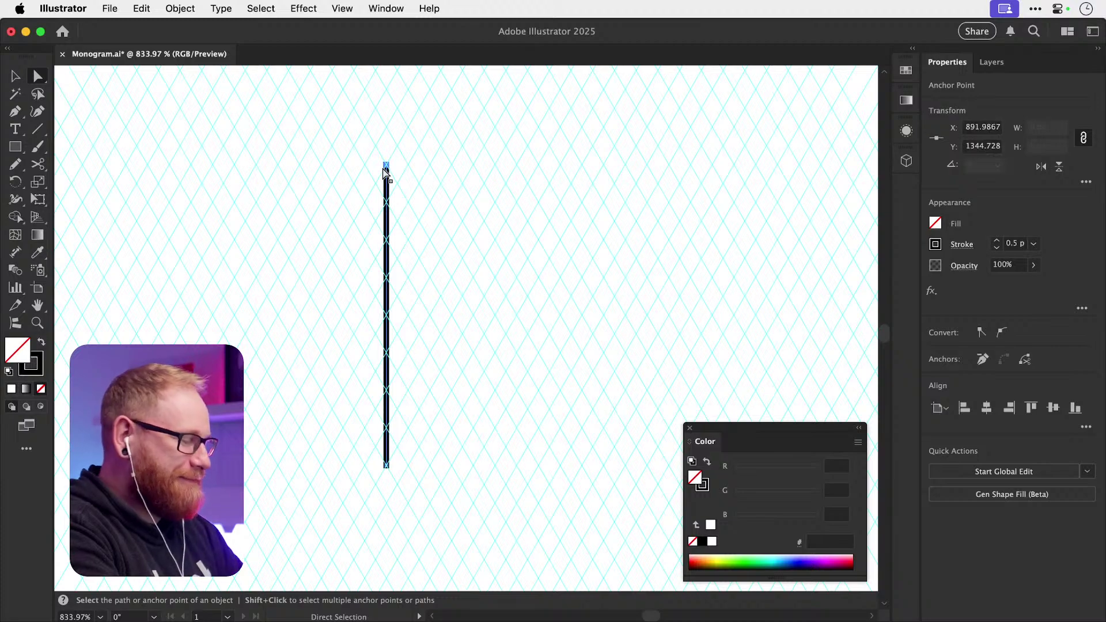
- Draw the K's upper and lower diagonal arms with the Pen tool, from the stem's midpoint to guide intersections level with its ends
{"action": "key", "text": "p"}
{"action": "left_click", "coordinate": [386, 315]}
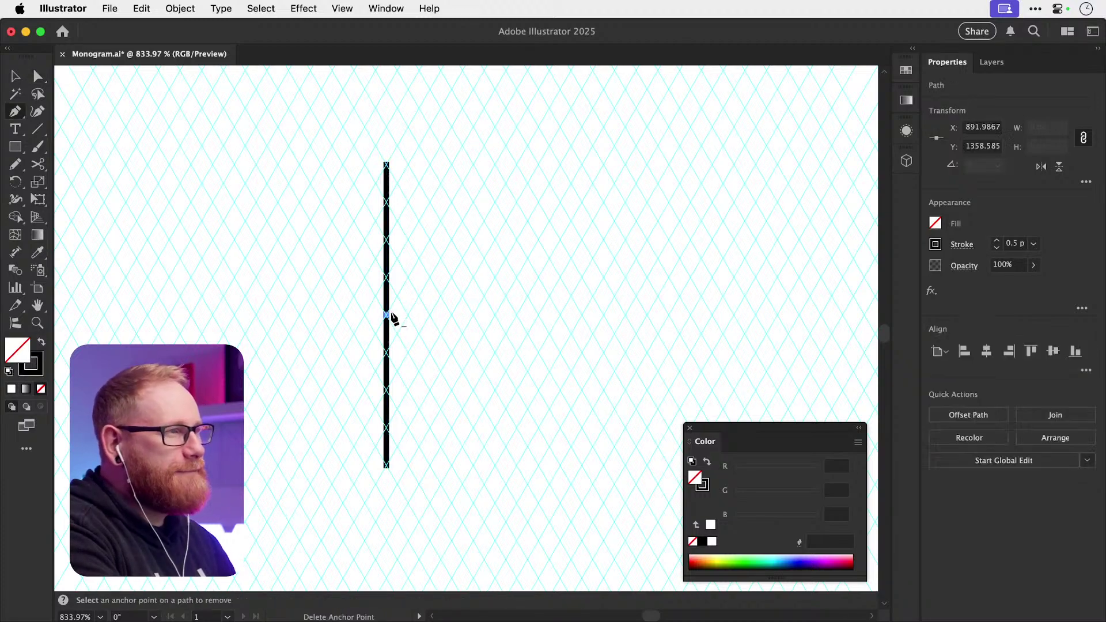
{"action": "left_click", "coordinate": [539, 165]}
{"action": "key", "text": "Return"}
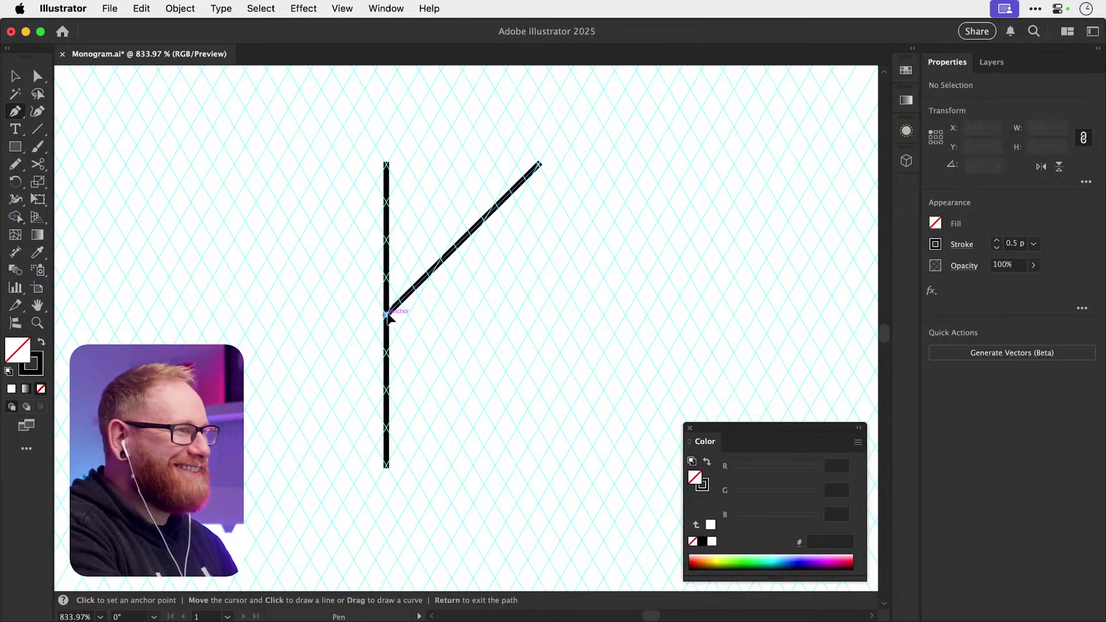
{"action": "left_click", "coordinate": [387, 315]}
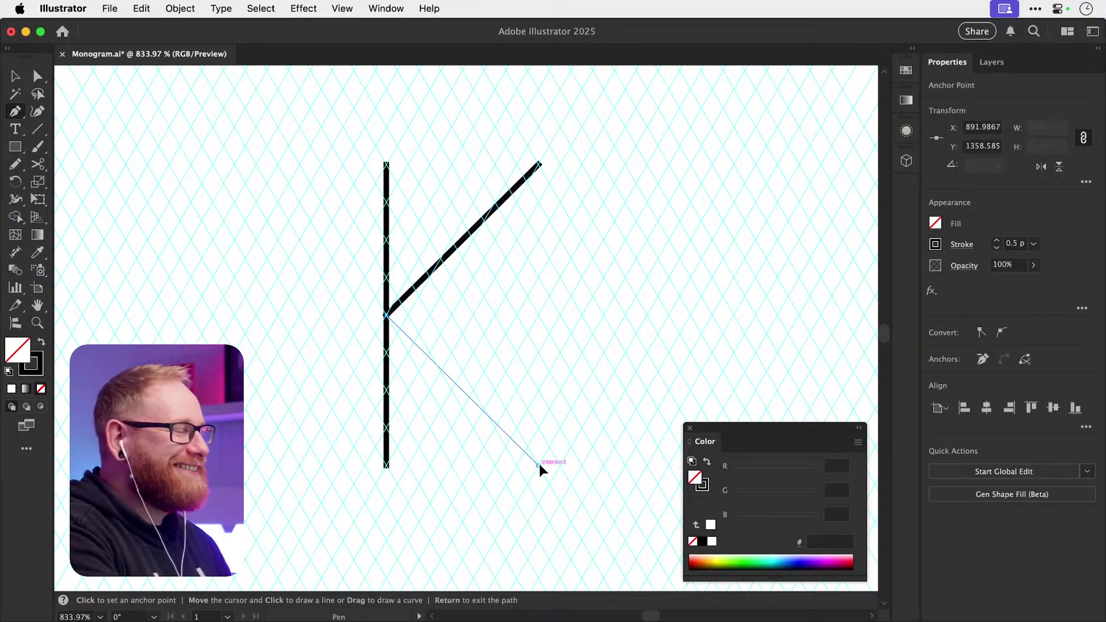
{"action": "left_click", "coordinate": [539, 464]}
{"action": "key", "text": "Return"}
{"action": "key", "text": "v"}
- Hide the guides and set the stroke weight of the whole K to 2 pt
{"action": "key", "text": "super+semicolon"}
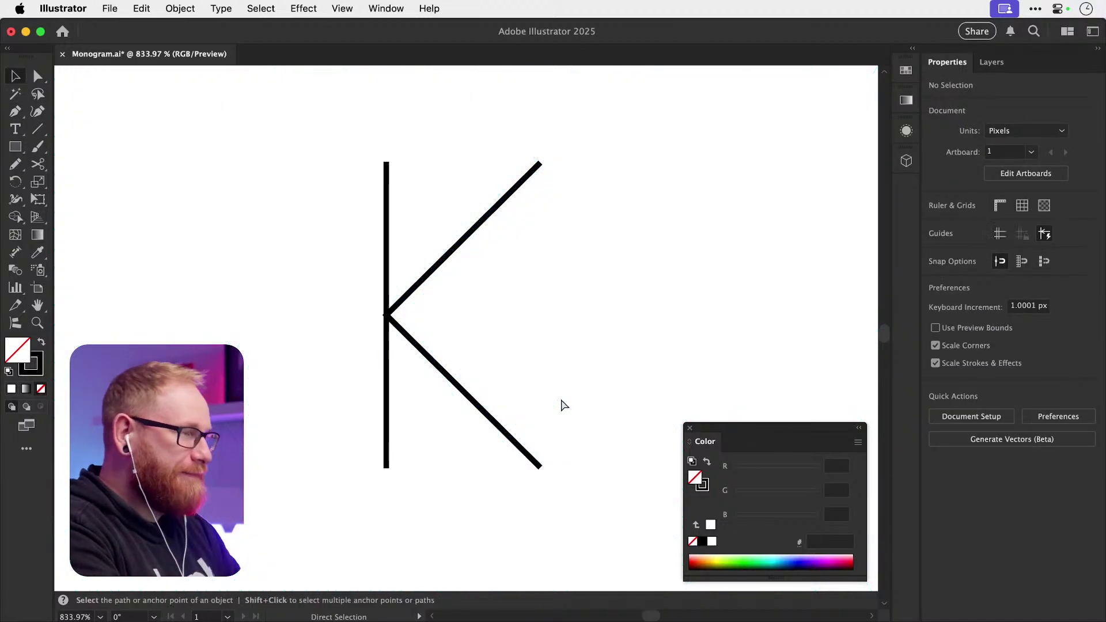
{"action": "left_click_drag", "start_coordinate": [286, 295], "coordinate": [571, 375]}
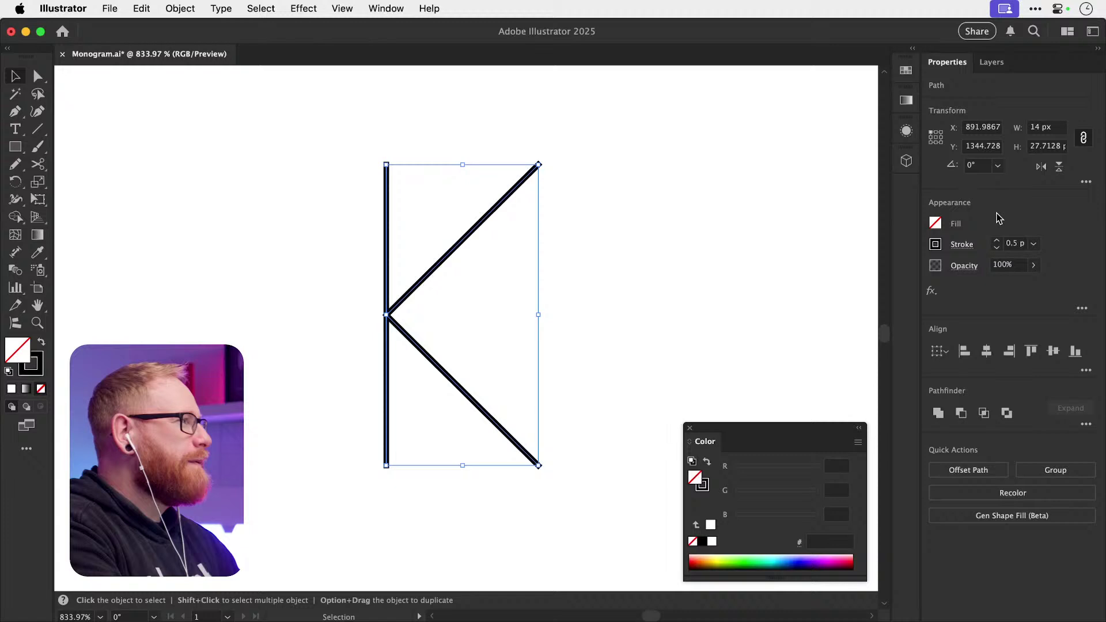
{"action": "left_click", "coordinate": [999, 244]}
{"action": "left_click", "coordinate": [998, 244]}
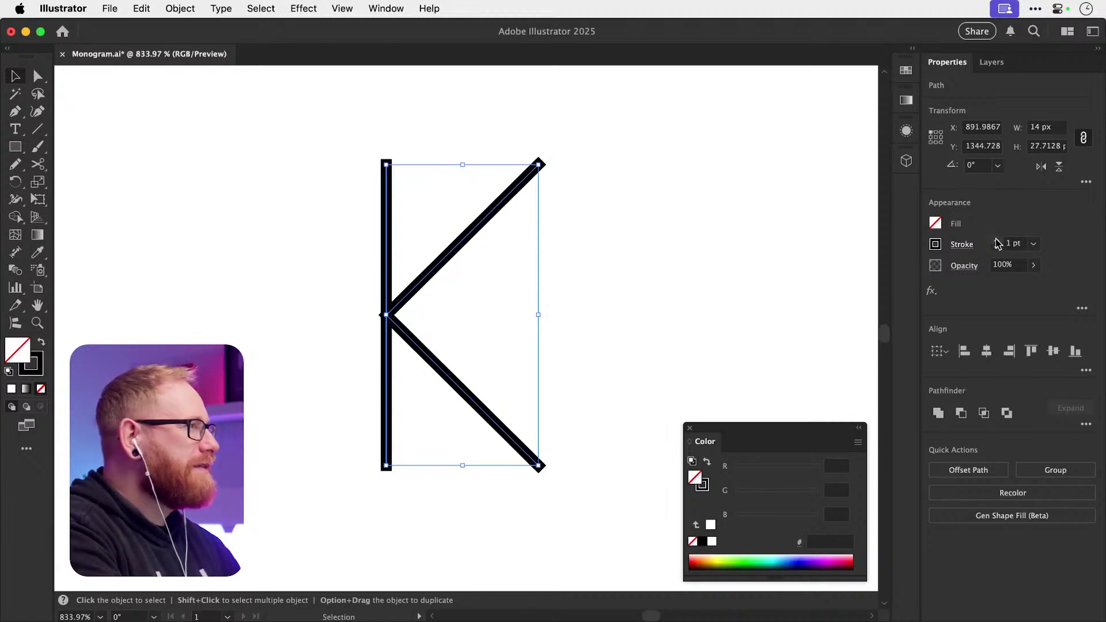
{"action": "left_click", "coordinate": [997, 241]}
{"action": "left_click", "coordinate": [997, 241]}
{"action": "left_click", "coordinate": [998, 243]}
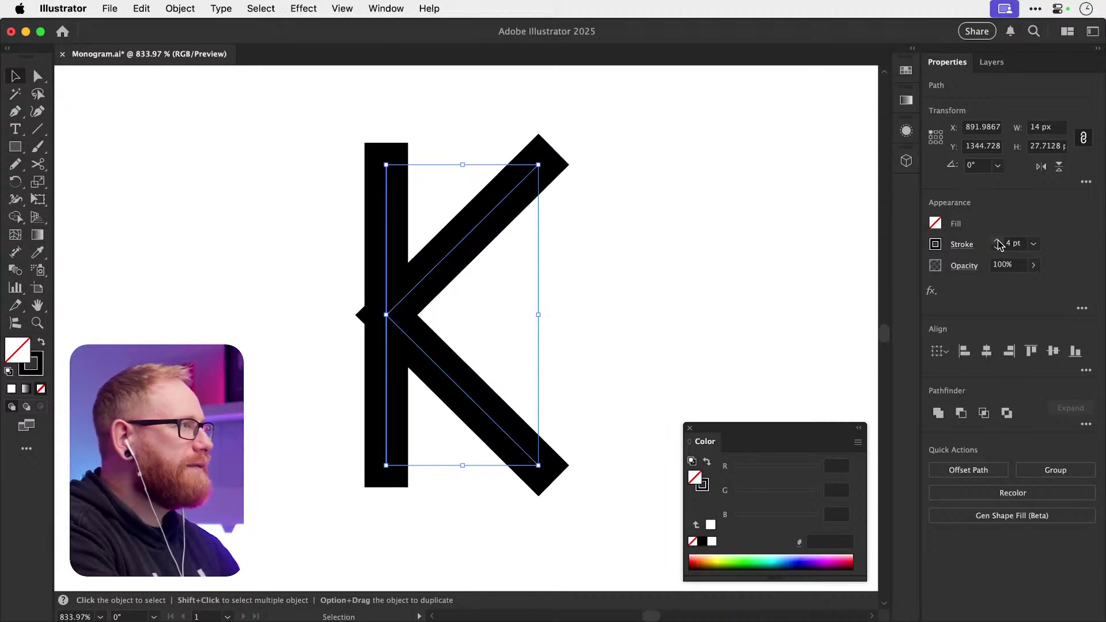
{"action": "left_click", "coordinate": [998, 242]}
{"action": "left_click", "coordinate": [999, 247]}
{"action": "left_click", "coordinate": [998, 248]}
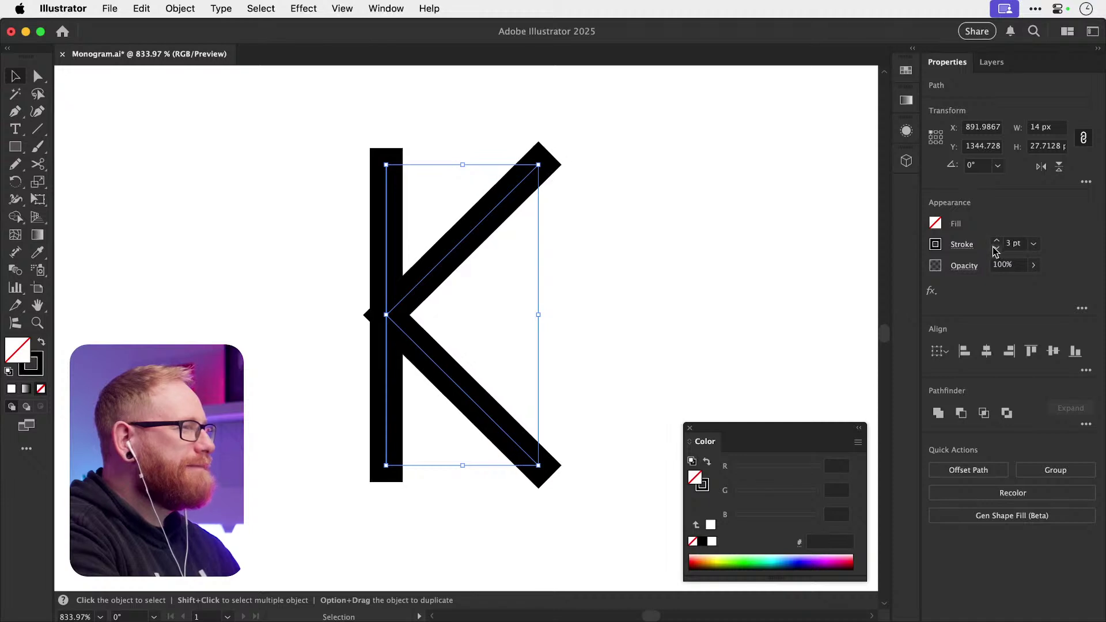
{"action": "left_click", "coordinate": [565, 214]}
{"action": "scroll", "coordinate": [562, 248], "scroll_direction": "up", "scroll_amount": 3}
{"action": "key", "text": "super+z"}
- Extend the outer end anchors of the K's upper and lower arms slightly outward along their diagonals
{"action": "left_click", "coordinate": [603, 269]}
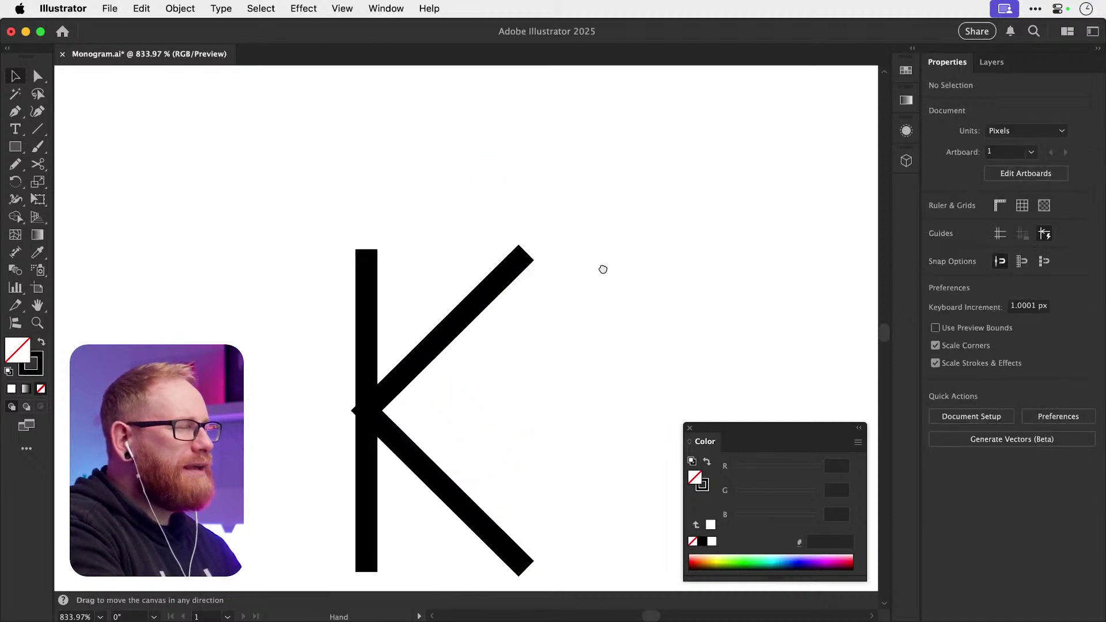
{"action": "mouse_move", "coordinate": [602, 267]}
{"action": "left_mouse_down"}
{"action": "mouse_move", "coordinate": [620, 288]}
{"action": "mouse_move", "coordinate": [621, 278]}
{"action": "left_mouse_up"}
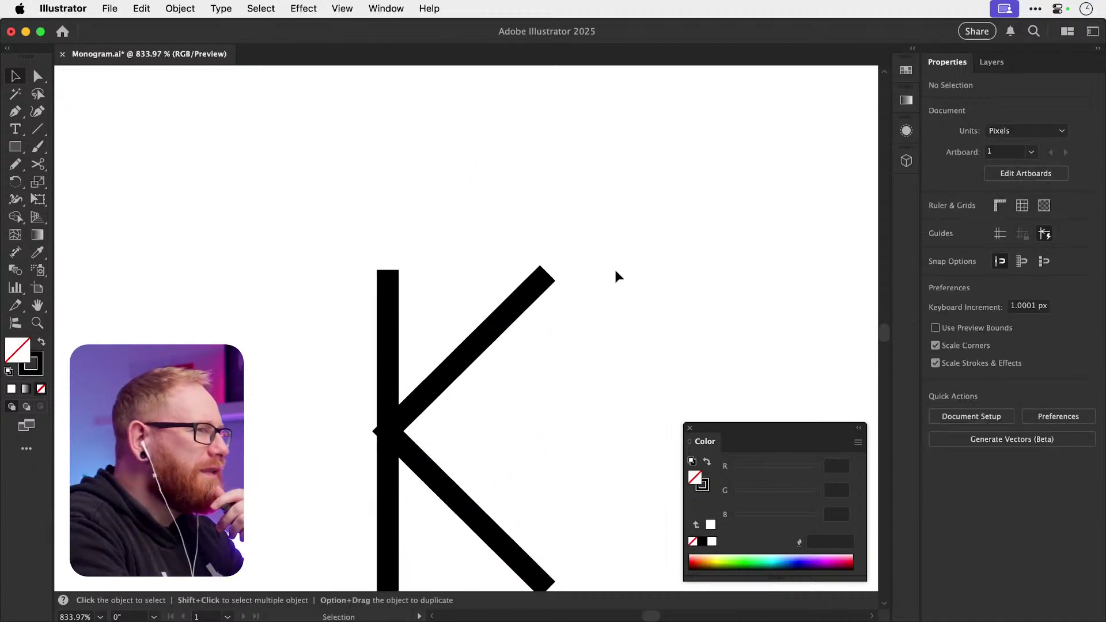
{"action": "left_click", "coordinate": [429, 398]}
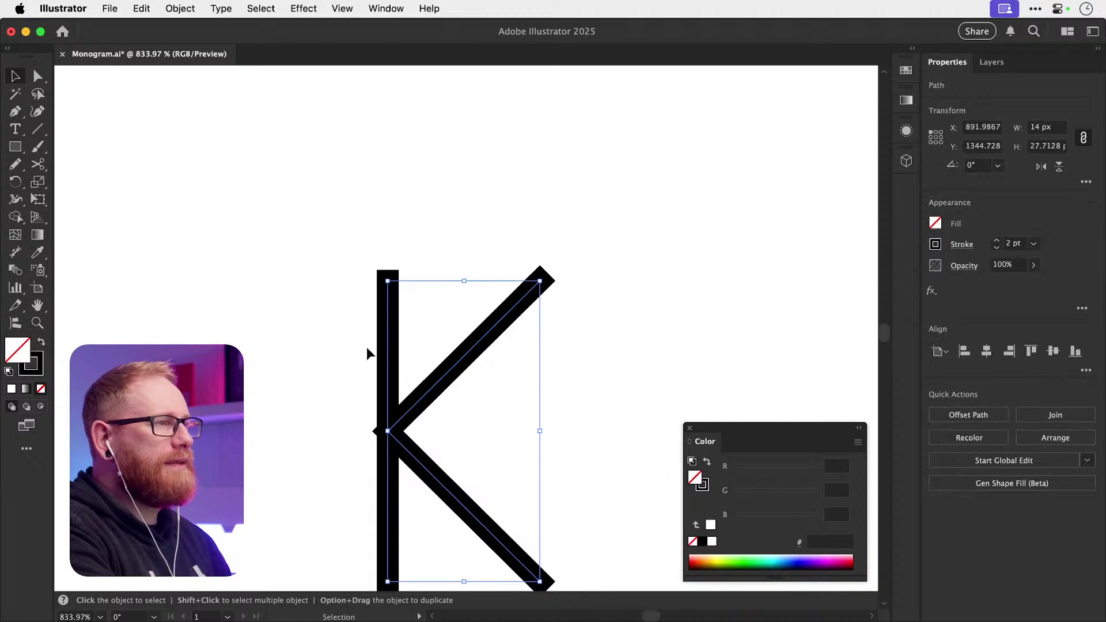
{"action": "left_click", "coordinate": [961, 245]}
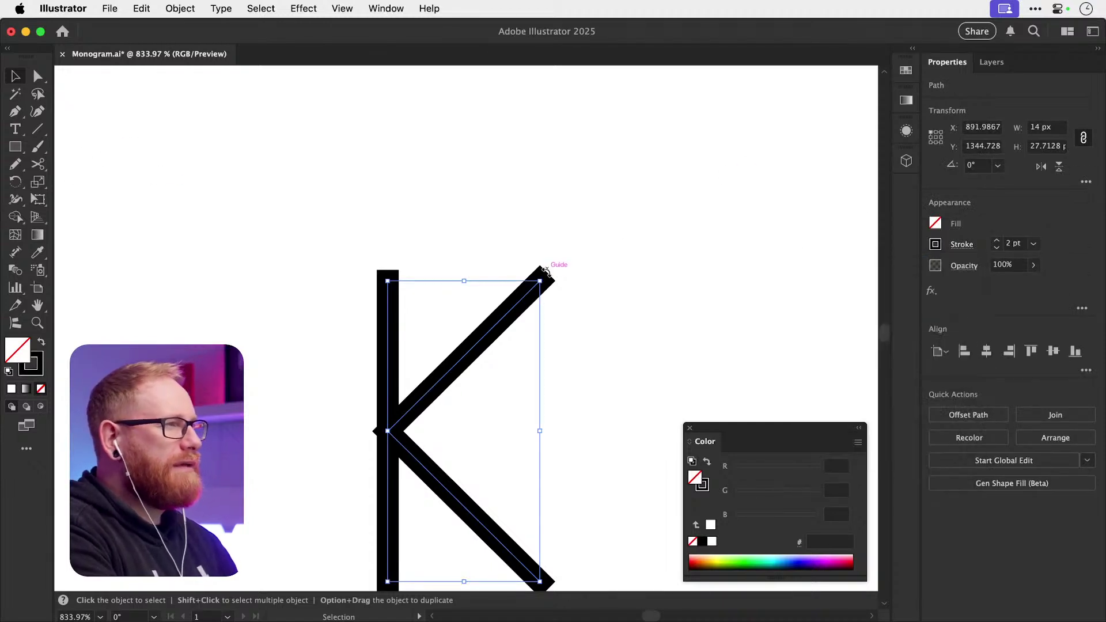
{"action": "key", "text": "a"}
{"action": "left_click_drag", "start_coordinate": [551, 275], "coordinate": [552, 276]}
{"action": "scroll", "coordinate": [576, 464], "scroll_direction": "down", "scroll_amount": 3}
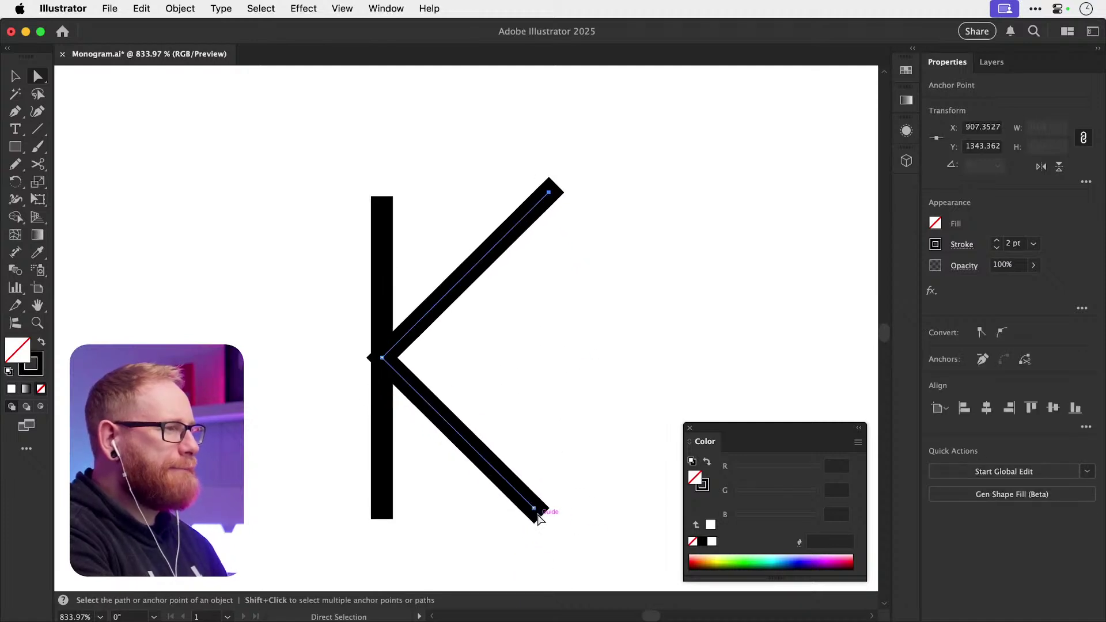
{"action": "left_click_drag", "start_coordinate": [537, 514], "coordinate": [563, 185]}
{"action": "key", "text": "super+z"}
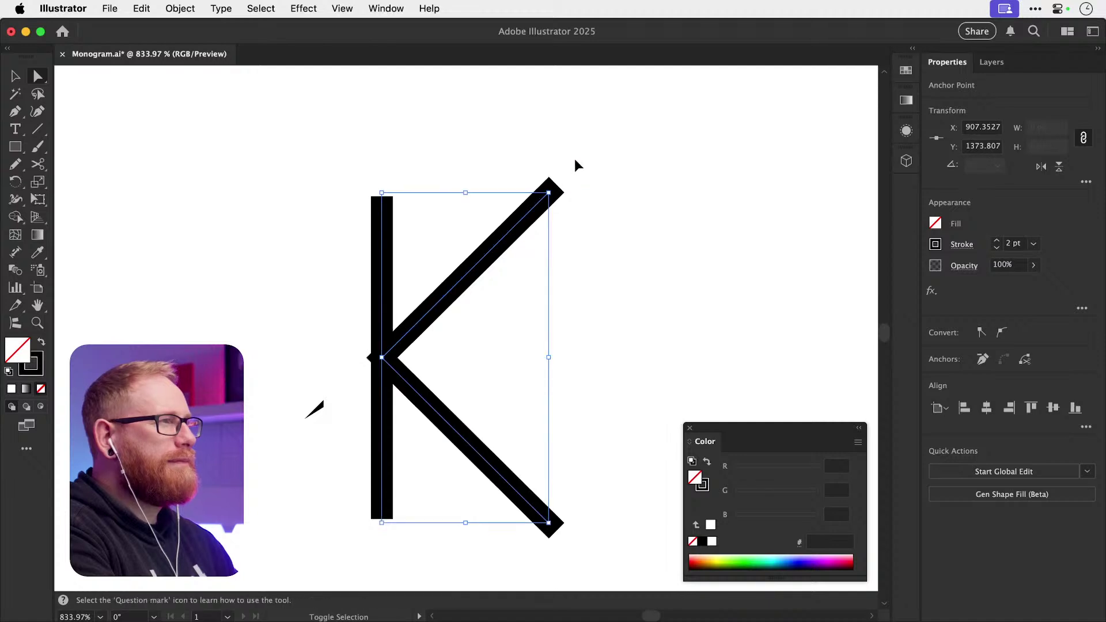
{"action": "key", "text": "v"}
{"action": "left_click", "coordinate": [571, 156]}
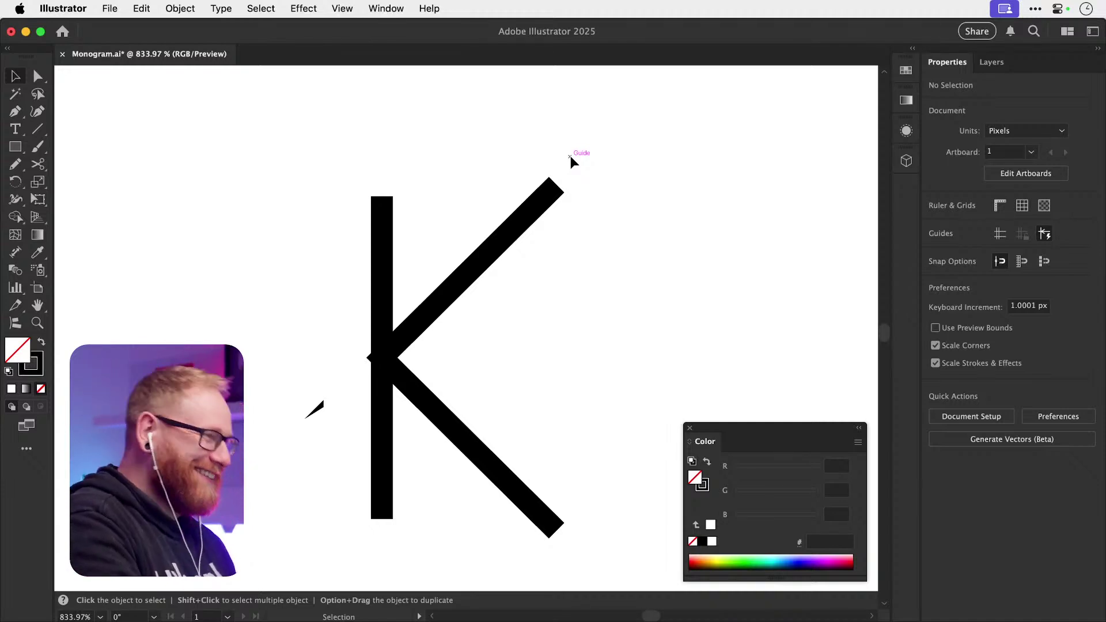
- Draw a horizontal Pen line above the K, from over the stem to the upper arm's end, to suggest an R
{"action": "key", "text": "p"}
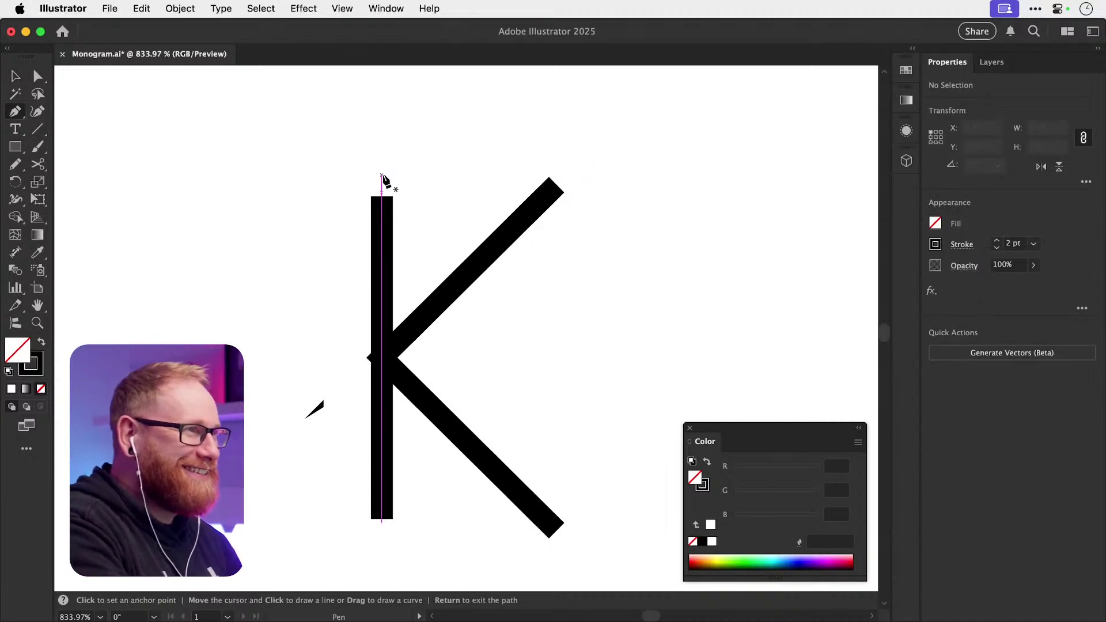
{"action": "left_click", "coordinate": [382, 175]}
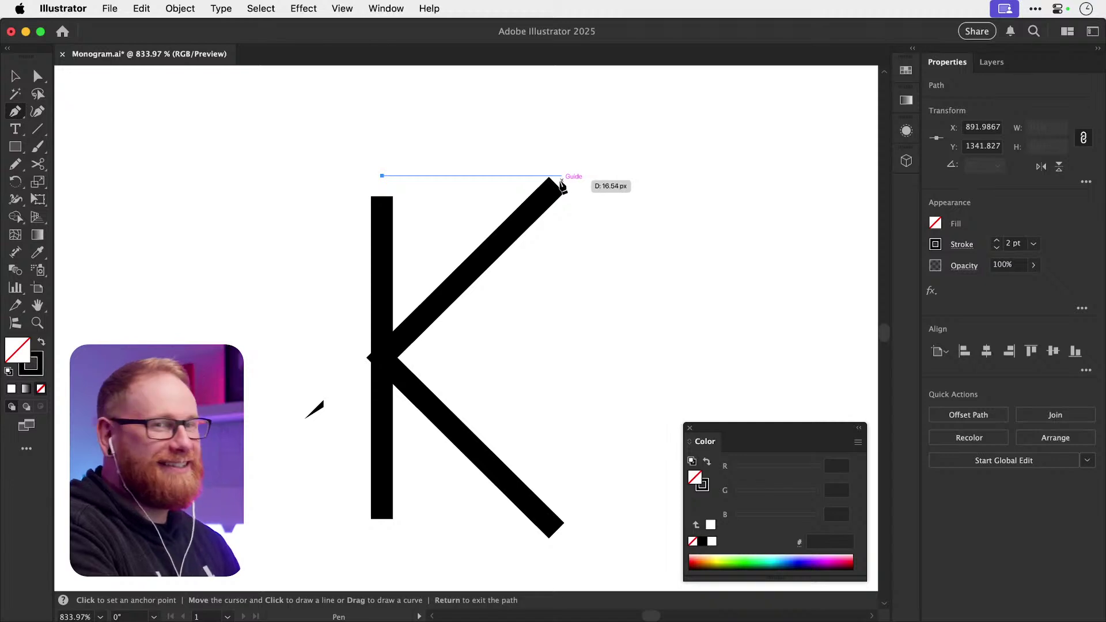
{"action": "left_click", "coordinate": [555, 175]}
{"action": "key", "text": "Return"}
{"action": "key", "text": "v"}
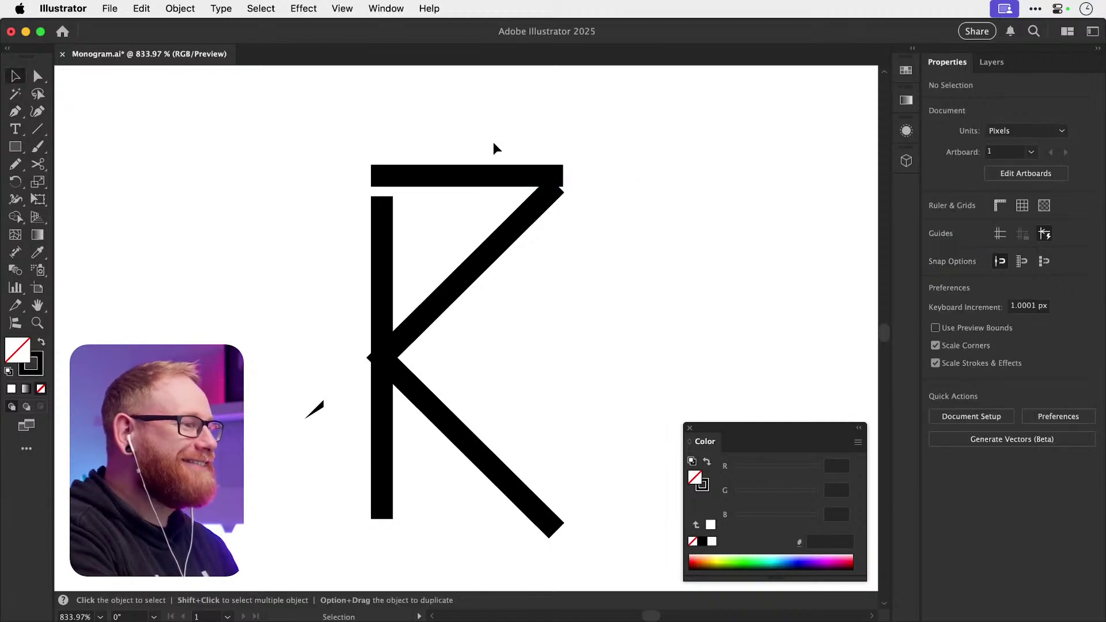
- Extend the upper arm's end anchor diagonally outward past the horizontal top bar
{"action": "key", "text": "a"}
{"action": "left_click_drag", "start_coordinate": [552, 189], "coordinate": [579, 171]}
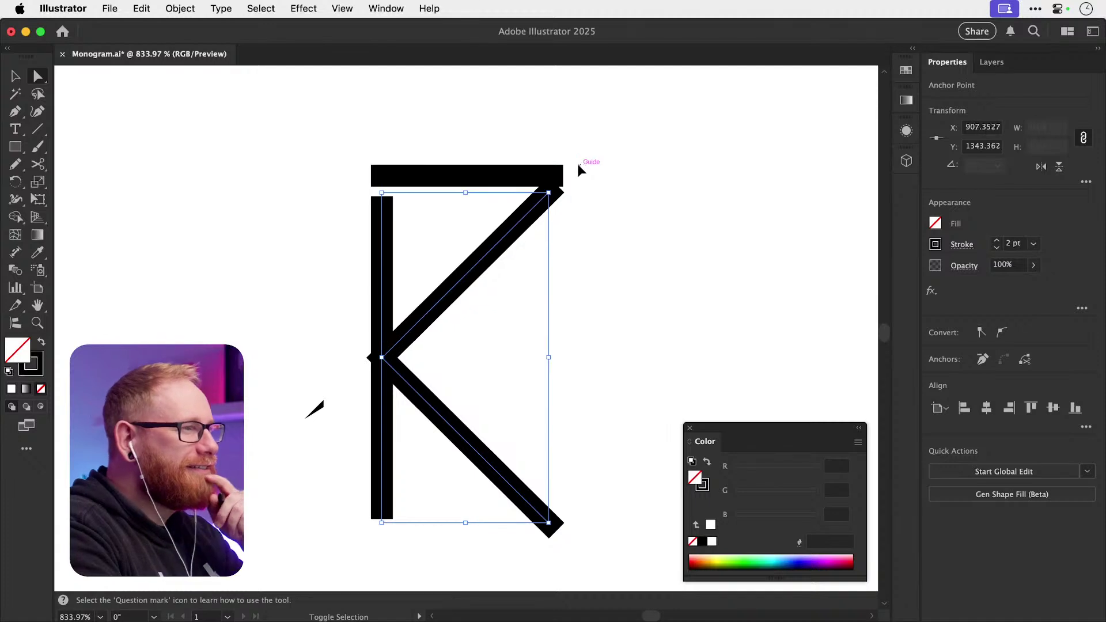
{"action": "key", "text": "super+shift+a"}
{"action": "key", "text": "v"}
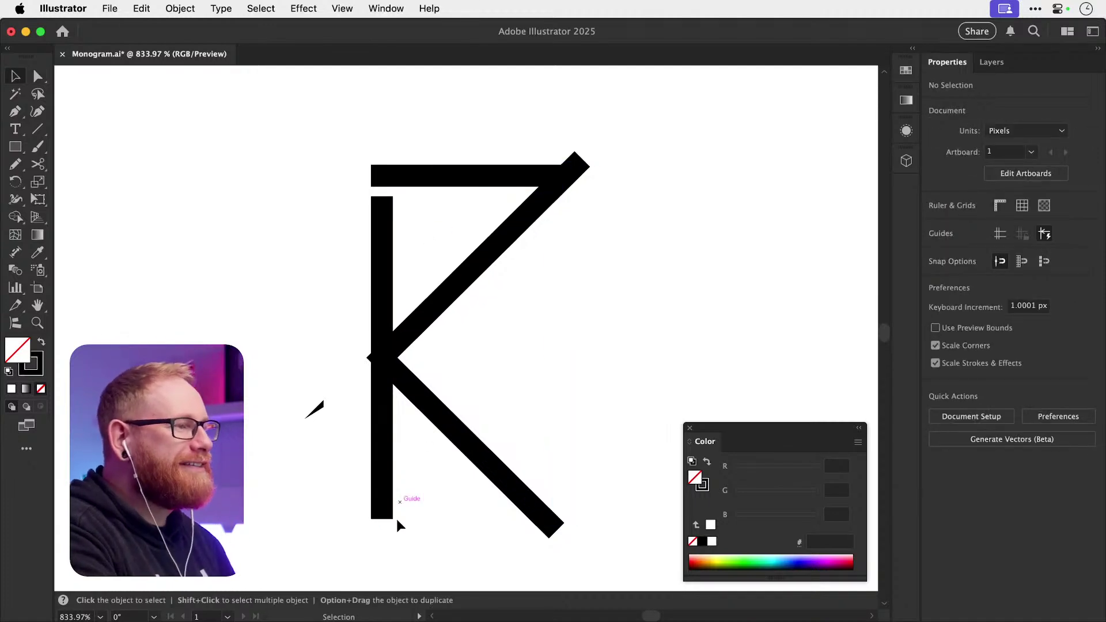
- Undo the upper arm's extra length and the horizontal top bar, restoring the K with both arms extended
{"action": "key", "text": "a"}
{"action": "key", "text": "super+z"}
{"action": "key", "text": "super+shift+a"}
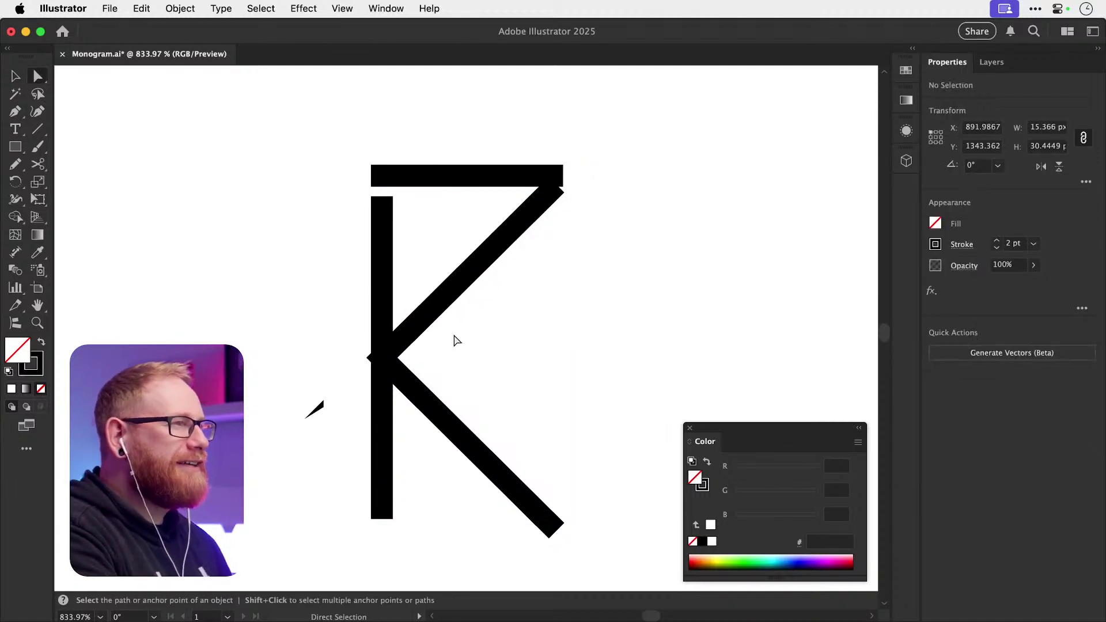
{"action": "key", "text": "super+z"}
{"action": "key", "text": "super+shift+a"}
{"action": "left_click", "coordinate": [472, 241]}
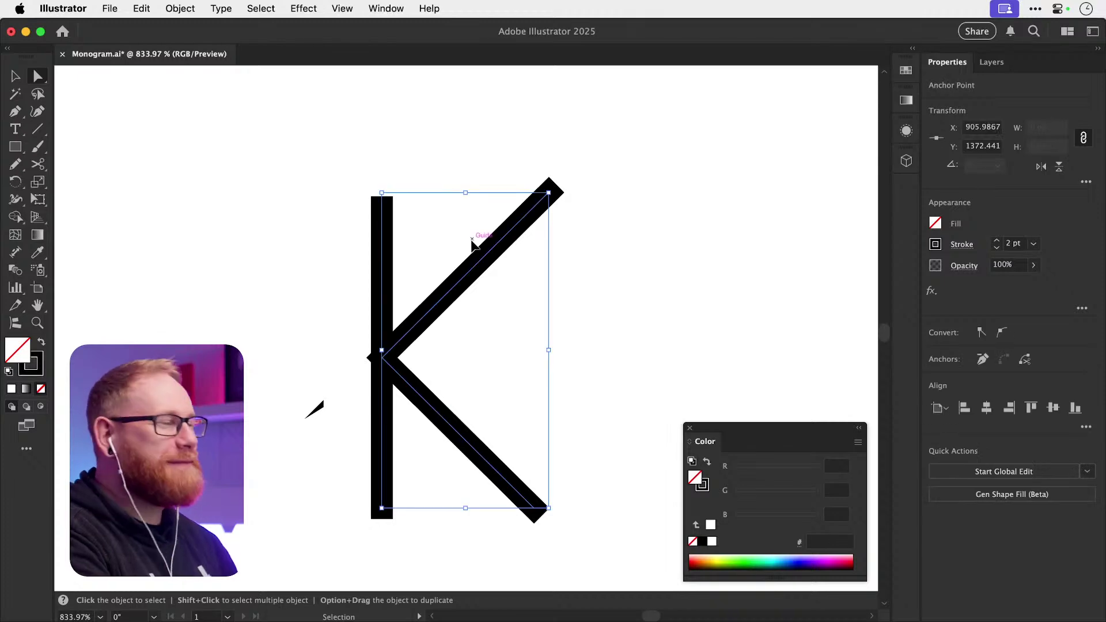
{"action": "key", "text": "super+z"}
{"action": "key", "text": "super+shift+z"}
{"action": "key", "text": "super+shift+z"}
{"action": "key", "text": "super+shift+z"}
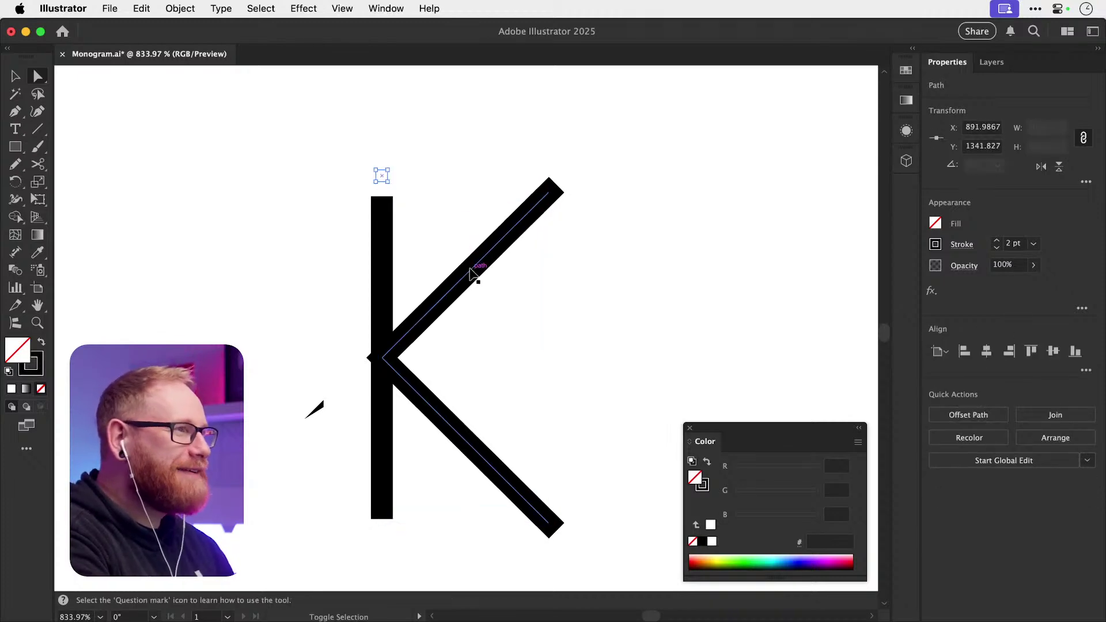
- Deselect the artwork and show the triangular guide grid over the K again
{"action": "key", "text": "super+shift+a"}
{"action": "key", "text": "super+apostrophe"}
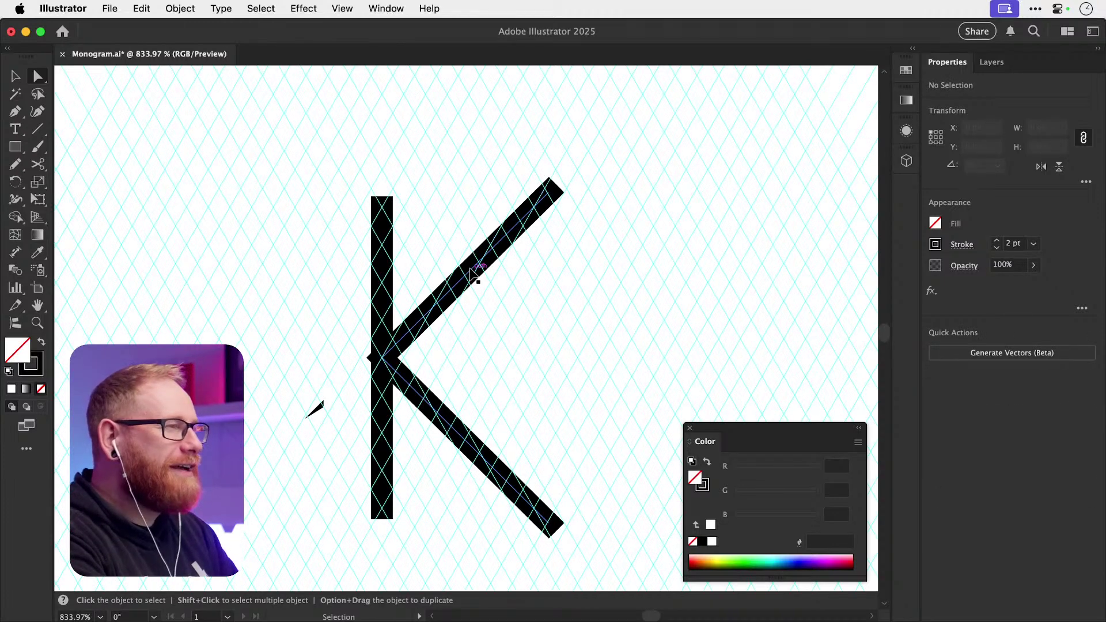
- Undo the extension of both K arms, leaving nothing selected and the triangular guide grid shown
{"action": "key", "text": "super+apostrophe"}
{"action": "left_click", "coordinate": [470, 270]}
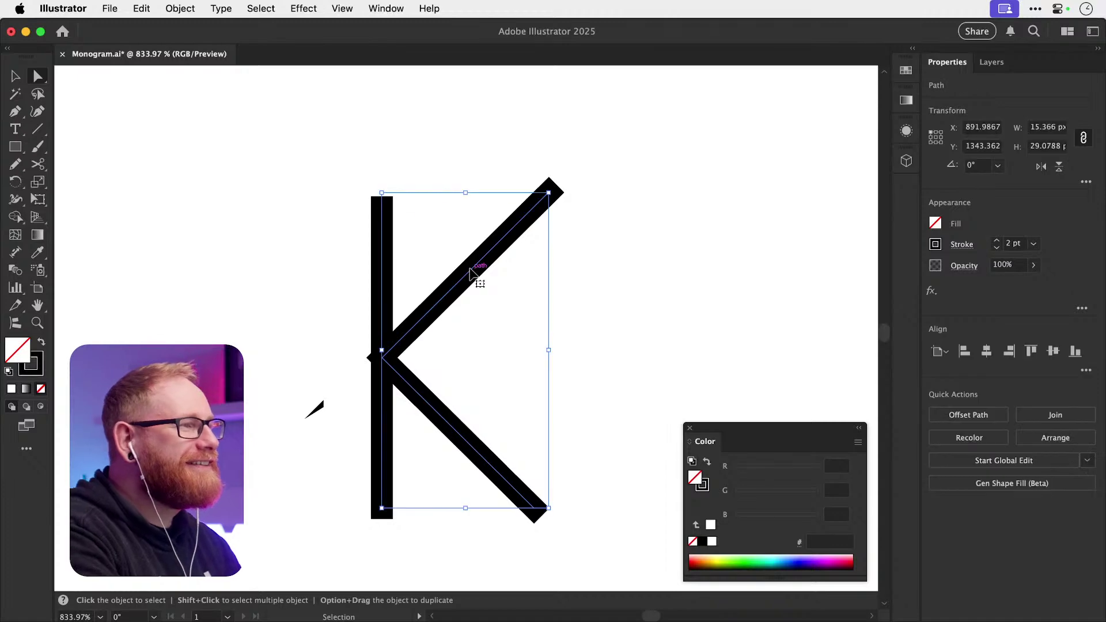
{"action": "key", "text": "super+z"}
{"action": "key", "text": "super+apostrophe"}
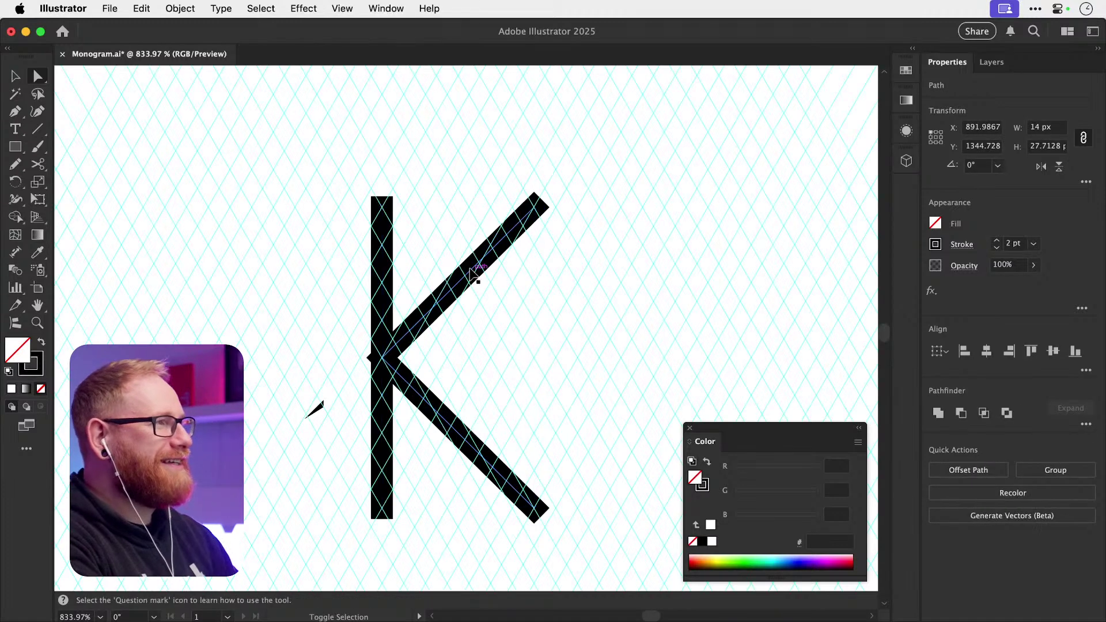
{"action": "key", "text": "super+shift+a"}
- Extend the end anchors of the K's upper and lower arms outward to mirrored intersections of the guide grid
{"action": "left_click_drag", "start_coordinate": [539, 207], "coordinate": [611, 151]}
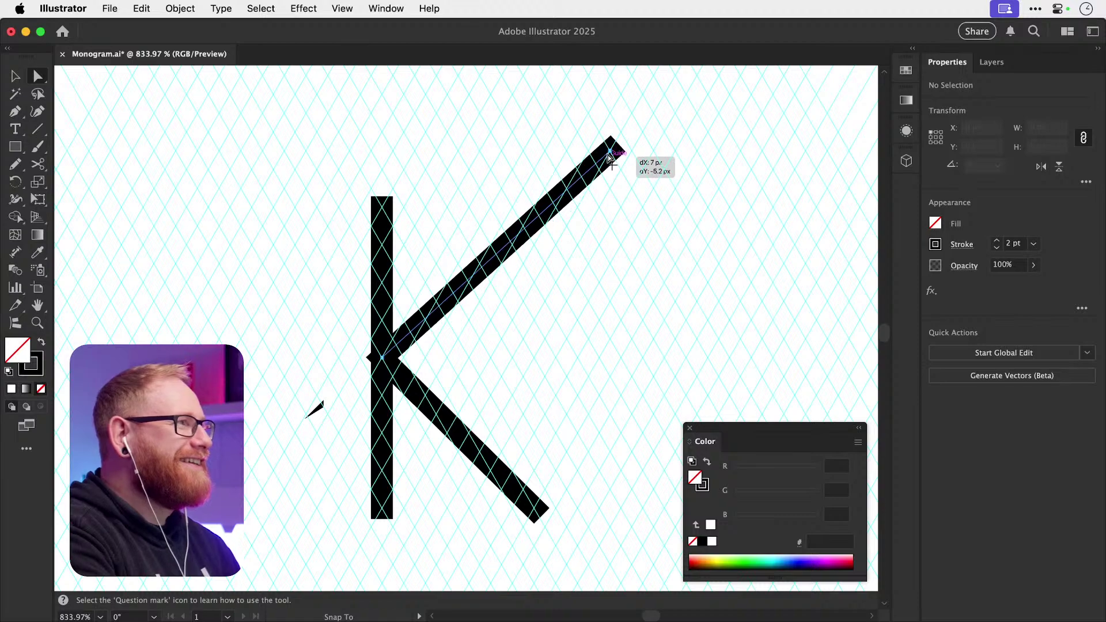
{"action": "key", "text": "super+z"}
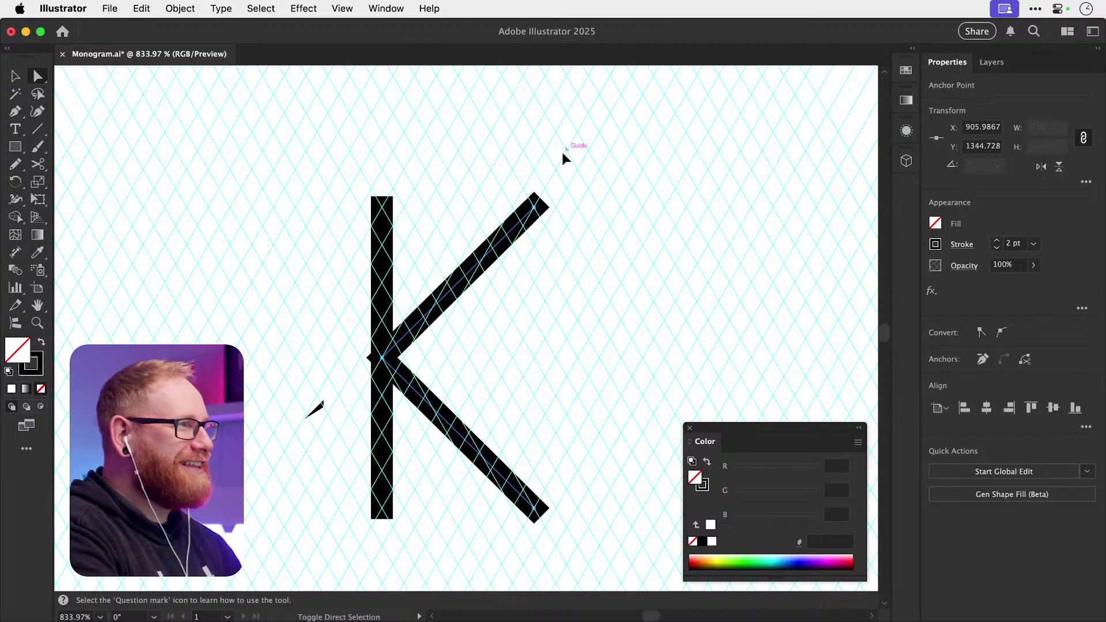
{"action": "left_click", "coordinate": [565, 158]}
{"action": "left_click_drag", "start_coordinate": [541, 208], "coordinate": [602, 170]}
{"action": "left_click_drag", "start_coordinate": [548, 514], "coordinate": [616, 190]}
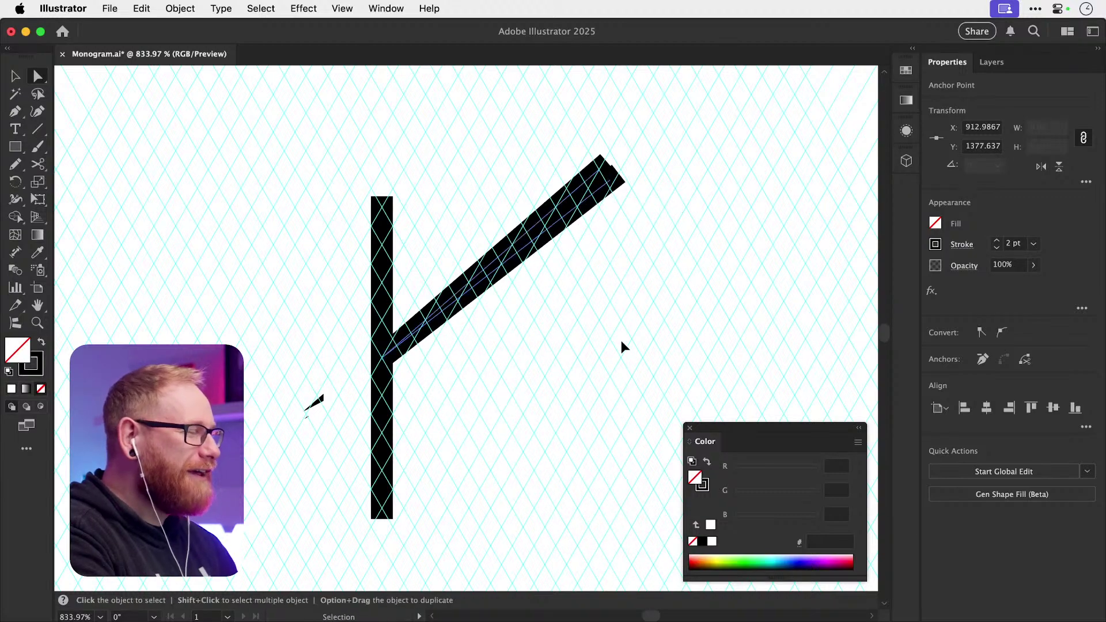
{"action": "key", "text": "super+z"}
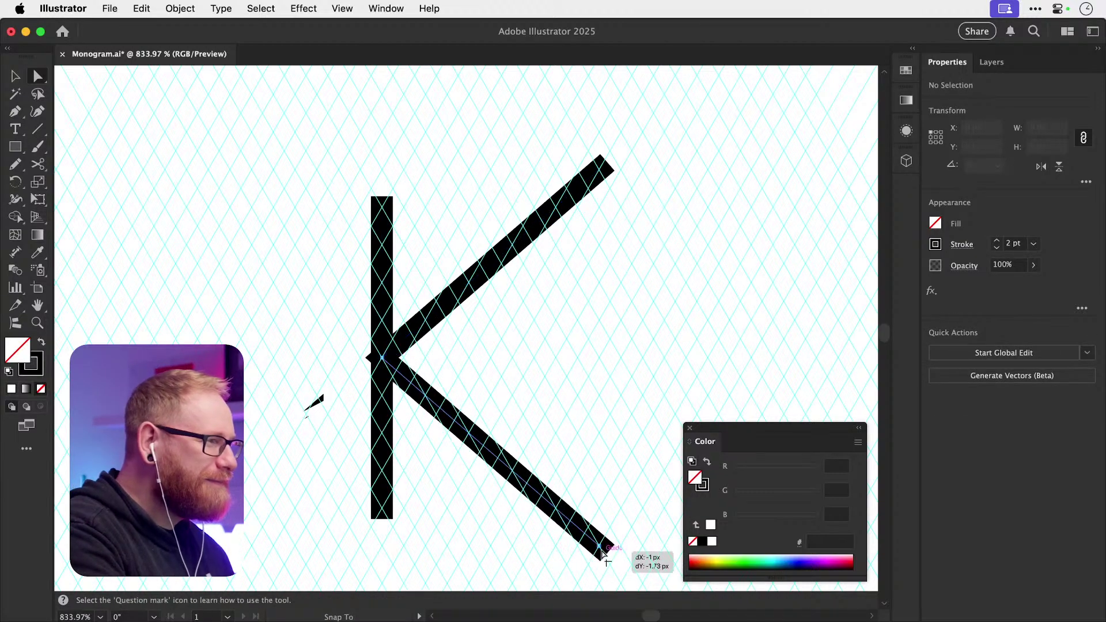
{"action": "left_click", "coordinate": [608, 554]}
{"action": "left_click_drag", "start_coordinate": [606, 548], "coordinate": [617, 189]}
{"action": "key", "text": "super+z"}
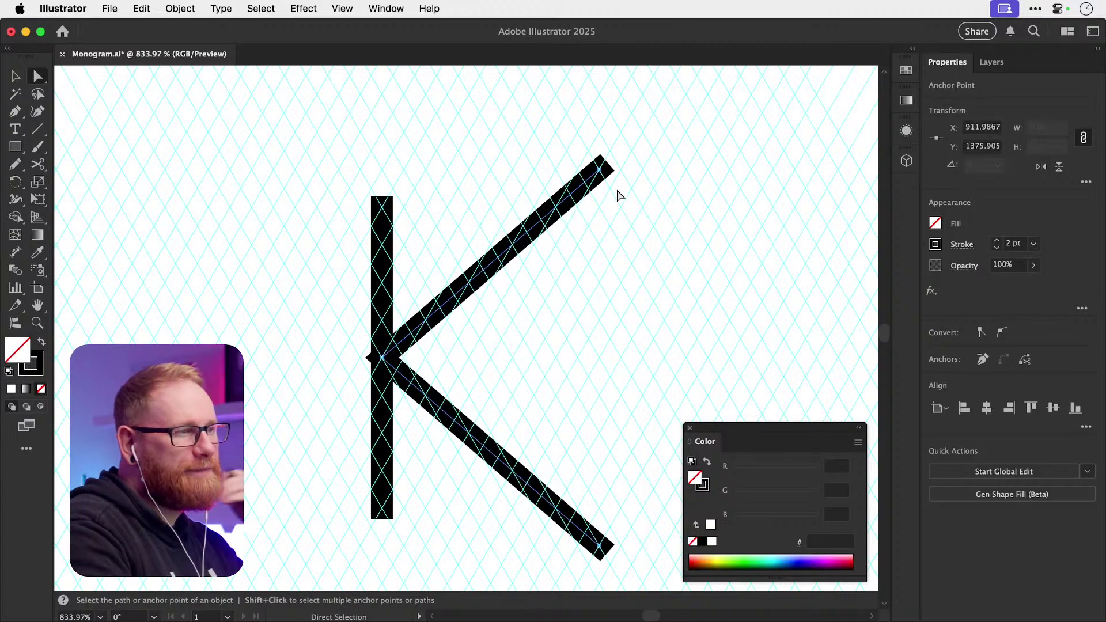
- Hide the guides and draw a rectangle about 21.5 by 5.1 px over the stem's top, with white fill and no stroke
{"action": "key", "text": "super+semicolon"}
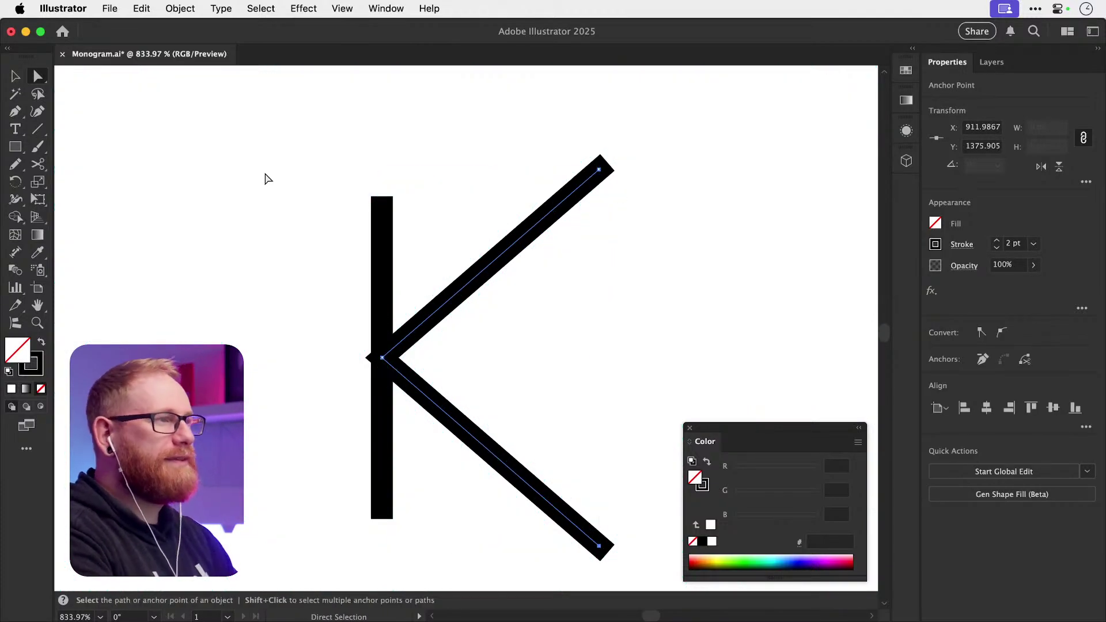
{"action": "left_click", "coordinate": [148, 138]}
{"action": "key", "text": "v"}
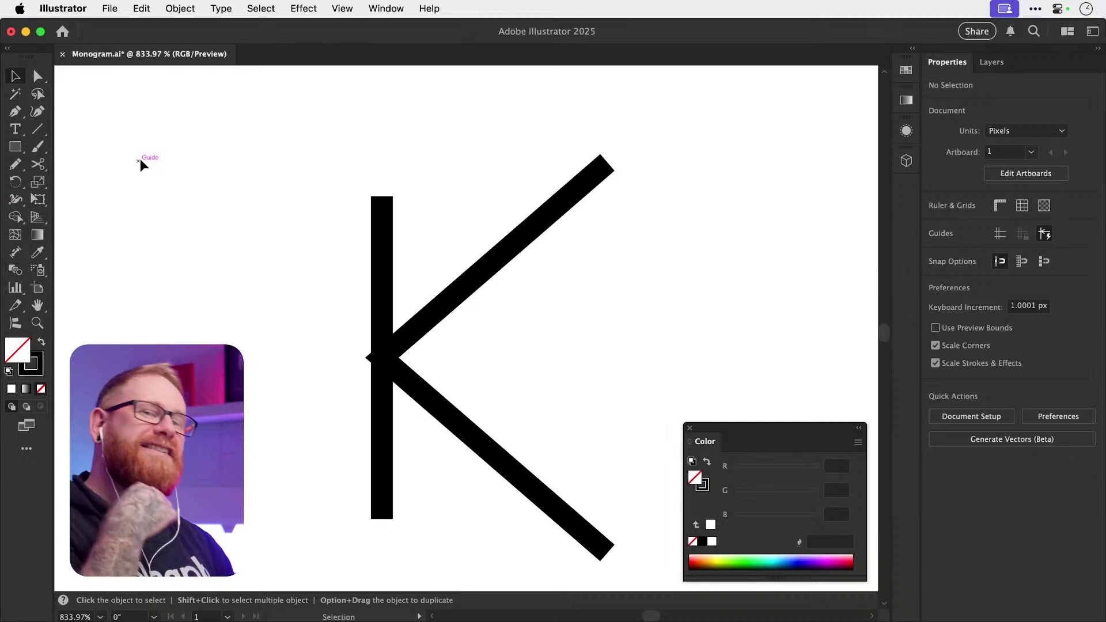
{"action": "left_click", "coordinate": [19, 148]}
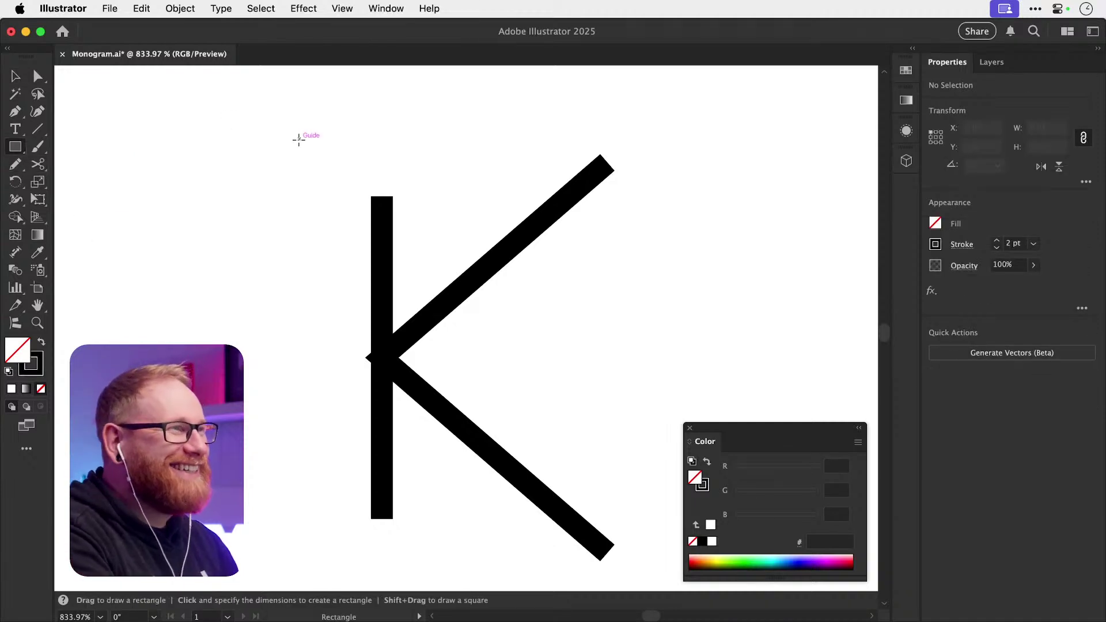
{"action": "left_click_drag", "start_coordinate": [306, 134], "coordinate": [540, 190]}
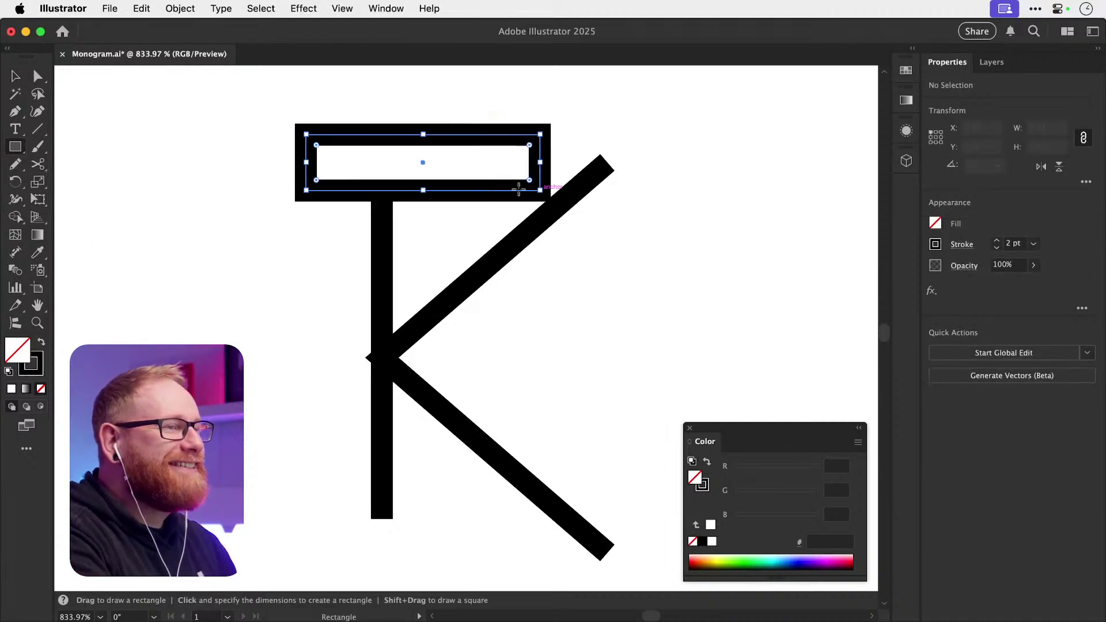
{"action": "key", "text": "shift+x"}
{"action": "key", "text": "i"}
{"action": "left_click", "coordinate": [239, 155]}
- Align the white rectangle's lower edge with the top of the stem and widen it to about 34.4 px to mask the upper arm's end
{"action": "key", "text": "z"}
{"action": "mouse_move", "coordinate": [425, 180]}
{"action": "left_mouse_down"}
{"action": "mouse_move", "coordinate": [442, 195]}
{"action": "mouse_move", "coordinate": [476, 194]}
{"action": "left_mouse_up"}
{"action": "left_click", "coordinate": [441, 195]}
{"action": "key", "text": "v"}
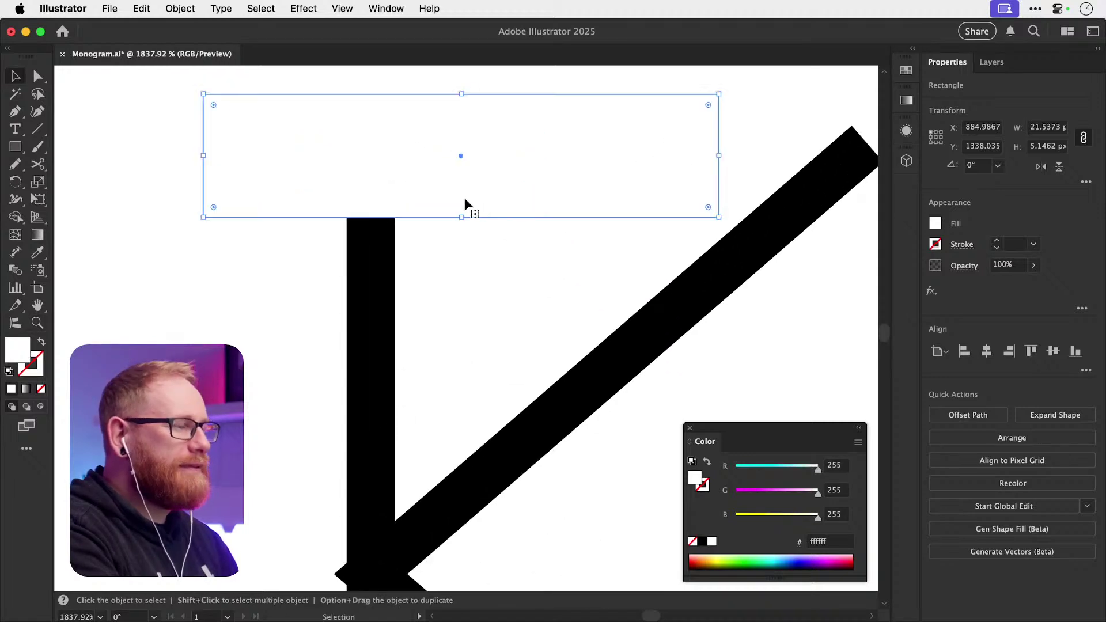
{"action": "scroll", "coordinate": [398, 215], "scroll_direction": "up", "scroll_amount": 3}
{"action": "left_click_drag", "start_coordinate": [409, 230], "coordinate": [401, 229]}
{"action": "scroll", "coordinate": [400, 228], "scroll_direction": "down", "scroll_amount": 3}
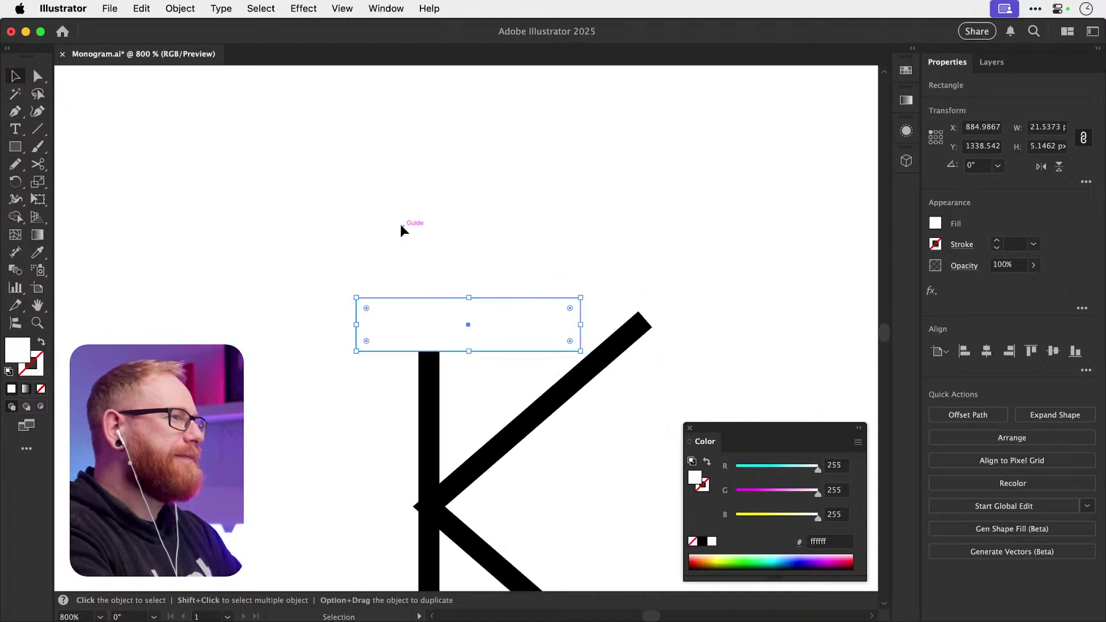
{"action": "left_click_drag", "start_coordinate": [584, 324], "coordinate": [472, 302]}
- Duplicate the white rectangle straight down to the stem's bottom edge so it trims the lower arm's end level
{"action": "left_click_drag", "start_coordinate": [476, 340], "coordinate": [483, 429]}
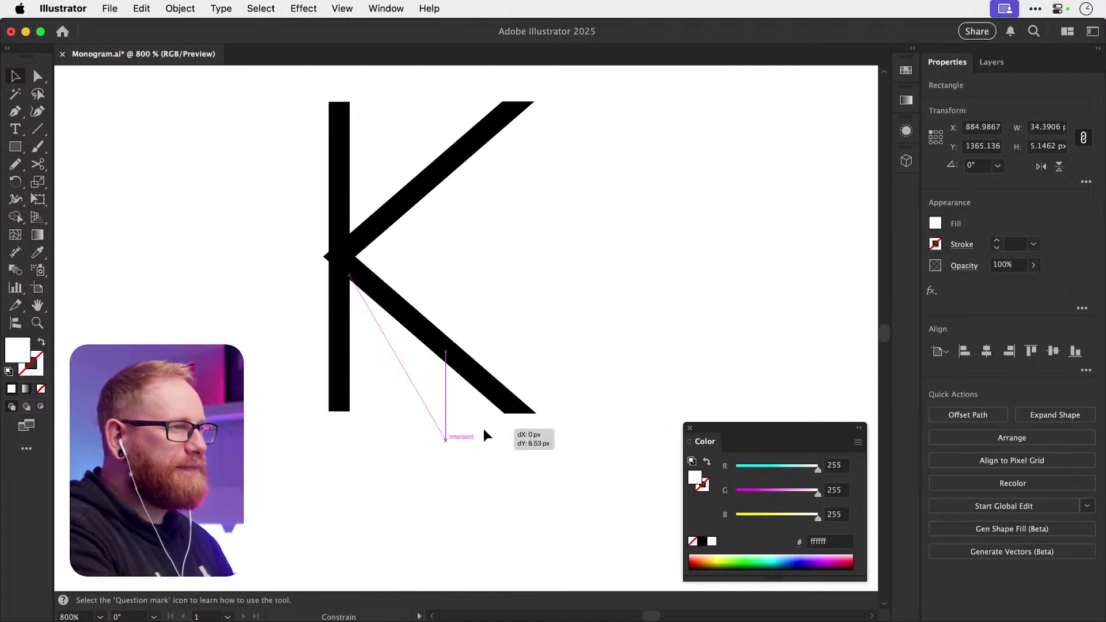
{"action": "key", "text": "z"}
{"action": "left_click_drag", "start_coordinate": [340, 419], "coordinate": [480, 405]}
{"action": "key", "text": "v"}
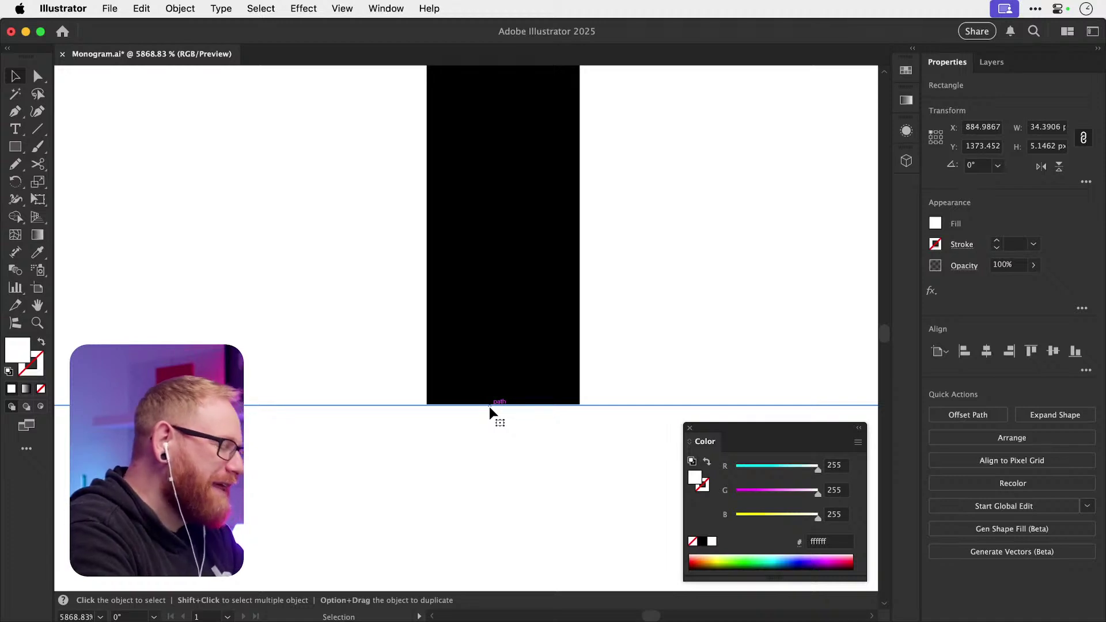
{"action": "key", "text": "super+minus"}
{"action": "key", "text": "super+minus"}
{"action": "key", "text": "super+minus"}
{"action": "key", "text": "super+minus"}
{"action": "key", "text": "super+minus"}
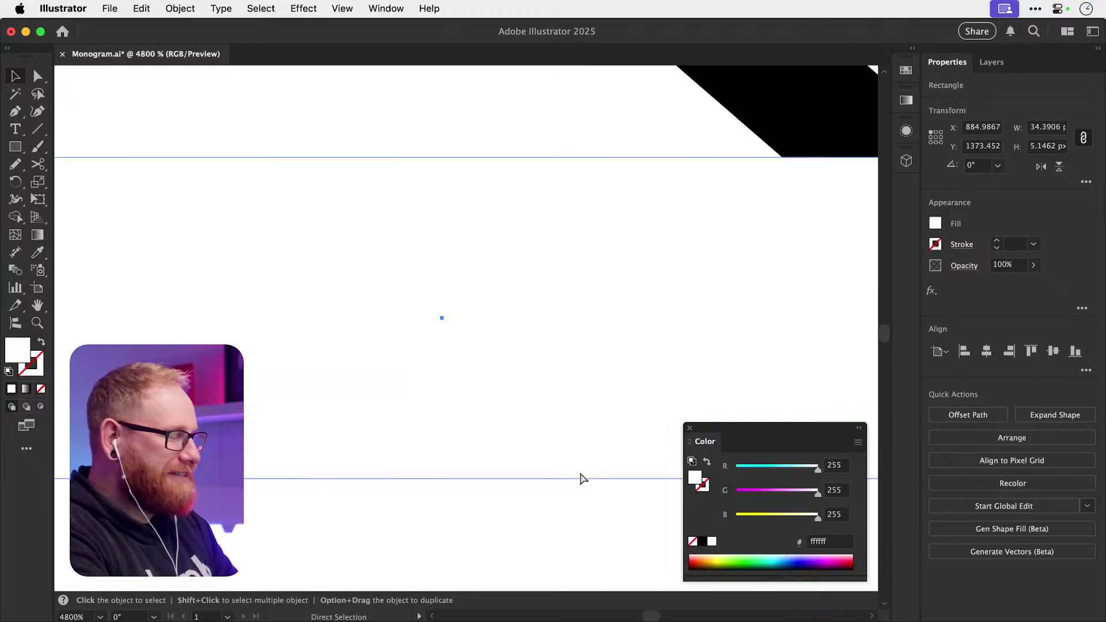
{"action": "left_click", "coordinate": [437, 274]}
{"action": "key", "text": "super+minus"}
{"action": "key", "text": "super+minus"}
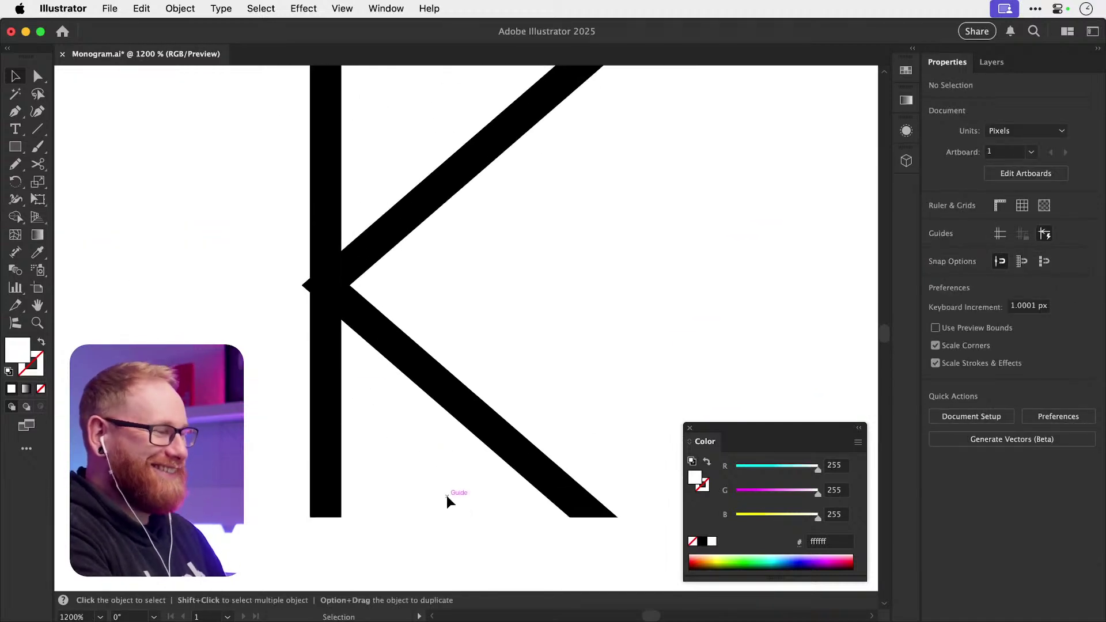
{"action": "scroll", "coordinate": [482, 282], "scroll_direction": "up", "scroll_amount": 3}
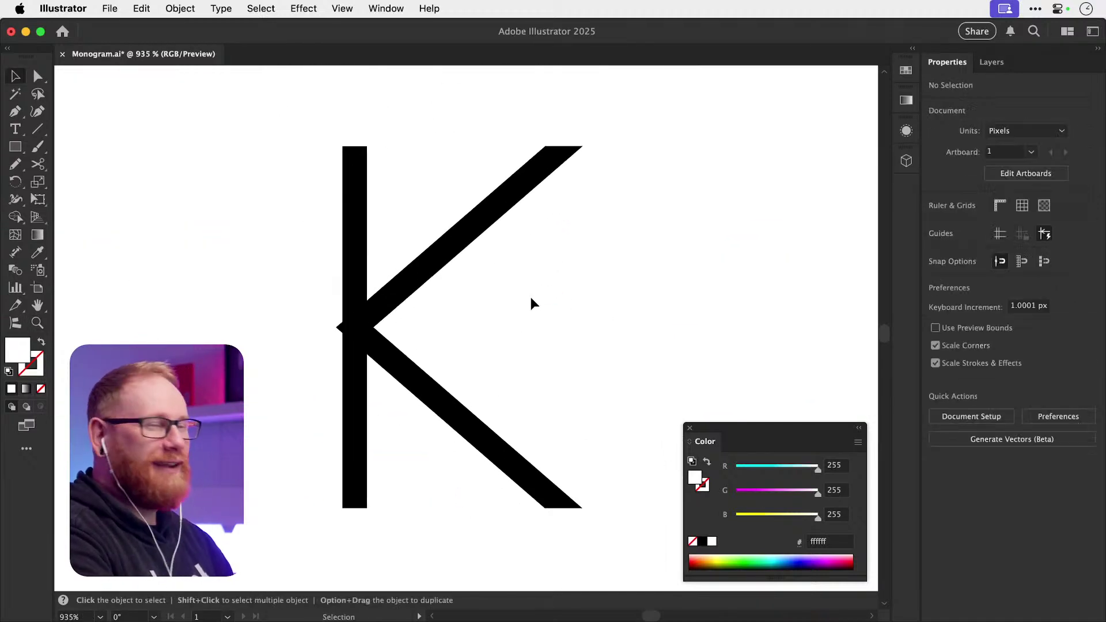
- Edit the arms' corner anchor to remove the pointed tip protruding past the stem's outer side
{"action": "left_click", "coordinate": [383, 314]}
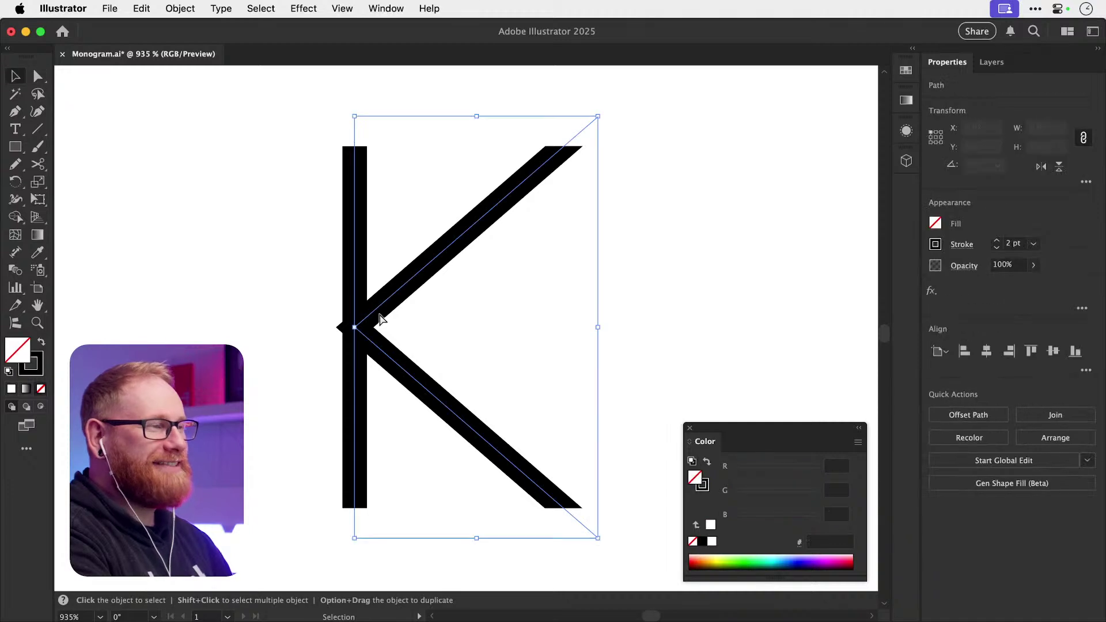
{"action": "key", "text": "a"}
{"action": "left_click", "coordinate": [355, 327]}
{"action": "left_click_drag", "start_coordinate": [375, 327], "coordinate": [381, 406]}
{"action": "key", "text": "v"}
{"action": "left_click", "coordinate": [457, 316]}
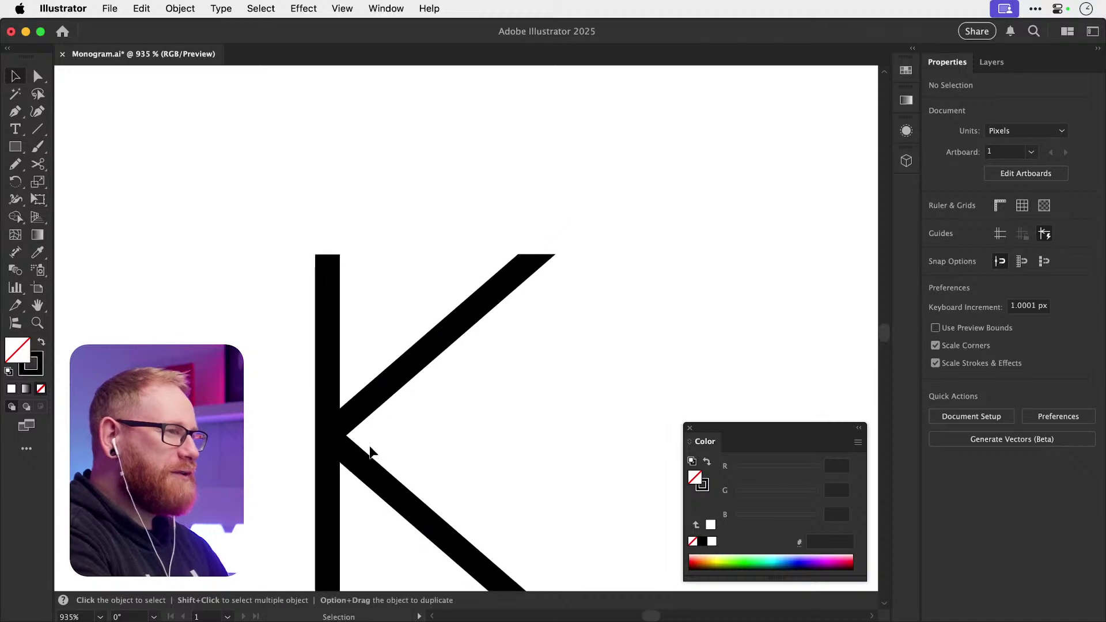
{"action": "scroll", "coordinate": [173, 223], "scroll_direction": "up", "scroll_amount": 2}
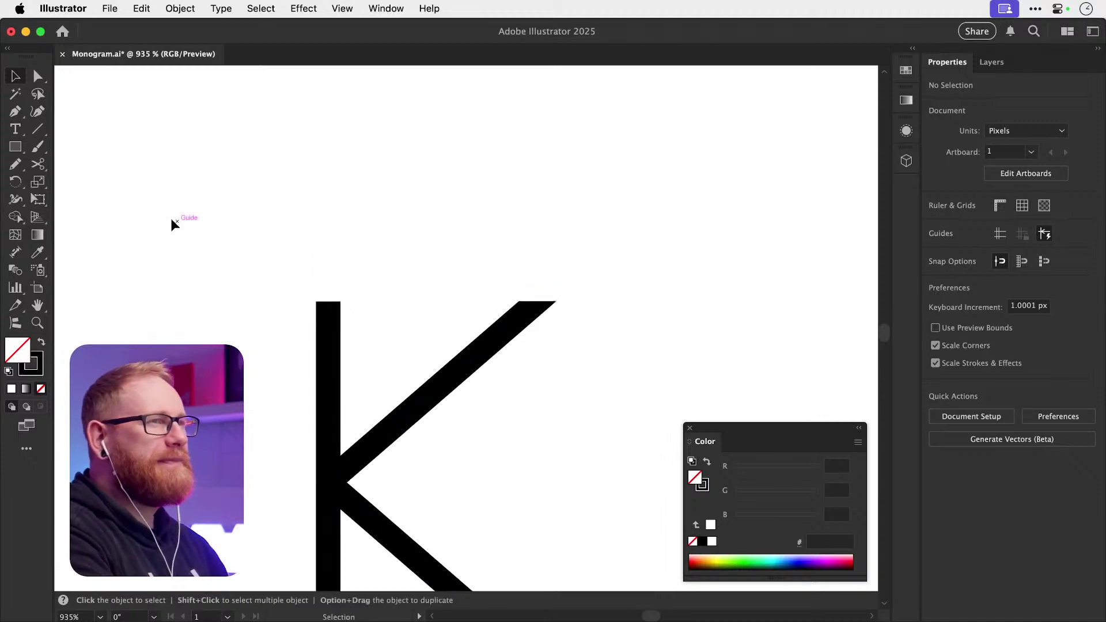
- Draw a quarter-circle arc about 11.3 px wide and high beside the K with the Arc tool
{"action": "left_click", "coordinate": [23, 148]}
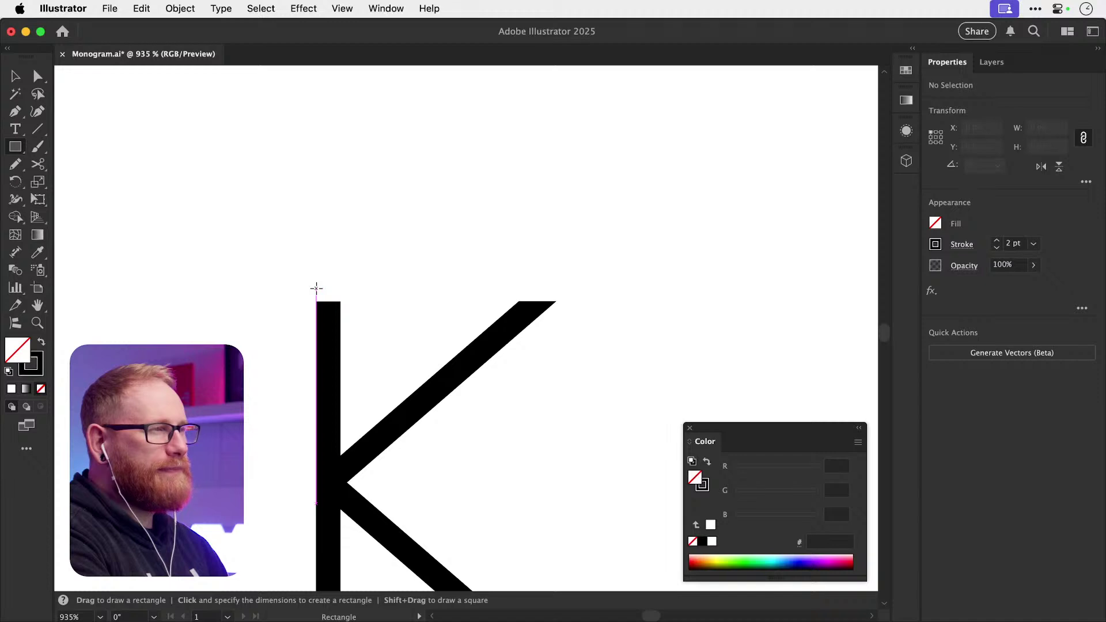
{"action": "key", "text": "super+minus"}
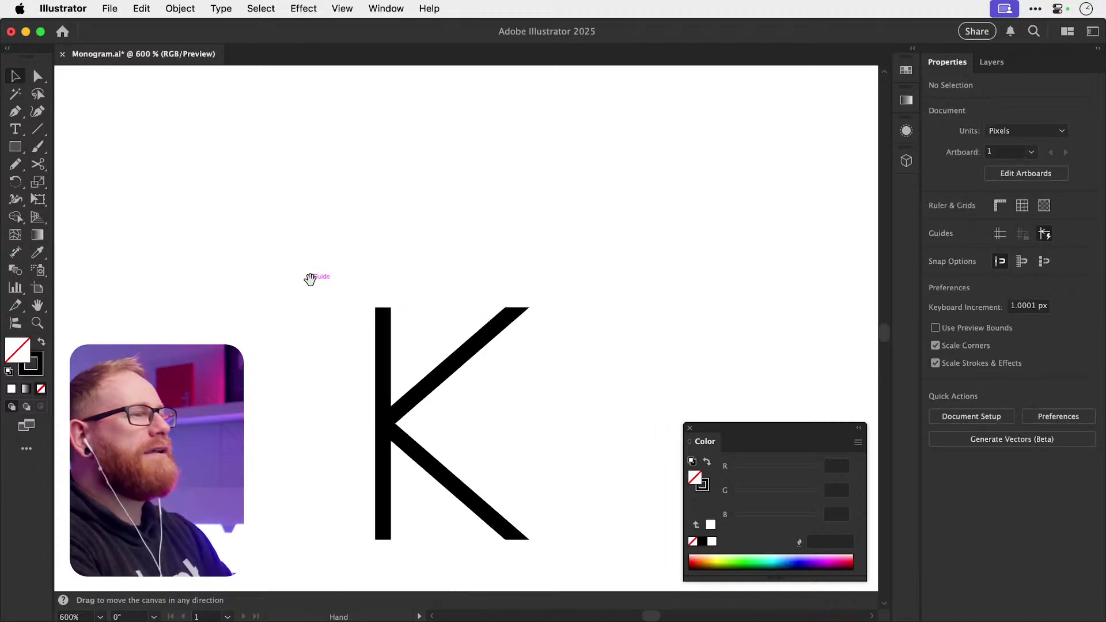
{"action": "left_click", "coordinate": [17, 145]}
{"action": "left_click_drag", "start_coordinate": [37, 129], "coordinate": [98, 145]}
{"action": "left_click_drag", "start_coordinate": [321, 444], "coordinate": [397, 353]}
{"action": "key", "text": "x"}
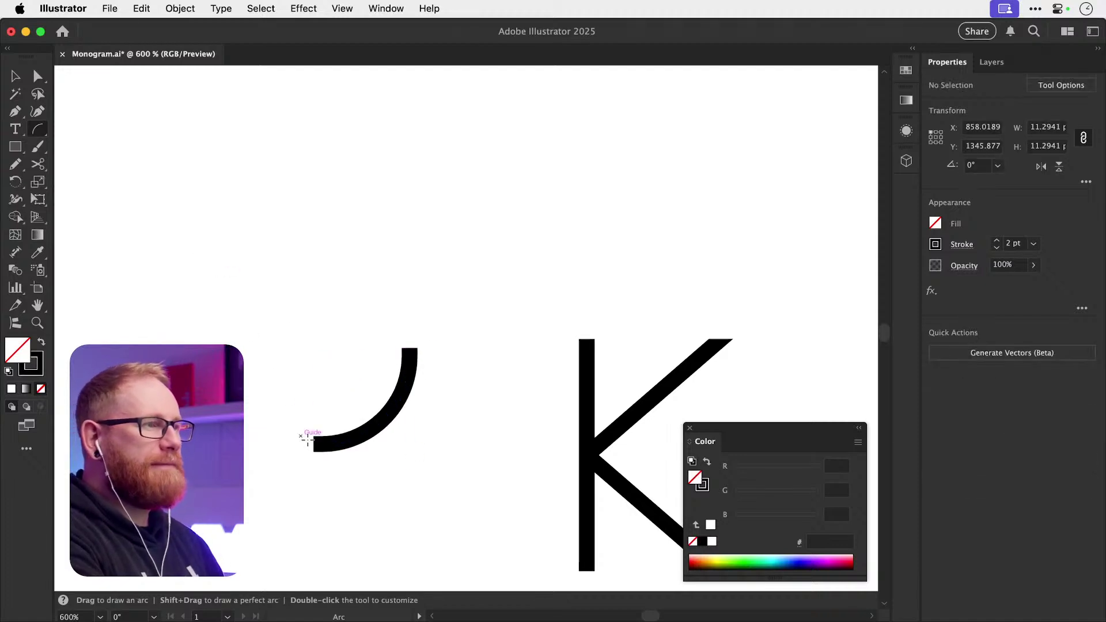
{"action": "mouse_move", "coordinate": [321, 444]}
{"action": "left_mouse_down"}
{"action": "mouse_move", "coordinate": [321, 356]}
{"action": "mouse_move", "coordinate": [407, 540]}
{"action": "mouse_move", "coordinate": [403, 524]}
{"action": "left_mouse_up"}
{"action": "key", "text": "super+z"}
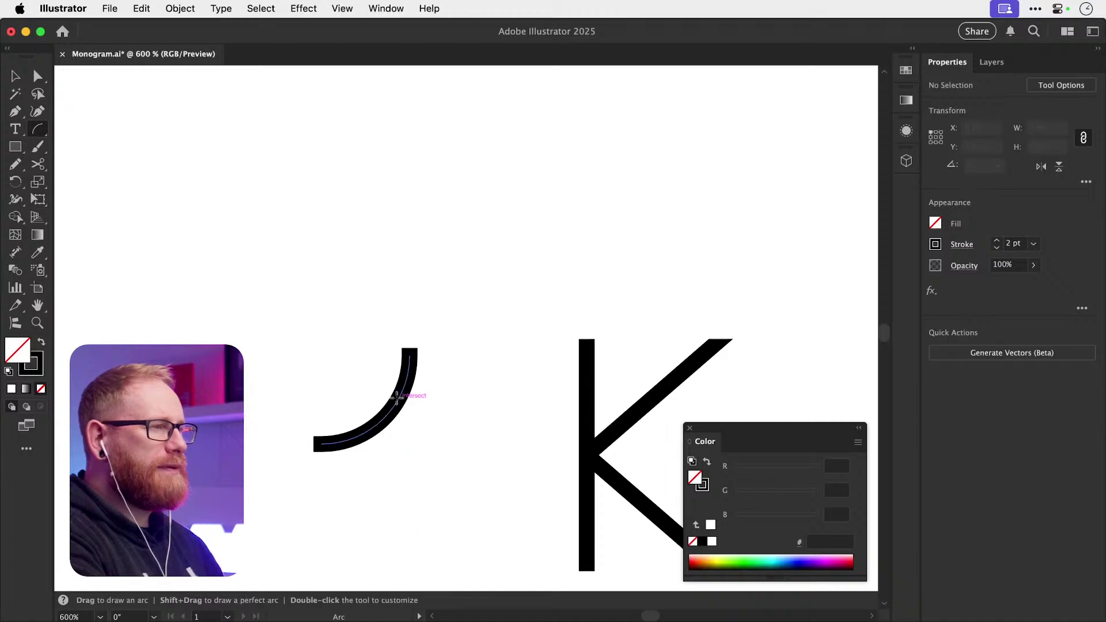
- Reflect a copy of the arc across the horizontal axis about its inner end to form the curved lower leg
{"action": "key", "text": "v"}
{"action": "left_click", "coordinate": [398, 403]}
{"action": "key", "text": "o"}
{"action": "left_click", "coordinate": [322, 444], "text": "alt"}
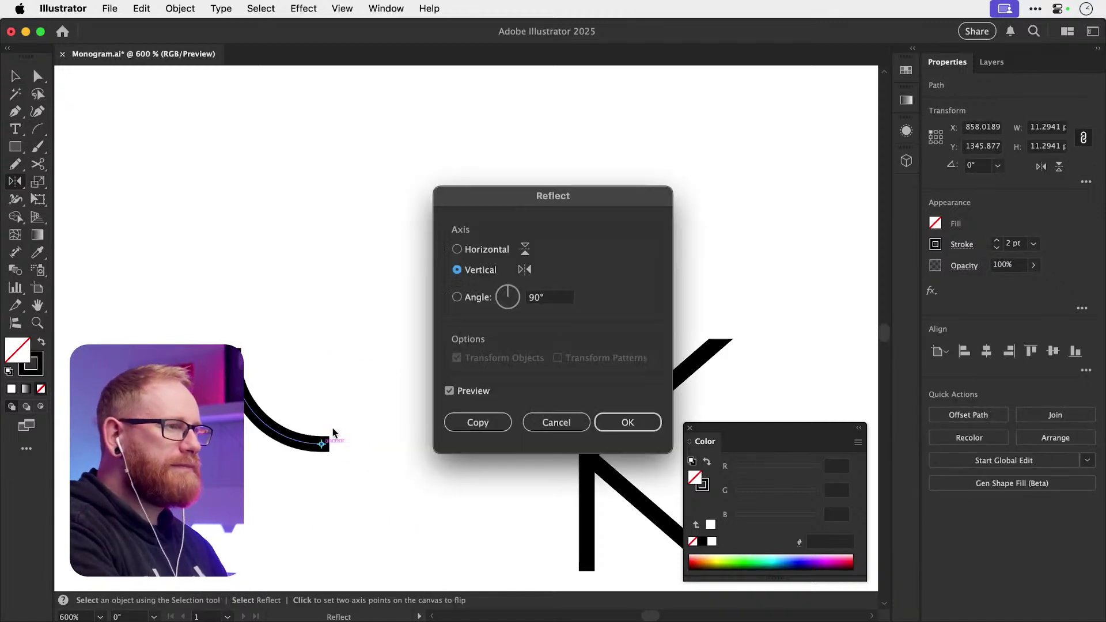
{"action": "left_click", "coordinate": [456, 249]}
{"action": "left_click", "coordinate": [478, 423]}
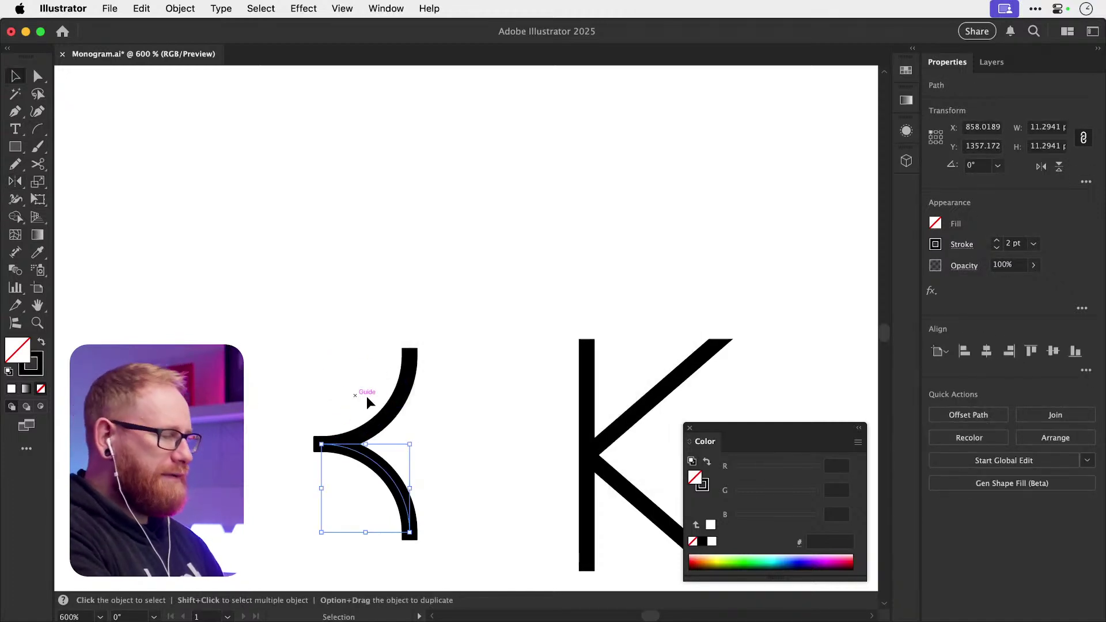
- Draw a vertical Pen line through the arcs' junction as the stem and align its lower end with the lower arc's end
{"action": "key", "text": "p"}
{"action": "key", "text": "super+shift+a"}
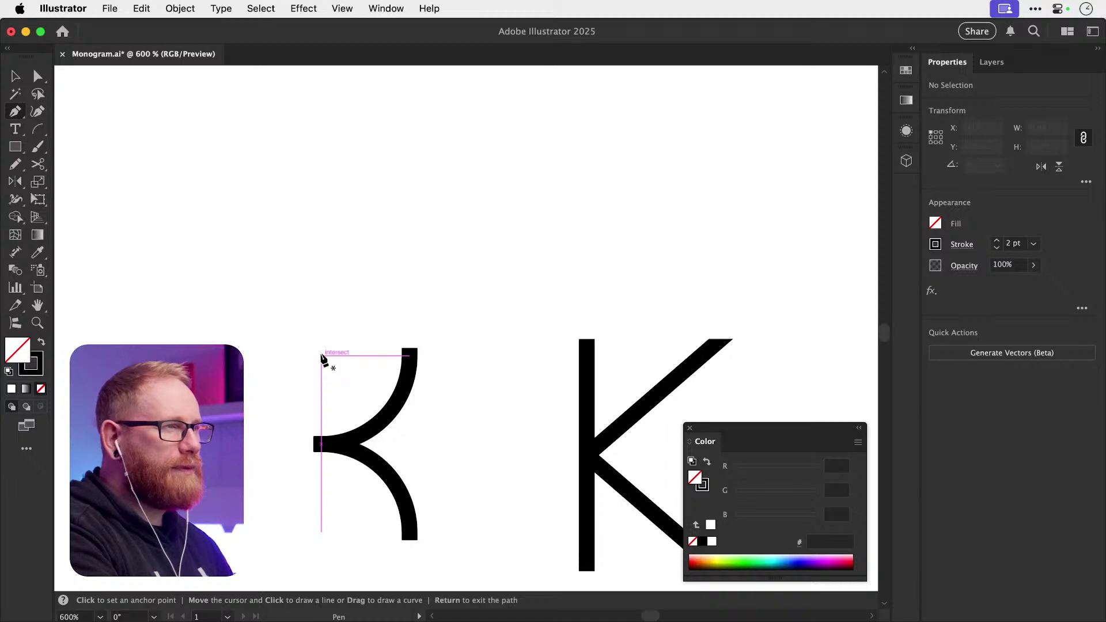
{"action": "left_click", "coordinate": [321, 353]}
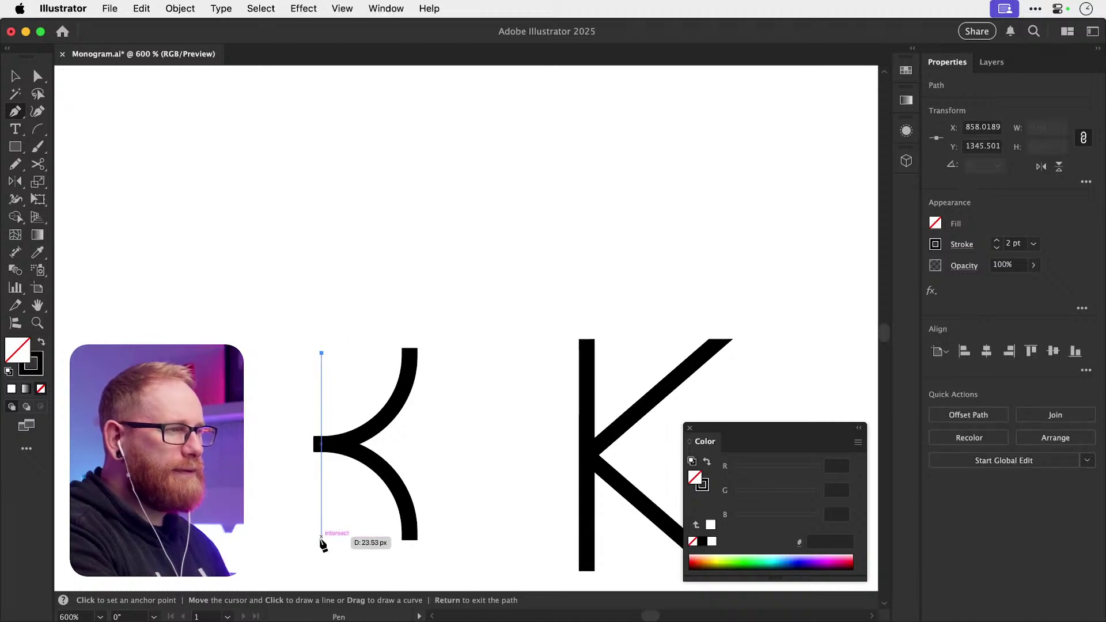
{"action": "left_click", "coordinate": [322, 527]}
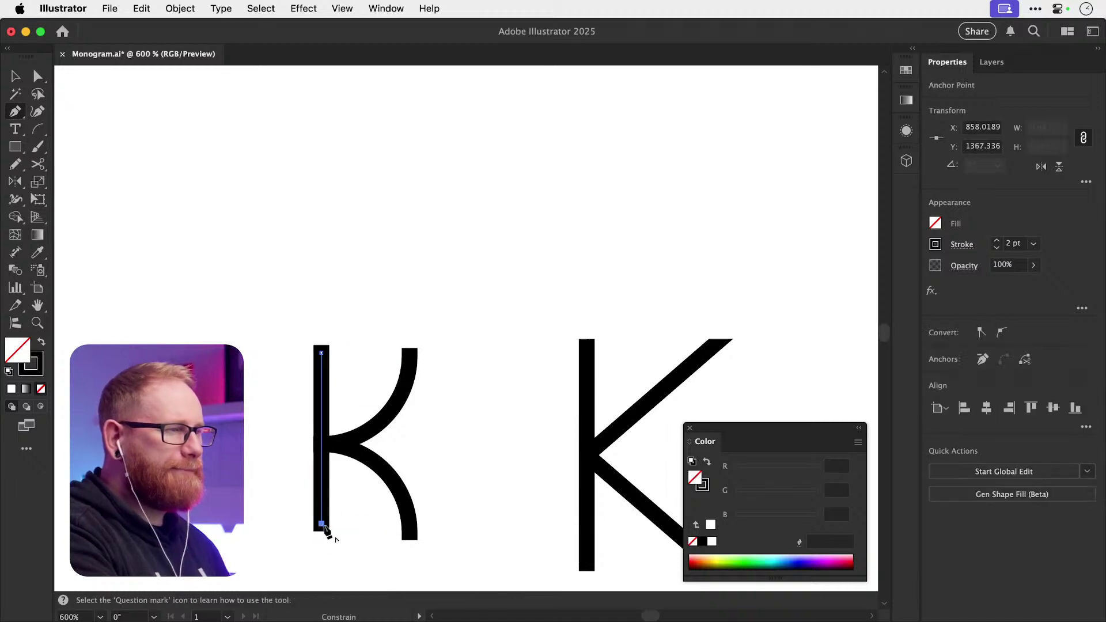
{"action": "key", "text": "a"}
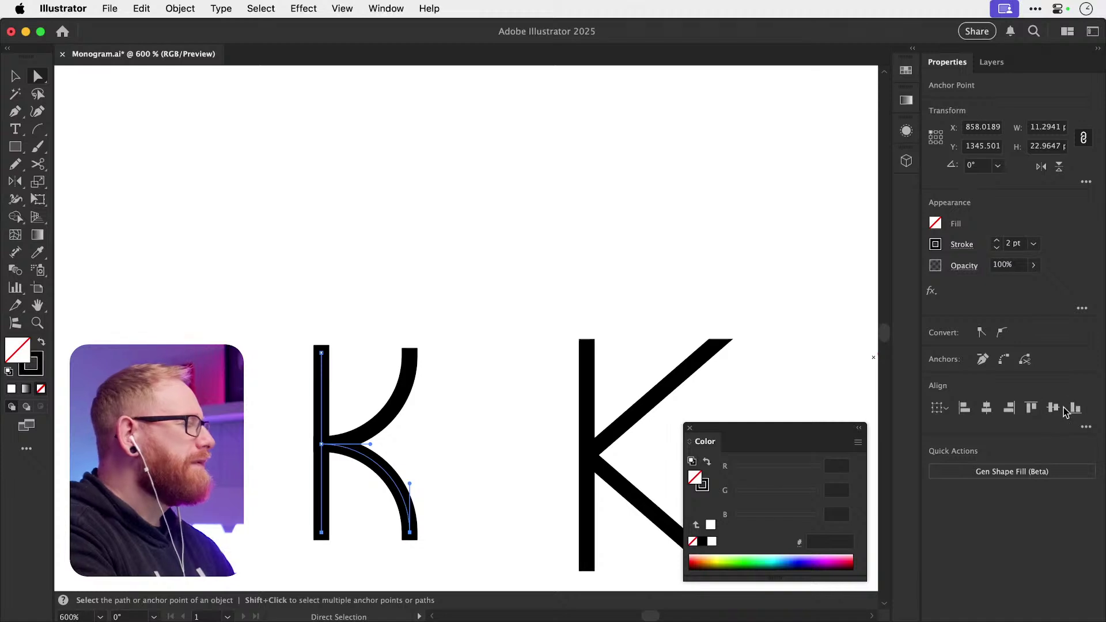
{"action": "left_click", "coordinate": [350, 319]}
- Draw a horizontal Pen line about 11.3 px long above the curved K, from over the stem to the upper arc's end
{"action": "left_click", "coordinate": [18, 113]}
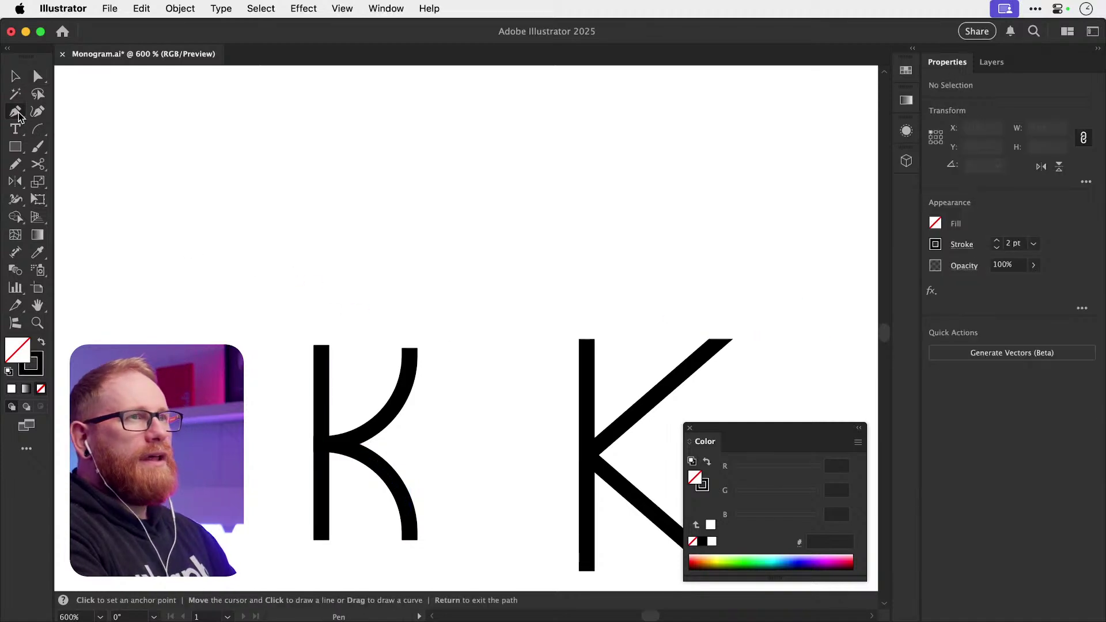
{"action": "left_click", "coordinate": [317, 327]}
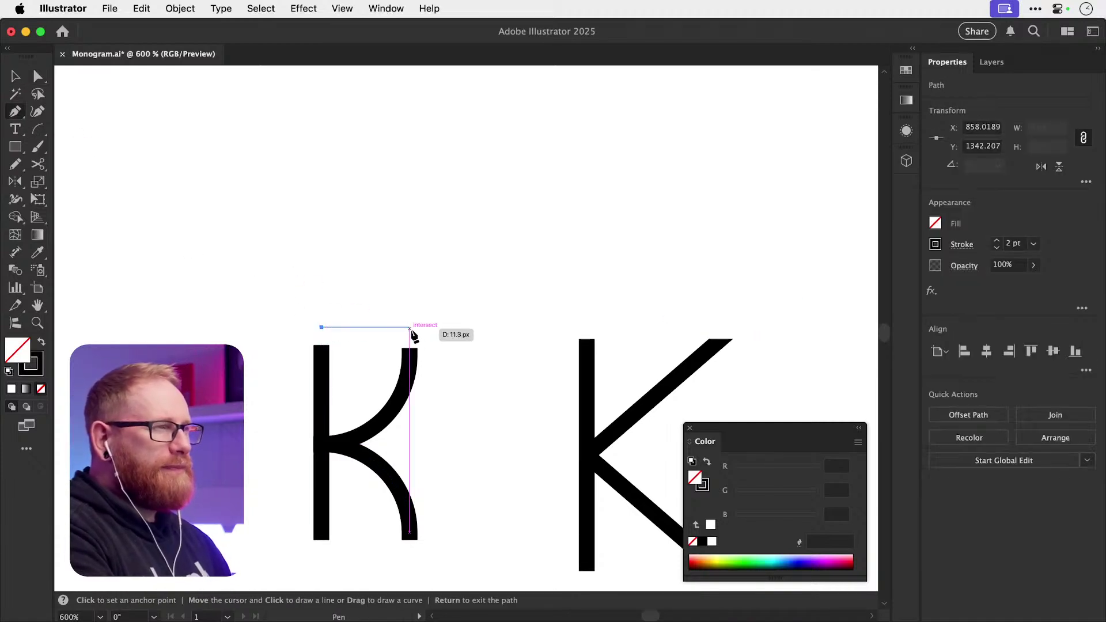
{"action": "left_click", "coordinate": [415, 327]}
{"action": "left_click", "coordinate": [353, 352], "text": "super"}
{"action": "key", "text": "v"}
{"action": "scroll", "coordinate": [352, 351], "scroll_direction": "down", "scroll_amount": 2}
- Select the curved K with its top bar and move it diagonally upward, away from the straight K
{"action": "left_click_drag", "start_coordinate": [255, 241], "coordinate": [401, 410]}
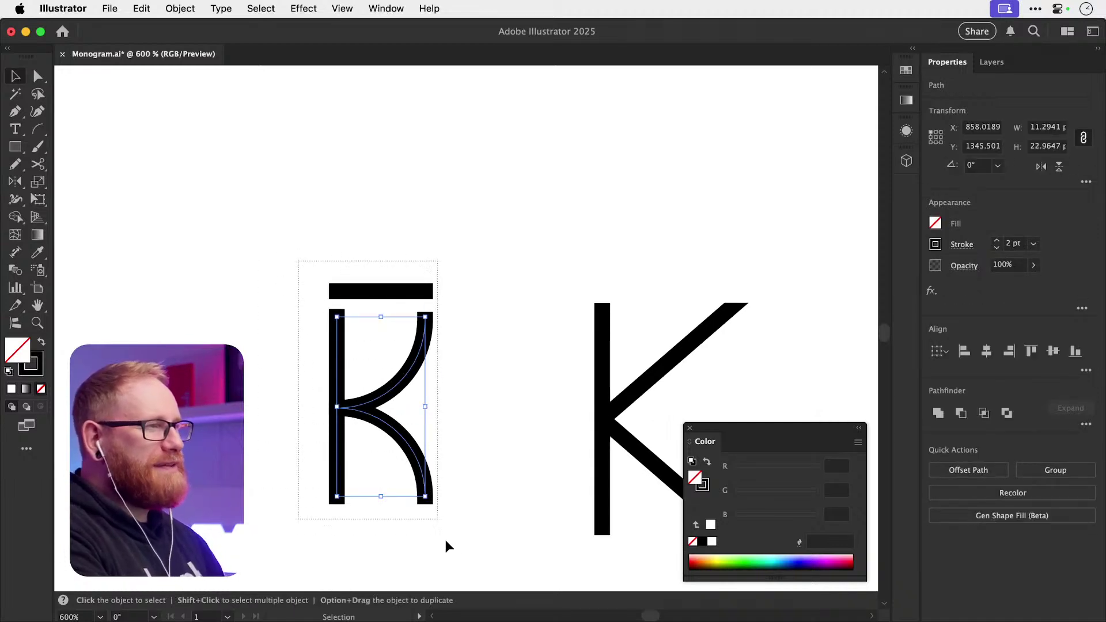
{"action": "left_click_drag", "start_coordinate": [445, 541], "coordinate": [446, 542]}
{"action": "left_click_drag", "start_coordinate": [426, 461], "coordinate": [339, 338]}
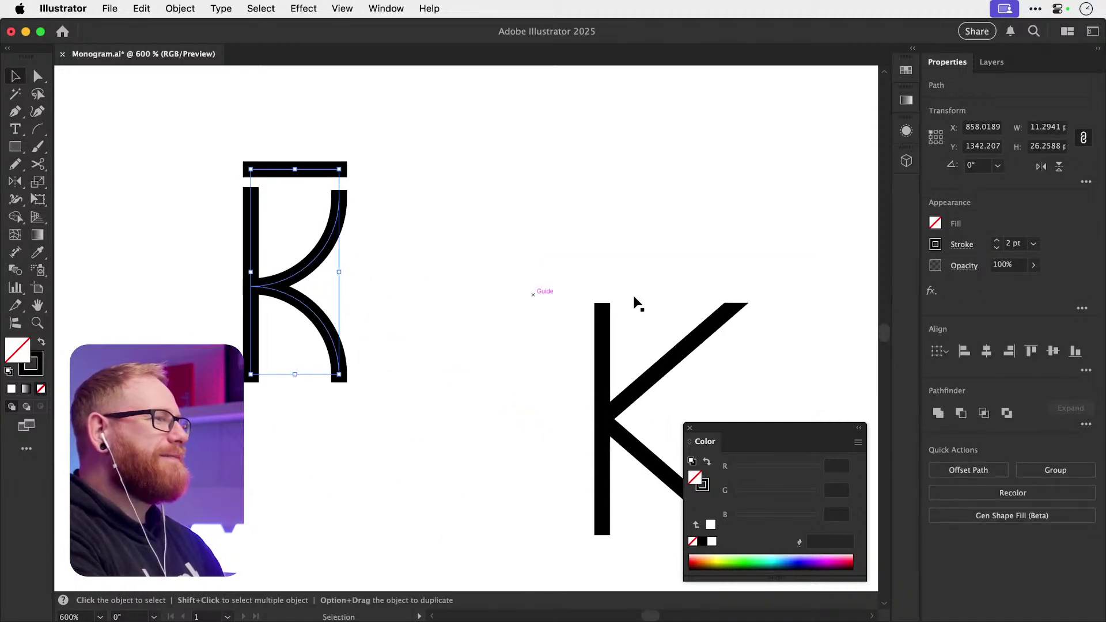
- Try heavier strokes up to 4 pt on the curved K and its top bar, and set their weight to 1 pt
{"action": "left_click", "coordinate": [996, 248]}
{"action": "left_click", "coordinate": [997, 241]}
{"action": "left_click", "coordinate": [996, 241]}
{"action": "left_click", "coordinate": [997, 241]}
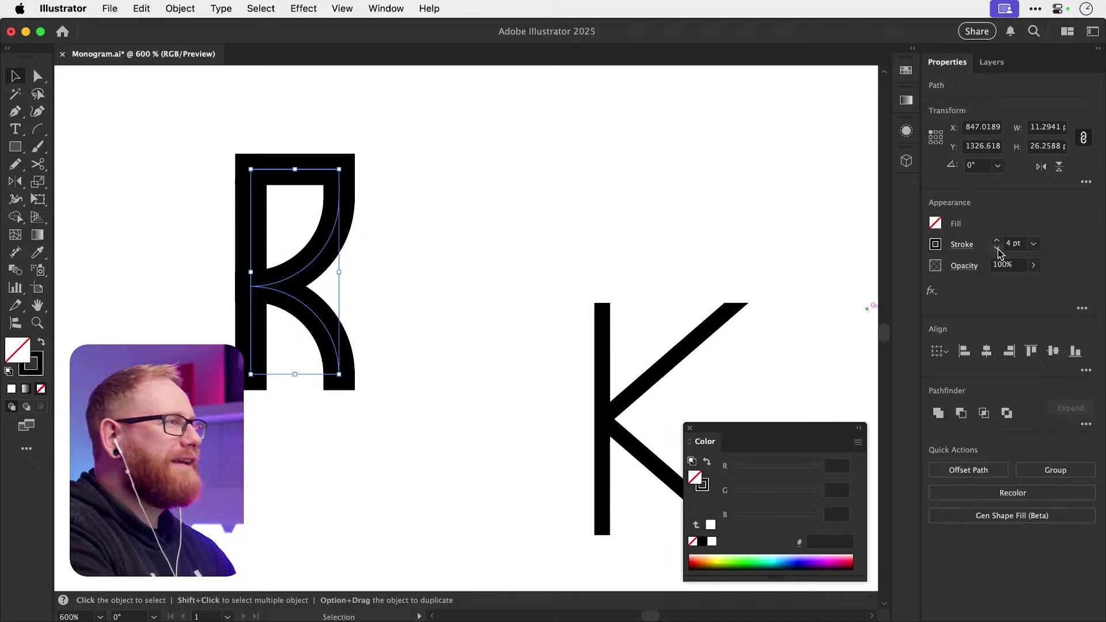
{"action": "left_click", "coordinate": [997, 247]}
{"action": "left_click", "coordinate": [997, 248]}
{"action": "left_click", "coordinate": [996, 248]}
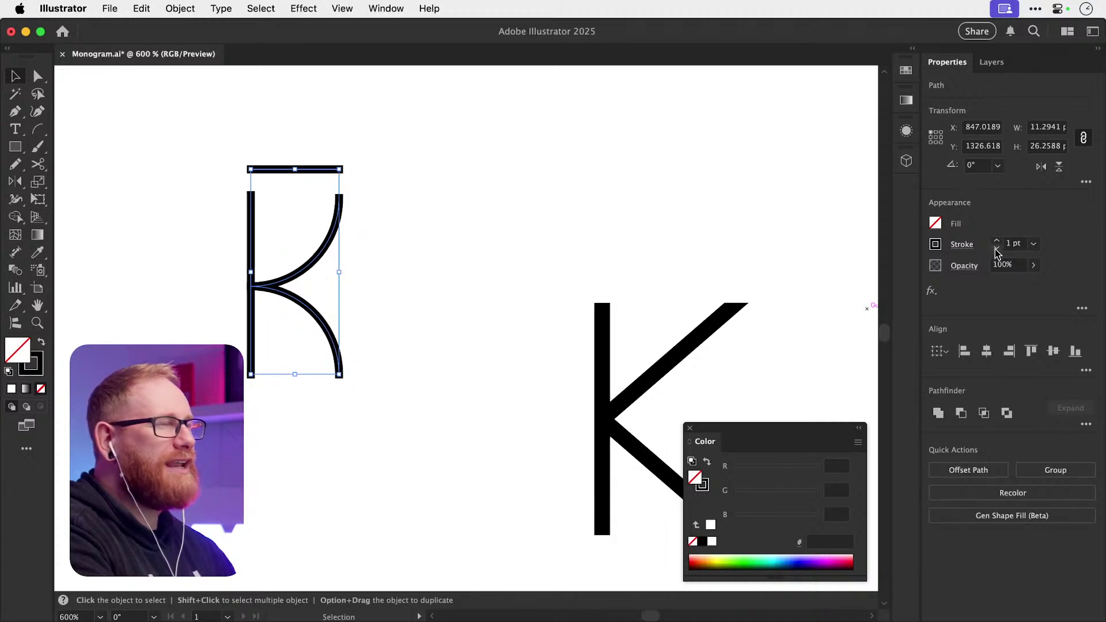
- Move the curved K with its top bar diagonally up and left, farther from the straight K
{"action": "left_click", "coordinate": [386, 349]}
{"action": "left_click_drag", "start_coordinate": [322, 334], "coordinate": [516, 458]}
{"action": "left_click", "coordinate": [445, 378]}
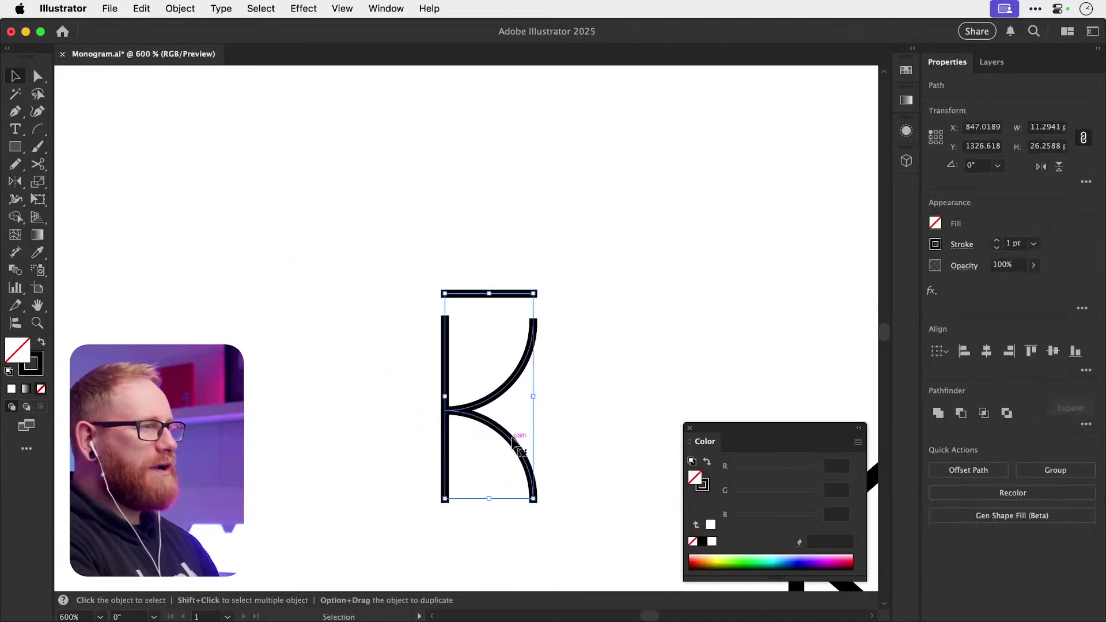
{"action": "left_click_drag", "start_coordinate": [446, 377], "coordinate": [271, 201]}
{"action": "left_click_drag", "start_coordinate": [345, 253], "coordinate": [450, 347]}
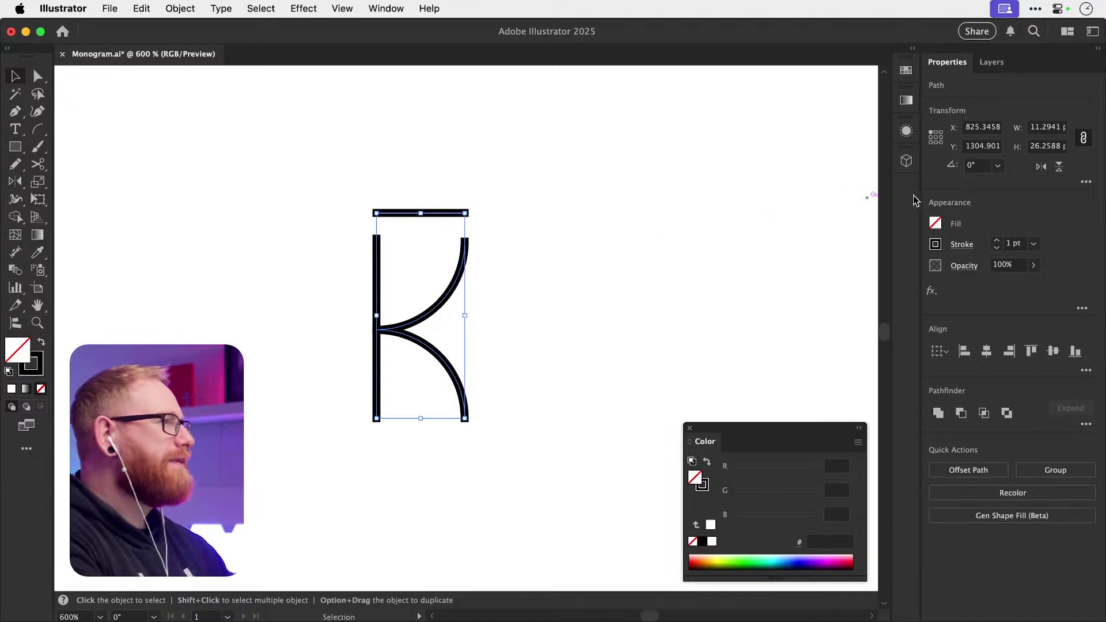
- Examine the slanted end of the straight K's upper arm up close
{"action": "scroll", "coordinate": [673, 365], "scroll_direction": "right", "scroll_amount": 10}
{"action": "scroll", "coordinate": [673, 366], "scroll_direction": "down", "scroll_amount": 5}
{"action": "scroll", "coordinate": [516, 315], "scroll_direction": "up", "scroll_amount": 8}
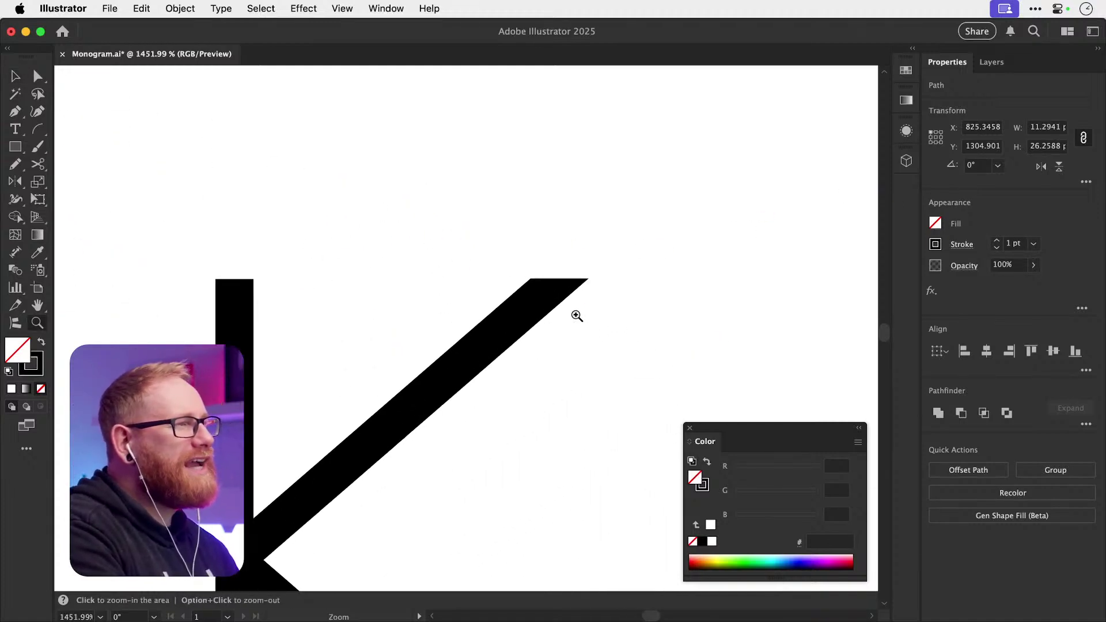
{"action": "key", "text": "n"}
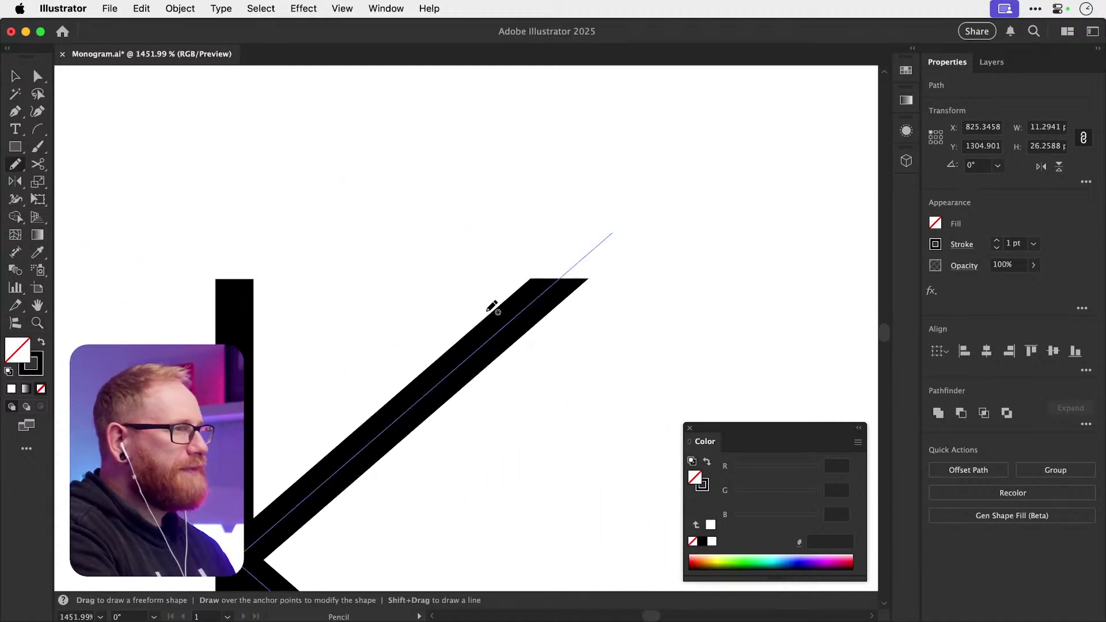
{"action": "key", "text": "v"}
{"action": "scroll", "coordinate": [513, 272], "scroll_direction": "down", "scroll_amount": 5}
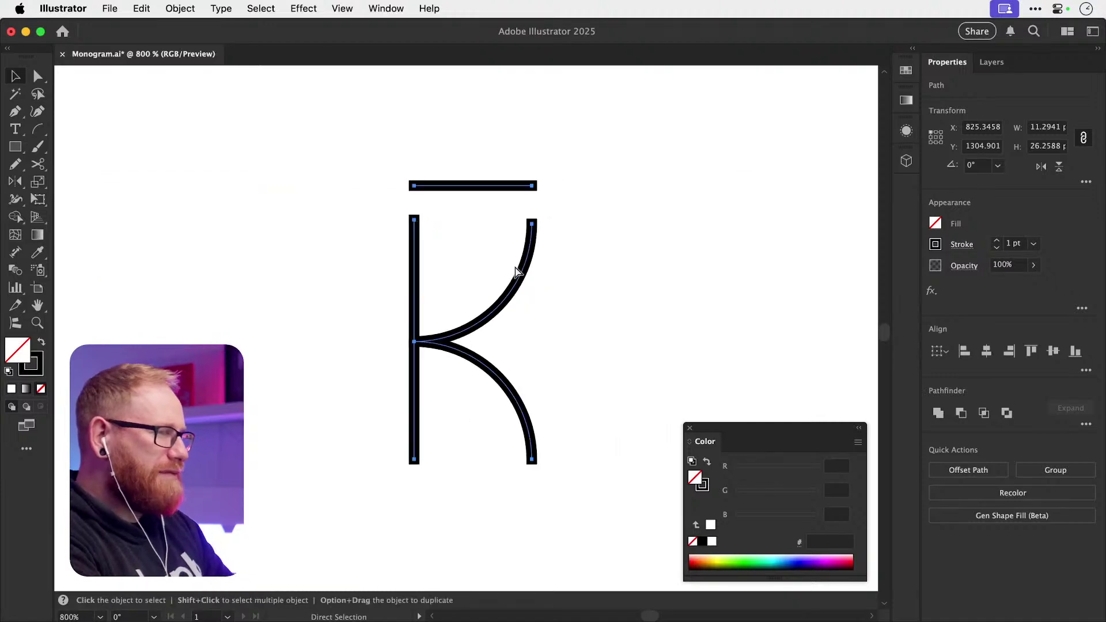
- Draw an unfilled circle about 39.6 px in diameter around the curved K and shift it roughly centred on the letter
{"action": "left_click", "coordinate": [513, 244]}
{"action": "scroll", "coordinate": [506, 257], "scroll_direction": "up", "scroll_amount": 3}
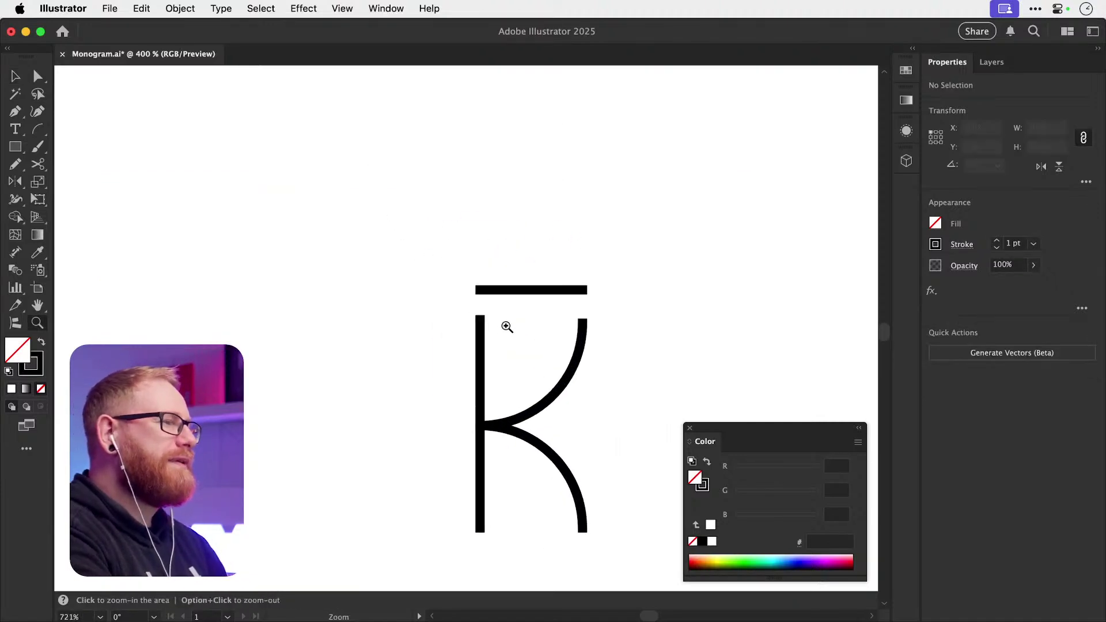
{"action": "left_click", "coordinate": [16, 151]}
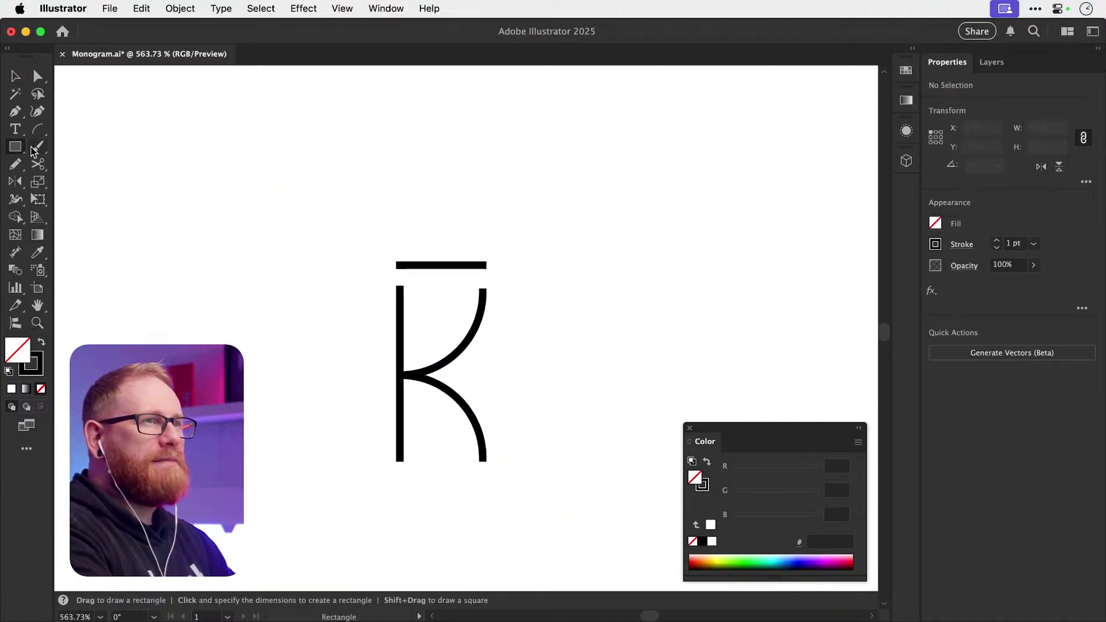
{"action": "left_click_drag", "start_coordinate": [16, 149], "coordinate": [59, 181]}
{"action": "mouse_move", "coordinate": [324, 220]}
{"action": "left_mouse_down"}
{"action": "mouse_move", "coordinate": [526, 474]}
{"action": "mouse_move", "coordinate": [572, 511]}
{"action": "left_mouse_up"}
{"action": "key", "text": "v"}
{"action": "left_click_drag", "start_coordinate": [567, 259], "coordinate": [534, 259]}
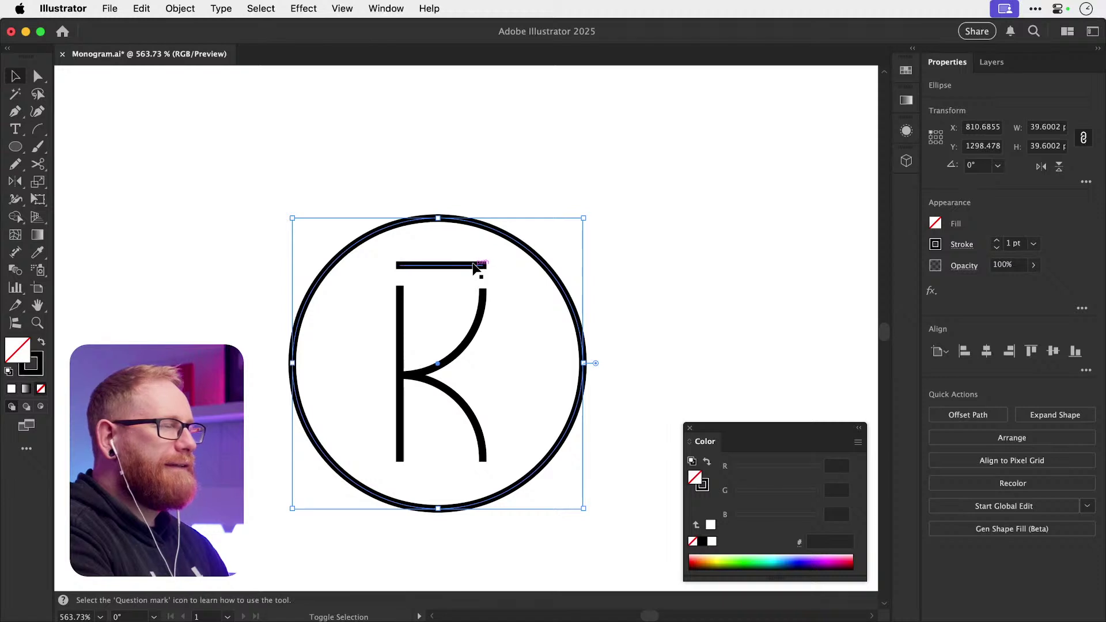
- Centre the circle horizontally on the top bar, and centre the grouped curved K and bar vertically within the circle
{"action": "left_click", "coordinate": [471, 267], "text": "shift"}
{"action": "left_click", "coordinate": [986, 351]}
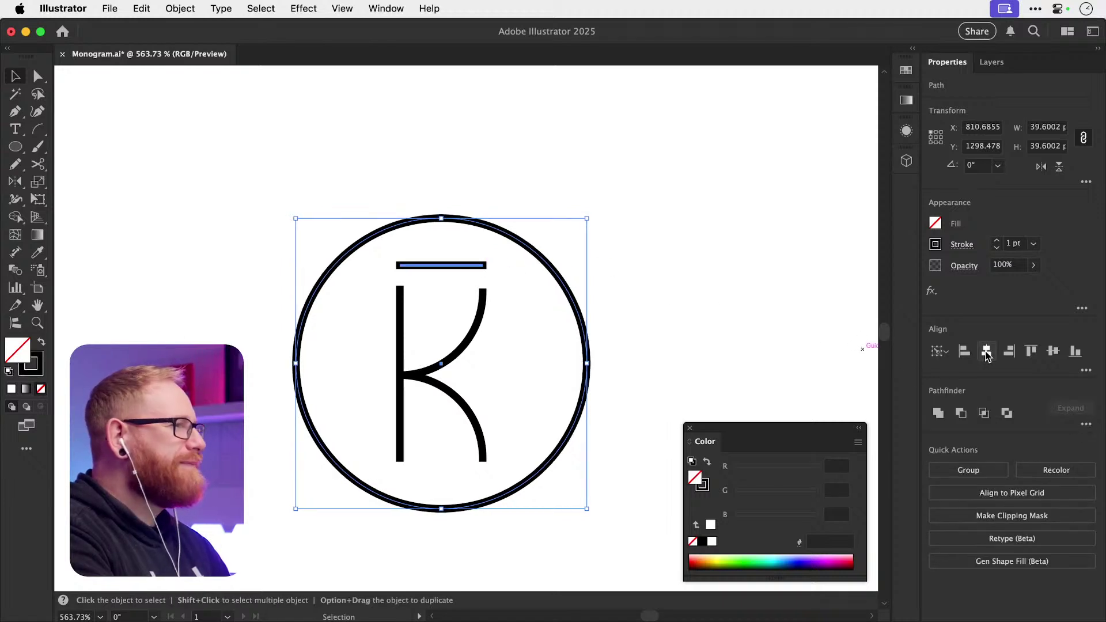
{"action": "left_click", "coordinate": [477, 254]}
{"action": "left_click", "coordinate": [582, 337]}
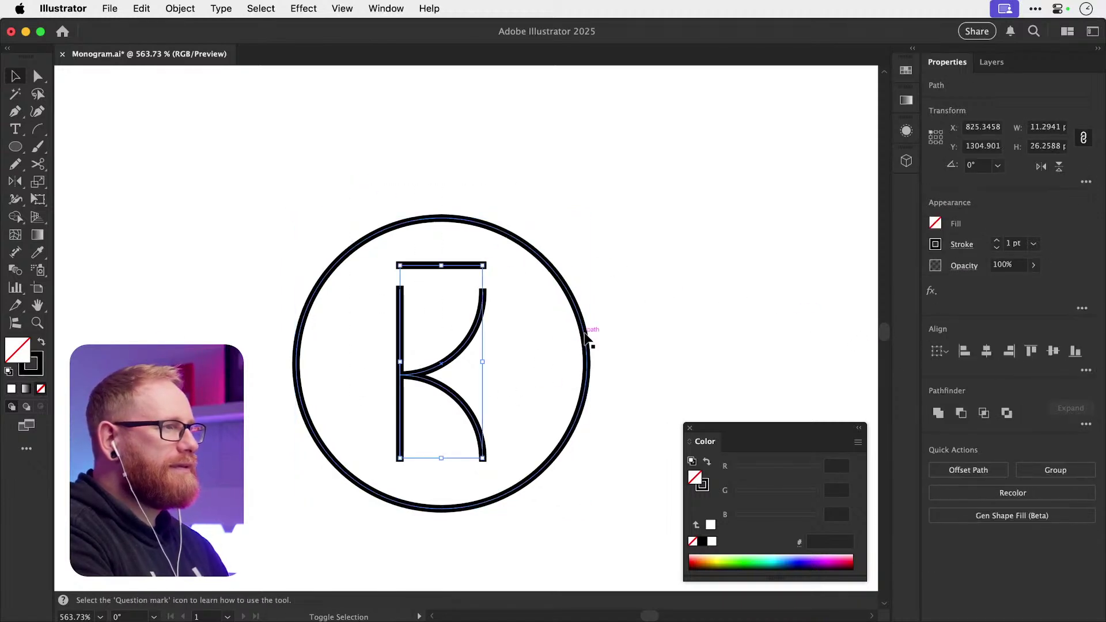
{"action": "left_click_drag", "start_coordinate": [432, 227], "coordinate": [593, 387]}
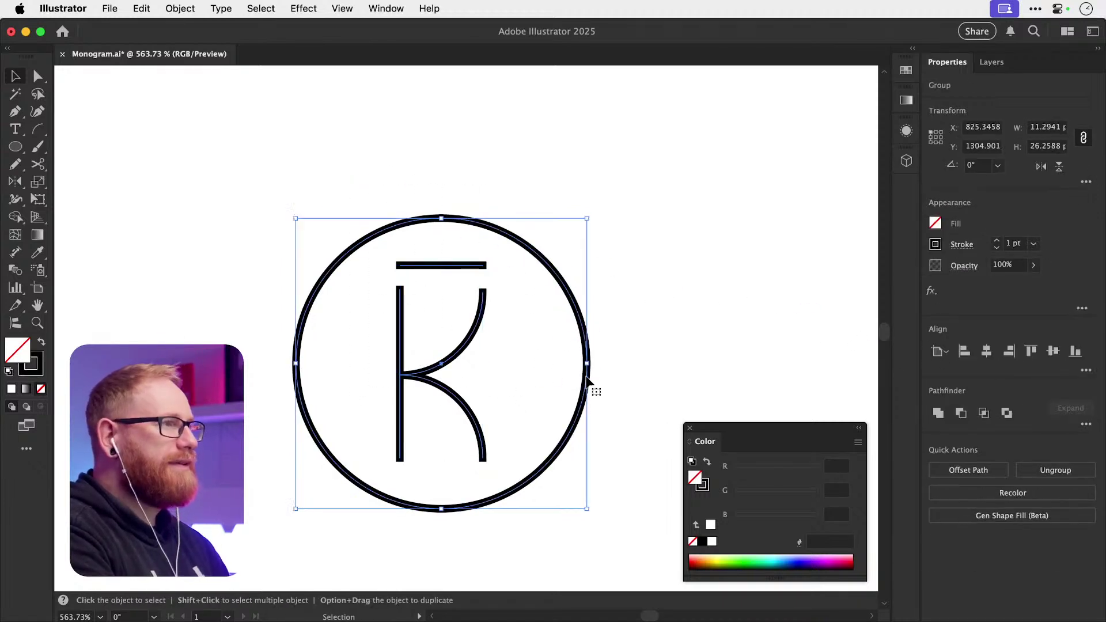
{"action": "left_click", "coordinate": [1032, 351]}
{"action": "left_click", "coordinate": [627, 302]}
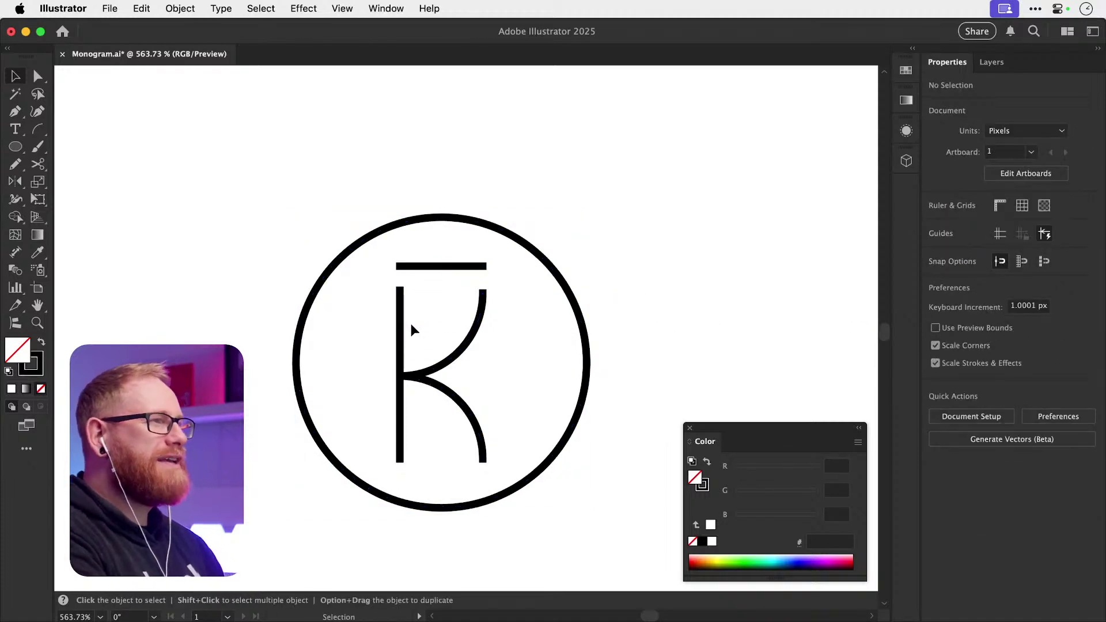
- Select the circle with the curved K and top bar and move them together about 110 px to the left
{"action": "left_click", "coordinate": [577, 423]}
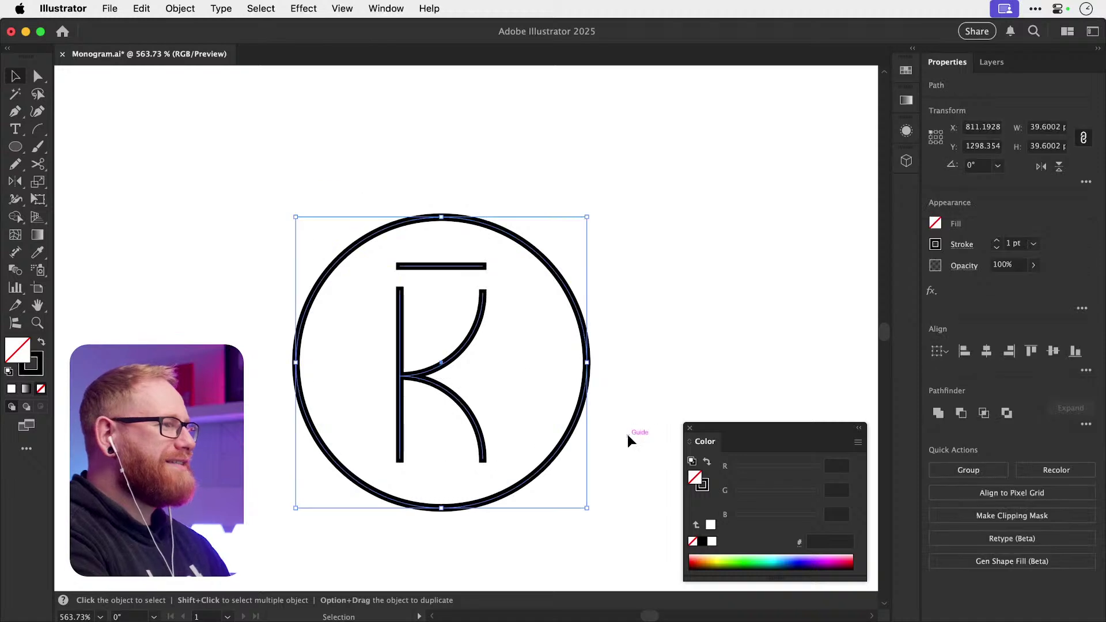
{"action": "key", "text": "super+minus"}
{"action": "key", "text": "super+minus"}
{"action": "key", "text": "super+minus"}
{"action": "key", "text": "super+minus"}
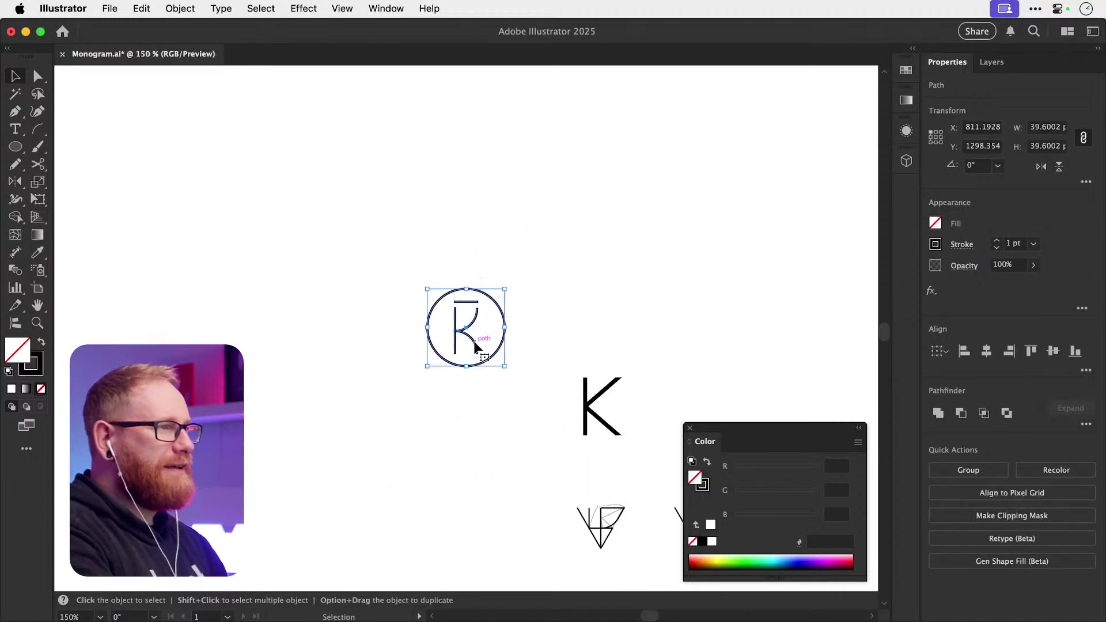
{"action": "mouse_move", "coordinate": [476, 346]}
{"action": "left_mouse_down"}
{"action": "mouse_move", "coordinate": [271, 324]}
{"action": "mouse_move", "coordinate": [454, 343]}
{"action": "left_mouse_up"}
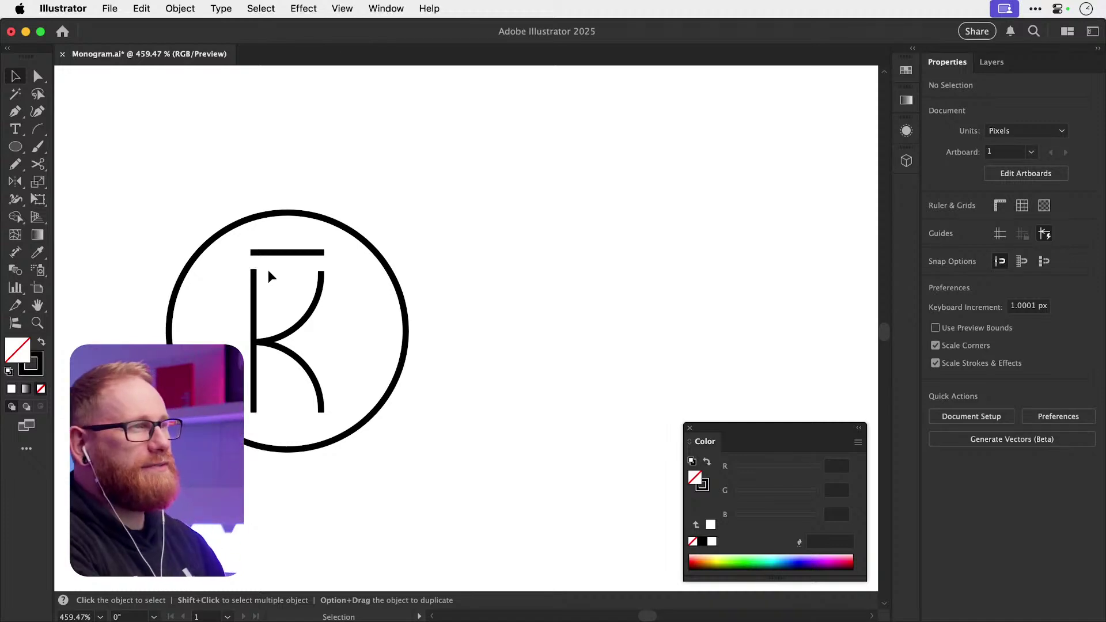
- Move the top bar down closer to the curved K and give the stem a butt cap
{"action": "scroll", "coordinate": [268, 270], "scroll_direction": "up", "scroll_amount": 5}
{"action": "left_click_drag", "start_coordinate": [382, 210], "coordinate": [387, 236]}
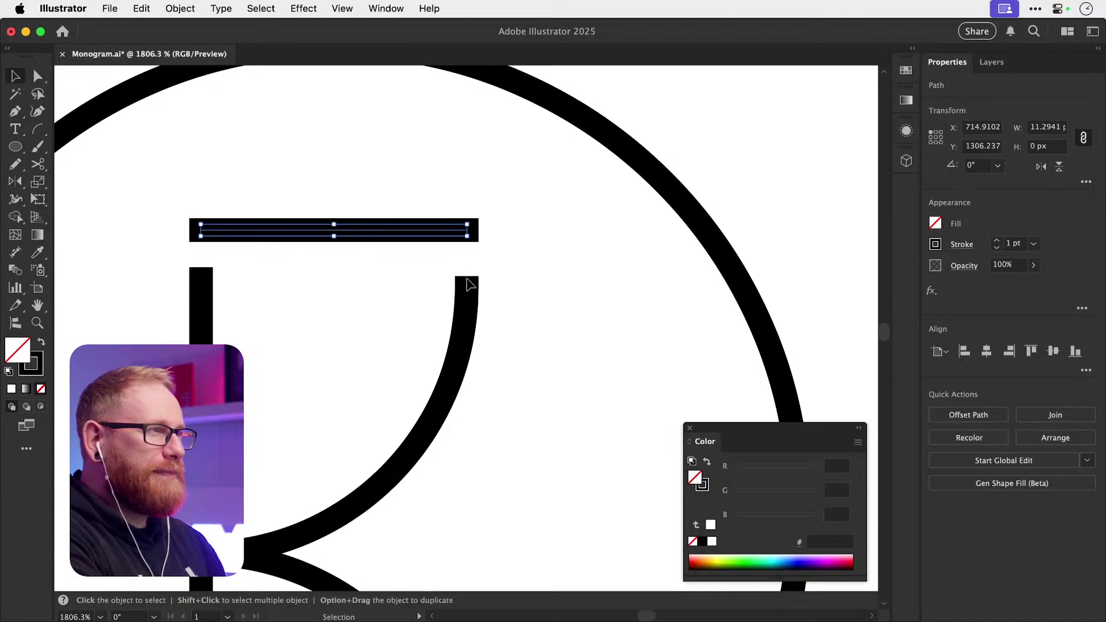
{"action": "key", "text": "a"}
{"action": "left_click", "coordinate": [200, 270]}
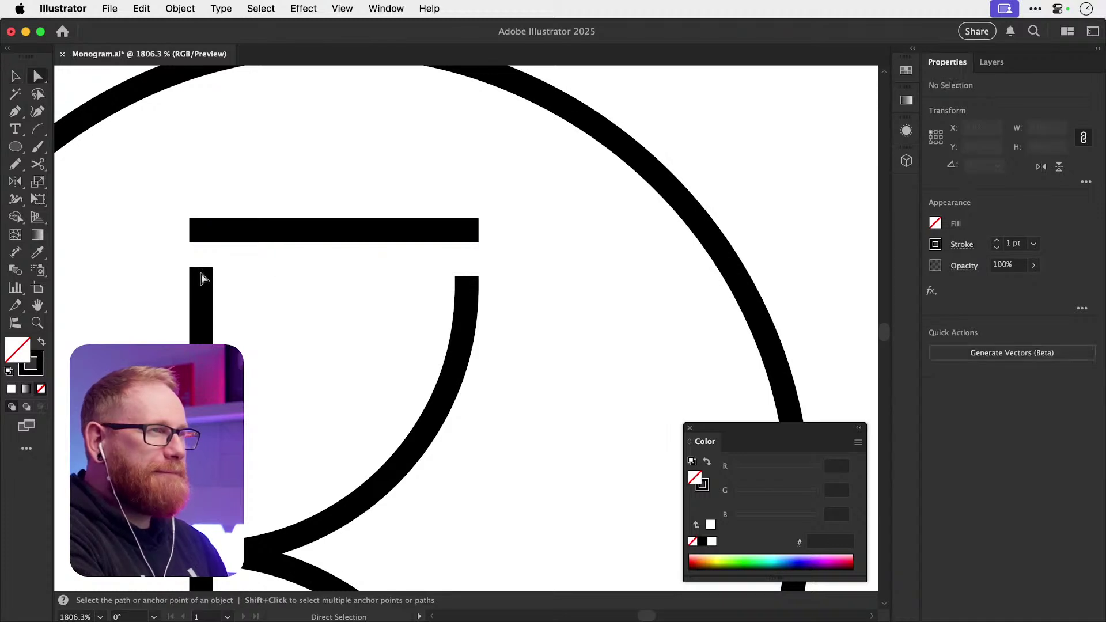
{"action": "left_click", "coordinate": [201, 279]}
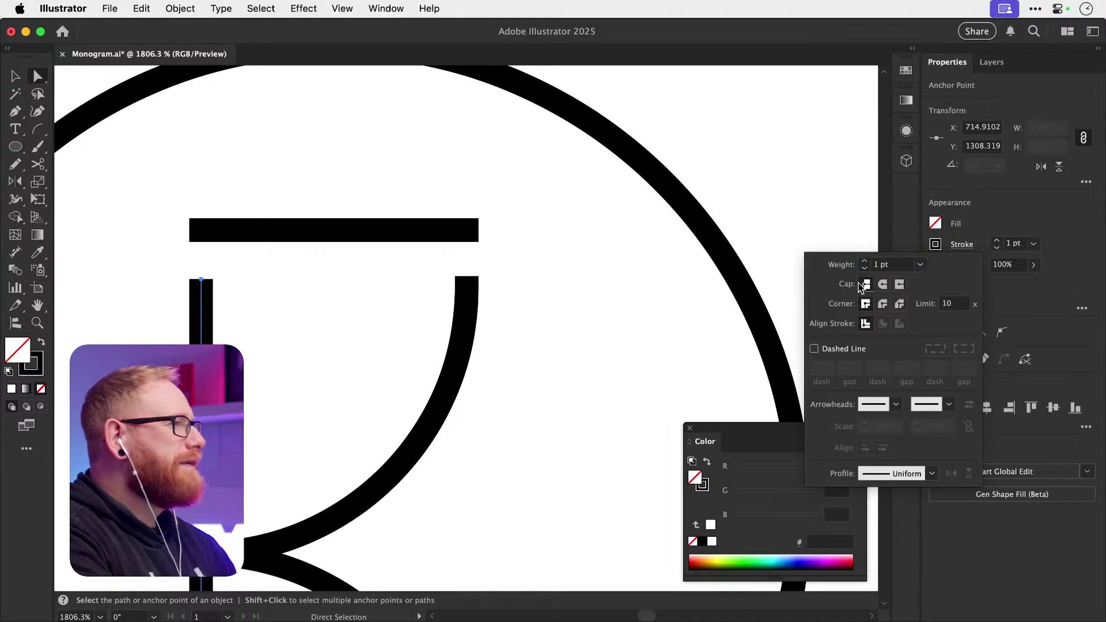
- Try to top-align the upper end anchors of the stem and the upper arc, and undo the alignment
{"action": "left_click_drag", "start_coordinate": [156, 261], "coordinate": [479, 297]}
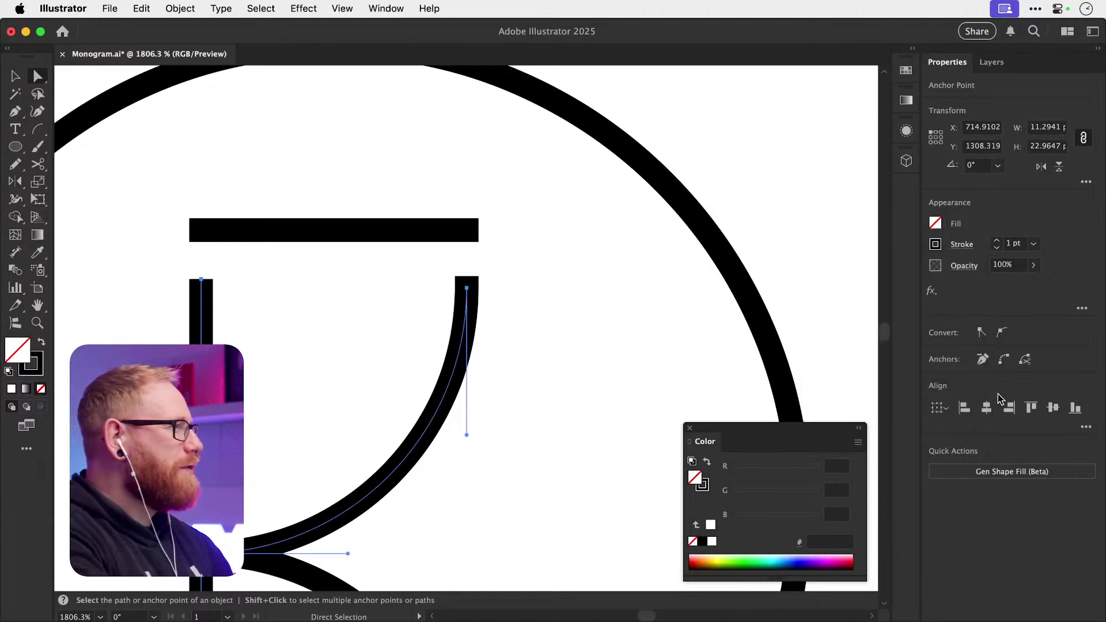
{"action": "left_click", "coordinate": [482, 412]}
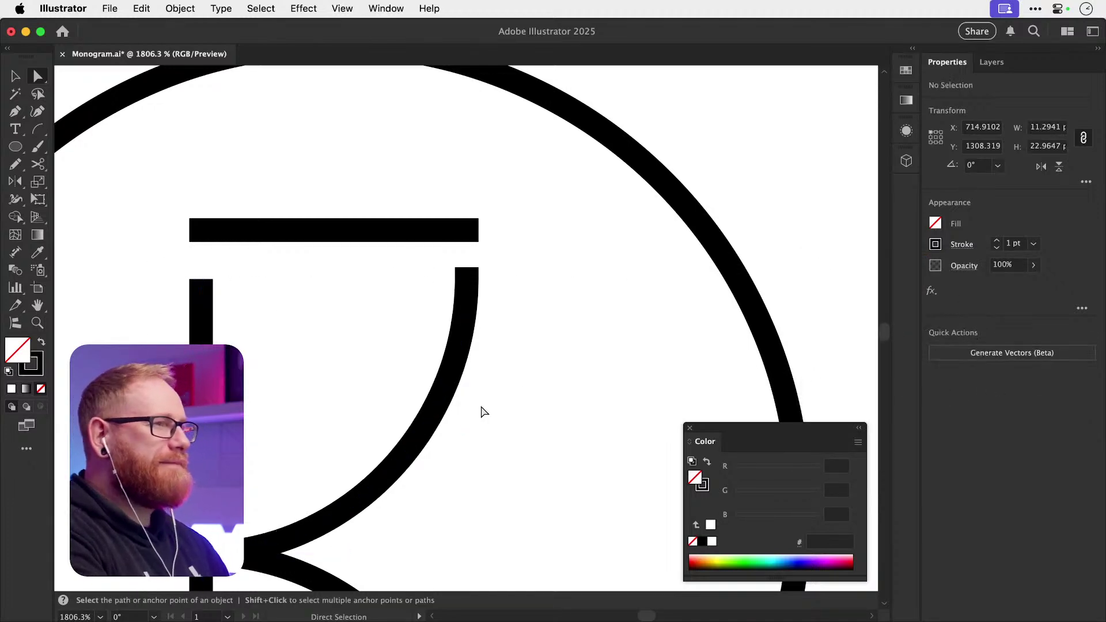
{"action": "left_click_drag", "start_coordinate": [168, 268], "coordinate": [507, 311]}
{"action": "left_click", "coordinate": [202, 281]}
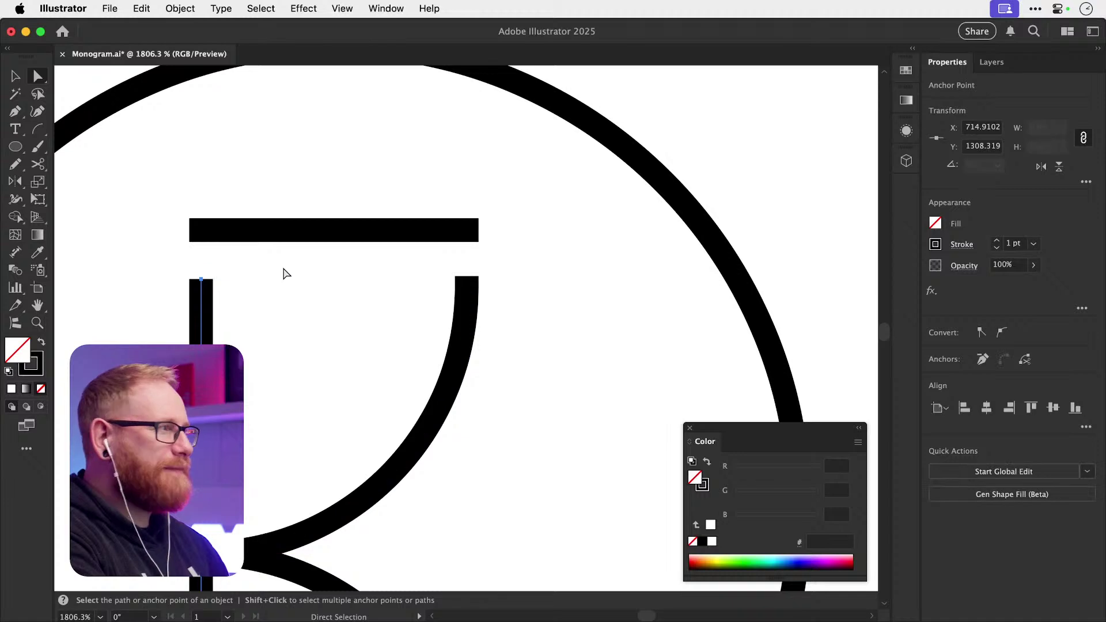
{"action": "left_click", "coordinate": [1031, 407]}
{"action": "key", "text": "cmd+z"}
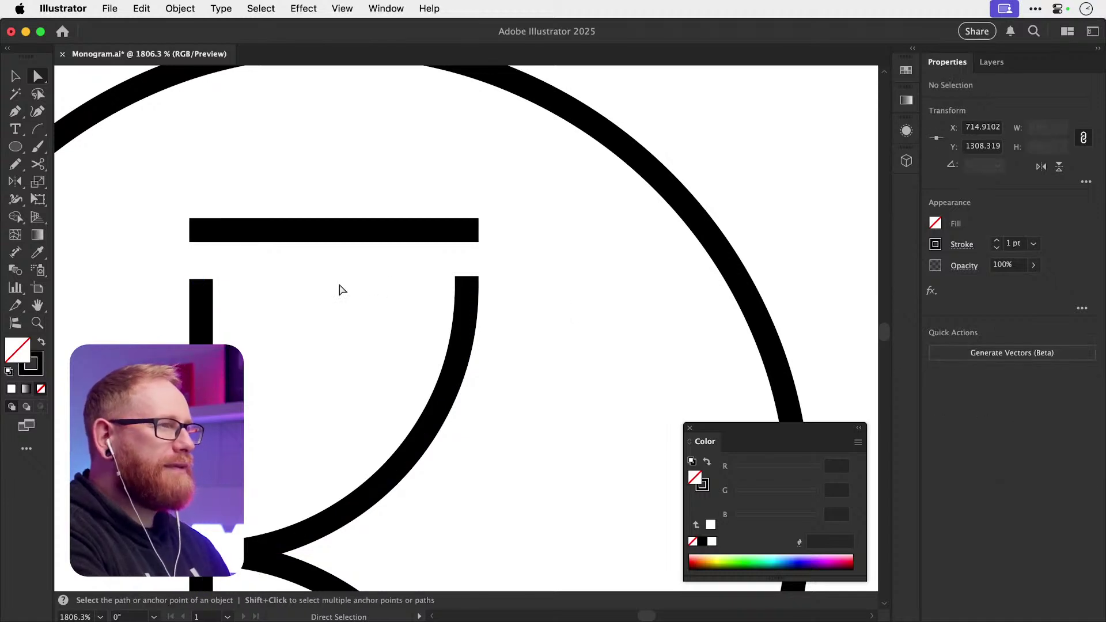
- Extend the stem's upper end slightly toward the level of the upper arc's end and check the stem's lower end
{"action": "mouse_move", "coordinate": [202, 280]}
{"action": "left_mouse_down"}
{"action": "mouse_move", "coordinate": [202, 300]}
{"action": "mouse_move", "coordinate": [204, 274]}
{"action": "left_mouse_up"}
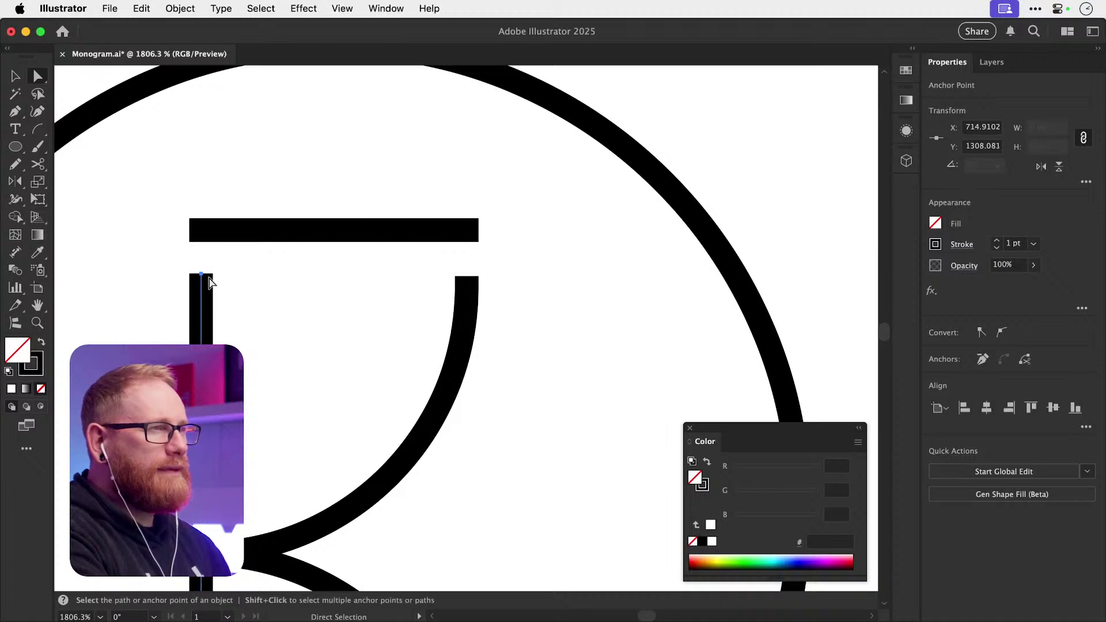
{"action": "left_click_drag", "start_coordinate": [270, 374], "coordinate": [287, 355]}
{"action": "scroll", "coordinate": [287, 354], "scroll_direction": "down", "scroll_amount": 8}
{"action": "scroll", "coordinate": [287, 355], "scroll_direction": "left", "scroll_amount": 2}
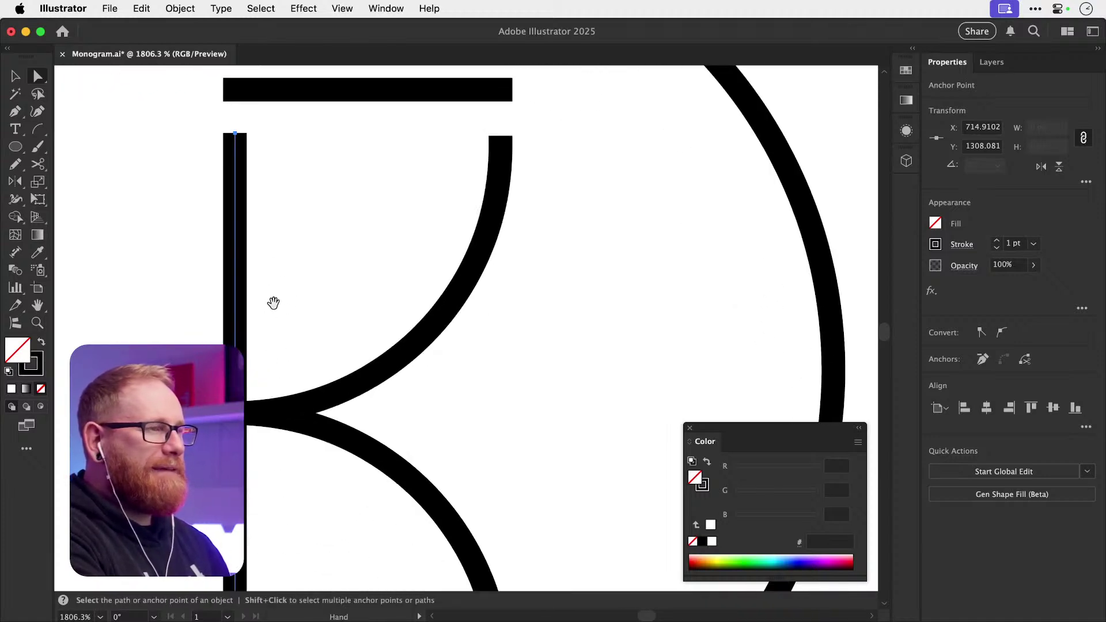
{"action": "left_click_drag", "start_coordinate": [292, 490], "coordinate": [294, 497]}
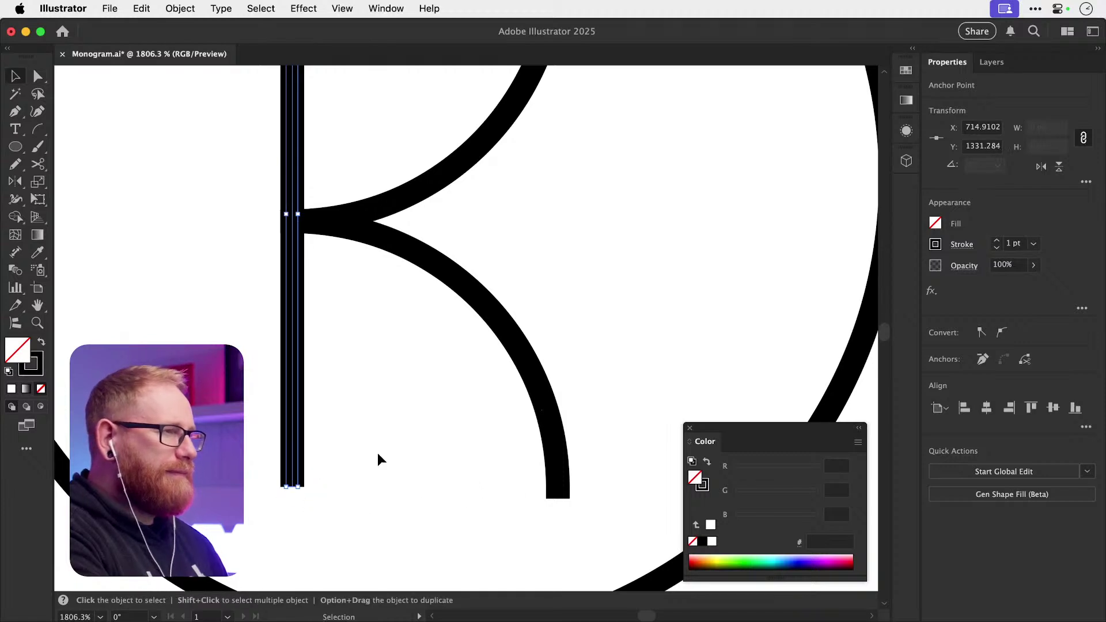
- Apply butt caps to the strokes of the circle, stem and both arcs, leaving the top bar out of the selection
{"action": "key", "text": "super+minus"}
{"action": "key", "text": "super+minus"}
{"action": "key", "text": "super+minus"}
{"action": "key", "text": "super+minus"}
{"action": "left_click_drag", "start_coordinate": [280, 447], "coordinate": [569, 118]}
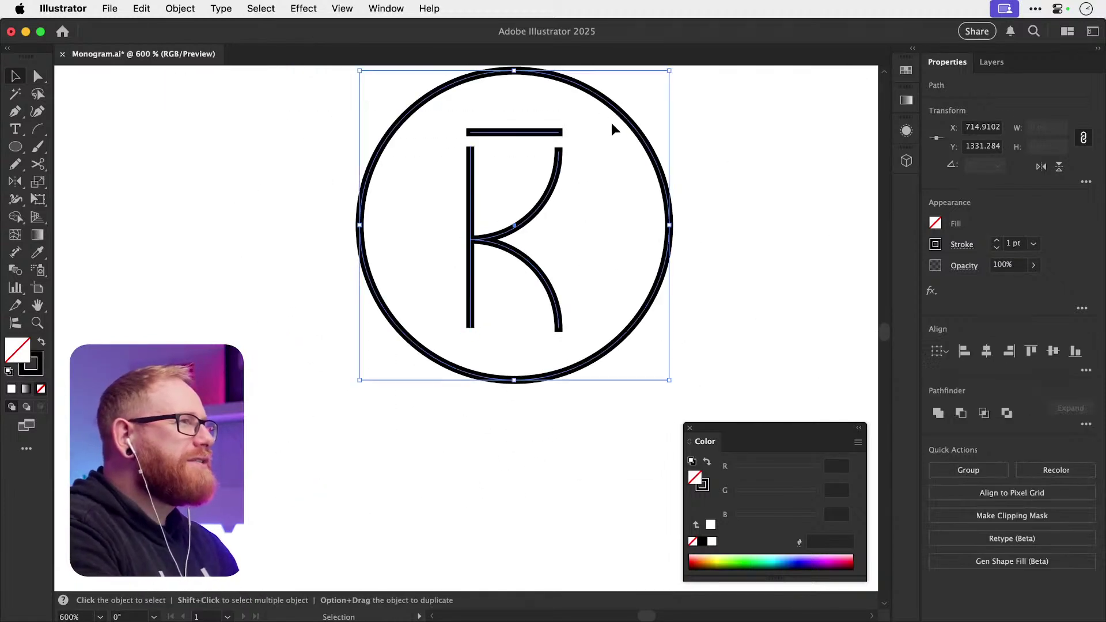
{"action": "left_click", "coordinate": [487, 134], "text": "shift"}
{"action": "left_click", "coordinate": [966, 249]}
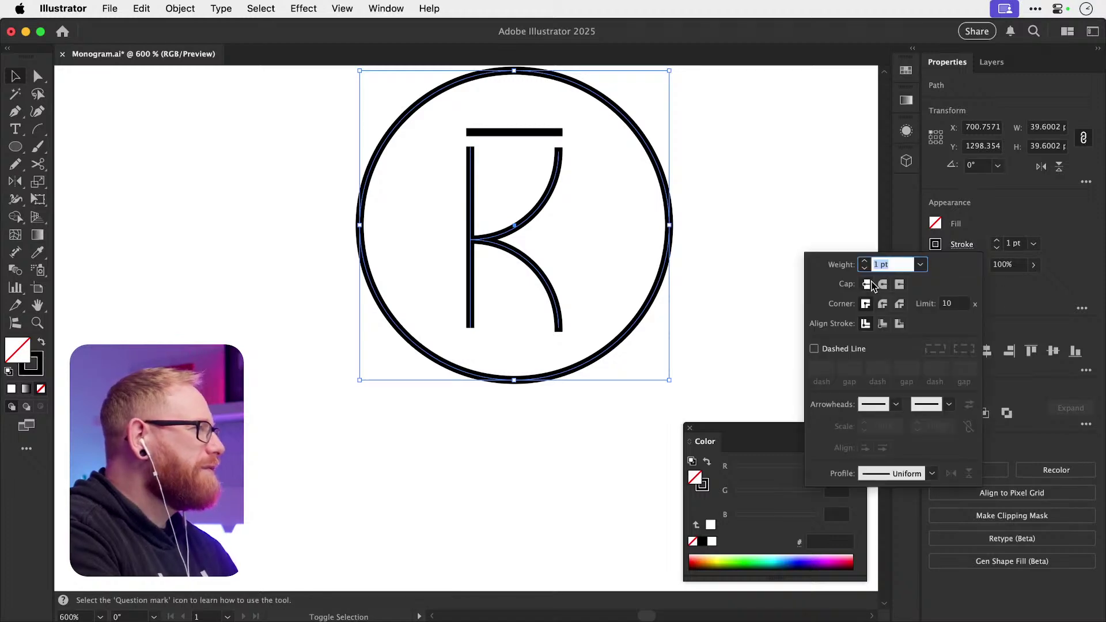
{"action": "key", "text": "Escape"}
{"action": "left_click", "coordinate": [758, 144]}
- Align the stem's upper end anchor level with the upper arc's end anchor
{"action": "key", "text": "z"}
{"action": "left_click_drag", "start_coordinate": [498, 141], "coordinate": [516, 168]}
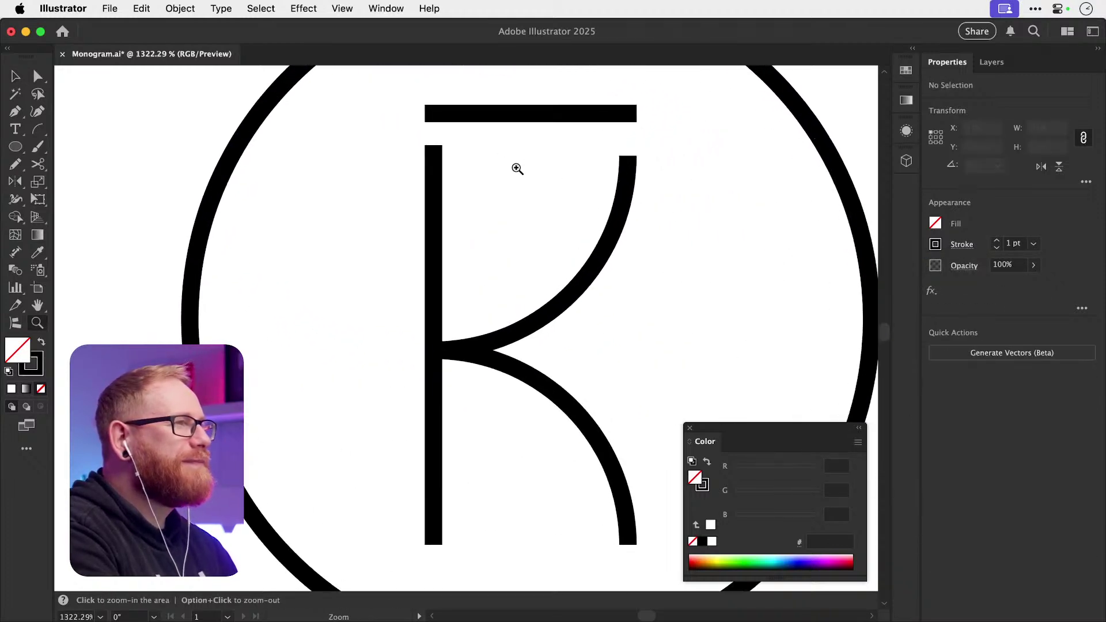
{"action": "key", "text": "a"}
{"action": "left_click", "coordinate": [438, 161]}
{"action": "left_click_drag", "start_coordinate": [434, 146], "coordinate": [433, 195]}
{"action": "left_click", "coordinate": [634, 158]}
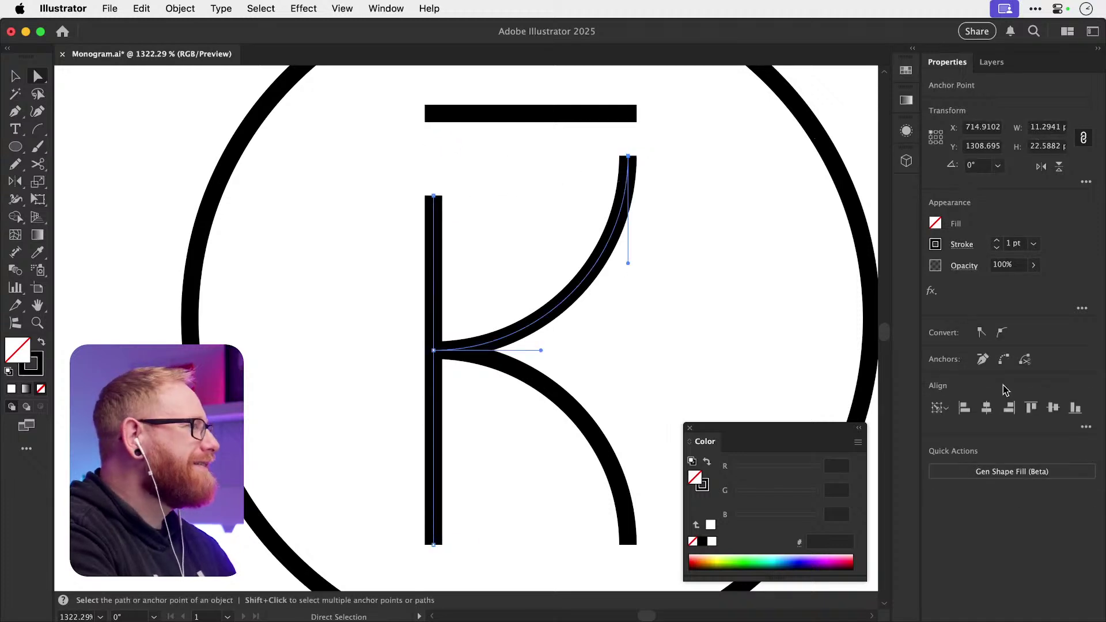
{"action": "left_click", "coordinate": [1030, 408]}
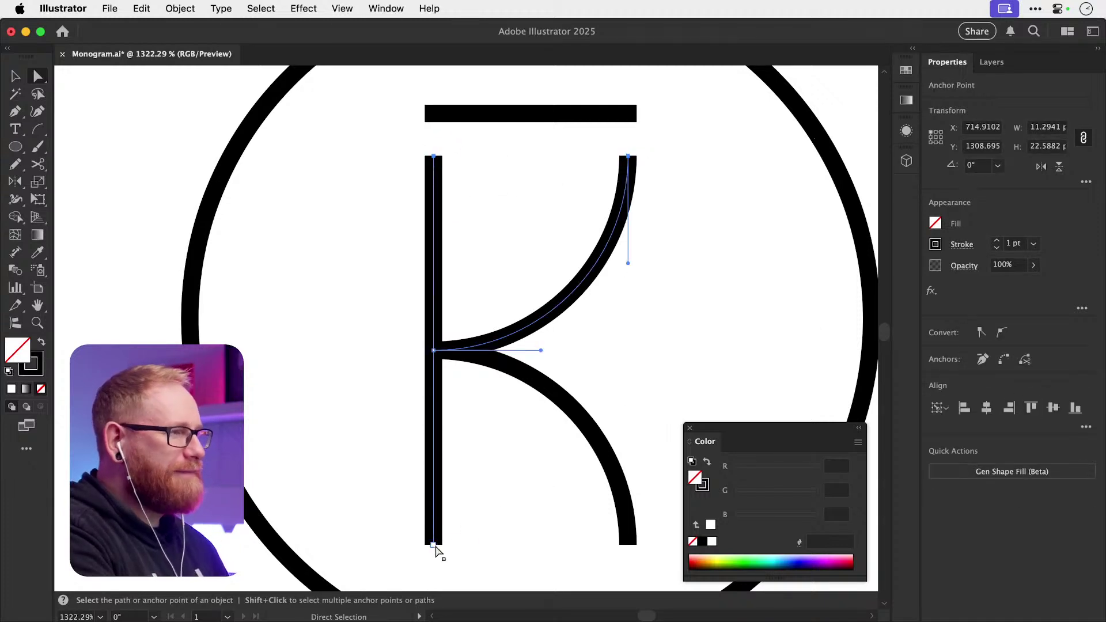
- Align the stem's lower end anchor level with the lower arc's end anchor and deselect the paths
{"action": "left_click_drag", "start_coordinate": [435, 546], "coordinate": [515, 526]}
{"action": "left_click", "coordinate": [628, 545], "text": "shift"}
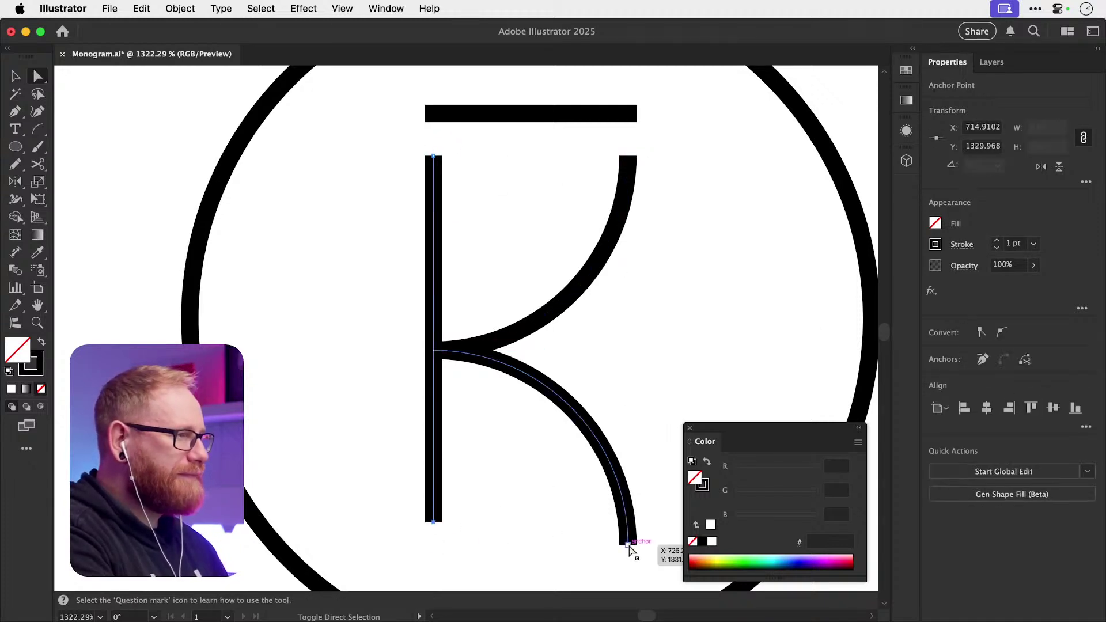
{"action": "left_click", "coordinate": [1075, 408]}
{"action": "key", "text": "super+shift+a"}
{"action": "key", "text": "v"}
- Lower the top bar to leave a gap of about one stroke width above the stem, and select the whole circled monogram
{"action": "scroll", "coordinate": [425, 99], "scroll_direction": "up", "scroll_amount": 3}
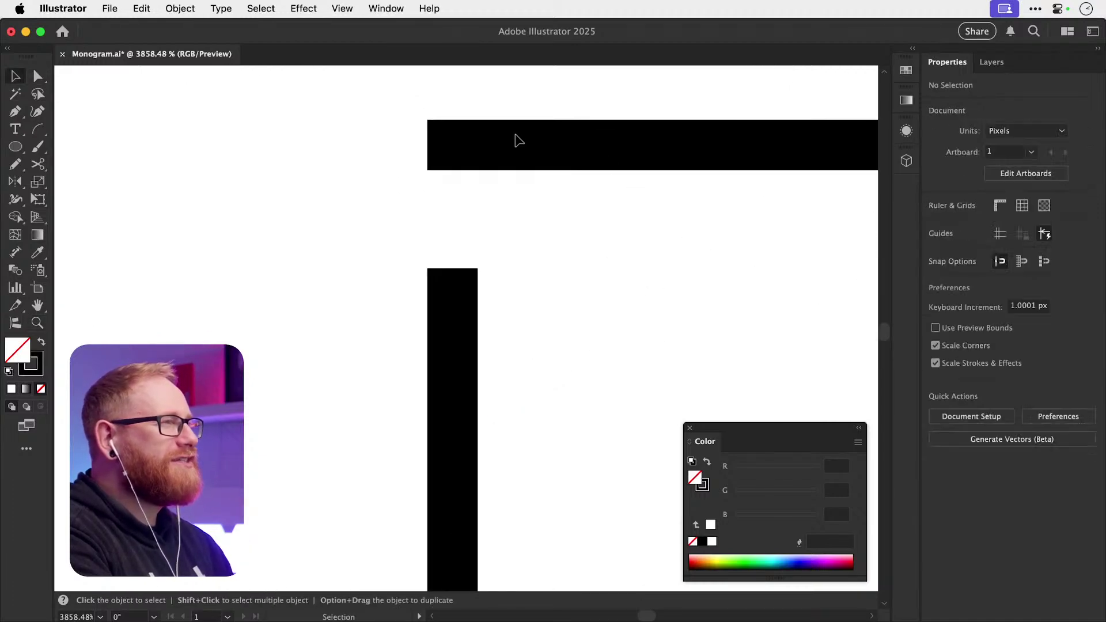
{"action": "left_click_drag", "start_coordinate": [510, 149], "coordinate": [353, 246]}
{"action": "key", "text": "super+shift+a"}
{"action": "scroll", "coordinate": [507, 188], "scroll_direction": "down", "scroll_amount": 6}
{"action": "left_click_drag", "start_coordinate": [225, 192], "coordinate": [441, 478]}
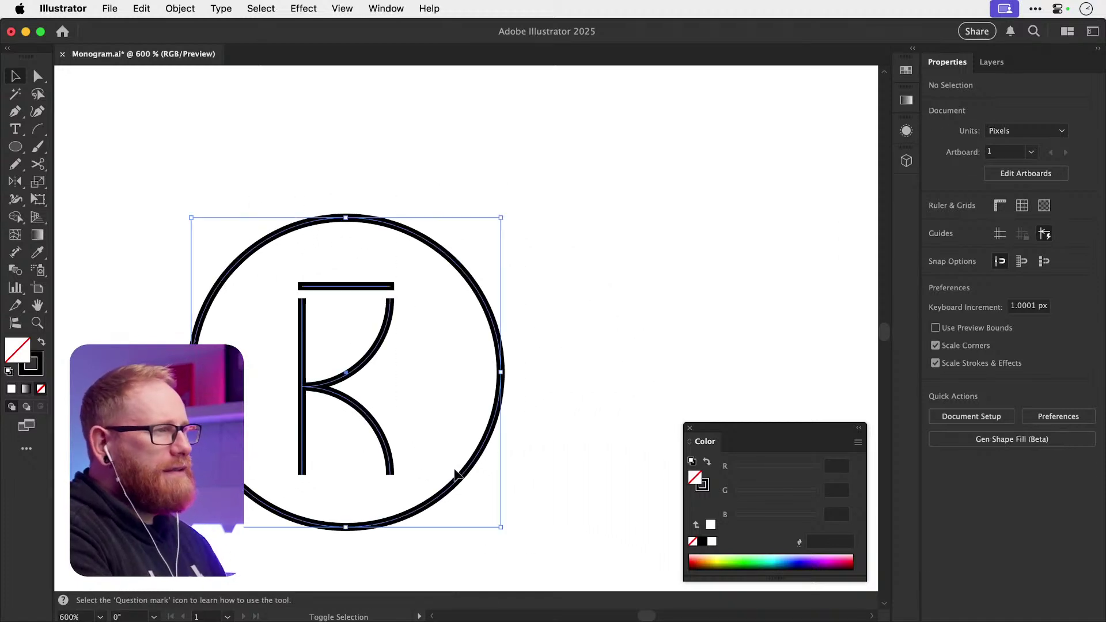
- Group the top bar, stem and arcs without the circle, and align the group and circle by their vertical centres
{"action": "left_click", "coordinate": [459, 479], "text": "shift"}
{"action": "key", "text": "super+g"}
{"action": "left_click_drag", "start_coordinate": [536, 267], "coordinate": [381, 394]}
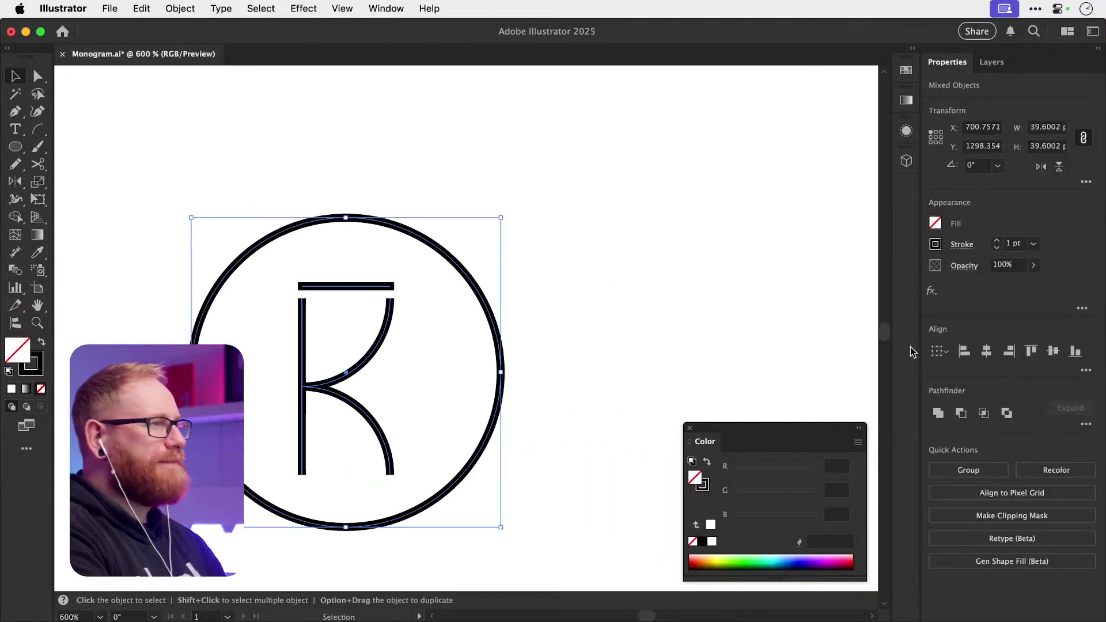
{"action": "left_click", "coordinate": [1053, 351]}
{"action": "left_click", "coordinate": [612, 283]}
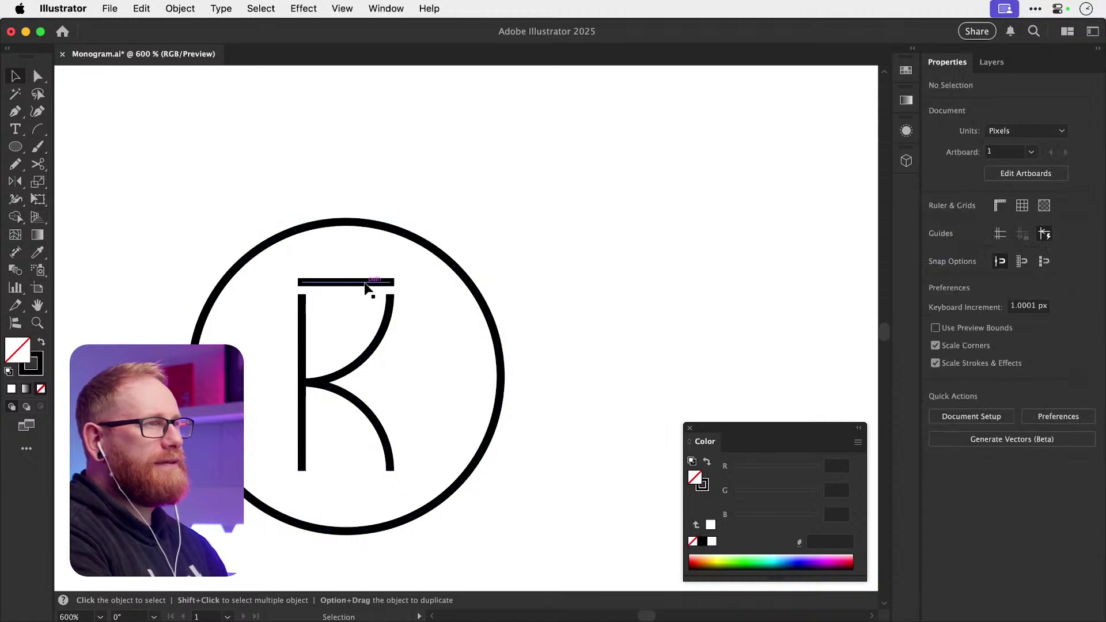
- Thicken the strokes of the grouped KR letterform to 5 pt, keeping the circle's stroke as it is, and deselect it
{"action": "left_click_drag", "start_coordinate": [371, 288], "coordinate": [550, 242]}
{"action": "left_click", "coordinate": [998, 242]}
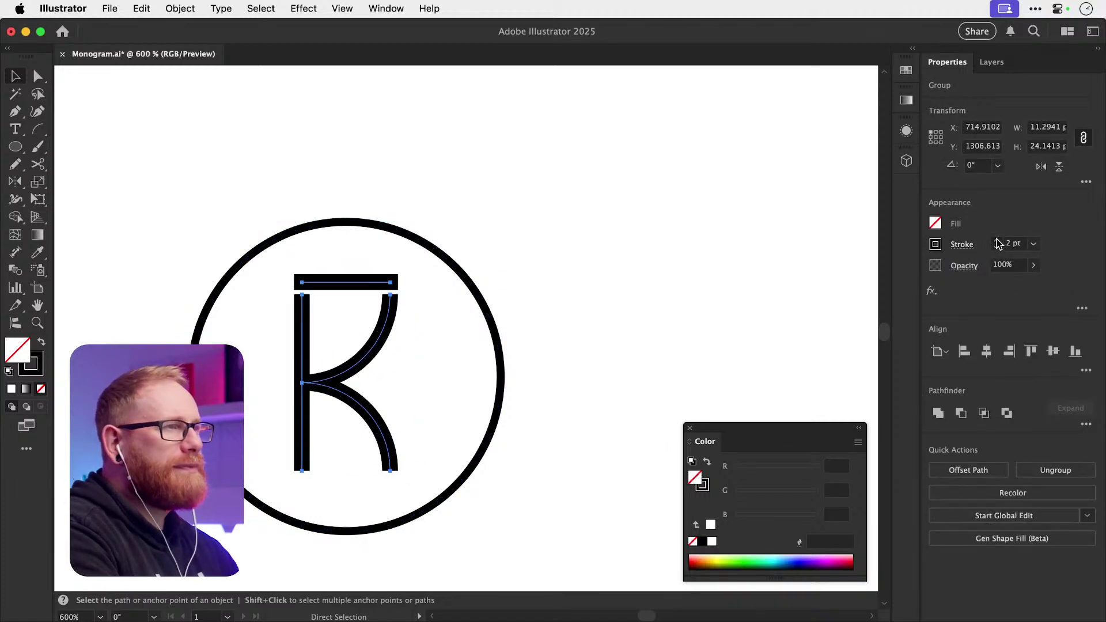
{"action": "left_click", "coordinate": [998, 242]}
{"action": "left_click", "coordinate": [997, 242]}
{"action": "left_click", "coordinate": [998, 242]}
{"action": "left_click", "coordinate": [998, 242]}
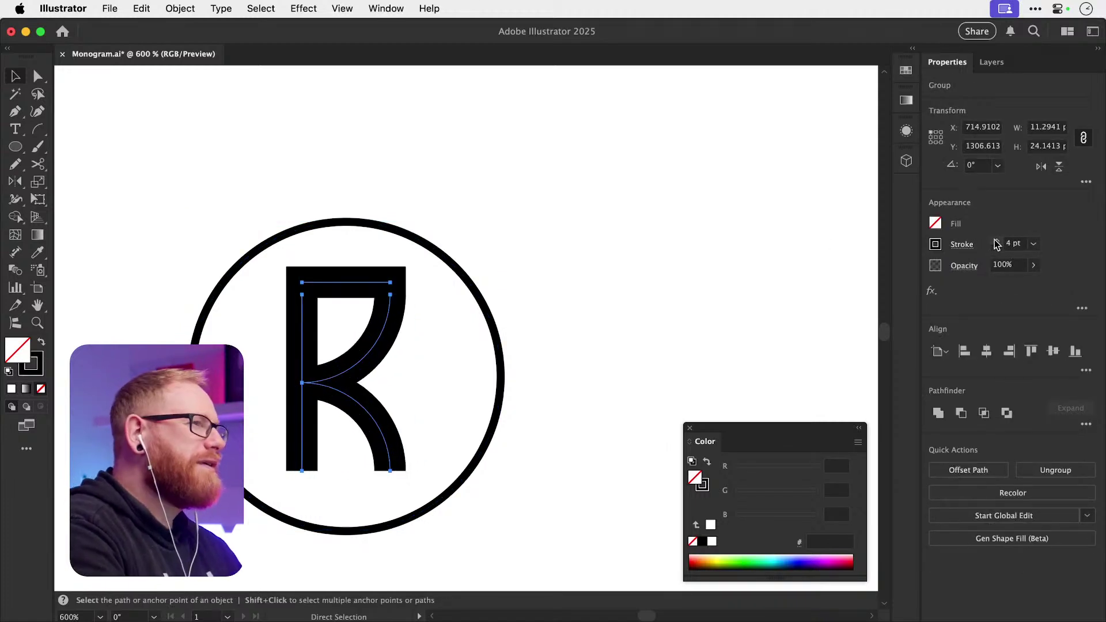
{"action": "left_click", "coordinate": [998, 241]}
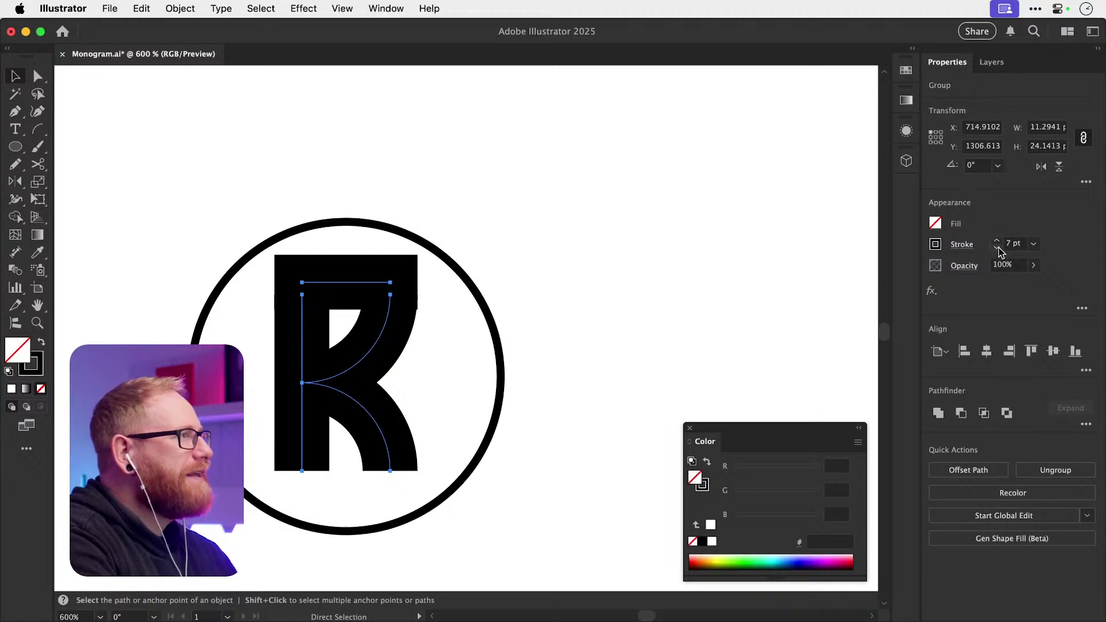
{"action": "left_click", "coordinate": [997, 248]}
{"action": "left_click", "coordinate": [996, 248]}
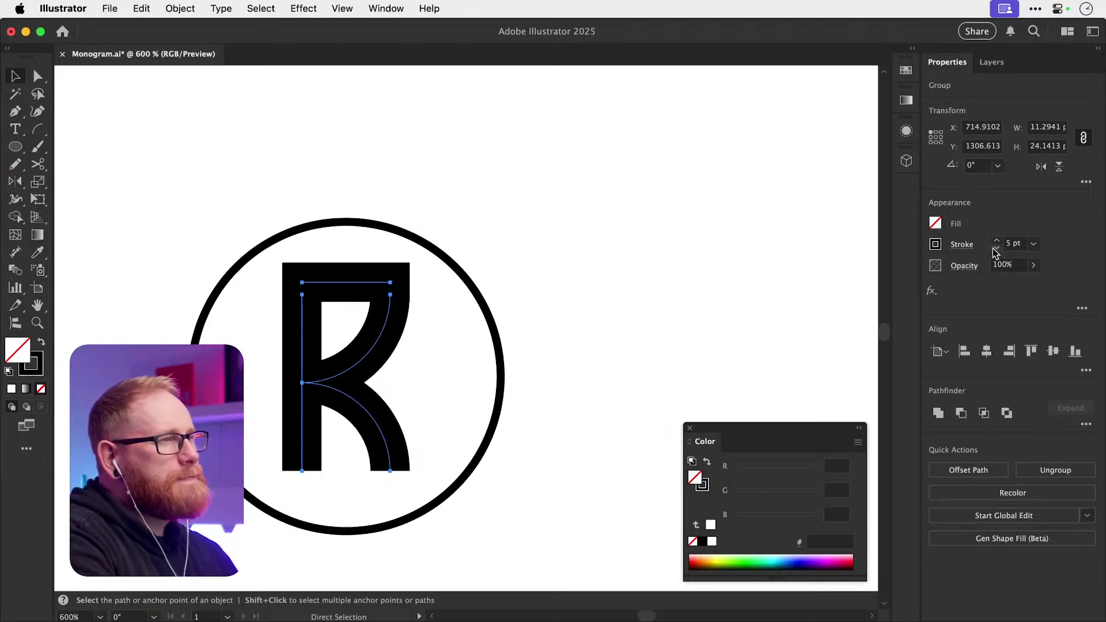
{"action": "left_click", "coordinate": [511, 215]}
{"action": "key", "text": "super+minus"}
{"action": "key", "text": "super+minus"}
{"action": "key", "text": "super+minus"}
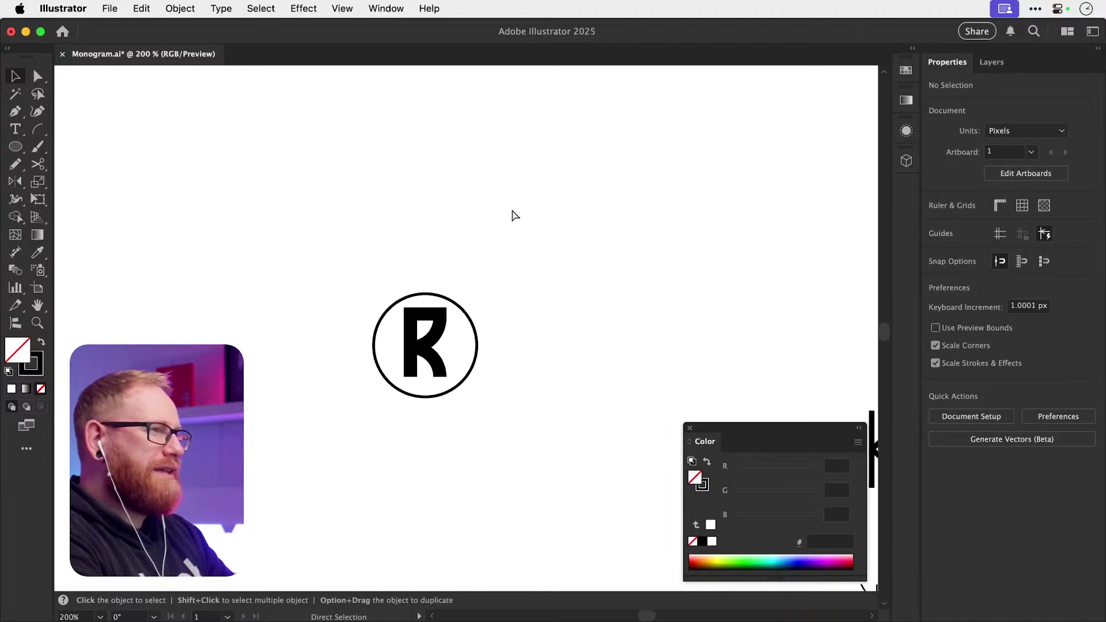
- Place a copy of the heavy KR letterform, without the circle, to the left of the circled monogram
{"action": "left_click_drag", "start_coordinate": [432, 301], "coordinate": [520, 306]}
{"action": "left_click_drag", "start_coordinate": [469, 353], "coordinate": [270, 358]}
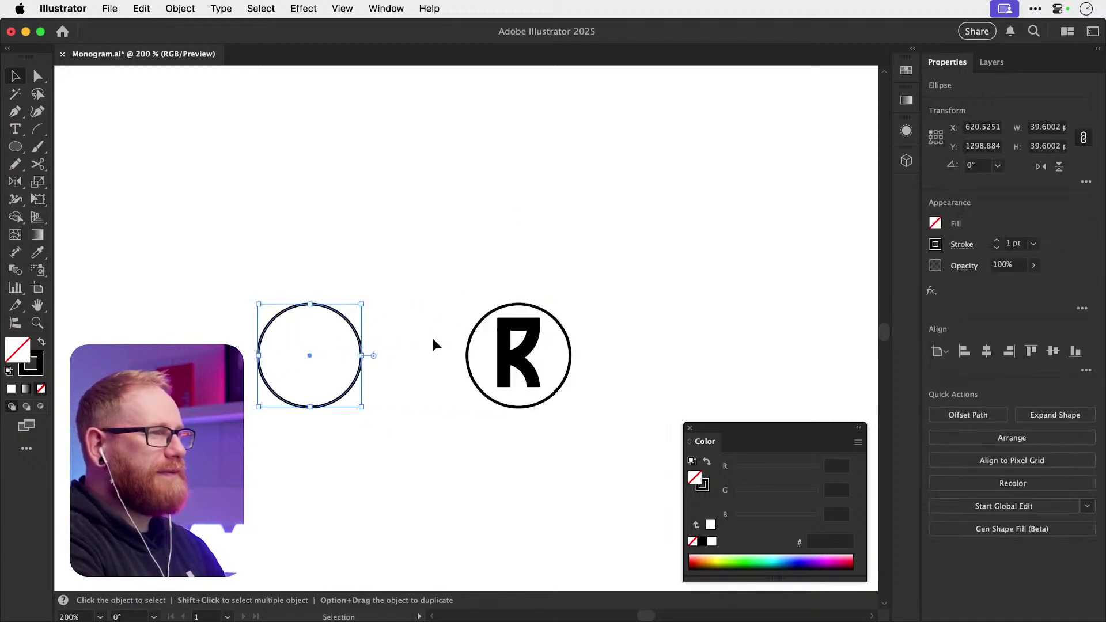
{"action": "key", "text": "super+z"}
{"action": "left_click_drag", "start_coordinate": [516, 362], "coordinate": [251, 358]}
{"action": "key", "text": "z"}
{"action": "key", "text": "v"}
- Set the stroke weight of the circle and its enclosed letterform to 1 pt and deselect them
{"action": "left_click_drag", "start_coordinate": [511, 315], "coordinate": [676, 368]}
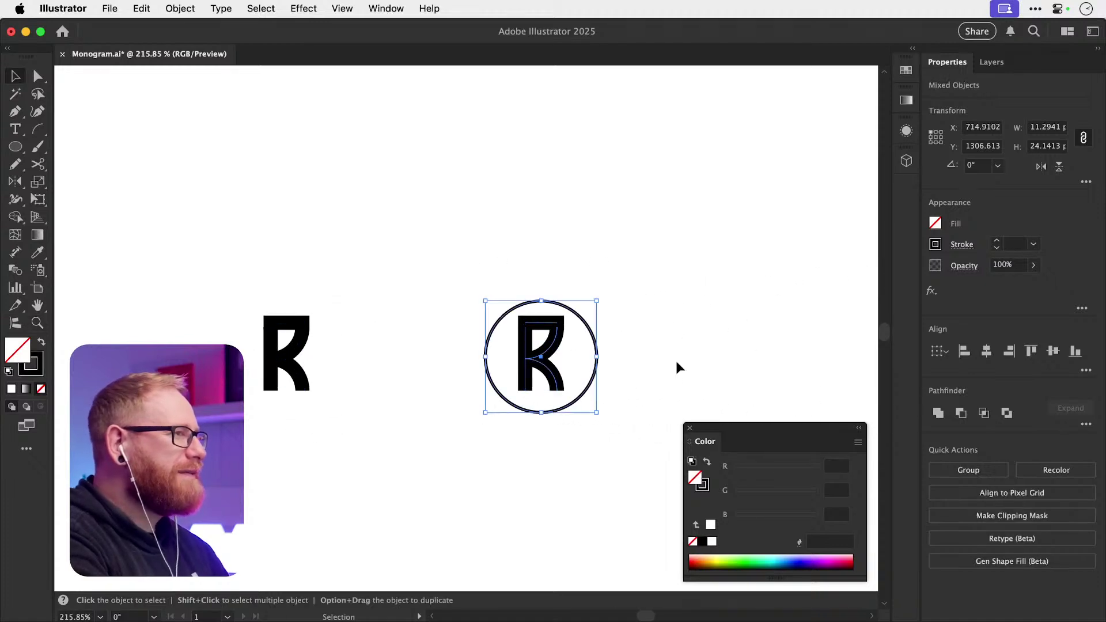
{"action": "left_click", "coordinate": [1015, 244]}
{"action": "type", "text": "1"}
{"action": "key", "text": "Return"}
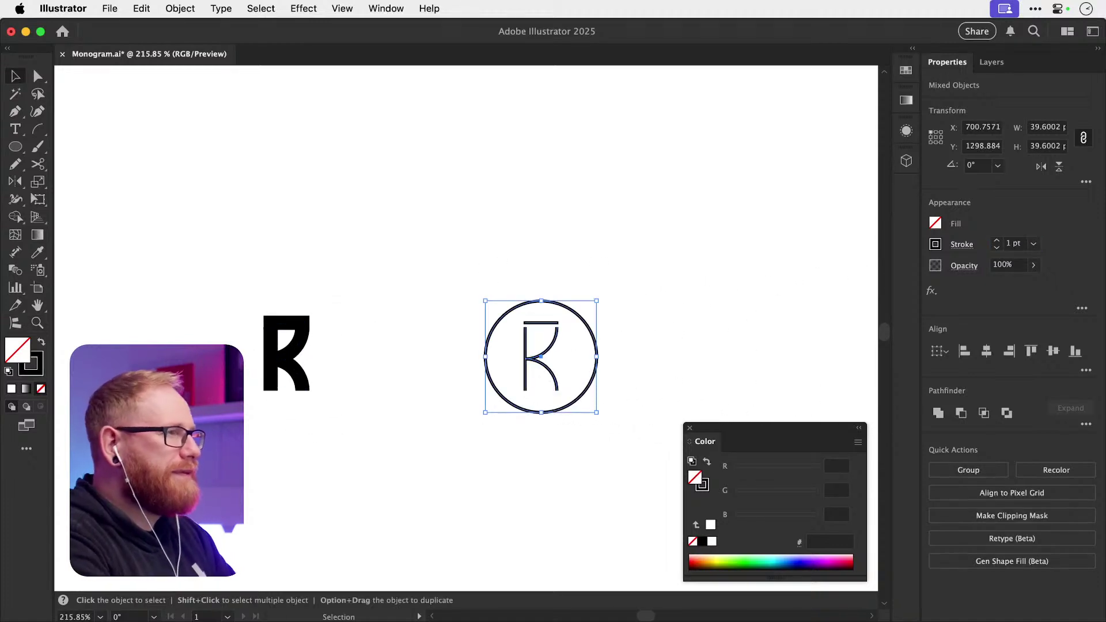
{"action": "left_click", "coordinate": [743, 225]}
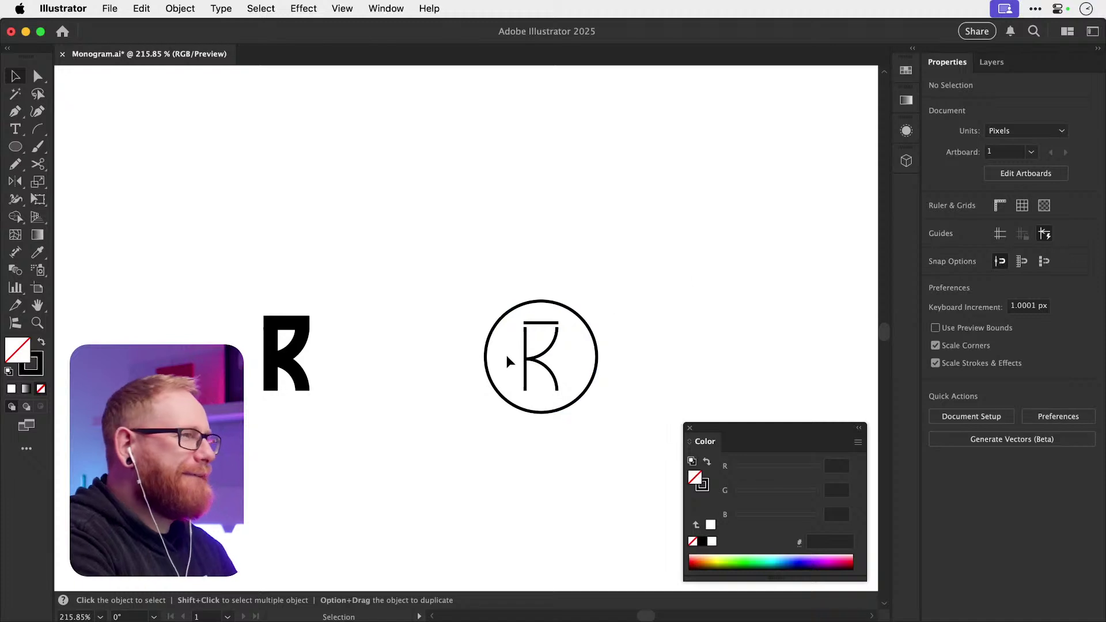
{"action": "key", "text": "z"}
{"action": "key", "text": "v"}
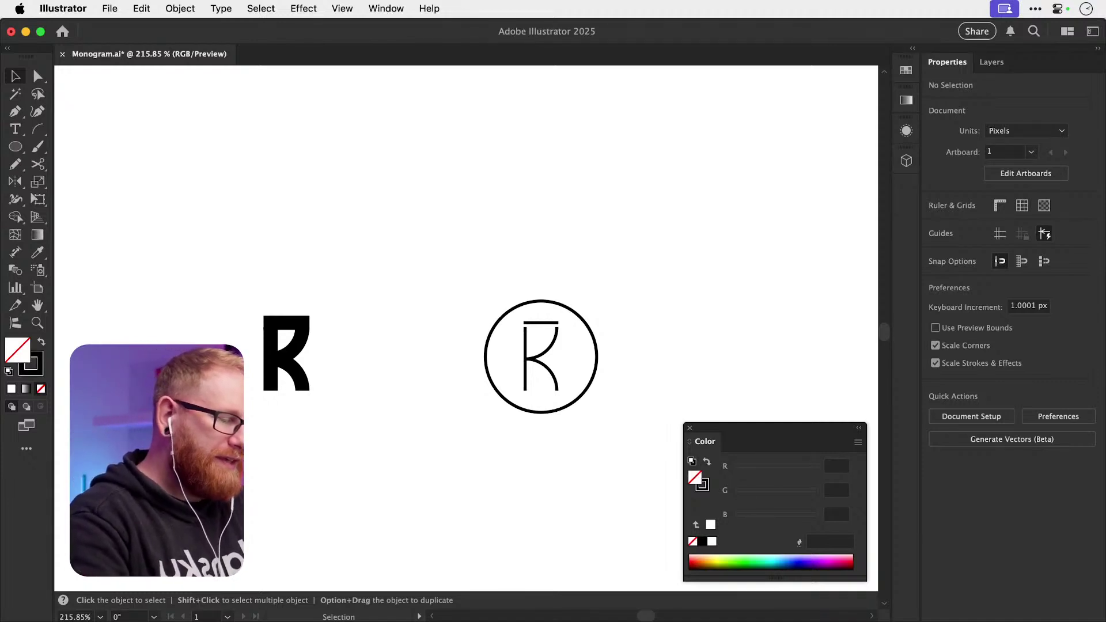
{"action": "key", "text": "F6"}
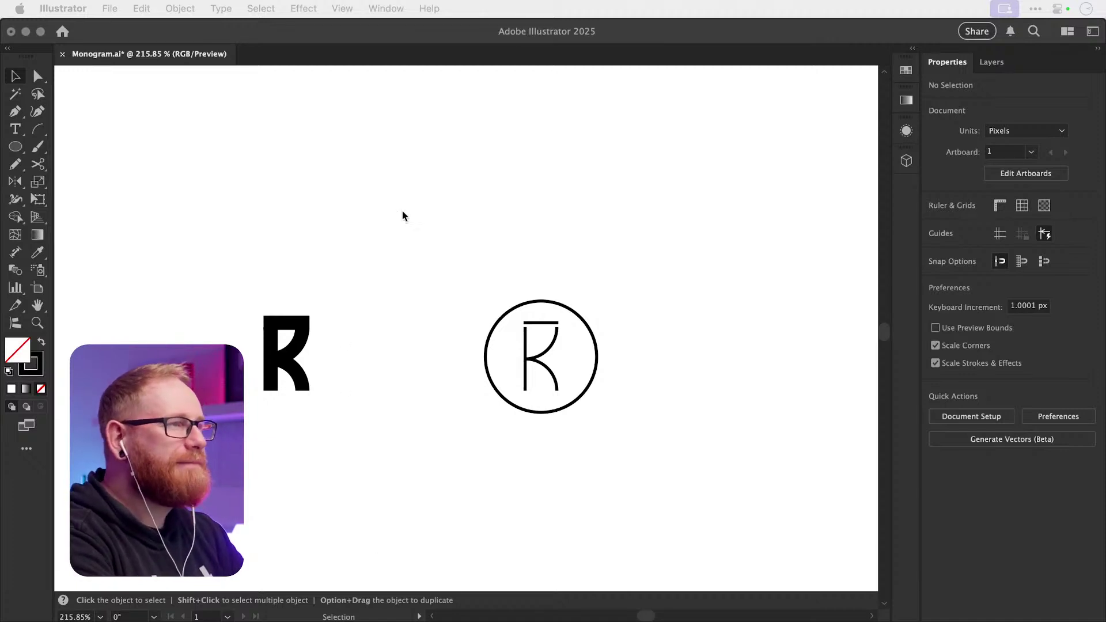
{"action": "left_click", "coordinate": [465, 235]}
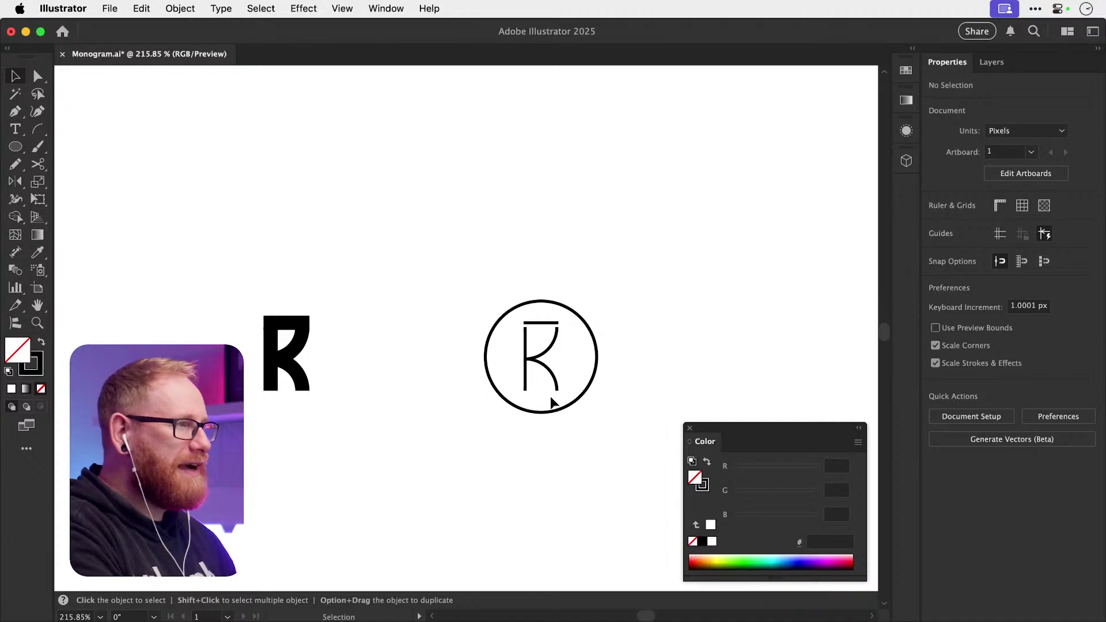
- Duplicate the thin circled monogram about 100 px straight above the original
{"action": "left_click_drag", "start_coordinate": [555, 404], "coordinate": [388, 464]}
{"action": "left_click", "coordinate": [454, 374]}
{"action": "scroll", "coordinate": [453, 369], "scroll_direction": "up", "scroll_amount": 5}
{"action": "scroll", "coordinate": [375, 343], "scroll_direction": "down", "scroll_amount": 7}
{"action": "left_click", "coordinate": [486, 375]}
{"action": "left_click_drag", "start_coordinate": [299, 326], "coordinate": [450, 493]}
{"action": "left_click_drag", "start_coordinate": [387, 425], "coordinate": [423, 232]}
{"action": "left_click", "coordinate": [442, 275]}
{"action": "left_click_drag", "start_coordinate": [442, 274], "coordinate": [624, 388]}
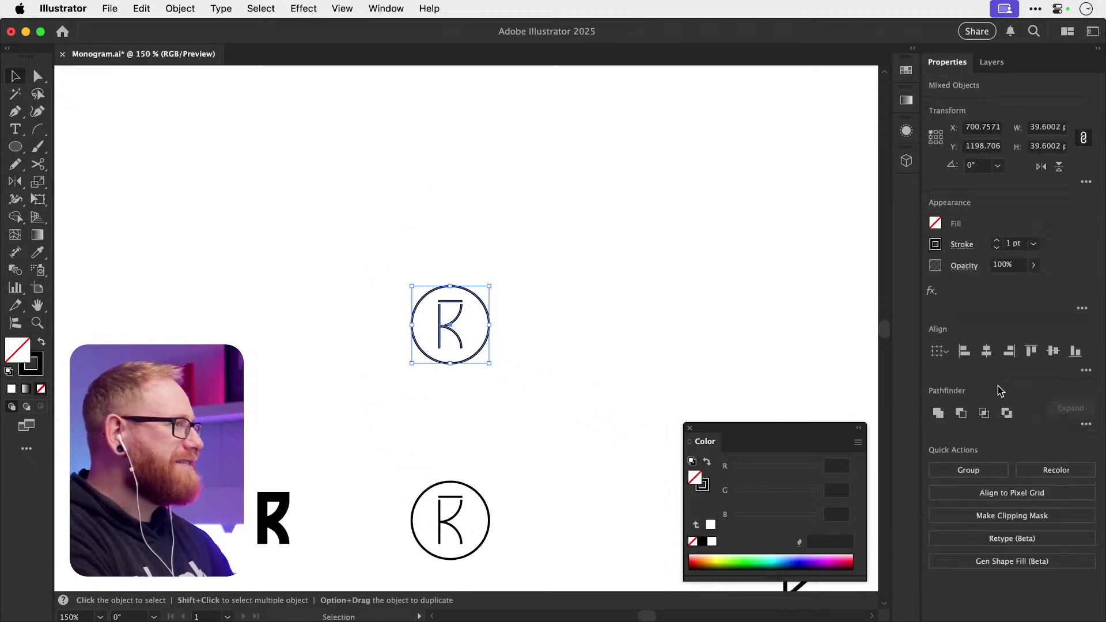
- Try a straight vertical line connecting the open ends of the two arcs in the upper monogram
{"action": "left_click", "coordinate": [492, 333]}
{"action": "key", "text": "z"}
{"action": "left_click", "coordinate": [451, 333]}
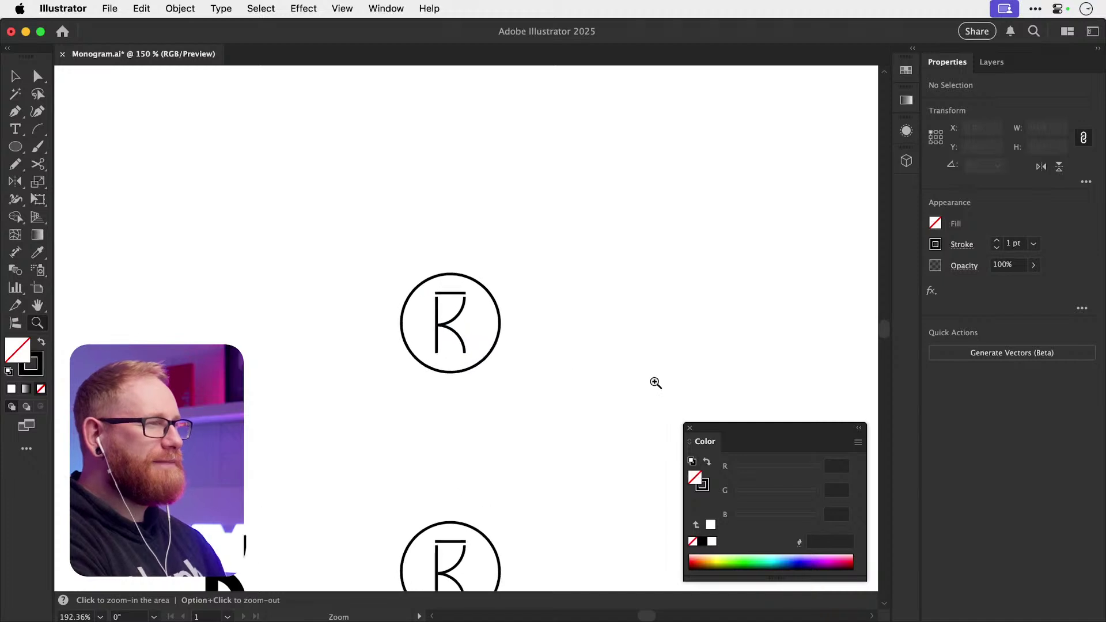
{"action": "key", "text": "v"}
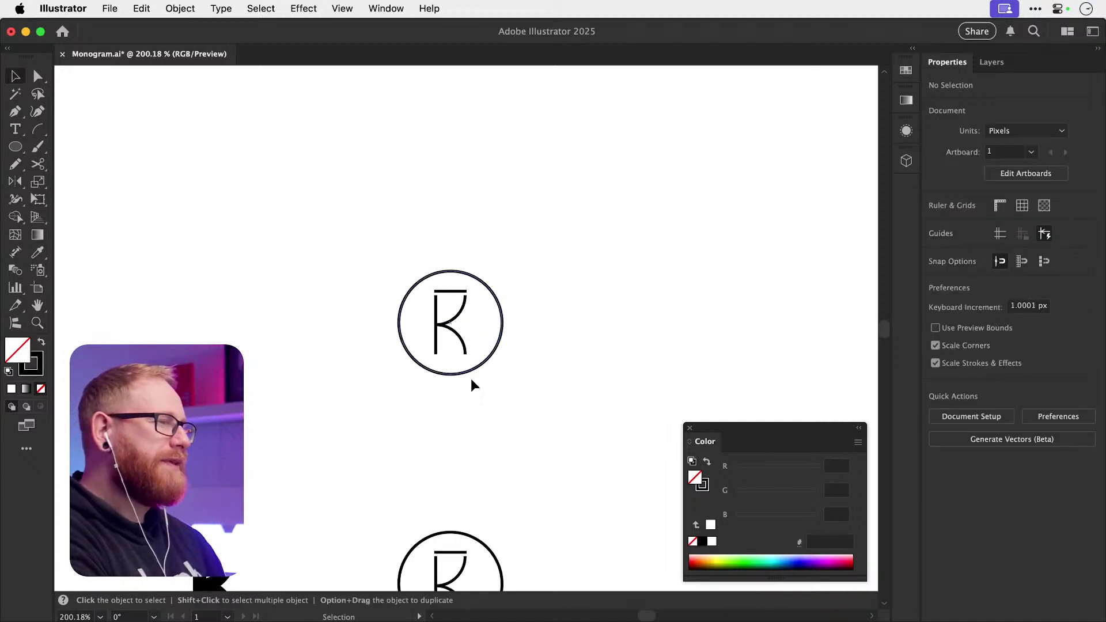
{"action": "left_click", "coordinate": [461, 307]}
{"action": "key", "text": "p"}
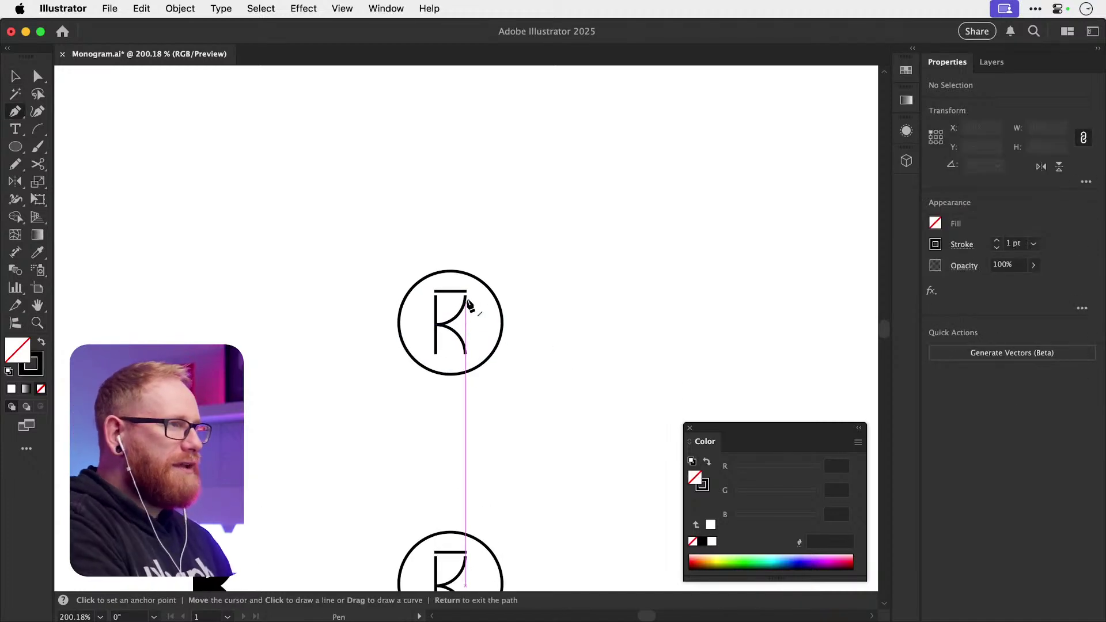
{"action": "left_click", "coordinate": [466, 295]}
{"action": "left_click", "coordinate": [464, 353]}
{"action": "key", "text": "v"}
{"action": "left_click", "coordinate": [585, 313]}
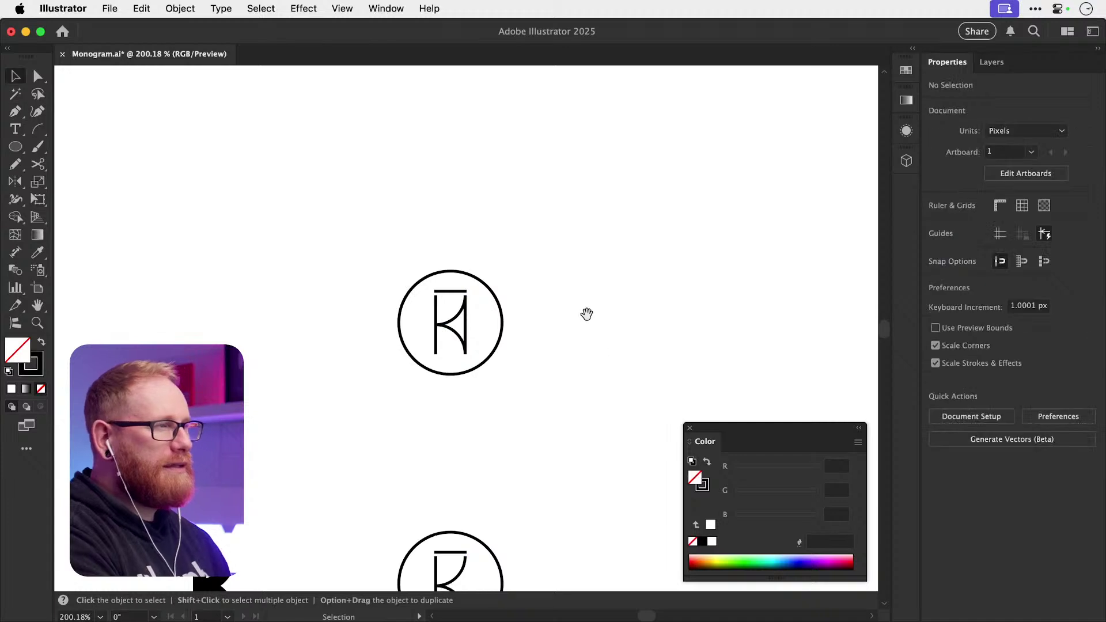
{"action": "left_click_drag", "start_coordinate": [551, 326], "coordinate": [547, 374]}
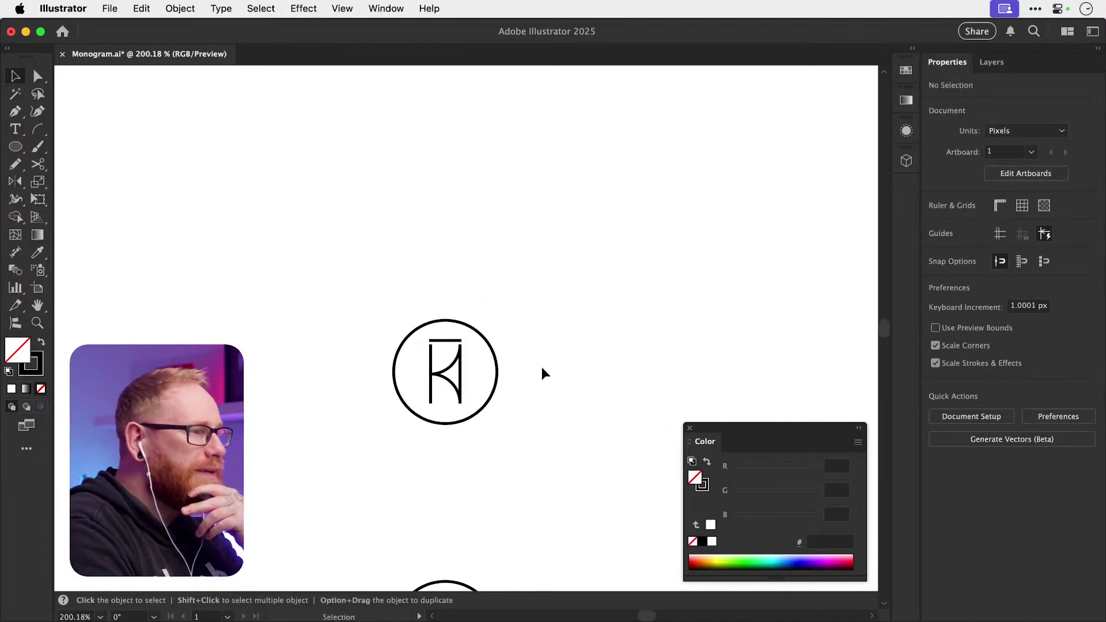
- Undo the vertical line between the arc ends and leave nothing selected
{"action": "key", "text": "a"}
{"action": "key", "text": "super+z"}
{"action": "key", "text": "v"}
{"action": "left_click", "coordinate": [599, 304]}
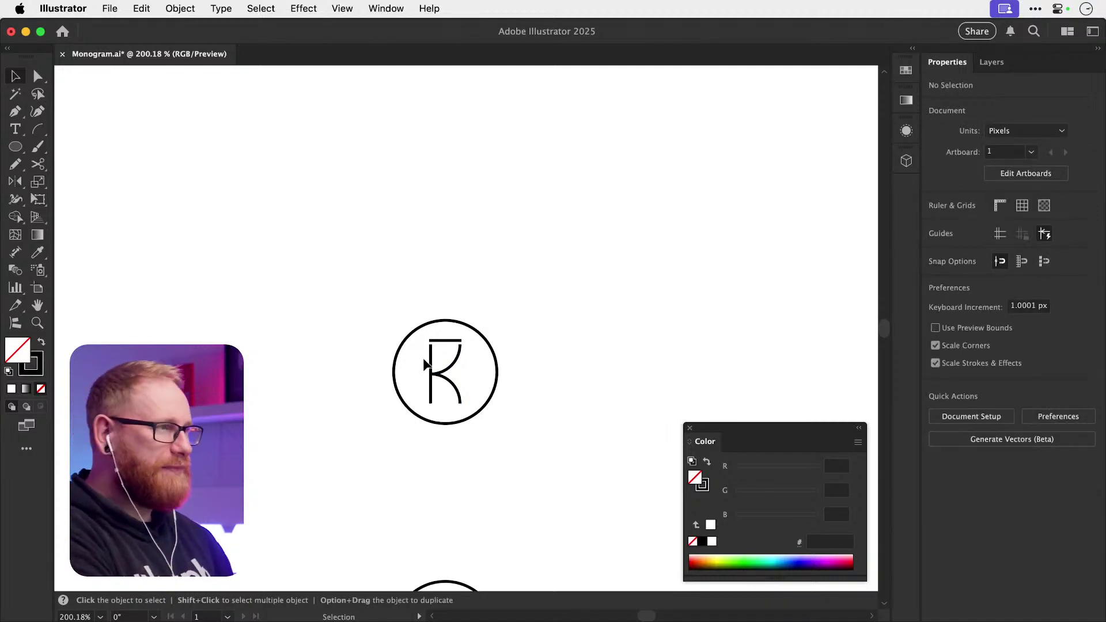
- Examine the junction of the arcs and stem in the upper monogram up close and at reduced size
{"action": "key", "text": "super+space"}
{"action": "left_click_drag", "start_coordinate": [436, 375], "coordinate": [554, 383]}
{"action": "key", "text": "super+space"}
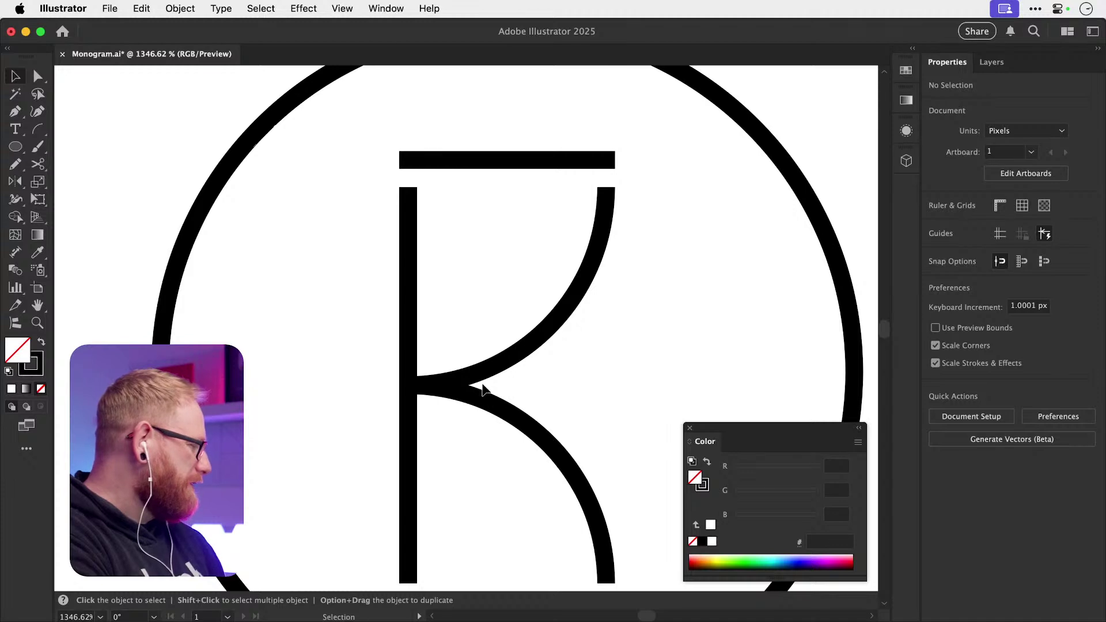
{"action": "left_click_drag", "start_coordinate": [506, 407], "coordinate": [512, 412]}
{"action": "key", "text": "super+minus"}
{"action": "scroll", "coordinate": [511, 411], "scroll_direction": "down", "scroll_amount": 8}
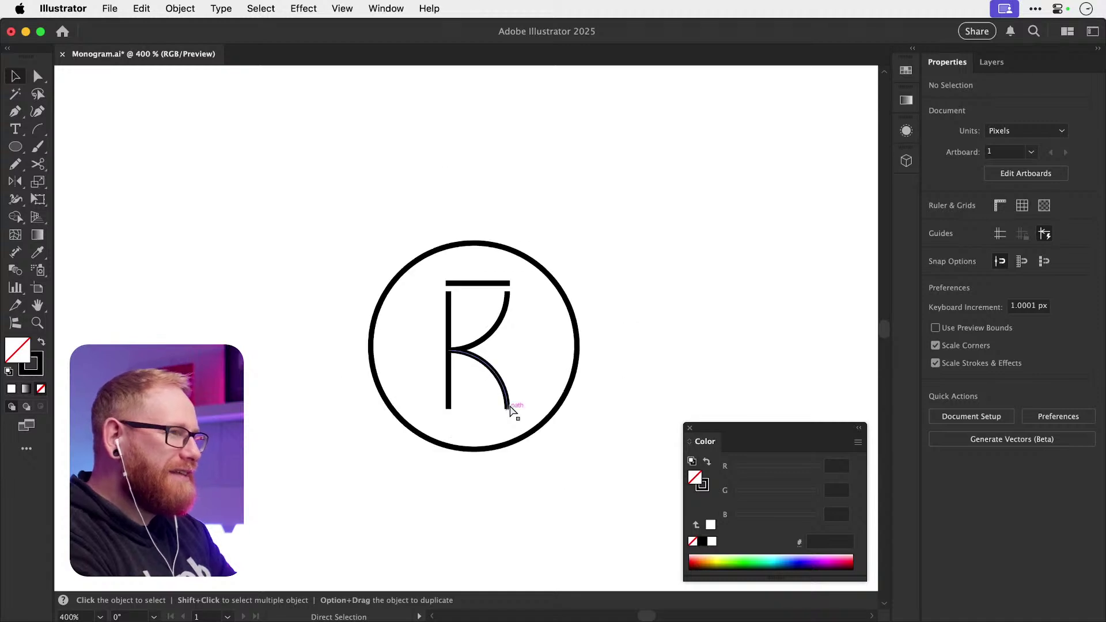
{"action": "scroll", "coordinate": [511, 411], "scroll_direction": "down", "scroll_amount": 5}
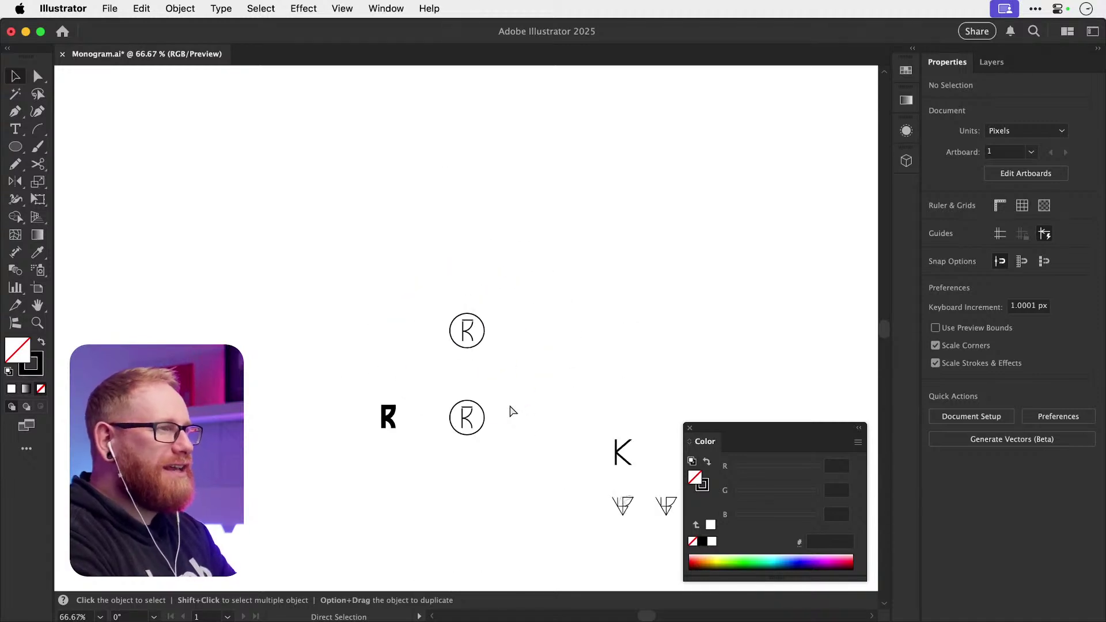
{"action": "left_click", "coordinate": [494, 316]}
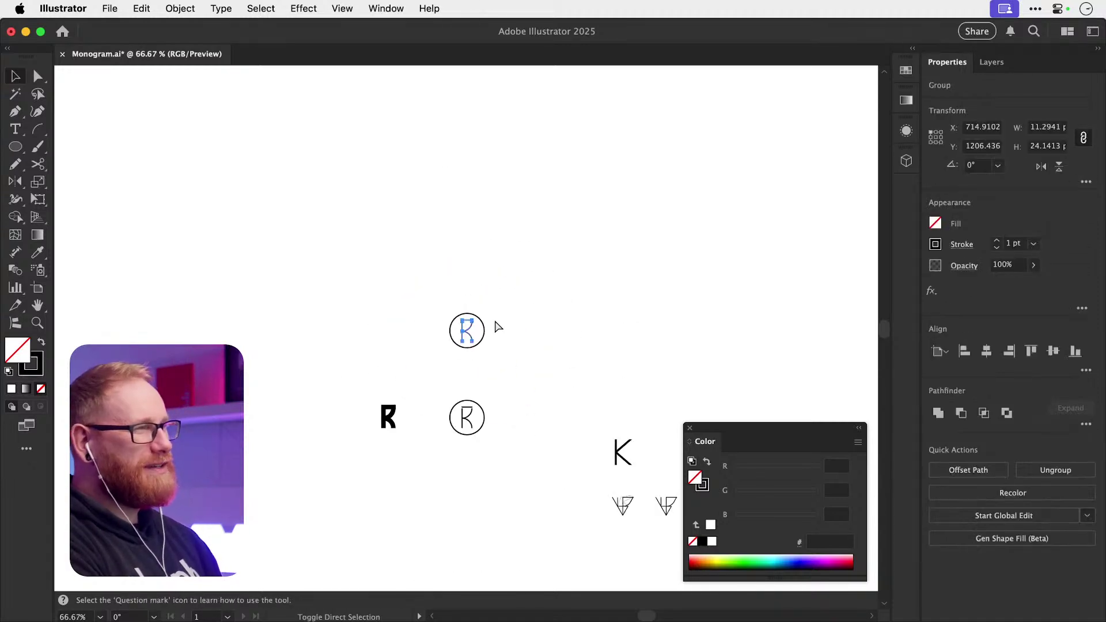
{"action": "key", "text": "super+shift+a"}
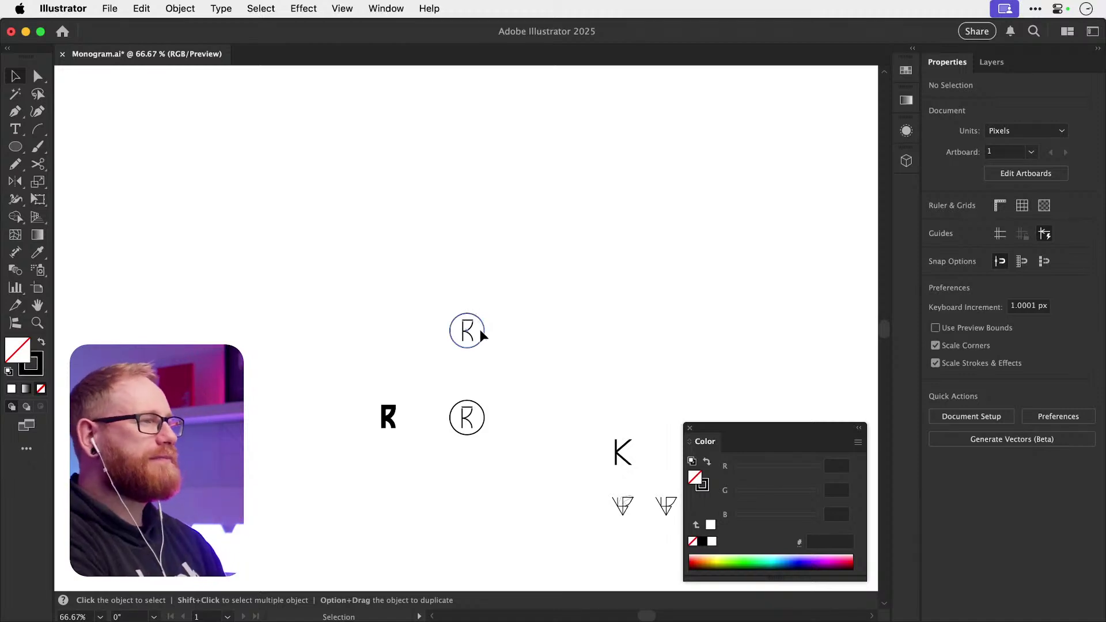
- Inspect the stem's lower end and the lower arc closely, and compare the monogram with the other variations at small size
{"action": "scroll", "coordinate": [482, 334], "scroll_direction": "up", "scroll_amount": 10}
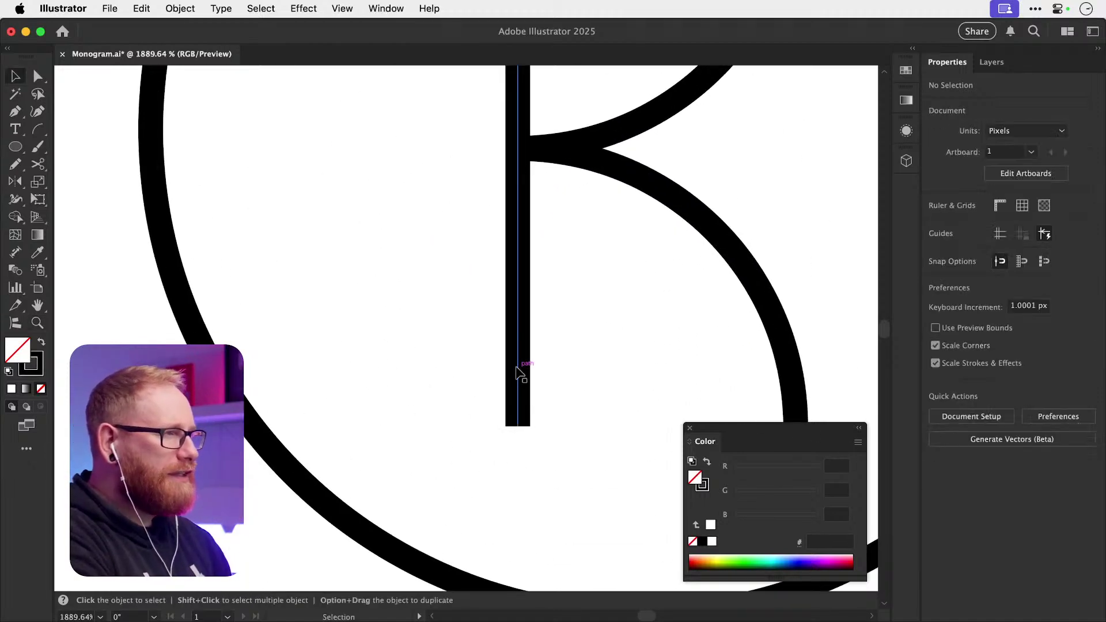
{"action": "key", "text": "cmd+minus"}
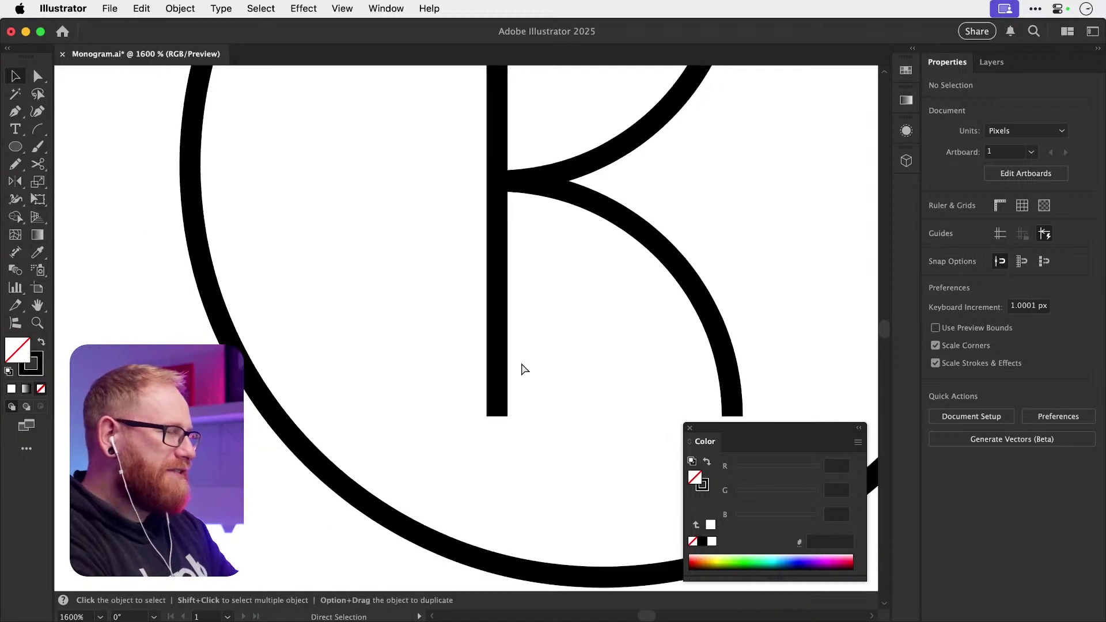
{"action": "key", "text": "super+minus"}
{"action": "key", "text": "minus"}
{"action": "key", "text": "super+minus"}
{"action": "key", "text": "super+minus"}
{"action": "key", "text": "super+minus"}
{"action": "key", "text": "super+minus"}
{"action": "key", "text": "super+minus"}
{"action": "key", "text": "super+minus"}
{"action": "key", "text": "super+minus"}
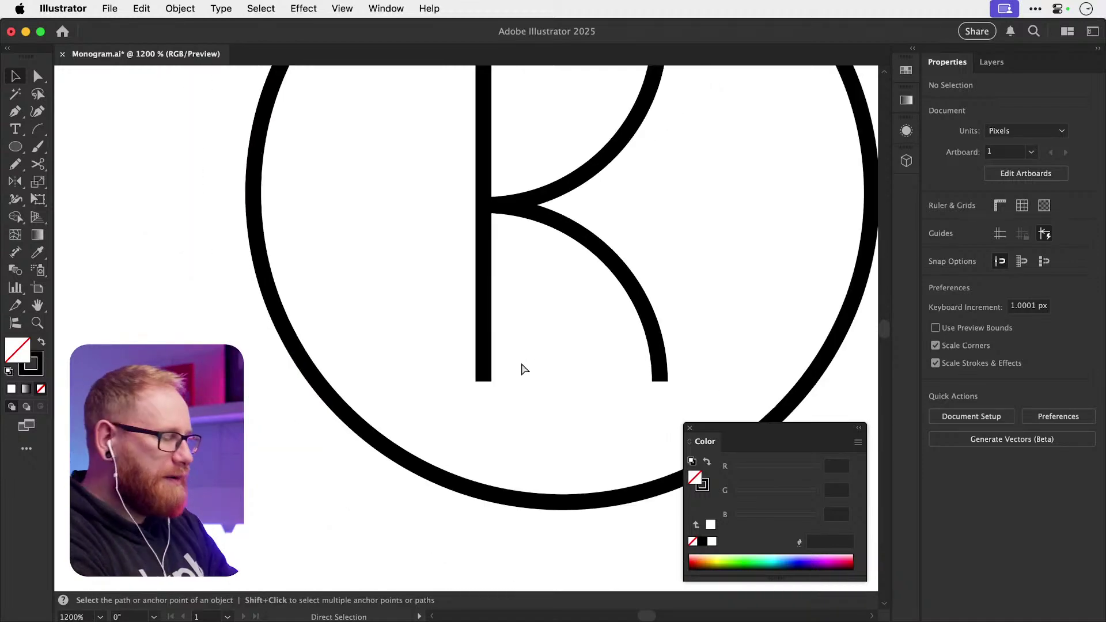
{"action": "key", "text": "v"}
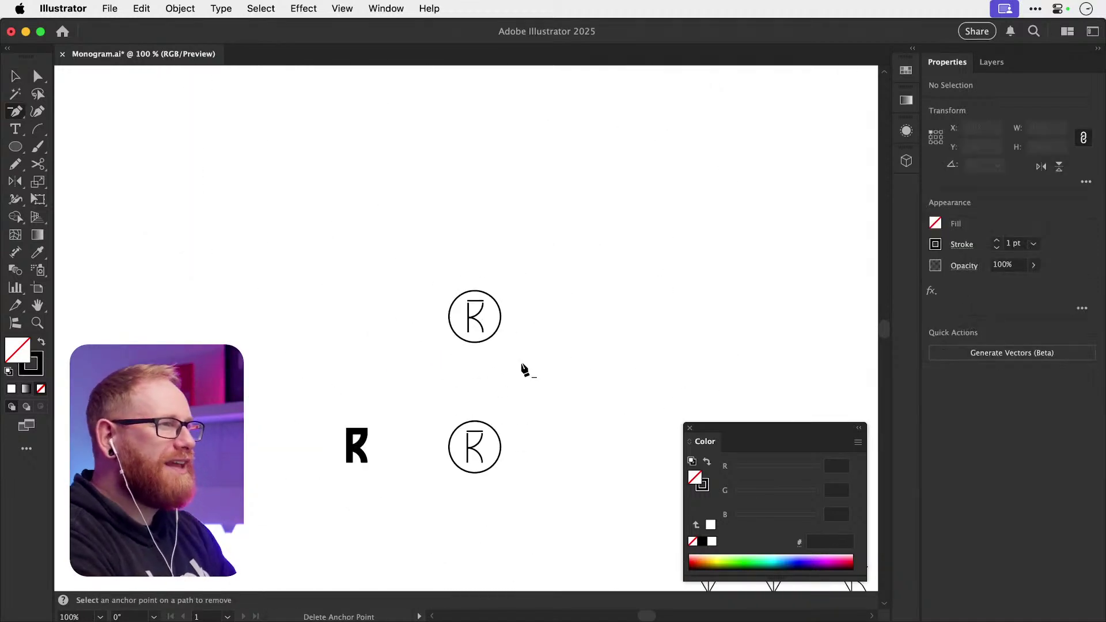
{"action": "key", "text": "super+minus"}
{"action": "key", "text": "super+minus"}
{"action": "key", "text": "space"}
{"action": "left_click_drag", "start_coordinate": [446, 265], "coordinate": [417, 315]}
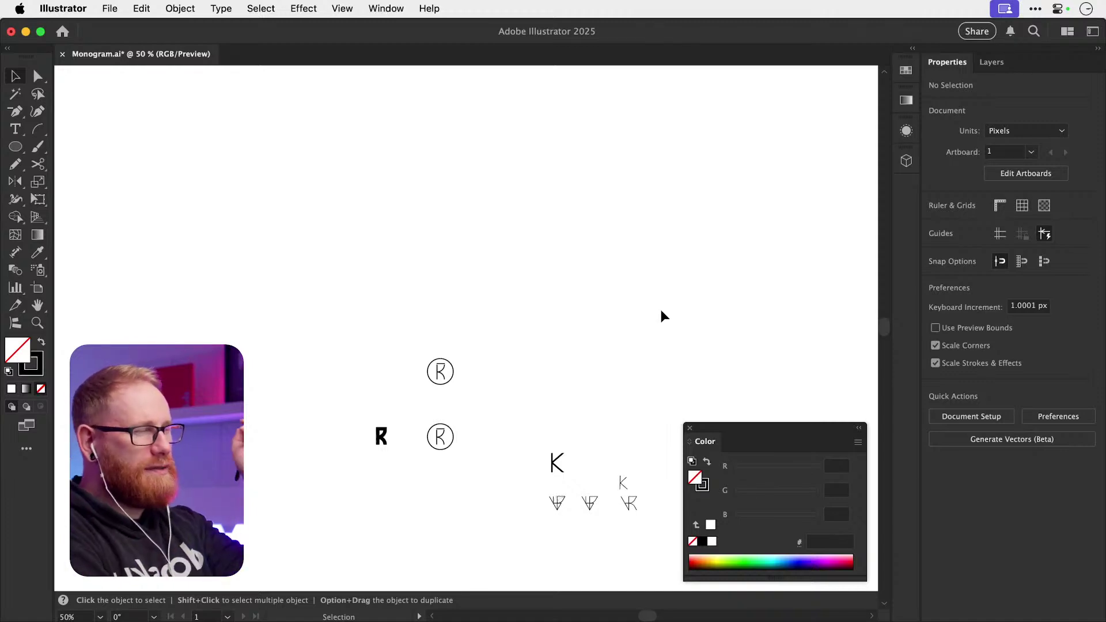
- Review the upper circled monogram's proportions and legibility at large and small sizes
{"action": "key", "text": "super+equal"}
{"action": "key", "text": "super+equal"}
{"action": "key", "text": "super+equal"}
{"action": "key", "text": "super+equal"}
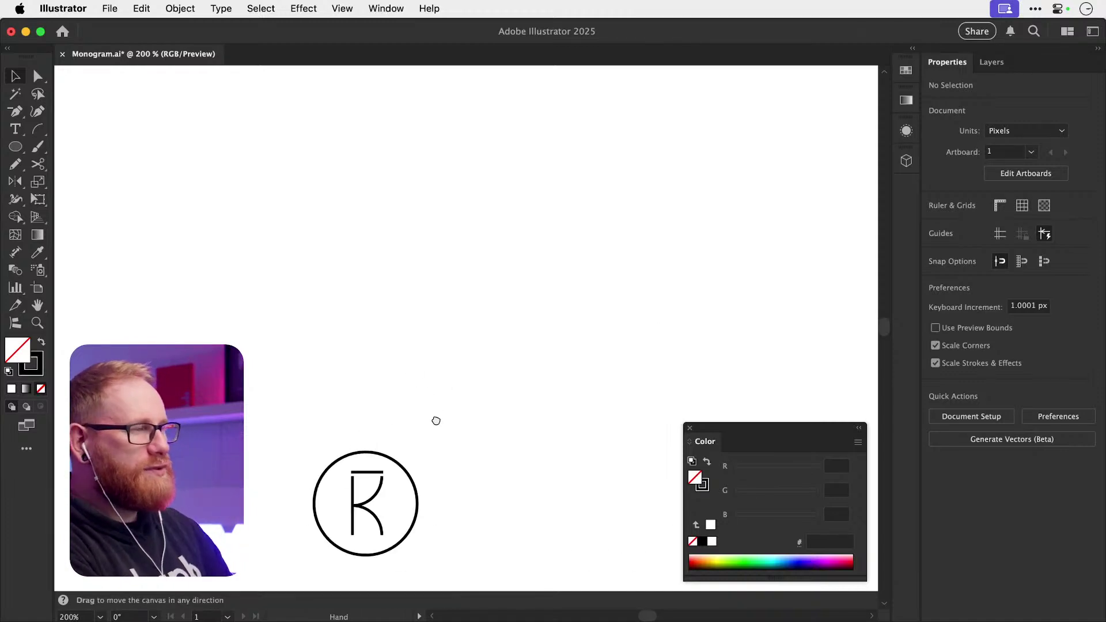
{"action": "left_click_drag", "start_coordinate": [434, 419], "coordinate": [545, 371]}
{"action": "key", "text": "space"}
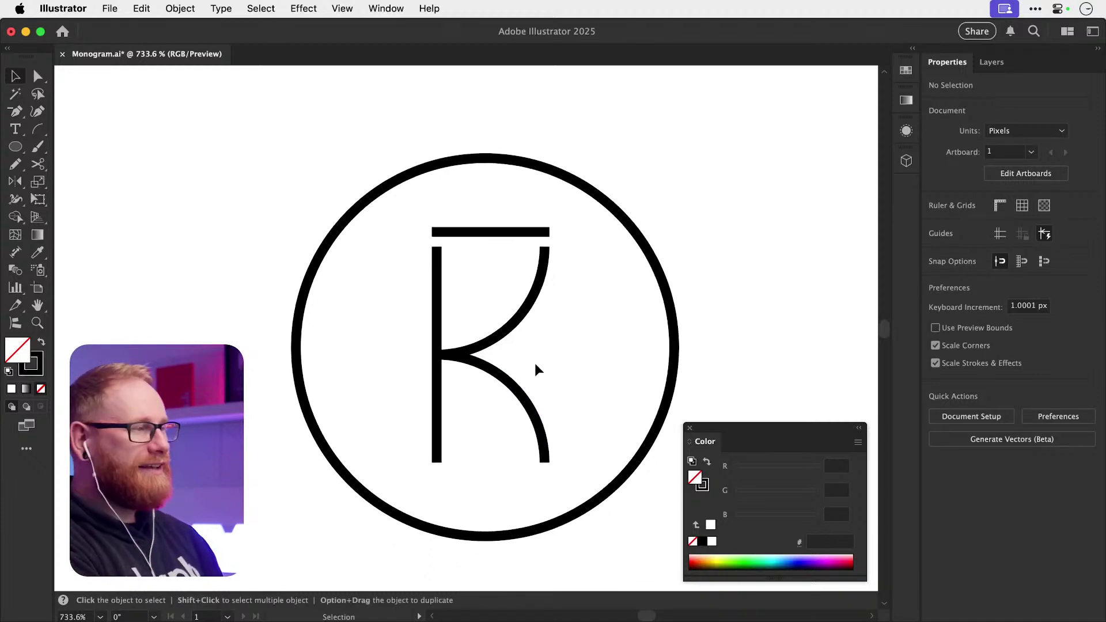
{"action": "key", "text": "super+minus"}
{"action": "key", "text": "super+minus"}
{"action": "key", "text": "super+minus"}
{"action": "key", "text": "super+minus"}
{"action": "key", "text": "super+minus"}
{"action": "key", "text": "super+minus"}
{"action": "key", "text": "super+minus"}
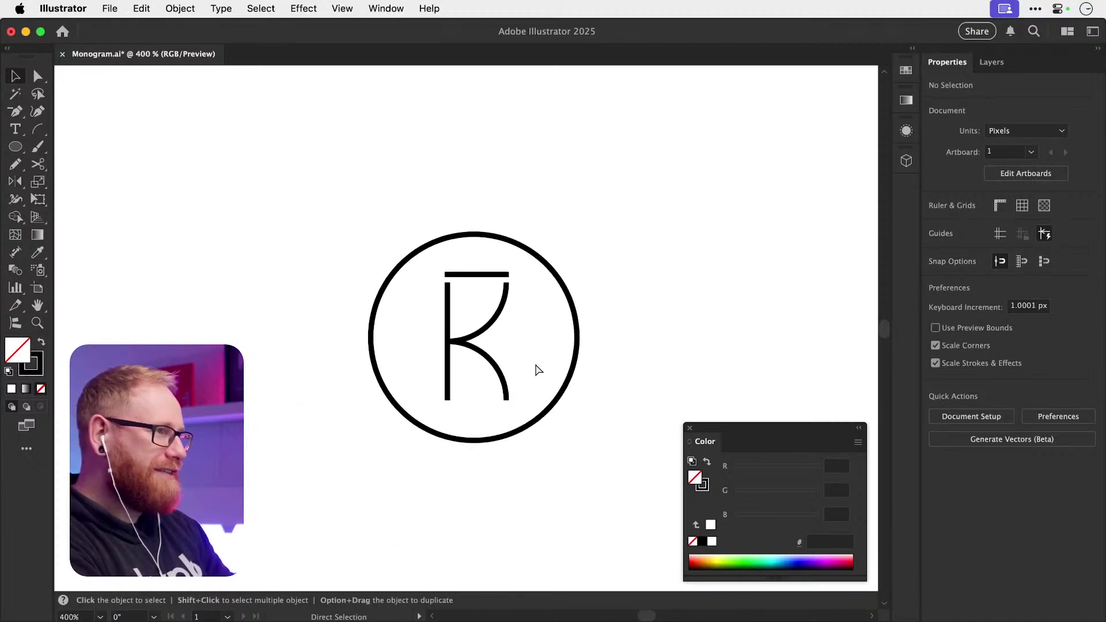
{"action": "scroll", "coordinate": [530, 360], "scroll_direction": "left", "scroll_amount": 2}
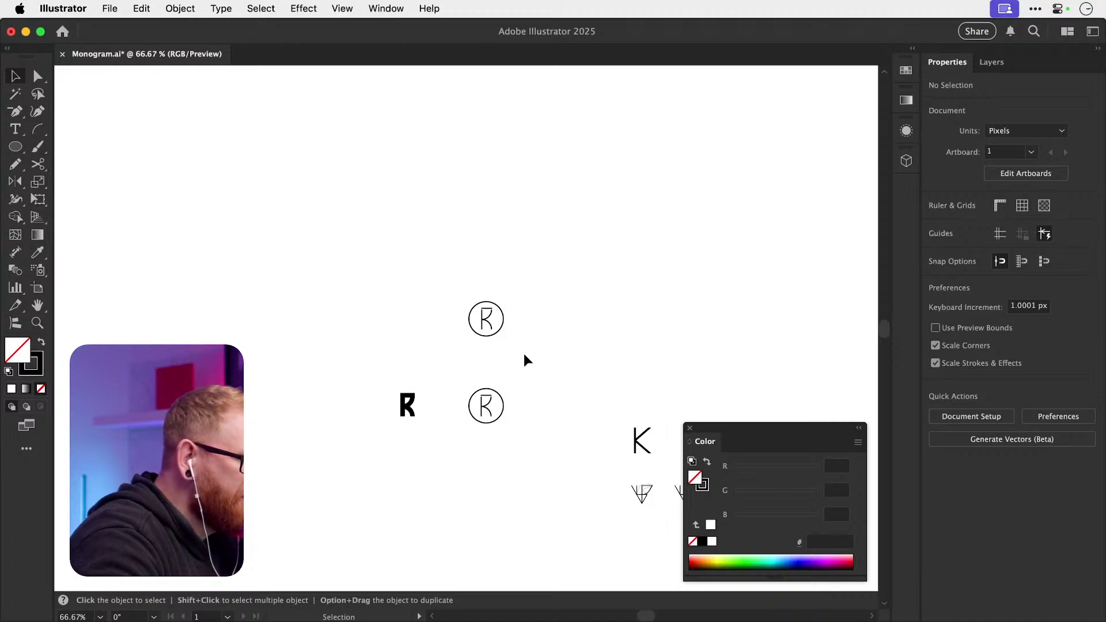
- Increase the stroke weight of the upper monogram's circle to 2 pt and deselect it
{"action": "left_click", "coordinate": [503, 318]}
{"action": "scroll", "coordinate": [501, 319], "scroll_direction": "up", "scroll_amount": 5}
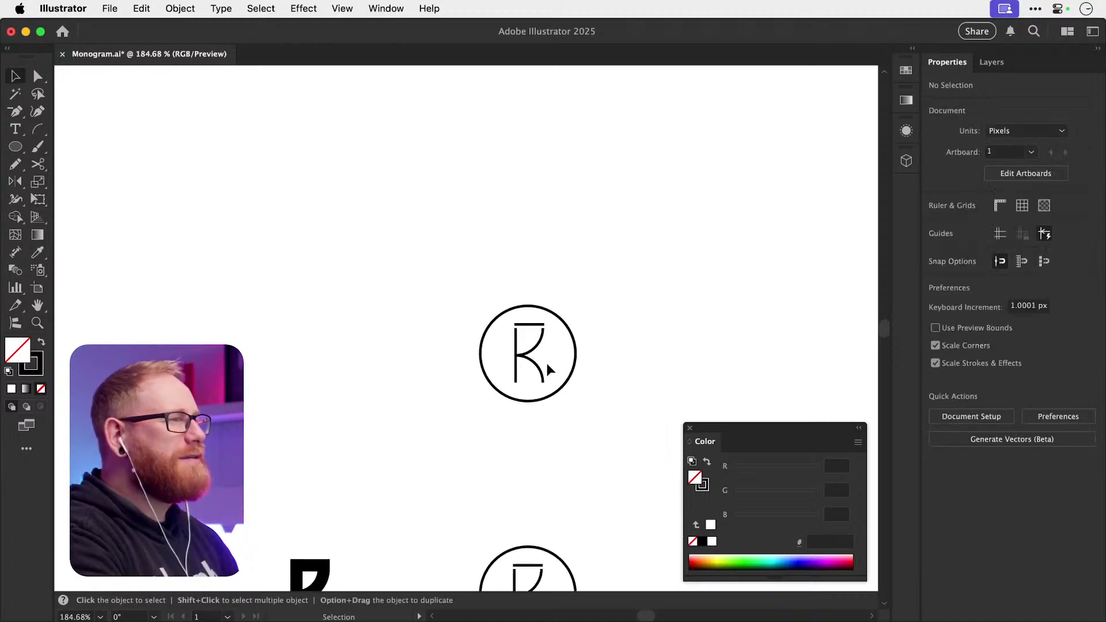
{"action": "left_click", "coordinate": [599, 355]}
{"action": "scroll", "coordinate": [609, 348], "scroll_direction": "right", "scroll_amount": 3}
{"action": "scroll", "coordinate": [323, 328], "scroll_direction": "up", "scroll_amount": 5}
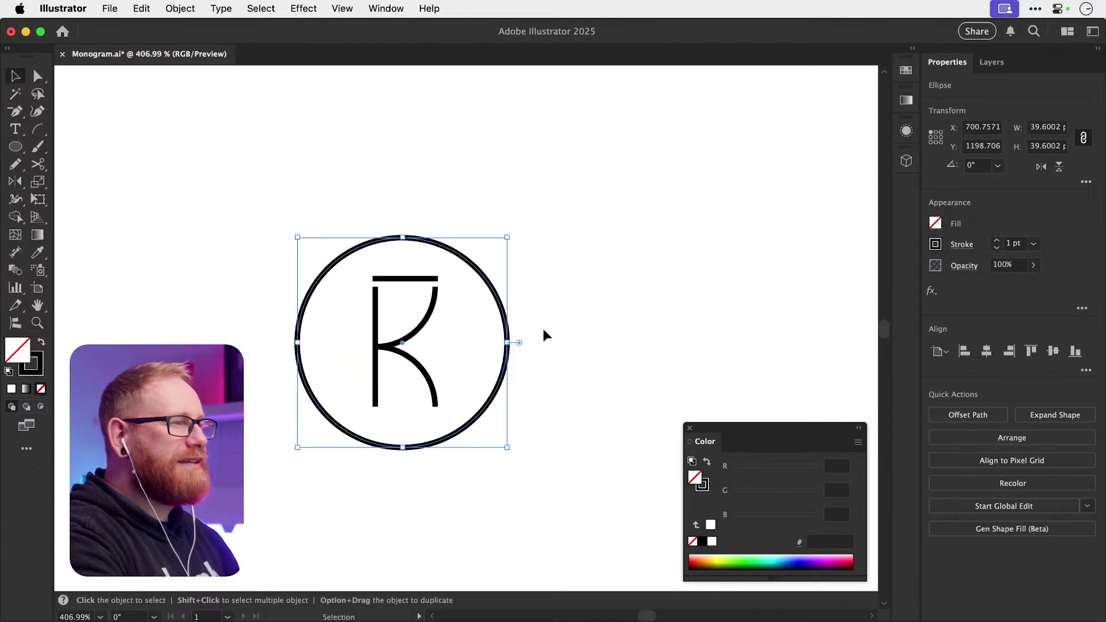
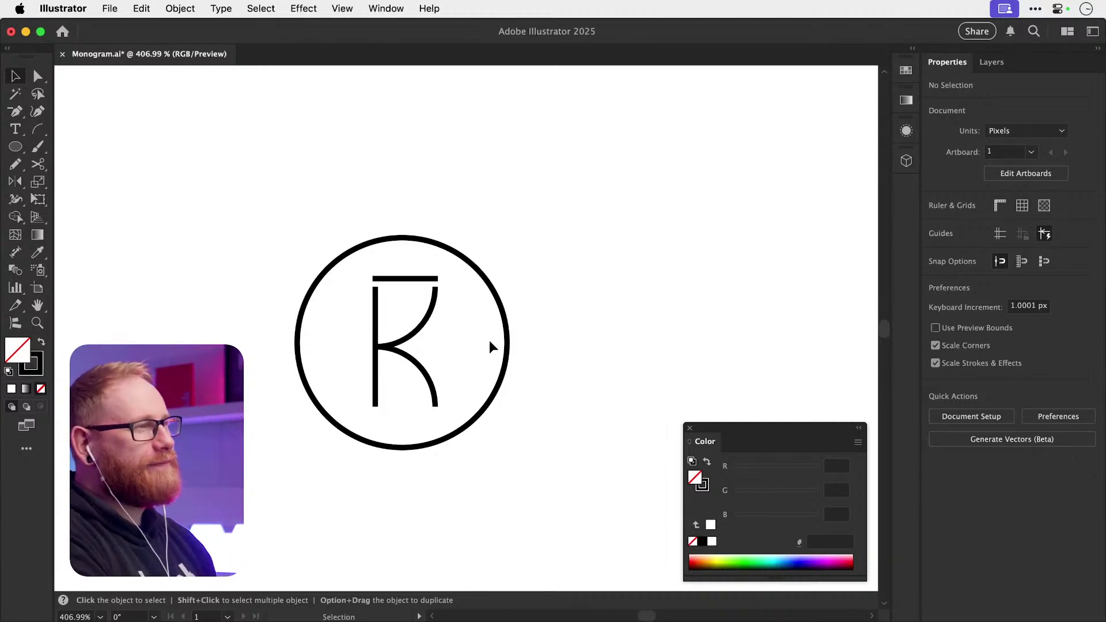
{"action": "left_click", "coordinate": [507, 323]}
{"action": "key", "text": "a"}
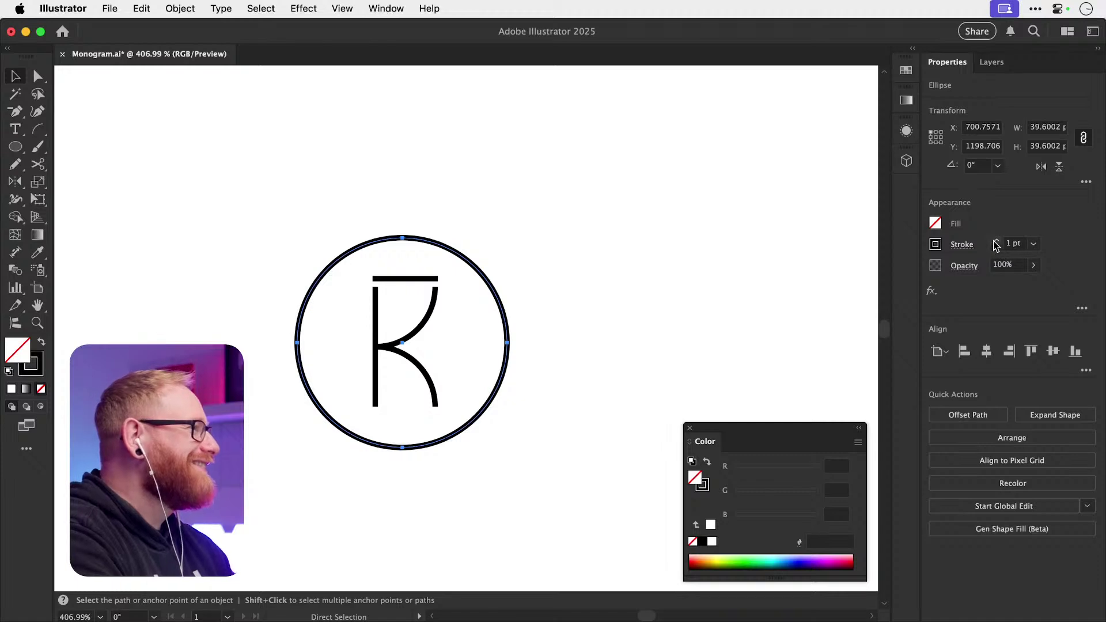
{"action": "left_click", "coordinate": [995, 240]}
{"action": "left_click", "coordinate": [600, 279], "text": "super"}
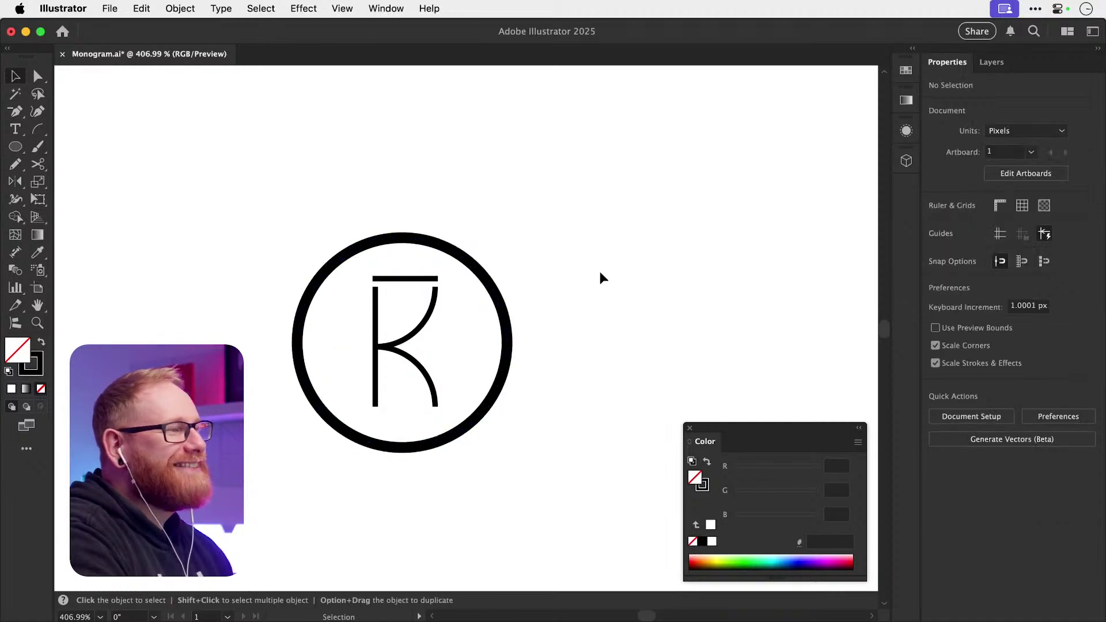
- Undo the last stroke weight change on the circle and place a copy of the letter group outside it, to its left
{"action": "key", "text": "super+z"}
{"action": "left_click", "coordinate": [734, 222], "text": "super"}
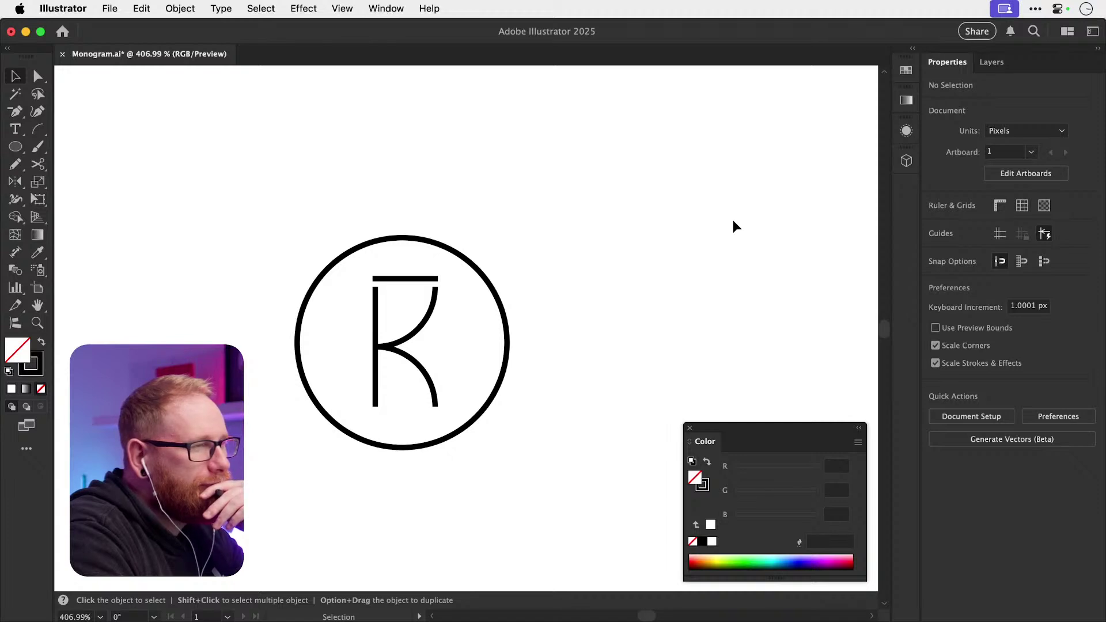
{"action": "scroll", "coordinate": [494, 308], "scroll_direction": "left", "scroll_amount": 5}
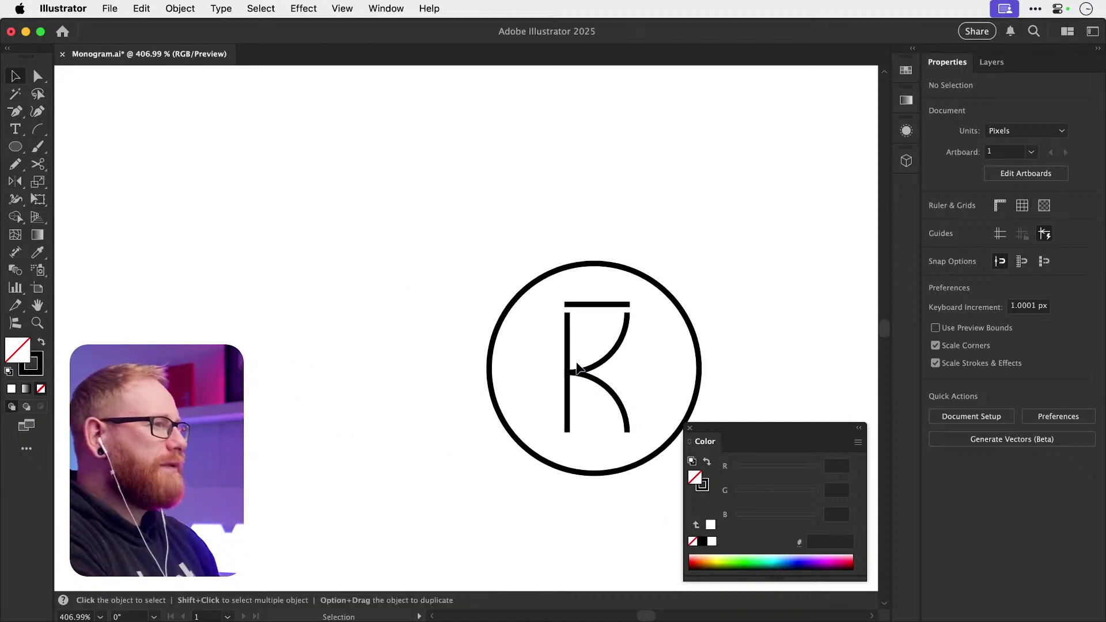
{"action": "left_click_drag", "start_coordinate": [568, 366], "coordinate": [182, 352]}
{"action": "left_click_drag", "start_coordinate": [253, 341], "coordinate": [474, 329]}
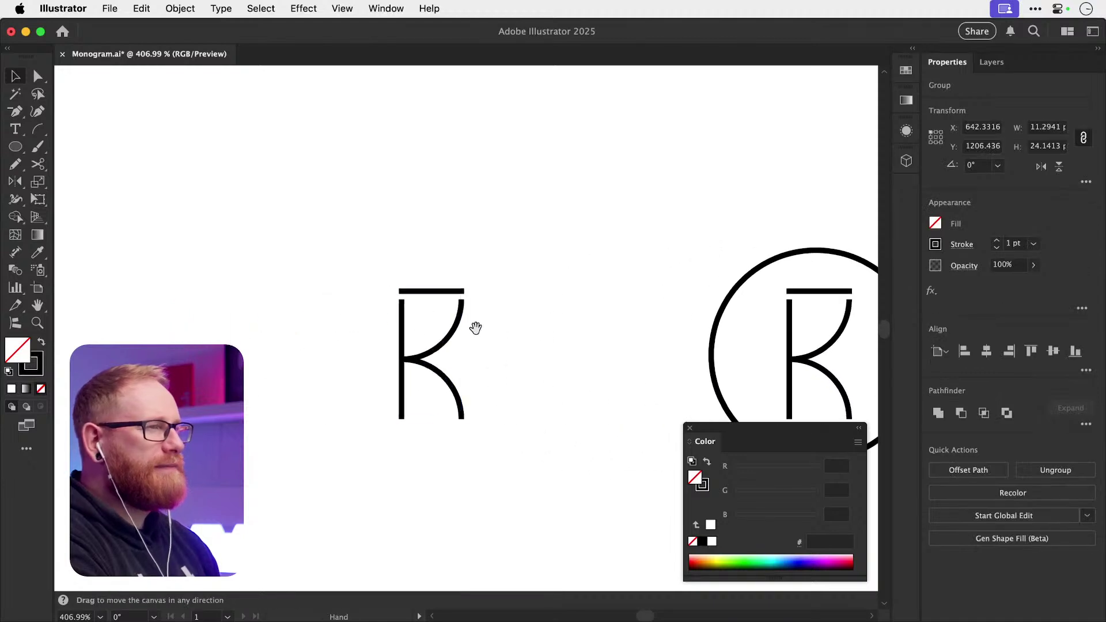
- Offset the copied letter's paths by 2 px with Miter joins and a miter limit of 4
{"action": "left_click_drag", "start_coordinate": [376, 351], "coordinate": [559, 345]}
{"action": "key", "text": "v"}
{"action": "left_click", "coordinate": [180, 8]}
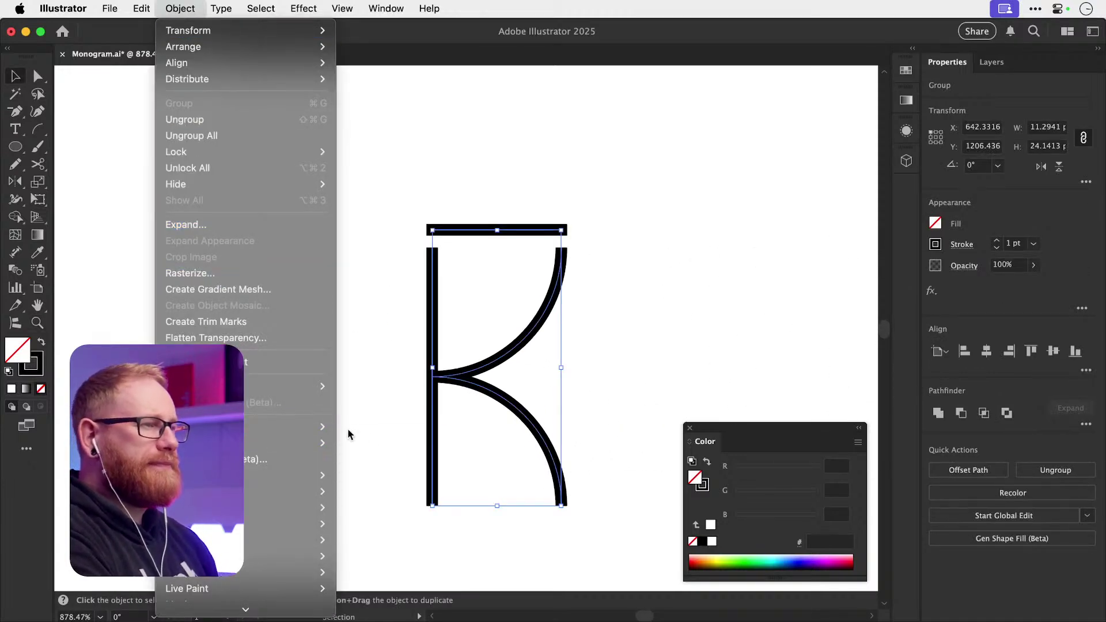
{"action": "mouse_move", "coordinate": [323, 432]}
{"action": "left_click", "coordinate": [395, 453]}
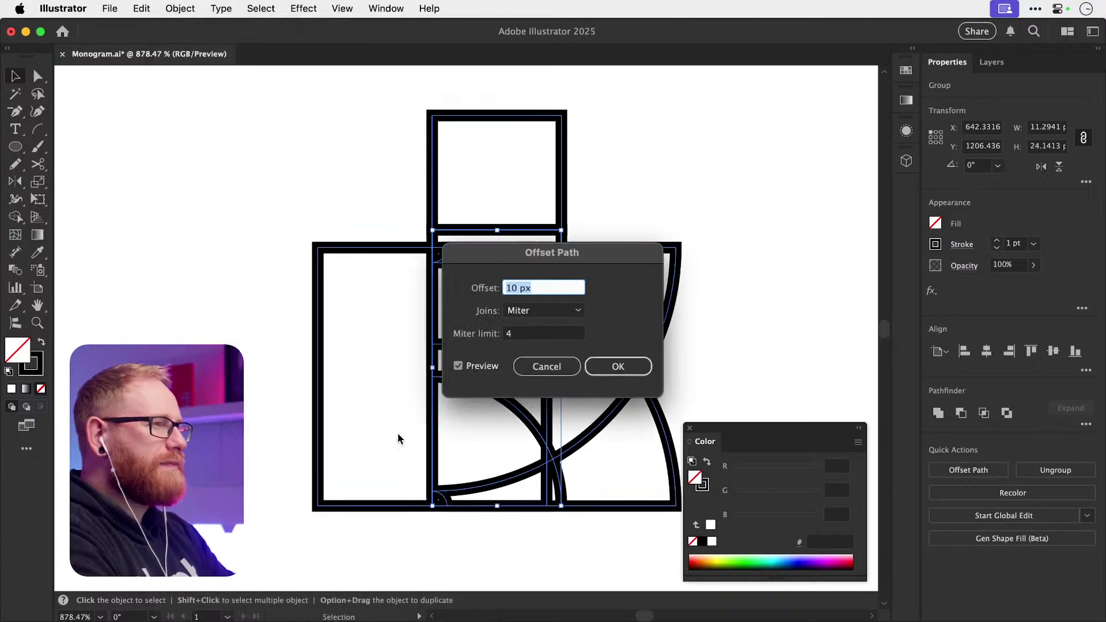
{"action": "key", "text": "Up"}
{"action": "key", "text": "Down"}
{"action": "key", "text": "Down"}
{"action": "key", "text": "Down"}
{"action": "key", "text": "Down"}
{"action": "key", "text": "Down"}
{"action": "key", "text": "Down"}
{"action": "key", "text": "Down"}
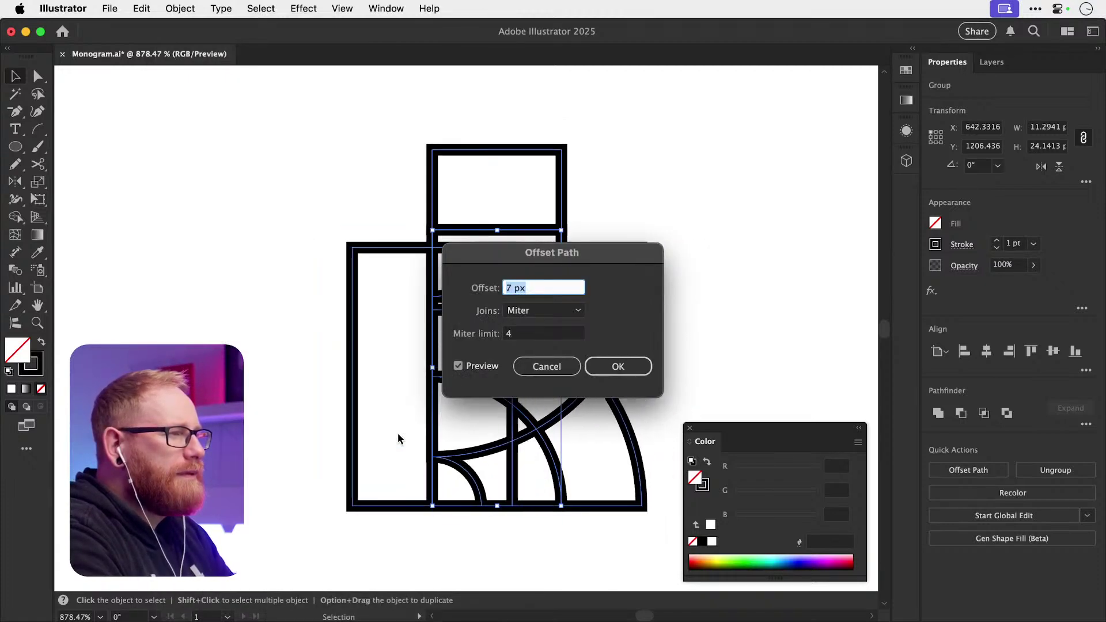
{"action": "key", "text": "Down"}
{"action": "key", "text": "Down"}
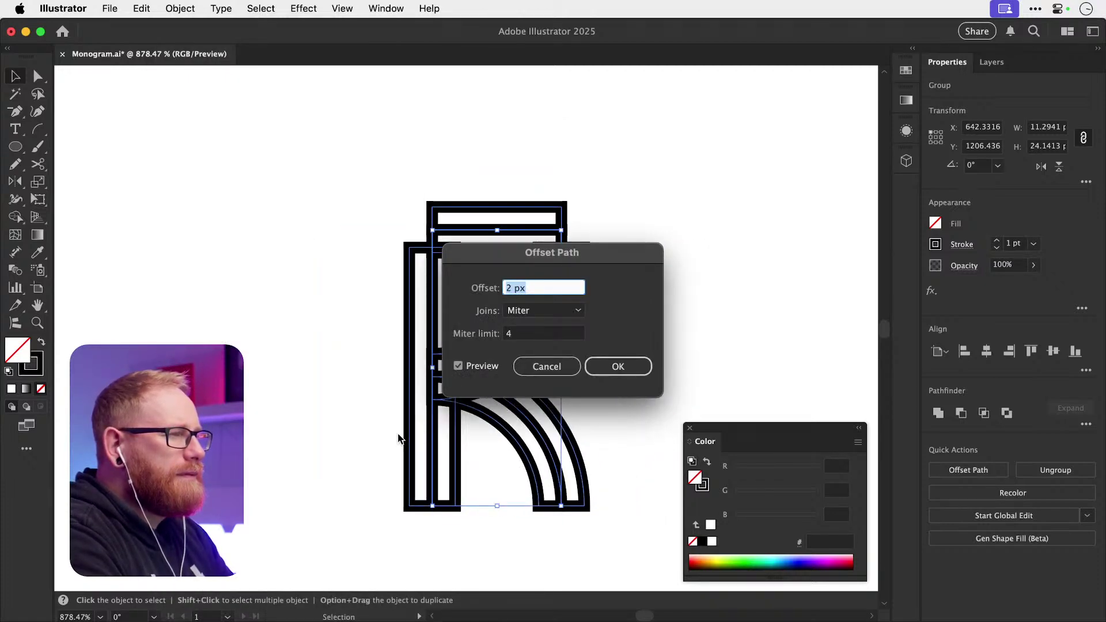
{"action": "key", "text": "Return"}
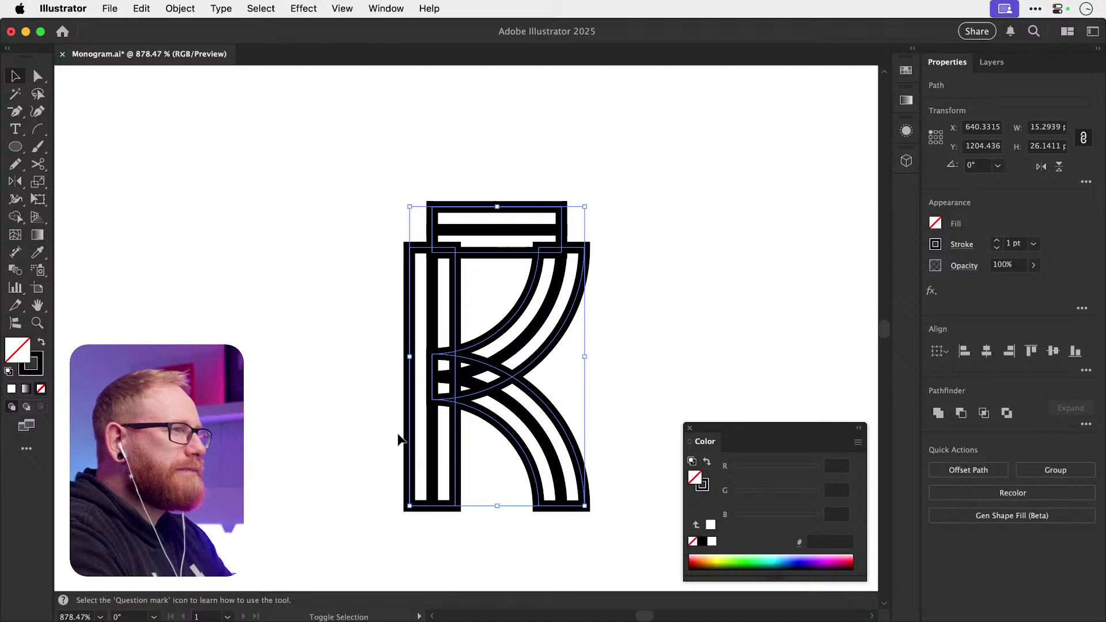
{"action": "key", "text": "shift+Left"}
{"action": "key", "text": "shift+Left"}
{"action": "key", "text": "shift+Left"}
{"action": "key", "text": "shift+Left"}
{"action": "key", "text": "shift+Left"}
{"action": "key", "text": "shift+Left"}
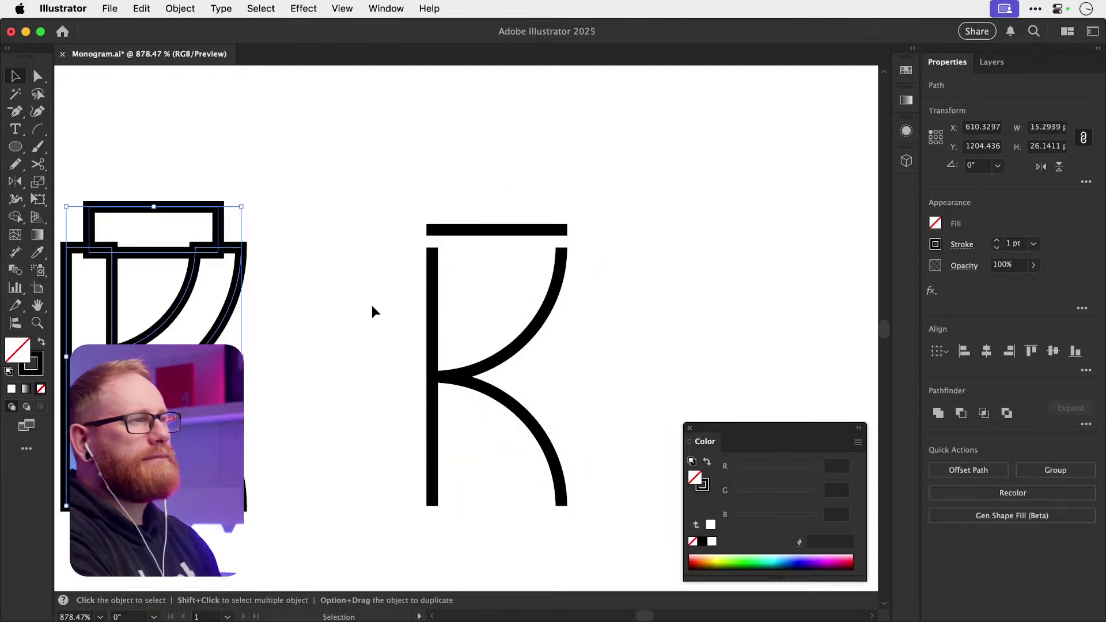
{"action": "key", "text": "shift+Right"}
{"action": "key", "text": "shift+Right"}
{"action": "key", "text": "shift+Right"}
{"action": "key", "text": "shift+Right"}
{"action": "key", "text": "shift+Right"}
{"action": "key", "text": "shift+Right"}
- Group the letter with its offset outlines and place a duplicate of the group 50 px to the left
{"action": "left_click_drag", "start_coordinate": [339, 184], "coordinate": [579, 528]}
{"action": "key", "text": "super+g"}
{"action": "key", "text": "shift+Left"}
{"action": "key", "text": "shift+Left"}
{"action": "key", "text": "shift+Left"}
{"action": "key", "text": "shift+Left"}
{"action": "key", "text": "shift+Left"}
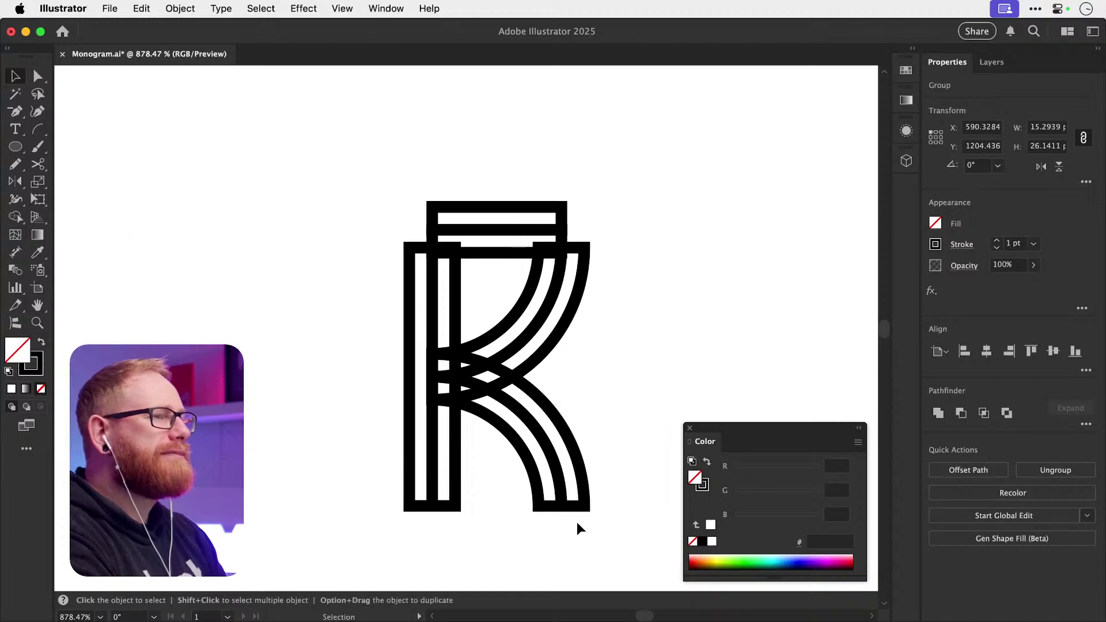
{"action": "left_click_drag", "start_coordinate": [476, 344], "coordinate": [720, 363]}
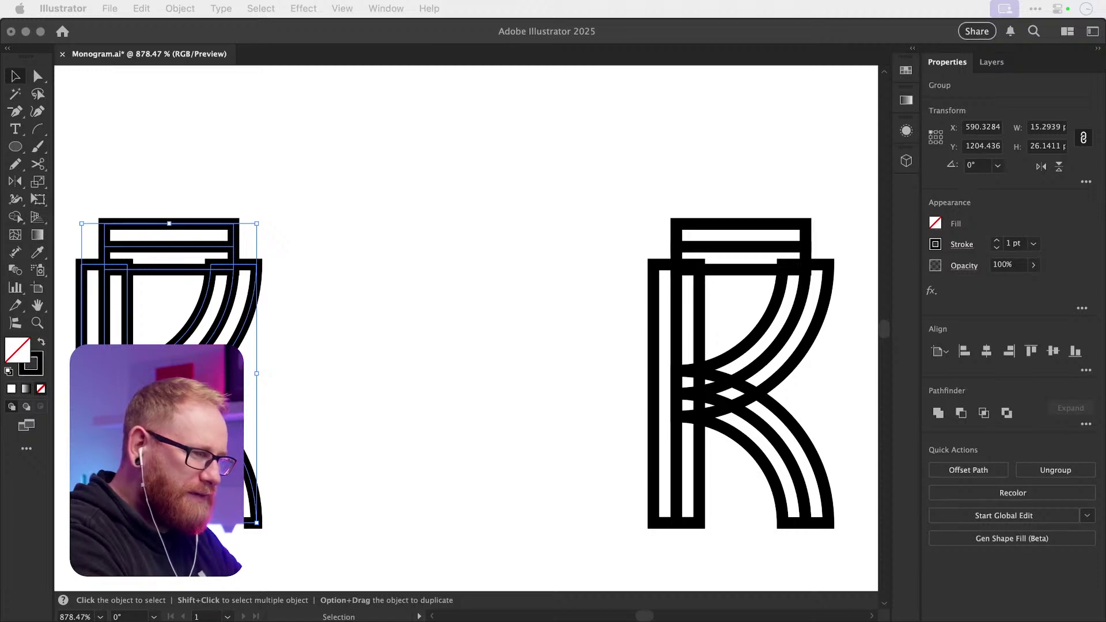
{"action": "key", "text": "F6"}
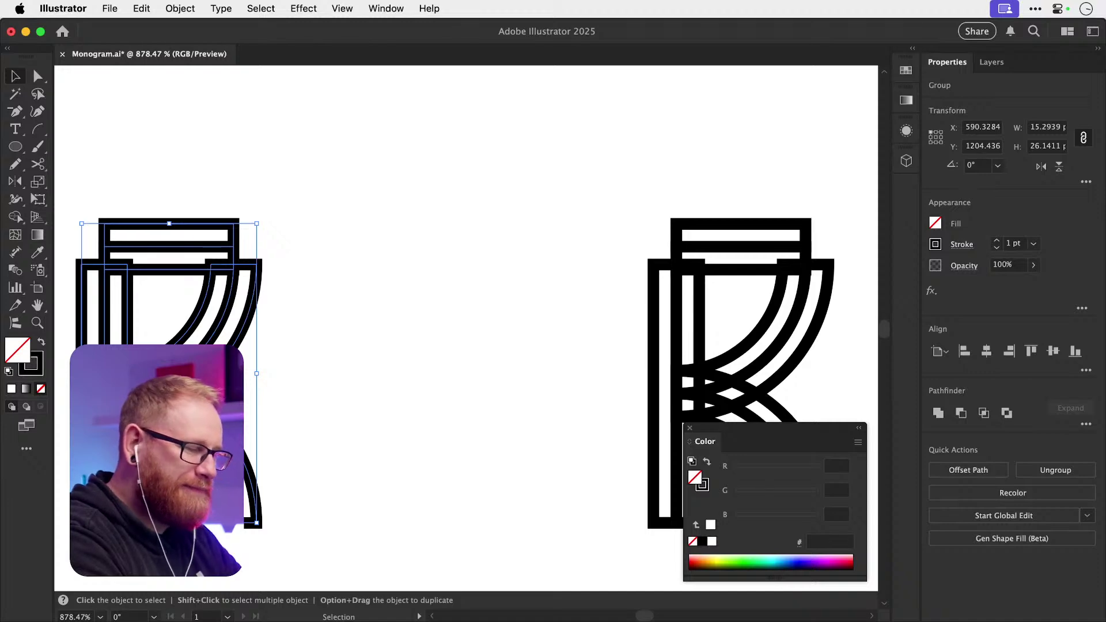
{"action": "key", "text": "super+Tab"}
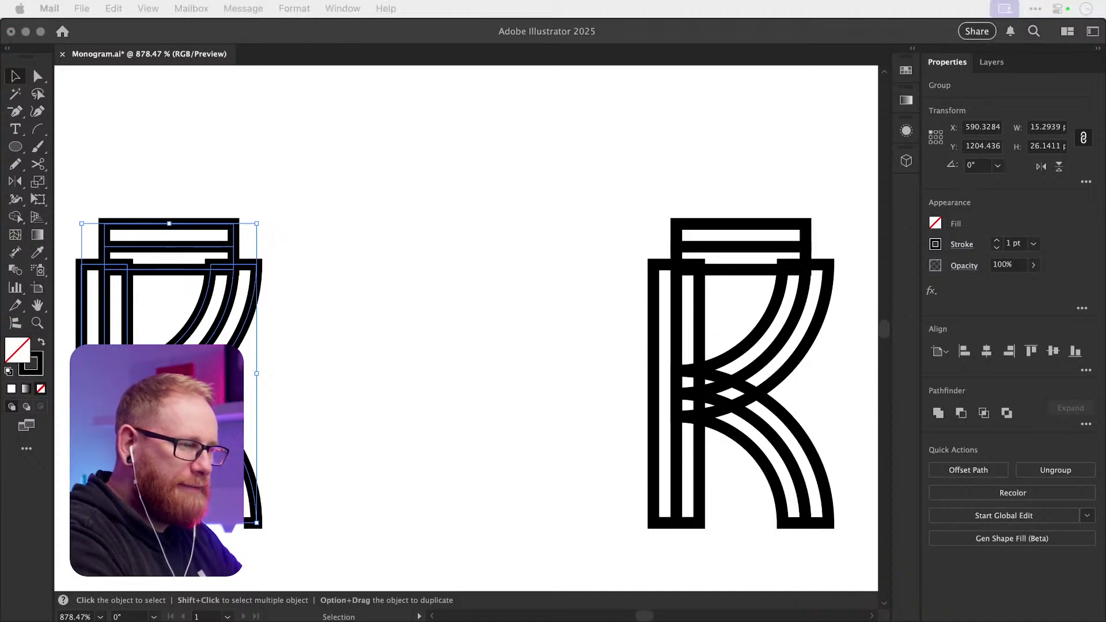
{"action": "key", "text": "super+Tab"}
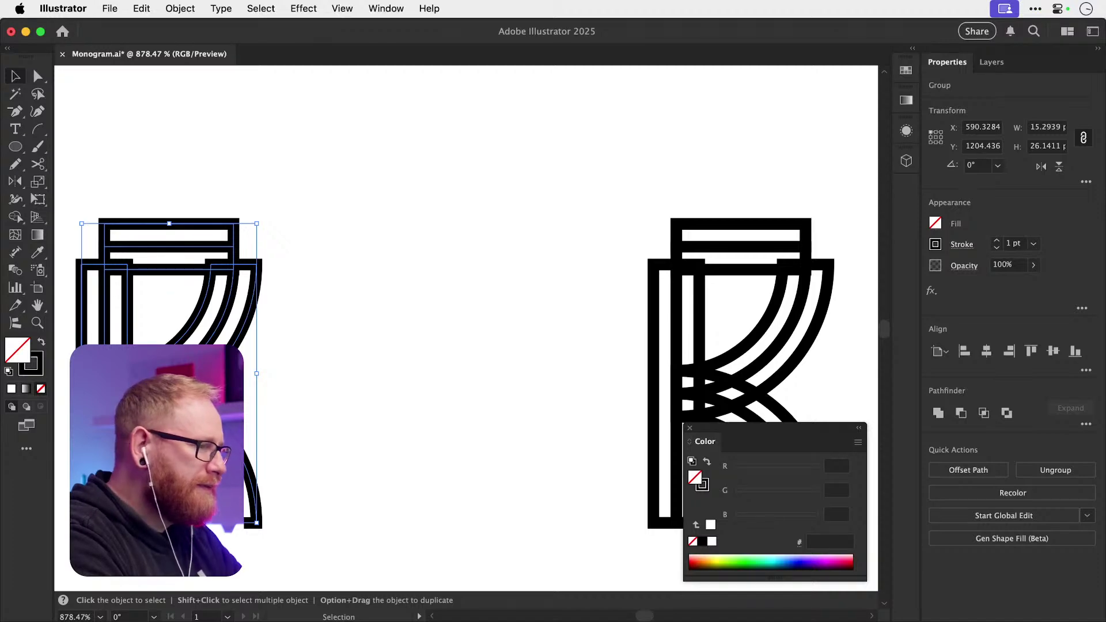
{"action": "key", "text": "super+Tab"}
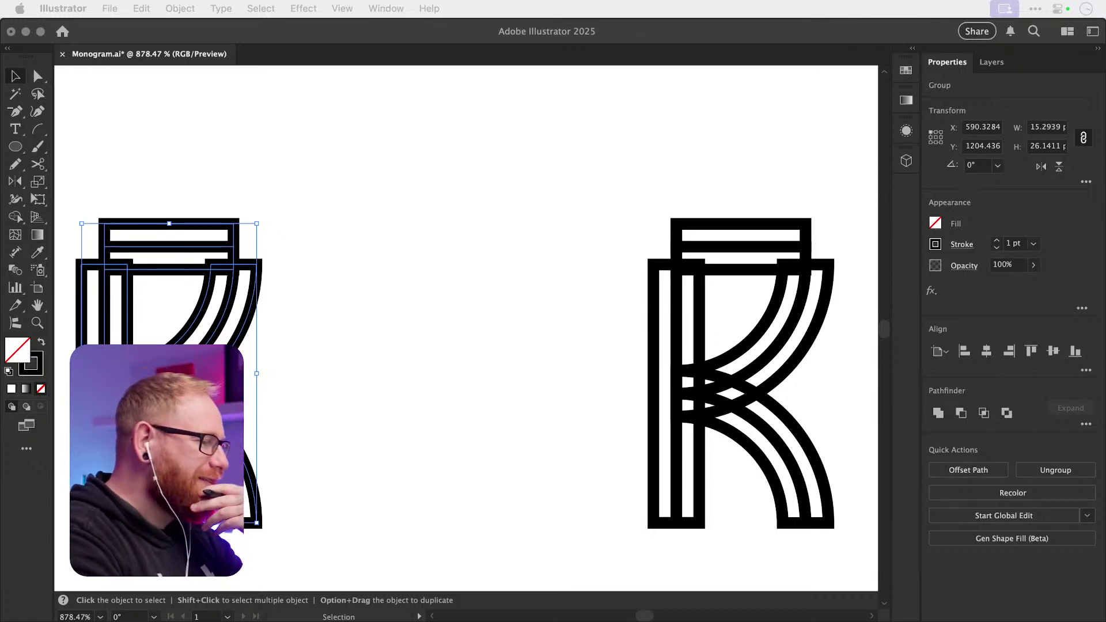
{"action": "left_click", "coordinate": [436, 323]}
- Ungroup the duplicated letter and move its top bar together with the bar's outline up 2 px
{"action": "scroll", "coordinate": [452, 351], "scroll_direction": "left", "scroll_amount": 10}
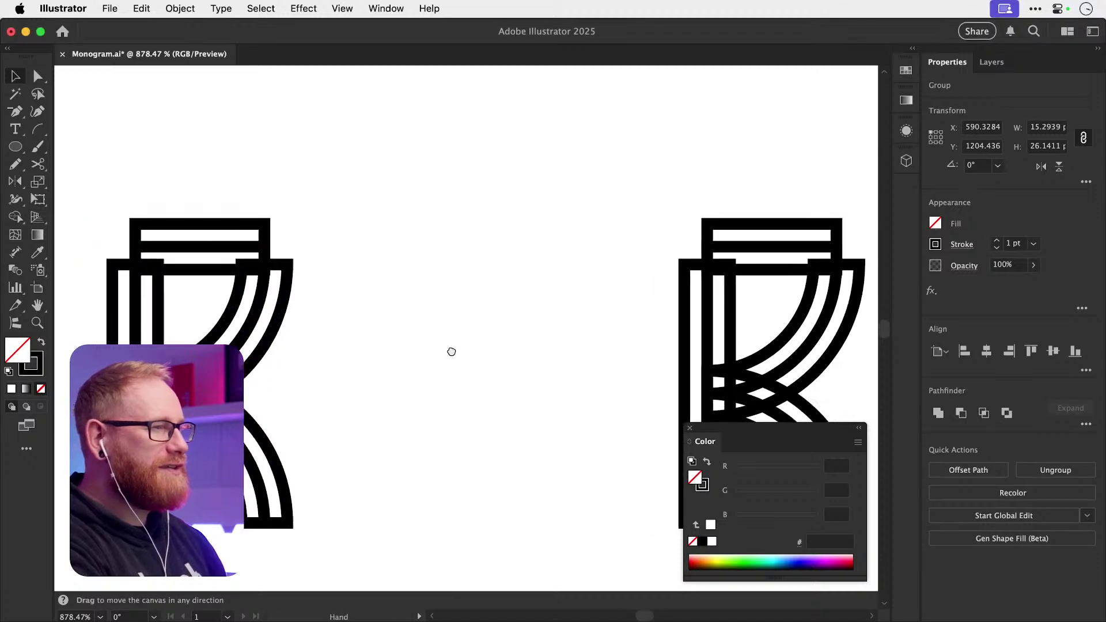
{"action": "scroll", "coordinate": [431, 315], "scroll_direction": "left", "scroll_amount": 2}
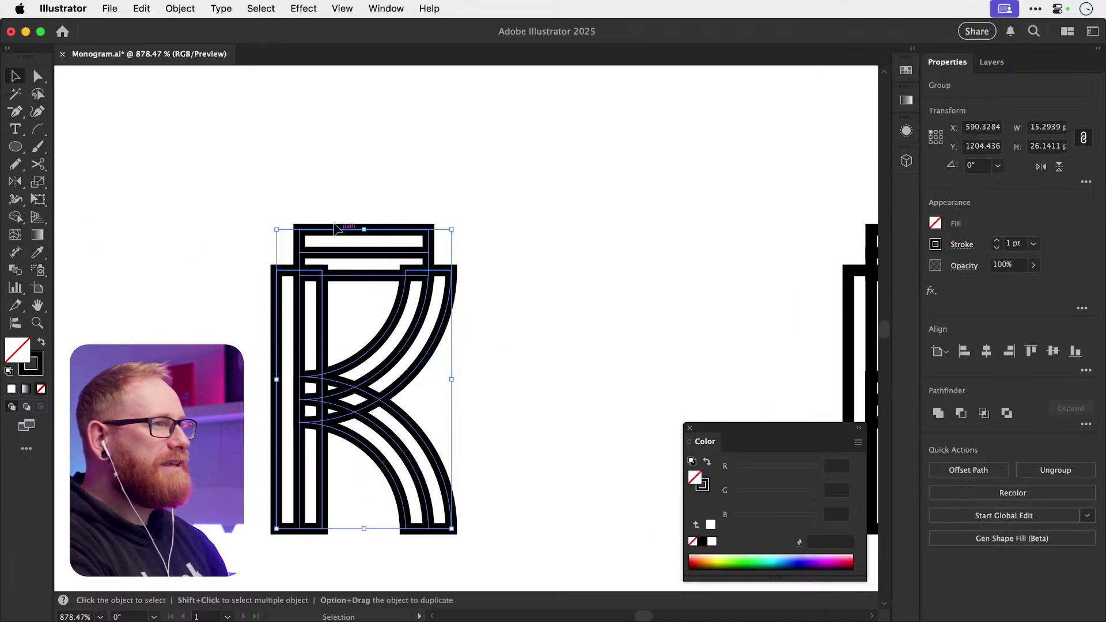
{"action": "left_click_drag", "start_coordinate": [230, 191], "coordinate": [512, 573]}
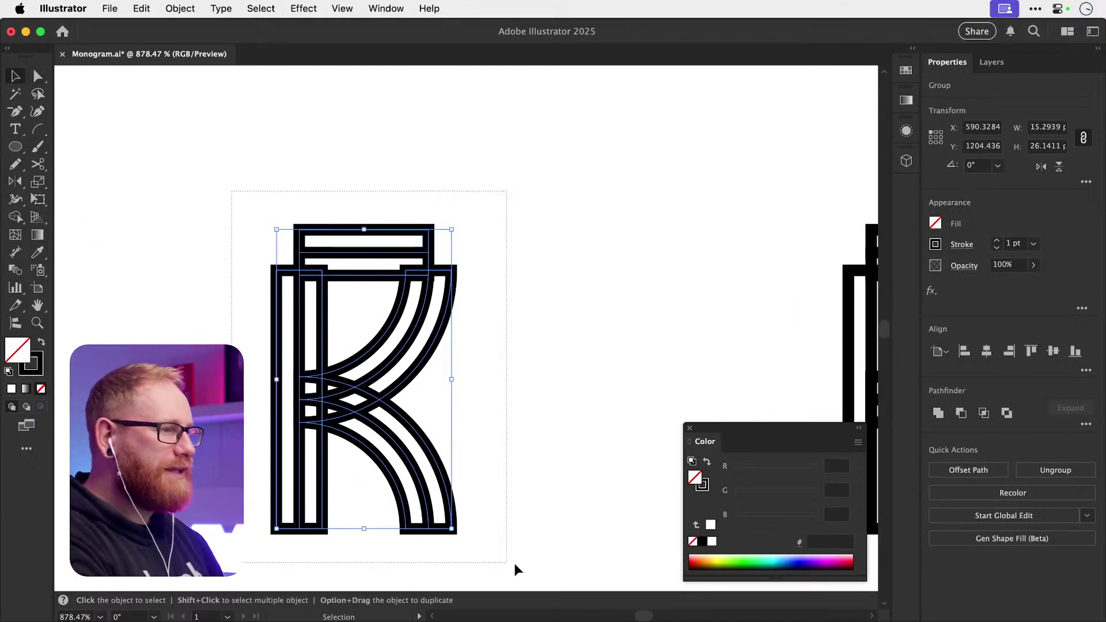
{"action": "left_click", "coordinate": [341, 199]}
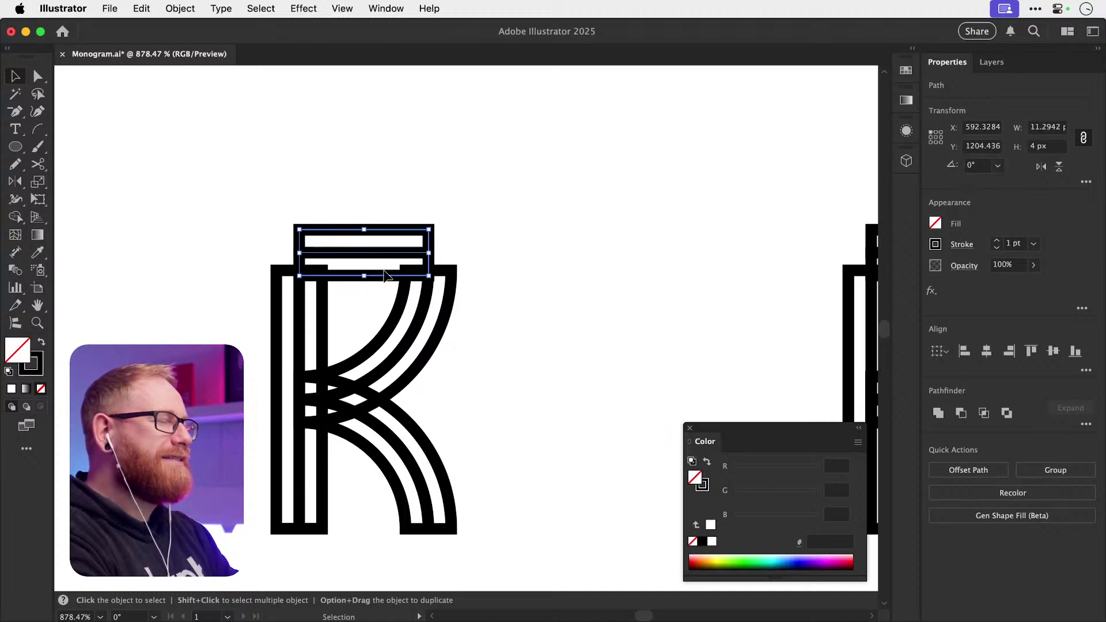
{"action": "key", "text": "shift+Up"}
{"action": "key", "text": "ctrl+z"}
{"action": "key", "text": "Up"}
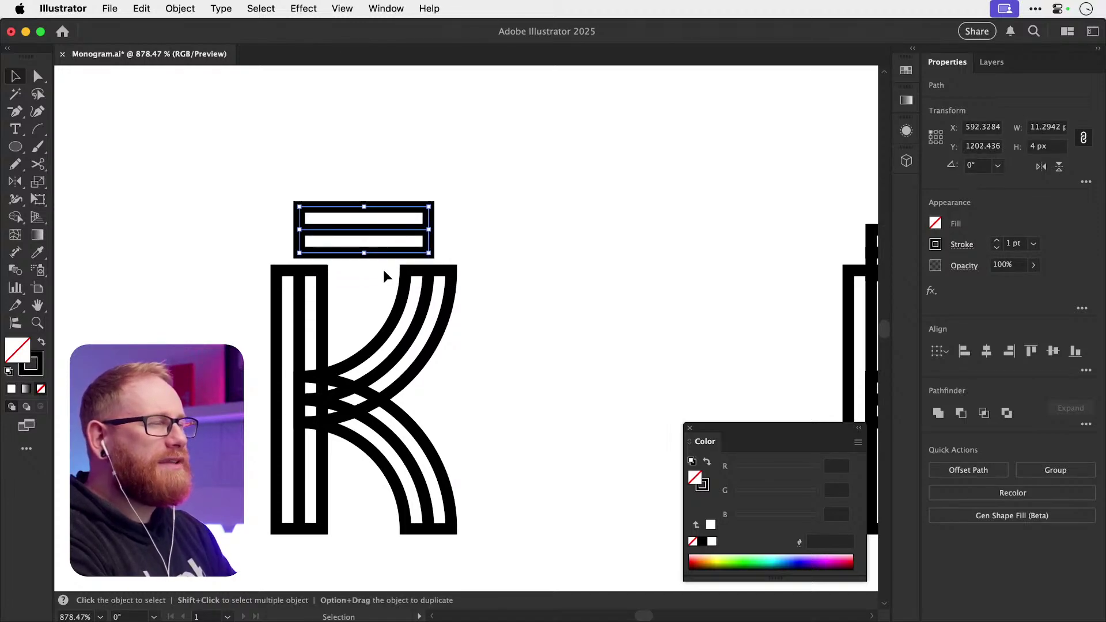
- Fine-tune the top bar's height so the gap above the stem matches the stroke thickness
{"action": "left_click_drag", "start_coordinate": [302, 245], "coordinate": [563, 292]}
{"action": "key", "text": "space"}
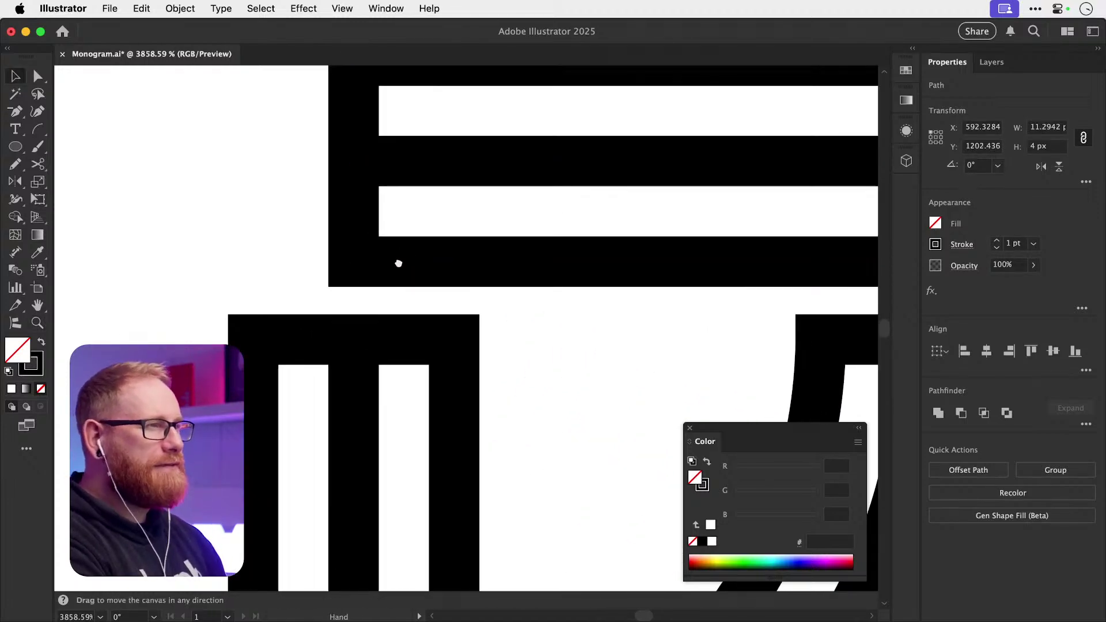
{"action": "left_click_drag", "start_coordinate": [398, 264], "coordinate": [498, 325]}
{"action": "key", "text": "z"}
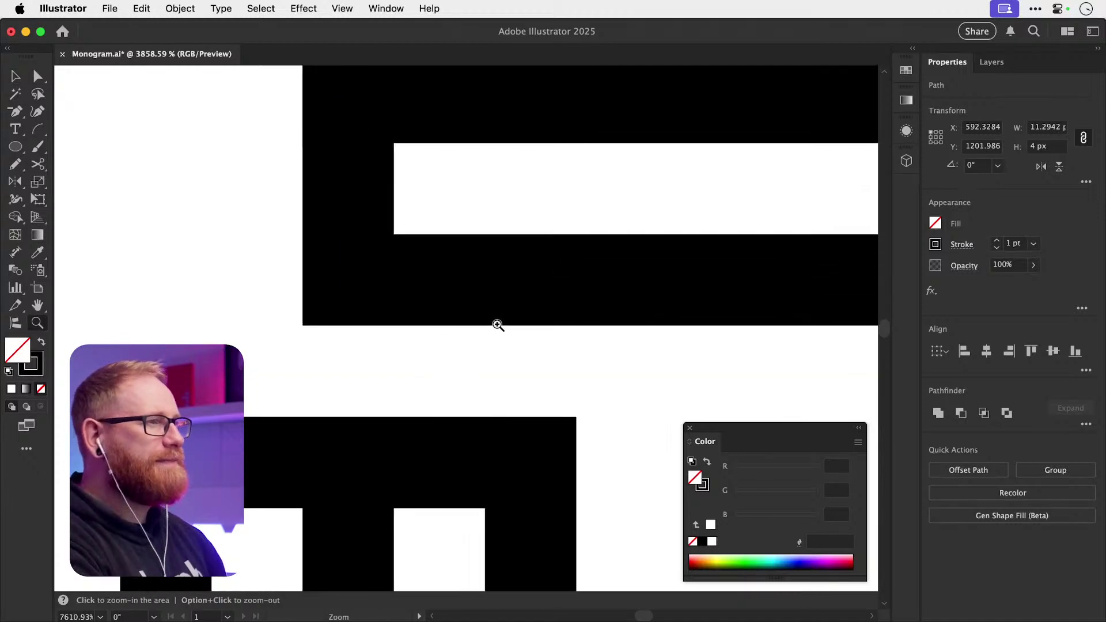
{"action": "key", "text": "v"}
{"action": "left_click_drag", "start_coordinate": [450, 277], "coordinate": [452, 276]}
{"action": "key", "text": "super+shift+a"}
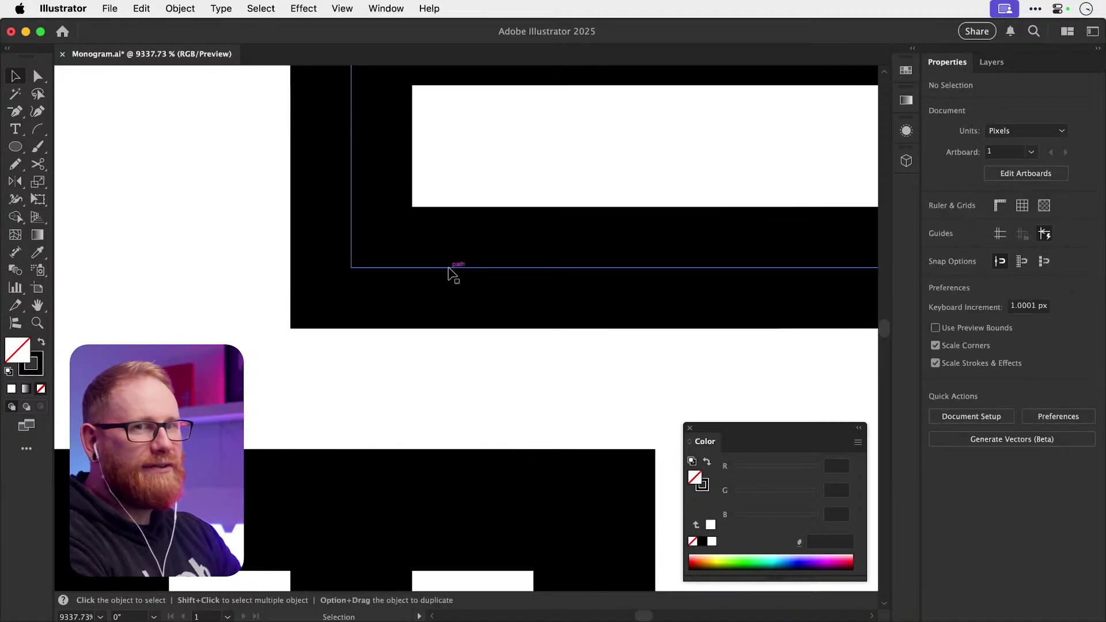
- Try to extend the top bar's left end outward toward the stem's outer edge
{"action": "key", "text": "super+minus"}
{"action": "key", "text": "super+minus"}
{"action": "key", "text": "super+minus"}
{"action": "key", "text": "super+minus"}
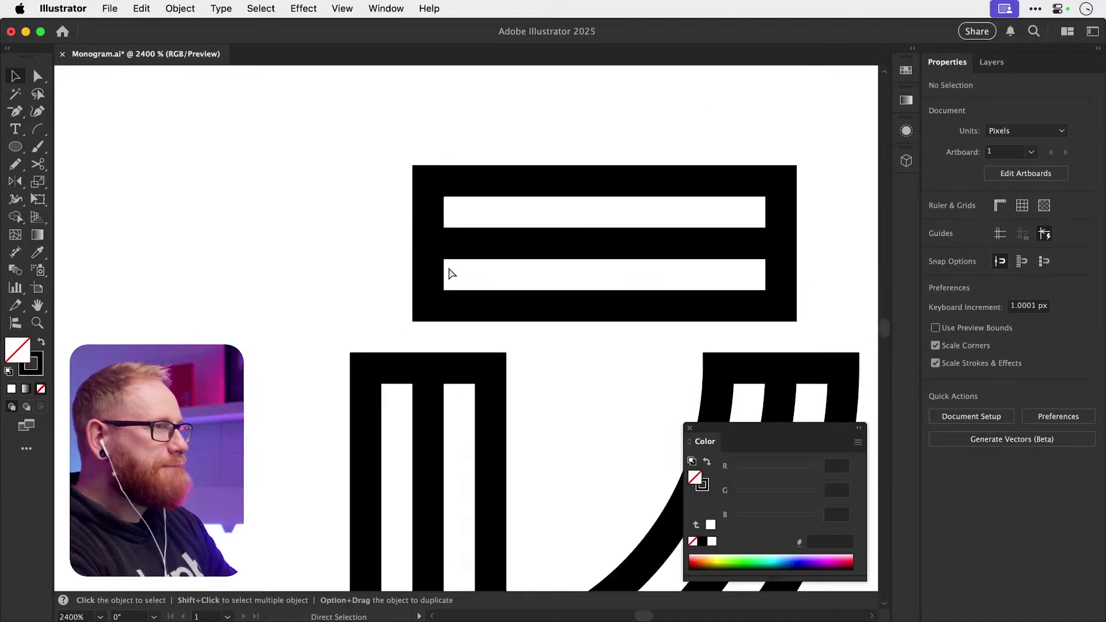
{"action": "key", "text": "a"}
{"action": "left_click_drag", "start_coordinate": [400, 165], "coordinate": [445, 313]}
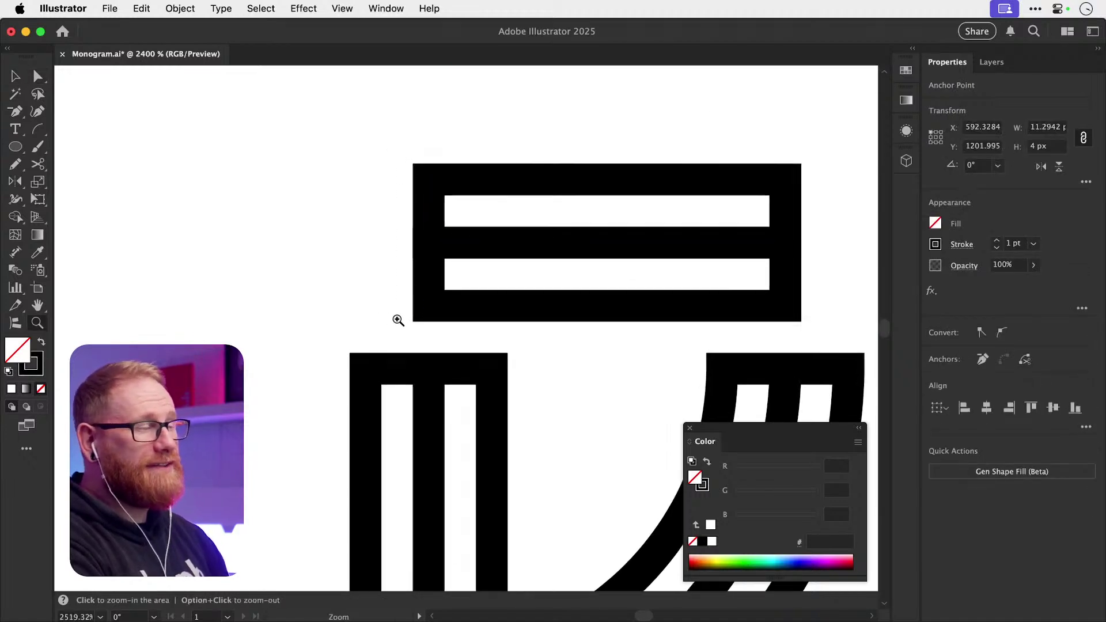
{"action": "scroll", "coordinate": [395, 316], "scroll_direction": "up", "scroll_amount": 4}
{"action": "left_click_drag", "start_coordinate": [513, 289], "coordinate": [378, 296]}
{"action": "key", "text": "super+z"}
- Draw a black-filled rectangle about 0.82 × 1.91 px without a stroke as a guide, flush with the stem's outer left edge
{"action": "key", "text": "v"}
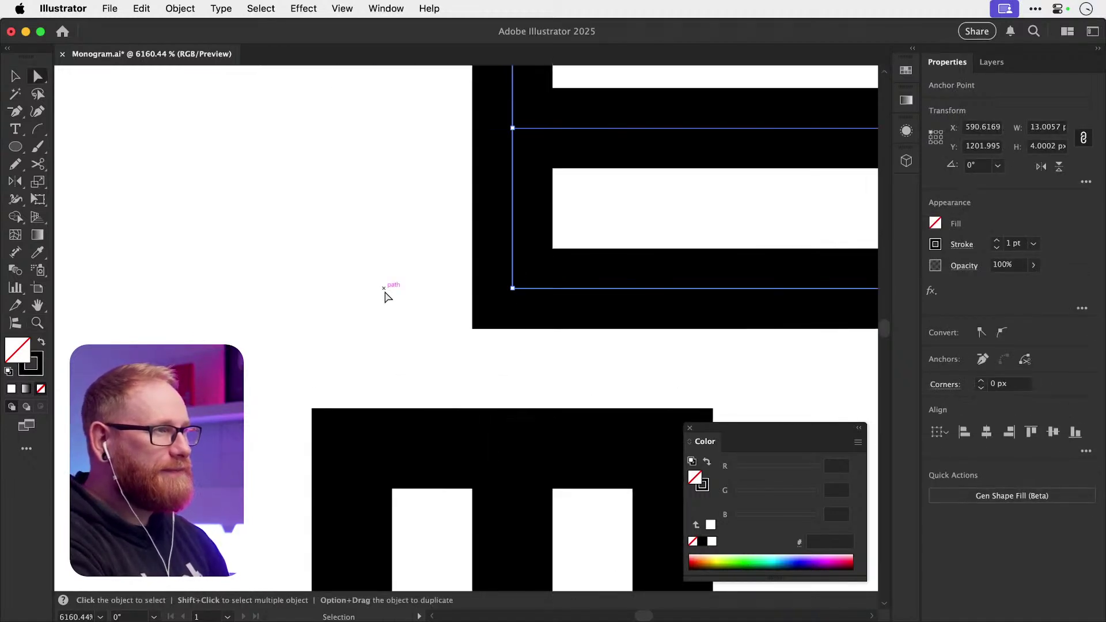
{"action": "left_click_drag", "start_coordinate": [15, 147], "coordinate": [69, 146]}
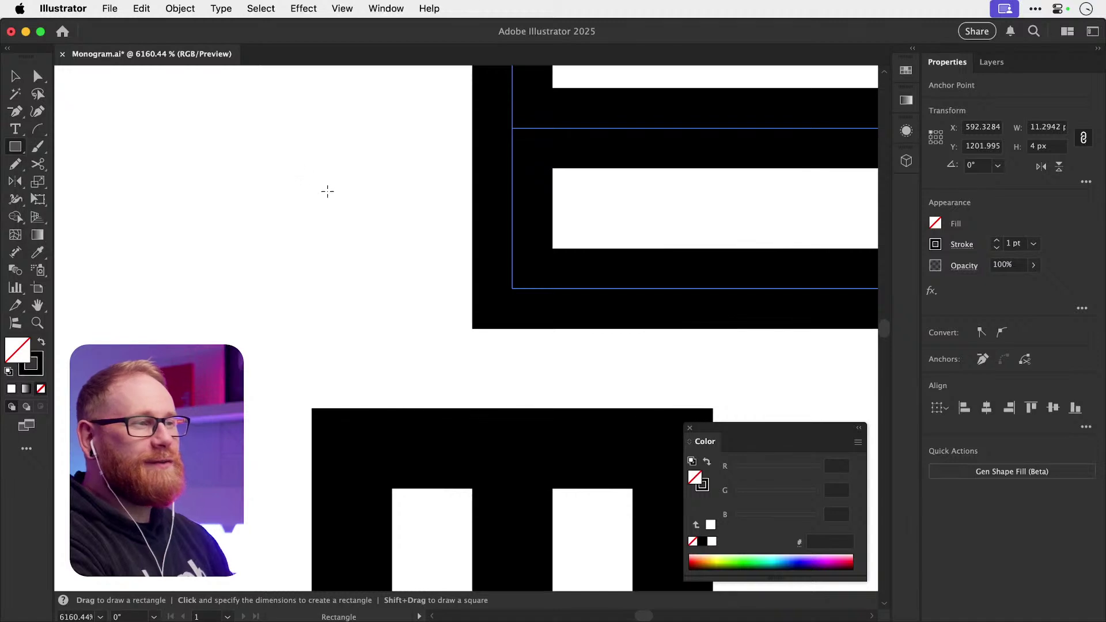
{"action": "mouse_move", "coordinate": [311, 187]}
{"action": "left_mouse_down"}
{"action": "mouse_move", "coordinate": [375, 339]}
{"action": "mouse_move", "coordinate": [345, 326]}
{"action": "mouse_move", "coordinate": [340, 381]}
{"action": "left_mouse_up"}
{"action": "key", "text": "shift+x"}
{"action": "key", "text": "v"}
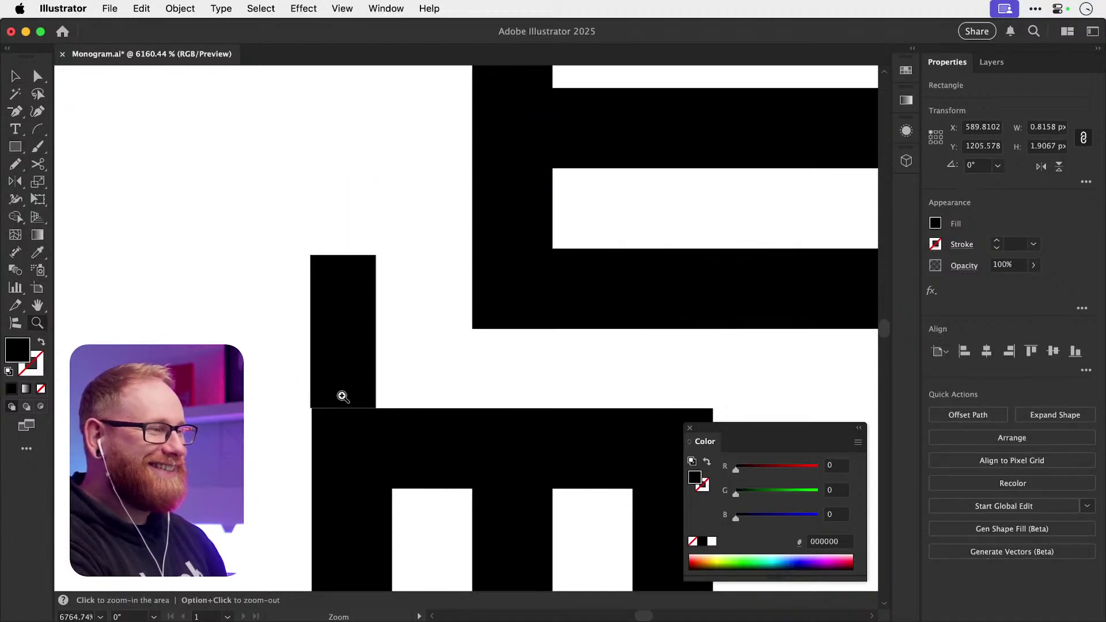
{"action": "scroll", "coordinate": [340, 381], "scroll_direction": "up", "scroll_amount": 3}
{"action": "mouse_move", "coordinate": [412, 371]}
{"action": "left_mouse_down"}
{"action": "mouse_move", "coordinate": [420, 378]}
{"action": "mouse_move", "coordinate": [392, 390]}
{"action": "mouse_move", "coordinate": [402, 378]}
{"action": "left_mouse_up"}
{"action": "left_click", "coordinate": [407, 469]}
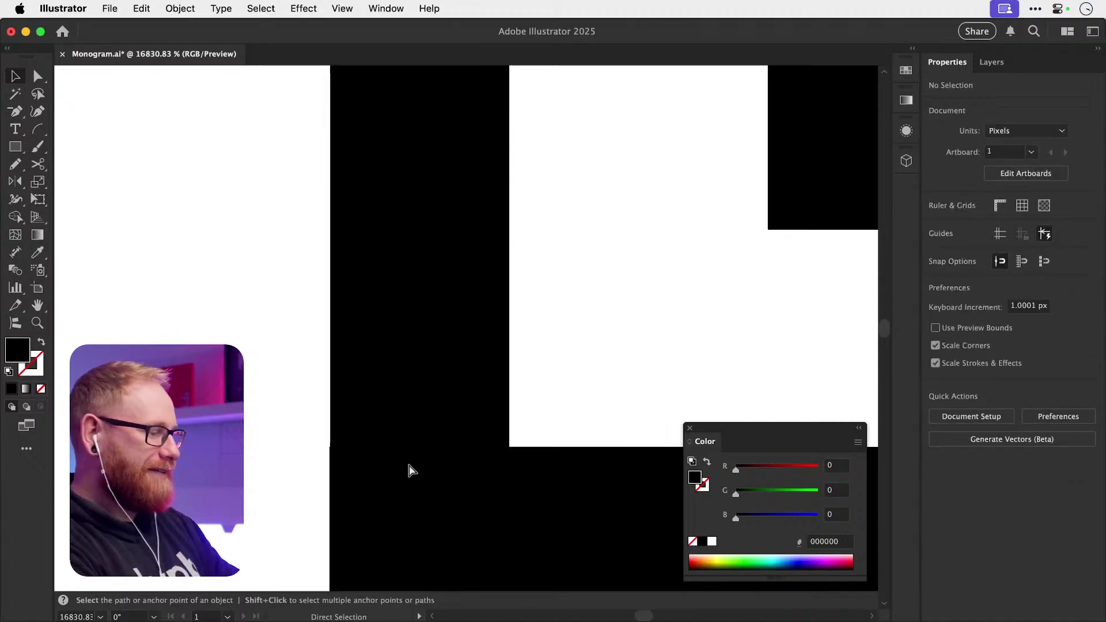
- Lower the guide rectangle onto the stem's top and extend the bar's left end flush with the stem's outer edge
{"action": "scroll", "coordinate": [410, 471], "scroll_direction": "down", "scroll_amount": 5}
{"action": "scroll", "coordinate": [410, 470], "scroll_direction": "down", "scroll_amount": 2}
{"action": "scroll", "coordinate": [409, 469], "scroll_direction": "right", "scroll_amount": 4}
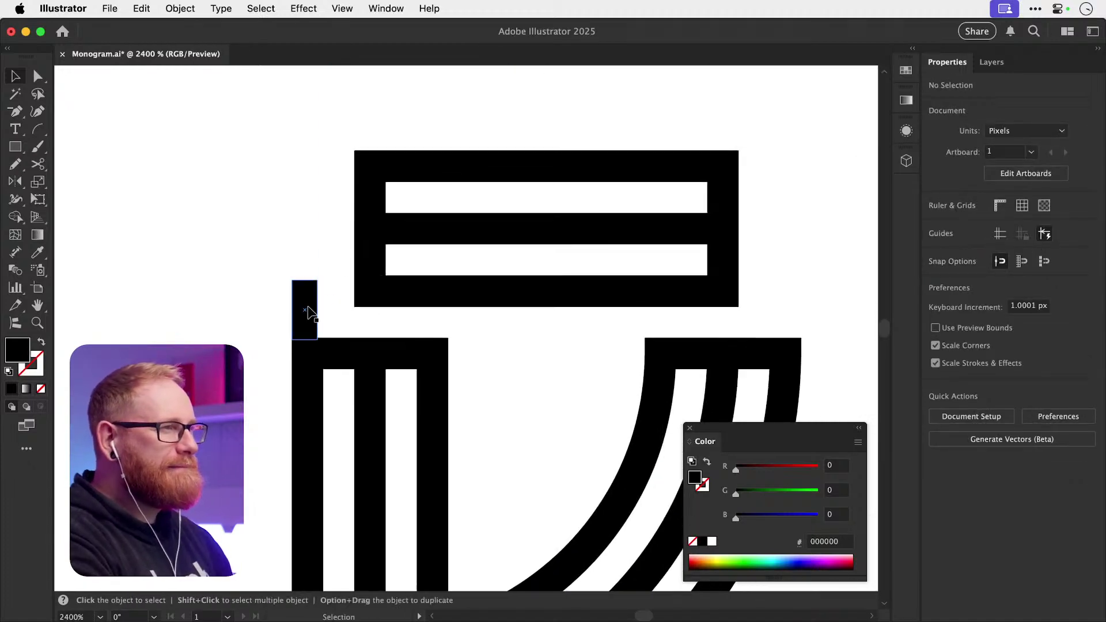
{"action": "left_click_drag", "start_coordinate": [309, 309], "coordinate": [310, 344]}
{"action": "key", "text": "a"}
{"action": "left_click_drag", "start_coordinate": [333, 146], "coordinate": [310, 295]}
{"action": "key", "text": "super+shift+a"}
{"action": "key", "text": "v"}
- Copy the guide rectangle to the upper arm's outer edge and extend the top bar's right end flush with it
{"action": "scroll", "coordinate": [524, 277], "scroll_direction": "right", "scroll_amount": 5}
{"action": "scroll", "coordinate": [524, 277], "scroll_direction": "up", "scroll_amount": 2}
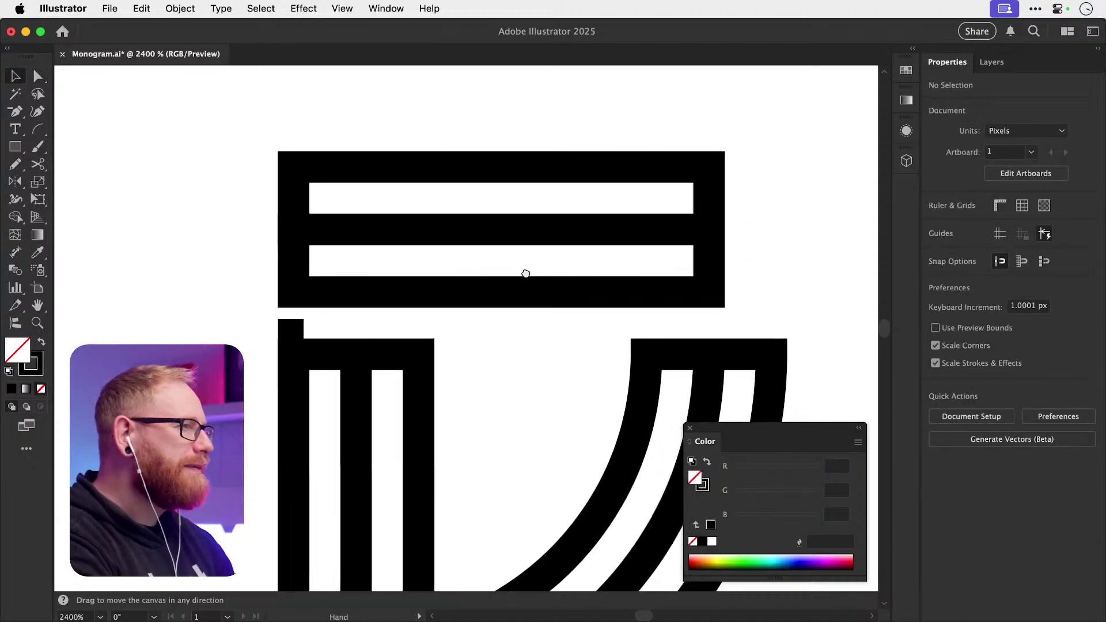
{"action": "left_click_drag", "start_coordinate": [267, 397], "coordinate": [624, 375]}
{"action": "key", "text": "a"}
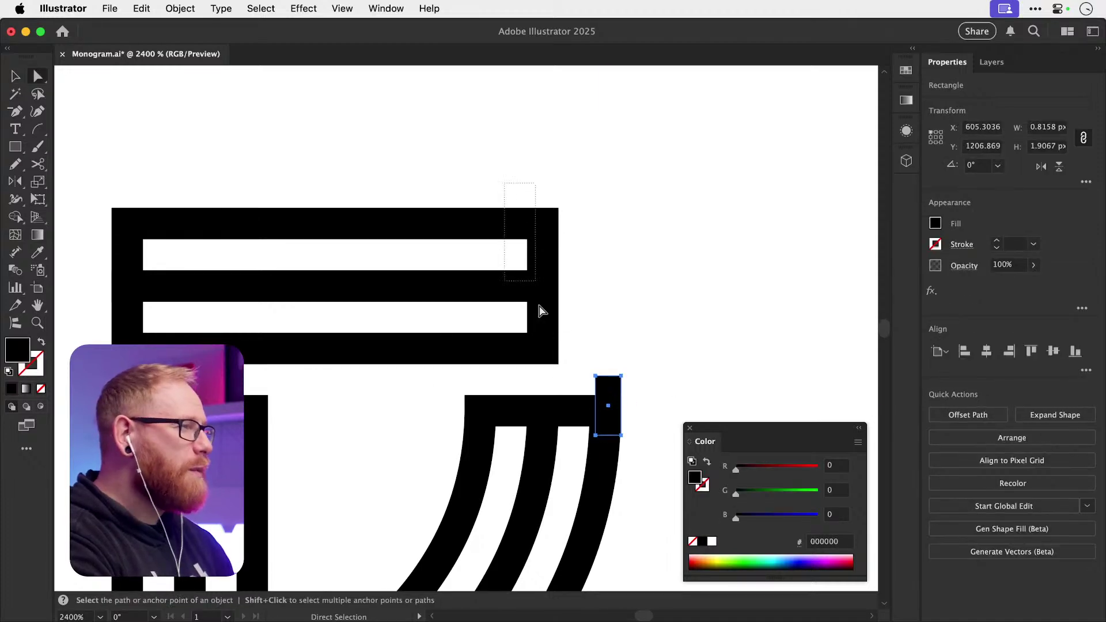
{"action": "left_click", "coordinate": [540, 314]}
{"action": "scroll", "coordinate": [605, 367], "scroll_direction": "up", "scroll_amount": 5}
{"action": "left_click_drag", "start_coordinate": [457, 346], "coordinate": [616, 368]}
{"action": "key", "text": "super+shift+a"}
- Delete the two guide rectangles between the top bar and the letter
{"action": "key", "text": "super+minus"}
{"action": "key", "text": "super+minus"}
{"action": "key", "text": "super+minus"}
{"action": "key", "text": "super+minus"}
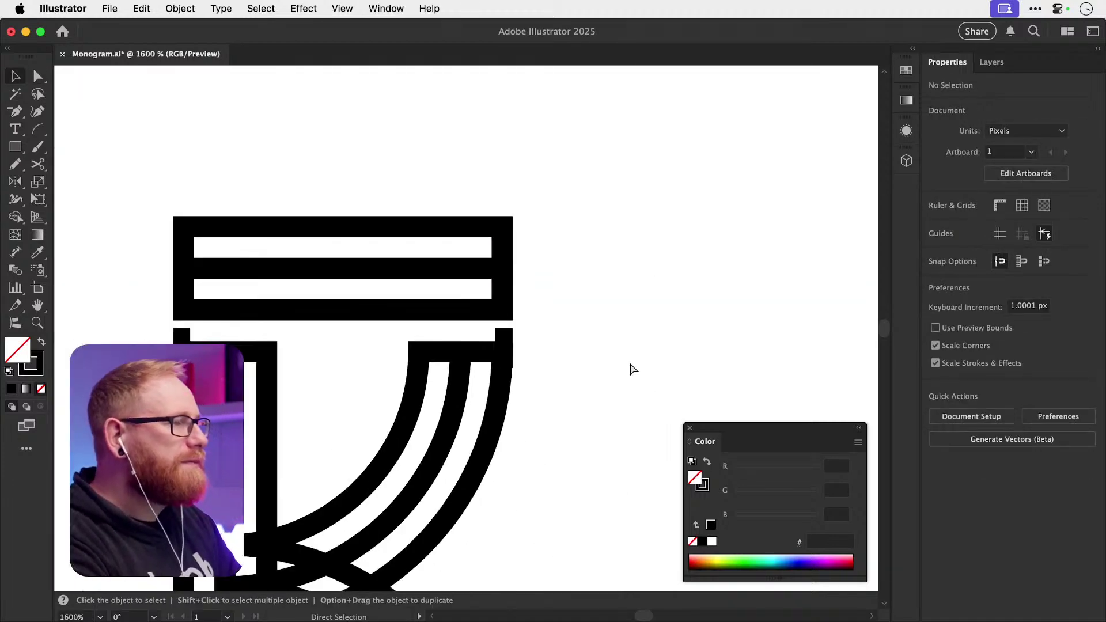
{"action": "key", "text": "super+minus"}
{"action": "key", "text": "super+minus"}
{"action": "key", "text": "super+minus"}
{"action": "key", "text": "super+minus"}
{"action": "left_click_drag", "start_coordinate": [490, 327], "coordinate": [494, 328]}
{"action": "key", "text": "super+shift+a"}
- Duplicate the whole adjusted letter with its top bar and place the copy to the left of the original
{"action": "left_click_drag", "start_coordinate": [524, 362], "coordinate": [546, 346]}
{"action": "left_click_drag", "start_coordinate": [326, 234], "coordinate": [523, 465]}
{"action": "key", "text": "alt+shift+Left"}
{"action": "key", "text": "shift+Left"}
{"action": "key", "text": "shift+Left"}
{"action": "key", "text": "shift+Left"}
{"action": "key", "text": "shift+Left"}
{"action": "key", "text": "shift+Left"}
{"action": "key", "text": "shift+Left"}
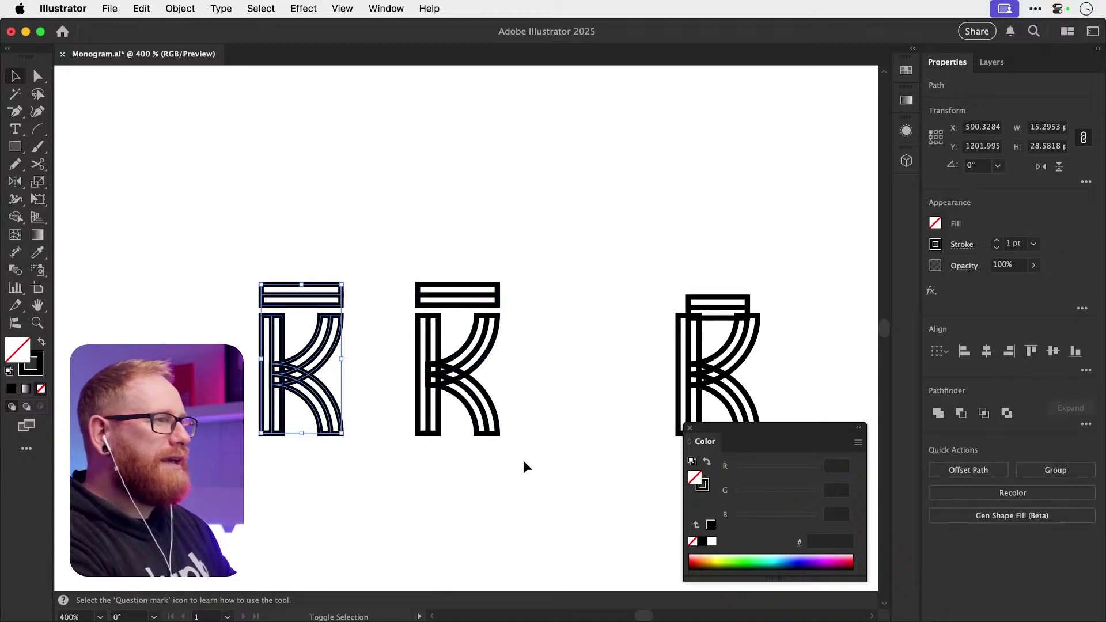
{"action": "key", "text": "shift+Left"}
{"action": "key", "text": "shift+Left"}
{"action": "key", "text": "shift+Left"}
{"action": "key", "text": "super+shift+a"}
{"action": "key", "text": "z"}
{"action": "left_click_drag", "start_coordinate": [344, 326], "coordinate": [416, 367]}
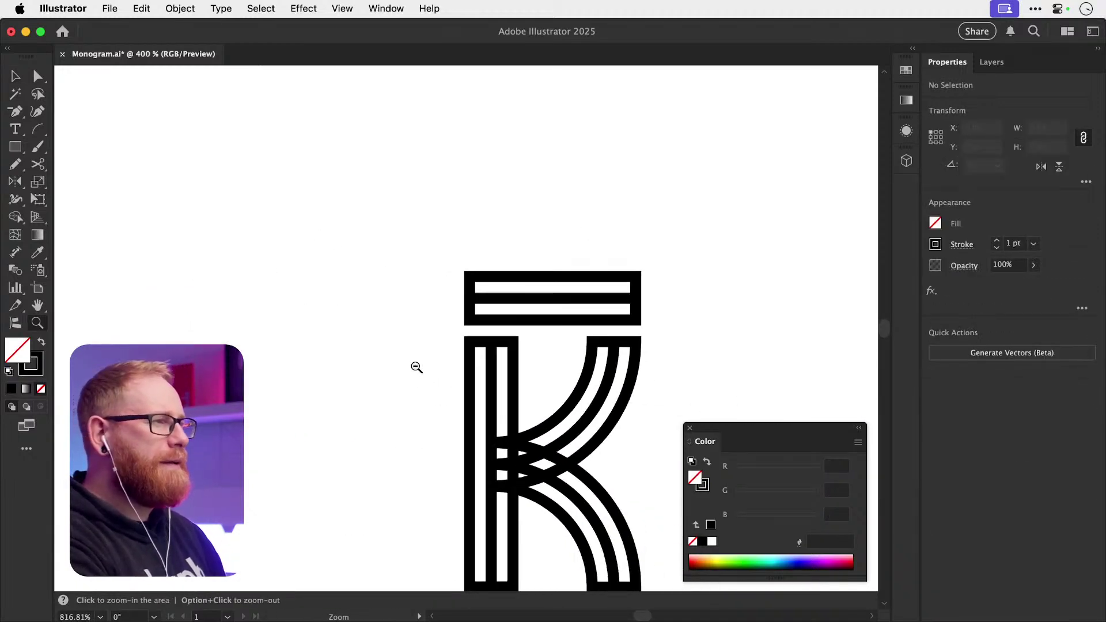
- Merge the crossing regions of the left letter copy with Shape Builder so the upper arm's two bands run unbroken to the stem
{"action": "left_click", "coordinate": [416, 367]}
{"action": "left_click", "coordinate": [444, 372]}
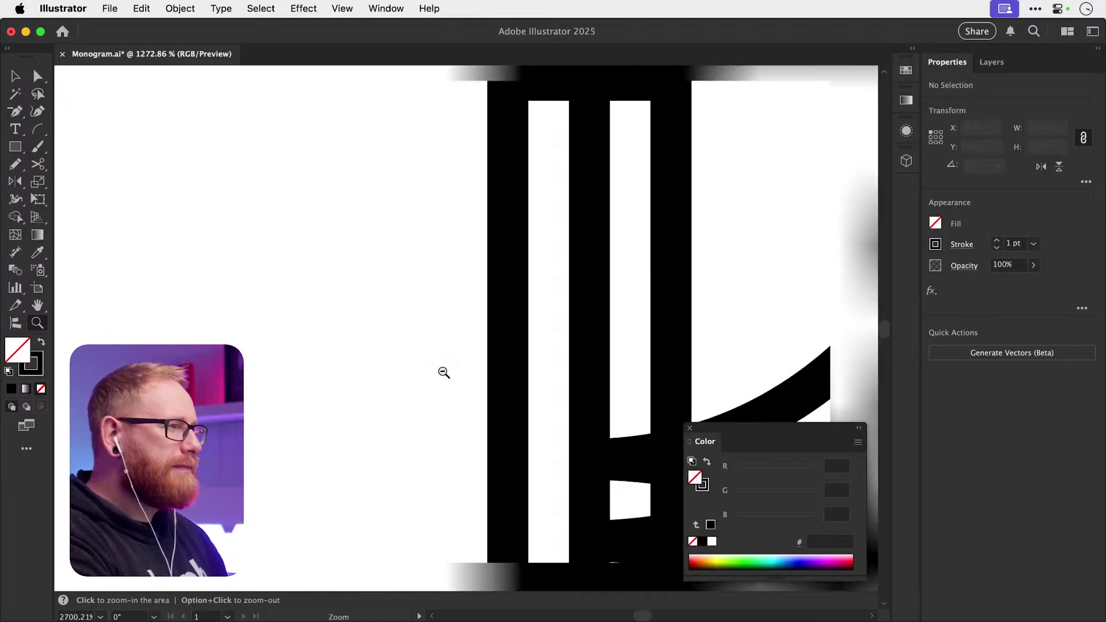
{"action": "scroll", "coordinate": [444, 372], "scroll_direction": "down", "scroll_amount": 3}
{"action": "key", "text": "v"}
{"action": "scroll", "coordinate": [277, 309], "scroll_direction": "down", "scroll_amount": 3}
{"action": "left_click", "coordinate": [525, 460]}
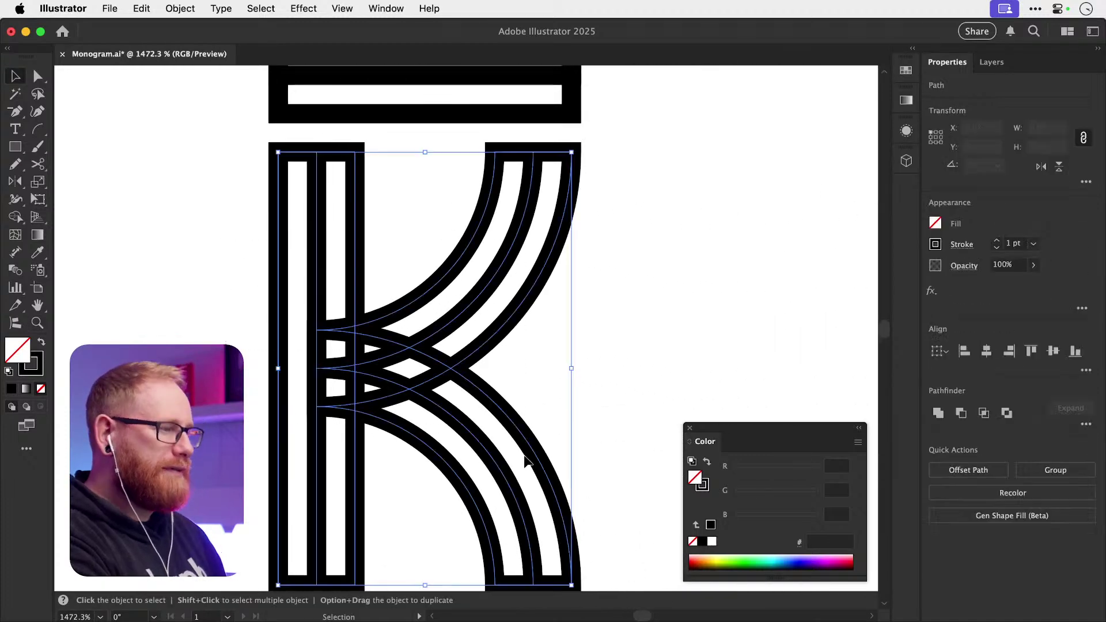
{"action": "key", "text": "shift+m"}
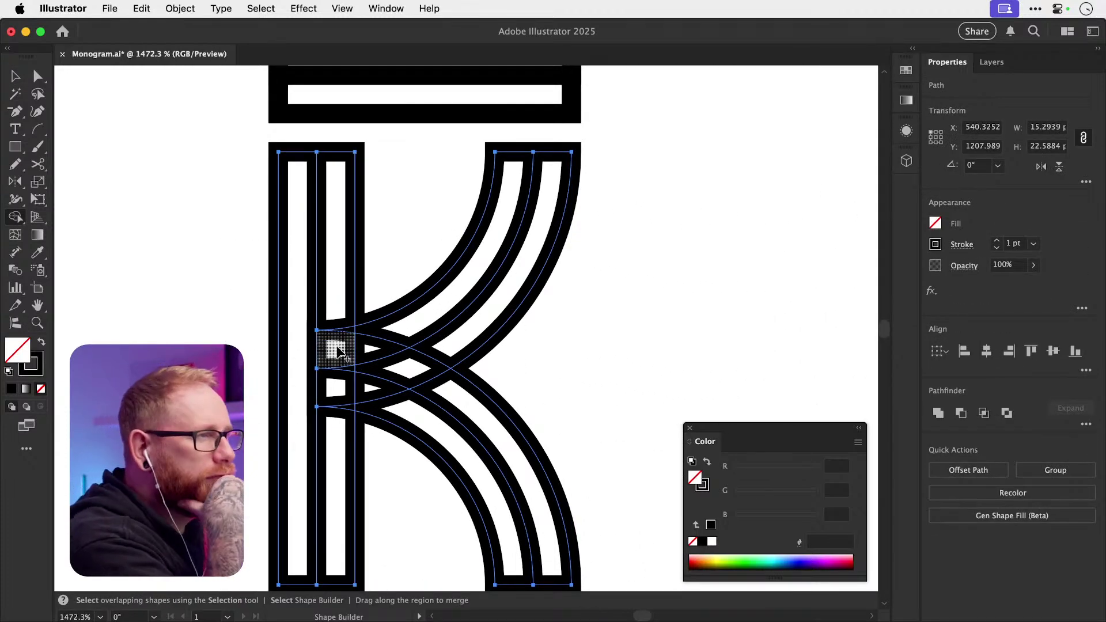
{"action": "mouse_move", "coordinate": [337, 349]}
{"action": "left_mouse_down"}
{"action": "mouse_move", "coordinate": [402, 325]}
{"action": "mouse_move", "coordinate": [401, 373]}
{"action": "mouse_move", "coordinate": [460, 341]}
{"action": "mouse_move", "coordinate": [348, 336]}
{"action": "mouse_move", "coordinate": [370, 341]}
{"action": "left_mouse_up"}
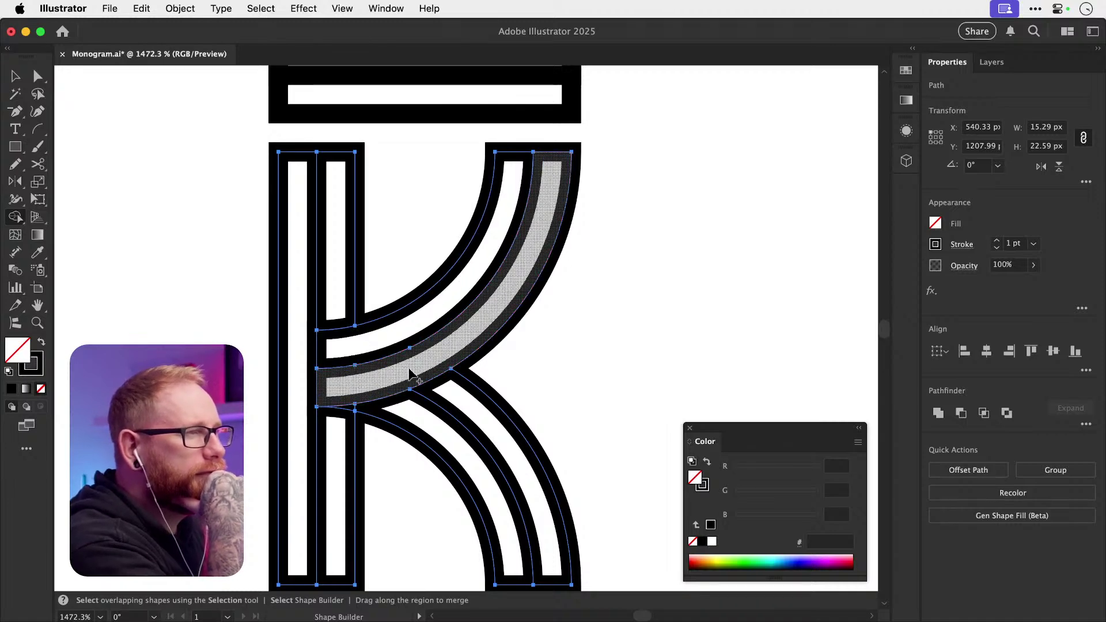
{"action": "key", "text": "v"}
{"action": "left_click", "coordinate": [589, 342]}
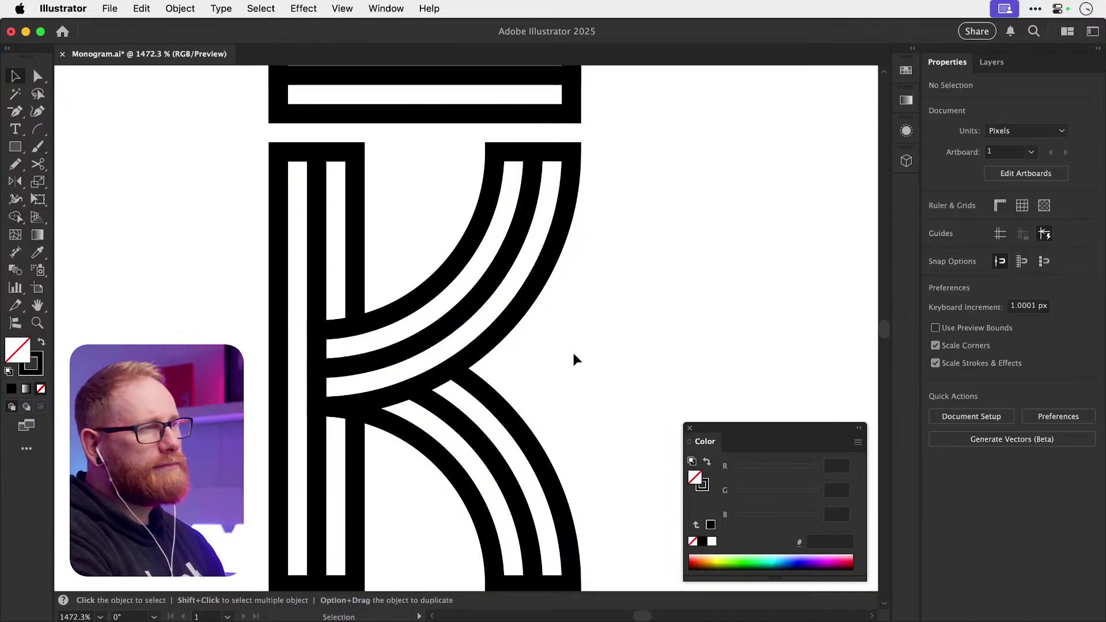
- Duplicate the merged letter with its top bar and place the copy to the left of it
{"action": "key", "text": "super+minus"}
{"action": "key", "text": "super+minus"}
{"action": "key", "text": "super+minus"}
{"action": "key", "text": "super+minus"}
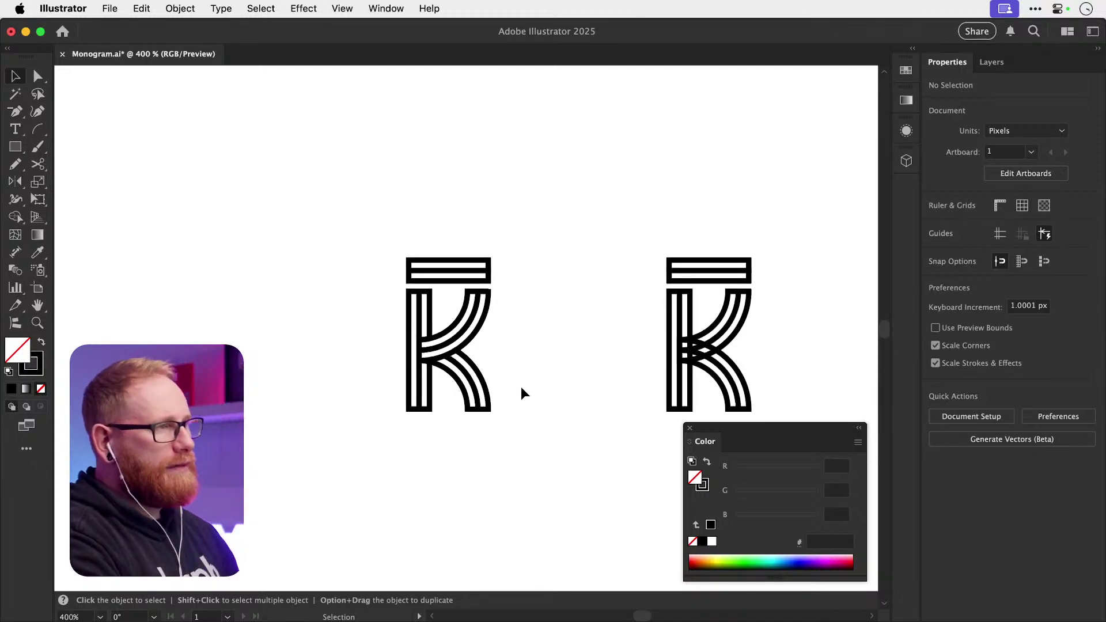
{"action": "left_click_drag", "start_coordinate": [365, 240], "coordinate": [516, 447]}
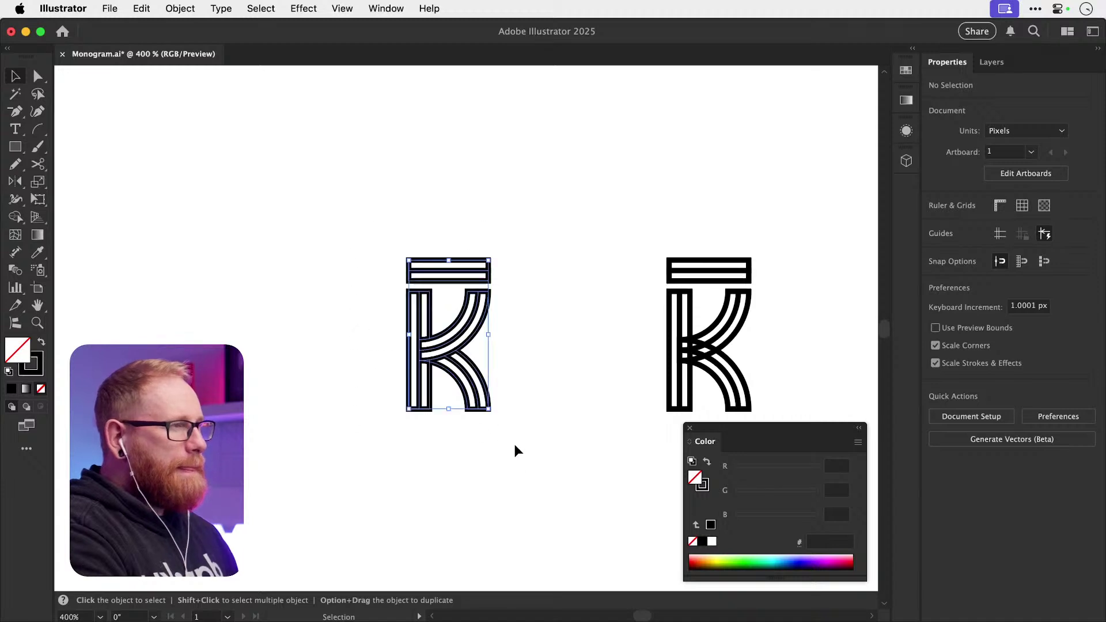
{"action": "left_click_drag", "start_coordinate": [455, 362], "coordinate": [194, 362]}
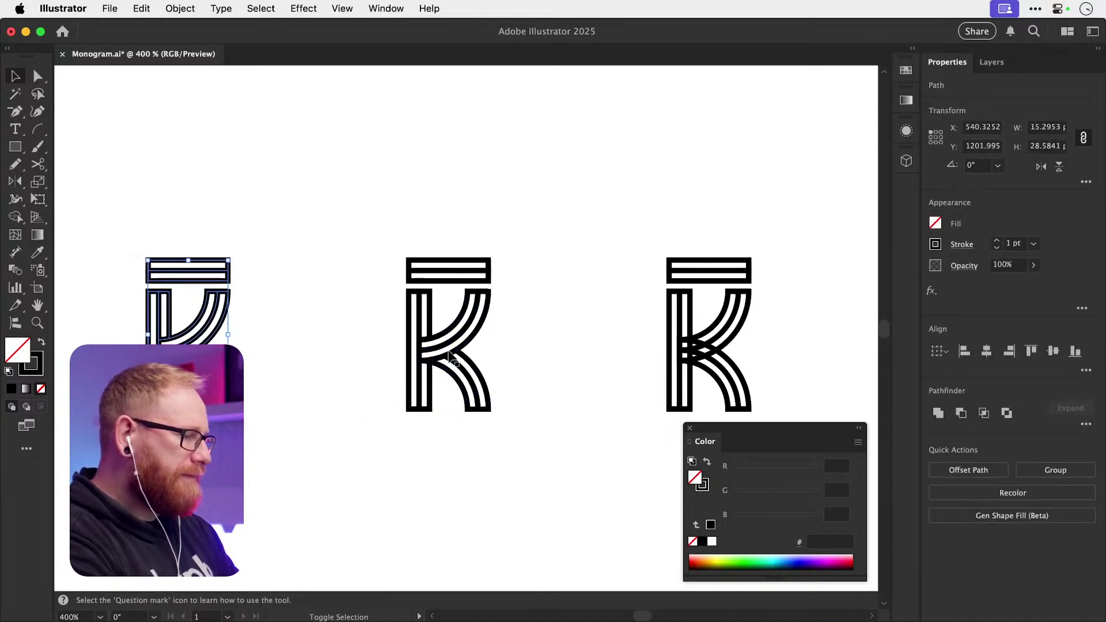
{"action": "left_click_drag", "start_coordinate": [403, 326], "coordinate": [461, 290]}
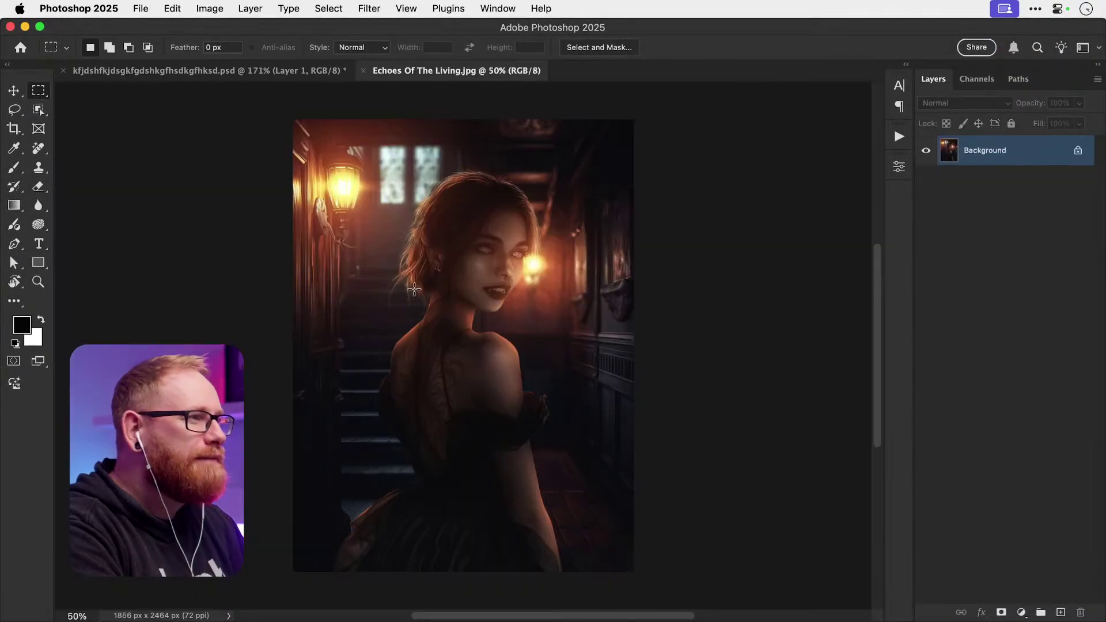
- In Photoshop, examine the Echoes Of The Living image from the woman's face down to her dress
{"action": "key", "text": "v"}
{"action": "key", "text": "super+0"}
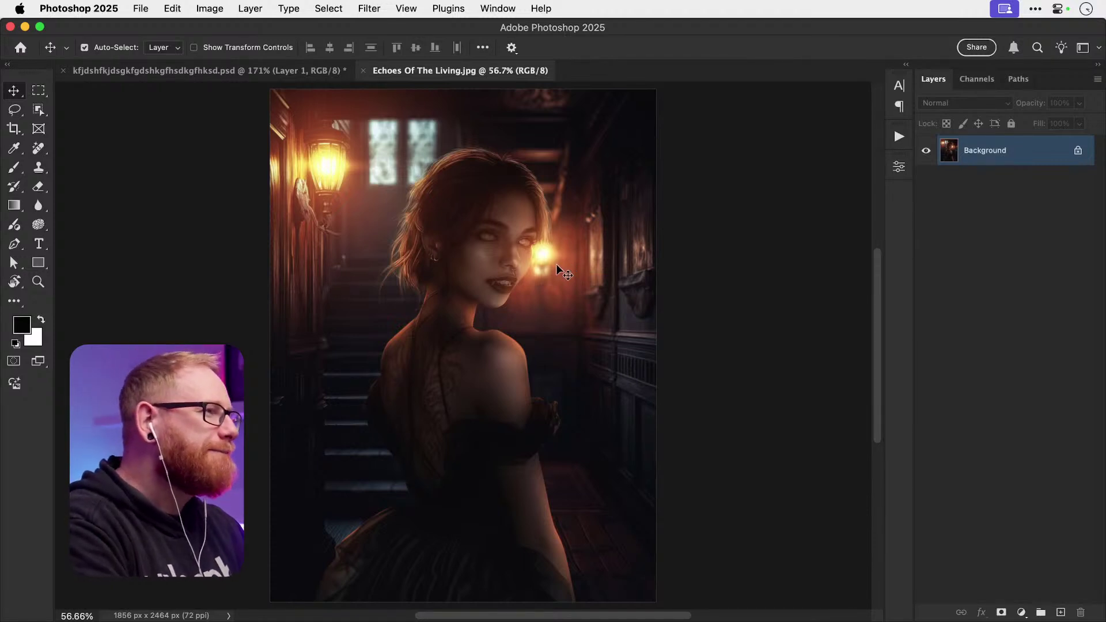
{"action": "key", "text": "z"}
{"action": "left_click", "coordinate": [484, 230]}
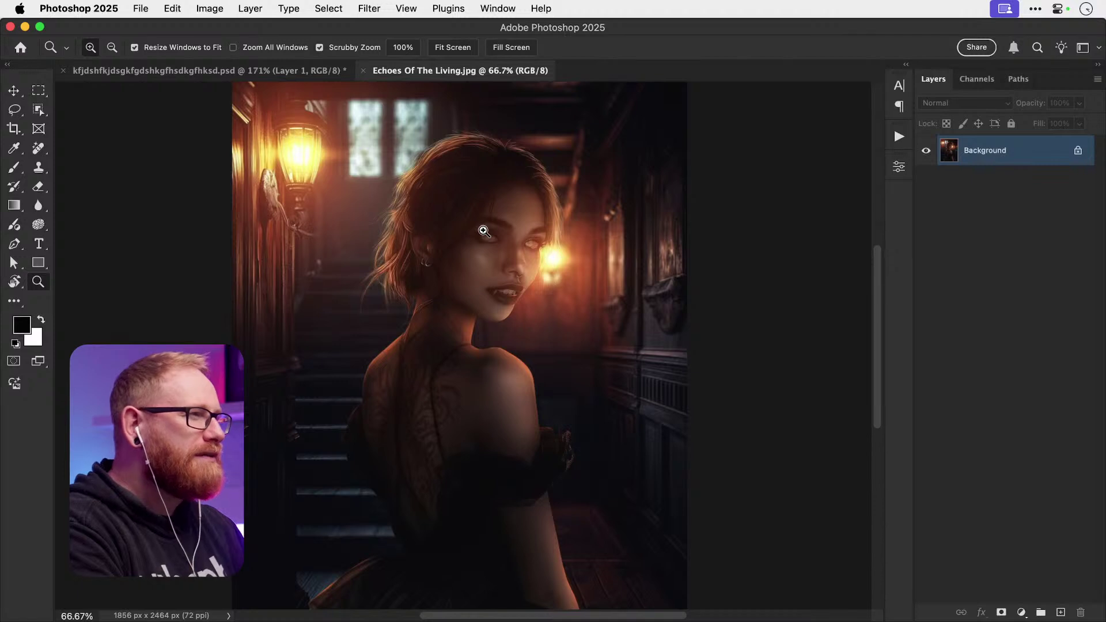
{"action": "left_click", "coordinate": [484, 231]}
{"action": "key", "text": "v"}
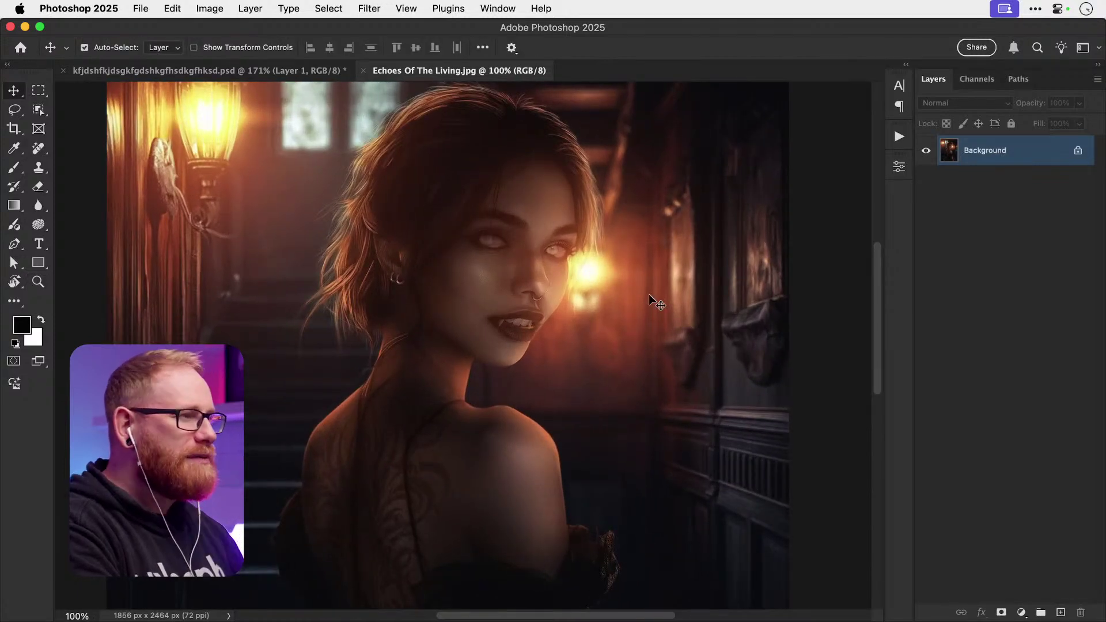
{"action": "scroll", "coordinate": [456, 412], "scroll_direction": "down", "scroll_amount": 2}
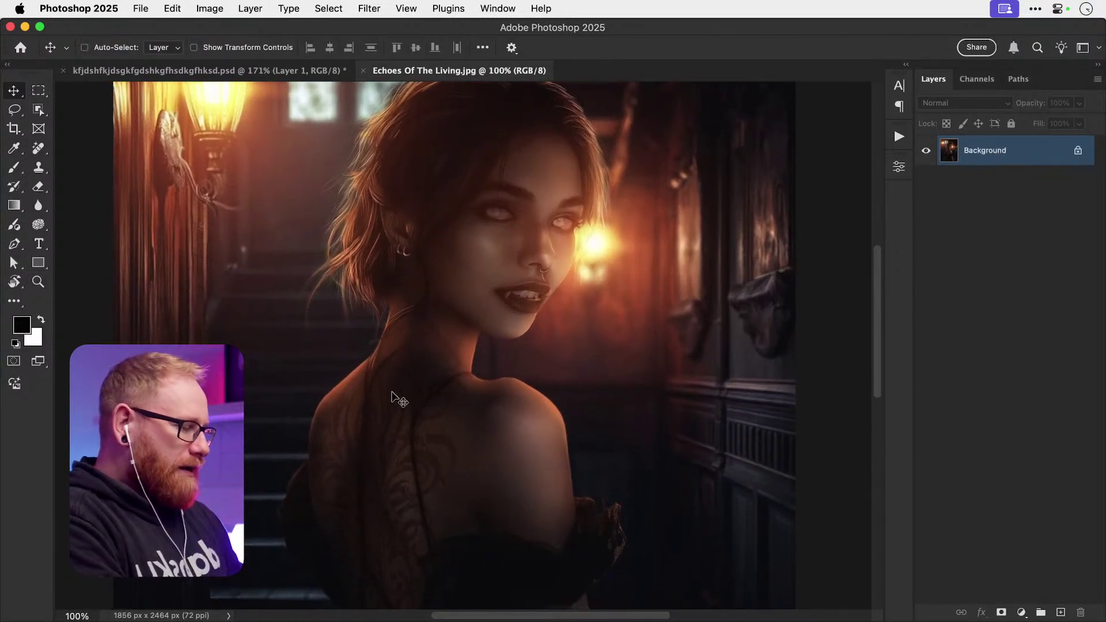
{"action": "scroll", "coordinate": [507, 383], "scroll_direction": "down", "scroll_amount": 6}
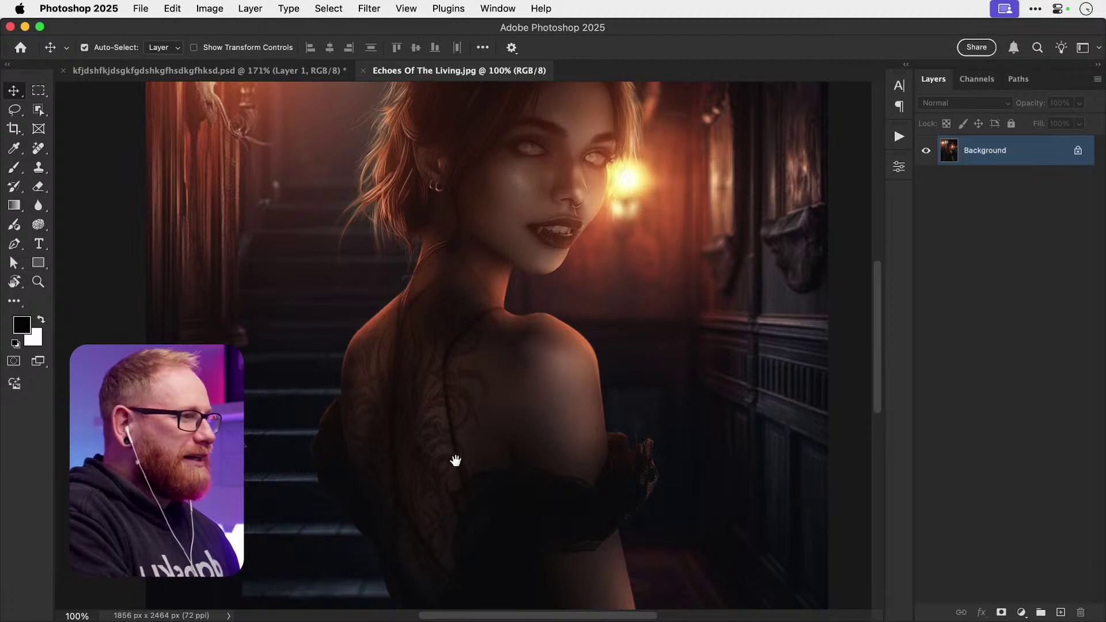
{"action": "scroll", "coordinate": [434, 399], "scroll_direction": "down", "scroll_amount": 8}
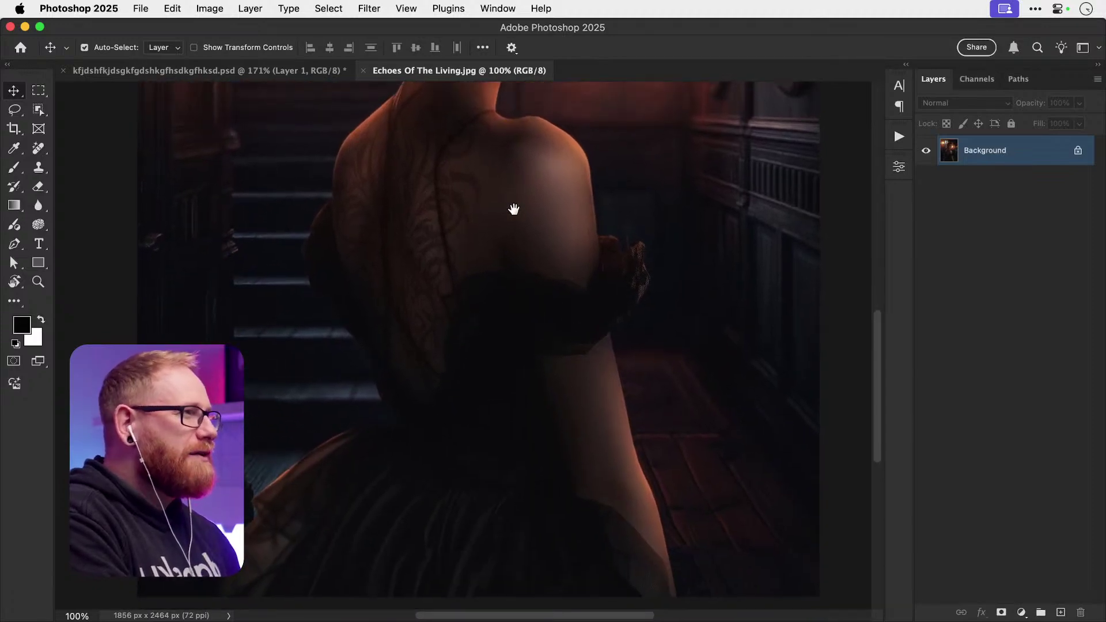
{"action": "left_click_drag", "start_coordinate": [511, 207], "coordinate": [578, 360]}
- Inspect the woman's eyes, skin and fangs up close in the Echoes Of The Living image
{"action": "key", "text": "z"}
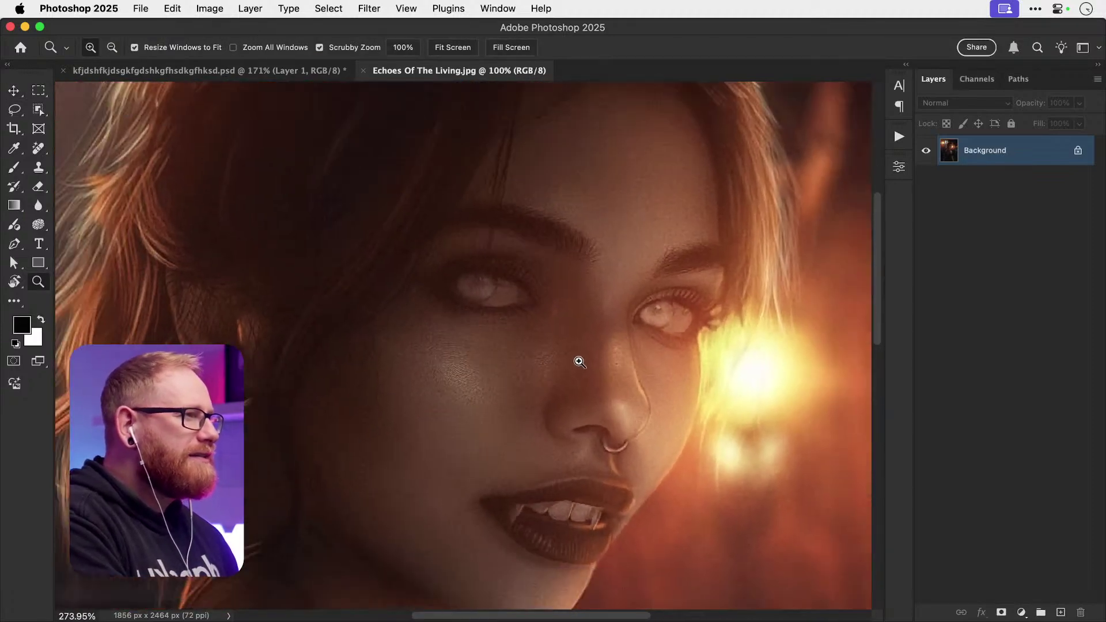
{"action": "key", "text": "v"}
{"action": "scroll", "coordinate": [334, 381], "scroll_direction": "down", "scroll_amount": 2}
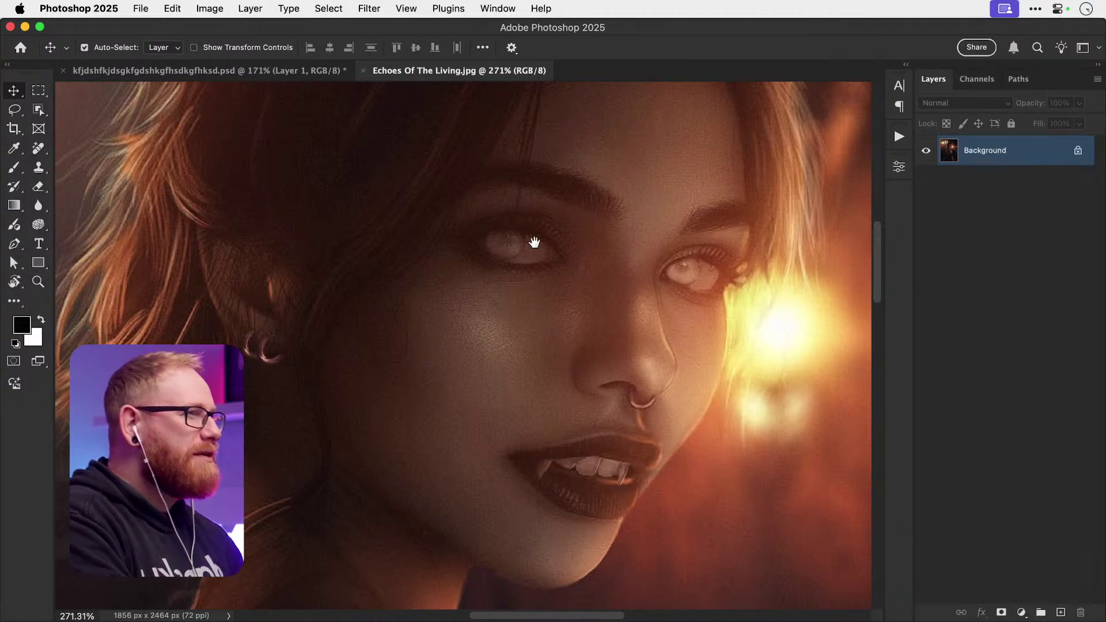
{"action": "scroll", "coordinate": [164, 289], "scroll_direction": "down", "scroll_amount": 2}
{"action": "scroll", "coordinate": [470, 383], "scroll_direction": "down", "scroll_amount": 2}
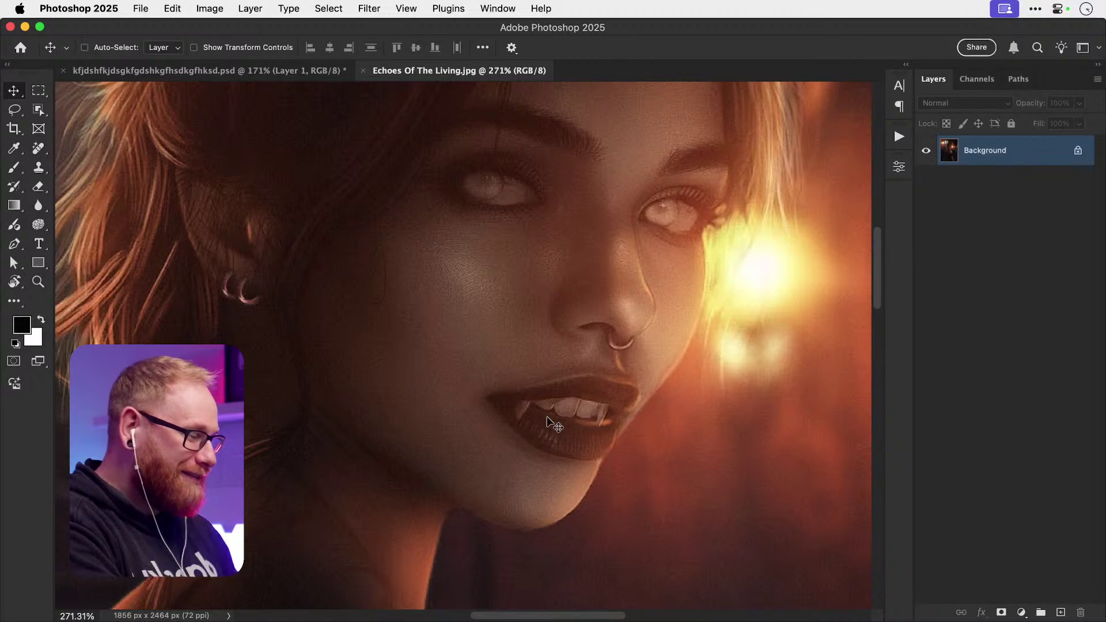
{"action": "key", "text": "super+0"}
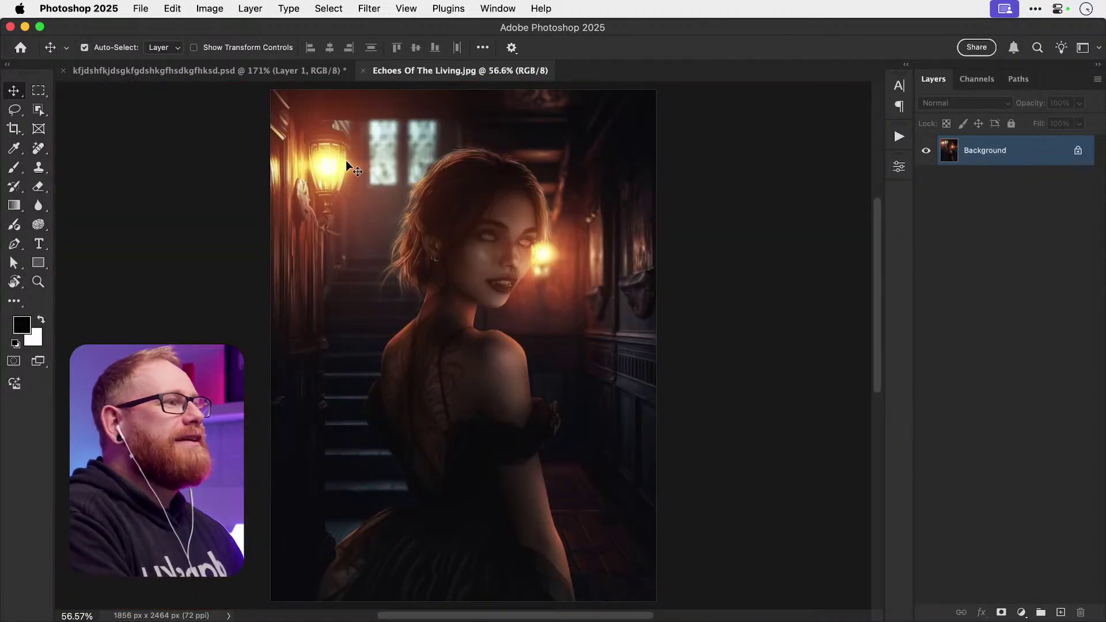
- Examine the wall lamp and the lighting across the whole Echoes Of The Living image
{"action": "key", "text": "z"}
{"action": "left_click_drag", "start_coordinate": [329, 152], "coordinate": [383, 202]}
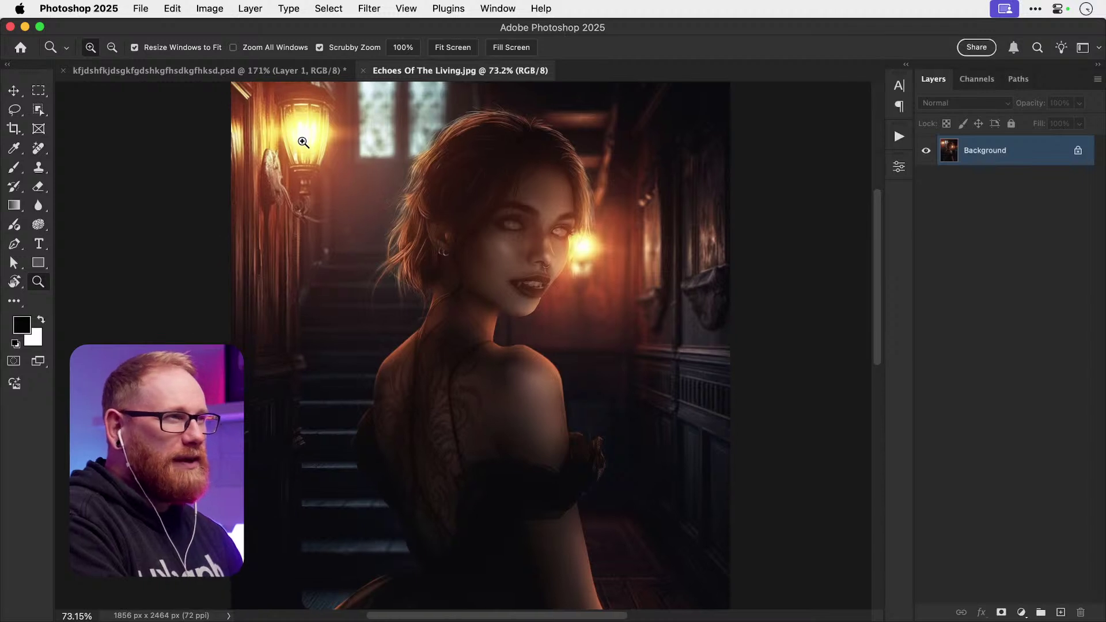
{"action": "mouse_move", "coordinate": [452, 244]}
{"action": "left_mouse_down"}
{"action": "mouse_move", "coordinate": [432, 285]}
{"action": "mouse_move", "coordinate": [450, 245]}
{"action": "left_mouse_up"}
{"action": "key", "text": "v"}
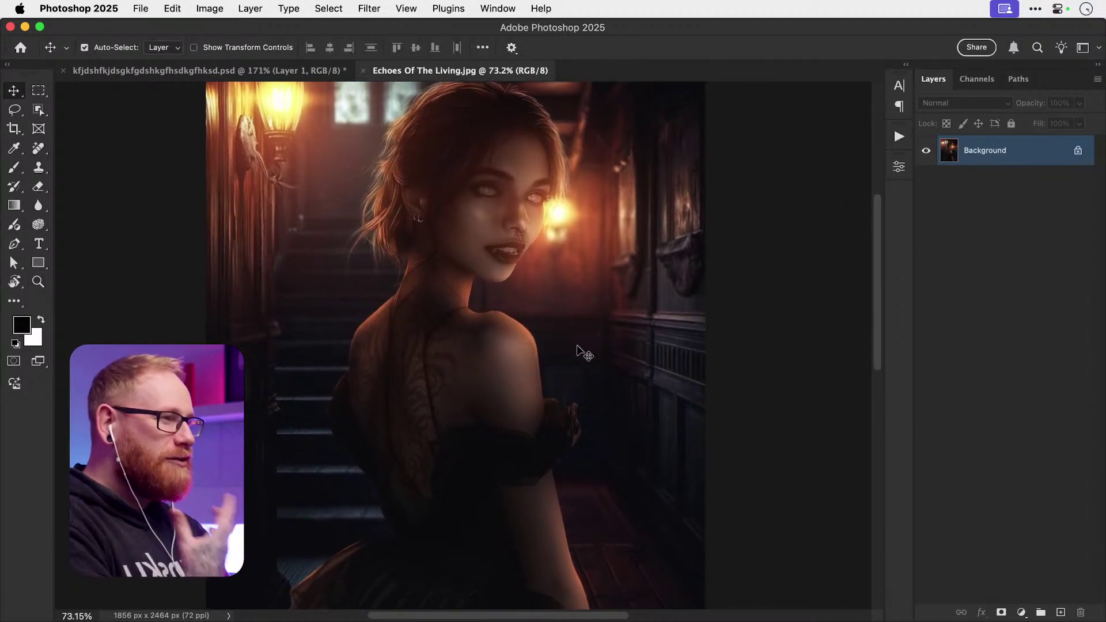
{"action": "scroll", "coordinate": [383, 439], "scroll_direction": "down", "scroll_amount": 3}
{"action": "scroll", "coordinate": [335, 465], "scroll_direction": "up", "scroll_amount": 4}
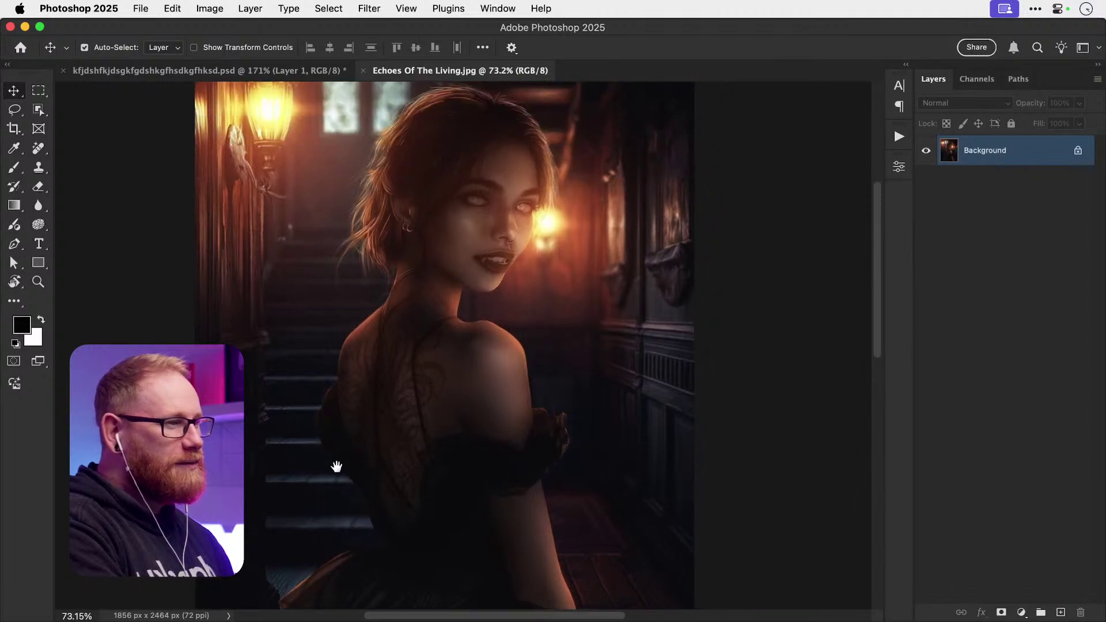
{"action": "scroll", "coordinate": [344, 475], "scroll_direction": "down", "scroll_amount": 2}
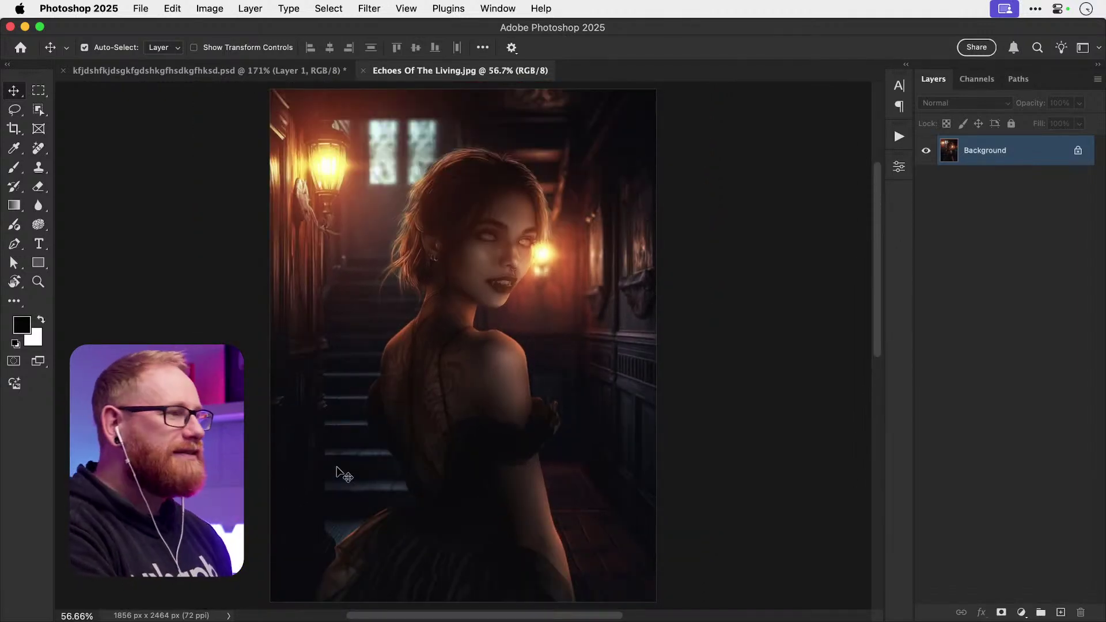
- Close the Echoes Of The Living image and switch back to Illustrator
{"action": "key", "text": "super+w"}
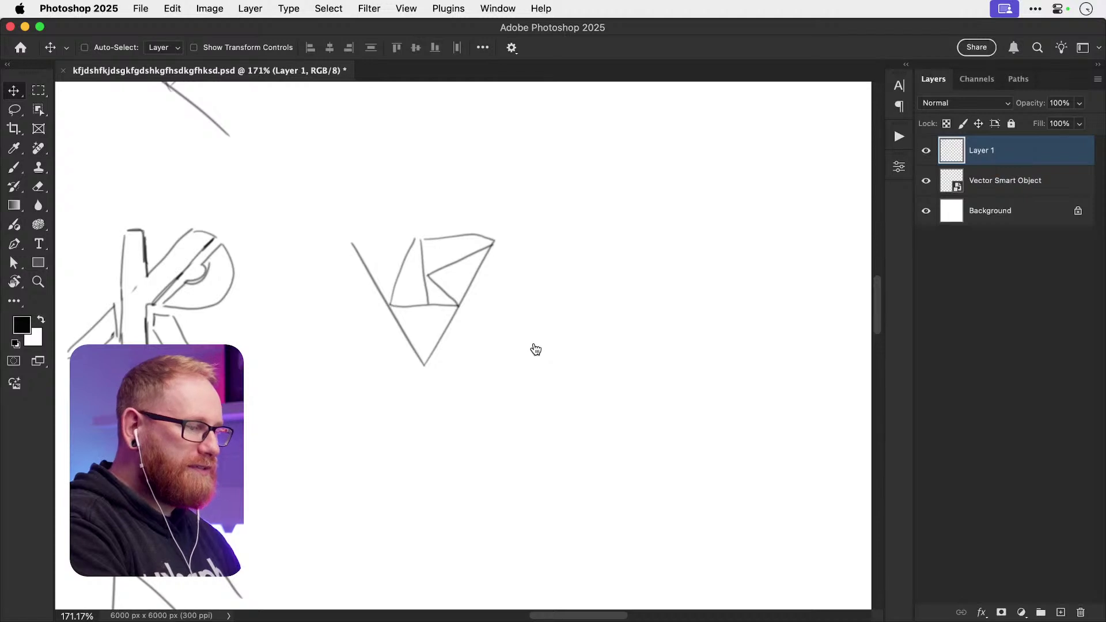
{"action": "key", "text": "super+Tab"}
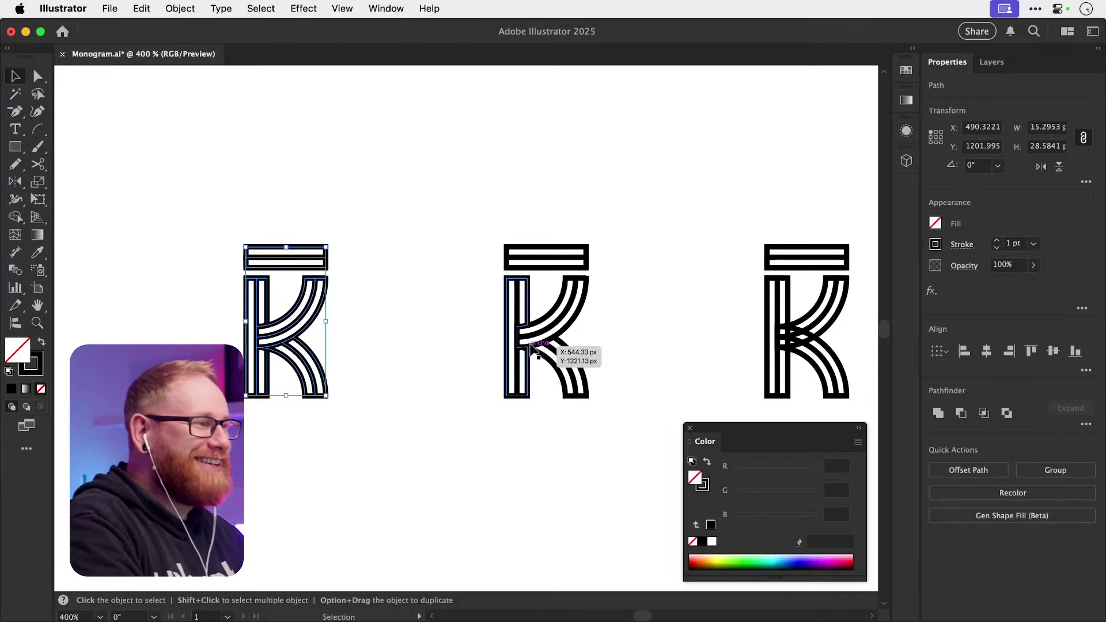
- Deselect the leftmost letter copy and save the Monogram.ai document
{"action": "left_click", "coordinate": [392, 275]}
{"action": "key", "text": "z"}
{"action": "left_click", "coordinate": [333, 283]}
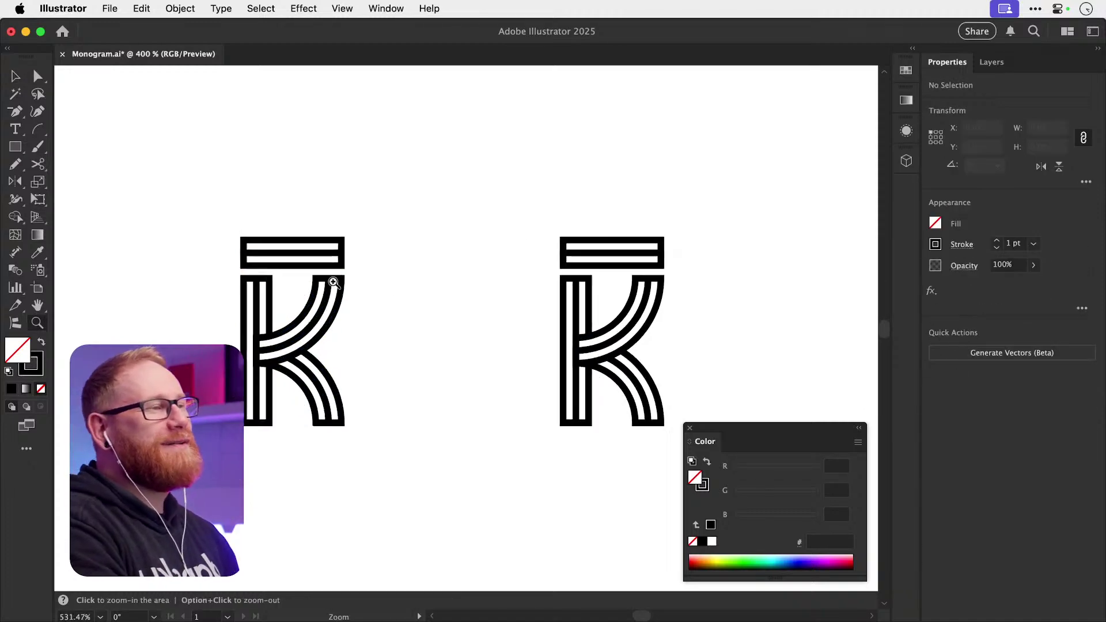
{"action": "left_click", "coordinate": [334, 282]}
{"action": "key", "text": "v"}
{"action": "key", "text": "super+minus"}
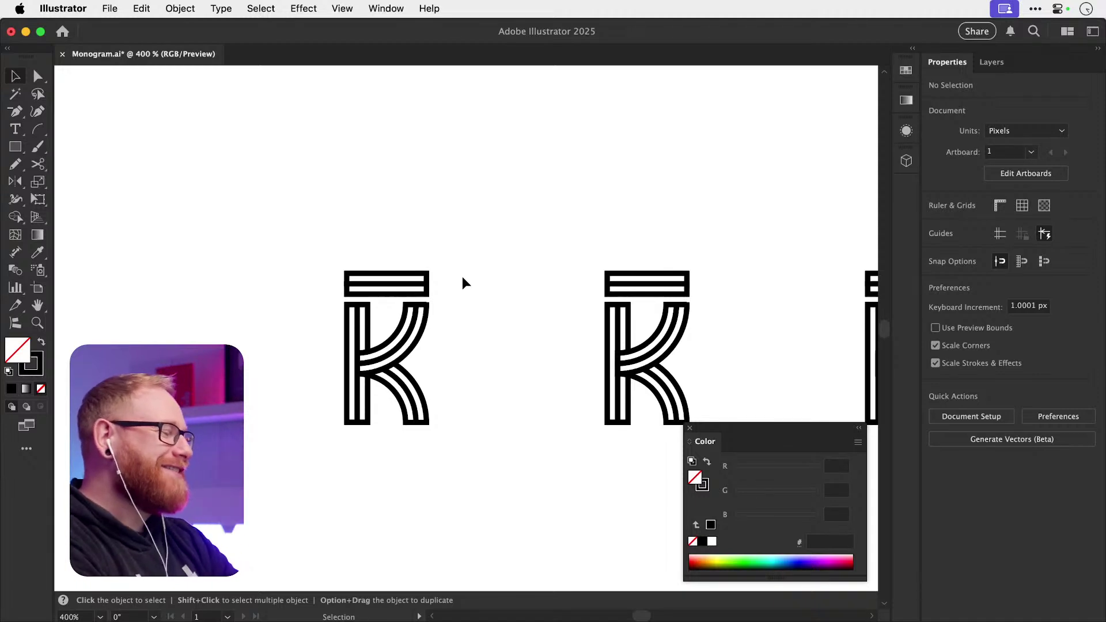
{"action": "key", "text": "super+s"}
- Duplicate the whole leftmost letter with its top bar and place the new copy farther left in line
{"action": "key", "text": "z"}
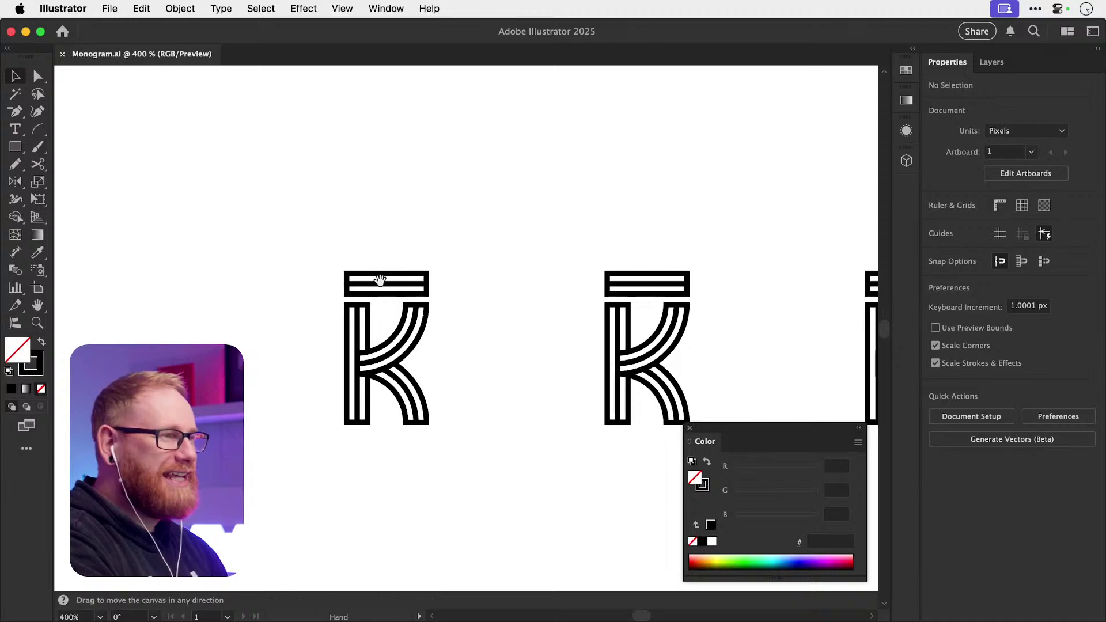
{"action": "left_click_drag", "start_coordinate": [426, 286], "coordinate": [506, 291]}
{"action": "key", "text": "v"}
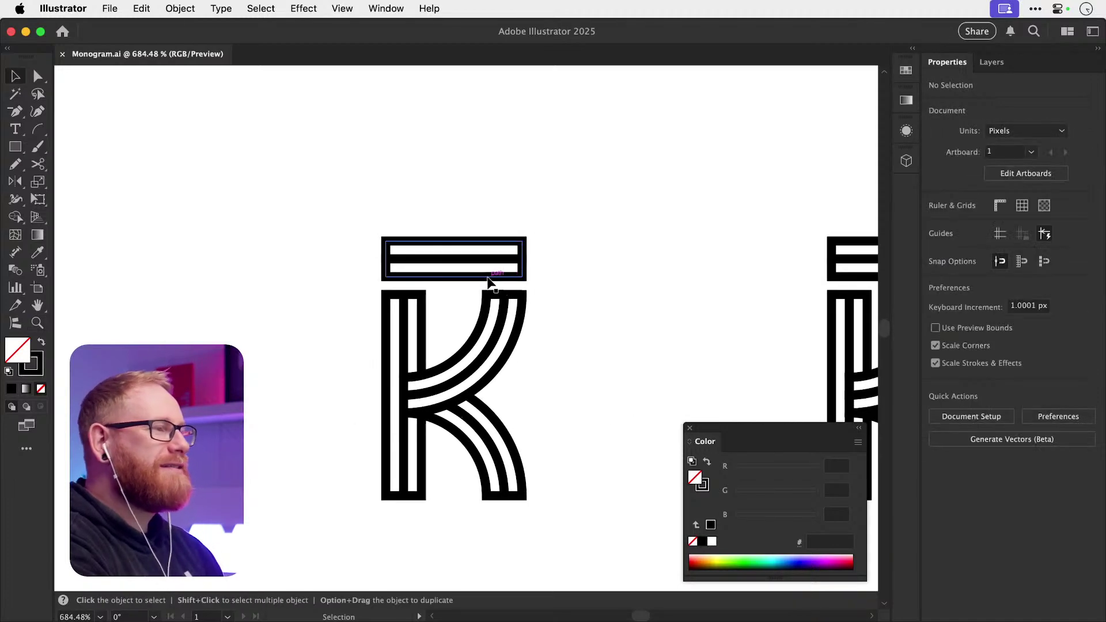
{"action": "left_click_drag", "start_coordinate": [446, 266], "coordinate": [412, 260]}
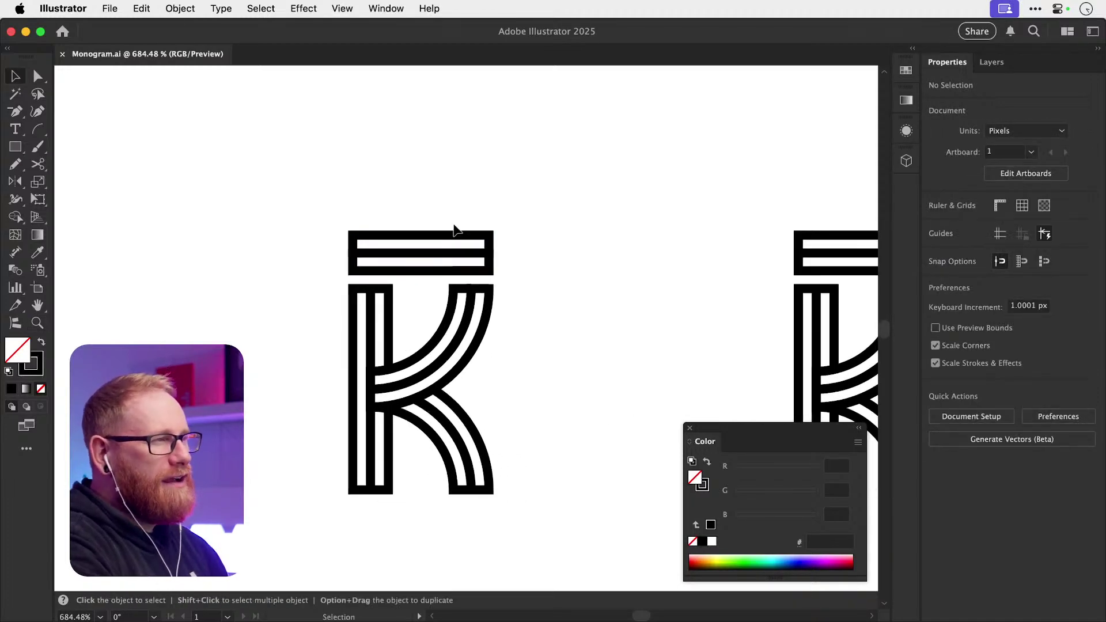
{"action": "left_click", "coordinate": [395, 277]}
{"action": "scroll", "coordinate": [395, 276], "scroll_direction": "up", "scroll_amount": 3}
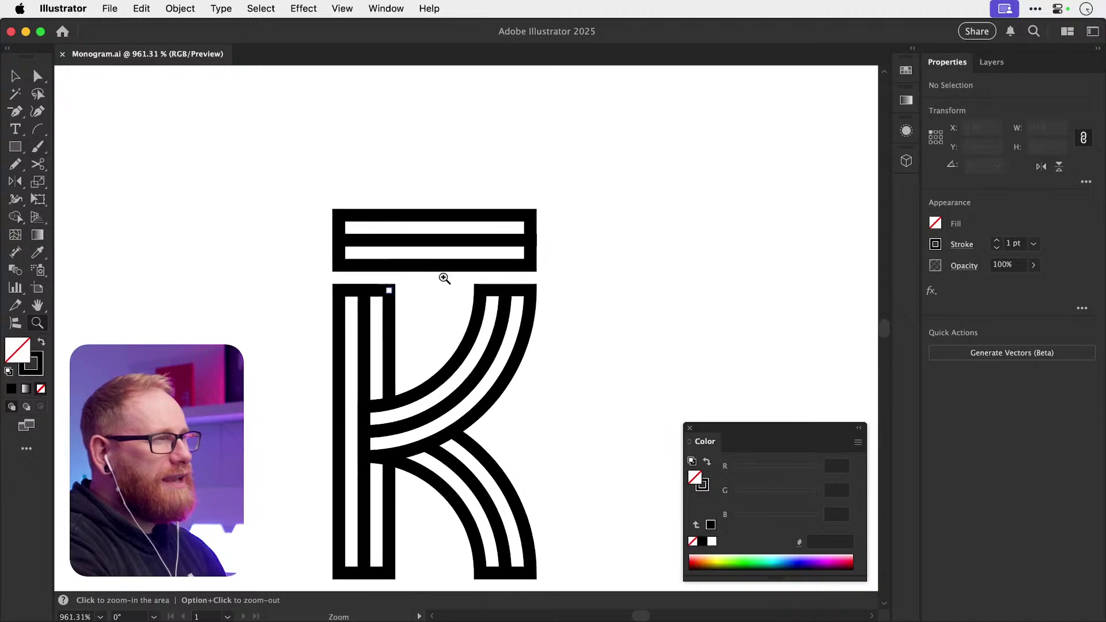
{"action": "left_click_drag", "start_coordinate": [292, 185], "coordinate": [568, 523]}
{"action": "key", "text": "super+minus"}
{"action": "key", "text": "super+minus"}
{"action": "key", "text": "super+minus"}
{"action": "key", "text": "super+minus"}
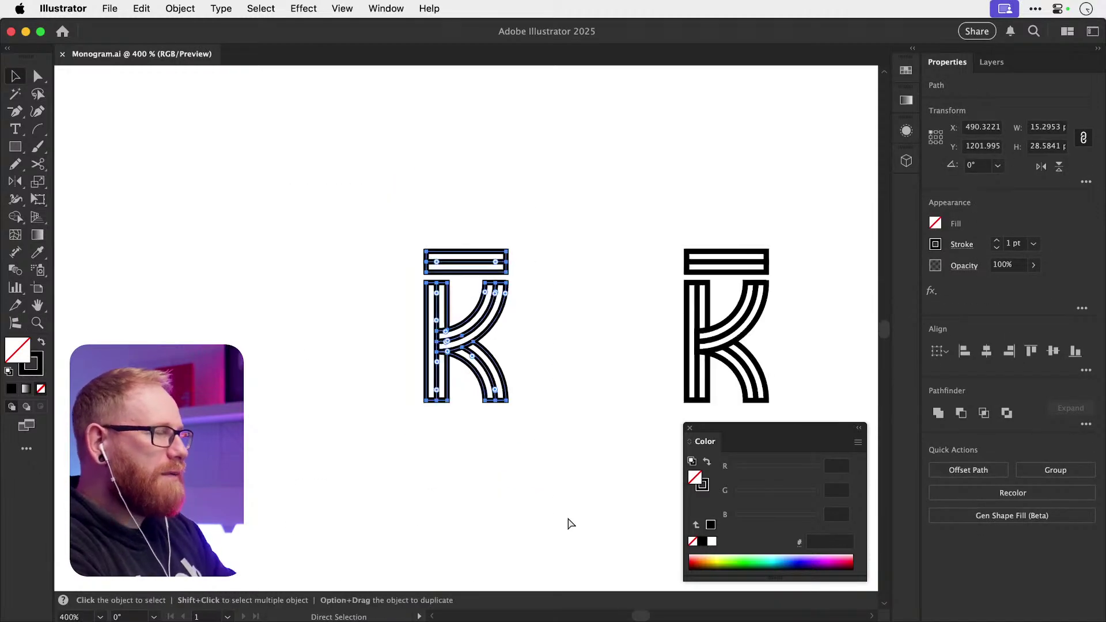
{"action": "left_click_drag", "start_coordinate": [472, 304], "coordinate": [331, 289]}
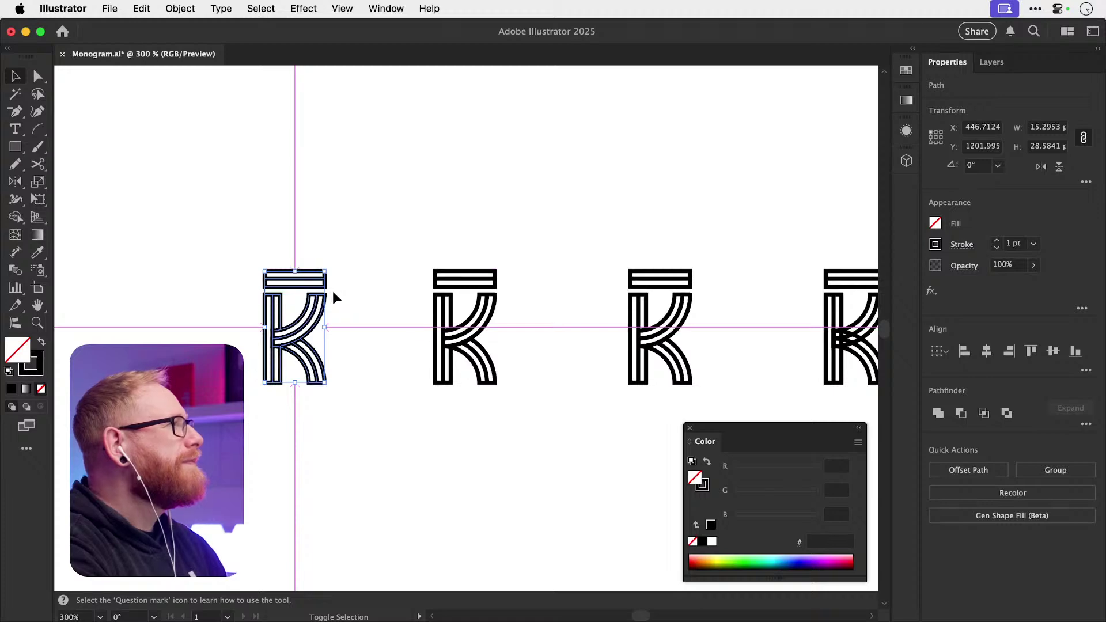
- Lower the new leftmost copy's top bar by about 2 px so its lower outline overlaps the letter's top edge
{"action": "key", "text": "z"}
{"action": "left_click_drag", "start_coordinate": [262, 311], "coordinate": [513, 326]}
{"action": "key", "text": "v"}
{"action": "left_click", "coordinate": [483, 292]}
{"action": "left_click_drag", "start_coordinate": [451, 282], "coordinate": [447, 306]}
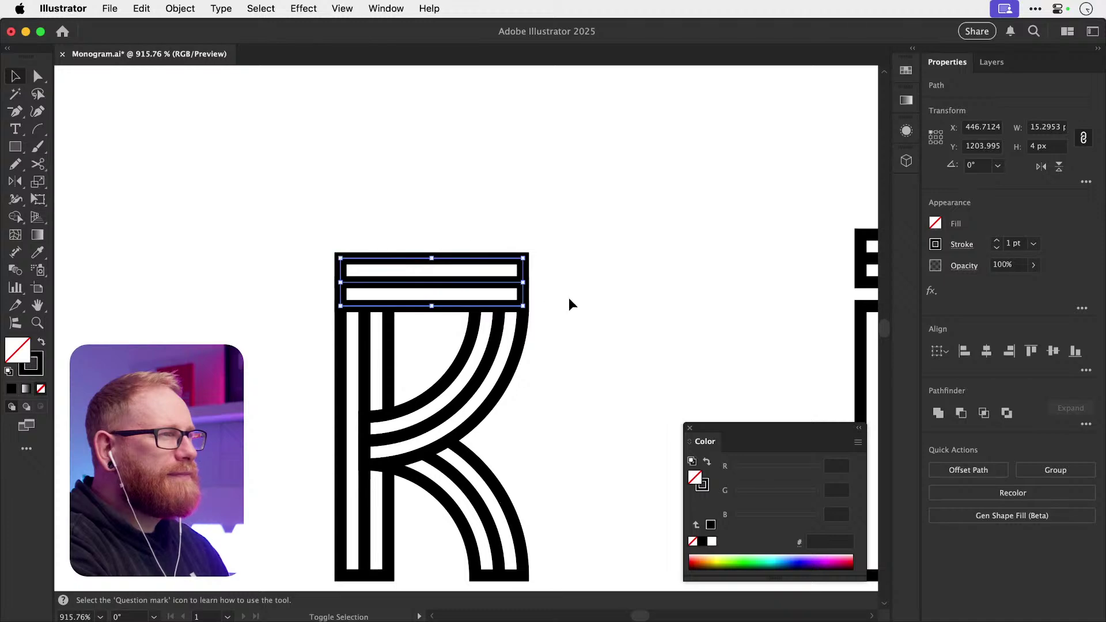
{"action": "left_click", "coordinate": [588, 288]}
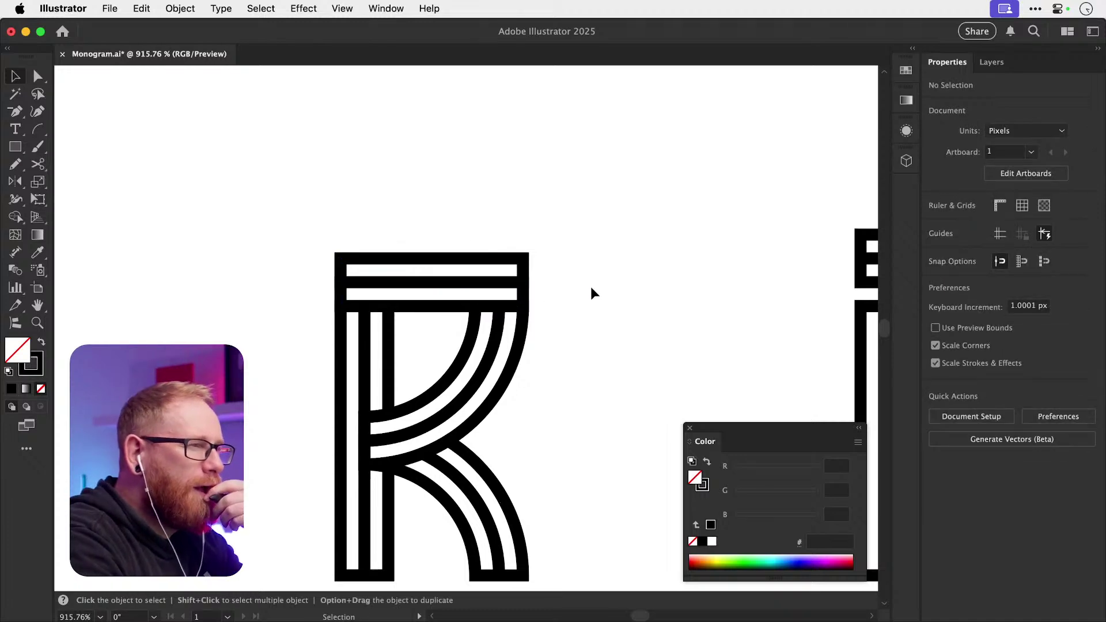
- Duplicate the leftmost letter with its lowered top bar and place the copy 40 px farther left
{"action": "key", "text": "a"}
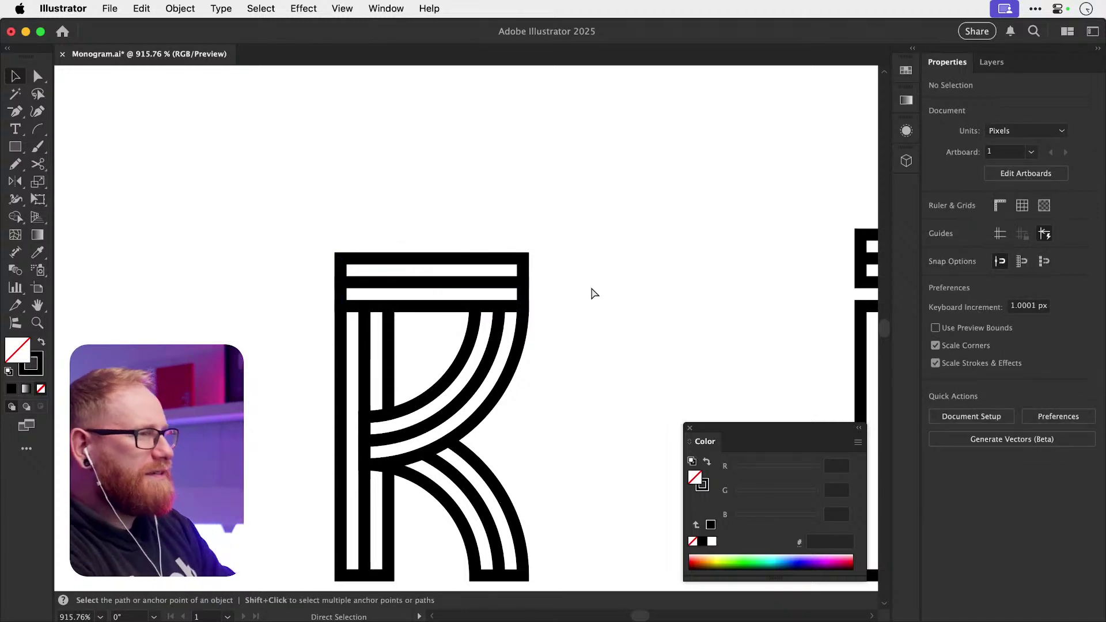
{"action": "key", "text": "super+minus"}
{"action": "key", "text": "super+minus"}
{"action": "left_click_drag", "start_coordinate": [318, 260], "coordinate": [545, 554]}
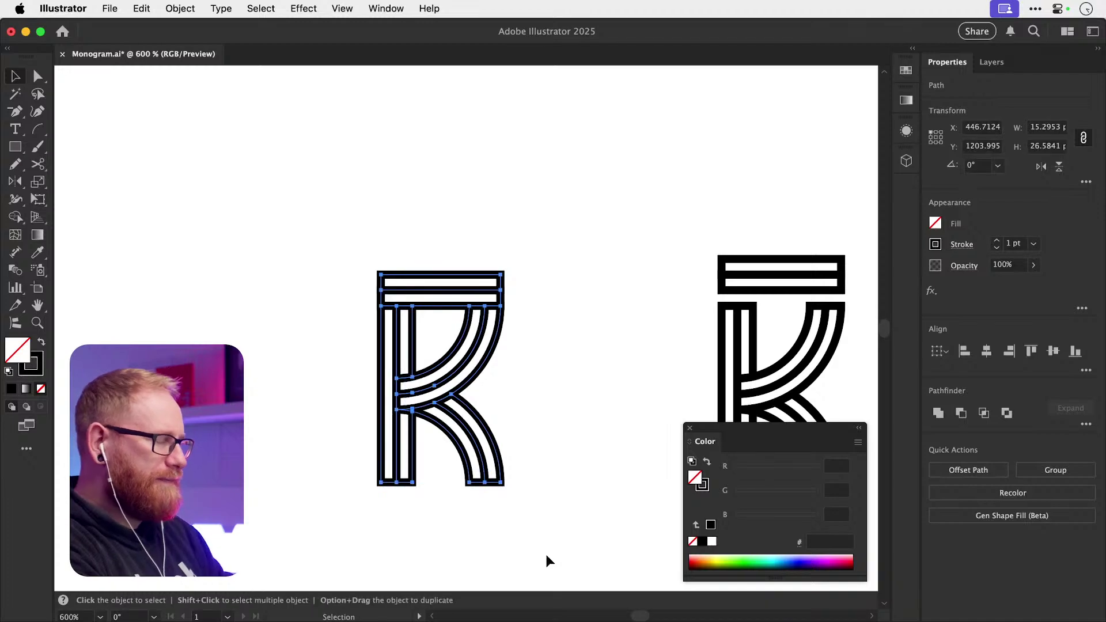
{"action": "key", "text": "alt+shift+Left"}
{"action": "key", "text": "shift+Left"}
{"action": "key", "text": "shift+Left"}
{"action": "key", "text": "shift+Left"}
{"action": "key", "text": "space"}
{"action": "scroll", "coordinate": [545, 555], "scroll_direction": "right", "scroll_amount": 5}
{"action": "scroll", "coordinate": [557, 301], "scroll_direction": "left", "scroll_amount": 3}
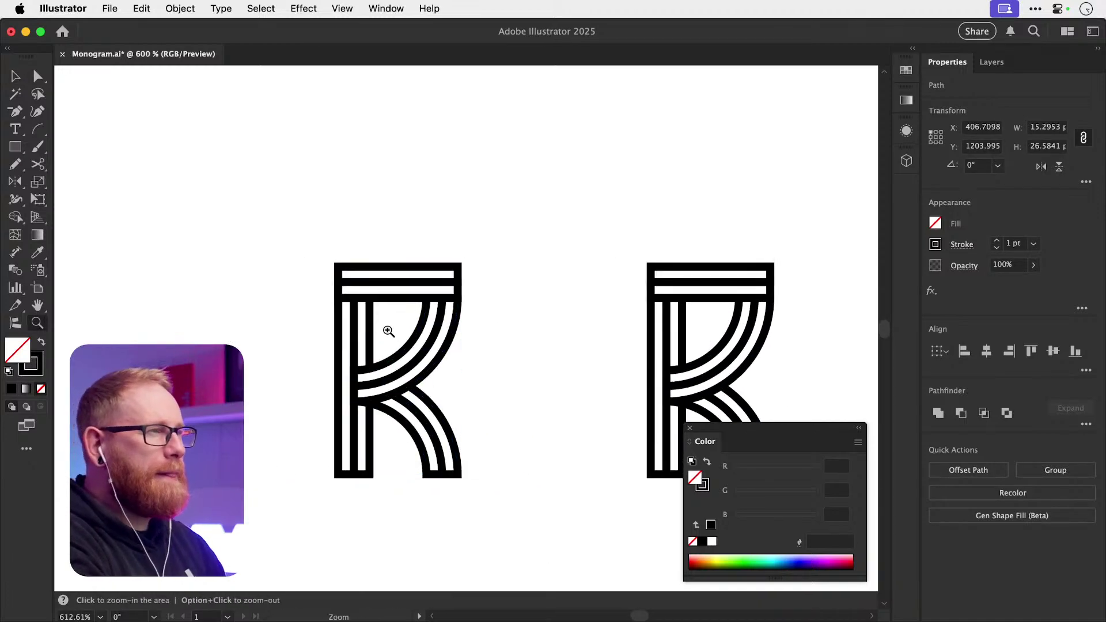
- On the new leftmost copy, extend the stem's middle line up to the top edge of the top bar
{"action": "scroll", "coordinate": [388, 328], "scroll_direction": "up", "scroll_amount": 4}
{"action": "left_click", "coordinate": [492, 336]}
{"action": "scroll", "coordinate": [493, 335], "scroll_direction": "down", "scroll_amount": 3}
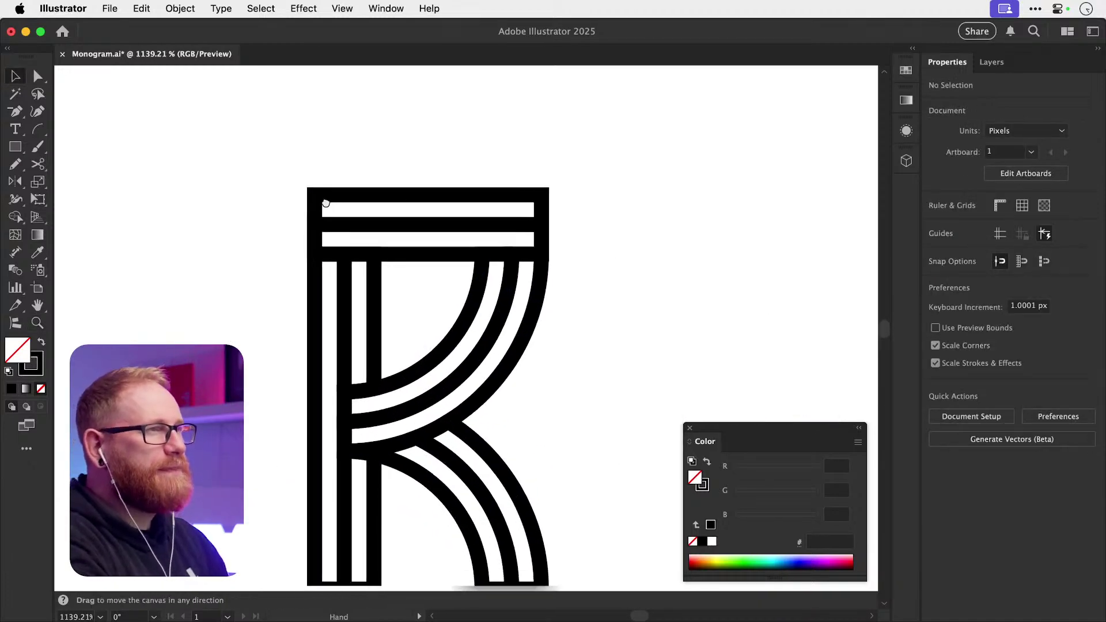
{"action": "left_click_drag", "start_coordinate": [272, 116], "coordinate": [524, 525]}
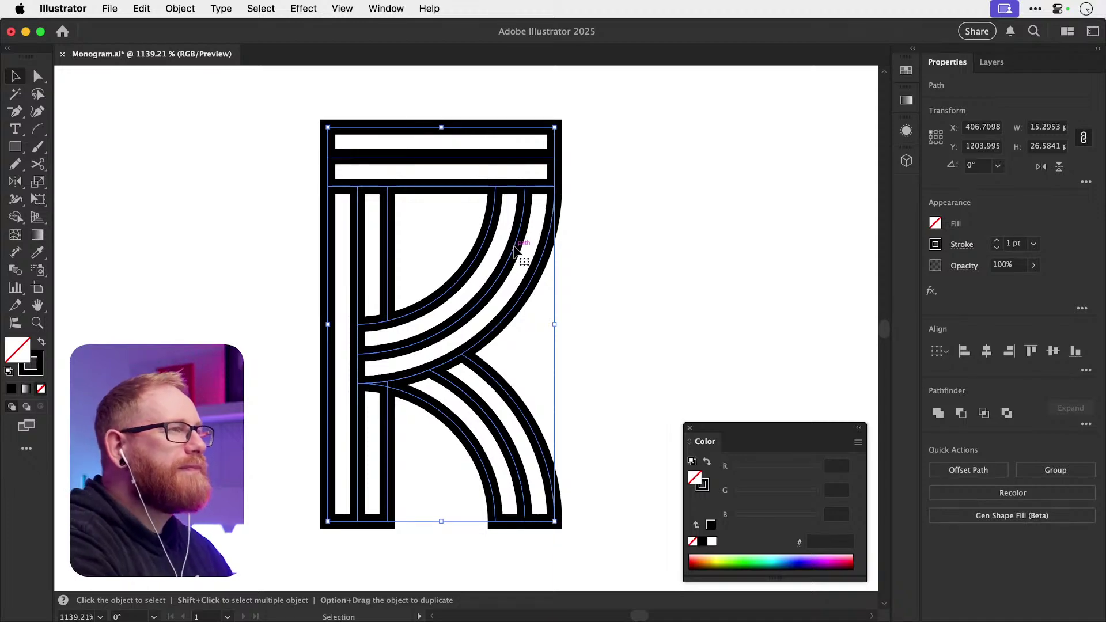
{"action": "key", "text": "shift+m"}
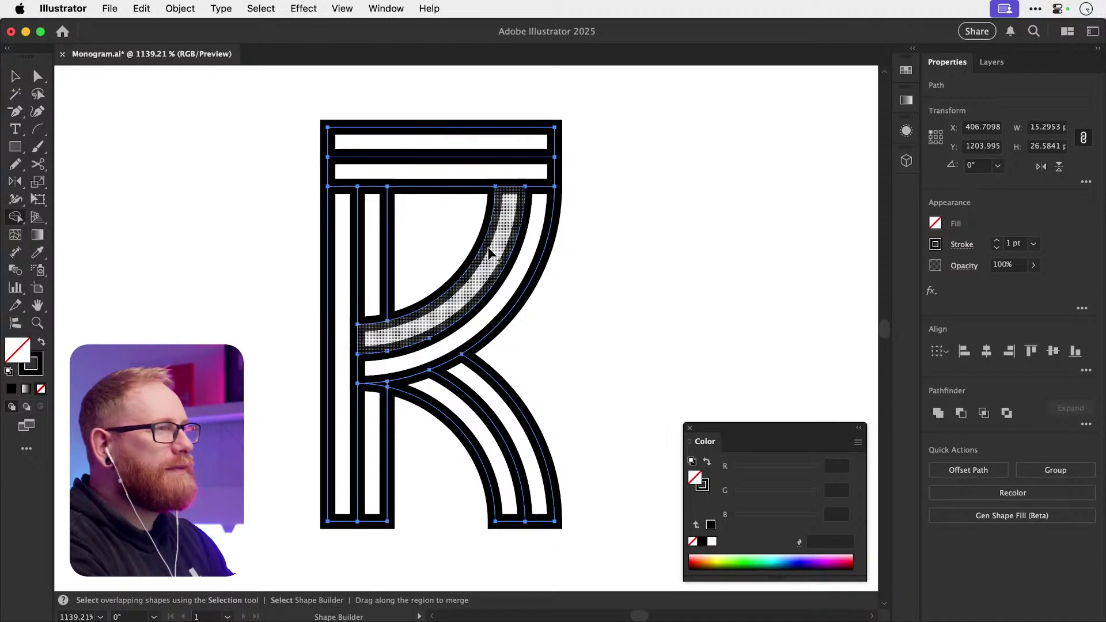
{"action": "left_click", "coordinate": [377, 202]}
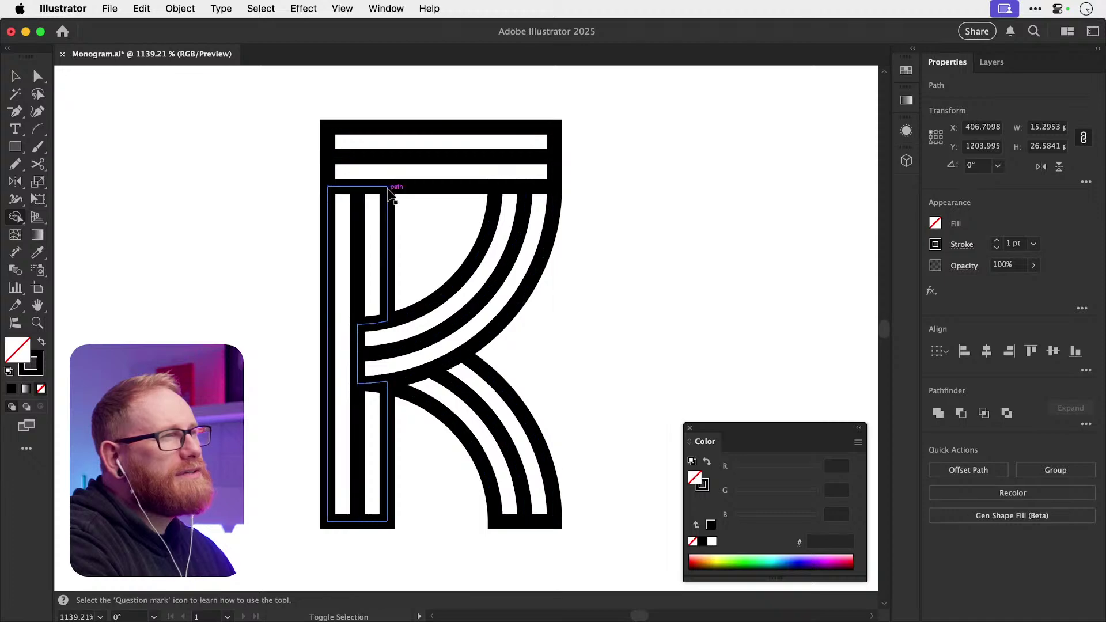
{"action": "key", "text": "a"}
{"action": "left_click", "coordinate": [358, 187]}
{"action": "left_click_drag", "start_coordinate": [360, 182], "coordinate": [358, 126]}
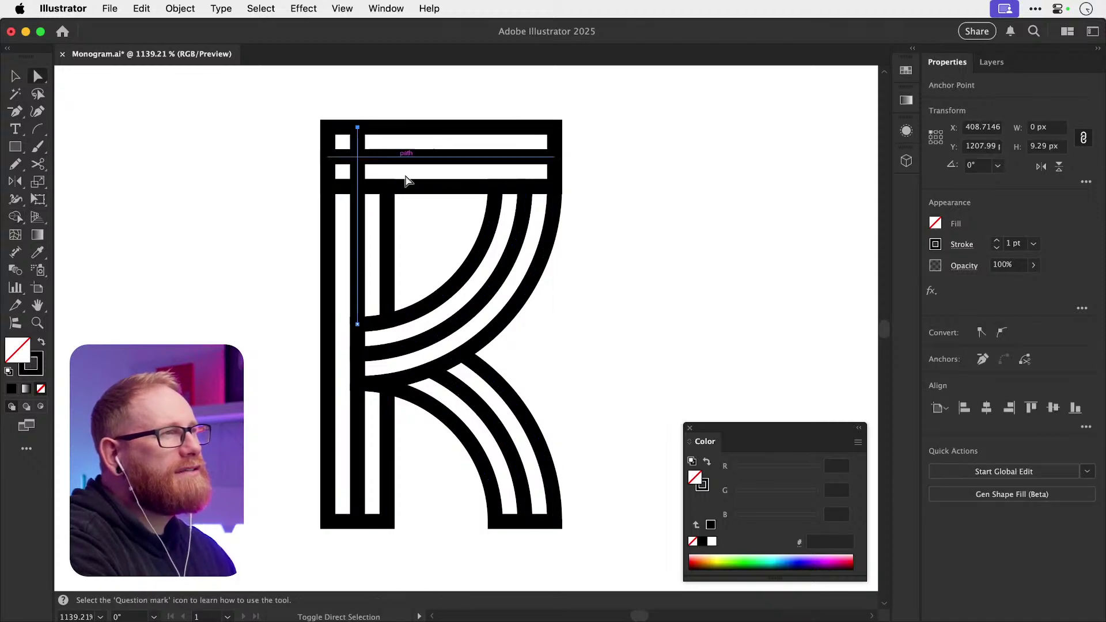
- Delete the lower edge of the top bar and the top edge of the stem on the leftmost copy
{"action": "left_click", "coordinate": [378, 193]}
{"action": "left_click", "coordinate": [378, 194]}
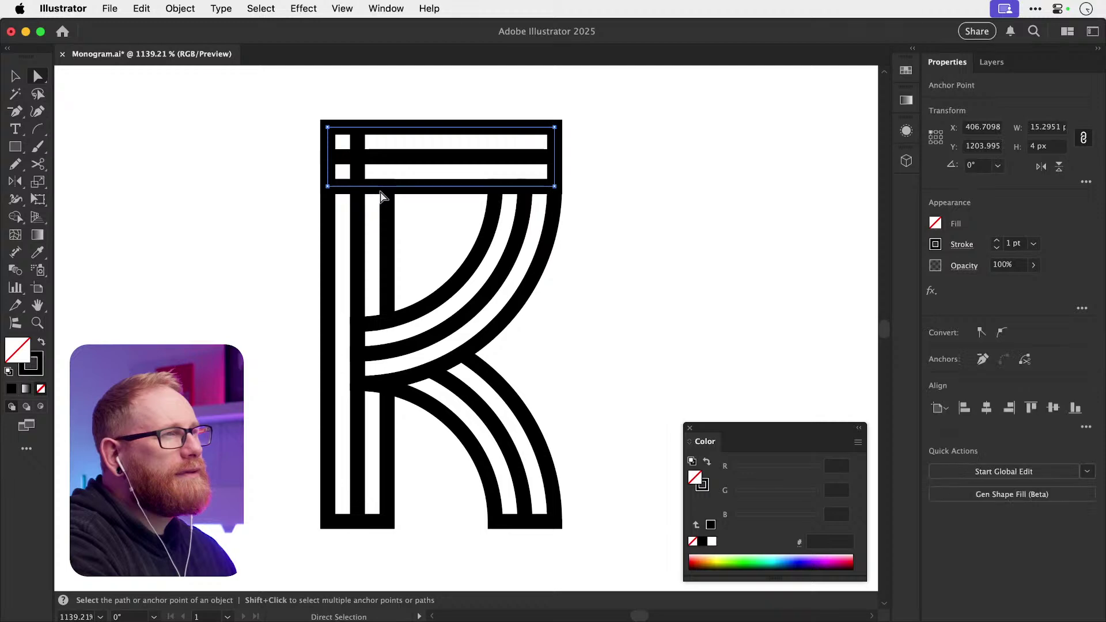
{"action": "left_click", "coordinate": [420, 194]}
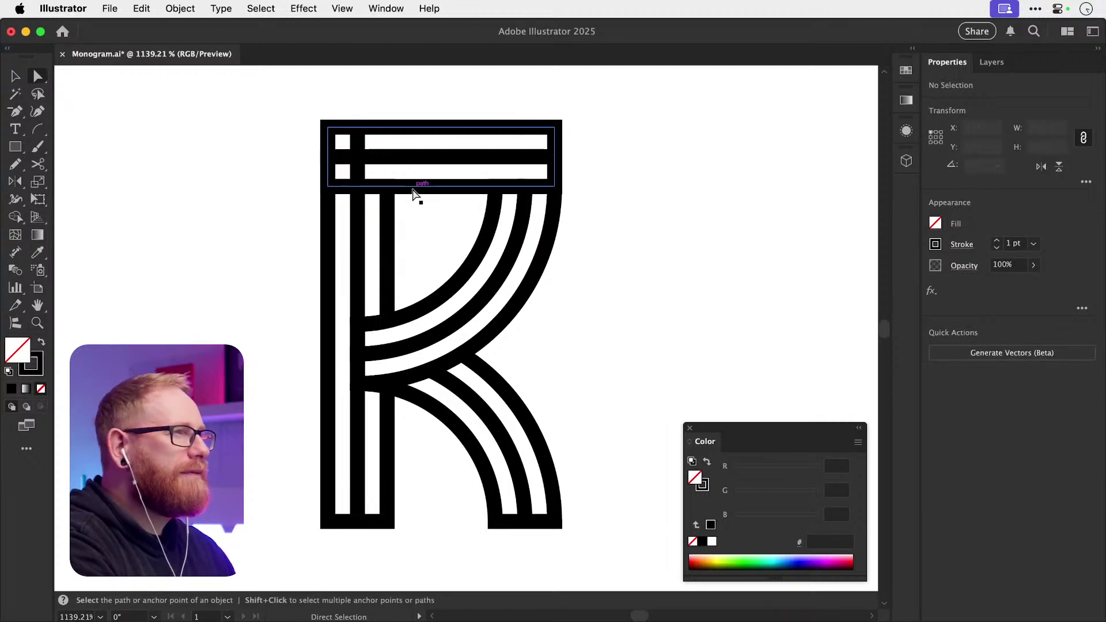
{"action": "left_click", "coordinate": [413, 185]}
{"action": "left_click", "coordinate": [414, 187]}
{"action": "left_click", "coordinate": [388, 187]}
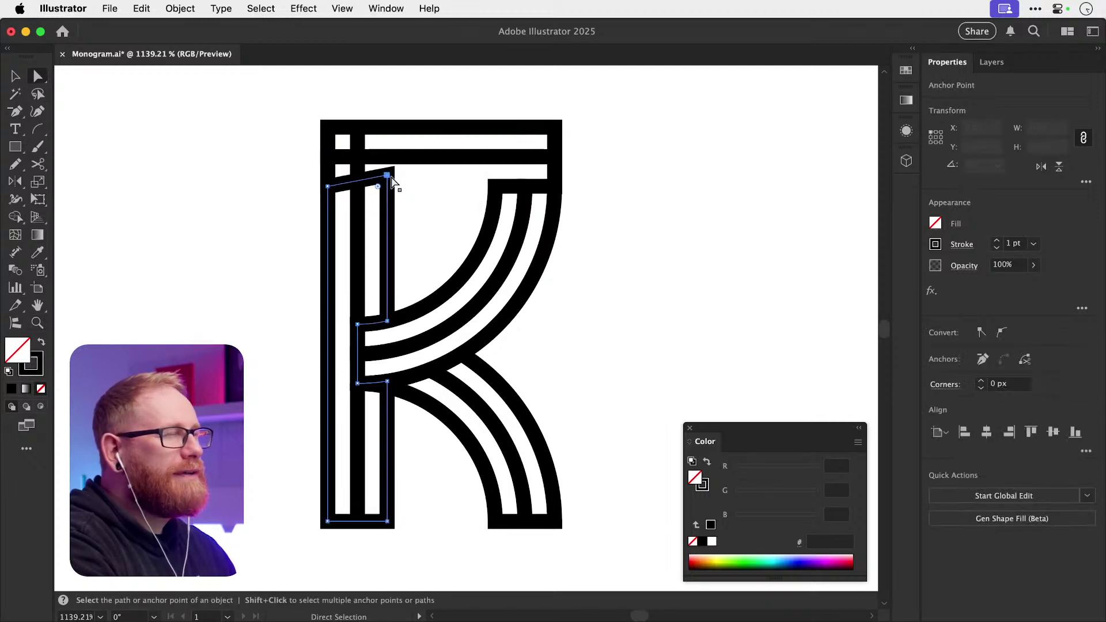
{"action": "left_click", "coordinate": [388, 187]}
{"action": "left_click", "coordinate": [387, 188]}
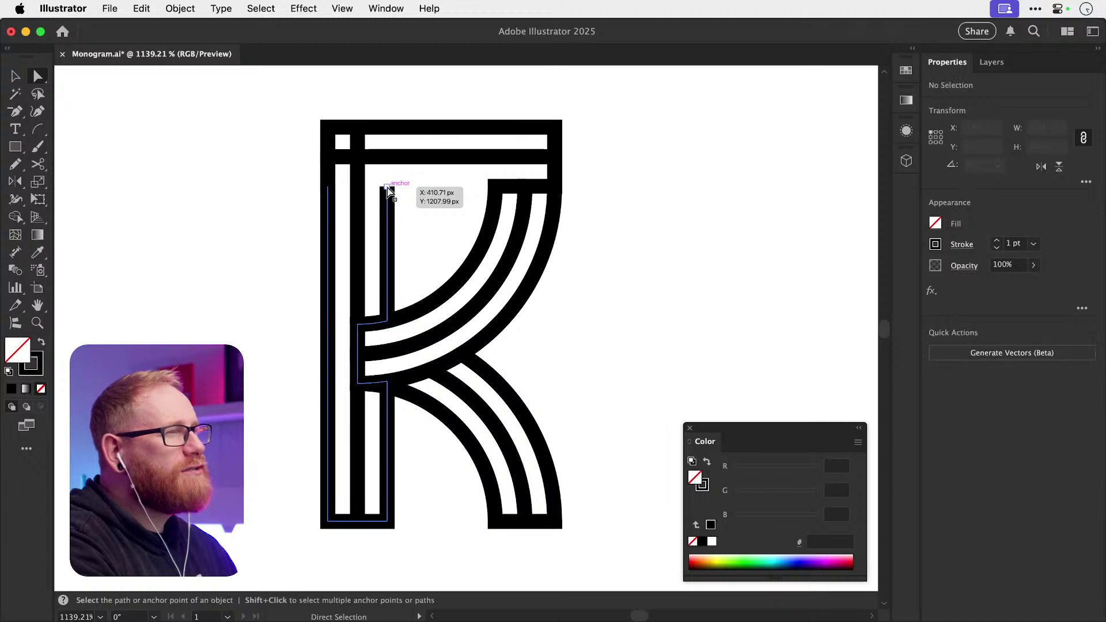
- Extend the stem's right line to the bar's top edge and redraw the bar's lower edge with the Pen tool
{"action": "left_click_drag", "start_coordinate": [387, 188], "coordinate": [382, 129]}
{"action": "key", "text": "p"}
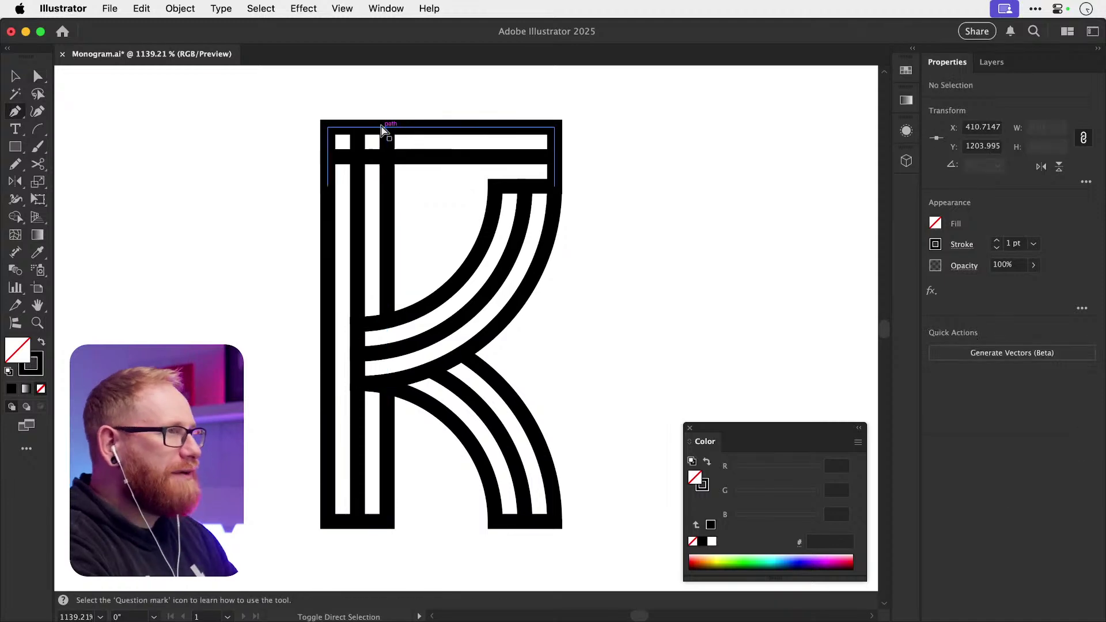
{"action": "left_click", "coordinate": [473, 186]}
{"action": "left_click", "coordinate": [327, 186]}
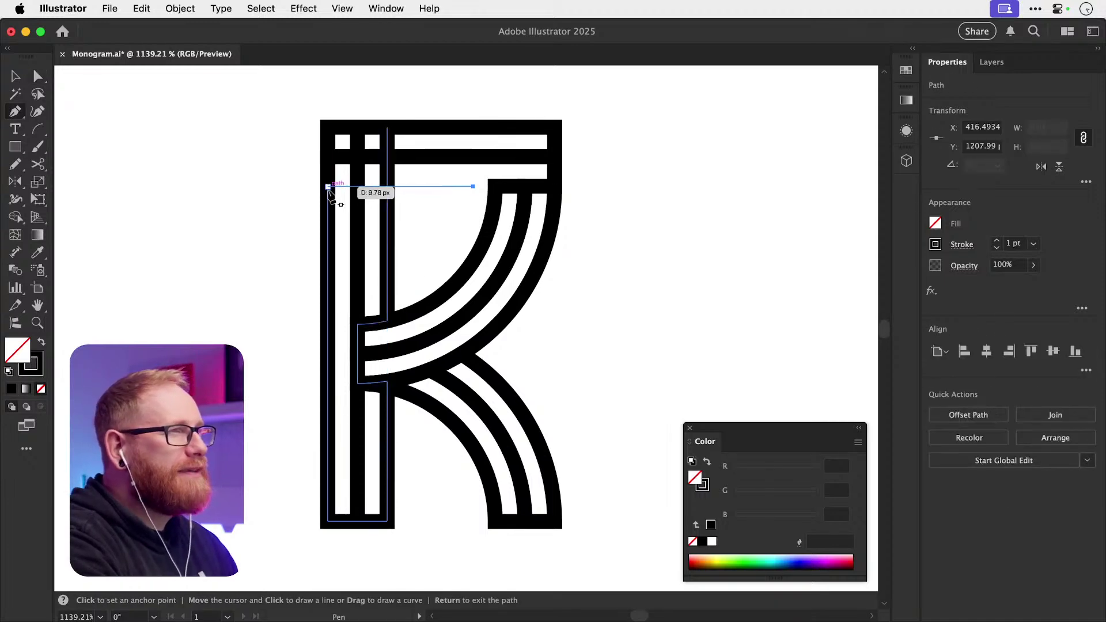
{"action": "key", "text": "a"}
{"action": "left_click_drag", "start_coordinate": [481, 186], "coordinate": [513, 236]}
- Merge the stem's outer strip up through the bar with Shape Builder, and try joining its inner strip to the bar's lower strip
{"action": "key", "text": "v"}
{"action": "left_click", "coordinate": [595, 205]}
{"action": "left_click_drag", "start_coordinate": [246, 87], "coordinate": [412, 249]}
{"action": "key", "text": "shift+m"}
{"action": "mouse_move", "coordinate": [333, 241]}
{"action": "left_mouse_down"}
{"action": "mouse_move", "coordinate": [327, 184]}
{"action": "mouse_move", "coordinate": [355, 174]}
{"action": "mouse_move", "coordinate": [356, 203]}
{"action": "mouse_move", "coordinate": [455, 214]}
{"action": "left_mouse_up"}
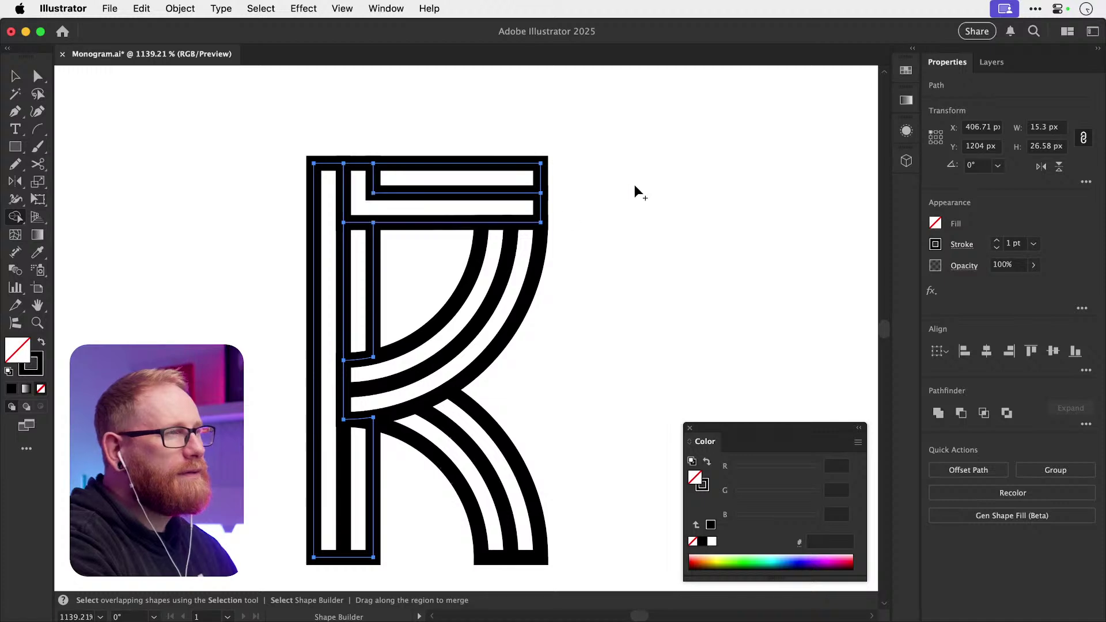
- Merge the stem's inner strip up through the top bar with Shape Builder so the stem runs full height
{"action": "key", "text": "v"}
{"action": "left_click", "coordinate": [634, 185]}
{"action": "key", "text": "super+a"}
{"action": "key", "text": "shift+m"}
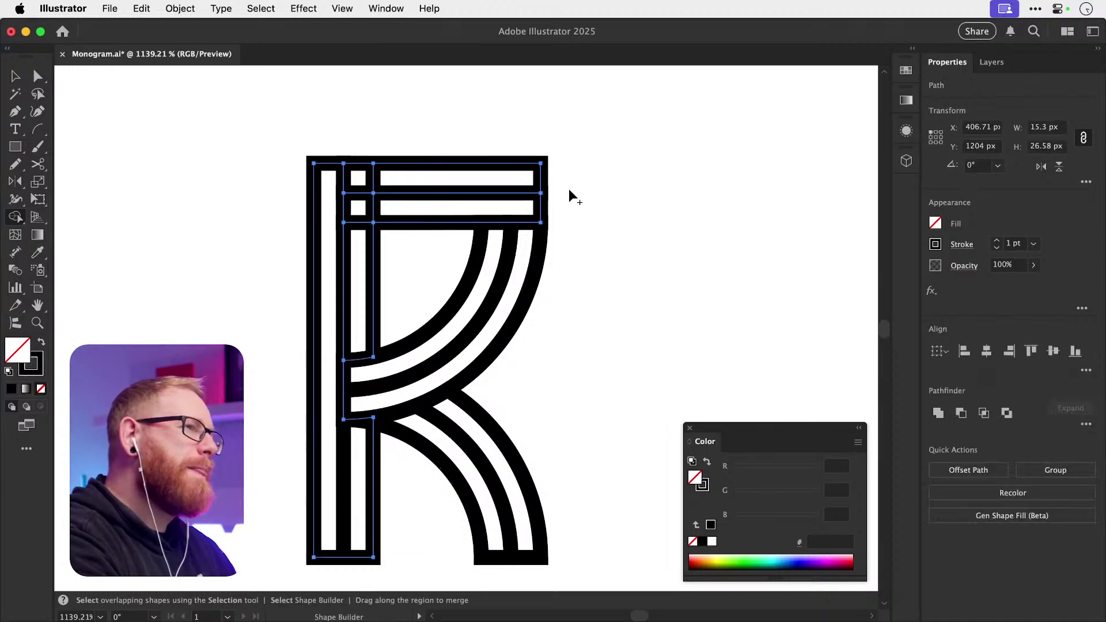
{"action": "mouse_move", "coordinate": [367, 193]}
{"action": "left_mouse_down"}
{"action": "mouse_move", "coordinate": [360, 185]}
{"action": "mouse_move", "coordinate": [365, 250]}
{"action": "left_mouse_up"}
{"action": "key", "text": "super+shift+a"}
{"action": "key", "text": "v"}
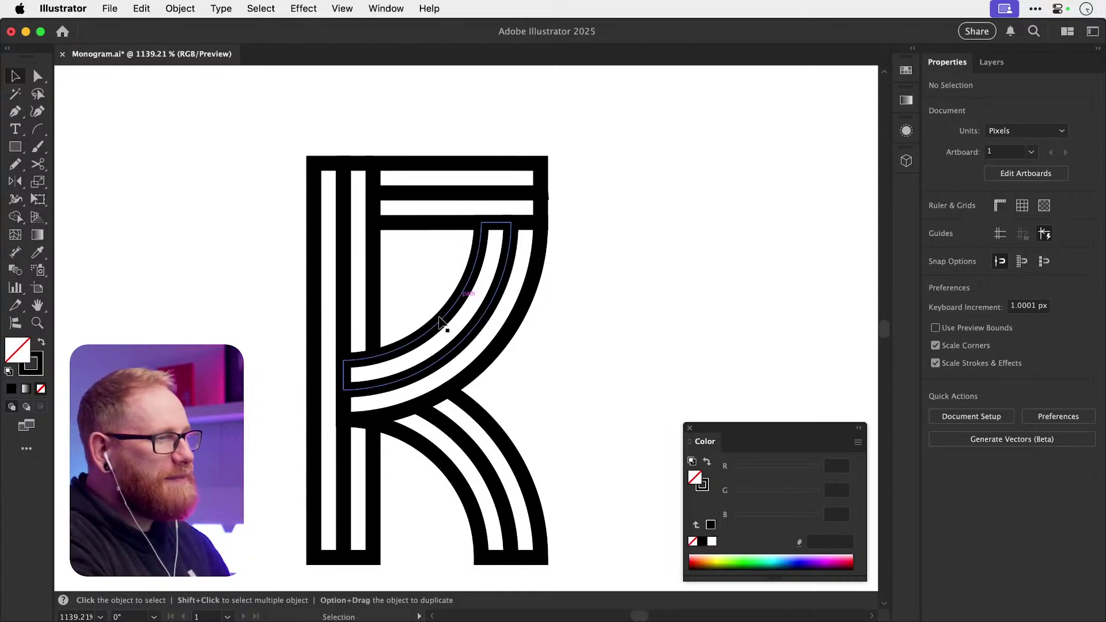
- Try merging the stem's inner strips with the curved bowl strips using Shape Builder, and check the paths in outline view
{"action": "left_click_drag", "start_coordinate": [260, 324], "coordinate": [536, 444]}
{"action": "key", "text": "shift+m"}
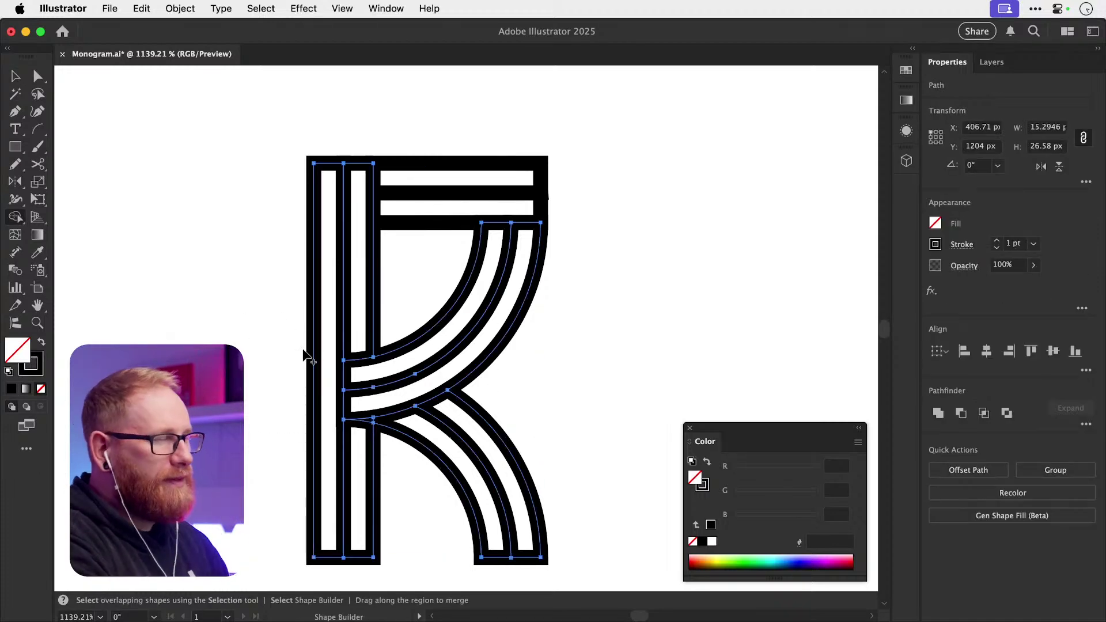
{"action": "mouse_move", "coordinate": [311, 358]}
{"action": "left_mouse_down"}
{"action": "mouse_move", "coordinate": [357, 170]}
{"action": "mouse_move", "coordinate": [357, 550]}
{"action": "mouse_move", "coordinate": [524, 230]}
{"action": "left_mouse_up"}
{"action": "key", "text": "super+shift+a"}
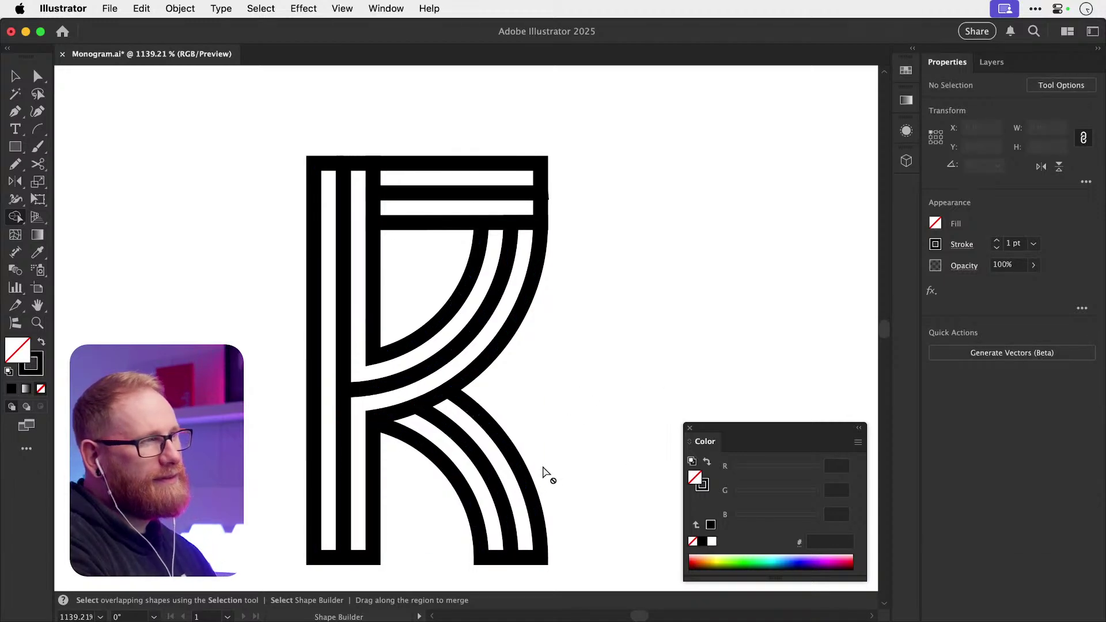
{"action": "key", "text": "super+y"}
{"action": "key", "text": "super+y"}
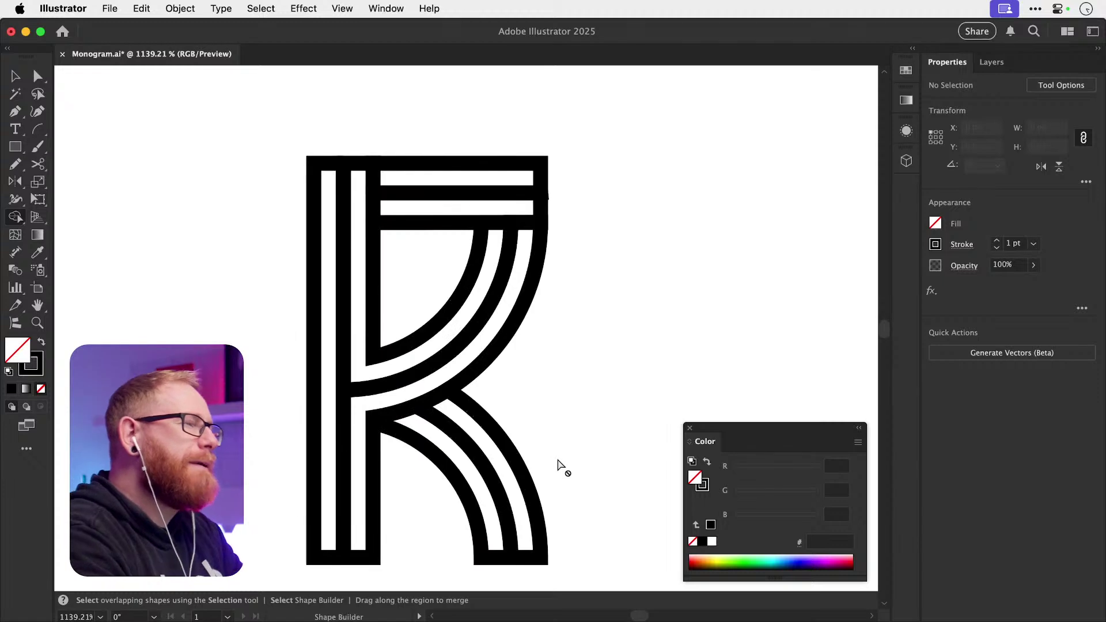
{"action": "key", "text": "super"}
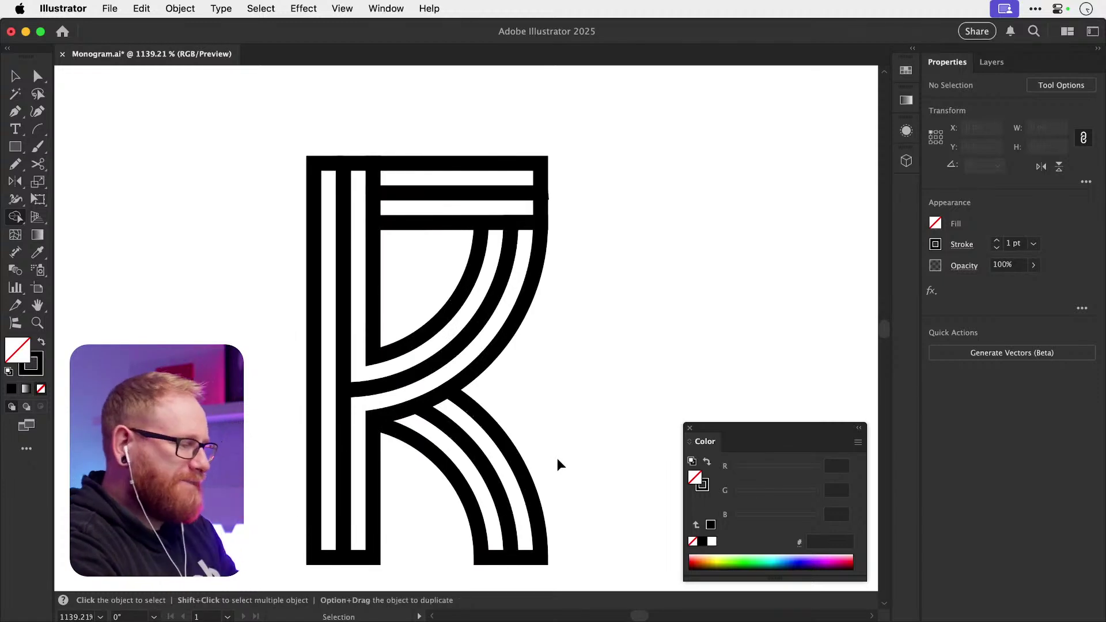
- Compare the leftmost letter with the neighbouring copies, undo its stem and bowl merges, and deselect it
{"action": "key", "text": "super+minus"}
{"action": "key", "text": "super+minus"}
{"action": "key", "text": "super+minus"}
{"action": "left_click_drag", "start_coordinate": [500, 281], "coordinate": [395, 276]}
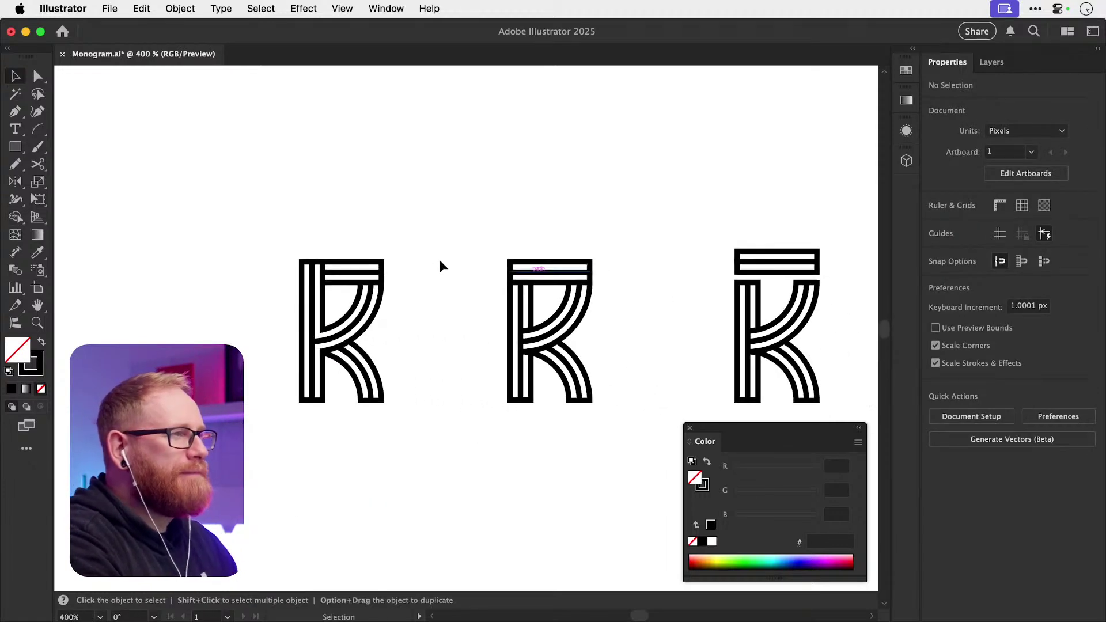
{"action": "key", "text": "super+z"}
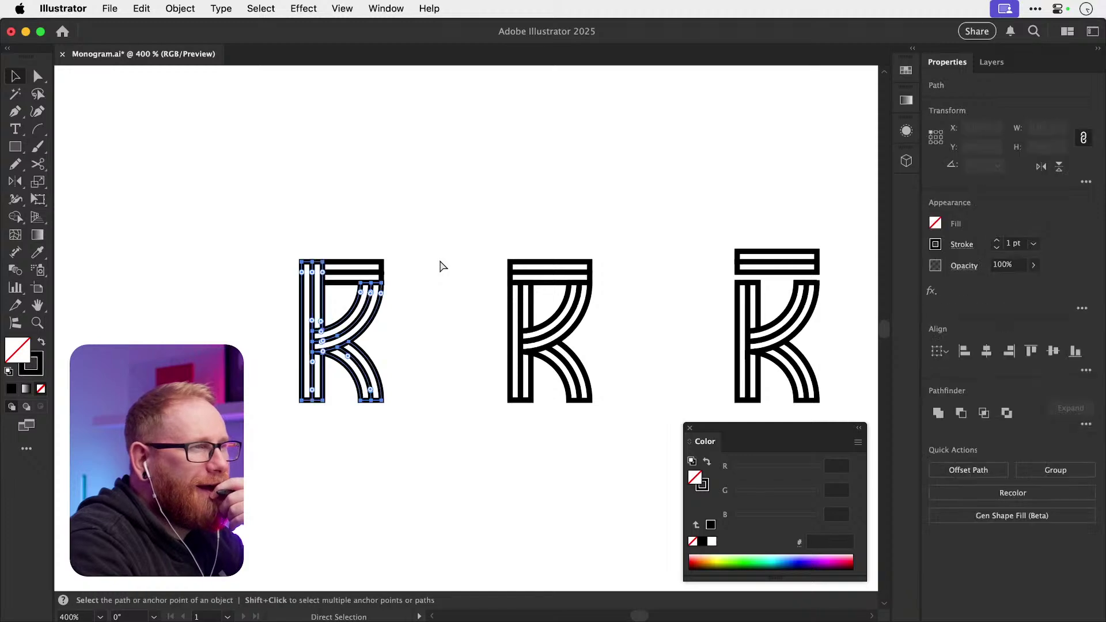
{"action": "key", "text": "v"}
{"action": "left_click", "coordinate": [441, 266]}
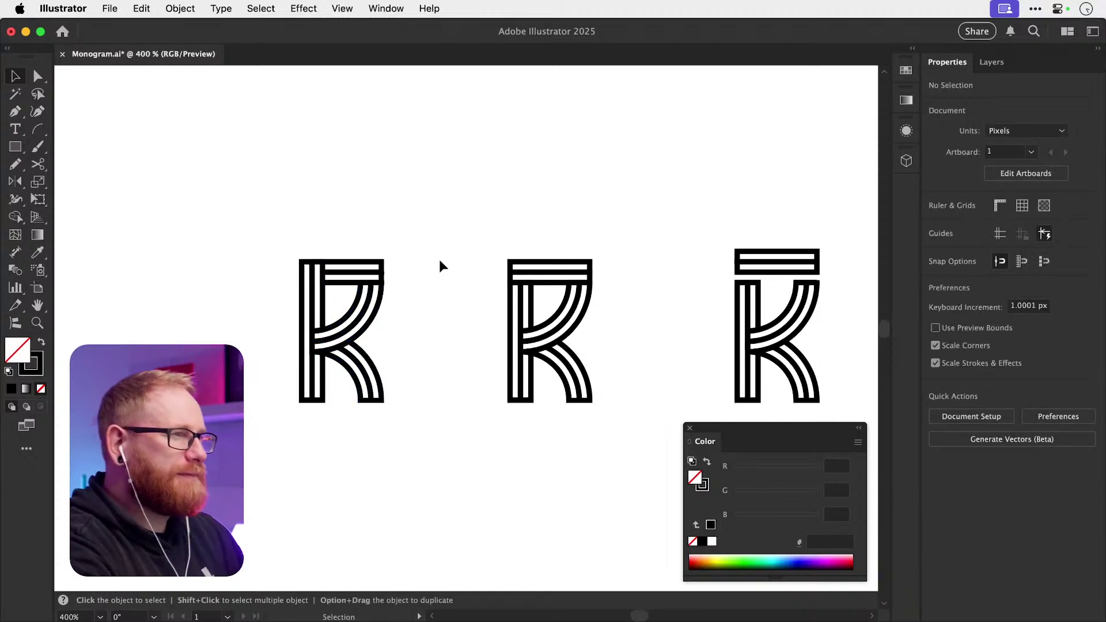
- Try merging the bowl's outer strip with the leg's inner strip where they meet beside the stem, using Shape Builder
{"action": "left_click_drag", "start_coordinate": [292, 464], "coordinate": [403, 203]}
{"action": "key", "text": "shift+m"}
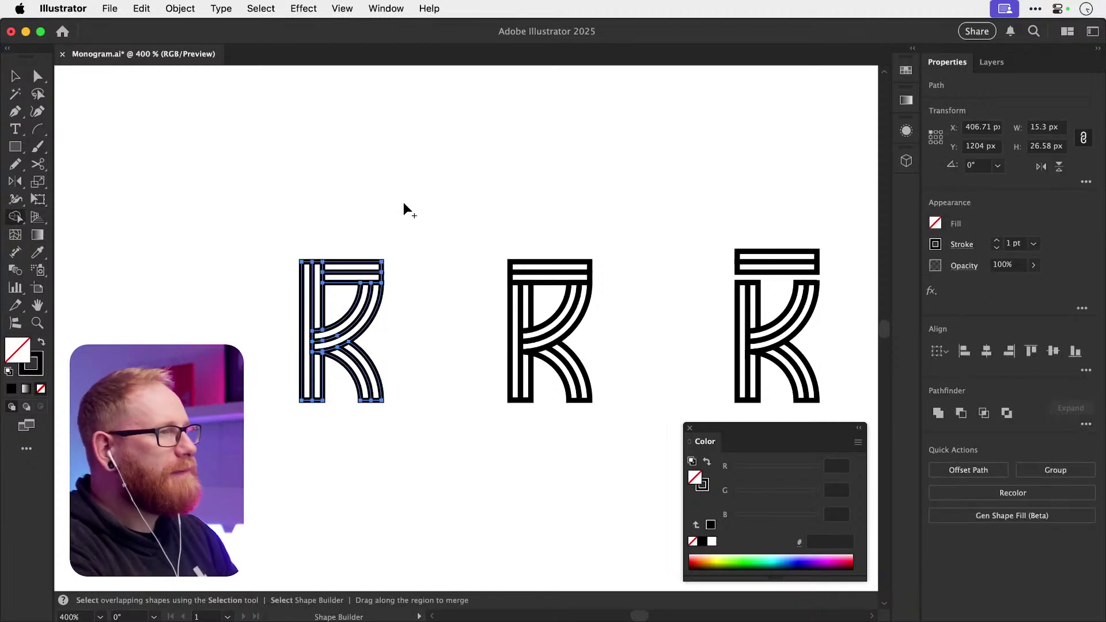
{"action": "key", "text": "z"}
{"action": "left_click_drag", "start_coordinate": [300, 348], "coordinate": [449, 354]}
{"action": "key", "text": "shift+m"}
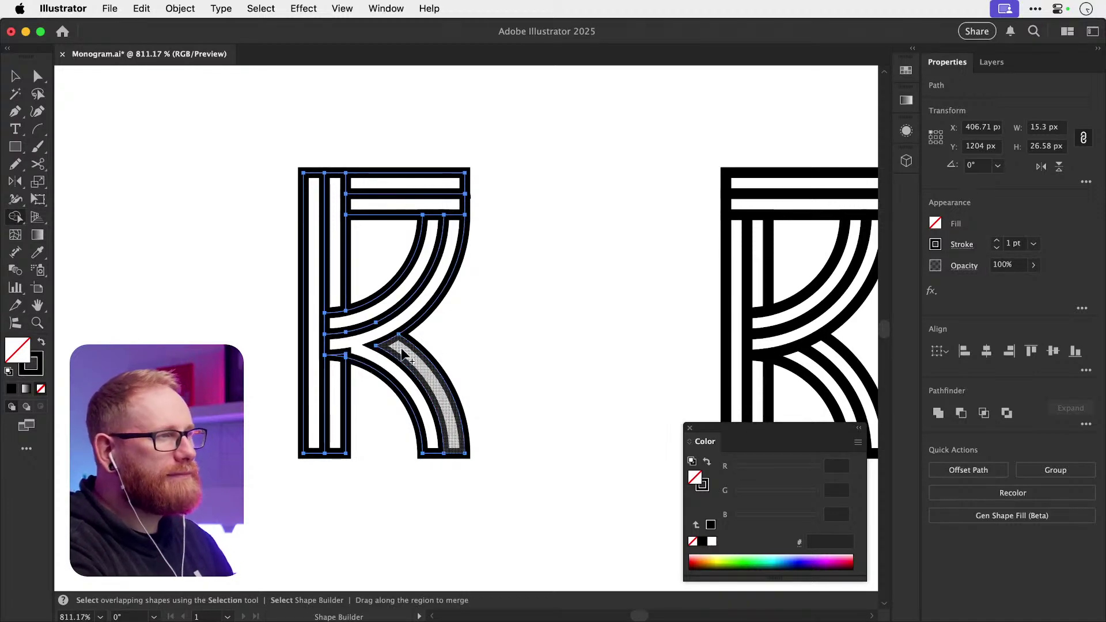
{"action": "left_click_drag", "start_coordinate": [403, 353], "coordinate": [347, 358]}
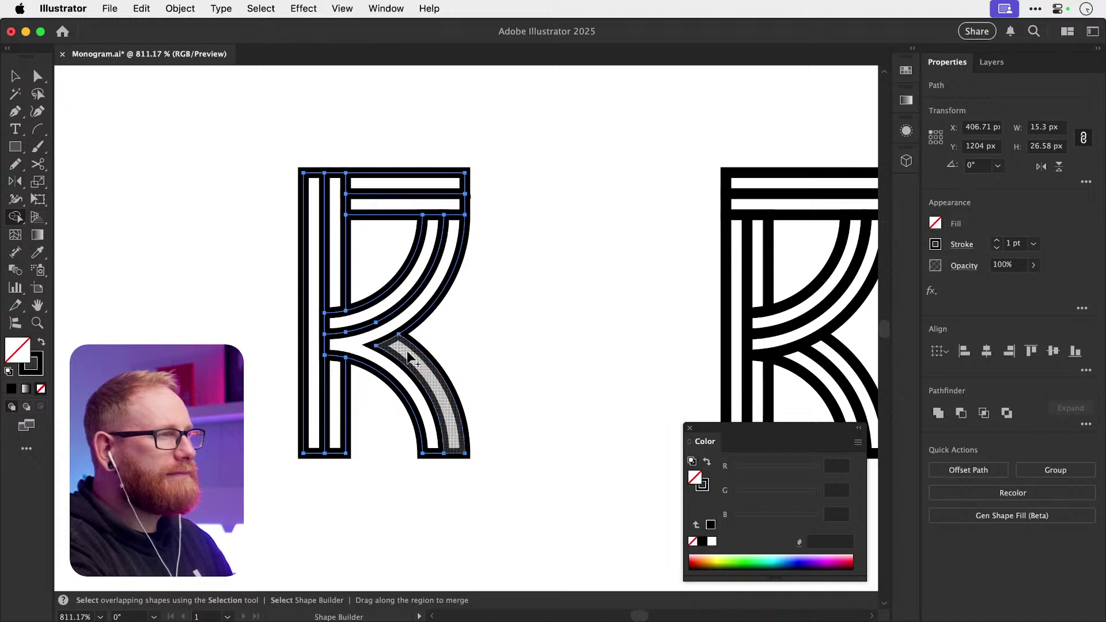
{"action": "key", "text": "v"}
{"action": "left_click", "coordinate": [565, 330]}
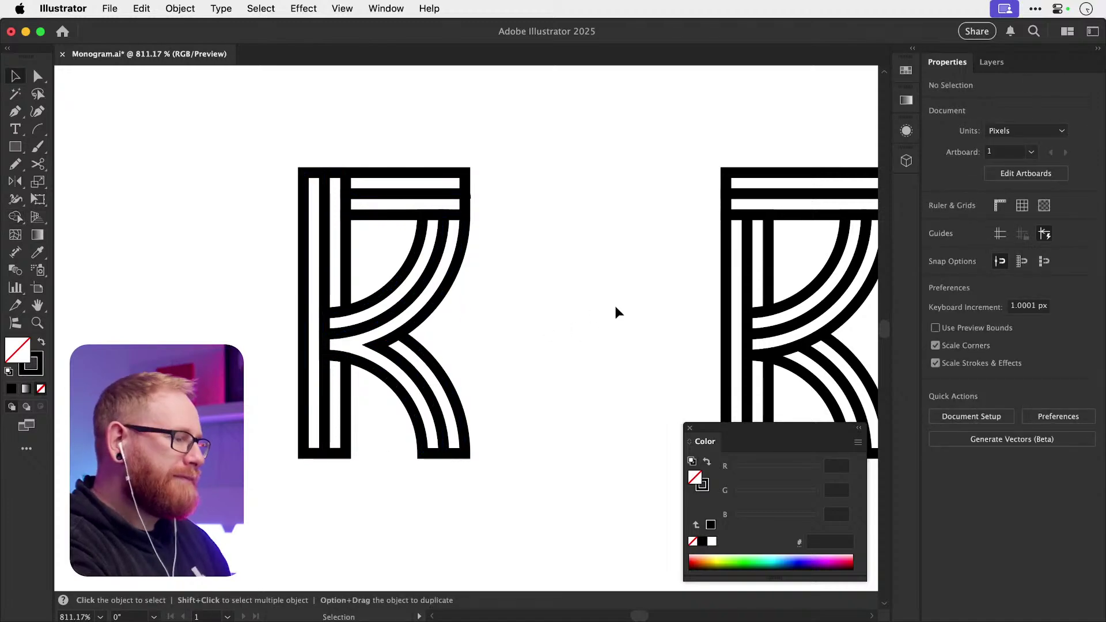
- Undo the merge of the bowl and leg strips on the leftmost letter and clear the selection
{"action": "key", "text": "super+minus"}
{"action": "key", "text": "super+minus"}
{"action": "key", "text": "super+minus"}
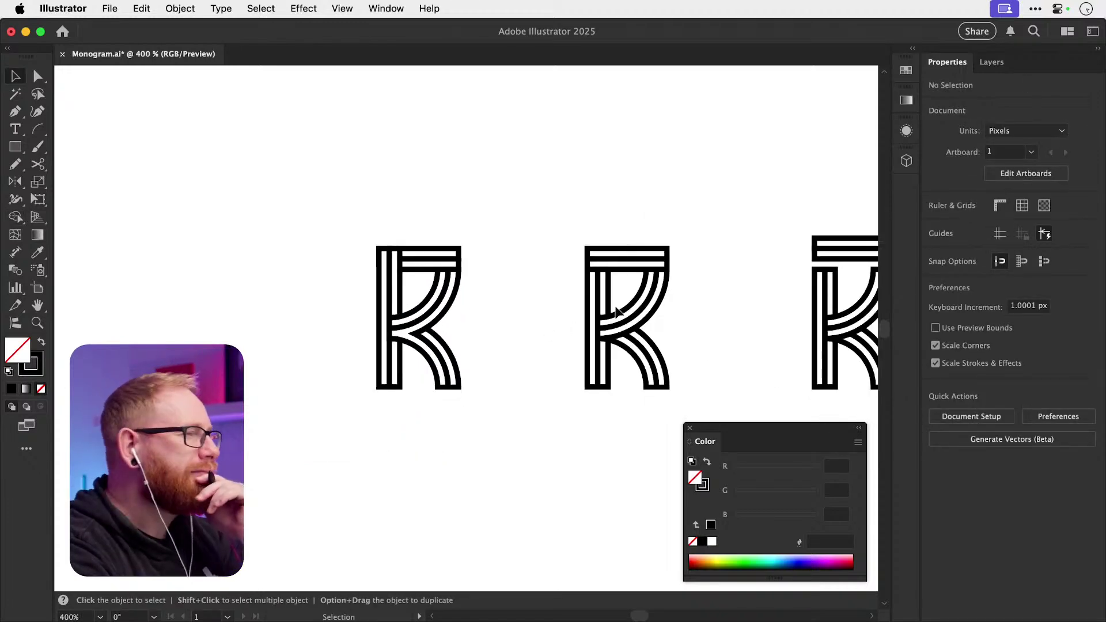
{"action": "key", "text": "a"}
{"action": "left_click", "coordinate": [382, 323]}
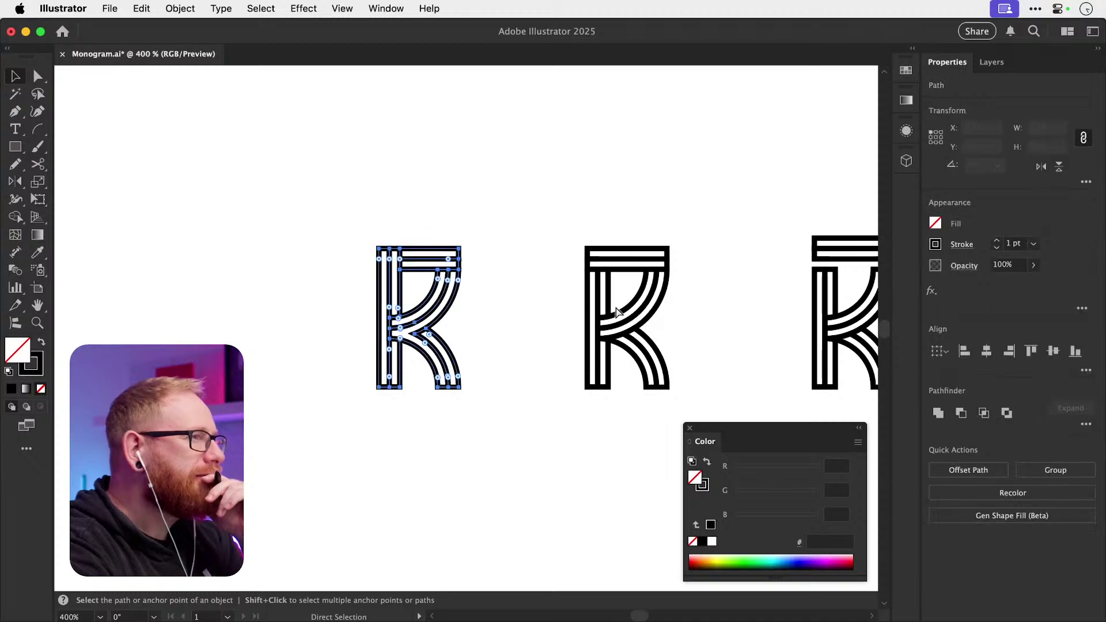
{"action": "left_click", "coordinate": [482, 311]}
{"action": "key", "text": "v"}
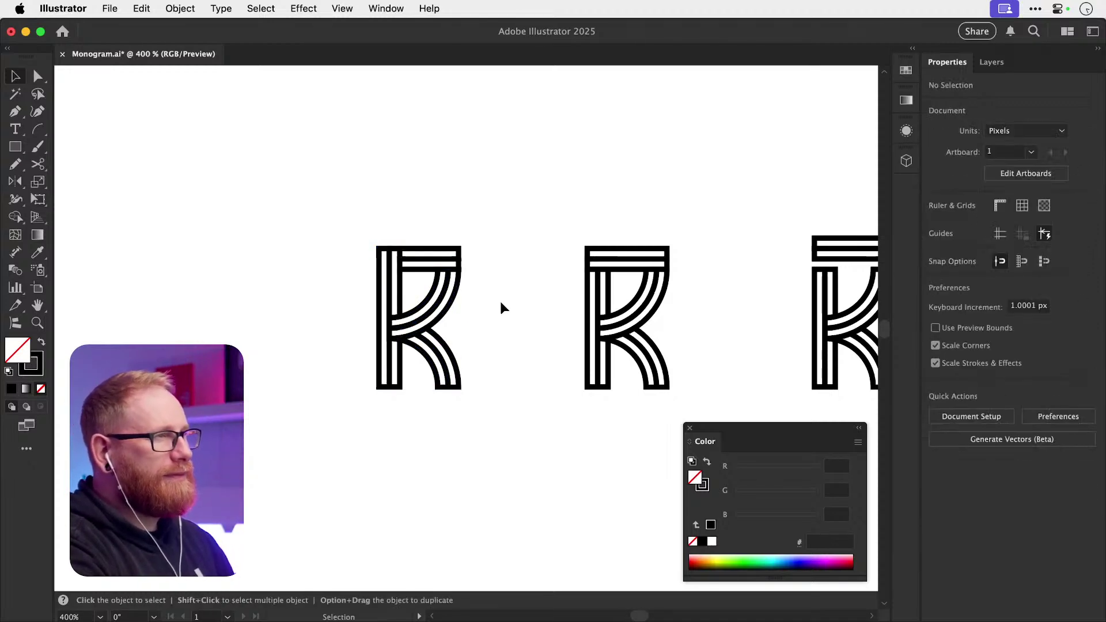
- Duplicate the leftmost full-height-stem letter and place the new copy to its left
{"action": "left_click_drag", "start_coordinate": [496, 304], "coordinate": [450, 327]}
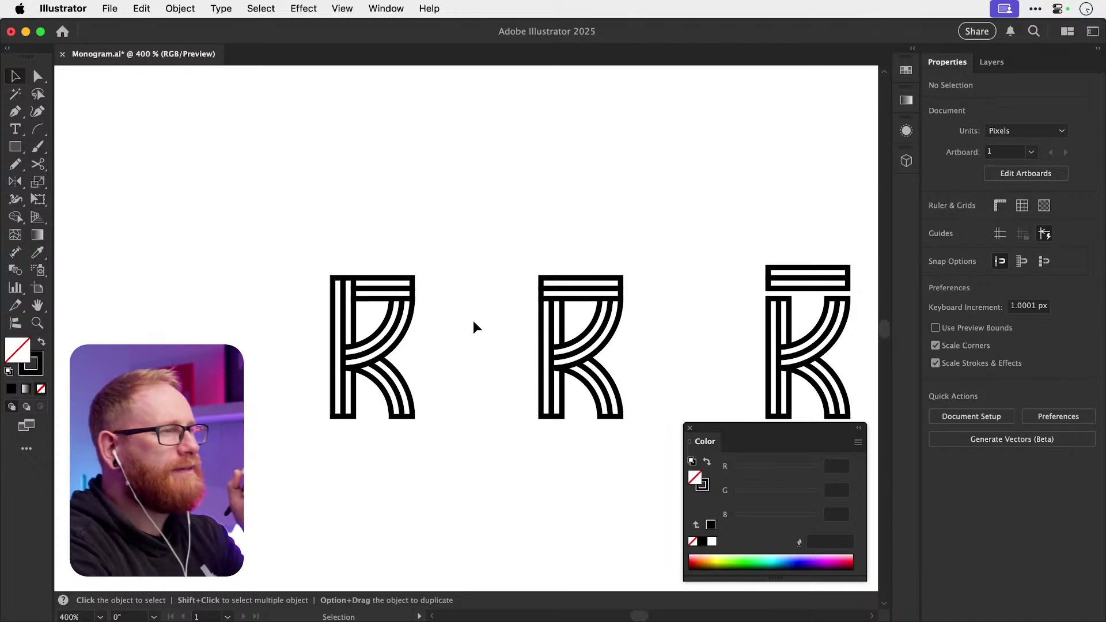
{"action": "left_click_drag", "start_coordinate": [251, 247], "coordinate": [423, 429]}
{"action": "left_click_drag", "start_coordinate": [396, 340], "coordinate": [337, 358]}
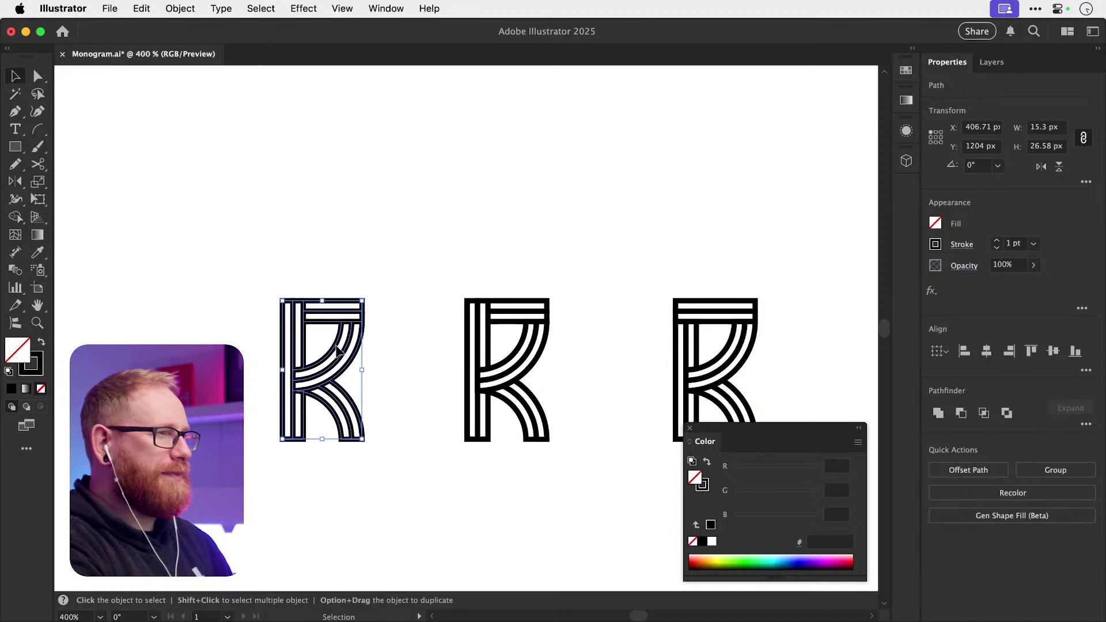
- On the new copy, draw a vertical Pen line from the top of the bowl's inner curve to the bar's top edge
{"action": "key", "text": "z"}
{"action": "left_click", "coordinate": [461, 364]}
{"action": "key", "text": "super+shift+a"}
{"action": "key", "text": "p"}
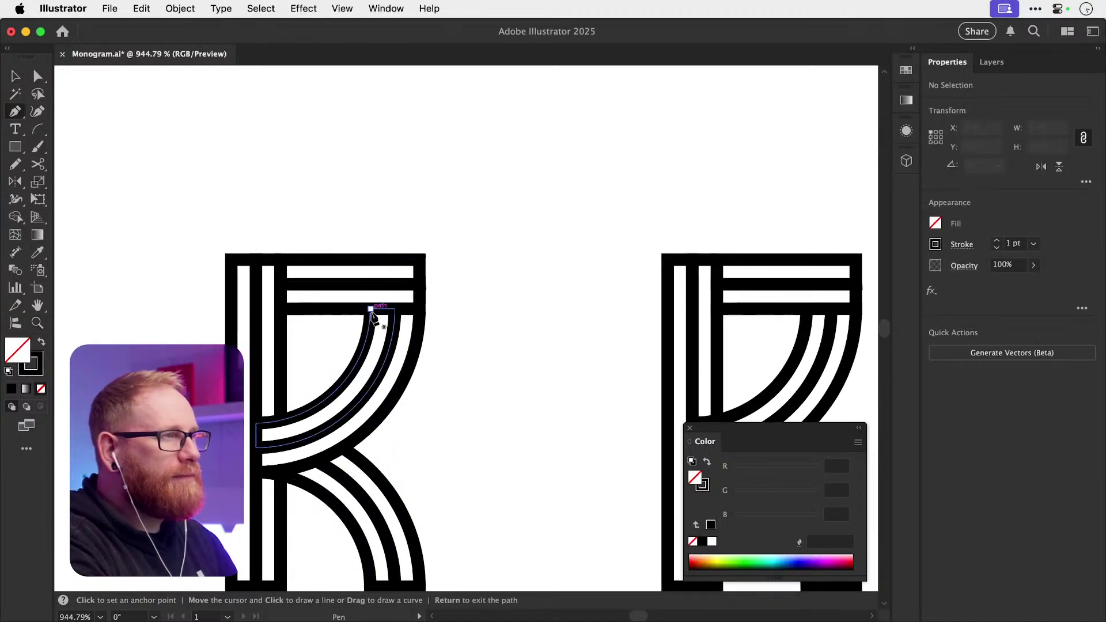
{"action": "left_click", "coordinate": [370, 309]}
{"action": "left_click", "coordinate": [370, 255]}
{"action": "key", "text": "Return"}
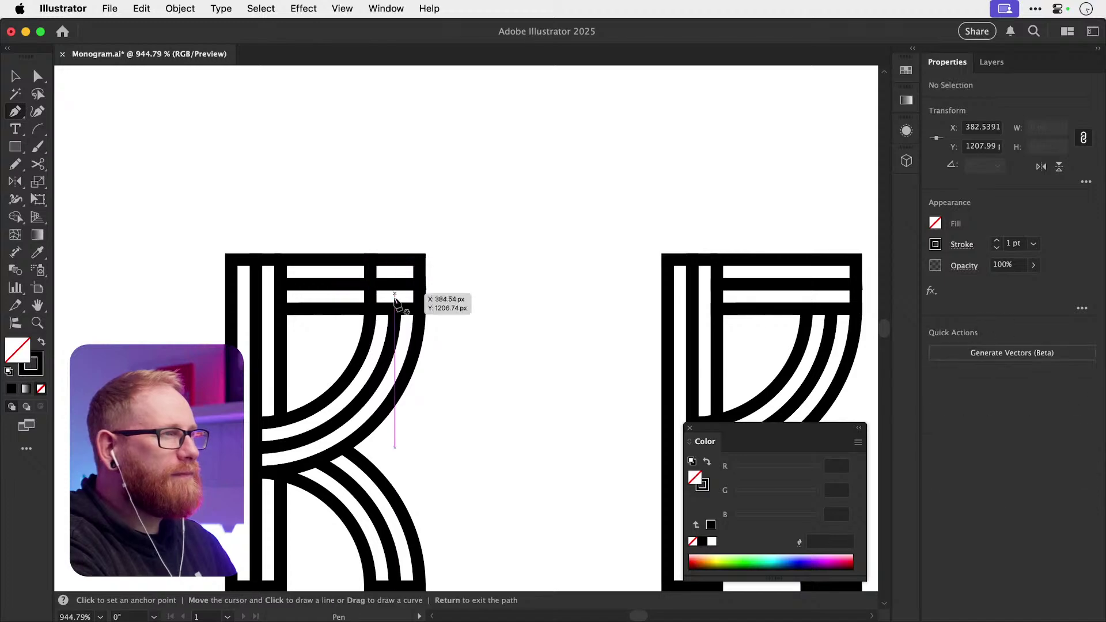
- Draw a vertical Pen line from the bowl's middle curve through the bar, and merge the bowl strips up to the top edge with Shape Builder
{"action": "left_click", "coordinate": [396, 309]}
{"action": "left_click", "coordinate": [395, 254]}
{"action": "key", "text": "Return"}
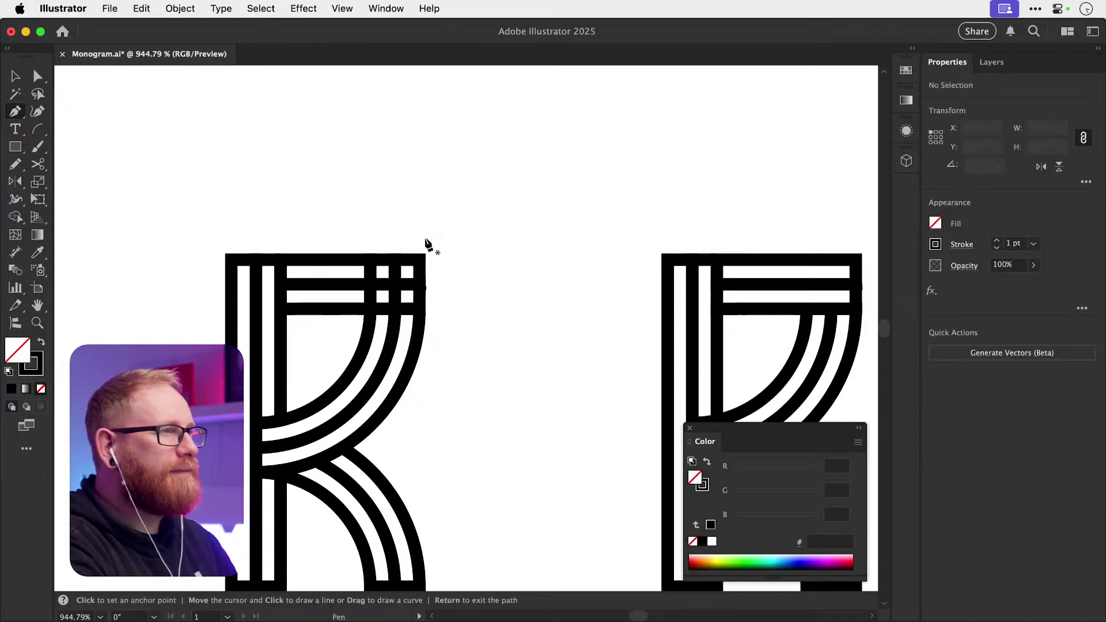
{"action": "key", "text": "v"}
{"action": "mouse_move", "coordinate": [427, 242]}
{"action": "left_mouse_down"}
{"action": "mouse_move", "coordinate": [338, 322]}
{"action": "mouse_move", "coordinate": [427, 265]}
{"action": "left_mouse_up"}
{"action": "key", "text": "shift+m"}
{"action": "key", "text": "v"}
{"action": "left_click", "coordinate": [527, 309]}
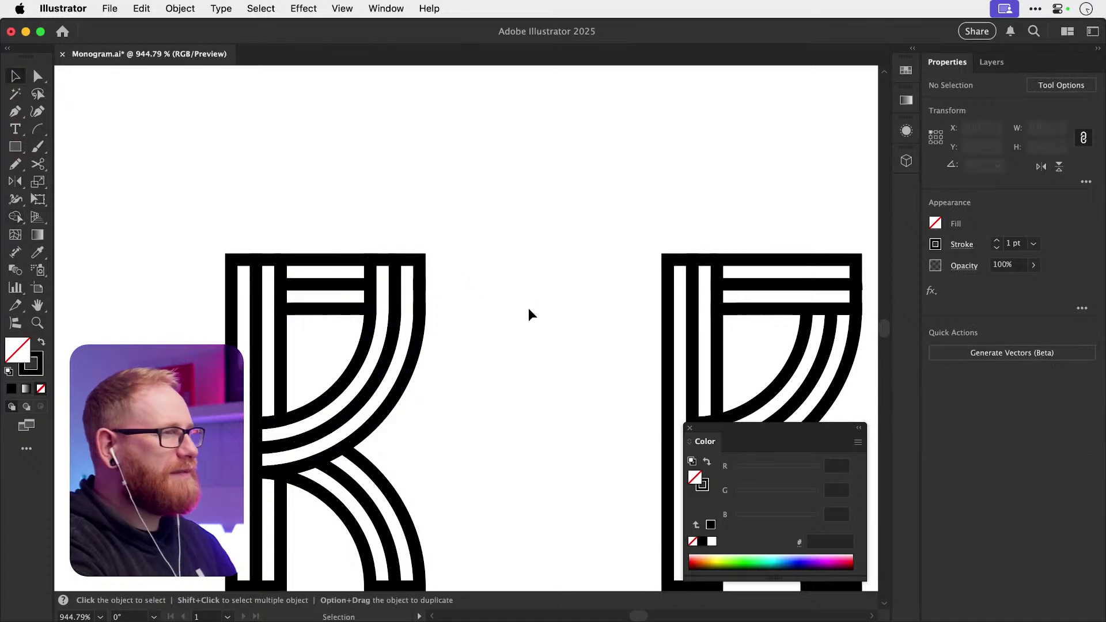
- Delete the leftmost letter copy whose bowl strips run up through the bar, and save the document
{"action": "key", "text": "super+minus"}
{"action": "key", "text": "super+minus"}
{"action": "key", "text": "super+minus"}
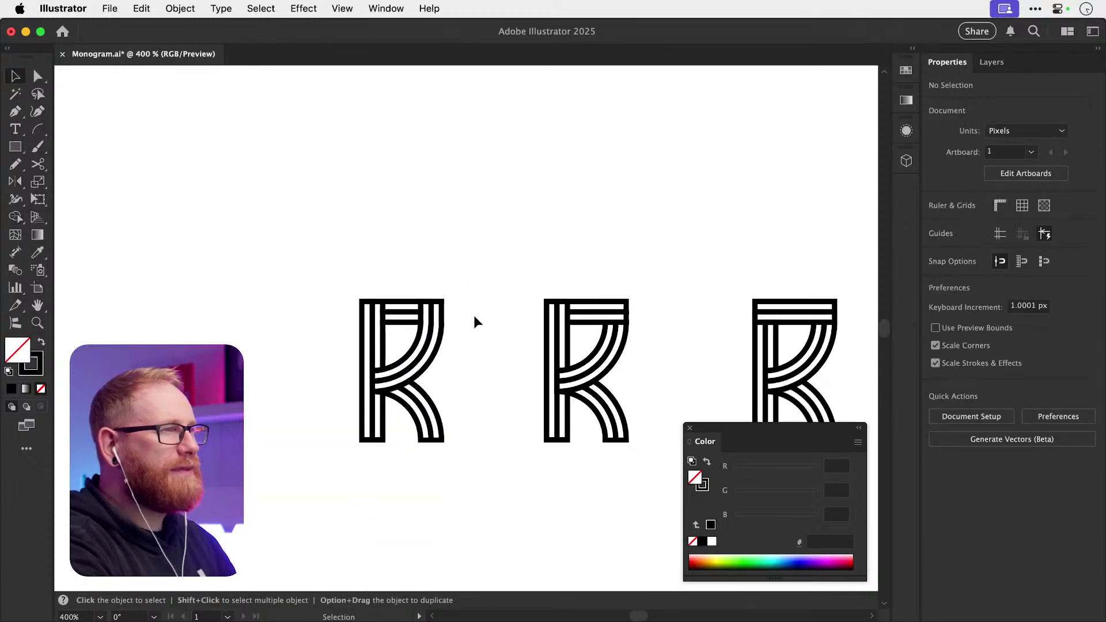
{"action": "scroll", "coordinate": [400, 338], "scroll_direction": "up", "scroll_amount": 3}
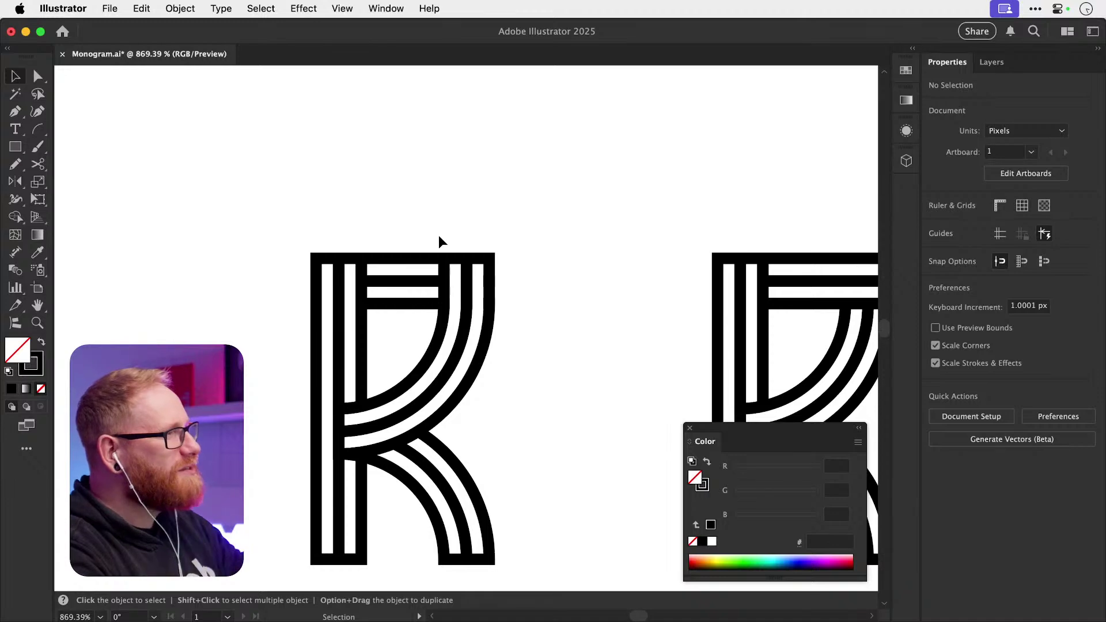
{"action": "scroll", "coordinate": [439, 350], "scroll_direction": "up", "scroll_amount": 3}
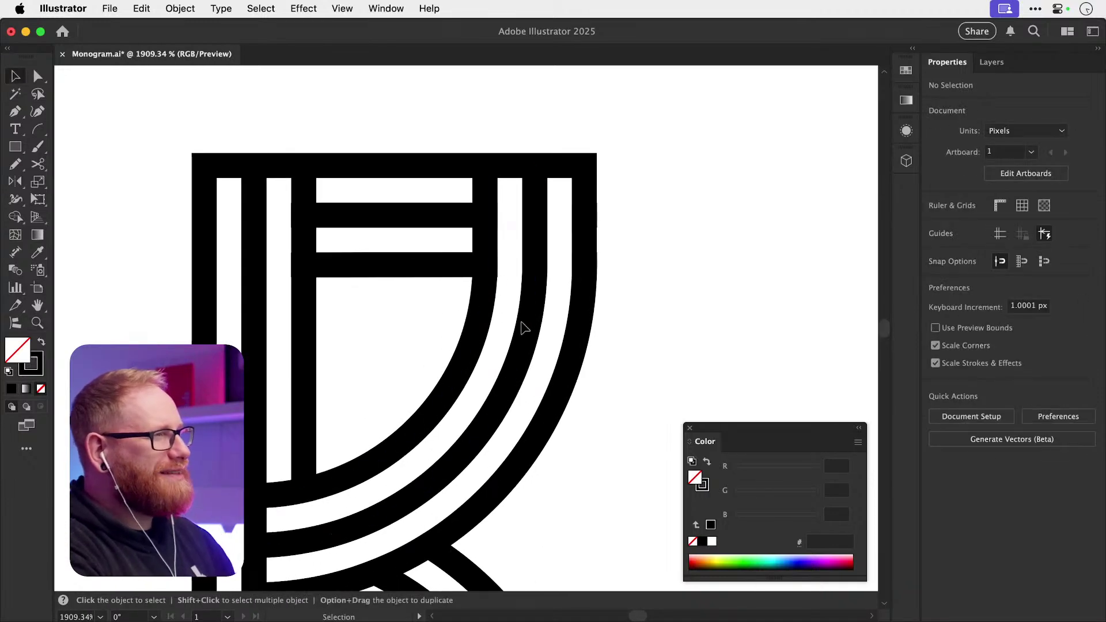
{"action": "scroll", "coordinate": [524, 326], "scroll_direction": "down", "scroll_amount": 4}
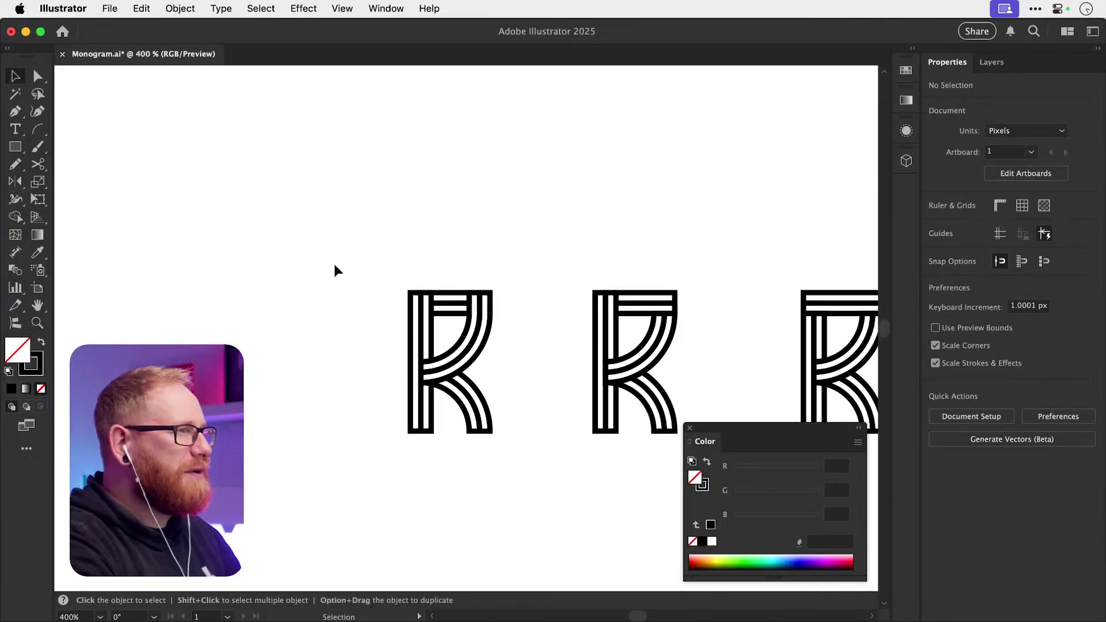
{"action": "left_click_drag", "start_coordinate": [388, 263], "coordinate": [513, 492]}
{"action": "key", "text": "super+x"}
{"action": "left_click_drag", "start_coordinate": [503, 393], "coordinate": [294, 373]}
{"action": "key", "text": "super+s"}
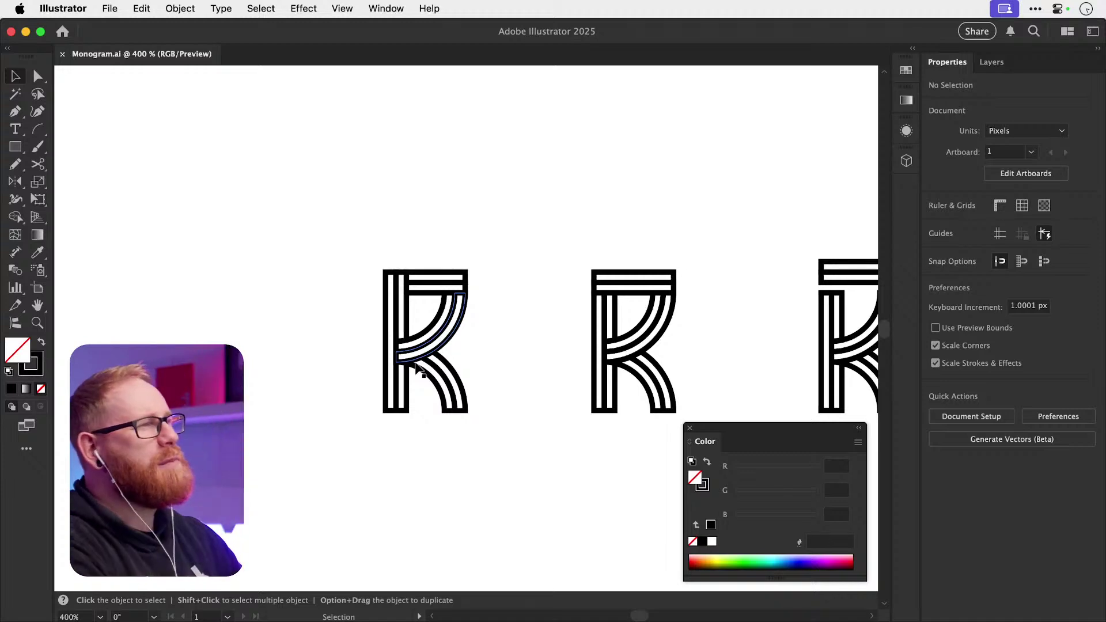
- Try to extend the inner stem strip down through the bowl on the leftmost letter using Shape Builder
{"action": "left_click_drag", "start_coordinate": [460, 235], "coordinate": [521, 236]}
{"action": "left_click_drag", "start_coordinate": [495, 383], "coordinate": [451, 359]}
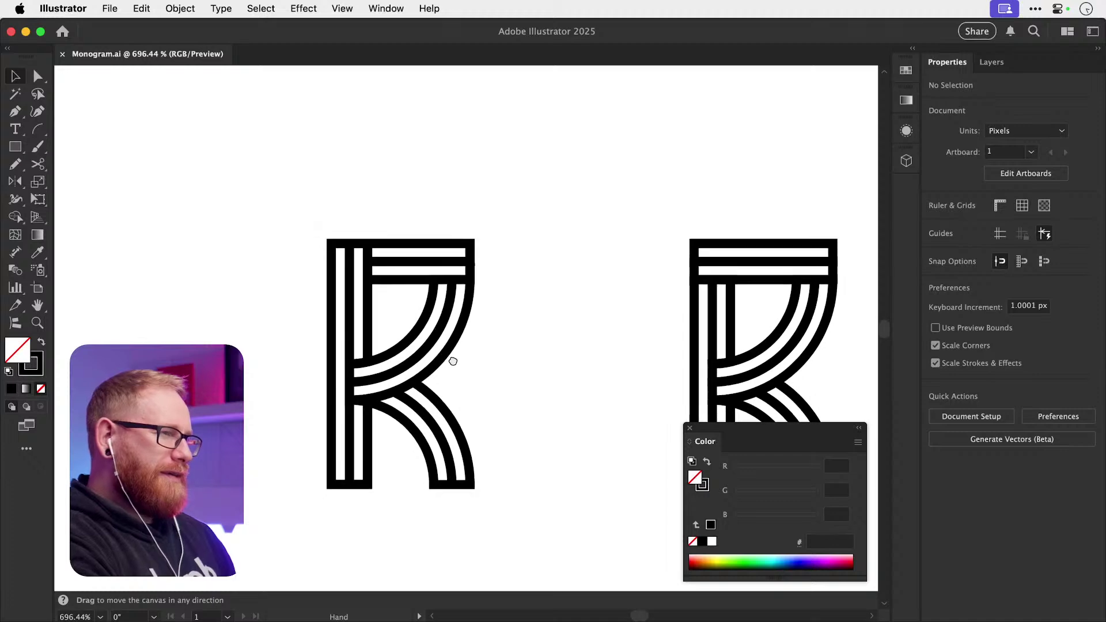
{"action": "left_click_drag", "start_coordinate": [275, 377], "coordinate": [476, 447]}
{"action": "key", "text": "shift+m"}
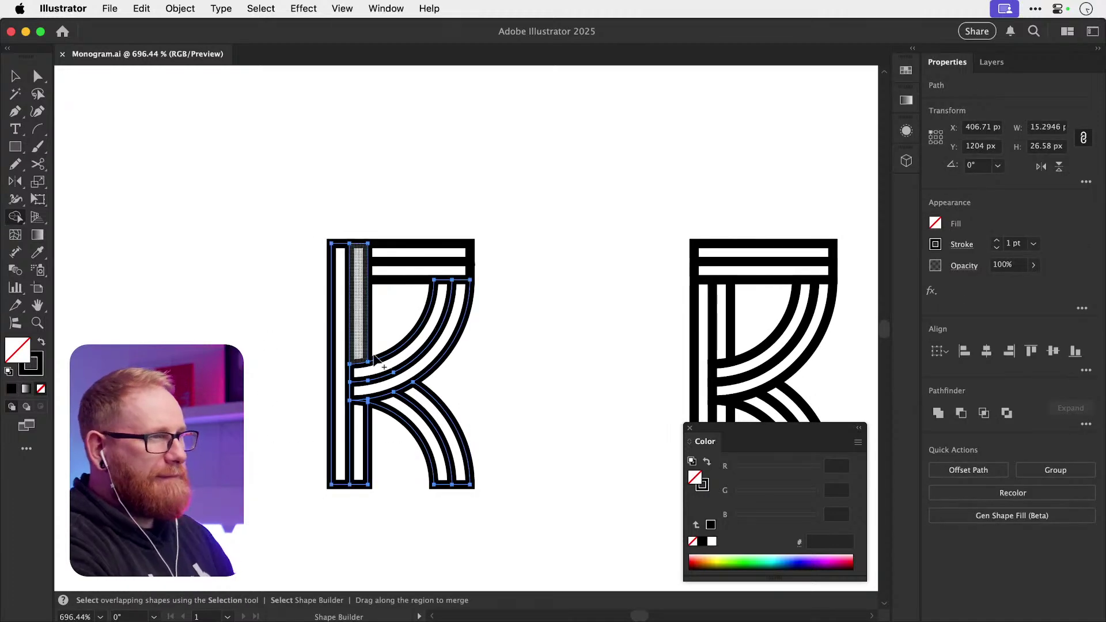
{"action": "left_click_drag", "start_coordinate": [359, 358], "coordinate": [438, 449]}
{"action": "left_click", "coordinate": [494, 432], "text": "super"}
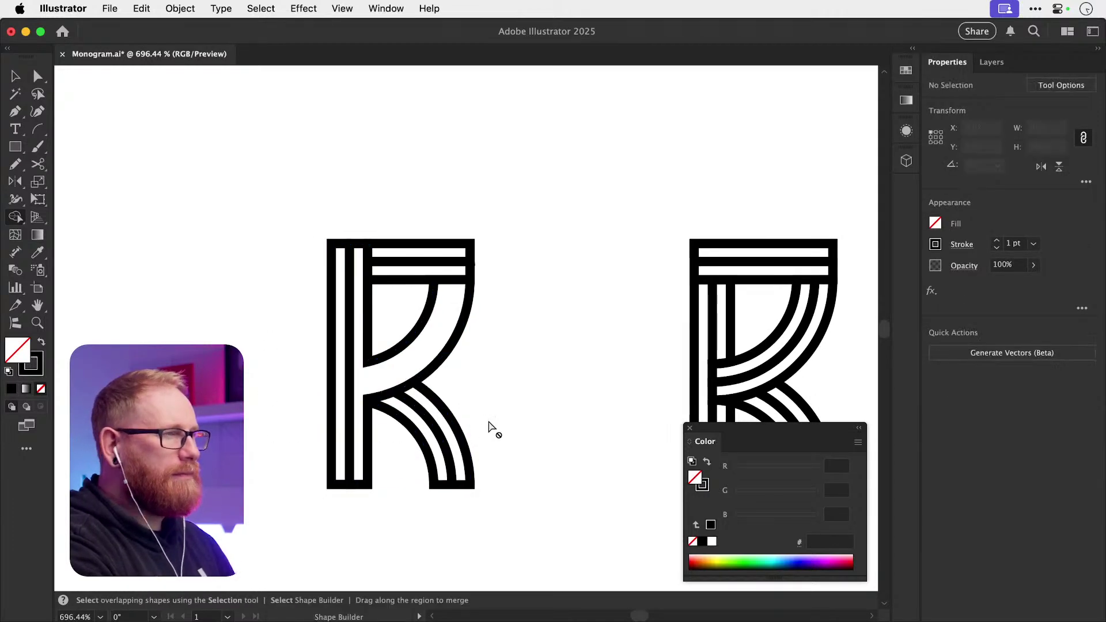
- Undo the Shape Builder merges on the leftmost letter's stem and bowl
{"action": "key", "text": "super+z"}
{"action": "key", "text": "super+z"}
{"action": "key", "text": "super+z"}
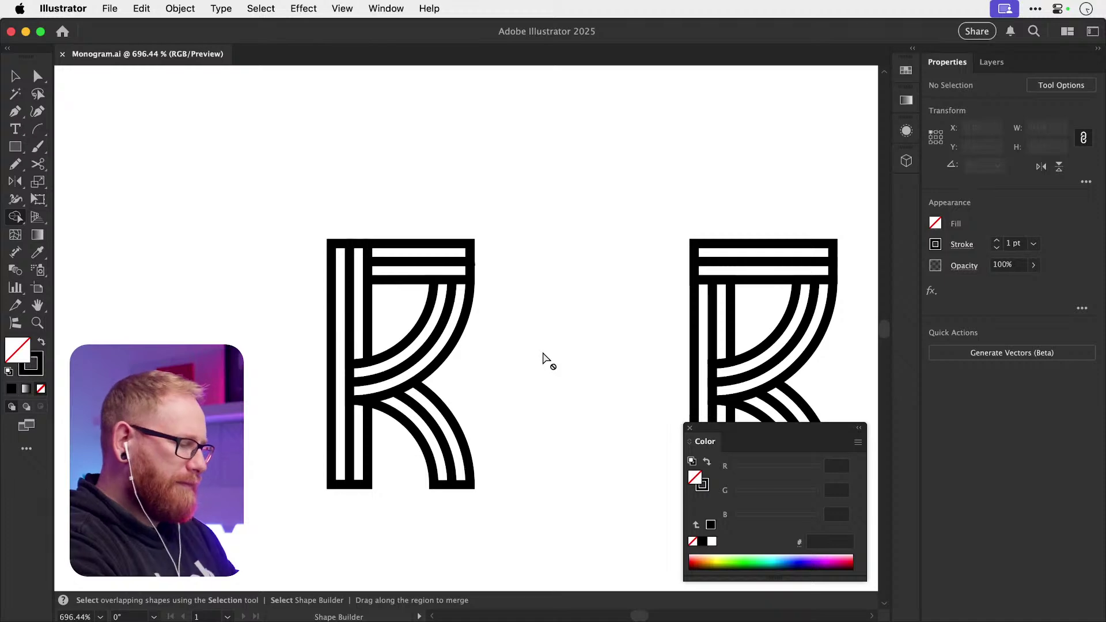
- Draw a vertical Pen line along the stem's inner edge, crossing the bowl strips on the leftmost letter
{"action": "key", "text": "p"}
{"action": "left_click", "coordinate": [368, 349]}
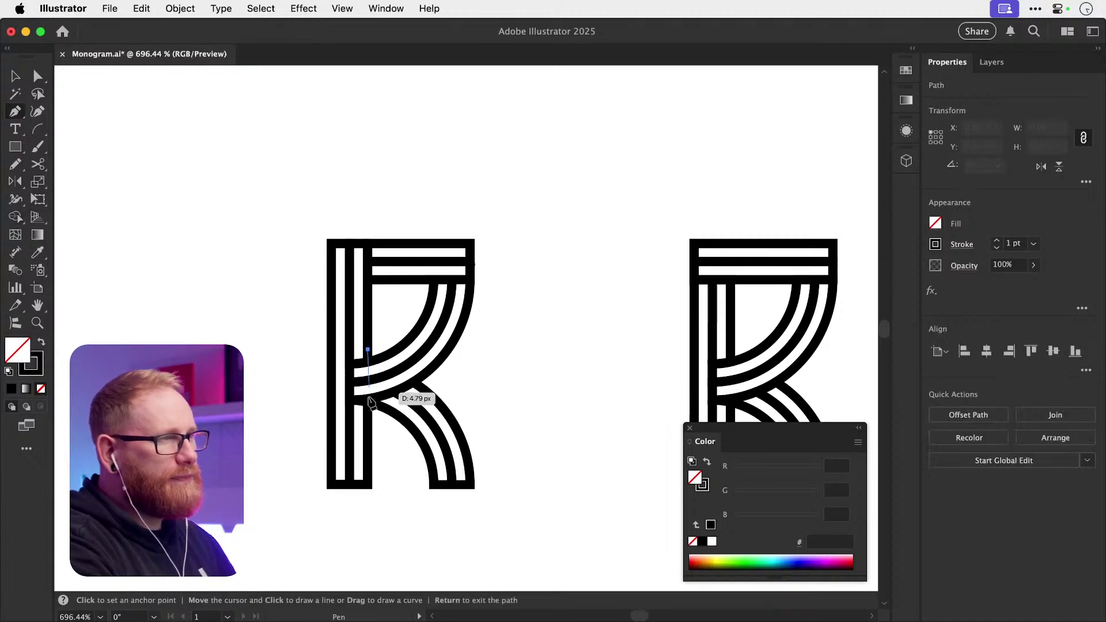
{"action": "left_click", "coordinate": [368, 489]}
{"action": "key", "text": "v"}
{"action": "key", "text": "shift+super+a"}
- Merge the inner stem strip's segments into one full-height strip with Shape Builder and clear the selection
{"action": "left_click_drag", "start_coordinate": [340, 383], "coordinate": [396, 430]}
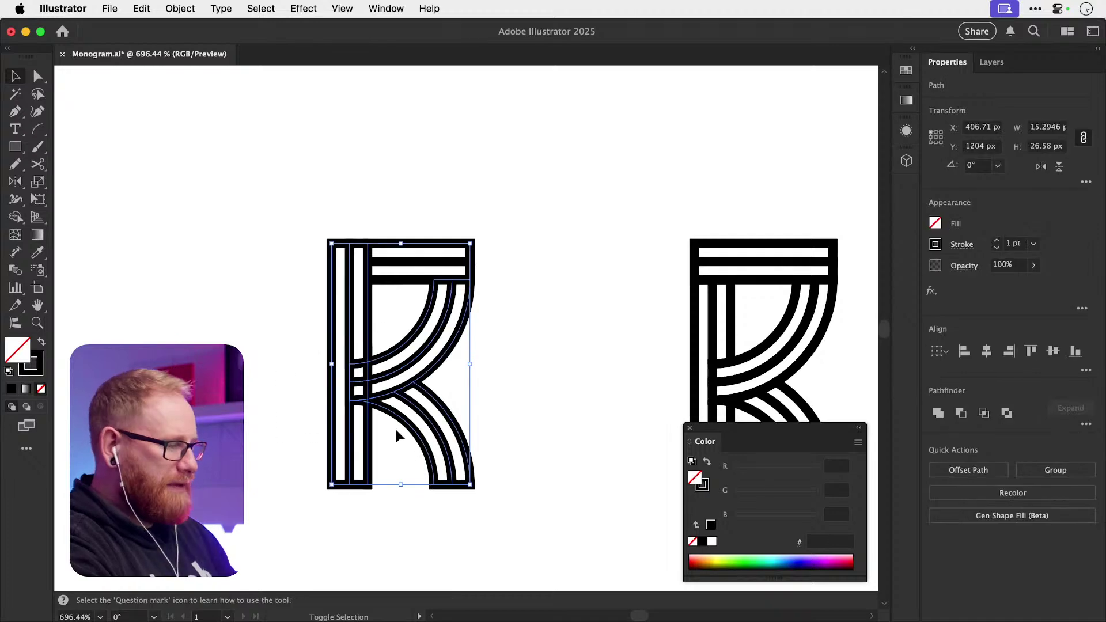
{"action": "key", "text": "shift+m"}
{"action": "left_click_drag", "start_coordinate": [358, 247], "coordinate": [358, 484]}
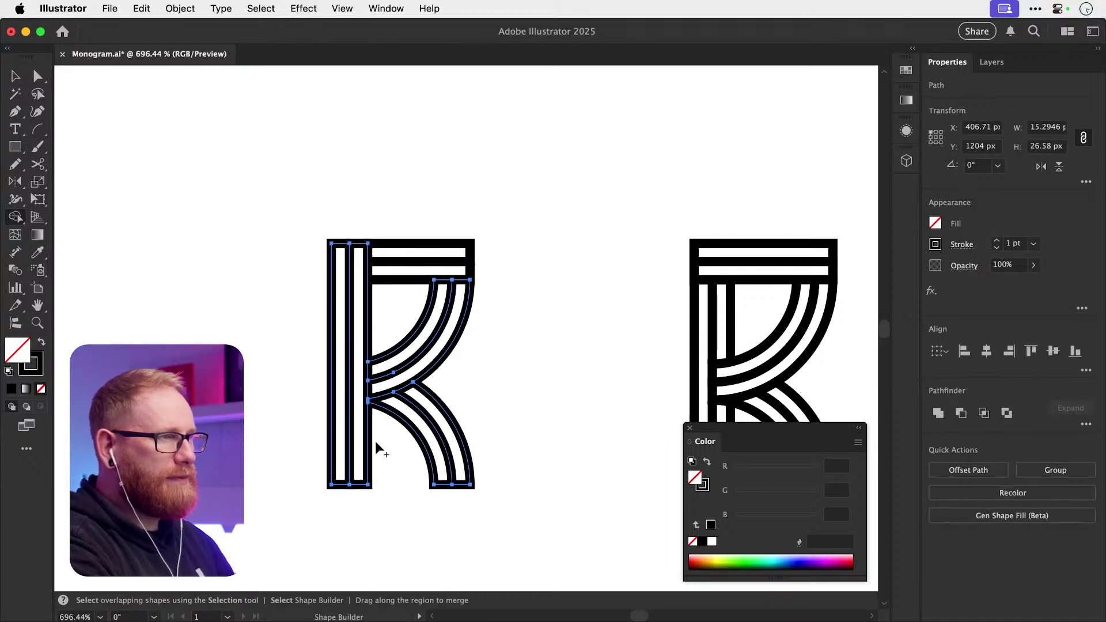
{"action": "key", "text": "v"}
{"action": "key", "text": "shift+super+a"}
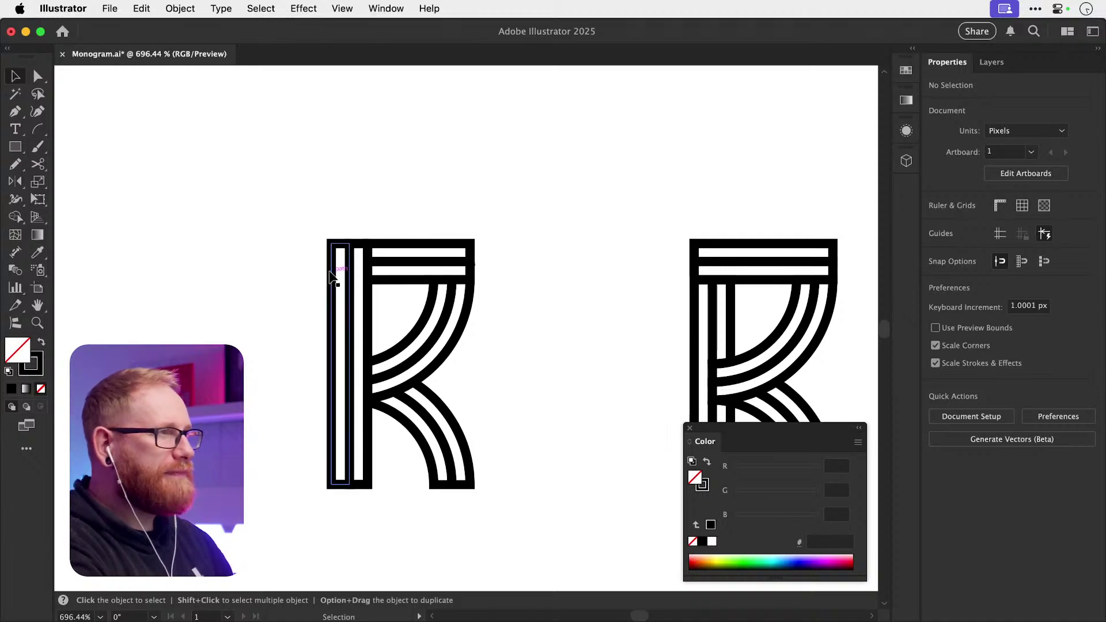
- Try merging the top bar strips with the inner stem strip on the leftmost letter using Shape Builder
{"action": "left_click_drag", "start_coordinate": [297, 233], "coordinate": [462, 410]}
{"action": "key", "text": "shift+m"}
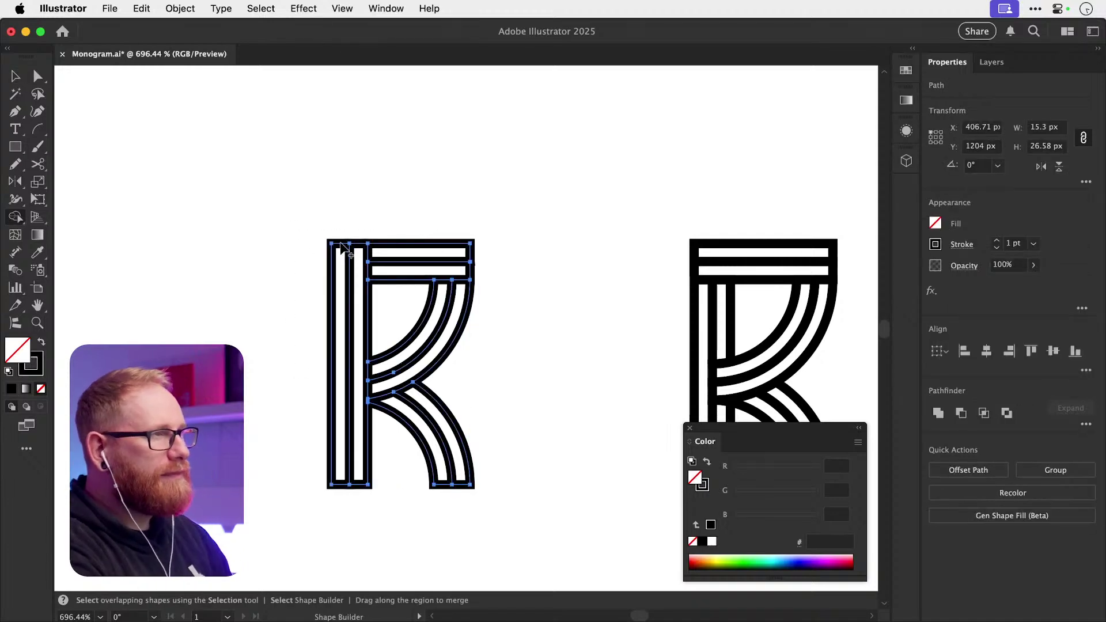
{"action": "left_click_drag", "start_coordinate": [375, 271], "coordinate": [358, 257]}
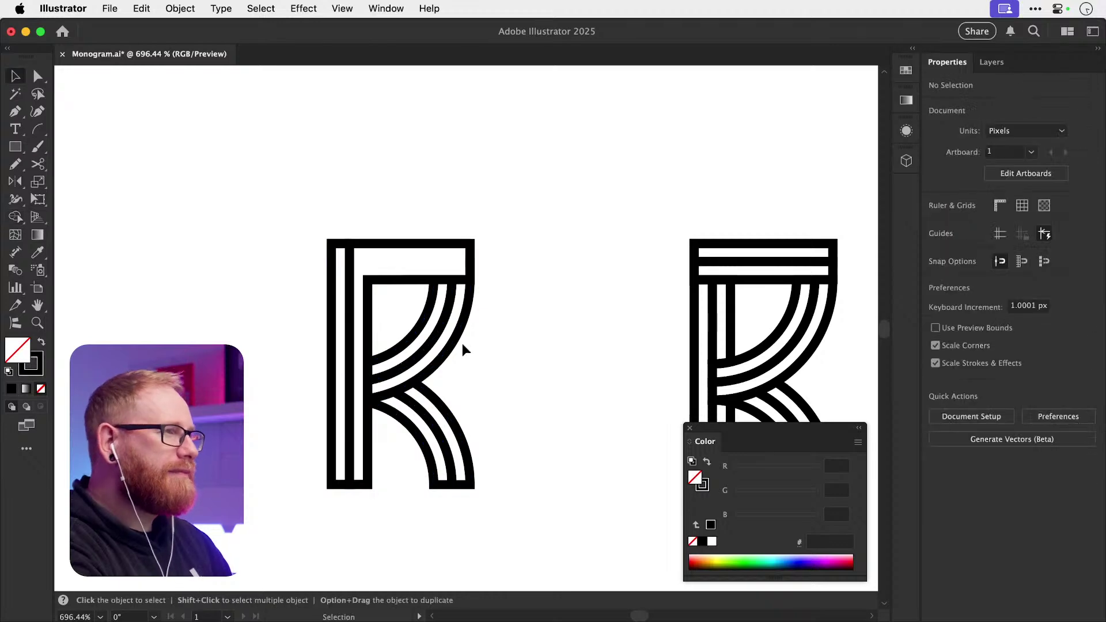
{"action": "key", "text": "a"}
{"action": "key", "text": "v"}
{"action": "key", "text": "super+shift+a"}
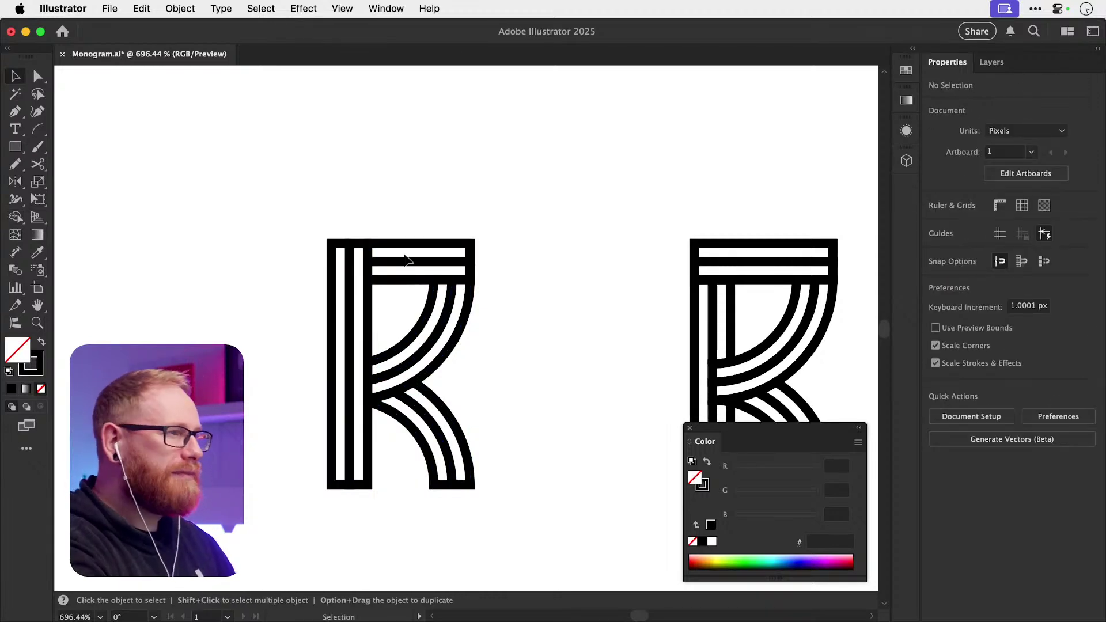
- Duplicate the leftmost letter and place the copy to its left
{"action": "key", "text": "super+minus"}
{"action": "key", "text": "super+minus"}
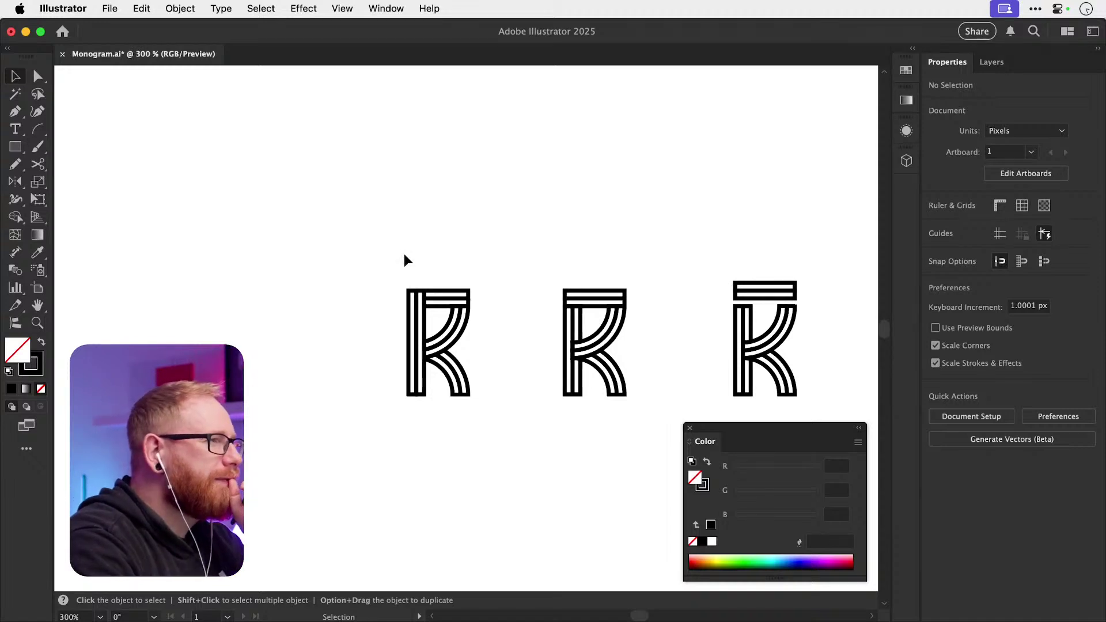
{"action": "left_click_drag", "start_coordinate": [331, 249], "coordinate": [484, 415]}
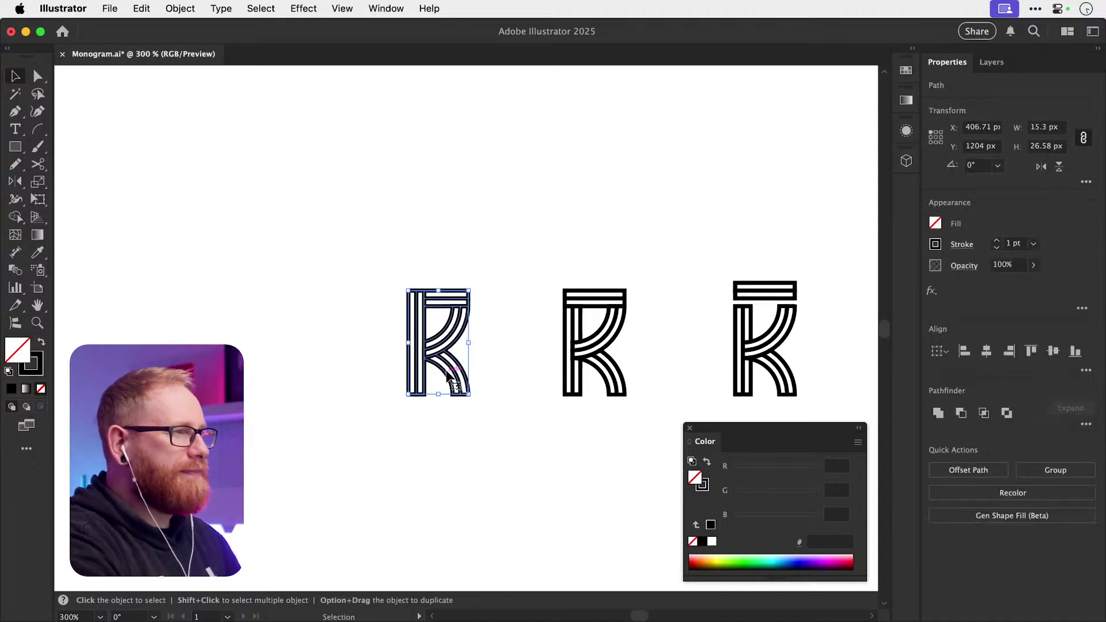
{"action": "left_click_drag", "start_coordinate": [425, 381], "coordinate": [235, 381], "text": "alt"}
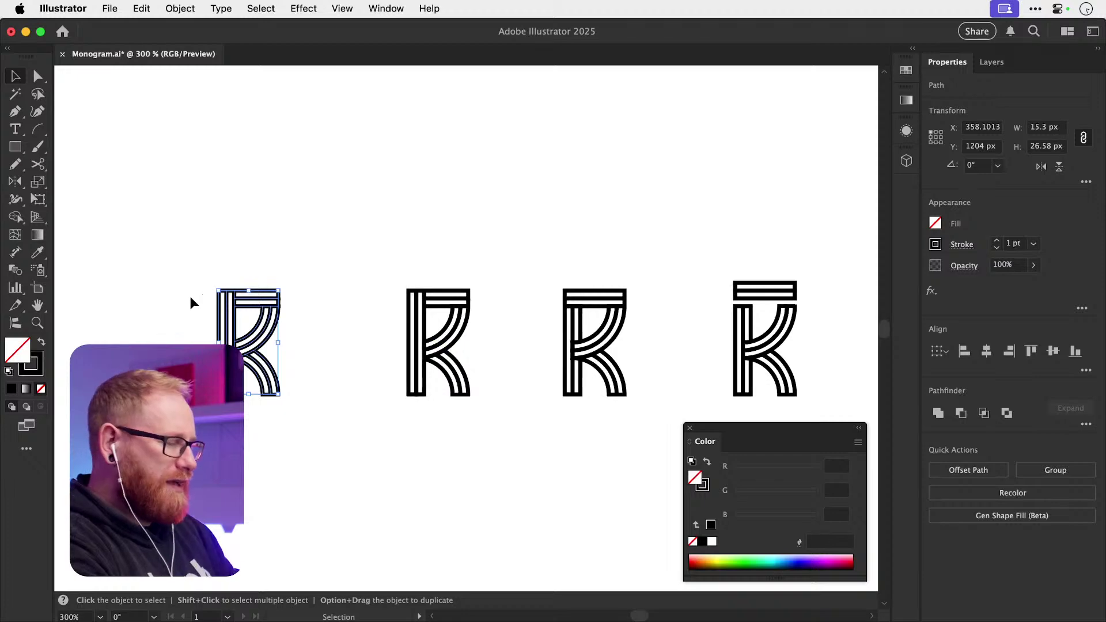
- Convert the new leftmost copy into a Live Paint group with the Live Paint Bucket
{"action": "key", "text": "k"}
{"action": "left_click", "coordinate": [254, 295]}
{"action": "key", "text": "z"}
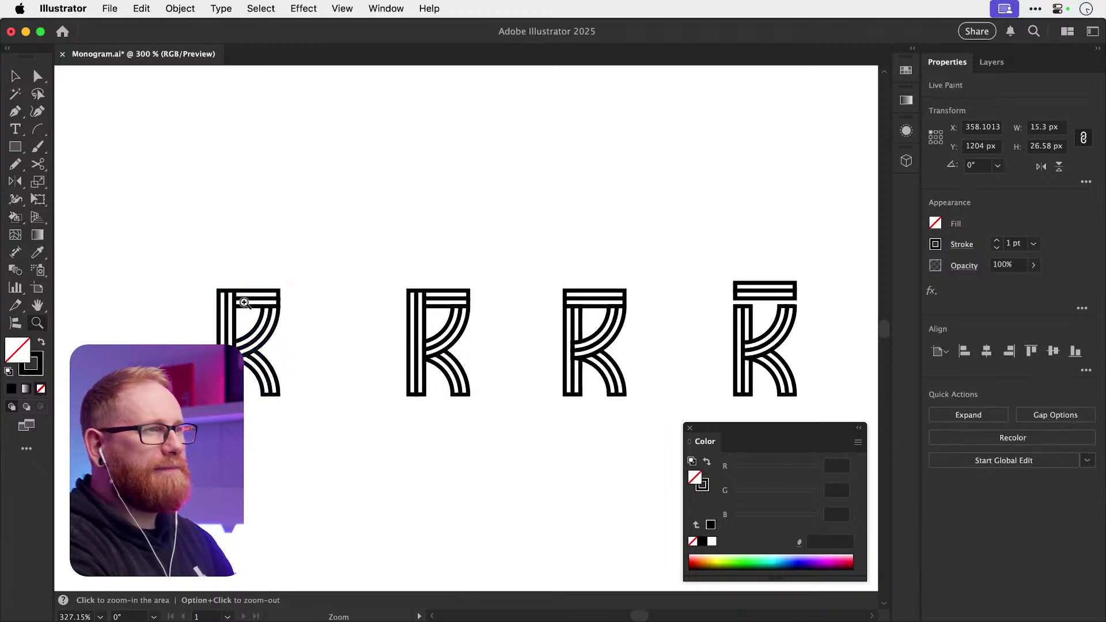
{"action": "left_click_drag", "start_coordinate": [203, 298], "coordinate": [449, 324]}
{"action": "key", "text": "k"}
{"action": "left_click_drag", "start_coordinate": [340, 325], "coordinate": [445, 242]}
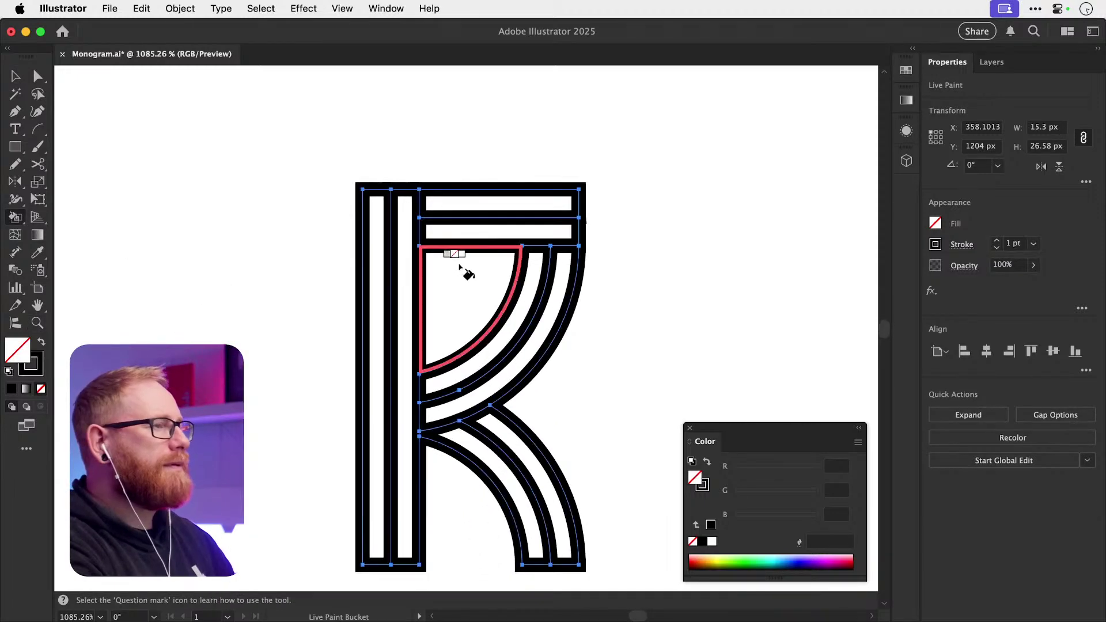
- Fill both strips of the top bar with red ed1c24 and no stroke colour using the Live Paint Bucket
{"action": "key", "text": "shift+x"}
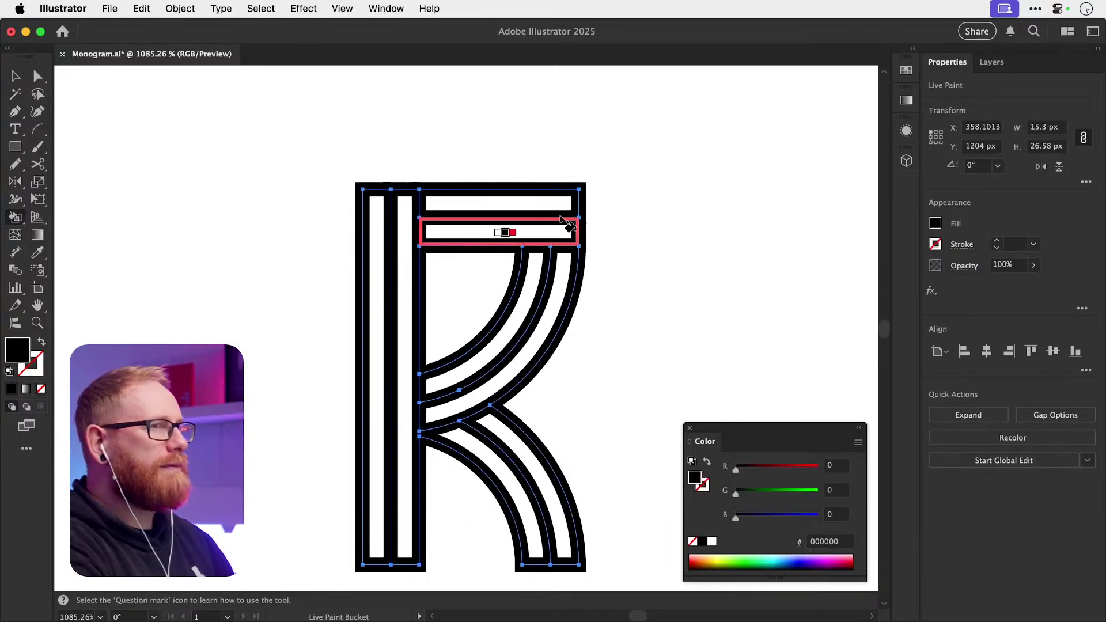
{"action": "left_click", "coordinate": [906, 70]}
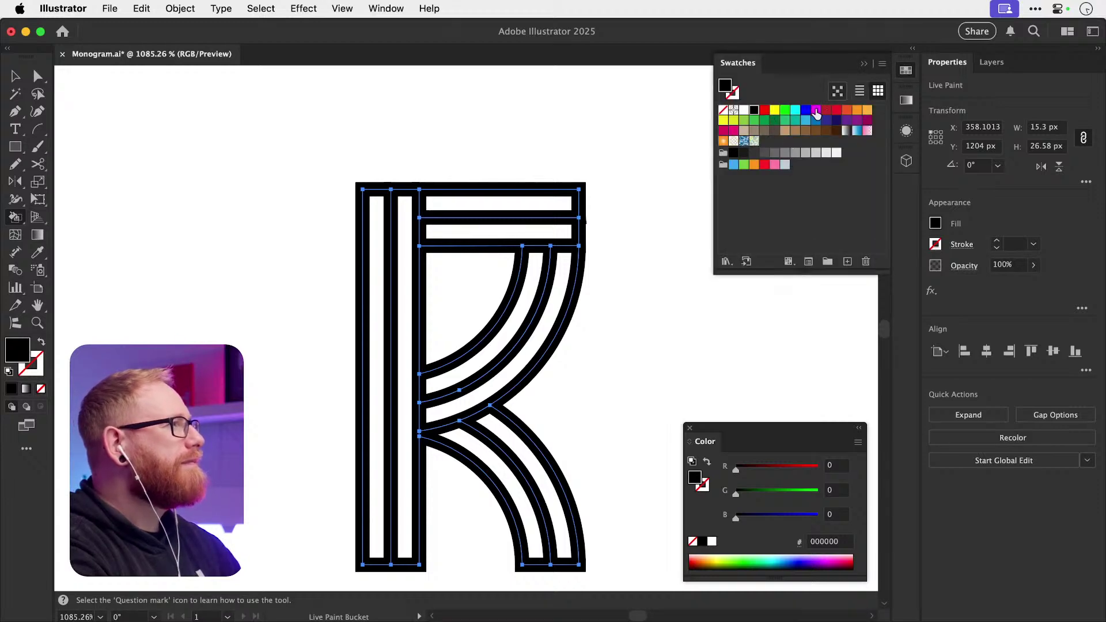
{"action": "left_click", "coordinate": [846, 113]}
{"action": "left_click", "coordinate": [836, 110]}
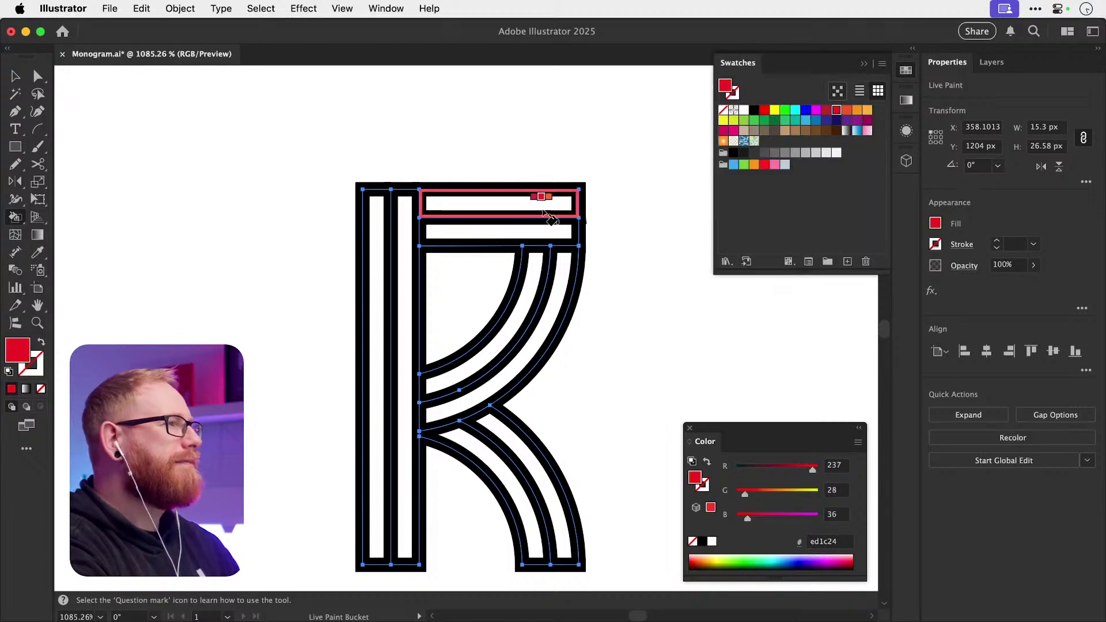
{"action": "left_click", "coordinate": [539, 202]}
{"action": "left_click", "coordinate": [541, 231]}
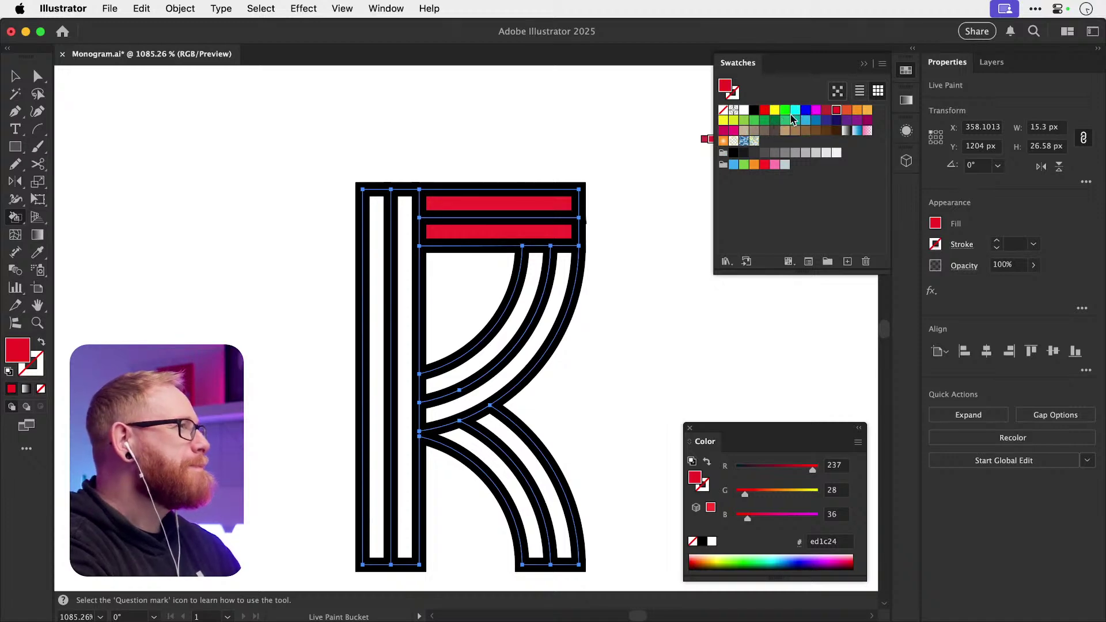
- Fill the stem, bowl and leg strips with teal 00a99d using the Live Paint Bucket, and clear the selection
{"action": "left_click", "coordinate": [743, 121]}
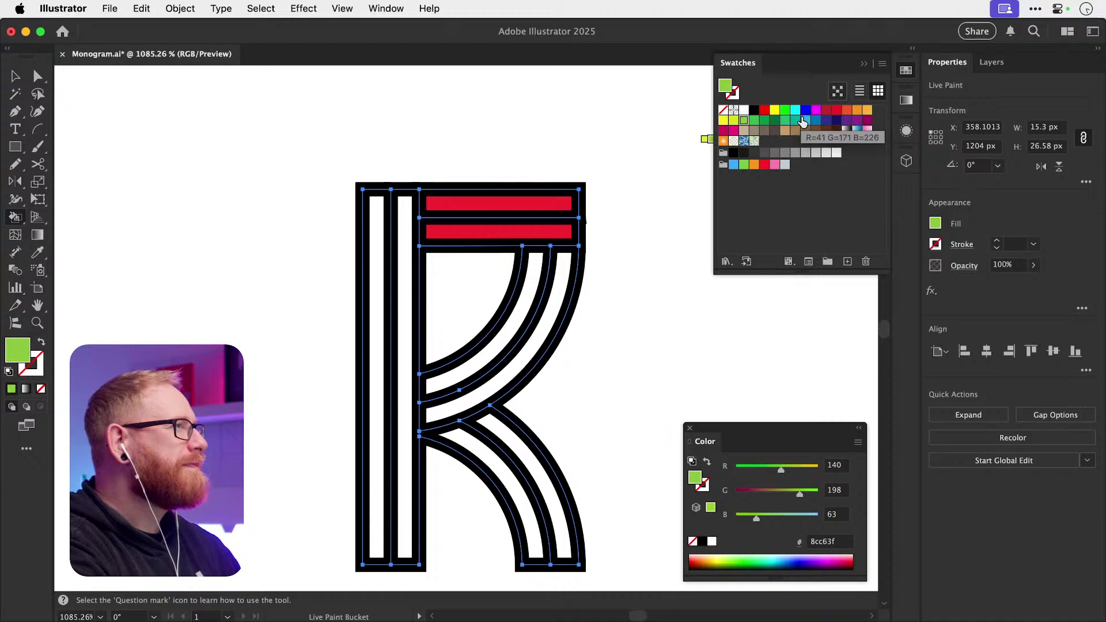
{"action": "left_click", "coordinate": [795, 121]}
{"action": "left_click", "coordinate": [377, 302]}
{"action": "left_click", "coordinate": [405, 322]}
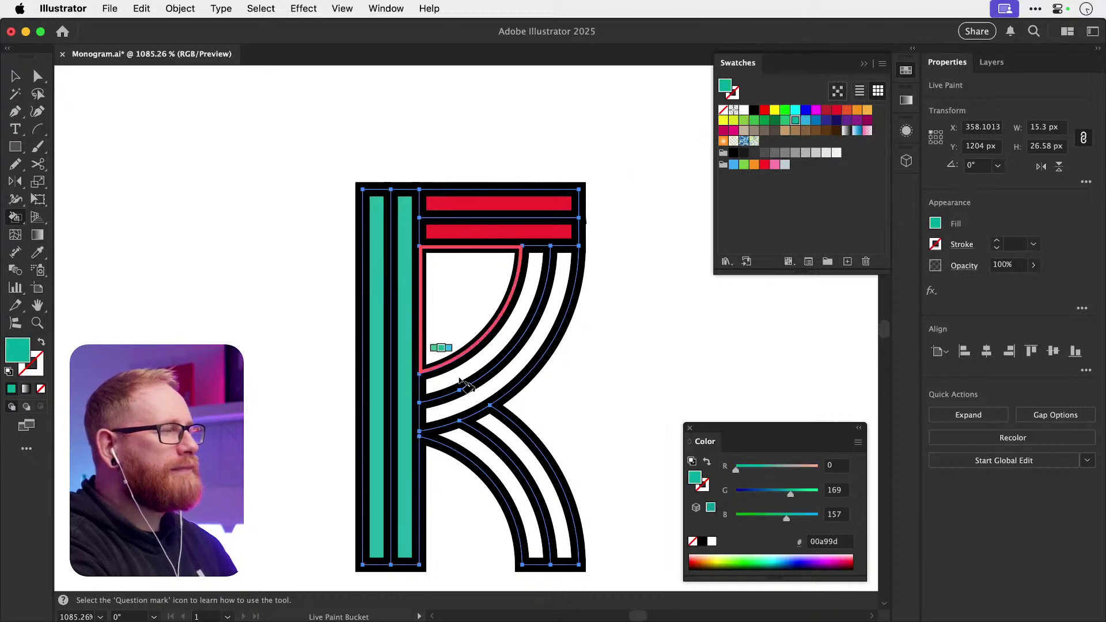
{"action": "left_click", "coordinate": [452, 372]}
{"action": "left_click_drag", "start_coordinate": [486, 396], "coordinate": [556, 386]}
{"action": "key", "text": "v"}
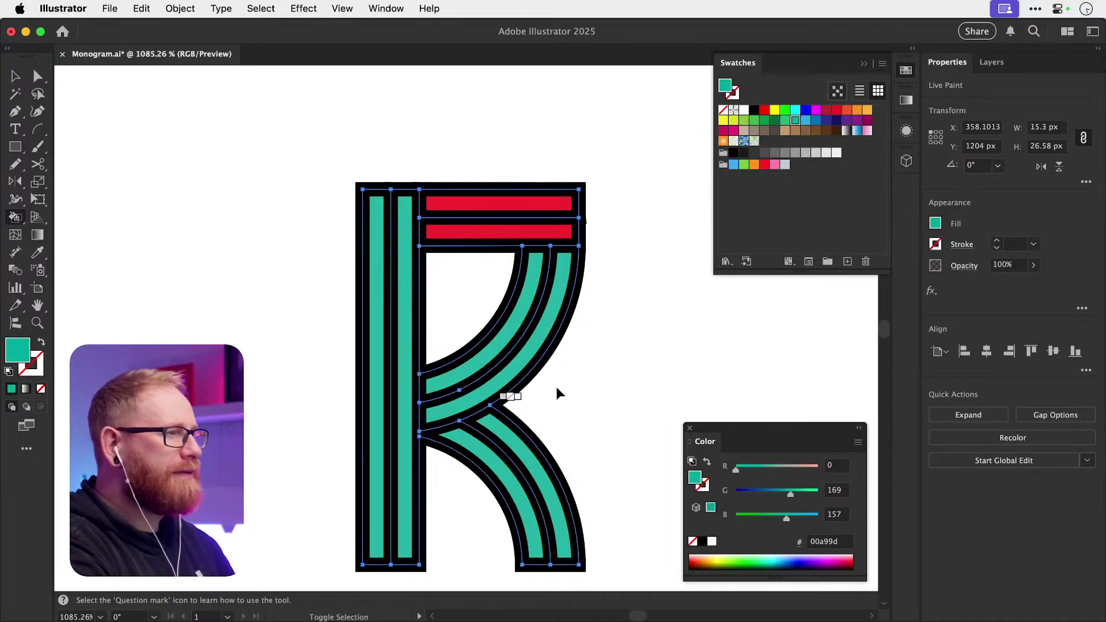
{"action": "left_click", "coordinate": [576, 378]}
- Try red ed1c24 on the bowl strips of the coloured letter using the Live Paint Bucket
{"action": "key", "text": "super+minus"}
{"action": "key", "text": "super+minus"}
{"action": "key", "text": "super+minus"}
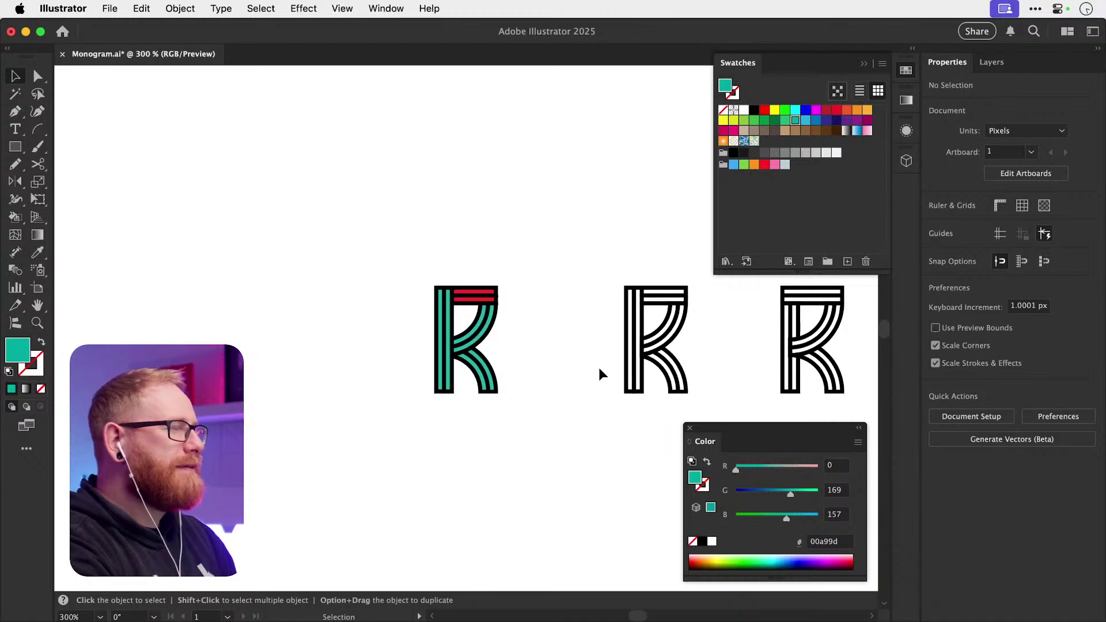
{"action": "key", "text": "z"}
{"action": "left_click_drag", "start_coordinate": [429, 340], "coordinate": [530, 349]}
{"action": "mouse_move", "coordinate": [400, 158]}
{"action": "left_mouse_down"}
{"action": "mouse_move", "coordinate": [439, 192]}
{"action": "mouse_move", "coordinate": [548, 502]}
{"action": "left_mouse_up"}
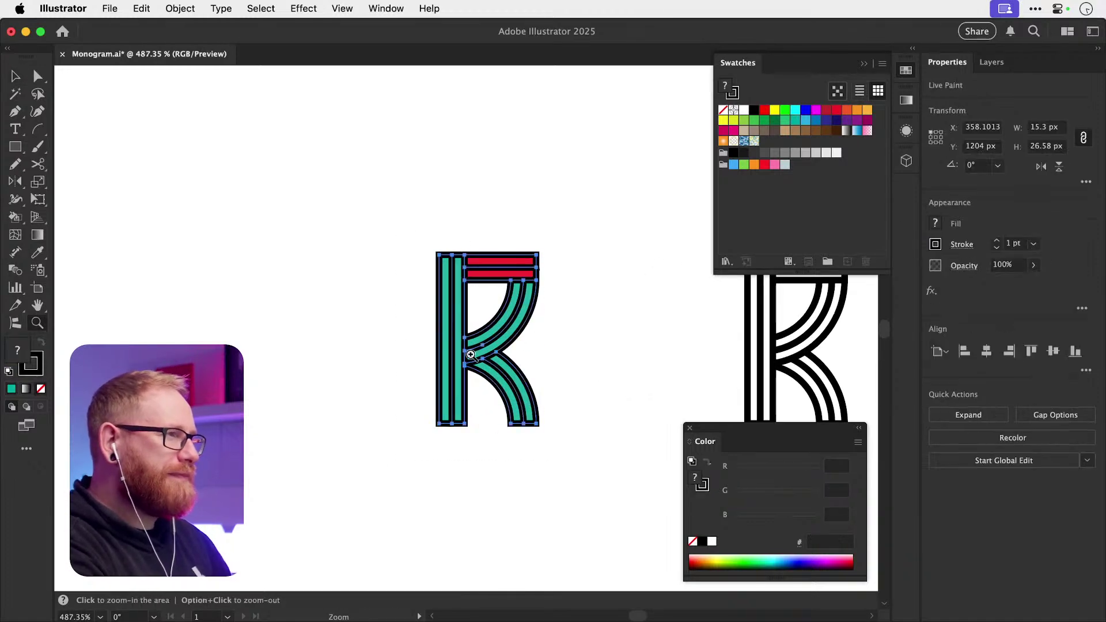
{"action": "left_click_drag", "start_coordinate": [490, 363], "coordinate": [496, 363]}
{"action": "key", "text": "k"}
{"action": "left_click", "coordinate": [455, 347], "text": "alt"}
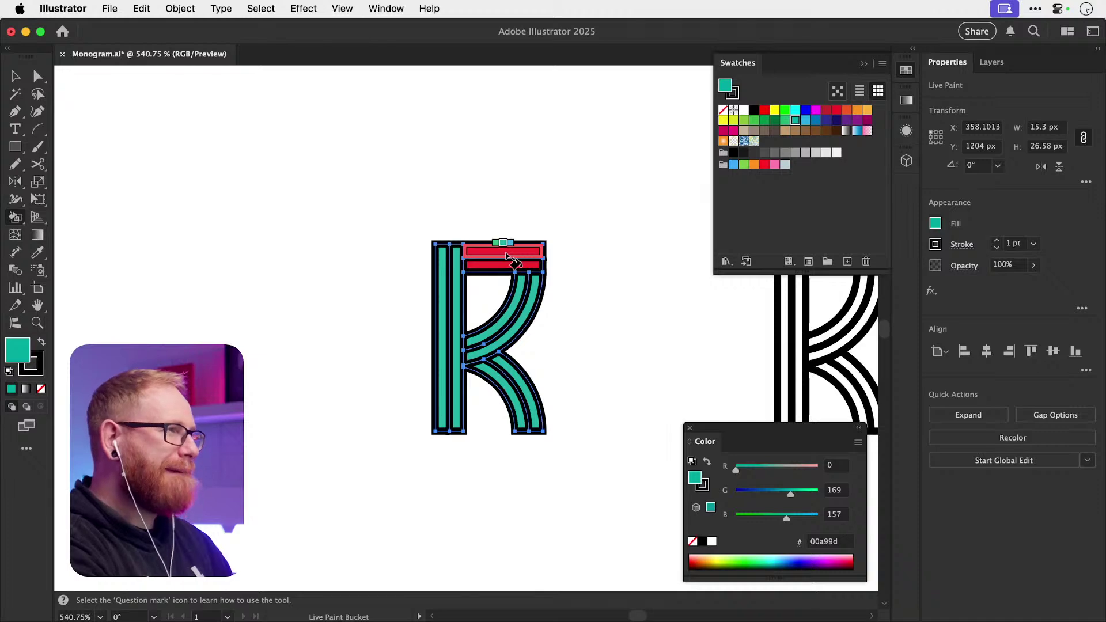
{"action": "left_click", "coordinate": [837, 111]}
{"action": "left_click", "coordinate": [533, 312]}
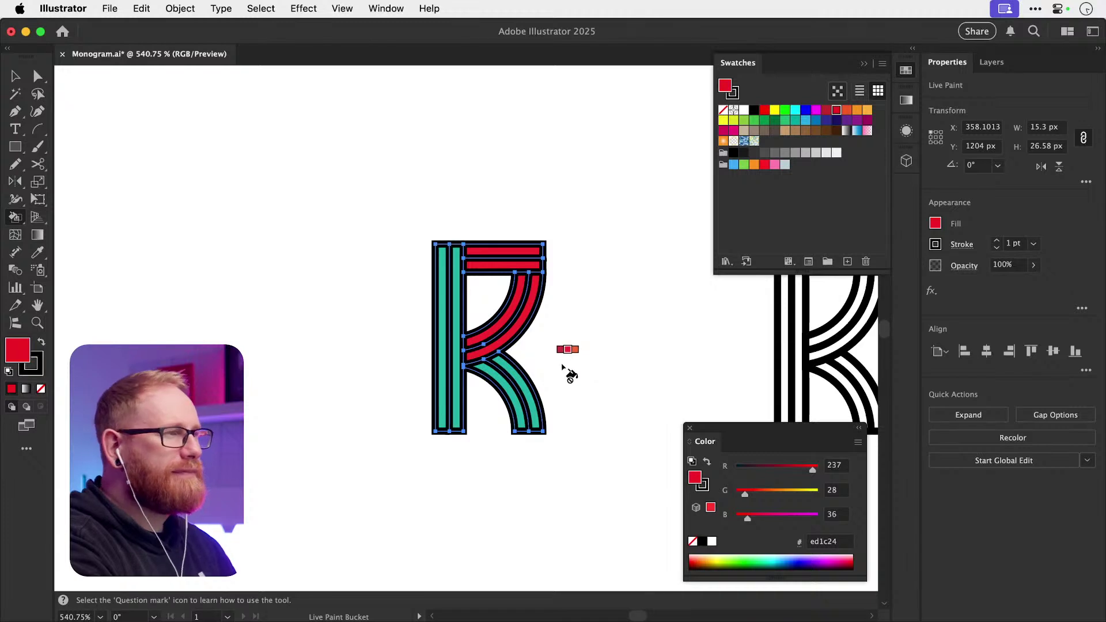
- Undo the bowl's red fill and paint the outer stem strip red ed1c24 instead
{"action": "key", "text": "super+z"}
{"action": "key", "text": "super+z"}
{"action": "key", "text": "v"}
{"action": "left_click", "coordinate": [442, 326]}
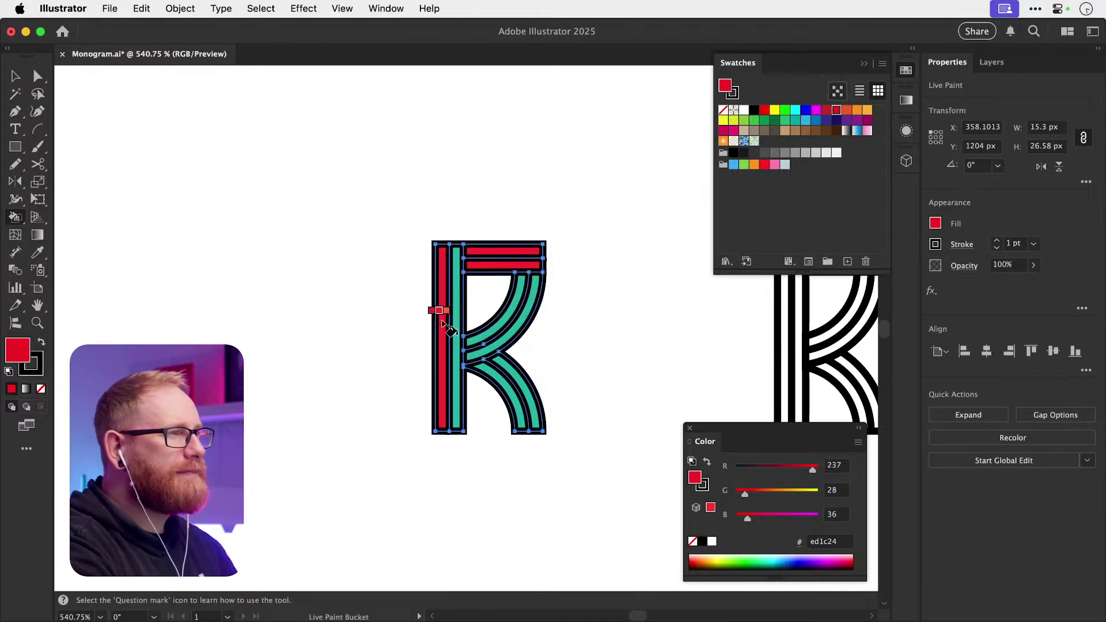
- Undo the stem's red fill and paint the inner bowl, outer stem and inner leg strips red ed1c24 with the Live Paint Bucket
{"action": "key", "text": "k"}
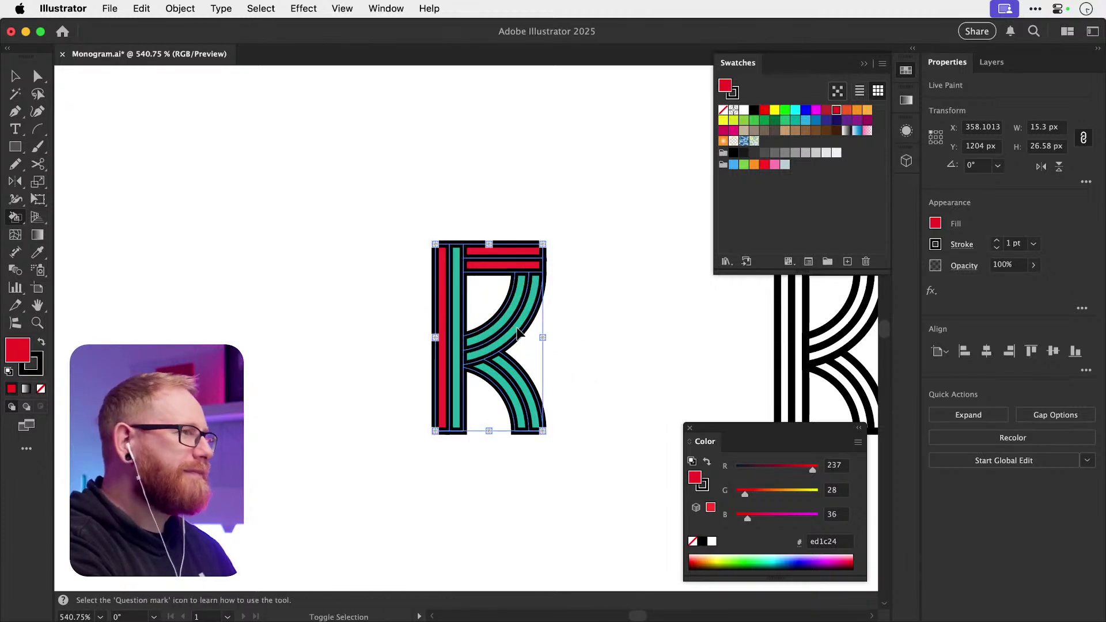
{"action": "key", "text": "super+z"}
{"action": "key", "text": "super+z"}
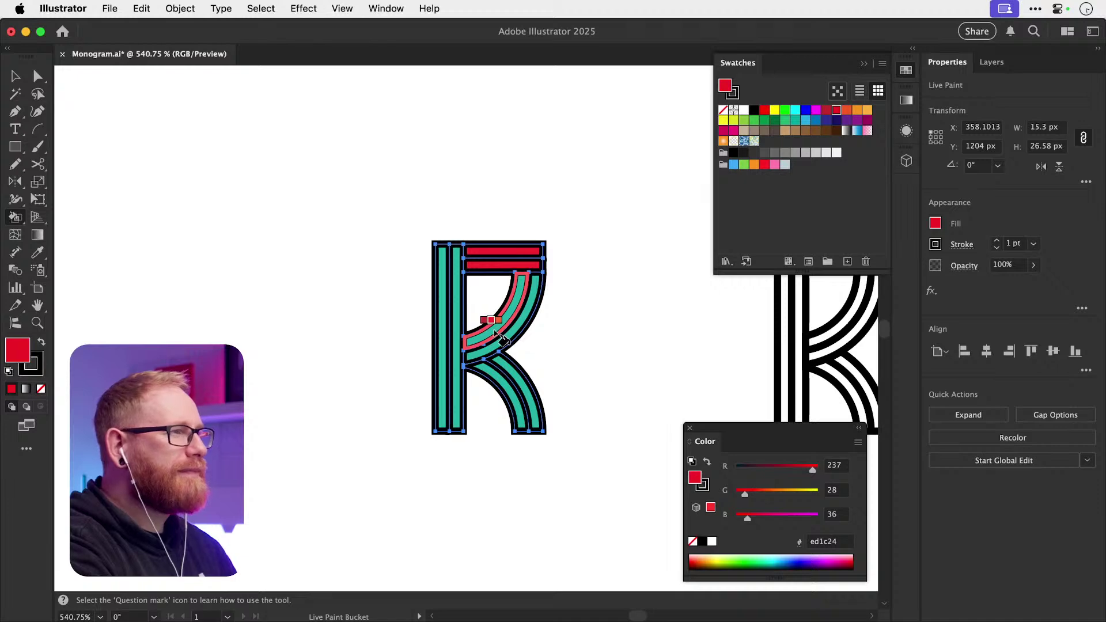
{"action": "left_click", "coordinate": [495, 332]}
{"action": "left_click", "coordinate": [443, 345]}
{"action": "left_click", "coordinate": [502, 383]}
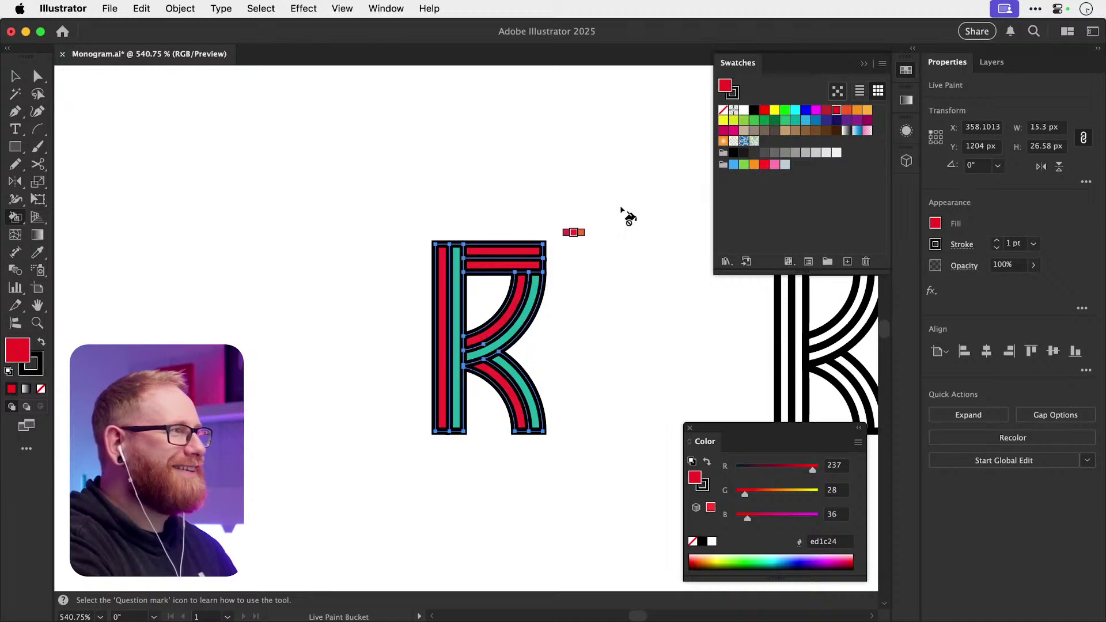
- Try green 22b573 on the upper strip of the top bar using the Live Paint Bucket, and clear the selection
{"action": "left_click", "coordinate": [785, 121]}
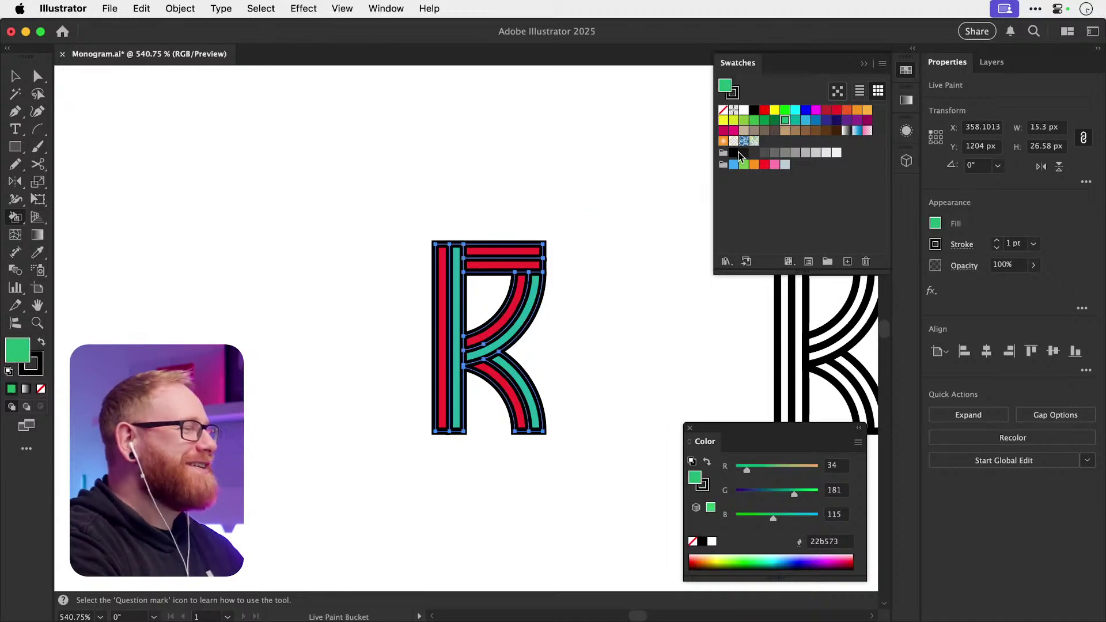
{"action": "left_click", "coordinate": [518, 254]}
{"action": "key", "text": "super+shift+a"}
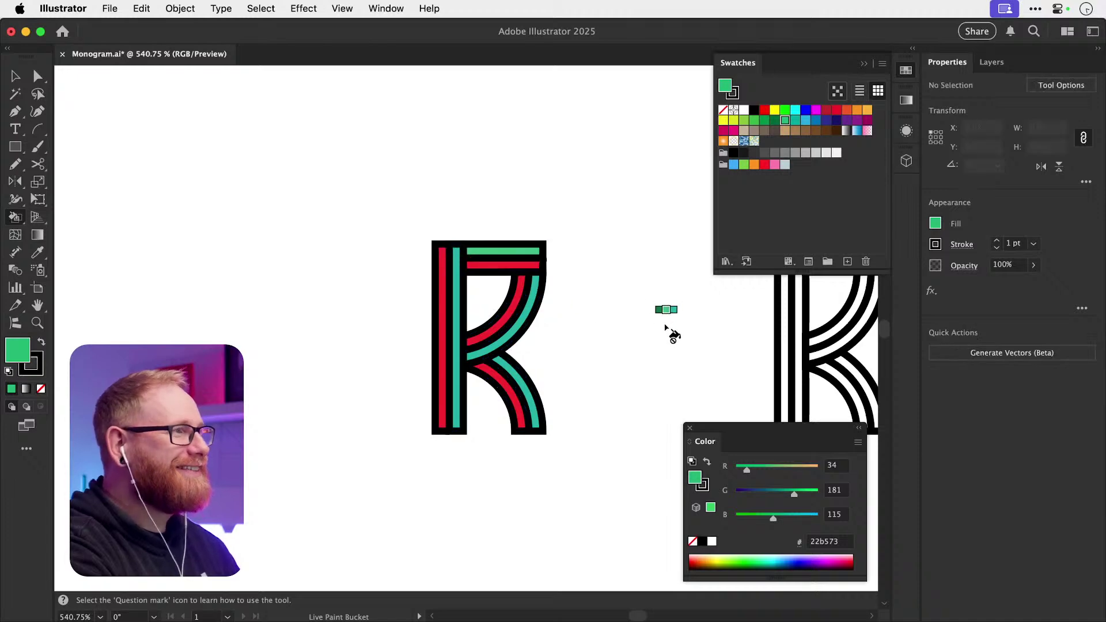
- Fill the upper strip of the coloured letter's top bar with teal 00a99d using the Live Paint Bucket, and clear the selection
{"action": "key", "text": "v"}
{"action": "scroll", "coordinate": [588, 322], "scroll_direction": "right", "scroll_amount": 3}
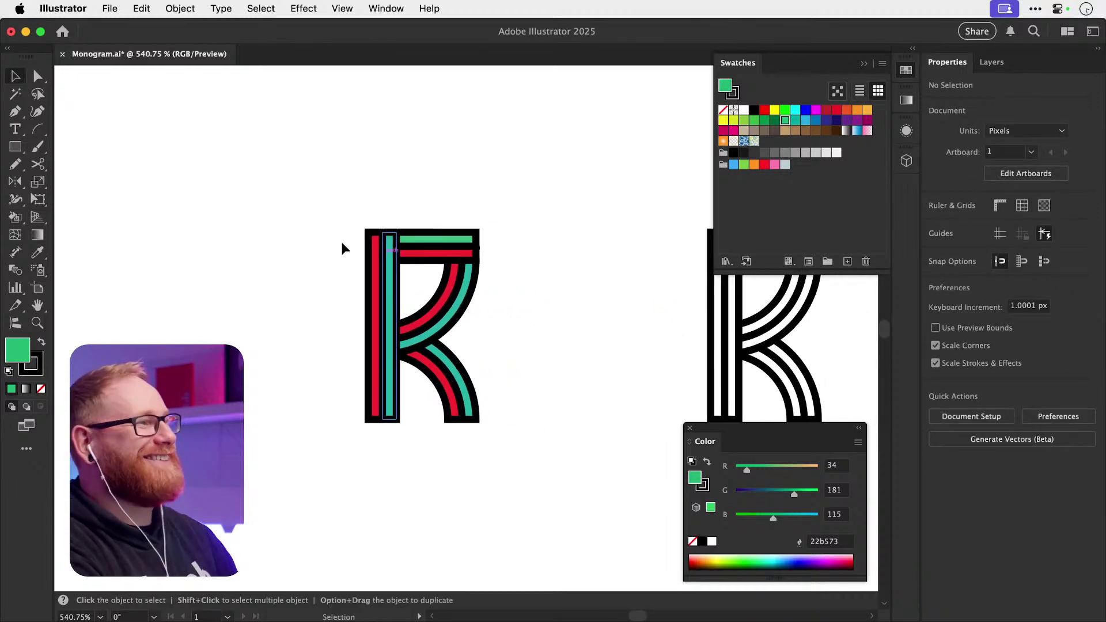
{"action": "mouse_move", "coordinate": [302, 202]}
{"action": "left_mouse_down"}
{"action": "mouse_move", "coordinate": [547, 536]}
{"action": "mouse_move", "coordinate": [541, 519]}
{"action": "left_mouse_up"}
{"action": "key", "text": "k"}
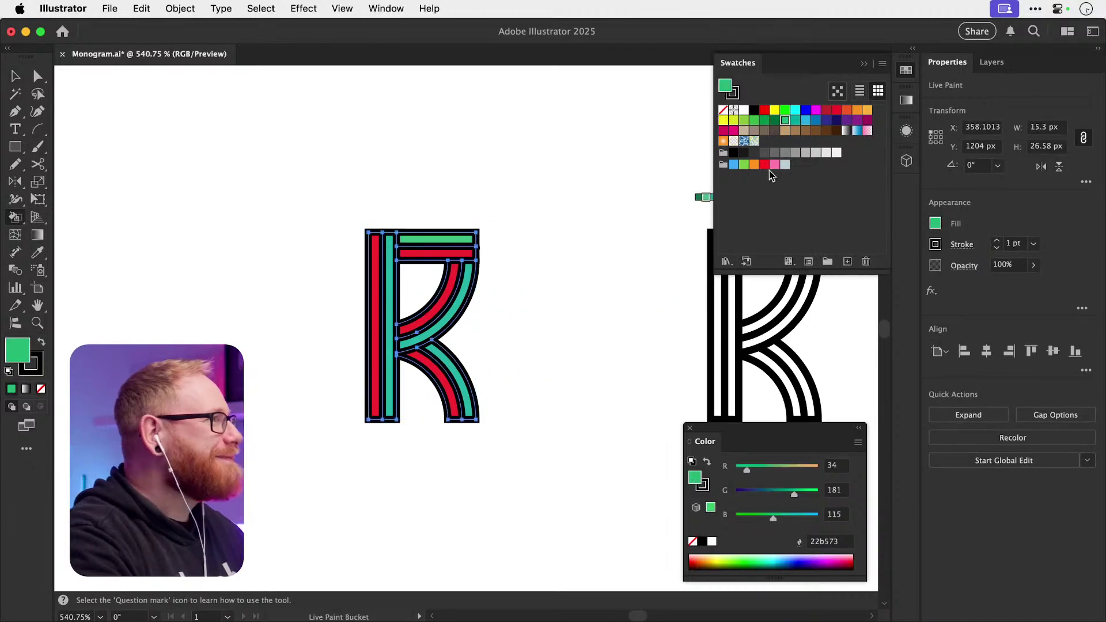
{"action": "left_click", "coordinate": [796, 122]}
{"action": "left_click", "coordinate": [437, 239]}
{"action": "key", "text": "super+shift+a"}
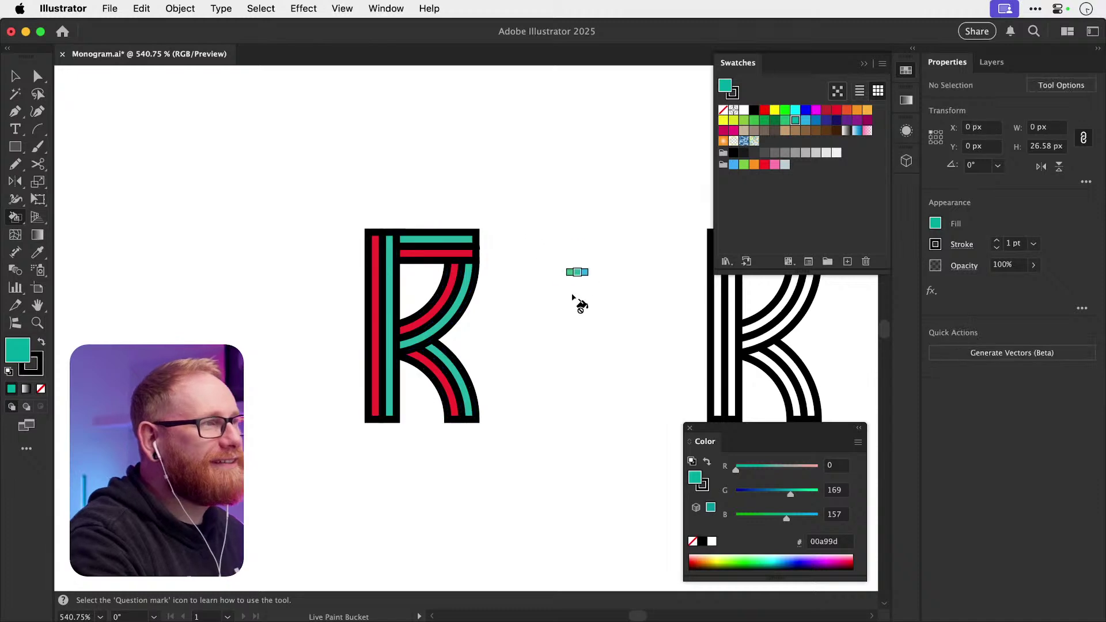
{"action": "key", "text": "v"}
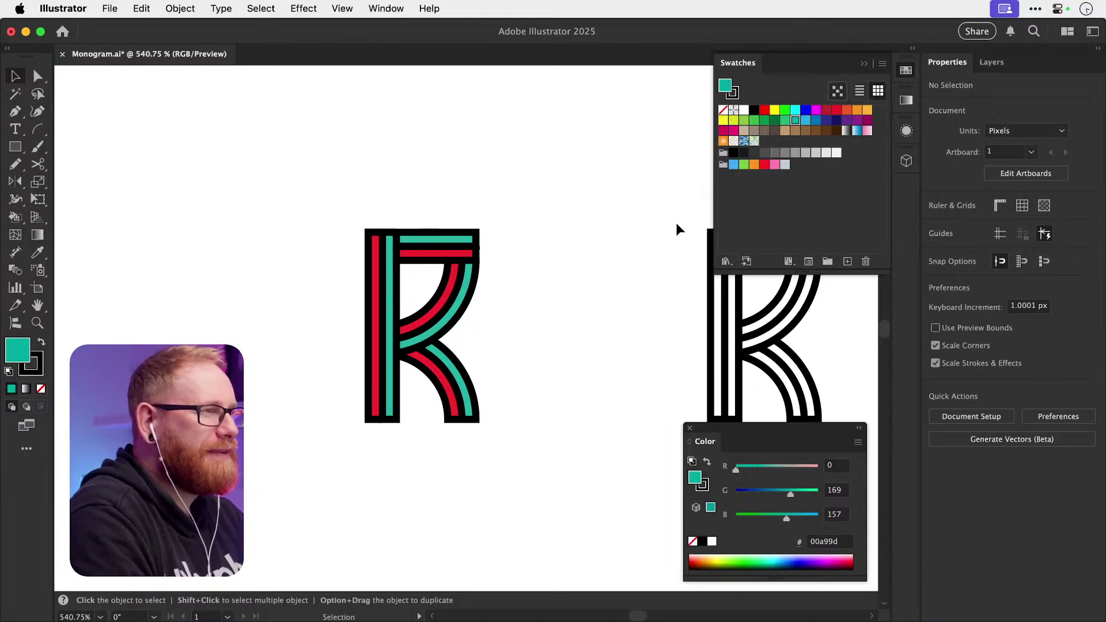
- Try shifting the single-line letter slightly downward inside the upper circled monogram
{"action": "key", "text": "super+minus"}
{"action": "key", "text": "super+minus"}
{"action": "key", "text": "super+minus"}
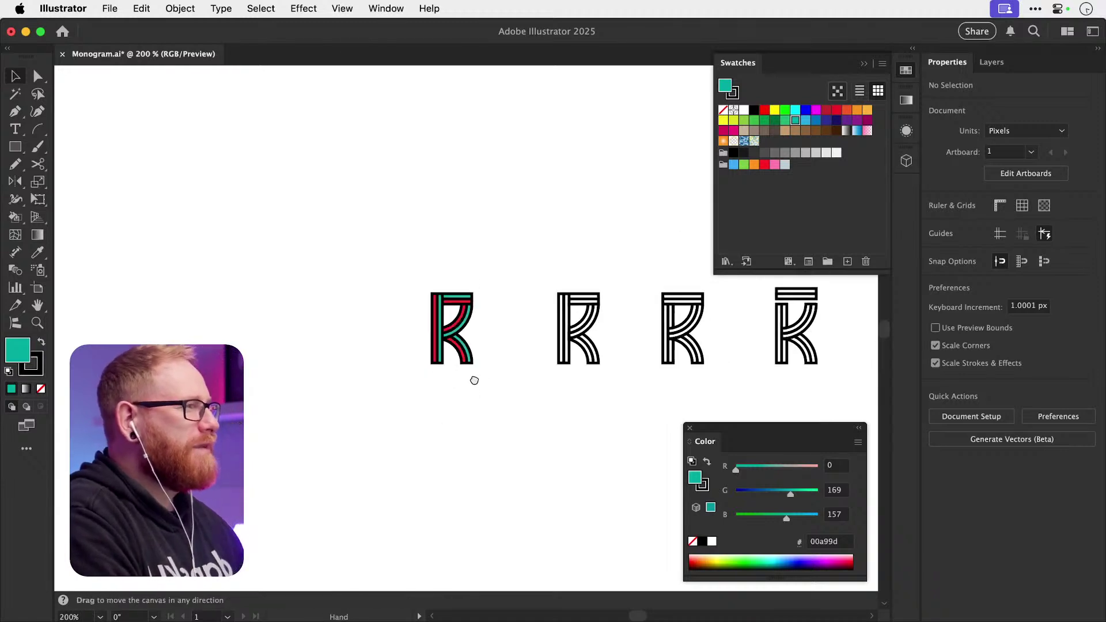
{"action": "scroll", "coordinate": [478, 368], "scroll_direction": "right", "scroll_amount": 5}
{"action": "scroll", "coordinate": [485, 361], "scroll_direction": "right", "scroll_amount": 10}
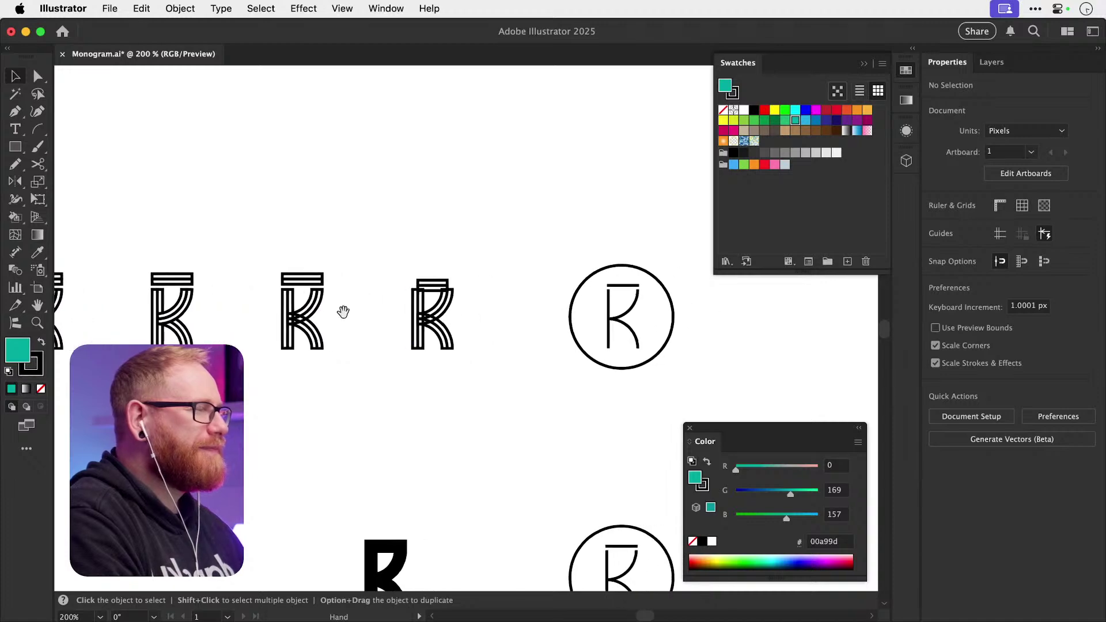
{"action": "key", "text": "z"}
{"action": "left_click", "coordinate": [605, 298]}
{"action": "key", "text": "v"}
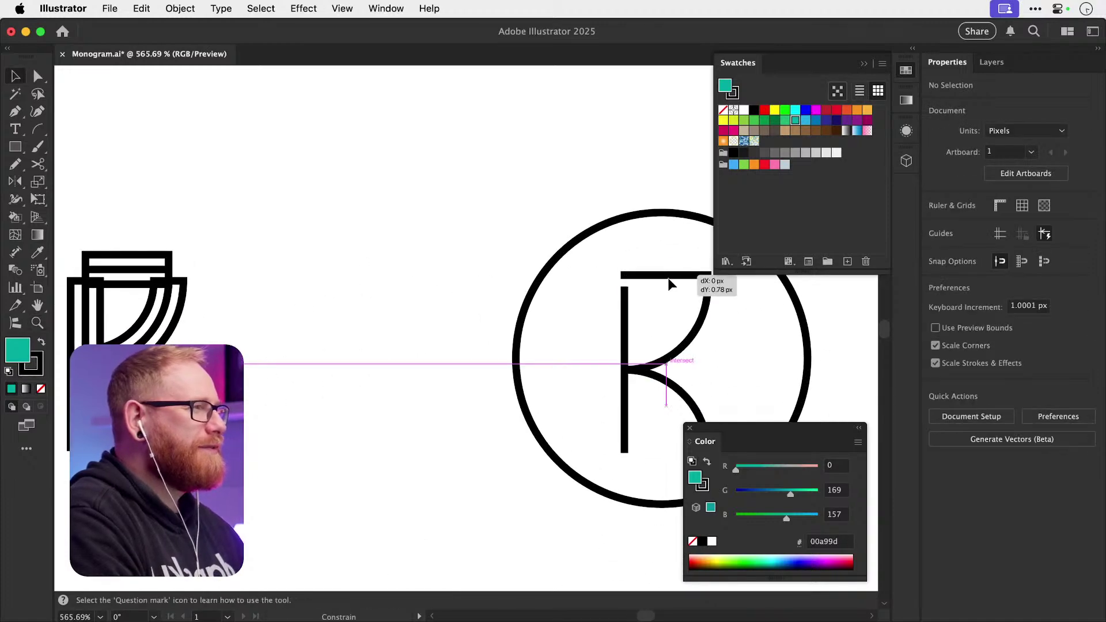
{"action": "left_click", "coordinate": [670, 279]}
{"action": "left_click", "coordinate": [658, 276]}
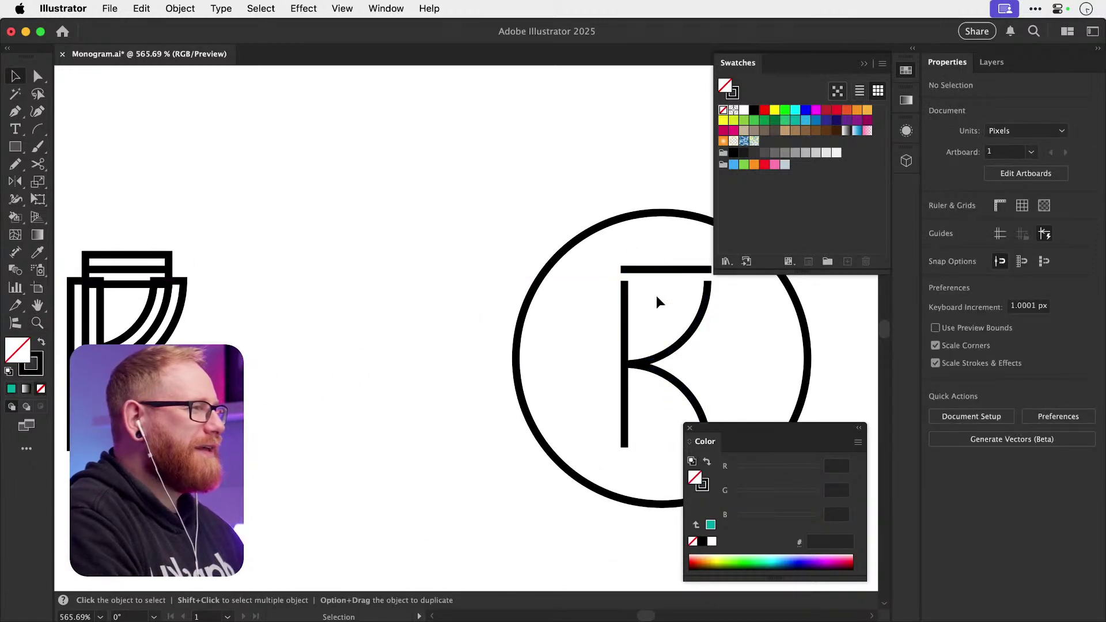
- Examine the red and teal letter up close and compare it with the row of outlined variations
{"action": "key", "text": "super+minus"}
{"action": "key", "text": "super+minus"}
{"action": "key", "text": "super+minus"}
{"action": "key", "text": "super+minus"}
{"action": "key", "text": "super+minus"}
{"action": "key", "text": "space"}
{"action": "left_click_drag", "start_coordinate": [333, 304], "coordinate": [690, 306]}
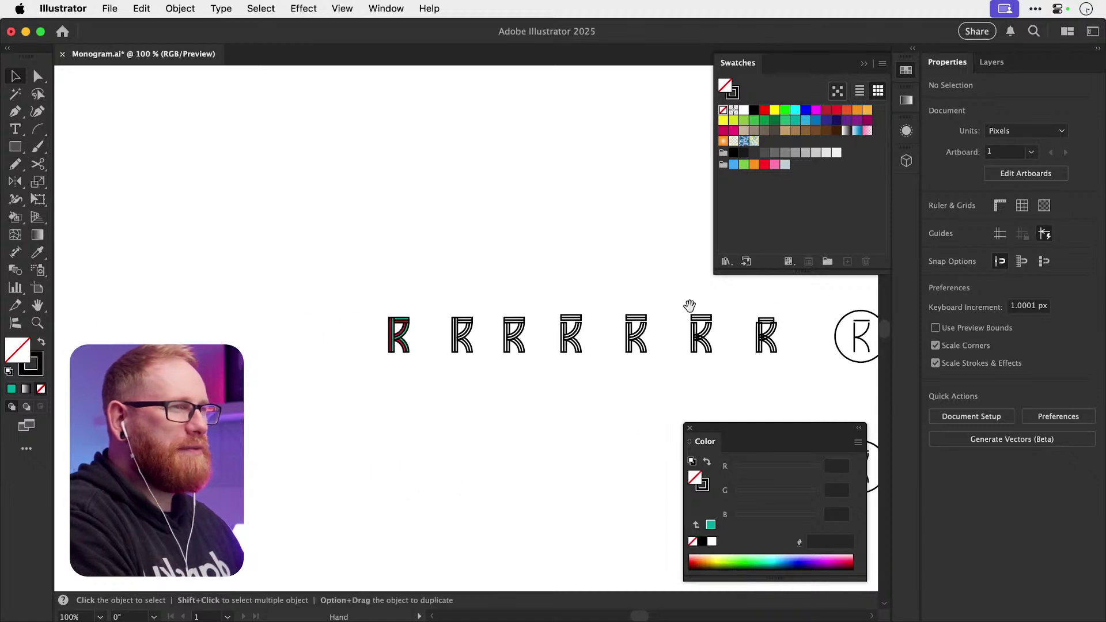
{"action": "scroll", "coordinate": [389, 341], "scroll_direction": "up", "scroll_amount": 5}
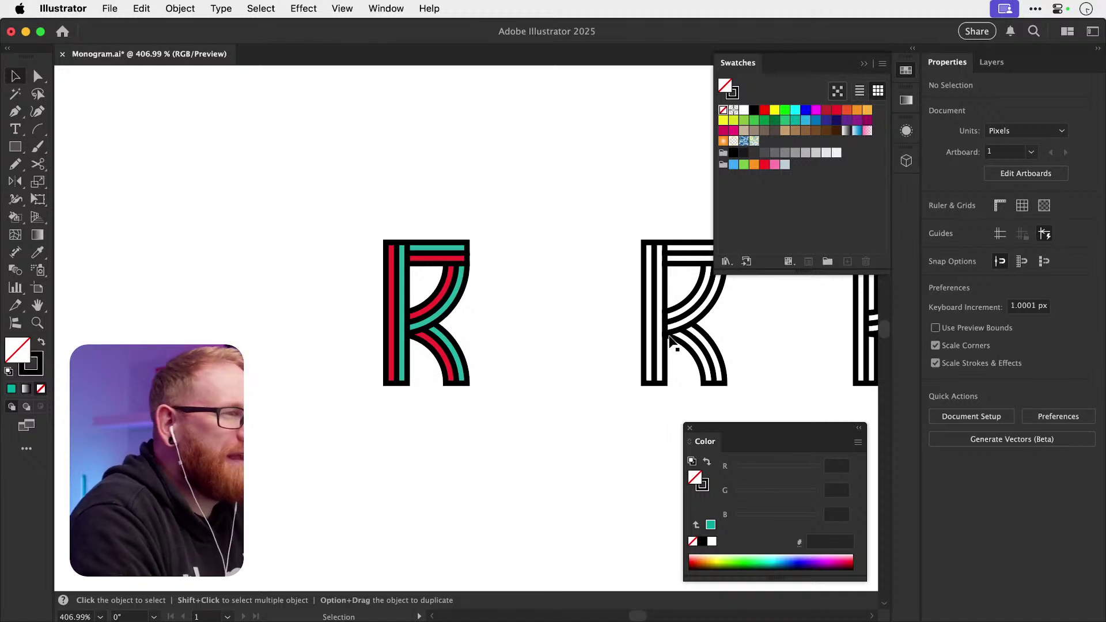
{"action": "key", "text": "super+minus"}
{"action": "key", "text": "super+minus"}
{"action": "key", "text": "super+minus"}
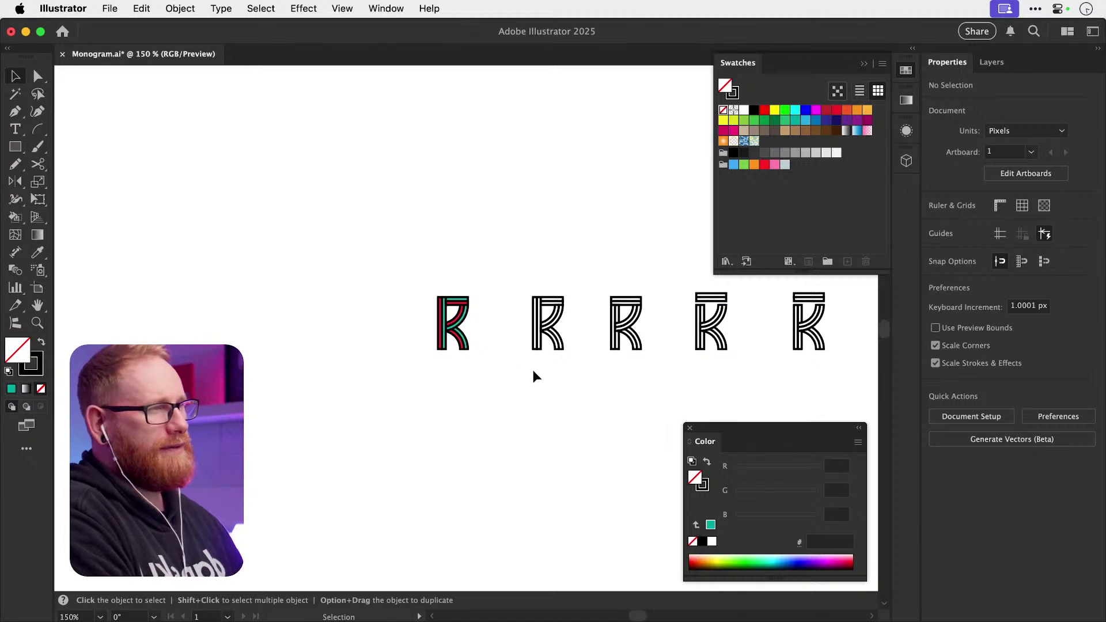
{"action": "key", "text": "z"}
{"action": "left_click_drag", "start_coordinate": [447, 328], "coordinate": [555, 304]}
{"action": "key", "text": "v"}
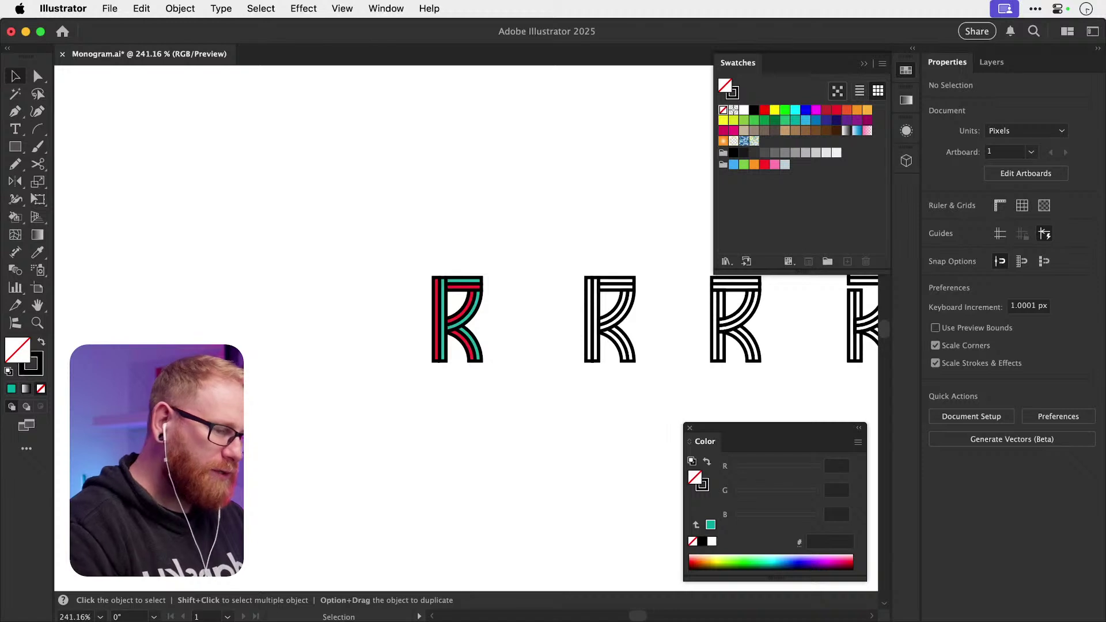
{"action": "key", "text": "super+Tab"}
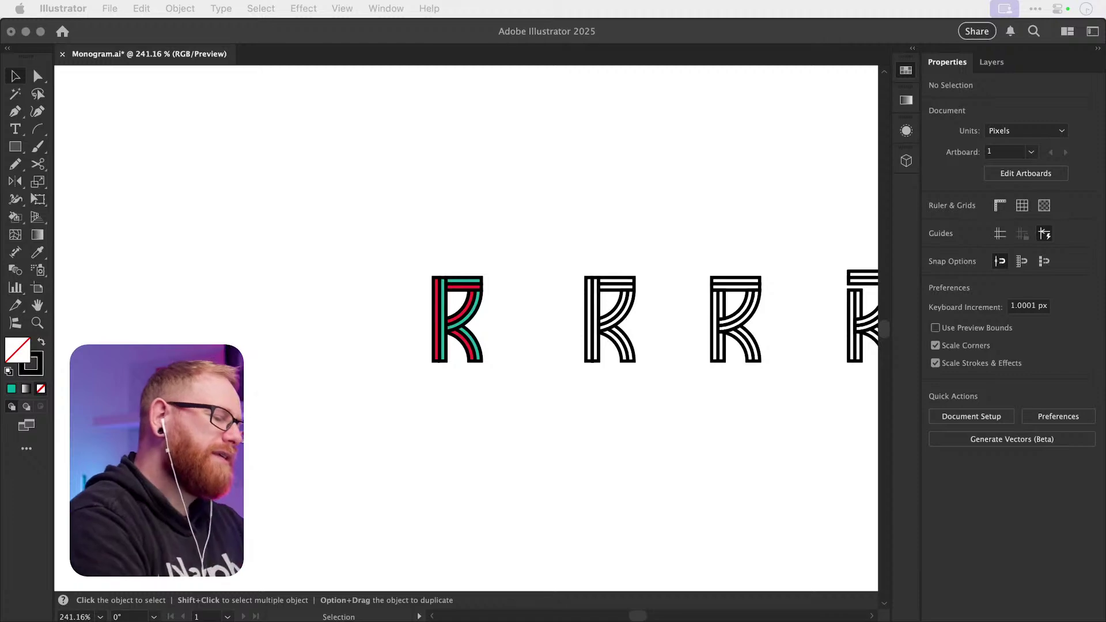
{"action": "key", "text": "super+Tab"}
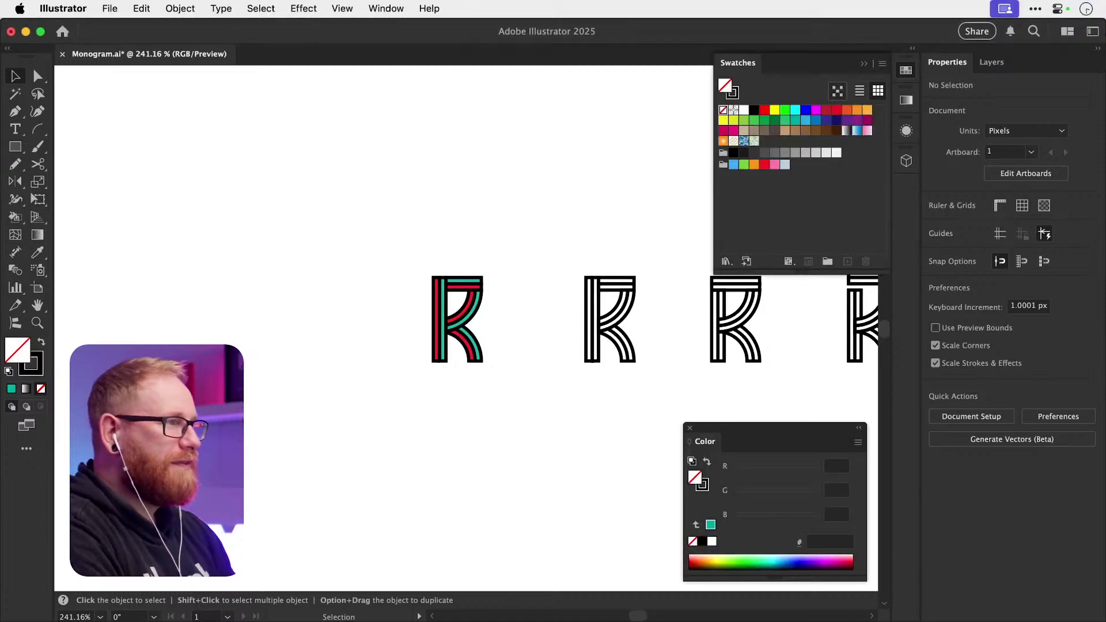
{"action": "scroll", "coordinate": [192, 200], "scroll_direction": "left", "scroll_amount": 3}
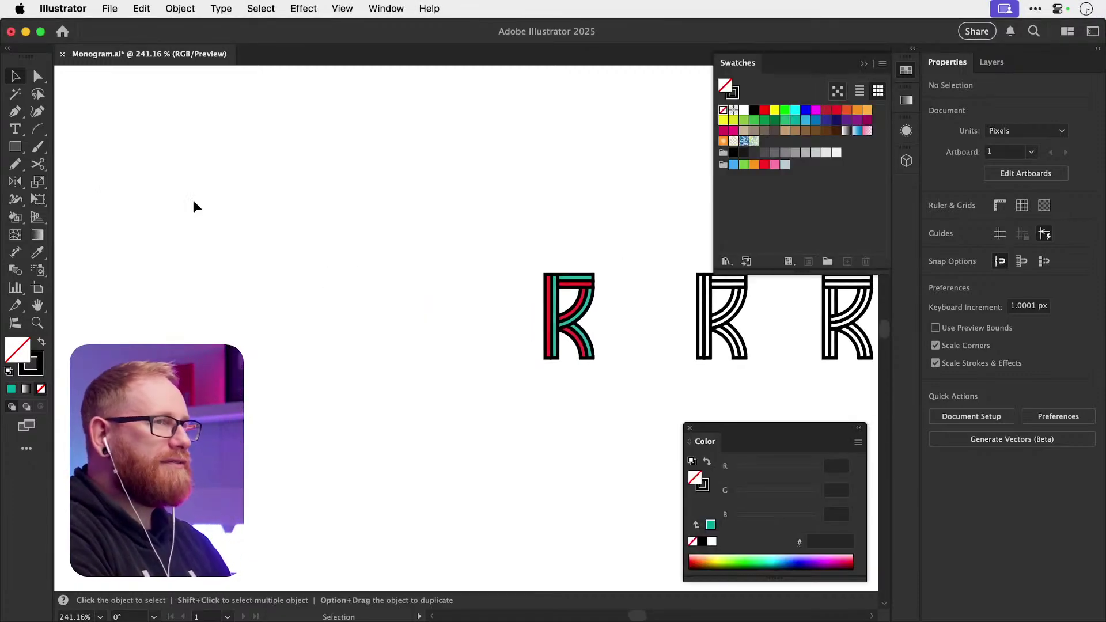
{"action": "left_click", "coordinate": [14, 113]}
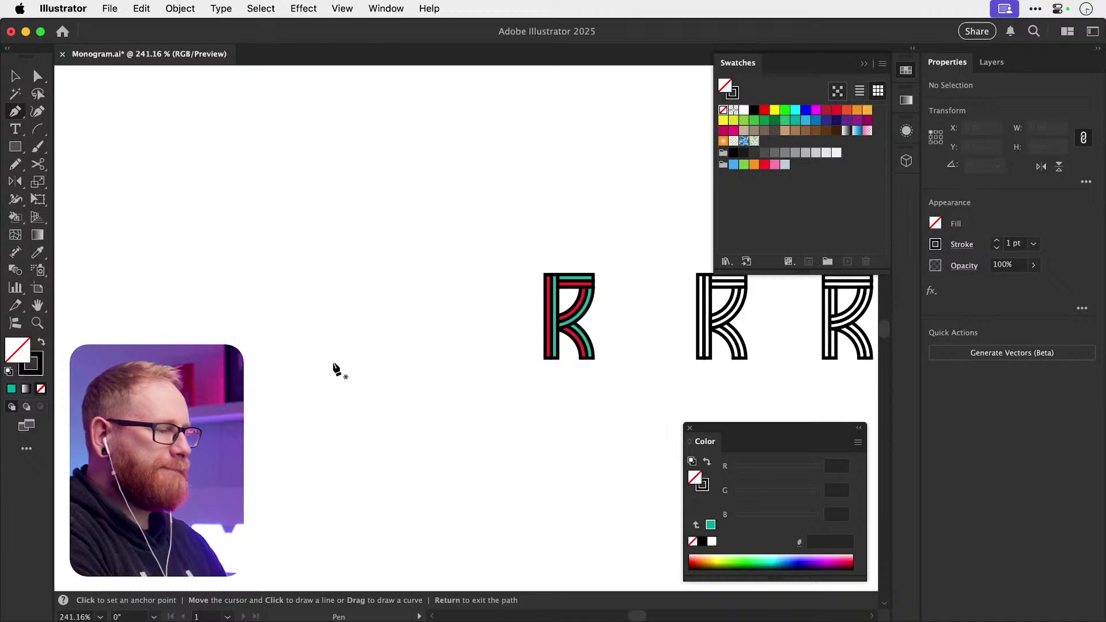
{"action": "scroll", "coordinate": [335, 366], "scroll_direction": "right", "scroll_amount": 10}
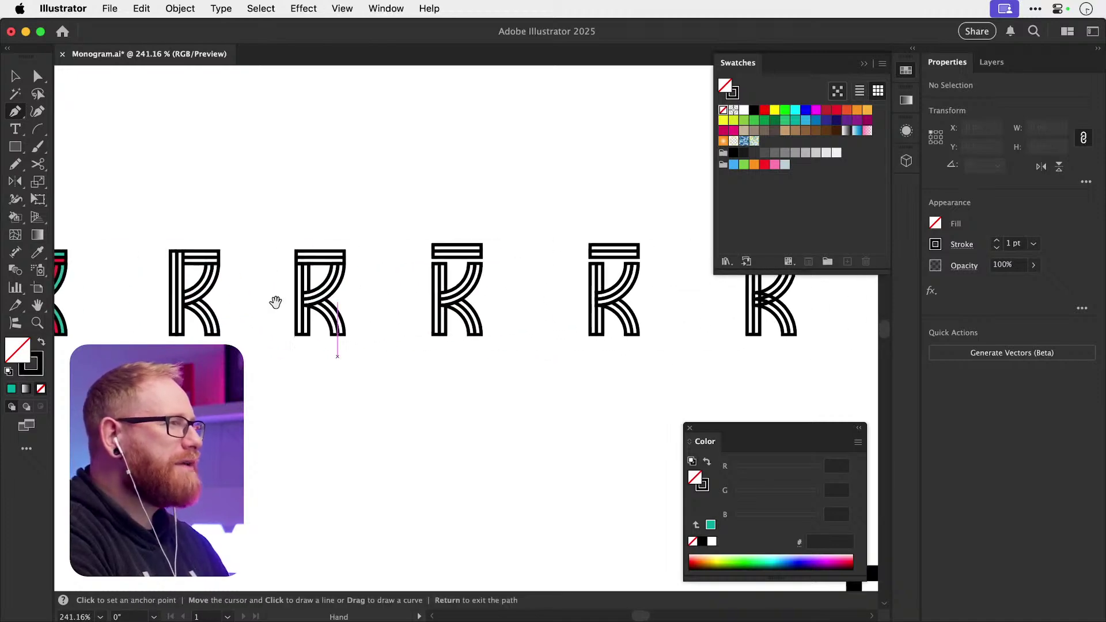
- Place a copy of the circled single-line monogram directly above the original
{"action": "key", "text": "v"}
{"action": "scroll", "coordinate": [451, 355], "scroll_direction": "right", "scroll_amount": 5}
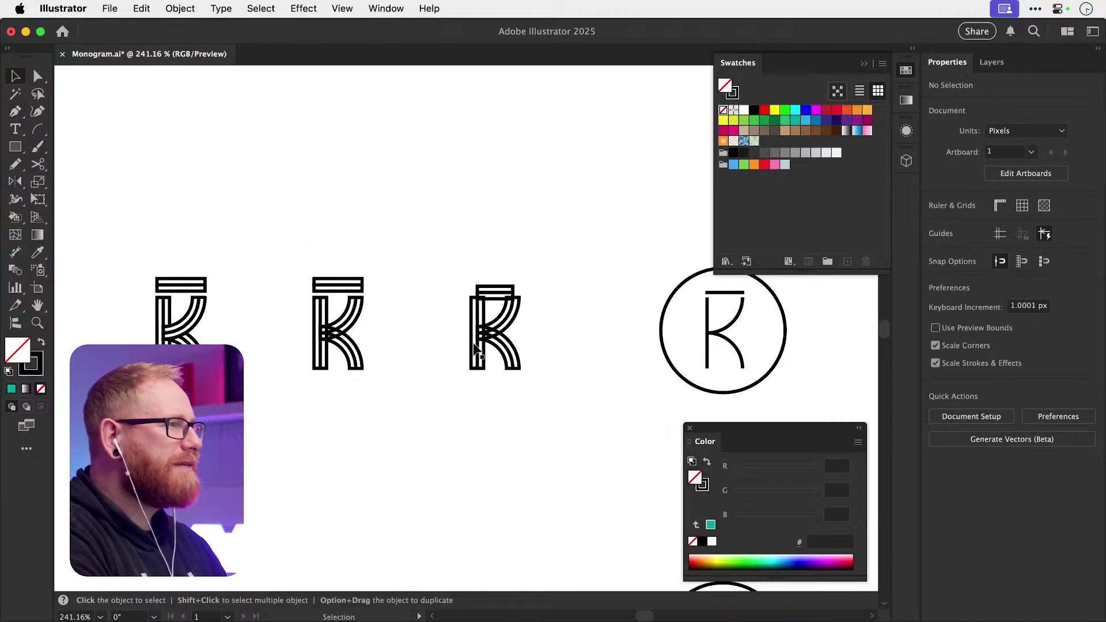
{"action": "left_click", "coordinate": [520, 351]}
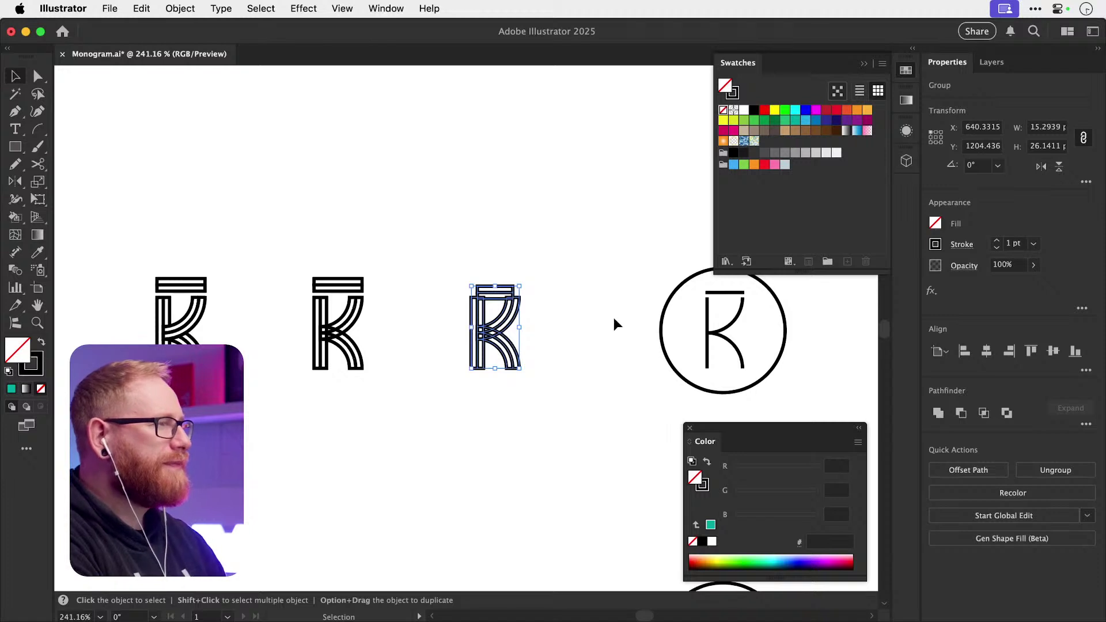
{"action": "left_click", "coordinate": [741, 338]}
{"action": "key", "text": "a"}
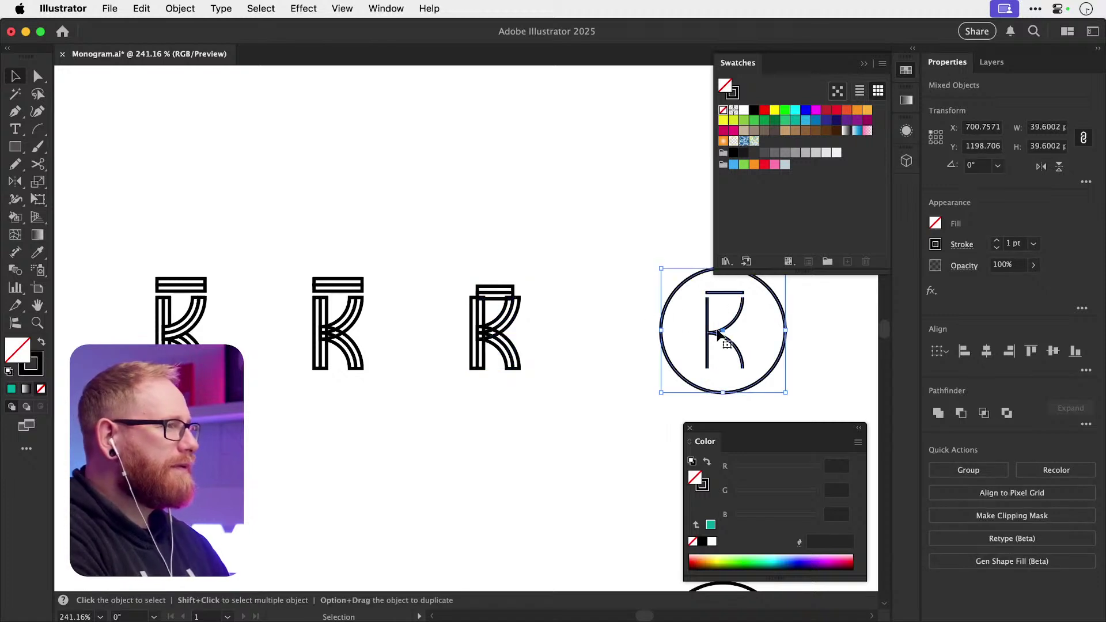
{"action": "key", "text": "v"}
{"action": "key", "text": "super+minus"}
{"action": "key", "text": "super+minus"}
{"action": "left_click_drag", "start_coordinate": [475, 287], "coordinate": [475, 138]}
- Select the copied monogram's bowl and leg curves and move them about 6 px to the right, away from the stem
{"action": "key", "text": "a"}
{"action": "left_click", "coordinate": [475, 193]}
{"action": "left_click_drag", "start_coordinate": [475, 193], "coordinate": [662, 217]}
{"action": "left_click_drag", "start_coordinate": [572, 277], "coordinate": [576, 272]}
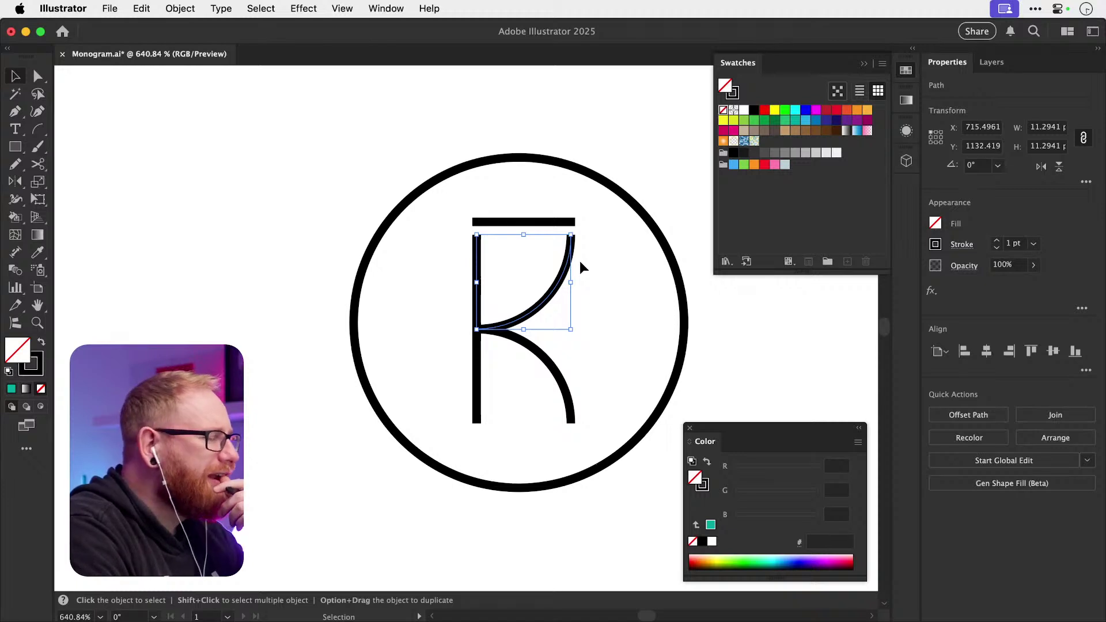
{"action": "left_click", "coordinate": [521, 346], "text": "shift"}
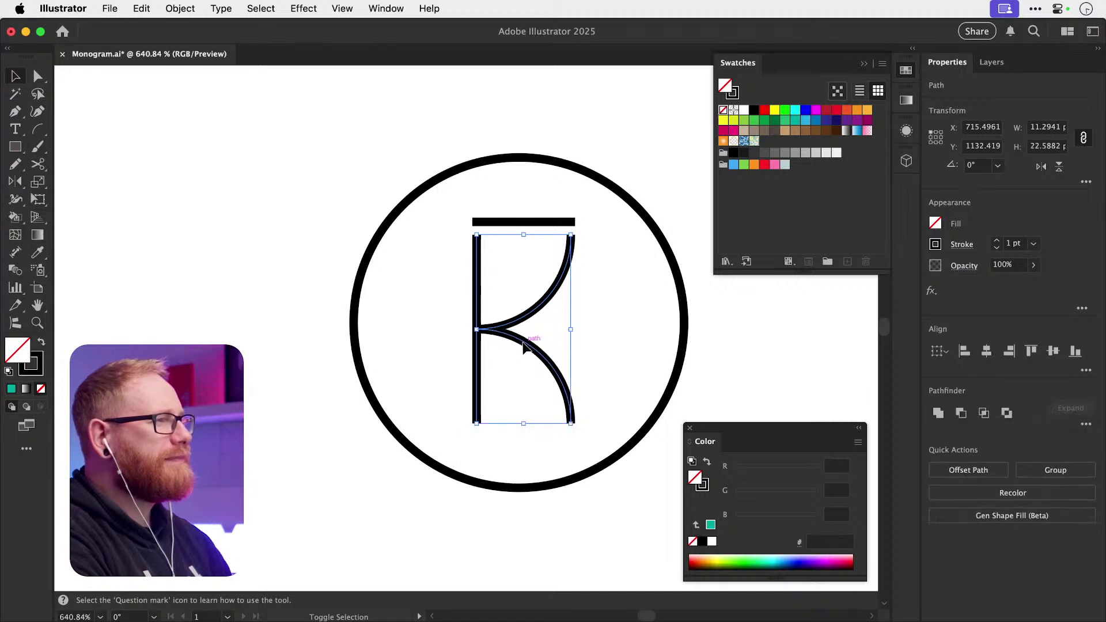
{"action": "mouse_move", "coordinate": [524, 347]}
{"action": "left_mouse_down"}
{"action": "mouse_move", "coordinate": [582, 345]}
{"action": "mouse_move", "coordinate": [535, 343]}
{"action": "left_mouse_up"}
{"action": "key", "text": "super+z"}
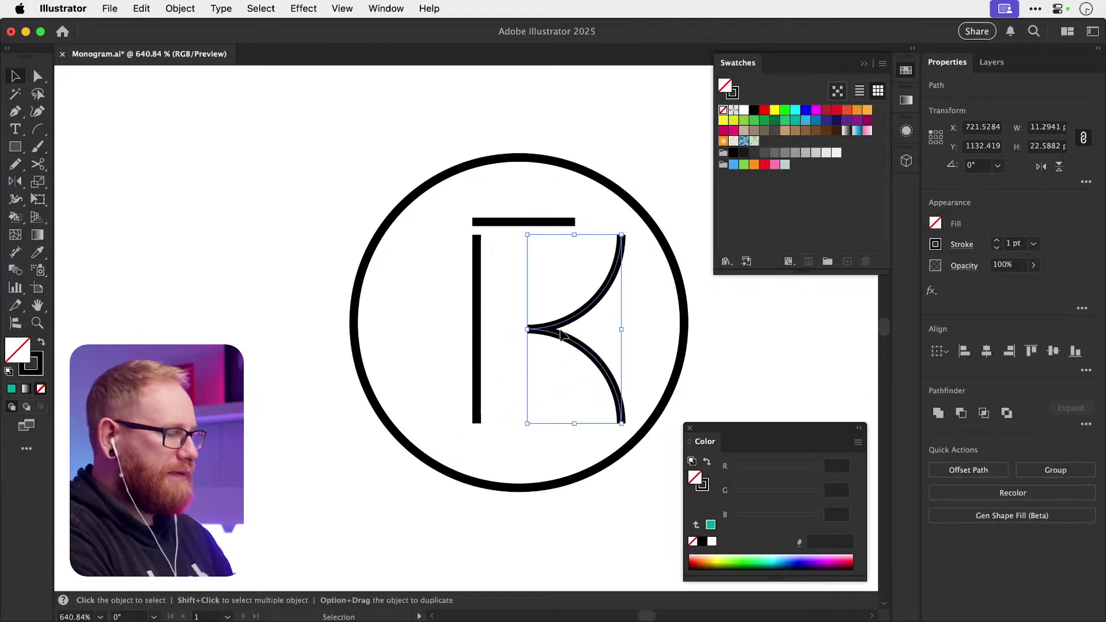
- Draw a short horizontal line with the Pen tool, extending from the stem at the height where the curves meet
{"action": "key", "text": "super+shift+a"}
{"action": "key", "text": "p"}
{"action": "left_click", "coordinate": [501, 324]}
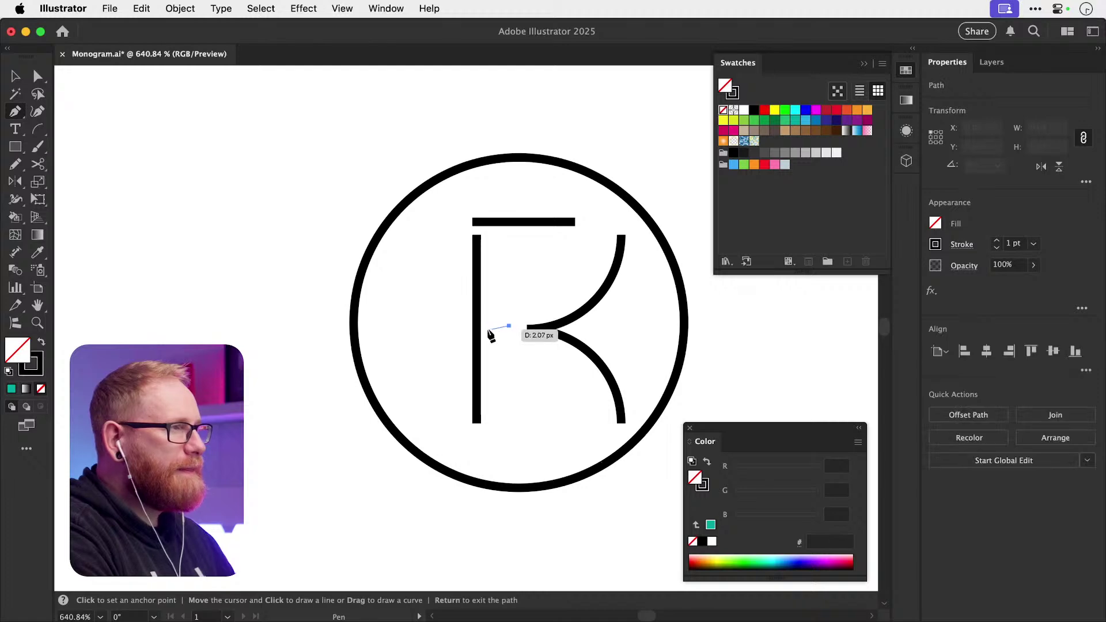
{"action": "key", "text": "super+z"}
{"action": "left_click", "coordinate": [512, 329]}
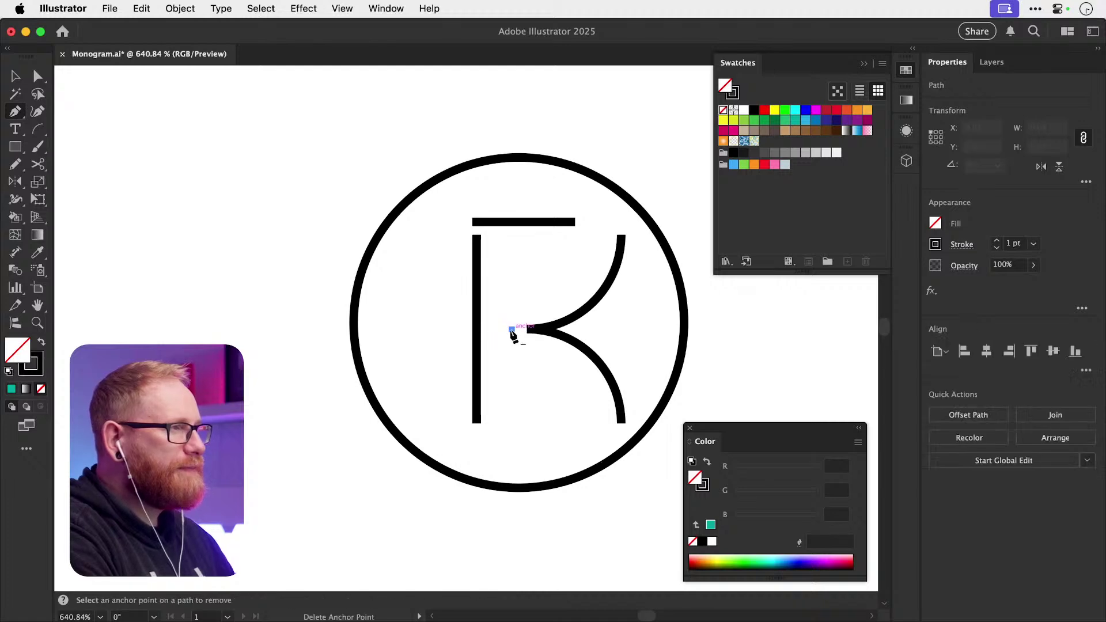
{"action": "left_click", "coordinate": [478, 329]}
{"action": "key", "text": "v"}
{"action": "key", "text": "super+shift+a"}
- With Scale Strokes & Effects turned off, shrink the bowl curve proportionally and attach it to the end of the short horizontal line
{"action": "left_click", "coordinate": [547, 326]}
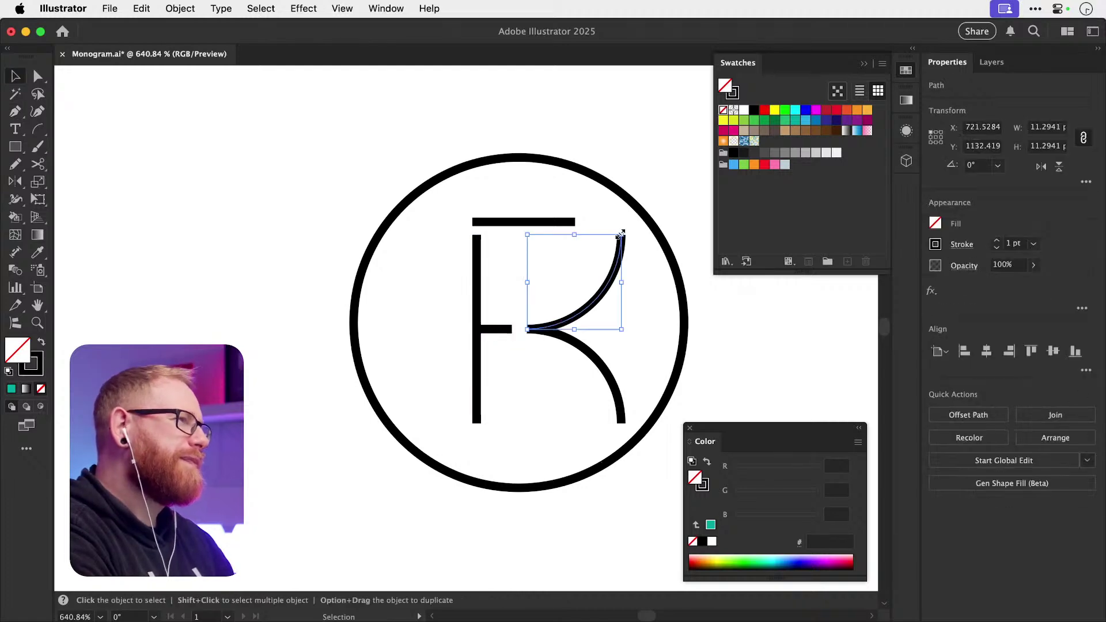
{"action": "left_click_drag", "start_coordinate": [622, 235], "coordinate": [591, 263]}
{"action": "key", "text": "super+z"}
{"action": "left_click", "coordinate": [1086, 182]}
{"action": "left_click_drag", "start_coordinate": [574, 314], "coordinate": [558, 313]}
- Delete the lower leg curve and shorten the stem's upper end to the height of the bowl's upper end
{"action": "left_click", "coordinate": [581, 350]}
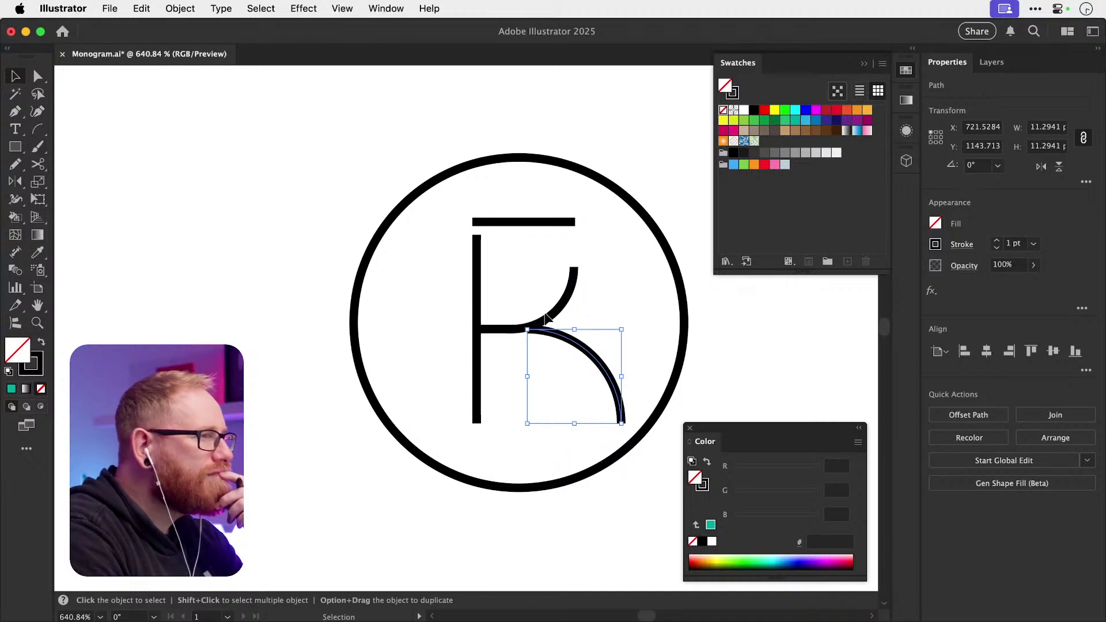
{"action": "key", "text": "a"}
{"action": "key", "text": "Delete"}
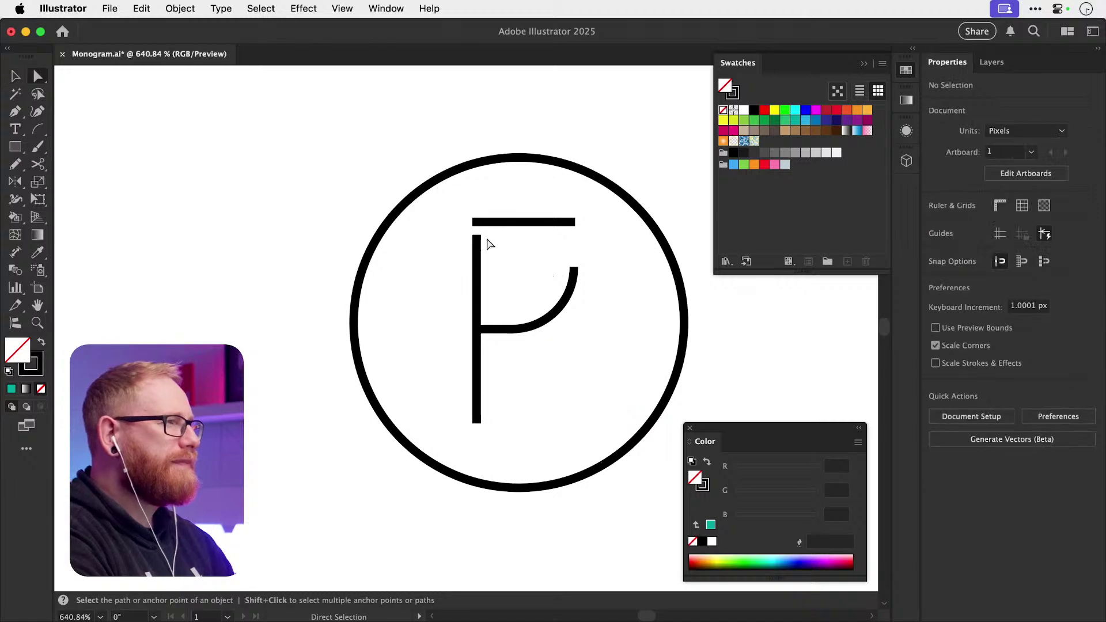
{"action": "left_click_drag", "start_coordinate": [481, 251], "coordinate": [477, 271]}
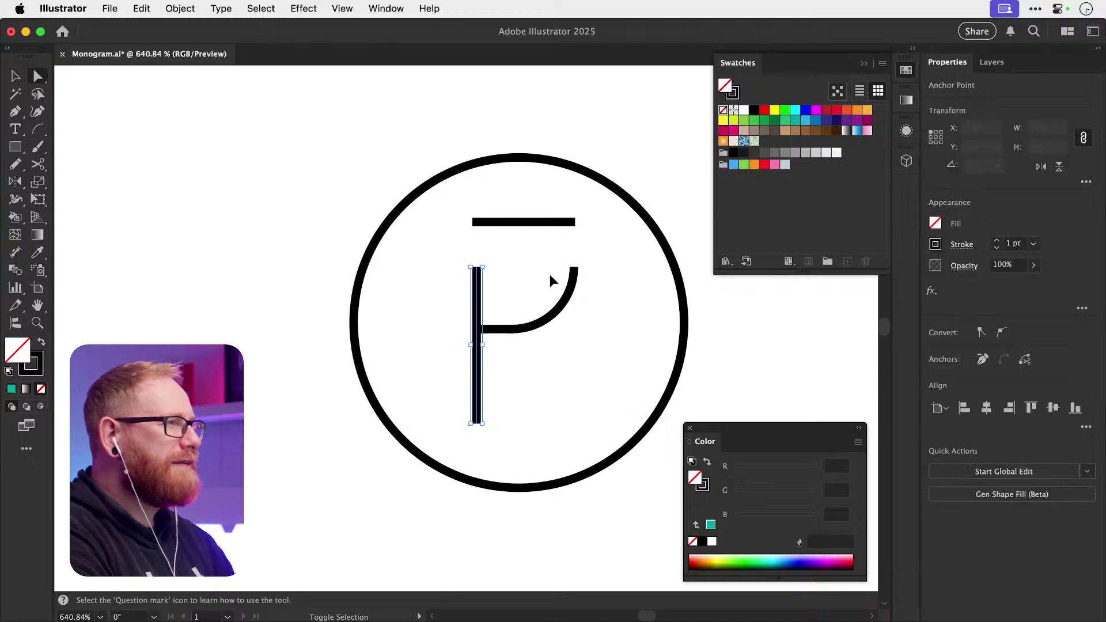
{"action": "key", "text": "v"}
{"action": "left_click", "coordinate": [476, 284]}
- Delete the top bar and the surrounding circle from the copied monogram
{"action": "key", "text": "a"}
{"action": "left_click_drag", "start_coordinate": [375, 177], "coordinate": [595, 267]}
{"action": "key", "text": "Delete"}
{"action": "left_click", "coordinate": [554, 160]}
{"action": "key", "text": "Delete"}
{"action": "key", "text": "Delete"}
- Reflect a copy of the stem and bowl curve across the horizontal axis at the stem's upper end
{"action": "key", "text": "v"}
{"action": "key", "text": "o"}
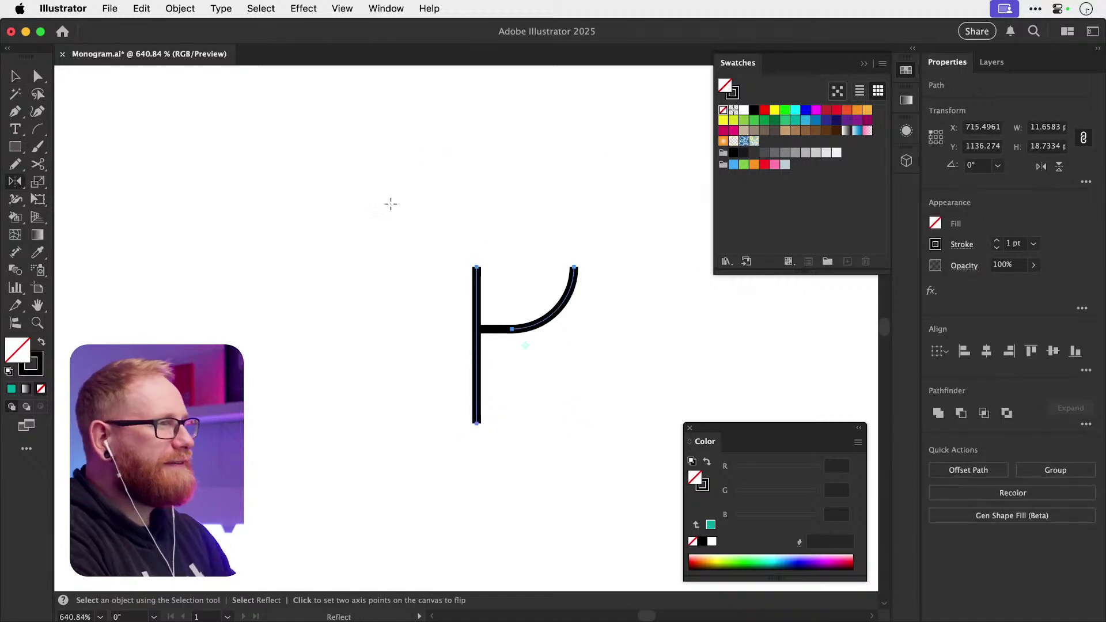
{"action": "left_click", "coordinate": [477, 266], "text": "alt"}
{"action": "left_click", "coordinate": [477, 422]}
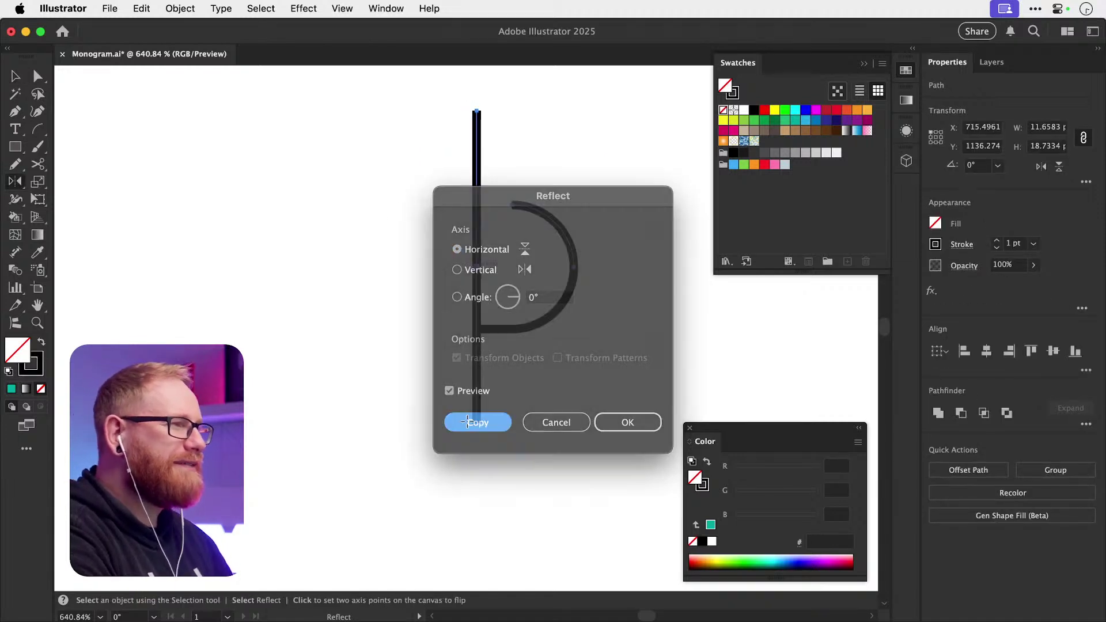
{"action": "key", "text": "v"}
{"action": "left_click_drag", "start_coordinate": [477, 202], "coordinate": [404, 219]}
{"action": "key", "text": "super+z"}
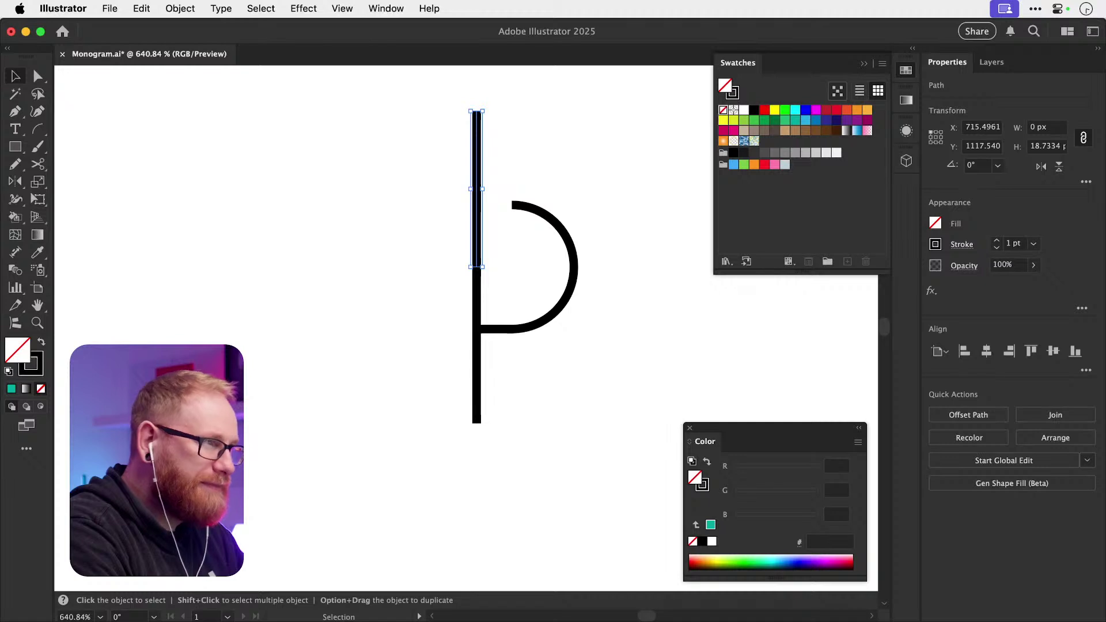
{"action": "key", "text": "super+shift+a"}
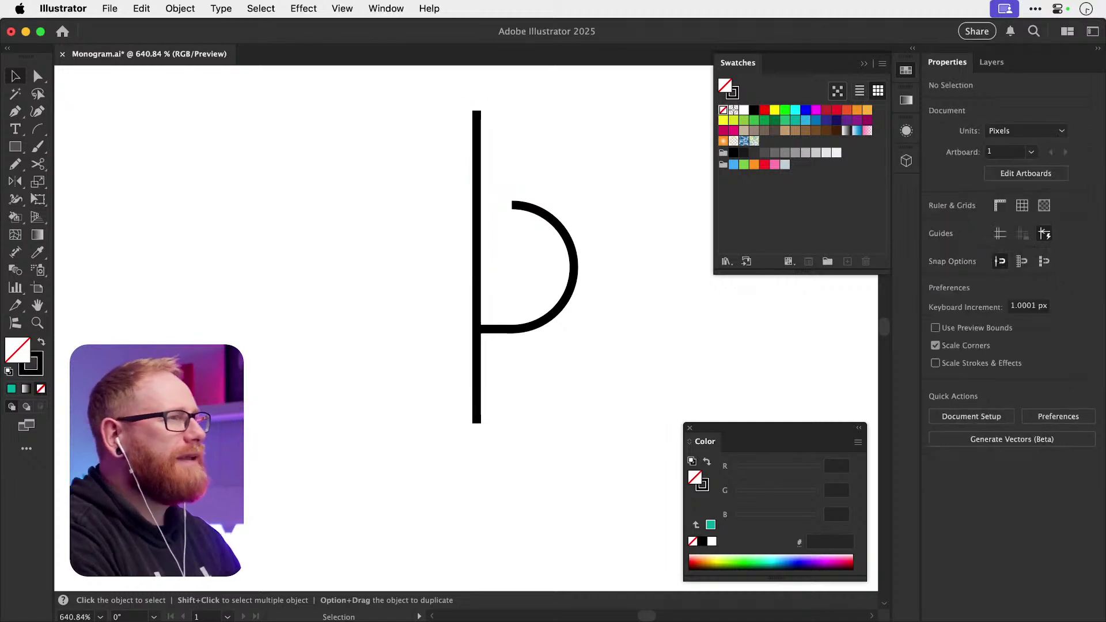
- Move the mirrored stem and curve up 1 px to leave a small gap above the lower pieces
{"action": "left_click", "coordinate": [470, 205]}
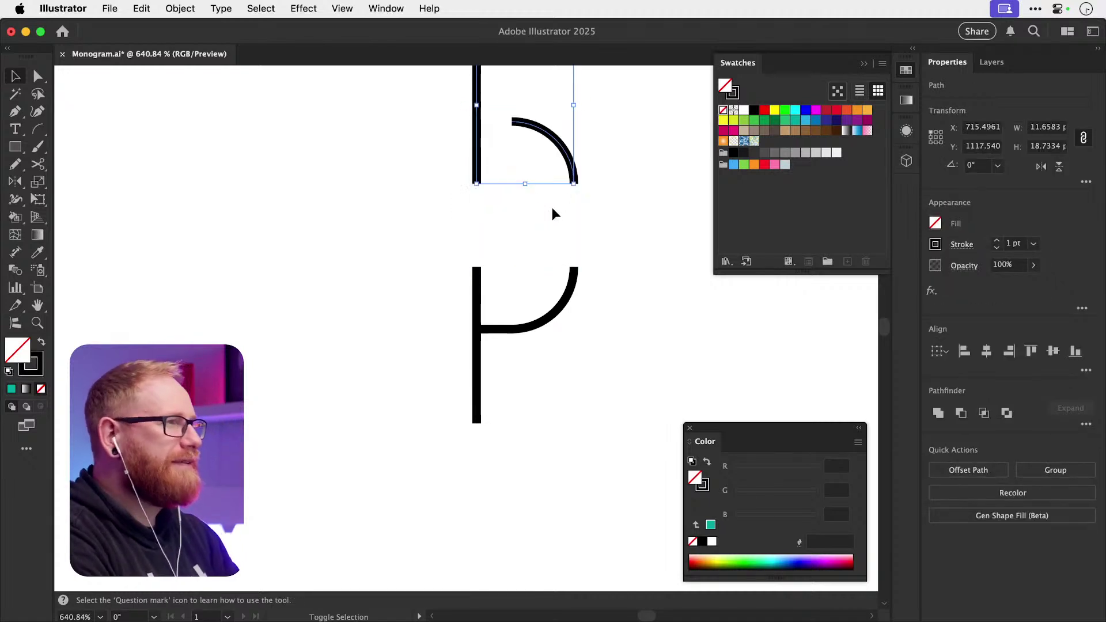
{"action": "key", "text": "Up"}
{"action": "key", "text": "Up"}
{"action": "key", "text": "Up"}
{"action": "key", "text": "Up"}
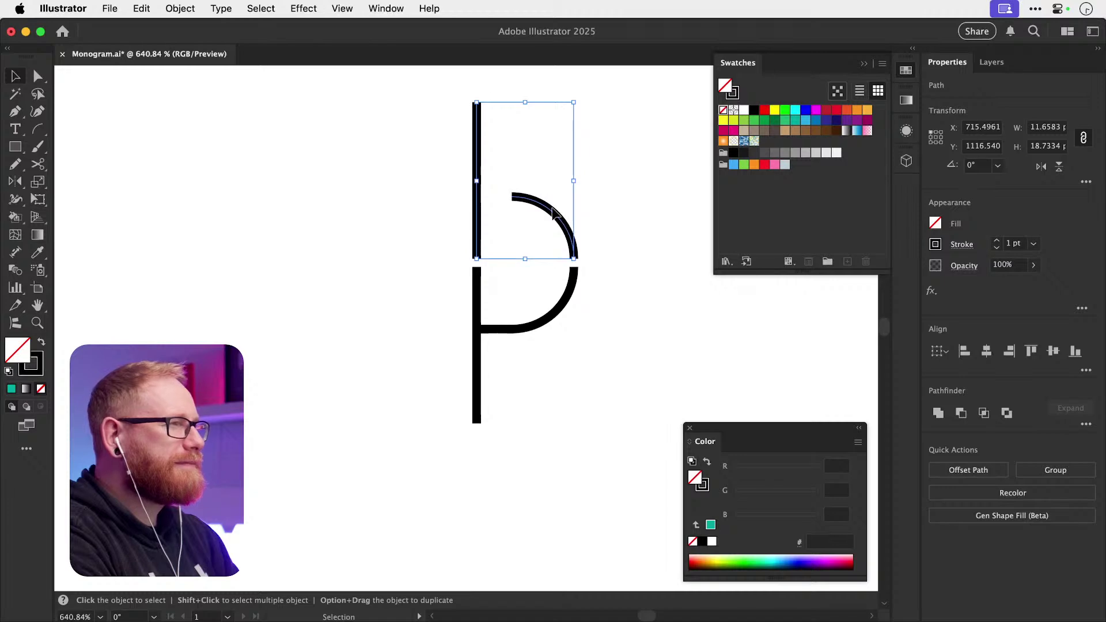
{"action": "left_click", "coordinate": [600, 265]}
{"action": "scroll", "coordinate": [600, 265], "scroll_direction": "up", "scroll_amount": 5}
- Shorten the upper stem segment to the height of the upper curve's open end
{"action": "key", "text": "a"}
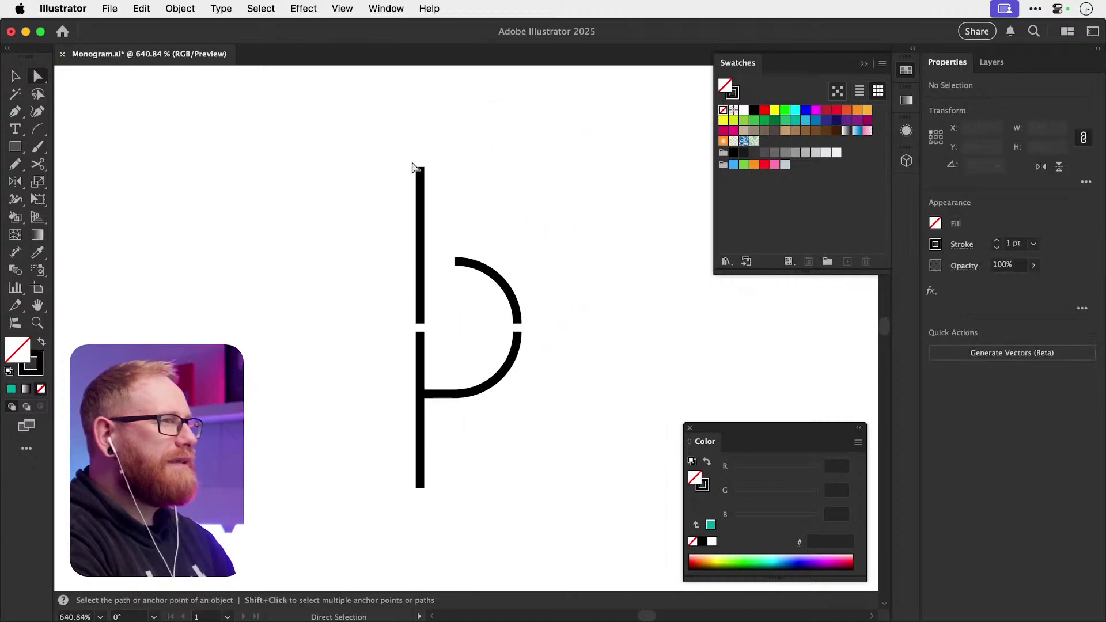
{"action": "left_click_drag", "start_coordinate": [414, 170], "coordinate": [425, 260]}
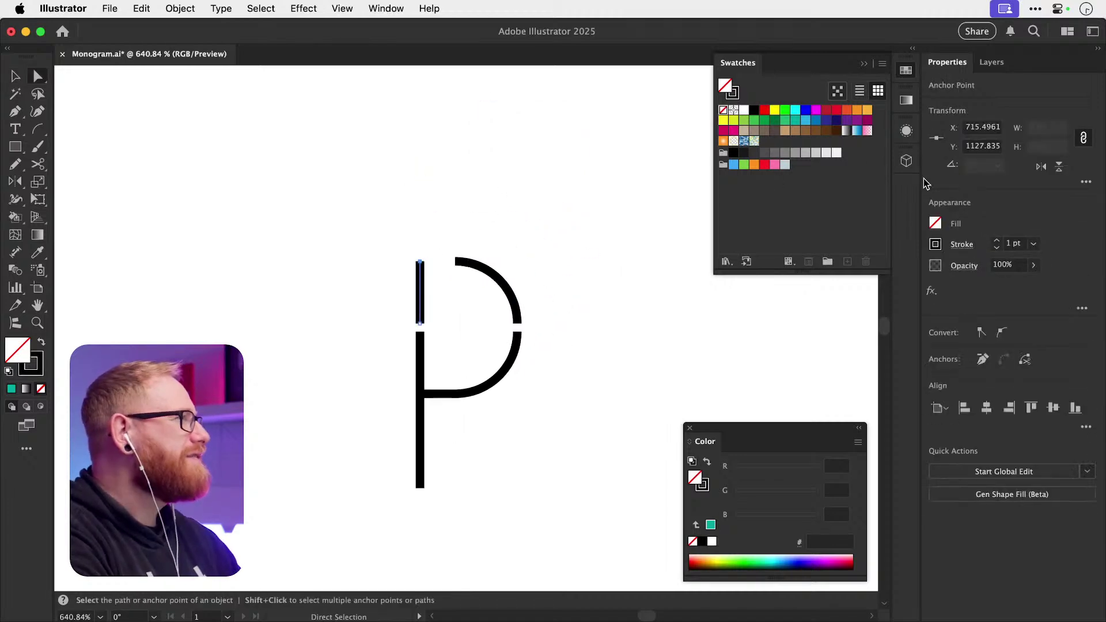
{"action": "left_click", "coordinate": [961, 244]}
{"action": "left_click", "coordinate": [596, 202]}
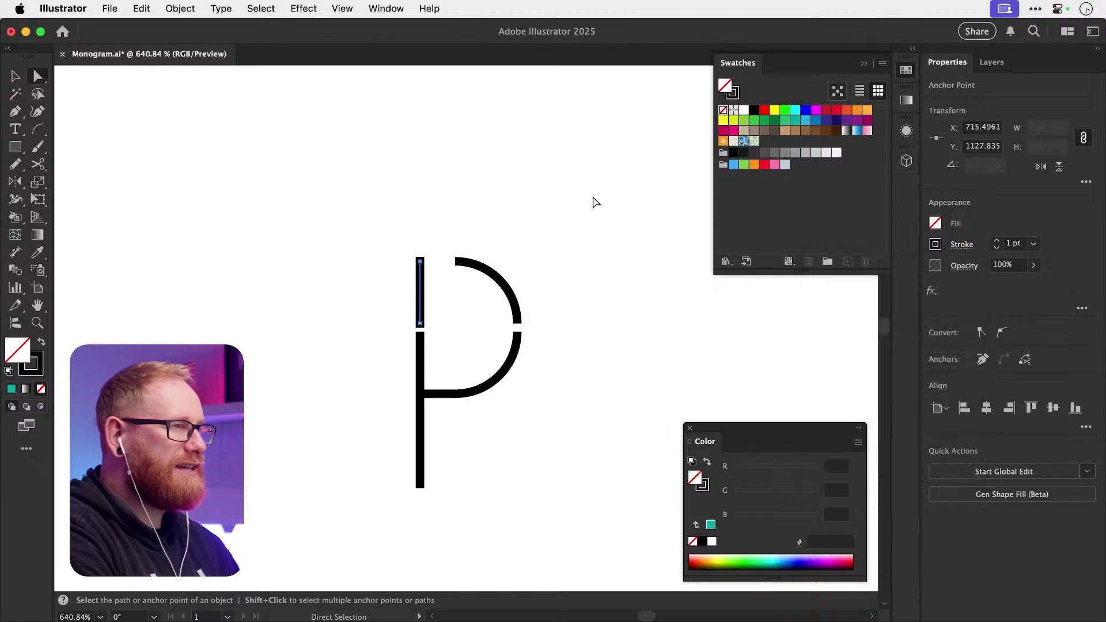
{"action": "left_click", "coordinate": [594, 204]}
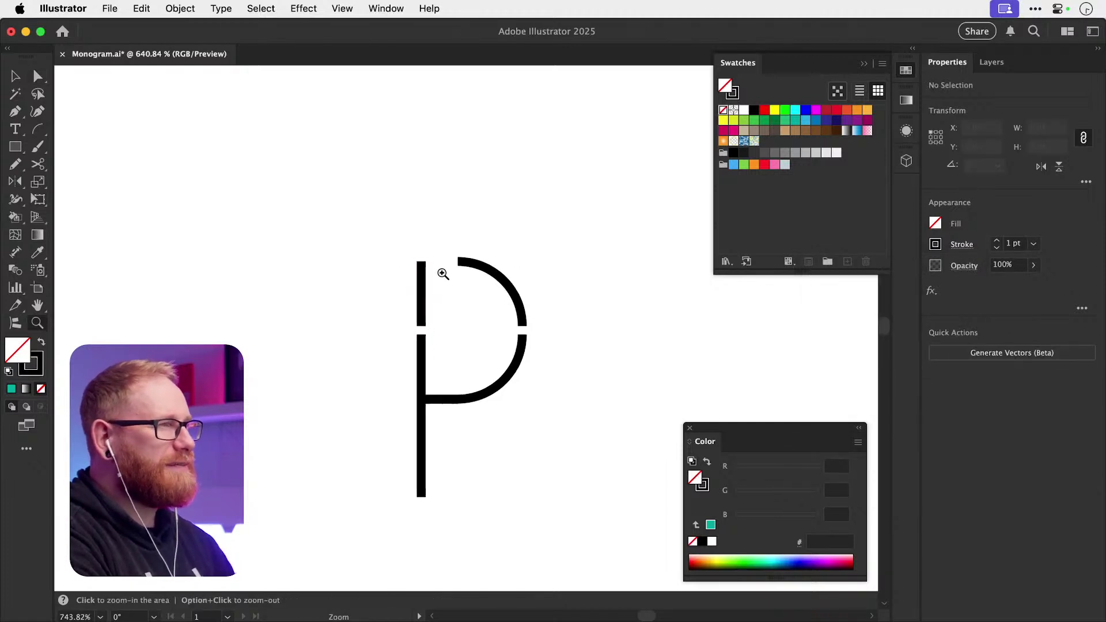
- Try to raise the upper stem's end flush with the curve's outer edge, and undo that change
{"action": "scroll", "coordinate": [500, 275], "scroll_direction": "up", "scroll_amount": 5}
{"action": "left_click_drag", "start_coordinate": [486, 270], "coordinate": [486, 261]}
{"action": "key", "text": "v"}
{"action": "scroll", "coordinate": [395, 247], "scroll_direction": "down", "scroll_amount": 4}
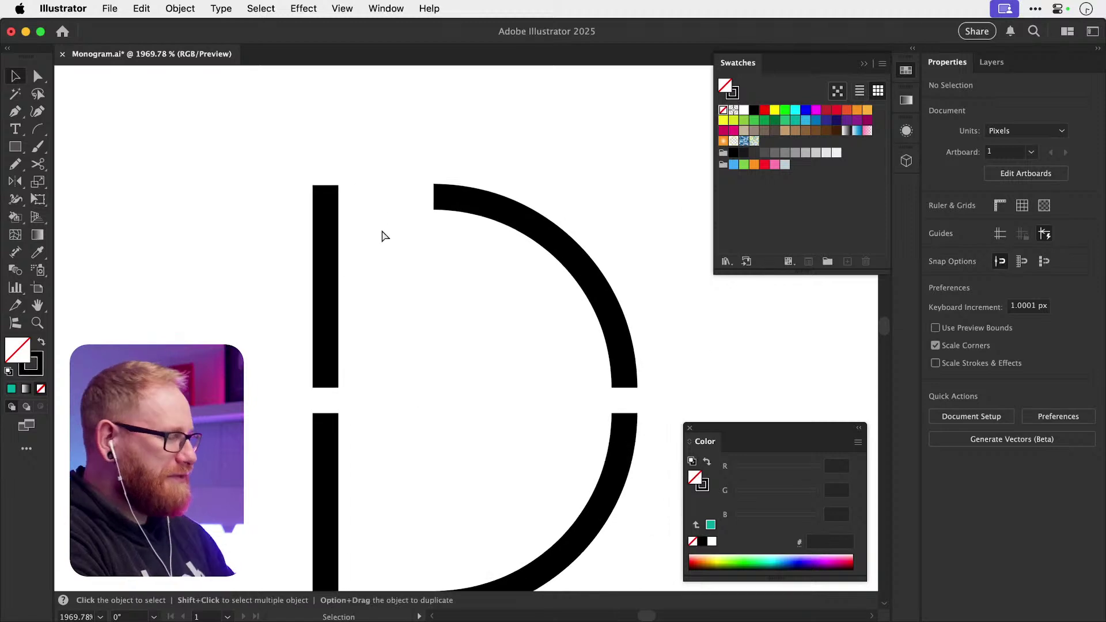
{"action": "scroll", "coordinate": [551, 338], "scroll_direction": "down", "scroll_amount": 3}
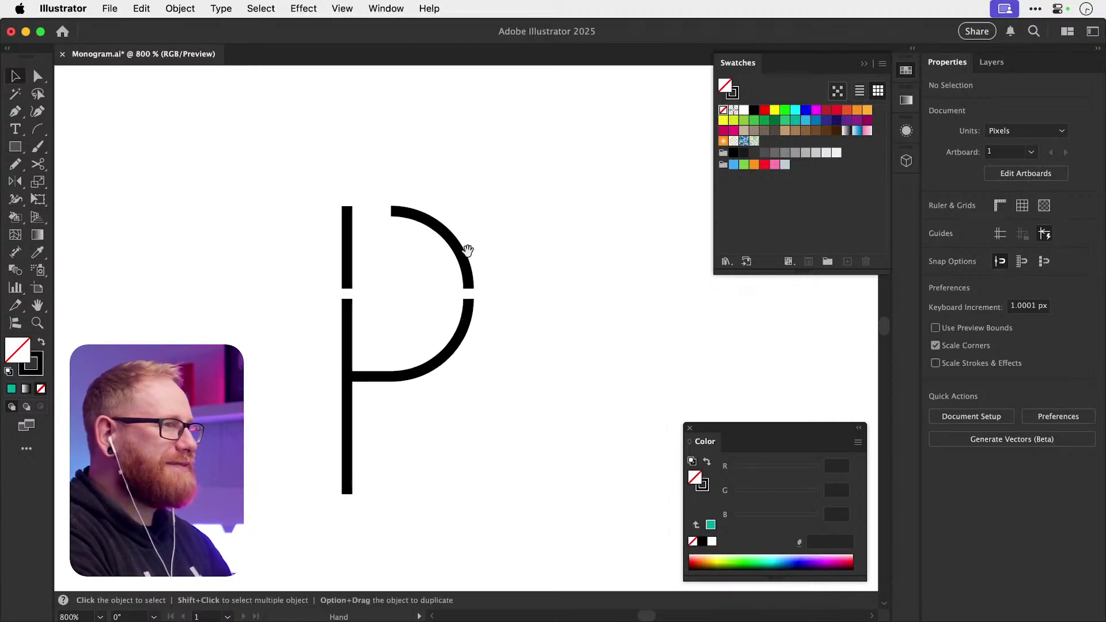
{"action": "key", "text": "z"}
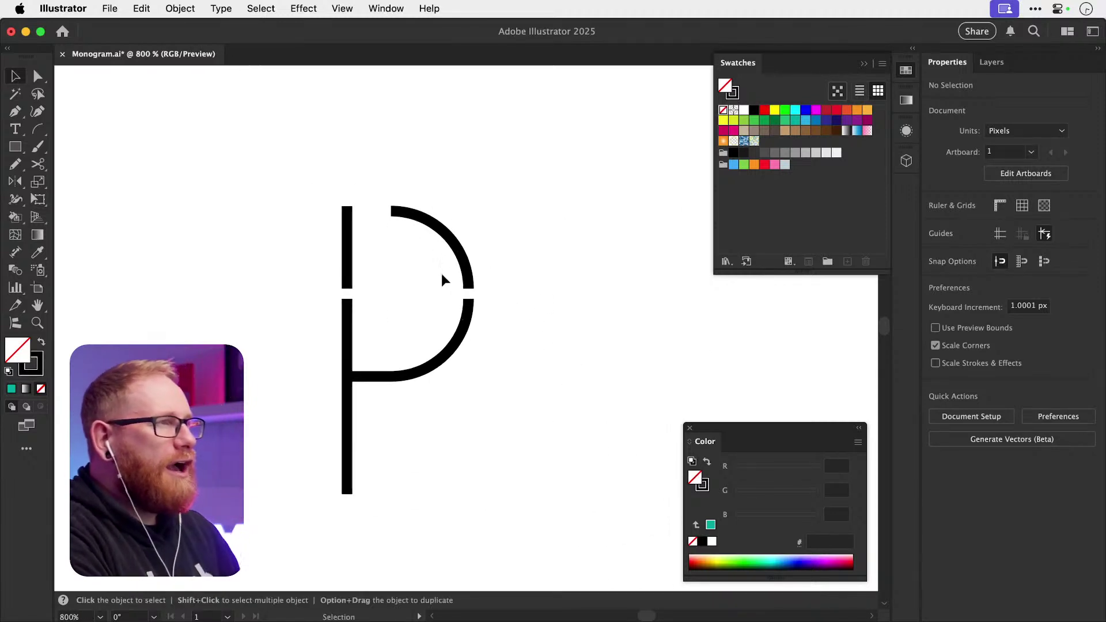
{"action": "left_click_drag", "start_coordinate": [448, 279], "coordinate": [578, 304]}
{"action": "key", "text": "super+z"}
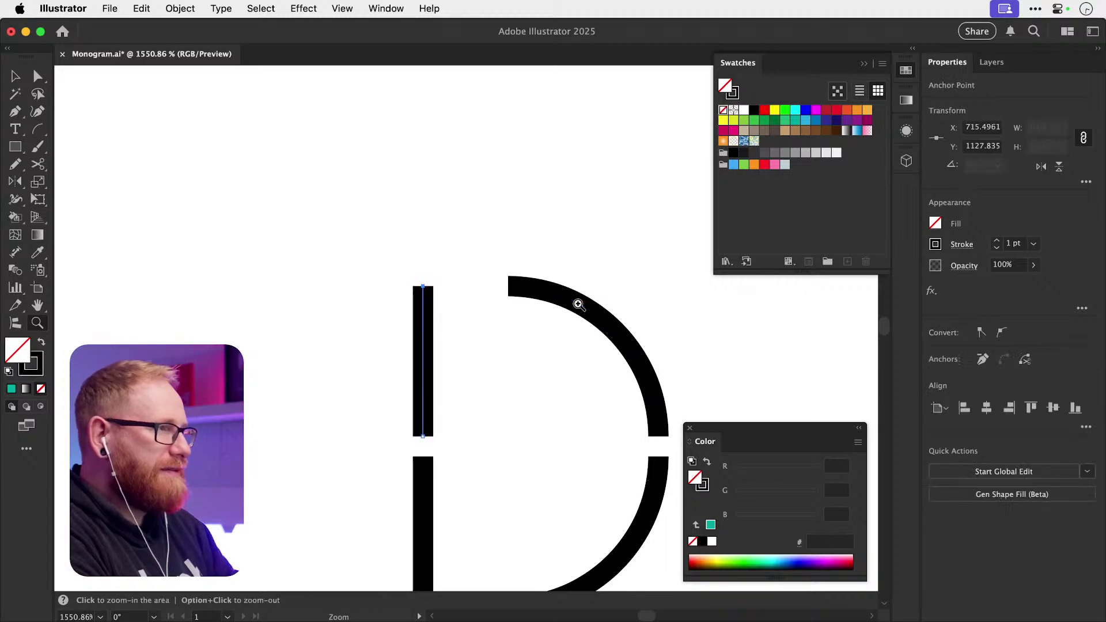
- Join the upper ends of the stem segment and the curve with a straight horizontal segment
{"action": "key", "text": "p"}
{"action": "key", "text": "super+shift+a"}
{"action": "key", "text": "a"}
{"action": "left_click_drag", "start_coordinate": [393, 269], "coordinate": [526, 305]}
{"action": "key", "text": "v"}
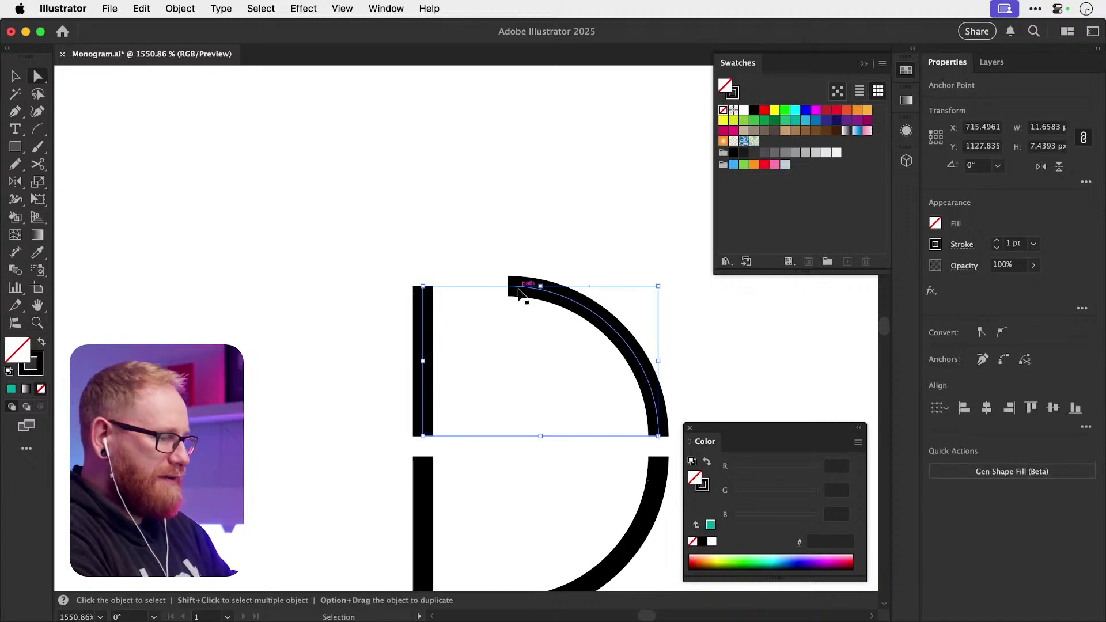
{"action": "key", "text": "super+j"}
{"action": "key", "text": "super+shift+a"}
{"action": "key", "text": "super+minus"}
{"action": "key", "text": "super+minus"}
{"action": "key", "text": "super+minus"}
{"action": "key", "text": "super+minus"}
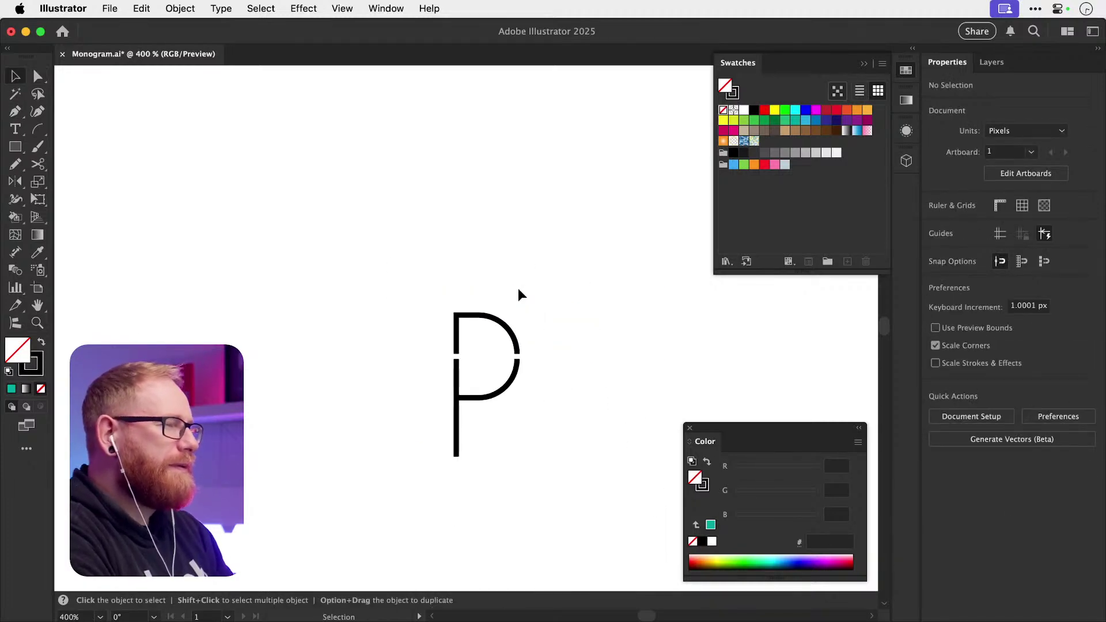
- Reflect a copy of the lower bowl curve across the horizontal axis at the connector's end to form the leg
{"action": "left_click_drag", "start_coordinate": [512, 399], "coordinate": [456, 359]}
{"action": "scroll", "coordinate": [457, 353], "scroll_direction": "up", "scroll_amount": 5}
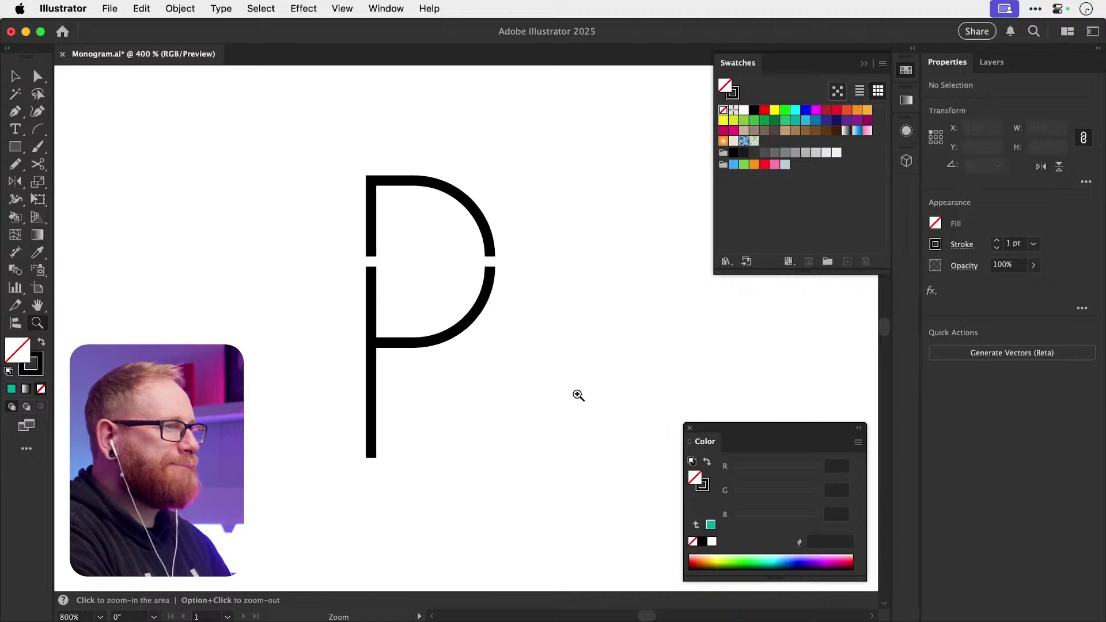
{"action": "left_click", "coordinate": [475, 327]}
{"action": "key", "text": "o"}
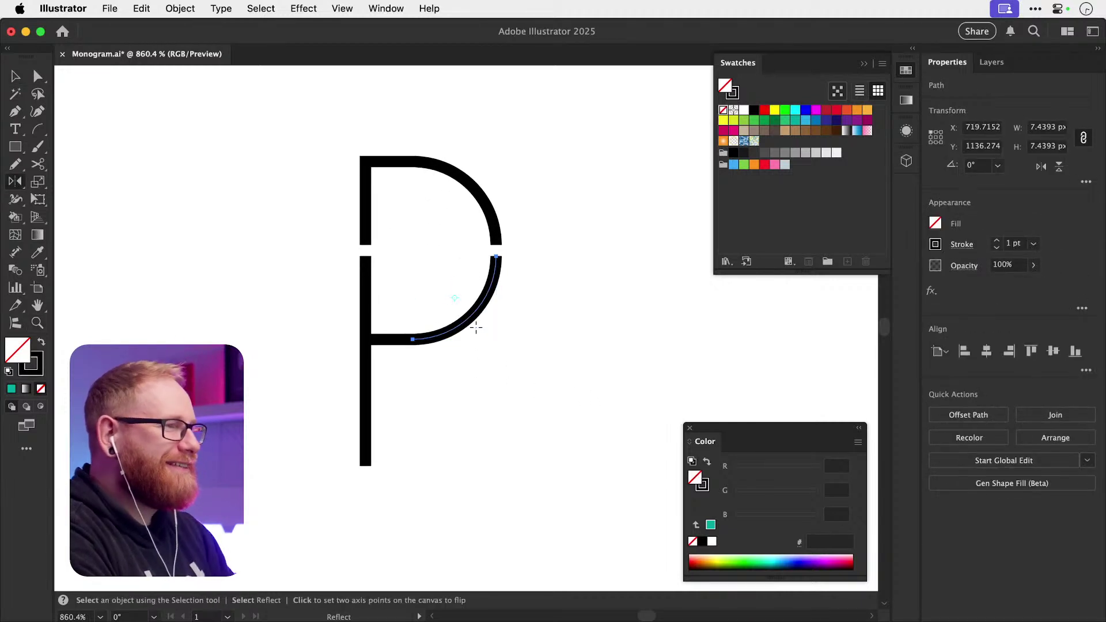
{"action": "left_click", "coordinate": [414, 340], "text": "alt"}
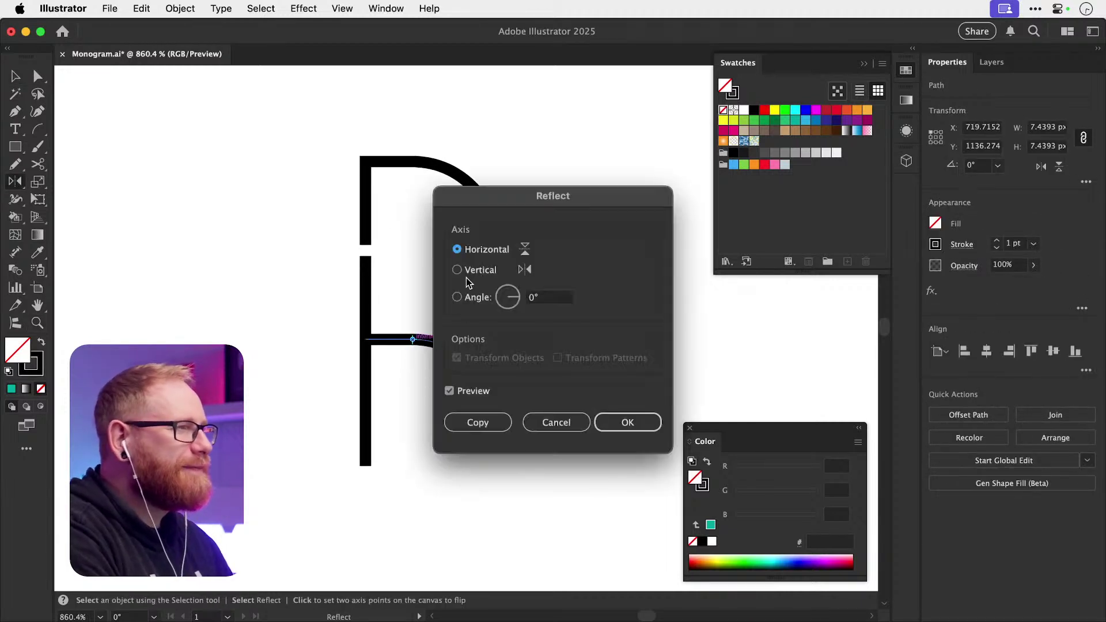
{"action": "left_click", "coordinate": [477, 422]}
{"action": "key", "text": "v"}
{"action": "left_click", "coordinate": [507, 395]}
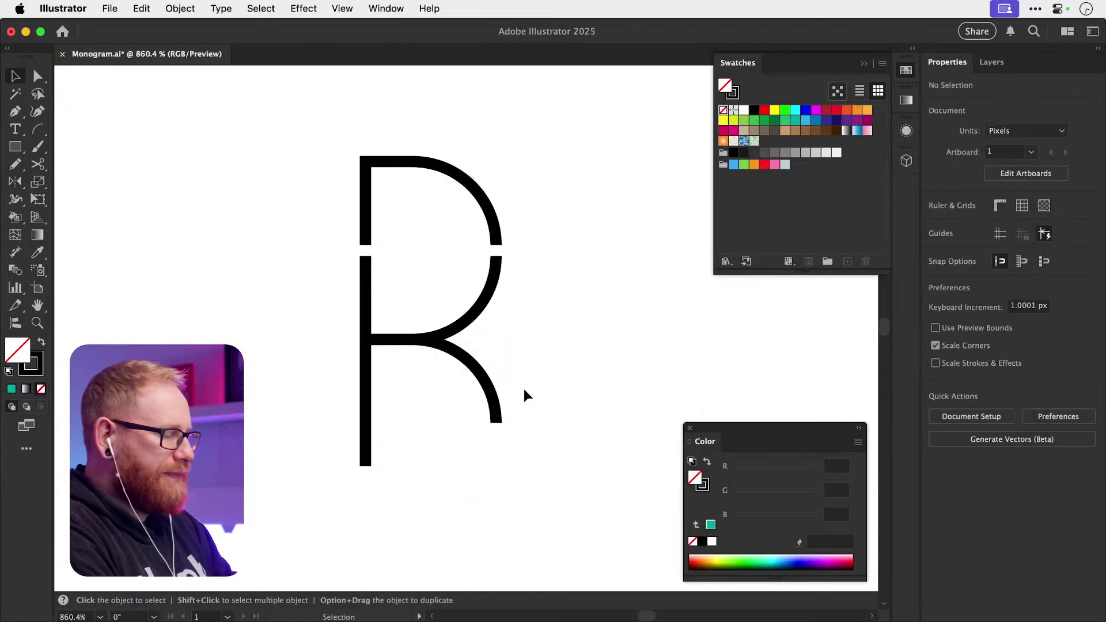
- Extend the leg with a straight vertical Pen segment down to the height of the stem's base
{"action": "key", "text": "p"}
{"action": "left_click", "coordinate": [496, 423]}
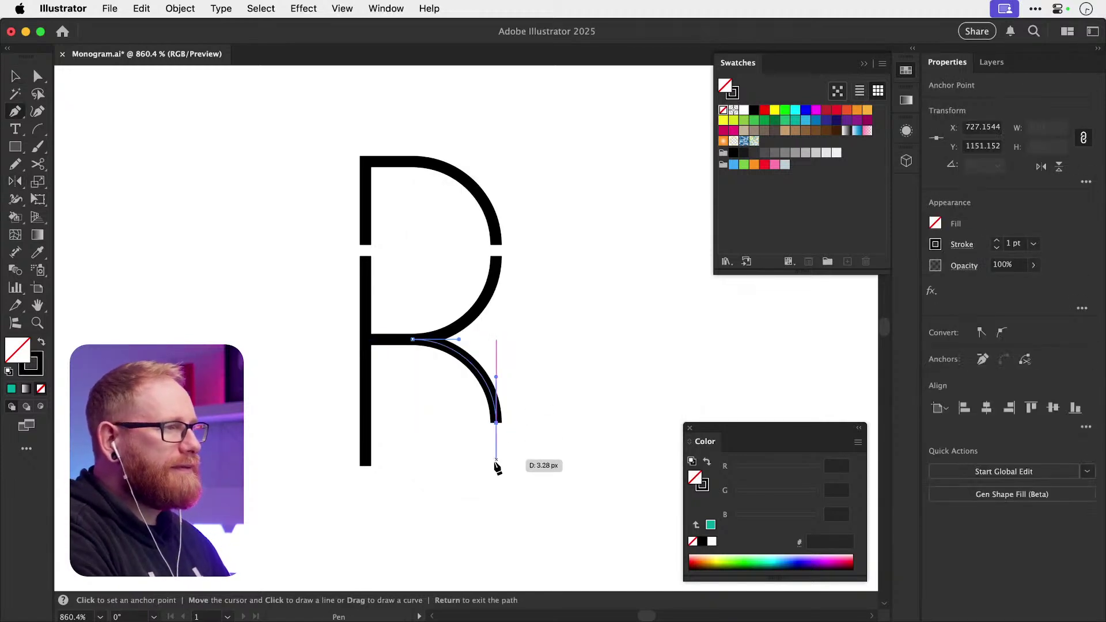
{"action": "left_click", "coordinate": [497, 466]}
{"action": "key", "text": "Return"}
{"action": "key", "text": "v"}
- Examine the new R at different sizes and compare it with the earlier monogram versions
{"action": "key", "text": "super+minus"}
{"action": "key", "text": "super+minus"}
{"action": "key", "text": "super+minus"}
{"action": "key", "text": "super+minus"}
{"action": "key", "text": "super+minus"}
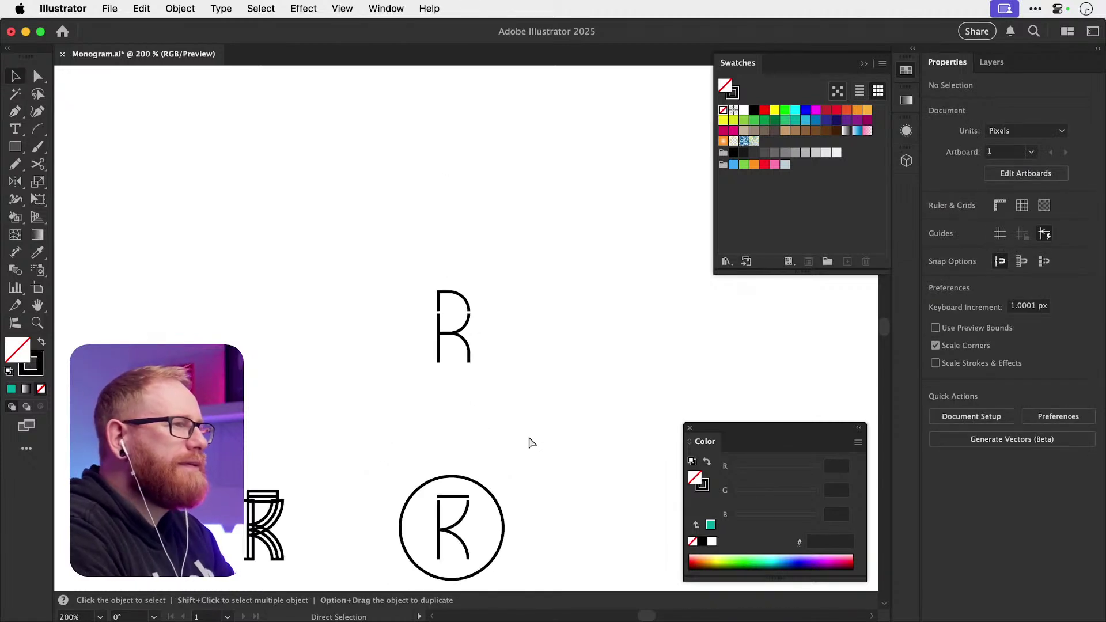
{"action": "key", "text": "super+minus"}
{"action": "key", "text": "super+plus"}
{"action": "key", "text": "super+plus"}
{"action": "key", "text": "super+plus"}
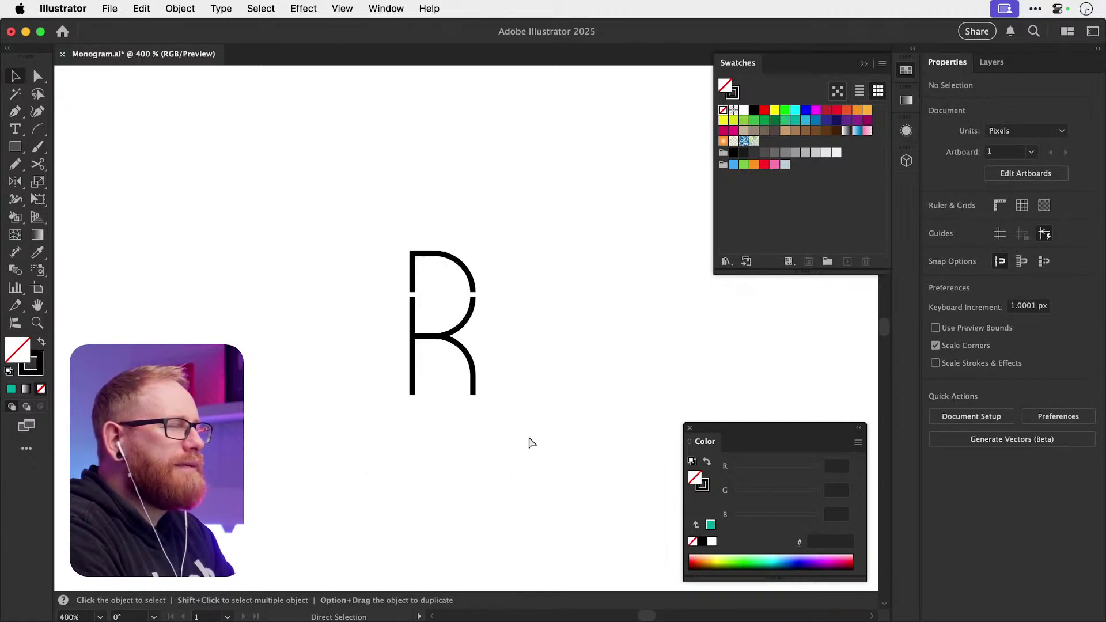
{"action": "key", "text": "super+plus"}
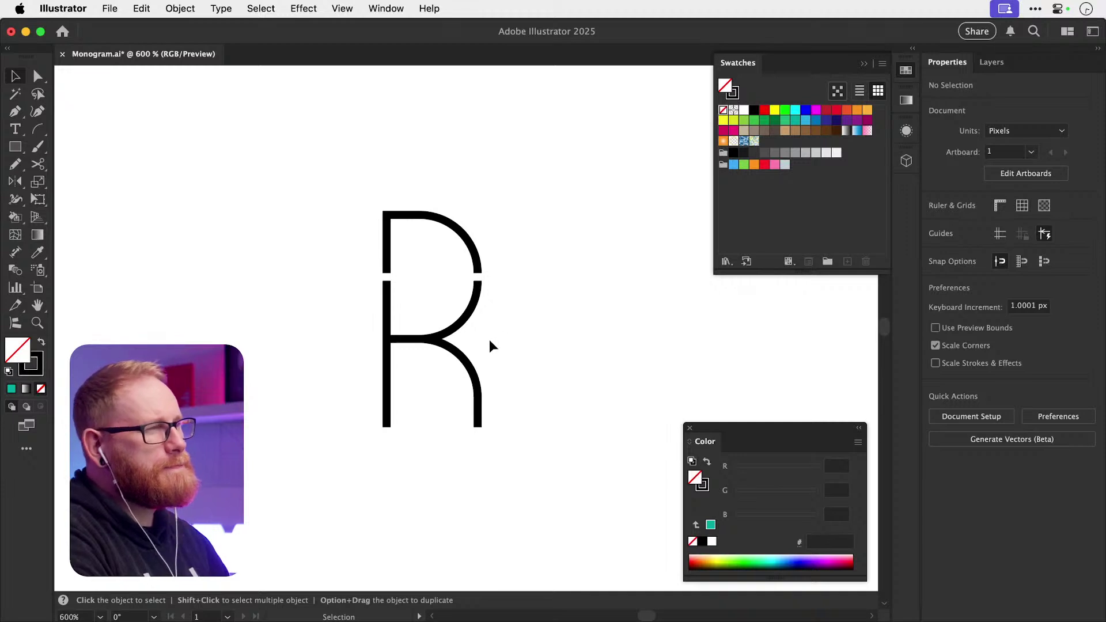
{"action": "left_click", "coordinate": [468, 366]}
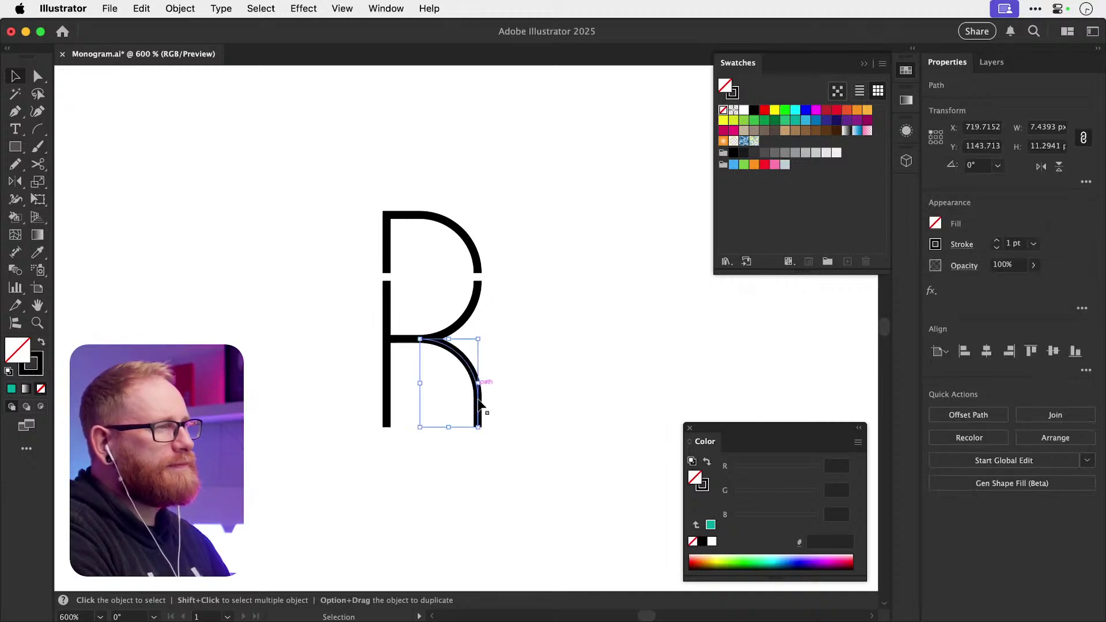
{"action": "left_click_drag", "start_coordinate": [482, 426], "coordinate": [461, 400]}
{"action": "key", "text": "super+z"}
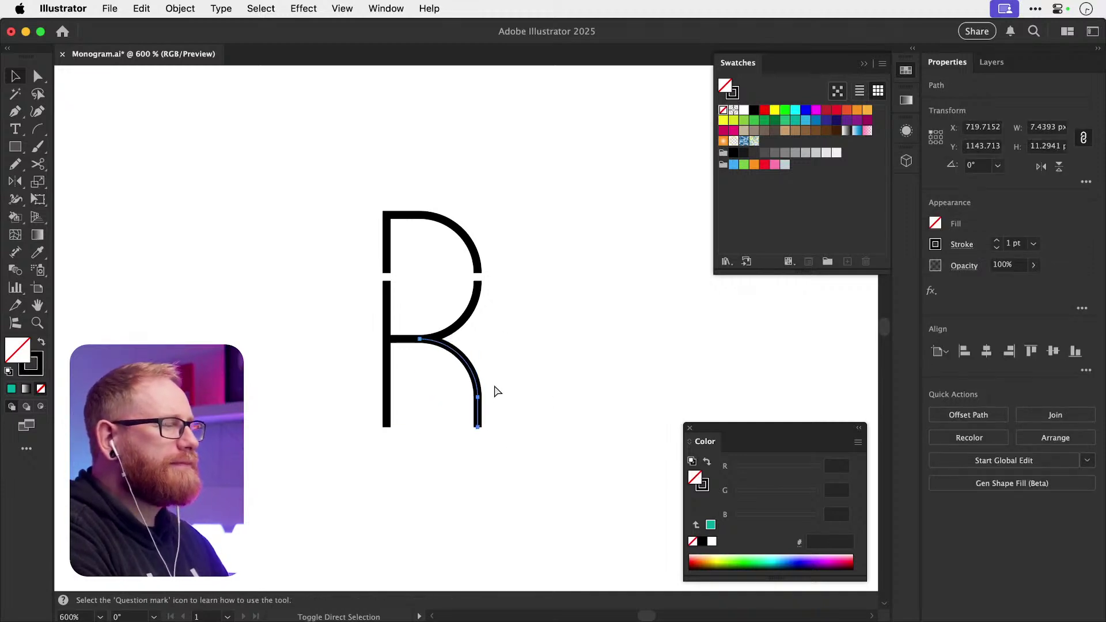
{"action": "left_click", "coordinate": [491, 396]}
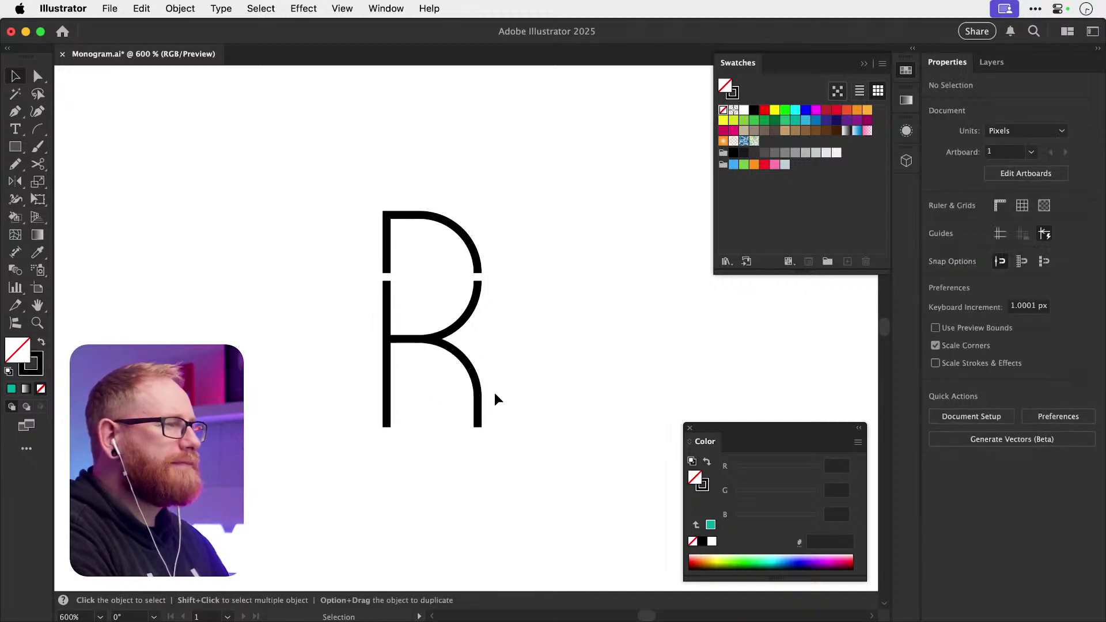
- Remove the leg's straight lower segment and enlarge its curve proportionally until it reaches the height of the stem's base
{"action": "key", "text": "a"}
{"action": "left_click", "coordinate": [478, 428]}
{"action": "key", "text": "v"}
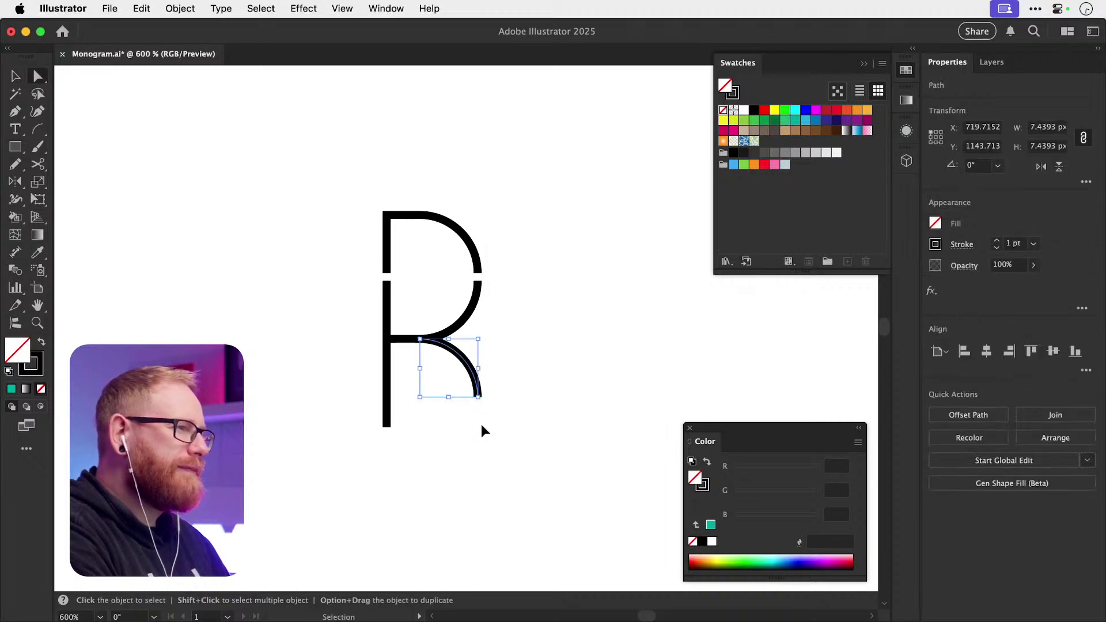
{"action": "key", "text": "Delete"}
{"action": "key", "text": "super+z"}
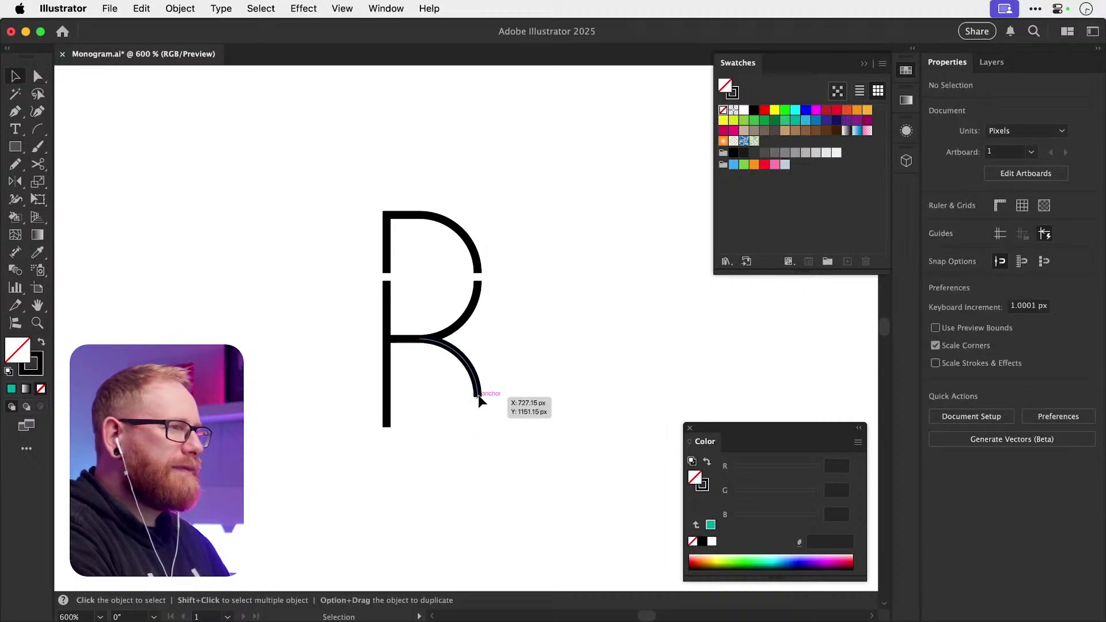
{"action": "left_click", "coordinate": [478, 397]}
{"action": "left_click_drag", "start_coordinate": [479, 397], "coordinate": [508, 427]}
{"action": "left_click", "coordinate": [600, 380]}
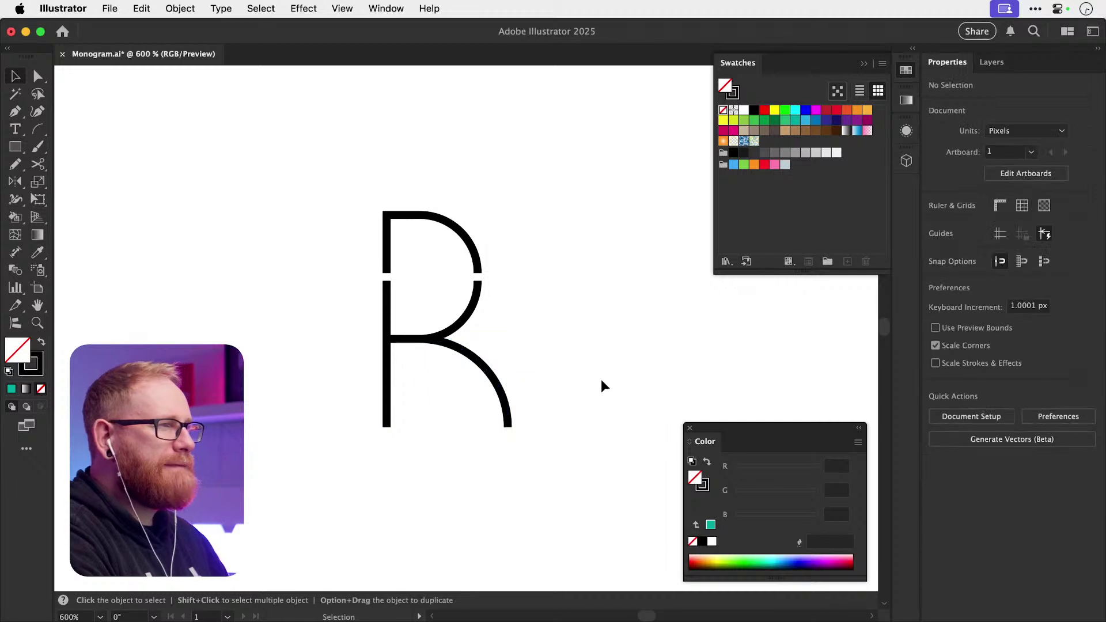
- Examine the proportions of the R with the wider curved leg at different zoom levels
{"action": "key", "text": "super+minus"}
{"action": "key", "text": "super+minus"}
{"action": "key", "text": "super+minus"}
{"action": "key", "text": "super+plus"}
{"action": "key", "text": "super+plus"}
{"action": "key", "text": "super+plus"}
{"action": "key", "text": "super+plus"}
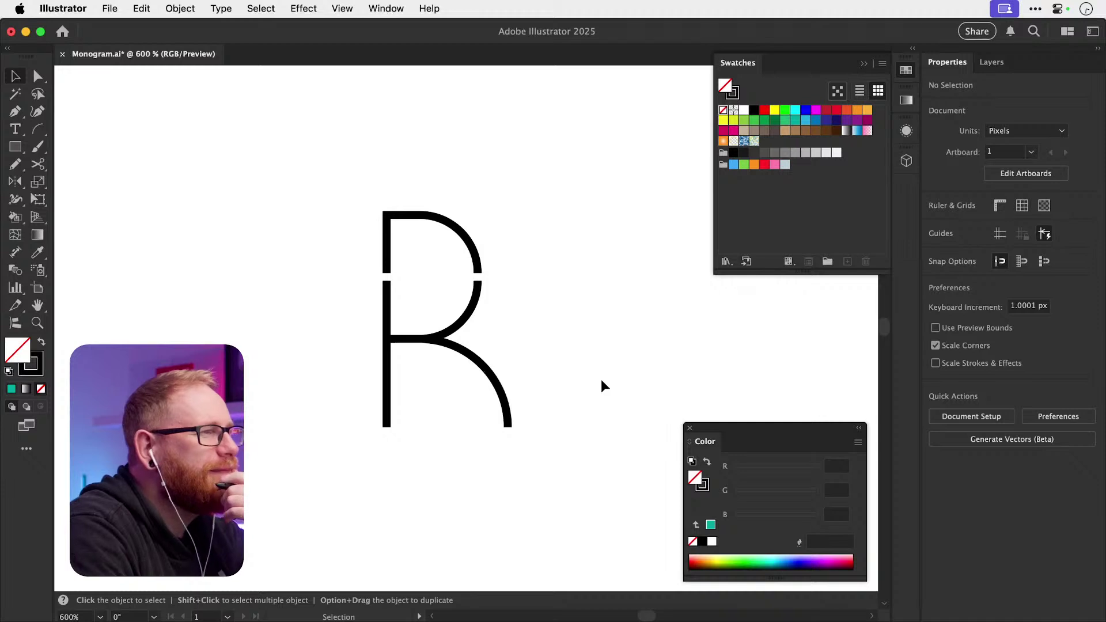
- Place a copy of the curved-leg R 40 px to the right of the restored straight-leg version and save the document
{"action": "left_click_drag", "start_coordinate": [333, 207], "coordinate": [574, 472]}
{"action": "key", "text": "a"}
{"action": "key", "text": "super+minus"}
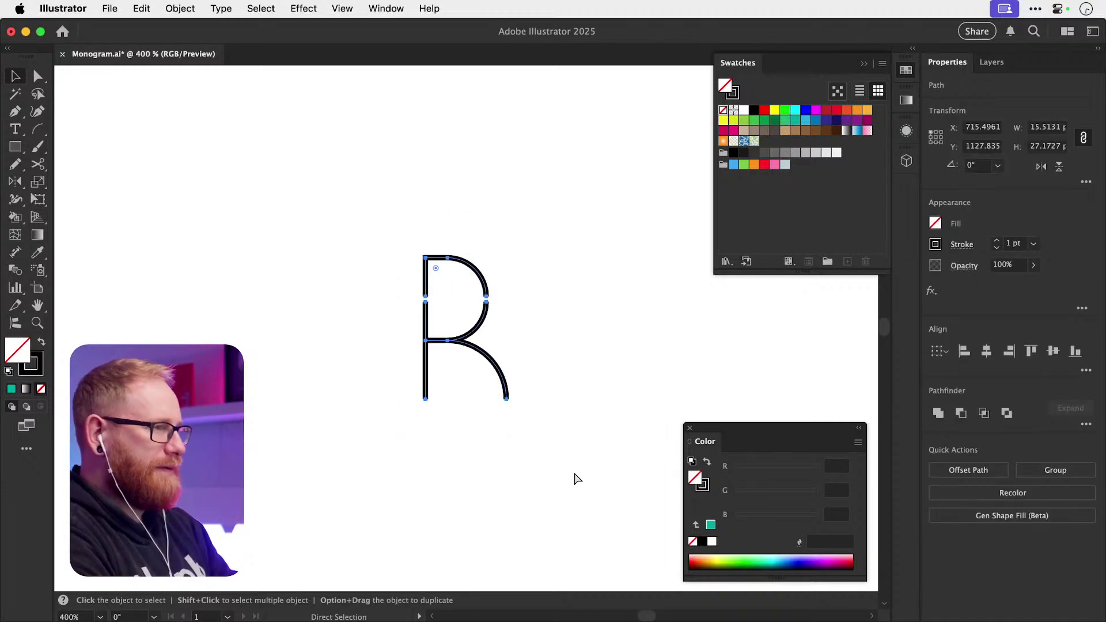
{"action": "key", "text": "super+minus"}
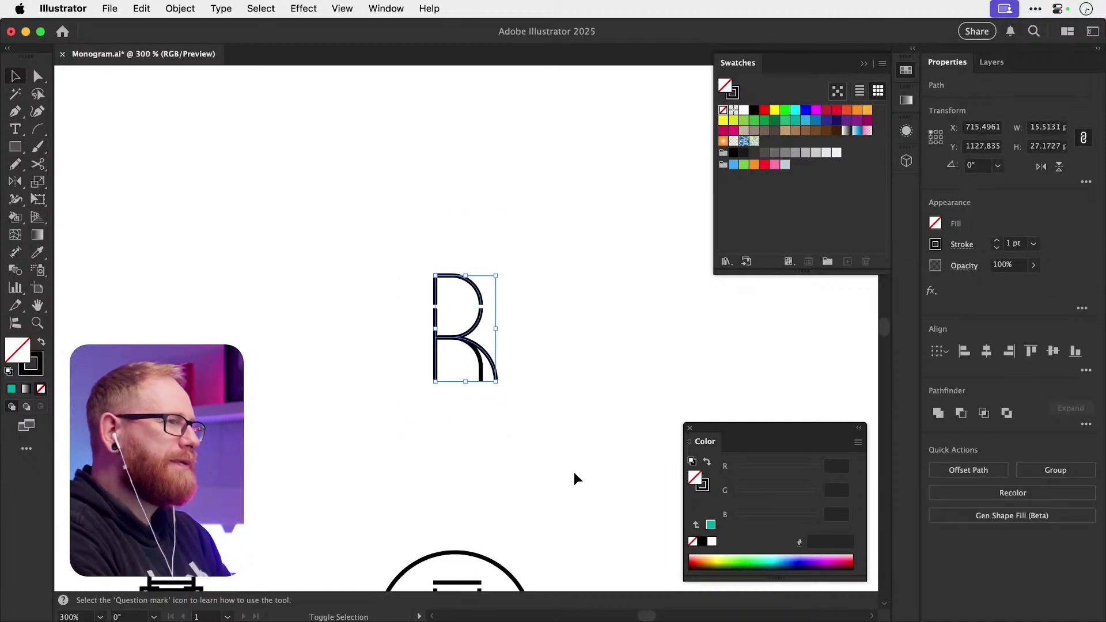
{"action": "key", "text": "shift+Right"}
{"action": "key", "text": "shift+Right"}
{"action": "key", "text": "shift+Right"}
{"action": "key", "text": "shift+Right"}
{"action": "key", "text": "super+s"}
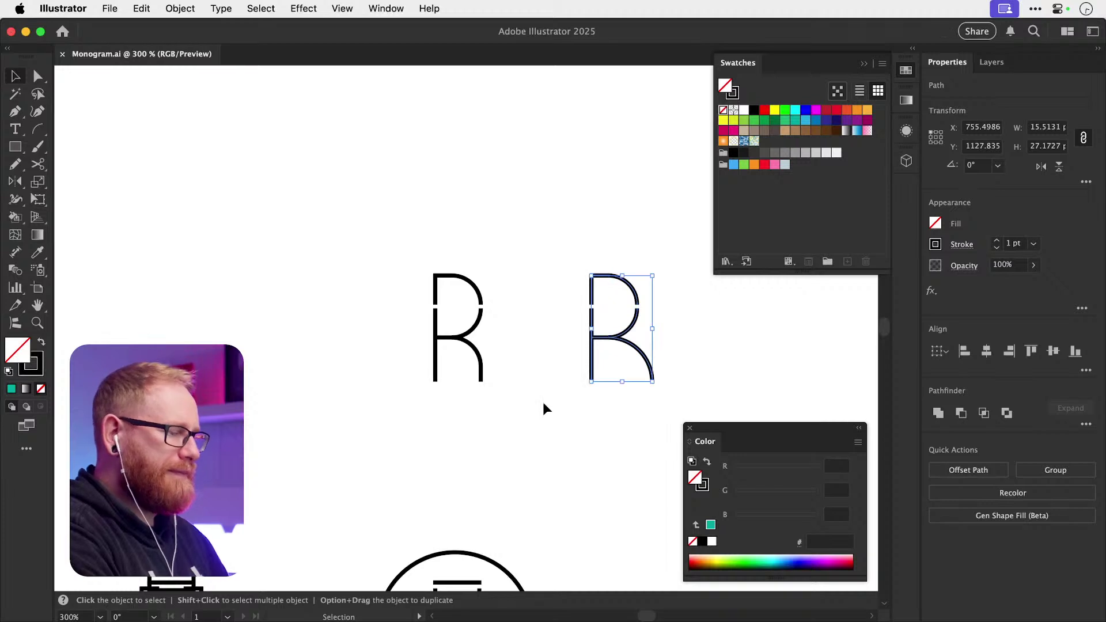
{"action": "key", "text": "a"}
{"action": "key", "text": "super+Tab"}
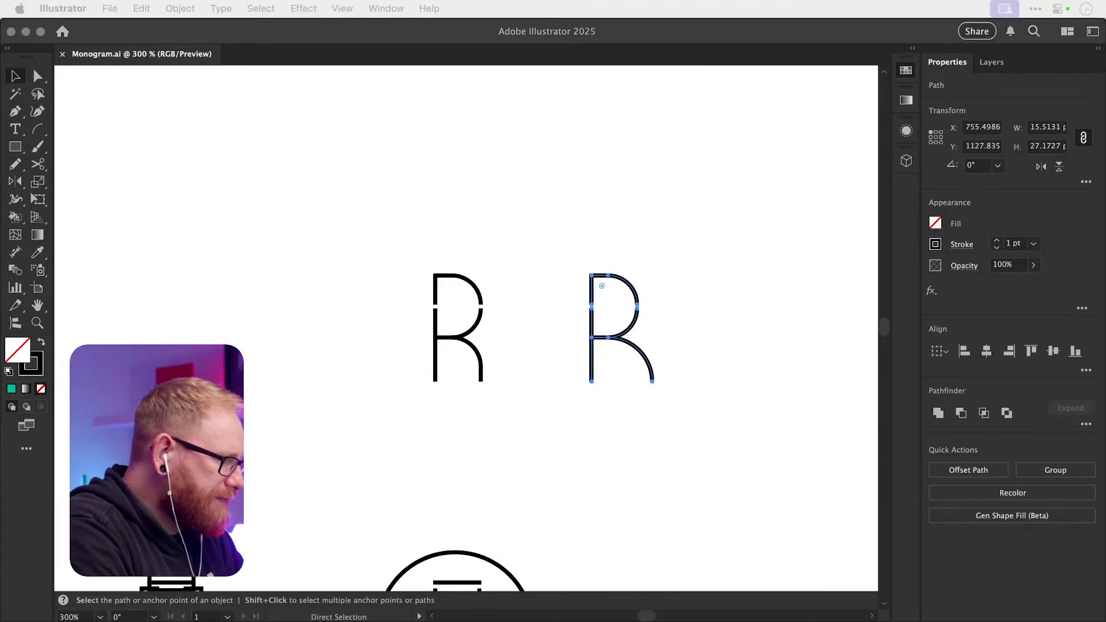
- Remove the straight lower segment of the first R's leg and shorten its stem to align with the end of the leg's curve
{"action": "key", "text": "super+Tab"}
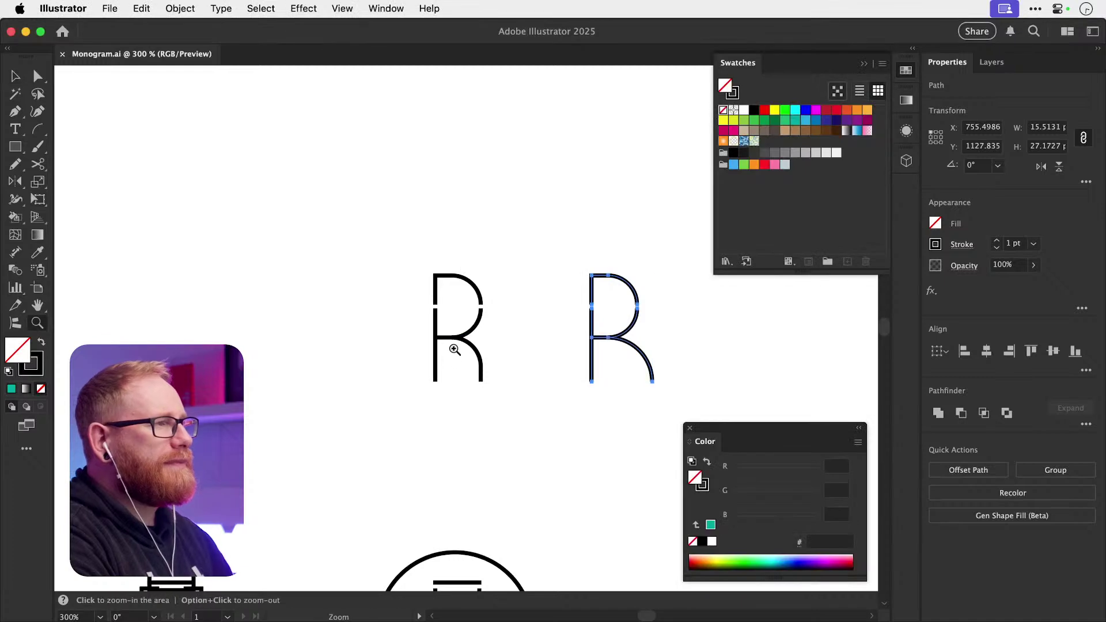
{"action": "scroll", "coordinate": [459, 348], "scroll_direction": "up", "scroll_amount": 6}
{"action": "left_click_drag", "start_coordinate": [483, 416], "coordinate": [505, 396]}
{"action": "key", "text": "Up"}
{"action": "key", "text": "Up"}
{"action": "key", "text": "Up"}
{"action": "key", "text": "Up"}
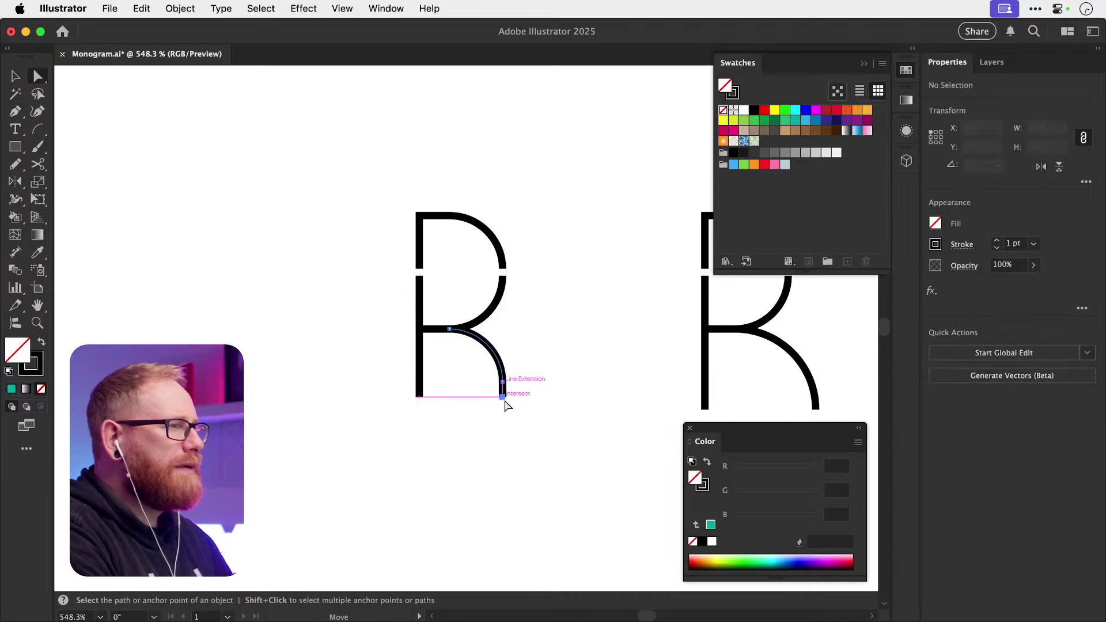
{"action": "left_click", "coordinate": [496, 403]}
{"action": "left_click_drag", "start_coordinate": [420, 383], "coordinate": [424, 363]}
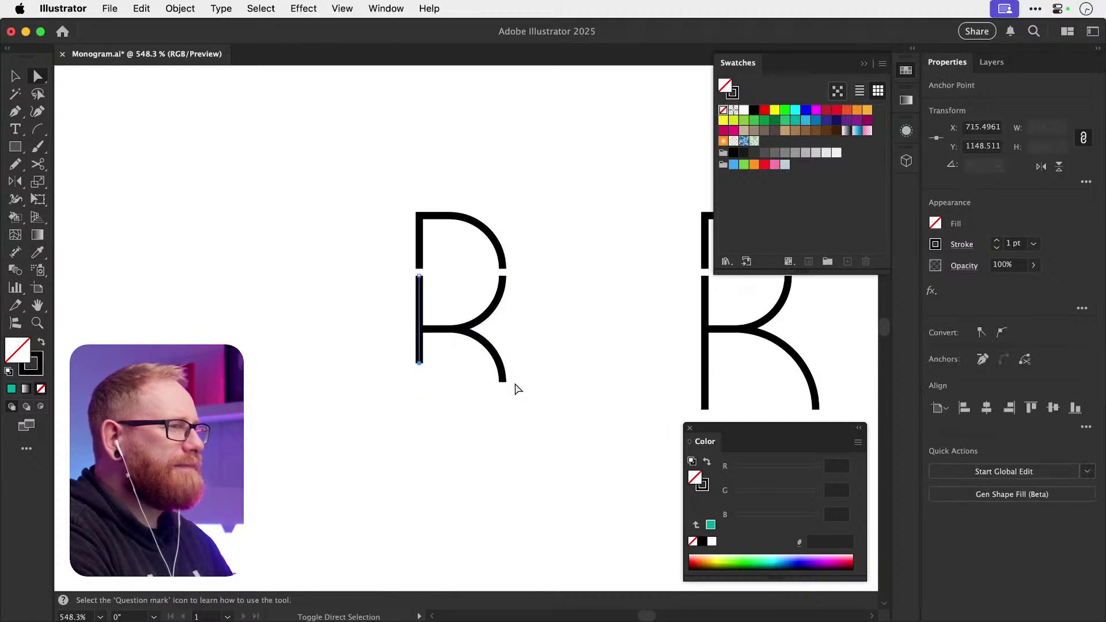
{"action": "left_click", "coordinate": [505, 381], "text": "shift"}
{"action": "left_click", "coordinate": [1075, 409]}
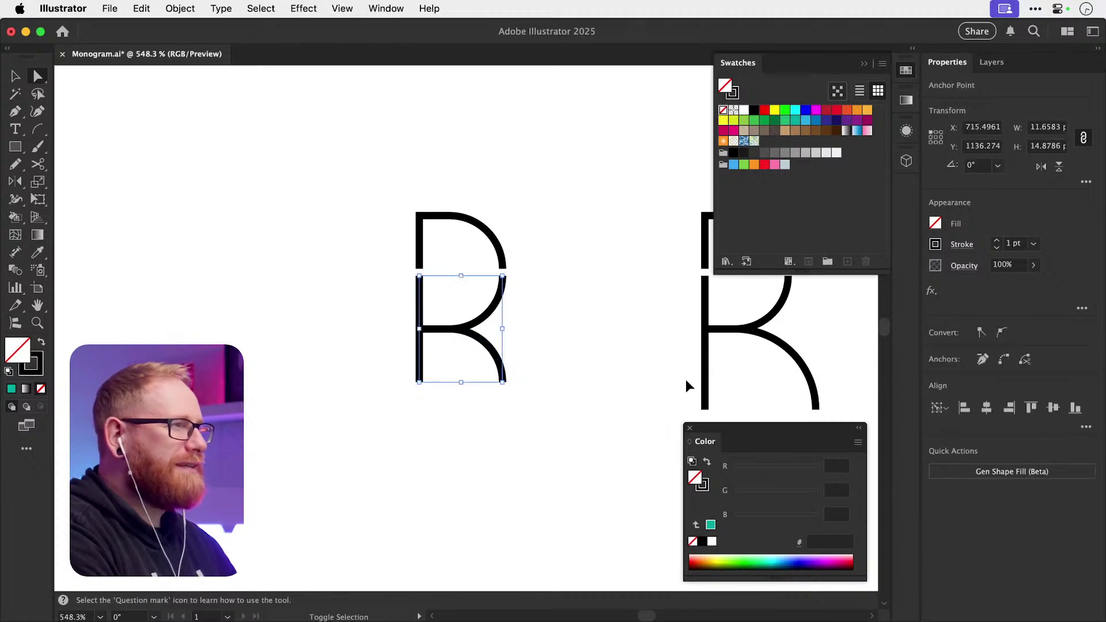
{"action": "key", "text": "v"}
{"action": "left_click", "coordinate": [595, 352]}
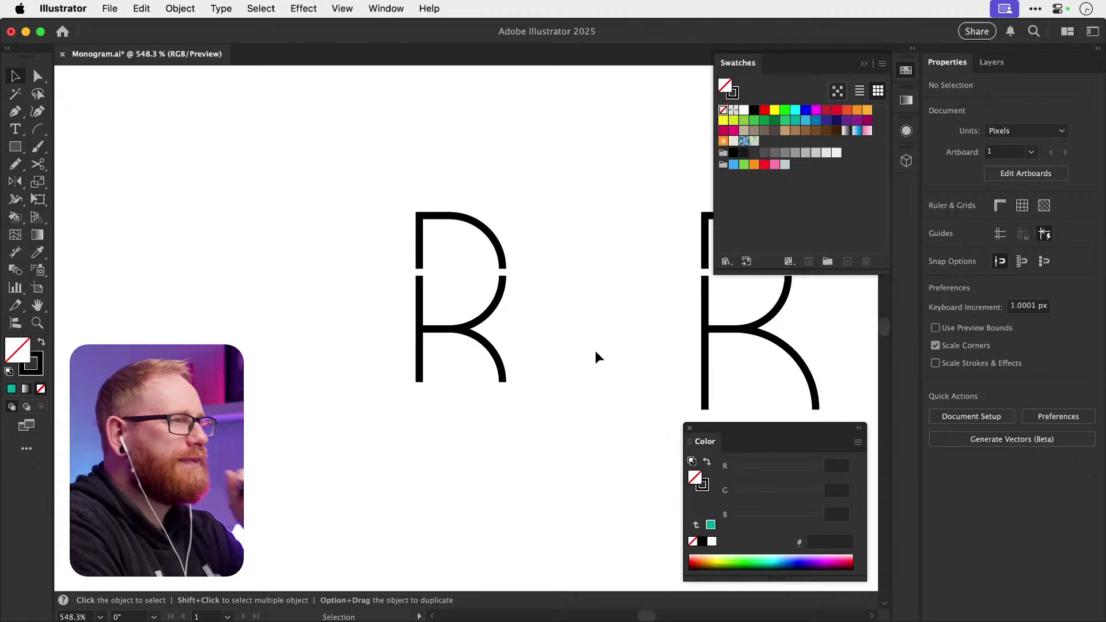
- Place a copy of the shortened R 40 px to the left of the original
{"action": "left_click_drag", "start_coordinate": [430, 254], "coordinate": [506, 276]}
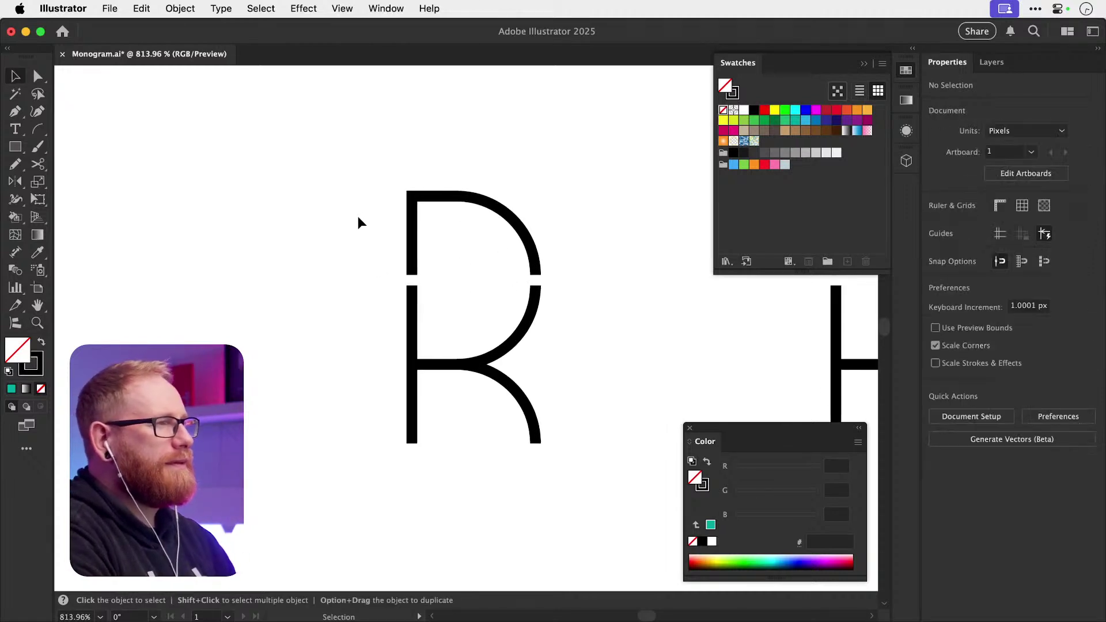
{"action": "left_click_drag", "start_coordinate": [345, 168], "coordinate": [586, 493]}
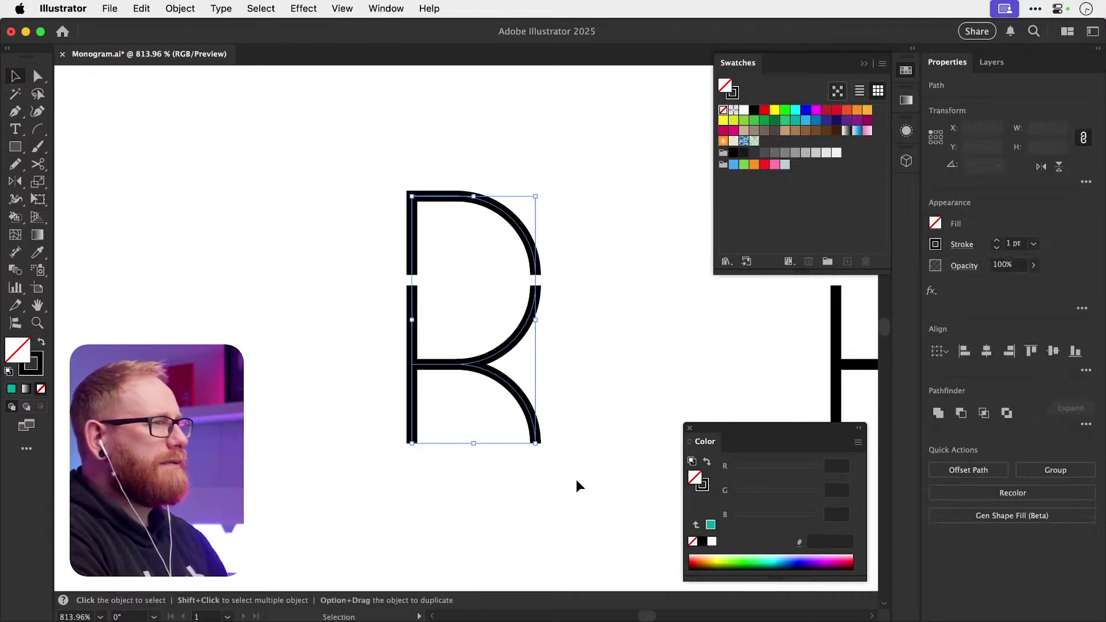
{"action": "key", "text": "super+minus"}
{"action": "key", "text": "super+c"}
{"action": "key", "text": "super+f"}
{"action": "key", "text": "shift+Left"}
{"action": "key", "text": "shift+Left"}
{"action": "key", "text": "shift+Left"}
{"action": "key", "text": "shift+Left"}
{"action": "key", "text": "shift+Left"}
{"action": "key", "text": "shift+Left"}
{"action": "key", "text": "shift+Left"}
{"action": "key", "text": "shift+Left"}
{"action": "key", "text": "shift+Left"}
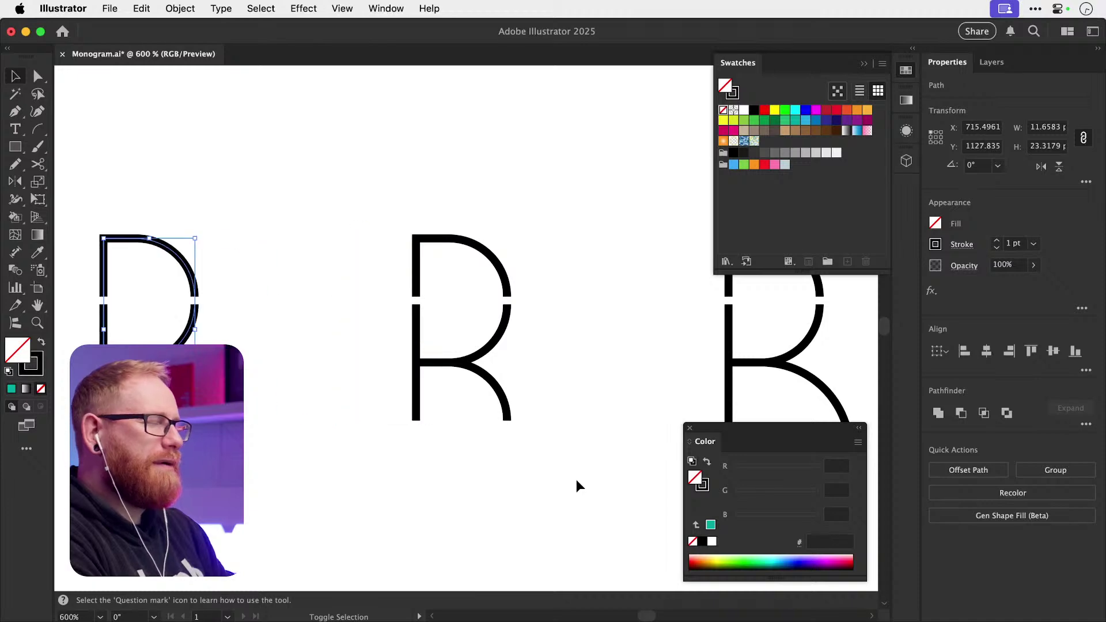
{"action": "left_click", "coordinate": [576, 485]}
- Close the horizontal gap in the copied R by moving its upper part down until stem and bowl meet the lower part
{"action": "scroll", "coordinate": [430, 349], "scroll_direction": "right", "scroll_amount": 2}
{"action": "key", "text": "a"}
{"action": "left_click", "coordinate": [373, 311]}
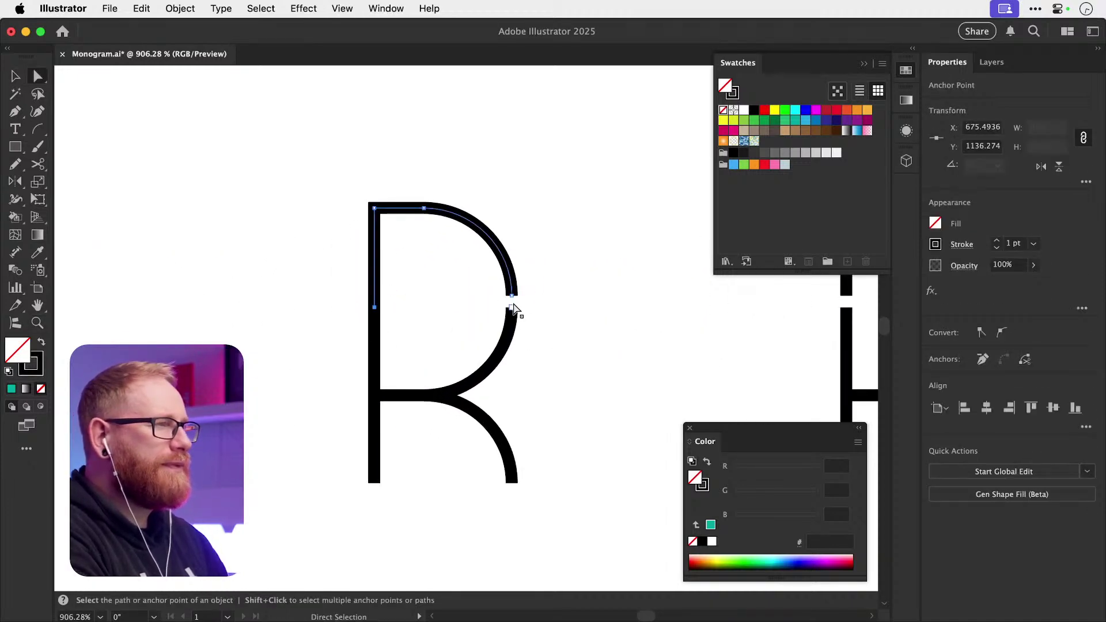
{"action": "key", "text": "v"}
{"action": "left_click", "coordinate": [432, 294]}
{"action": "left_click_drag", "start_coordinate": [511, 278], "coordinate": [512, 286]}
{"action": "left_click", "coordinate": [526, 281]}
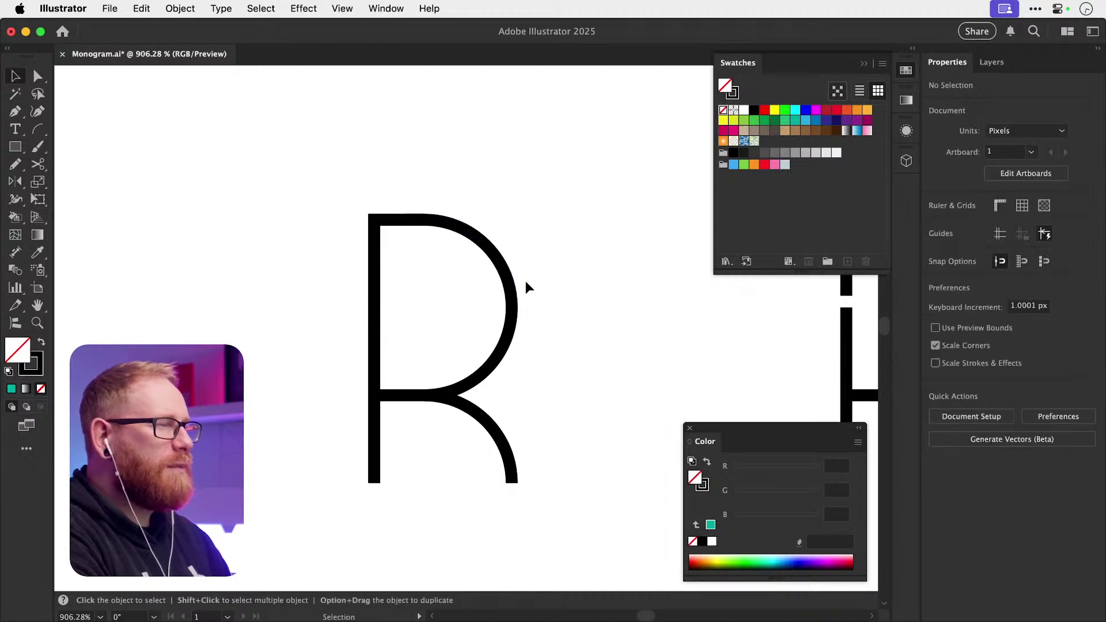
- Draw a horizontal line about 25 px long across the copied R and rotate it 30°
{"action": "key", "text": "p"}
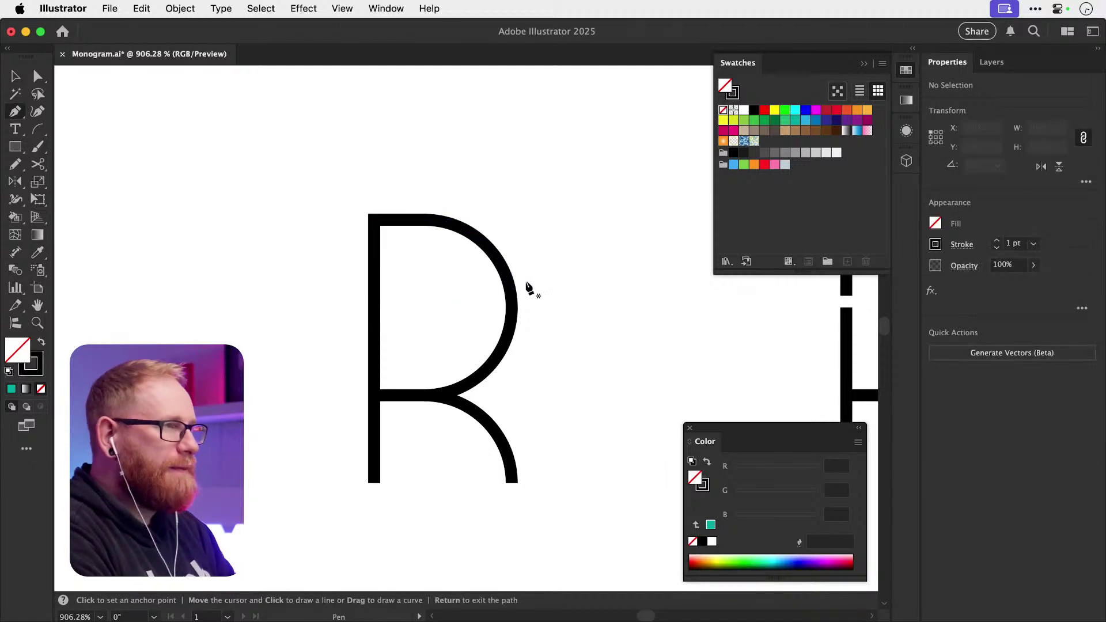
{"action": "left_click", "coordinate": [303, 367]}
{"action": "key", "text": "Return"}
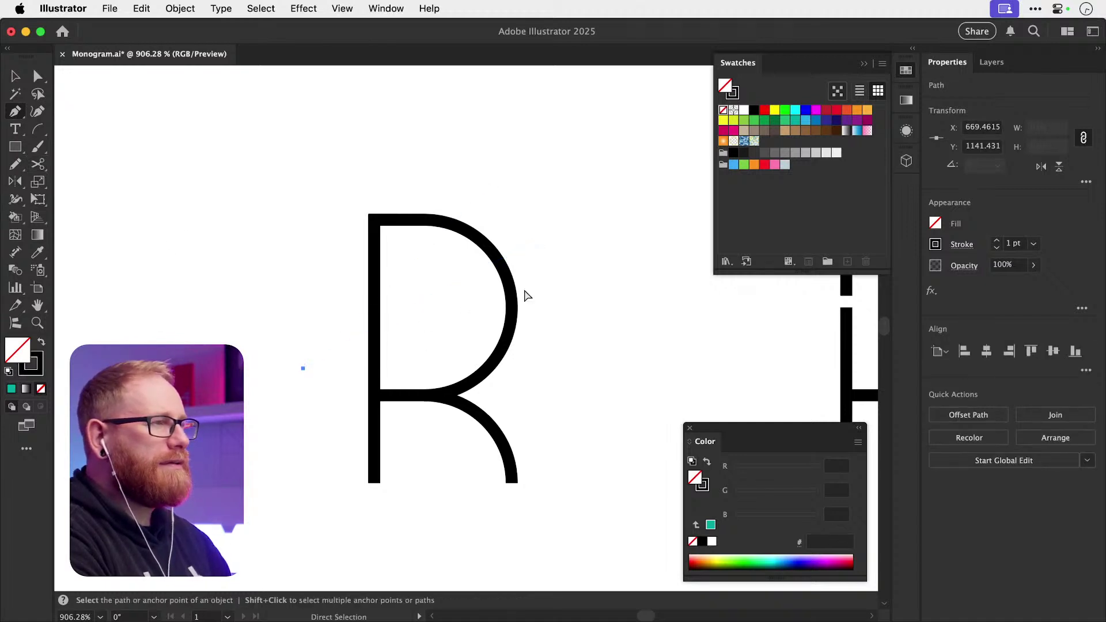
{"action": "left_click", "coordinate": [582, 362]}
{"action": "left_click", "coordinate": [303, 363]}
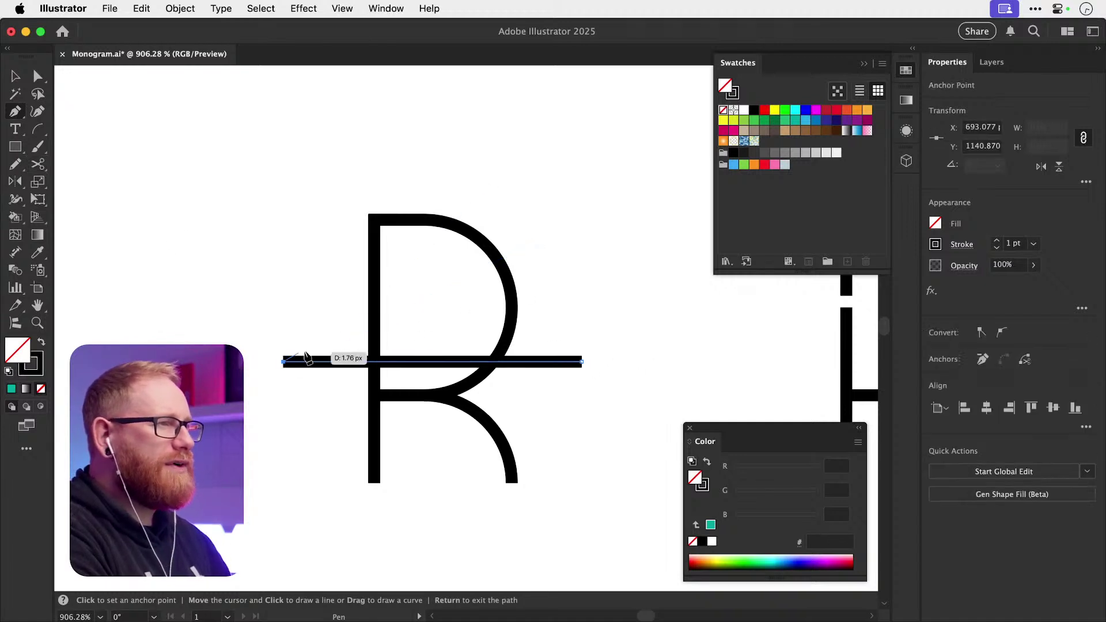
{"action": "key", "text": "r"}
{"action": "key", "text": "super+d"}
{"action": "key", "text": "Return"}
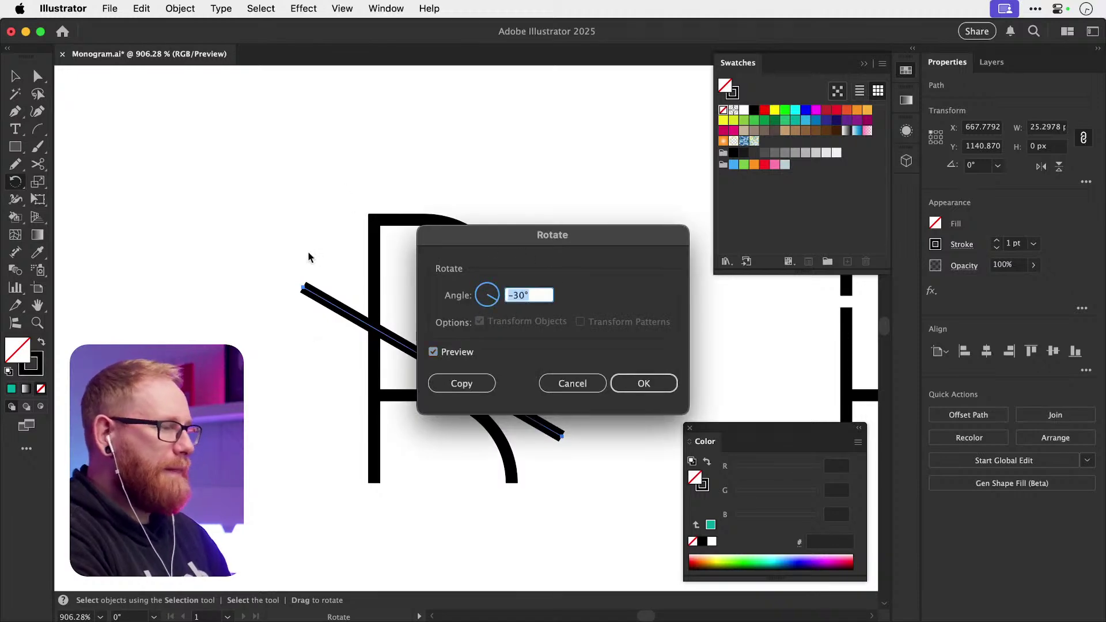
{"action": "type", "text": "30"}
{"action": "key", "text": "Return"}
{"action": "key", "text": "v"}
- Set the rotated line's stroke to white (ffffff) and move it up to cut a slanted gap through the stem and bowl
{"action": "double_click", "coordinate": [31, 363]}
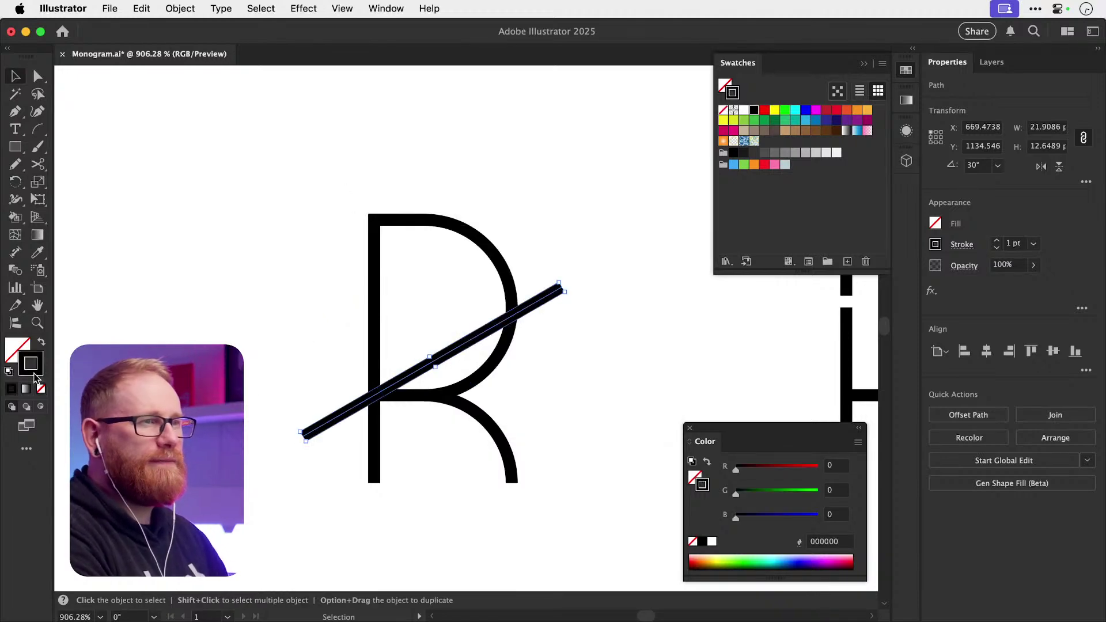
{"action": "type", "text": "ffffff"}
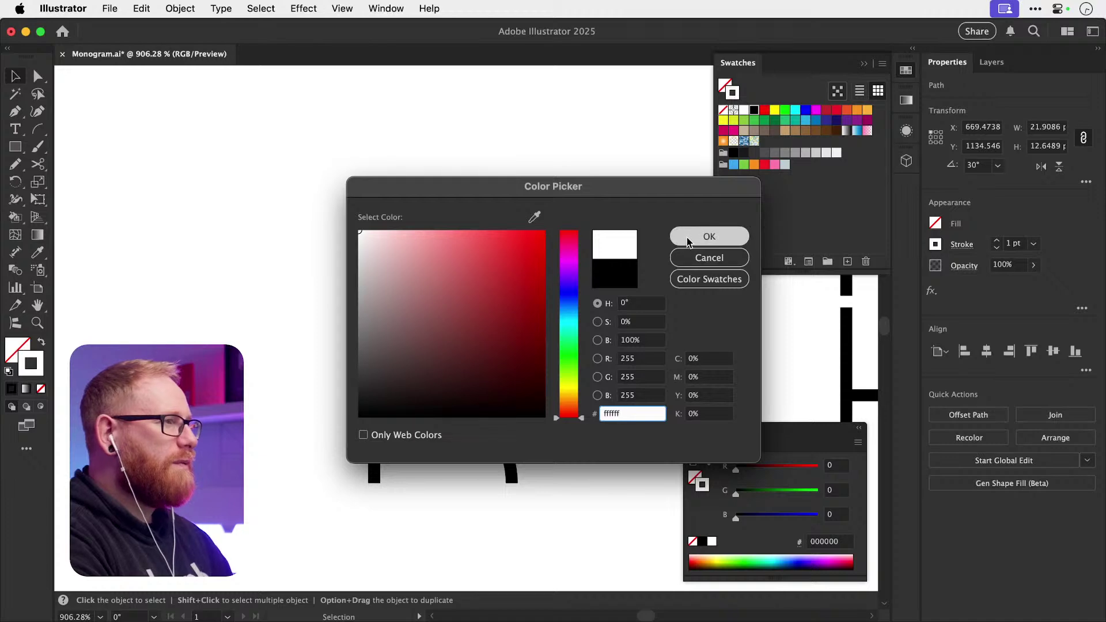
{"action": "left_click", "coordinate": [706, 235]}
{"action": "left_click_drag", "start_coordinate": [465, 337], "coordinate": [475, 280]}
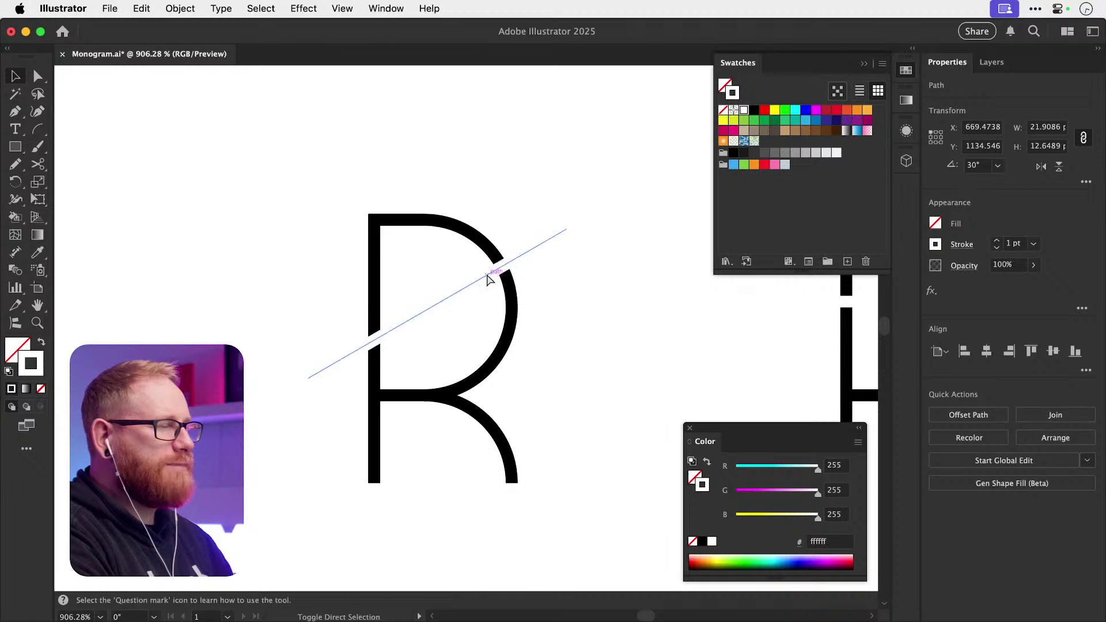
{"action": "key", "text": "super+shift+a"}
{"action": "key", "text": "super+minus"}
{"action": "key", "text": "super+minus"}
{"action": "key", "text": "super+minus"}
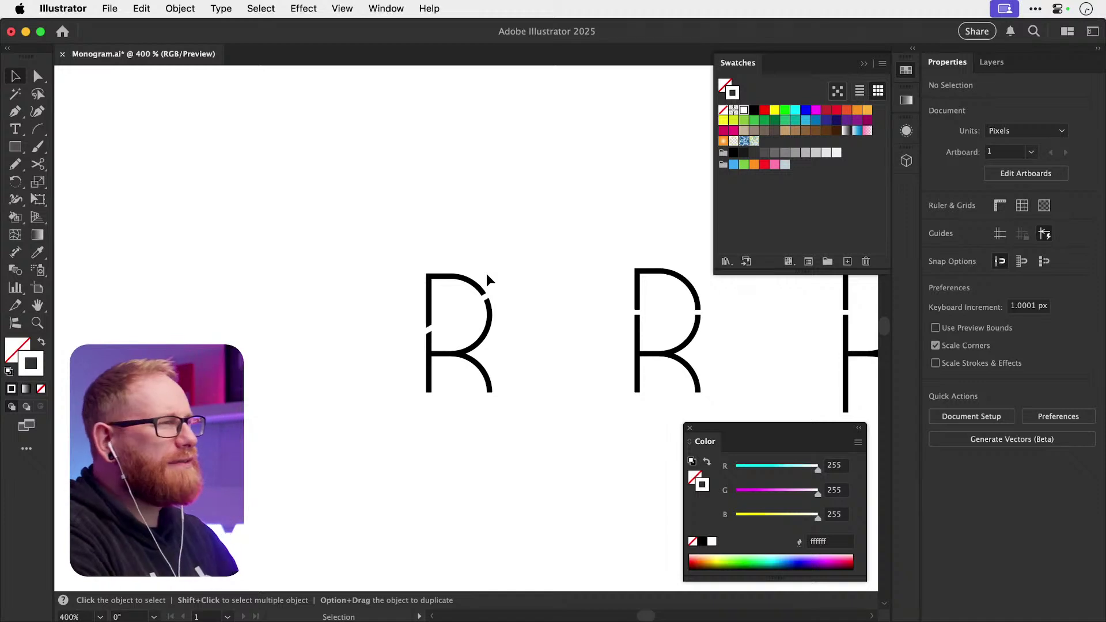
- Compare the slanted-gap R with the horizontal-gap versions at different zoom levels
{"action": "left_click", "coordinate": [463, 310]}
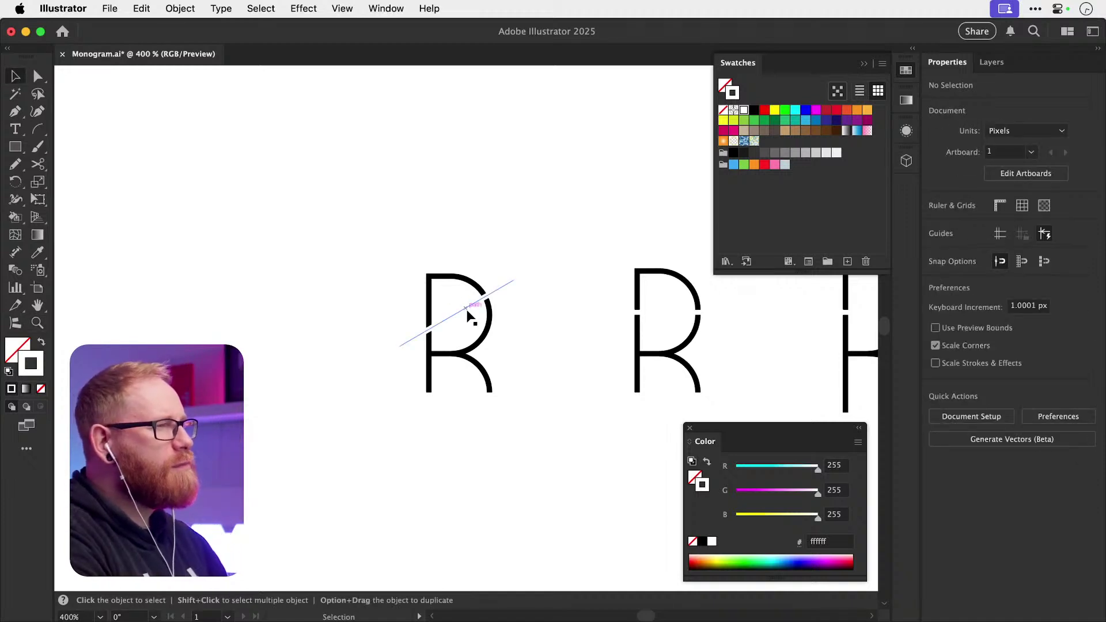
{"action": "left_click", "coordinate": [466, 308]}
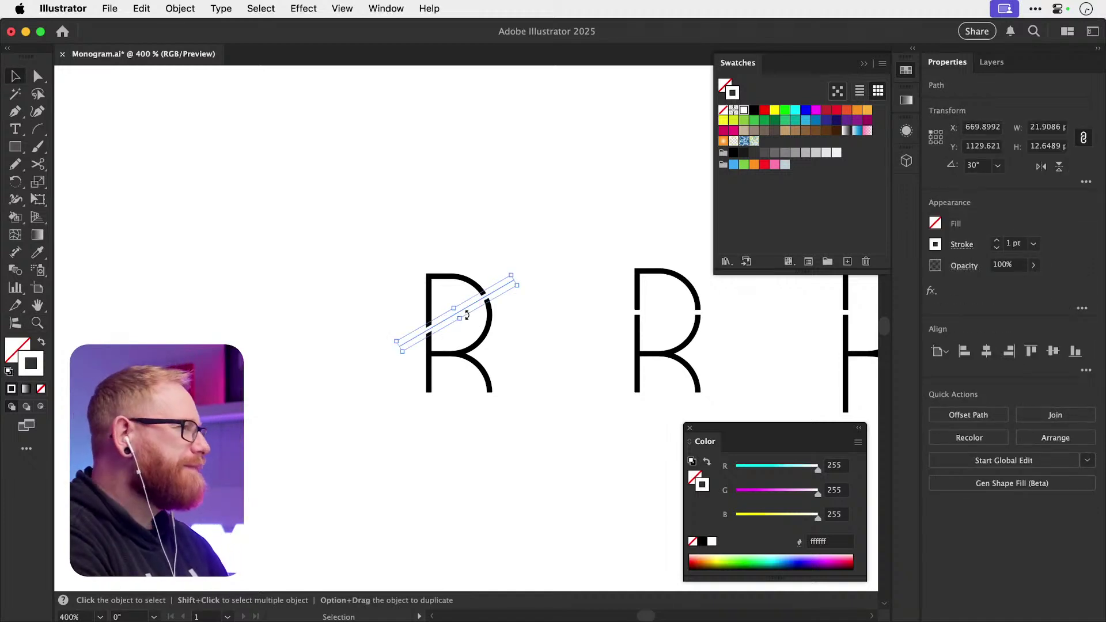
{"action": "key", "text": "a"}
{"action": "scroll", "coordinate": [630, 314], "scroll_direction": "up", "scroll_amount": 5}
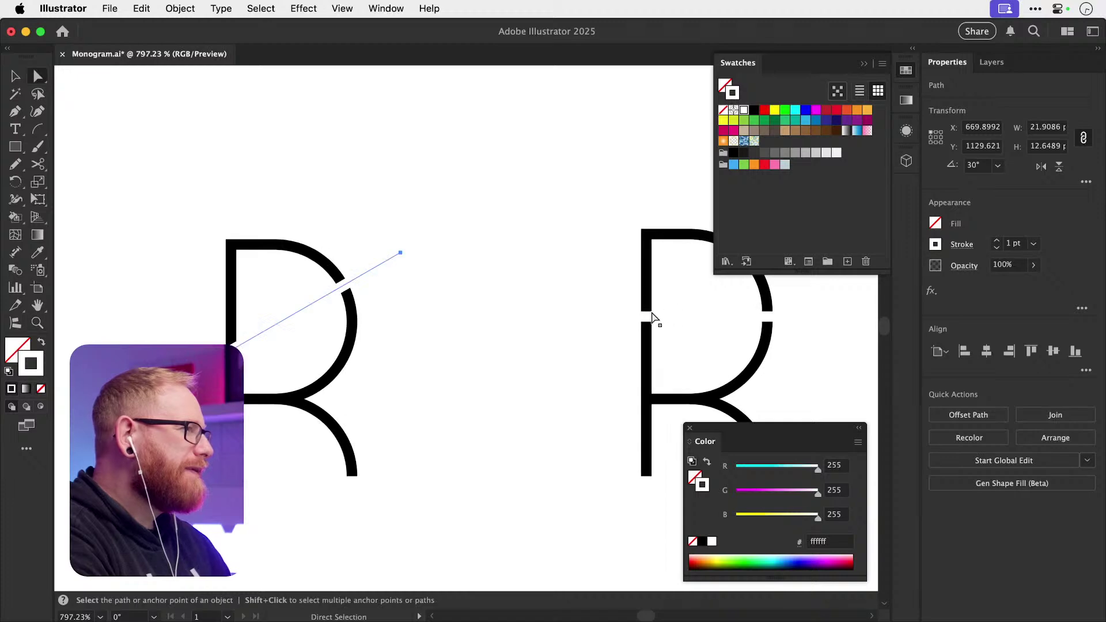
{"action": "left_click_drag", "start_coordinate": [646, 320], "coordinate": [648, 323]}
{"action": "left_click", "coordinate": [548, 348]}
{"action": "key", "text": "super+minus"}
{"action": "key", "text": "super+minus"}
{"action": "key", "text": "super+minus"}
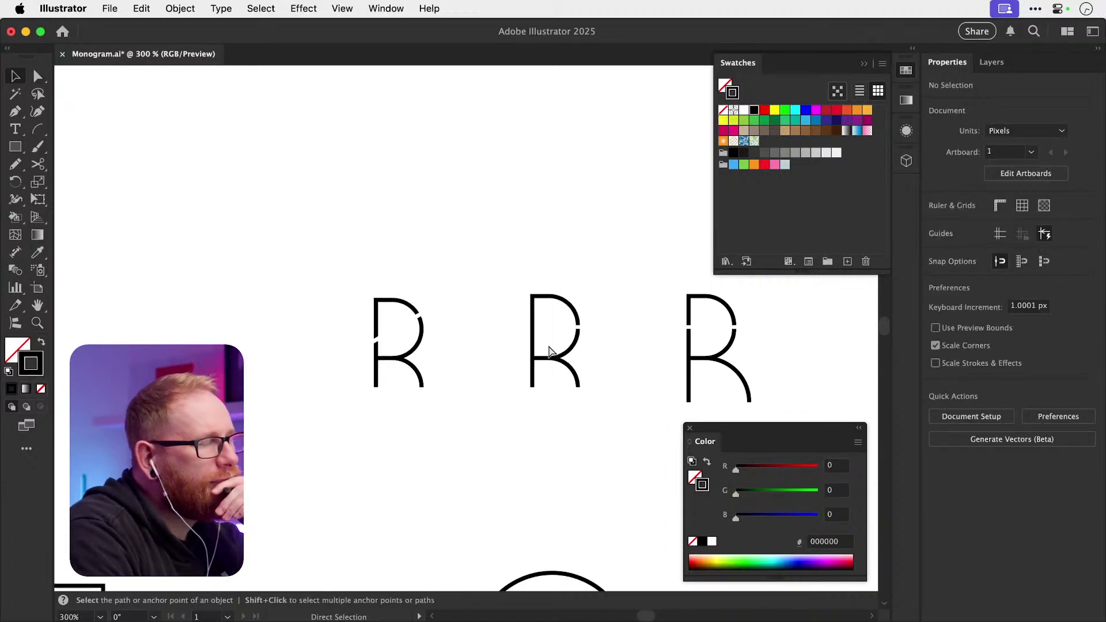
- Try moving the stem gap of the middle R up to just below its top bar
{"action": "left_click", "coordinate": [560, 299]}
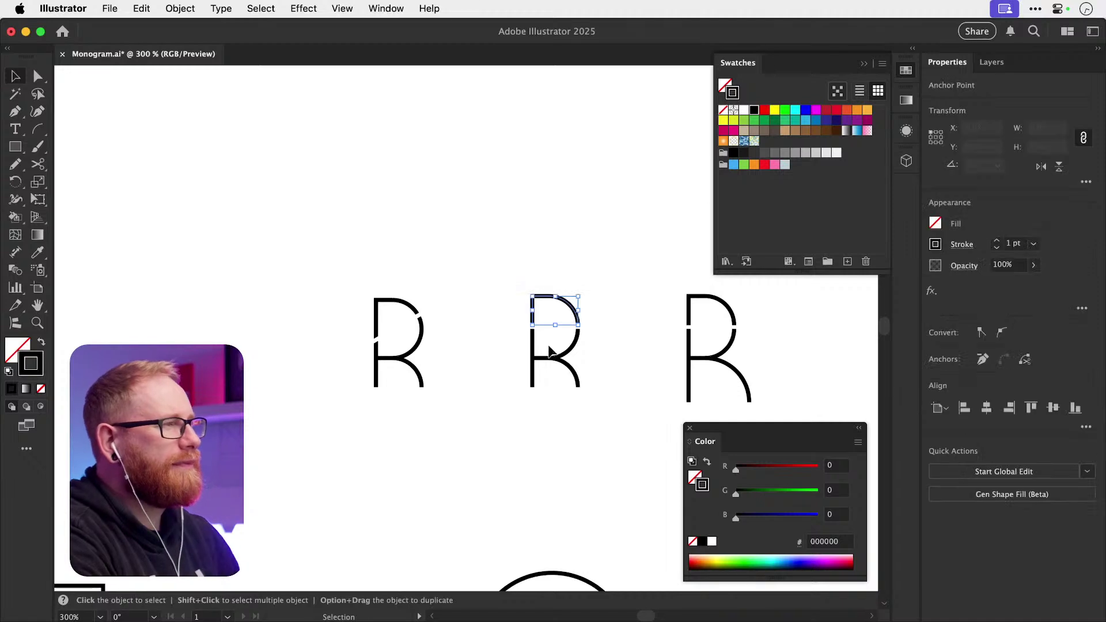
{"action": "left_click", "coordinate": [568, 309]}
{"action": "left_click", "coordinate": [532, 314]}
{"action": "scroll", "coordinate": [538, 325], "scroll_direction": "up", "scroll_amount": 3}
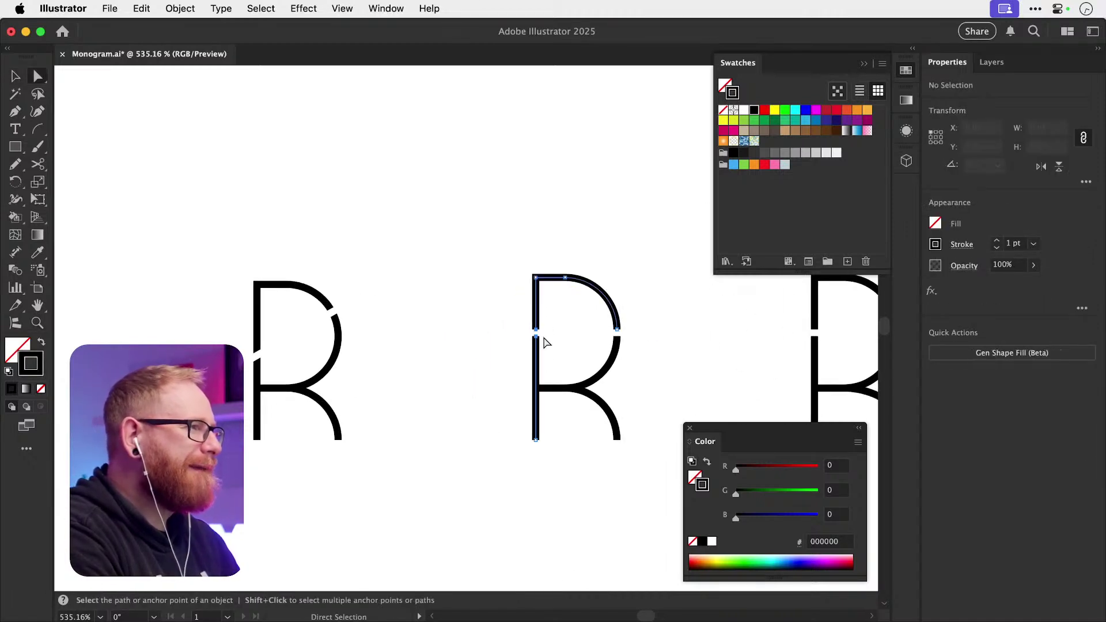
{"action": "left_click_drag", "start_coordinate": [540, 337], "coordinate": [538, 285]}
{"action": "left_click", "coordinate": [662, 255]}
{"action": "key", "text": "v"}
{"action": "left_click_drag", "start_coordinate": [625, 360], "coordinate": [482, 340]}
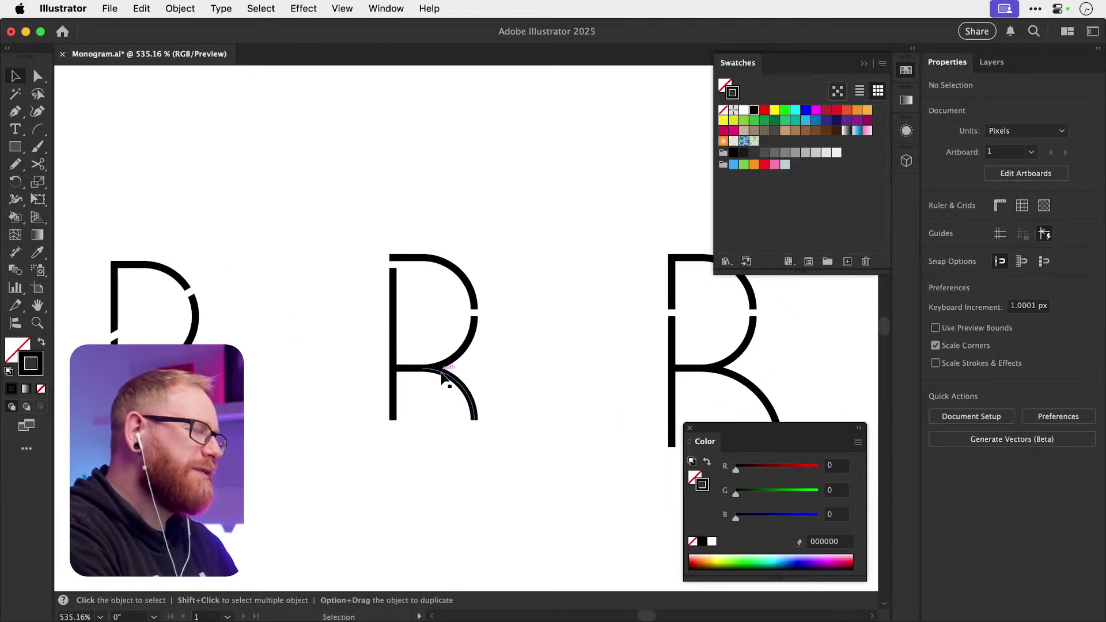
- Delete the slanted-gap R and place a copy of the middle horizontal-gap R 30 px to the left of the original
{"action": "left_click", "coordinate": [449, 378]}
{"action": "left_click_drag", "start_coordinate": [346, 215], "coordinate": [446, 396]}
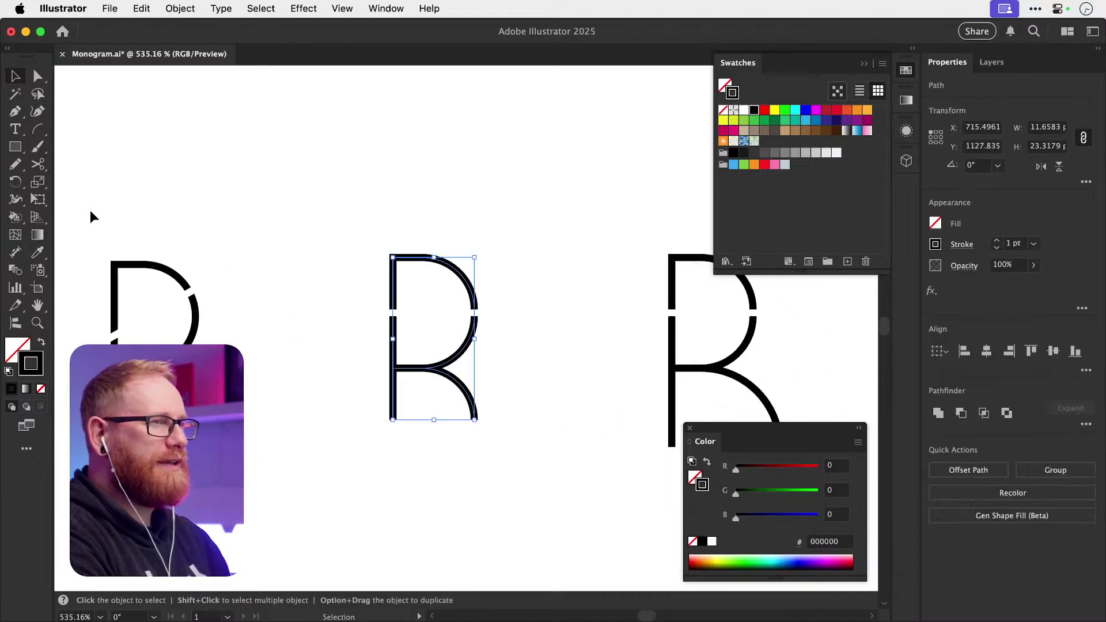
{"action": "left_click_drag", "start_coordinate": [90, 212], "coordinate": [480, 277]}
{"action": "key", "text": "super+x"}
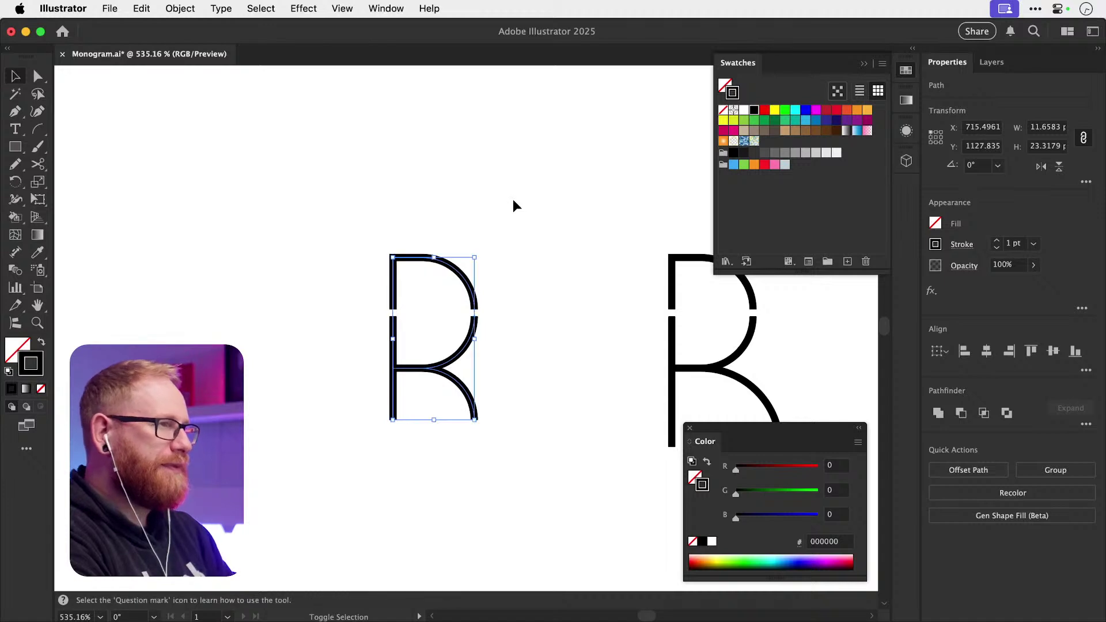
{"action": "key", "text": "super+f"}
{"action": "left_click", "coordinate": [292, 330]}
{"action": "scroll", "coordinate": [292, 330], "scroll_direction": "up", "scroll_amount": 5}
{"action": "key", "text": "a"}
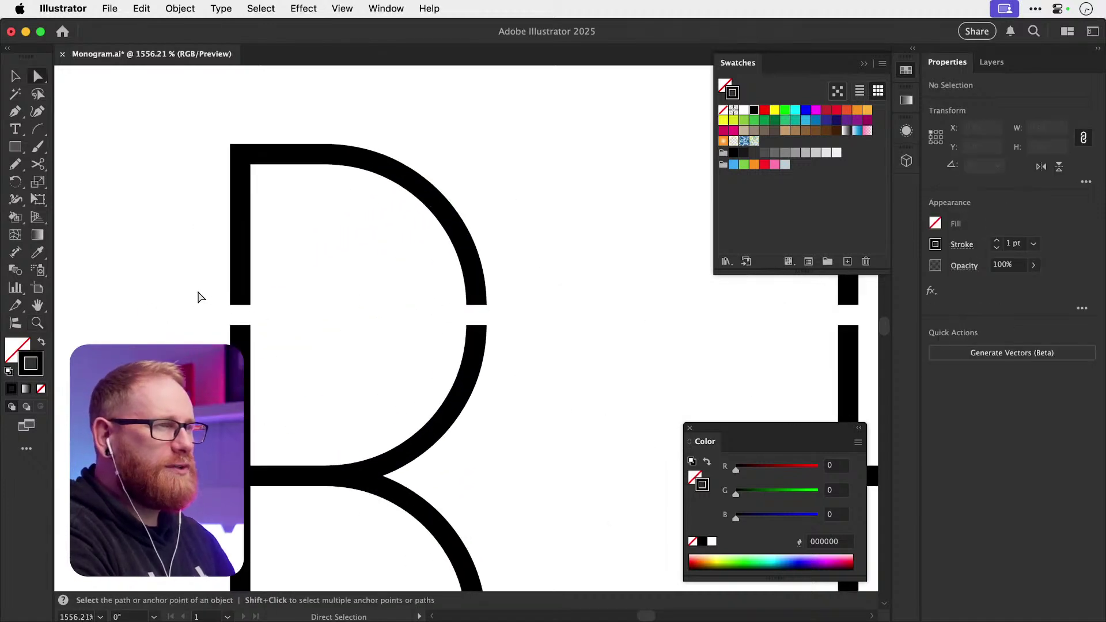
- Move the stem gap of the new copy up to directly beneath its top bar and save the document
{"action": "scroll", "coordinate": [292, 375], "scroll_direction": "up", "scroll_amount": 3}
{"action": "left_click", "coordinate": [277, 372]}
{"action": "left_click_drag", "start_coordinate": [277, 373], "coordinate": [667, 329]}
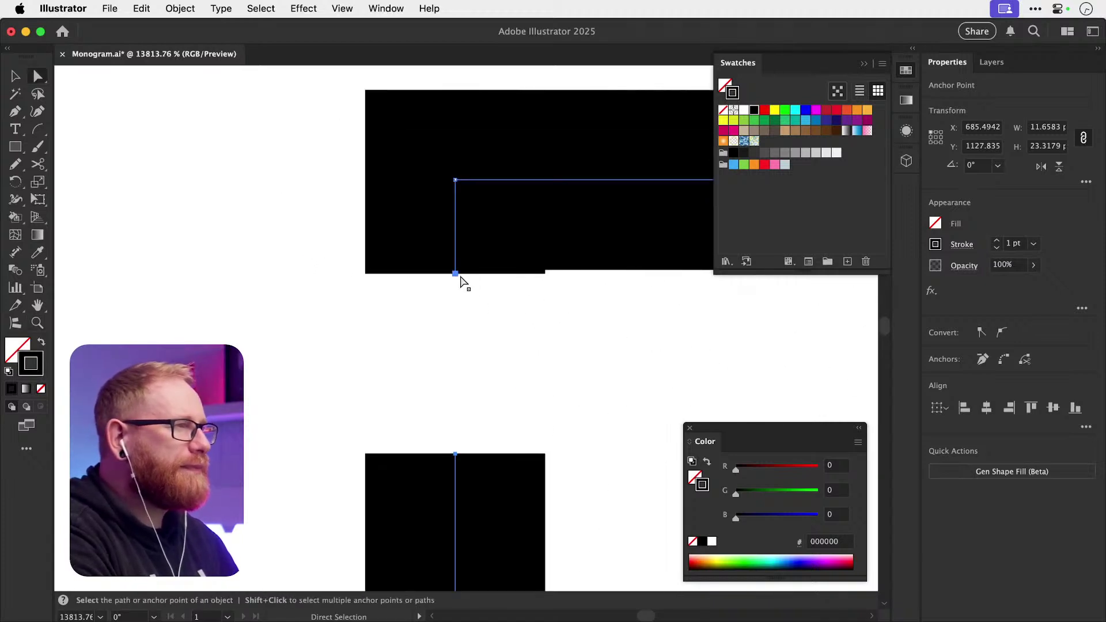
{"action": "mouse_move", "coordinate": [459, 279]}
{"action": "left_mouse_down"}
{"action": "mouse_move", "coordinate": [455, 317]}
{"action": "mouse_move", "coordinate": [458, 276]}
{"action": "left_mouse_up"}
{"action": "left_click", "coordinate": [468, 277]}
{"action": "key", "text": "super+s"}
- Try a 3 pt stroke on the R whose stem gap sits beneath the top bar, and undo the stroke change
{"action": "key", "text": "super+minus"}
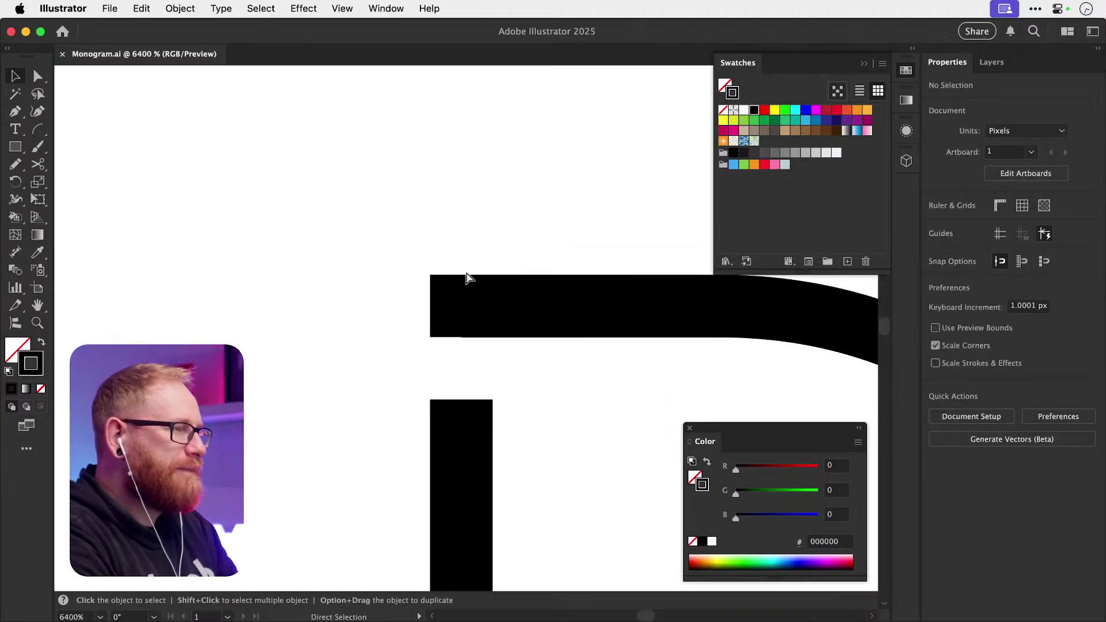
{"action": "key", "text": "super+minus"}
{"action": "key", "text": "super+minus"}
{"action": "key", "text": "super+minus"}
{"action": "key", "text": "super+minus"}
{"action": "key", "text": "super+minus"}
{"action": "key", "text": "super+minus"}
{"action": "key", "text": "super+minus"}
{"action": "key", "text": "super+minus"}
{"action": "key", "text": "super+minus"}
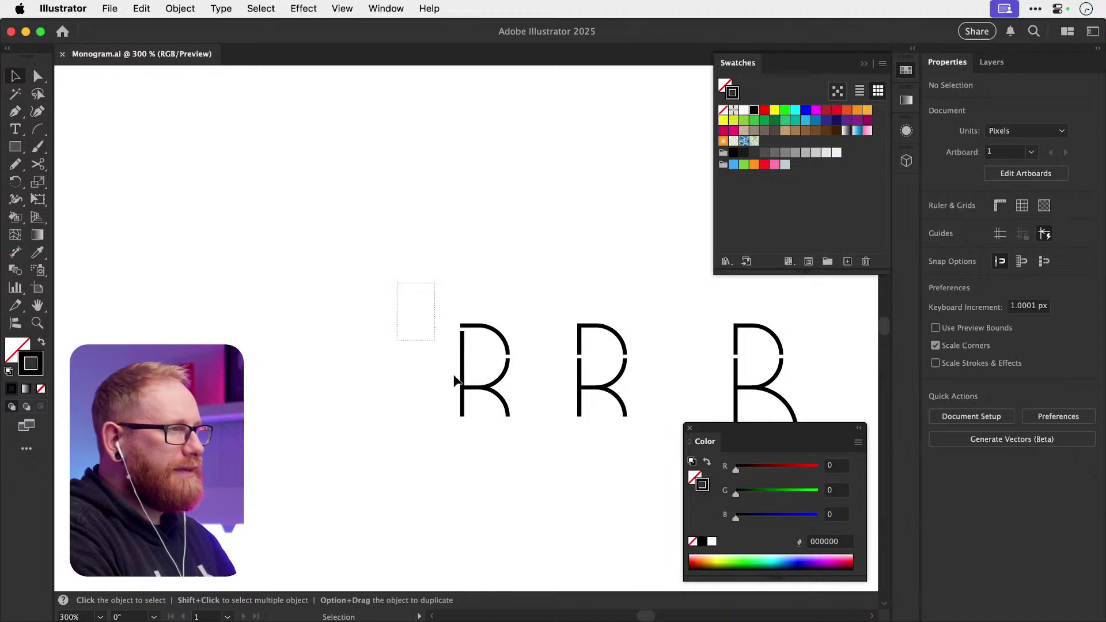
{"action": "left_click", "coordinate": [457, 381]}
{"action": "left_click", "coordinate": [997, 241]}
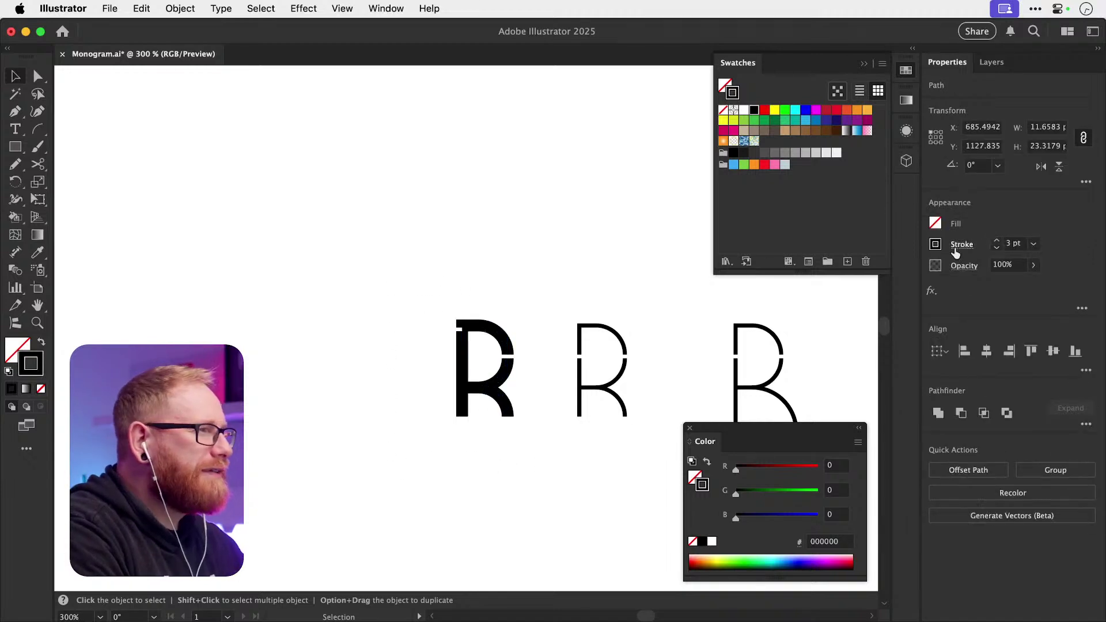
{"action": "left_click", "coordinate": [675, 320]}
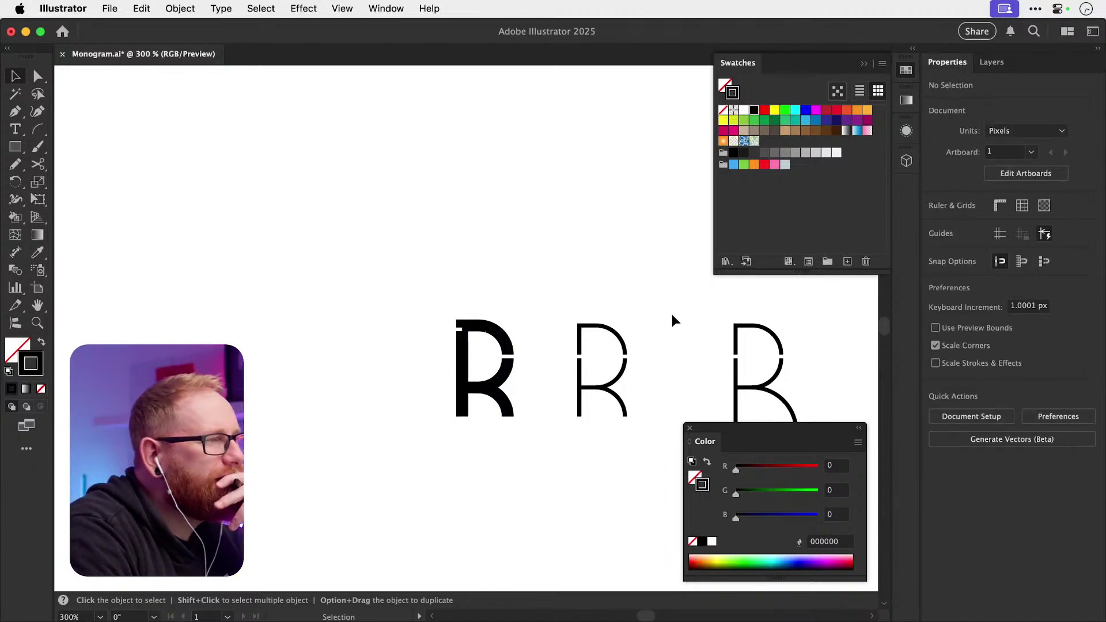
{"action": "key", "text": "a"}
{"action": "key", "text": "super+z"}
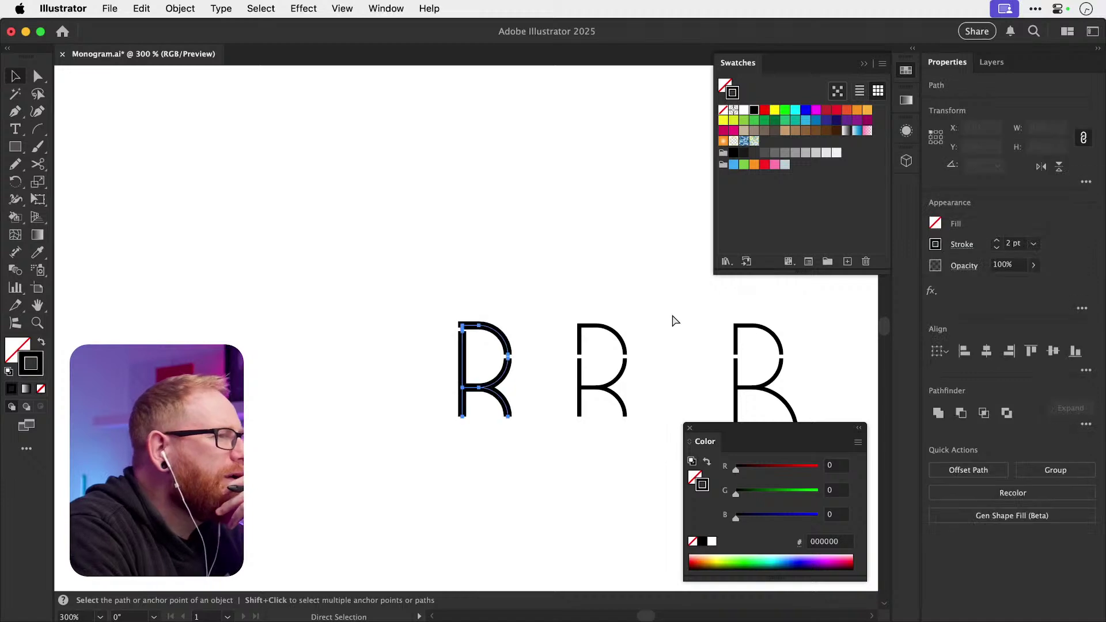
- Duplicate that R about 50 px to the left and raise the duplicate's stroke weight to 7 pt
{"action": "key", "text": "v"}
{"action": "left_click_drag", "start_coordinate": [470, 353], "coordinate": [275, 352]}
{"action": "left_click_drag", "start_coordinate": [998, 243], "coordinate": [999, 247]}
{"action": "left_click", "coordinate": [996, 249]}
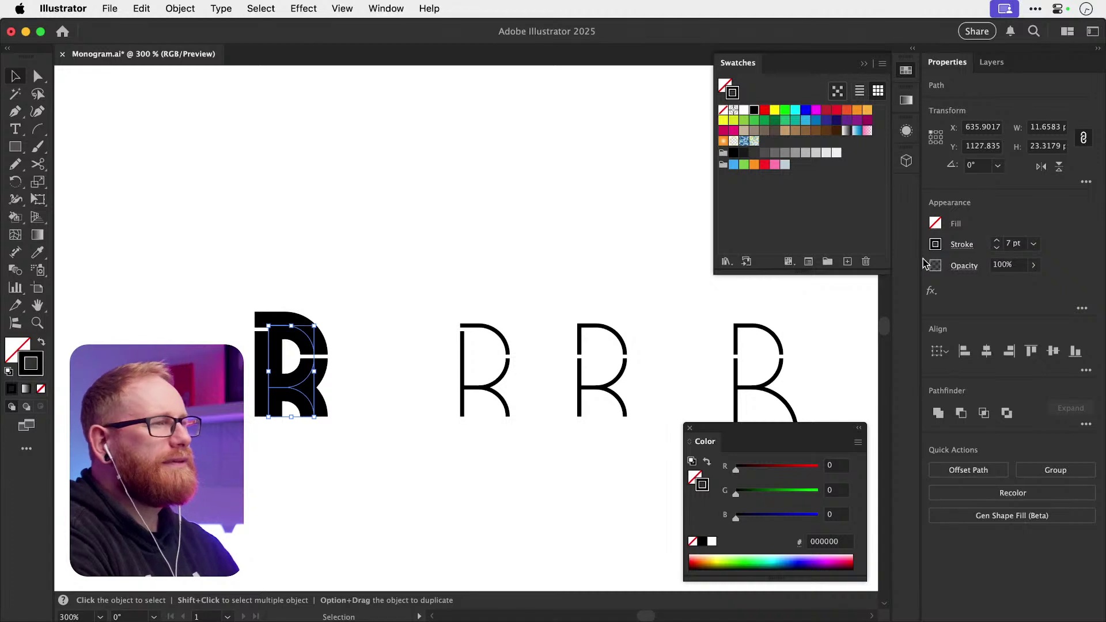
{"action": "left_click", "coordinate": [465, 222]}
{"action": "left_click_drag", "start_coordinate": [390, 324], "coordinate": [594, 376]}
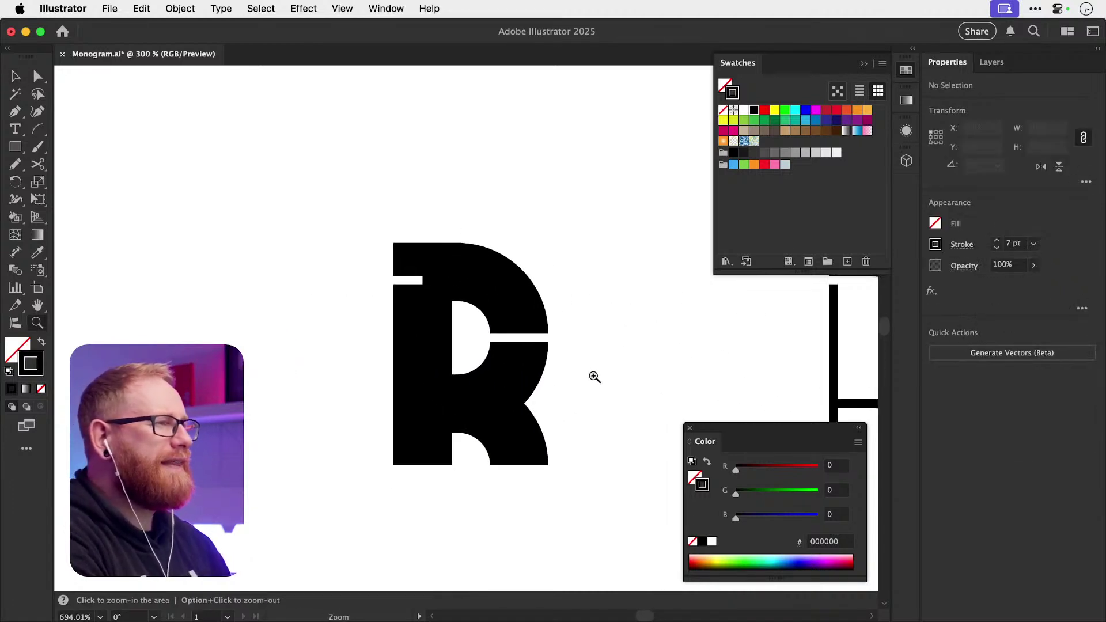
{"action": "left_click", "coordinate": [594, 377]}
{"action": "key", "text": "a"}
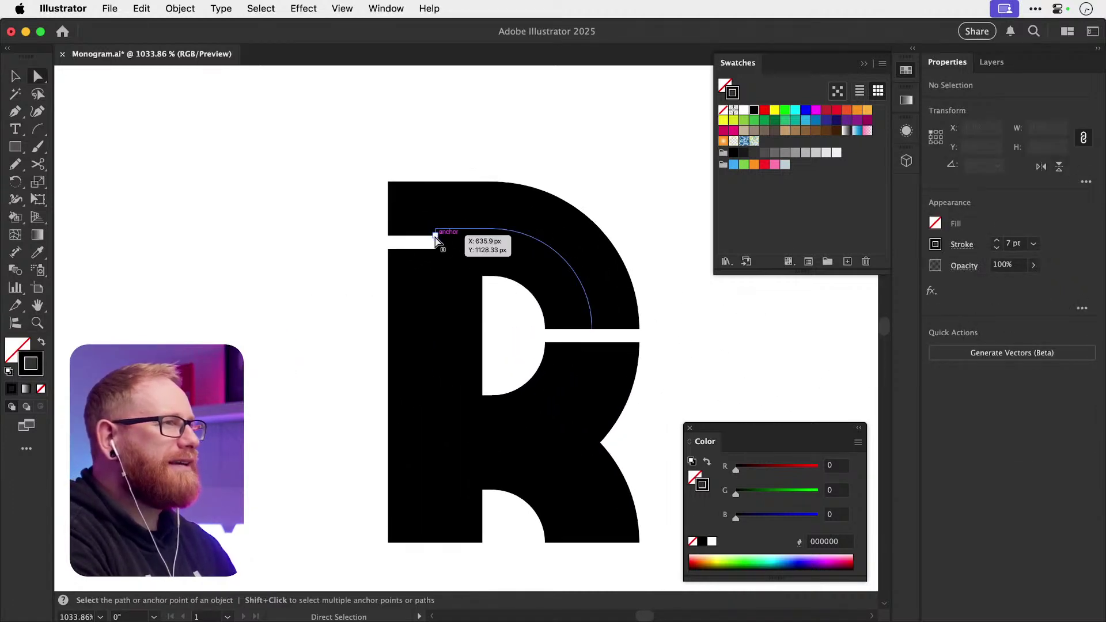
{"action": "left_click_drag", "start_coordinate": [435, 236], "coordinate": [368, 226]}
{"action": "left_click", "coordinate": [452, 228]}
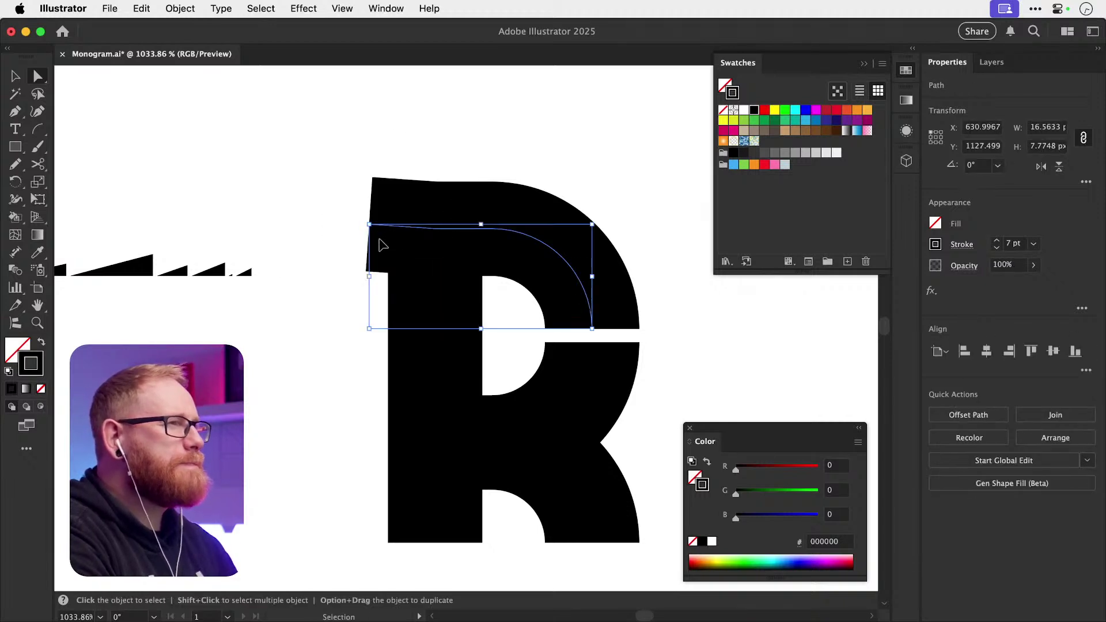
{"action": "key", "text": "super+z"}
{"action": "left_click", "coordinate": [371, 242]}
{"action": "left_click_drag", "start_coordinate": [425, 235], "coordinate": [387, 229]}
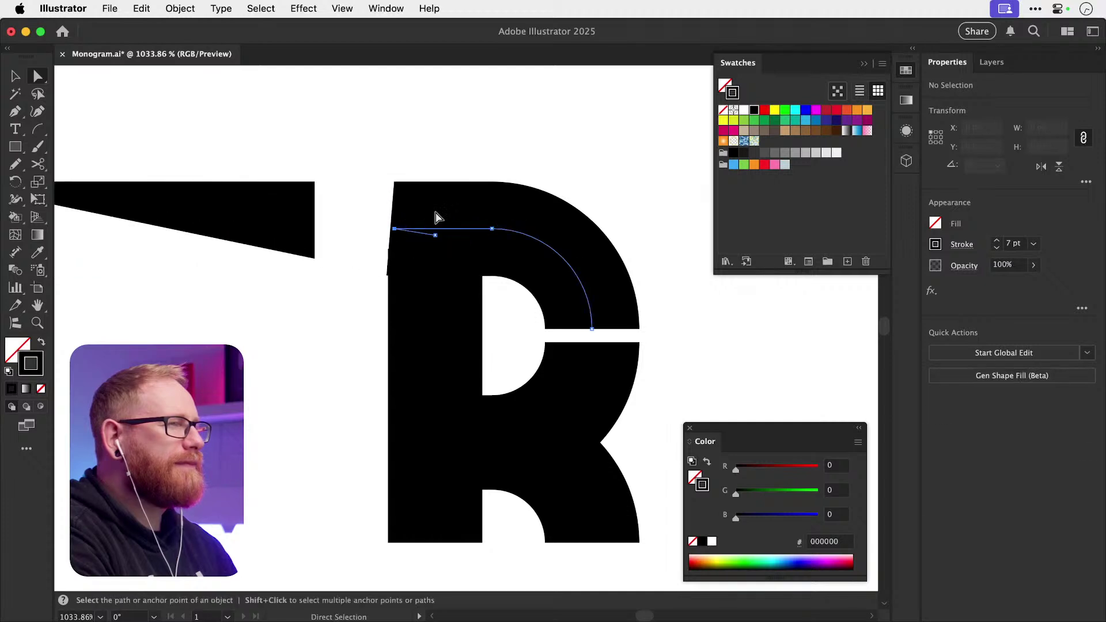
{"action": "left_click", "coordinate": [447, 210]}
{"action": "key", "text": "super+minus"}
{"action": "key", "text": "super+minus"}
{"action": "left_click", "coordinate": [445, 210]}
{"action": "key", "text": "super+y"}
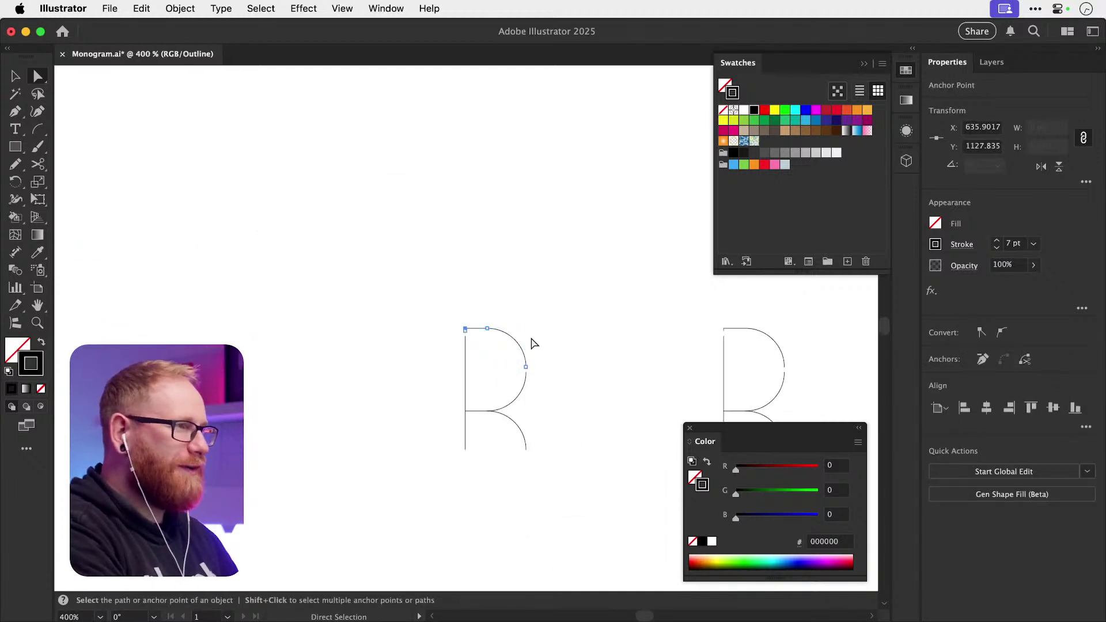
- Move the corner anchor of the 7 pt R's top path out to the stem's left outer edge, closing the stem gap
{"action": "key", "text": "z"}
{"action": "left_click_drag", "start_coordinate": [462, 325], "coordinate": [378, 315]}
{"action": "key", "text": "a"}
{"action": "left_click", "coordinate": [486, 338]}
{"action": "key", "text": "super+y"}
{"action": "scroll", "coordinate": [474, 333], "scroll_direction": "up", "scroll_amount": 10}
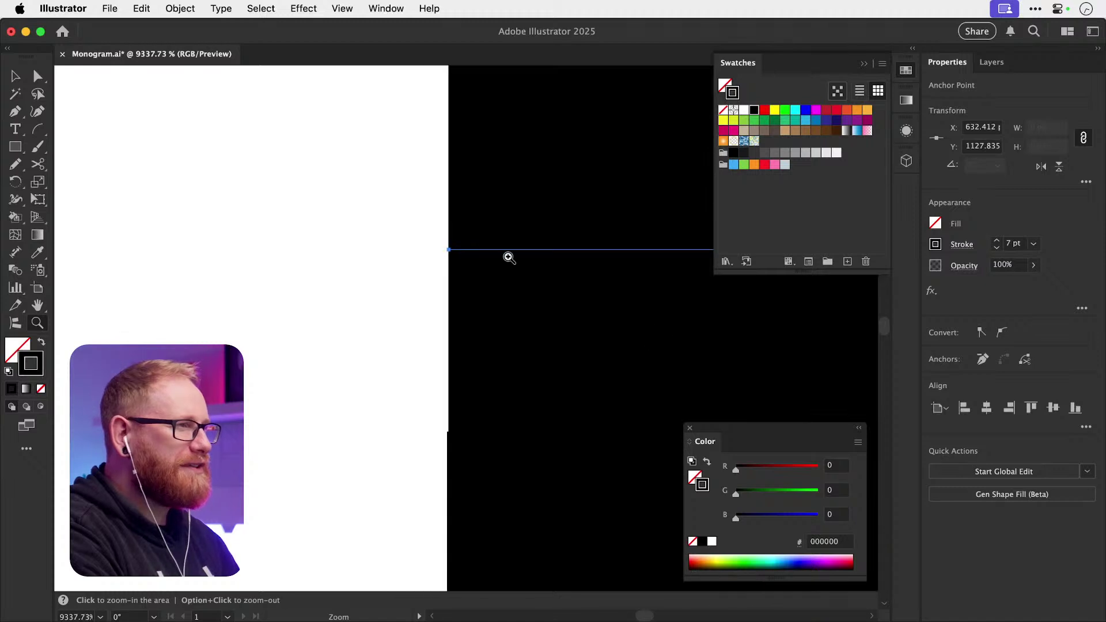
{"action": "mouse_move", "coordinate": [465, 249]}
{"action": "left_mouse_down"}
{"action": "mouse_move", "coordinate": [452, 250]}
{"action": "mouse_move", "coordinate": [489, 249]}
{"action": "mouse_move", "coordinate": [447, 252]}
{"action": "left_mouse_up"}
{"action": "scroll", "coordinate": [447, 252], "scroll_direction": "down", "scroll_amount": 15}
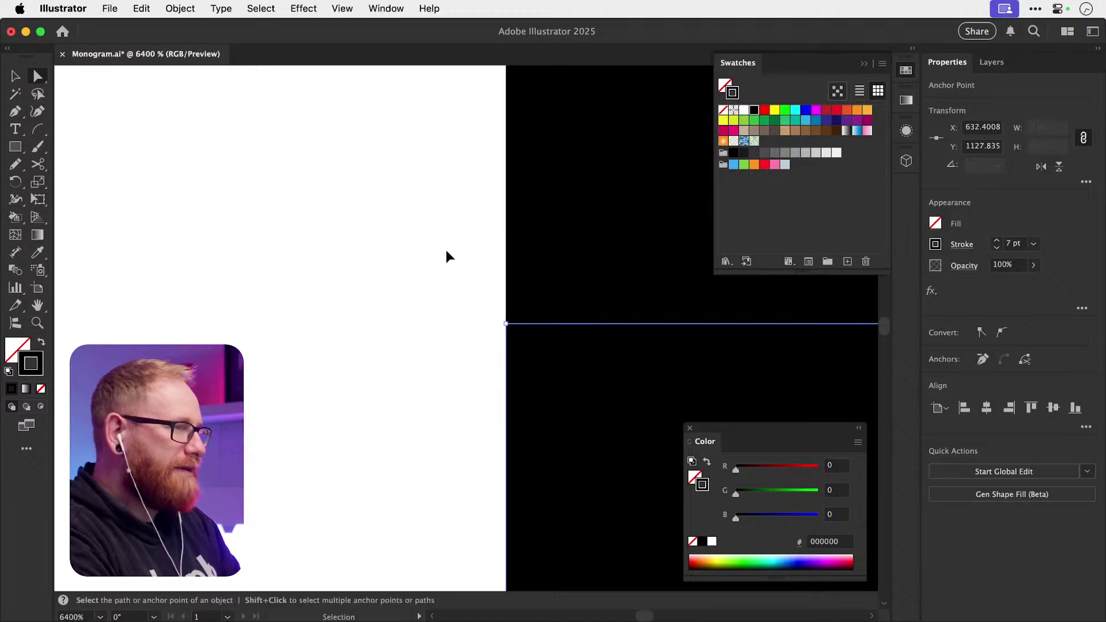
{"action": "left_click", "coordinate": [449, 256]}
{"action": "left_click_drag", "start_coordinate": [501, 420], "coordinate": [434, 365]}
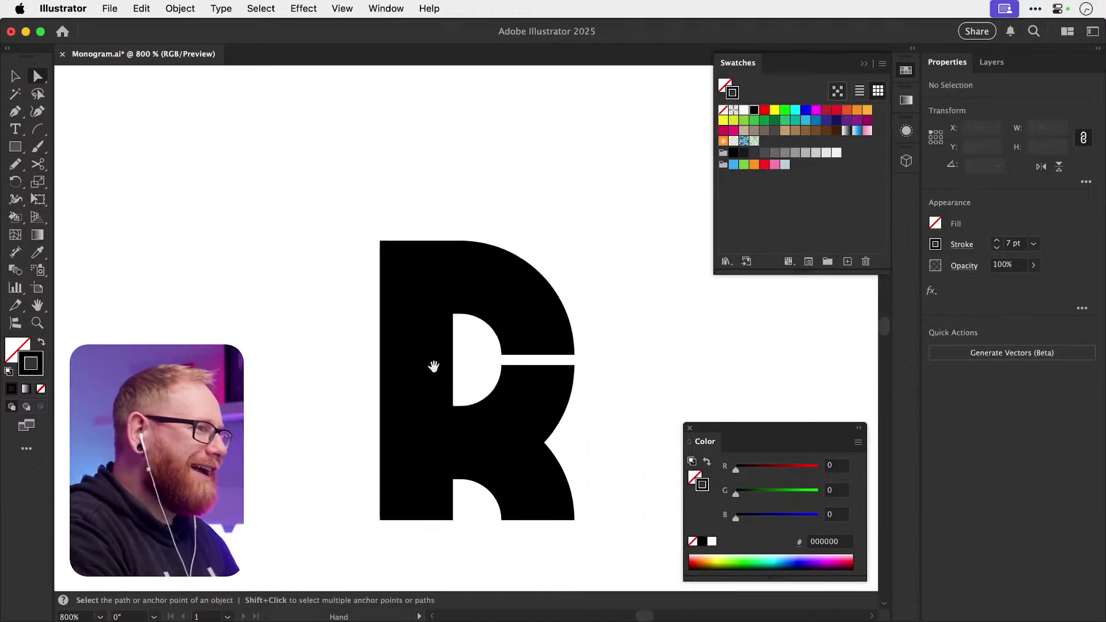
- Draw a rectangle about 17 px wide and 1 px high, matching the bowl gap's height, with white fill and no stroke
{"action": "key", "text": "z"}
{"action": "key", "text": "a"}
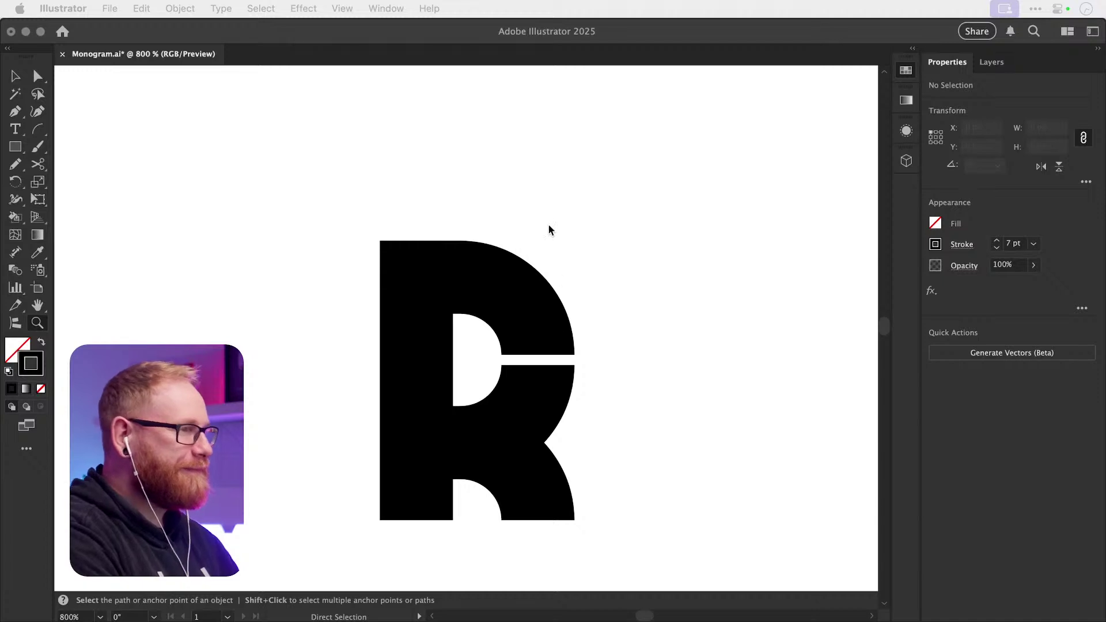
{"action": "key", "text": "v"}
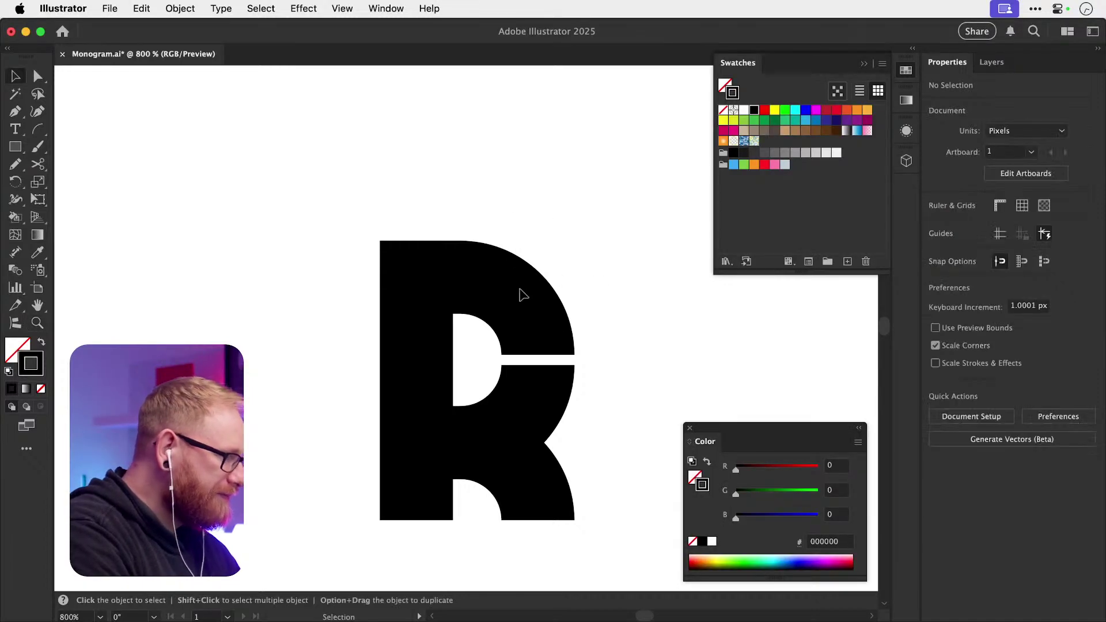
{"action": "left_click", "coordinate": [906, 68]}
{"action": "key", "text": "z"}
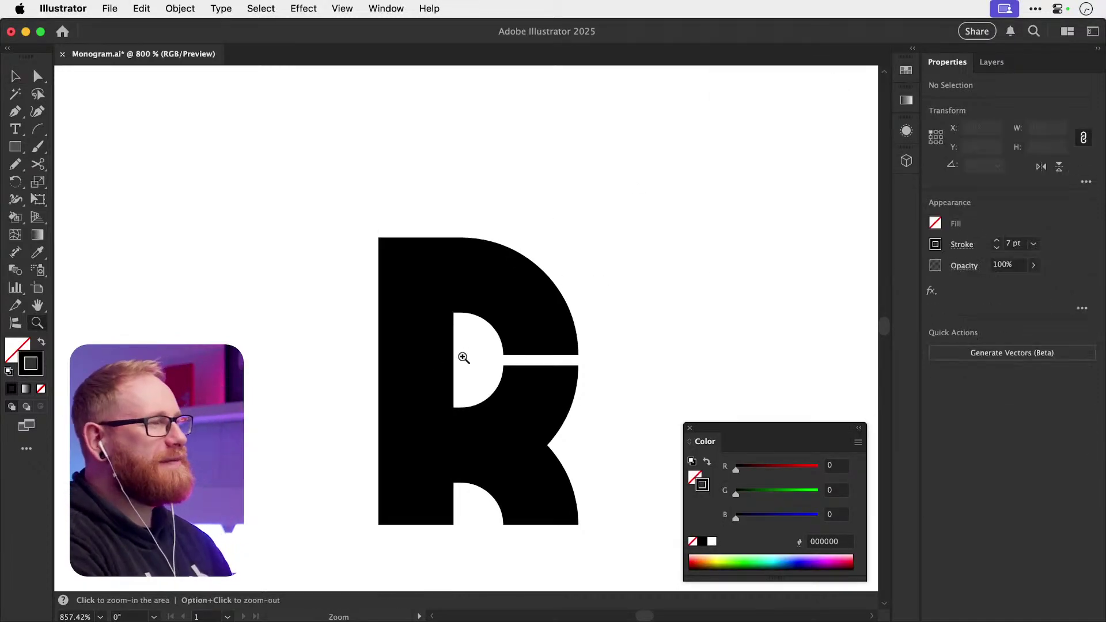
{"action": "left_click_drag", "start_coordinate": [462, 358], "coordinate": [563, 365]}
{"action": "key", "text": "v"}
{"action": "key", "text": "space"}
{"action": "left_click_drag", "start_coordinate": [489, 355], "coordinate": [534, 392]}
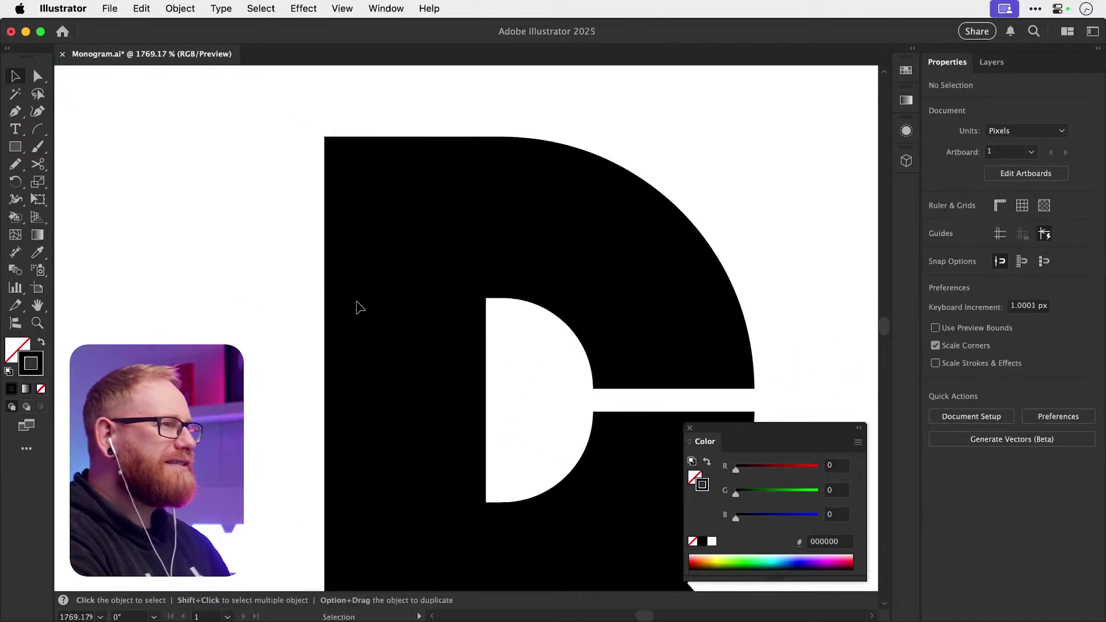
{"action": "left_click", "coordinate": [16, 147]}
{"action": "mouse_move", "coordinate": [608, 389]}
{"action": "left_mouse_down"}
{"action": "mouse_move", "coordinate": [664, 412]}
{"action": "mouse_move", "coordinate": [266, 395]}
{"action": "mouse_move", "coordinate": [277, 344]}
{"action": "left_mouse_up"}
{"action": "key", "text": "shift+x"}
{"action": "key", "text": "v"}
{"action": "key", "text": "i"}
{"action": "left_click", "coordinate": [284, 344]}
- Place the white bar across the heavy R's stem, aligned with the counter's top-left corner, and save the document
{"action": "key", "text": "v"}
{"action": "left_click_drag", "start_coordinate": [543, 406], "coordinate": [694, 386]}
{"action": "scroll", "coordinate": [543, 326], "scroll_direction": "up", "scroll_amount": 5}
{"action": "key", "text": "z"}
{"action": "left_click", "coordinate": [666, 340]}
{"action": "key", "text": "v"}
{"action": "key", "text": "z"}
{"action": "left_click", "coordinate": [679, 383]}
{"action": "key", "text": "v"}
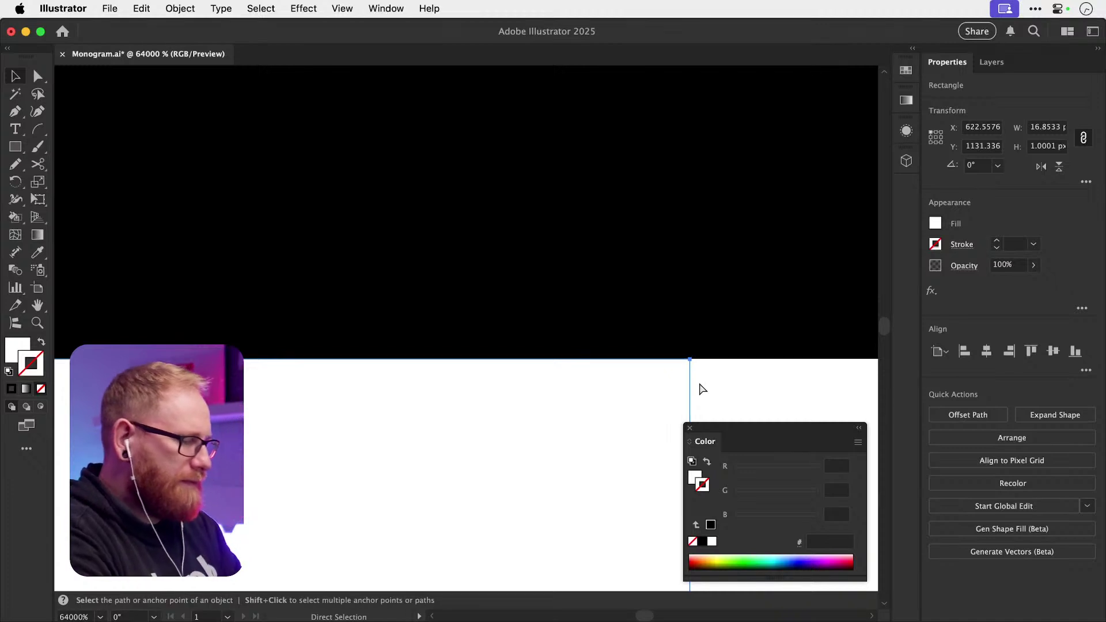
{"action": "key", "text": "super+s"}
{"action": "key", "text": "super+minus"}
{"action": "key", "text": "super+minus"}
{"action": "key", "text": "super+minus"}
{"action": "key", "text": "super+minus"}
{"action": "key", "text": "super+minus"}
{"action": "key", "text": "super+minus"}
{"action": "key", "text": "super+minus"}
{"action": "key", "text": "super+minus"}
{"action": "key", "text": "super+minus"}
{"action": "key", "text": "super+minus"}
{"action": "key", "text": "super+minus"}
{"action": "key", "text": "super+minus"}
{"action": "key", "text": "super+minus"}
{"action": "key", "text": "super+minus"}
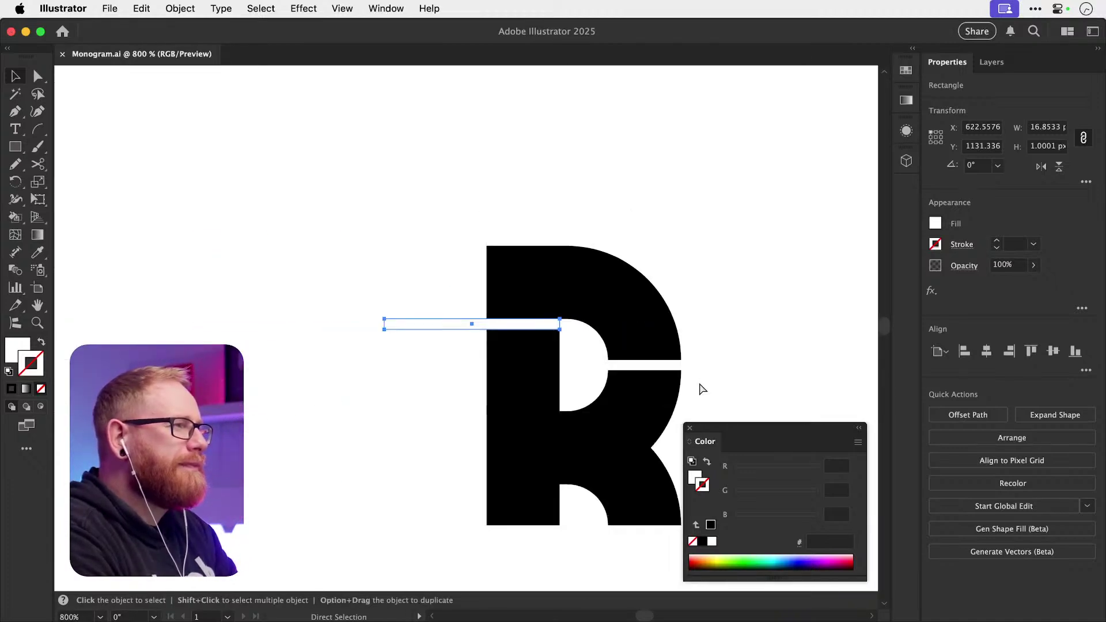
{"action": "left_click", "coordinate": [501, 249]}
{"action": "left_click_drag", "start_coordinate": [579, 322], "coordinate": [499, 325]}
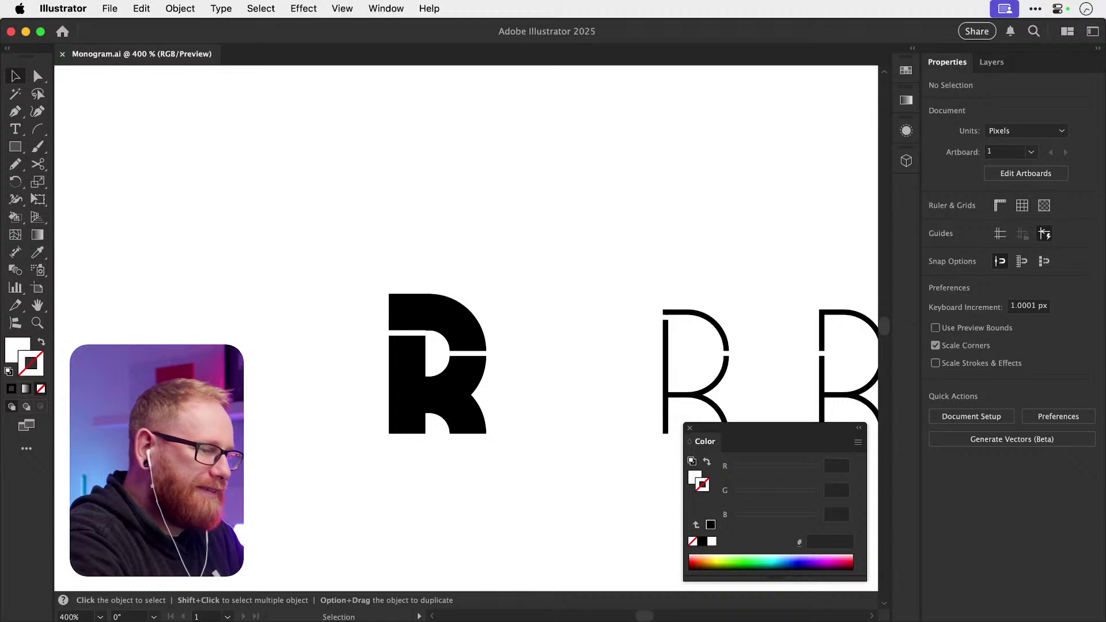
{"action": "key", "text": "super+Tab"}
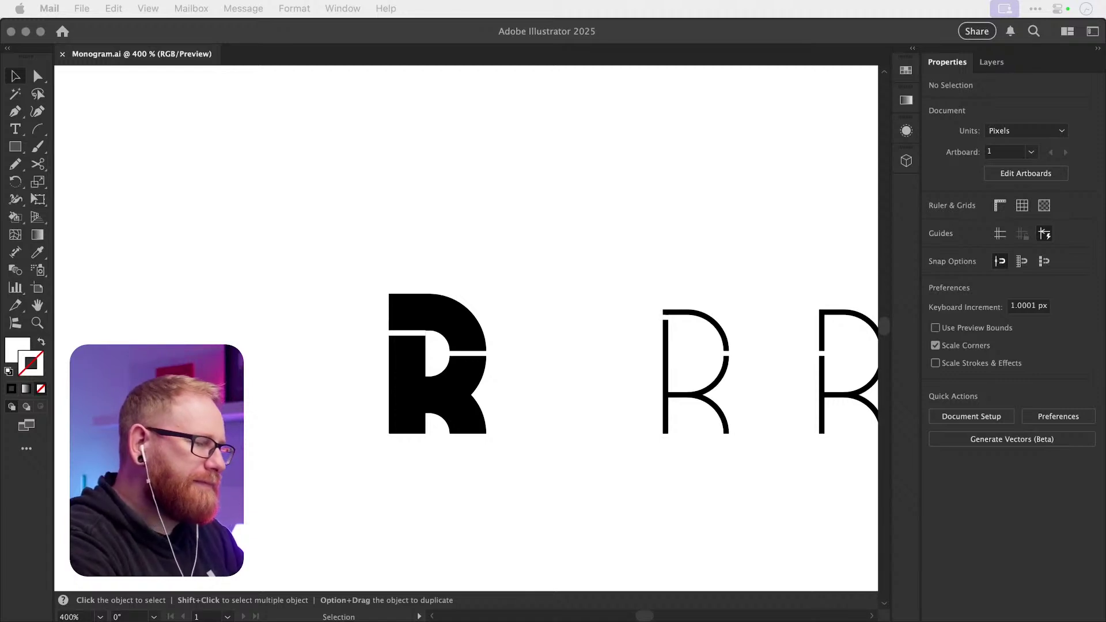
{"action": "key", "text": "super+Tab"}
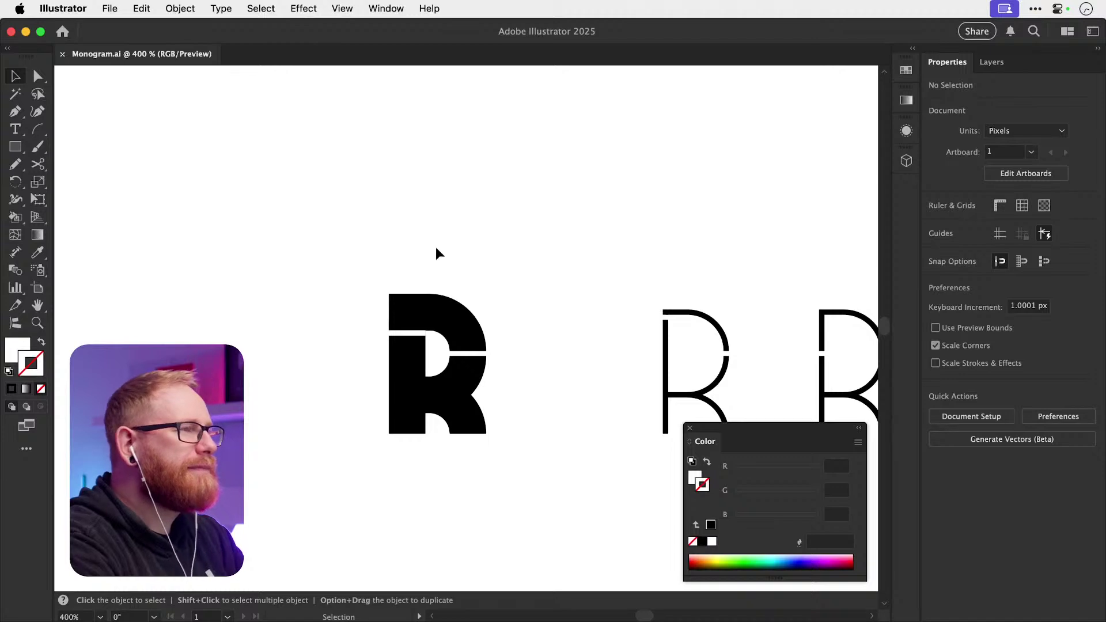
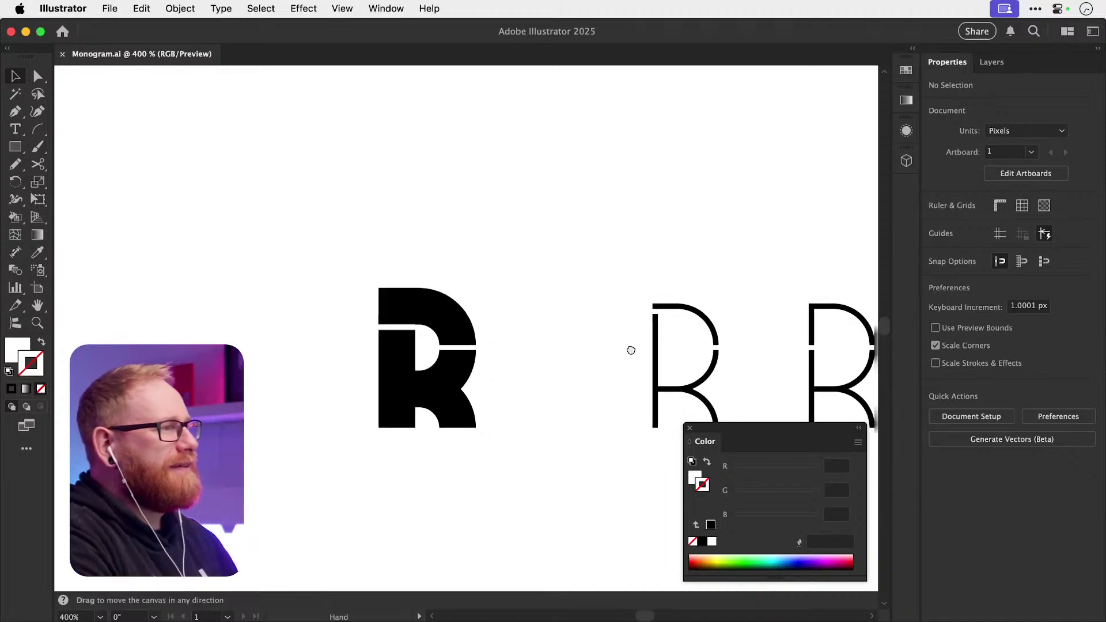
{"action": "mouse_move", "coordinate": [629, 348]}
{"action": "left_mouse_down"}
{"action": "mouse_move", "coordinate": [501, 403]}
{"action": "mouse_move", "coordinate": [625, 348]}
{"action": "left_mouse_up"}
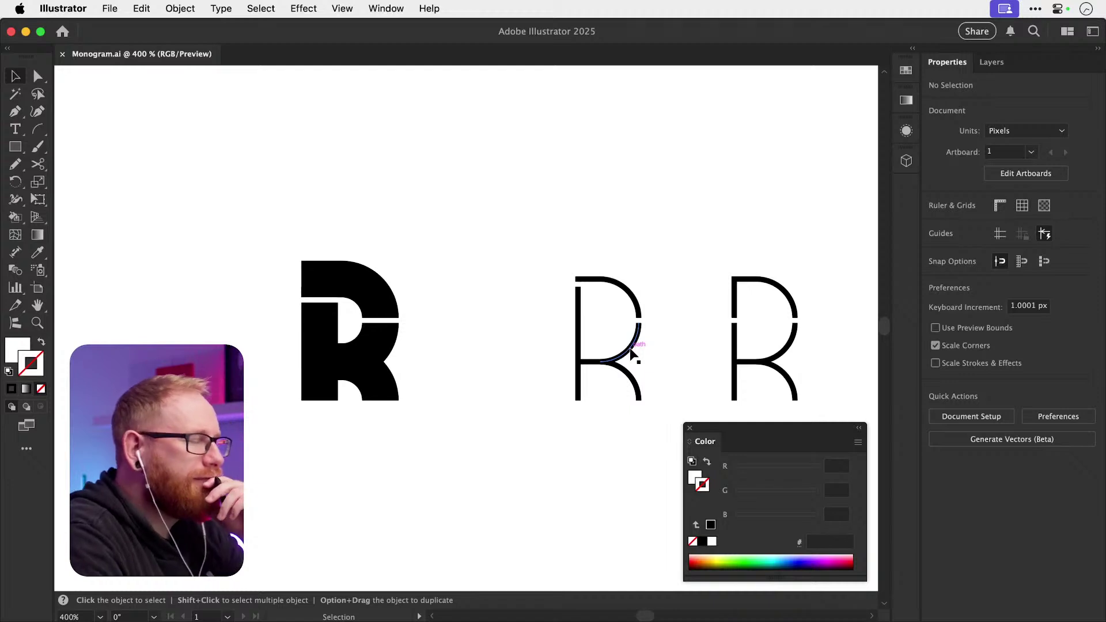
{"action": "key", "text": "space"}
{"action": "left_click_drag", "start_coordinate": [597, 261], "coordinate": [475, 248]}
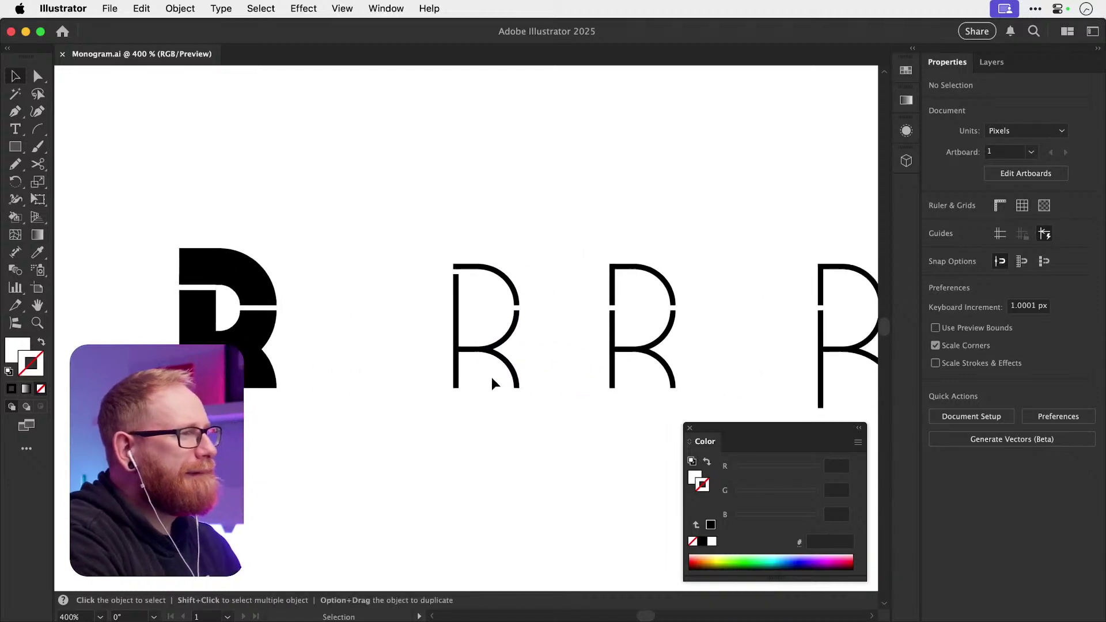
- Draw a quarter arc about 3.4 px wide and high above the thin R, with no fill and a 1 pt black stroke
{"action": "key", "text": "z"}
{"action": "key", "text": "v"}
{"action": "left_click", "coordinate": [38, 131]}
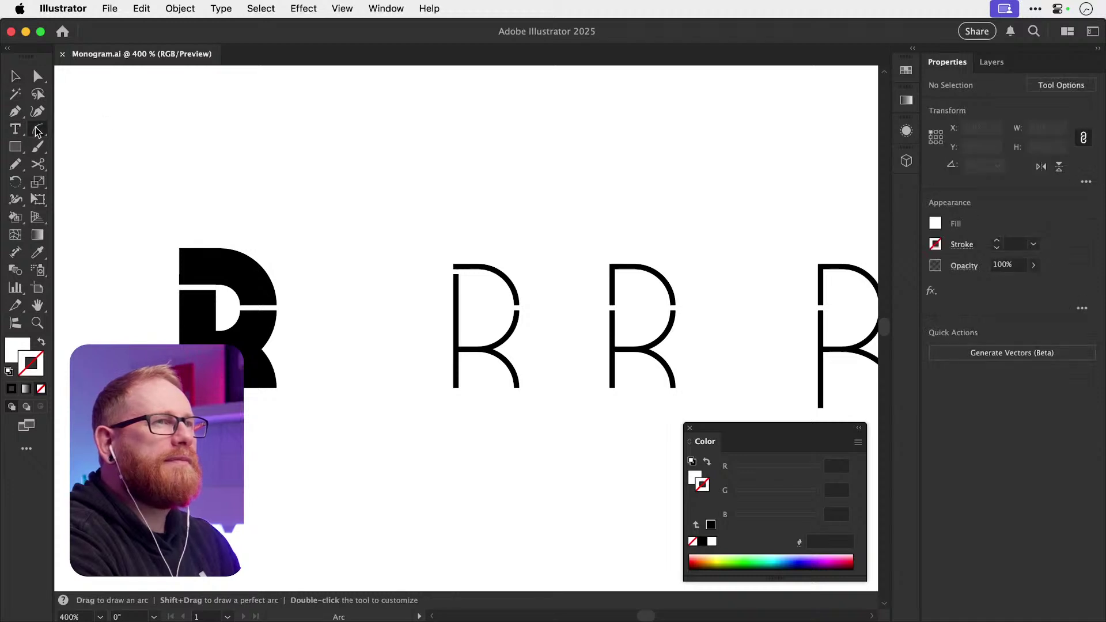
{"action": "mouse_move", "coordinate": [405, 213]}
{"action": "left_mouse_down"}
{"action": "mouse_move", "coordinate": [387, 230]}
{"action": "mouse_move", "coordinate": [576, 268]}
{"action": "mouse_move", "coordinate": [521, 269]}
{"action": "left_mouse_up"}
{"action": "key", "text": "d"}
{"action": "key", "text": "slash"}
{"action": "key", "text": "x"}
{"action": "key", "text": "z"}
- Extend the arc with straight segments into a closed serif shape about 4.5 px high, filled black without a stroke
{"action": "key", "text": "p"}
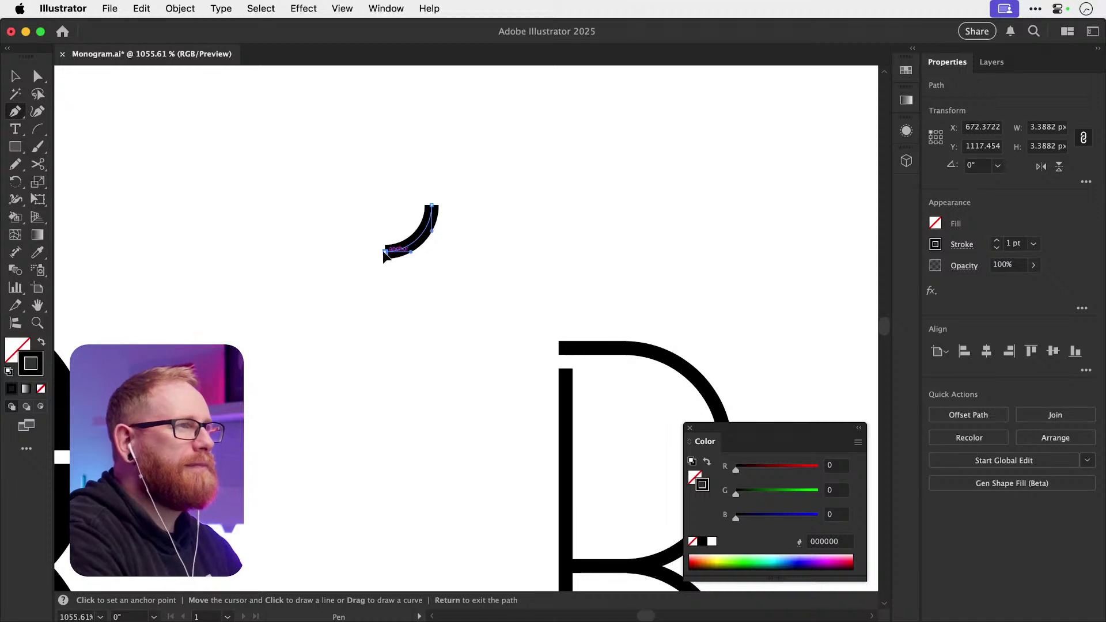
{"action": "left_click", "coordinate": [385, 267]}
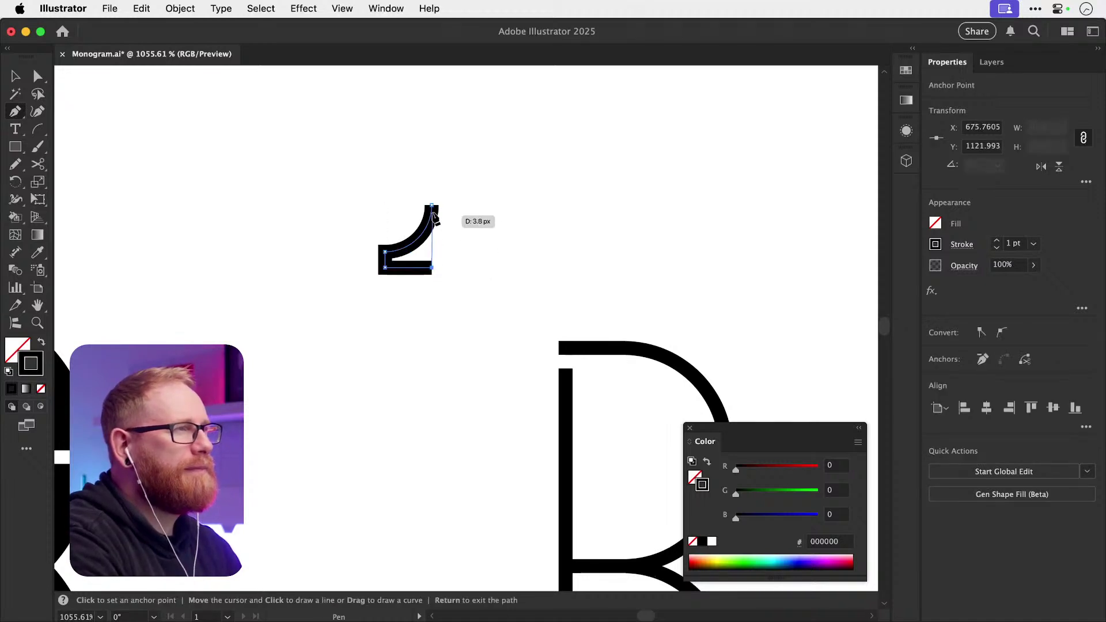
{"action": "left_click", "coordinate": [432, 206]}
{"action": "key", "text": "shift+x"}
{"action": "key", "text": "v"}
{"action": "left_click", "coordinate": [496, 284]}
- Place the serif shape against the left side of the thin R's stem foot and scale it down to about 1.69 × 2.27 px
{"action": "left_click_drag", "start_coordinate": [423, 267], "coordinate": [473, 369]}
{"action": "scroll", "coordinate": [454, 377], "scroll_direction": "up", "scroll_amount": 5}
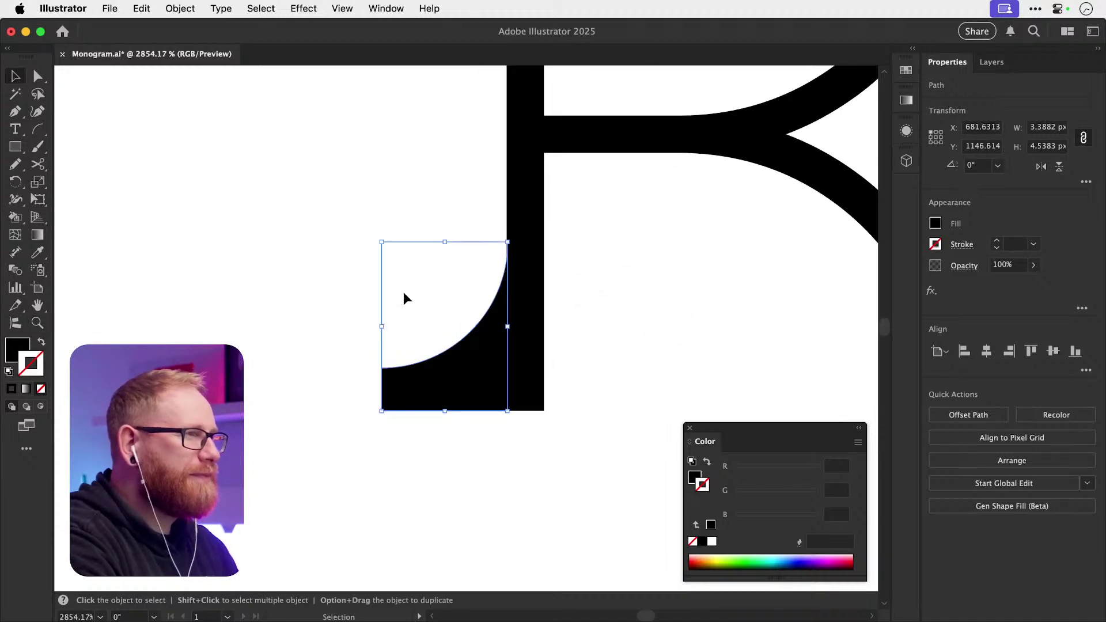
{"action": "left_click_drag", "start_coordinate": [380, 243], "coordinate": [444, 344]}
{"action": "key", "text": "z"}
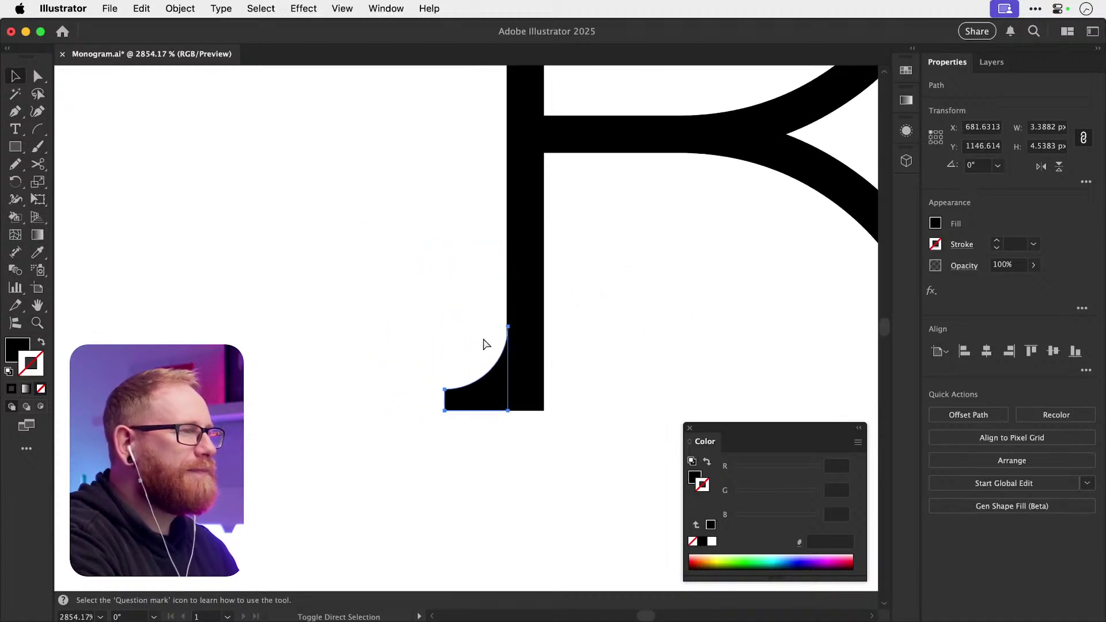
- Nudge the left serif slightly into the stem to close the hairline gap between them
{"action": "key", "text": "super+shift+a"}
{"action": "left_click", "coordinate": [571, 395]}
{"action": "left_click", "coordinate": [571, 395]}
{"action": "key", "text": "v"}
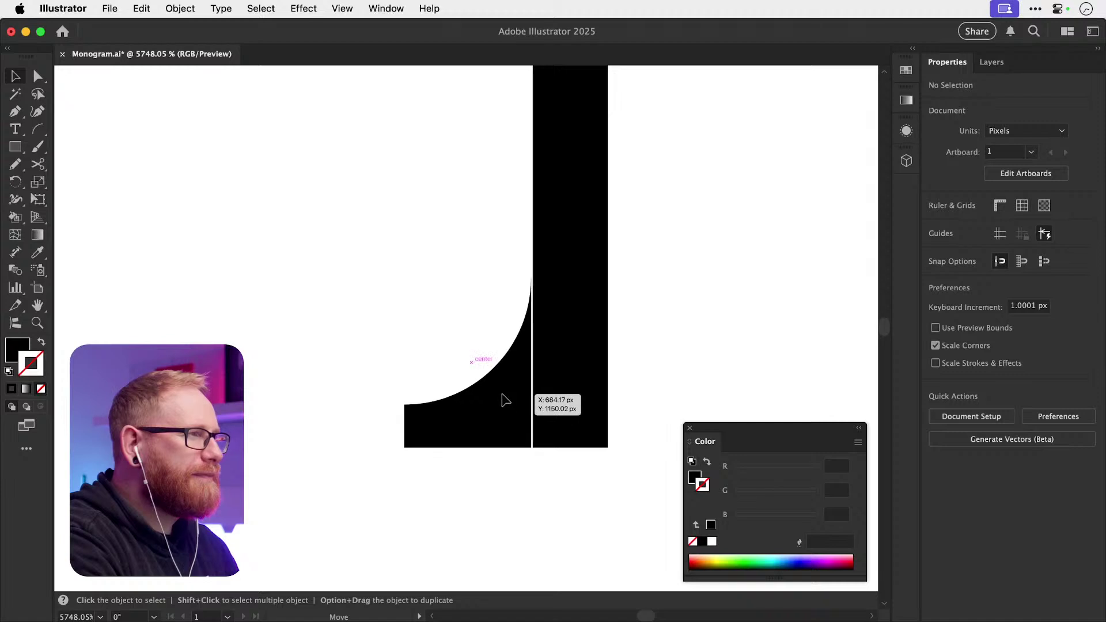
{"action": "left_click", "coordinate": [508, 400]}
{"action": "key", "text": "z"}
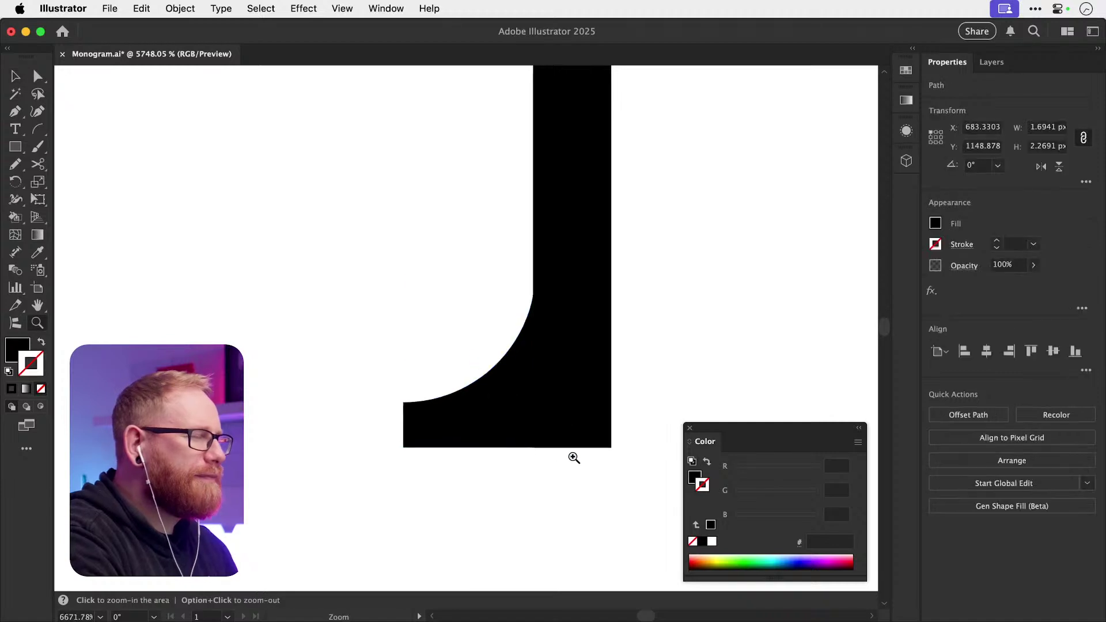
{"action": "left_click_drag", "start_coordinate": [573, 457], "coordinate": [376, 333]}
{"action": "key", "text": "v"}
{"action": "scroll", "coordinate": [511, 395], "scroll_direction": "right", "scroll_amount": 3}
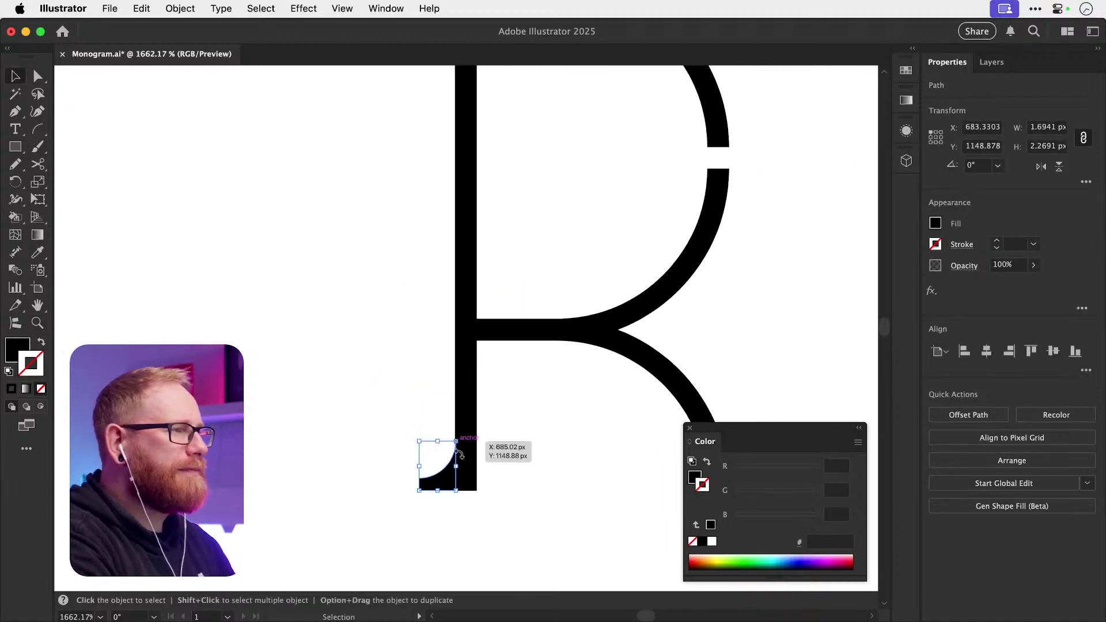
- Duplicate the left serif horizontally across the stem foot and mirror the copy horizontally
{"action": "left_click_drag", "start_coordinate": [441, 478], "coordinate": [509, 478]}
{"action": "left_click", "coordinate": [1040, 169]}
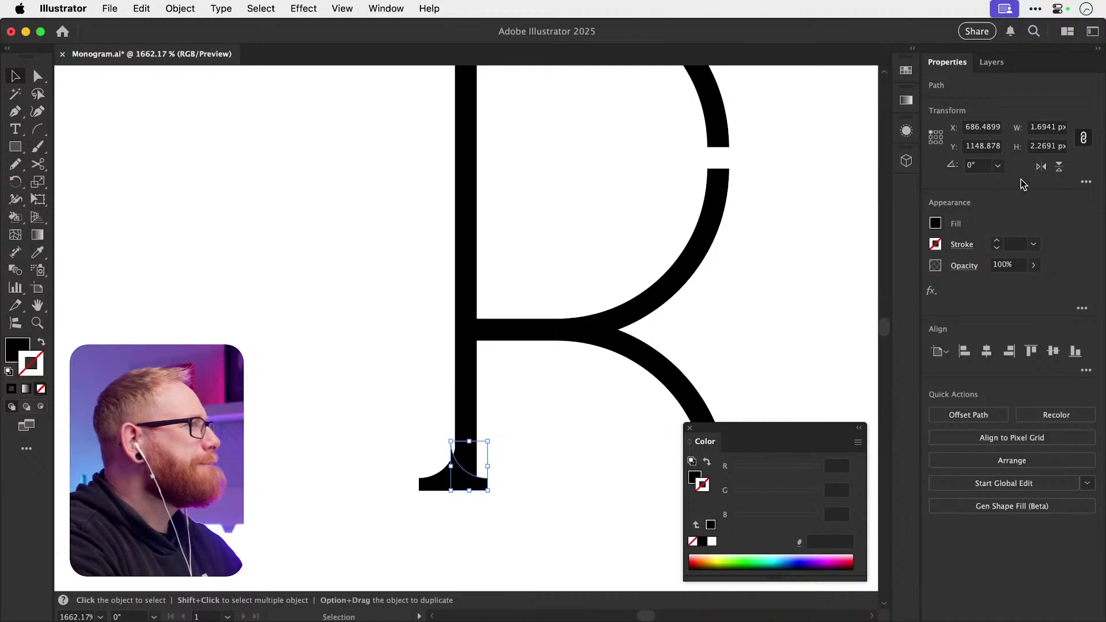
{"action": "key", "text": "z"}
{"action": "key", "text": "super+equal"}
{"action": "key", "text": "super+equal"}
{"action": "key", "text": "super+equal"}
{"action": "key", "text": "v"}
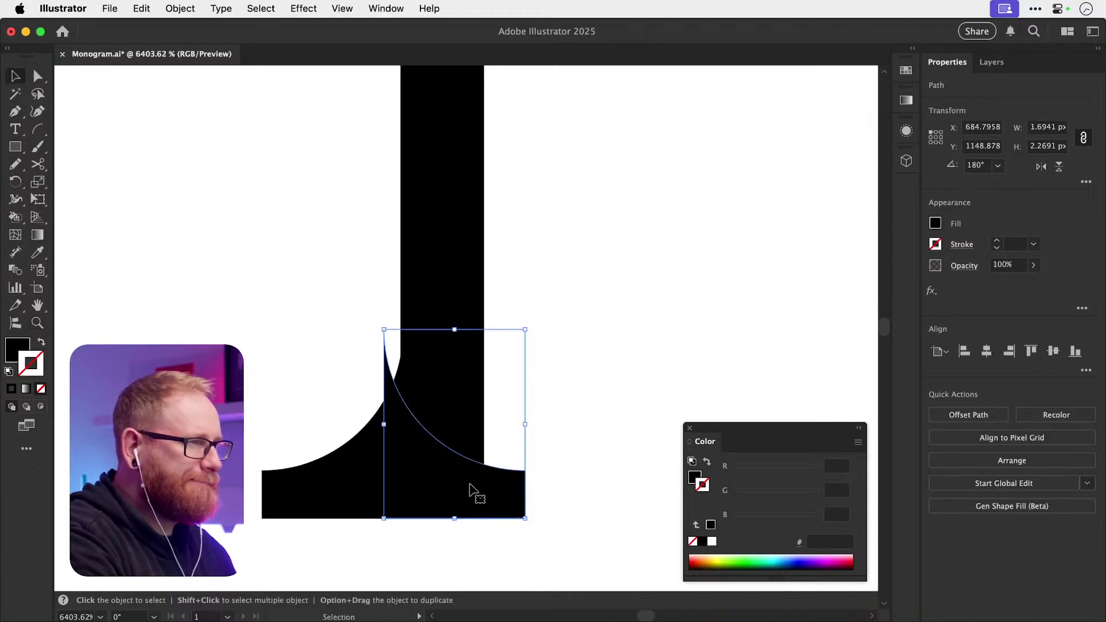
- Move the mirrored serif flush against the right side of the stem foot and deselect it
{"action": "left_click_drag", "start_coordinate": [469, 490], "coordinate": [568, 501]}
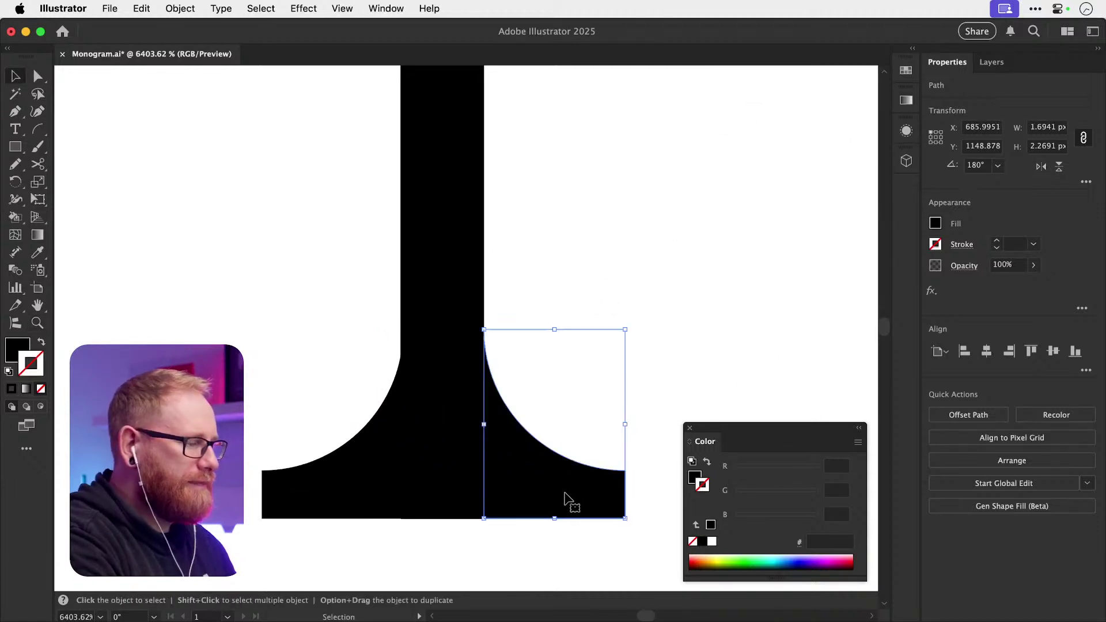
{"action": "key", "text": "super+shift+a"}
{"action": "key", "text": "super+minus"}
{"action": "key", "text": "super+minus"}
{"action": "key", "text": "super+minus"}
{"action": "key", "text": "super+minus"}
{"action": "key", "text": "super+minus"}
{"action": "scroll", "coordinate": [564, 495], "scroll_direction": "down", "scroll_amount": 3}
{"action": "scroll", "coordinate": [479, 403], "scroll_direction": "up", "scroll_amount": 5}
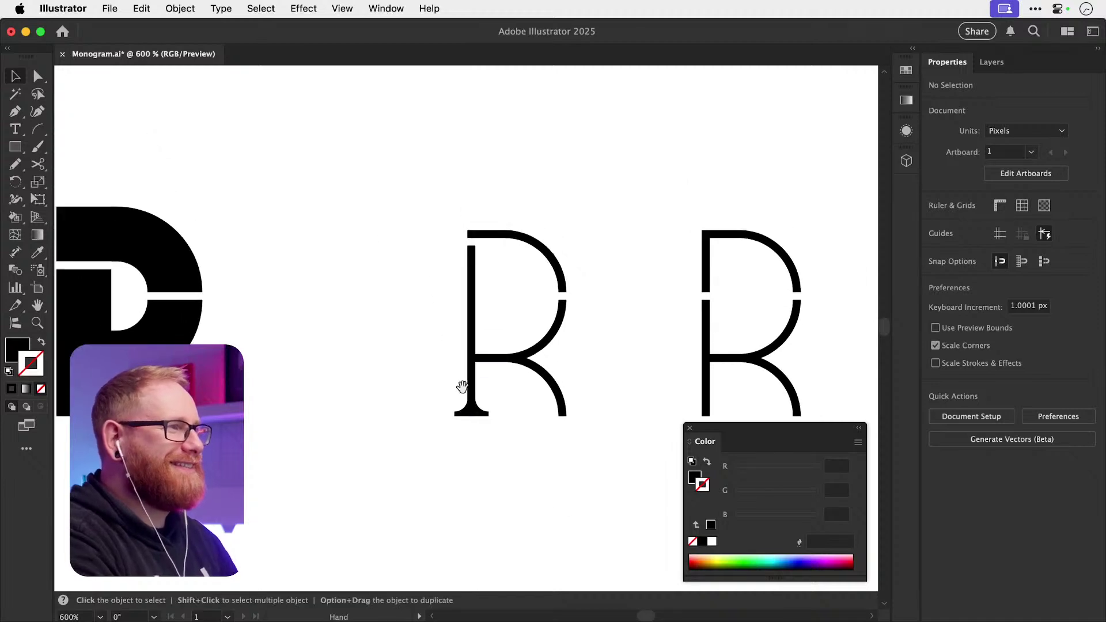
- Copy the foot serif to the R's upper-left corner and turn it upside down to face outward from the stem
{"action": "scroll", "coordinate": [470, 438], "scroll_direction": "up", "scroll_amount": 2}
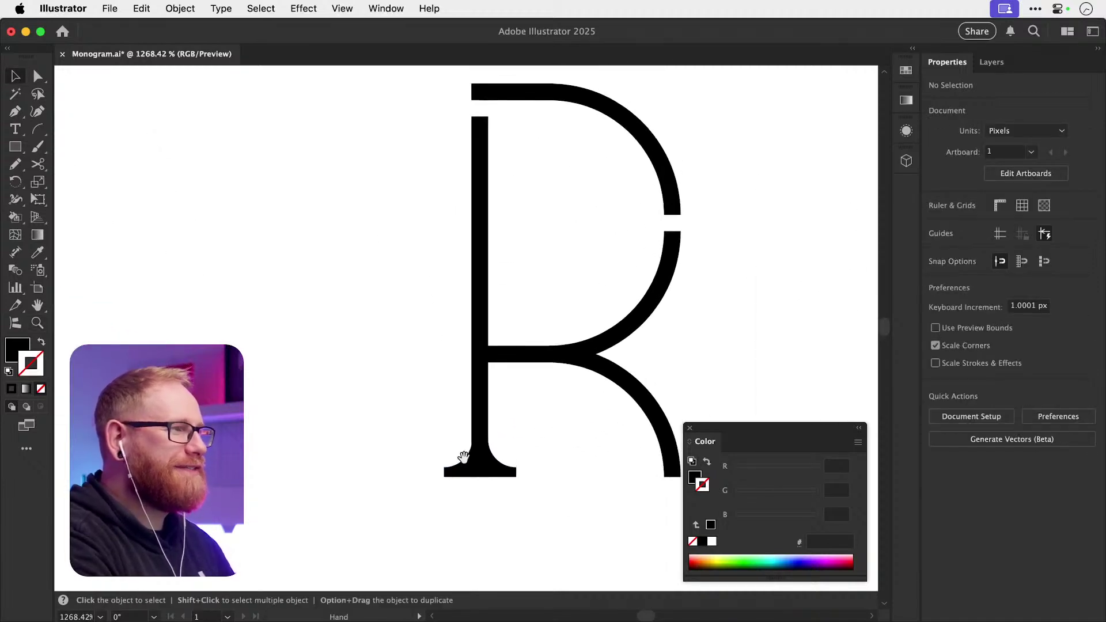
{"action": "left_click", "coordinate": [461, 455]}
{"action": "left_click_drag", "start_coordinate": [505, 475], "coordinate": [602, 173]}
{"action": "key", "text": "z"}
{"action": "left_click_drag", "start_coordinate": [491, 155], "coordinate": [484, 184]}
{"action": "key", "text": "r"}
{"action": "key", "text": "v"}
- Extend the top of the serif R's stem up to its top bar, closing the stem gap
{"action": "key", "text": "a"}
{"action": "left_click_drag", "start_coordinate": [445, 231], "coordinate": [448, 199]}
{"action": "key", "text": "v"}
{"action": "left_click", "coordinate": [510, 253]}
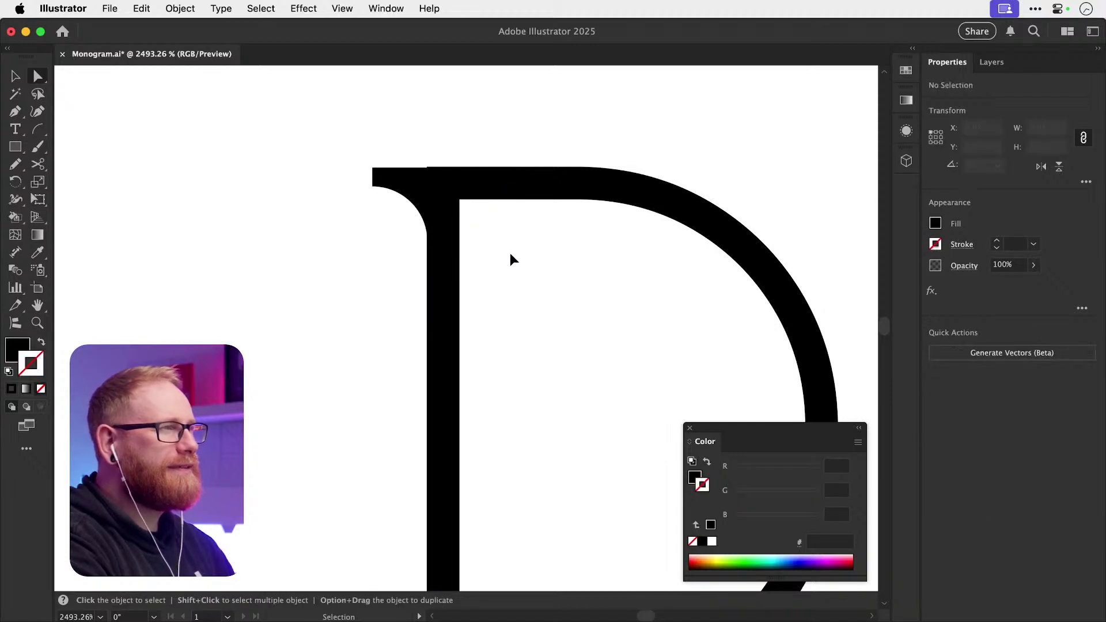
{"action": "key", "text": "super+0"}
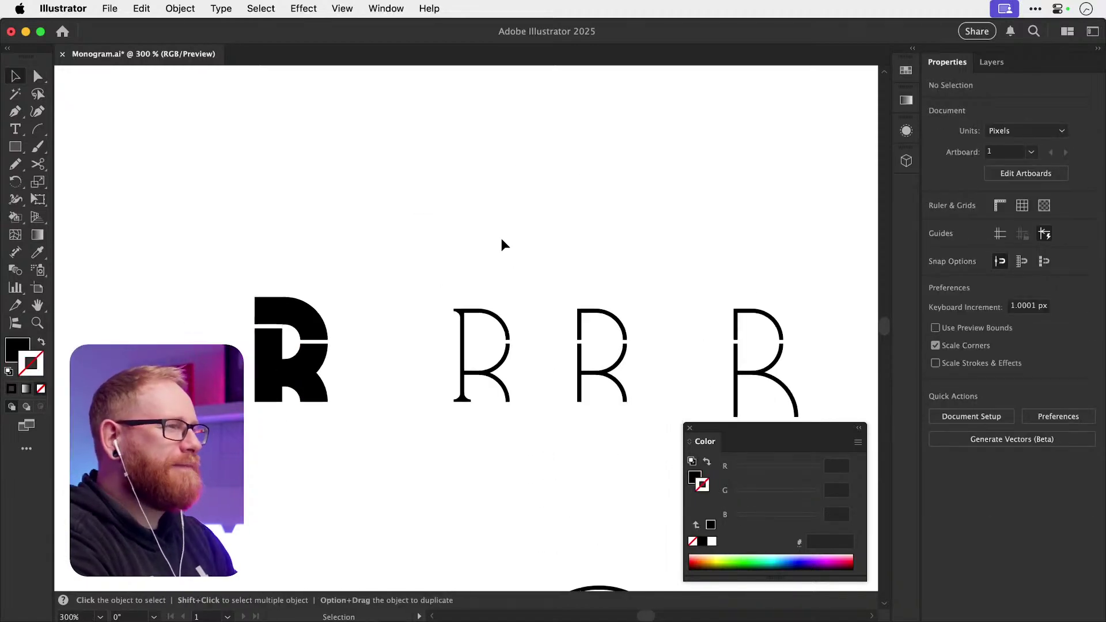
- Delete the upper-left serif from the thin R, leaving only the serifs at the stem's foot
{"action": "key", "text": "z"}
{"action": "left_click_drag", "start_coordinate": [472, 357], "coordinate": [543, 354]}
{"action": "key", "text": "v"}
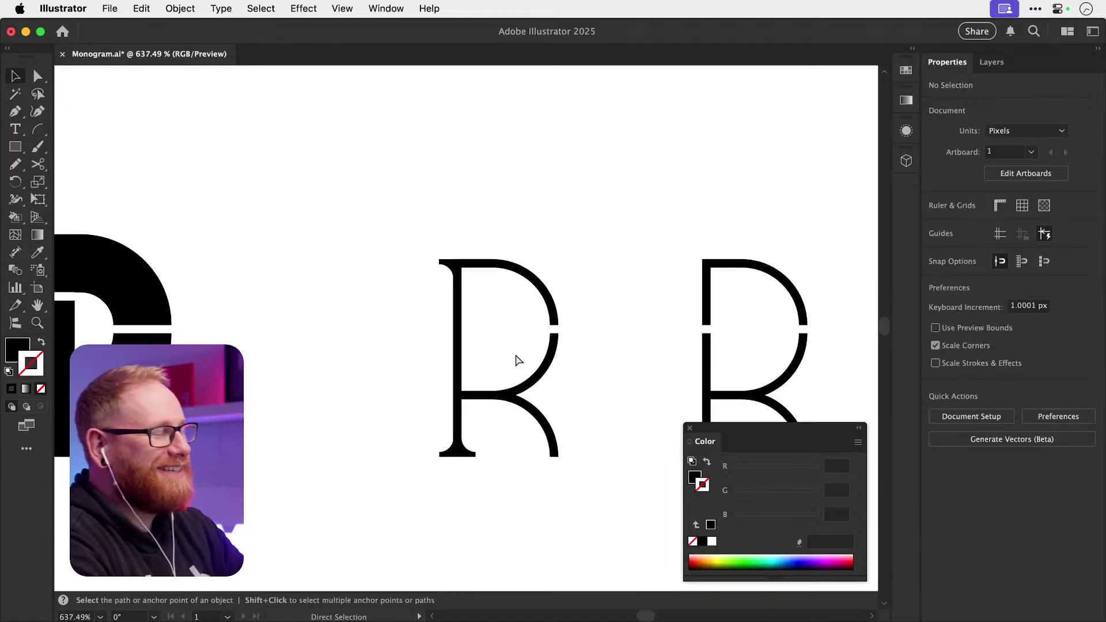
{"action": "key", "text": "super+a"}
{"action": "left_click", "coordinate": [444, 280]}
{"action": "left_click", "coordinate": [446, 265]}
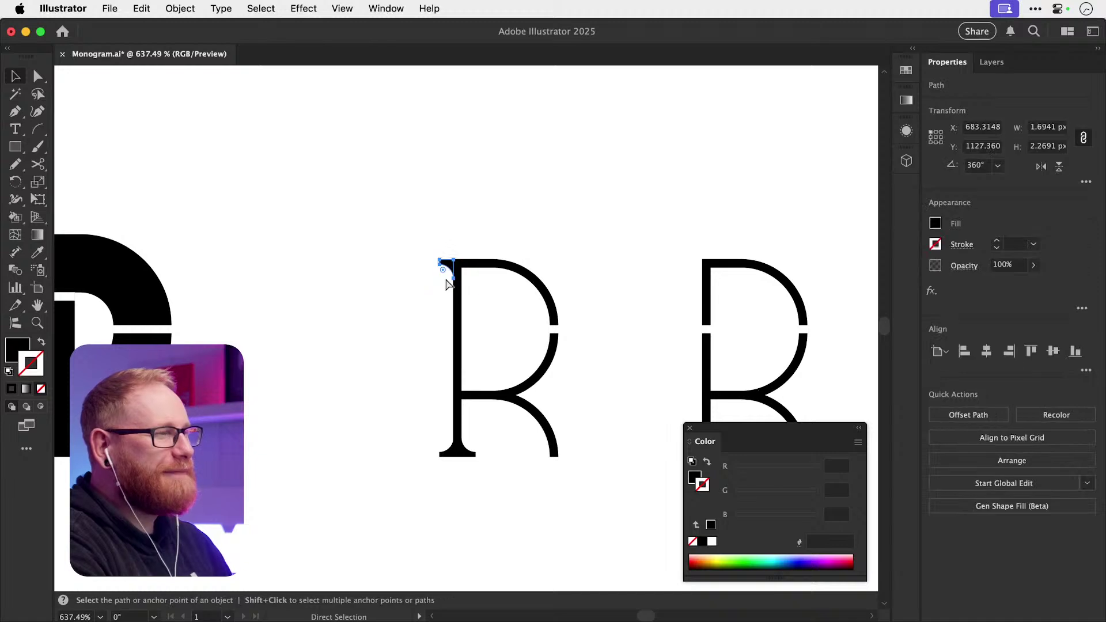
{"action": "left_click", "coordinate": [402, 311]}
- Duplicate the heavy R with its gap pieces and place the copy in the empty space to its left
{"action": "left_click_drag", "start_coordinate": [403, 311], "coordinate": [499, 299]}
{"action": "left_click_drag", "start_coordinate": [533, 415], "coordinate": [611, 400]}
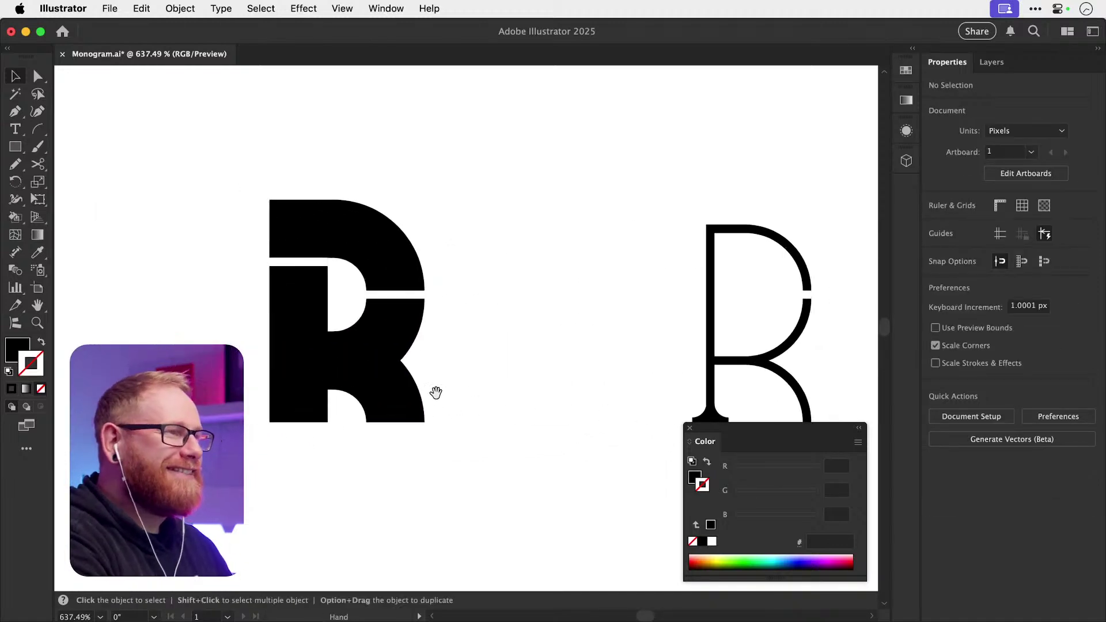
{"action": "left_click_drag", "start_coordinate": [432, 390], "coordinate": [582, 424]}
{"action": "key", "text": "super+minus"}
{"action": "key", "text": "super+minus"}
{"action": "key", "text": "super+minus"}
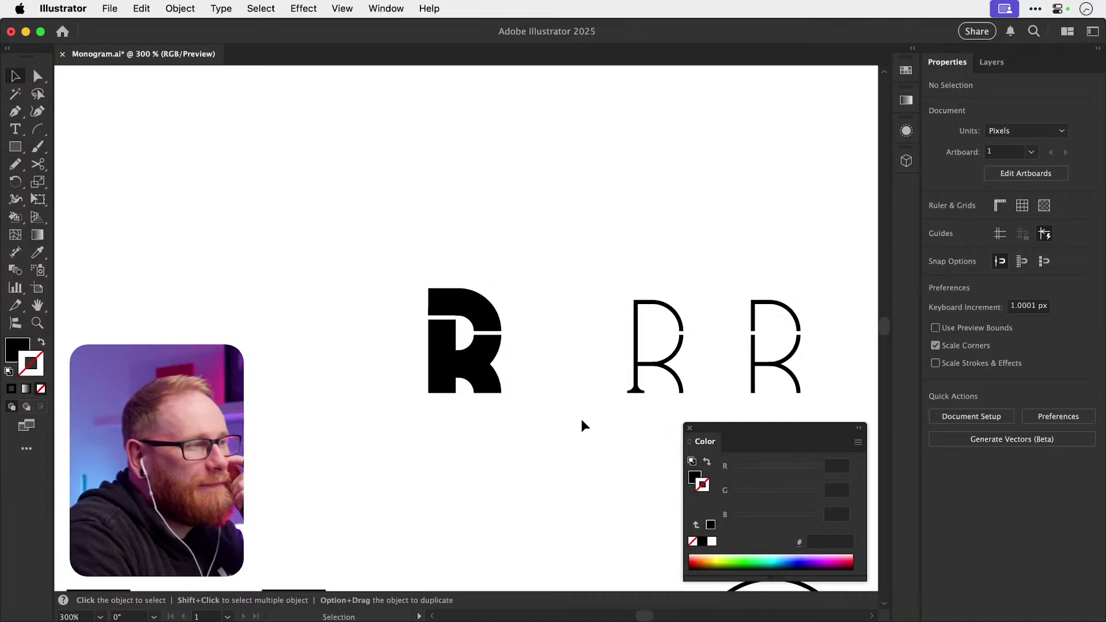
{"action": "left_click_drag", "start_coordinate": [339, 242], "coordinate": [482, 395]}
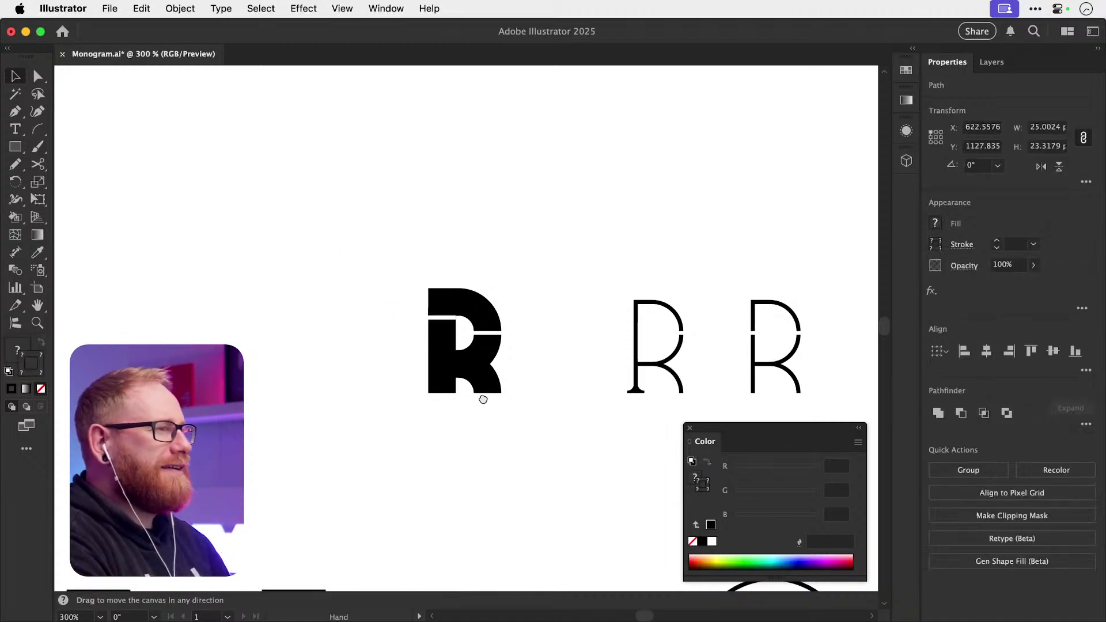
{"action": "scroll", "coordinate": [564, 406], "scroll_direction": "left", "scroll_amount": 4}
{"action": "scroll", "coordinate": [564, 406], "scroll_direction": "up", "scroll_amount": 1}
{"action": "left_click_drag", "start_coordinate": [564, 410], "coordinate": [314, 411]}
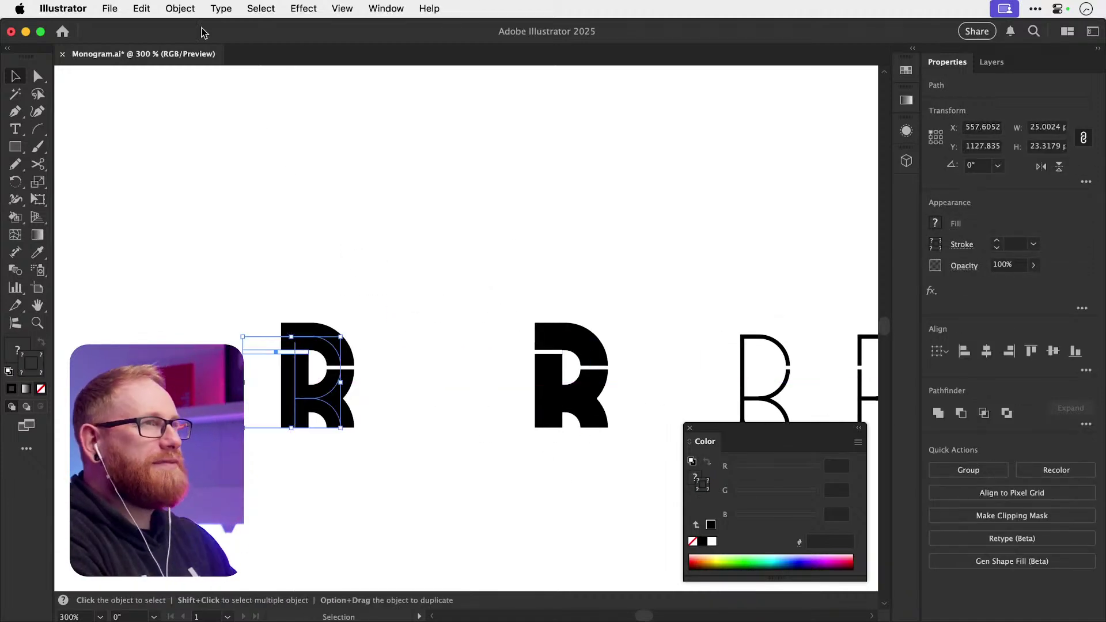
- Expand the fill and stroke of the copied heavy R into outlined shapes and deselect it
{"action": "left_click", "coordinate": [181, 8]}
{"action": "left_click", "coordinate": [193, 224]}
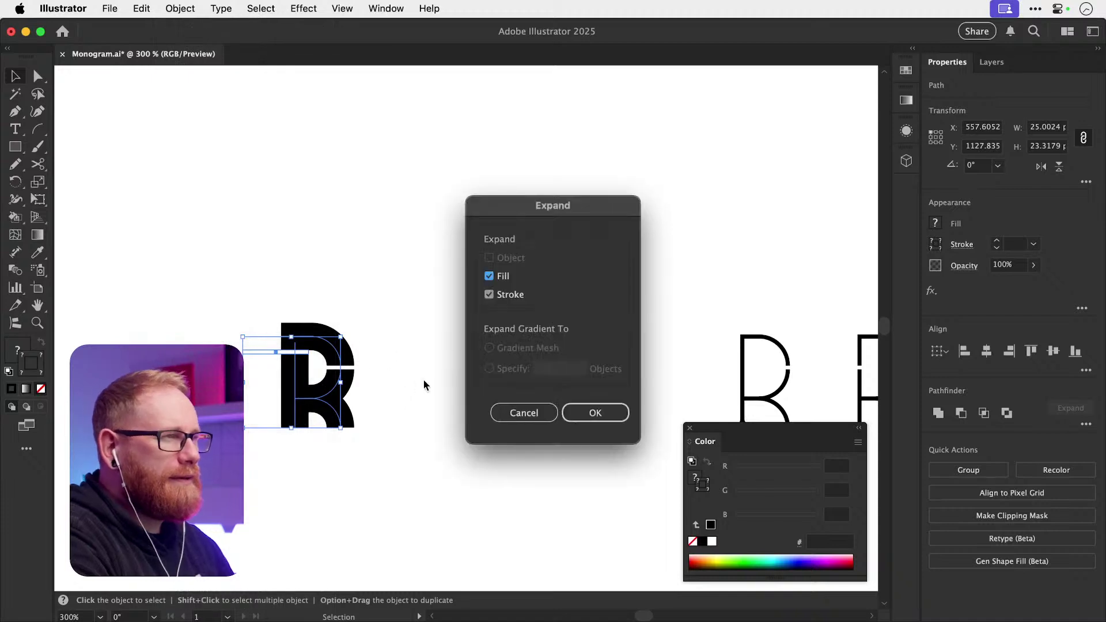
{"action": "left_click", "coordinate": [594, 413]}
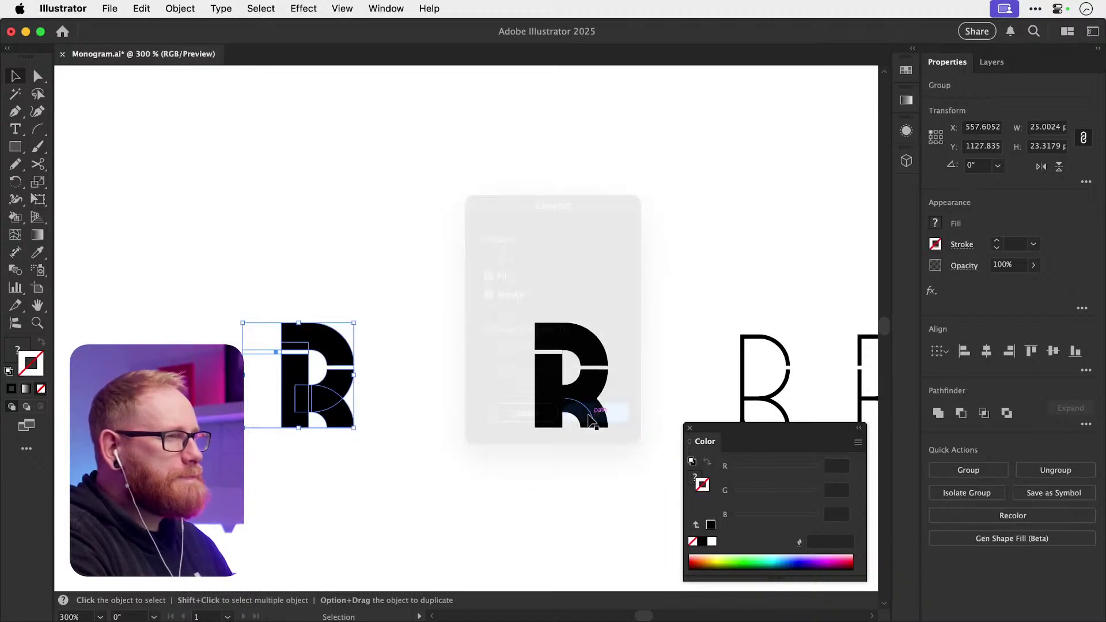
{"action": "left_click", "coordinate": [406, 391]}
- Examine the white gap bar between the expanded R's upper arm and stem, close up and in outline view
{"action": "key", "text": "z"}
{"action": "left_click", "coordinate": [358, 386]}
{"action": "left_click_drag", "start_coordinate": [359, 386], "coordinate": [535, 388]}
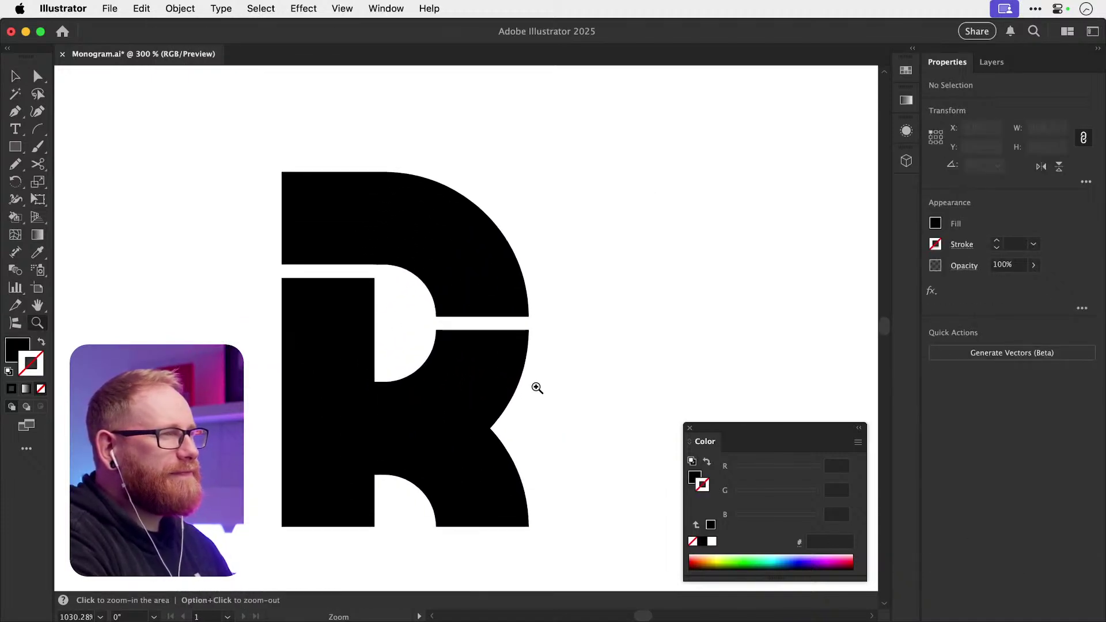
{"action": "left_click_drag", "start_coordinate": [296, 247], "coordinate": [663, 314]}
{"action": "key", "text": "v"}
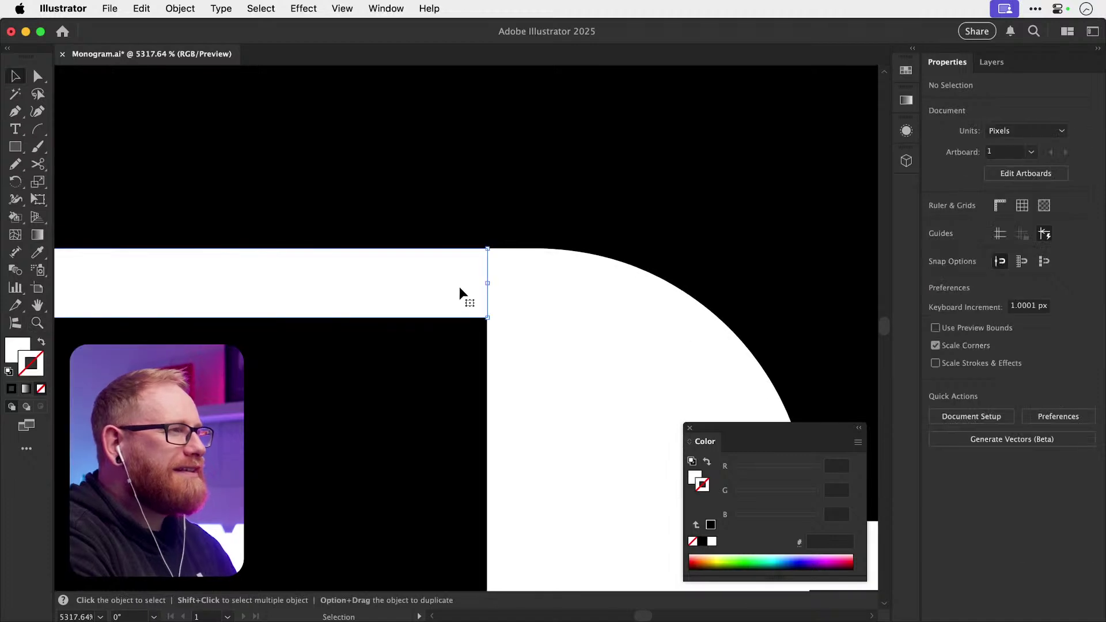
{"action": "left_click", "coordinate": [459, 291]}
{"action": "scroll", "coordinate": [518, 333], "scroll_direction": "up", "scroll_amount": 3}
{"action": "scroll", "coordinate": [415, 313], "scroll_direction": "down", "scroll_amount": 2}
{"action": "key", "text": "super+y"}
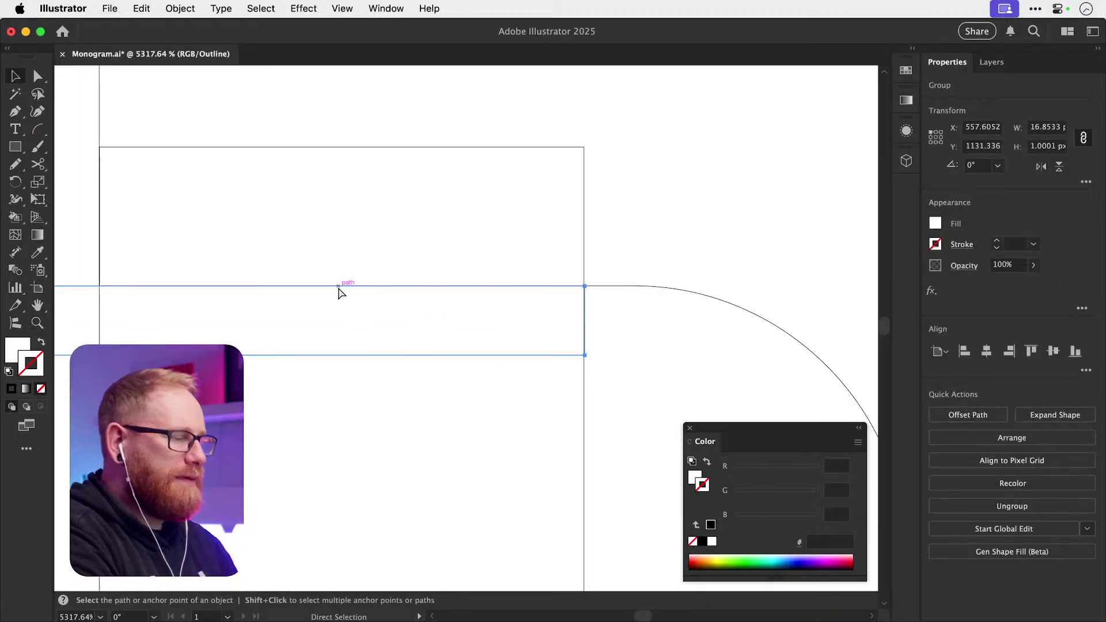
{"action": "key", "text": "super+y"}
{"action": "scroll", "coordinate": [487, 300], "scroll_direction": "left", "scroll_amount": 3}
{"action": "left_click", "coordinate": [185, 284]}
{"action": "scroll", "coordinate": [363, 282], "scroll_direction": "left", "scroll_amount": 5}
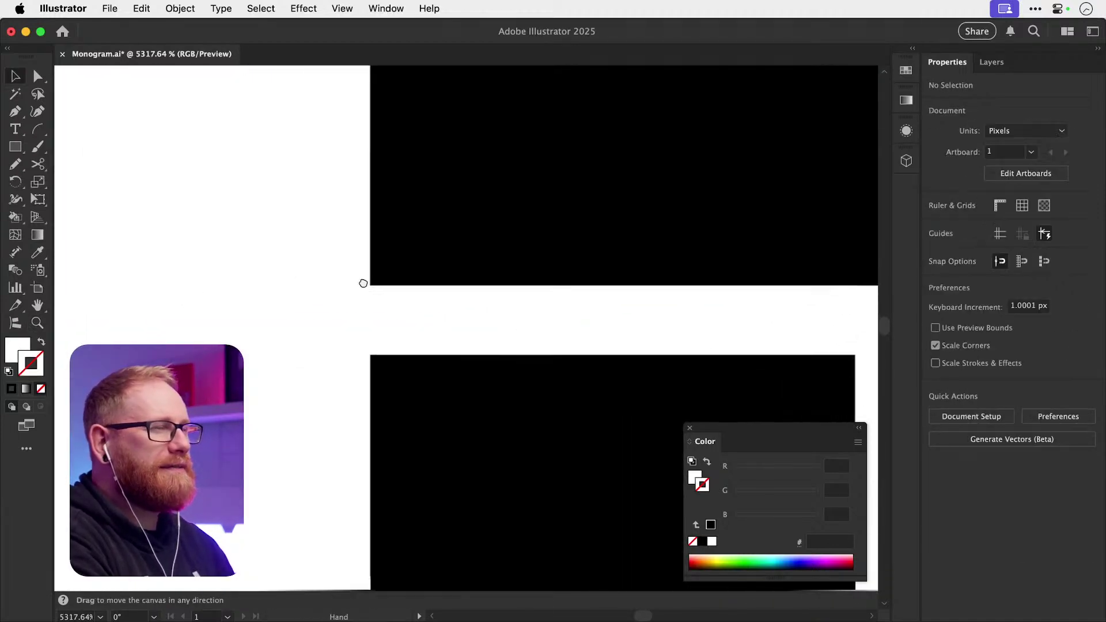
- Align the top edge of the white gap bar with the lower corner of the heavy R's upper arm
{"action": "key", "text": "a"}
{"action": "left_click", "coordinate": [353, 288]}
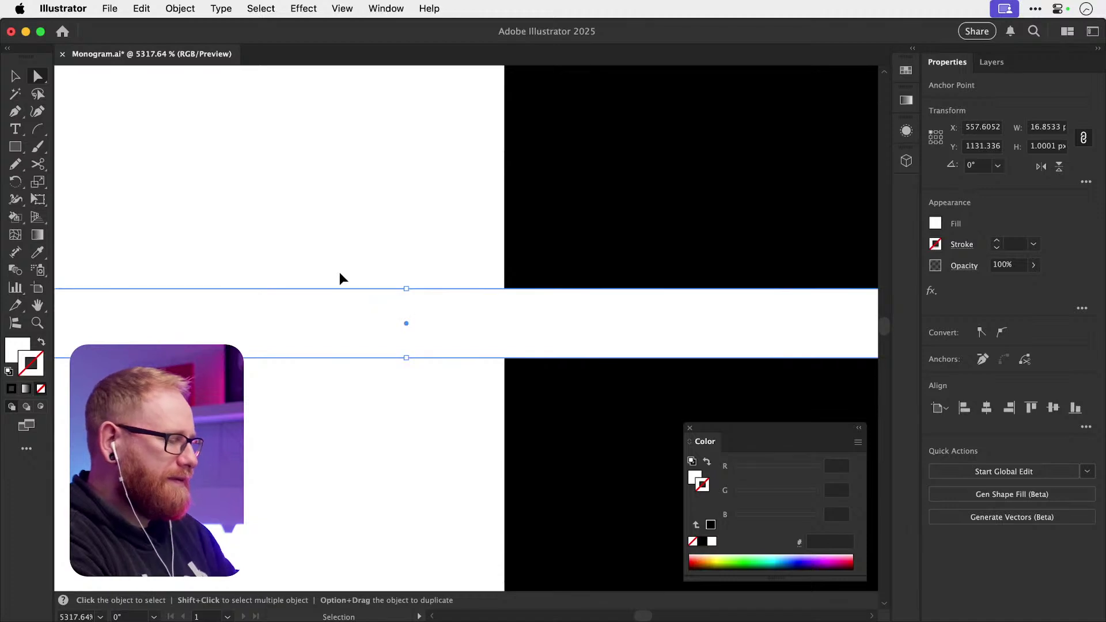
{"action": "key", "text": "super+minus"}
{"action": "key", "text": "super+minus"}
{"action": "key", "text": "super+minus"}
{"action": "key", "text": "super+minus"}
{"action": "left_click_drag", "start_coordinate": [302, 326], "coordinate": [654, 326]}
{"action": "left_click_drag", "start_coordinate": [296, 323], "coordinate": [298, 334]}
{"action": "left_click", "coordinate": [501, 326], "text": "shift"}
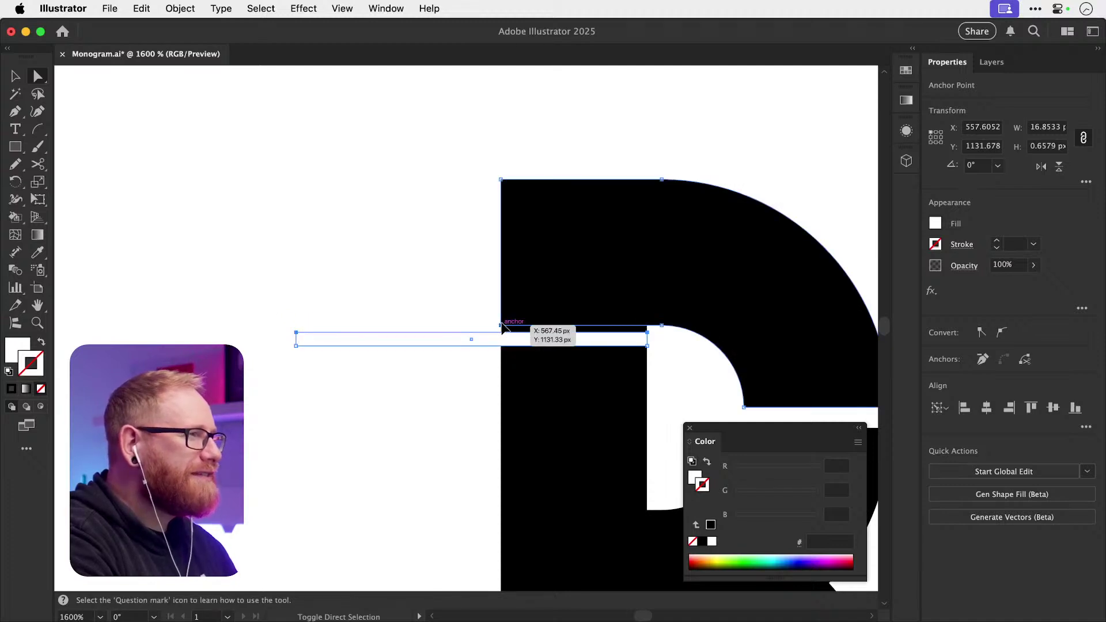
{"action": "left_click", "coordinate": [1030, 433]}
{"action": "left_click", "coordinate": [687, 375]}
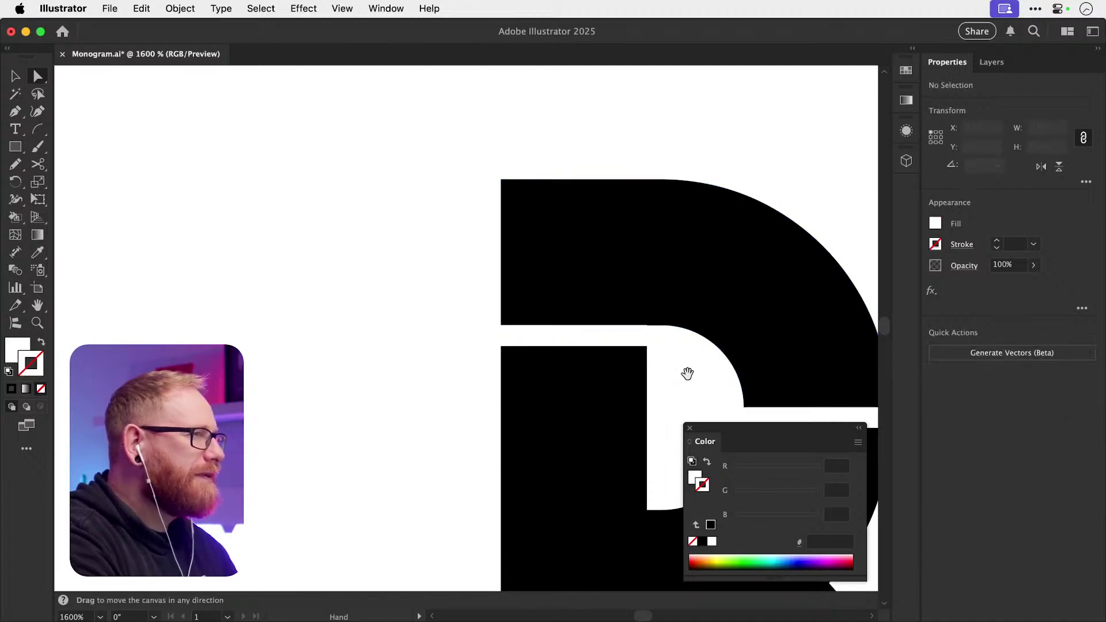
- Draw a test square of about 1 px spanning the stem gap and fill it with cyan 00ffff
{"action": "left_click_drag", "start_coordinate": [686, 375], "coordinate": [469, 247]}
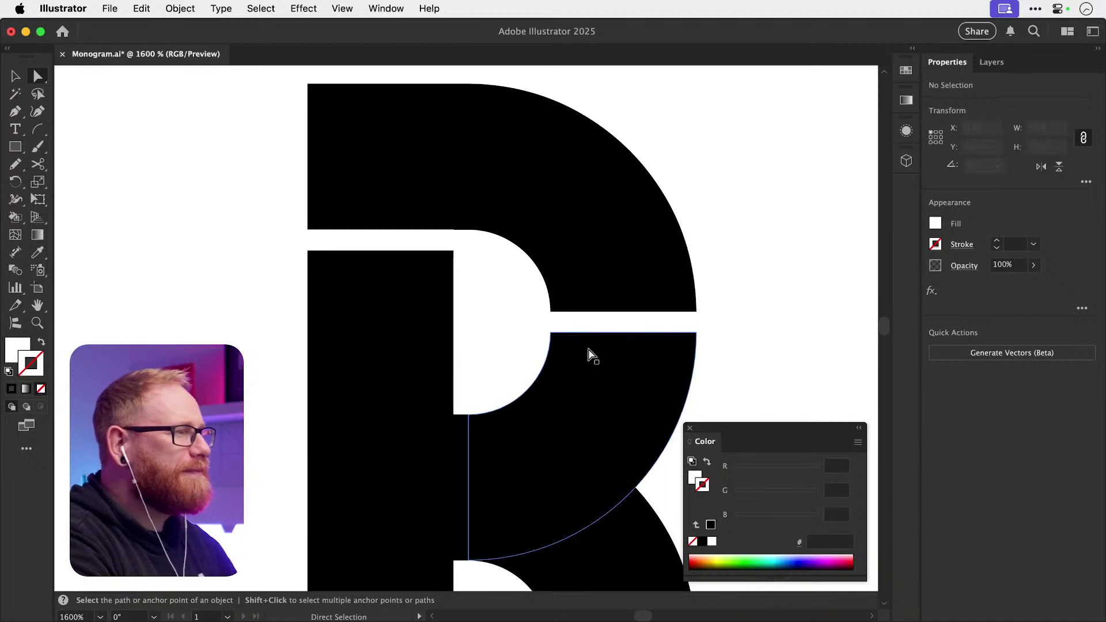
{"action": "key", "text": "z"}
{"action": "left_click_drag", "start_coordinate": [587, 354], "coordinate": [522, 318]}
{"action": "key", "text": "space"}
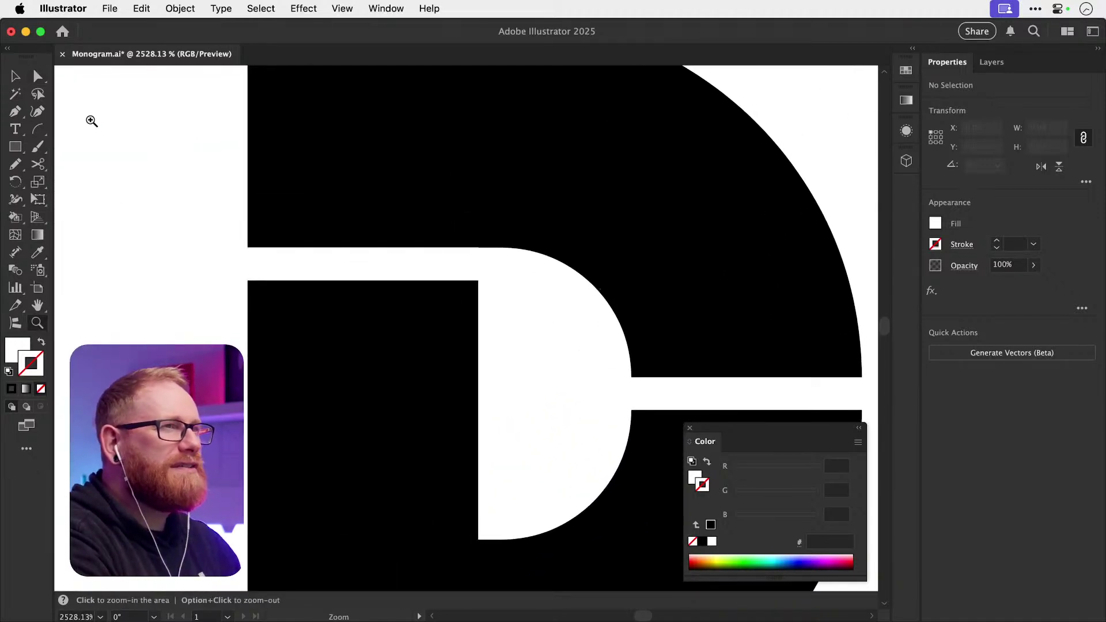
{"action": "left_click_drag", "start_coordinate": [15, 147], "coordinate": [58, 145]}
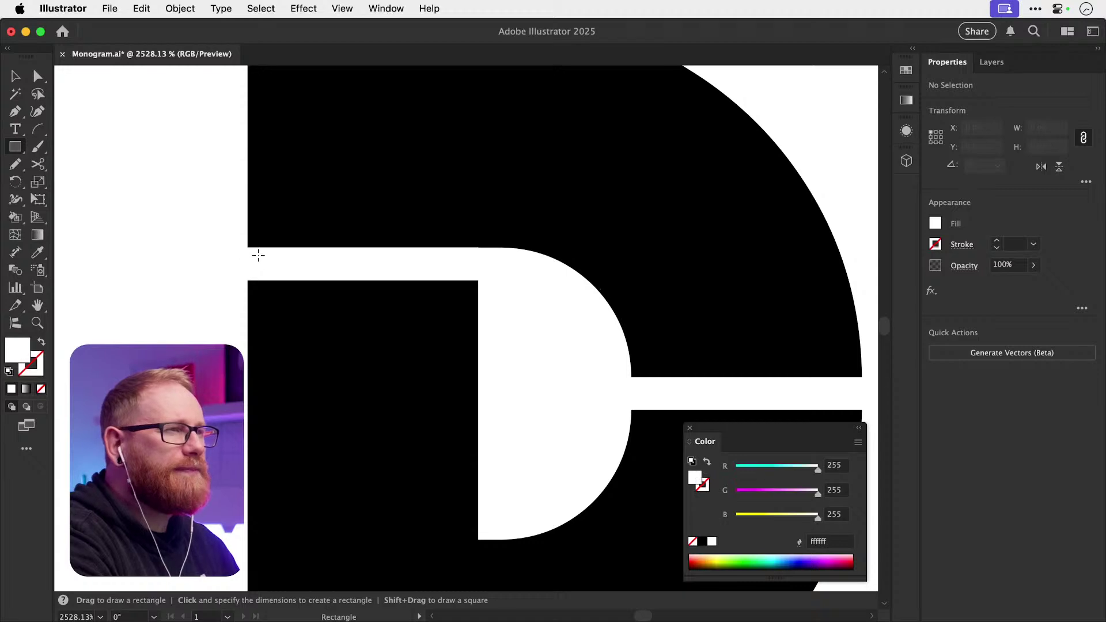
{"action": "mouse_move", "coordinate": [260, 247]}
{"action": "left_mouse_down"}
{"action": "mouse_move", "coordinate": [305, 269]}
{"action": "mouse_move", "coordinate": [294, 281]}
{"action": "left_mouse_up"}
{"action": "key", "text": "v"}
{"action": "left_click_drag", "start_coordinate": [746, 466], "coordinate": [736, 466]}
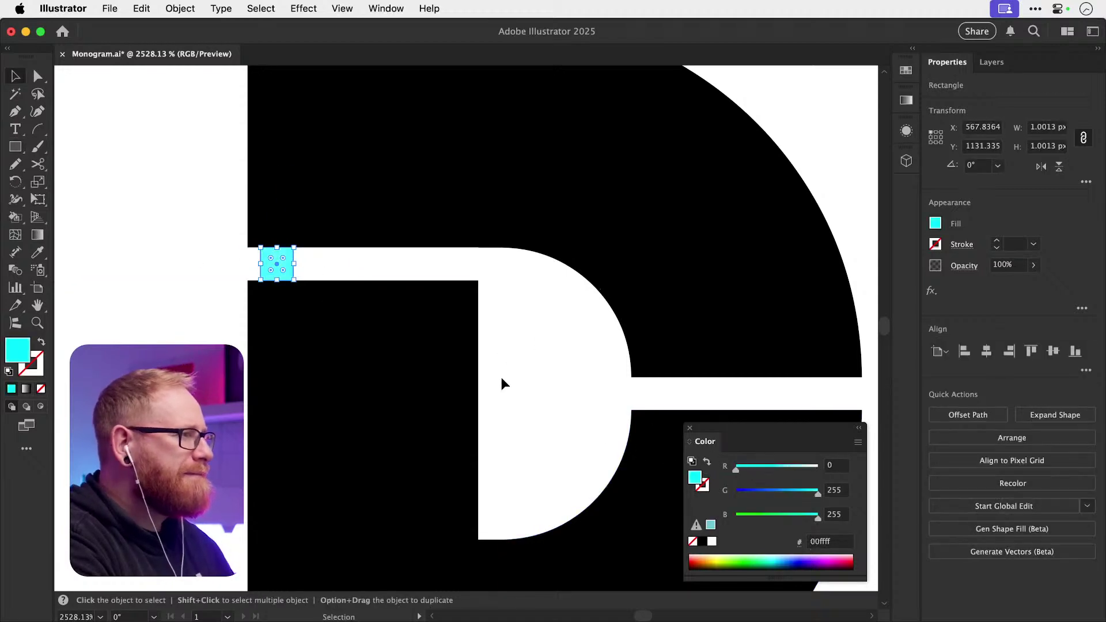
- Move the cyan test shape into the bowl gap and widen it to about 5.94 px to compare the gap thicknesses
{"action": "left_click_drag", "start_coordinate": [296, 265], "coordinate": [711, 392]}
{"action": "key", "text": "super+y"}
{"action": "left_click_drag", "start_coordinate": [795, 398], "coordinate": [623, 370]}
{"action": "scroll", "coordinate": [576, 344], "scroll_direction": "up", "scroll_amount": 5}
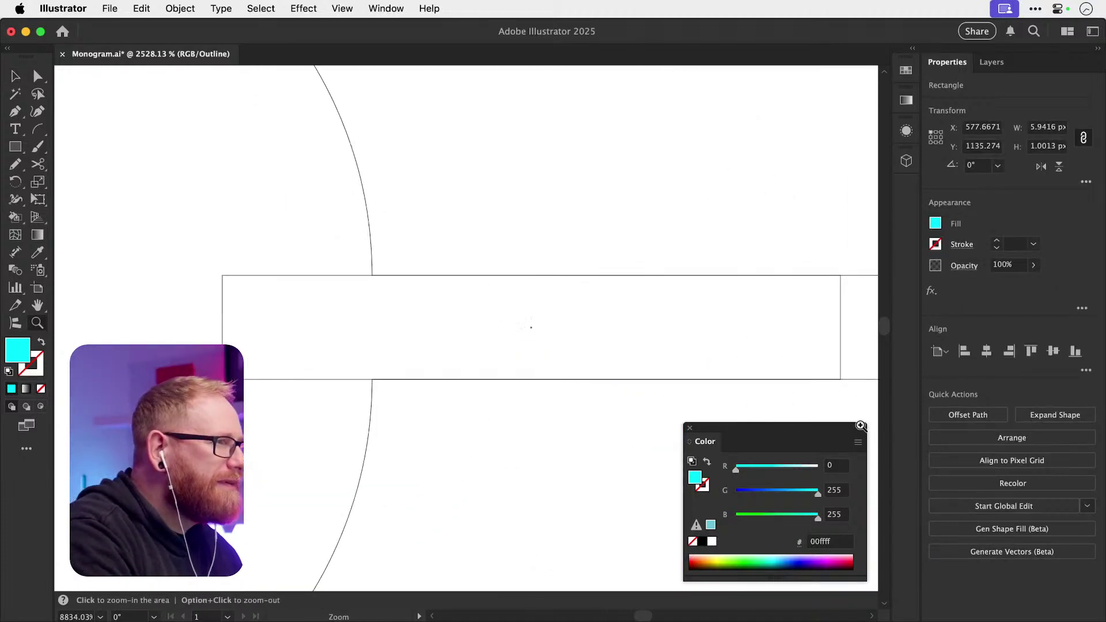
{"action": "scroll", "coordinate": [576, 344], "scroll_direction": "down", "scroll_amount": 5}
{"action": "scroll", "coordinate": [576, 345], "scroll_direction": "down", "scroll_amount": 2}
- Delete the cyan test rectangle, return to preview view, and restore the white stem gap bar
{"action": "key", "text": "v"}
{"action": "left_click", "coordinate": [506, 363]}
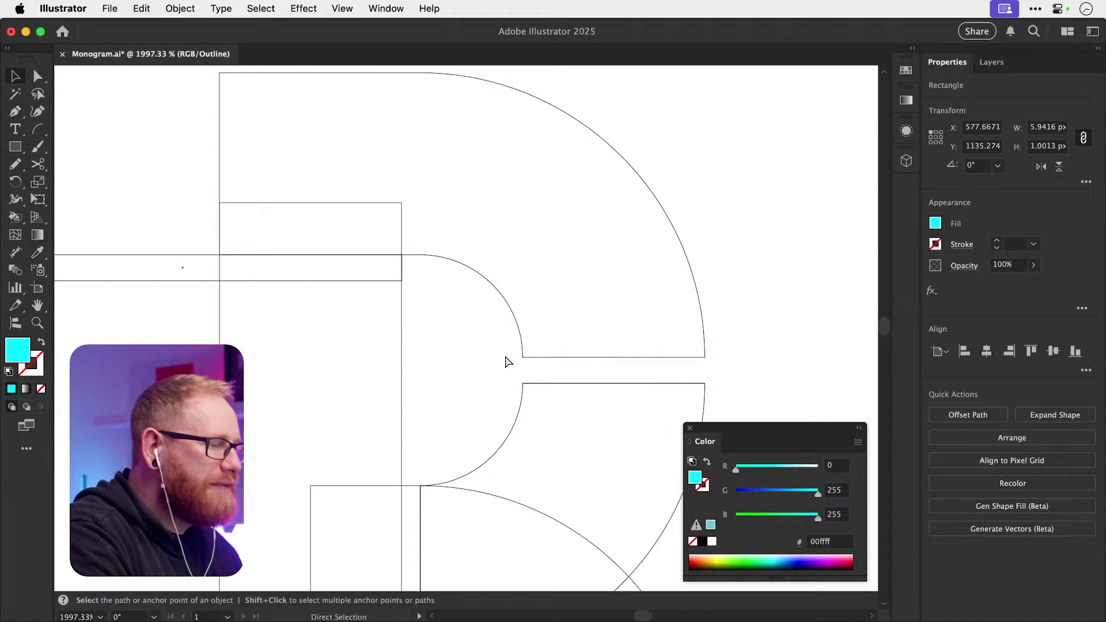
{"action": "key", "text": "super+y"}
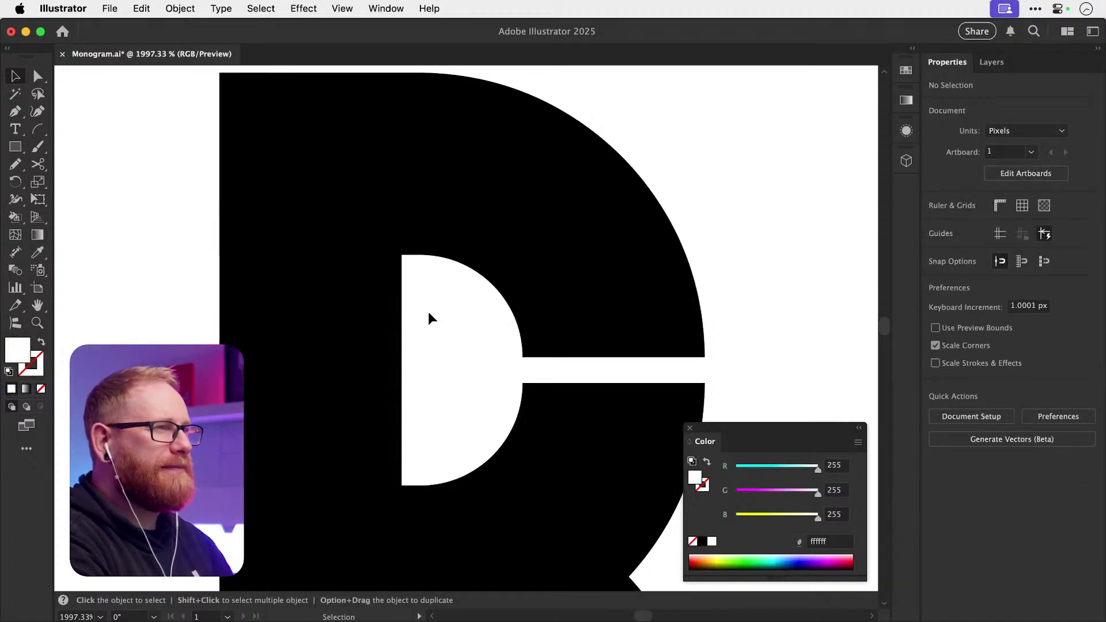
{"action": "left_click", "coordinate": [422, 314]}
{"action": "left_click", "coordinate": [423, 315]}
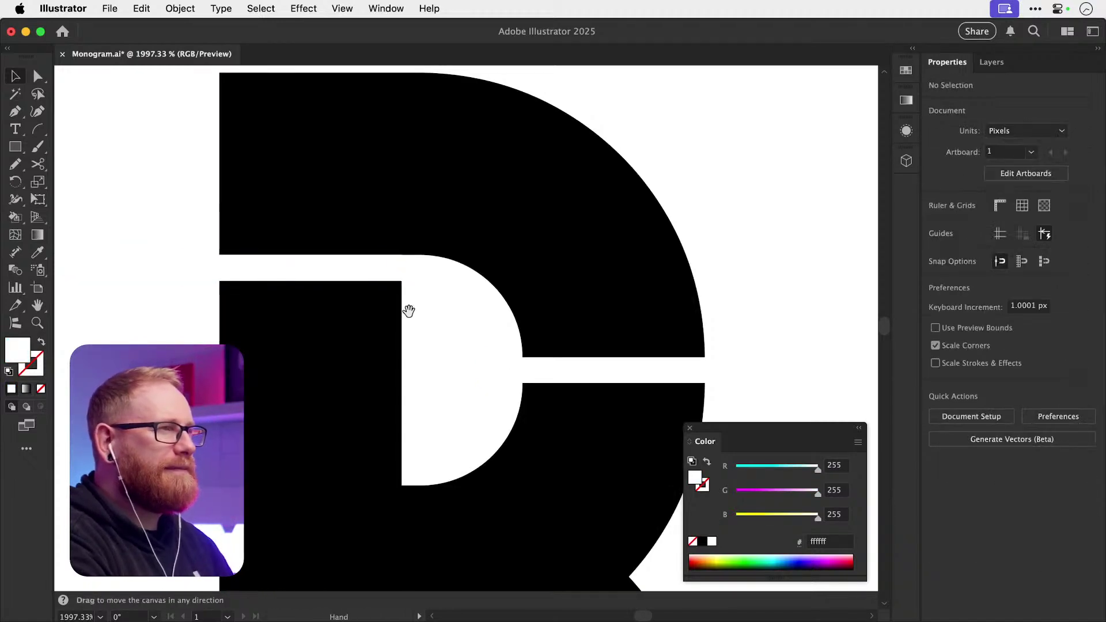
- Select all pieces of the expanded R and cut the white gap bar out with the Shape Builder
{"action": "scroll", "coordinate": [403, 297], "scroll_direction": "down", "scroll_amount": 5}
{"action": "scroll", "coordinate": [462, 258], "scroll_direction": "down", "scroll_amount": 3}
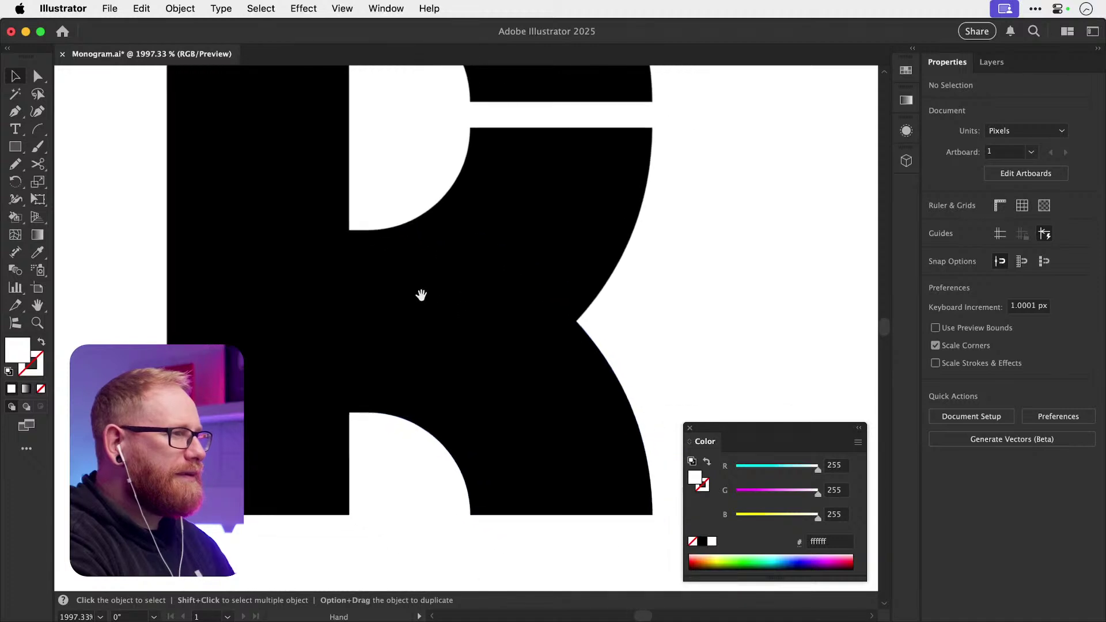
{"action": "scroll", "coordinate": [469, 326], "scroll_direction": "up", "scroll_amount": 2}
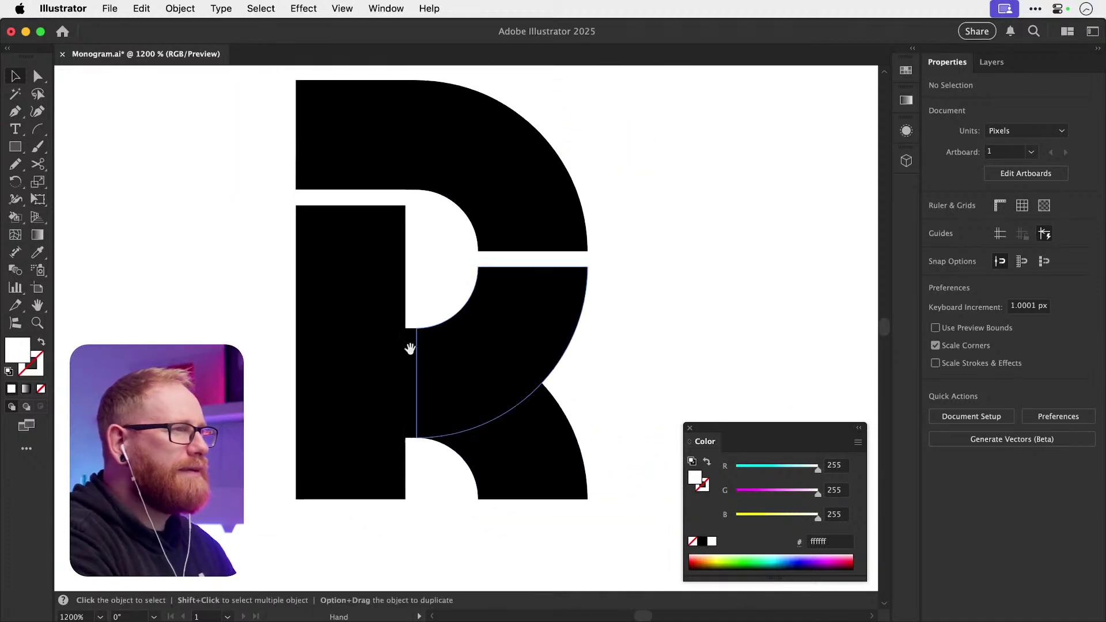
{"action": "key", "text": "super+a"}
{"action": "key", "text": "shift+m"}
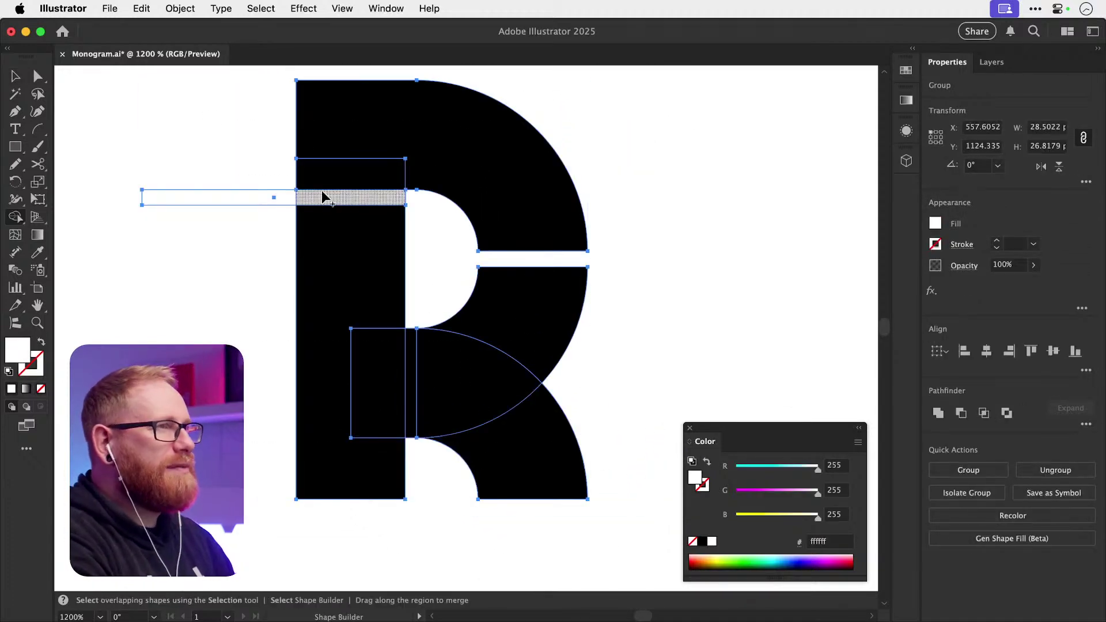
{"action": "left_click", "coordinate": [279, 197], "text": "alt"}
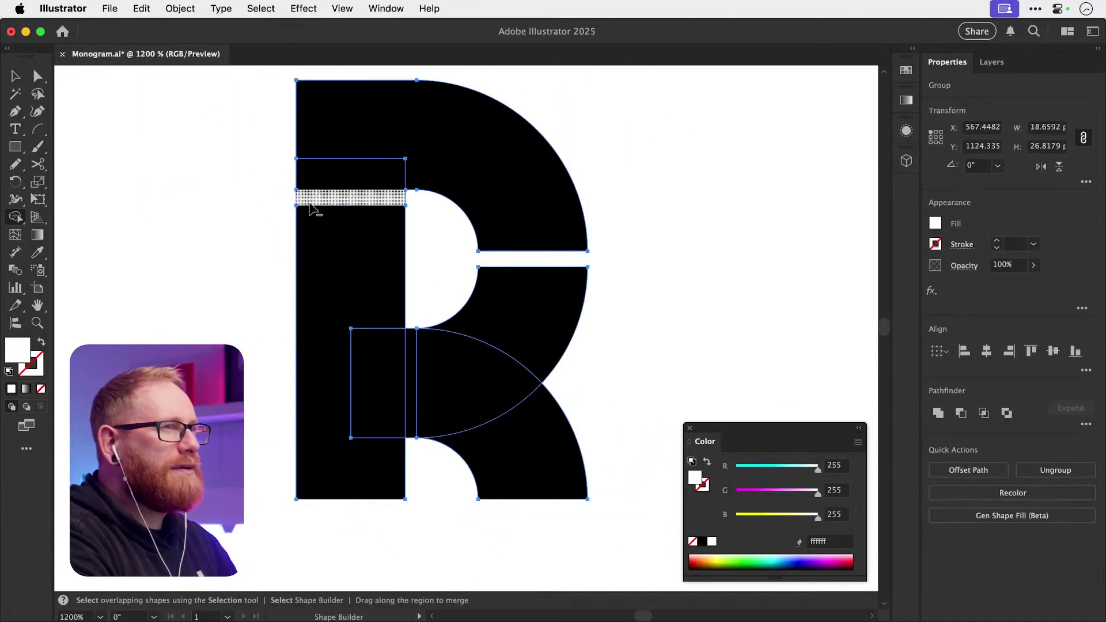
{"action": "left_click", "coordinate": [397, 199], "text": "alt"}
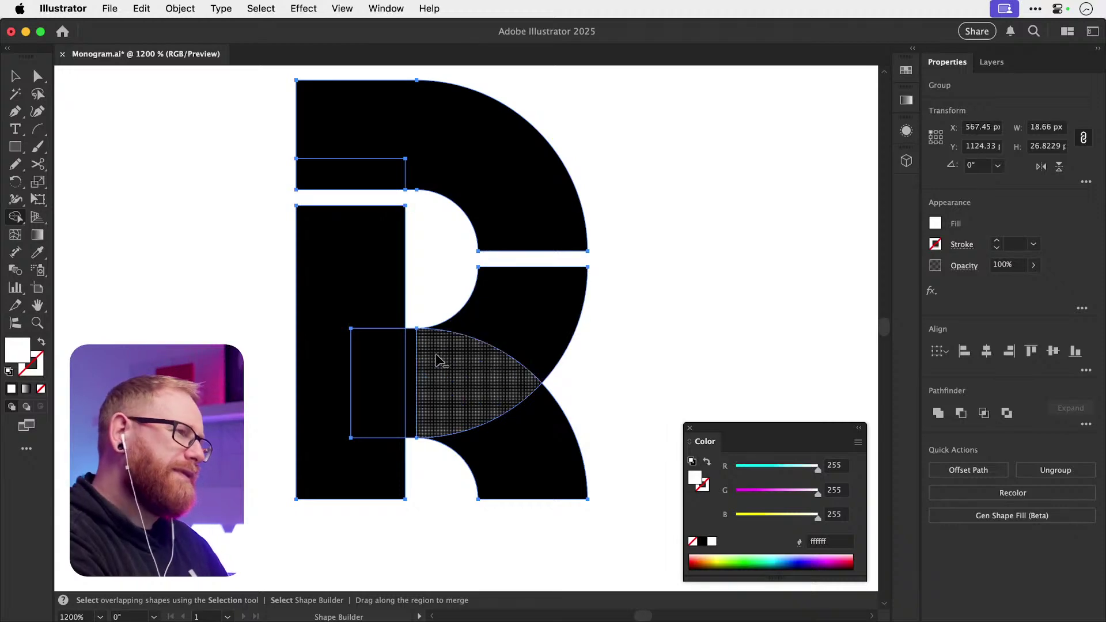
- Merge the overlapping regions of the R into clean stem, lower bowl, leg and upper arm shapes
{"action": "mouse_move", "coordinate": [425, 362]}
{"action": "left_mouse_down"}
{"action": "mouse_move", "coordinate": [392, 344]}
{"action": "mouse_move", "coordinate": [369, 363]}
{"action": "left_mouse_up"}
{"action": "left_click", "coordinate": [536, 406]}
{"action": "left_click", "coordinate": [519, 149]}
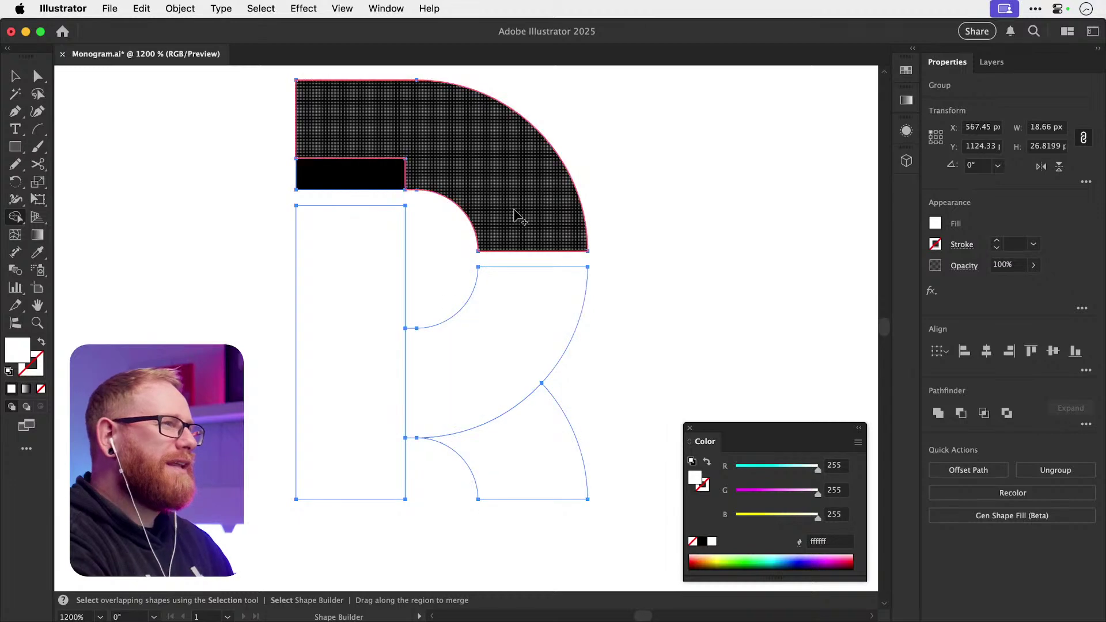
{"action": "left_click_drag", "start_coordinate": [363, 118], "coordinate": [443, 183]}
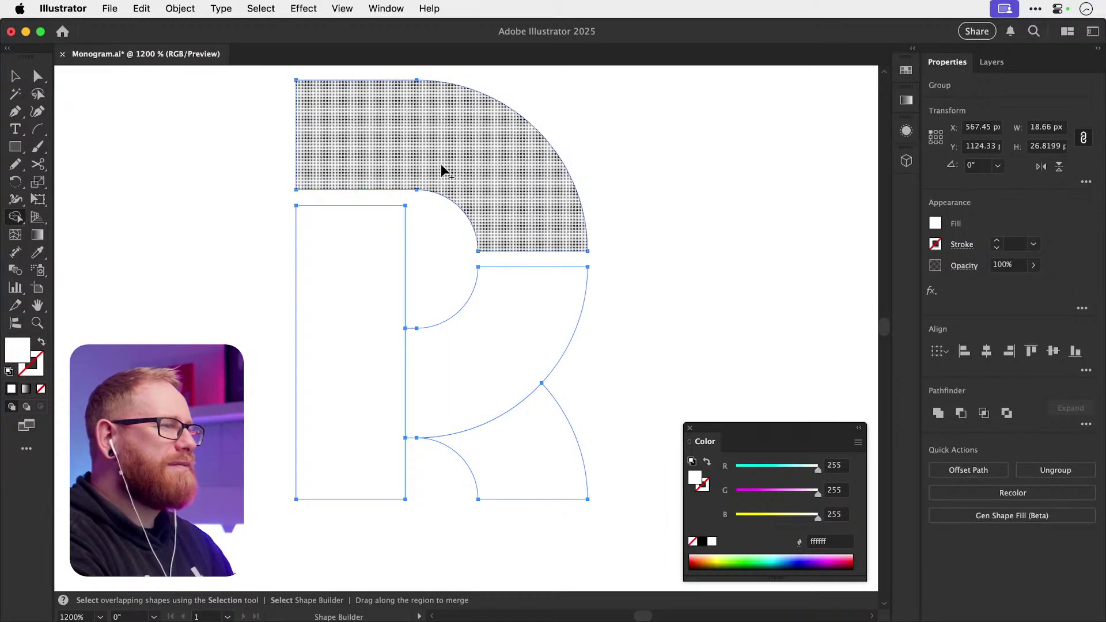
- Fill all the merged R pieces with grey 8c8c8c
{"action": "key", "text": "v"}
{"action": "key", "text": "super+minus"}
{"action": "key", "text": "super+minus"}
{"action": "key", "text": "super+minus"}
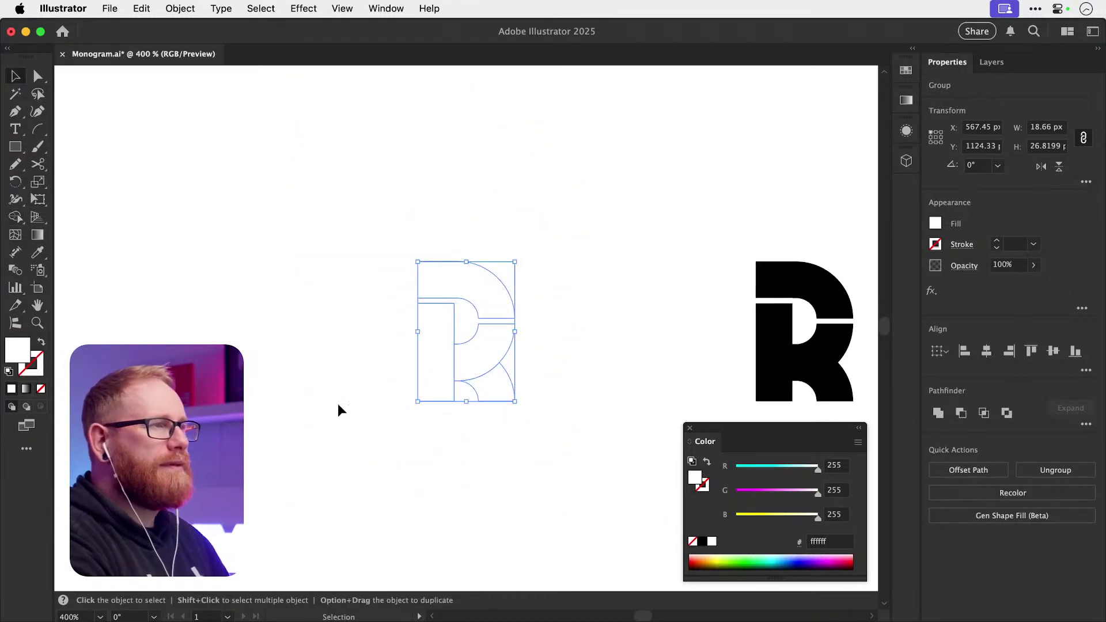
{"action": "double_click", "coordinate": [25, 358]}
{"action": "type", "text": "8c8c8c"}
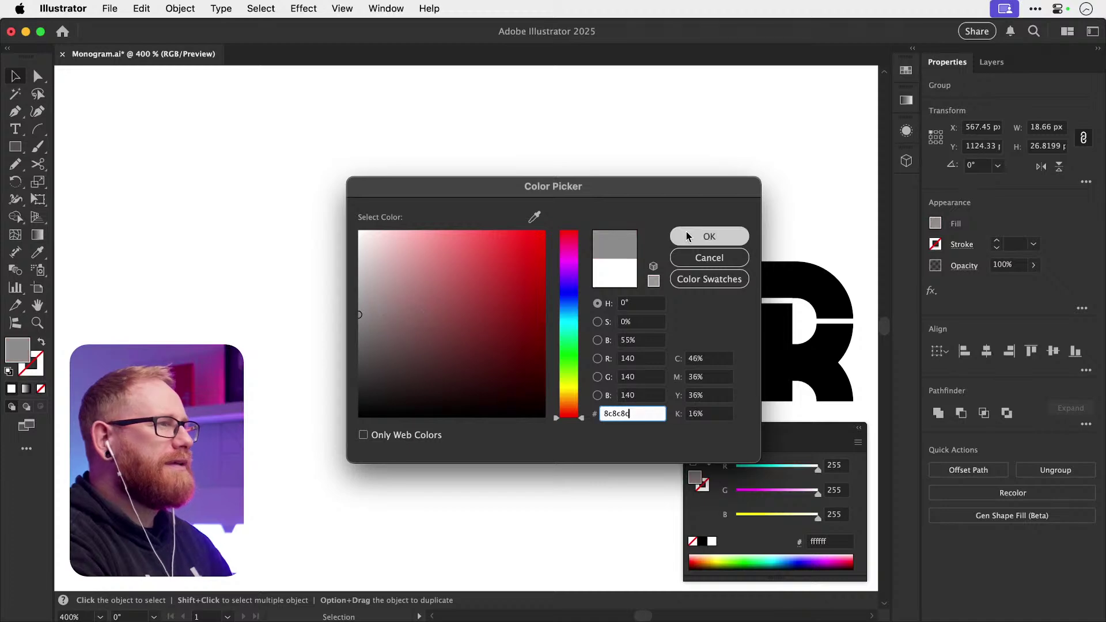
{"action": "left_click", "coordinate": [707, 166]}
- Try the grey swatches 4d4d4d and 808080 on the R's lower bowl piece, leaving it at 808080
{"action": "scroll", "coordinate": [479, 305], "scroll_direction": "up", "scroll_amount": 3}
{"action": "left_click", "coordinate": [531, 363]}
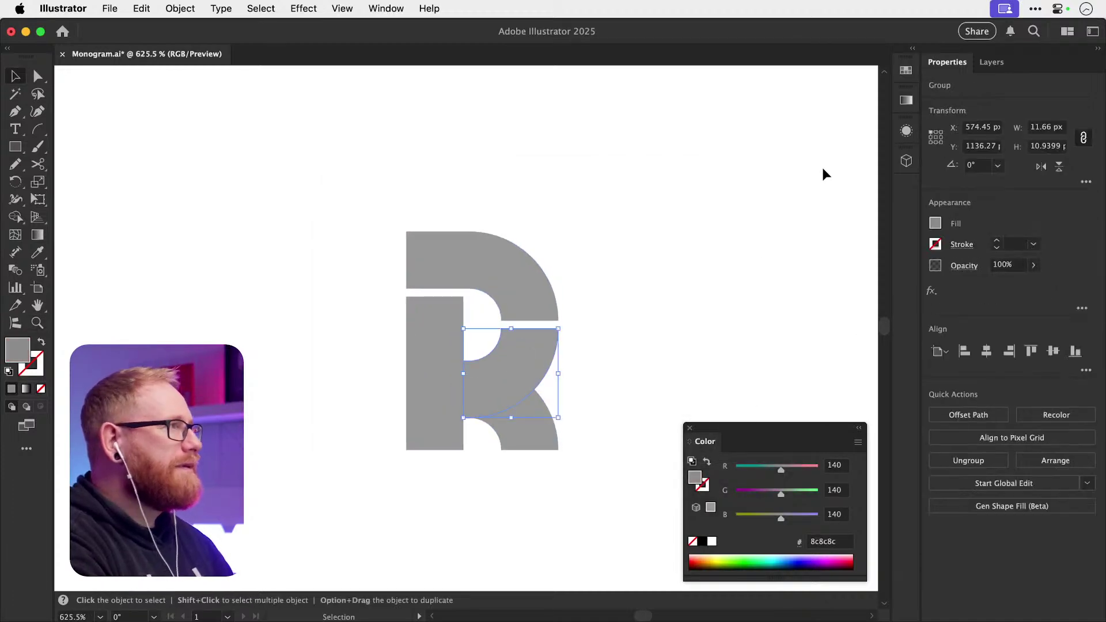
{"action": "left_click", "coordinate": [906, 71]}
{"action": "left_click", "coordinate": [765, 153]}
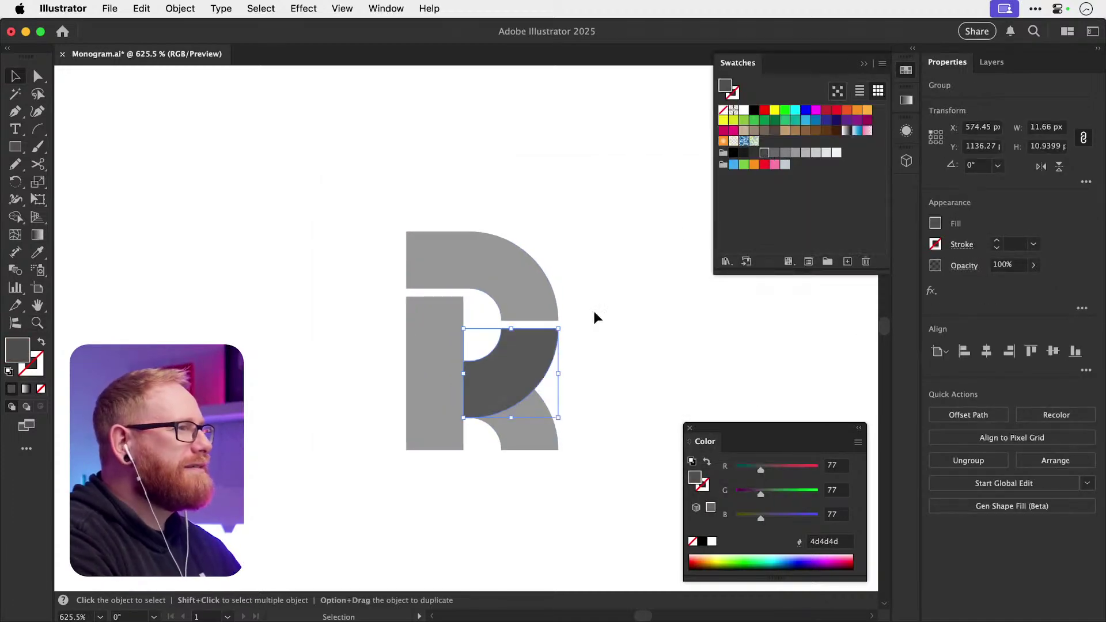
{"action": "left_click", "coordinate": [786, 153]}
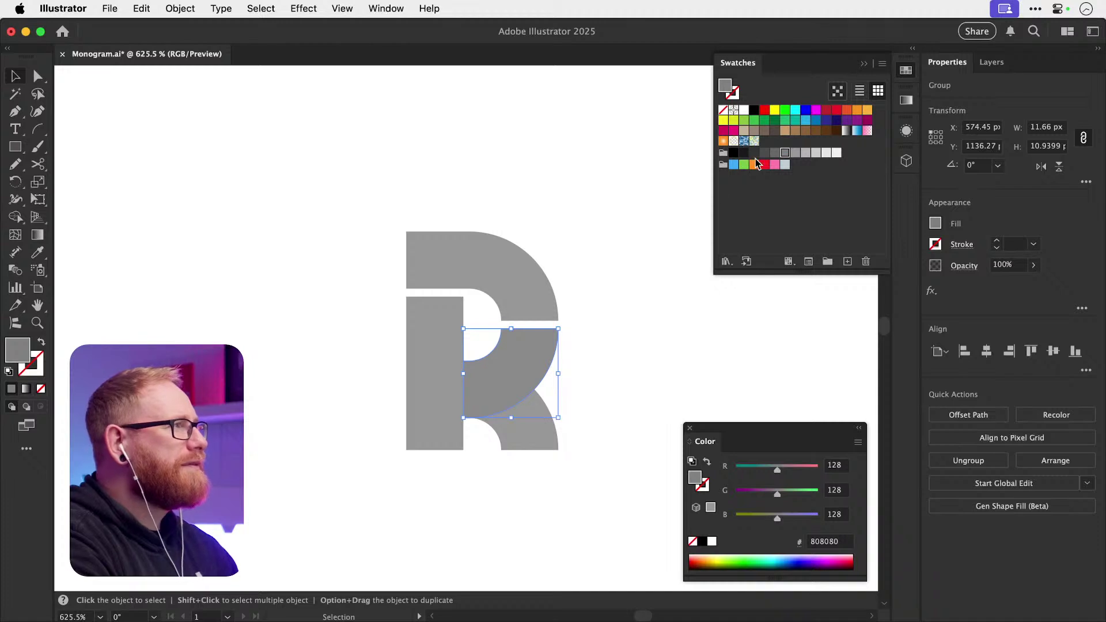
- Darken the R's lower bowl piece by one grey swatch and fill its leg piece with grey 4d4d4d
{"action": "left_click", "coordinate": [775, 152]}
{"action": "left_click", "coordinate": [542, 437]}
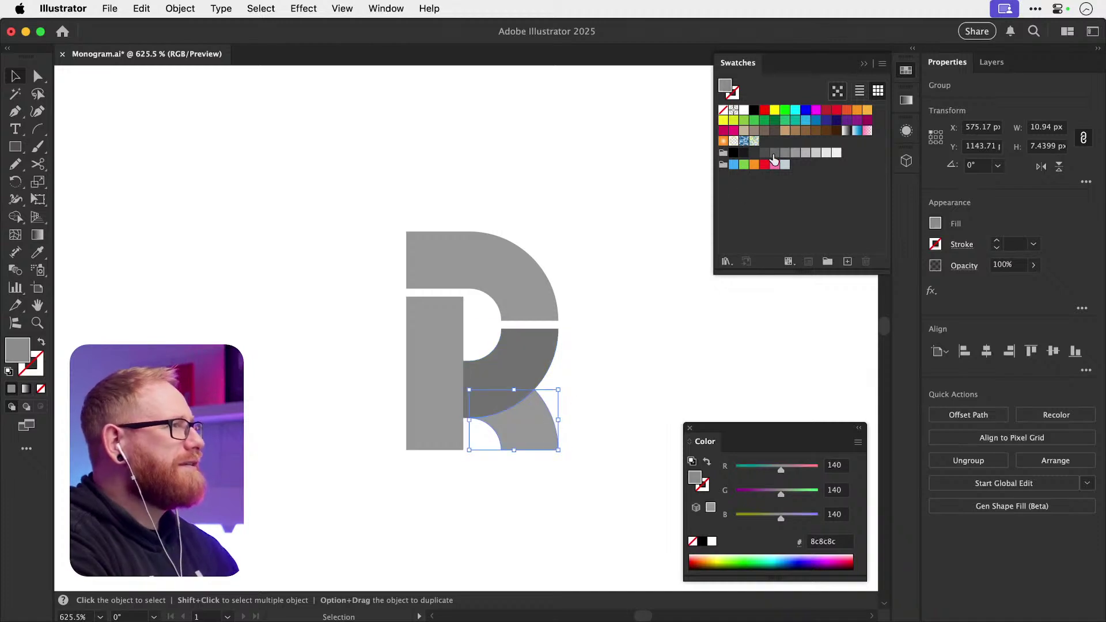
{"action": "left_click", "coordinate": [775, 153]}
{"action": "left_click", "coordinate": [764, 152]}
- Fill the R's upper arm piece with light grey b3b3b3
{"action": "left_click", "coordinate": [514, 281]}
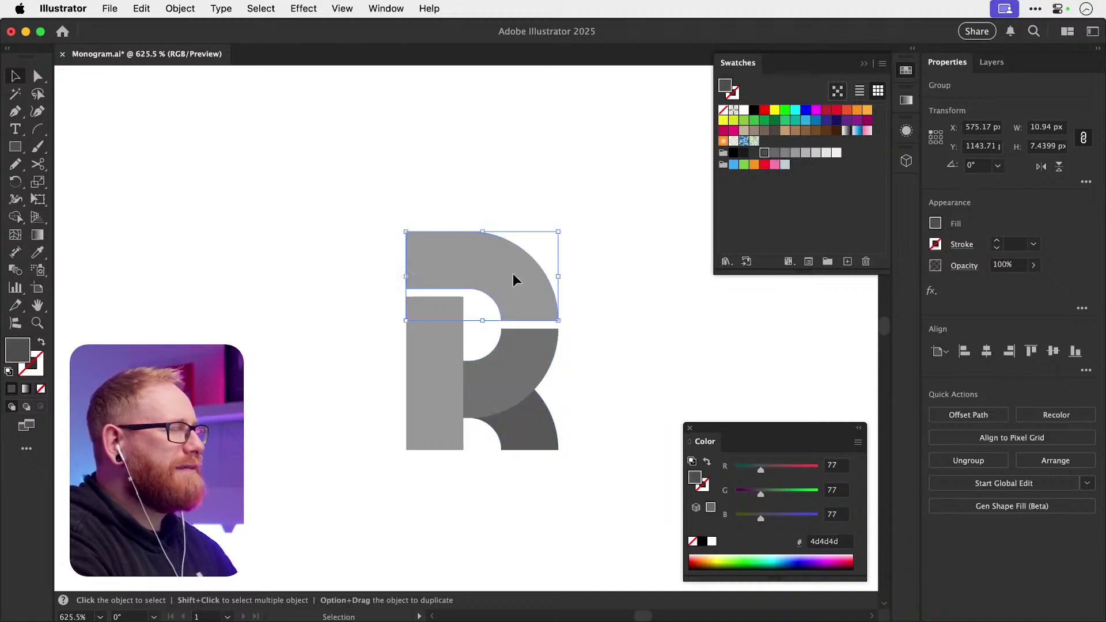
{"action": "left_click", "coordinate": [795, 153]}
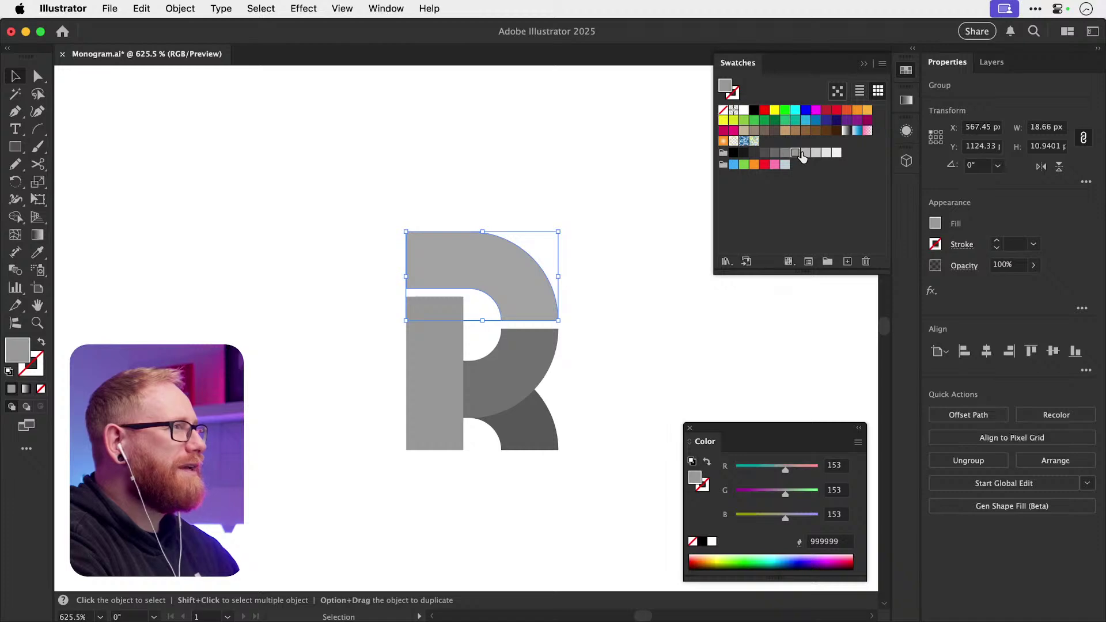
{"action": "left_click", "coordinate": [805, 154]}
{"action": "left_click", "coordinate": [598, 168]}
- Duplicate the whole shaded R to the left of the original and save the document
{"action": "key", "text": "super+minus"}
{"action": "key", "text": "super+minus"}
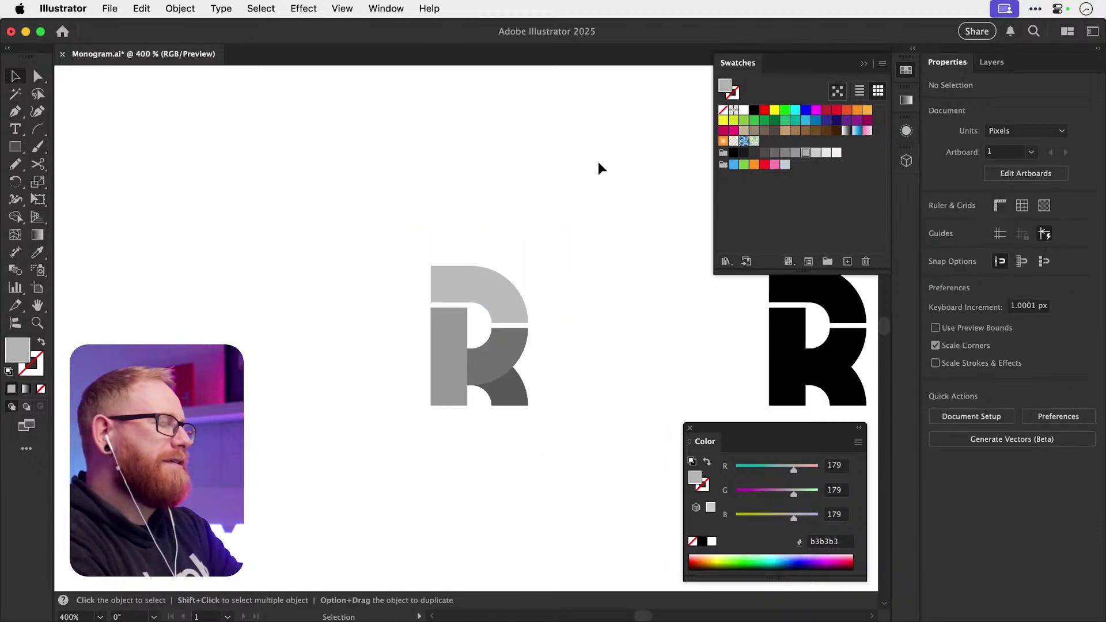
{"action": "left_click", "coordinate": [488, 360]}
{"action": "left_click_drag", "start_coordinate": [489, 360], "coordinate": [359, 392]}
{"action": "left_click", "coordinate": [473, 206]}
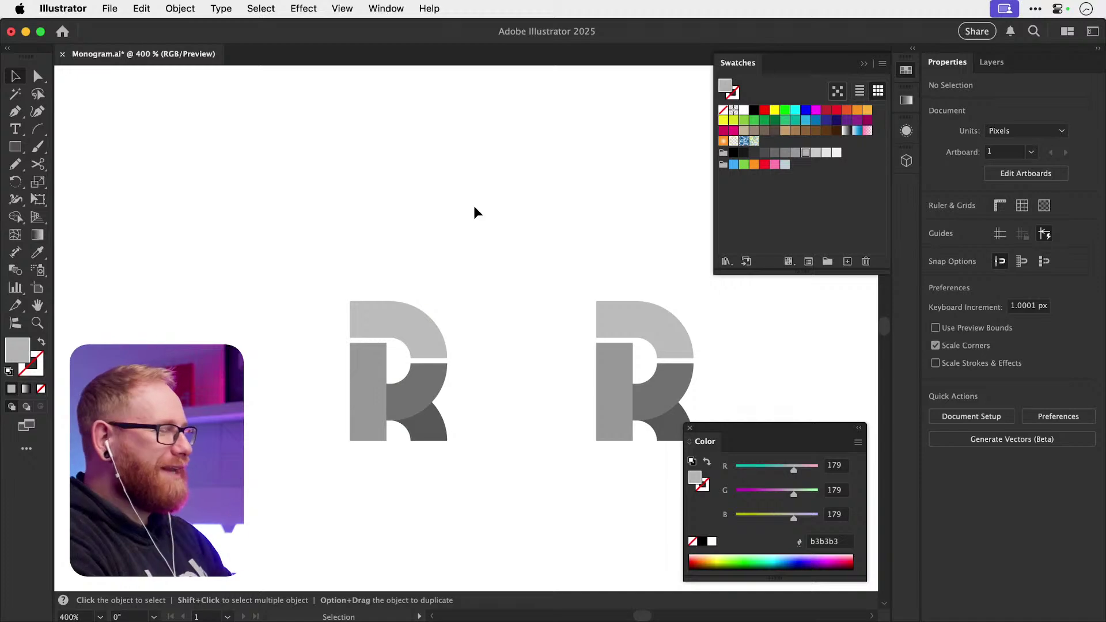
{"action": "key", "text": "super+s"}
- Compare the full set of R variations and examine the duplicated shaded R's pieces close up, hiding the swatches
{"action": "key", "text": "super+minus"}
{"action": "key", "text": "super+minus"}
{"action": "key", "text": "super+minus"}
{"action": "key", "text": "super+minus"}
{"action": "key", "text": "super+minus"}
{"action": "key", "text": "super+minus"}
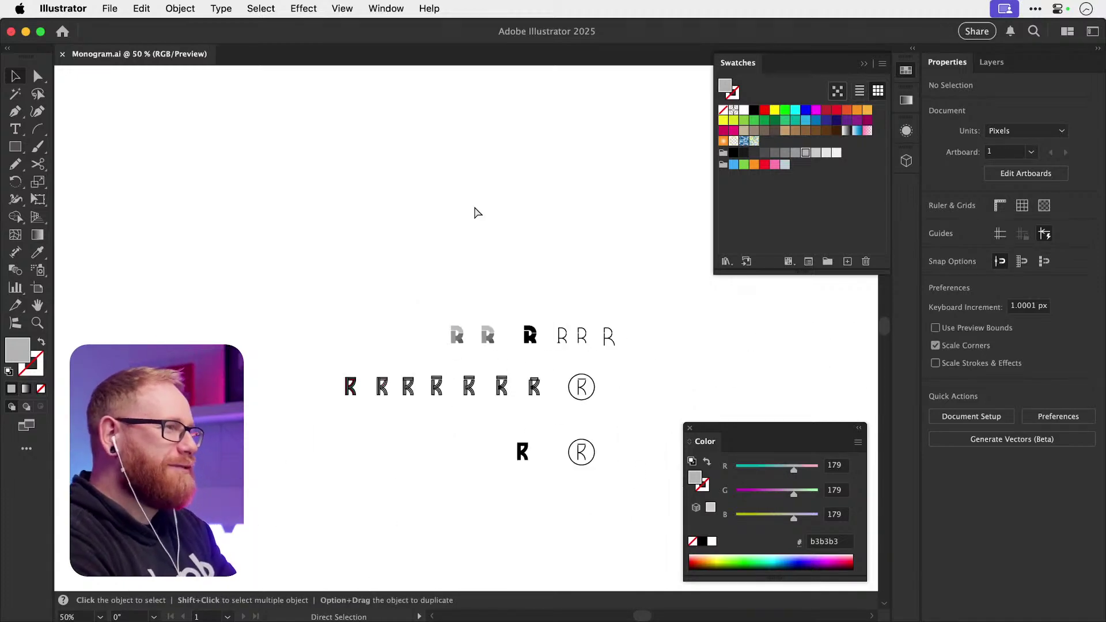
{"action": "key", "text": "super+equal"}
{"action": "key", "text": "super+equal"}
{"action": "key", "text": "super+equal"}
{"action": "key", "text": "super+equal"}
{"action": "key", "text": "super+equal"}
{"action": "key", "text": "super+equal"}
{"action": "key", "text": "super+equal"}
{"action": "key", "text": "space"}
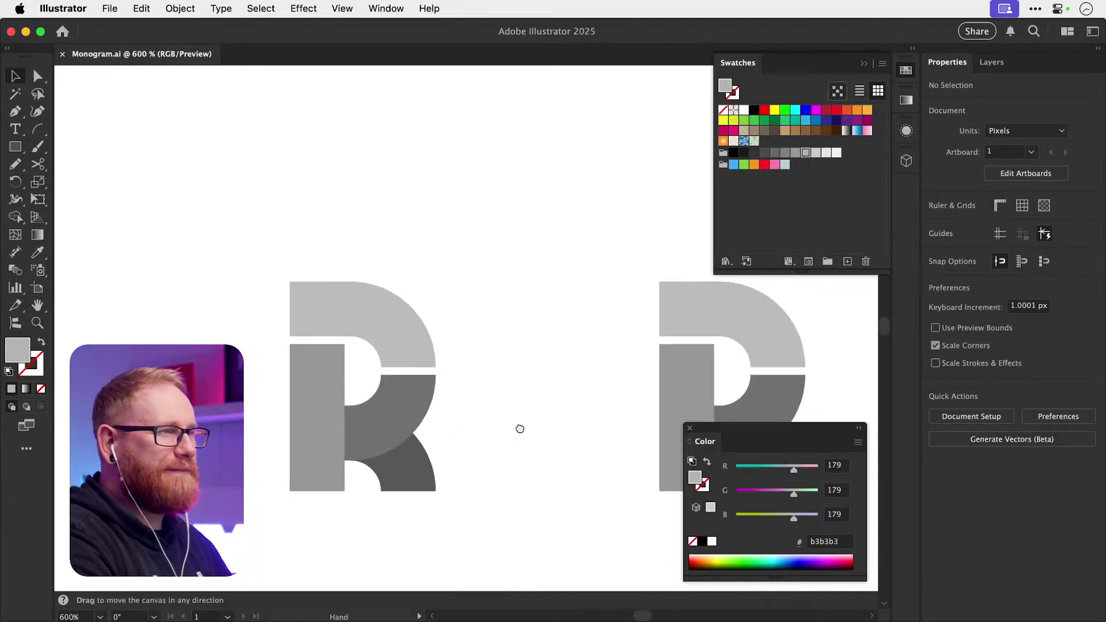
{"action": "scroll", "coordinate": [501, 386], "scroll_direction": "down", "scroll_amount": 2}
{"action": "scroll", "coordinate": [501, 386], "scroll_direction": "left", "scroll_amount": 4}
{"action": "scroll", "coordinate": [446, 322], "scroll_direction": "up", "scroll_amount": 3}
{"action": "left_click", "coordinate": [438, 302]}
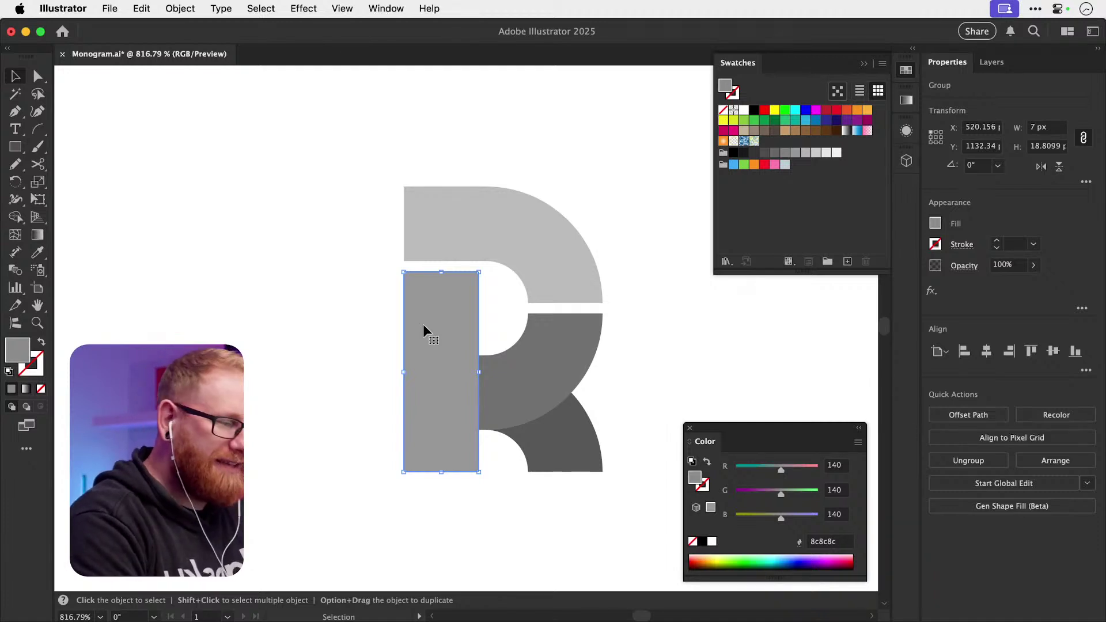
{"action": "left_click", "coordinate": [364, 307]}
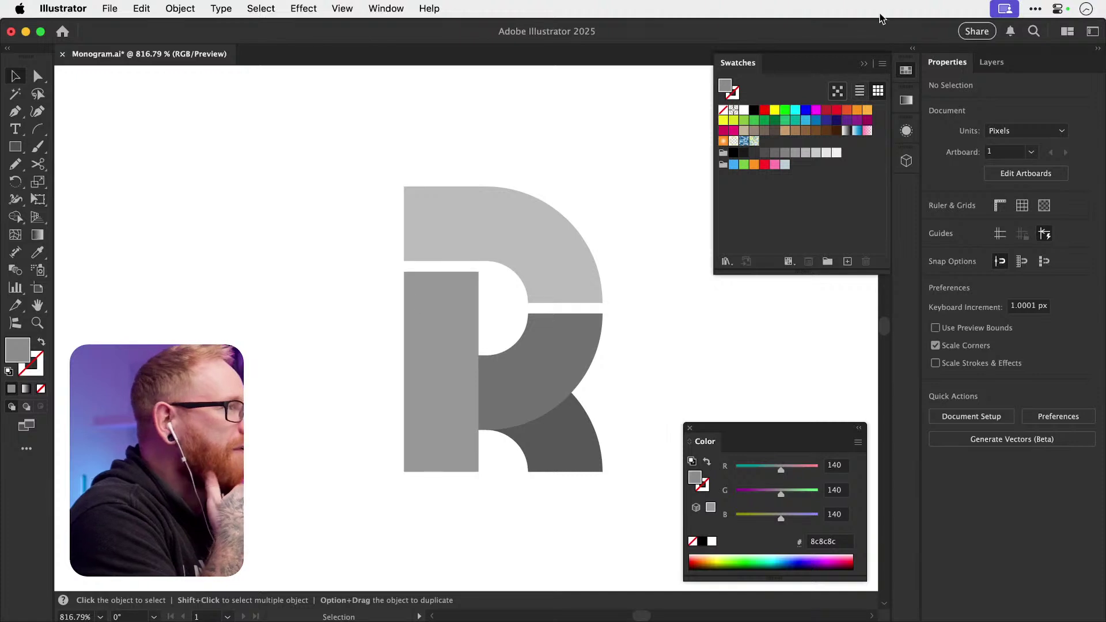
{"action": "left_click", "coordinate": [907, 70]}
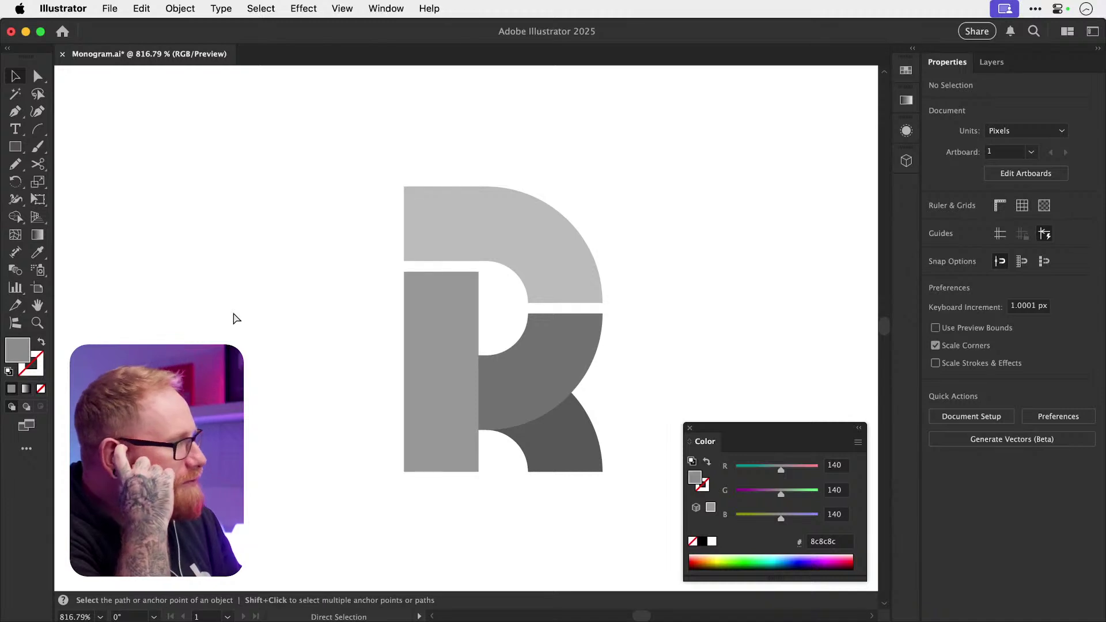
- Review the shaded R beside the black and outlined variations, and inspect the leftmost shaded copy again
{"action": "key", "text": "super+minus"}
{"action": "key", "text": "super+minus"}
{"action": "key", "text": "super+minus"}
{"action": "key", "text": "super+minus"}
{"action": "key", "text": "super+minus"}
{"action": "key", "text": "super+minus"}
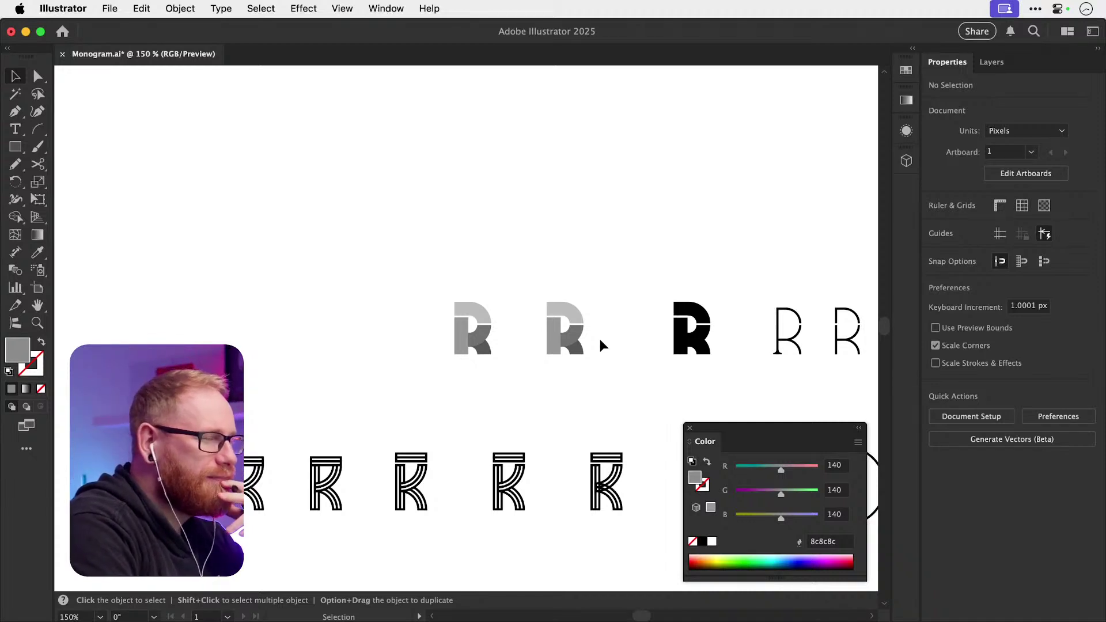
{"action": "key", "text": "z"}
{"action": "left_click_drag", "start_coordinate": [336, 321], "coordinate": [461, 395]}
{"action": "key", "text": "v"}
{"action": "left_click_drag", "start_coordinate": [361, 263], "coordinate": [511, 470]}
{"action": "left_click_drag", "start_coordinate": [461, 325], "coordinate": [629, 354]}
{"action": "key", "text": "super+shift+a"}
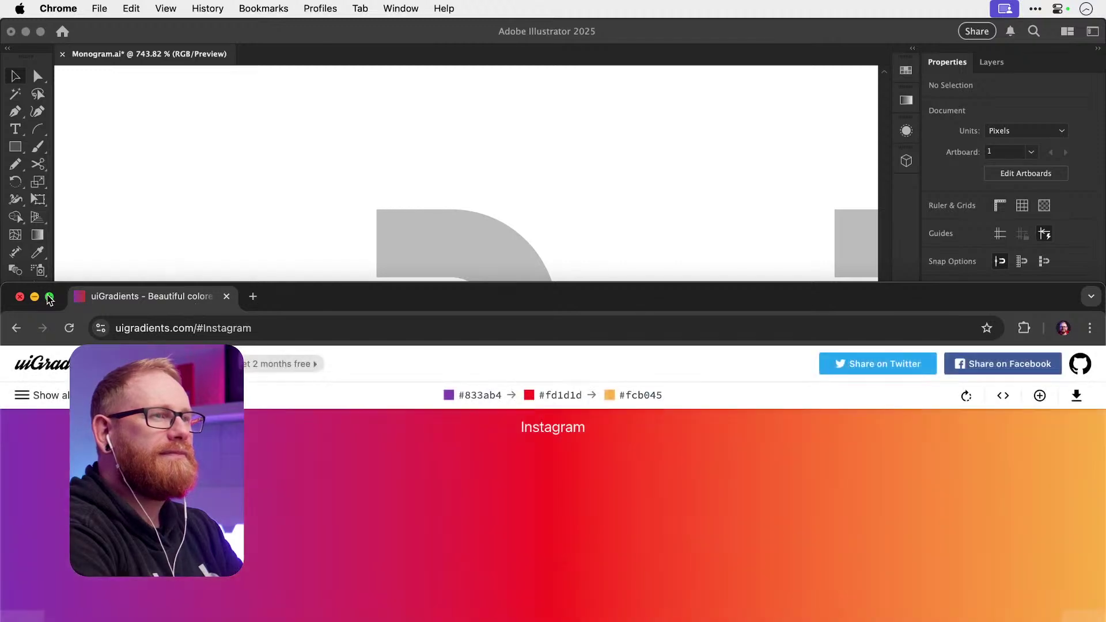
- Switch to uiGradients in Chrome, enlarge its window and browse the gradients from Instagram to Hersheys, returning to Predawn
{"action": "left_click", "coordinate": [49, 297]}
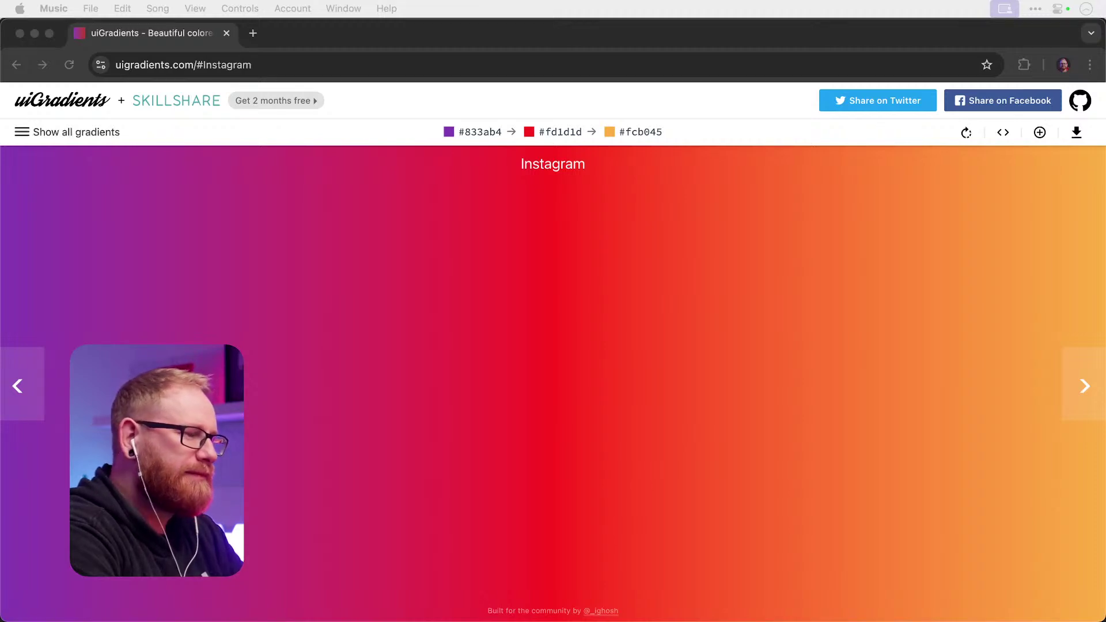
{"action": "left_click", "coordinate": [367, 224]}
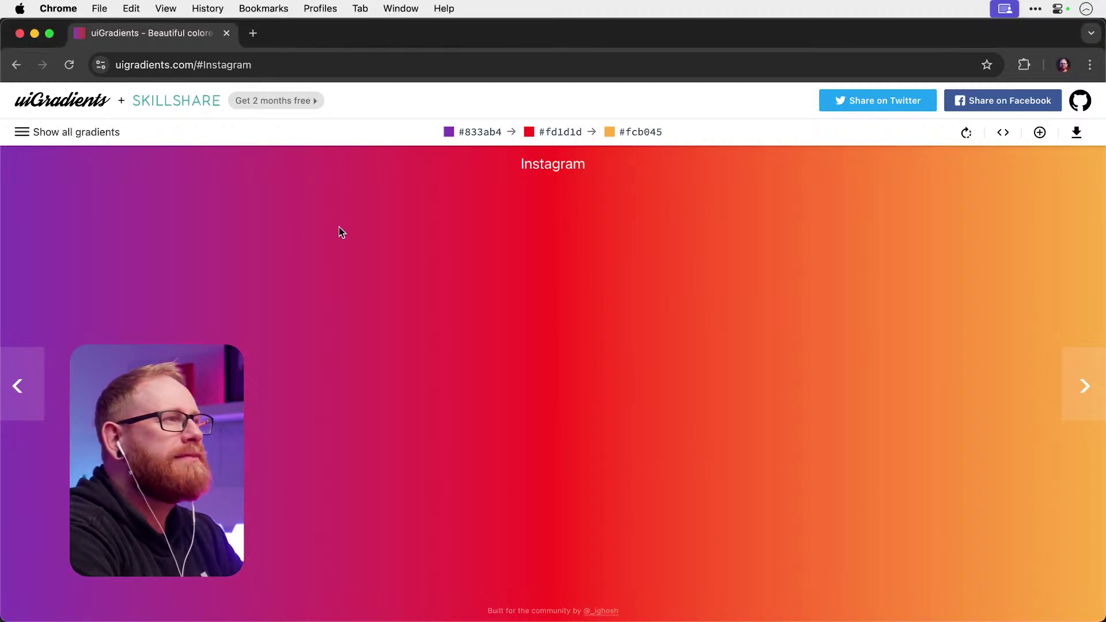
{"action": "left_click", "coordinate": [1086, 386]}
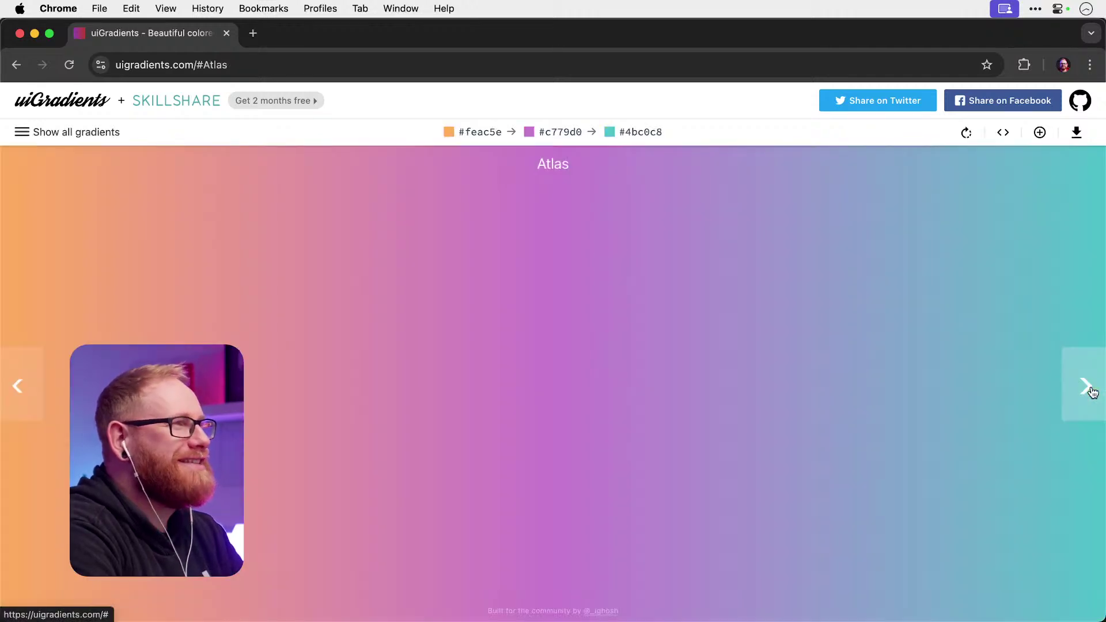
{"action": "left_click", "coordinate": [1085, 386]}
{"action": "left_click", "coordinate": [1086, 386]}
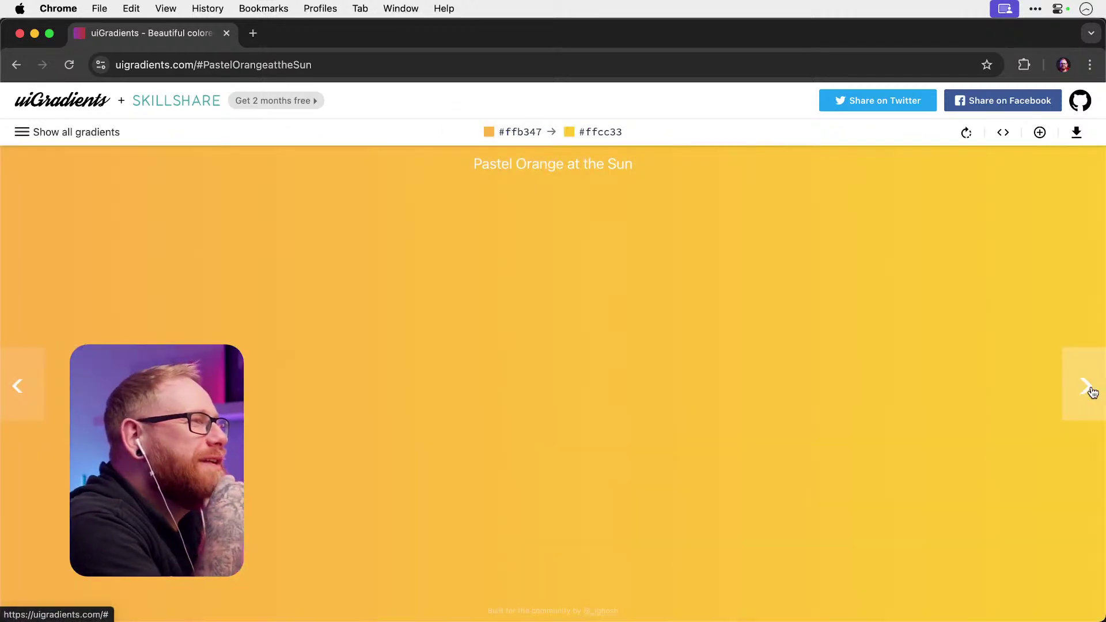
{"action": "left_click", "coordinate": [1086, 387]}
{"action": "left_click", "coordinate": [1091, 391]}
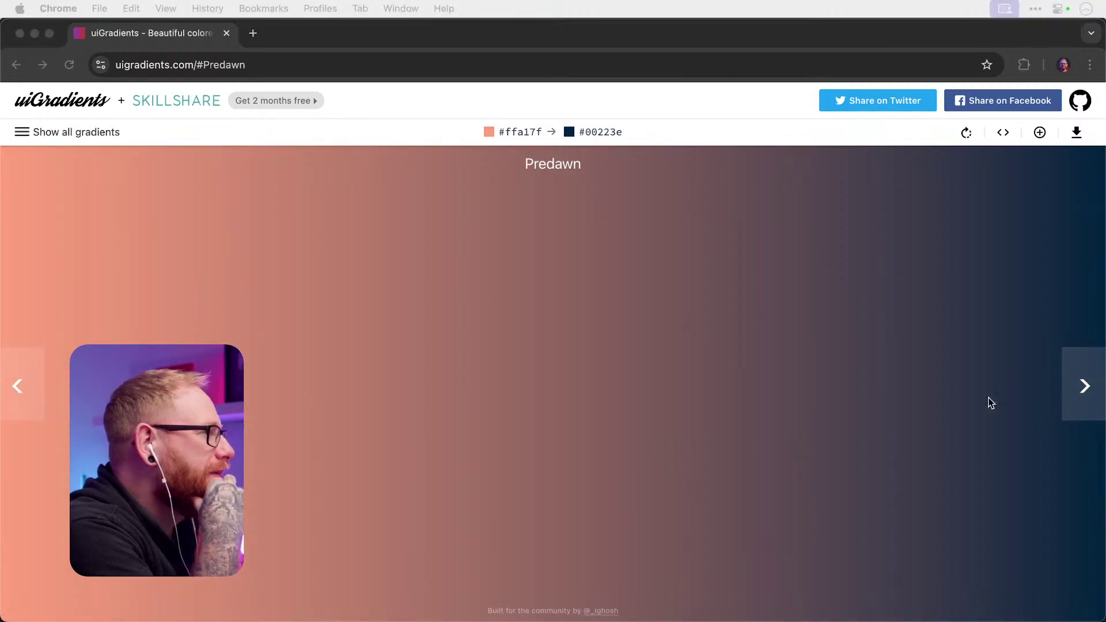
{"action": "left_click", "coordinate": [1076, 395]}
{"action": "left_click", "coordinate": [1077, 396]}
{"action": "left_click", "coordinate": [1079, 401]}
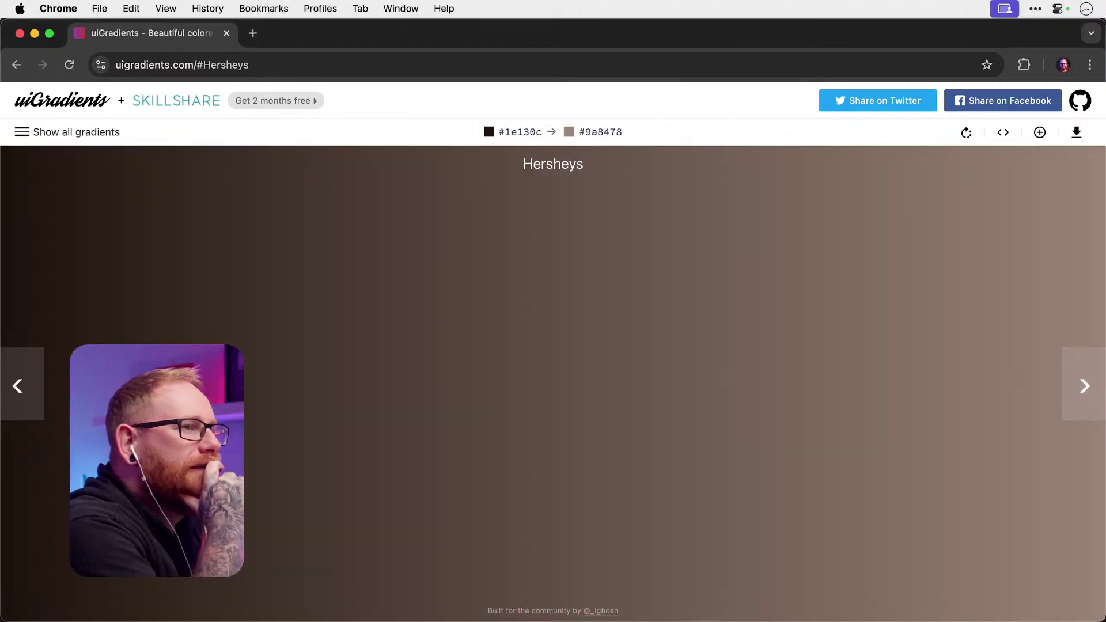
{"action": "left_click", "coordinate": [17, 399]}
{"action": "left_click", "coordinate": [18, 399]}
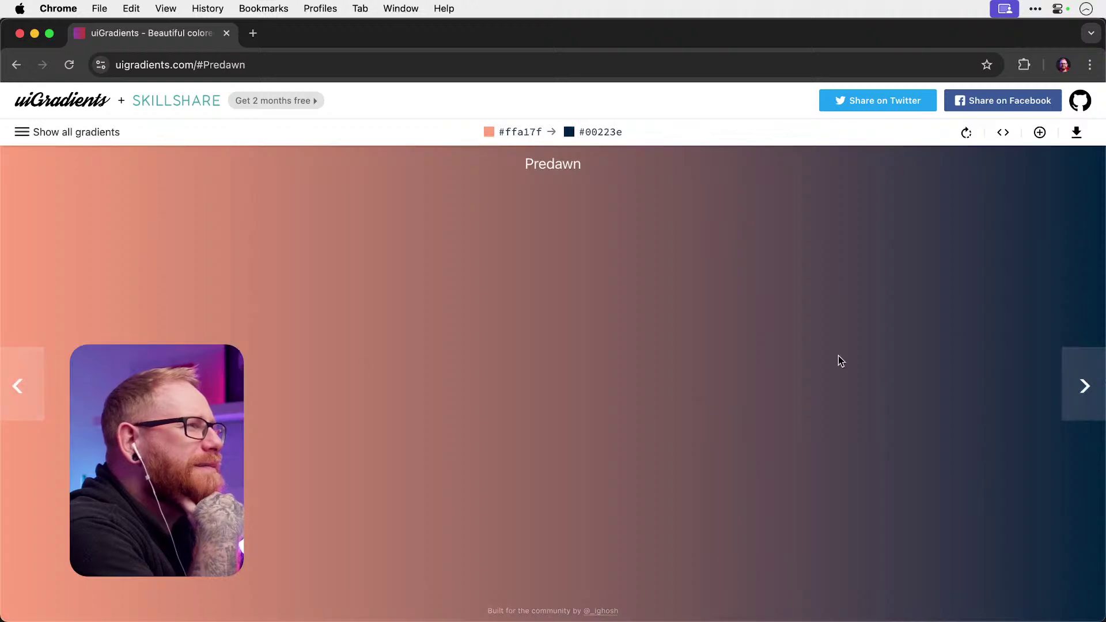
- Continue browsing the uiGradients collection from Predawn and settle on the Amethyst gradient
{"action": "left_click", "coordinate": [1083, 380]}
{"action": "left_click", "coordinate": [1082, 380]}
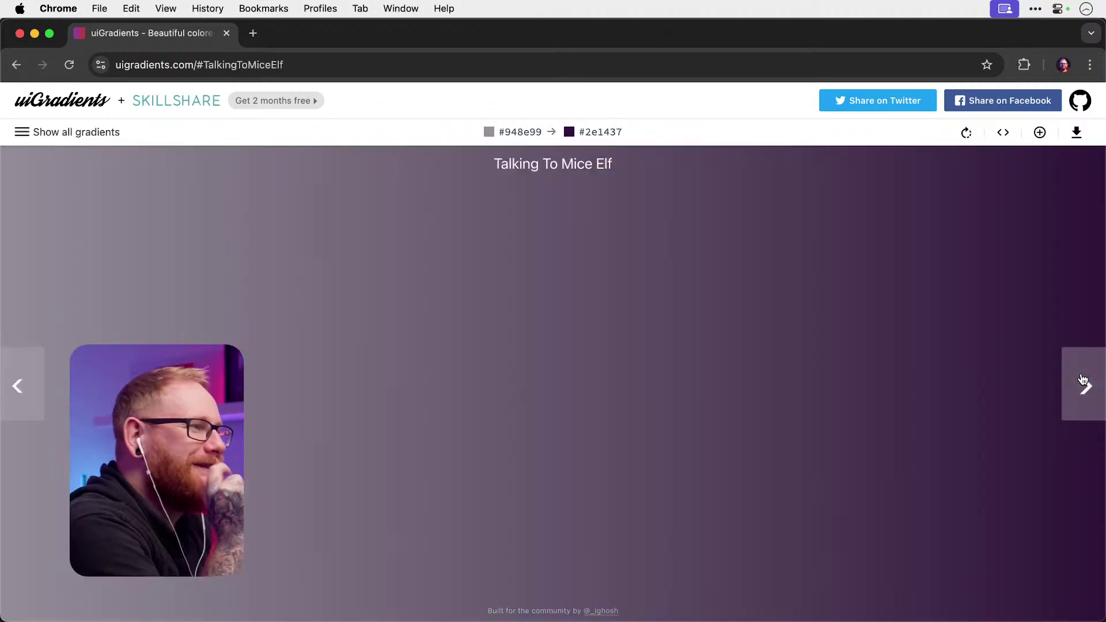
{"action": "left_click", "coordinate": [1083, 380]}
{"action": "left_click", "coordinate": [1083, 380]}
{"action": "left_click", "coordinate": [1082, 381]}
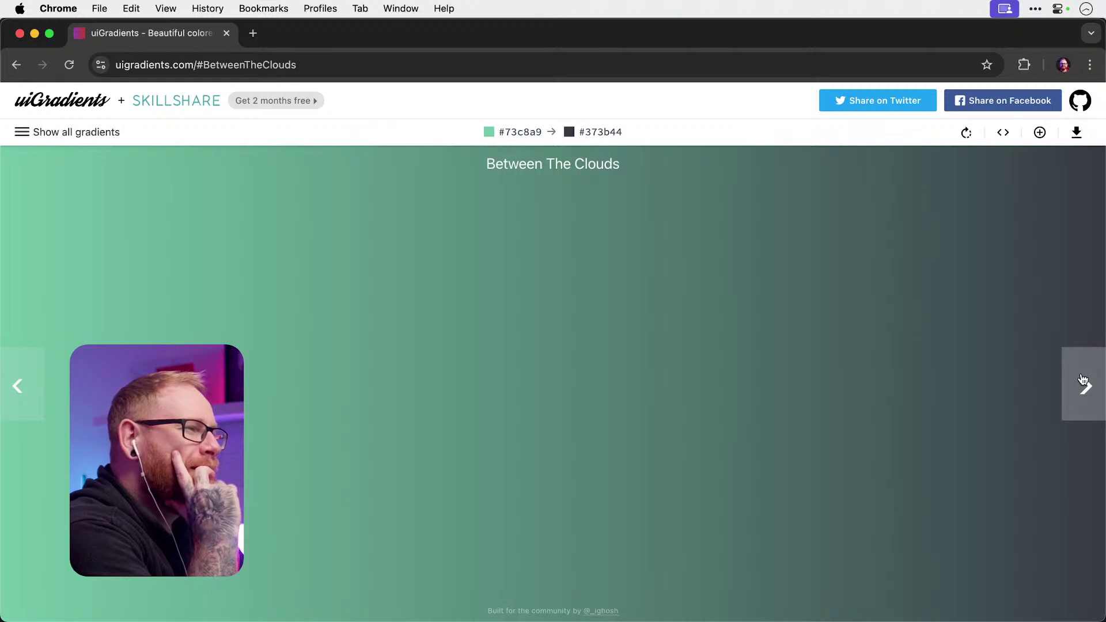
{"action": "left_click", "coordinate": [1082, 380]}
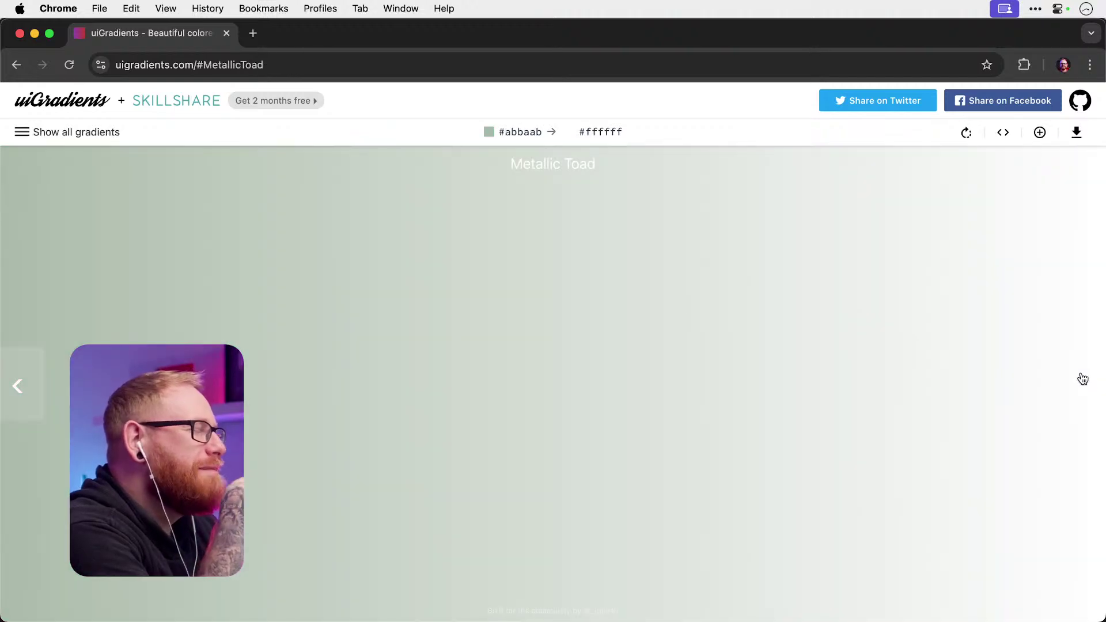
{"action": "left_click", "coordinate": [1083, 381]}
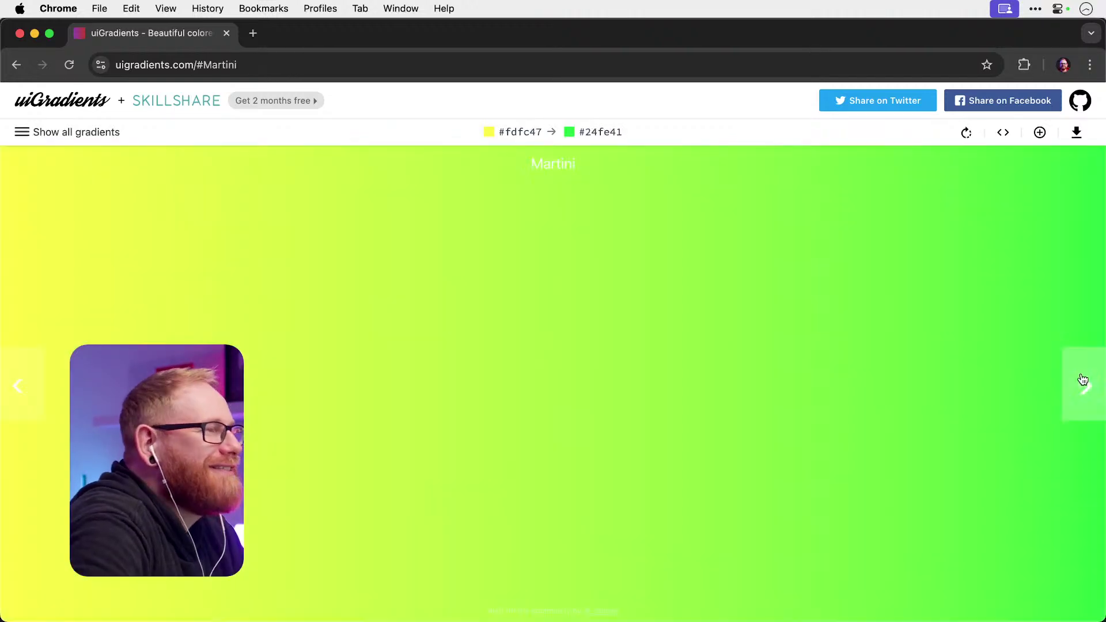
{"action": "left_click", "coordinate": [1083, 380]}
{"action": "left_click", "coordinate": [1083, 380]}
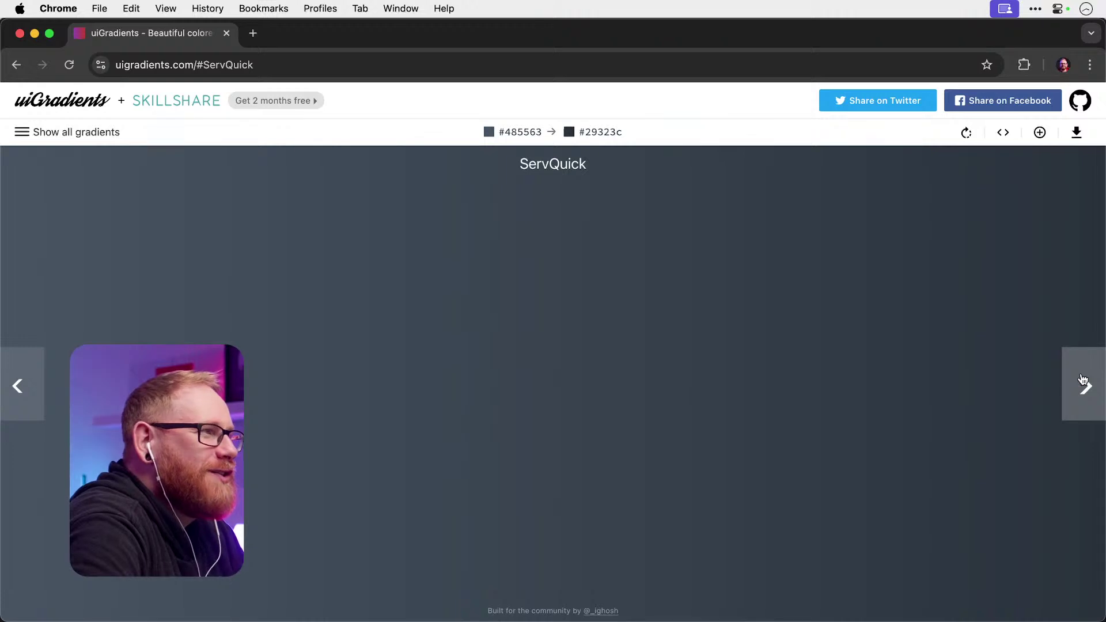
{"action": "left_click", "coordinate": [1083, 380]}
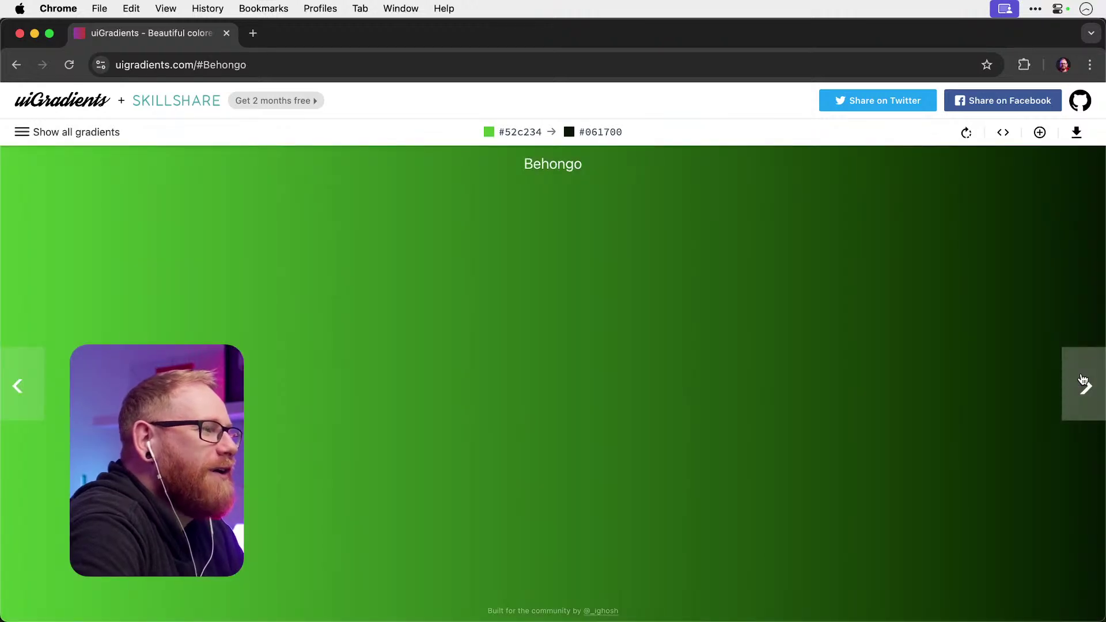
{"action": "left_click", "coordinate": [1083, 380]}
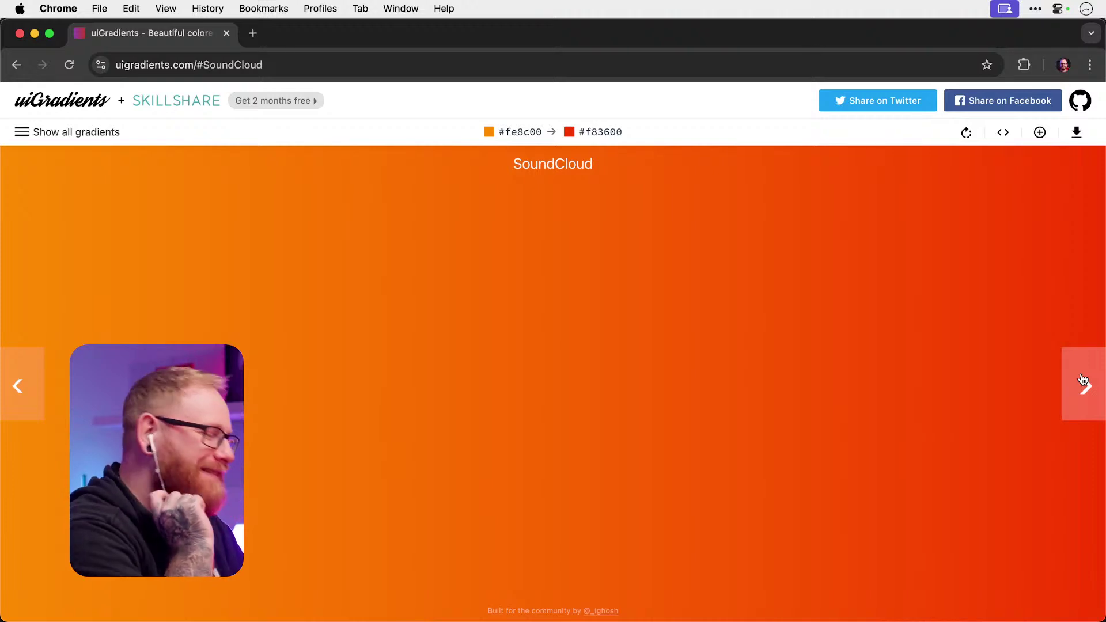
{"action": "left_click", "coordinate": [1083, 381]}
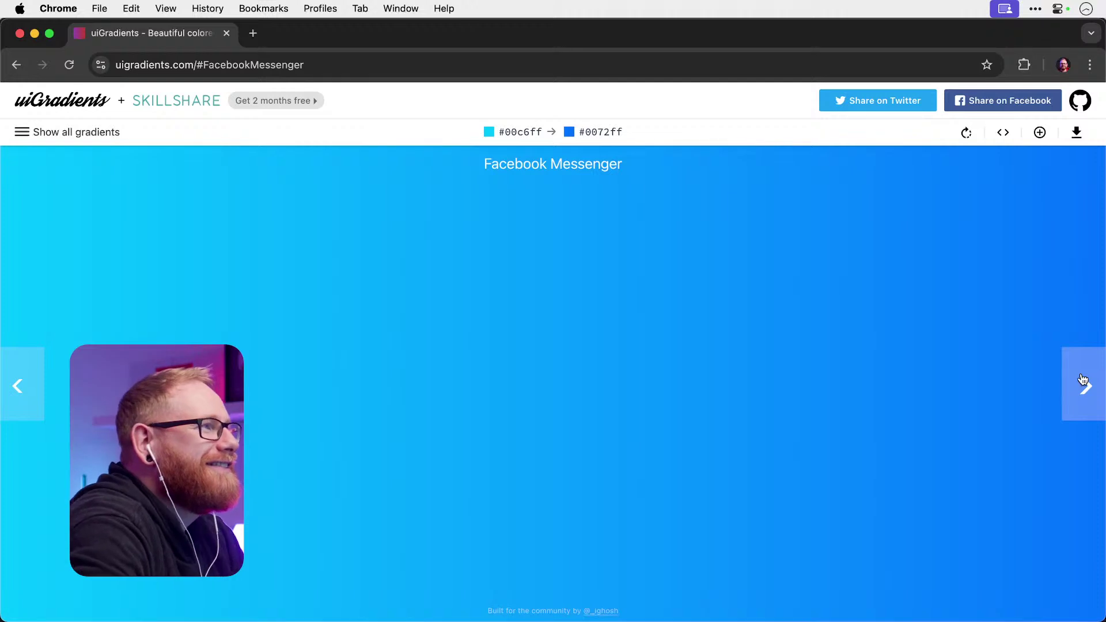
{"action": "left_click", "coordinate": [1083, 381]}
{"action": "left_click", "coordinate": [1082, 380]}
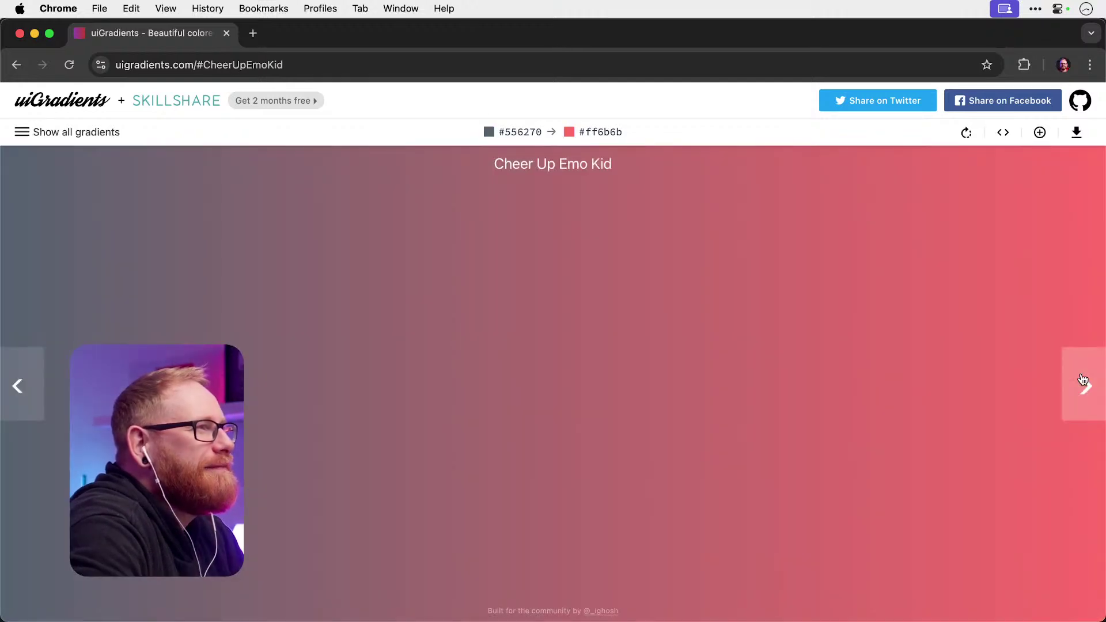
{"action": "left_click", "coordinate": [1083, 380]}
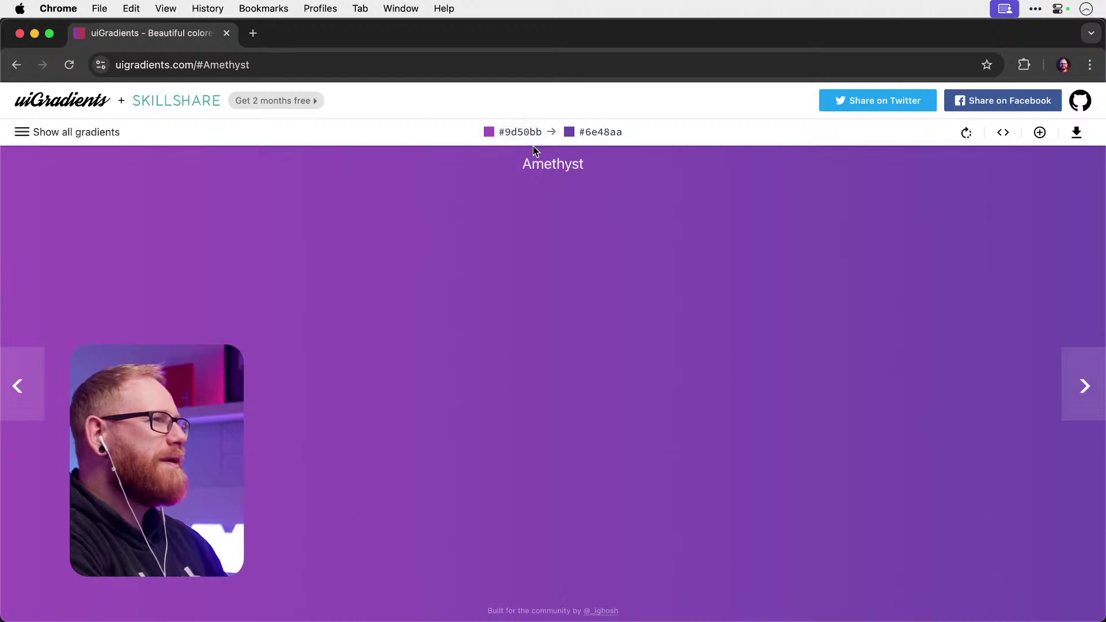
- Switch to Illustrator and draw a square of about 3.72 px above and left of the shaded R, filled with white ffffff
{"action": "key", "text": "super+Tab"}
{"action": "key", "text": "m"}
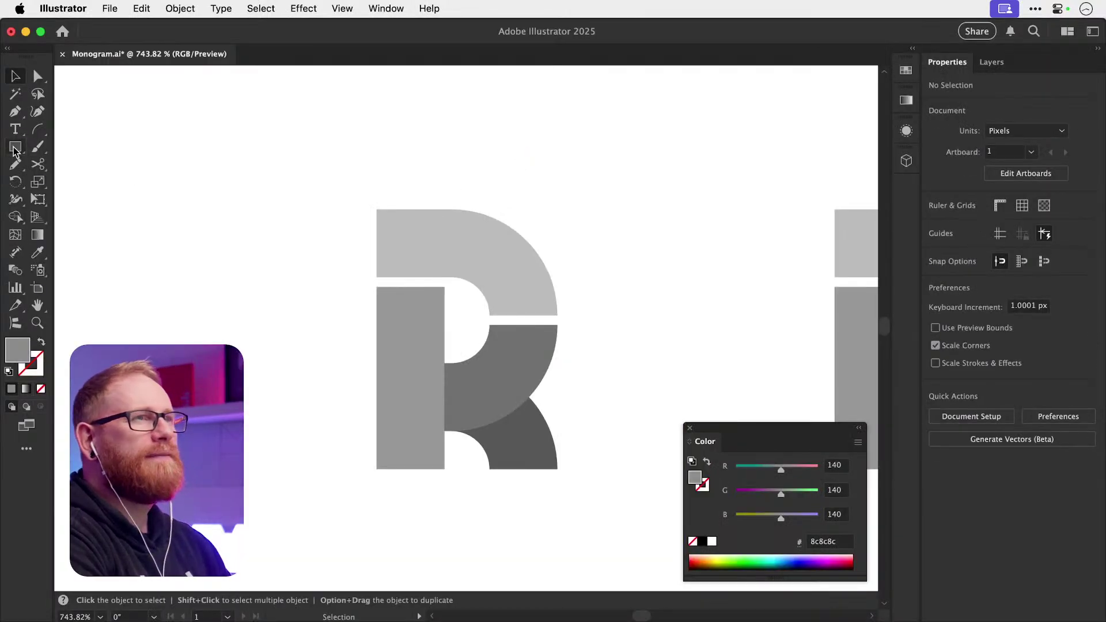
{"action": "left_click_drag", "start_coordinate": [155, 112], "coordinate": [194, 150]}
{"action": "key", "text": "v"}
{"action": "double_click", "coordinate": [27, 343]}
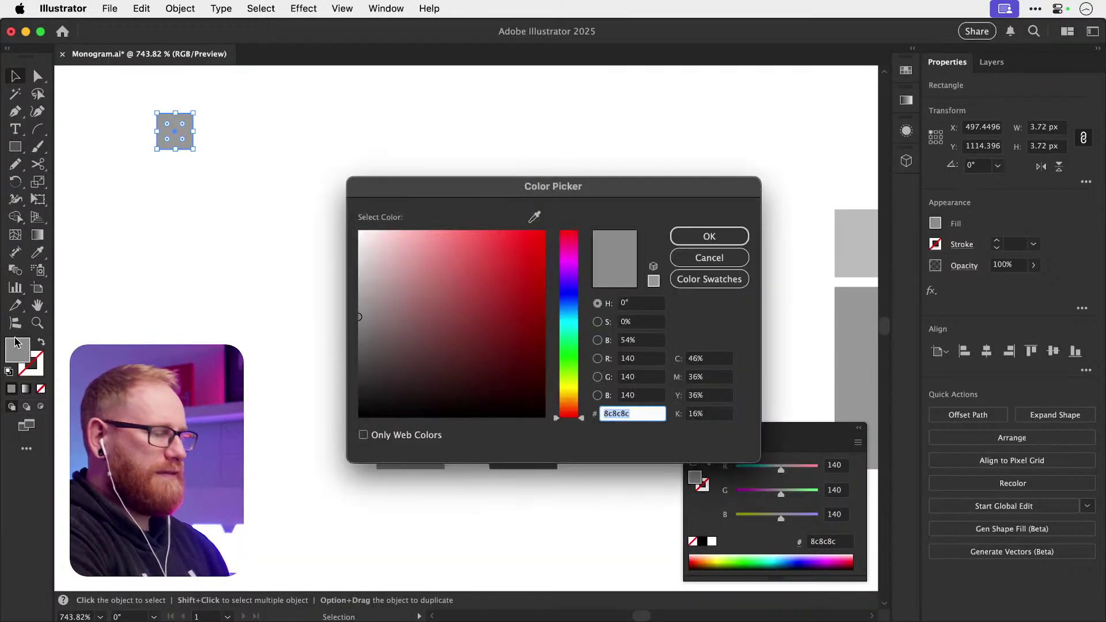
{"action": "type", "text": "ffffff"}
{"action": "key", "text": "Return"}
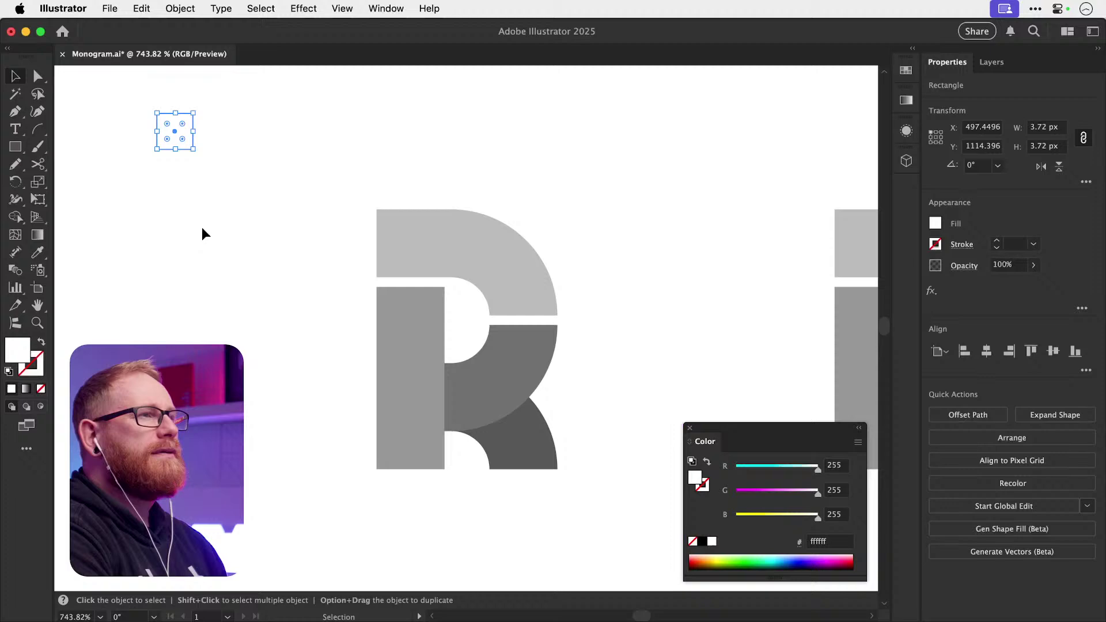
- Copy the hex code 9d50bb of the Amethyst gradient from uiGradients for the small square's fill and return to Illustrator
{"action": "double_click", "coordinate": [27, 344]}
{"action": "key", "text": "super+Tab"}
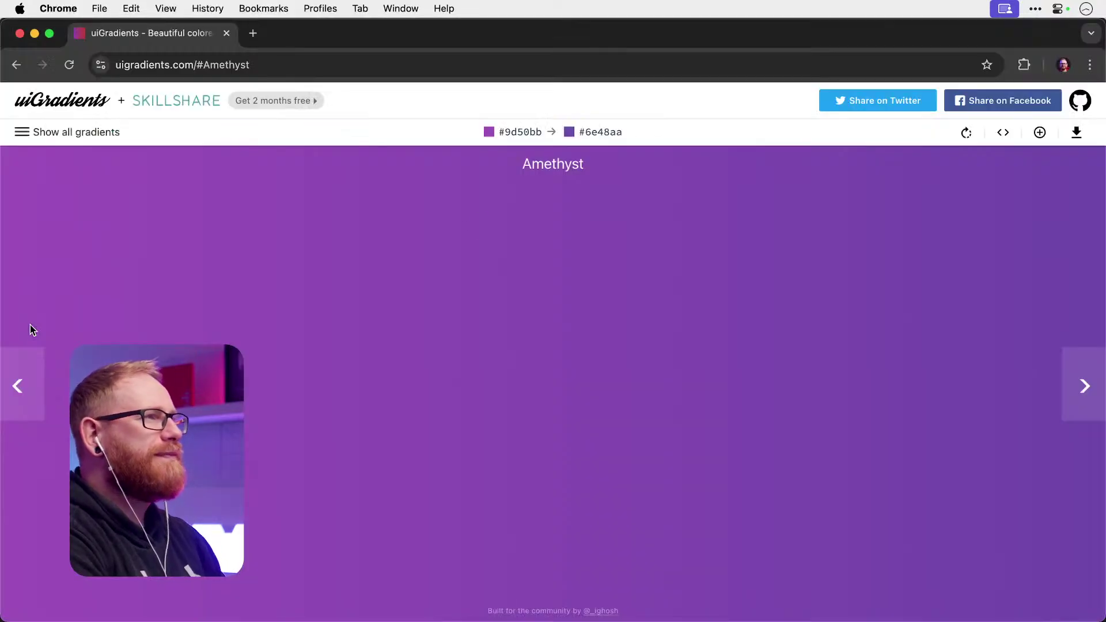
{"action": "left_click", "coordinate": [524, 141]}
{"action": "key", "text": "super+Tab"}
{"action": "left_click", "coordinate": [625, 413]}
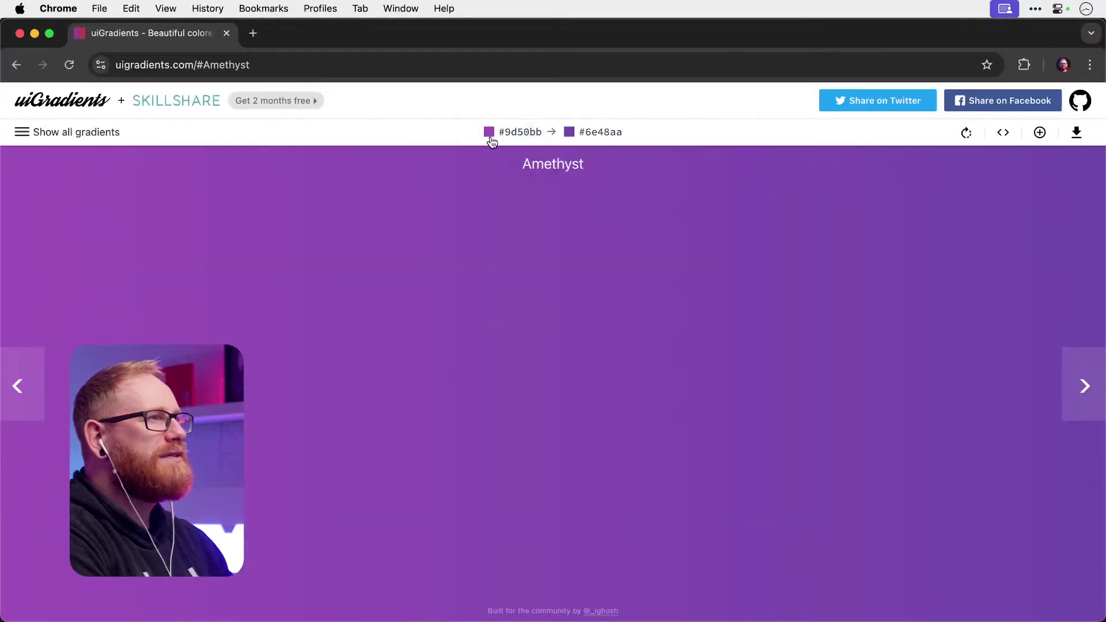
{"action": "left_click_drag", "start_coordinate": [499, 134], "coordinate": [579, 150]}
{"action": "key", "text": "super+Tab"}
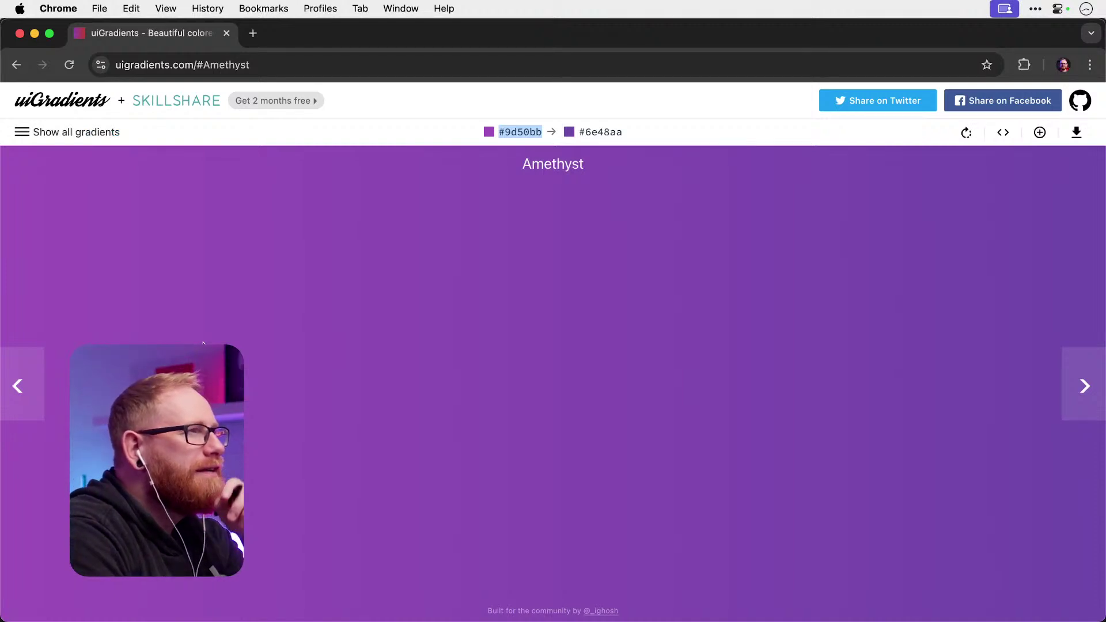
- Return to Illustrator and set the selected square's fill to hex 9d50bb
{"action": "key", "text": "super+Tab"}
{"action": "type", "text": "9d50bb"}
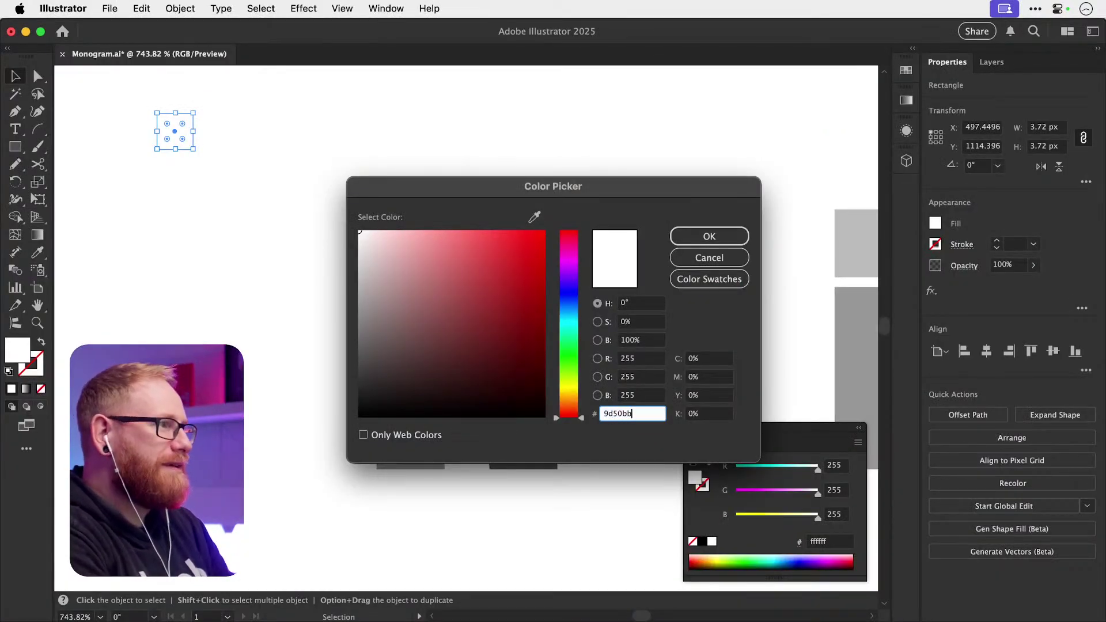
{"action": "key", "text": "Tab"}
{"action": "key", "text": "Return"}
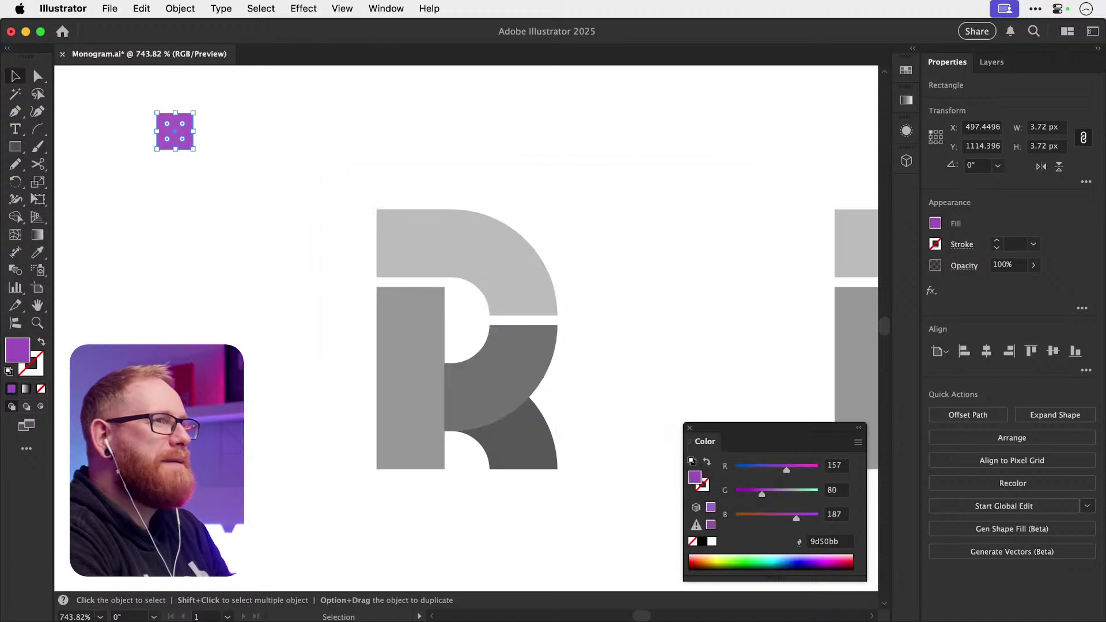
- Duplicate the purple square to its right and fill the copy with the Amethyst gradient's second colour, hex 6e48aa
{"action": "left_click", "coordinate": [205, 146]}
{"action": "left_click_drag", "start_coordinate": [182, 141], "coordinate": [230, 141]}
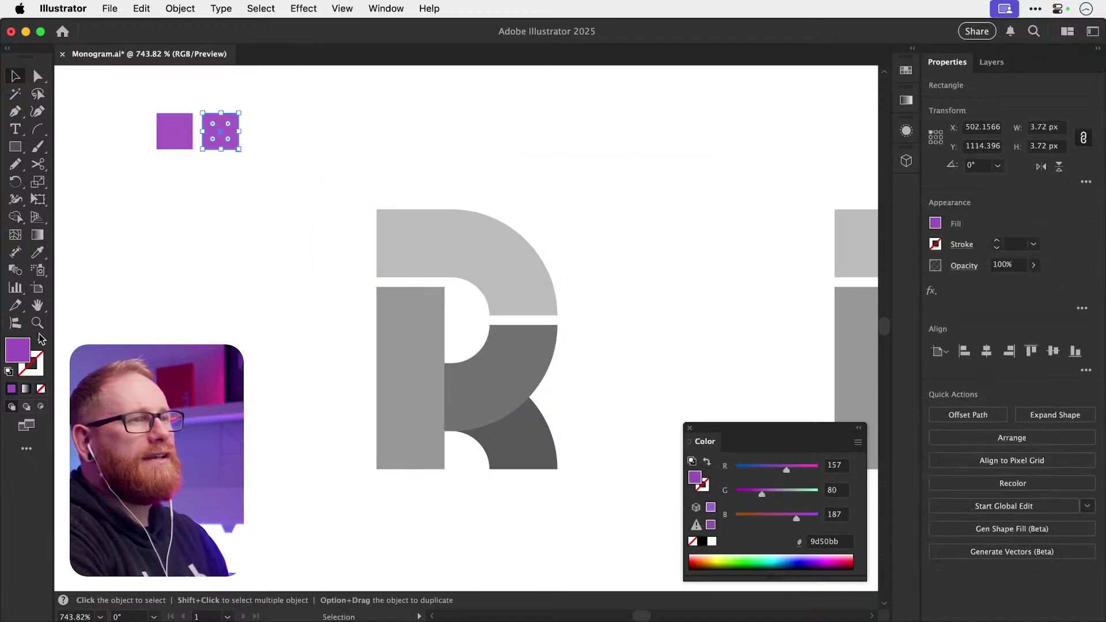
{"action": "double_click", "coordinate": [22, 351]}
{"action": "key", "text": "super+Tab"}
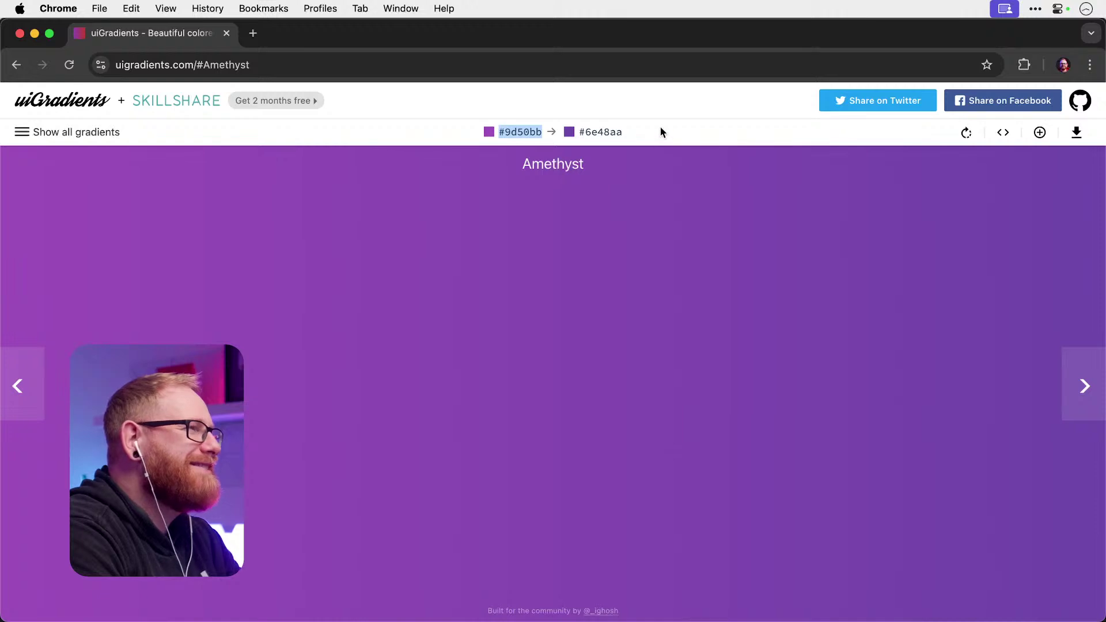
{"action": "key", "text": "super+Tab"}
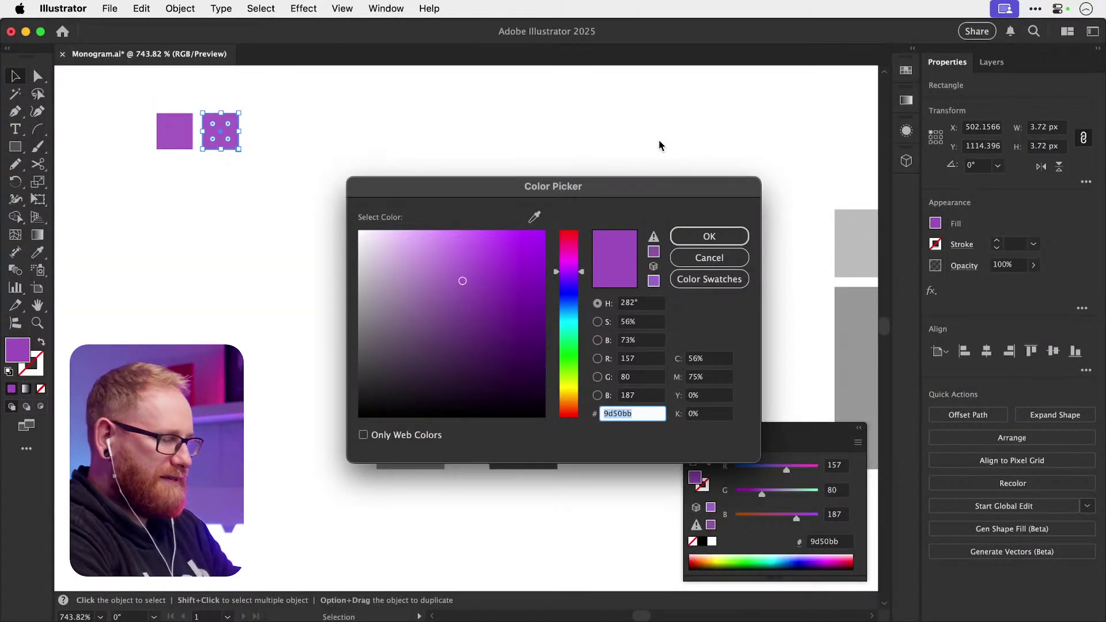
{"action": "type", "text": "6e48aa"}
{"action": "key", "text": "Return"}
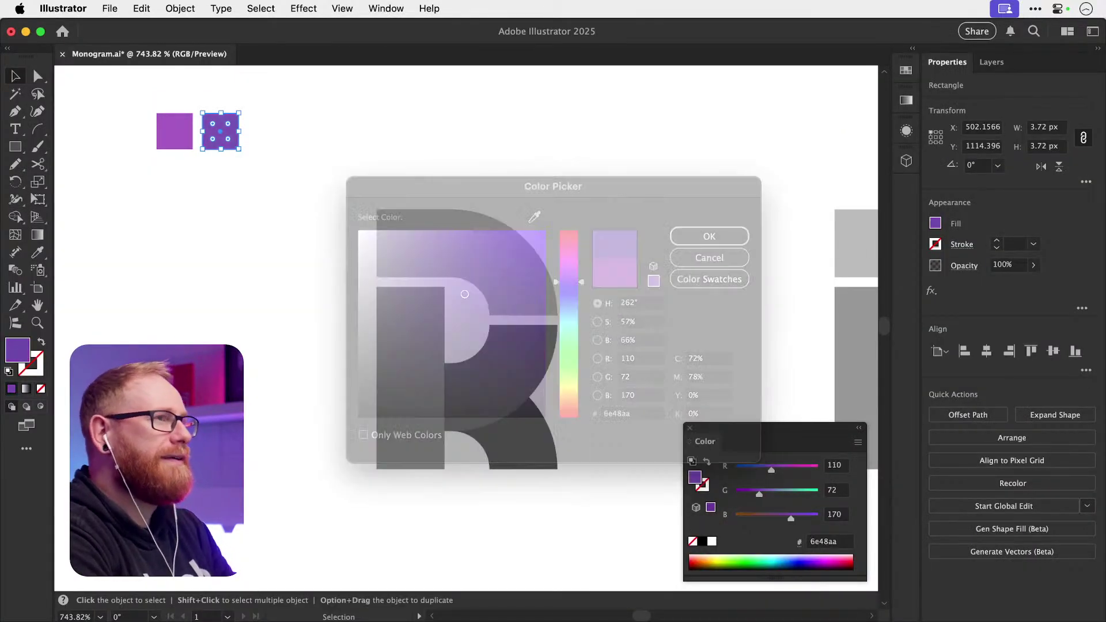
- Duplicate the 6e48aa square to its right as a third swatch in the row
{"action": "left_click", "coordinate": [301, 198]}
{"action": "left_click_drag", "start_coordinate": [237, 143], "coordinate": [282, 144]}
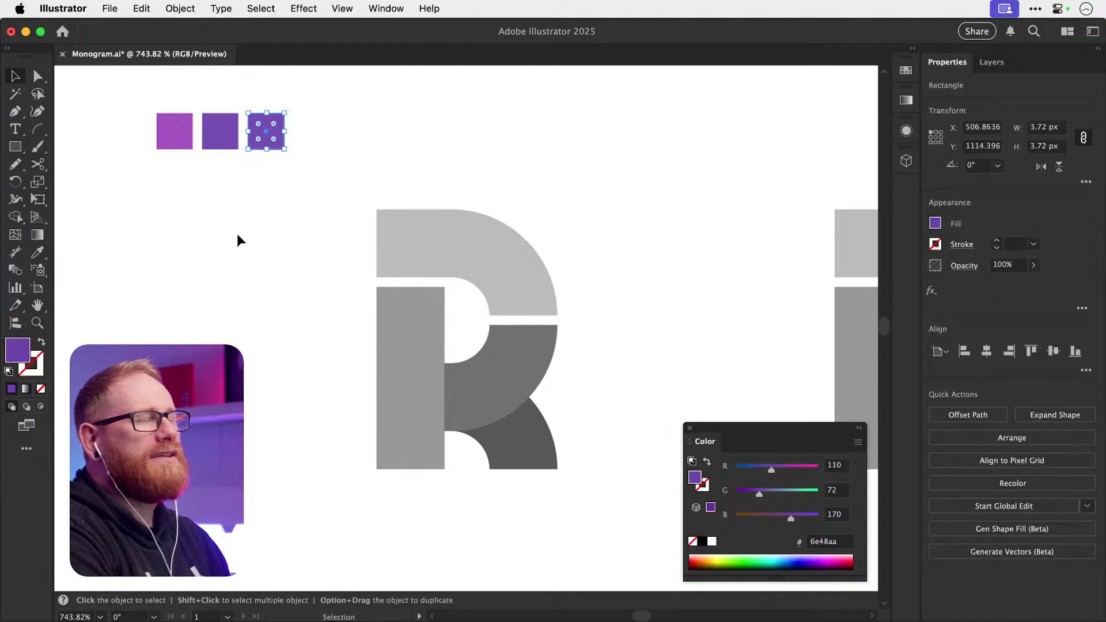
{"action": "key", "text": "super+Tab"}
{"action": "key", "text": "super+Tab"}
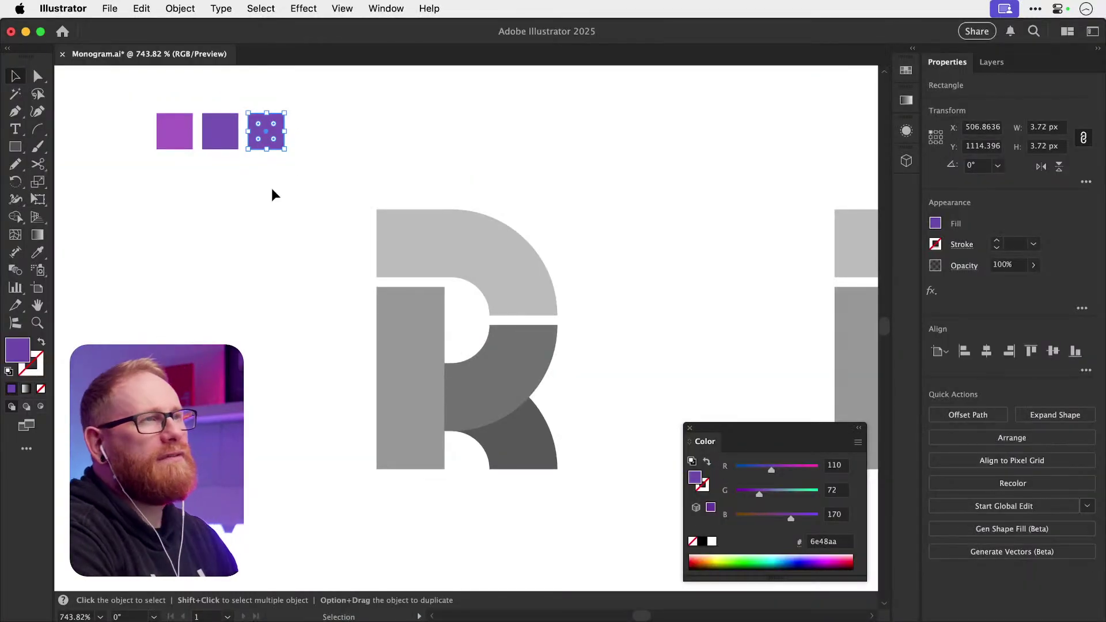
- Darken the third square's fill to the deep purple 40217c
{"action": "left_click_drag", "start_coordinate": [199, 138], "coordinate": [318, 166]}
{"action": "scroll", "coordinate": [317, 165], "scroll_direction": "up", "scroll_amount": 5}
{"action": "key", "text": "v"}
{"action": "left_click", "coordinate": [536, 202]}
{"action": "left_click_drag", "start_coordinate": [535, 202], "coordinate": [626, 252]}
{"action": "double_click", "coordinate": [22, 350]}
{"action": "left_click", "coordinate": [496, 327]}
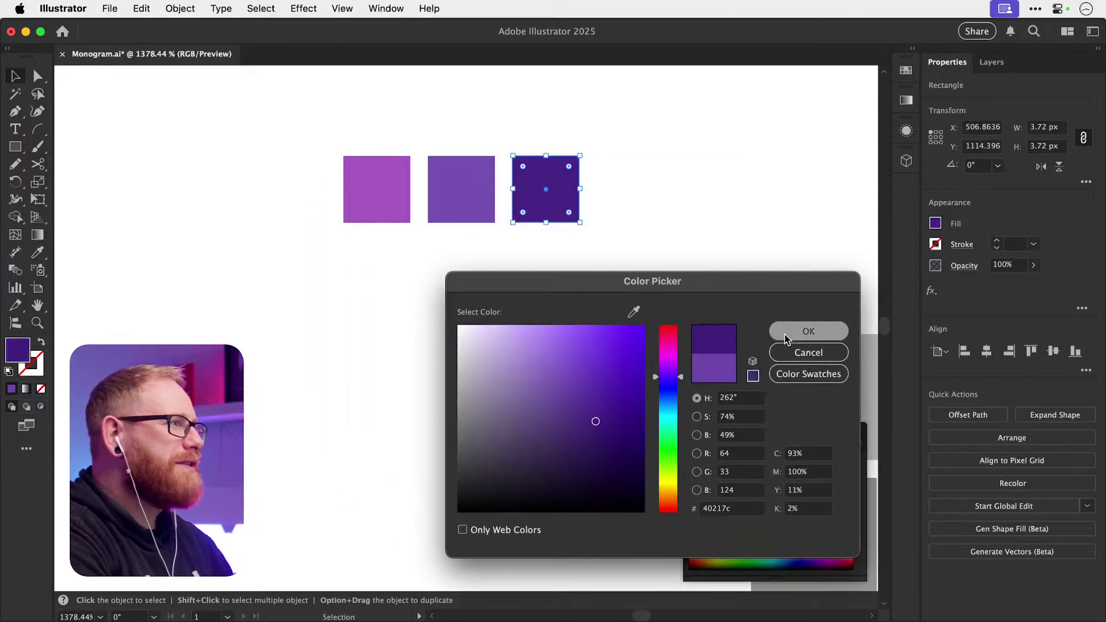
{"action": "left_click", "coordinate": [775, 330]}
- Duplicate the 9d50bb square to its left and recolour the copy to the brighter pink db63db
{"action": "left_click_drag", "start_coordinate": [393, 219], "coordinate": [300, 218]}
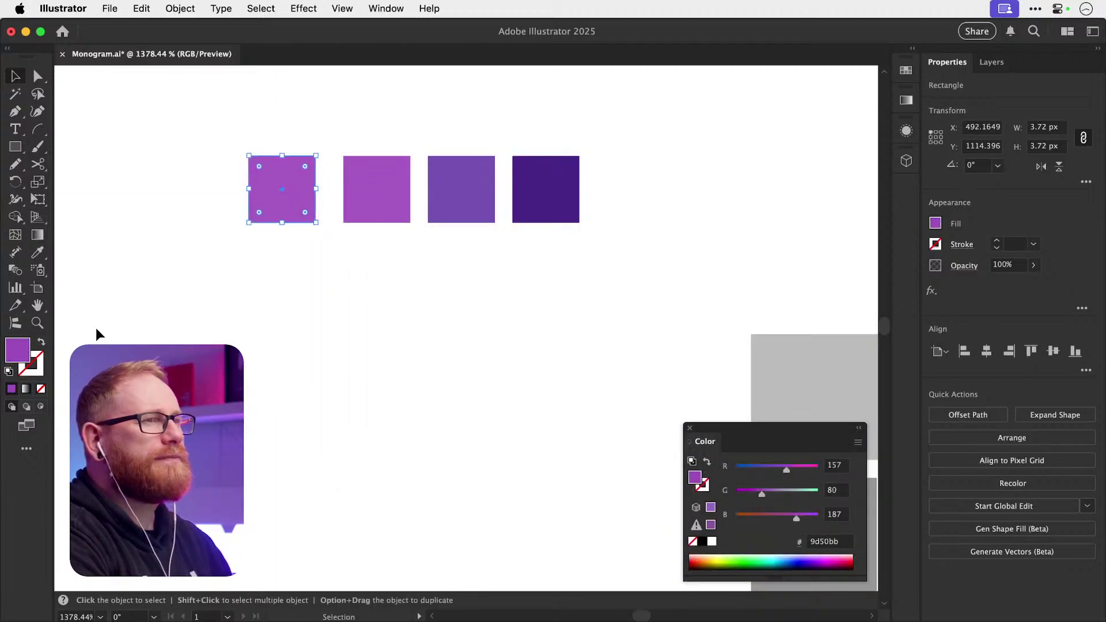
{"action": "double_click", "coordinate": [22, 350]}
{"action": "left_click_drag", "start_coordinate": [561, 357], "coordinate": [560, 351]}
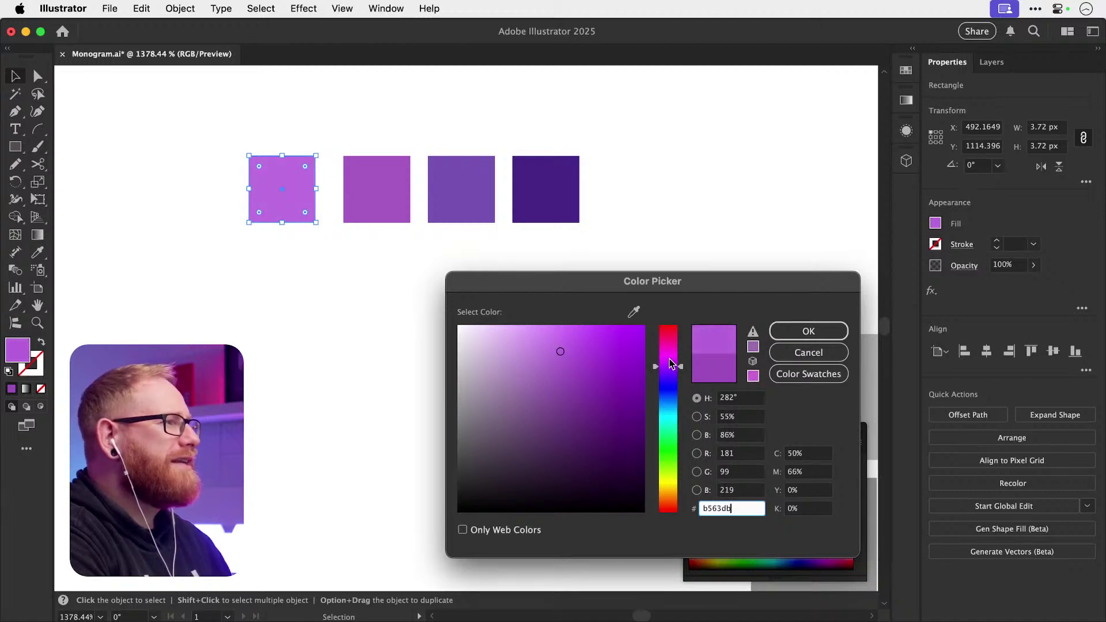
{"action": "left_click", "coordinate": [668, 362]}
{"action": "left_click_drag", "start_coordinate": [668, 360], "coordinate": [667, 355]}
{"action": "left_click", "coordinate": [808, 331]}
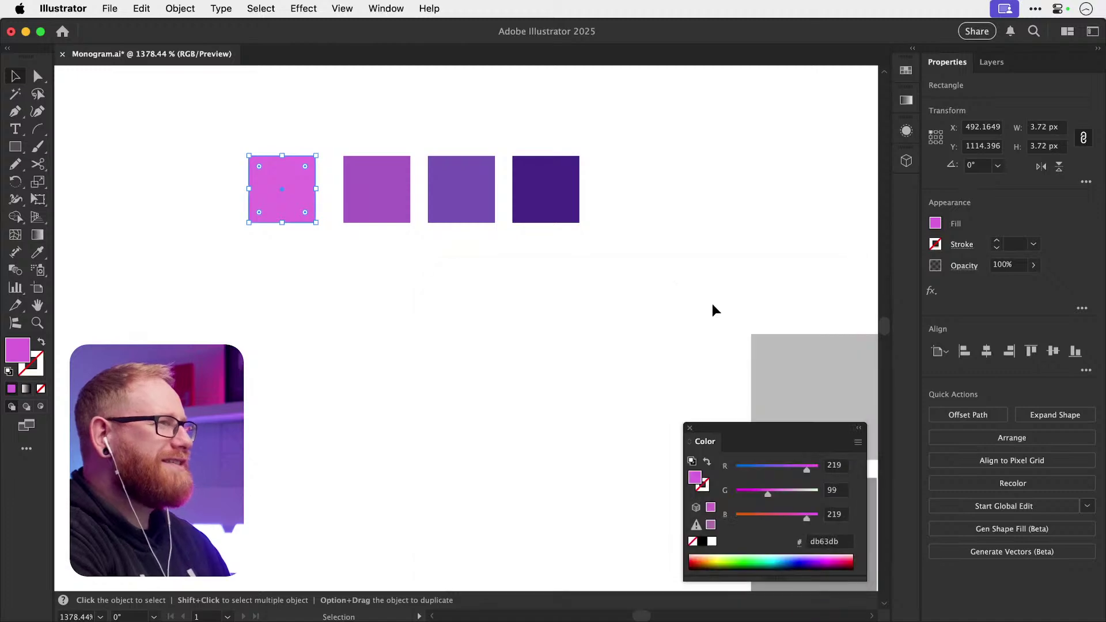
{"action": "left_click_drag", "start_coordinate": [258, 108], "coordinate": [593, 172]}
{"action": "left_click", "coordinate": [656, 178]}
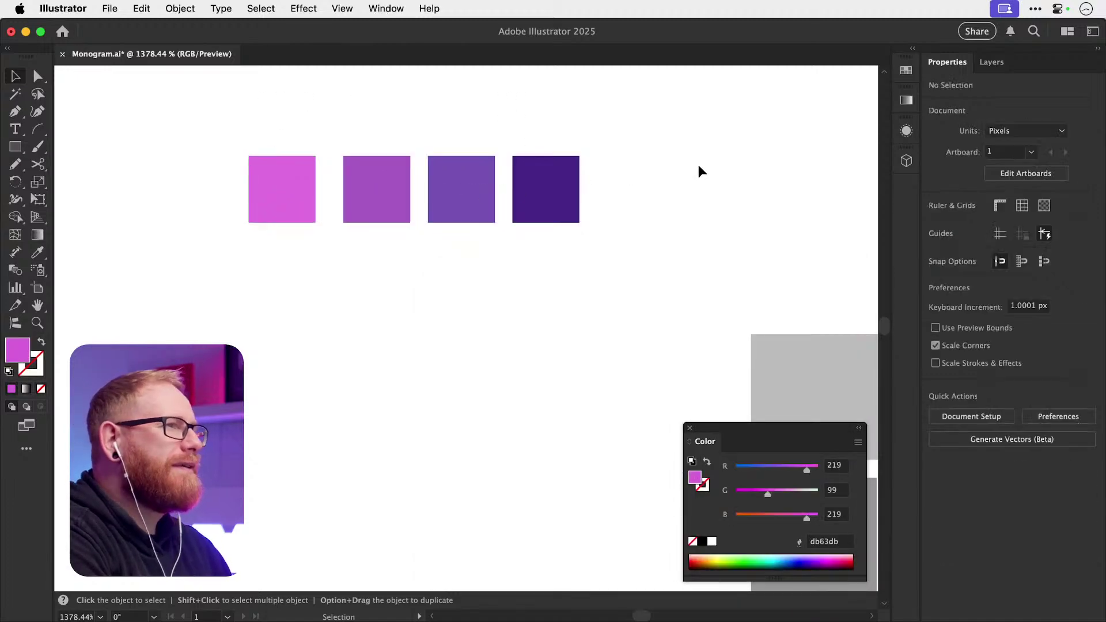
- Duplicate the pink square to its left and recolour the copy to the warm yellow ffc543
{"action": "left_click_drag", "start_coordinate": [285, 219], "coordinate": [175, 220], "text": "alt"}
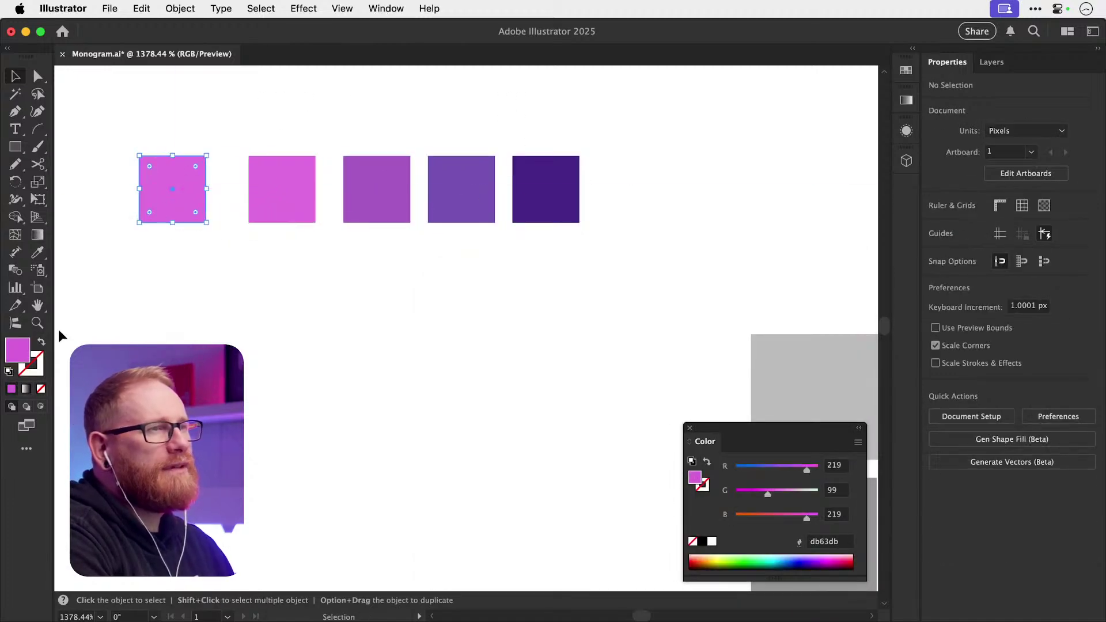
{"action": "double_click", "coordinate": [24, 353]}
{"action": "type", "text": "ffeb31"}
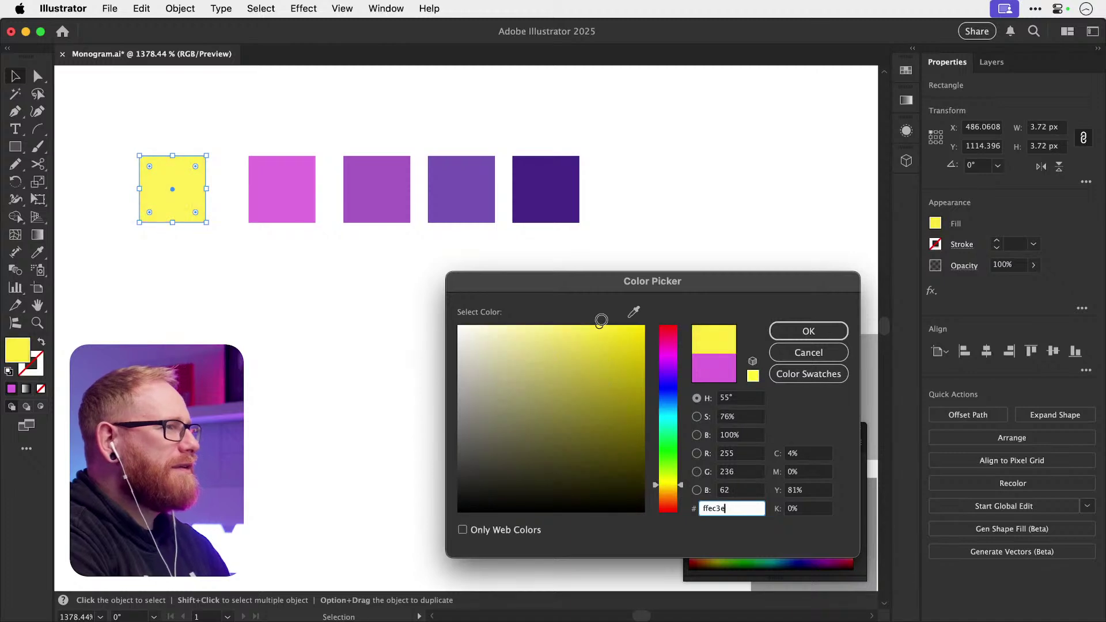
{"action": "left_click_drag", "start_coordinate": [670, 487], "coordinate": [675, 497]}
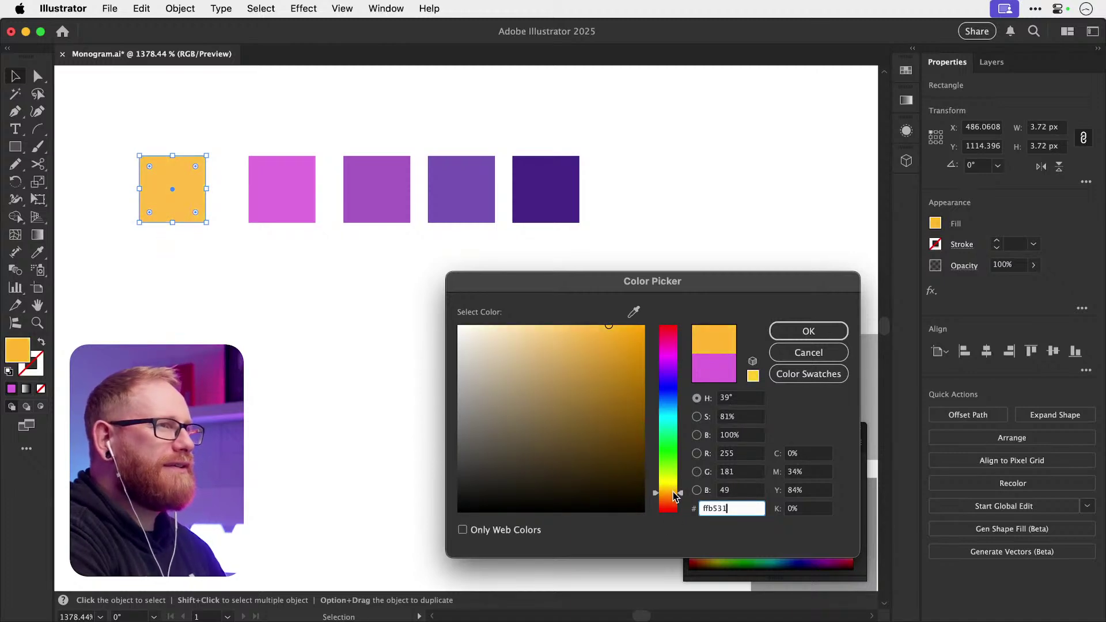
{"action": "left_click_drag", "start_coordinate": [624, 328], "coordinate": [628, 326]}
{"action": "mouse_move", "coordinate": [677, 495]}
{"action": "left_mouse_down"}
{"action": "mouse_move", "coordinate": [668, 352]}
{"action": "mouse_move", "coordinate": [670, 490]}
{"action": "left_mouse_up"}
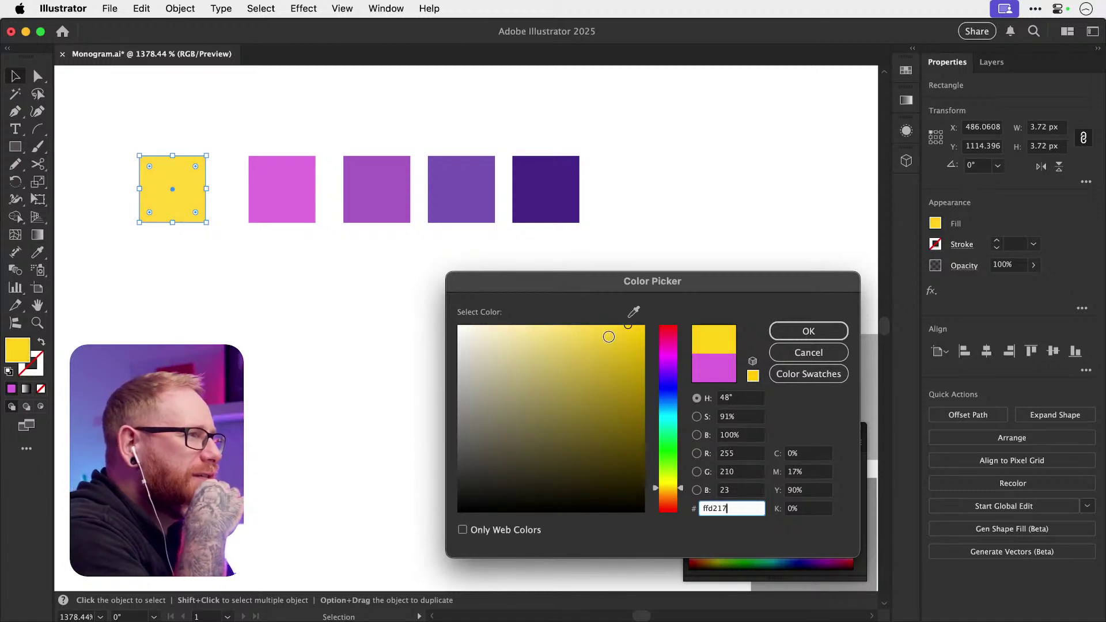
{"action": "mouse_move", "coordinate": [608, 337]}
{"action": "left_mouse_down"}
{"action": "mouse_move", "coordinate": [548, 315]}
{"action": "mouse_move", "coordinate": [596, 314]}
{"action": "left_mouse_up"}
{"action": "left_click_drag", "start_coordinate": [669, 493], "coordinate": [669, 494]}
{"action": "key", "text": "Return"}
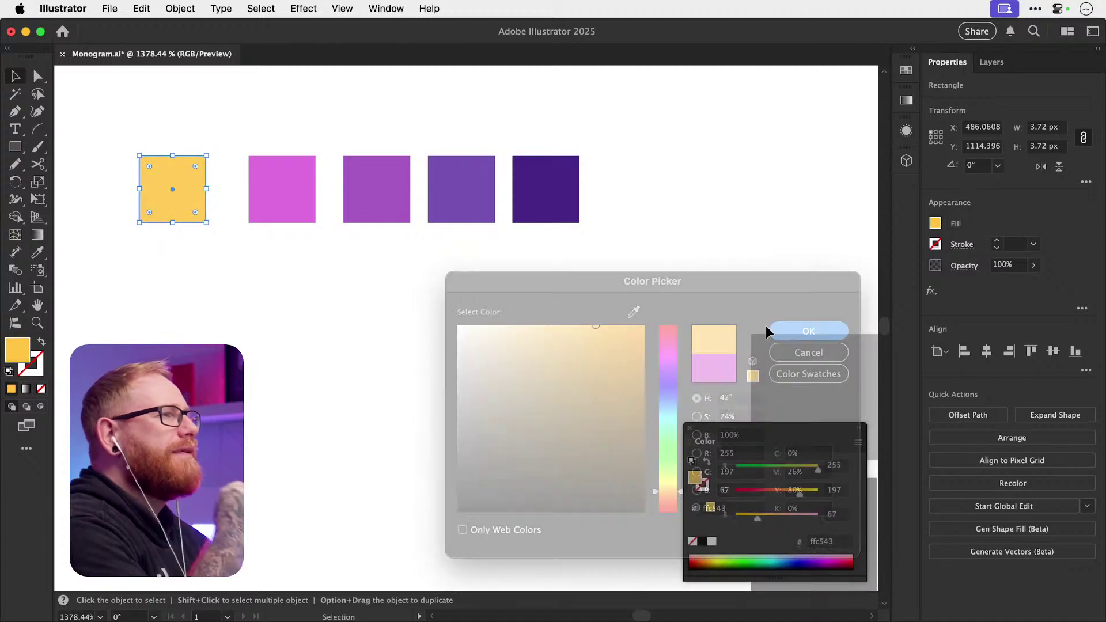
- Distribute the five colour squares with equal horizontal spacing, then deselect them
{"action": "scroll", "coordinate": [584, 293], "scroll_direction": "down", "scroll_amount": 4, "text": "alt"}
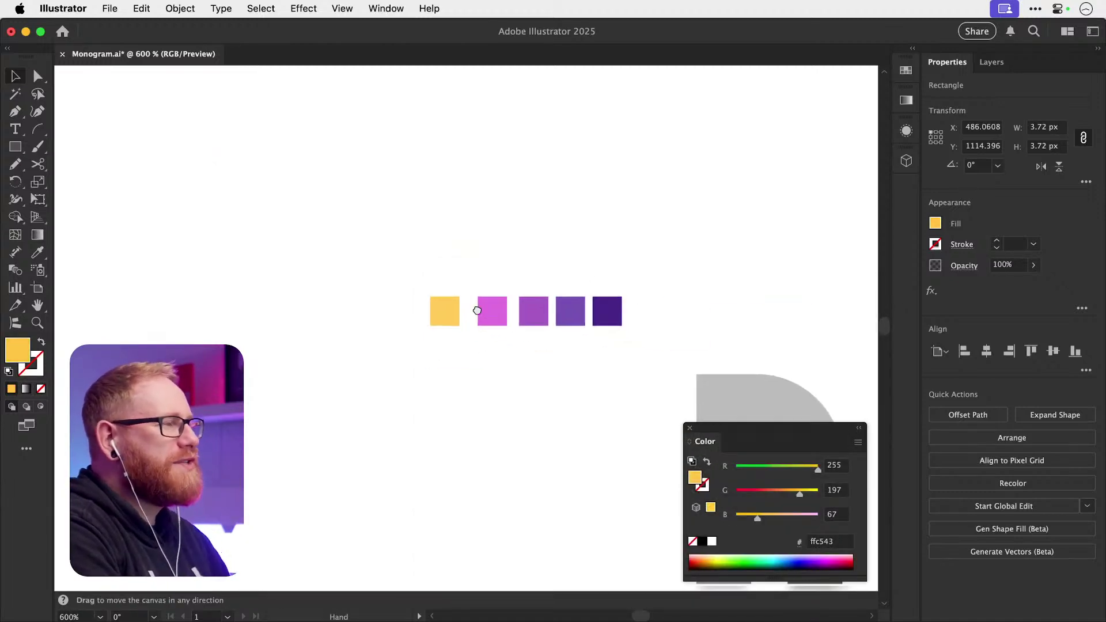
{"action": "scroll", "coordinate": [464, 334], "scroll_direction": "down", "scroll_amount": 3}
{"action": "scroll", "coordinate": [465, 333], "scroll_direction": "right", "scroll_amount": 5}
{"action": "scroll", "coordinate": [472, 357], "scroll_direction": "up", "scroll_amount": 1, "text": "alt"}
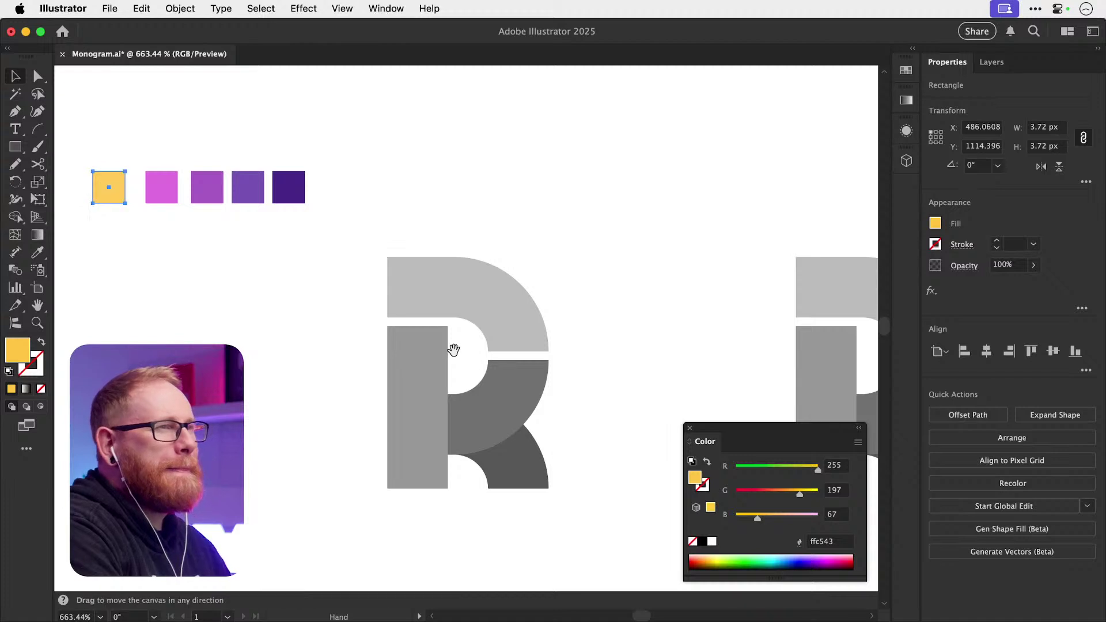
{"action": "scroll", "coordinate": [420, 279], "scroll_direction": "left", "scroll_amount": 2}
{"action": "left_click_drag", "start_coordinate": [153, 157], "coordinate": [351, 216]}
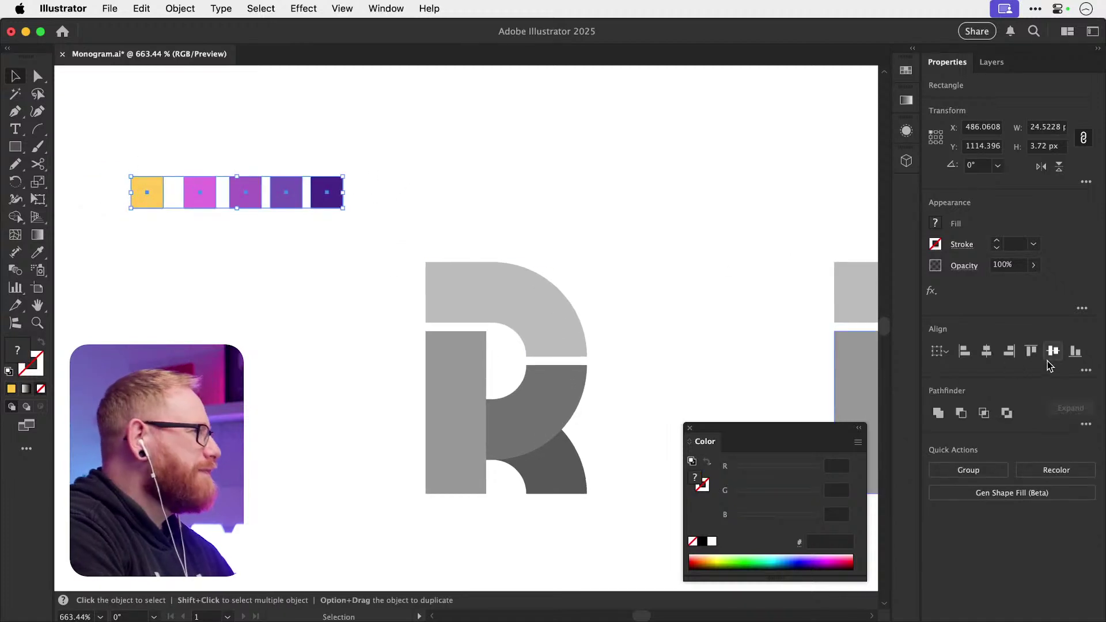
{"action": "left_click", "coordinate": [1085, 370]}
{"action": "left_click", "coordinate": [1065, 455]}
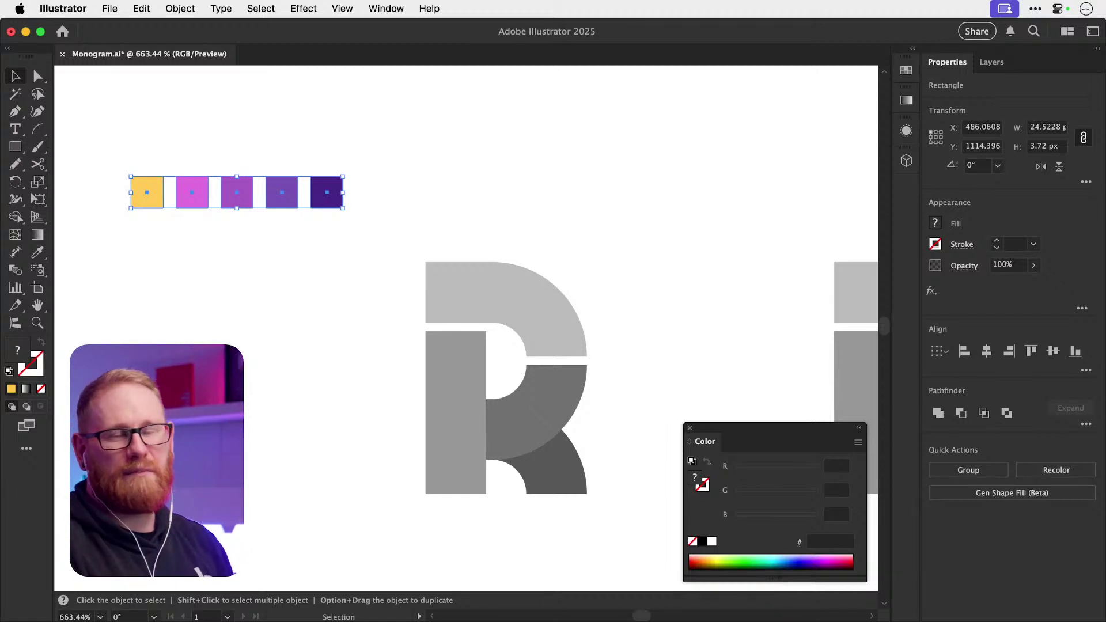
{"action": "left_click", "coordinate": [464, 157]}
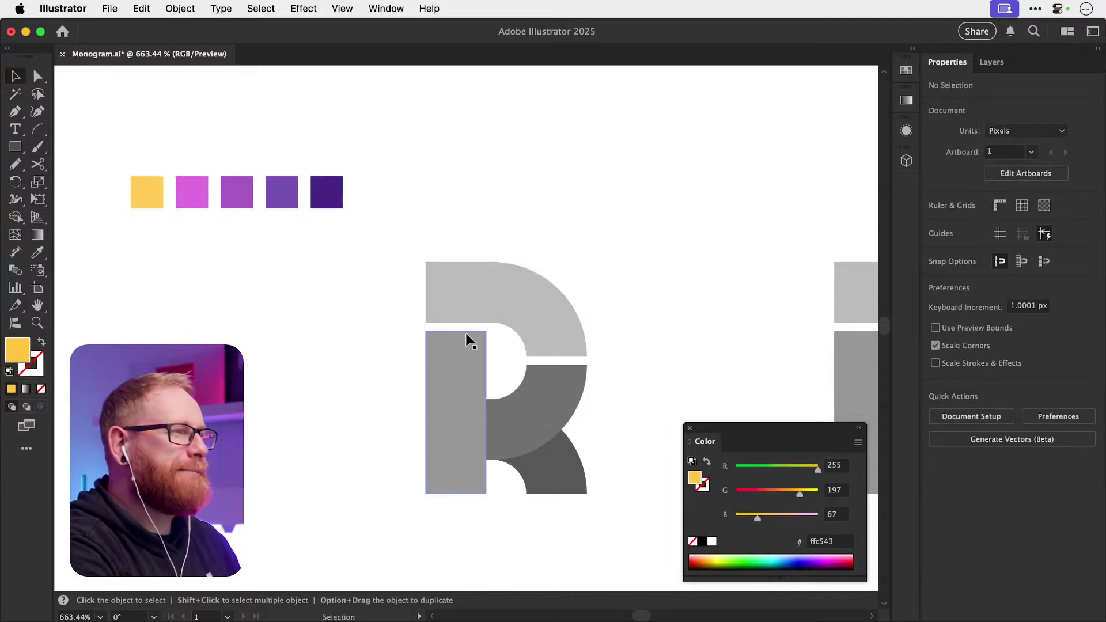
{"action": "left_click_drag", "start_coordinate": [452, 406], "coordinate": [431, 457]}
{"action": "key", "text": "super+z"}
{"action": "left_click_drag", "start_coordinate": [531, 388], "coordinate": [562, 399]}
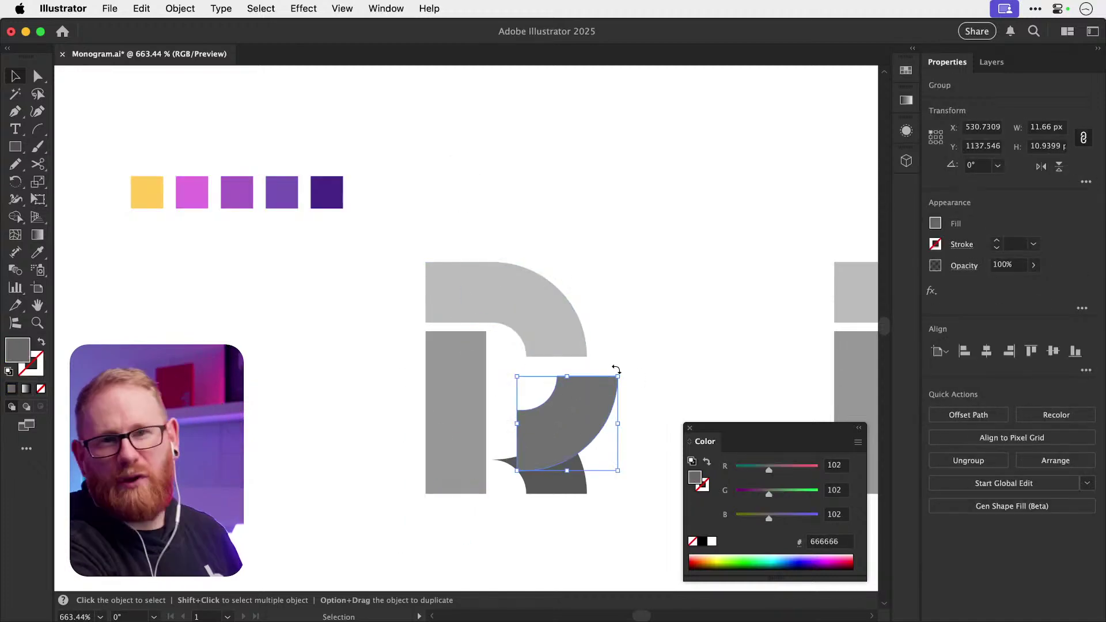
{"action": "key", "text": "super+z"}
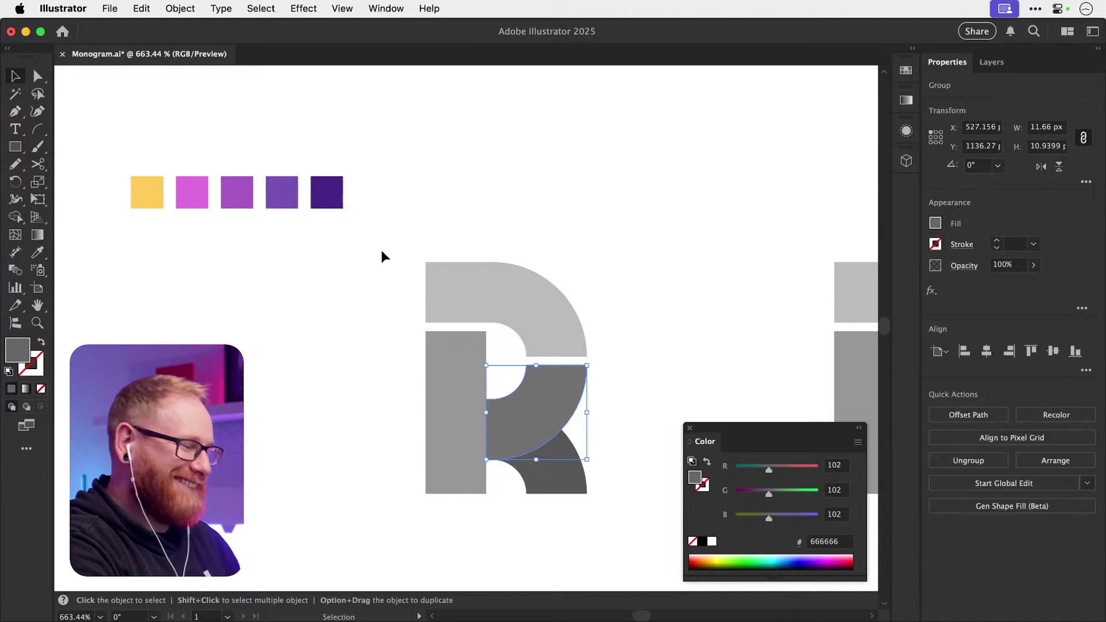
- Fill the R's lower-bowl curve with the Sky gradient swatch
{"action": "left_click", "coordinate": [906, 101]}
{"action": "left_click", "coordinate": [906, 71]}
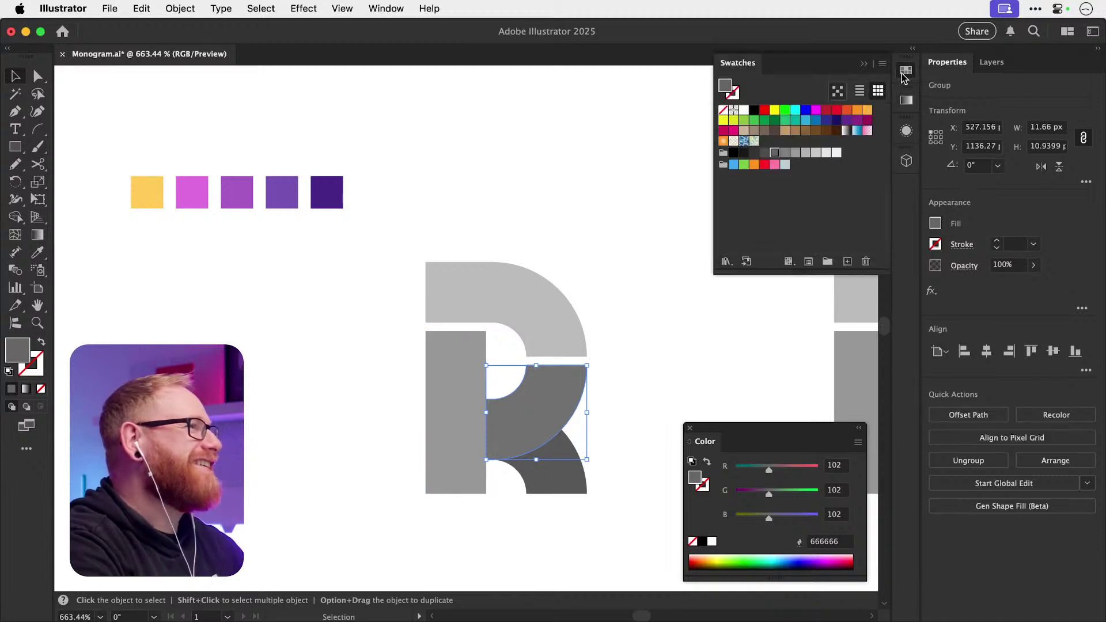
{"action": "left_click", "coordinate": [846, 131]}
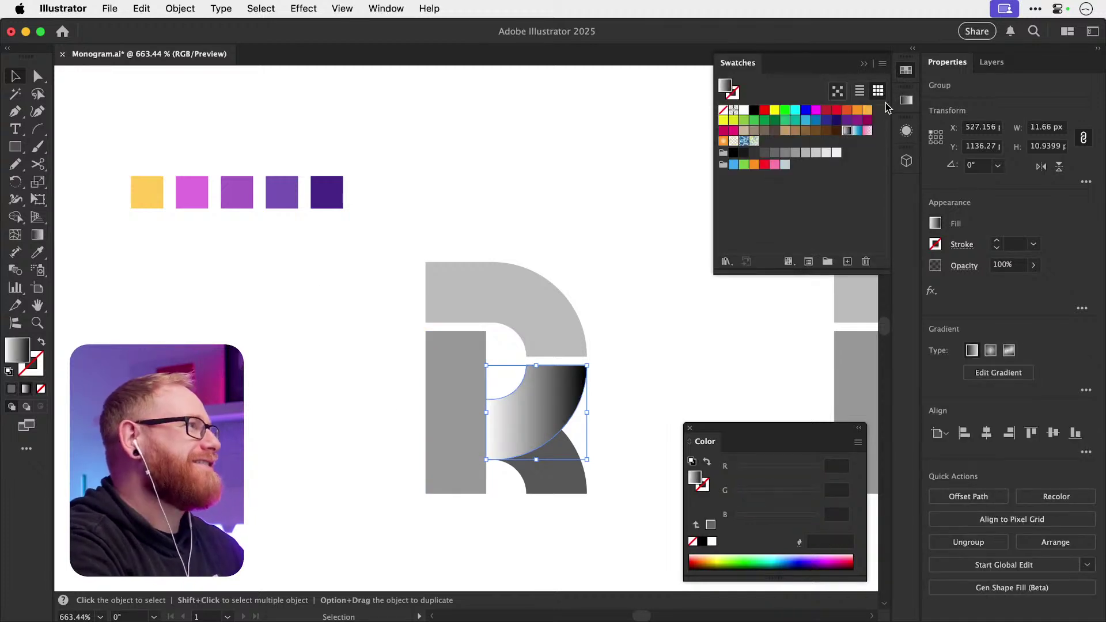
{"action": "left_click", "coordinate": [906, 101]}
{"action": "left_click", "coordinate": [906, 71]}
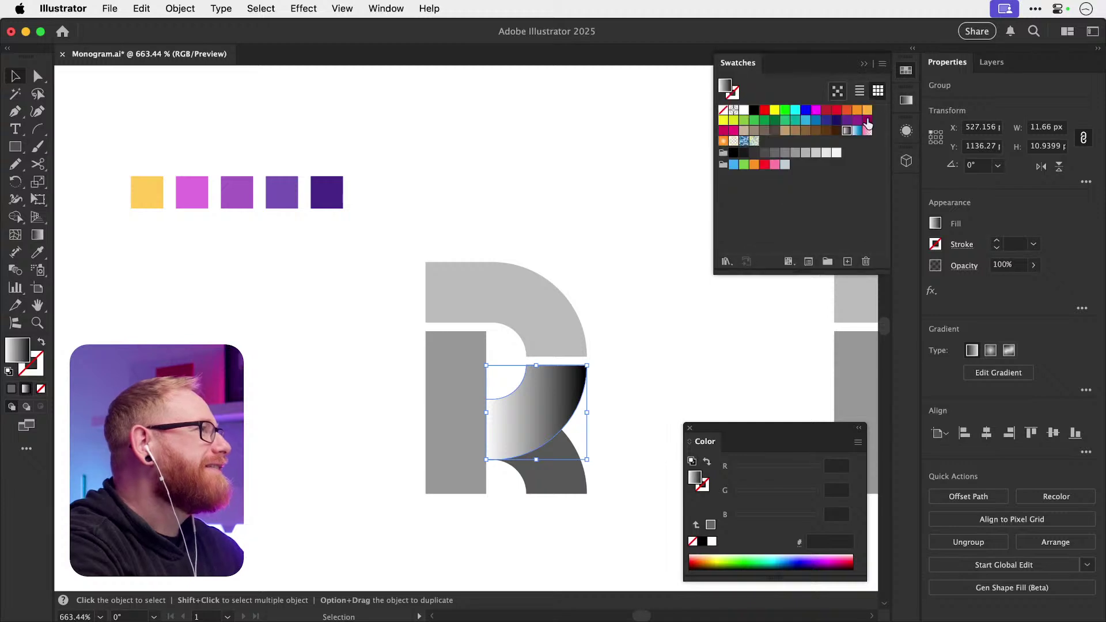
{"action": "left_click", "coordinate": [857, 132]}
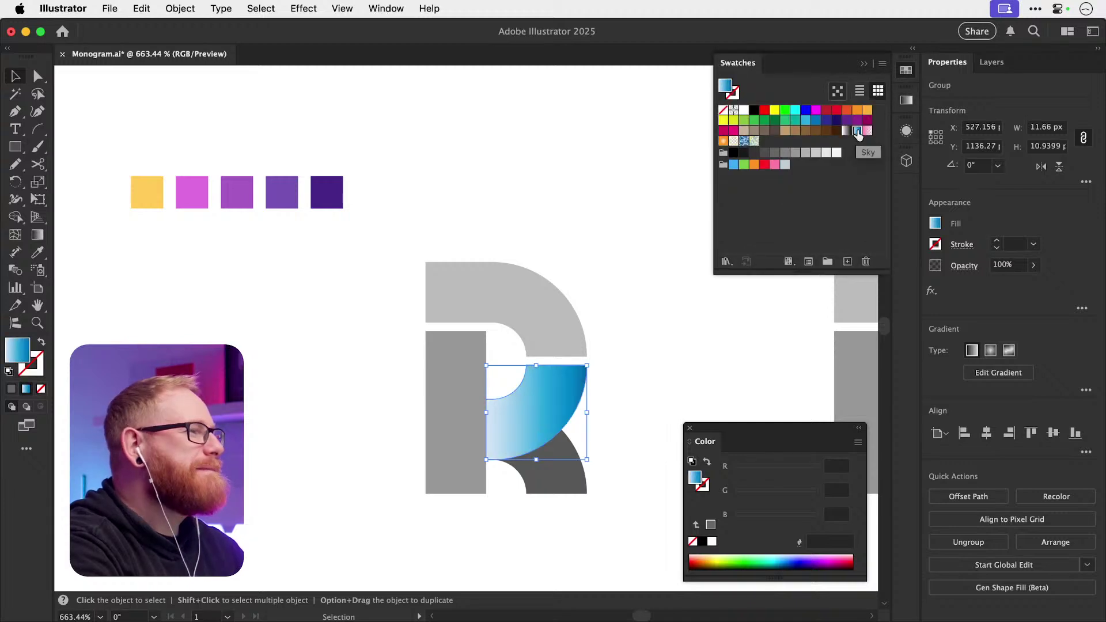
- Remove the two middle colour stops from the curve's gradient and select its dark end stop
{"action": "left_click", "coordinate": [906, 101]}
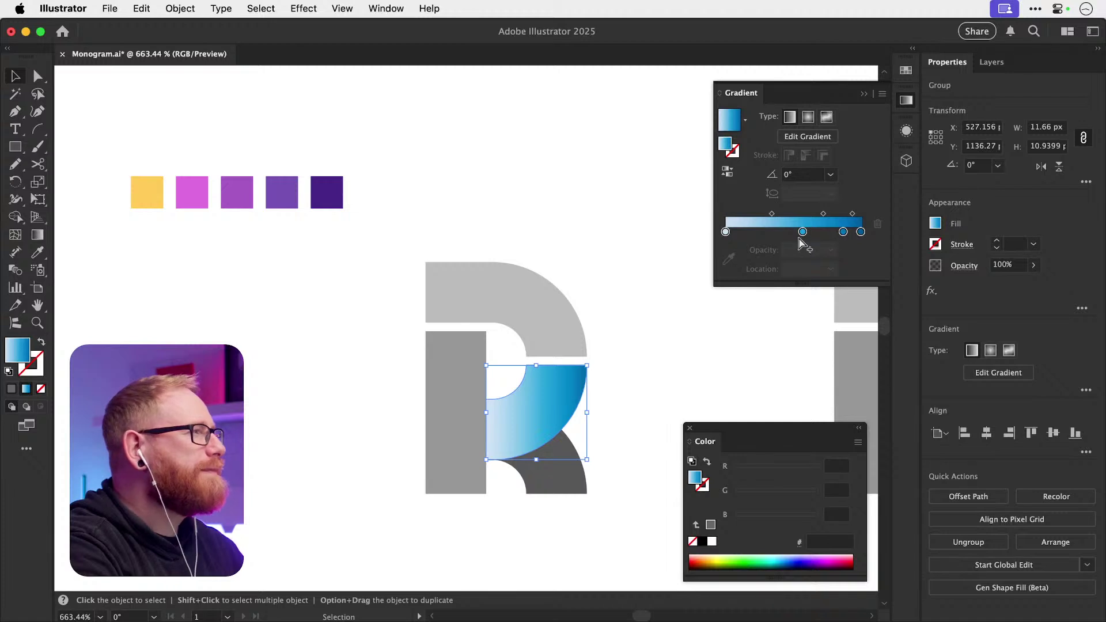
{"action": "left_click_drag", "start_coordinate": [803, 231], "coordinate": [844, 260]}
{"action": "left_click", "coordinate": [861, 232]}
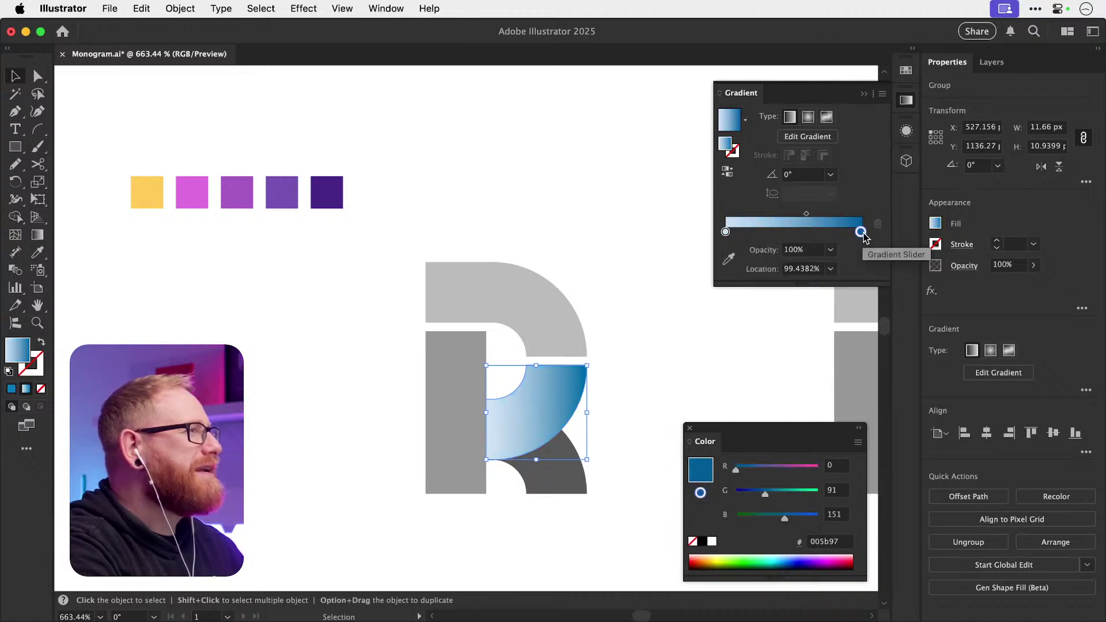
- Sample the dark purple square for the gradient's end stop and the 9d50bb square for its start stop
{"action": "double_click", "coordinate": [861, 232]}
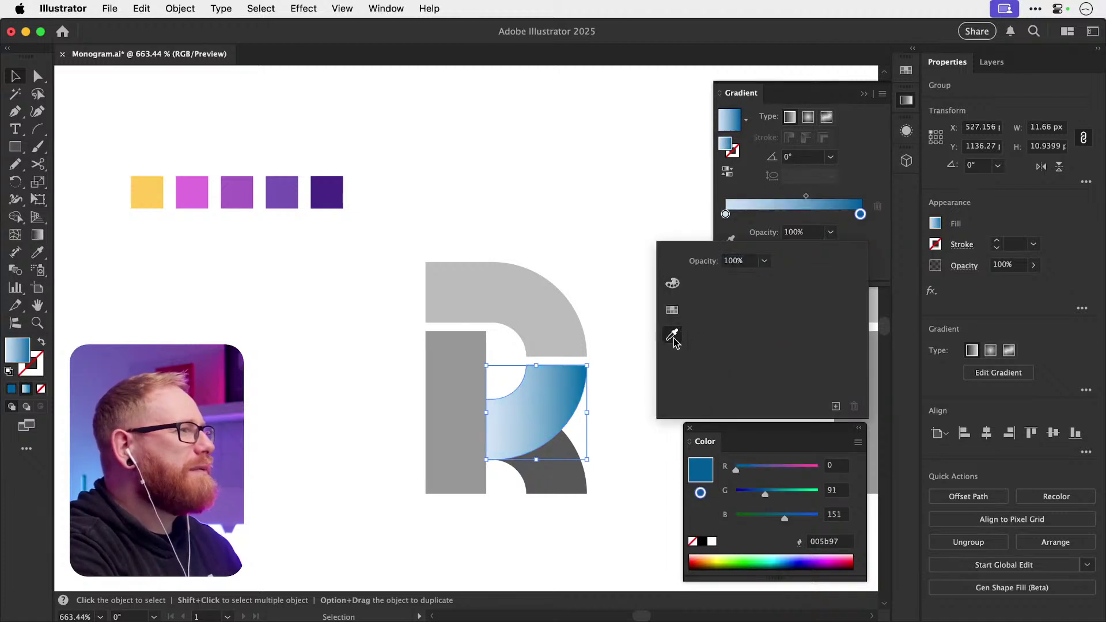
{"action": "left_click", "coordinate": [671, 335]}
{"action": "left_click", "coordinate": [327, 192]}
{"action": "double_click", "coordinate": [726, 215]}
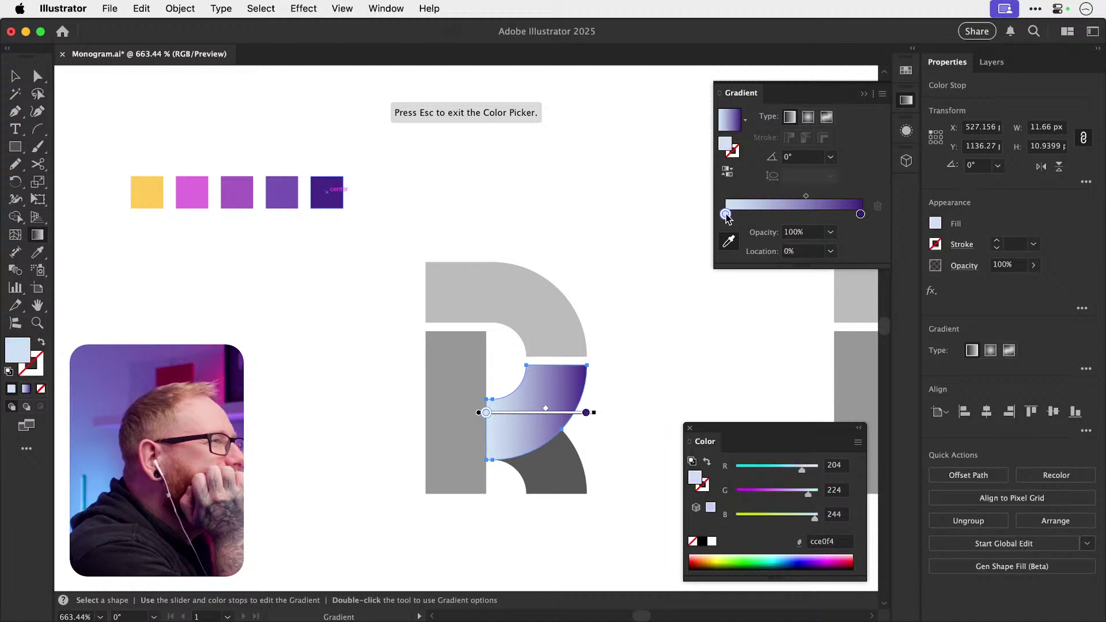
{"action": "left_click", "coordinate": [672, 317]}
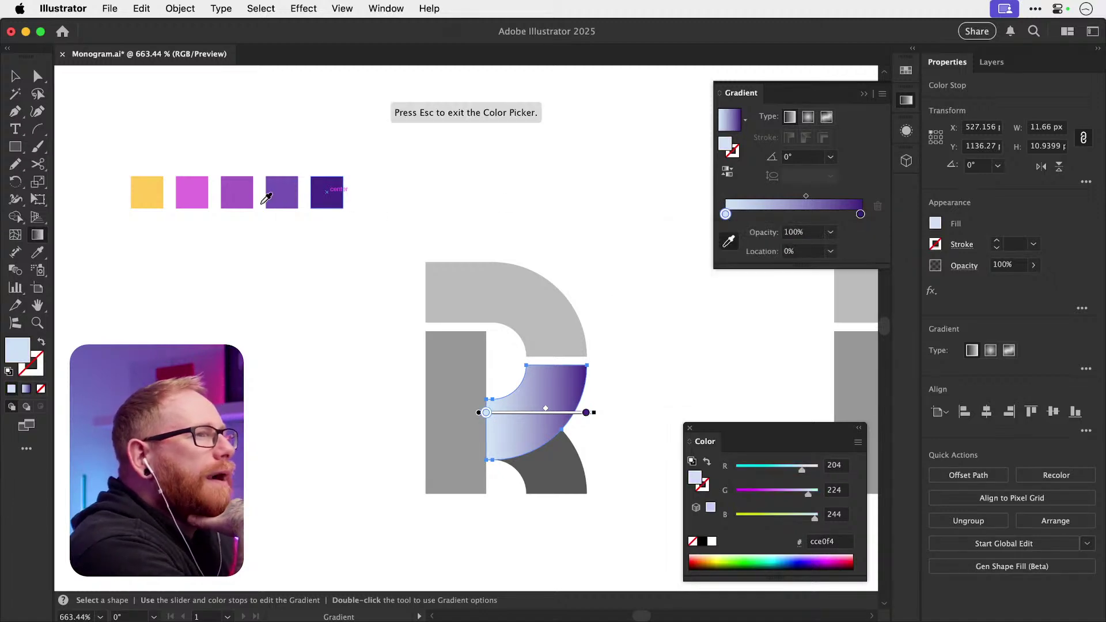
{"action": "left_click", "coordinate": [237, 192]}
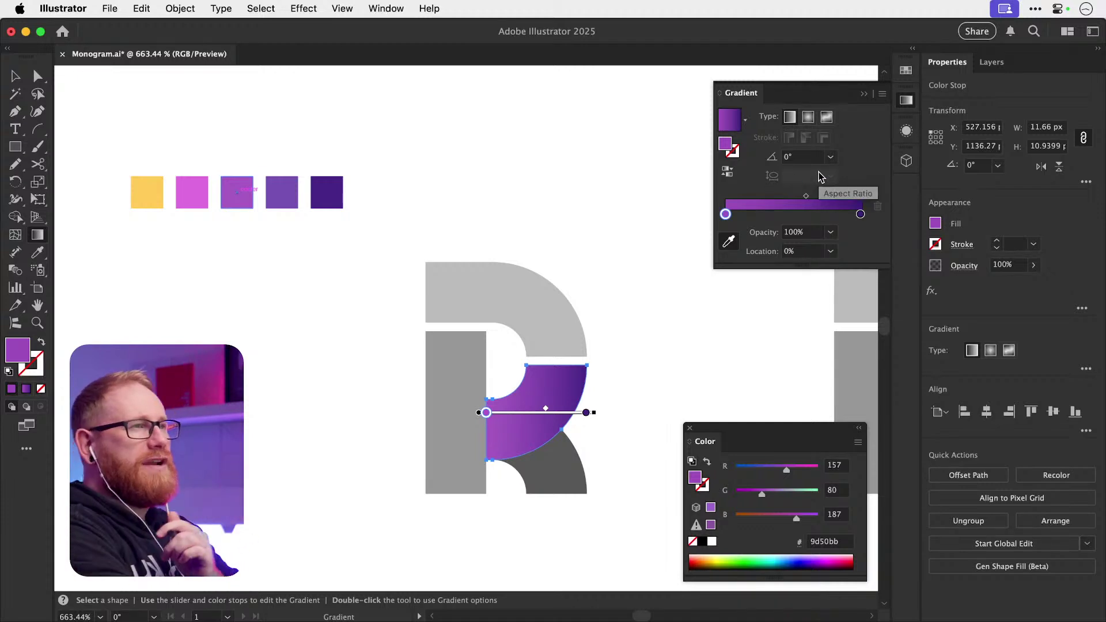
- Try out different gradient angles on the R's lower-bowl curve, ranging from -20° through 180°
{"action": "left_click", "coordinate": [790, 161]}
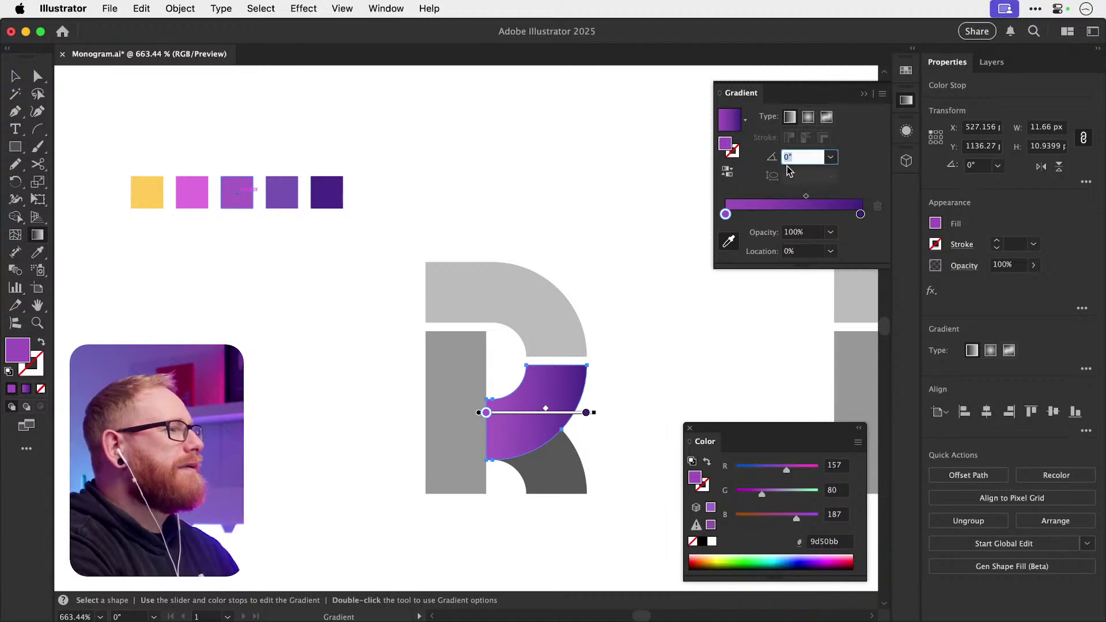
{"action": "type", "text": "-20"}
{"action": "key", "text": "Return"}
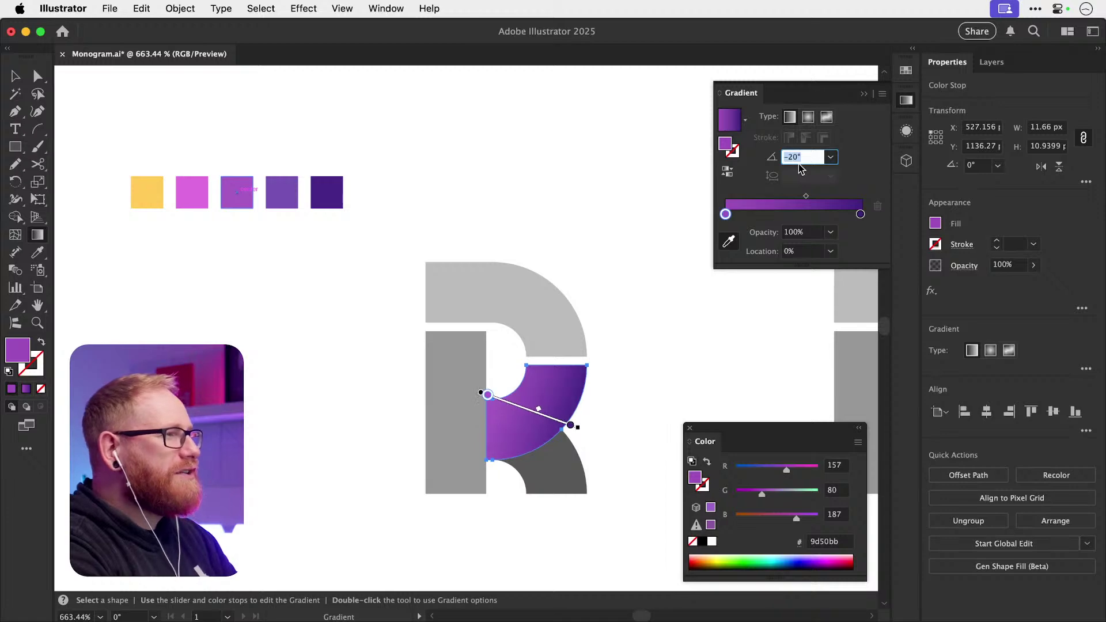
{"action": "key", "text": "shift+Down"}
{"action": "key", "text": "shift+Down"}
{"action": "key", "text": "shift+Down"}
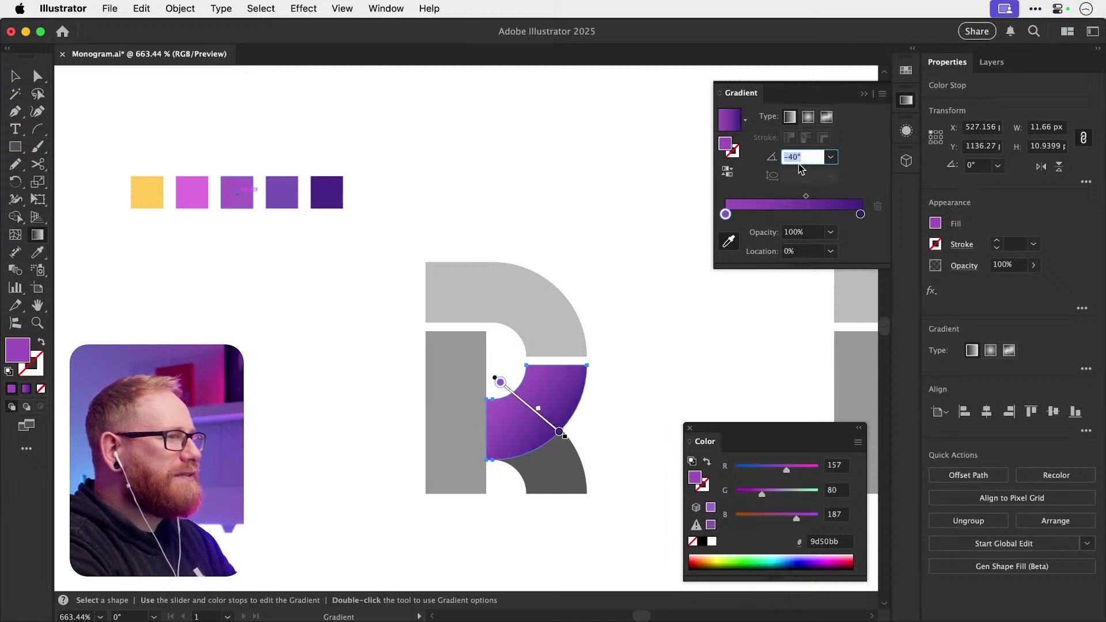
{"action": "key", "text": "shift+Up"}
{"action": "key", "text": "shift+Up"}
{"action": "key", "text": "shift+Up"}
{"action": "key", "text": "shift+Up"}
{"action": "key", "text": "shift+Up"}
{"action": "key", "text": "shift+Up"}
{"action": "key", "text": "shift+Up"}
{"action": "key", "text": "shift+Up"}
{"action": "key", "text": "shift+Up"}
{"action": "key", "text": "shift+Up"}
{"action": "key", "text": "shift+Up"}
{"action": "key", "text": "shift+Up"}
{"action": "key", "text": "shift+Up"}
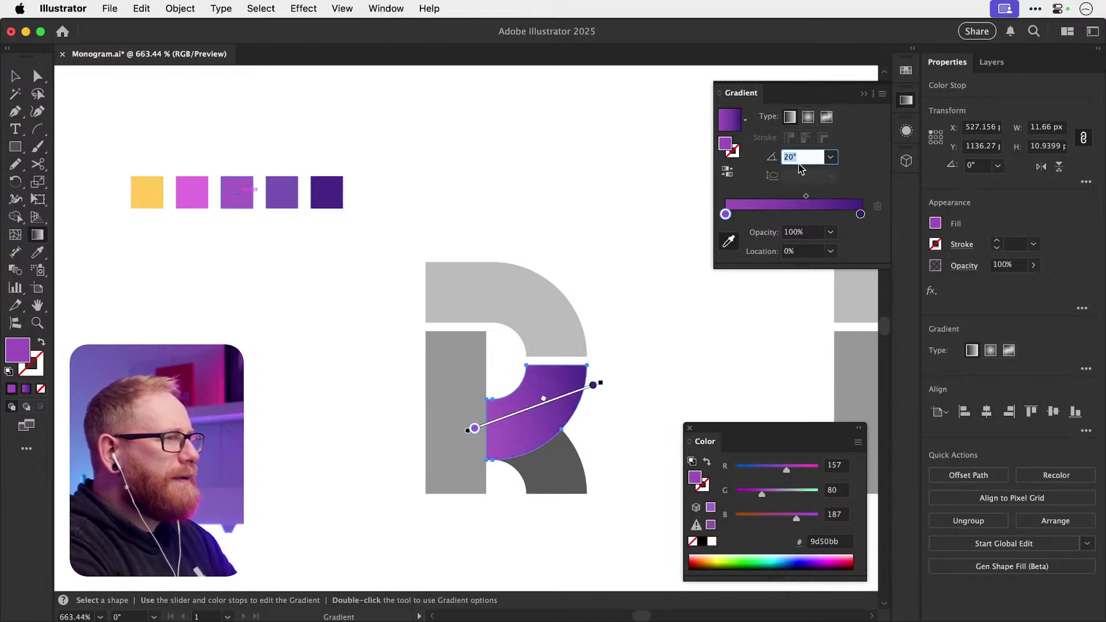
{"action": "key", "text": "shift+Up"}
{"action": "key", "text": "shift+Up"}
{"action": "key", "text": "shift+Up"}
{"action": "key", "text": "shift+Up"}
{"action": "key", "text": "shift+Up"}
{"action": "key", "text": "shift+Up"}
{"action": "key", "text": "shift+Up"}
{"action": "key", "text": "shift+Up"}
{"action": "key", "text": "shift+Up"}
{"action": "key", "text": "shift+Up"}
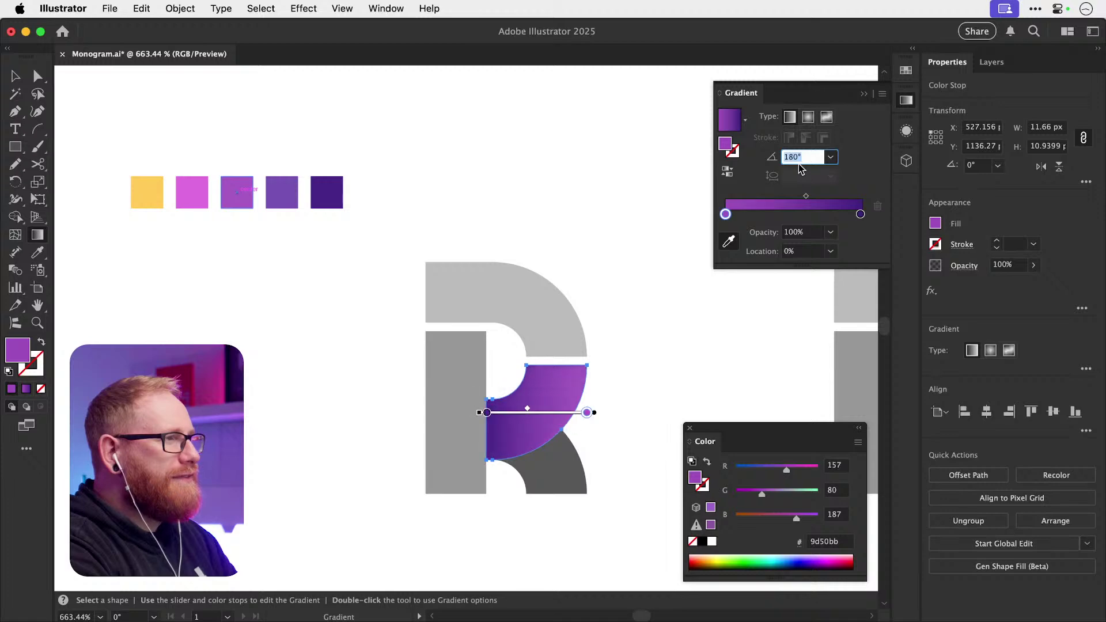
{"action": "key", "text": "shift+Up"}
{"action": "key", "text": "shift+Up"}
{"action": "key", "text": "shift+Up"}
{"action": "key", "text": "shift+Up"}
{"action": "key", "text": "shift+Up"}
{"action": "key", "text": "shift+Up"}
{"action": "key", "text": "shift+Up"}
{"action": "key", "text": "shift+Up"}
{"action": "key", "text": "shift+Up"}
{"action": "key", "text": "shift+Up"}
{"action": "key", "text": "shift+Up"}
{"action": "key", "text": "shift+Up"}
{"action": "key", "text": "shift+Up"}
{"action": "key", "text": "shift+Up"}
{"action": "key", "text": "shift+Up"}
{"action": "key", "text": "shift+Up"}
{"action": "key", "text": "shift+Up"}
{"action": "key", "text": "shift+Up"}
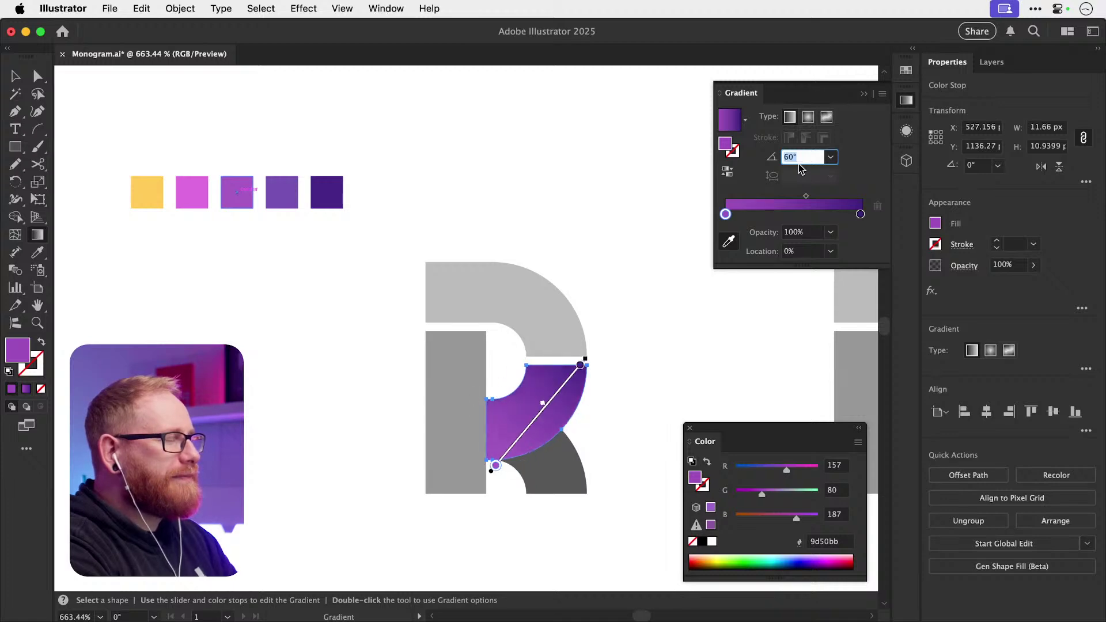
{"action": "key", "text": "shift+Down"}
{"action": "key", "text": "shift+Down"}
{"action": "key", "text": "shift+Down"}
{"action": "key", "text": "shift+Down"}
{"action": "key", "text": "shift+Down"}
{"action": "key", "text": "shift+Down"}
{"action": "key", "text": "shift+Down"}
{"action": "key", "text": "shift+Down"}
{"action": "key", "text": "shift+Down"}
{"action": "key", "text": "shift+Down"}
{"action": "key", "text": "shift+Down"}
{"action": "key", "text": "shift+Down"}
{"action": "key", "text": "shift+Down"}
{"action": "key", "text": "shift+Down"}
{"action": "key", "text": "shift+Down"}
{"action": "key", "text": "shift+Down"}
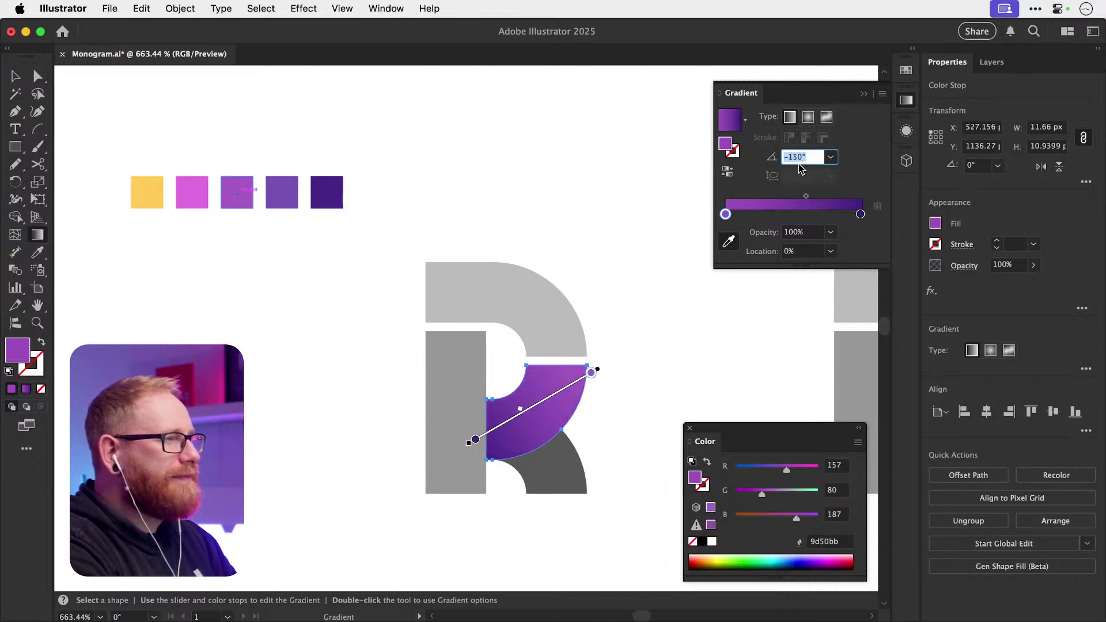
{"action": "type", "text": "v"}
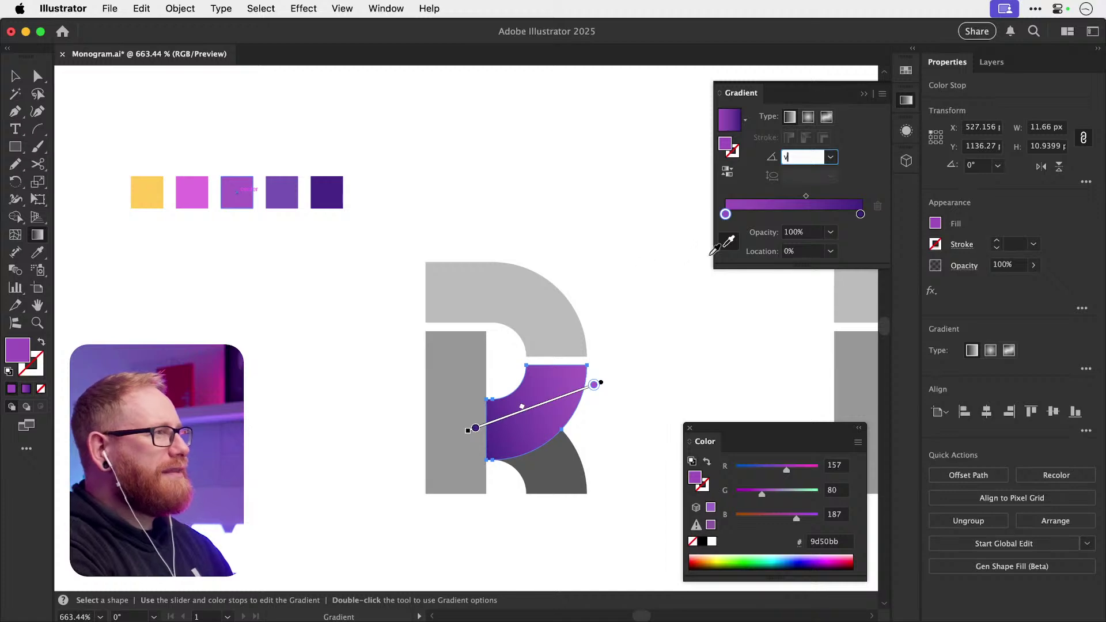
{"action": "left_click", "coordinate": [15, 76]}
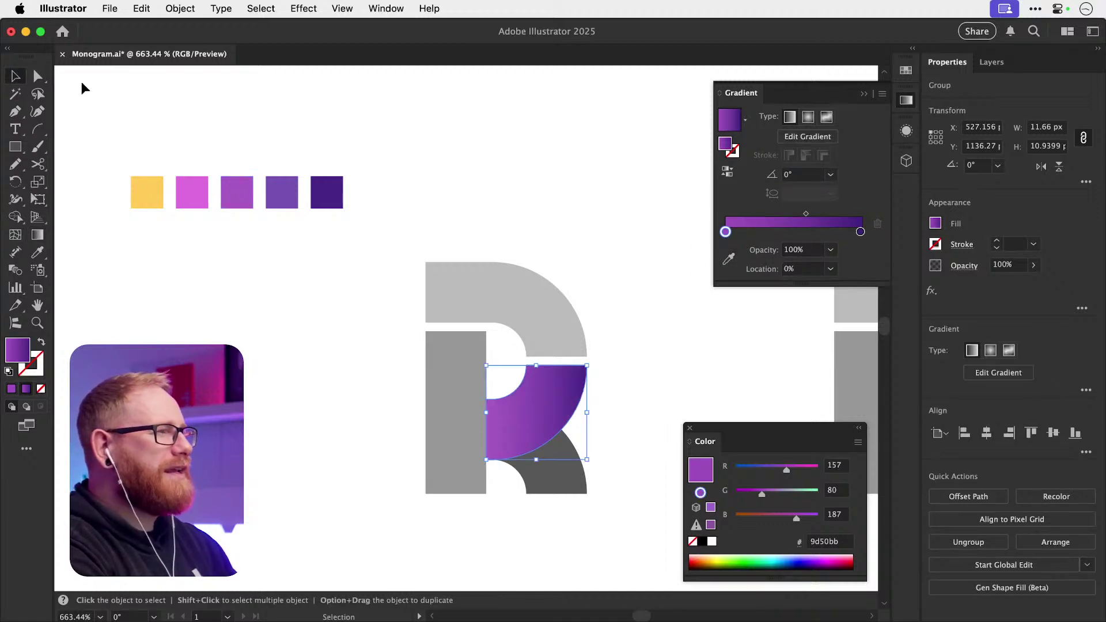
- Set the gradient angle of the R's lower-bowl curve to -170° and deselect it
{"action": "key", "text": "g"}
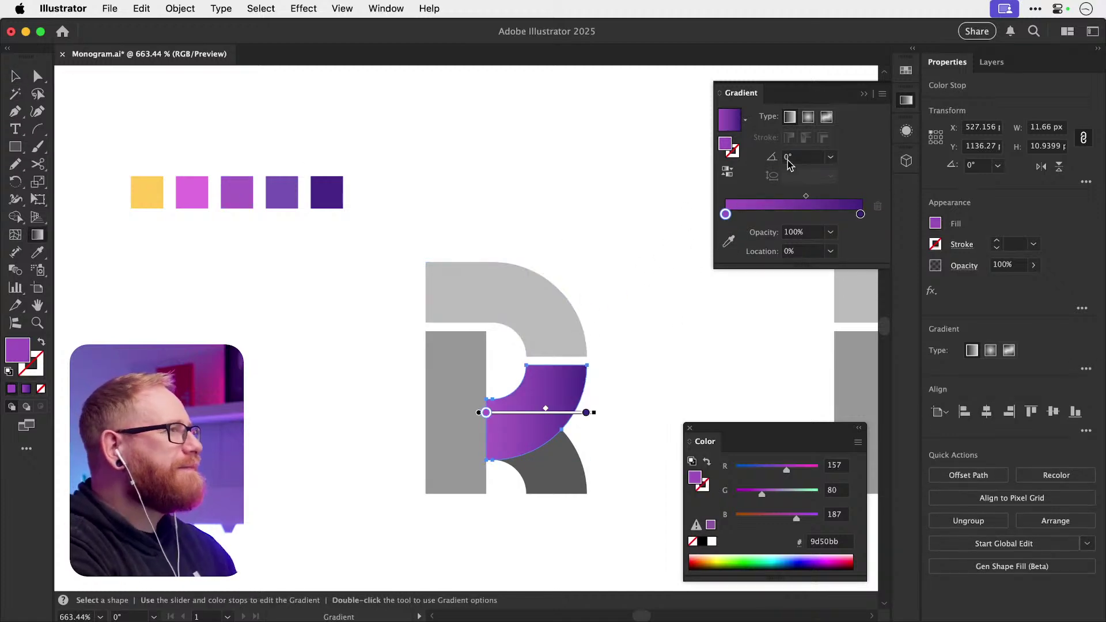
{"action": "left_click", "coordinate": [805, 156]}
{"action": "scroll", "coordinate": [801, 155], "scroll_direction": "down", "scroll_amount": 15}
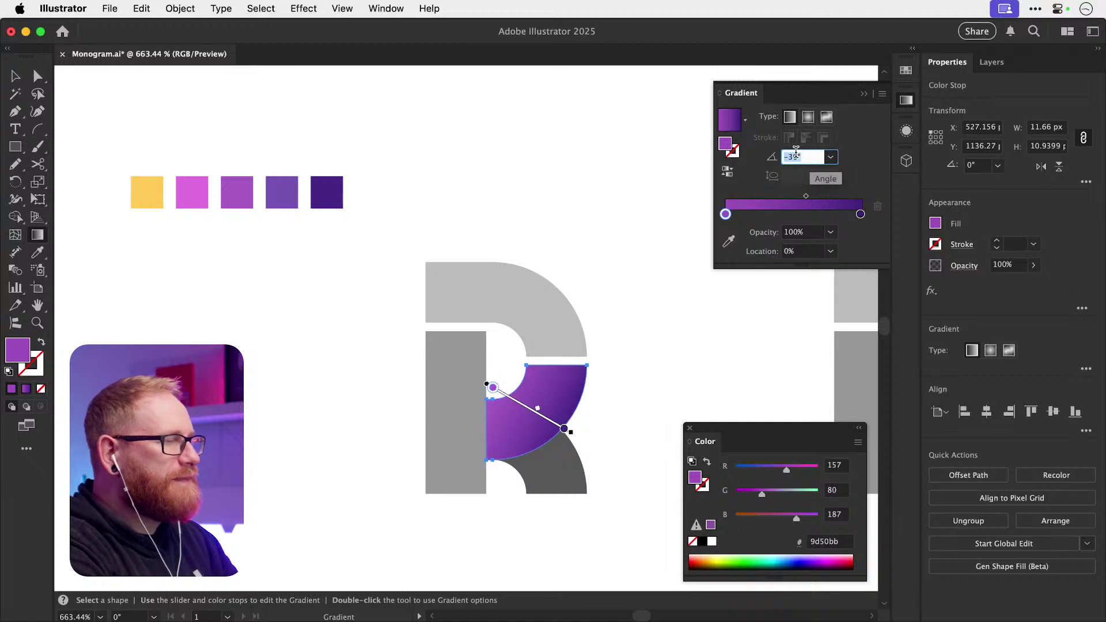
{"action": "scroll", "coordinate": [795, 151], "scroll_direction": "down", "scroll_amount": 12}
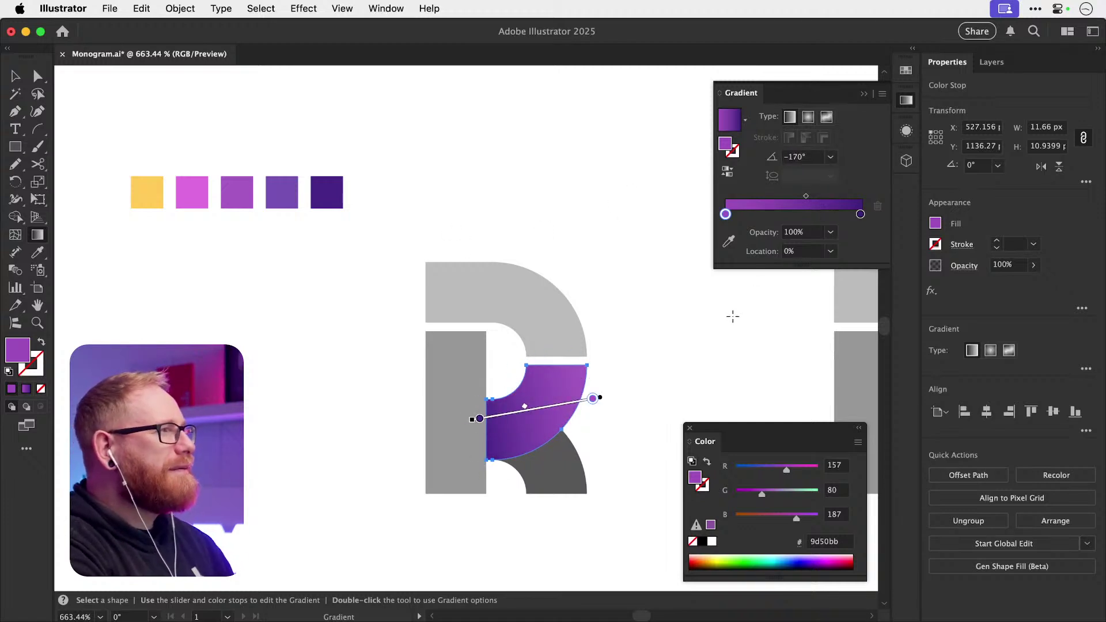
{"action": "key", "text": "v"}
{"action": "left_click", "coordinate": [731, 324]}
- Fill the R's dark grey leg with the purple gradient and reverse its direction
{"action": "key", "text": "g"}
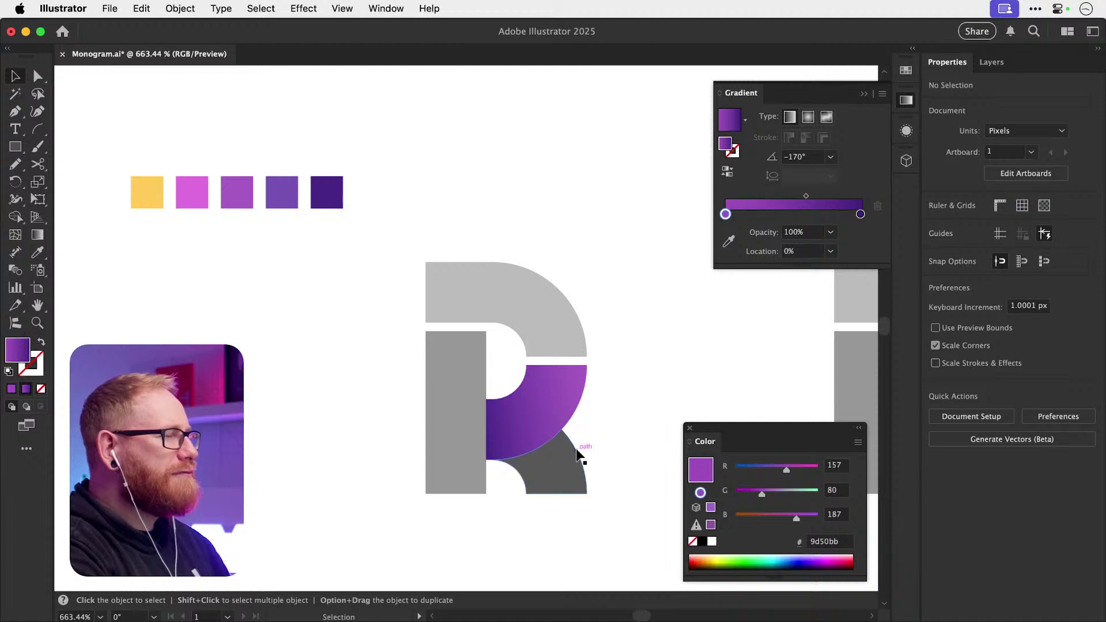
{"action": "left_click", "coordinate": [579, 448]}
{"action": "left_click", "coordinate": [576, 442]}
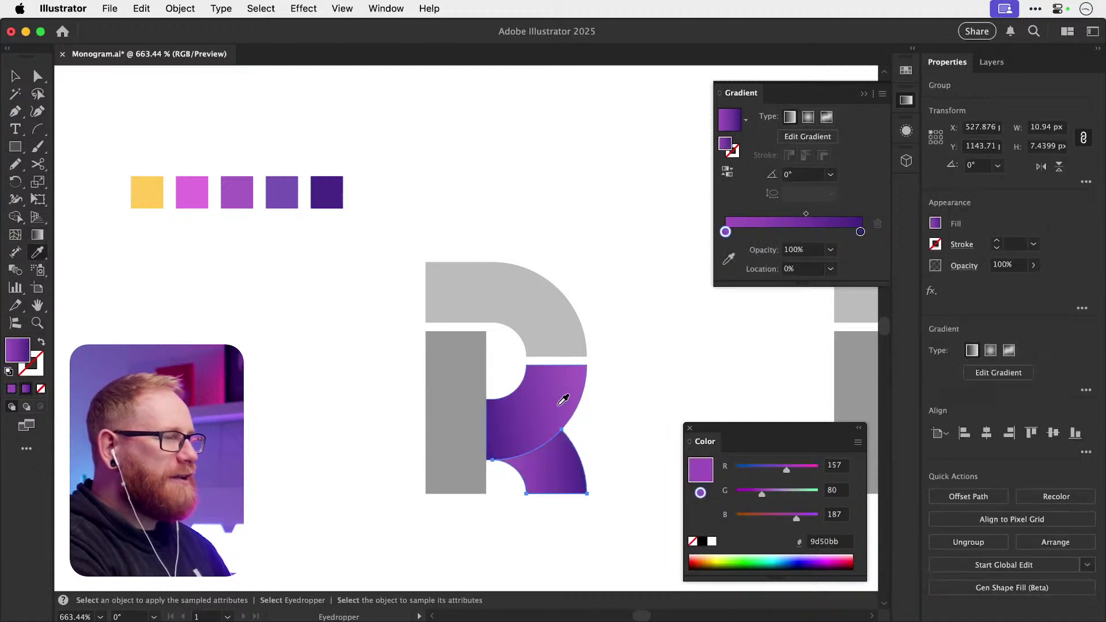
{"action": "key", "text": "v"}
{"action": "key", "text": "g"}
{"action": "left_click", "coordinate": [727, 171]}
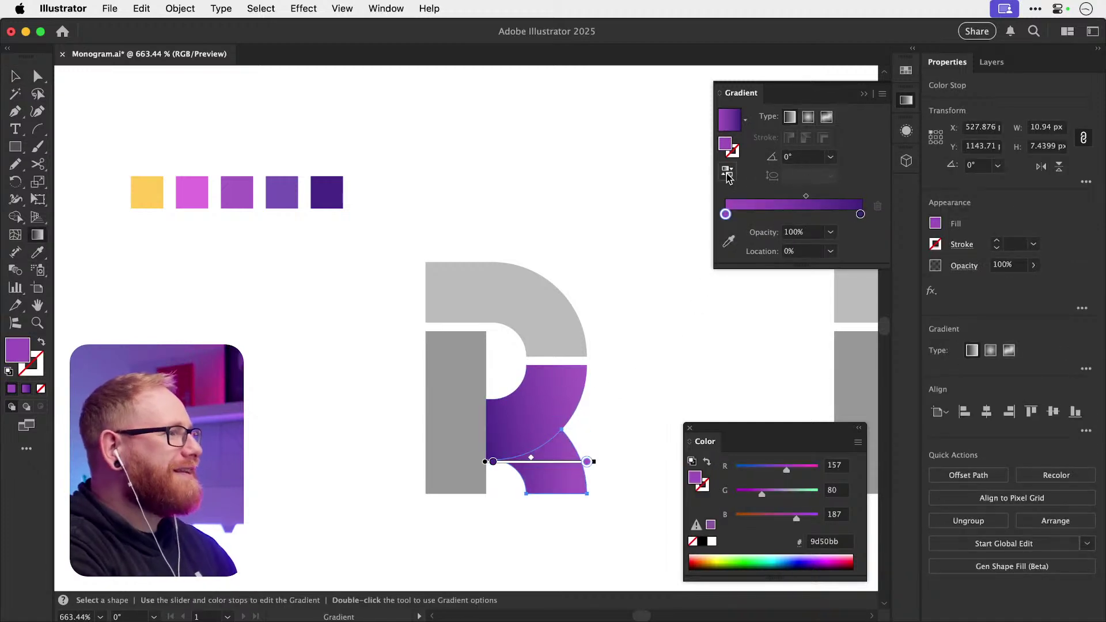
- Set the leg's gradient angle to -50°
{"action": "left_click", "coordinate": [809, 155]}
{"action": "type", "text": "-30"}
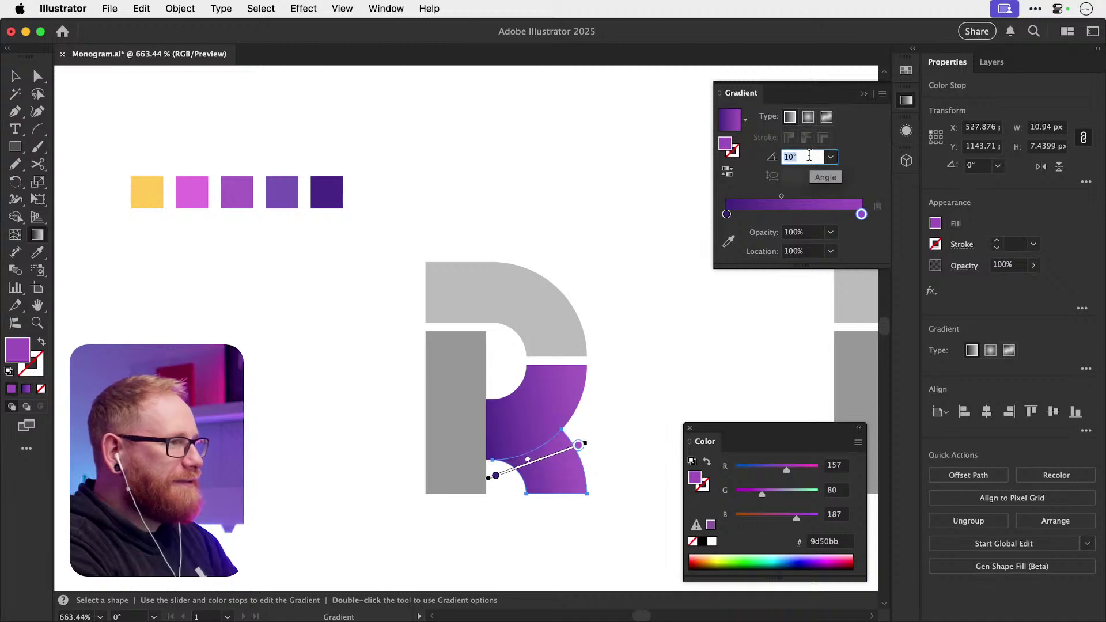
{"action": "key", "text": "Return"}
{"action": "key", "text": "shift+Down"}
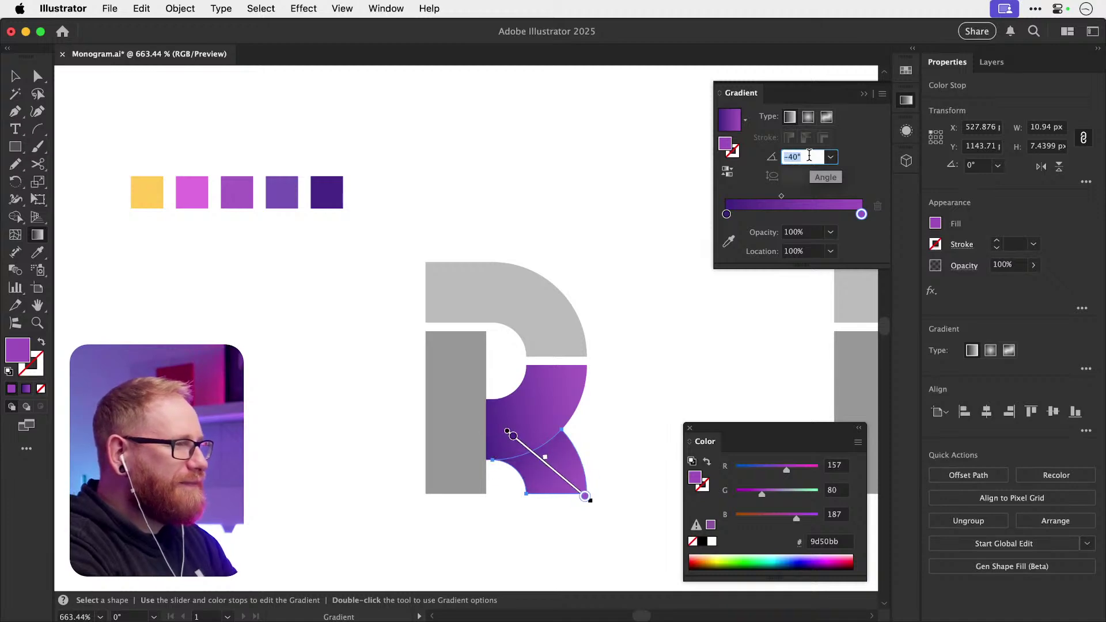
{"action": "key", "text": "shift+Down"}
{"action": "key", "text": "Escape"}
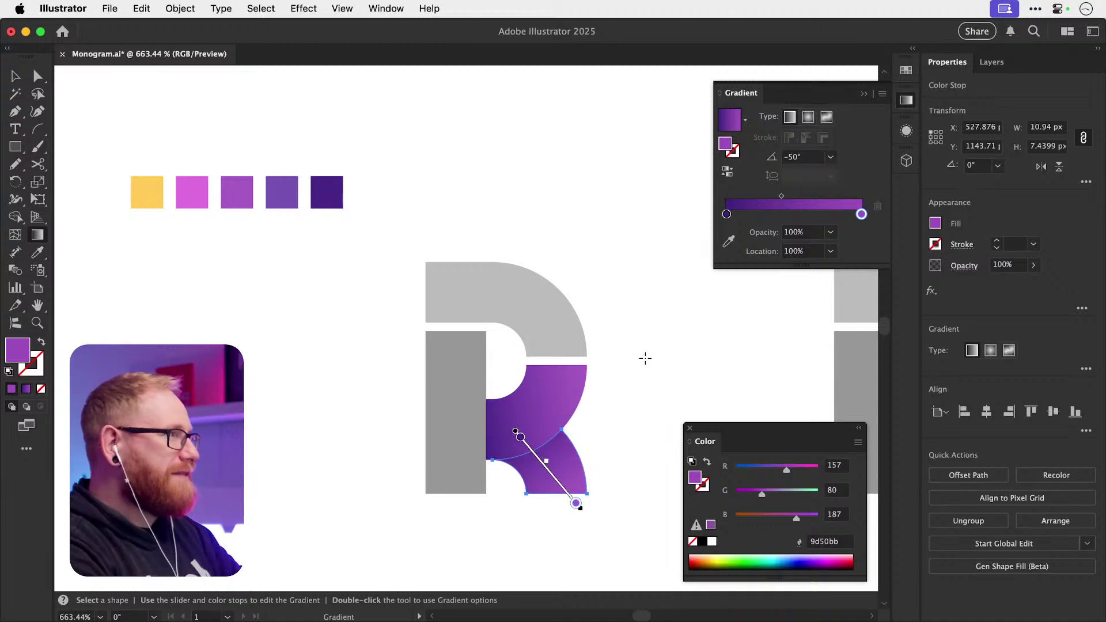
- Move the leg gradient's midpoint towards its dark purple stop, then deselect the leg
{"action": "key", "text": "v"}
{"action": "scroll", "coordinate": [577, 311], "scroll_direction": "down", "scroll_amount": 3}
{"action": "scroll", "coordinate": [576, 311], "scroll_direction": "right", "scroll_amount": 1}
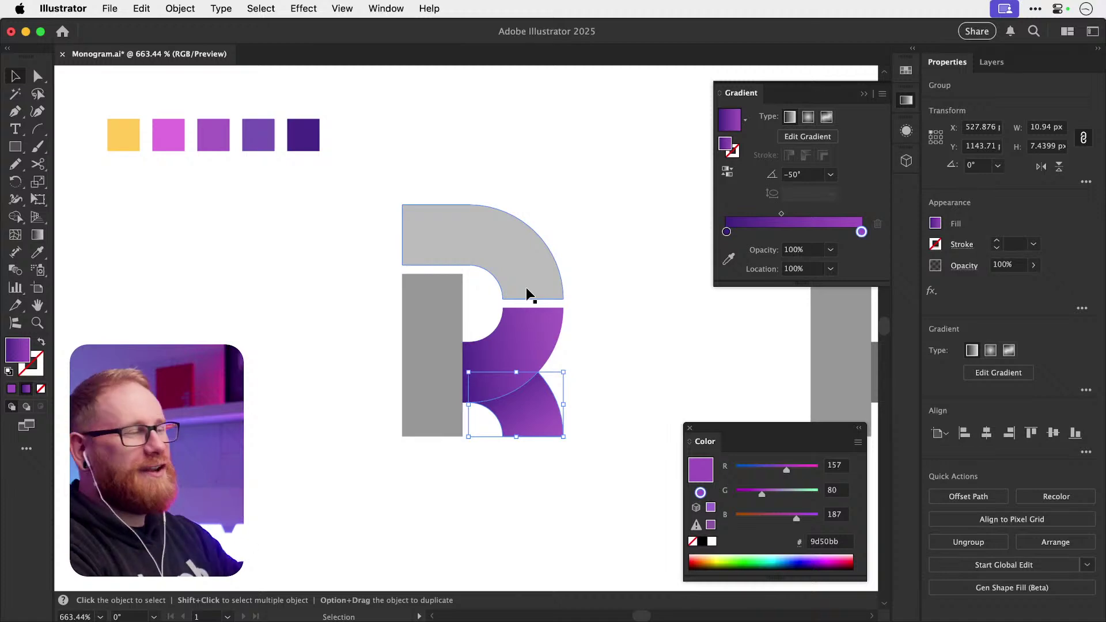
{"action": "scroll", "coordinate": [536, 415], "scroll_direction": "up", "scroll_amount": 5}
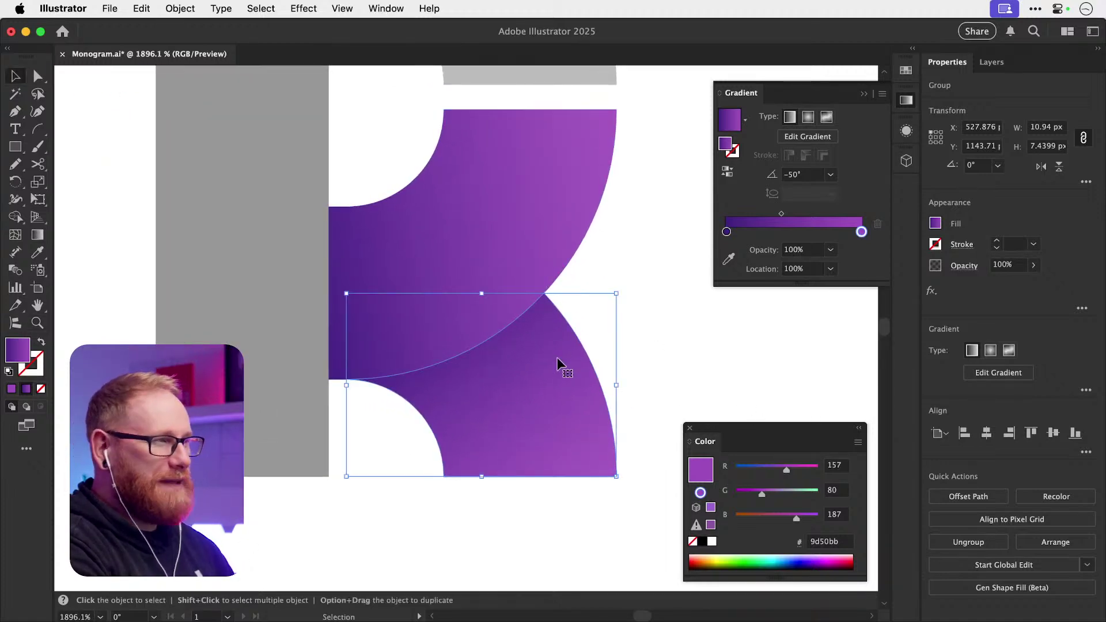
{"action": "key", "text": "g"}
{"action": "mouse_move", "coordinate": [480, 382]}
{"action": "left_mouse_down"}
{"action": "mouse_move", "coordinate": [464, 358]}
{"action": "mouse_move", "coordinate": [519, 420]}
{"action": "left_mouse_up"}
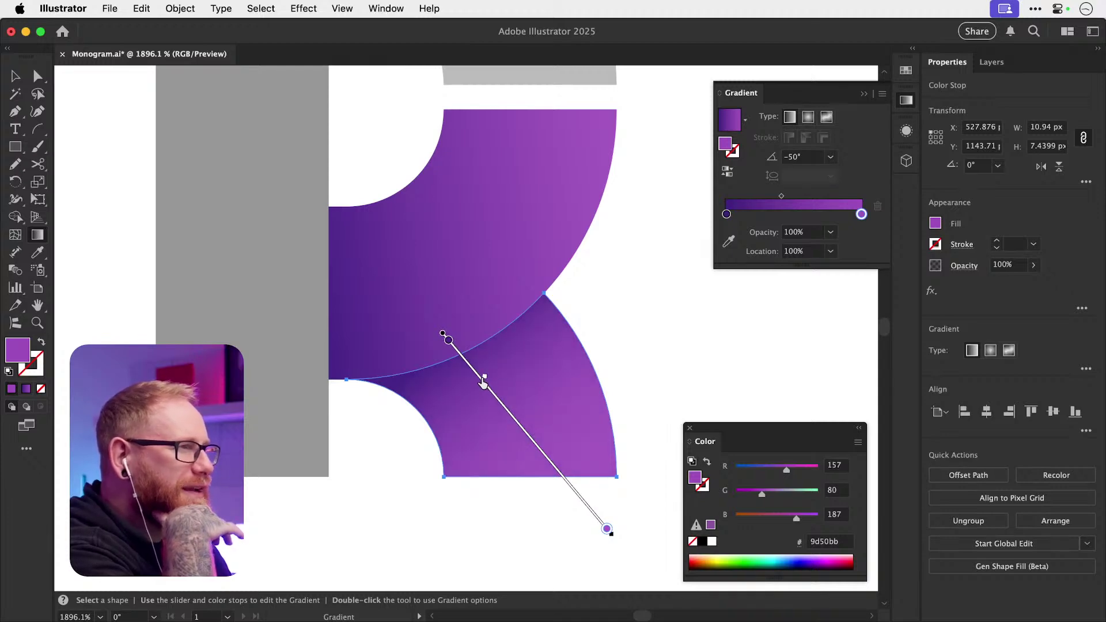
{"action": "key", "text": "v"}
{"action": "left_click", "coordinate": [663, 342]}
{"action": "scroll", "coordinate": [691, 363], "scroll_direction": "left", "scroll_amount": 3}
{"action": "scroll", "coordinate": [691, 363], "scroll_direction": "up", "scroll_amount": 2}
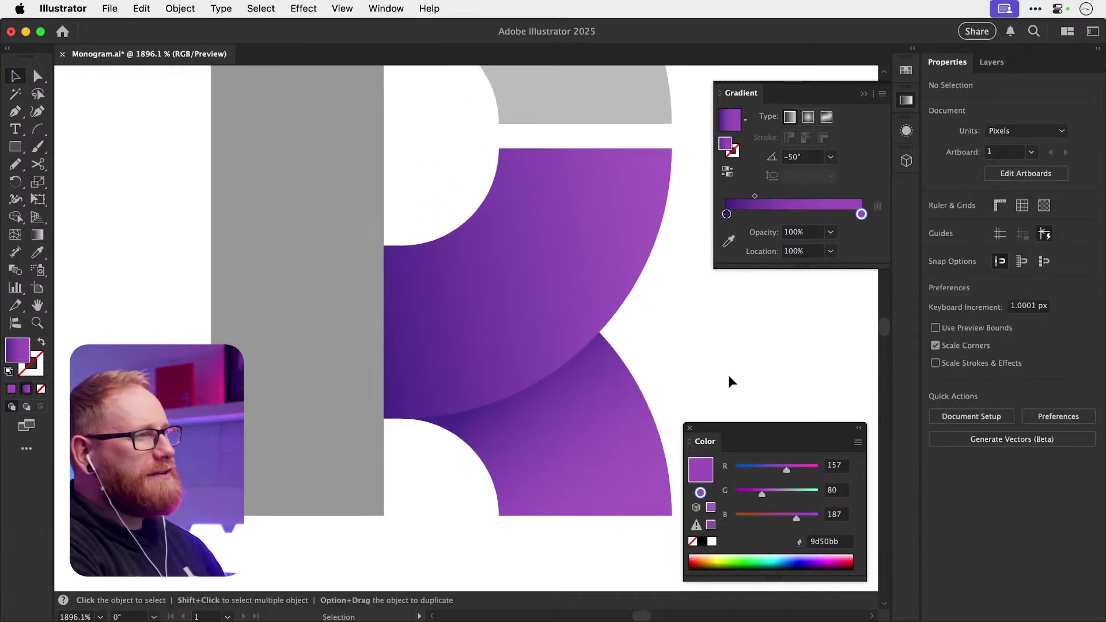
- Undo the leg gradient's midpoint move and redo it to compare both versions of the shading
{"action": "key", "text": "super+z"}
{"action": "left_click", "coordinate": [760, 392]}
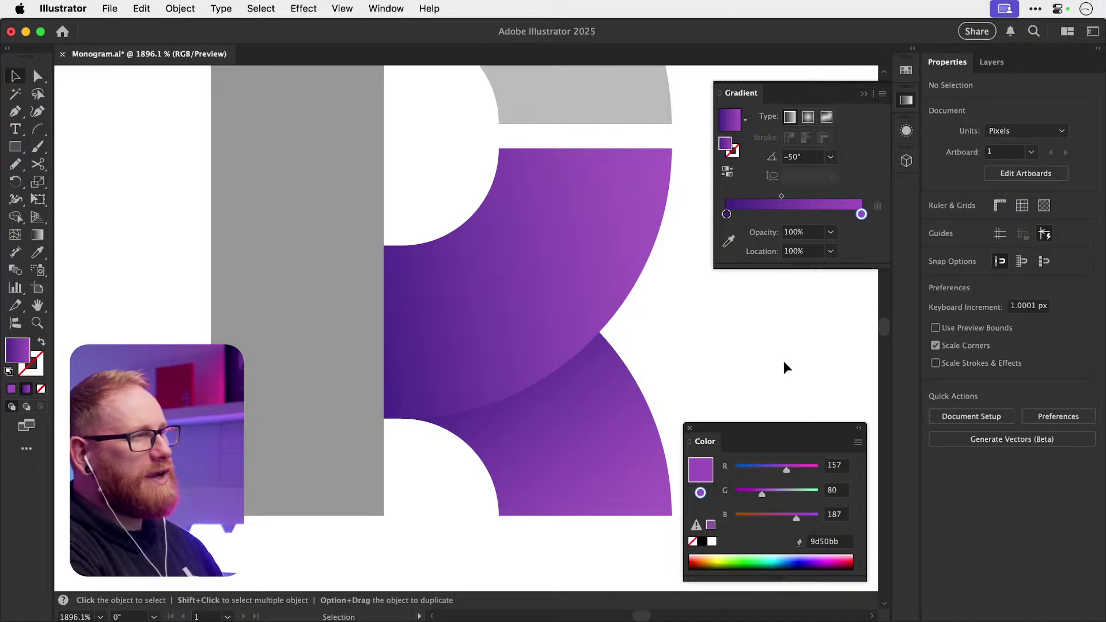
{"action": "key", "text": "super+minus"}
{"action": "key", "text": "super+minus"}
{"action": "key", "text": "super+minus"}
{"action": "key", "text": "super+minus"}
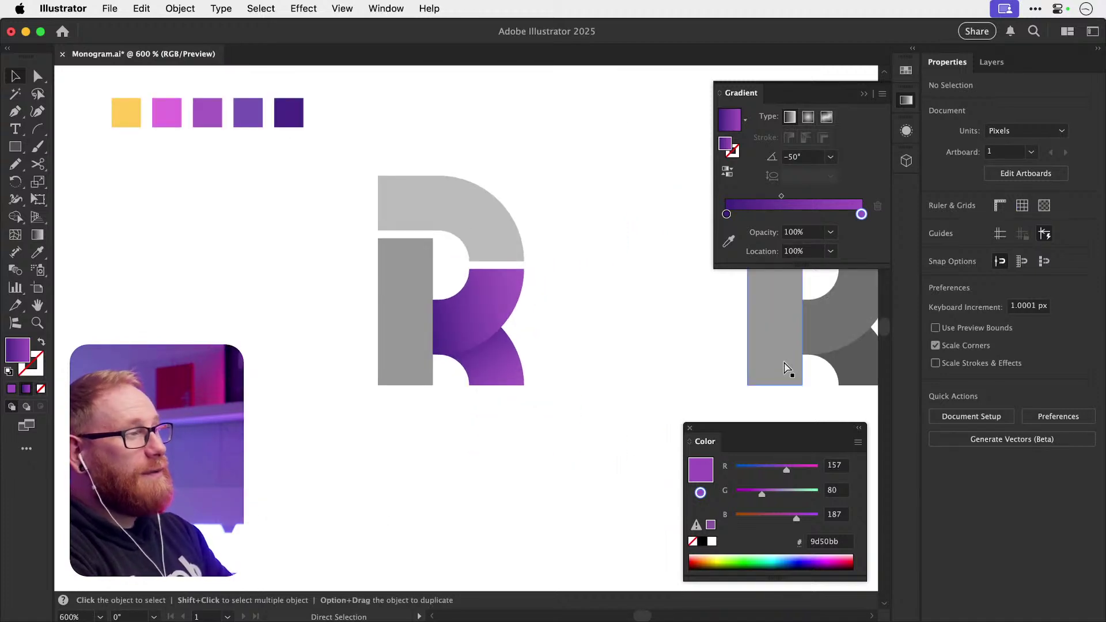
{"action": "key", "text": "super+z"}
{"action": "key", "text": "super+shift+a"}
{"action": "key", "text": "super+minus"}
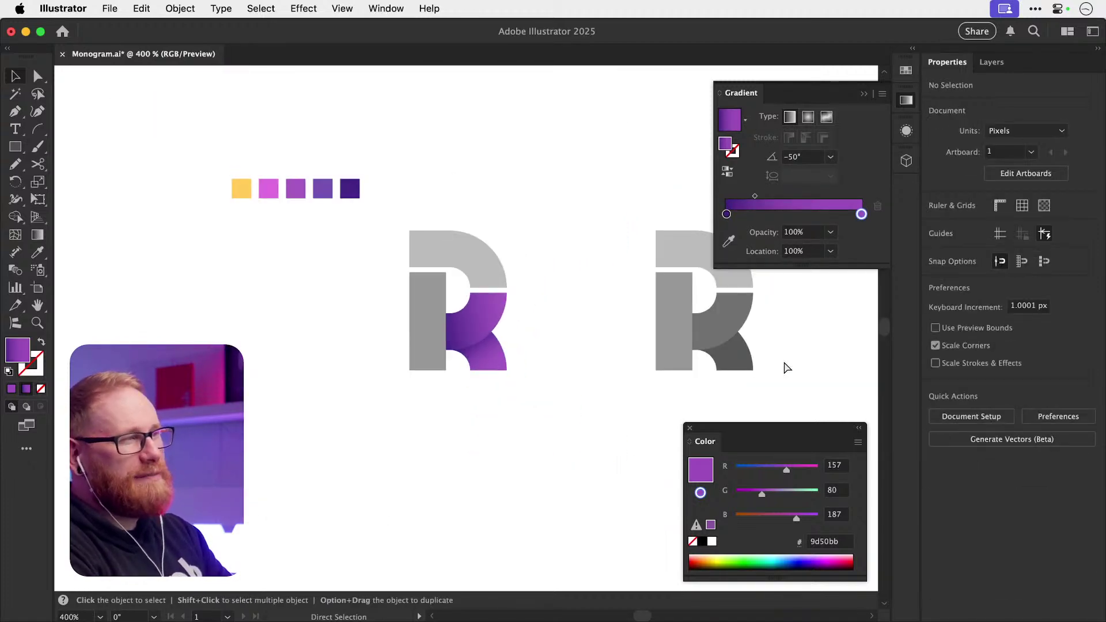
{"action": "key", "text": "v"}
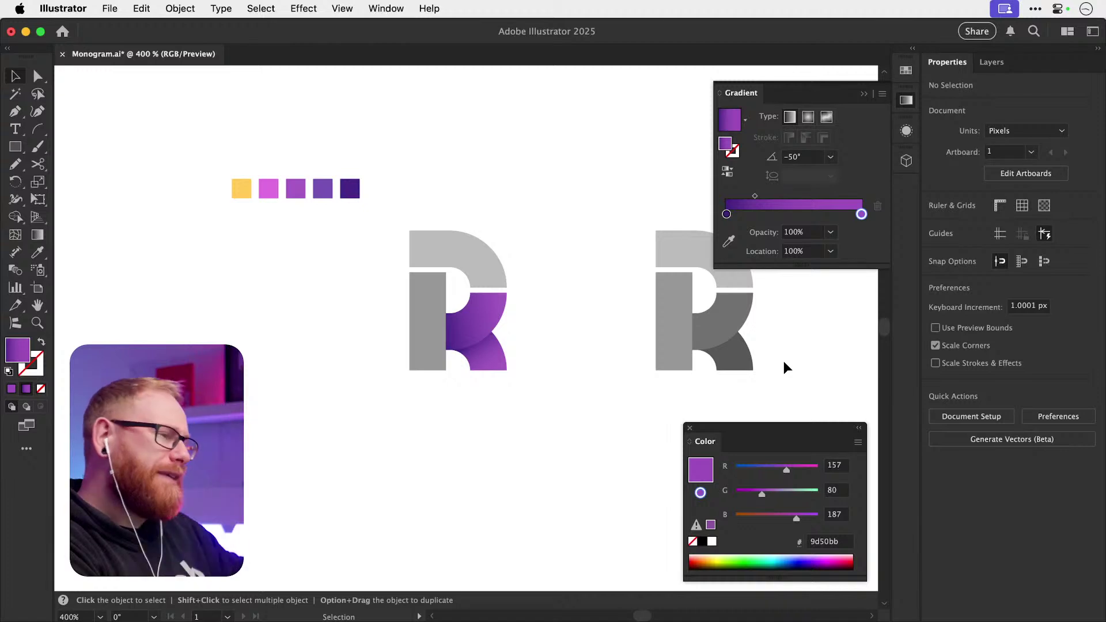
- Shift the leg gradient's midpoint slightly back towards its light purple stop and deselect the leg
{"action": "left_click", "coordinate": [476, 366]}
{"action": "scroll", "coordinate": [445, 365], "scroll_direction": "up", "scroll_amount": 5}
{"action": "key", "text": "g"}
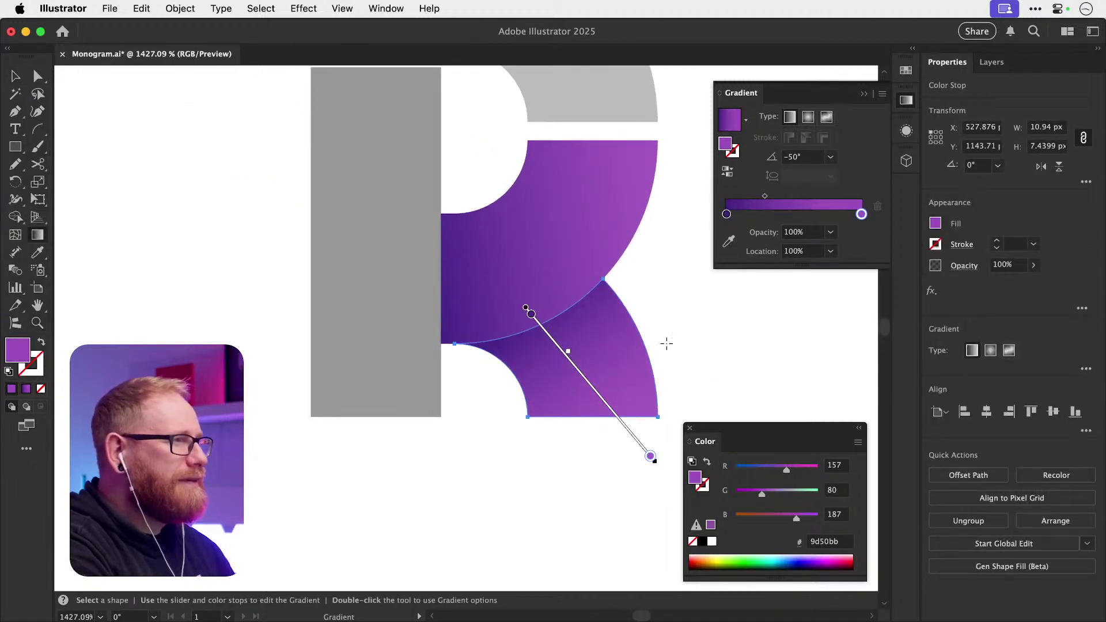
{"action": "key", "text": "v"}
{"action": "left_click", "coordinate": [731, 360]}
- Fill the R's grey upper-bowl curve and vertical stem with the purple gradient
{"action": "left_click_drag", "start_coordinate": [687, 331], "coordinate": [632, 442]}
{"action": "left_click", "coordinate": [500, 173]}
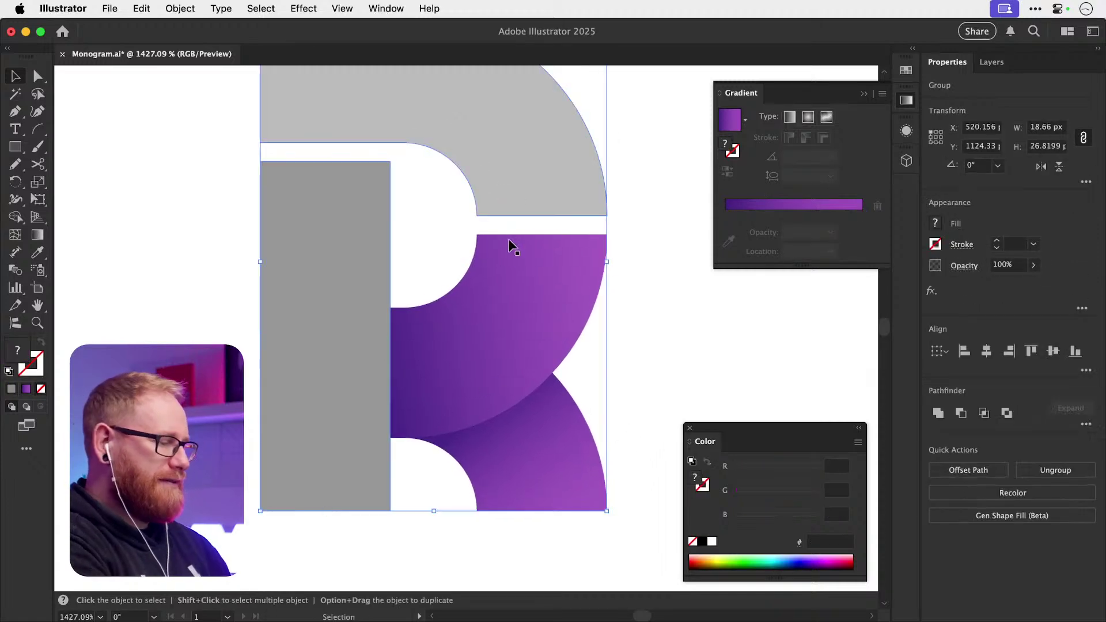
{"action": "key", "text": "period"}
{"action": "key", "text": "super+shift+a"}
- Reverse the gradient on the R's vertical stem so it runs from dark to light purple, then deselect it
{"action": "left_click", "coordinate": [329, 333]}
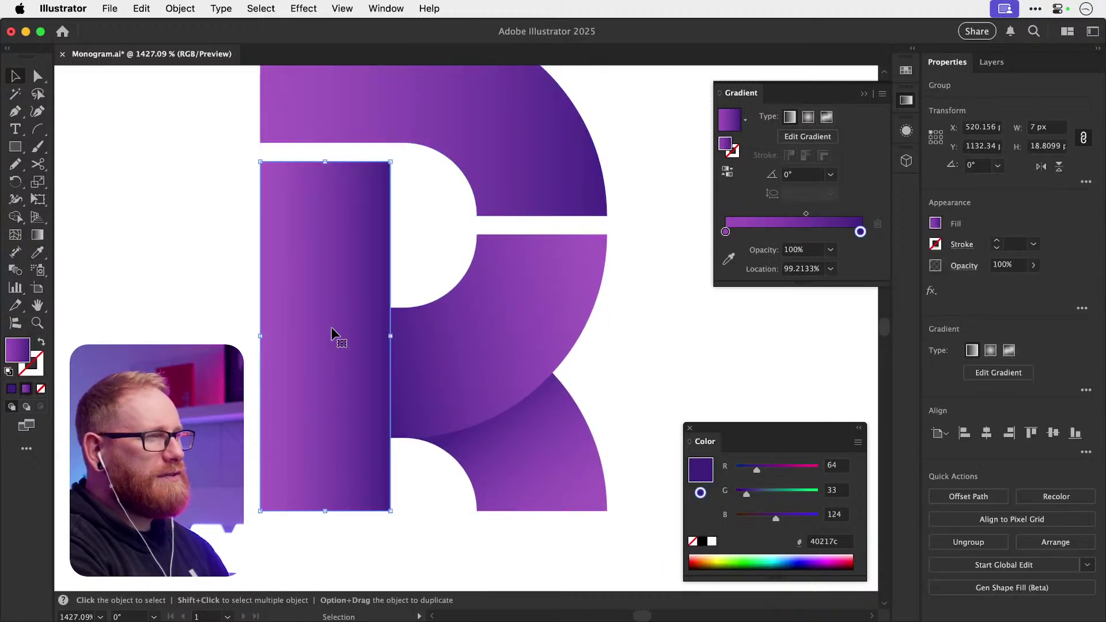
{"action": "key", "text": "g"}
{"action": "left_click", "coordinate": [727, 171]}
{"action": "key", "text": "v"}
{"action": "key", "text": "super+shift+a"}
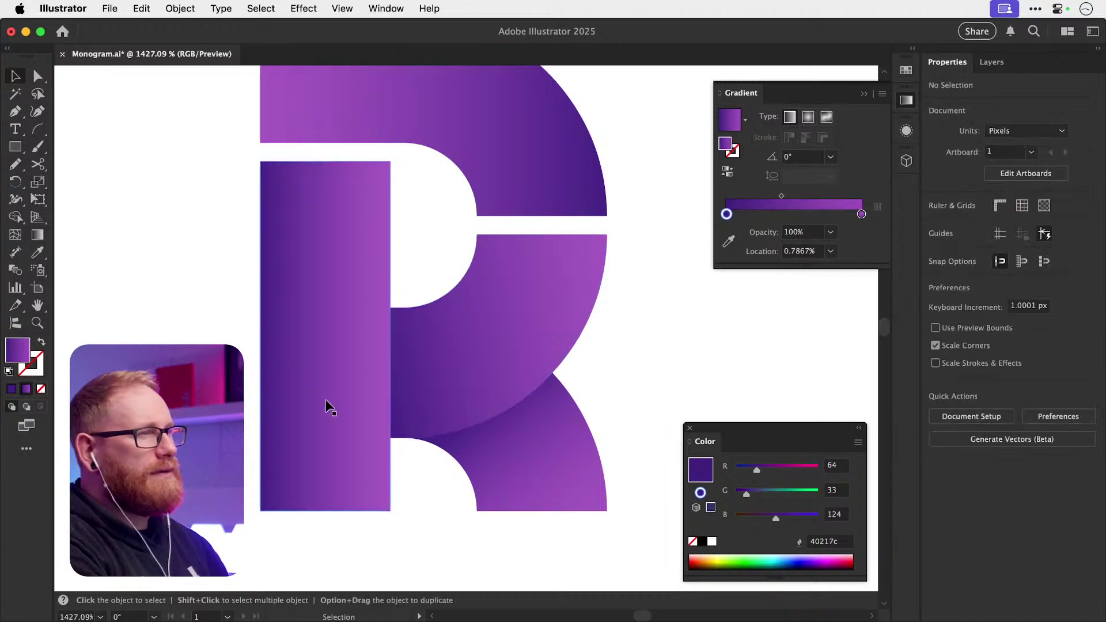
- Sample the 9d50bb palette square for the light end stop of the stem's gradient, then deselect the stem
{"action": "key", "text": "super+minus"}
{"action": "key", "text": "super+minus"}
{"action": "mouse_move", "coordinate": [353, 344]}
{"action": "left_mouse_down"}
{"action": "mouse_move", "coordinate": [556, 372]}
{"action": "mouse_move", "coordinate": [608, 411]}
{"action": "left_mouse_up"}
{"action": "left_click", "coordinate": [513, 389]}
{"action": "key", "text": "g"}
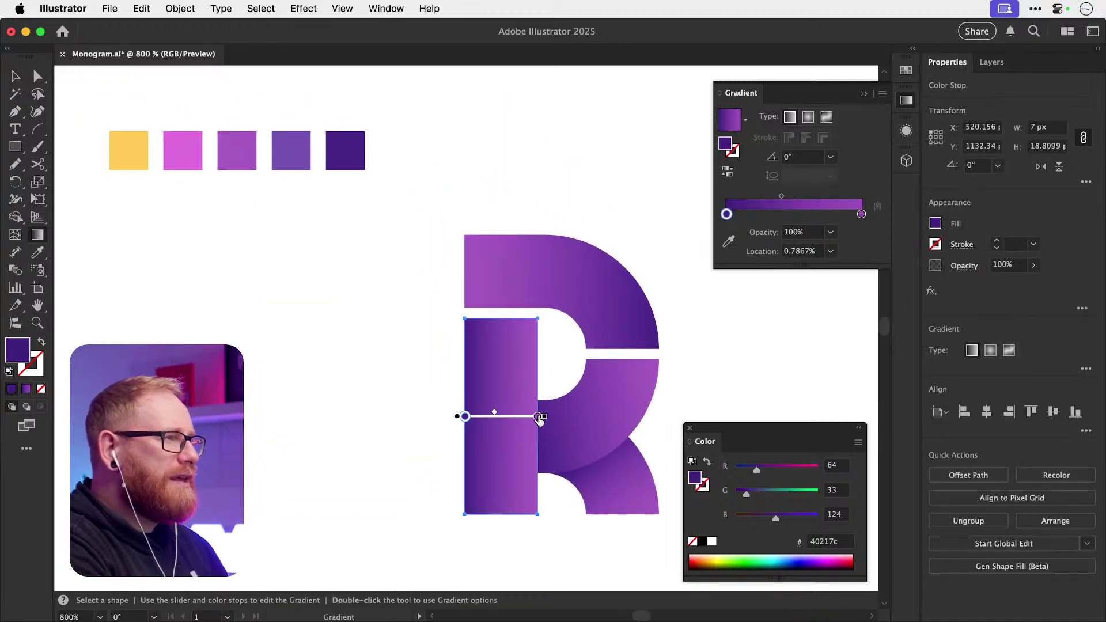
{"action": "double_click", "coordinate": [537, 416]}
{"action": "left_click", "coordinate": [537, 416]}
{"action": "double_click", "coordinate": [538, 416]}
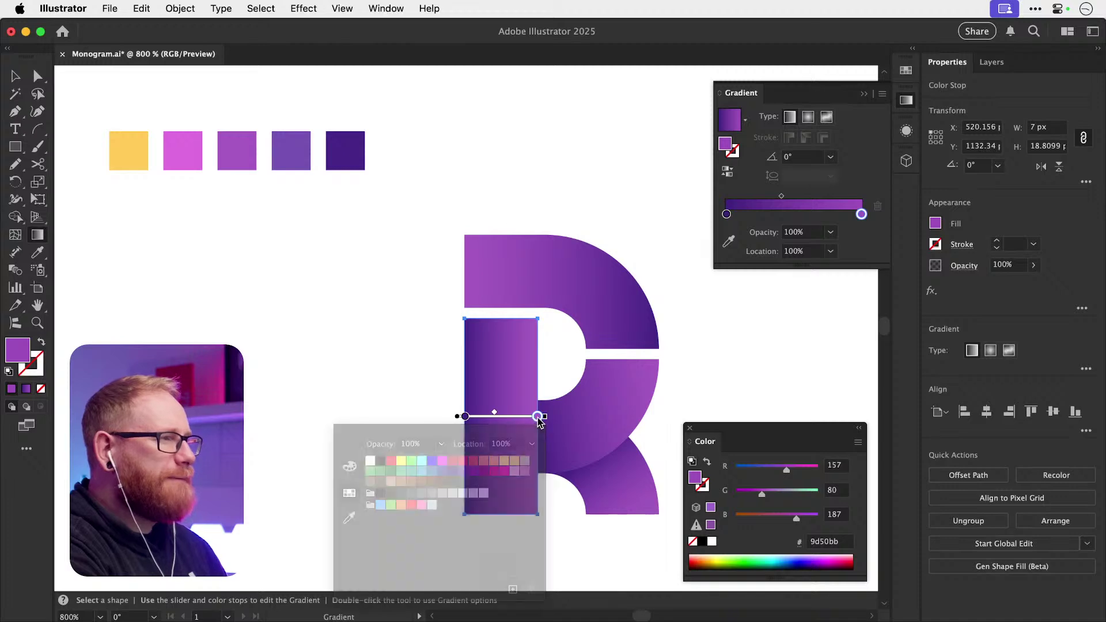
{"action": "double_click", "coordinate": [538, 416]}
{"action": "left_click", "coordinate": [350, 517]}
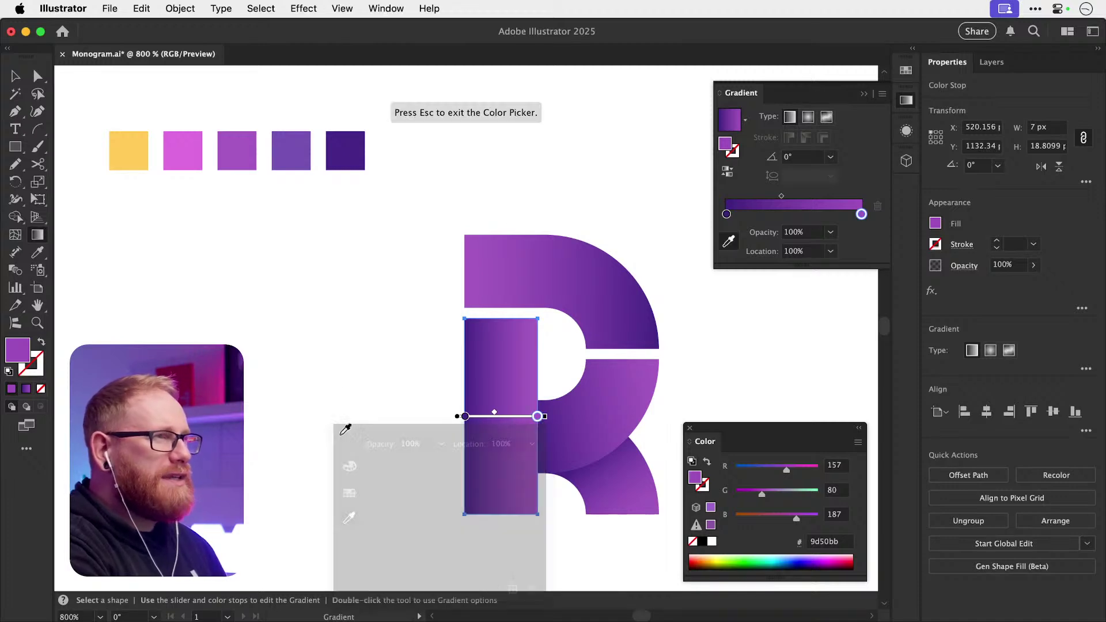
{"action": "left_click", "coordinate": [244, 152]}
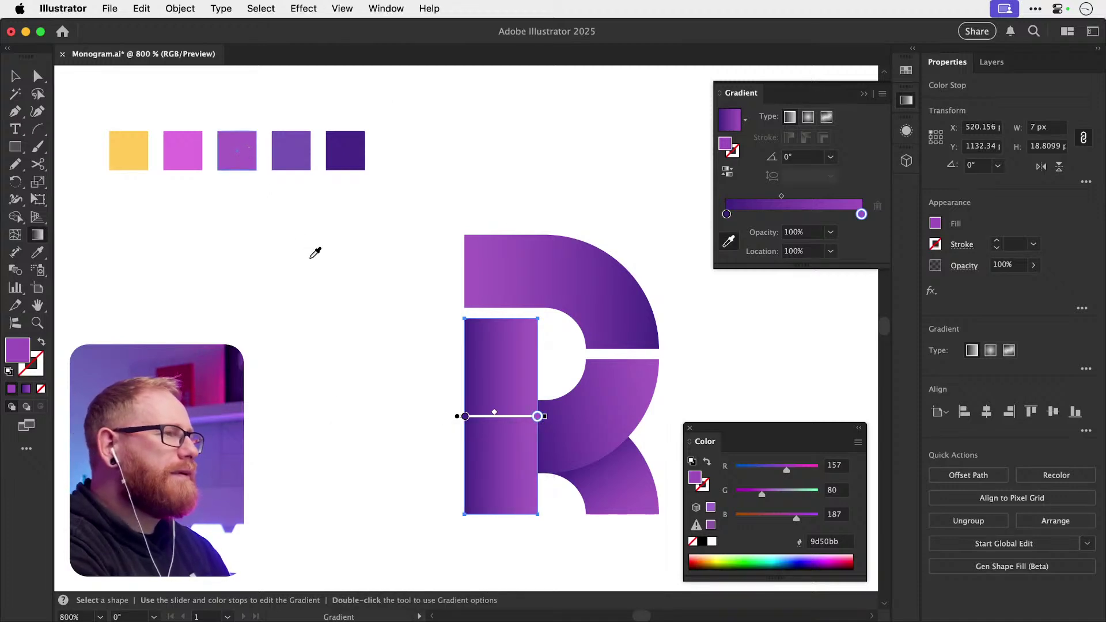
{"action": "key", "text": "v"}
{"action": "left_click", "coordinate": [316, 257]}
- Set the gradient angle of the R's upper-bowl curve to -130° and deselect it
{"action": "left_click", "coordinate": [553, 277]}
{"action": "left_click", "coordinate": [798, 174]}
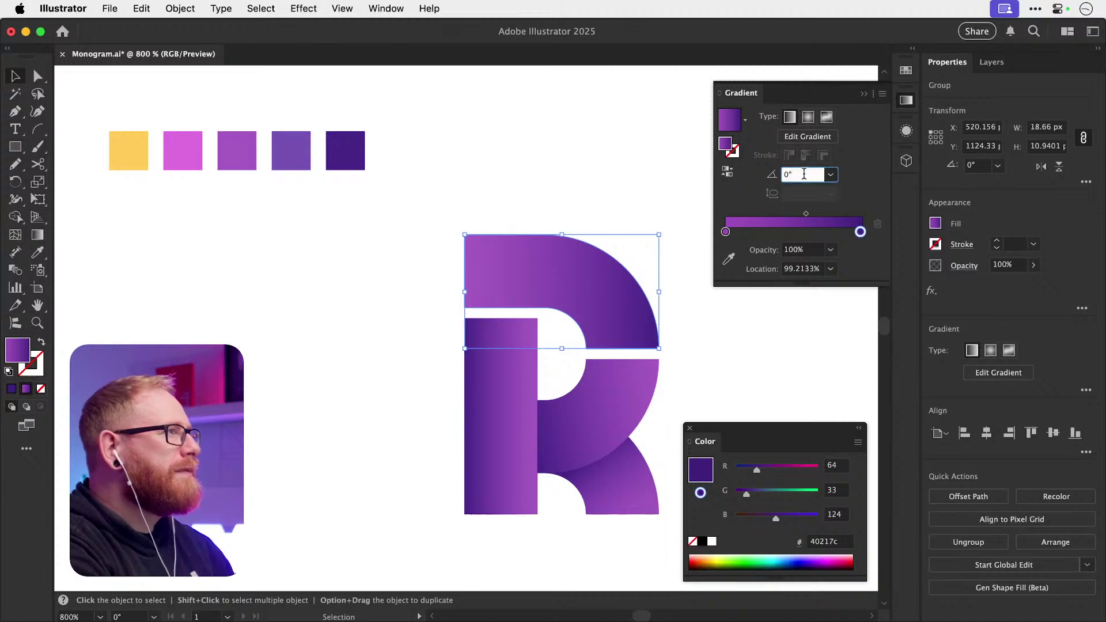
{"action": "type", "text": "-30"}
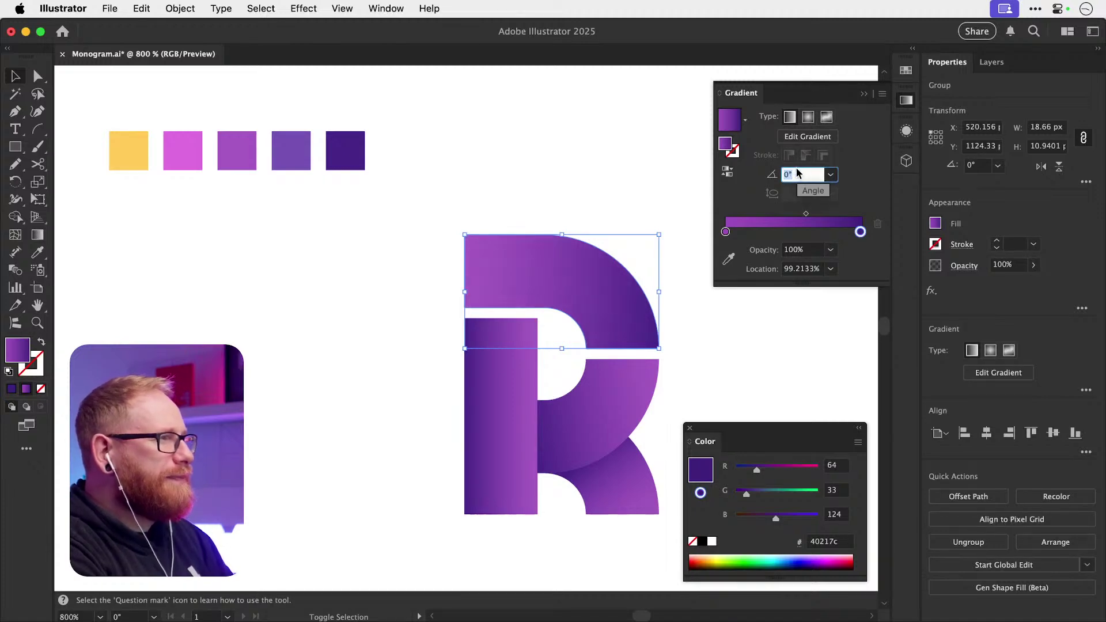
{"action": "key", "text": "shift+Up"}
{"action": "key", "text": "shift+Up"}
{"action": "key", "text": "shift+Up"}
{"action": "key", "text": "shift+Up"}
{"action": "key", "text": "shift+Up"}
{"action": "key", "text": "shift+Up"}
{"action": "key", "text": "shift+Up"}
{"action": "key", "text": "shift+Up"}
{"action": "key", "text": "shift+Up"}
{"action": "key", "text": "shift+Up"}
{"action": "key", "text": "shift+Up"}
{"action": "key", "text": "shift+Up"}
{"action": "key", "text": "shift+Up"}
{"action": "key", "text": "shift+Up"}
{"action": "key", "text": "shift+Up"}
{"action": "key", "text": "shift+Up"}
{"action": "key", "text": "shift+Up"}
{"action": "key", "text": "shift+Up"}
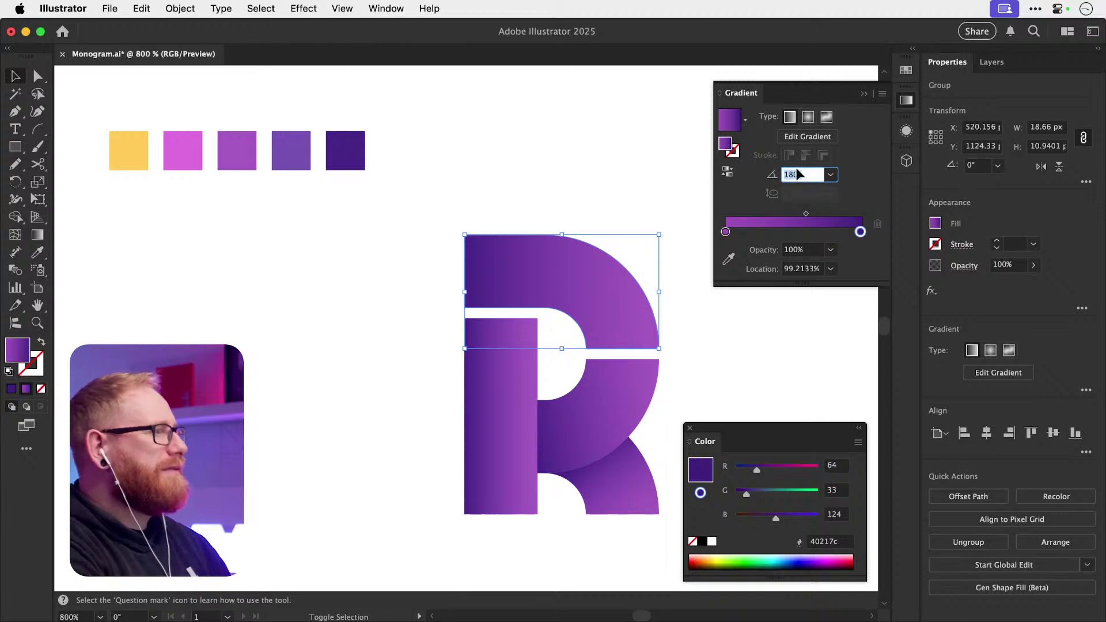
{"action": "key", "text": "shift+Down"}
{"action": "key", "text": "shift+Down"}
{"action": "key", "text": "shift+Down"}
{"action": "key", "text": "shift+Down"}
{"action": "key", "text": "shift+Down"}
{"action": "key", "text": "shift+Down"}
{"action": "key", "text": "shift+Down"}
{"action": "key", "text": "shift+Down"}
{"action": "key", "text": "shift+Down"}
{"action": "key", "text": "shift+Down"}
{"action": "key", "text": "shift+Down"}
{"action": "key", "text": "shift+Down"}
{"action": "key", "text": "shift+Down"}
{"action": "key", "text": "shift+Down"}
{"action": "key", "text": "shift+Down"}
{"action": "key", "text": "shift+Down"}
{"action": "key", "text": "shift+Down"}
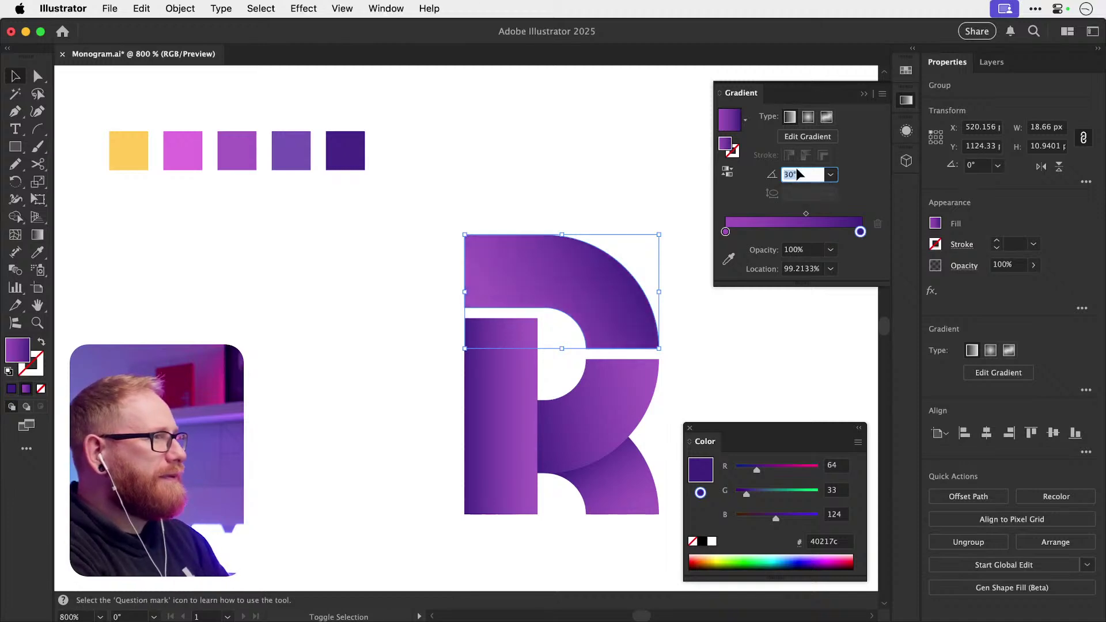
{"action": "key", "text": "shift+Down"}
{"action": "key", "text": "shift+Down"}
{"action": "key", "text": "shift+Down"}
{"action": "key", "text": "shift+Down"}
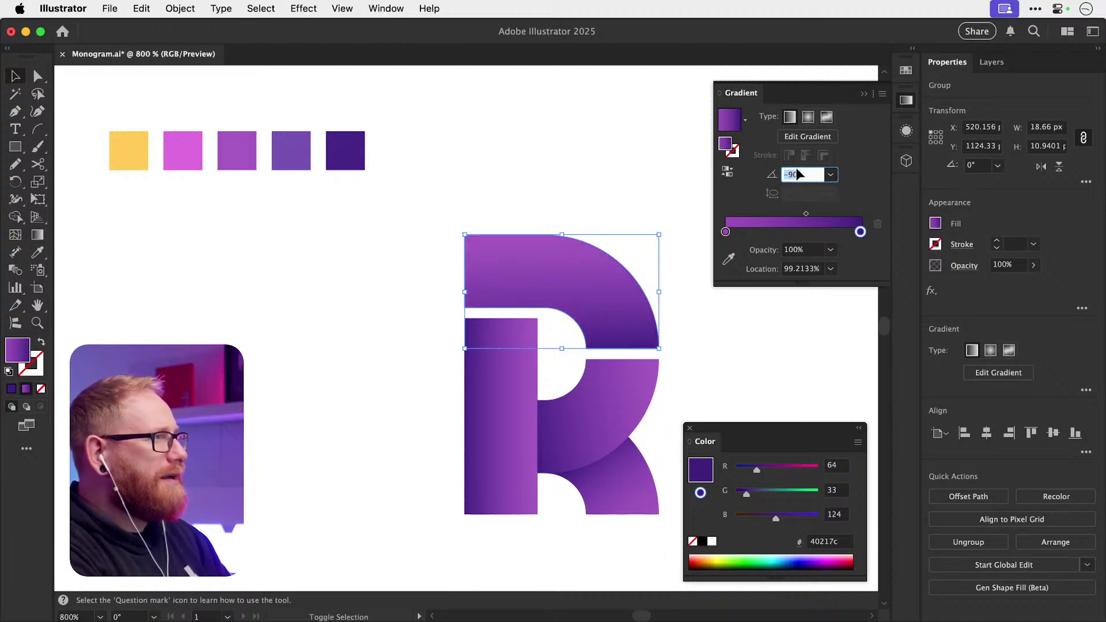
{"action": "key", "text": "shift+Down"}
{"action": "key", "text": "shift+Down"}
{"action": "key", "text": "shift+Down"}
{"action": "key", "text": "shift+Down"}
{"action": "key", "text": "shift+Down"}
{"action": "key", "text": "shift+Down"}
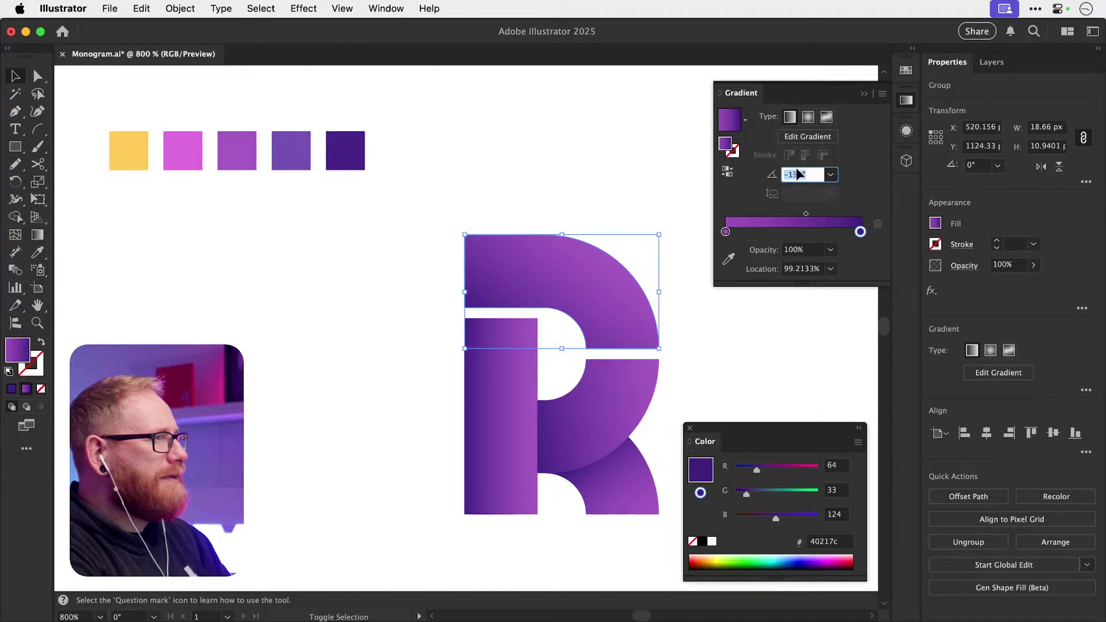
{"action": "key", "text": "Return"}
{"action": "left_click", "coordinate": [552, 161]}
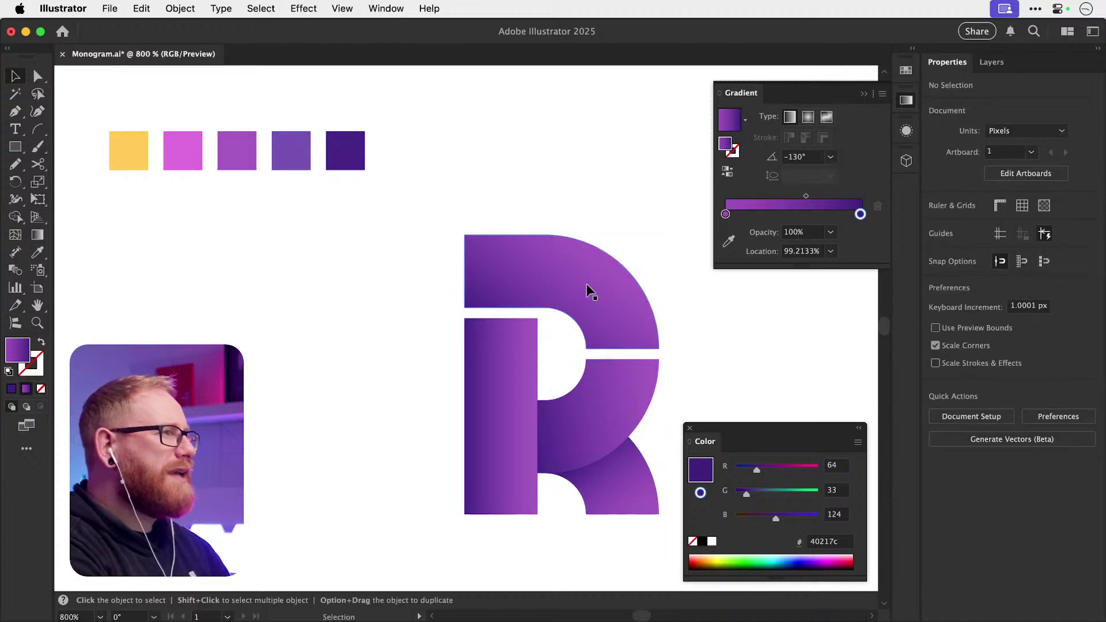
- Add a middle 9d50bb stop to the upper-bowl gradient and sample the pink db63db palette square for its light end stop
{"action": "left_click", "coordinate": [591, 291]}
{"action": "left_click_drag", "start_coordinate": [766, 233], "coordinate": [793, 232]}
{"action": "left_click", "coordinate": [726, 231]}
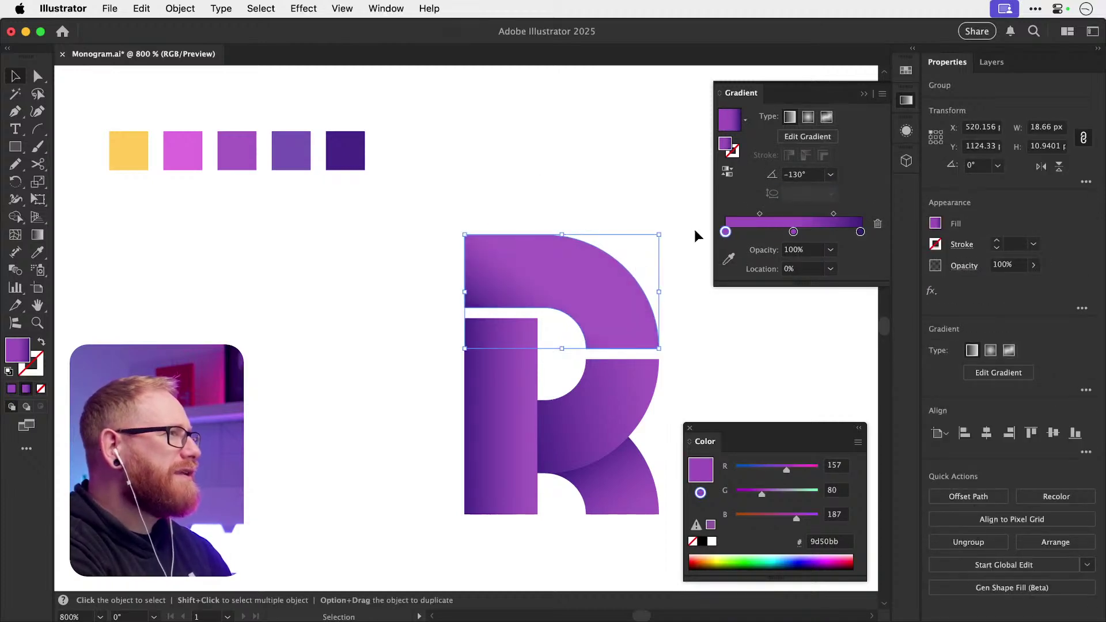
{"action": "left_click", "coordinate": [728, 259]}
{"action": "left_click", "coordinate": [199, 140]}
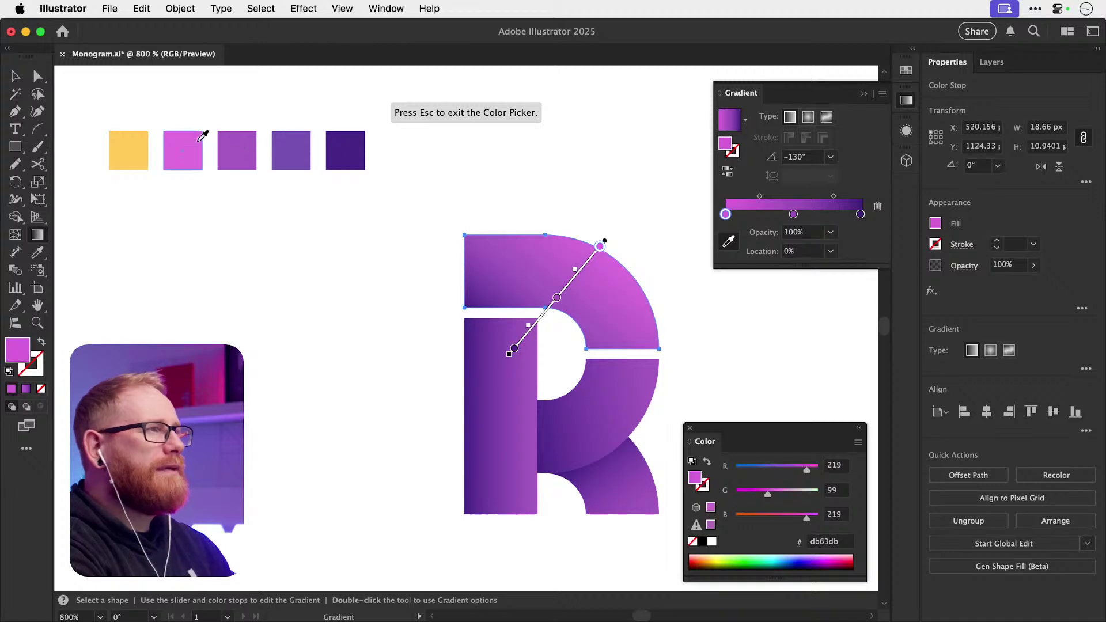
{"action": "key", "text": "v"}
{"action": "left_click", "coordinate": [597, 200]}
- Set the middle stop of the upper-bowl gradient to location 50% and deselect the curve
{"action": "left_click_drag", "start_coordinate": [580, 204], "coordinate": [528, 165]}
{"action": "key", "text": "z"}
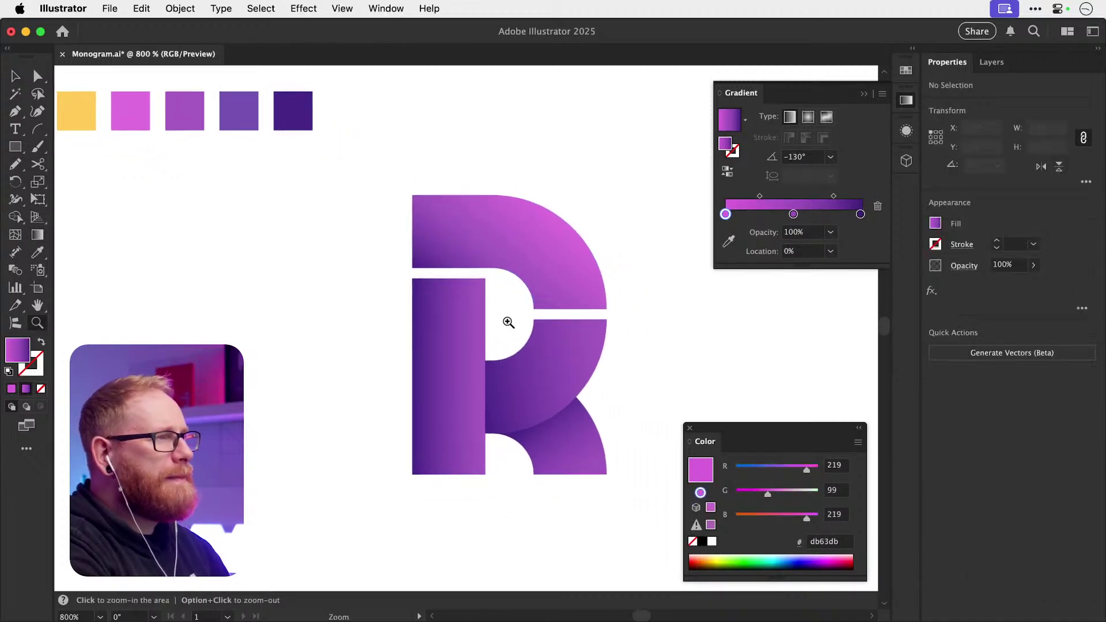
{"action": "left_click_drag", "start_coordinate": [508, 322], "coordinate": [529, 321]}
{"action": "key", "text": "v"}
{"action": "left_click", "coordinate": [536, 226]}
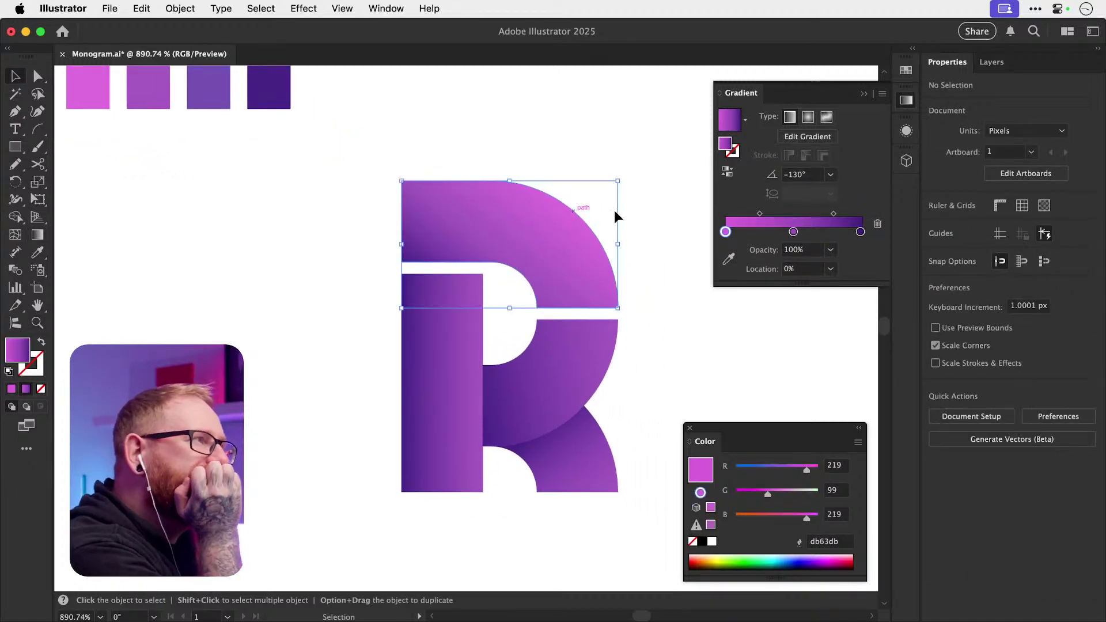
{"action": "left_click", "coordinate": [794, 232]}
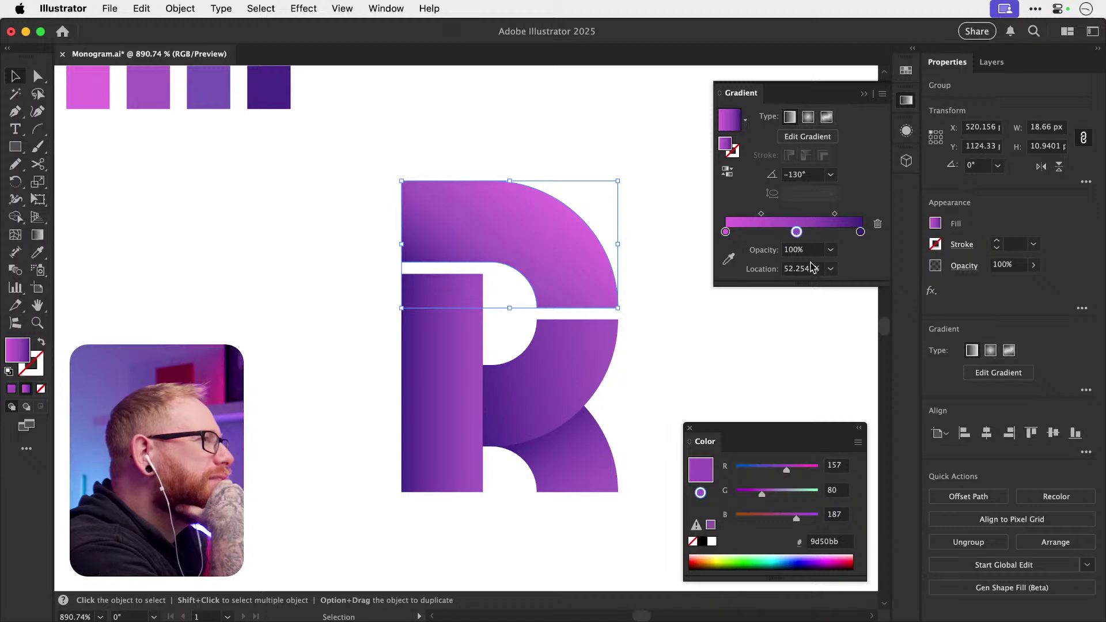
{"action": "left_click", "coordinate": [830, 268]}
{"action": "left_click", "coordinate": [844, 360]}
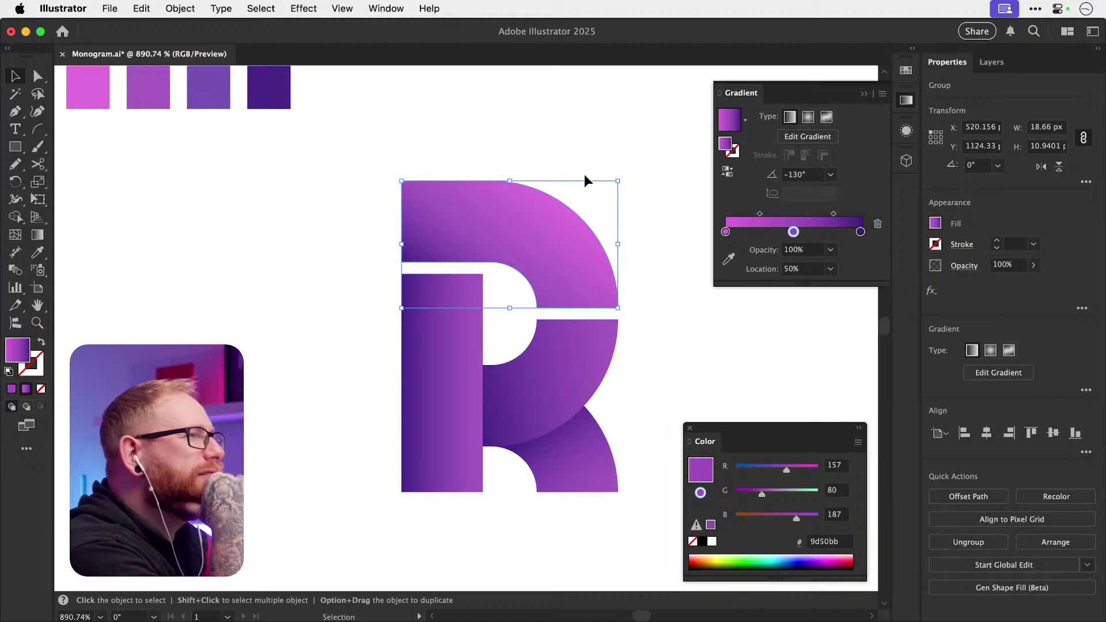
{"action": "left_click", "coordinate": [495, 119]}
{"action": "key", "text": "i"}
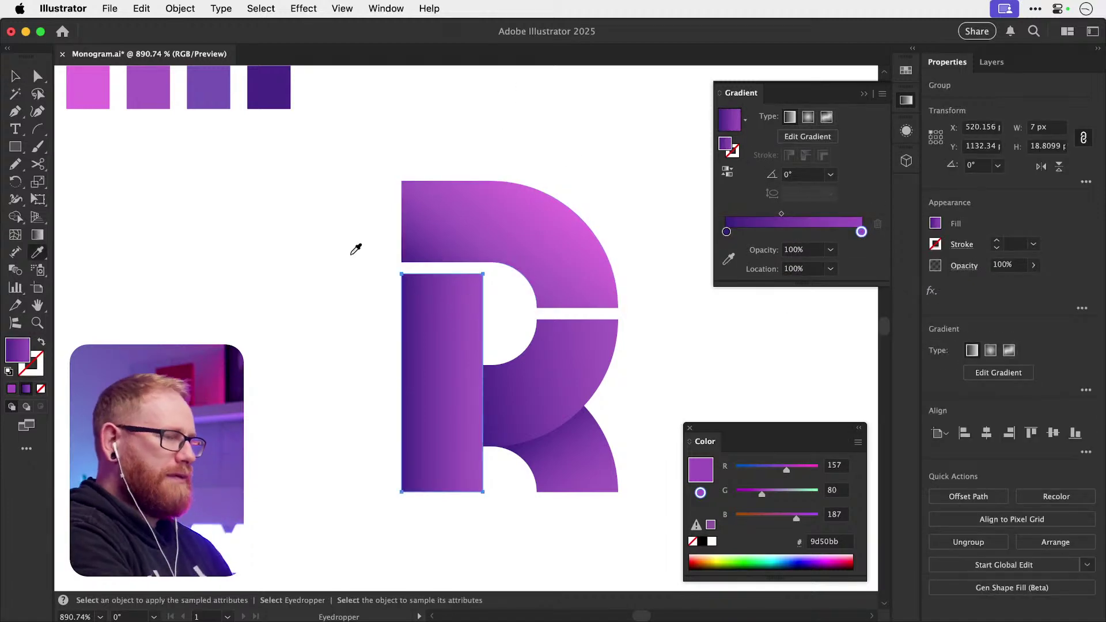
{"action": "left_click", "coordinate": [228, 90]}
{"action": "key", "text": "super+z"}
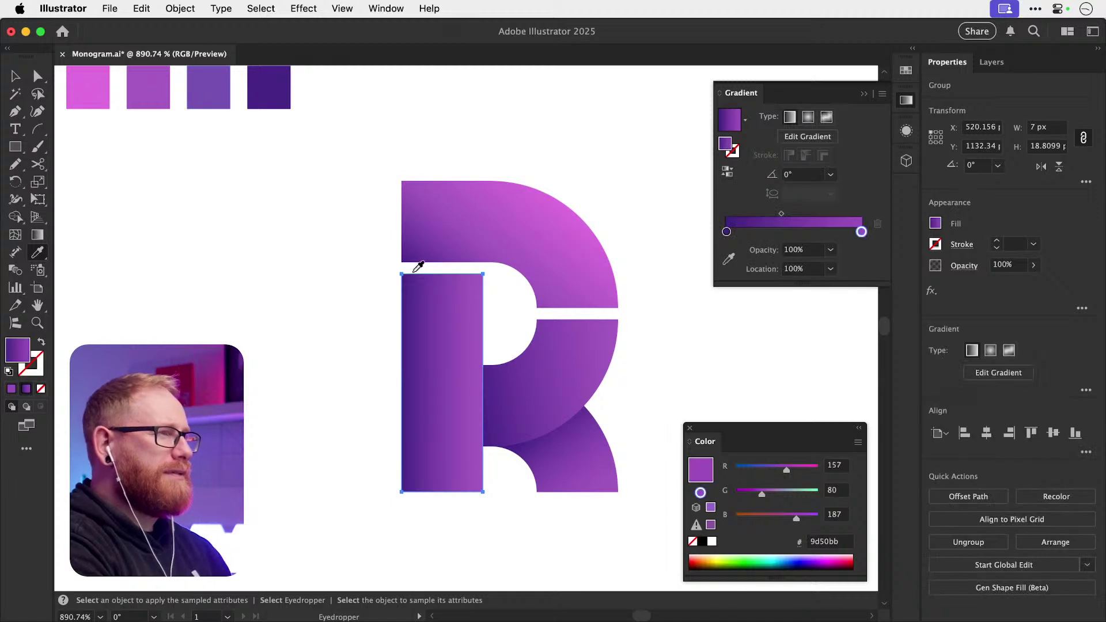
- Extend the light end of the stem's gradient beyond the stem and tilt the gradient upward by about 19°
{"action": "key", "text": "g"}
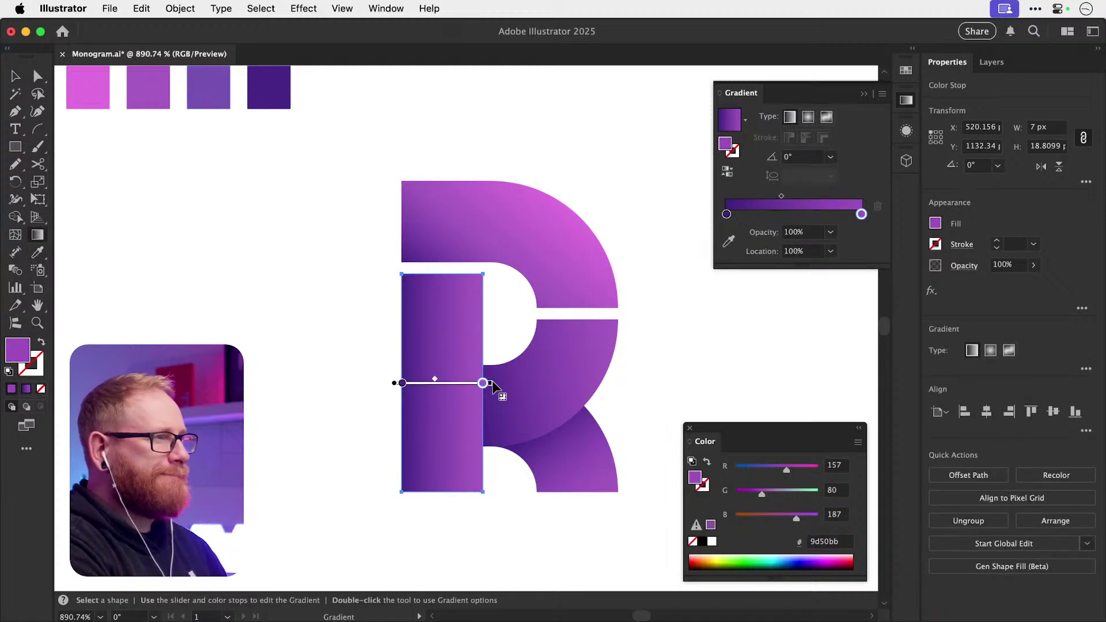
{"action": "left_click_drag", "start_coordinate": [484, 382], "coordinate": [548, 381]}
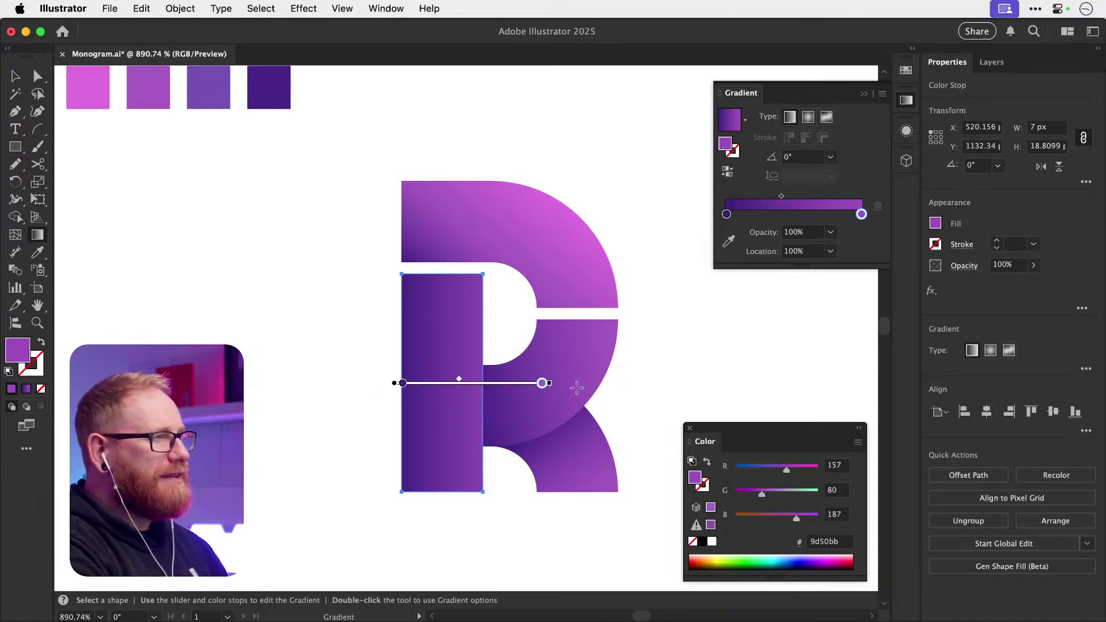
{"action": "mouse_move", "coordinate": [553, 382]}
{"action": "left_mouse_down"}
{"action": "mouse_move", "coordinate": [510, 288]}
{"action": "mouse_move", "coordinate": [490, 320]}
{"action": "mouse_move", "coordinate": [493, 340]}
{"action": "mouse_move", "coordinate": [516, 306]}
{"action": "mouse_move", "coordinate": [540, 367]}
{"action": "left_mouse_up"}
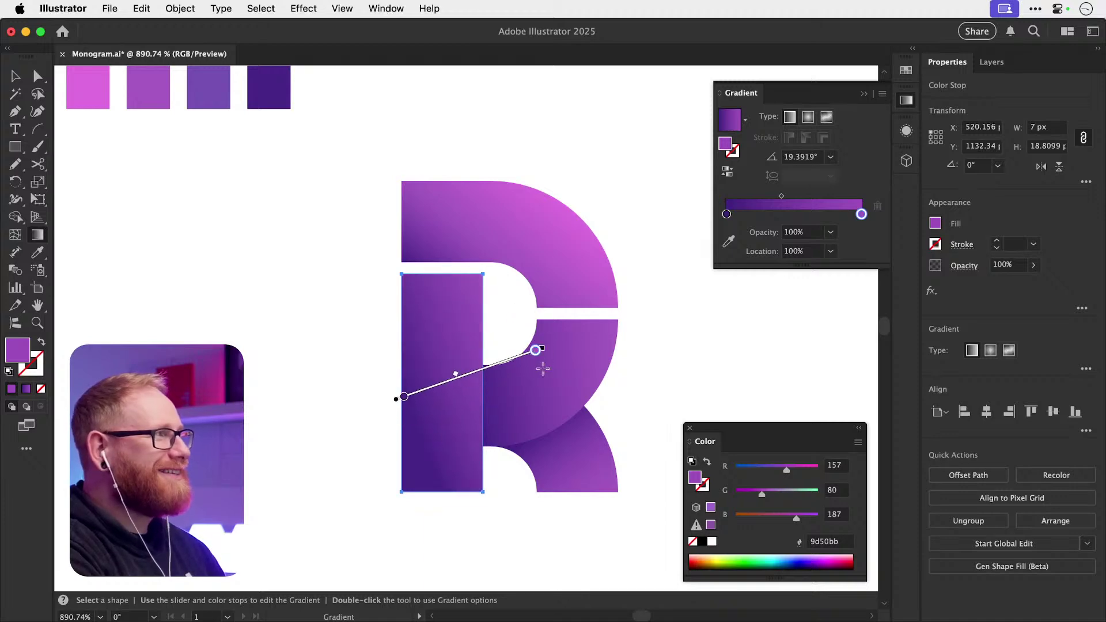
- Set the stem's gradient angle to 30°, stretch its light end slightly further out and deselect the stem
{"action": "left_click", "coordinate": [794, 156]}
{"action": "type", "text": "30"}
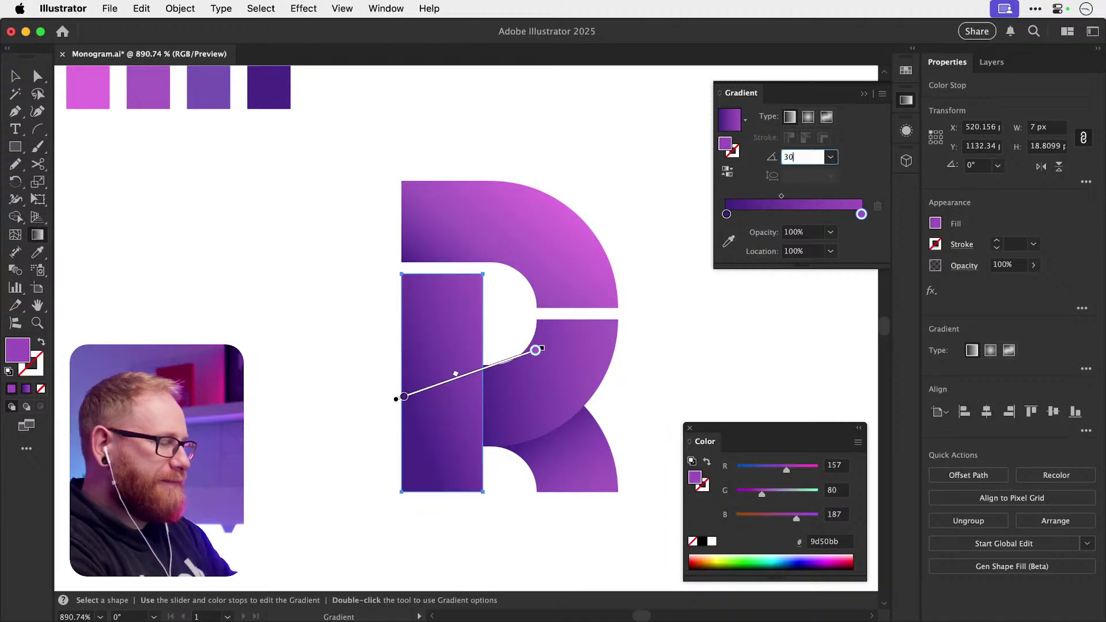
{"action": "key", "text": "Return"}
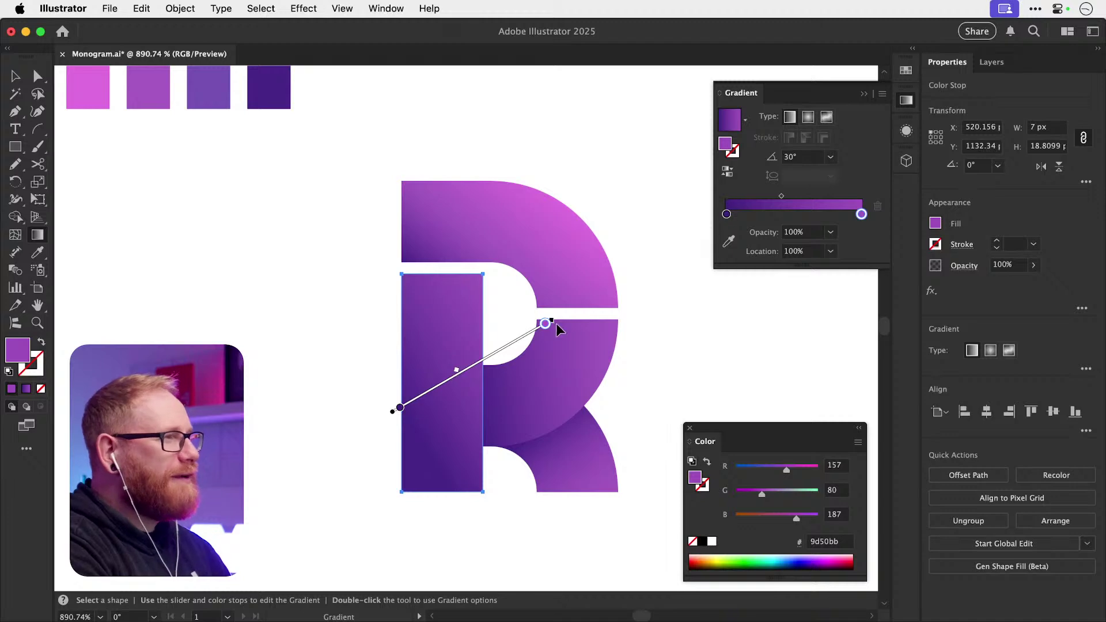
{"action": "mouse_move", "coordinate": [552, 320]}
{"action": "left_mouse_down"}
{"action": "mouse_move", "coordinate": [589, 298]}
{"action": "mouse_move", "coordinate": [567, 314]}
{"action": "left_mouse_up"}
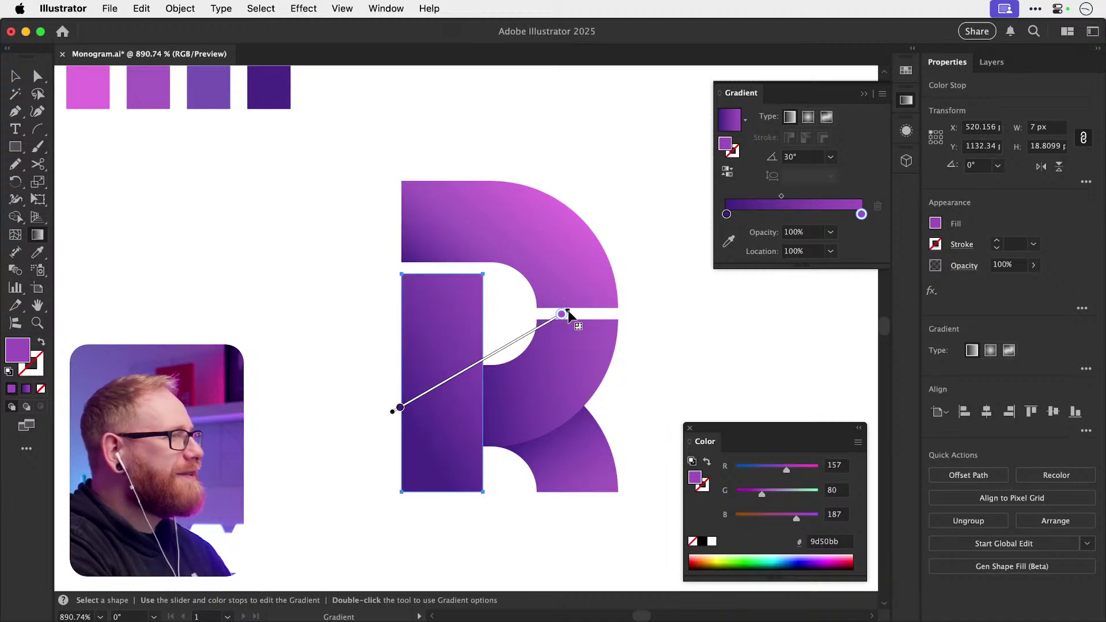
{"action": "key", "text": "v"}
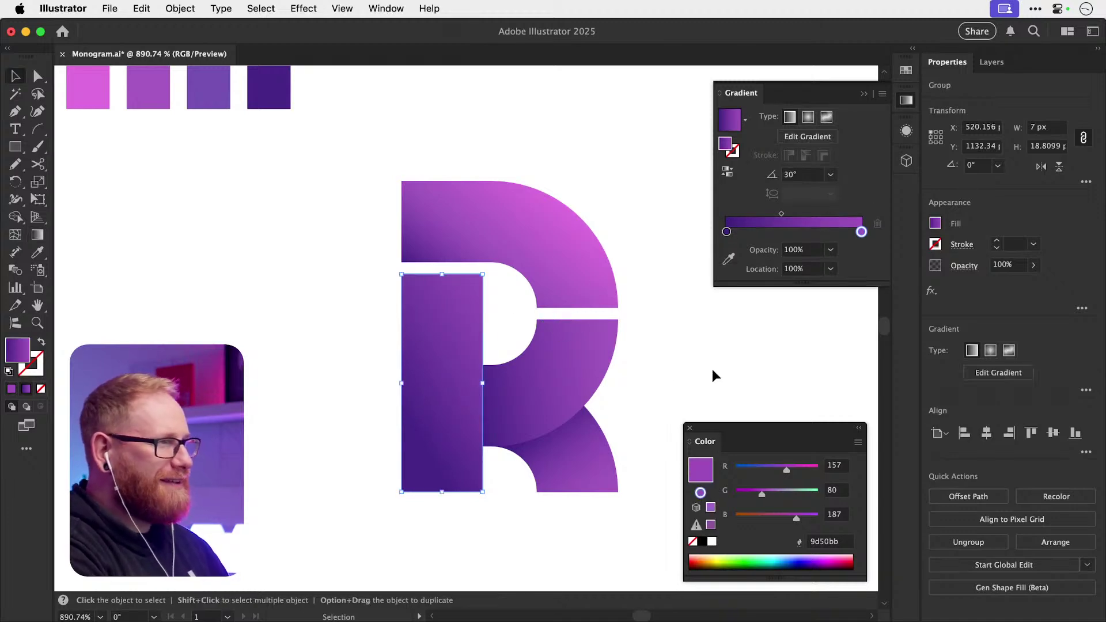
{"action": "left_click", "coordinate": [709, 392]}
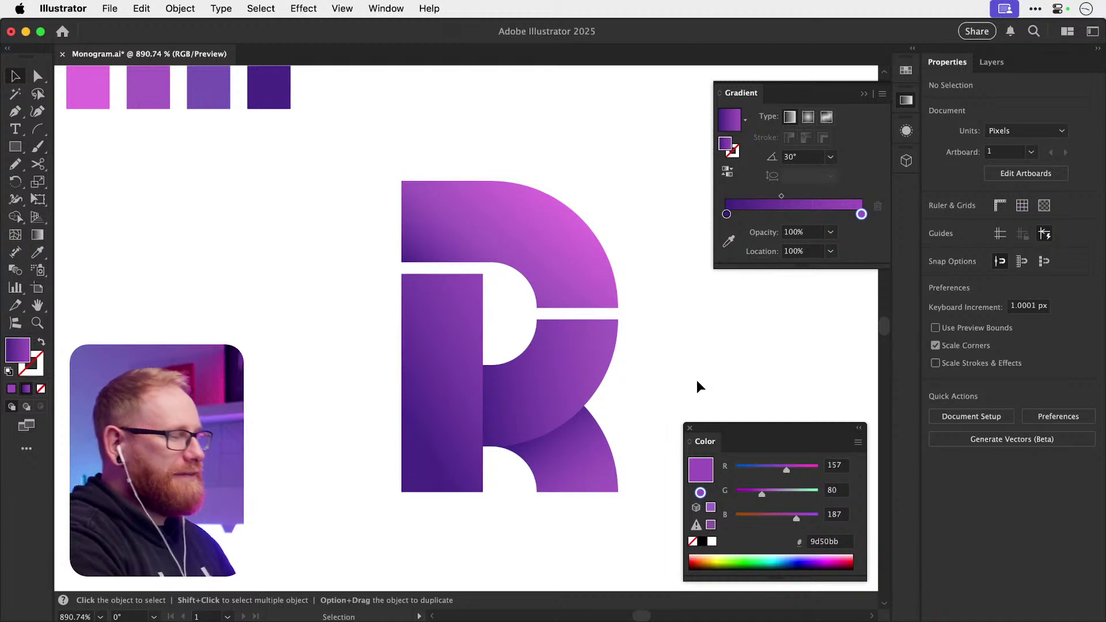
{"action": "key", "text": "super+minus"}
{"action": "key", "text": "super+minus"}
{"action": "key", "text": "super+minus"}
{"action": "key", "text": "super+minus"}
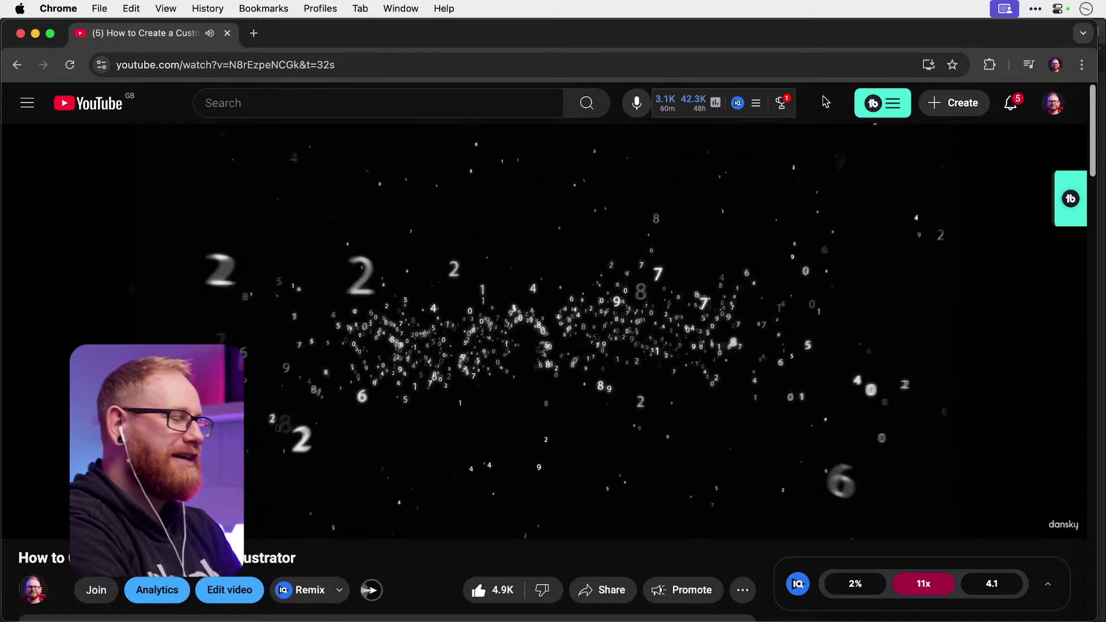
- Skip through and pause the YouTube video, minimise the browser and switch back to the monogram document in Illustrator
{"action": "key", "text": "Right"}
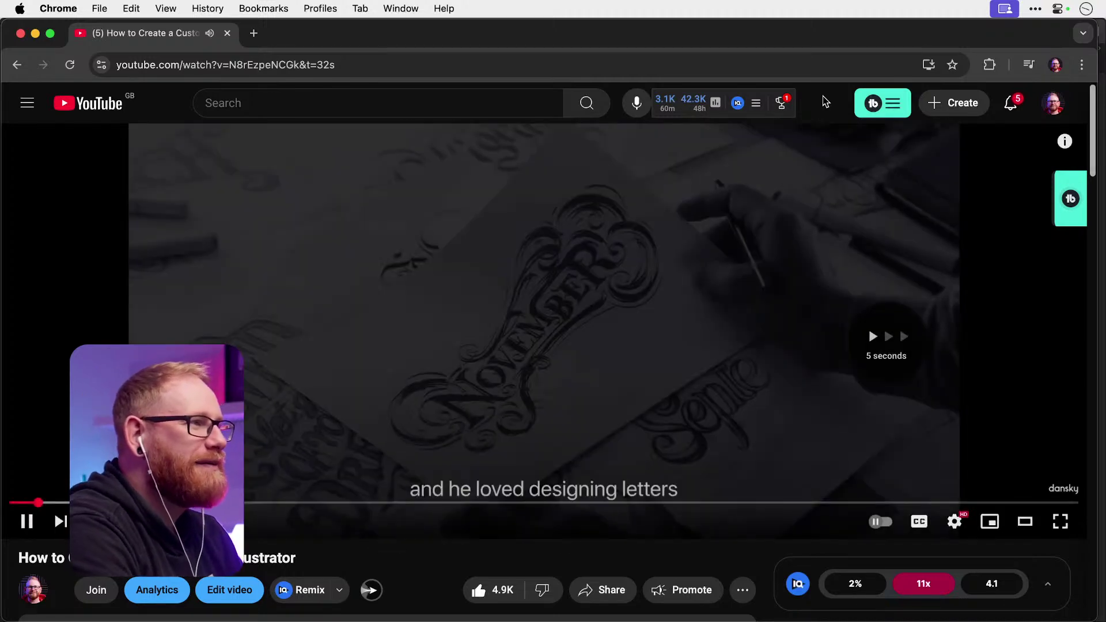
{"action": "key", "text": "Left"}
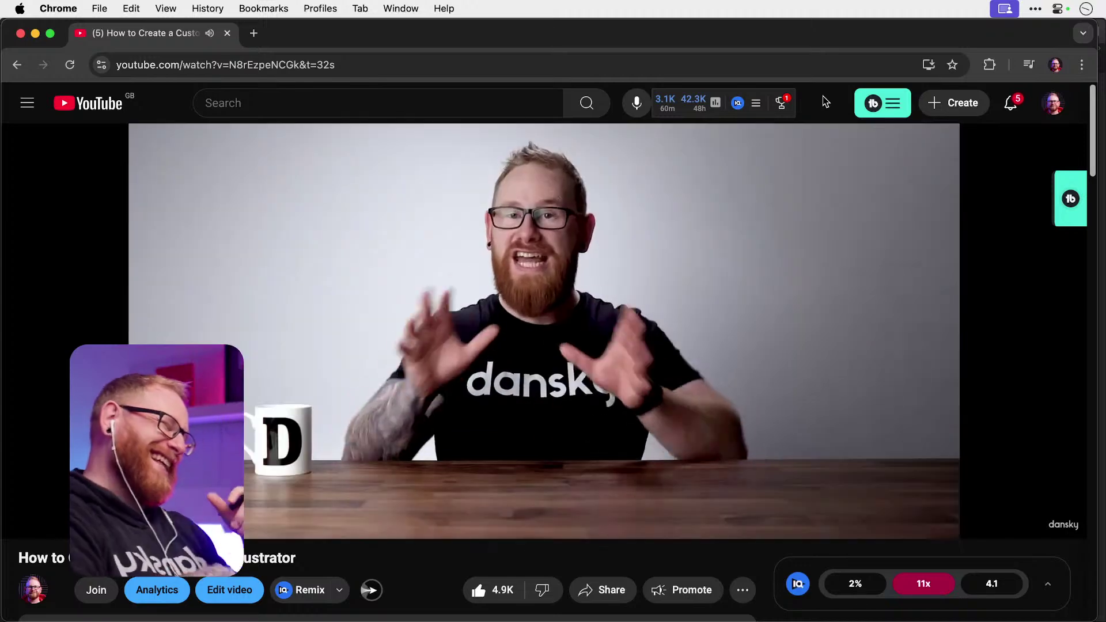
{"action": "key", "text": "space"}
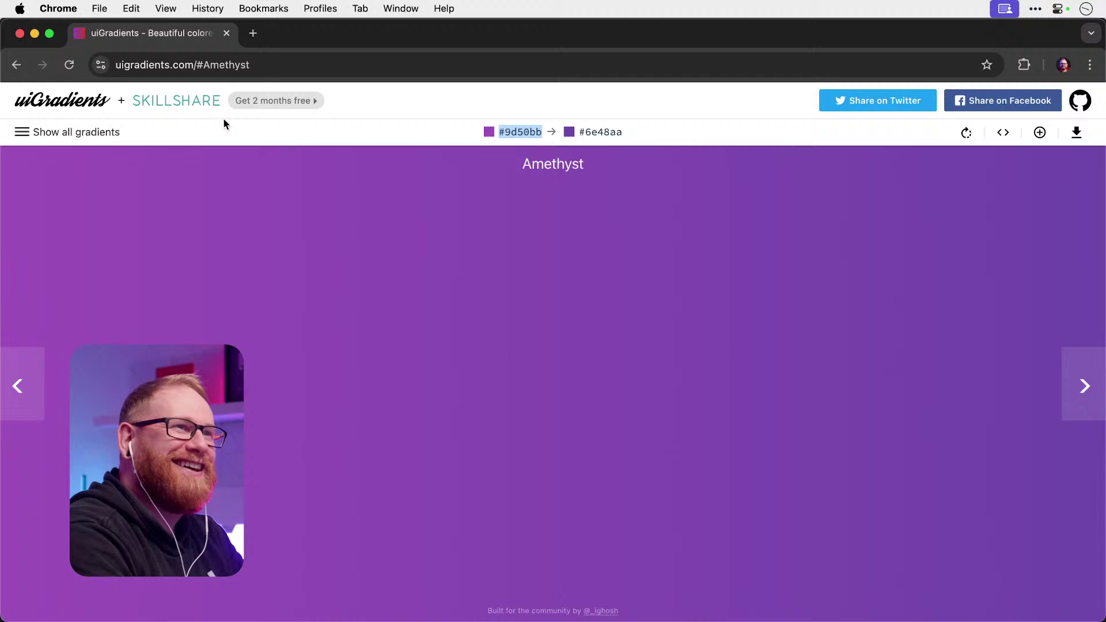
{"action": "left_click", "coordinate": [35, 33]}
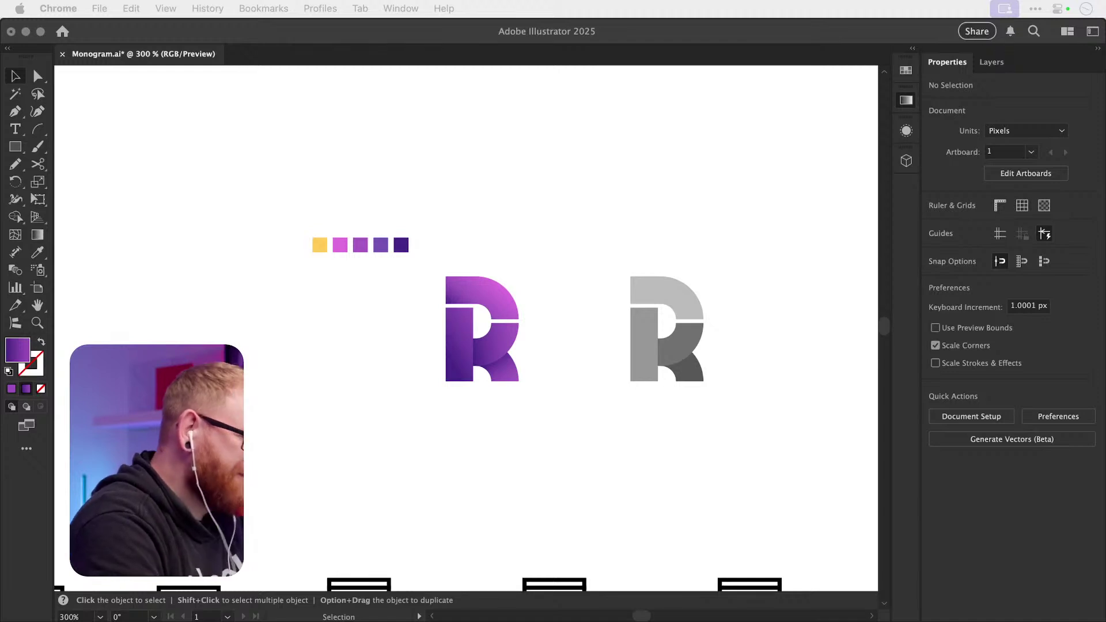
{"action": "left_click", "coordinate": [479, 227]}
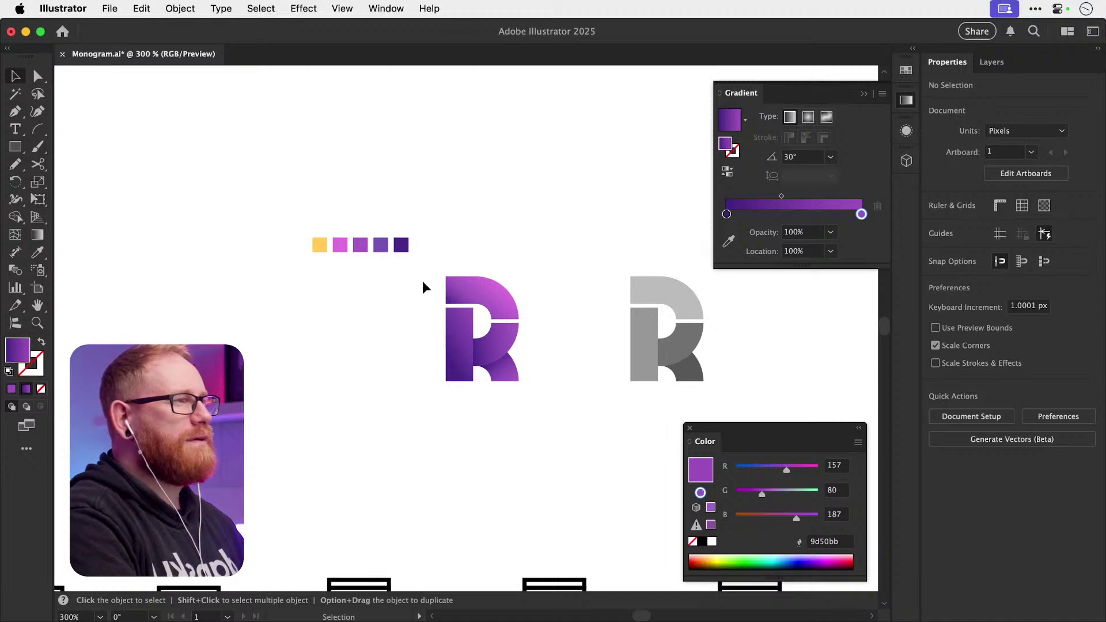
- Draw a square about 21 px per side above the palette and fill it with the palette's yellow, ffc543
{"action": "left_click", "coordinate": [17, 146]}
{"action": "mouse_move", "coordinate": [244, 116]}
{"action": "left_mouse_down"}
{"action": "mouse_move", "coordinate": [388, 256]}
{"action": "mouse_move", "coordinate": [327, 199]}
{"action": "left_mouse_up"}
{"action": "key", "text": "i"}
{"action": "left_click", "coordinate": [320, 244]}
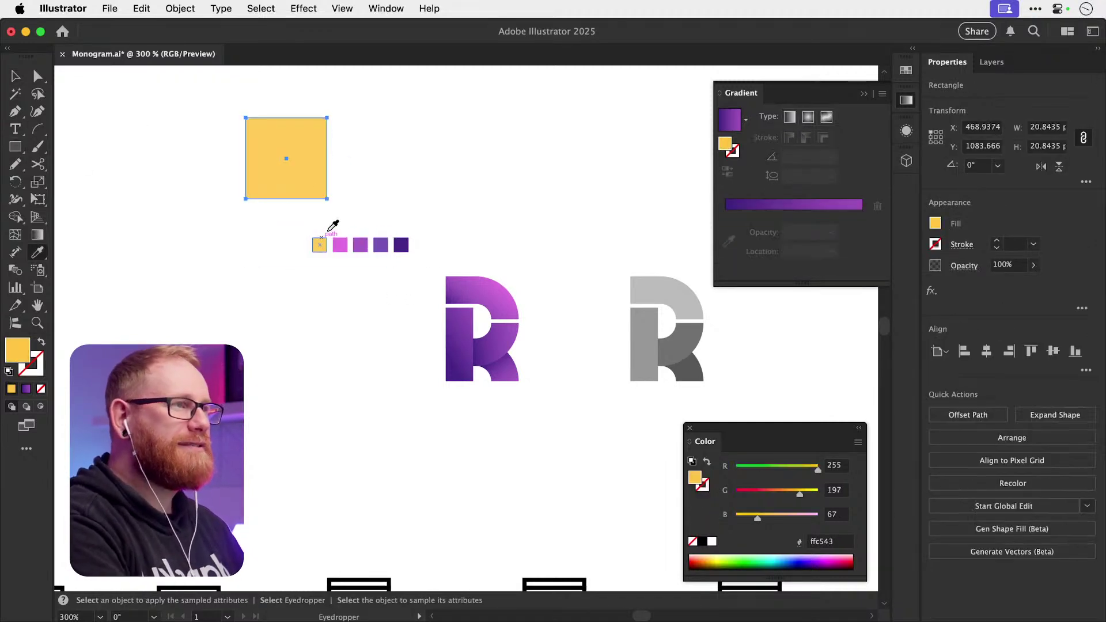
- Enlarge the yellow square into a background and place a copy of the purple R monogram on it
{"action": "key", "text": "v"}
{"action": "scroll", "coordinate": [386, 300], "scroll_direction": "up", "scroll_amount": 5}
{"action": "left_click_drag", "start_coordinate": [372, 288], "coordinate": [562, 99]}
{"action": "left_click_drag", "start_coordinate": [525, 496], "coordinate": [423, 209]}
{"action": "key", "text": "super+shift+a"}
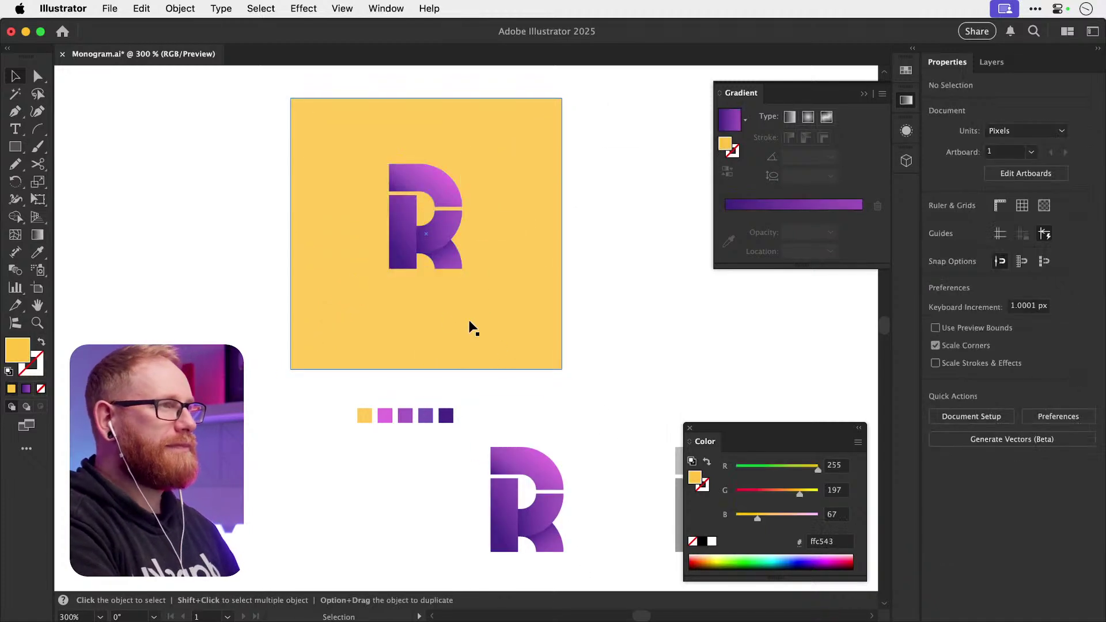
- Enlarge the yellow background square to about 87 px per side
{"action": "scroll", "coordinate": [423, 358], "scroll_direction": "up", "scroll_amount": 3}
{"action": "left_click", "coordinate": [335, 310]}
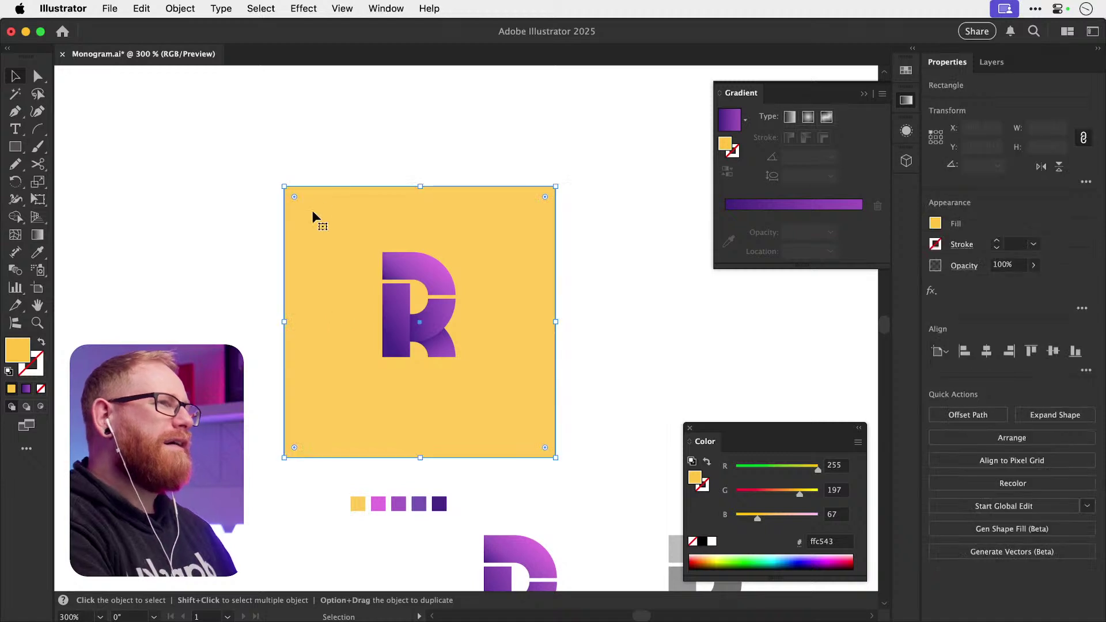
{"action": "left_click_drag", "start_coordinate": [283, 186], "coordinate": [214, 116]}
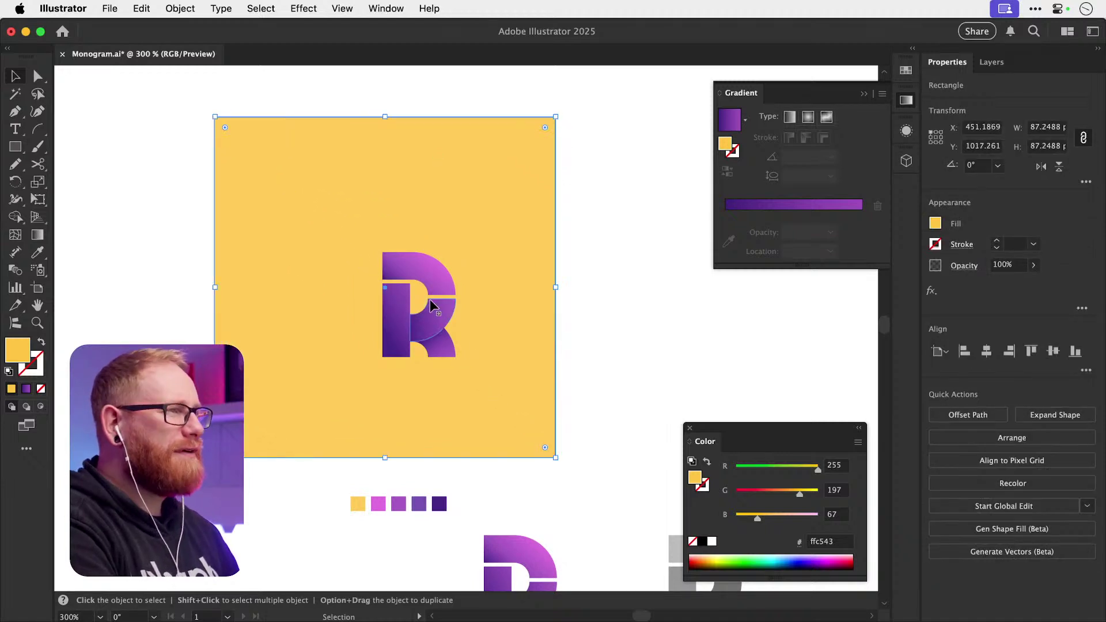
- Centre the R copy horizontally and vertically with the yellow square, and clear the selection
{"action": "left_click_drag", "start_coordinate": [435, 309], "coordinate": [409, 291]}
{"action": "left_click_drag", "start_coordinate": [166, 282], "coordinate": [463, 331]}
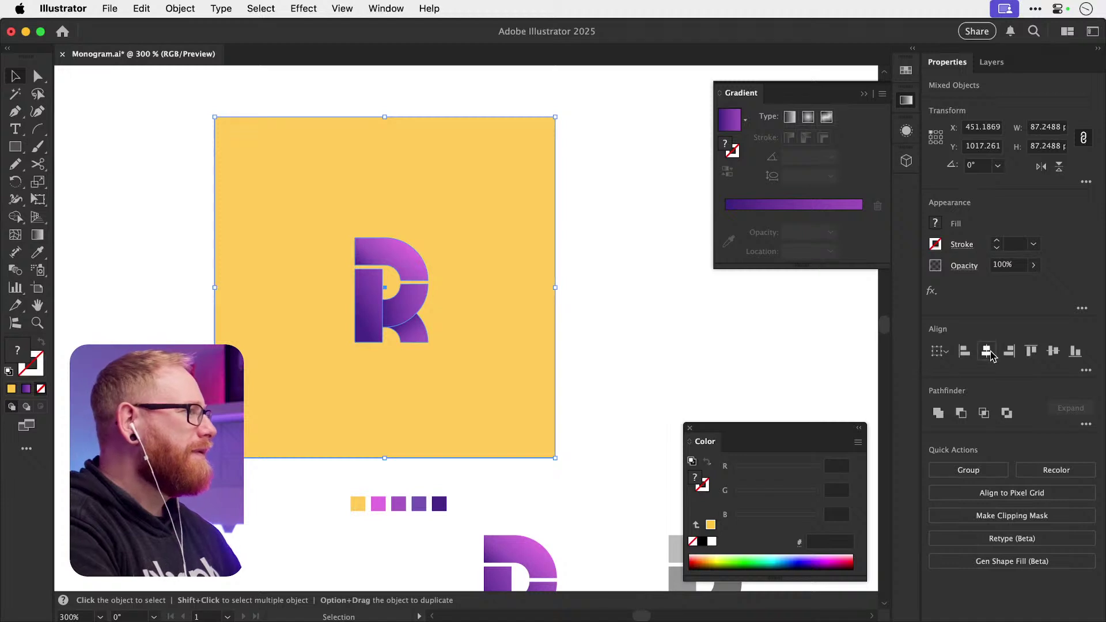
{"action": "left_click", "coordinate": [986, 351]}
{"action": "left_click", "coordinate": [1053, 352]}
{"action": "left_click", "coordinate": [686, 286]}
{"action": "left_click_drag", "start_coordinate": [500, 270], "coordinate": [517, 258]}
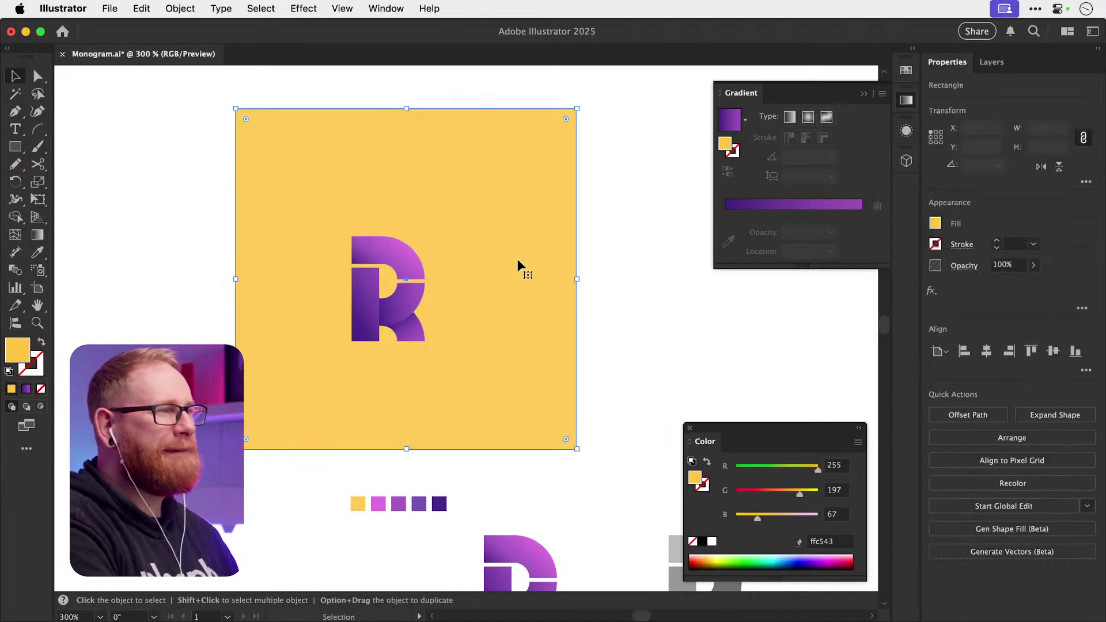
{"action": "key", "text": "super+z"}
{"action": "left_click", "coordinate": [573, 259]}
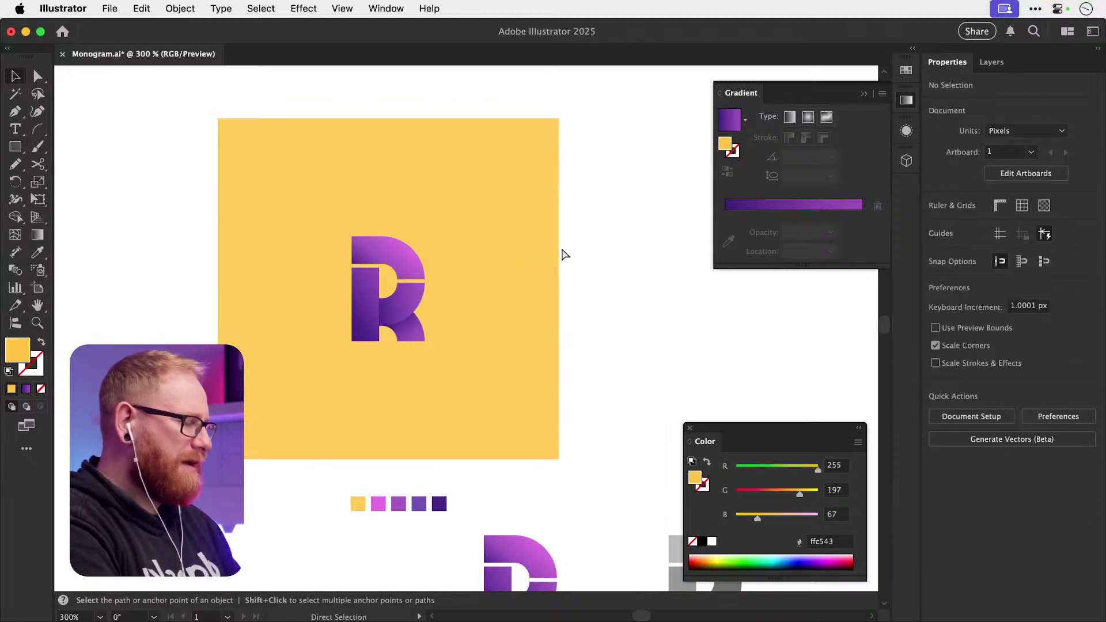
- Duplicate the yellow square and its purple R monogram beside the original, and clear the selection
{"action": "key", "text": "super+minus"}
{"action": "key", "text": "super+minus"}
{"action": "left_click_drag", "start_coordinate": [316, 237], "coordinate": [363, 283]}
{"action": "left_click_drag", "start_coordinate": [365, 286], "coordinate": [524, 227], "text": "alt+shift"}
{"action": "left_click", "coordinate": [494, 136]}
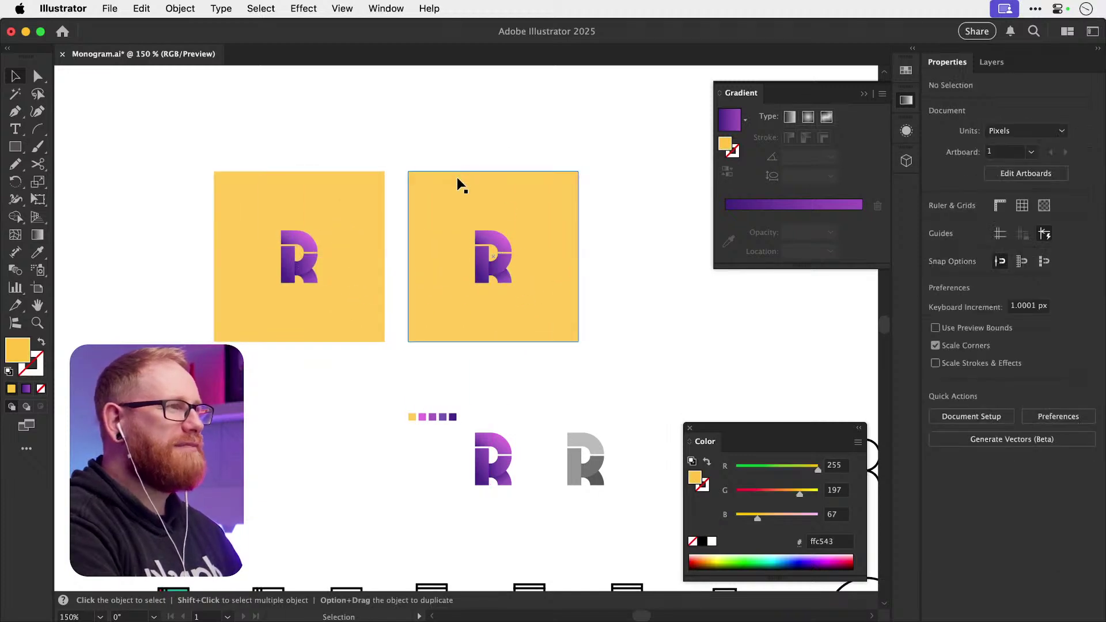
- Fill the copied background square with the dark-to-light purple linear gradient, and clear the selection
{"action": "left_click", "coordinate": [457, 330]}
{"action": "key", "text": "period"}
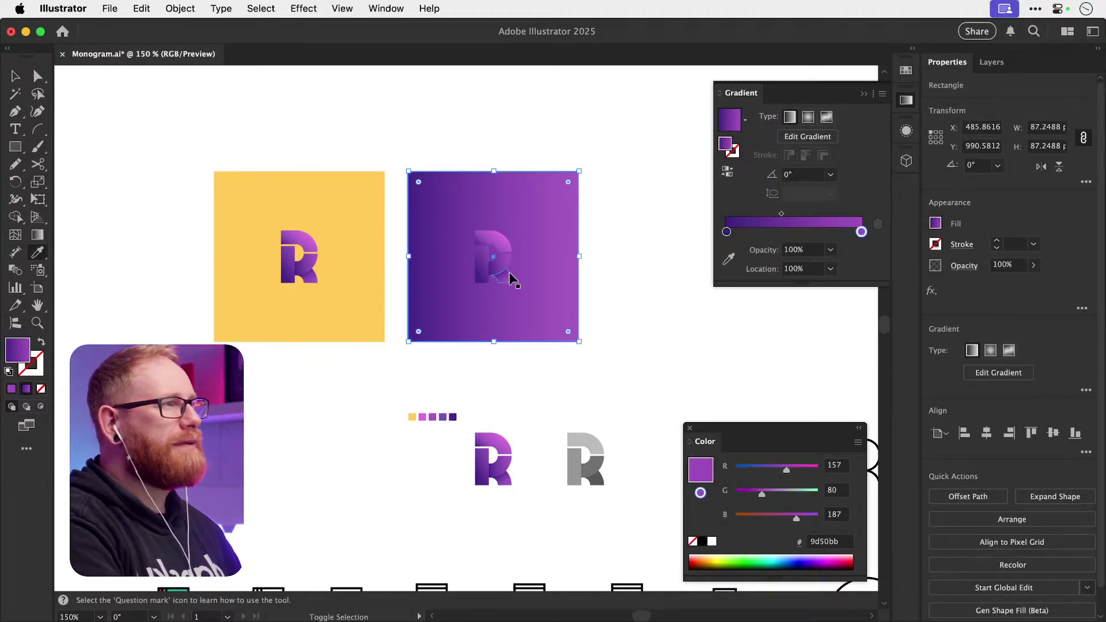
{"action": "key", "text": "super+shift+a"}
- Recolor the R group on the purple square, rotating its linked colours from purple and pink to orange and gold
{"action": "key", "text": "z"}
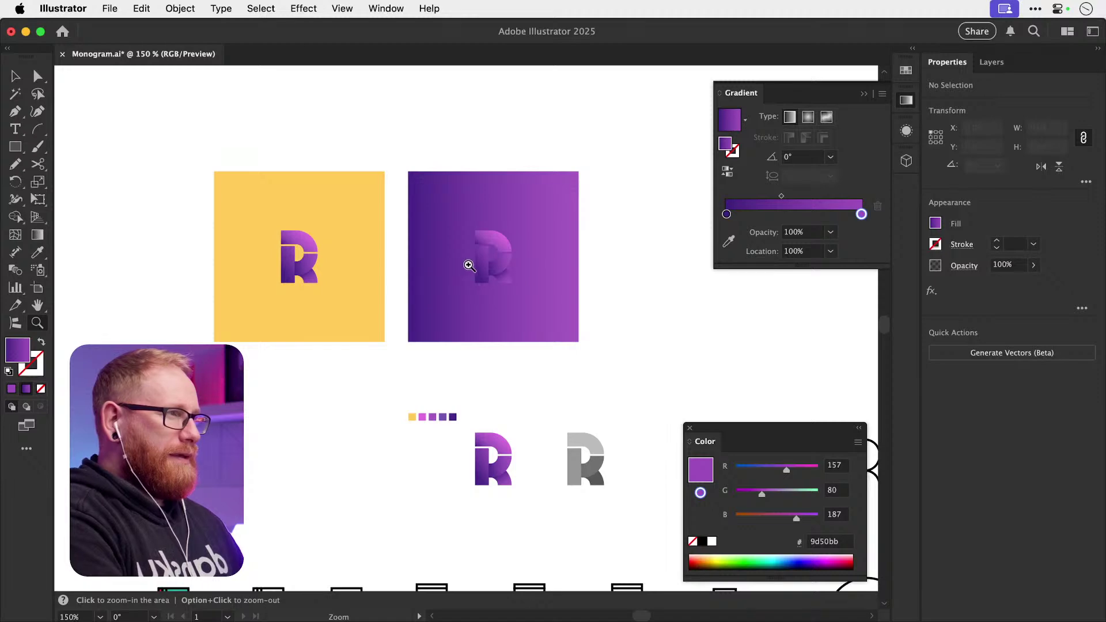
{"action": "left_click_drag", "start_coordinate": [467, 266], "coordinate": [674, 303]}
{"action": "key", "text": "a"}
{"action": "left_click", "coordinate": [551, 307]}
{"action": "left_click", "coordinate": [148, 12]}
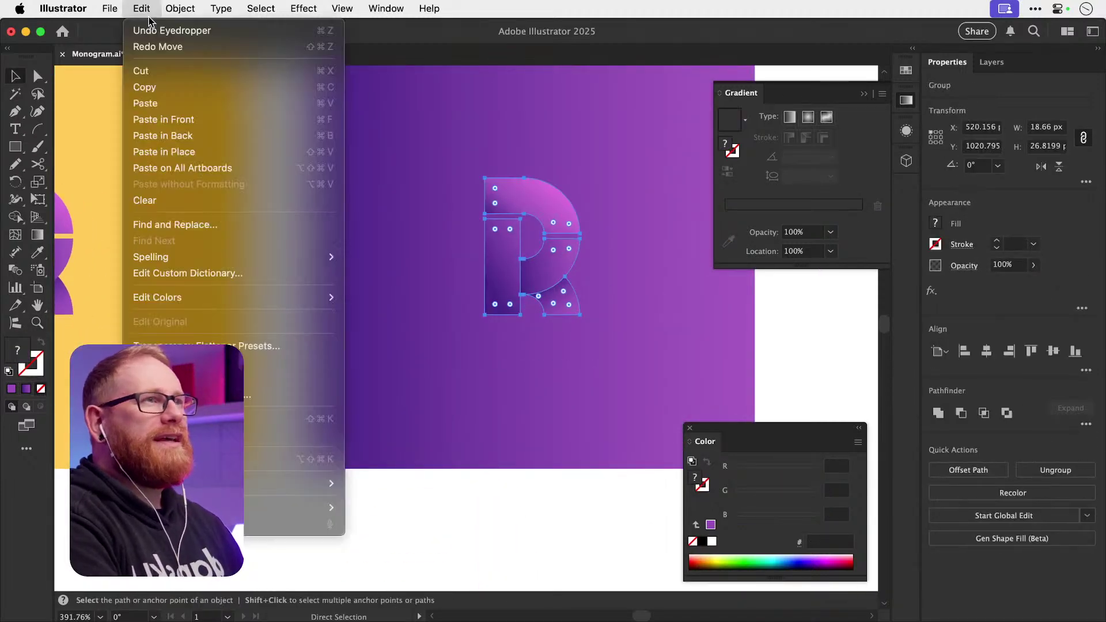
{"action": "mouse_move", "coordinate": [286, 296]}
{"action": "left_click", "coordinate": [423, 298]}
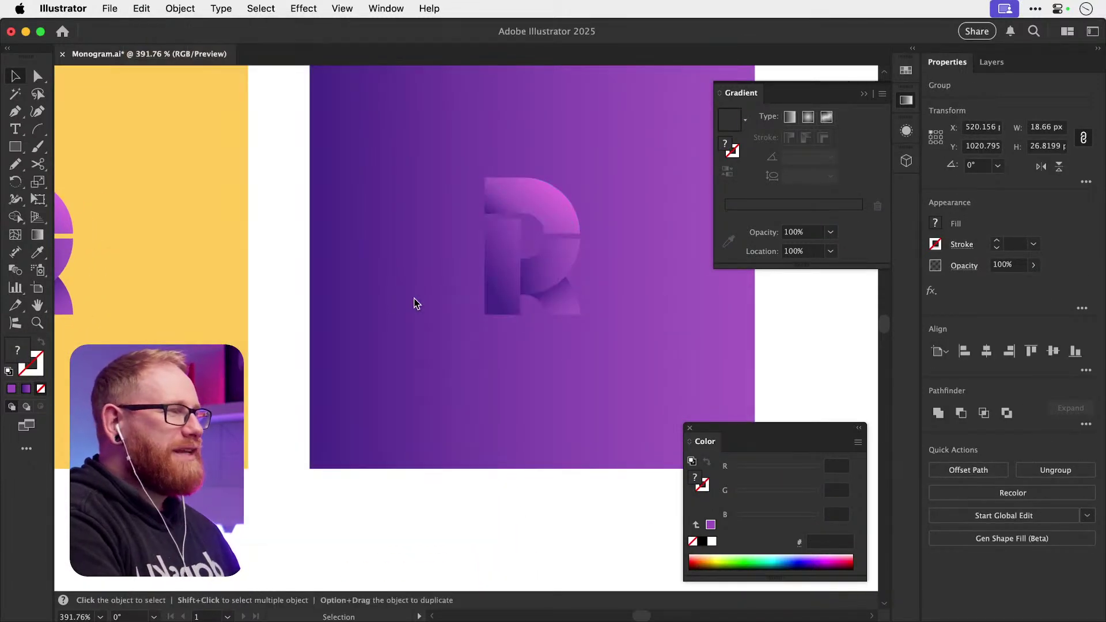
{"action": "left_click_drag", "start_coordinate": [723, 385], "coordinate": [765, 276]}
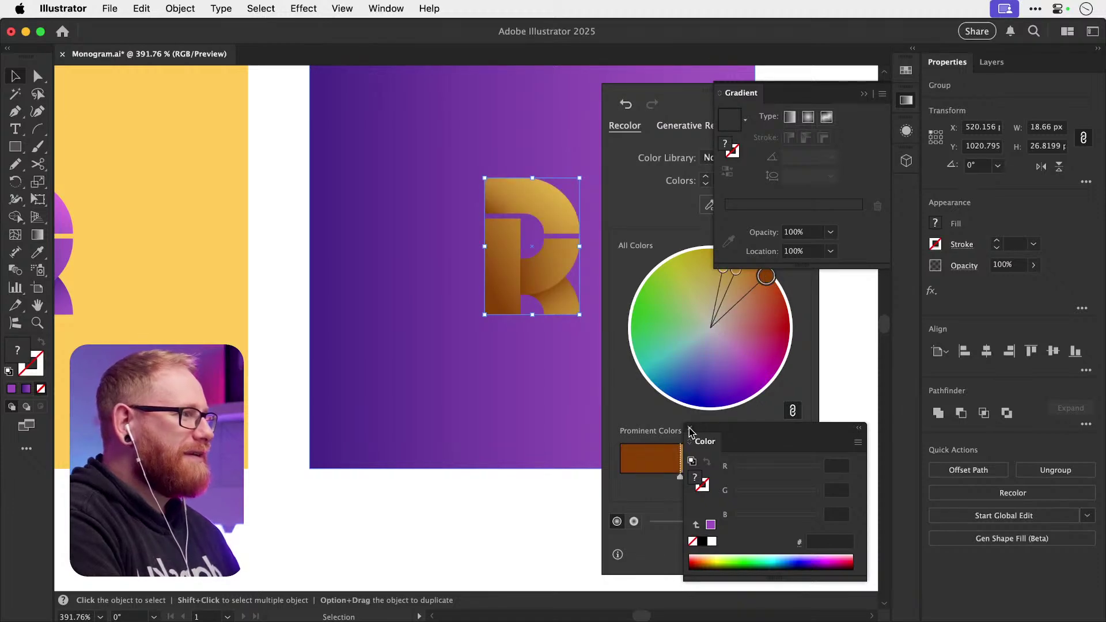
- Raise the brightness of the recolored R to nearly maximum, shift its hues slightly towards yellow, and finish recoloring
{"action": "left_click", "coordinate": [689, 428]}
{"action": "left_click_drag", "start_coordinate": [749, 521], "coordinate": [799, 521]}
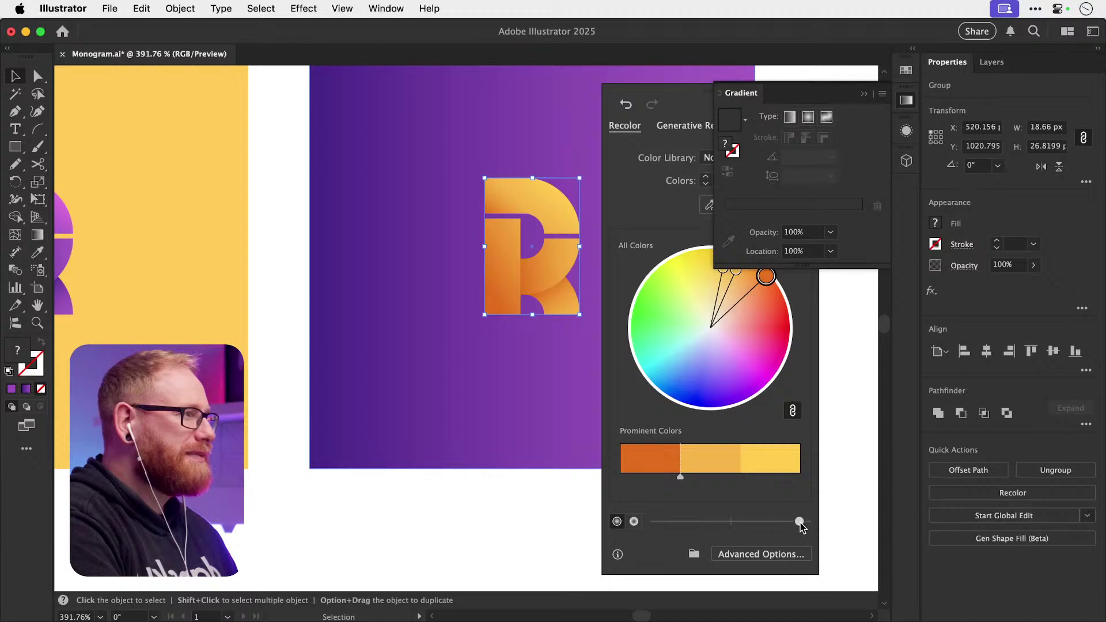
{"action": "left_click_drag", "start_coordinate": [766, 277], "coordinate": [762, 277]}
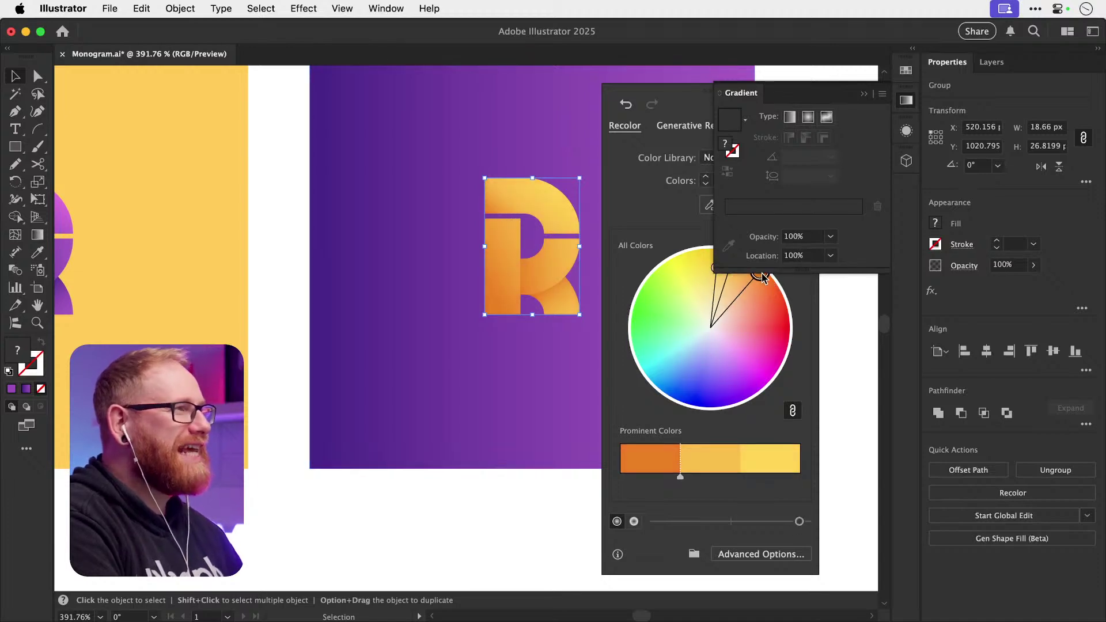
{"action": "left_click", "coordinate": [906, 101]}
{"action": "left_click", "coordinate": [856, 105]}
- Save the monogram document with both background versions
{"action": "scroll", "coordinate": [575, 346], "scroll_direction": "right", "scroll_amount": 3}
{"action": "scroll", "coordinate": [575, 346], "scroll_direction": "up", "scroll_amount": 2}
{"action": "key", "text": "z"}
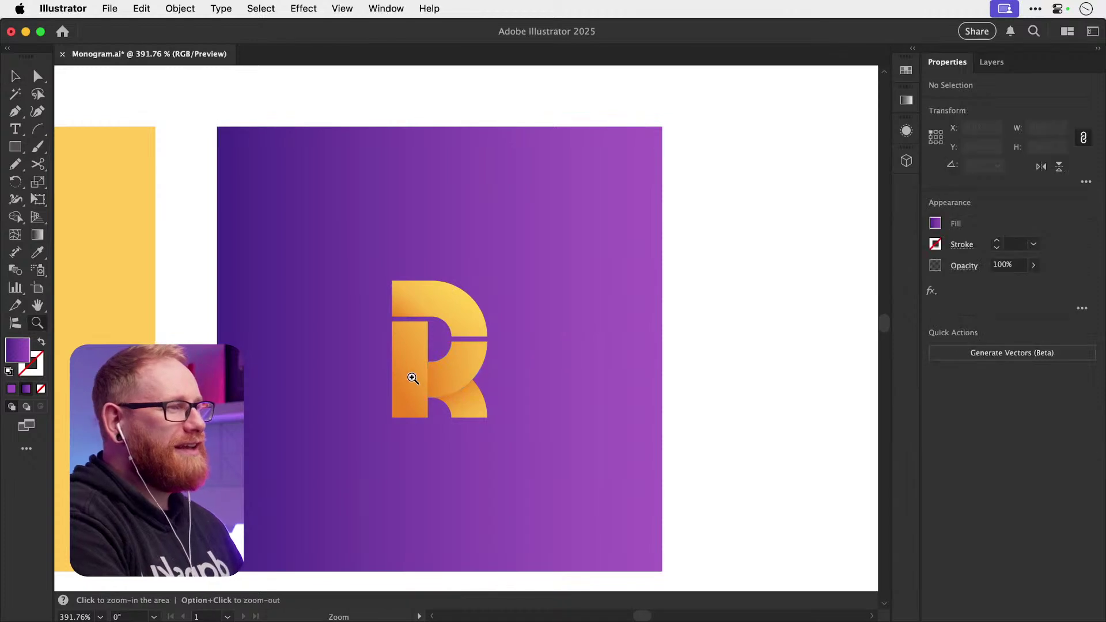
{"action": "left_click_drag", "start_coordinate": [409, 375], "coordinate": [284, 315]}
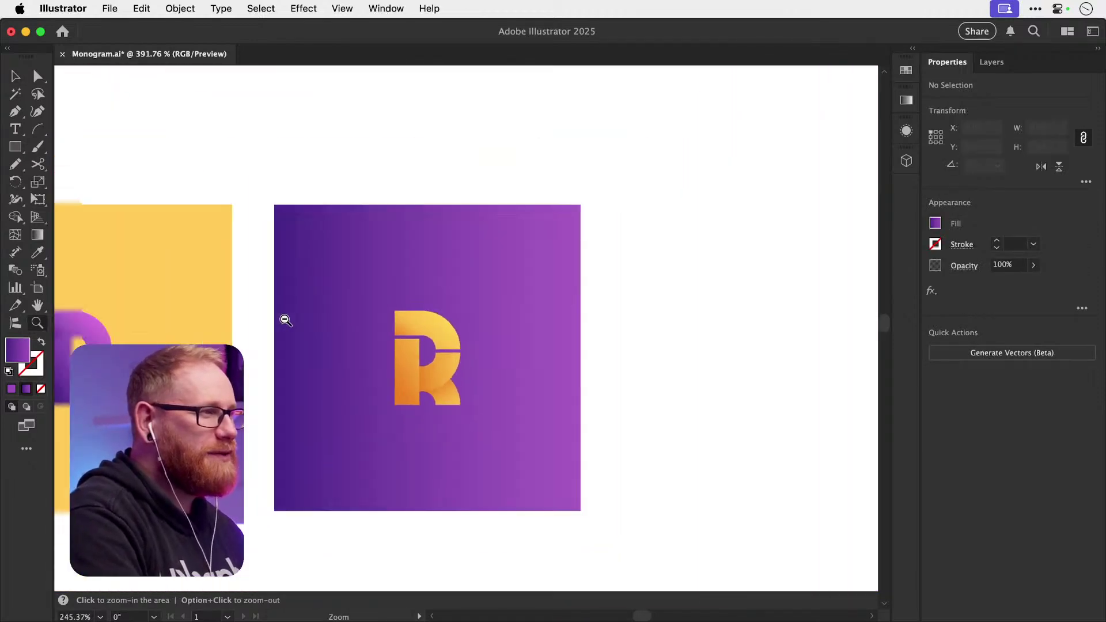
{"action": "key", "text": "v"}
{"action": "scroll", "coordinate": [563, 314], "scroll_direction": "left", "scroll_amount": 5}
{"action": "scroll", "coordinate": [563, 314], "scroll_direction": "down", "scroll_amount": 1}
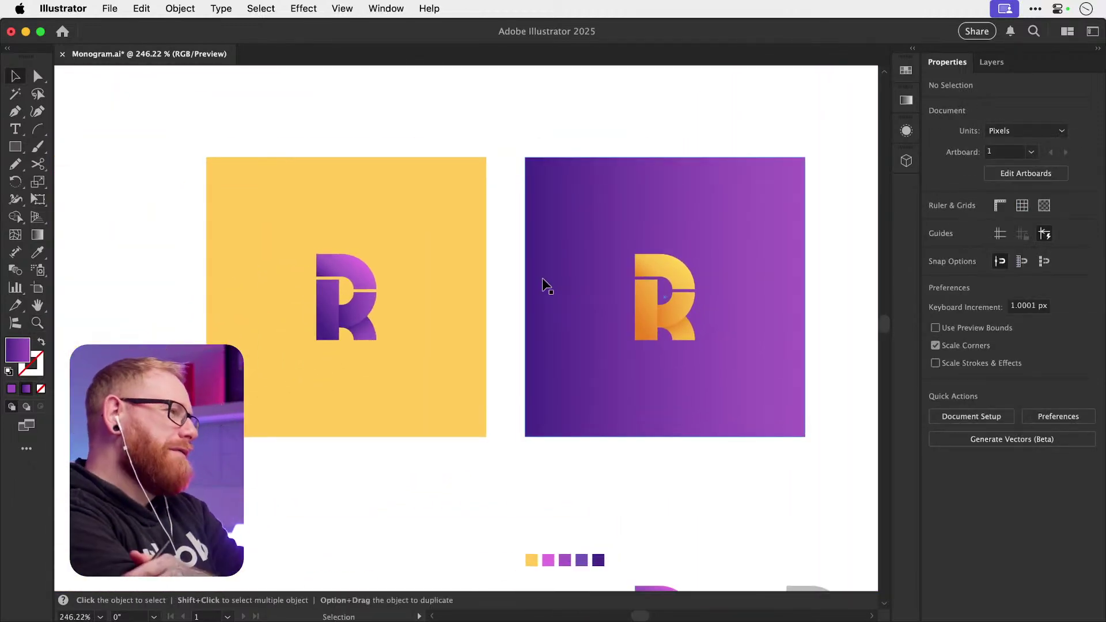
{"action": "key", "text": "super+s"}
- Set the angle of the purple background square's linear gradient to 45° and clear the selection
{"action": "left_click_drag", "start_coordinate": [642, 260], "coordinate": [530, 232]}
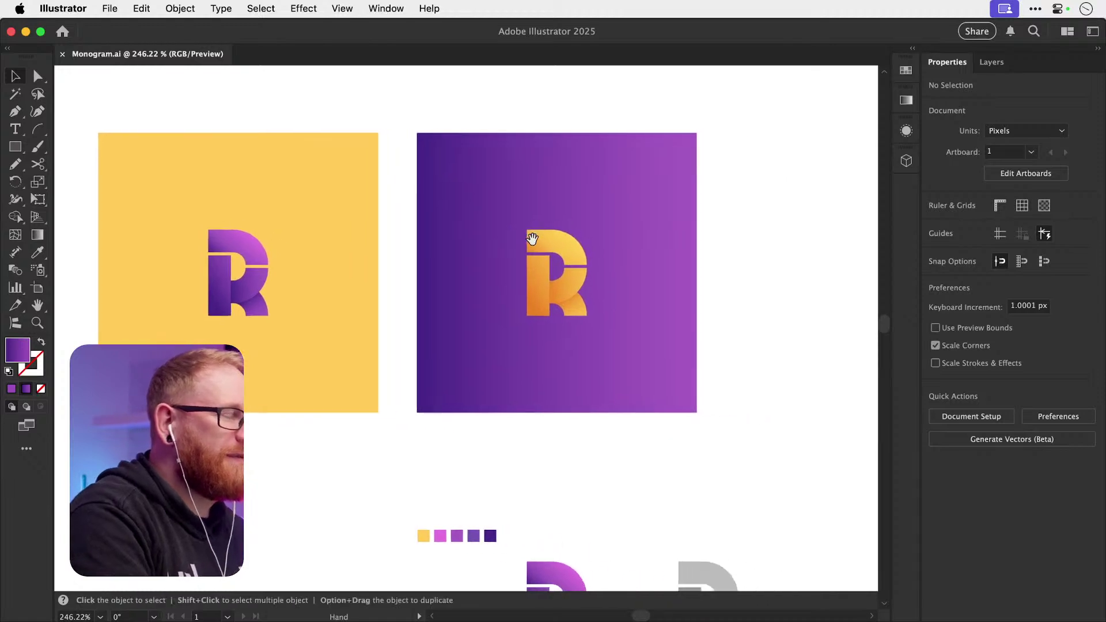
{"action": "left_click", "coordinate": [512, 319]}
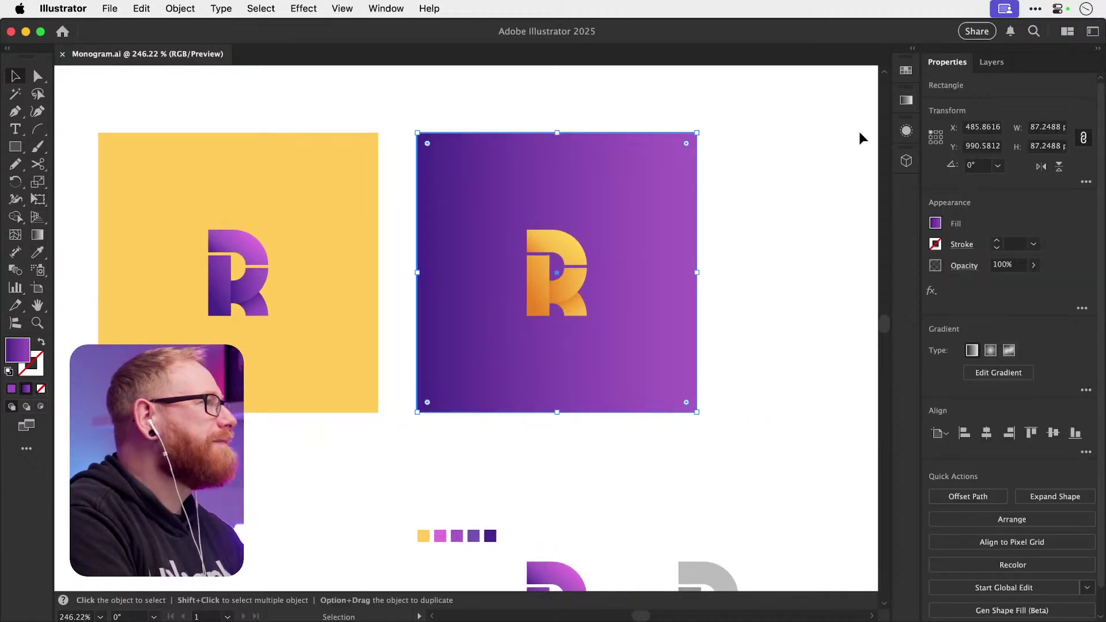
{"action": "left_click", "coordinate": [906, 132]}
{"action": "left_click", "coordinate": [906, 99]}
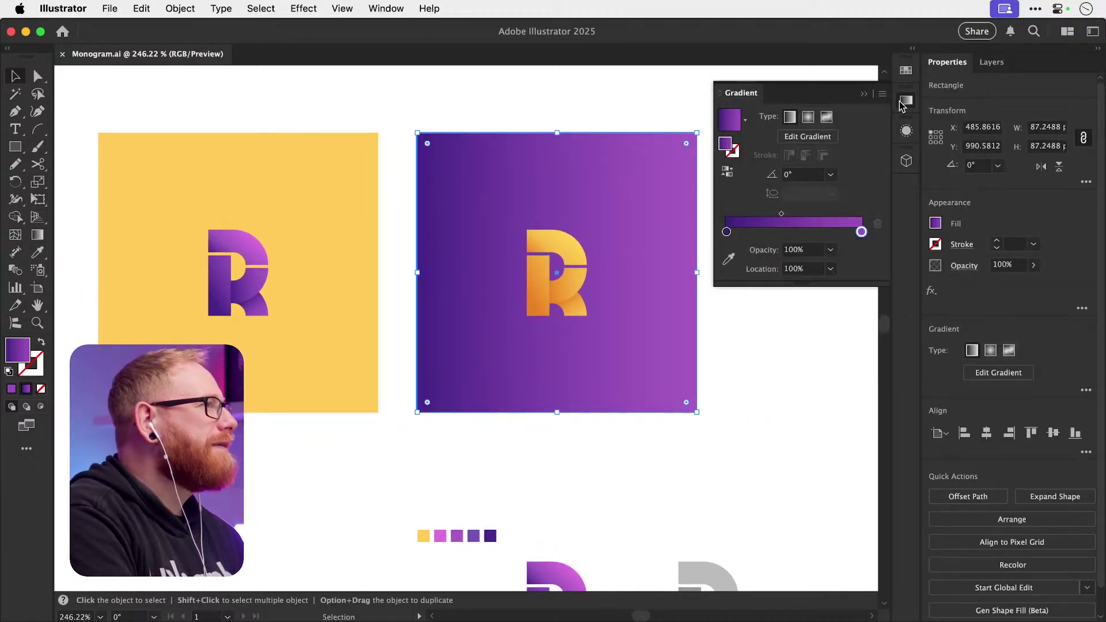
{"action": "left_click", "coordinate": [804, 175]}
{"action": "type", "text": "45"}
{"action": "key", "text": "Return"}
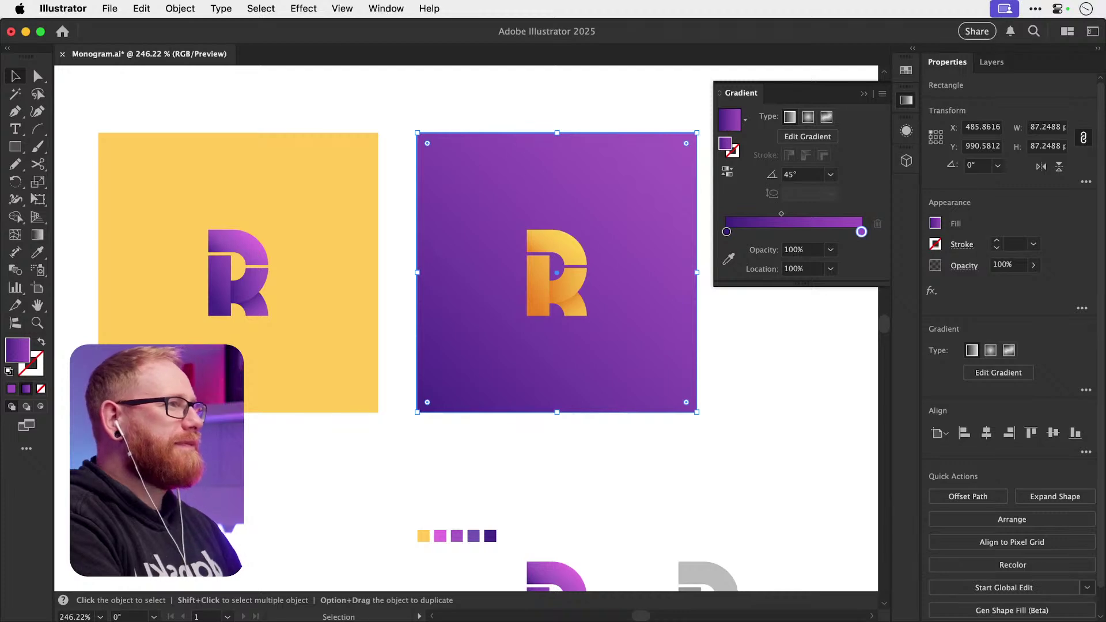
{"action": "left_click", "coordinate": [415, 323]}
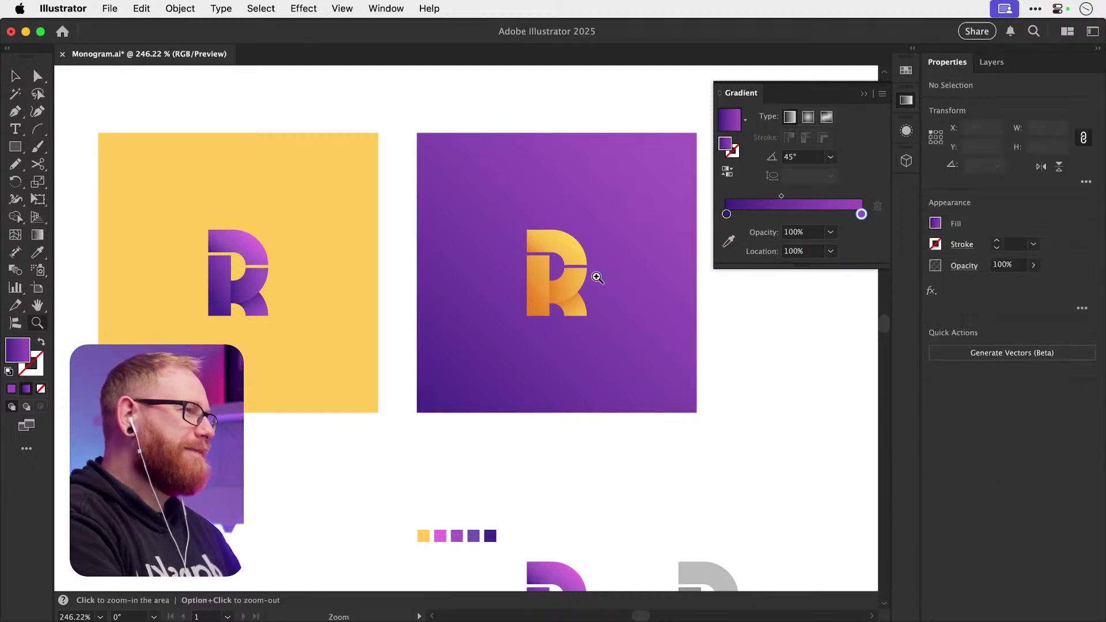
- Duplicate the purple square and its gold R as a third tile in the row, and clear the selection
{"action": "key", "text": "z"}
{"action": "left_click_drag", "start_coordinate": [582, 262], "coordinate": [852, 346]}
{"action": "key", "text": "v"}
{"action": "left_click", "coordinate": [576, 309]}
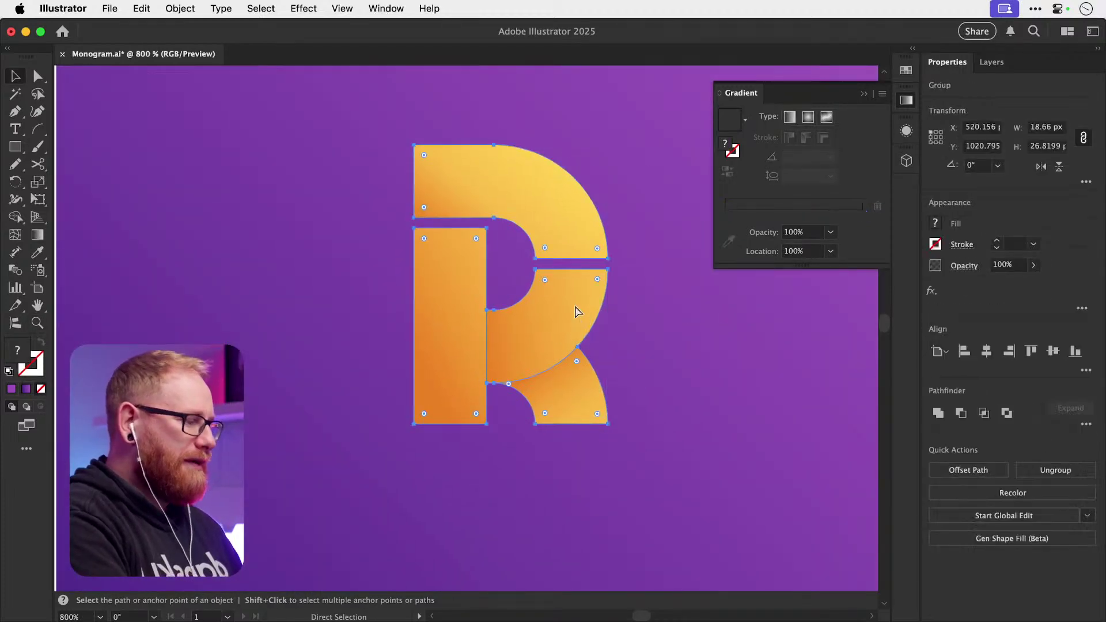
{"action": "key", "text": "super+minus"}
{"action": "key", "text": "super+minus"}
{"action": "key", "text": "super+minus"}
{"action": "key", "text": "super+minus"}
{"action": "key", "text": "super+minus"}
{"action": "key", "text": "super+minus"}
{"action": "left_click_drag", "start_coordinate": [425, 214], "coordinate": [672, 328]}
{"action": "scroll", "coordinate": [673, 327], "scroll_direction": "right", "scroll_amount": 3}
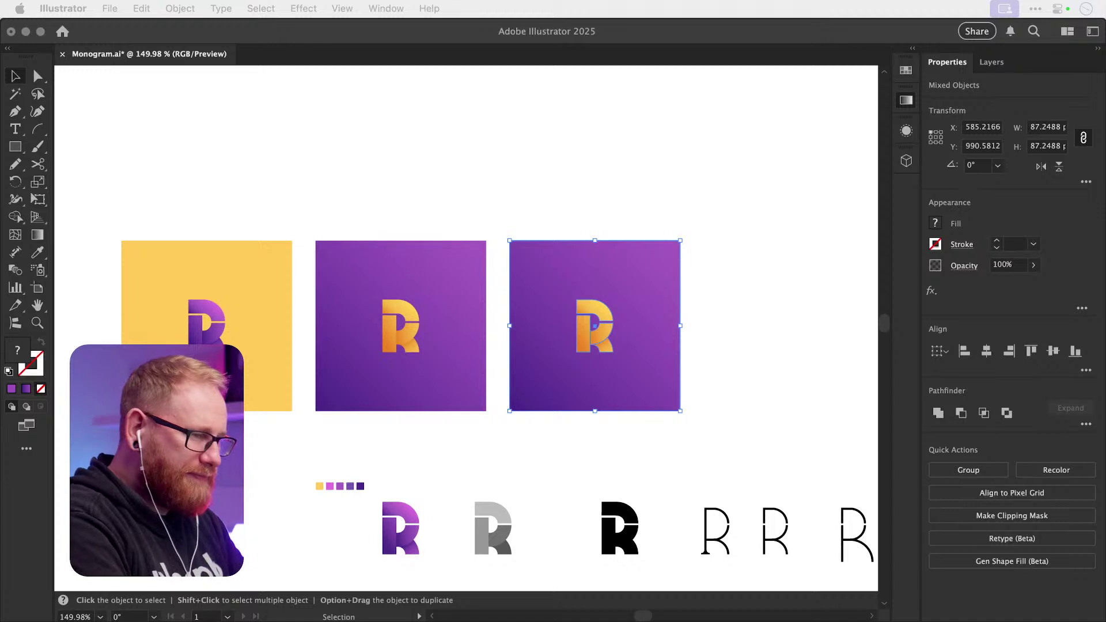
{"action": "left_click", "coordinate": [617, 254]}
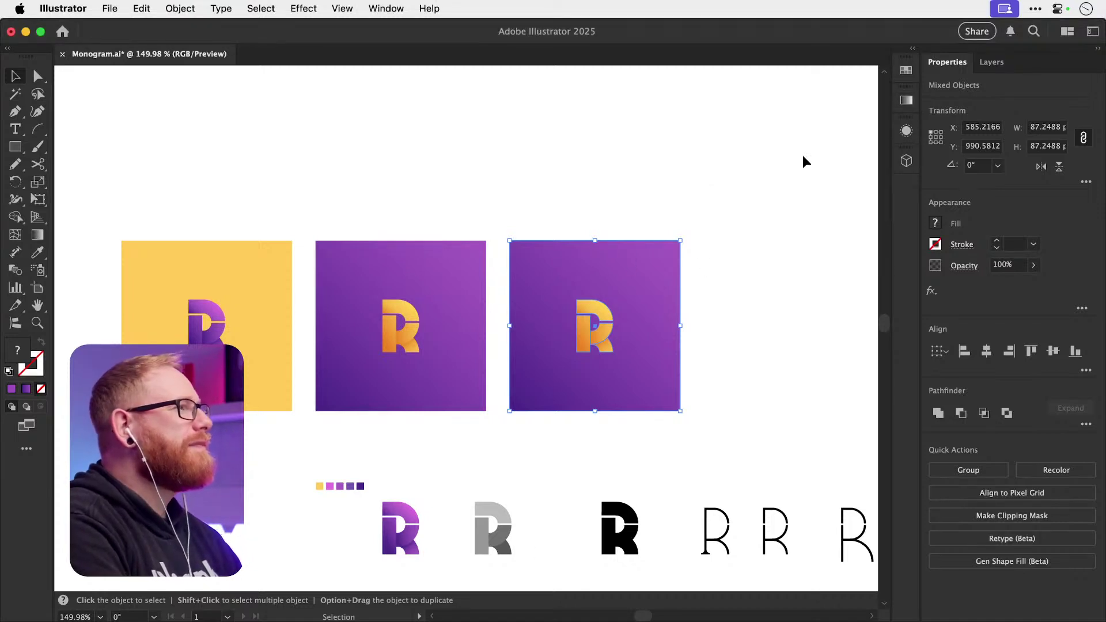
{"action": "left_click", "coordinate": [804, 162]}
- Change the starting colour of the stem's gradient in the third tile's R to orange, f26826
{"action": "key", "text": "z"}
{"action": "mouse_move", "coordinate": [607, 333]}
{"action": "left_mouse_down"}
{"action": "mouse_move", "coordinate": [842, 363]}
{"action": "mouse_move", "coordinate": [620, 352]}
{"action": "mouse_move", "coordinate": [659, 351]}
{"action": "mouse_move", "coordinate": [615, 339]}
{"action": "left_mouse_up"}
{"action": "key", "text": "v"}
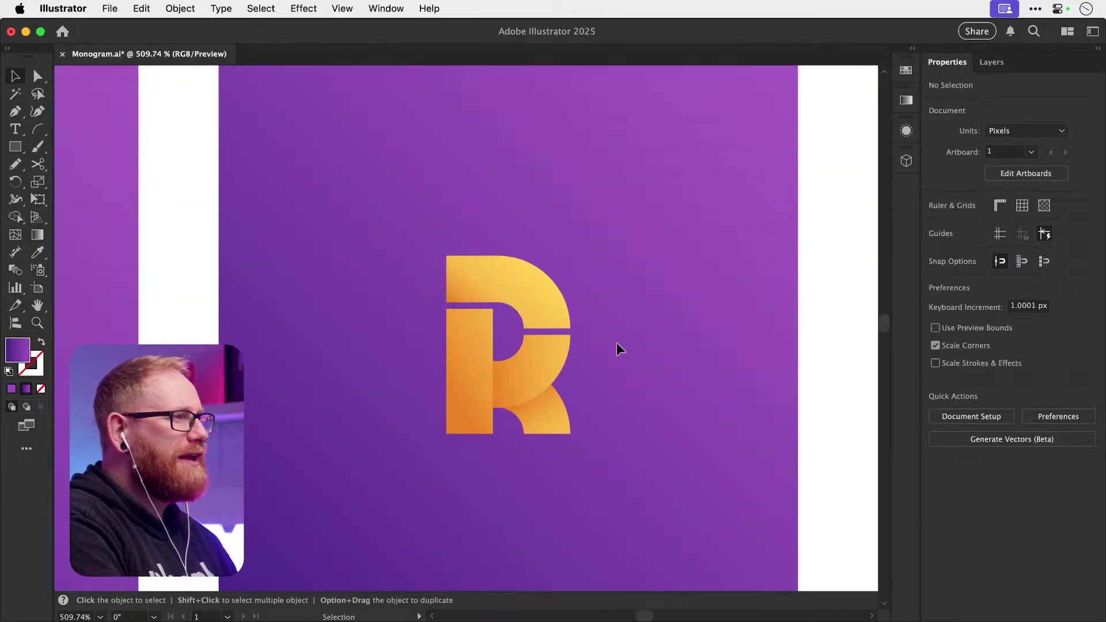
{"action": "scroll", "coordinate": [533, 345], "scroll_direction": "up", "scroll_amount": 5}
{"action": "left_click", "coordinate": [452, 400]}
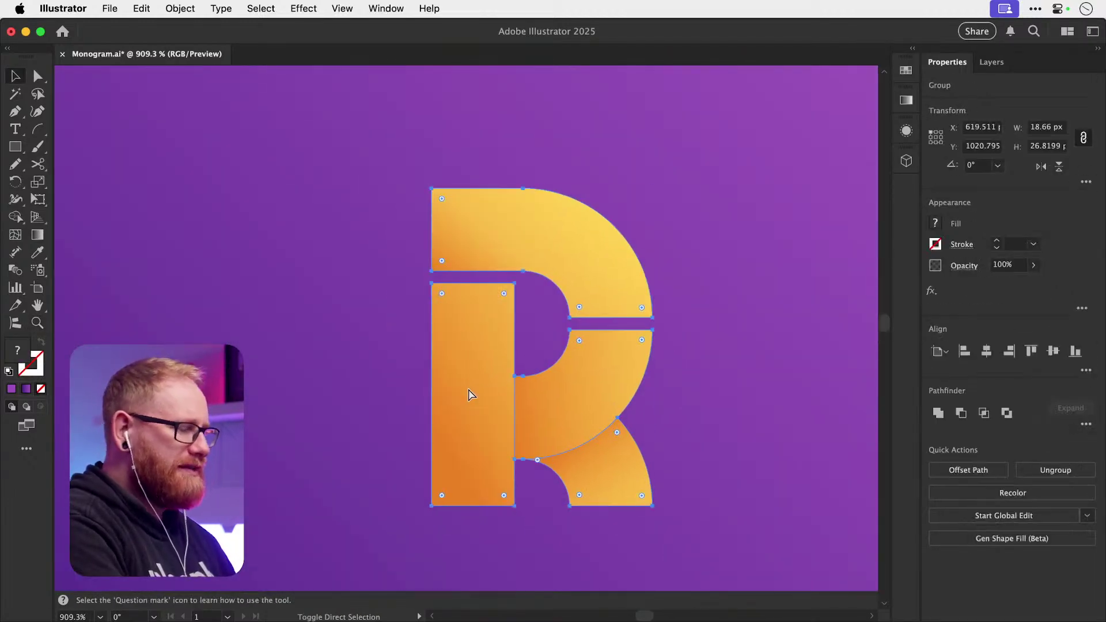
{"action": "left_click", "coordinate": [486, 363]}
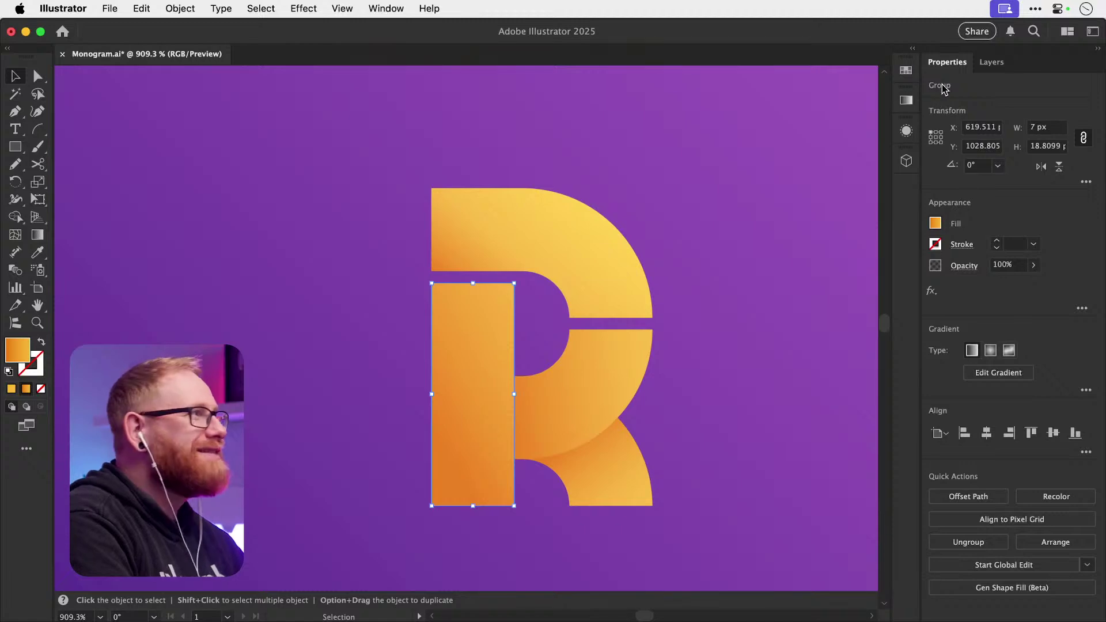
{"action": "left_click", "coordinate": [906, 70]}
{"action": "left_click", "coordinate": [906, 100]}
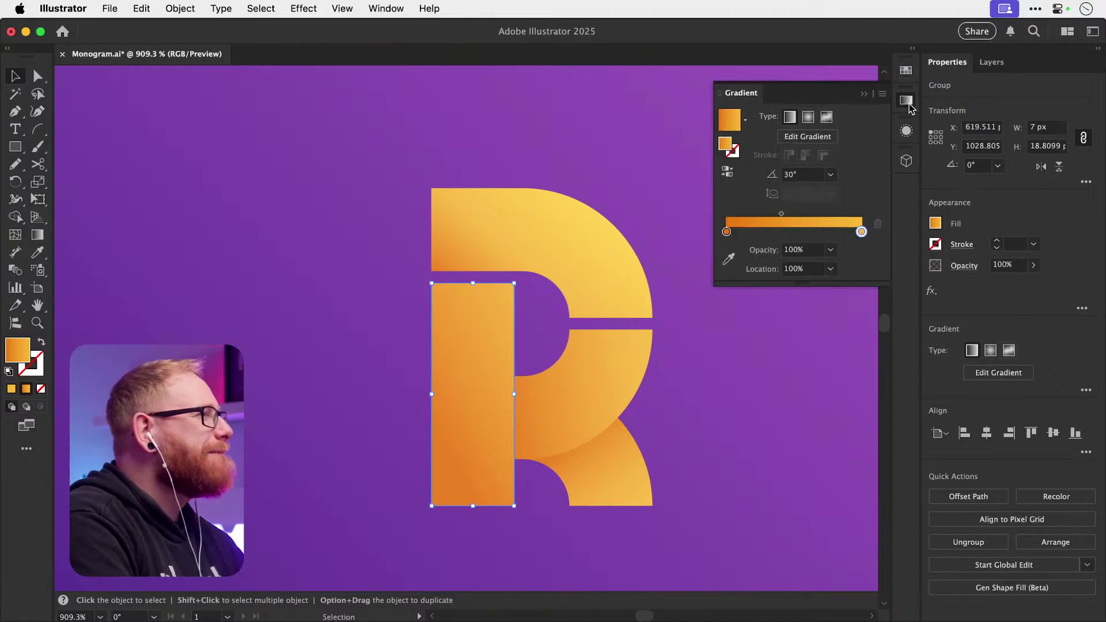
{"action": "double_click", "coordinate": [727, 233]}
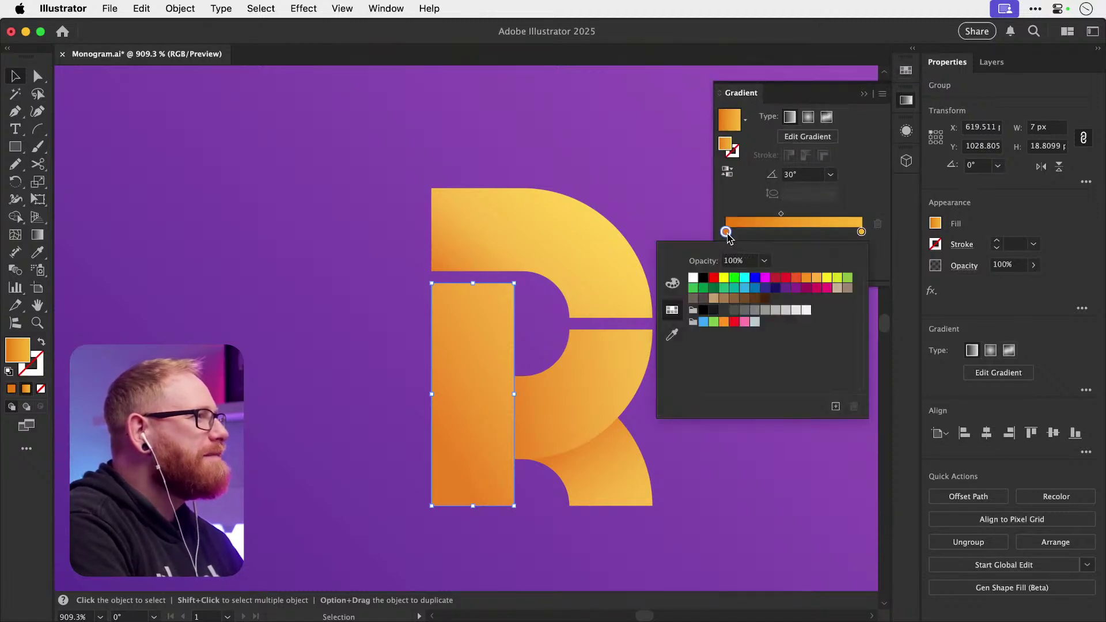
{"action": "left_click", "coordinate": [672, 283]}
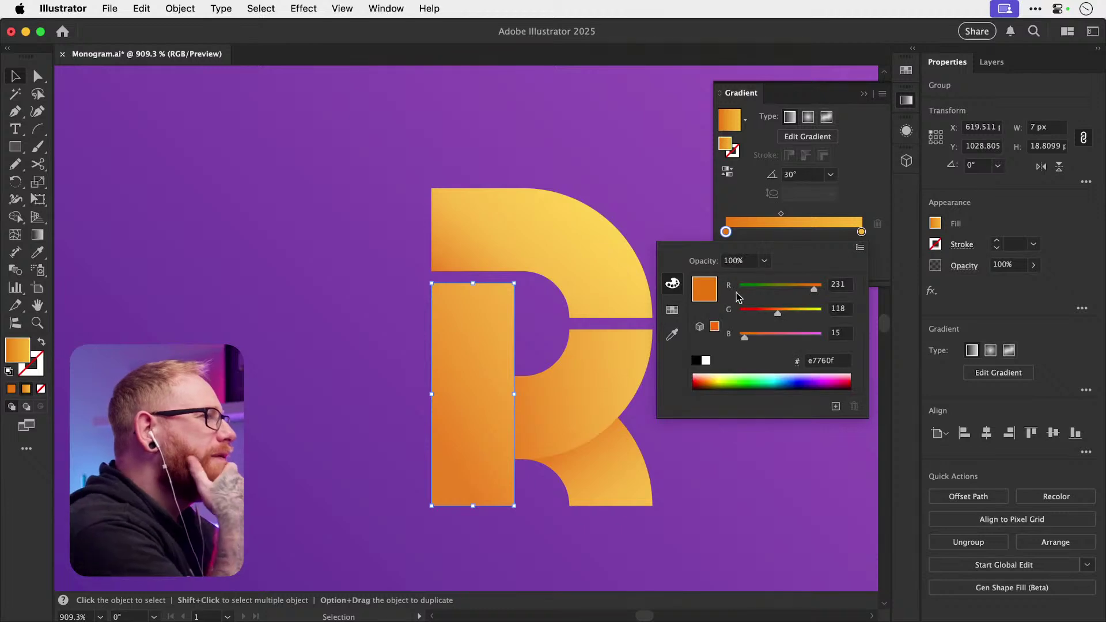
{"action": "left_click_drag", "start_coordinate": [772, 313], "coordinate": [819, 294]}
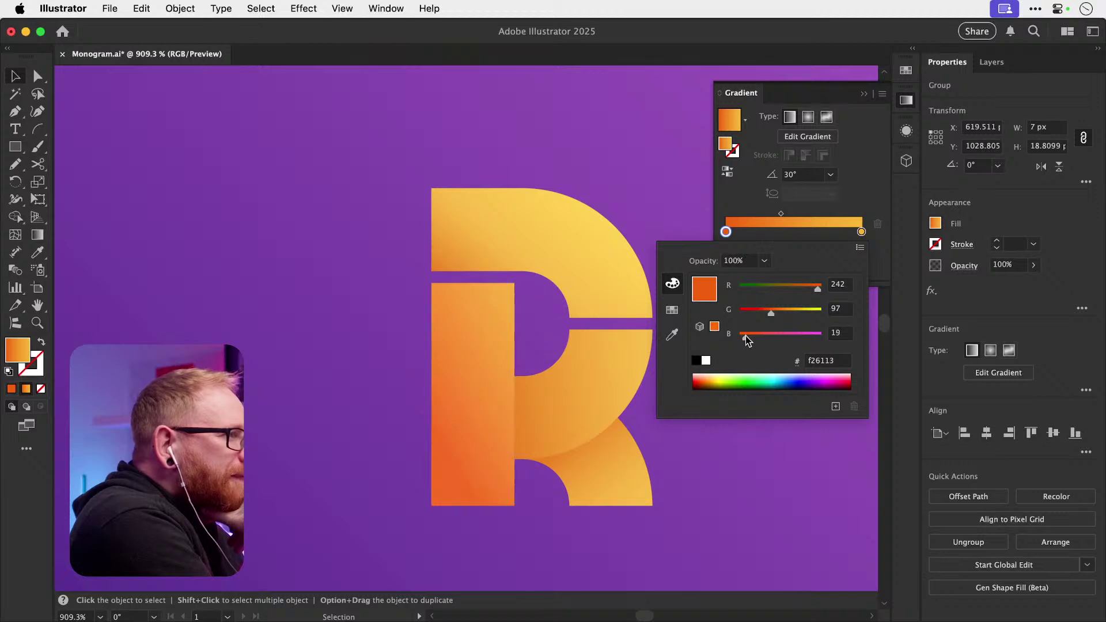
{"action": "left_click_drag", "start_coordinate": [746, 337], "coordinate": [750, 338]}
{"action": "left_click_drag", "start_coordinate": [770, 314], "coordinate": [775, 317]}
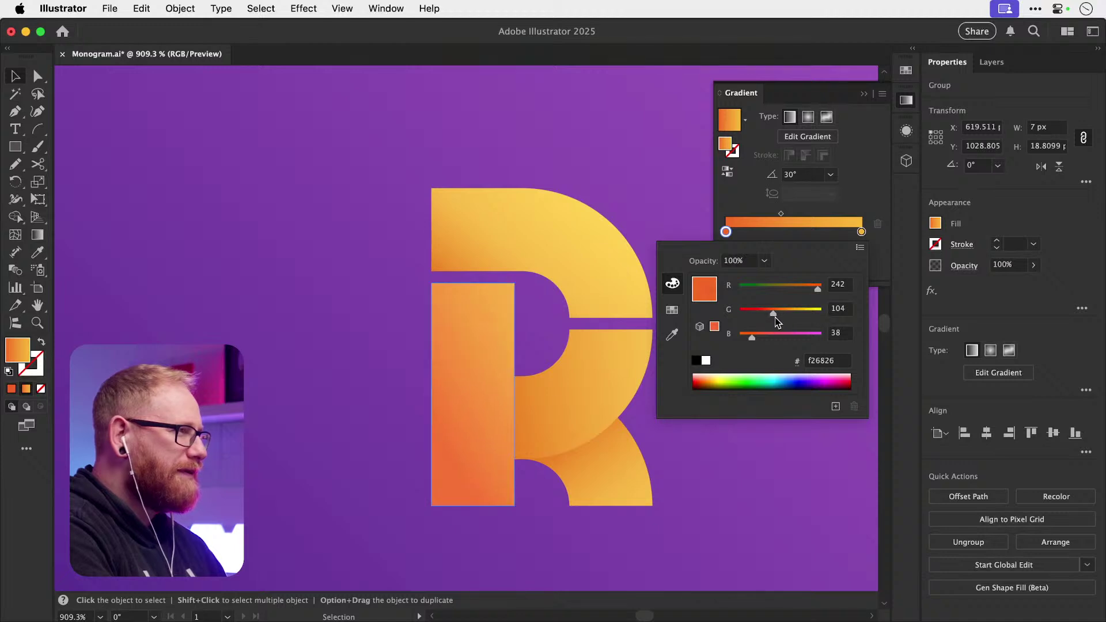
- Change the ending colour of the stem's gradient to bright yellow, ffd334
{"action": "double_click", "coordinate": [862, 232]}
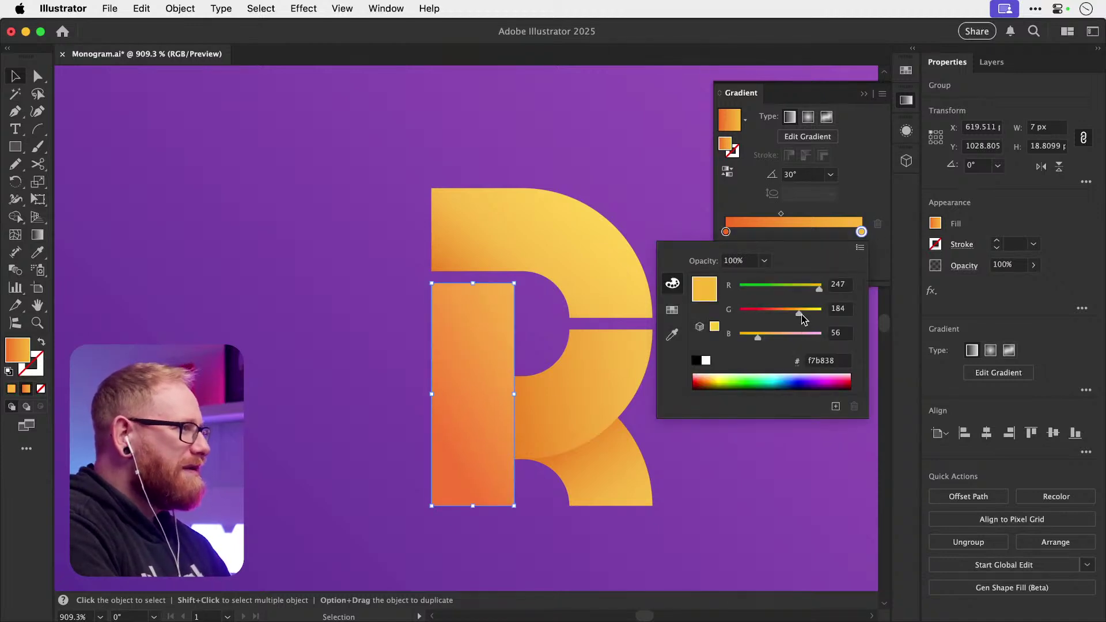
{"action": "left_click_drag", "start_coordinate": [801, 316], "coordinate": [808, 317]}
{"action": "mouse_move", "coordinate": [758, 337]}
{"action": "left_mouse_down"}
{"action": "mouse_move", "coordinate": [770, 340]}
{"action": "mouse_move", "coordinate": [758, 337]}
{"action": "left_mouse_up"}
{"action": "left_click_drag", "start_coordinate": [820, 290], "coordinate": [846, 288]}
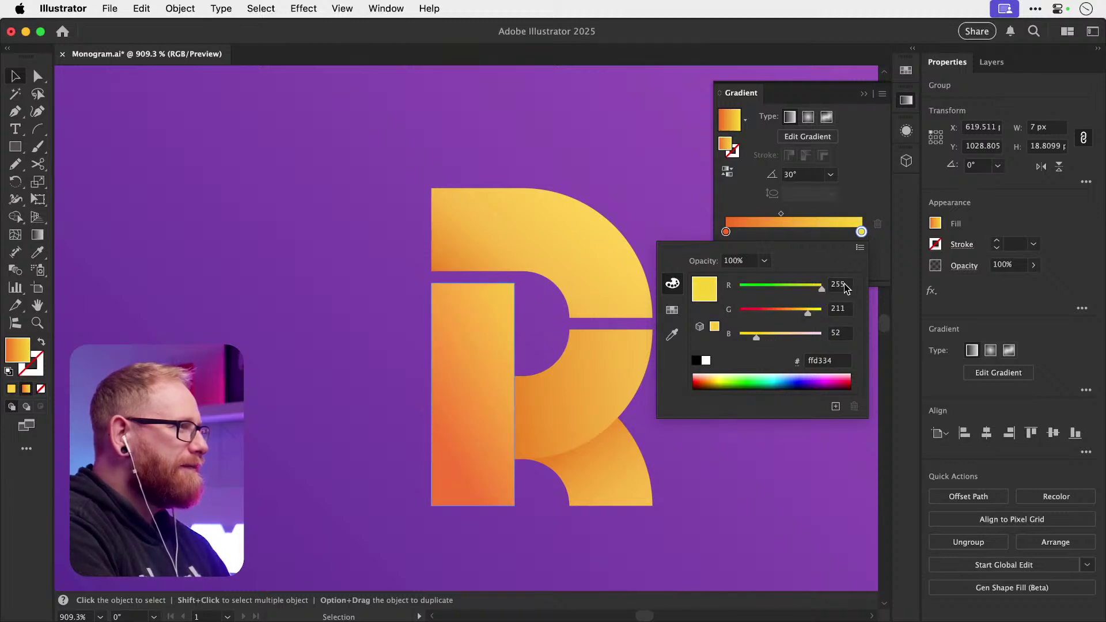
{"action": "left_click", "coordinate": [910, 110]}
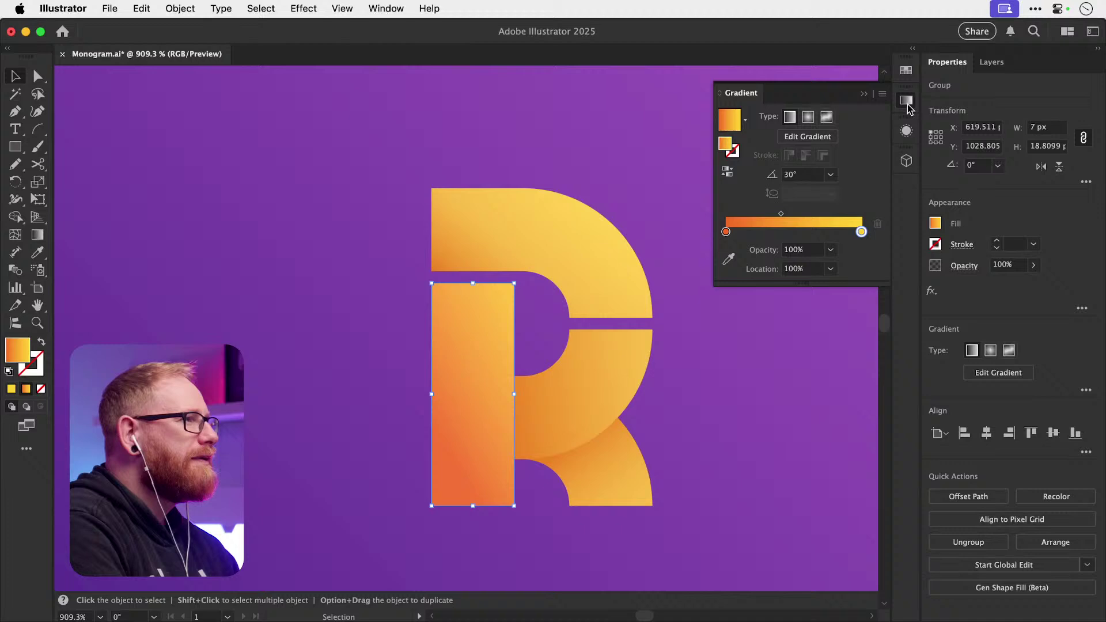
- Try the Eyedropper on the R's lower bowl with the stem selected, and undo the sampled fill
{"action": "left_click", "coordinate": [540, 360]}
{"action": "mouse_move", "coordinate": [489, 414]}
{"action": "left_mouse_down"}
{"action": "mouse_move", "coordinate": [435, 413]}
{"action": "mouse_move", "coordinate": [550, 406]}
{"action": "mouse_move", "coordinate": [483, 397]}
{"action": "left_mouse_up"}
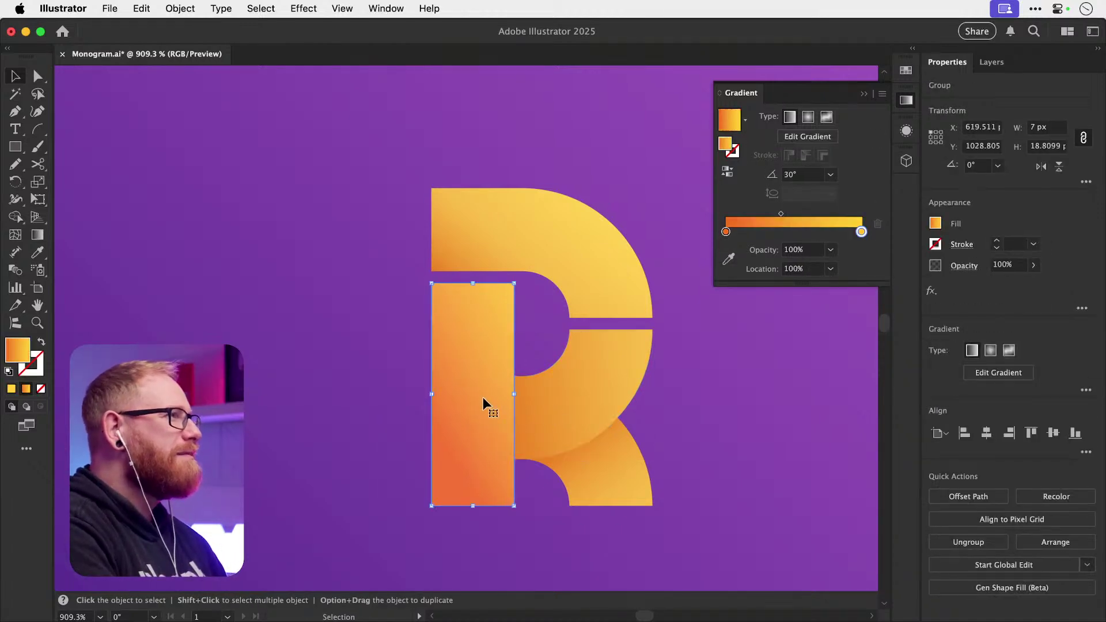
{"action": "key", "text": "i"}
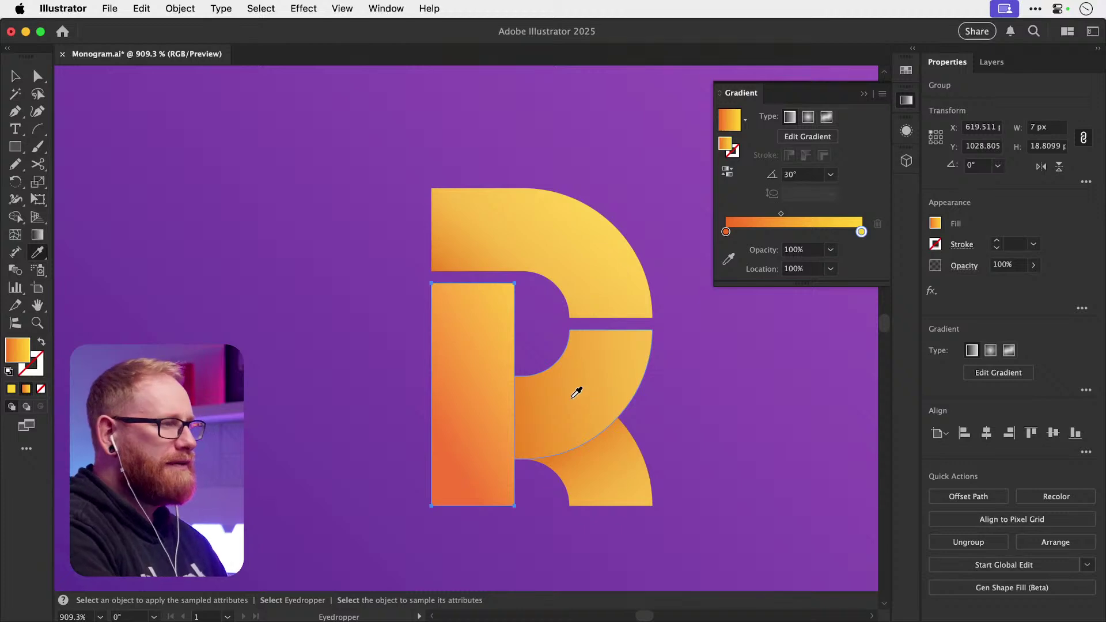
{"action": "left_click", "coordinate": [573, 391]}
{"action": "key", "text": "super+z"}
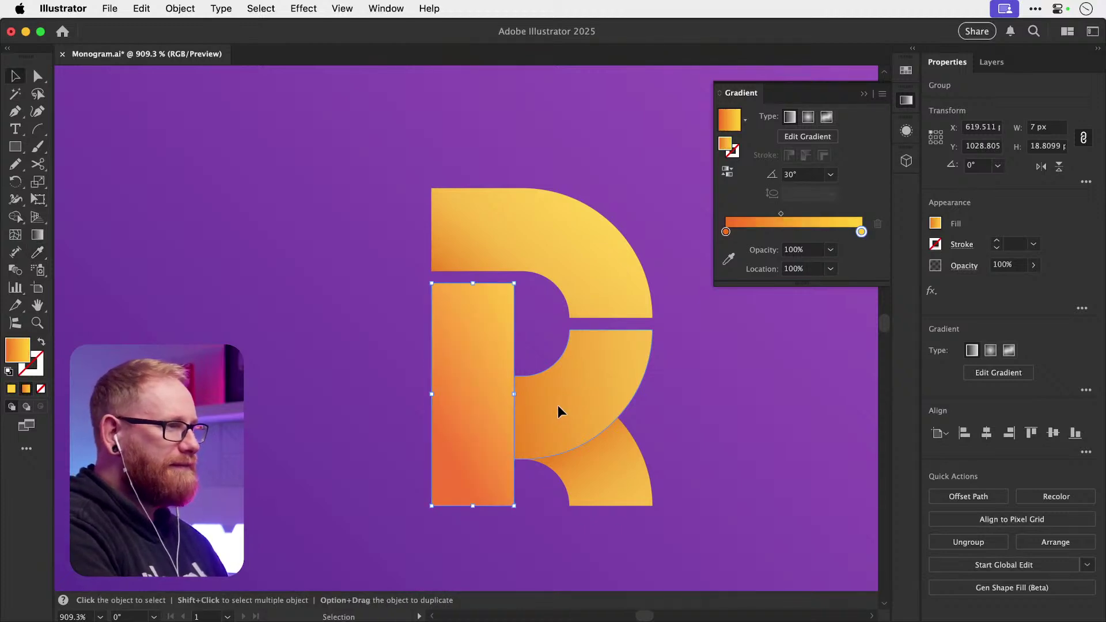
- Sample the stem's gradient onto the R's lower bowl and reverse it so orange starts at the stem
{"action": "left_click", "coordinate": [557, 406], "text": "super"}
{"action": "left_click", "coordinate": [486, 390]}
{"action": "key", "text": "v"}
{"action": "left_click", "coordinate": [817, 175]}
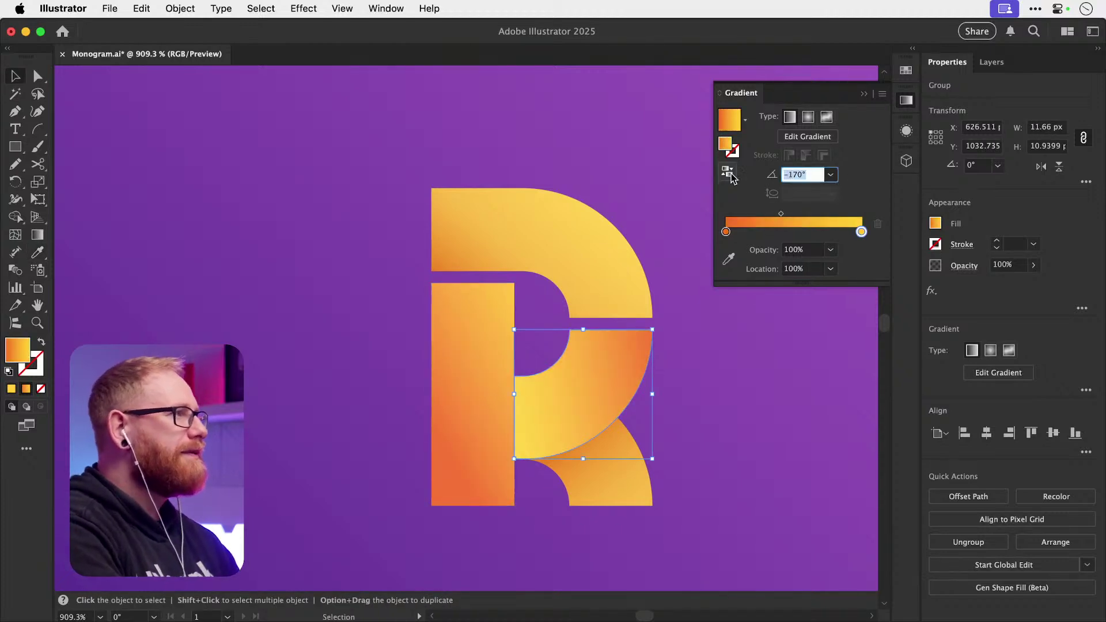
{"action": "left_click", "coordinate": [727, 176]}
{"action": "left_click", "coordinate": [672, 271]}
- Copy the lower bowl's gradient onto the R's leg, reverse its direction, and clear the selection
{"action": "left_click", "coordinate": [611, 477]}
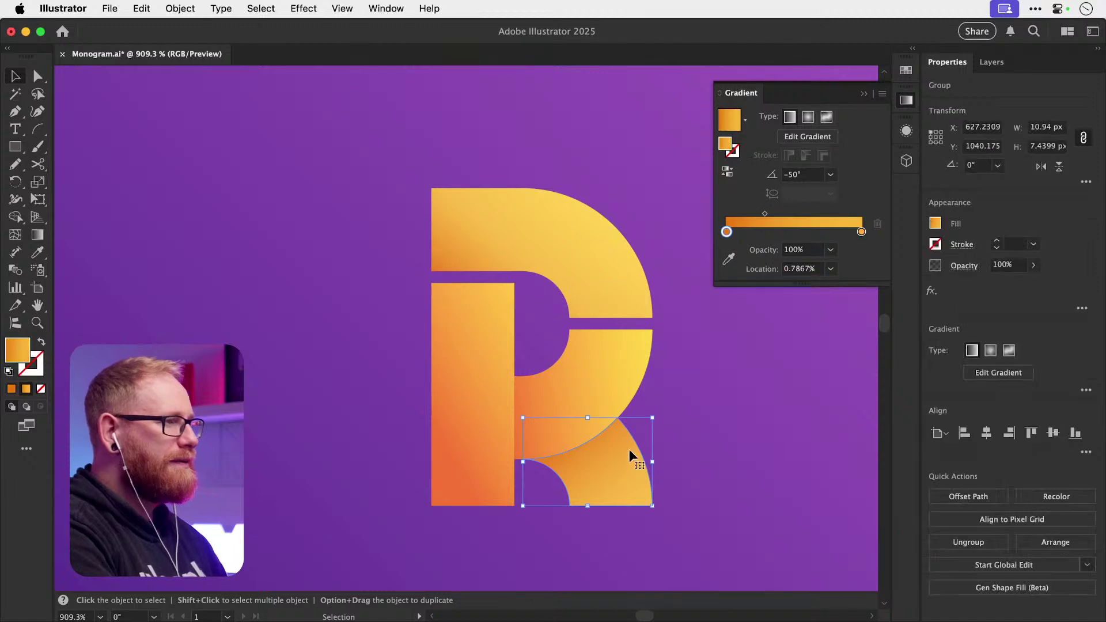
{"action": "key", "text": "i"}
{"action": "left_click", "coordinate": [608, 387]}
{"action": "key", "text": "v"}
{"action": "scroll", "coordinate": [588, 462], "scroll_direction": "up", "scroll_amount": 3}
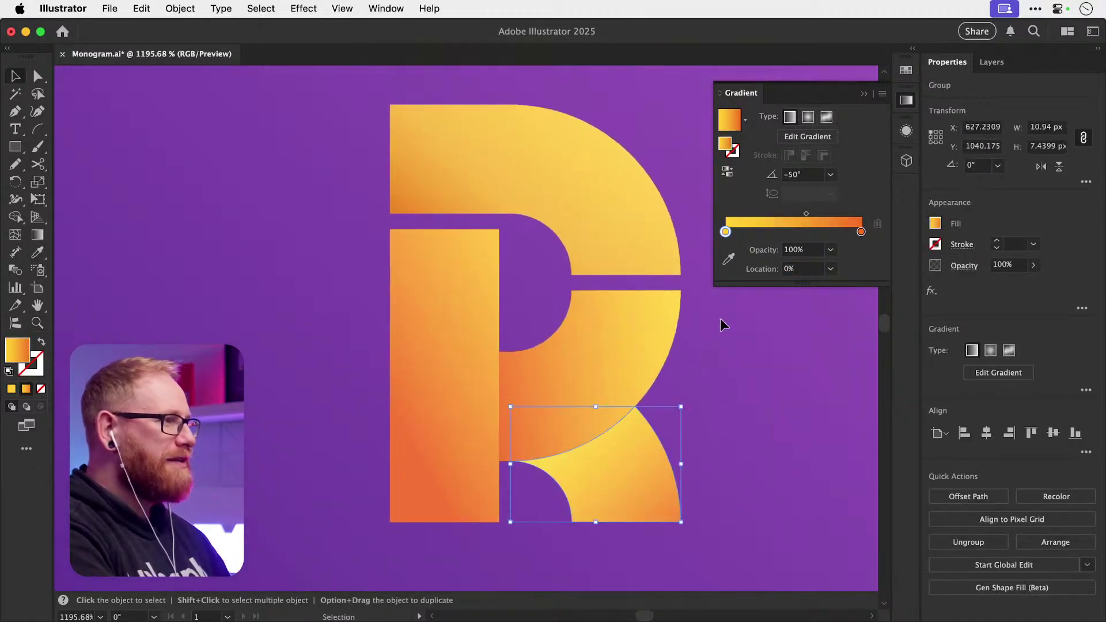
{"action": "left_click", "coordinate": [727, 172]}
{"action": "key", "text": "super+shift+a"}
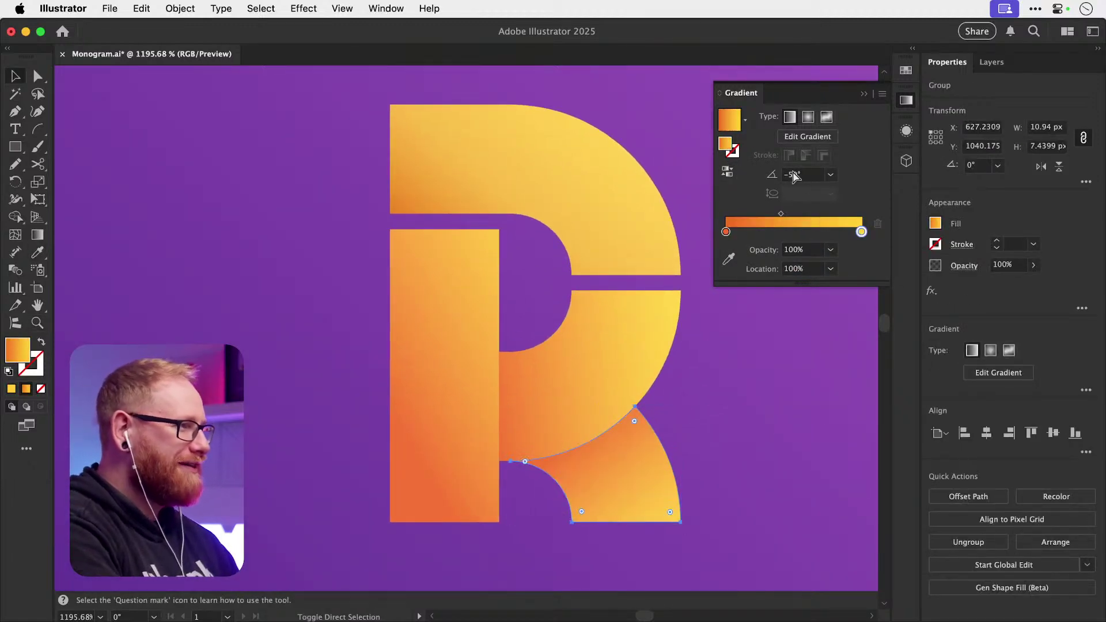
- Give the R's upper bowl a bright yellow-to-orange gradient and set the yellow stop's location to 50%
{"action": "scroll", "coordinate": [575, 222], "scroll_direction": "up", "scroll_amount": 3}
{"action": "left_click", "coordinate": [560, 230]}
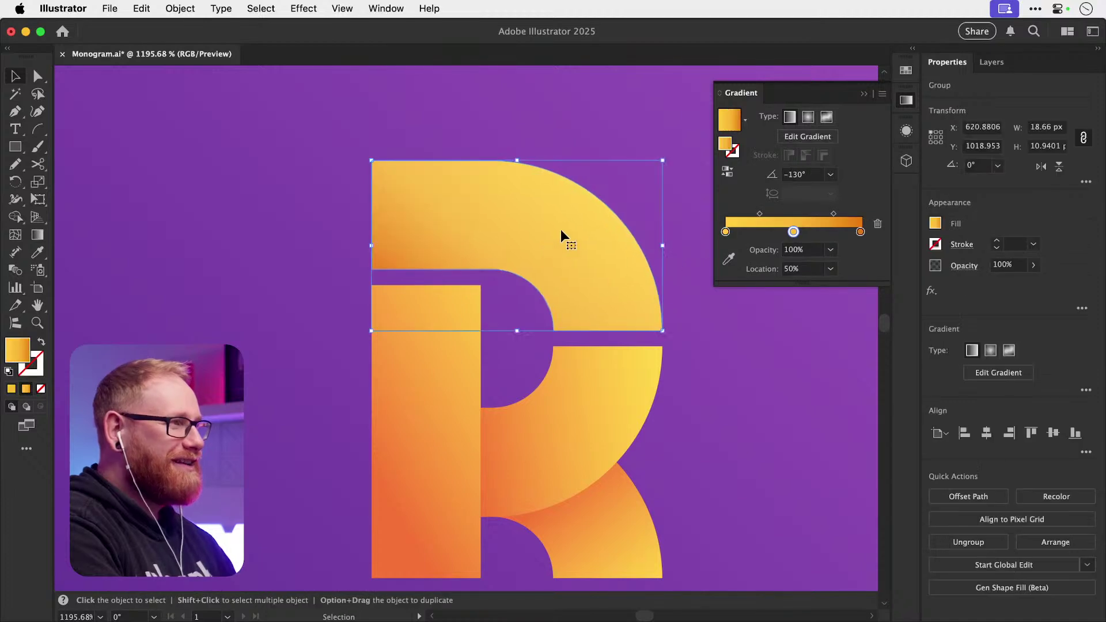
{"action": "key", "text": "Delete"}
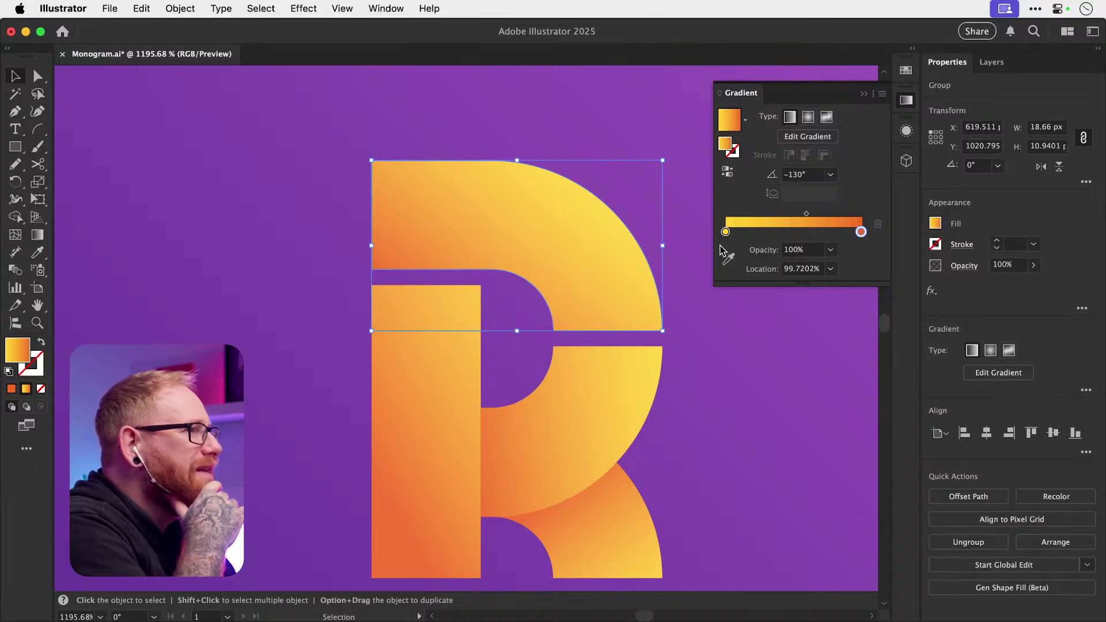
{"action": "left_click_drag", "start_coordinate": [725, 232], "coordinate": [788, 231]}
{"action": "left_click", "coordinate": [830, 268]}
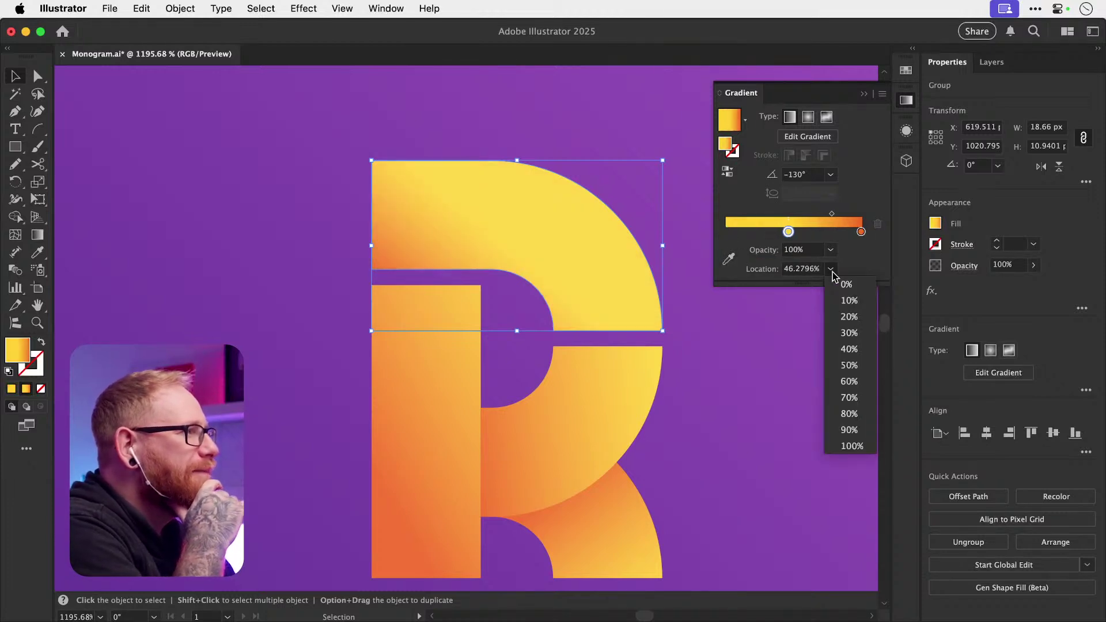
{"action": "left_click", "coordinate": [844, 364]}
- Add a stop at 0% to the upper bowl's gradient, recolour it pale yellow, and clear the selection
{"action": "left_click", "coordinate": [726, 232]}
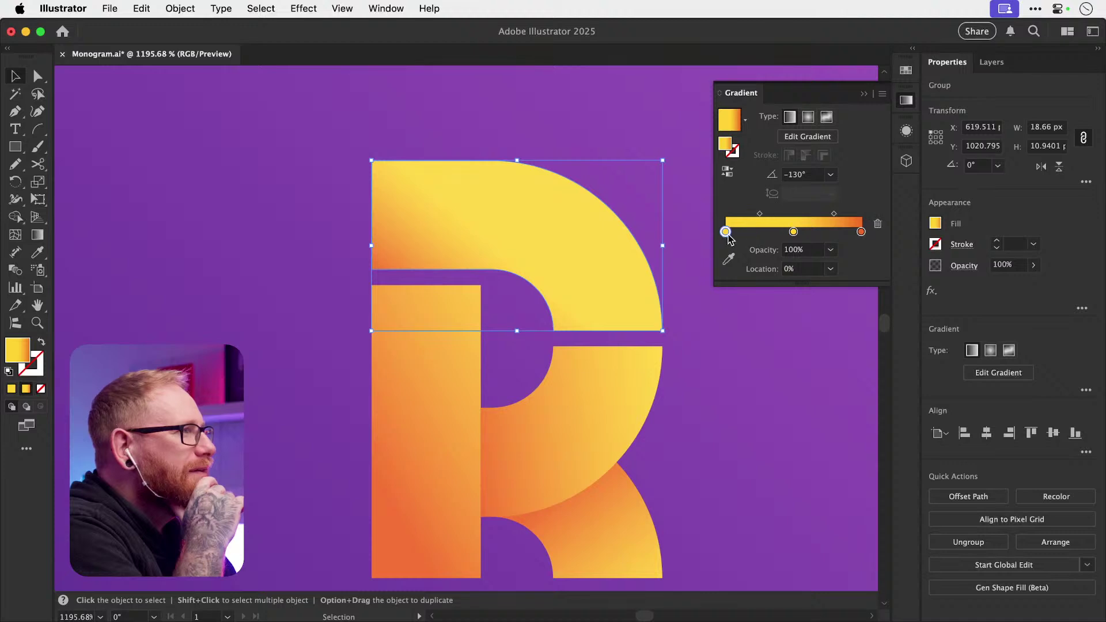
{"action": "double_click", "coordinate": [726, 231]}
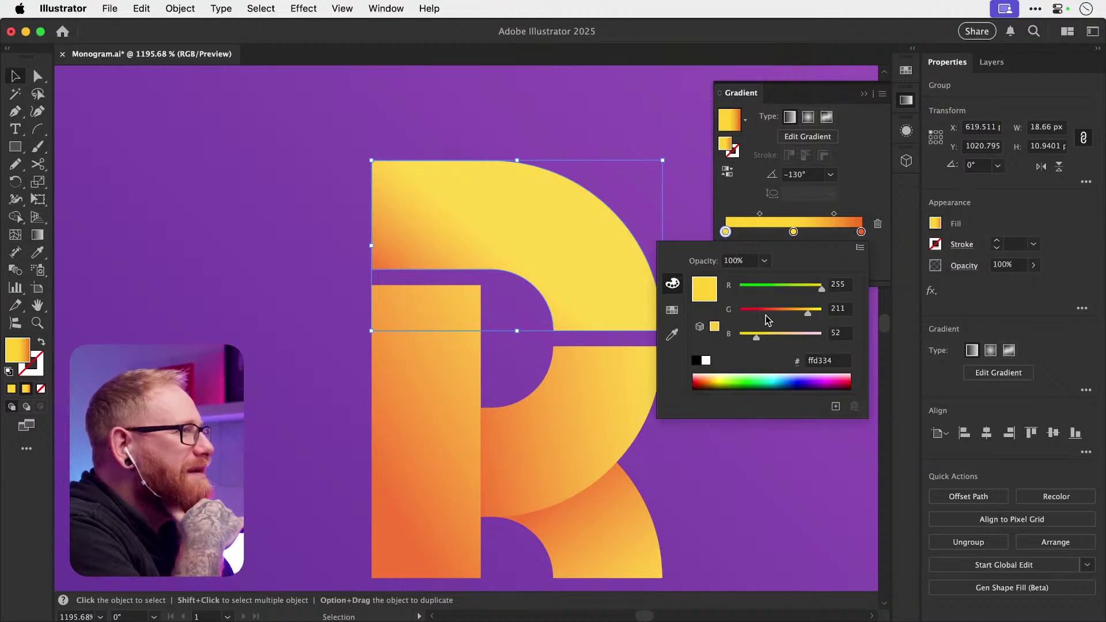
{"action": "left_click_drag", "start_coordinate": [757, 336], "coordinate": [805, 314]}
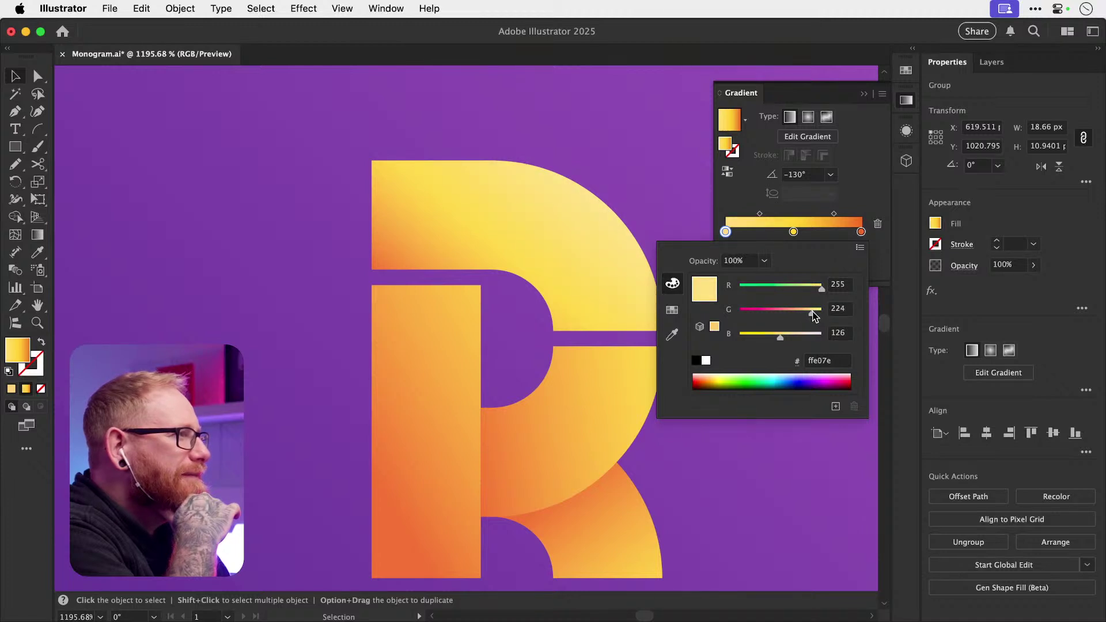
{"action": "left_click_drag", "start_coordinate": [814, 310], "coordinate": [792, 336]}
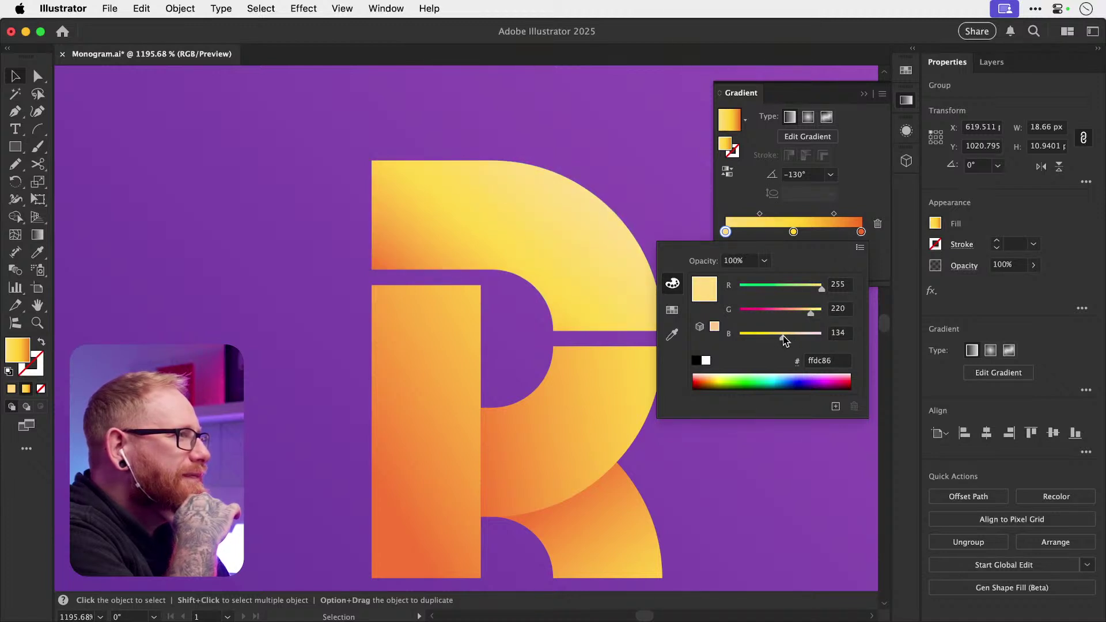
{"action": "left_click", "coordinate": [907, 101]}
{"action": "left_click", "coordinate": [906, 101]}
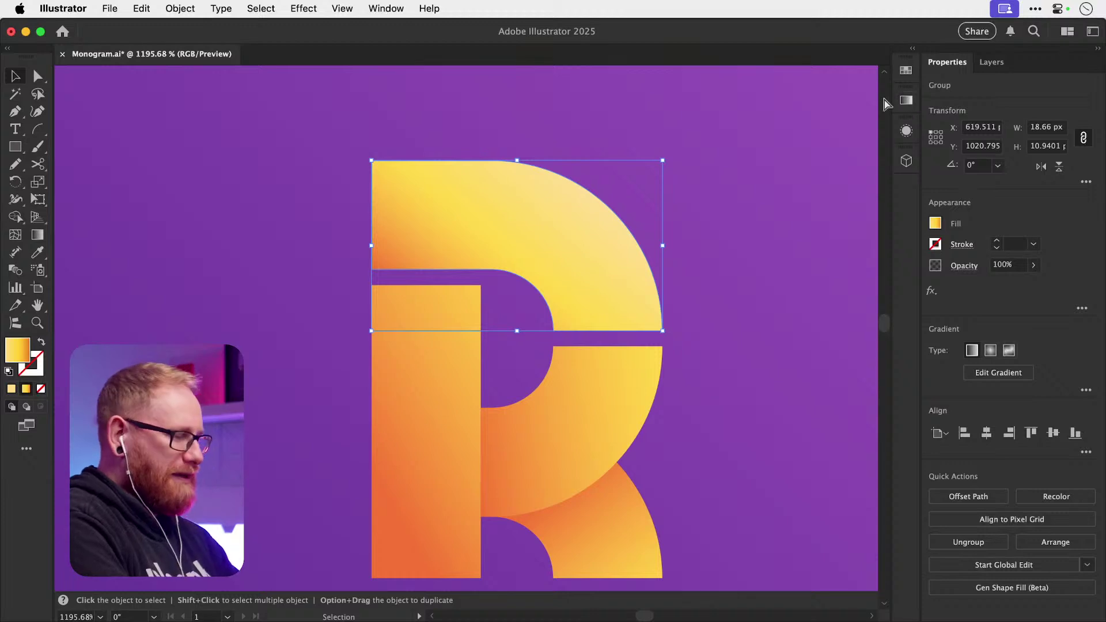
{"action": "key", "text": "super+shift+a"}
{"action": "key", "text": "super+minus"}
{"action": "key", "text": "super+minus"}
{"action": "key", "text": "super+minus"}
{"action": "key", "text": "super+minus"}
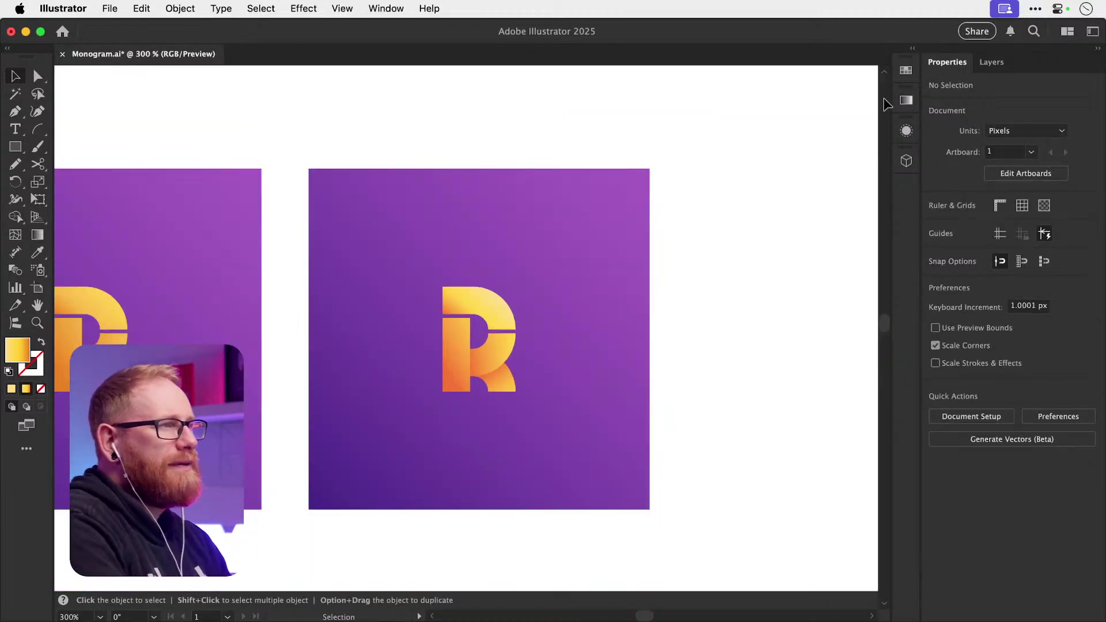
- Sample the lower bowl's gradient onto the upper bowl with the Eyedropper, and clear the selection
{"action": "key", "text": "super+z"}
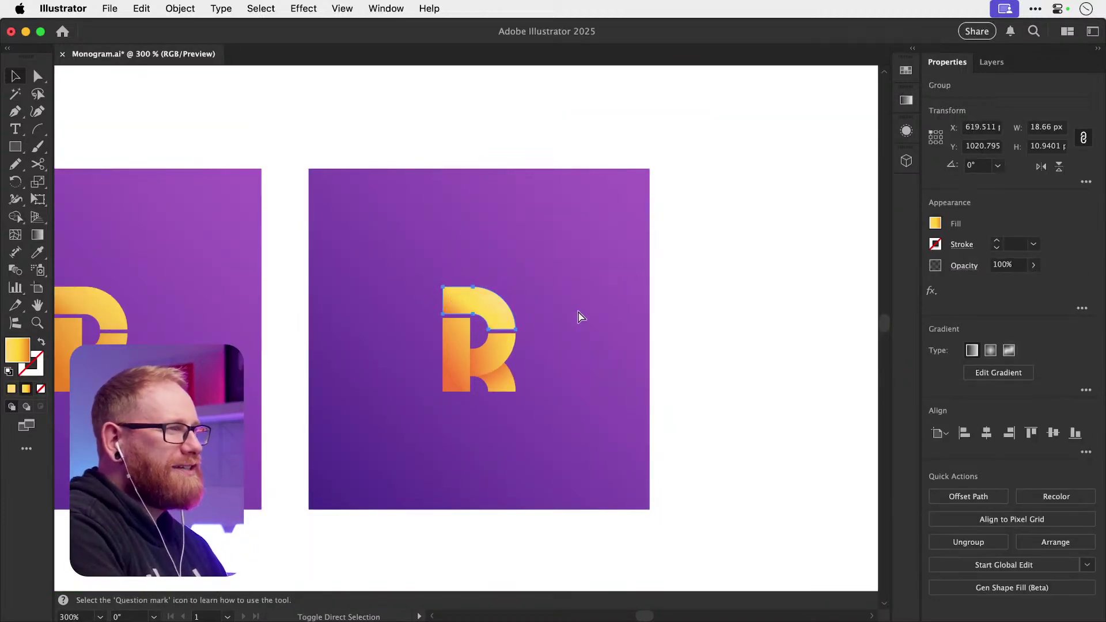
{"action": "scroll", "coordinate": [502, 321], "scroll_direction": "up", "scroll_amount": 5}
{"action": "key", "text": "i"}
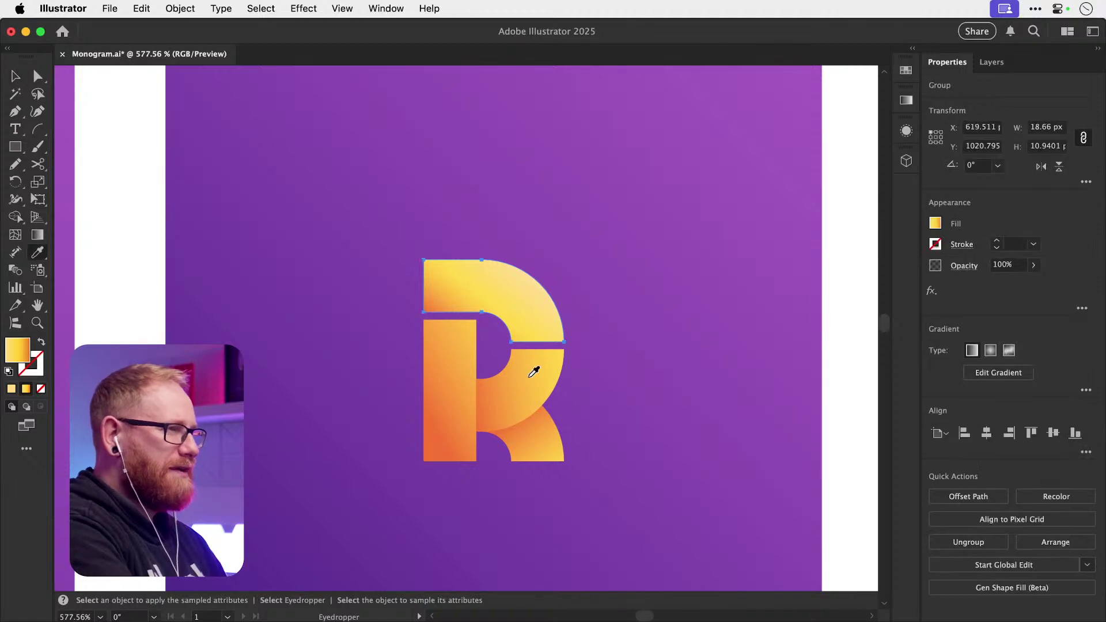
{"action": "left_click", "coordinate": [533, 371]}
{"action": "key", "text": "v"}
{"action": "key", "text": "super+shift+a"}
{"action": "key", "text": "super+minus"}
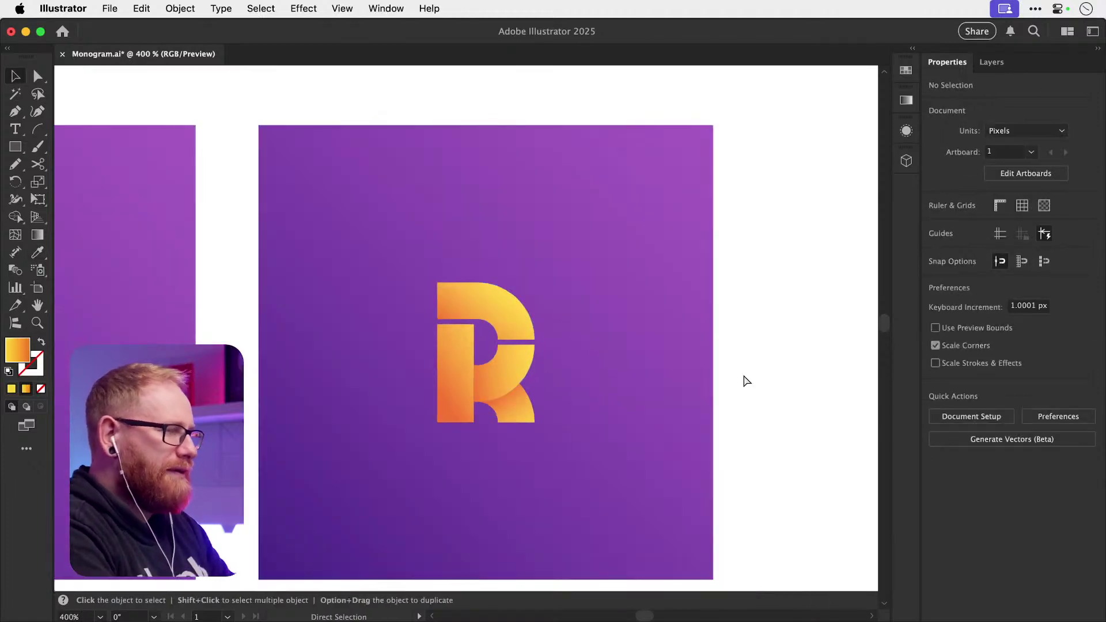
- Compare the upper bowl's two gradient versions by undoing and restoring the sampled fill
{"action": "key", "text": "super+minus"}
{"action": "key", "text": "super+minus"}
{"action": "key", "text": "super+equal"}
{"action": "key", "text": "super+z"}
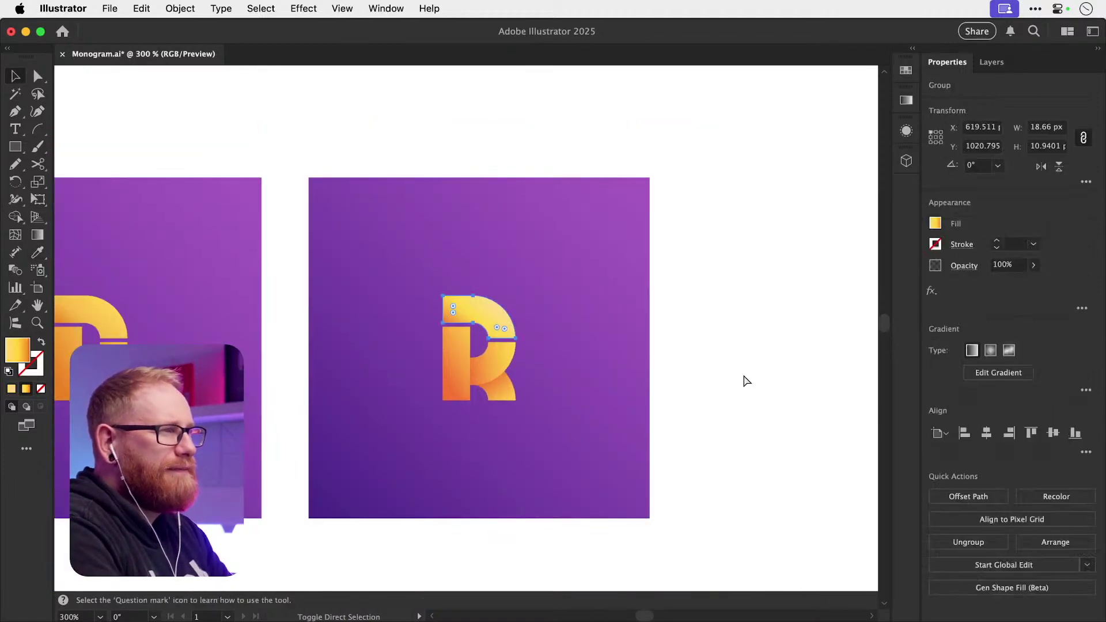
{"action": "key", "text": "super+shift+a"}
{"action": "key", "text": "super+z"}
{"action": "key", "text": "super+shift+a"}
{"action": "key", "text": "super+equal"}
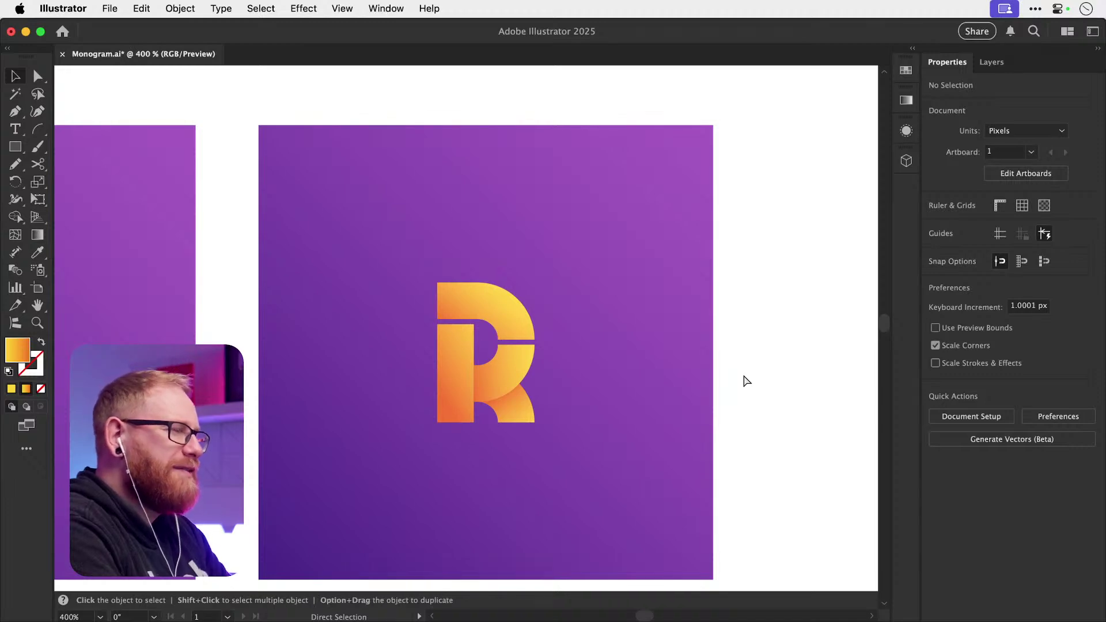
{"action": "key", "text": "v"}
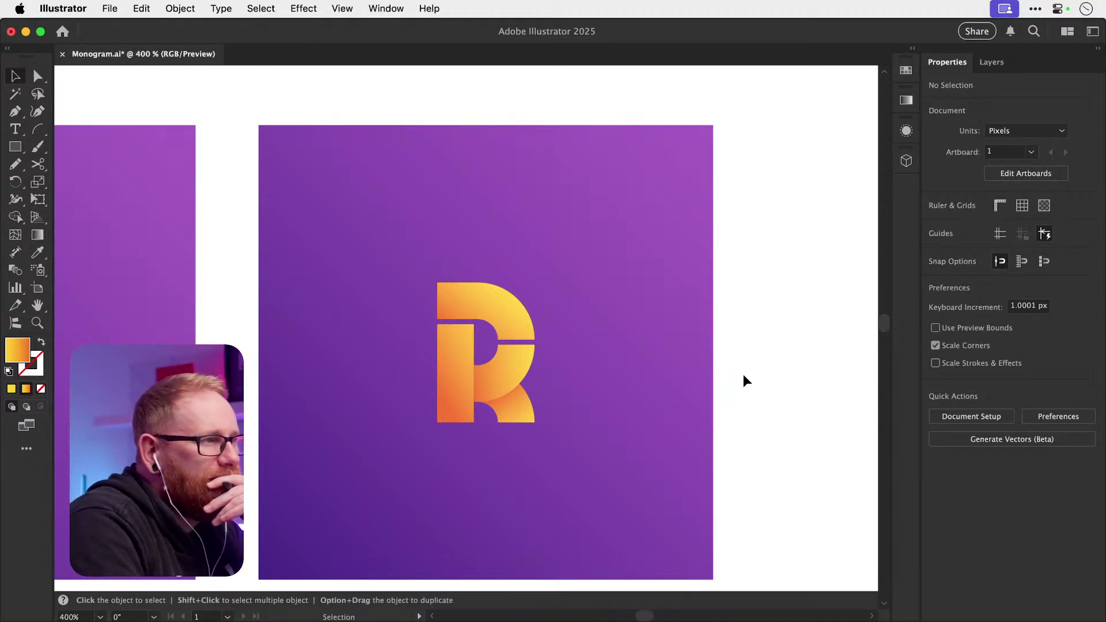
- Unlock all locked objects in the document
{"action": "key", "text": "super+minus"}
{"action": "key", "text": "super+minus"}
{"action": "key", "text": "super+minus"}
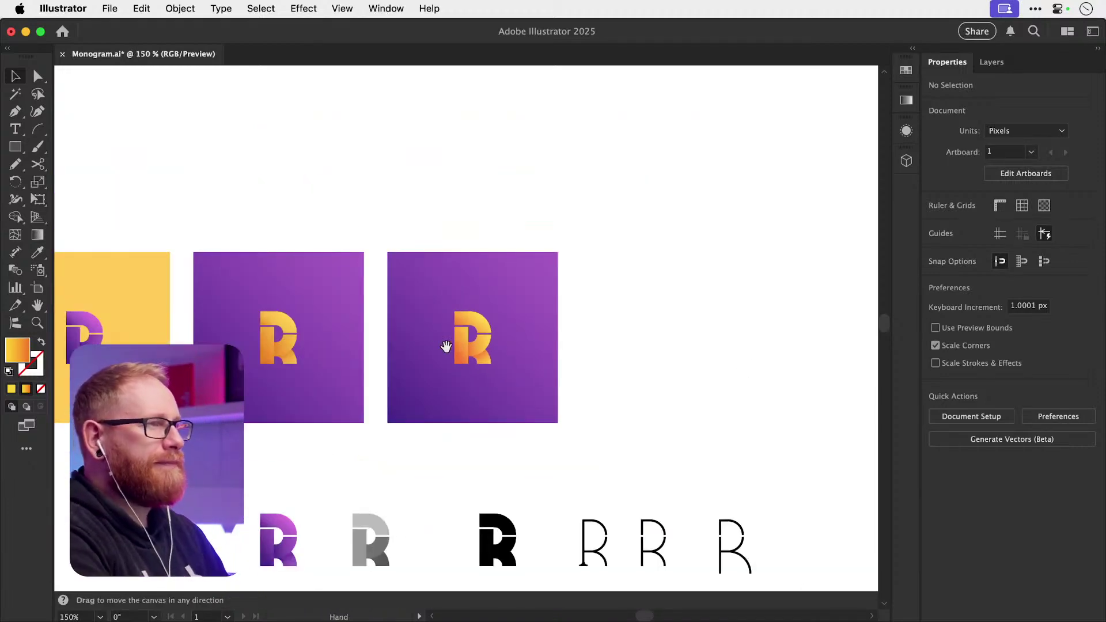
{"action": "left_click_drag", "start_coordinate": [447, 345], "coordinate": [545, 220]}
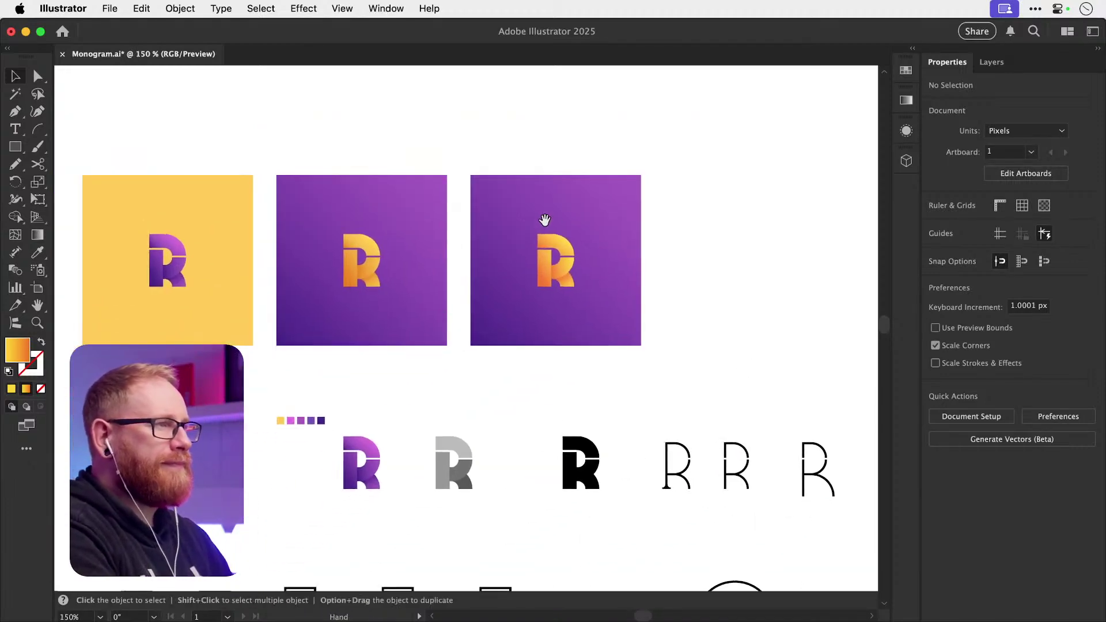
{"action": "left_click", "coordinate": [183, 9]}
{"action": "left_click", "coordinate": [199, 168]}
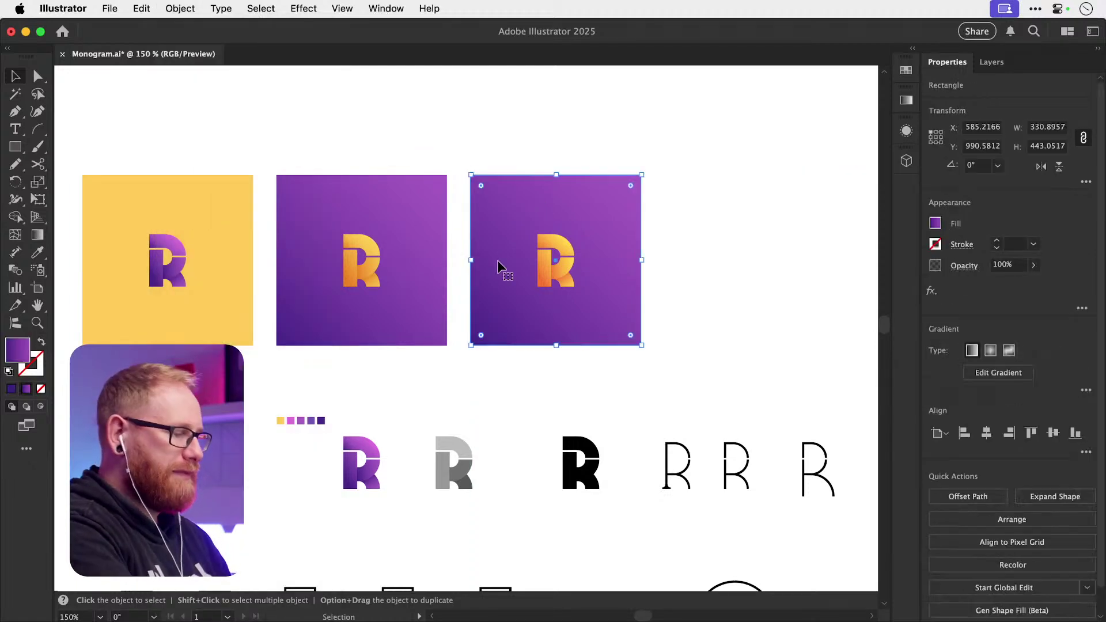
- Try a solid fill sampled from the fourth palette swatch on the third tile's square, and undo it
{"action": "key", "text": "i"}
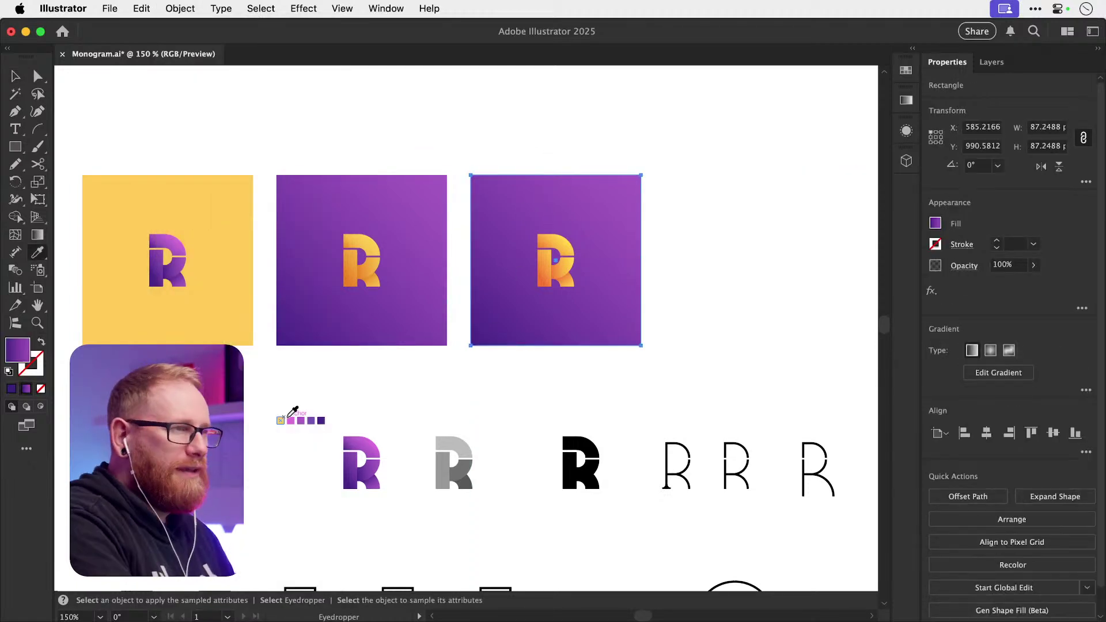
{"action": "left_click", "coordinate": [317, 420]}
{"action": "left_click", "coordinate": [314, 419]}
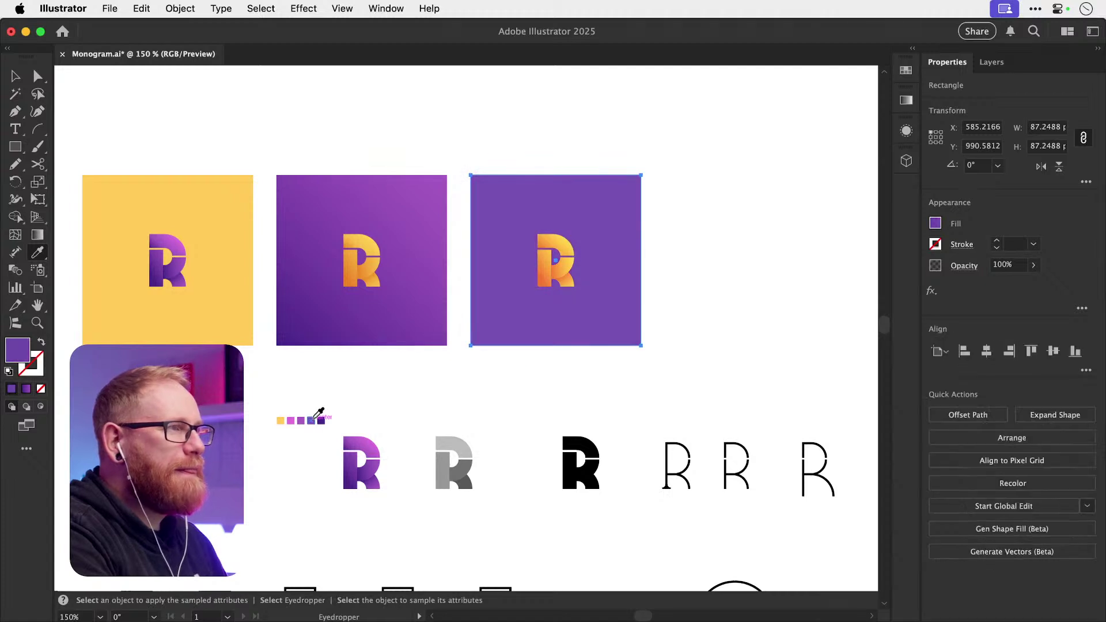
{"action": "key", "text": "super+shift+a"}
{"action": "key", "text": "v"}
{"action": "key", "text": "super+z"}
{"action": "key", "text": "super+z"}
- Try moving the gold R off the third tile to its right, and undo the move
{"action": "left_click", "coordinate": [707, 172]}
{"action": "left_click_drag", "start_coordinate": [637, 236], "coordinate": [476, 364]}
{"action": "left_click", "coordinate": [404, 365]}
{"action": "left_click_drag", "start_coordinate": [414, 405], "coordinate": [562, 405]}
{"action": "left_click", "coordinate": [628, 401]}
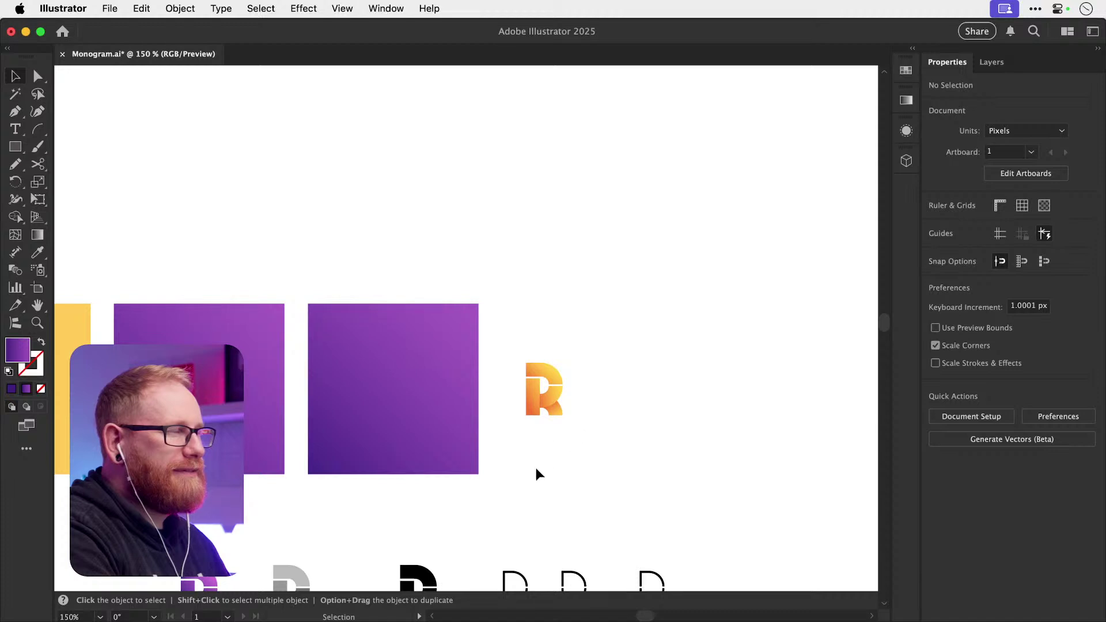
{"action": "key", "text": "super+z"}
{"action": "left_click", "coordinate": [555, 405]}
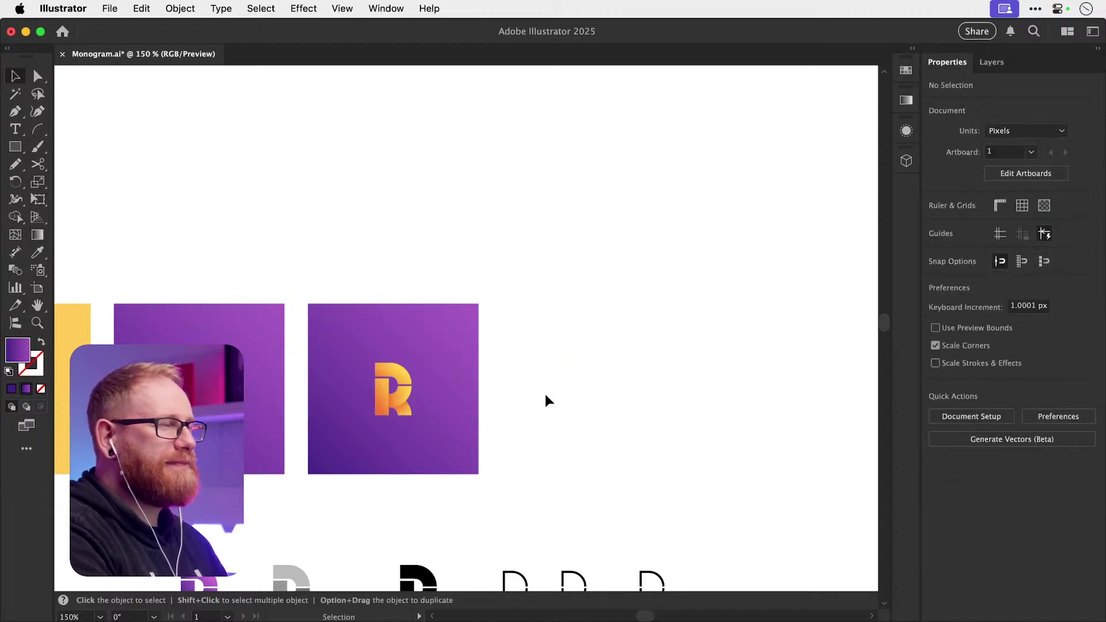
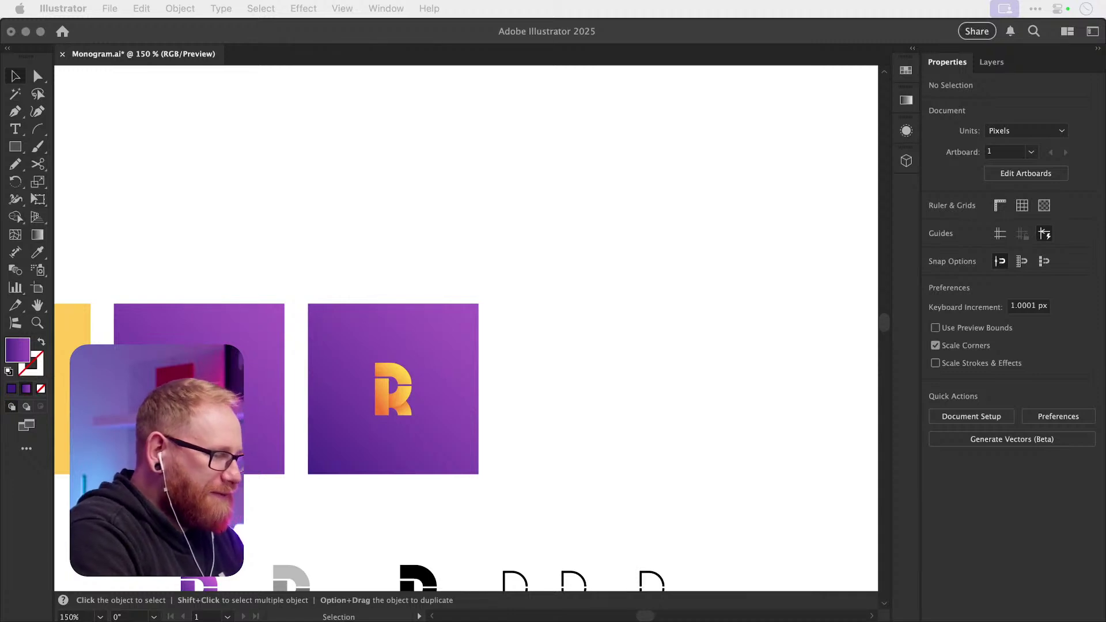
- Duplicate the third purple square with its gold R as a fourth tile farther right in the row
{"action": "left_click", "coordinate": [399, 389]}
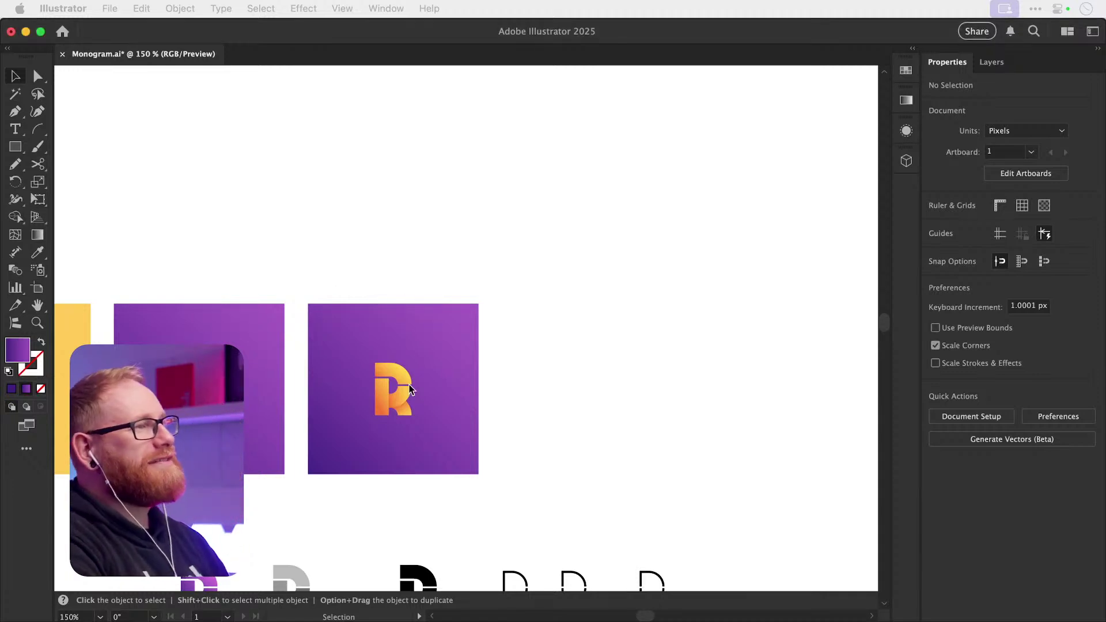
{"action": "left_click_drag", "start_coordinate": [363, 266], "coordinate": [457, 436]}
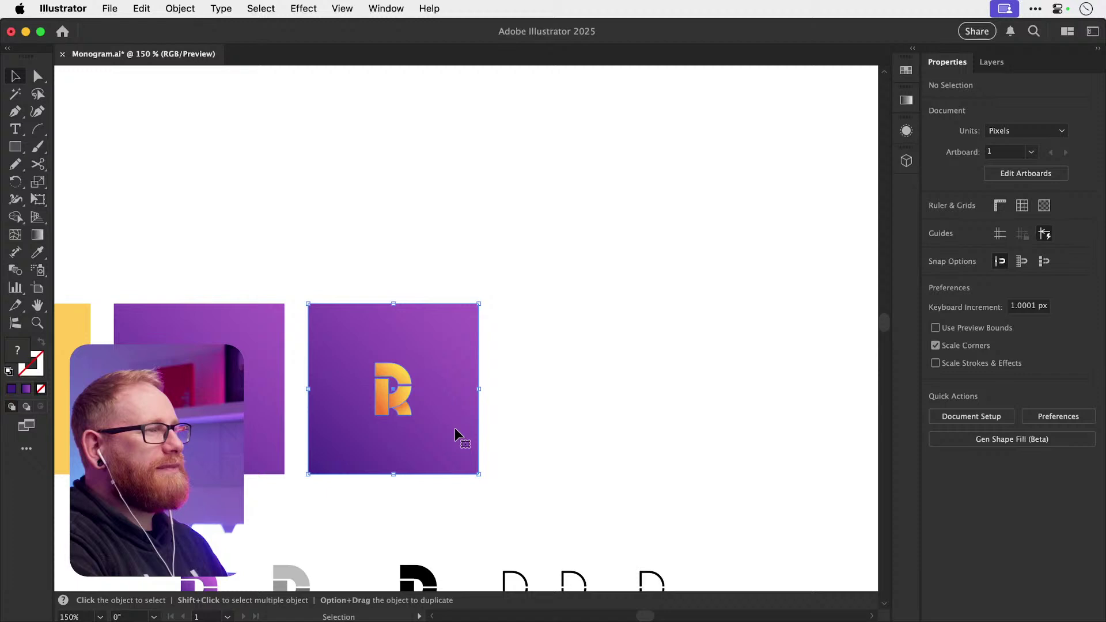
{"action": "left_click", "coordinate": [519, 392]}
{"action": "left_click_drag", "start_coordinate": [370, 296], "coordinate": [735, 410]}
{"action": "scroll", "coordinate": [560, 365], "scroll_direction": "right", "scroll_amount": 8}
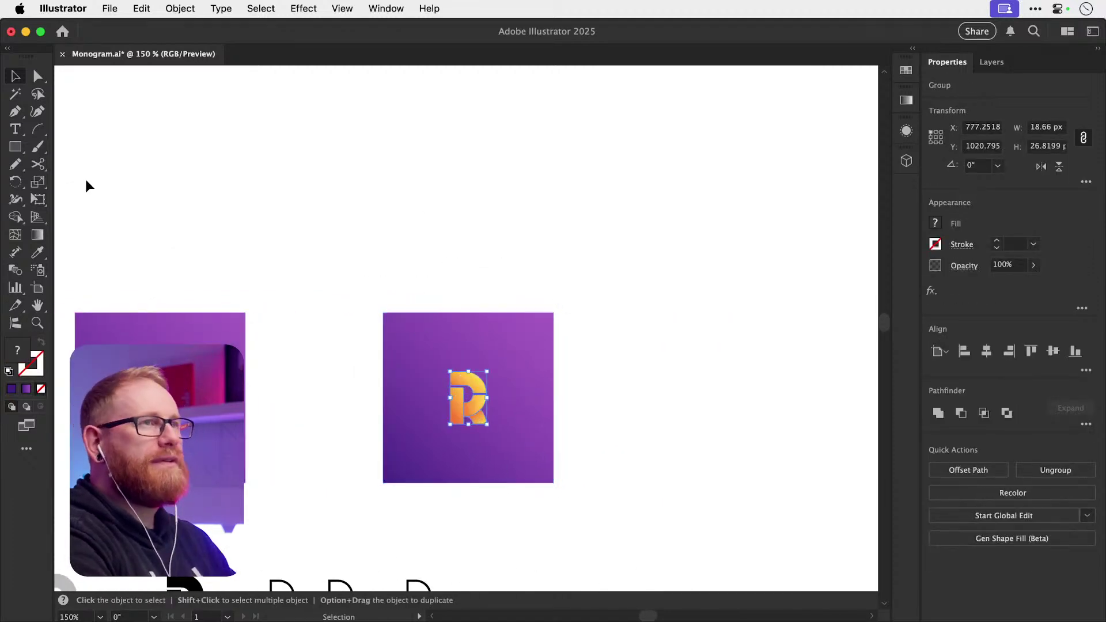
- Draw a rounded-corner square about 35 px wide around the fourth tile's R and place it behind the letter
{"action": "left_click", "coordinate": [15, 147]}
{"action": "left_click_drag", "start_coordinate": [430, 359], "coordinate": [498, 427]}
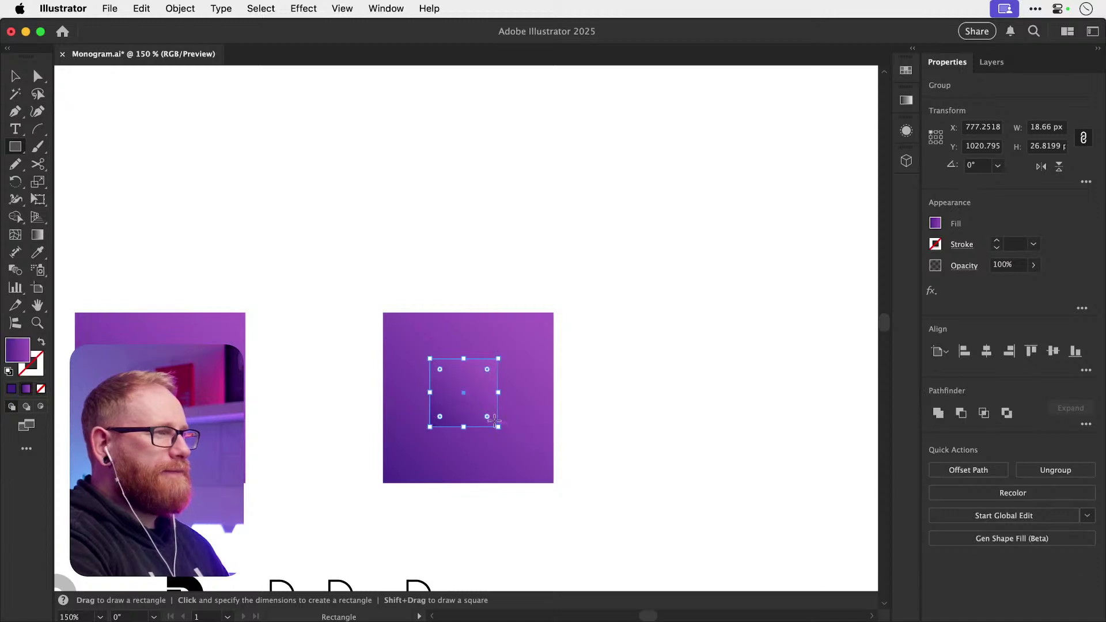
{"action": "key", "text": "a"}
{"action": "scroll", "coordinate": [465, 389], "scroll_direction": "up", "scroll_amount": 3}
{"action": "left_click_drag", "start_coordinate": [506, 353], "coordinate": [496, 373]}
{"action": "key", "text": "v"}
{"action": "key", "text": "super+bracketleft"}
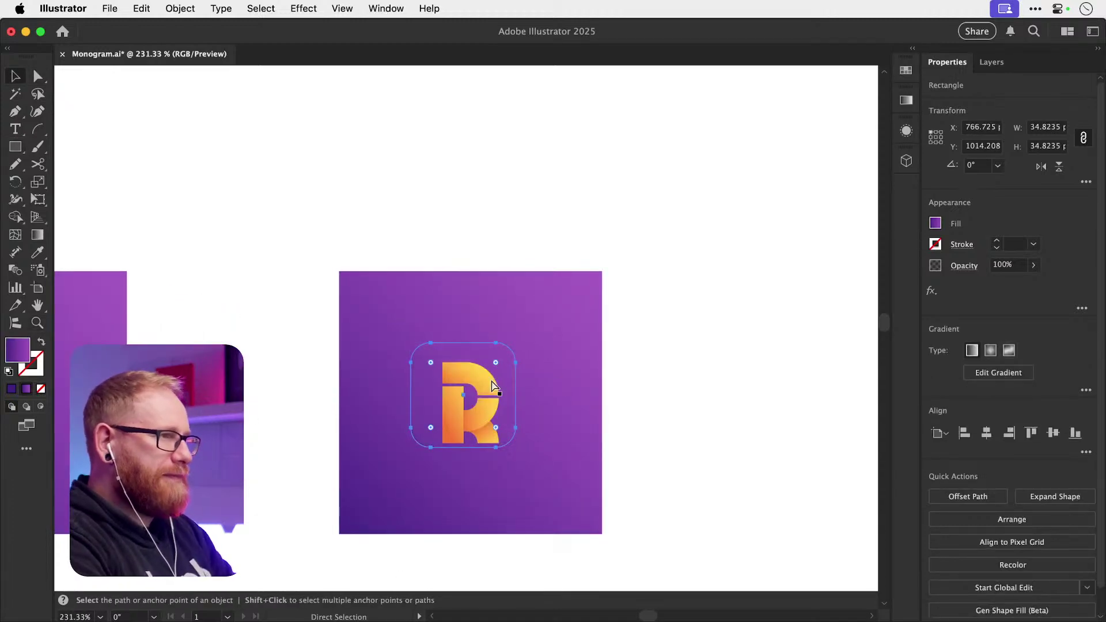
- Fill the fourth tile's large background square with light grey, efefef, and clear the selection
{"action": "left_click", "coordinate": [493, 305]}
{"action": "left_click", "coordinate": [537, 316]}
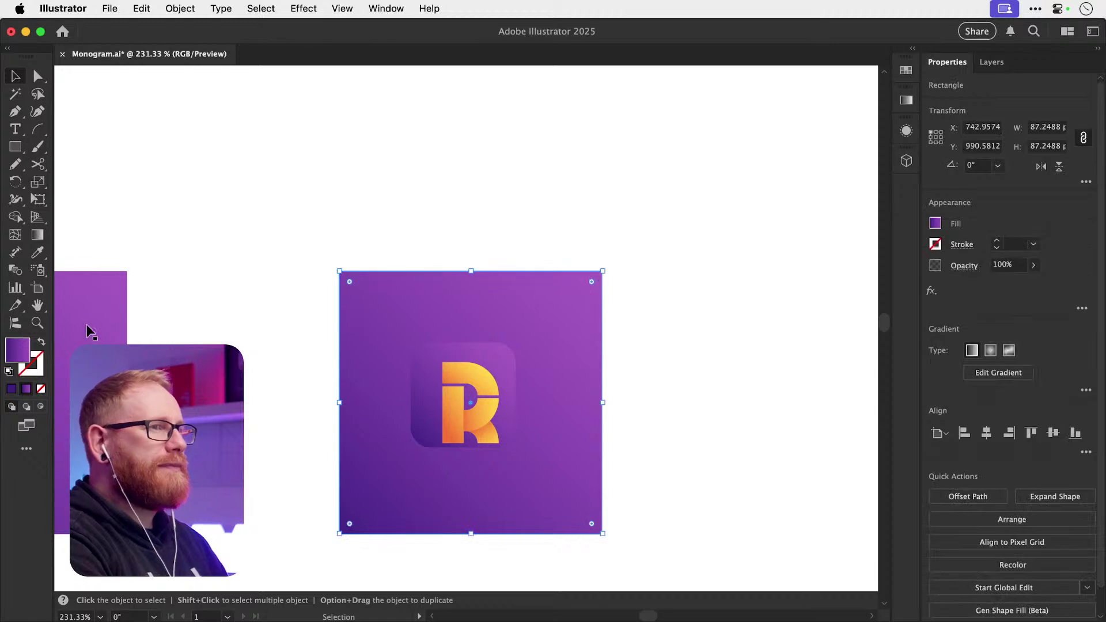
{"action": "double_click", "coordinate": [17, 350]}
{"action": "type", "text": "f2f2f2"}
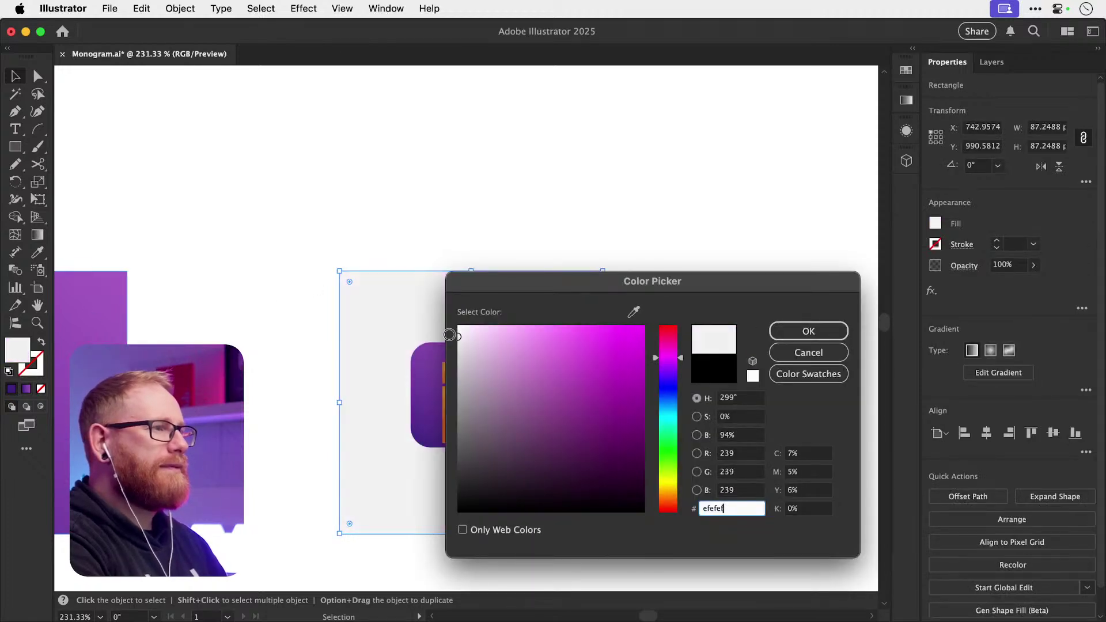
{"action": "key", "text": "Return"}
{"action": "key", "text": "super+shift+a"}
- Enlarge the rounded purple square slightly and centre it with the gold R horizontally and vertically on the light grey tile
{"action": "left_click", "coordinate": [486, 406]}
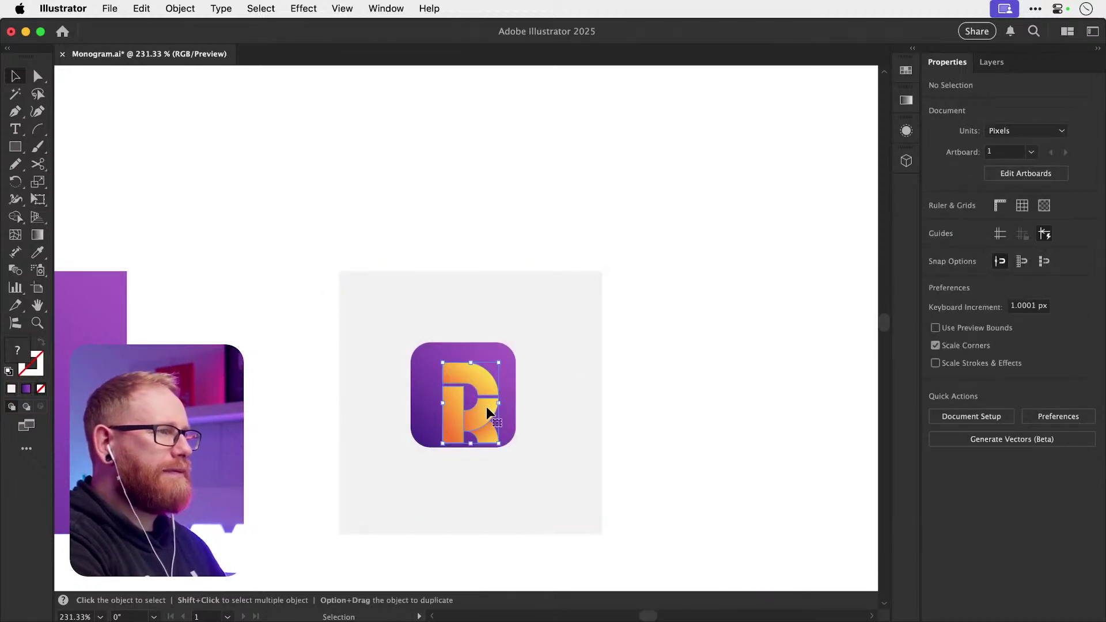
{"action": "key", "text": "s"}
{"action": "left_click_drag", "start_coordinate": [517, 336], "coordinate": [544, 314]}
{"action": "key", "text": "v"}
{"action": "left_click_drag", "start_coordinate": [420, 259], "coordinate": [438, 352]}
{"action": "left_click", "coordinate": [987, 351]}
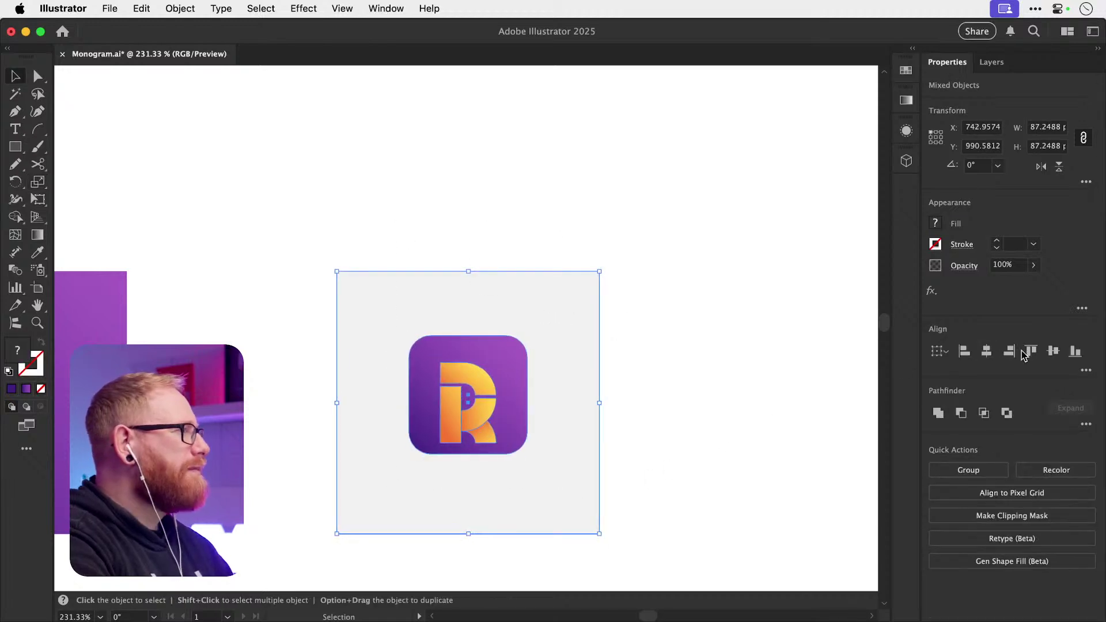
{"action": "left_click", "coordinate": [1053, 351]}
{"action": "key", "text": "super+shift+a"}
- Scale up the rounded purple square behind the gold R to about 43.6 px wide and clear the selection
{"action": "key", "text": "a"}
{"action": "key", "text": "super+minus"}
{"action": "key", "text": "super+minus"}
{"action": "key", "text": "super+minus"}
{"action": "key", "text": "super+minus"}
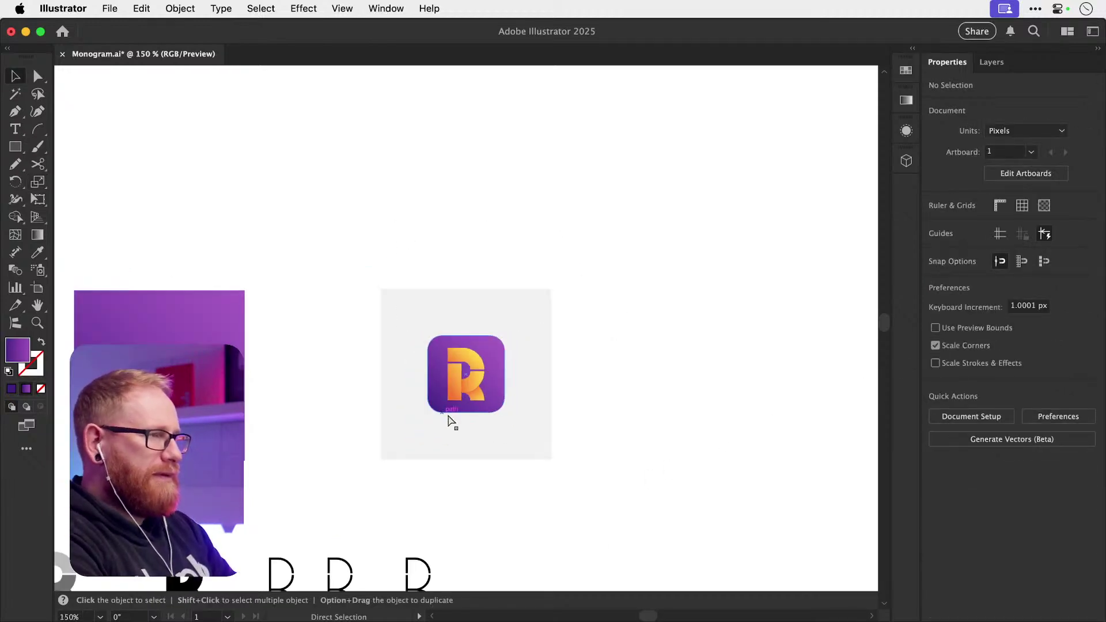
{"action": "key", "text": "z"}
{"action": "left_click_drag", "start_coordinate": [487, 358], "coordinate": [782, 399]}
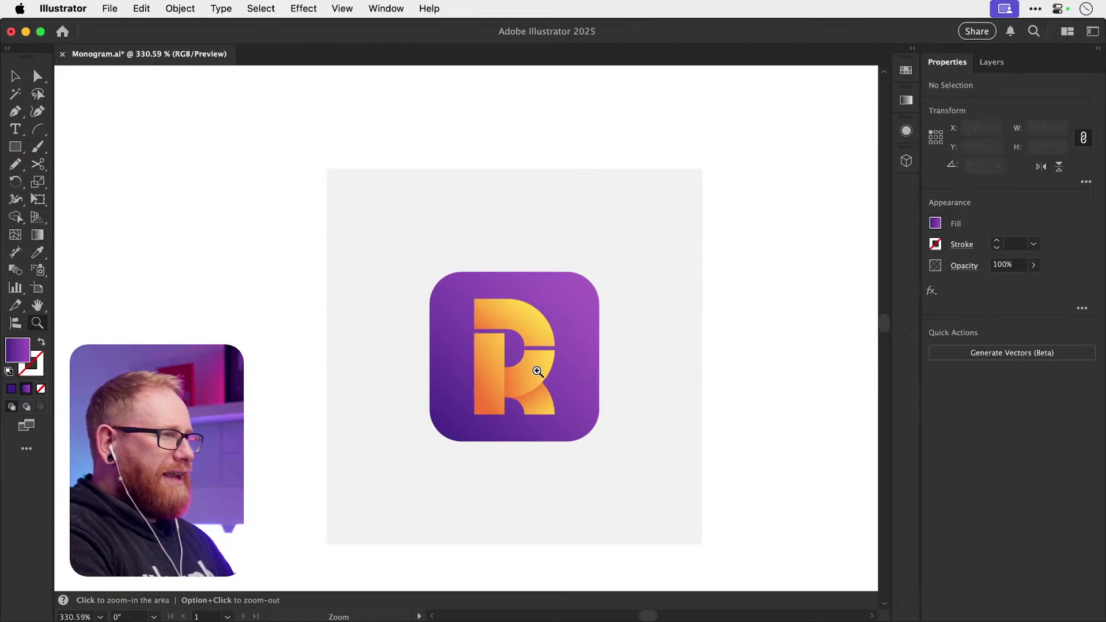
{"action": "key", "text": "v"}
{"action": "left_click", "coordinate": [465, 382]}
{"action": "key", "text": "s"}
{"action": "left_click_drag", "start_coordinate": [625, 250], "coordinate": [639, 241]}
{"action": "scroll", "coordinate": [596, 335], "scroll_direction": "up", "scroll_amount": 5}
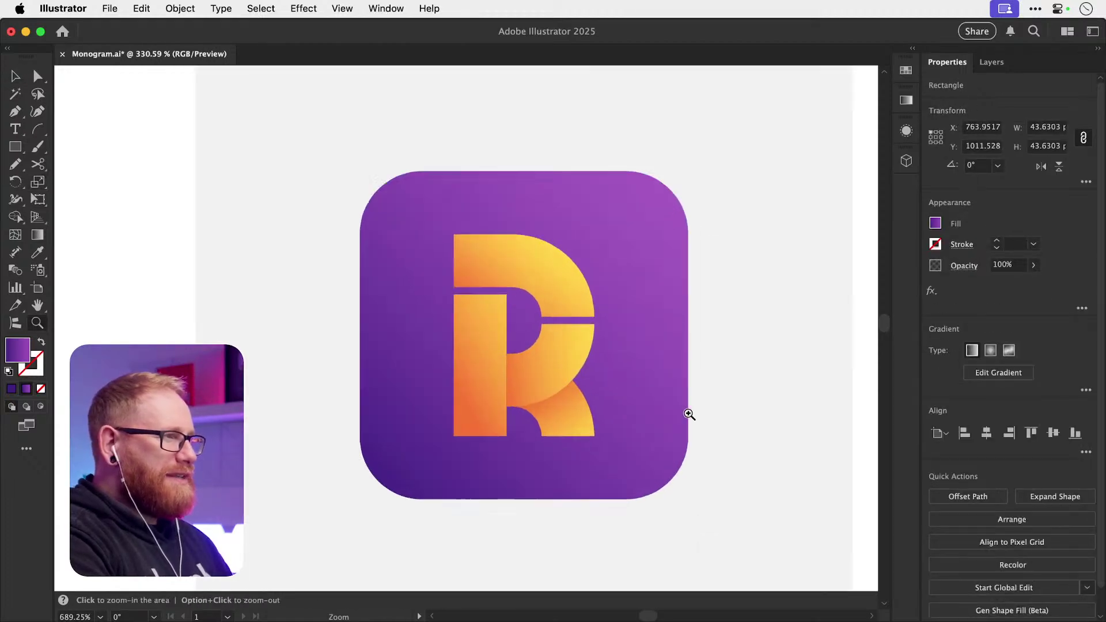
{"action": "key", "text": "v"}
{"action": "left_click_drag", "start_coordinate": [600, 419], "coordinate": [597, 412]}
{"action": "key", "text": "super+shift+a"}
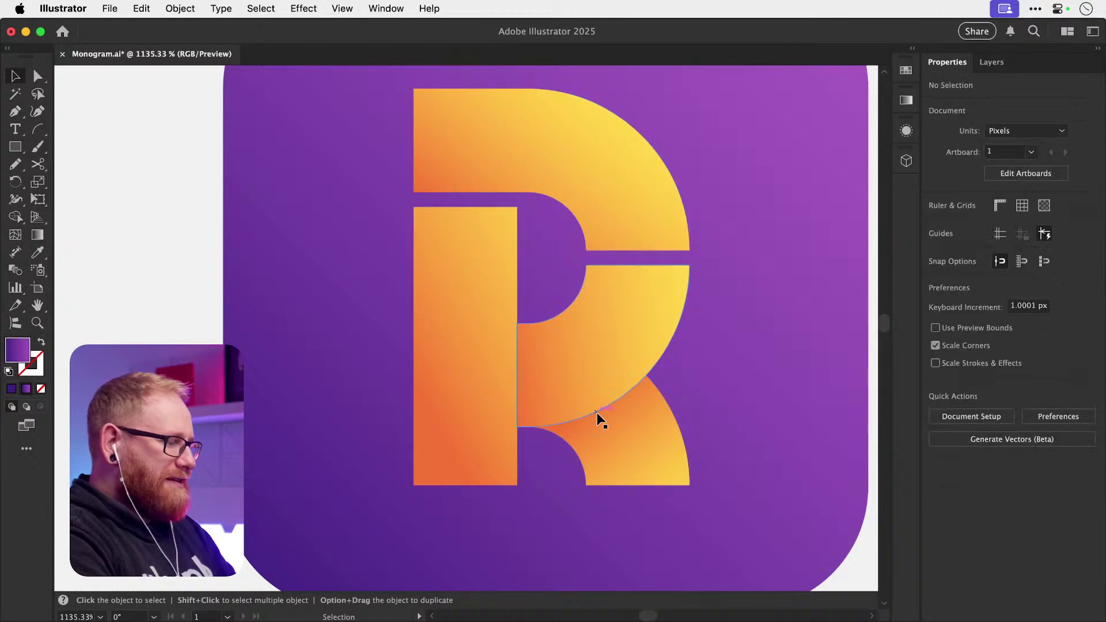
- Enlarge the light grey background square around the app icon to about 124 px wide
{"action": "key", "text": "super+minus"}
{"action": "key", "text": "super+minus"}
{"action": "key", "text": "super+minus"}
{"action": "key", "text": "super+minus"}
{"action": "key", "text": "super+minus"}
{"action": "key", "text": "super+minus"}
{"action": "key", "text": "super+minus"}
{"action": "key", "text": "super+minus"}
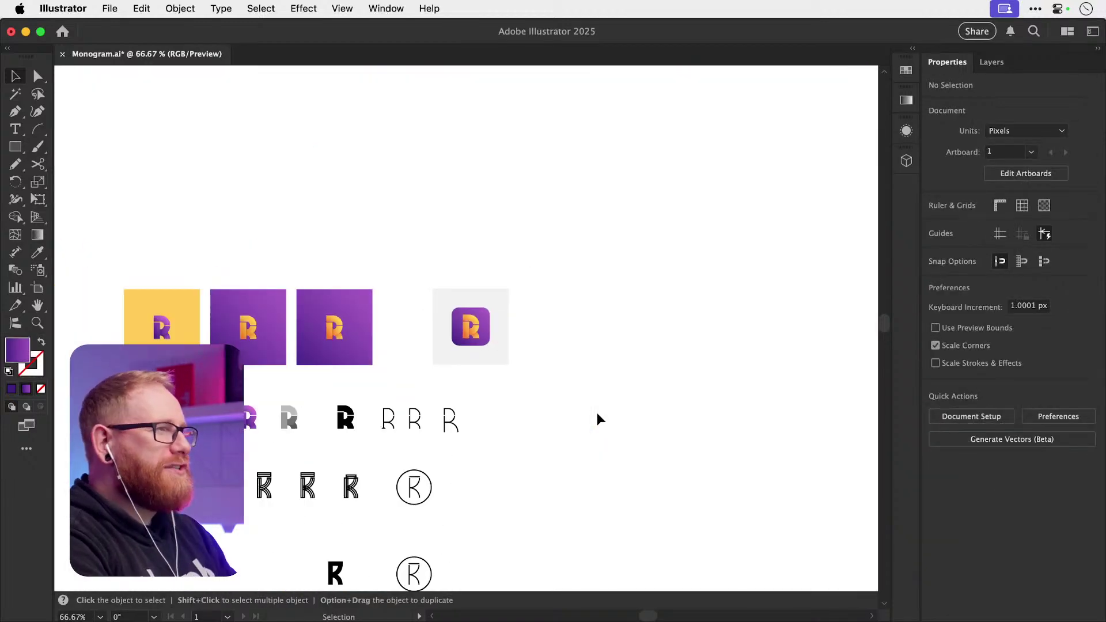
{"action": "left_click", "coordinate": [507, 300]}
{"action": "key", "text": "s"}
{"action": "mouse_move", "coordinate": [521, 276]}
{"action": "left_mouse_down"}
{"action": "mouse_move", "coordinate": [548, 260]}
{"action": "mouse_move", "coordinate": [534, 261]}
{"action": "left_mouse_up"}
{"action": "key", "text": "v"}
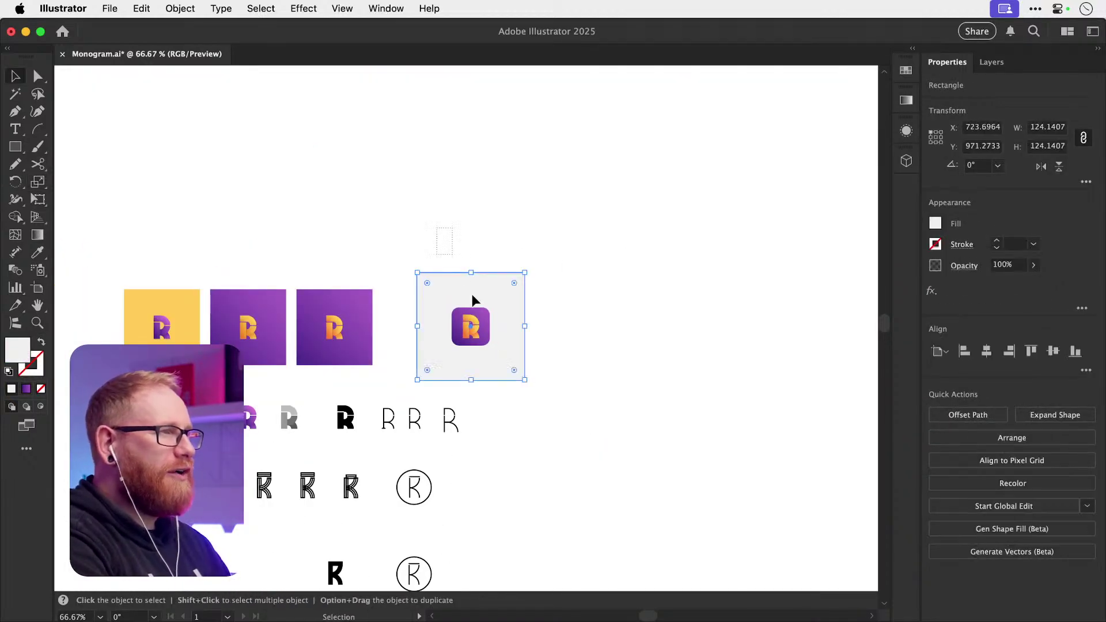
- Duplicate the light grey icon tile directly to its right and give the copy's background the third tile's purple gradient
{"action": "left_click", "coordinate": [471, 311], "text": "shift"}
{"action": "left_click_drag", "start_coordinate": [470, 324], "coordinate": [577, 324]}
{"action": "key", "text": "super+shift+a"}
{"action": "left_click", "coordinate": [554, 293]}
{"action": "key", "text": "i"}
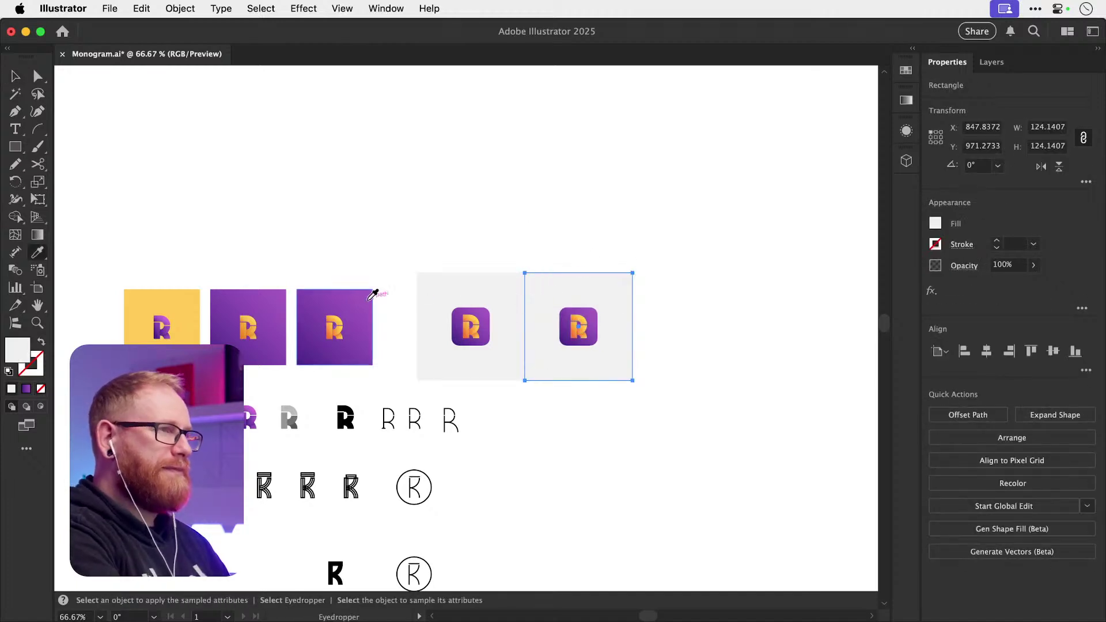
{"action": "left_click", "coordinate": [368, 294]}
- Fill the new purple tile's rounded square with white sampled from the empty canvas and clear the selection
{"action": "key", "text": "v"}
{"action": "left_click", "coordinate": [575, 323]}
{"action": "key", "text": "i"}
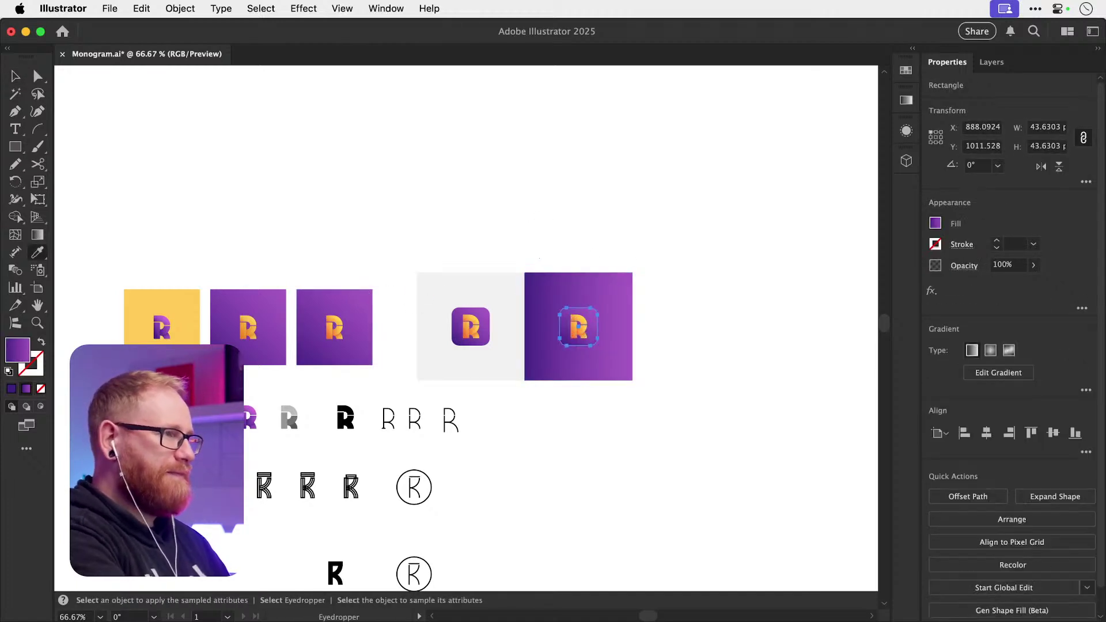
{"action": "left_click", "coordinate": [555, 232]}
{"action": "key", "text": "v"}
{"action": "key", "text": "super+shift+a"}
- Place a copy of the purple gradient R from the sketch row just below the app-icon tiles
{"action": "key", "text": "space"}
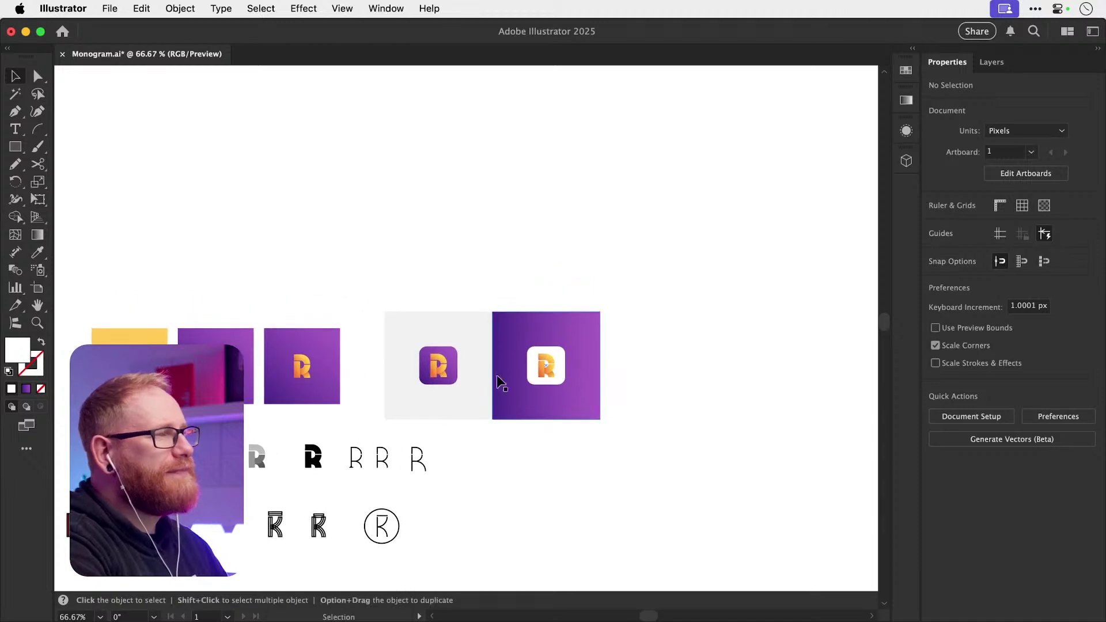
{"action": "scroll", "coordinate": [576, 357], "scroll_direction": "up", "scroll_amount": 5}
{"action": "scroll", "coordinate": [610, 374], "scroll_direction": "down", "scroll_amount": 3}
{"action": "left_click", "coordinate": [555, 365]}
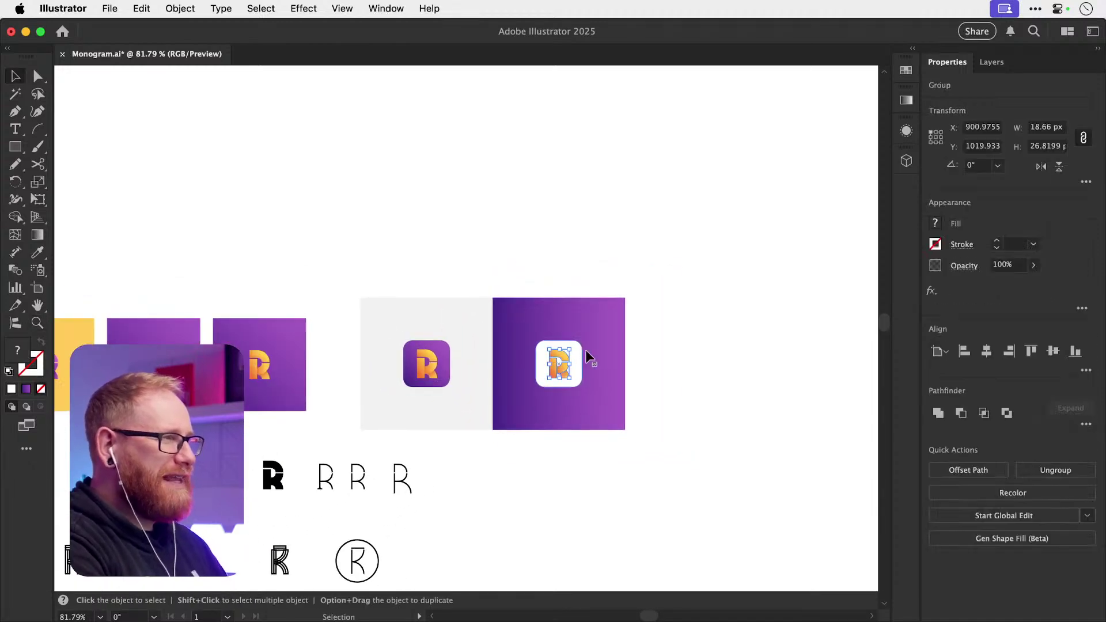
{"action": "key", "text": "space"}
{"action": "left_click_drag", "start_coordinate": [383, 317], "coordinate": [442, 299]}
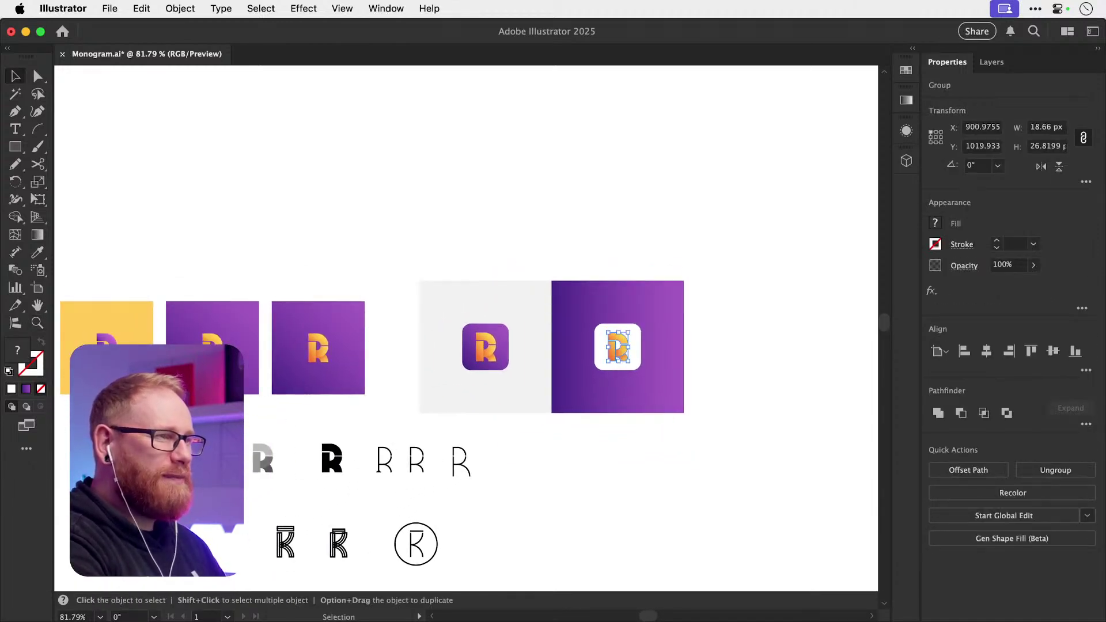
{"action": "left_click_drag", "start_coordinate": [262, 459], "coordinate": [513, 413], "text": "alt"}
- Duplicate the purple tile with the white app icon directly to its right
{"action": "key", "text": "space"}
{"action": "left_click_drag", "start_coordinate": [513, 371], "coordinate": [637, 372]}
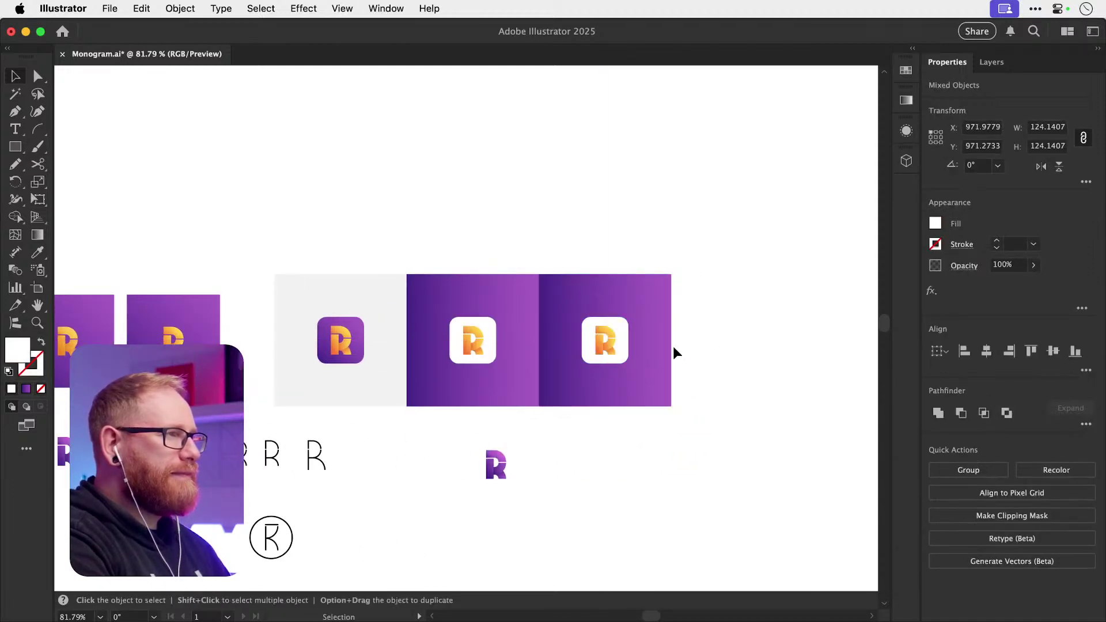
{"action": "left_click", "coordinate": [674, 348]}
- Align the loose purple R's right edge with the gold R on the rightmost tile
{"action": "left_click_drag", "start_coordinate": [496, 461], "coordinate": [615, 341]}
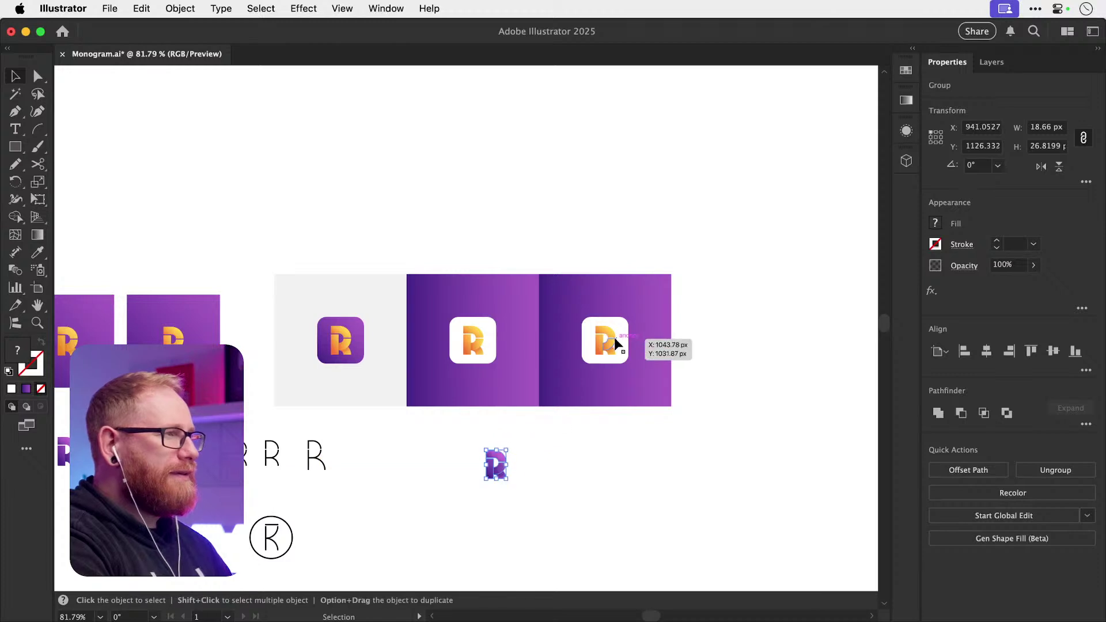
{"action": "left_click", "coordinate": [615, 341], "text": "shift"}
{"action": "left_click", "coordinate": [615, 341]}
{"action": "left_click", "coordinate": [1009, 351]}
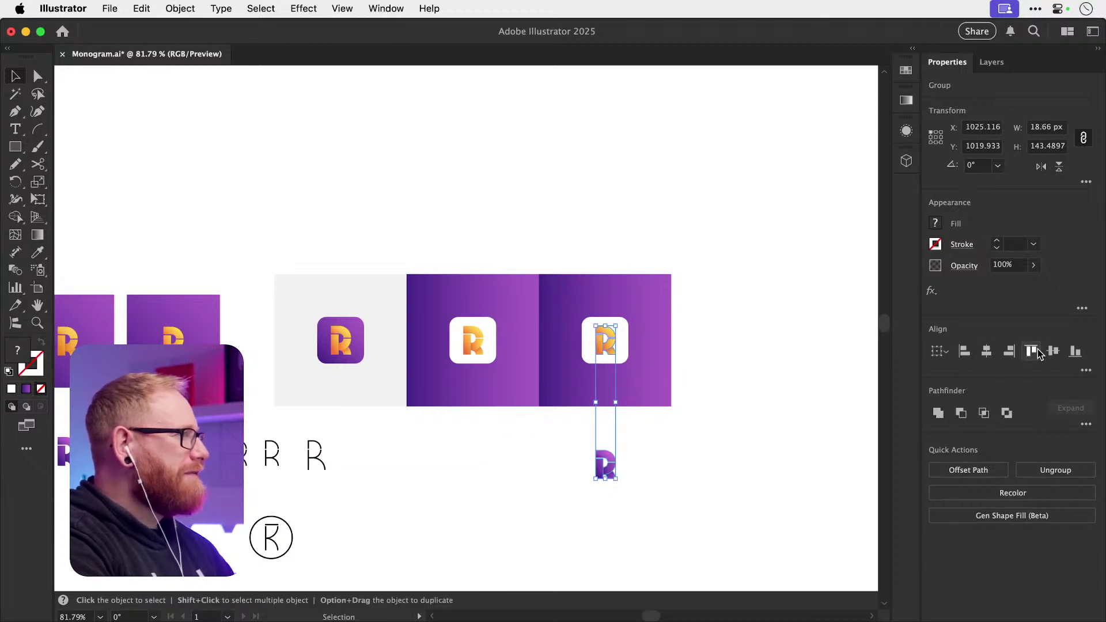
- Try aligning the tops of the two Rs and deleting the overlapped letter, and undo both changes
{"action": "left_click", "coordinate": [1031, 351]}
{"action": "left_click", "coordinate": [810, 342]}
{"action": "left_click", "coordinate": [617, 345]}
{"action": "key", "text": "Delete"}
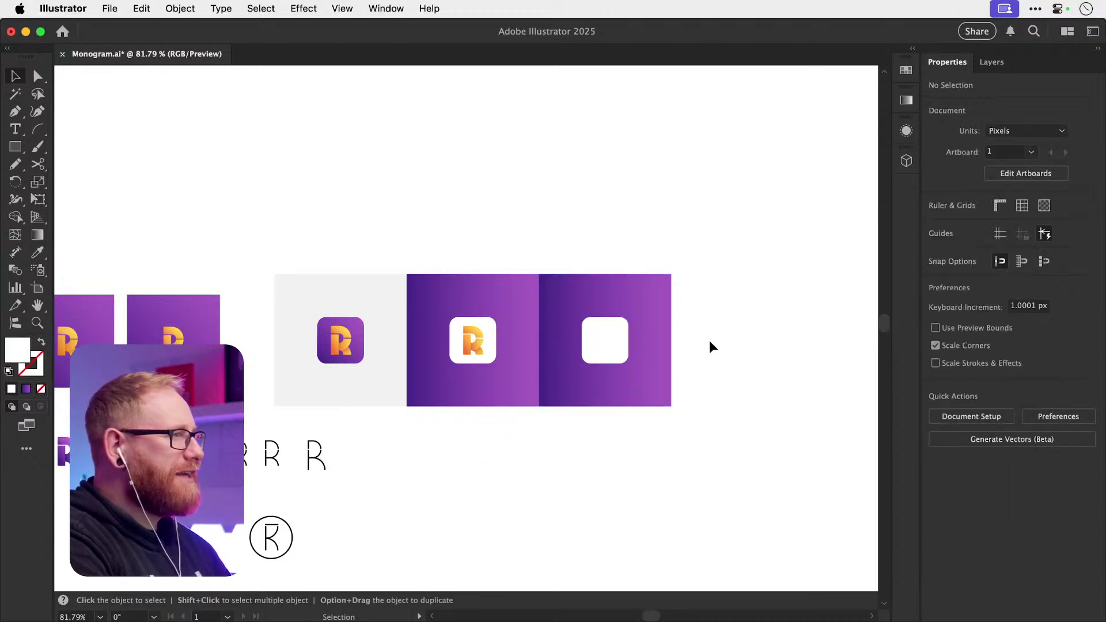
{"action": "key", "text": "super+z"}
{"action": "key", "text": "super+z"}
{"action": "left_click", "coordinate": [668, 368]}
{"action": "left_click", "coordinate": [604, 461]}
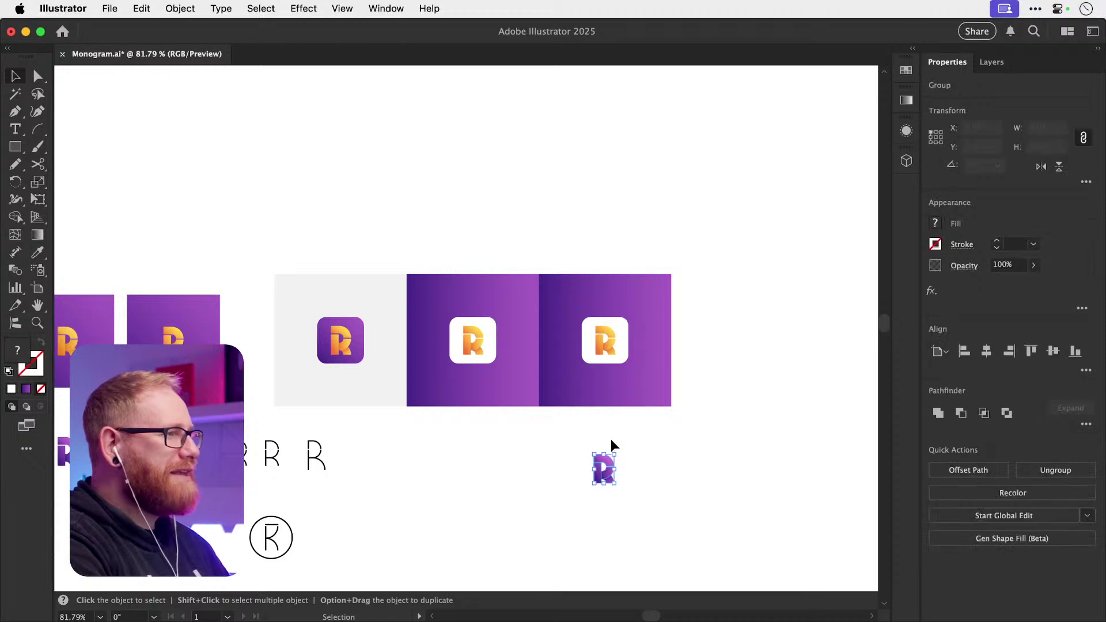
{"action": "key", "text": "super+shift+a"}
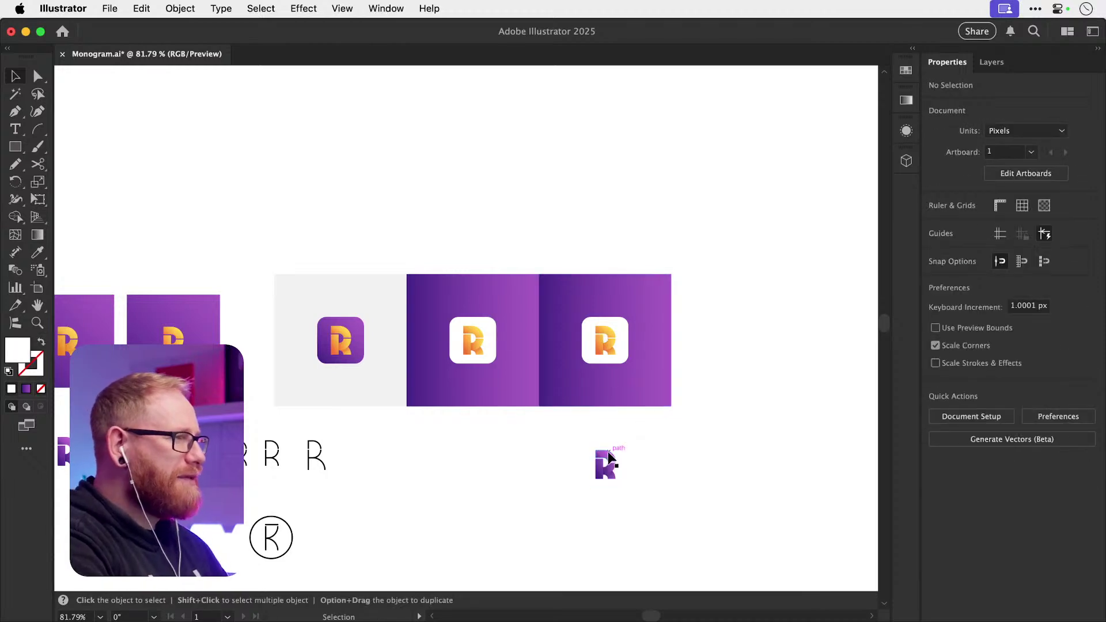
- Replace the gold R on the rightmost tile's white icon with the purple R, aligned to the same place, and save the file
{"action": "left_click_drag", "start_coordinate": [609, 458], "coordinate": [608, 433]}
{"action": "left_click", "coordinate": [605, 349], "text": "shift"}
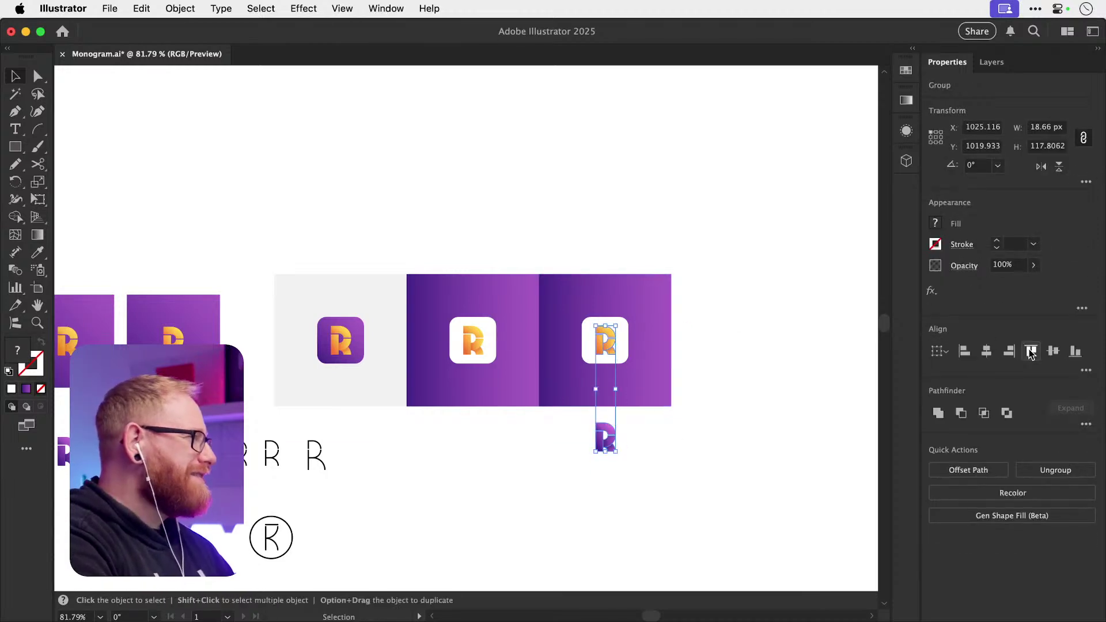
{"action": "left_click", "coordinate": [1031, 351]}
{"action": "left_click", "coordinate": [674, 311]}
{"action": "left_click", "coordinate": [617, 342]}
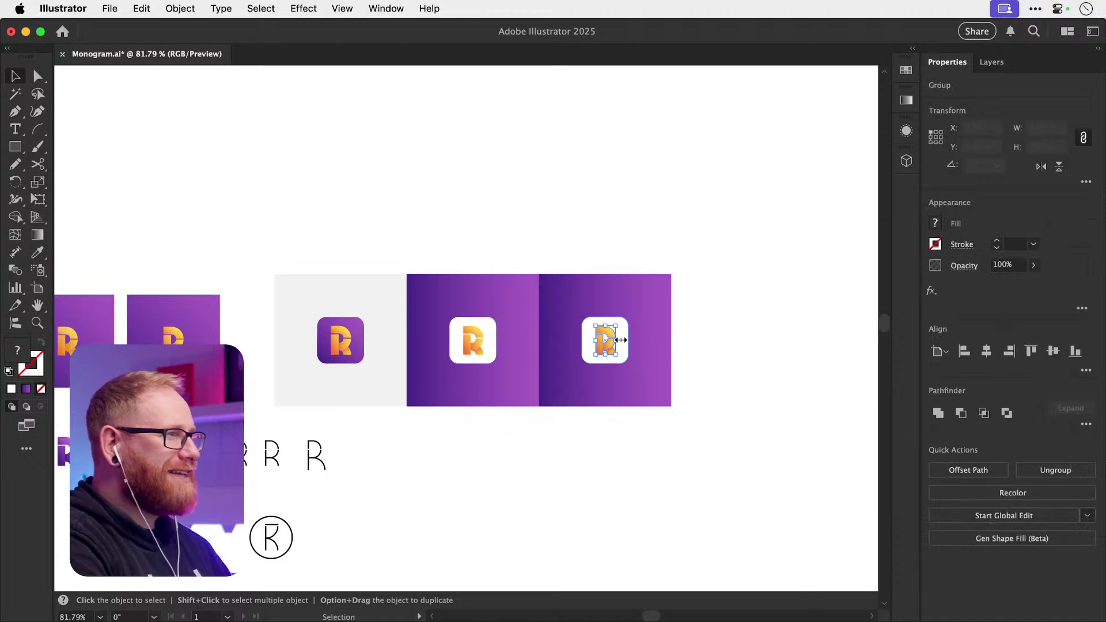
{"action": "key", "text": "super+shift+bracketright"}
{"action": "left_click", "coordinate": [731, 300]}
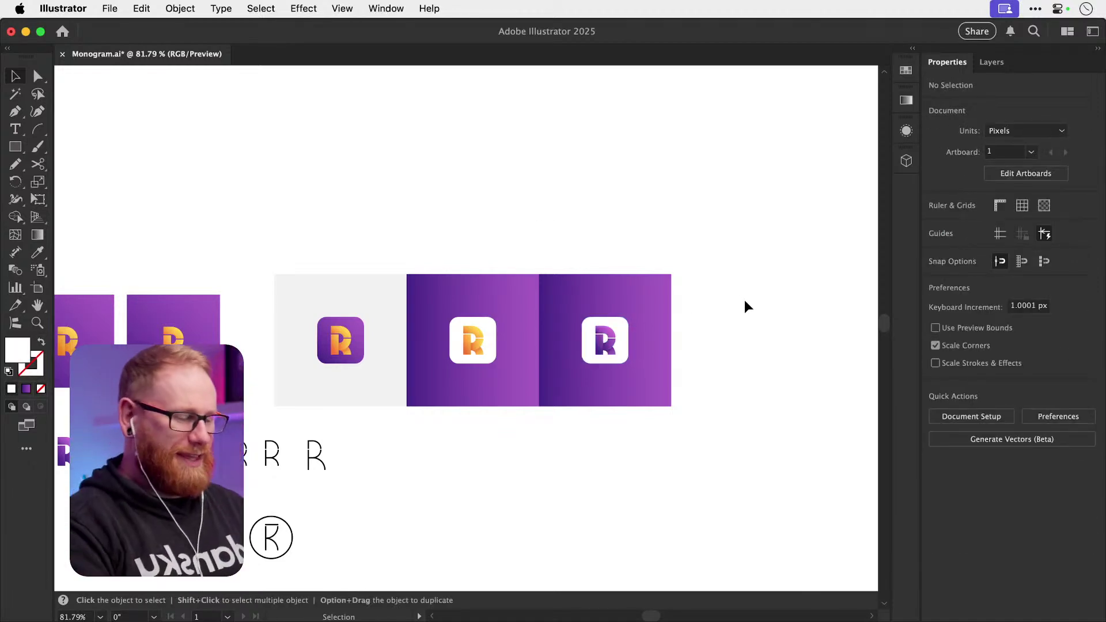
{"action": "key", "text": "super+s"}
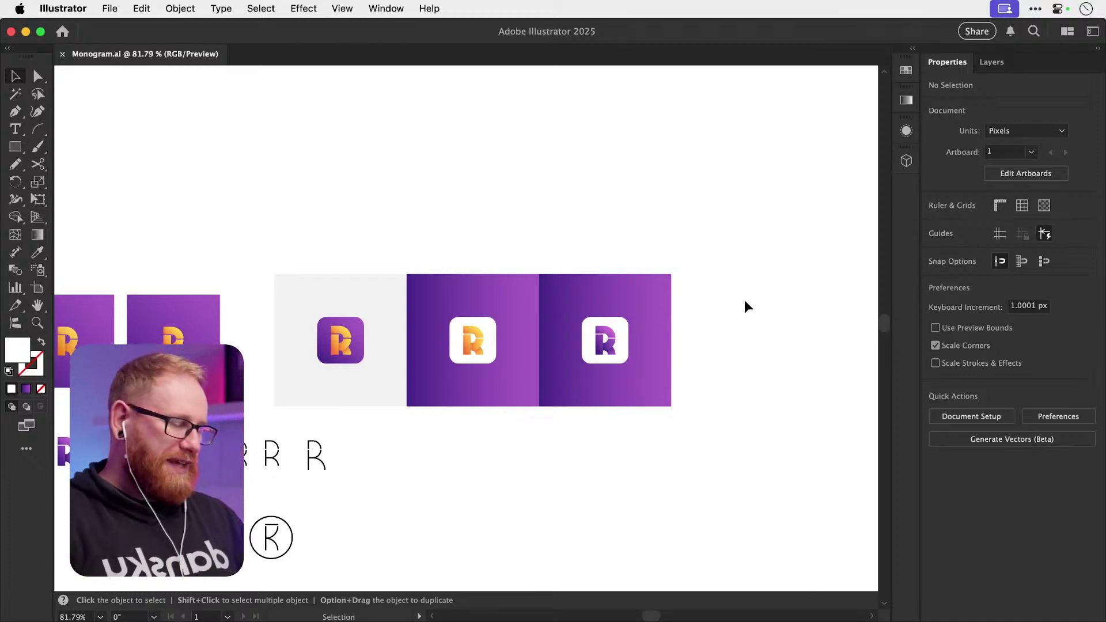
- Move all six coloured tiles straight up by about 80 px, away from the monogram sketches, and clear the selection
{"action": "key", "text": "super+minus"}
{"action": "key", "text": "super+minus"}
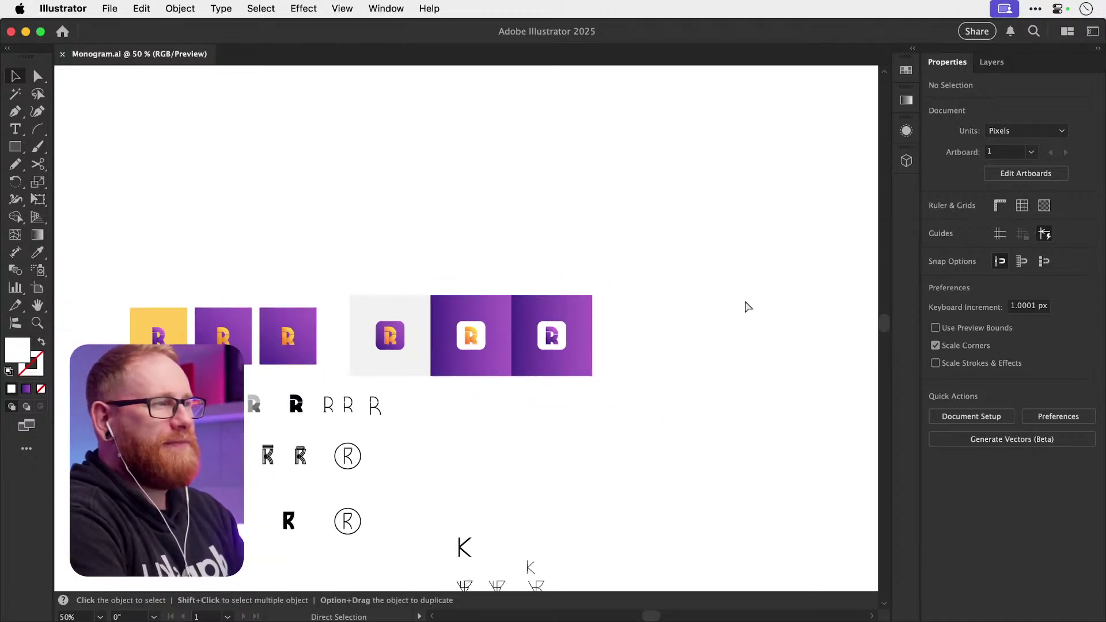
{"action": "left_click_drag", "start_coordinate": [745, 303], "coordinate": [841, 289]}
{"action": "left_click_drag", "start_coordinate": [187, 245], "coordinate": [747, 341]}
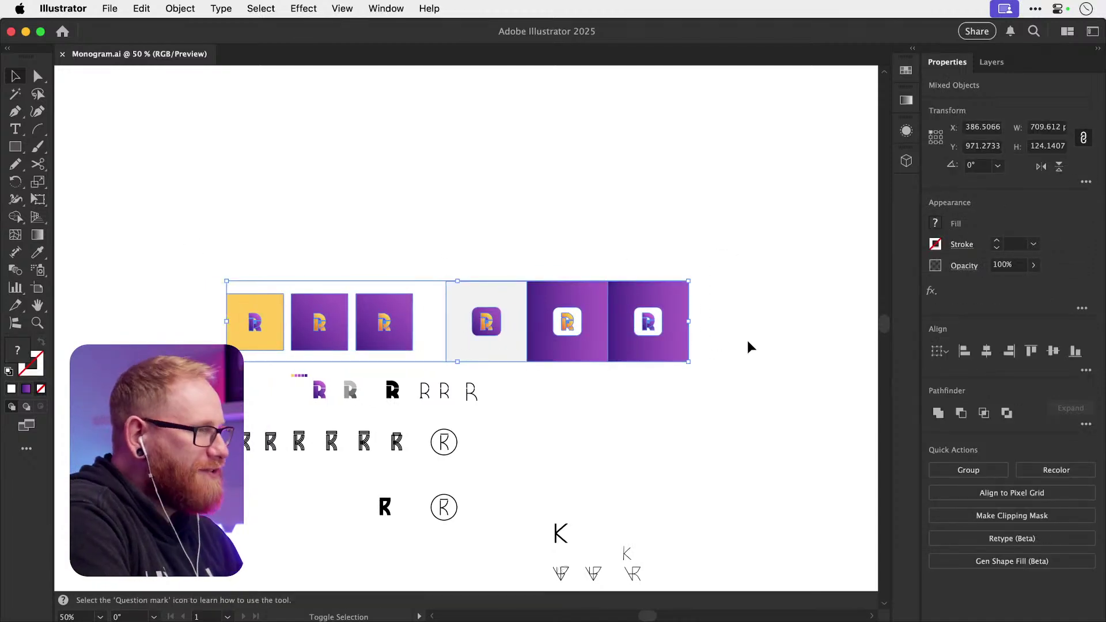
{"action": "key", "text": "shift+Up"}
{"action": "key", "text": "shift+Up"}
{"action": "key", "text": "shift+Up"}
{"action": "key", "text": "shift+Up"}
{"action": "key", "text": "shift+Up"}
{"action": "key", "text": "shift+Up"}
{"action": "key", "text": "shift+Up"}
{"action": "key", "text": "shift+Up"}
{"action": "key", "text": "shift+Up"}
{"action": "key", "text": "shift+Up"}
{"action": "key", "text": "shift+Up"}
{"action": "key", "text": "shift+Up"}
{"action": "key", "text": "shift+Up"}
{"action": "key", "text": "shift+Up"}
{"action": "key", "text": "shift+Up"}
{"action": "key", "text": "shift+Up"}
{"action": "key", "text": "shift+Up"}
{"action": "key", "text": "shift+Up"}
{"action": "key", "text": "super+shift+a"}
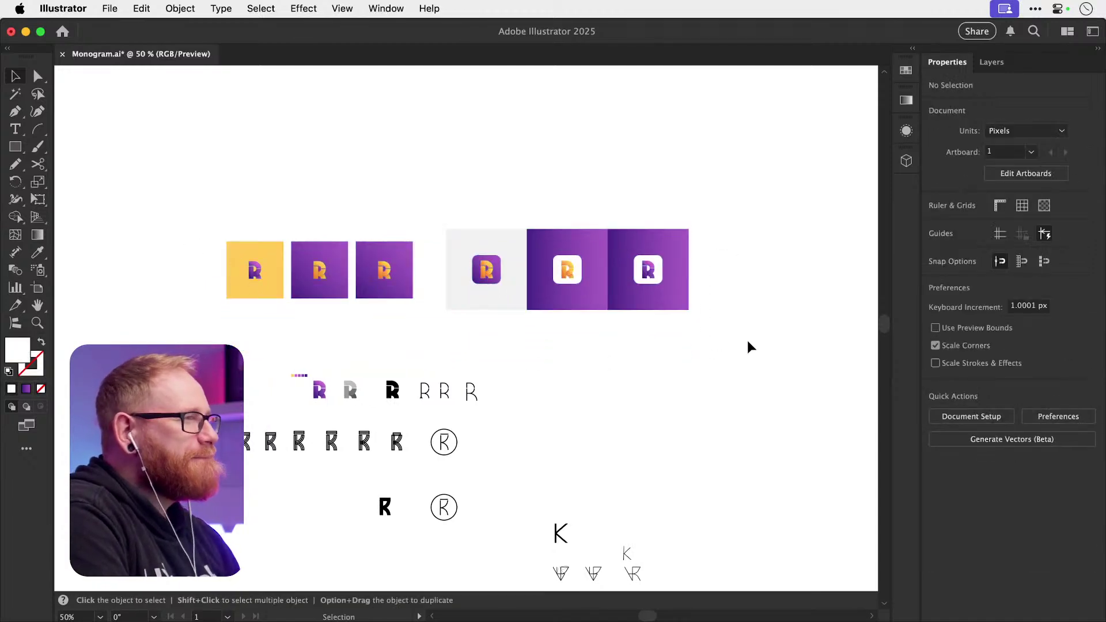
- Set the gradient angle of the two larger purple tile backgrounds to 45° and save the file
{"action": "key", "text": "space"}
{"action": "left_click_drag", "start_coordinate": [715, 324], "coordinate": [739, 361]}
{"action": "left_click", "coordinate": [606, 344]}
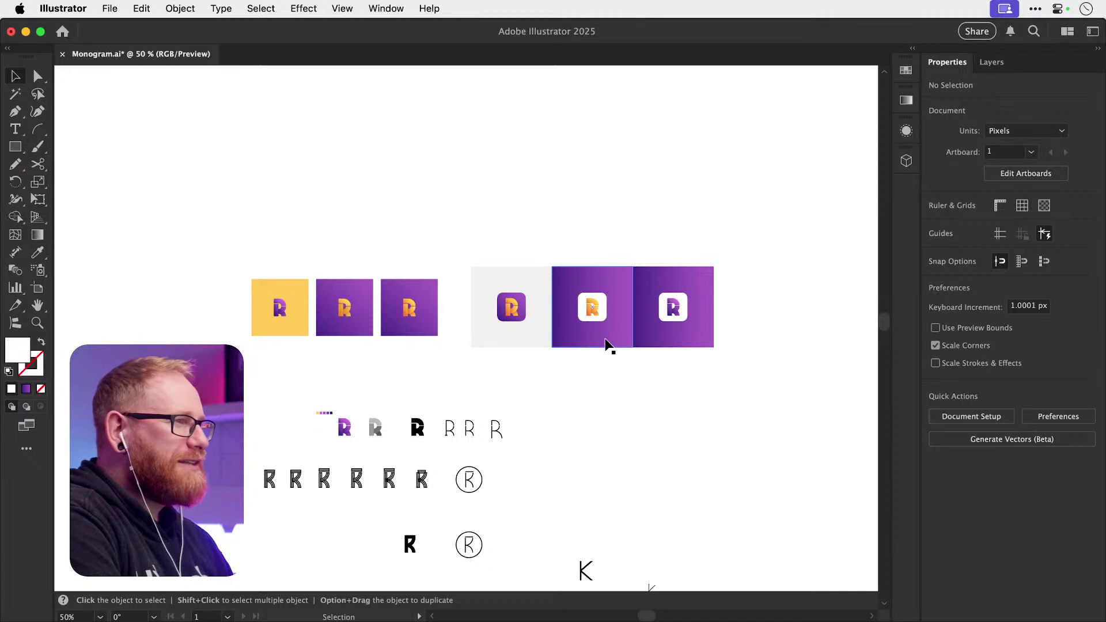
{"action": "left_click", "coordinate": [708, 306], "text": "shift"}
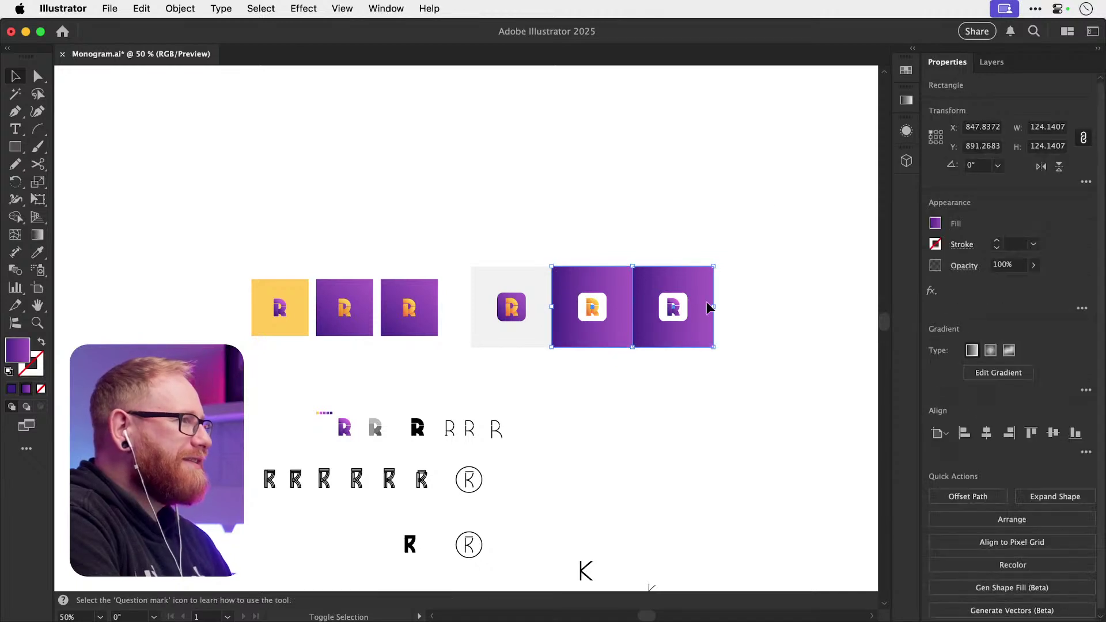
{"action": "left_click", "coordinate": [906, 100]}
{"action": "left_click", "coordinate": [828, 157]}
{"action": "type", "text": "45"}
{"action": "key", "text": "Return"}
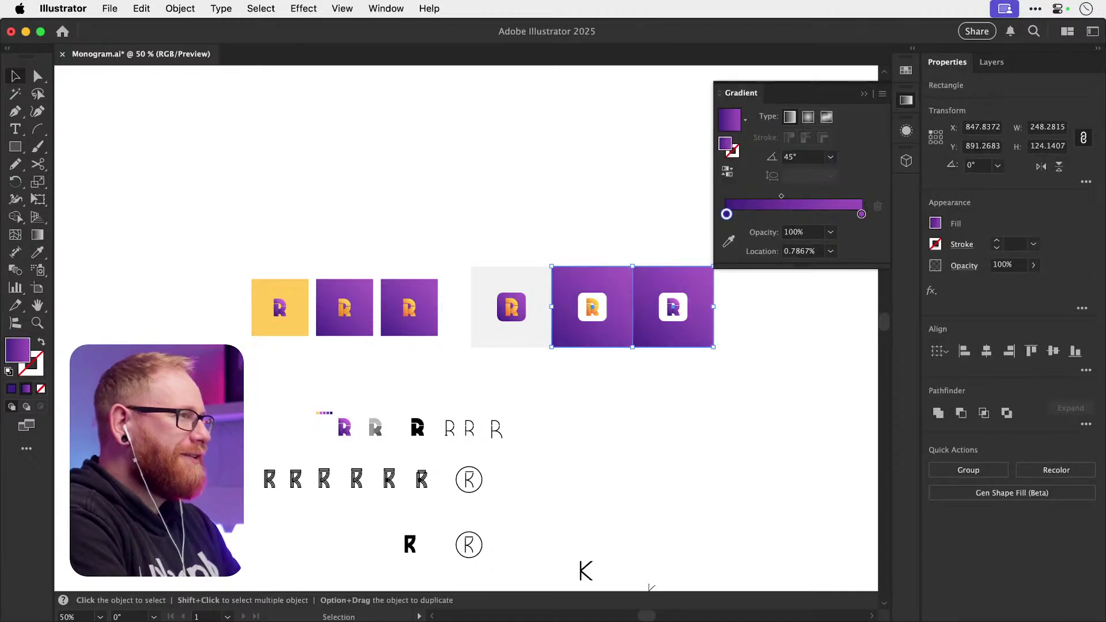
{"action": "left_click", "coordinate": [906, 100]}
{"action": "left_click", "coordinate": [766, 170]}
{"action": "key", "text": "cmd+s"}
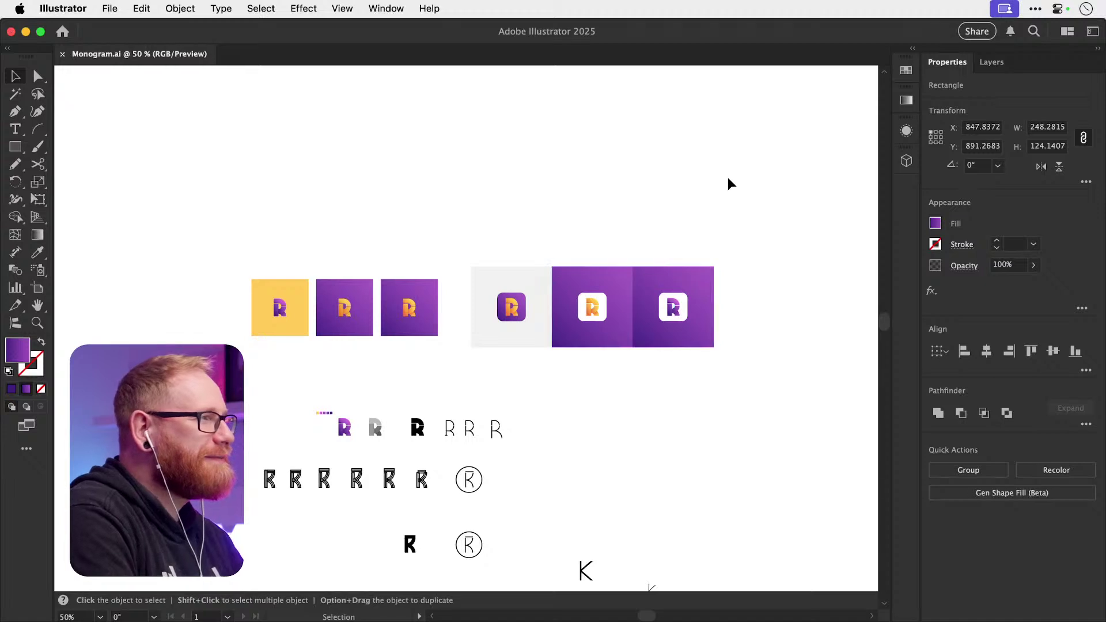
- Move the two purple app-icon tiles about 30 px right to leave a gap beside the light grey tile
{"action": "left_click_drag", "start_coordinate": [689, 196], "coordinate": [538, 204]}
{"action": "left_click_drag", "start_coordinate": [426, 236], "coordinate": [623, 423]}
{"action": "key", "text": "shift+Right"}
{"action": "key", "text": "shift+Right"}
{"action": "key", "text": "shift+Right"}
{"action": "key", "text": "shift+Right"}
{"action": "key", "text": "shift+Right"}
{"action": "key", "text": "shift+Right"}
{"action": "key", "text": "shift+Right"}
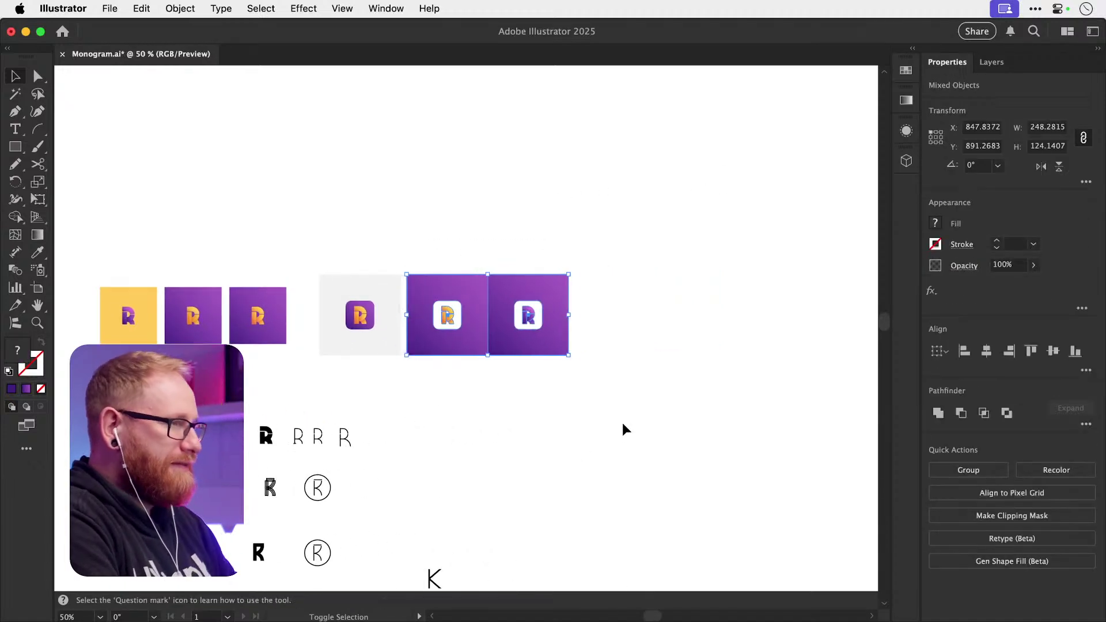
- Move the rightmost app-icon tile another 30 px or so right to even the spacing, save the file and clear the selection
{"action": "left_click_drag", "start_coordinate": [503, 202], "coordinate": [593, 417]}
{"action": "key", "text": "shift+Right"}
{"action": "key", "text": "shift+Right"}
{"action": "key", "text": "shift+Right"}
{"action": "key", "text": "shift+Right"}
{"action": "key", "text": "shift+Right"}
{"action": "key", "text": "shift+Right"}
{"action": "key", "text": "shift+Right"}
{"action": "key", "text": "shift+Right"}
{"action": "key", "text": "shift+Right"}
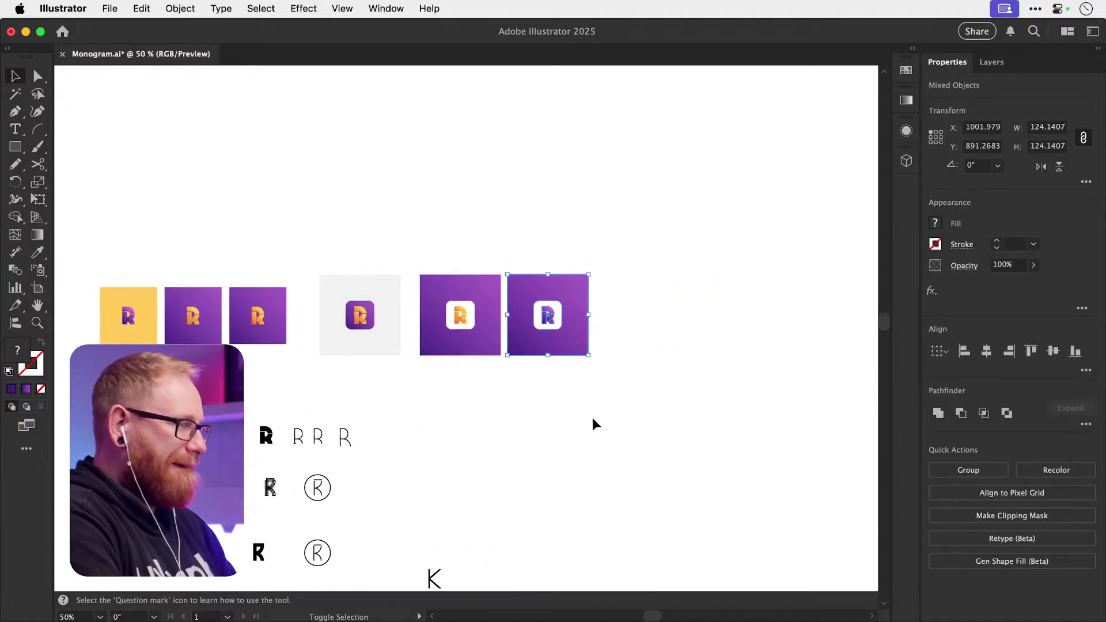
{"action": "key", "text": "super+s"}
{"action": "left_click", "coordinate": [744, 245]}
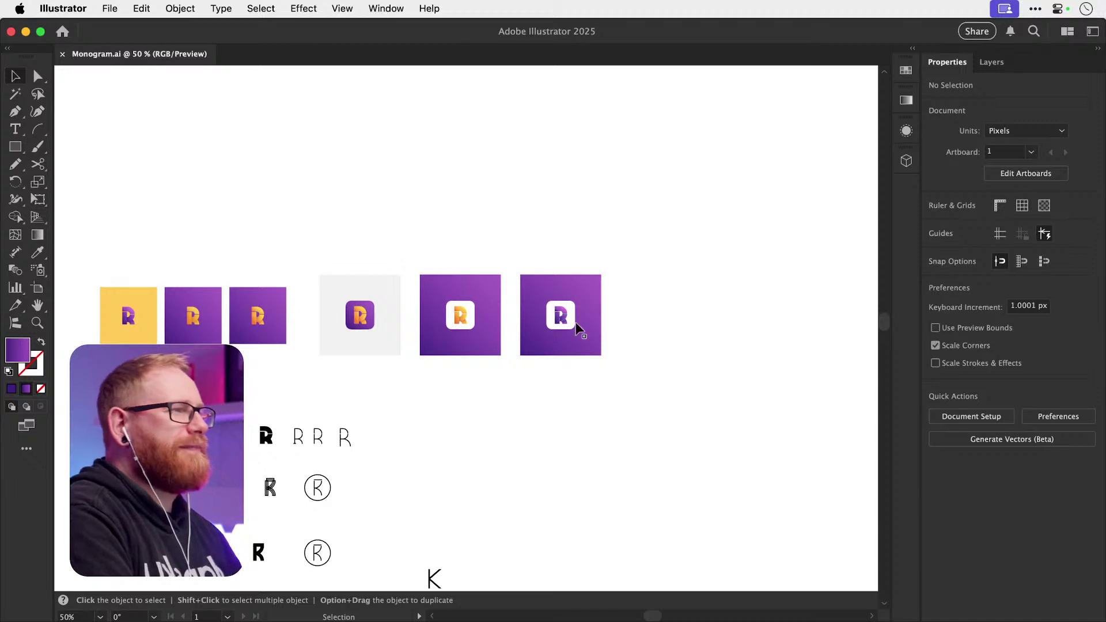
{"action": "left_click_drag", "start_coordinate": [495, 285], "coordinate": [600, 237]}
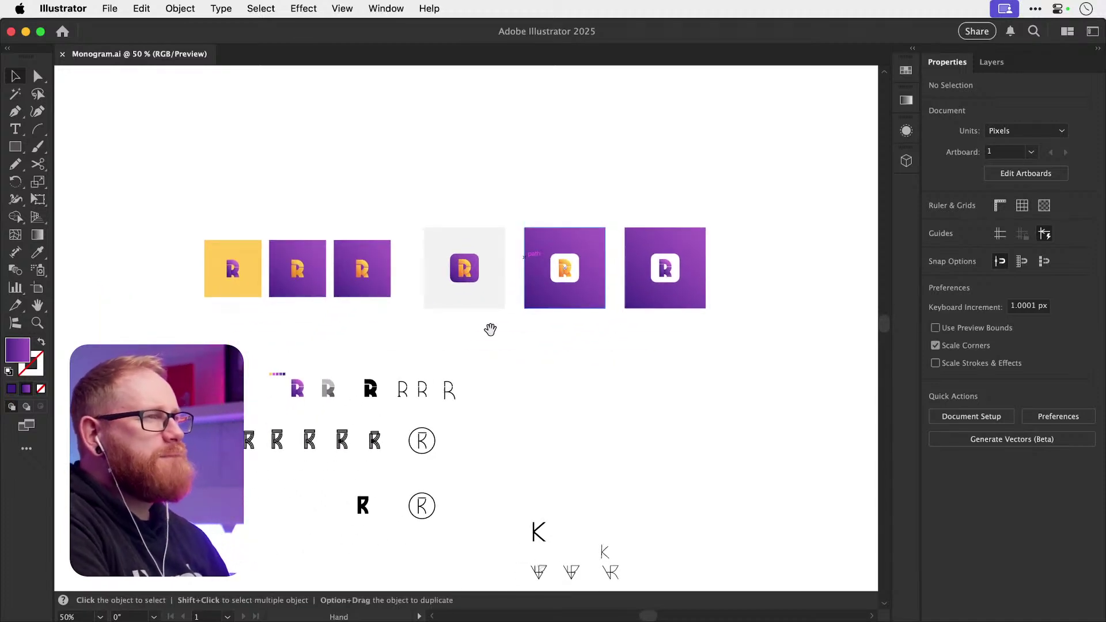
{"action": "key", "text": "z"}
{"action": "left_click_drag", "start_coordinate": [455, 278], "coordinate": [515, 272]}
{"action": "key", "text": "v"}
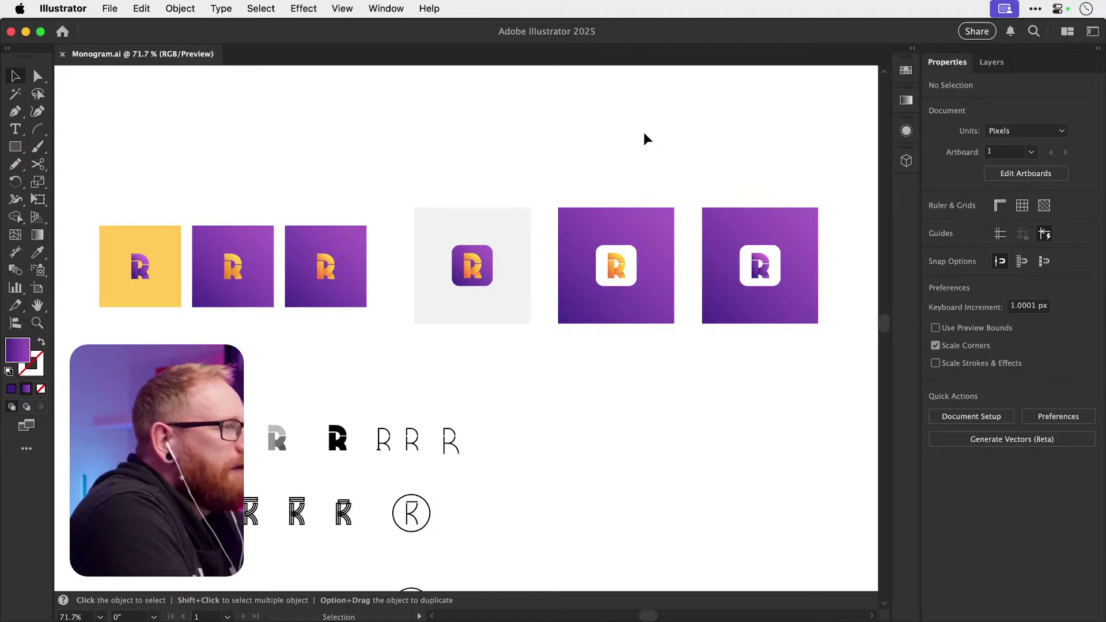
- Try the monogram's gold gradient as the background of the rightmost app-icon tile
{"action": "left_click", "coordinate": [741, 229]}
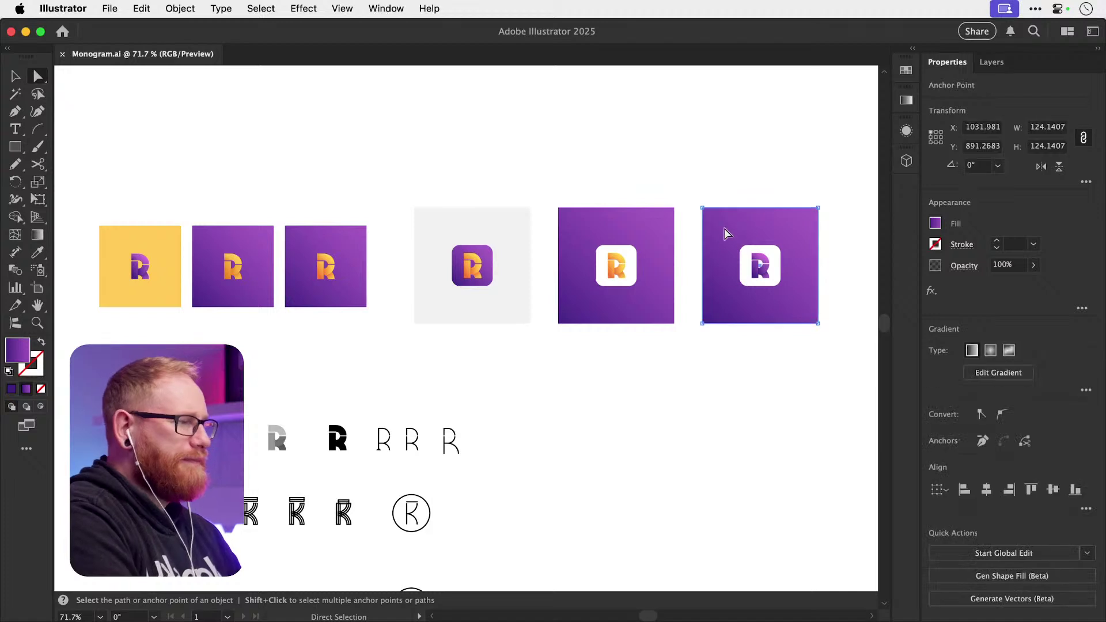
{"action": "key", "text": "i"}
{"action": "left_click", "coordinate": [242, 269]}
{"action": "key", "text": "v"}
{"action": "key", "text": "super+shift+a"}
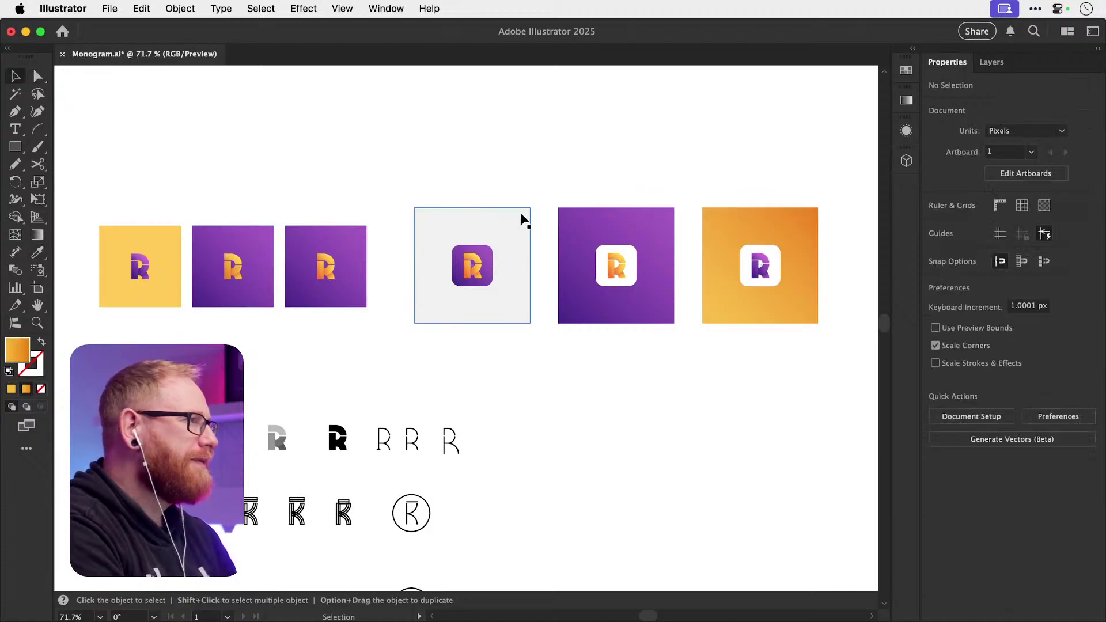
{"action": "key", "text": "super+z"}
{"action": "left_click", "coordinate": [542, 172]}
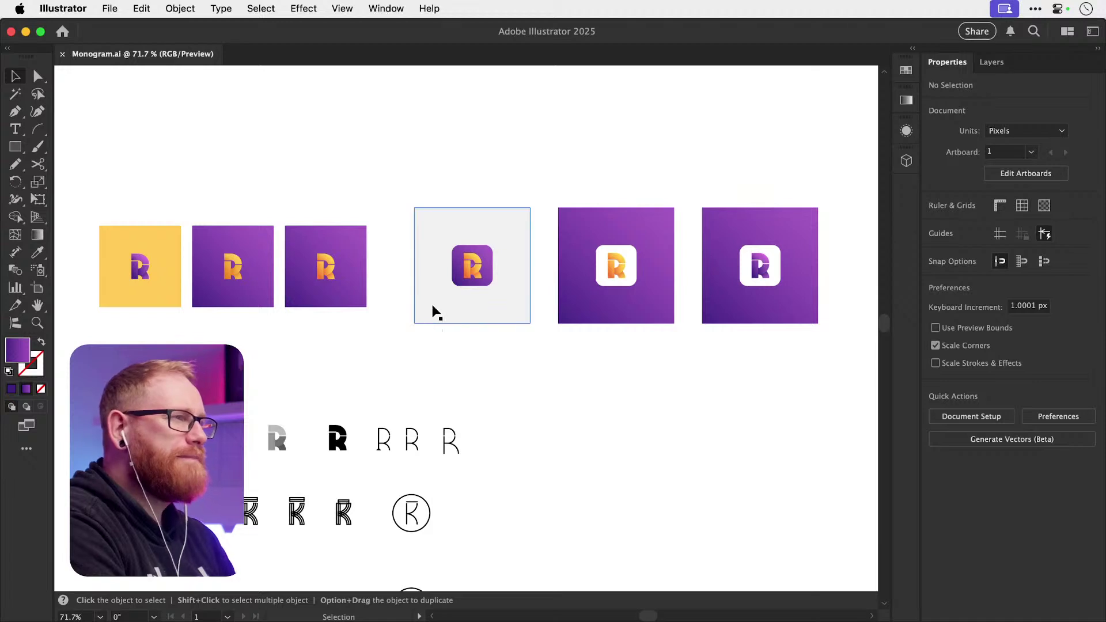
- Draw a rectangle about 1326 by 583 px that covers all six tiles and the space above them
{"action": "key", "text": "a"}
{"action": "key", "text": "super+minus"}
{"action": "key", "text": "super+minus"}
{"action": "key", "text": "super+minus"}
{"action": "key", "text": "m"}
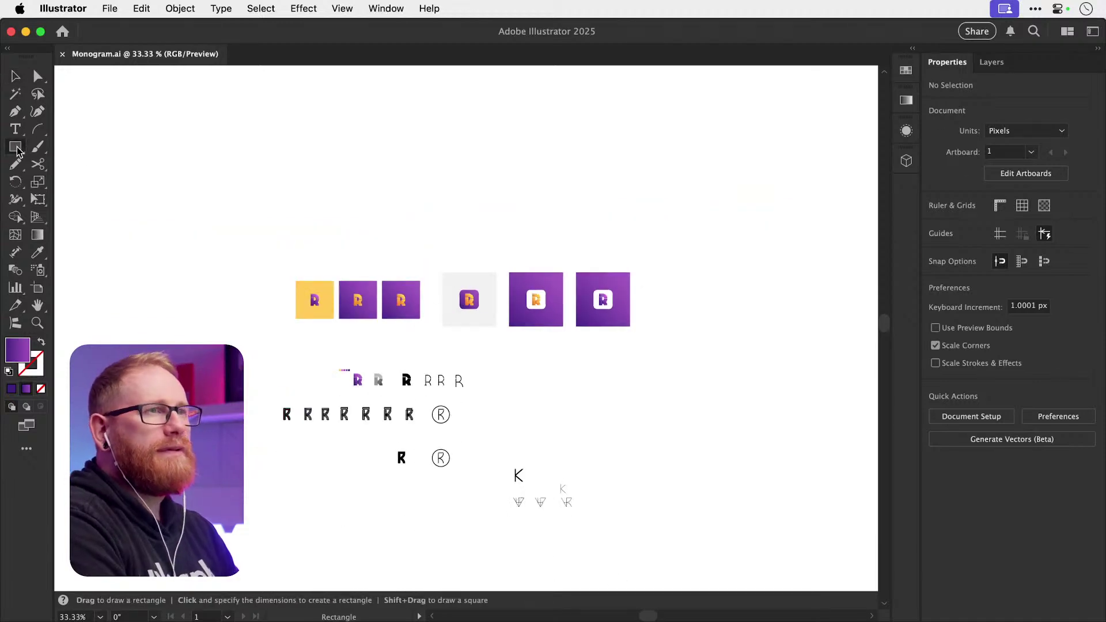
{"action": "left_click_drag", "start_coordinate": [173, 87], "coordinate": [748, 340]}
{"action": "key", "text": "v"}
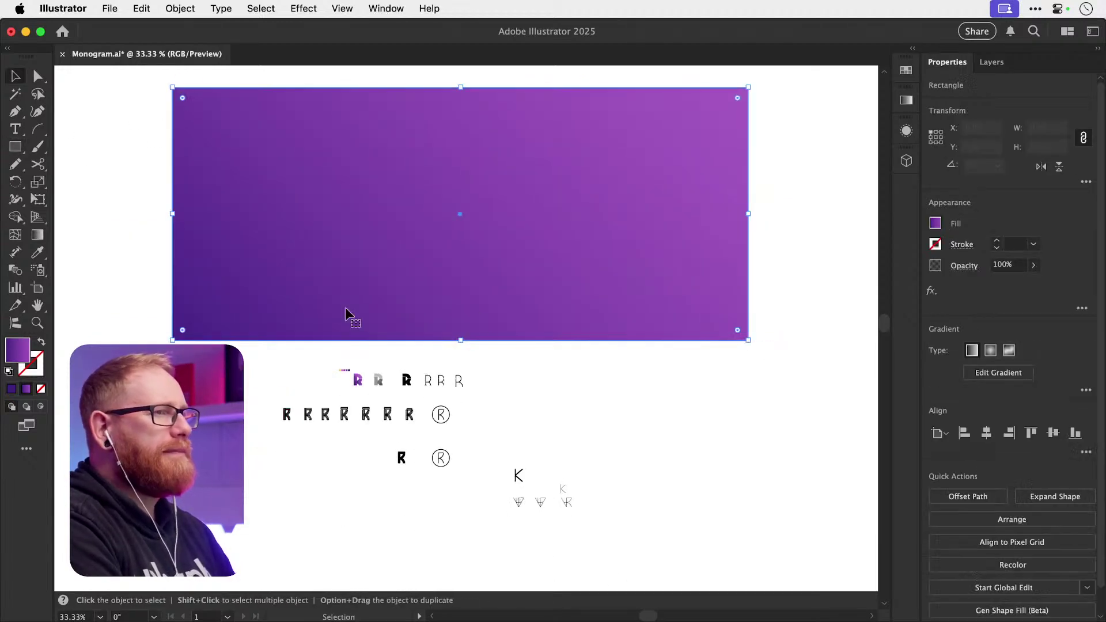
- Fill the large rectangle with f7f7f7 and send it to the back behind the tiles
{"action": "double_click", "coordinate": [13, 353]}
{"action": "type", "text": "f7f7f7"}
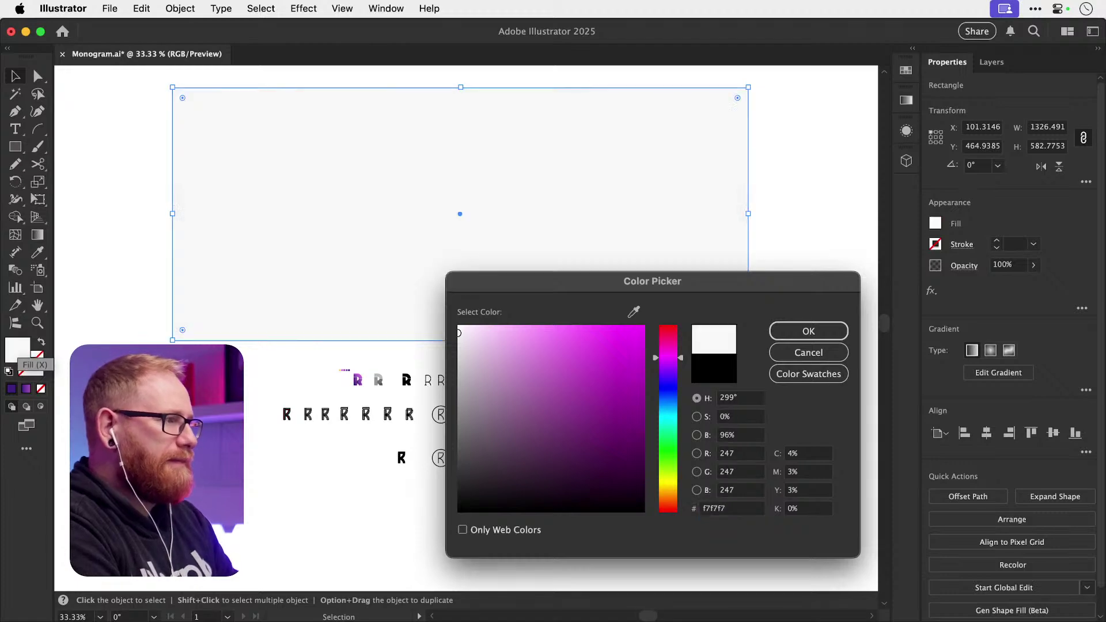
{"action": "key", "text": "Return"}
{"action": "key", "text": "super+shift+bracketleft"}
{"action": "key", "text": "super+shift+a"}
- Change the background of the light grey app-icon tile to white
{"action": "left_click", "coordinate": [461, 297]}
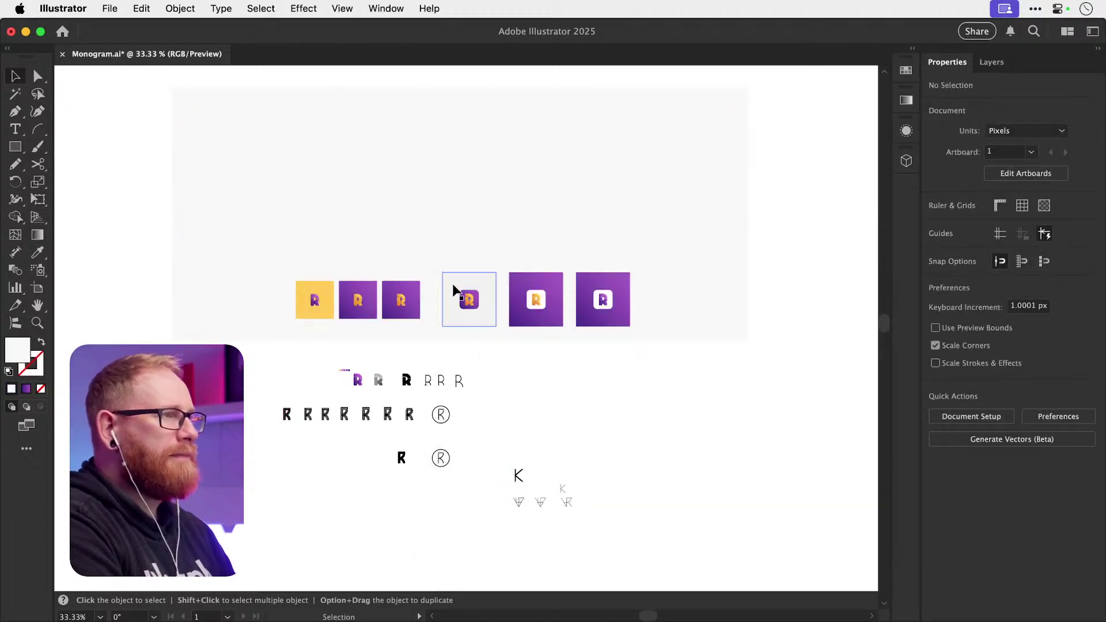
{"action": "left_click", "coordinate": [89, 138]}
{"action": "left_click", "coordinate": [180, 8]}
{"action": "left_click", "coordinate": [167, 168]}
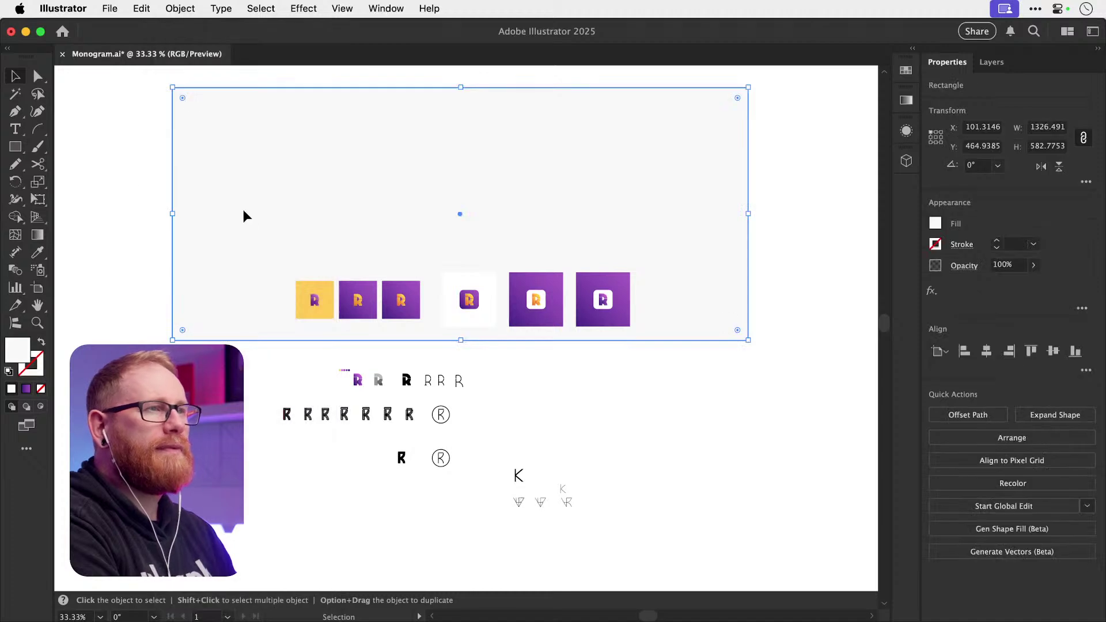
- Change the fill of the large background rectangle to a noticeably darker neutral grey
{"action": "key", "text": "super+shift+a"}
{"action": "double_click", "coordinate": [28, 346]}
{"action": "key", "text": "Escape"}
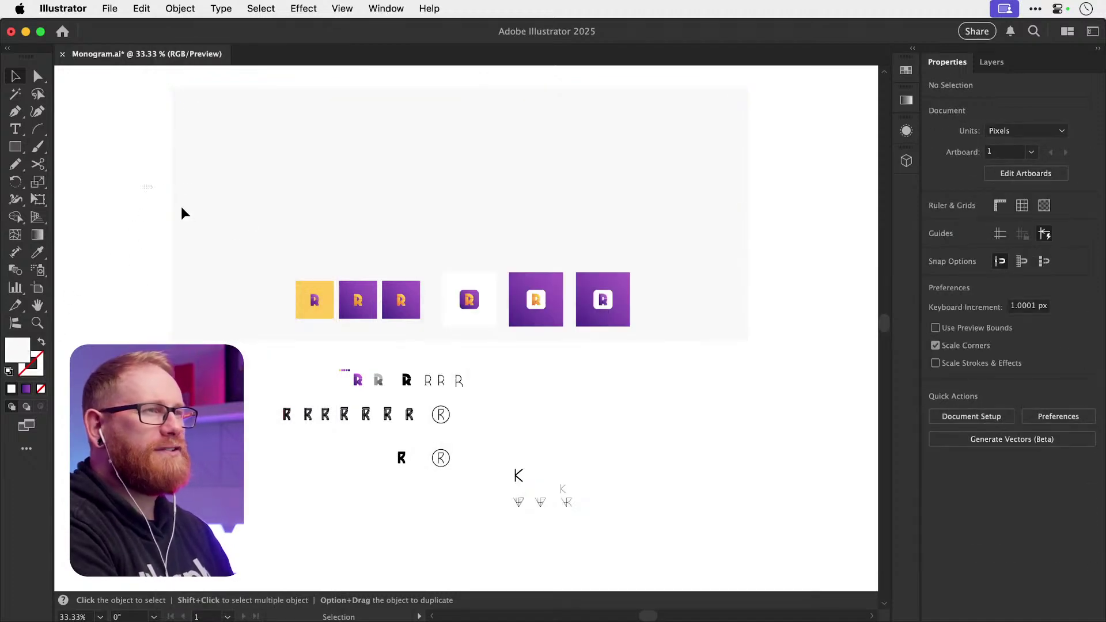
{"action": "left_click", "coordinate": [180, 212]}
{"action": "double_click", "coordinate": [18, 350]}
{"action": "type", "text": "e0e0e0"}
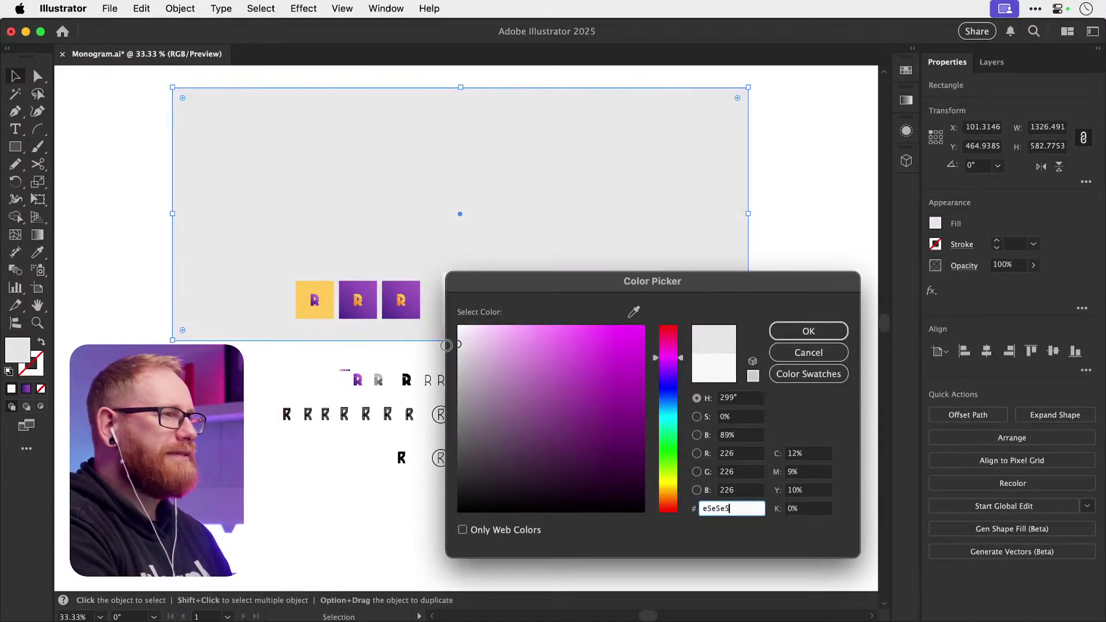
{"action": "left_click", "coordinate": [808, 331]}
- Extend the grey background rectangle upward by about half its height, keeping its lower edge in place
{"action": "scroll", "coordinate": [385, 230], "scroll_direction": "up", "scroll_amount": 5}
{"action": "scroll", "coordinate": [385, 230], "scroll_direction": "right", "scroll_amount": 3}
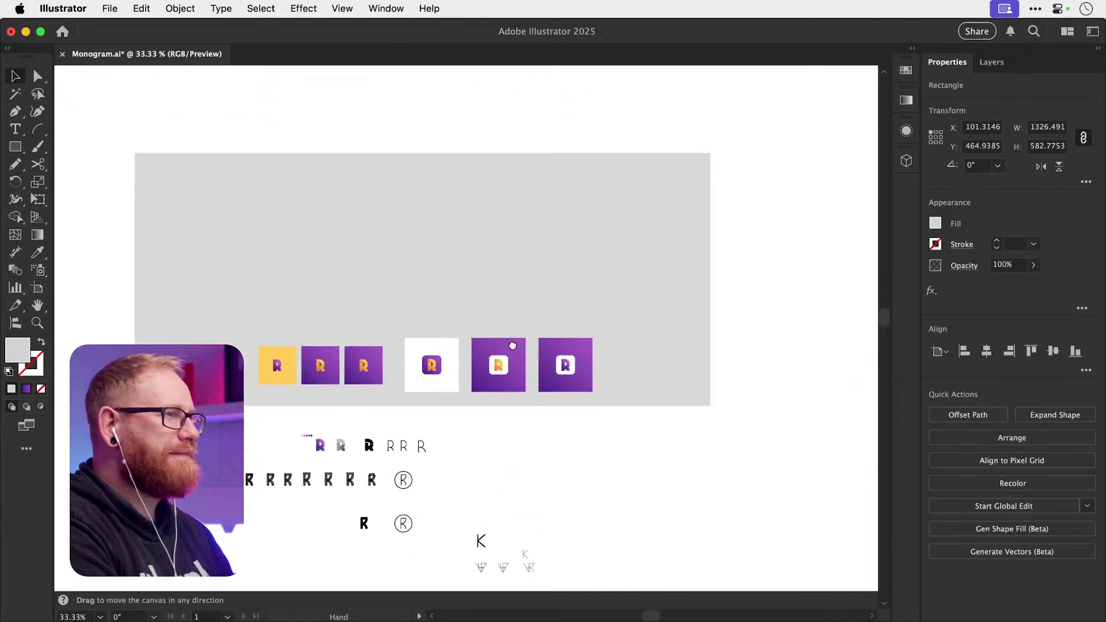
{"action": "left_click_drag", "start_coordinate": [385, 230], "coordinate": [385, 105]}
{"action": "key", "text": "super+shift+a"}
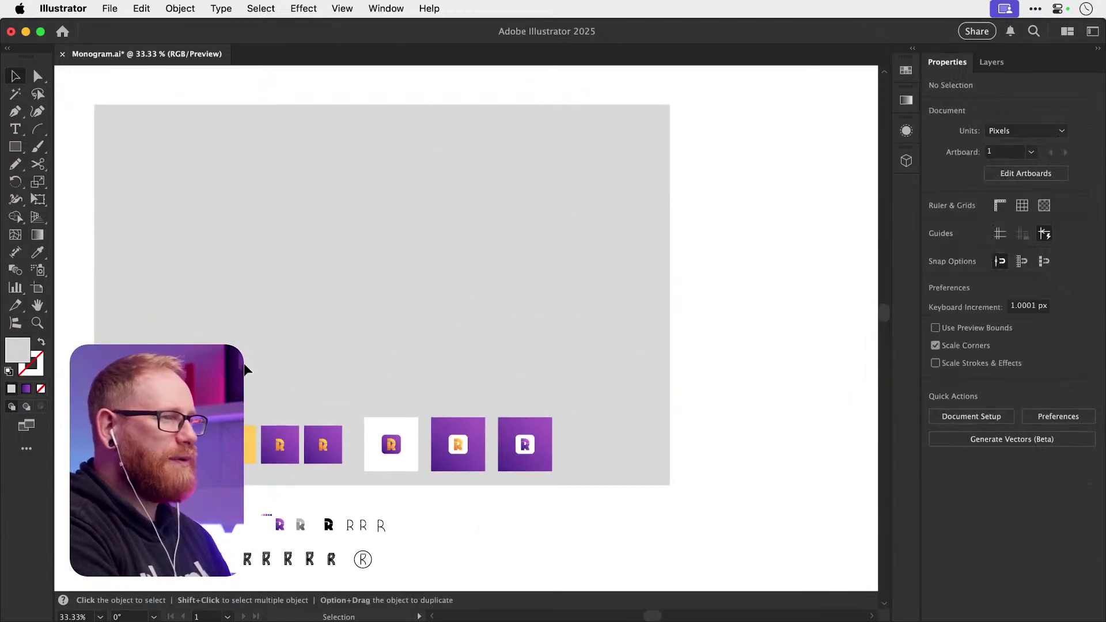
- Move all six tiles straight up within the grey rectangle, save the file and clear the selection
{"action": "left_click_drag", "start_coordinate": [520, 445], "coordinate": [671, 343]}
{"action": "key", "text": "super+s"}
{"action": "key", "text": "super+shift+a"}
{"action": "key", "text": "space"}
{"action": "scroll", "coordinate": [455, 317], "scroll_direction": "up", "scroll_amount": 5}
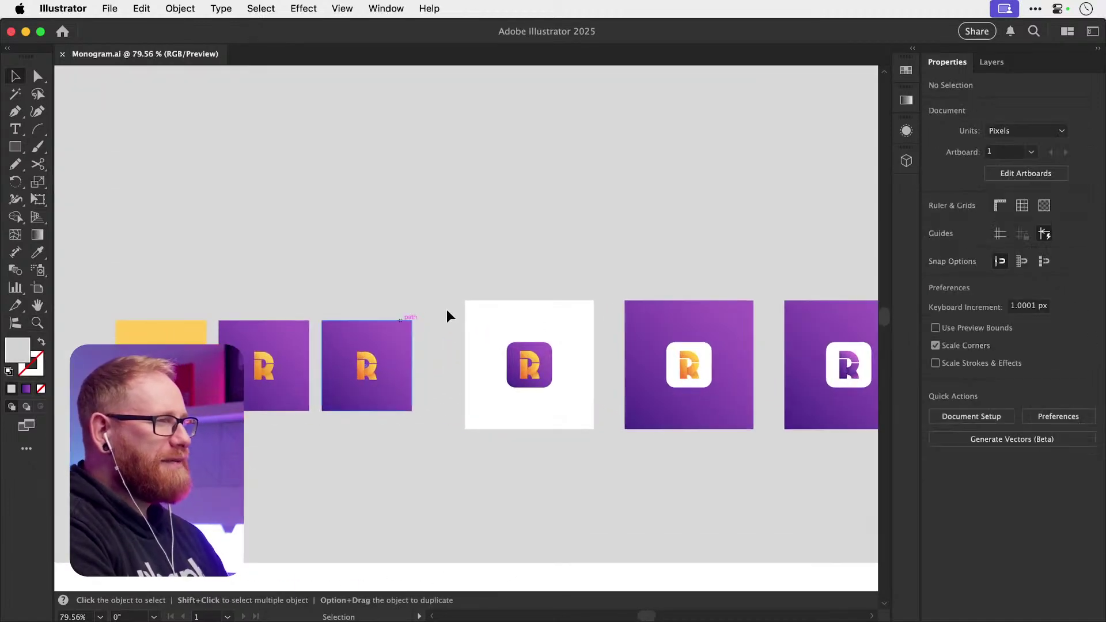
{"action": "scroll", "coordinate": [548, 387], "scroll_direction": "right", "scroll_amount": 2}
{"action": "key", "text": "space"}
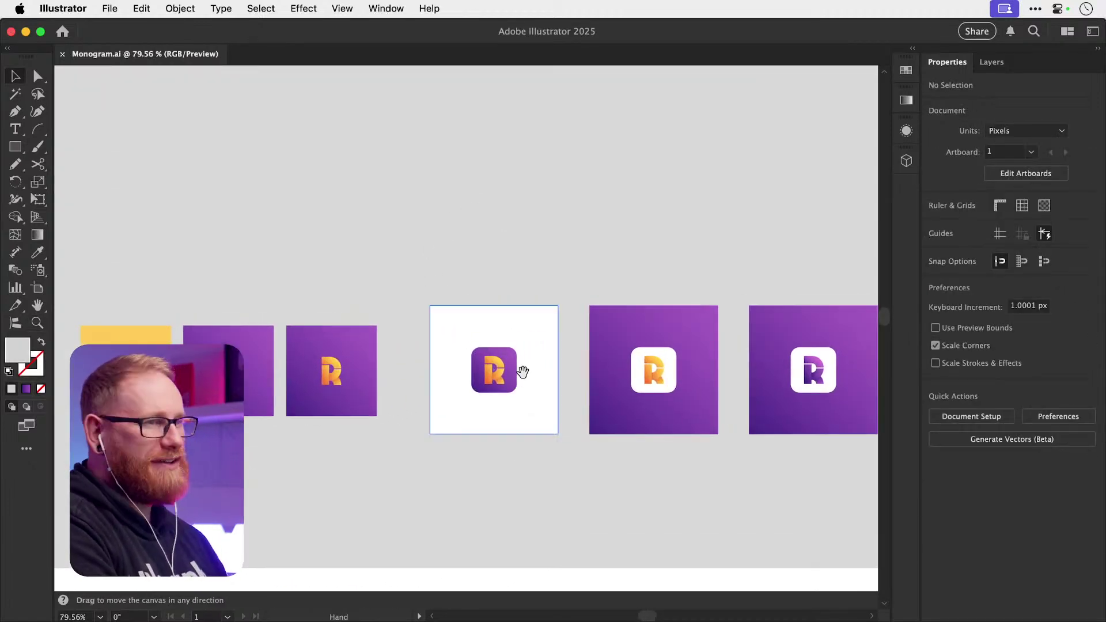
{"action": "key", "text": "space"}
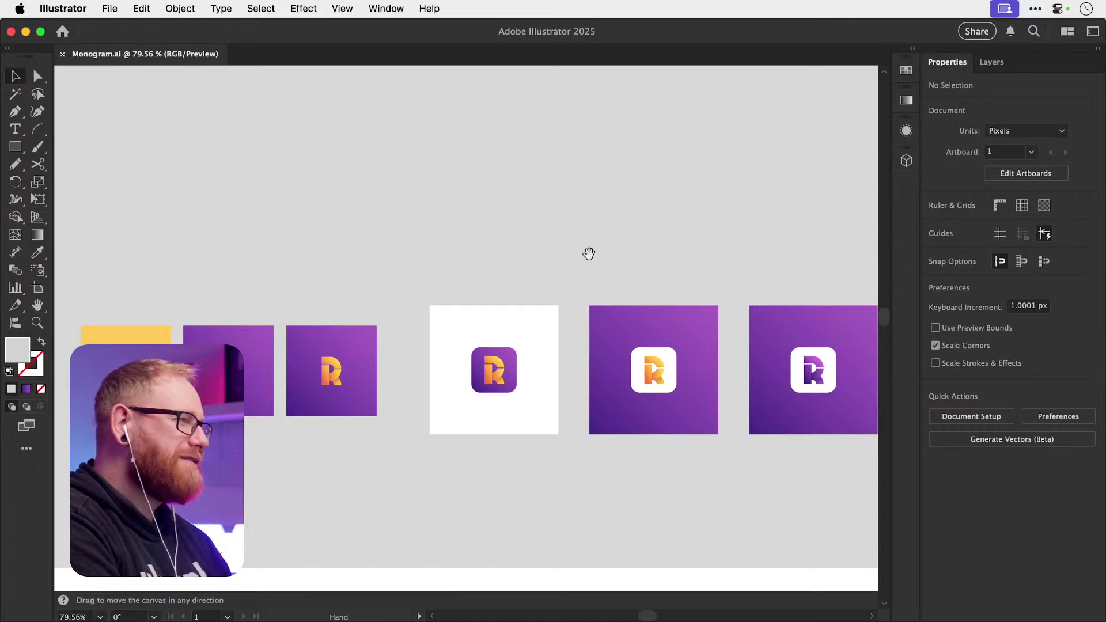
{"action": "left_click_drag", "start_coordinate": [599, 230], "coordinate": [560, 206]}
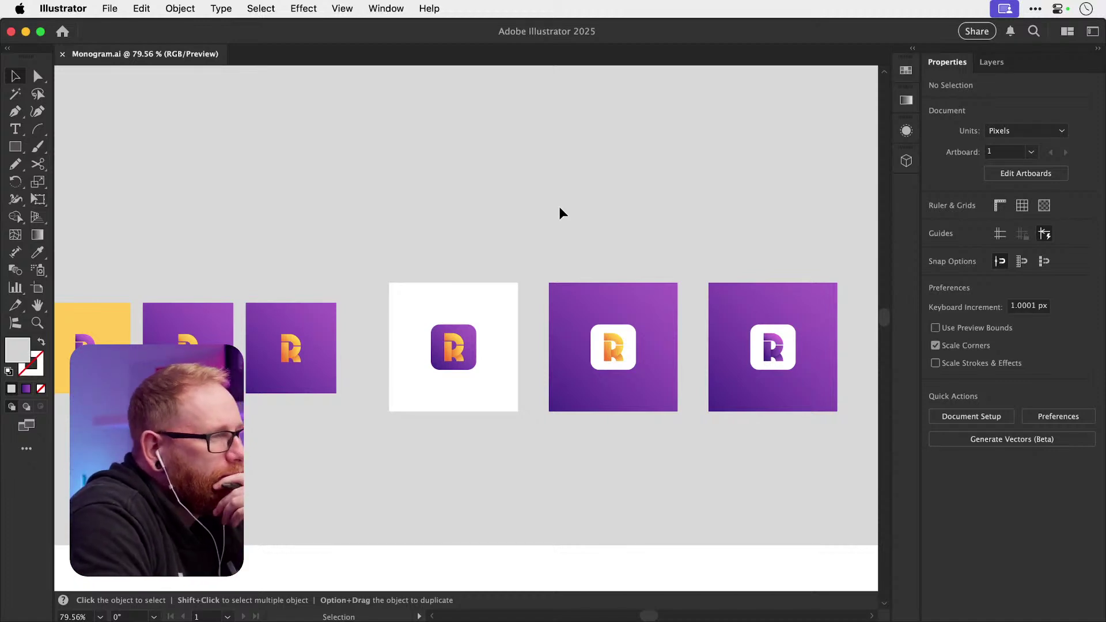
- Try moving the purple rounded square down from behind the gold R on the white tile
{"action": "left_click_drag", "start_coordinate": [448, 364], "coordinate": [458, 411]}
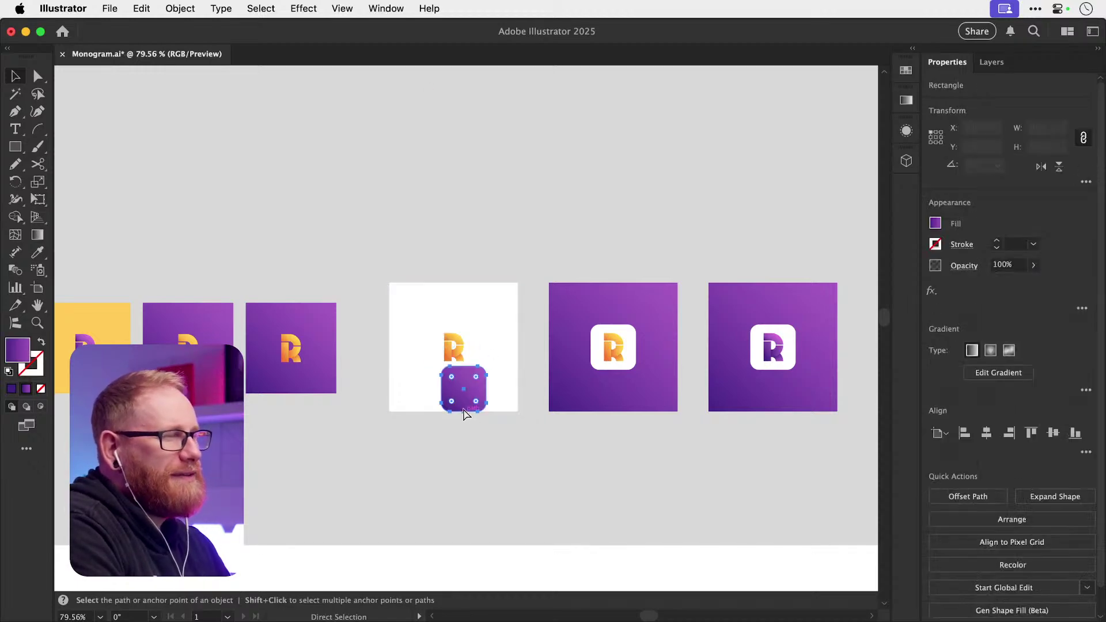
{"action": "key", "text": "super+z"}
{"action": "left_click", "coordinate": [535, 342]}
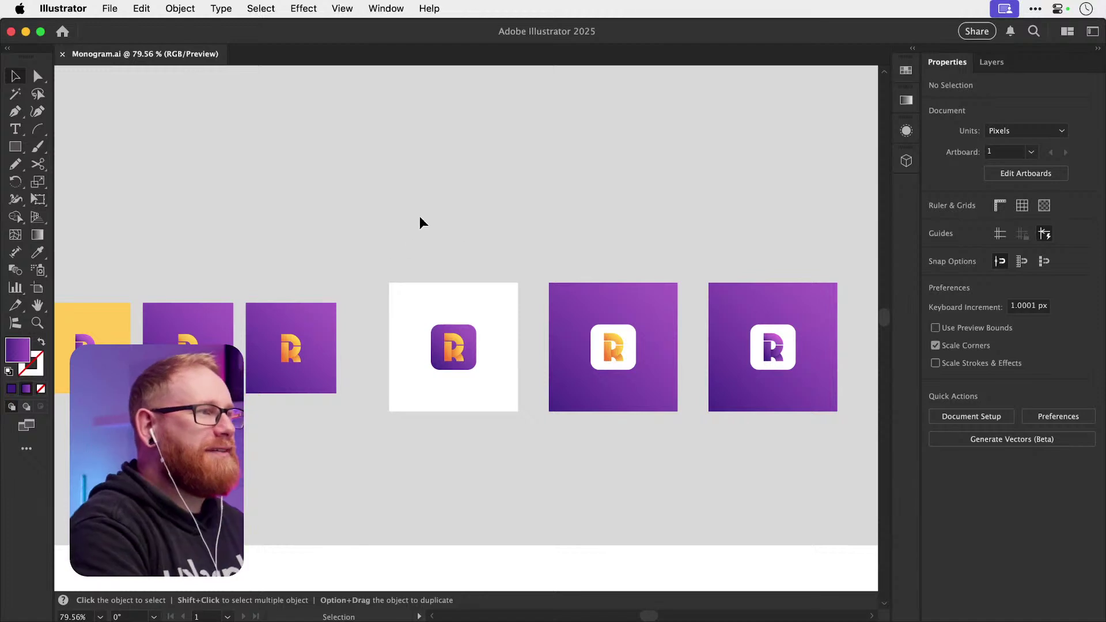
- Review the finished tiles together with the monogram's development sketches below the grey background
{"action": "left_click_drag", "start_coordinate": [459, 252], "coordinate": [486, 227]}
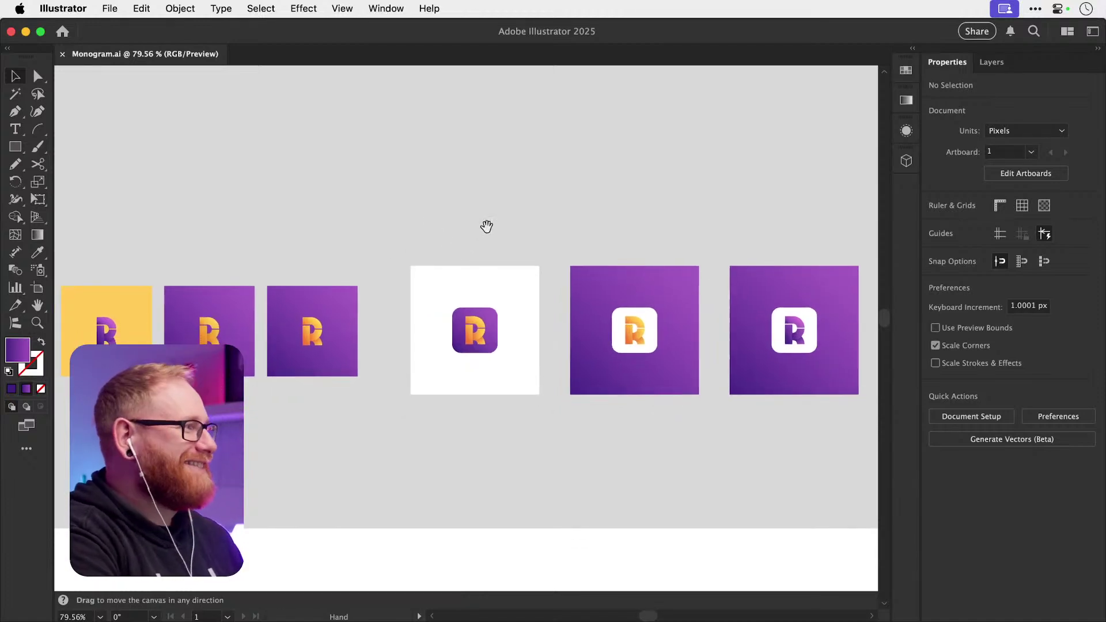
{"action": "key", "text": "super+minus"}
{"action": "scroll", "coordinate": [482, 381], "scroll_direction": "down", "scroll_amount": 5}
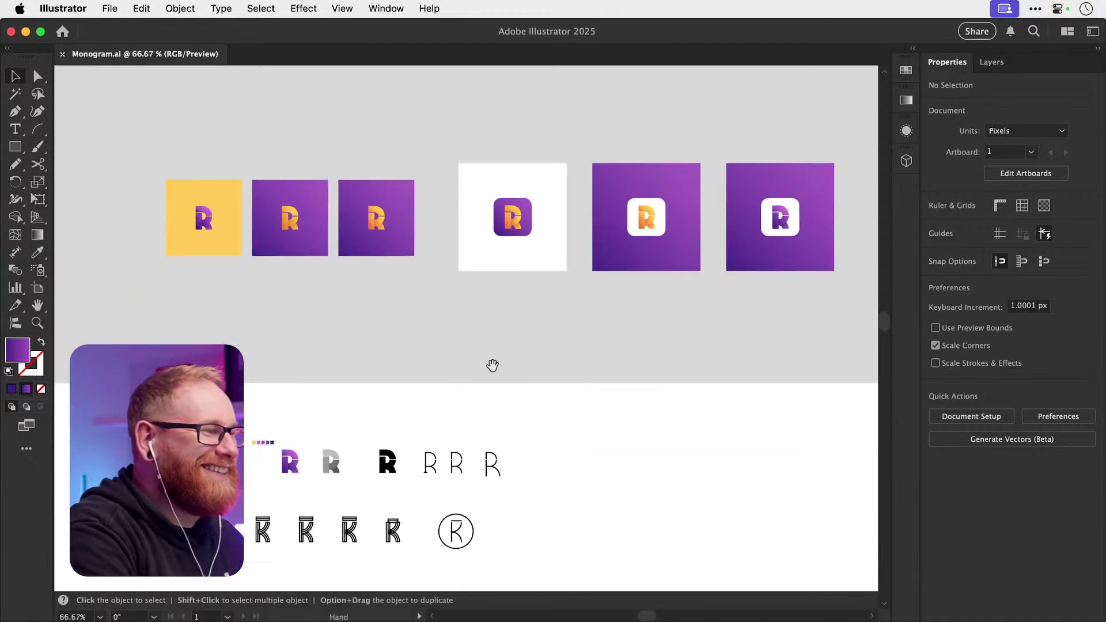
{"action": "left_click_drag", "start_coordinate": [506, 346], "coordinate": [532, 285]}
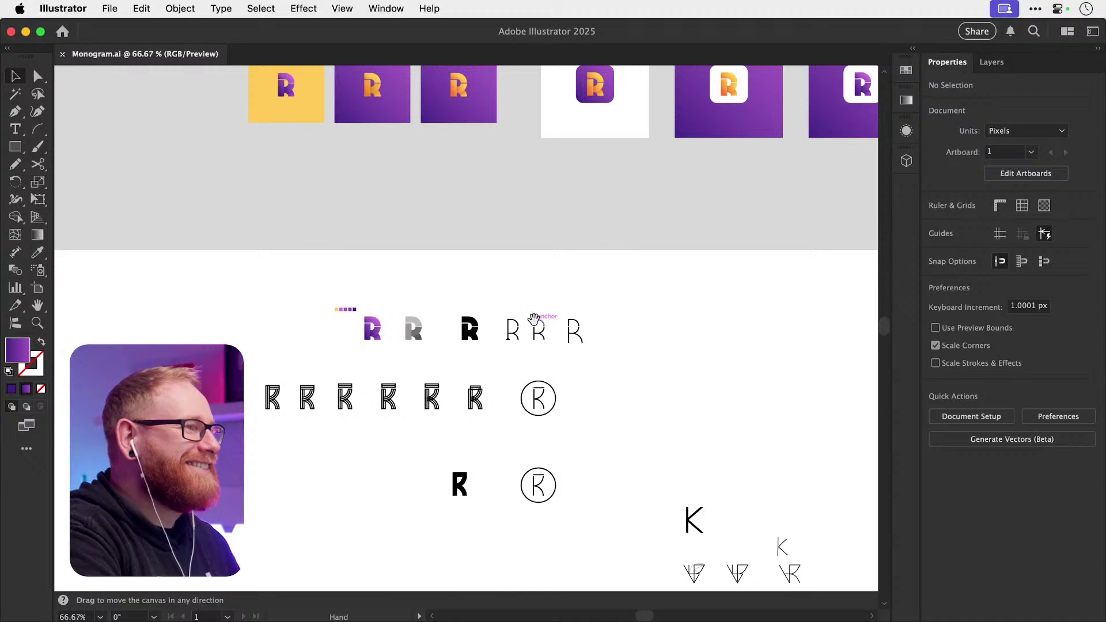
{"action": "key", "text": "v"}
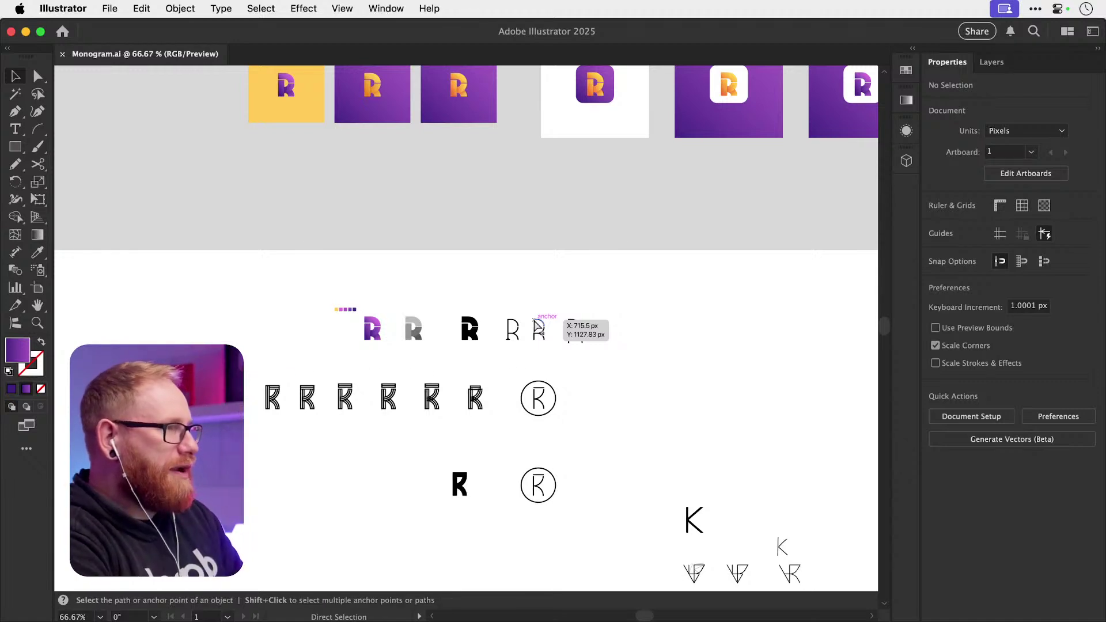
{"action": "key", "text": "super+minus"}
{"action": "key", "text": "super+minus"}
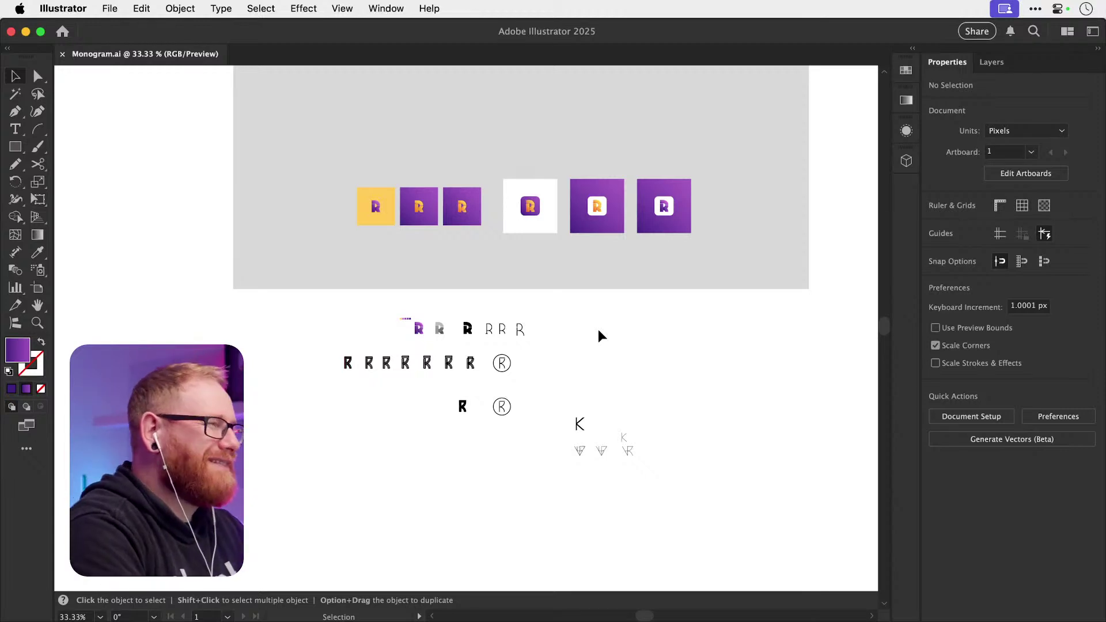
{"action": "key", "text": "space"}
{"action": "left_click_drag", "start_coordinate": [526, 245], "coordinate": [531, 288]}
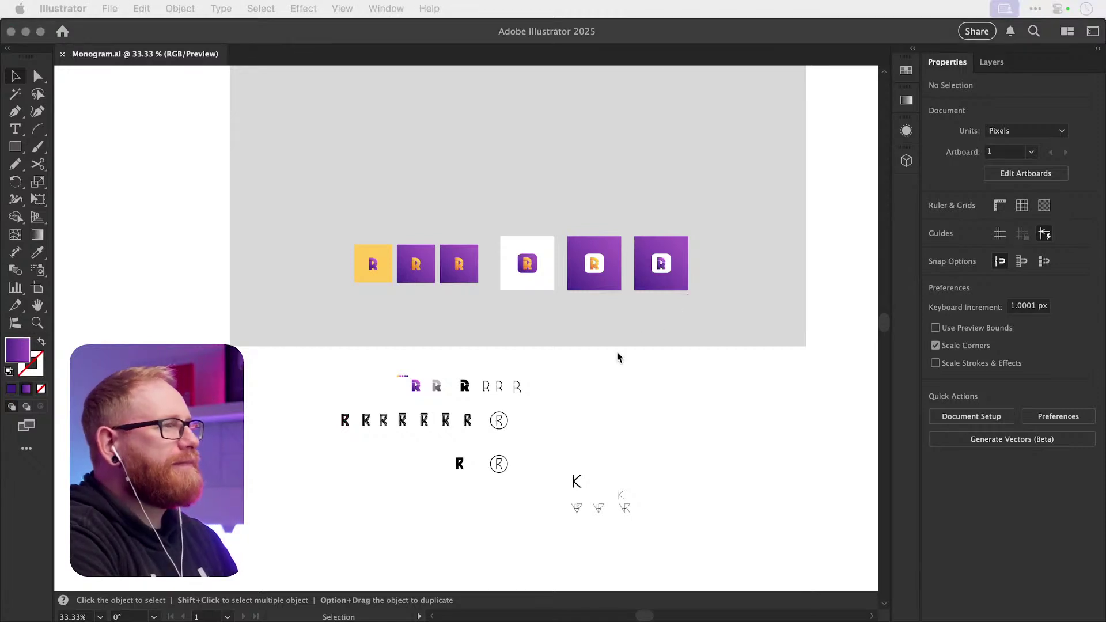
- Examine the finished tiles up close, focusing on the purple app icon on the white background
{"action": "left_click", "coordinate": [593, 352]}
{"action": "key", "text": "space"}
{"action": "left_click_drag", "start_coordinate": [466, 296], "coordinate": [478, 296]}
{"action": "key", "text": "z"}
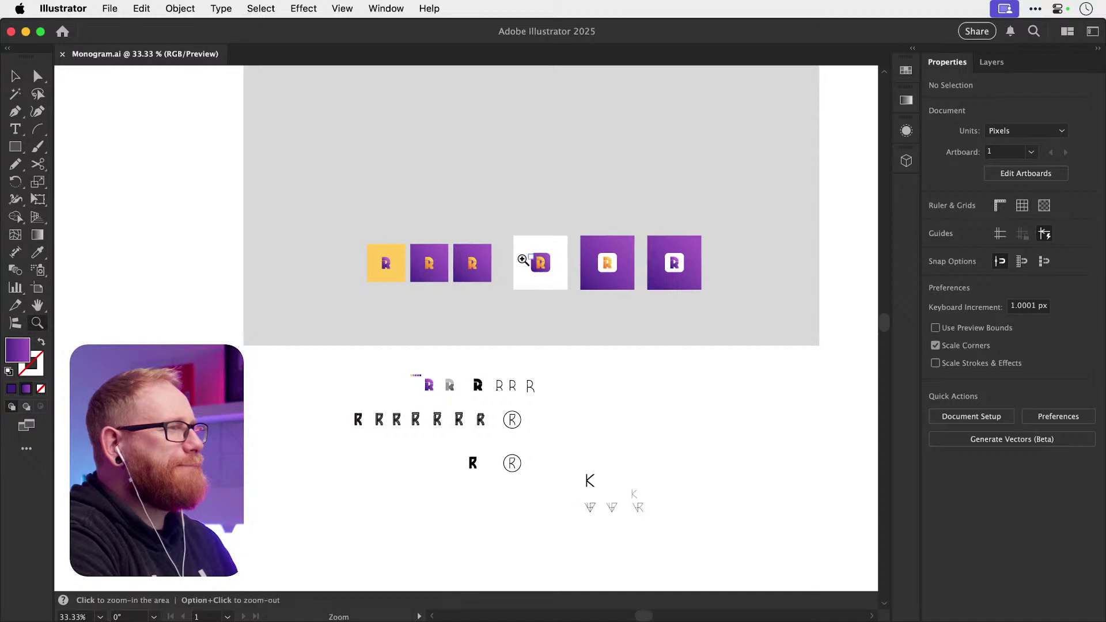
{"action": "left_click_drag", "start_coordinate": [525, 258], "coordinate": [661, 265]}
{"action": "key", "text": "v"}
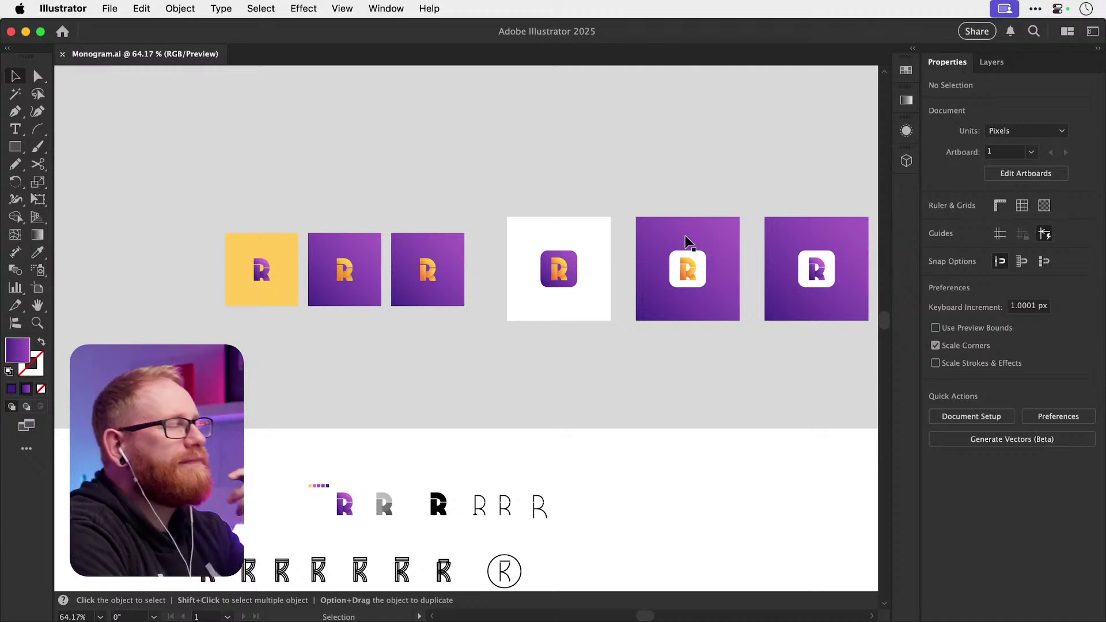
{"action": "left_click_drag", "start_coordinate": [575, 281], "coordinate": [549, 318]}
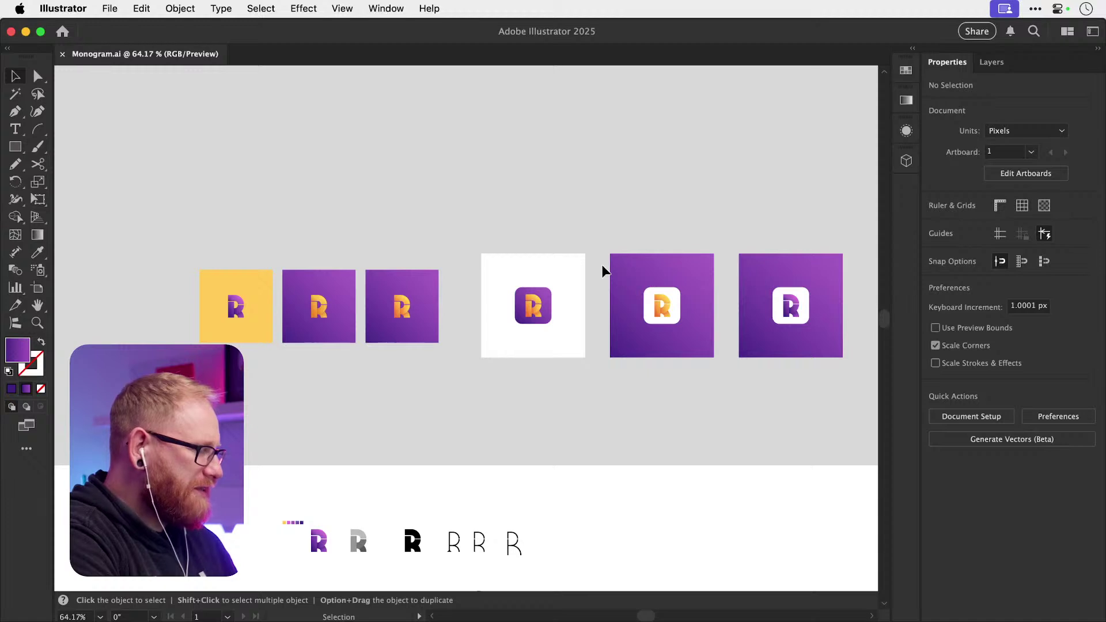
{"action": "key", "text": "space"}
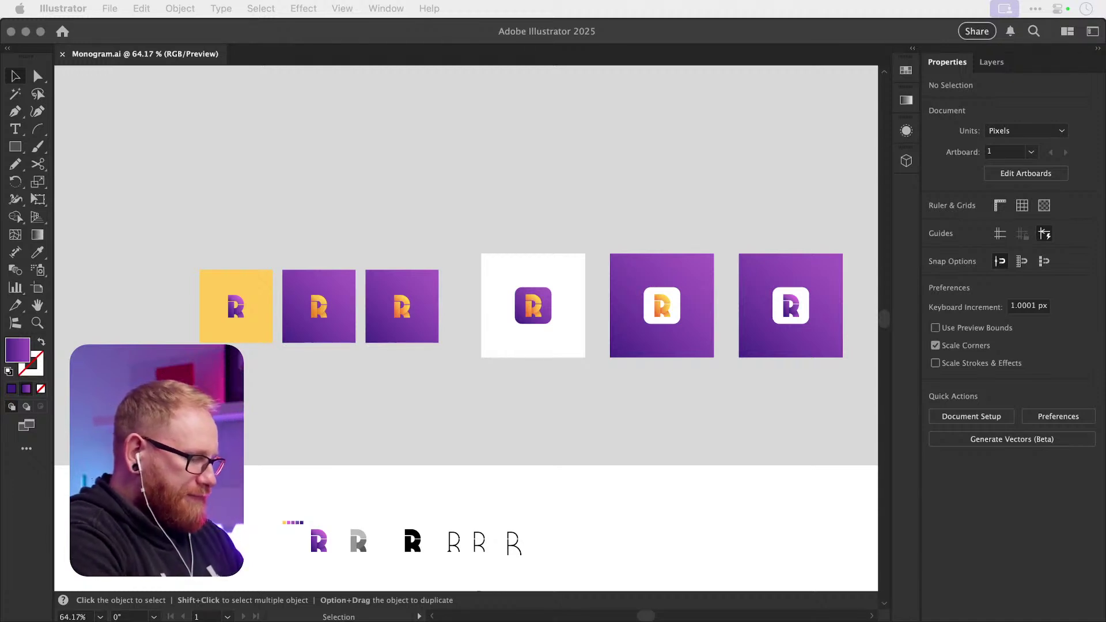
{"action": "left_click", "coordinate": [482, 301]}
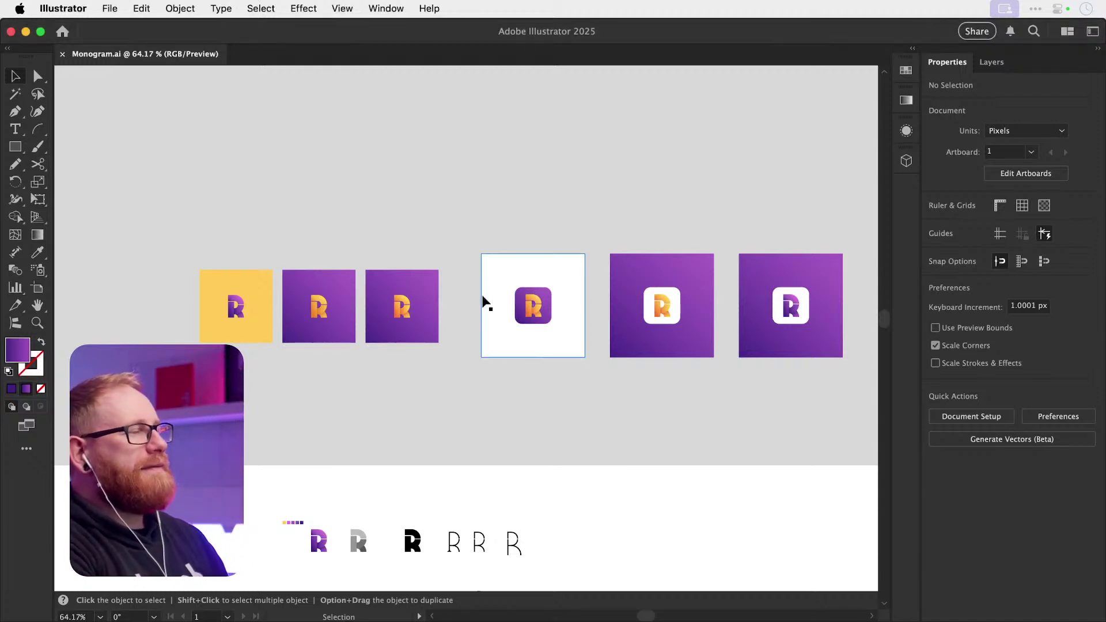
{"action": "key", "text": "z"}
{"action": "scroll", "coordinate": [470, 344], "scroll_direction": "up", "scroll_amount": 2}
{"action": "scroll", "coordinate": [570, 346], "scroll_direction": "up", "scroll_amount": 5}
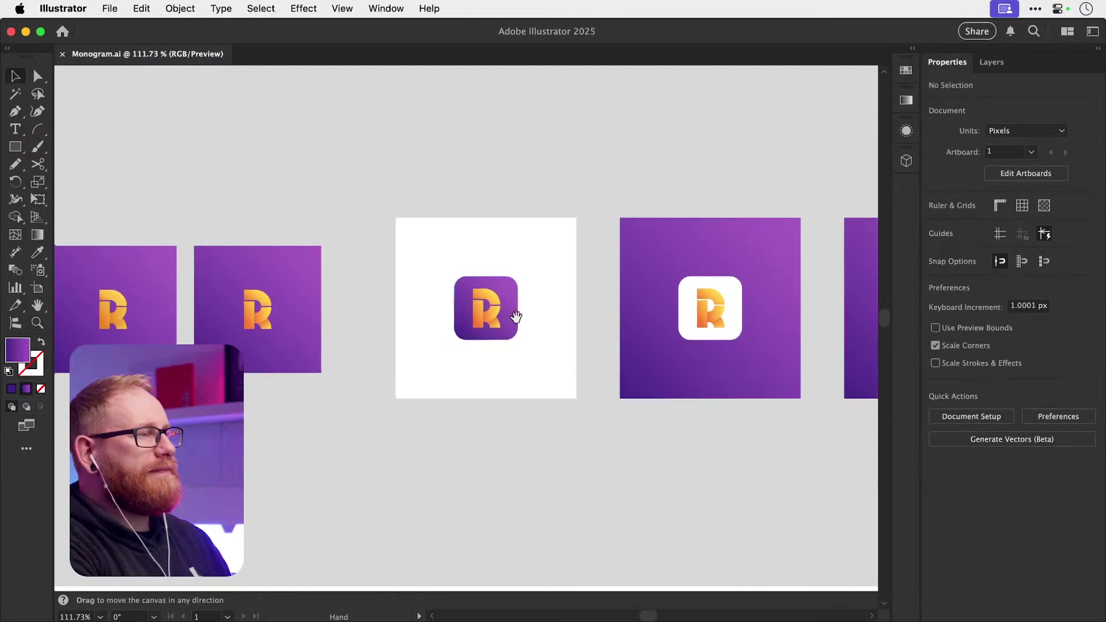
{"action": "key", "text": "v"}
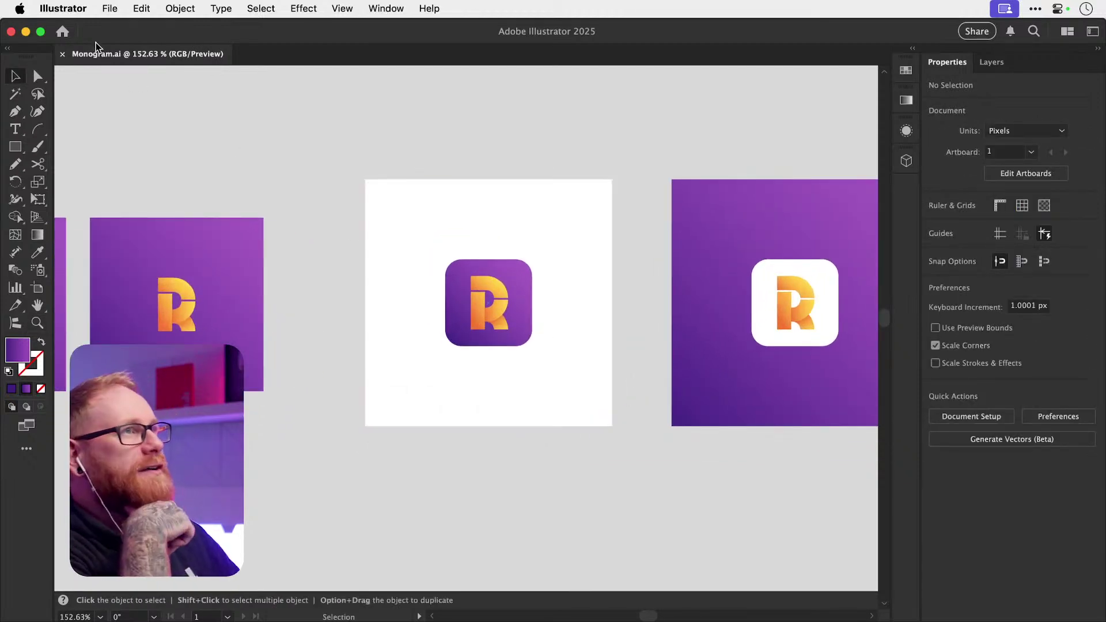
- Look through the file formats offered for saving Monogram.ai under Save As, and leave without saving
{"action": "left_click", "coordinate": [109, 10]}
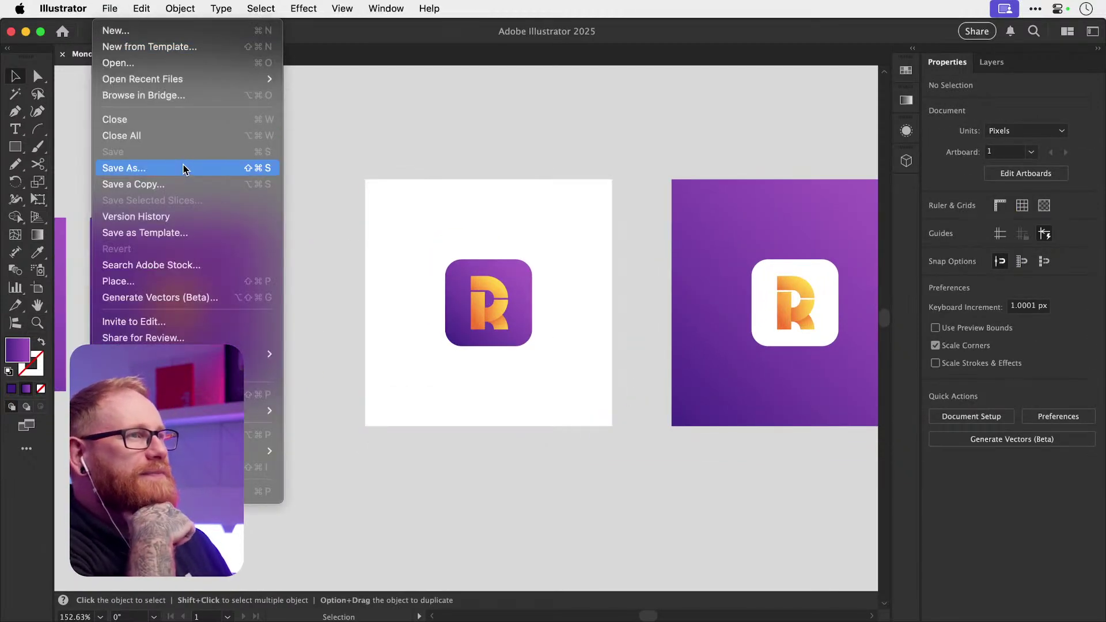
{"action": "left_click", "coordinate": [442, 268]}
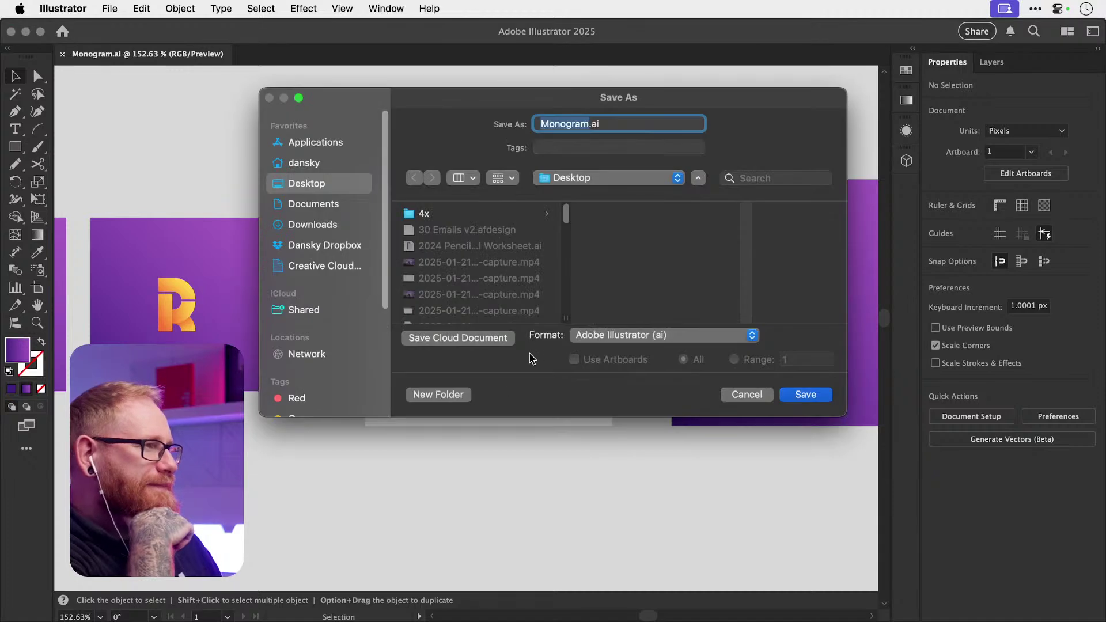
{"action": "left_click", "coordinate": [609, 335]}
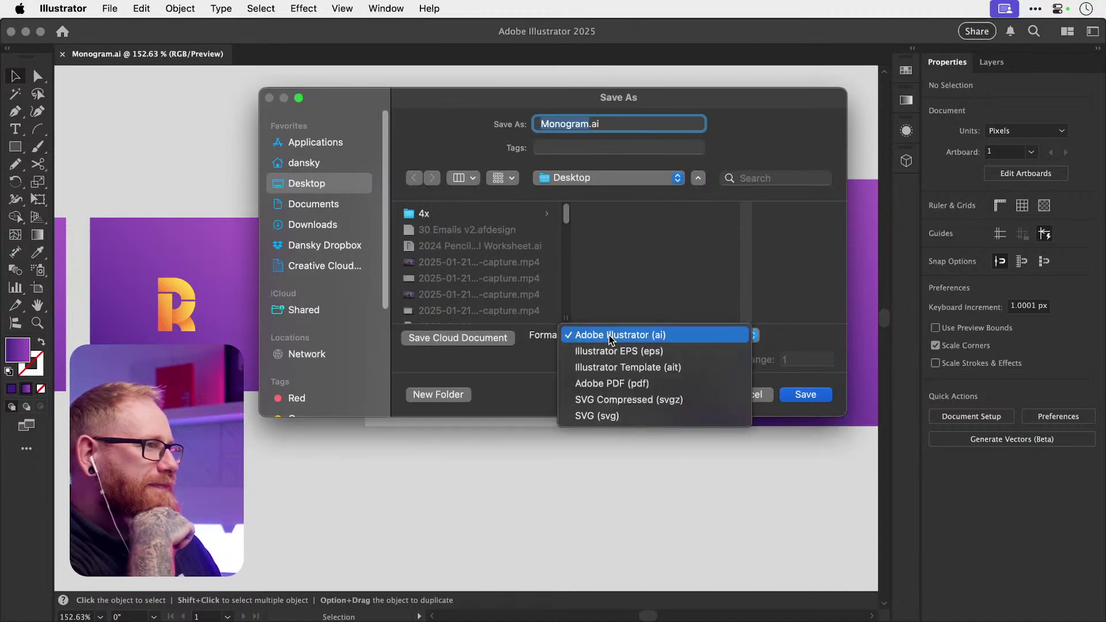
{"action": "left_click", "coordinate": [773, 397]}
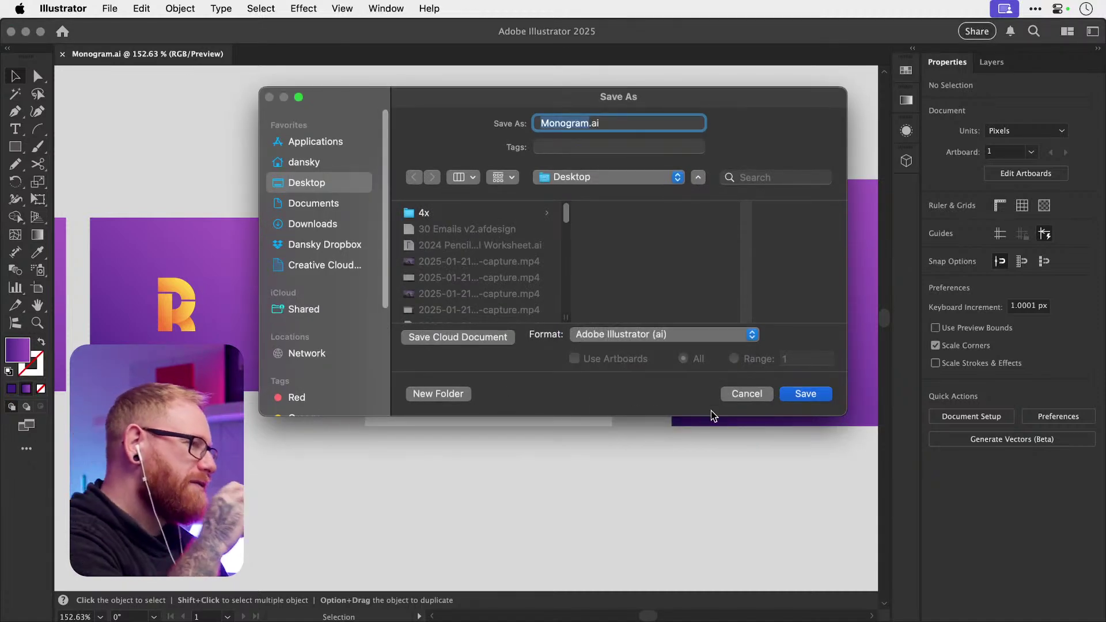
{"action": "left_click", "coordinate": [666, 340]}
{"action": "left_click", "coordinate": [652, 338]}
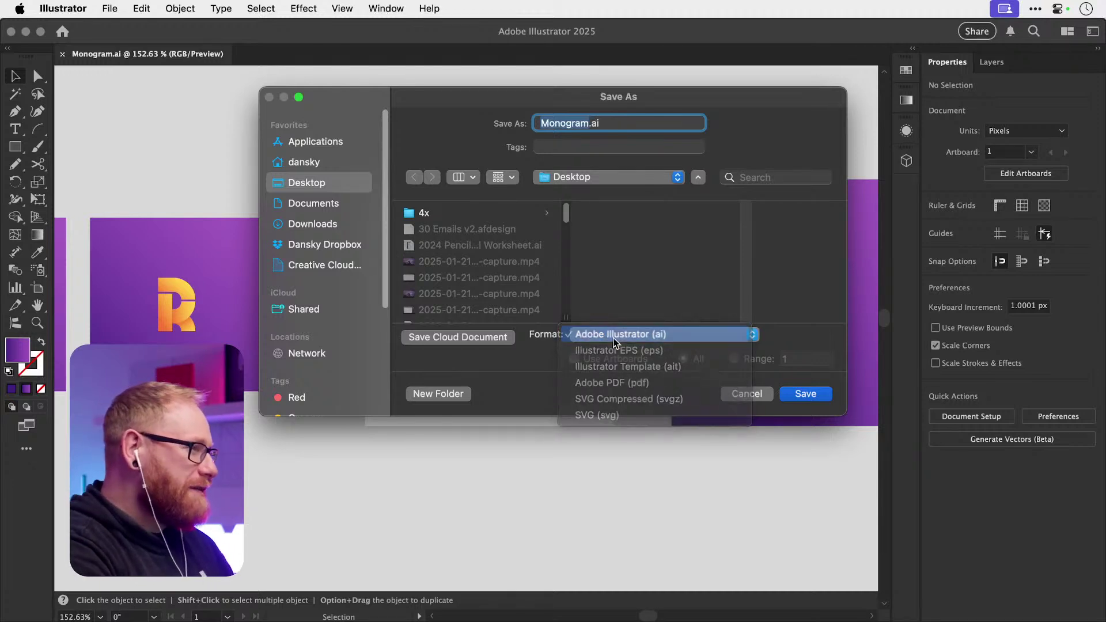
{"action": "left_click", "coordinate": [653, 334]}
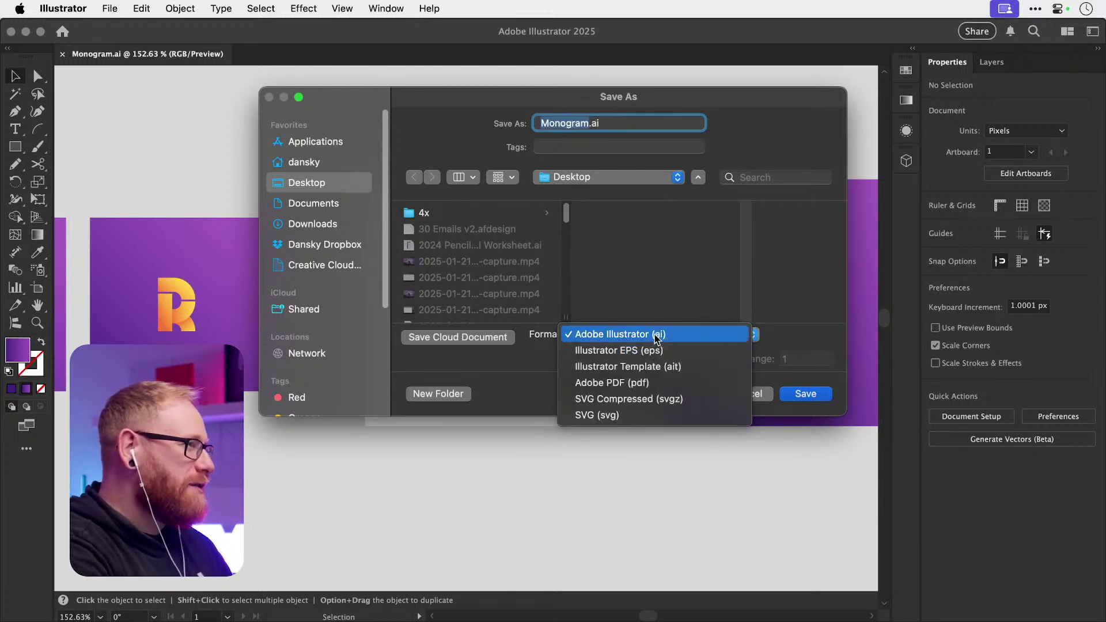
{"action": "left_click", "coordinate": [654, 334]}
{"action": "left_click", "coordinate": [760, 394]}
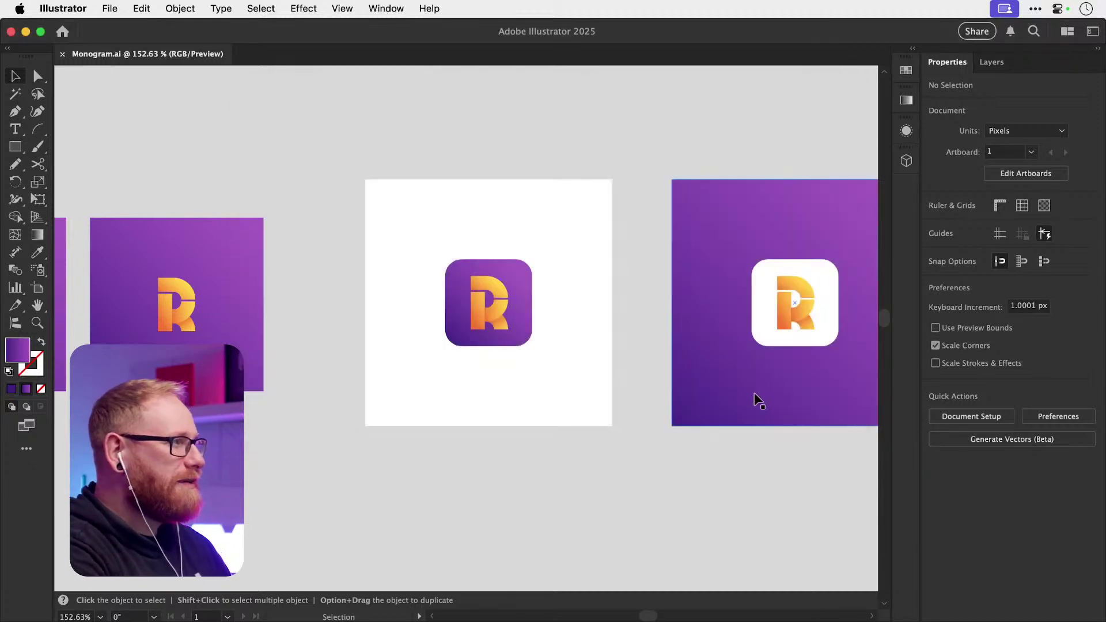
- Look at the export options available for the document
{"action": "left_click", "coordinate": [105, 8]}
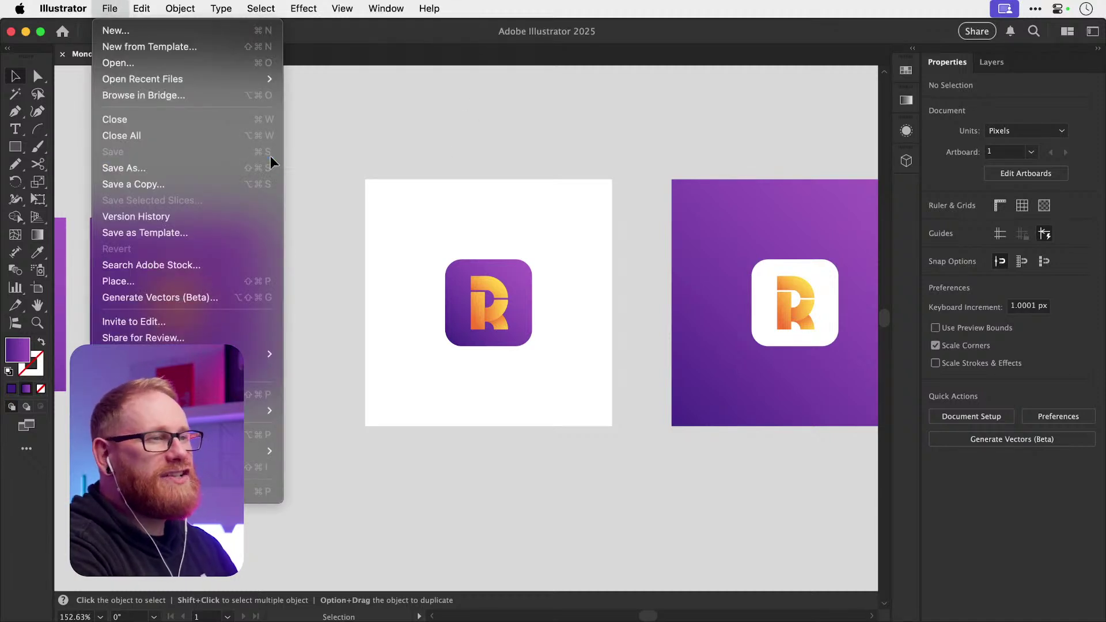
{"action": "mouse_move", "coordinate": [262, 353]}
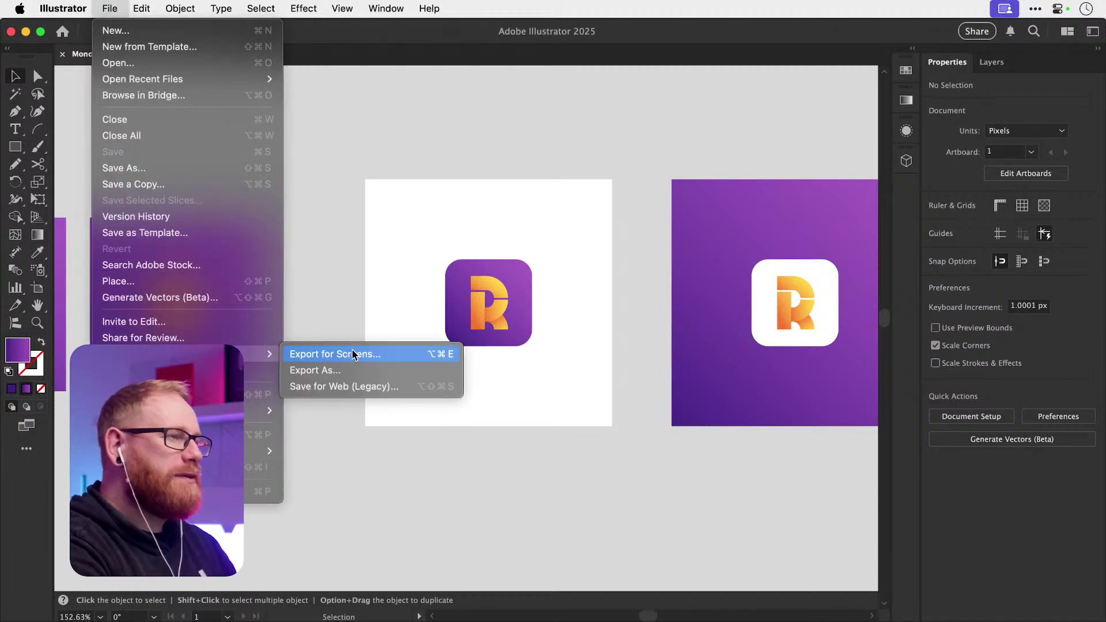
{"action": "left_click", "coordinate": [430, 147]}
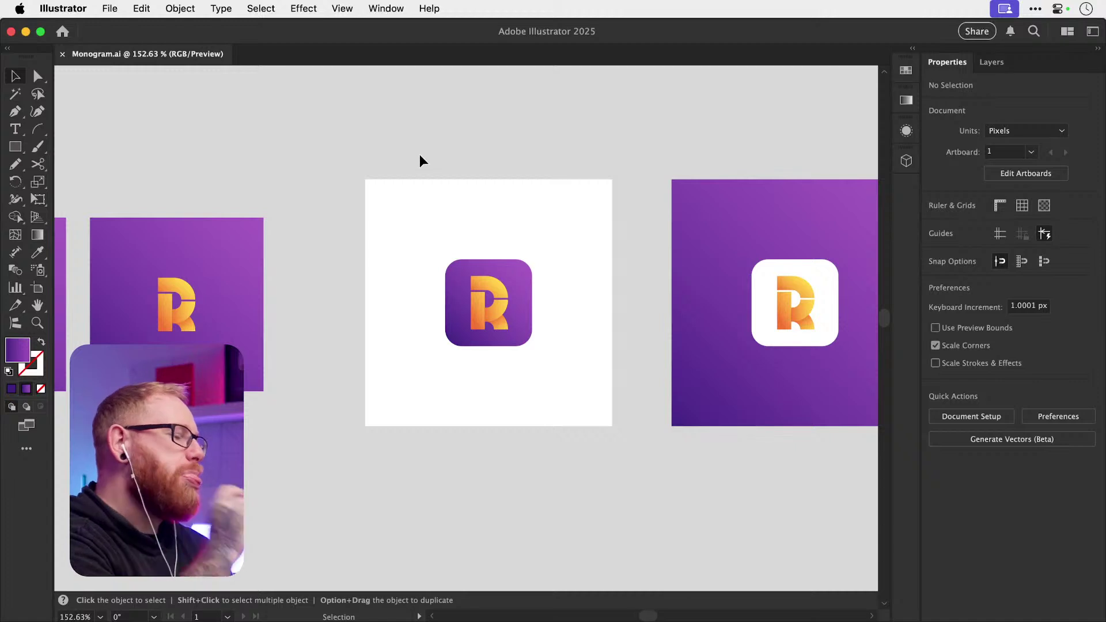
- Duplicate the purple app icon with its gold R from the white tile onto the grey area above it
{"action": "left_click_drag", "start_coordinate": [420, 168], "coordinate": [545, 514]}
{"action": "left_click_drag", "start_coordinate": [478, 460], "coordinate": [475, 300]}
{"action": "key", "text": "z"}
{"action": "key", "text": "v"}
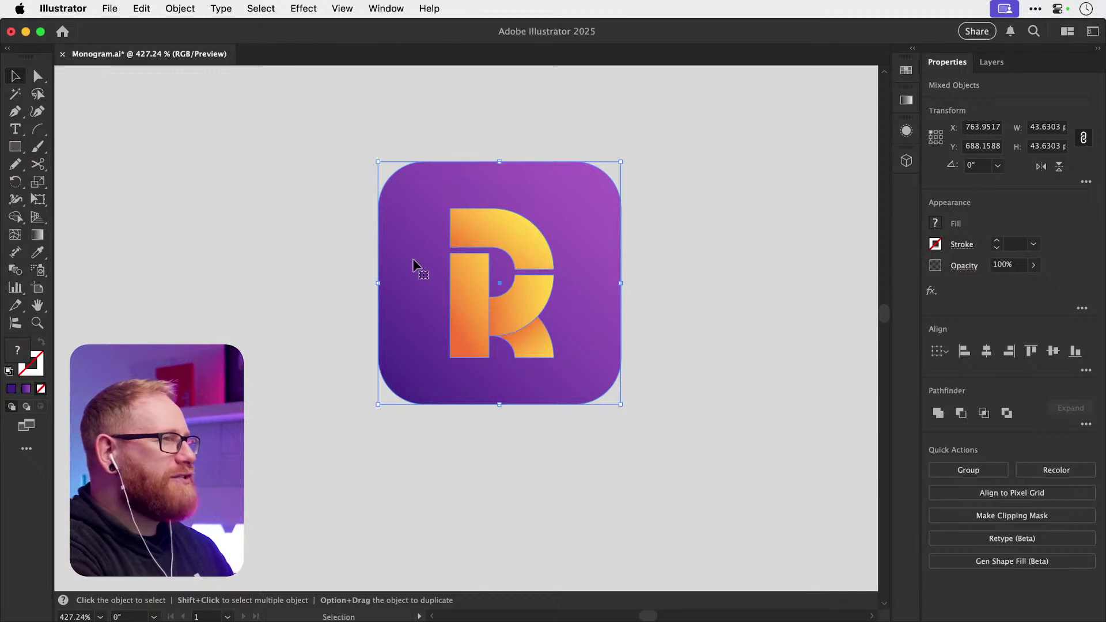
- Draw a 43.63 px square matching the duplicated icon's outer edges, place it behind the icon and fill it with ffffff
{"action": "left_click", "coordinate": [184, 175]}
{"action": "key", "text": "m"}
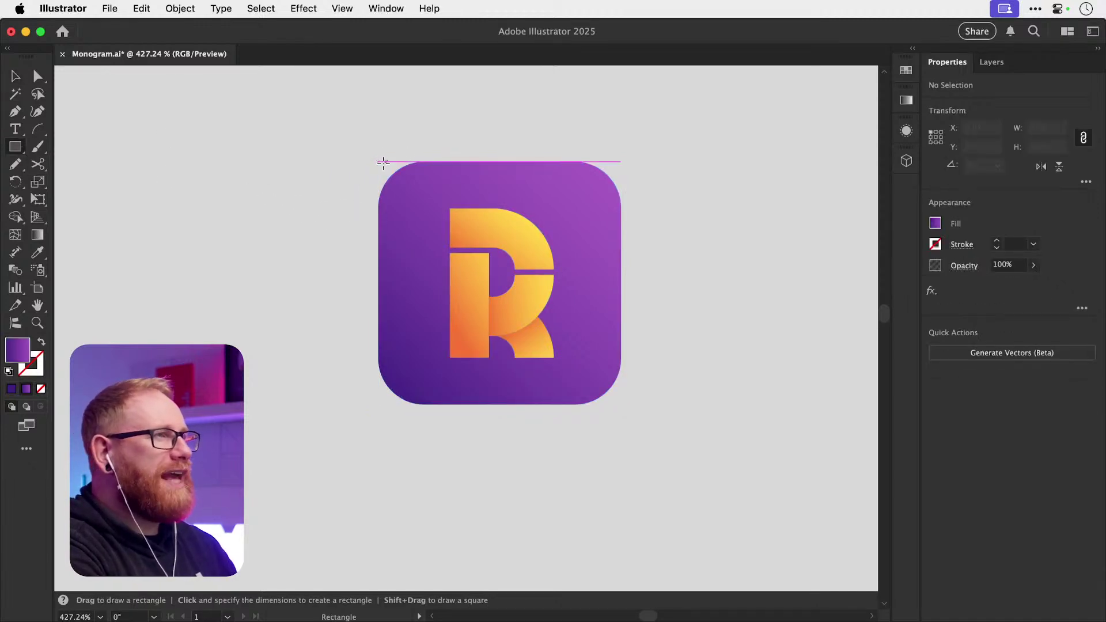
{"action": "mouse_move", "coordinate": [383, 162]}
{"action": "left_mouse_down"}
{"action": "mouse_move", "coordinate": [622, 387]}
{"action": "mouse_move", "coordinate": [621, 403]}
{"action": "left_mouse_up"}
{"action": "key", "text": "v"}
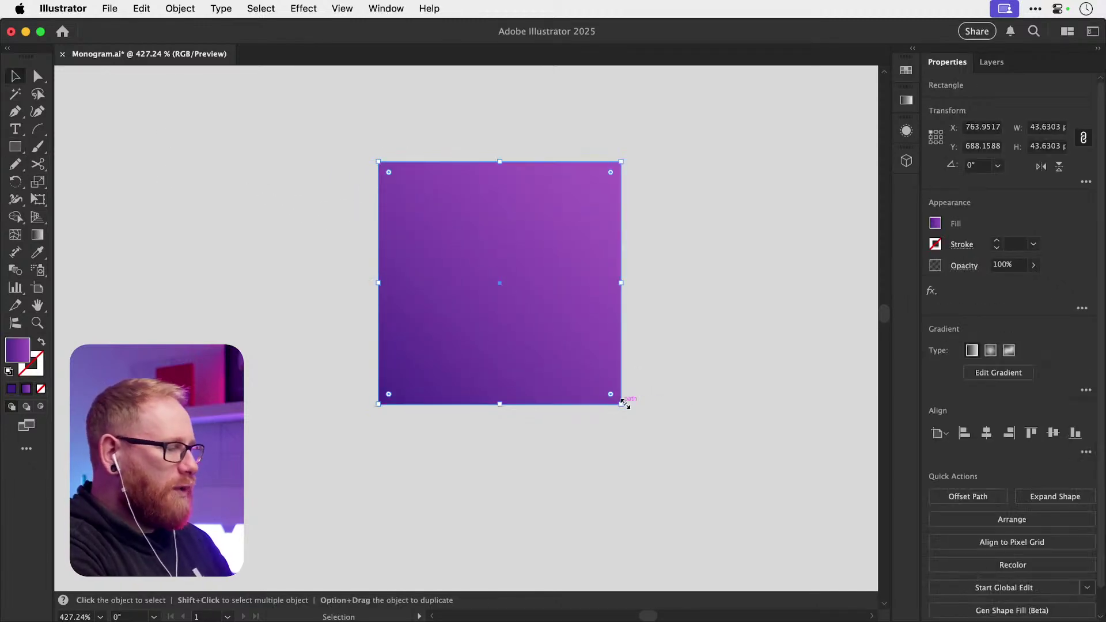
{"action": "key", "text": "slash"}
{"action": "double_click", "coordinate": [19, 353]}
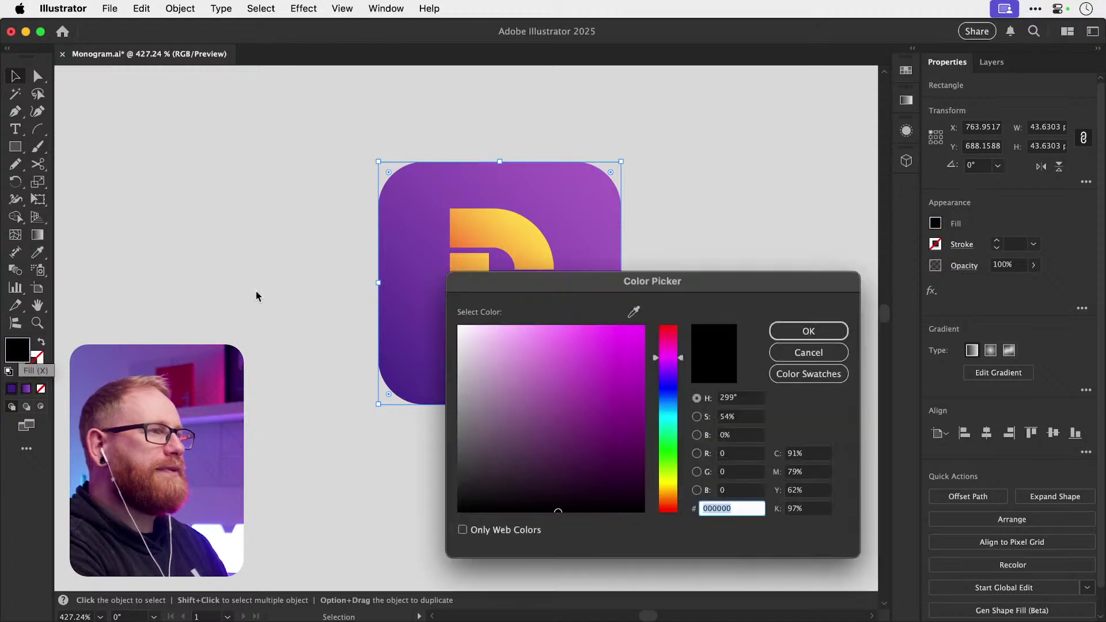
{"action": "type", "text": "ffffff"}
{"action": "key", "text": "Return"}
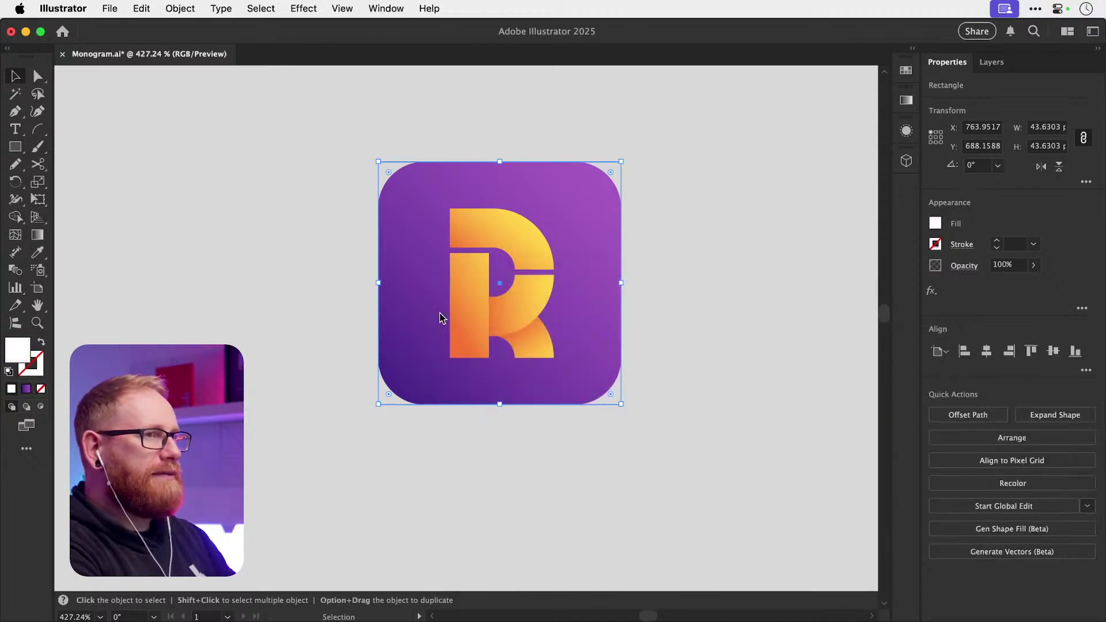
{"action": "left_click", "coordinate": [244, 284]}
{"action": "left_click", "coordinate": [378, 210]}
{"action": "key", "text": "a"}
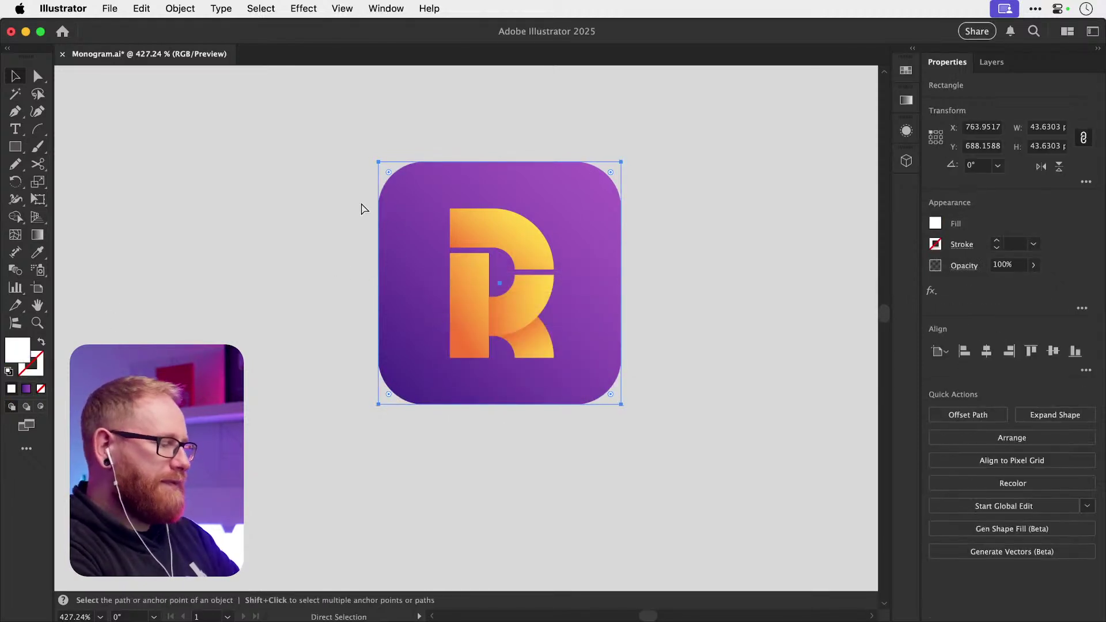
{"action": "key", "text": "v"}
{"action": "left_click", "coordinate": [364, 208]}
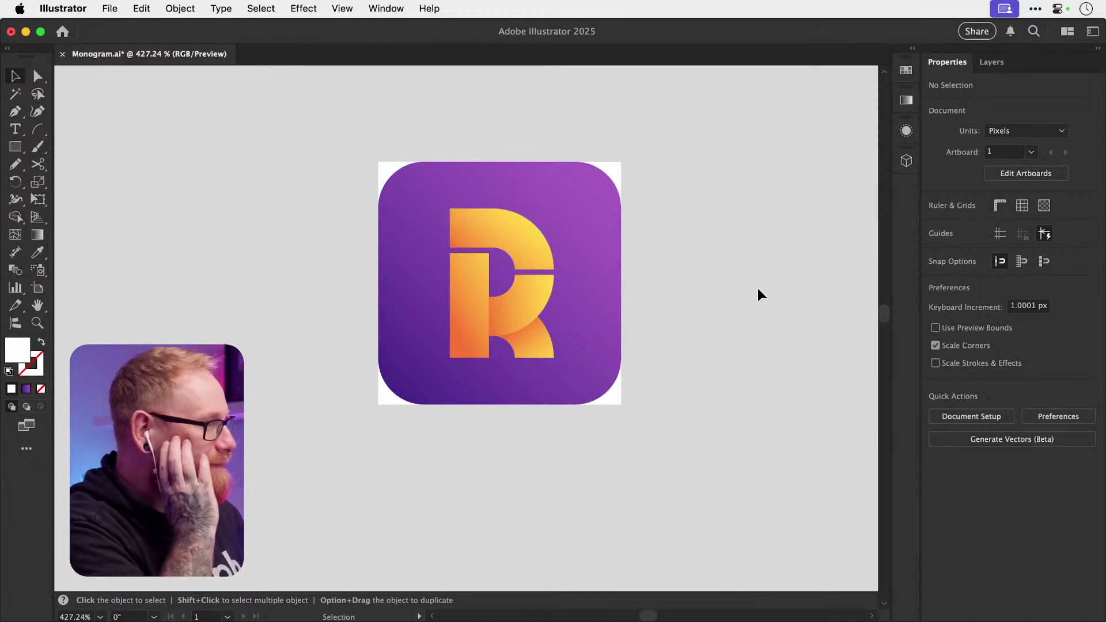
- Remove the white square from behind the duplicated app icon
{"action": "key", "text": "a"}
{"action": "left_click", "coordinate": [618, 166]}
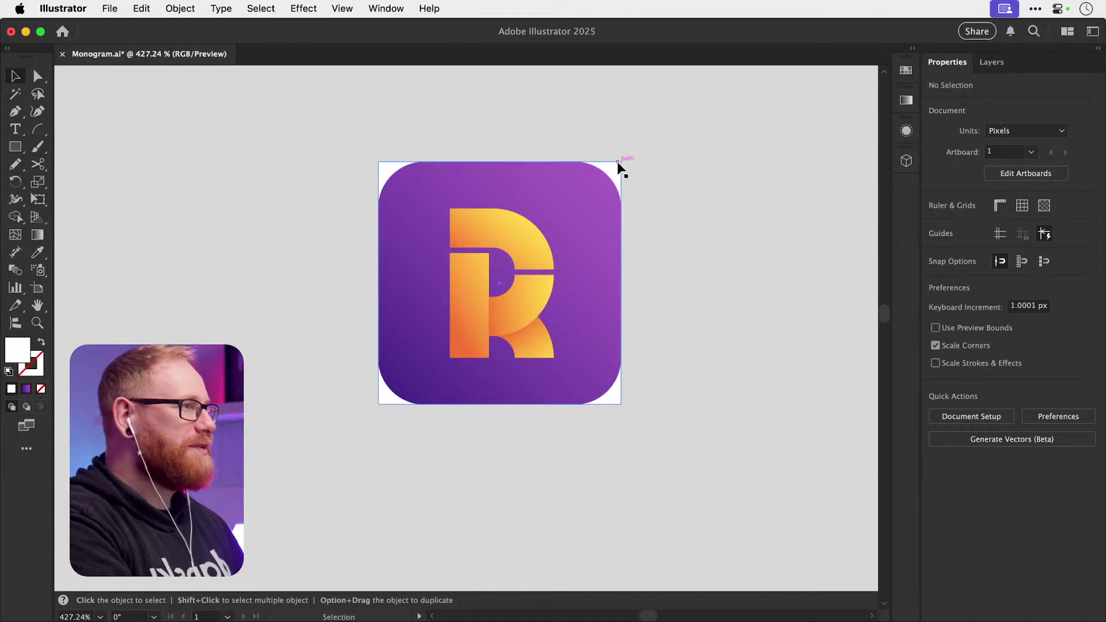
{"action": "key", "text": "v"}
{"action": "left_click", "coordinate": [284, 164]}
- Select the purple rounded square and all gold R shapes of the duplicated app icon above the white tile
{"action": "key", "text": "super+a"}
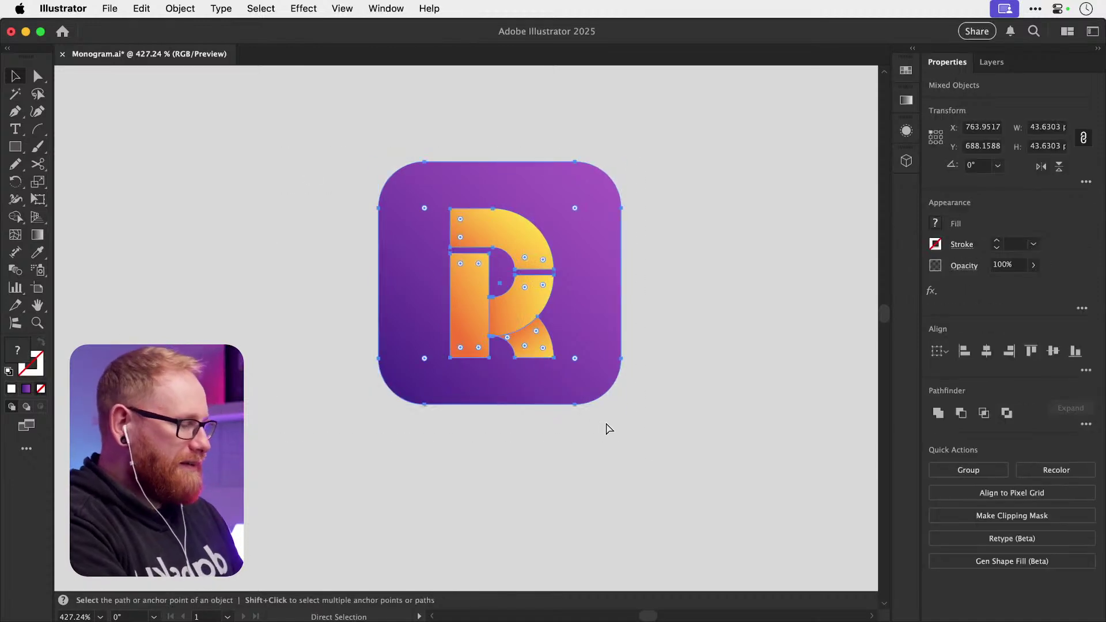
{"action": "key", "text": "super+minus"}
{"action": "key", "text": "super+minus"}
{"action": "key", "text": "super+minus"}
{"action": "key", "text": "super+minus"}
{"action": "key", "text": "super+minus"}
{"action": "key", "text": "space"}
{"action": "left_click_drag", "start_coordinate": [572, 377], "coordinate": [615, 244]}
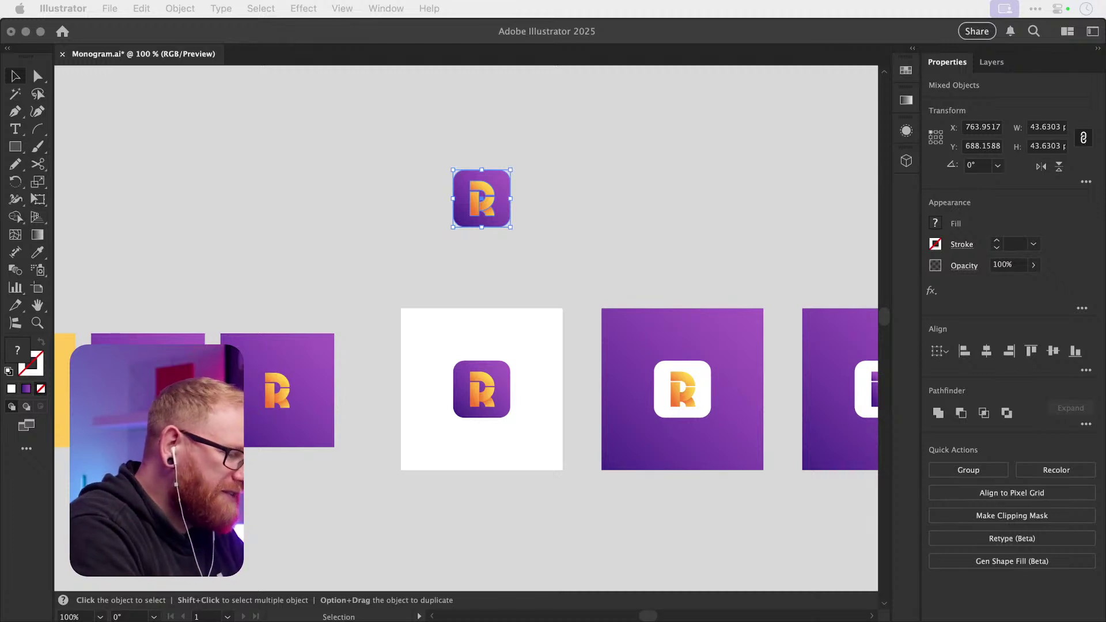
- Copy the selected app icon and paste it as layers into the sketch document in Photoshop
{"action": "left_click", "coordinate": [424, 155]}
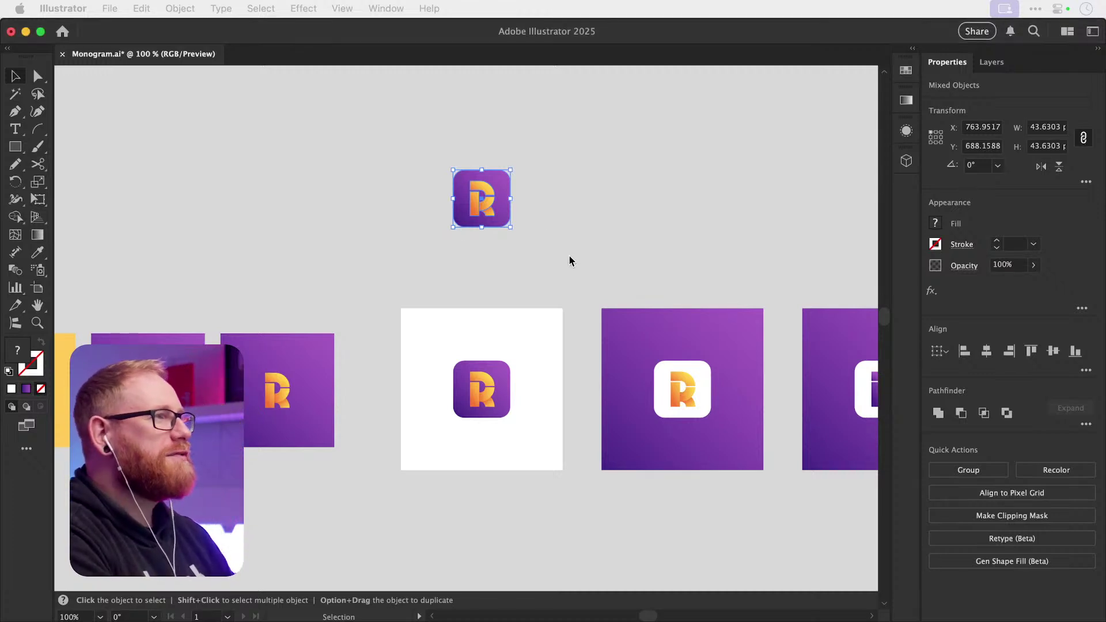
{"action": "left_click_drag", "start_coordinate": [573, 244], "coordinate": [561, 241]}
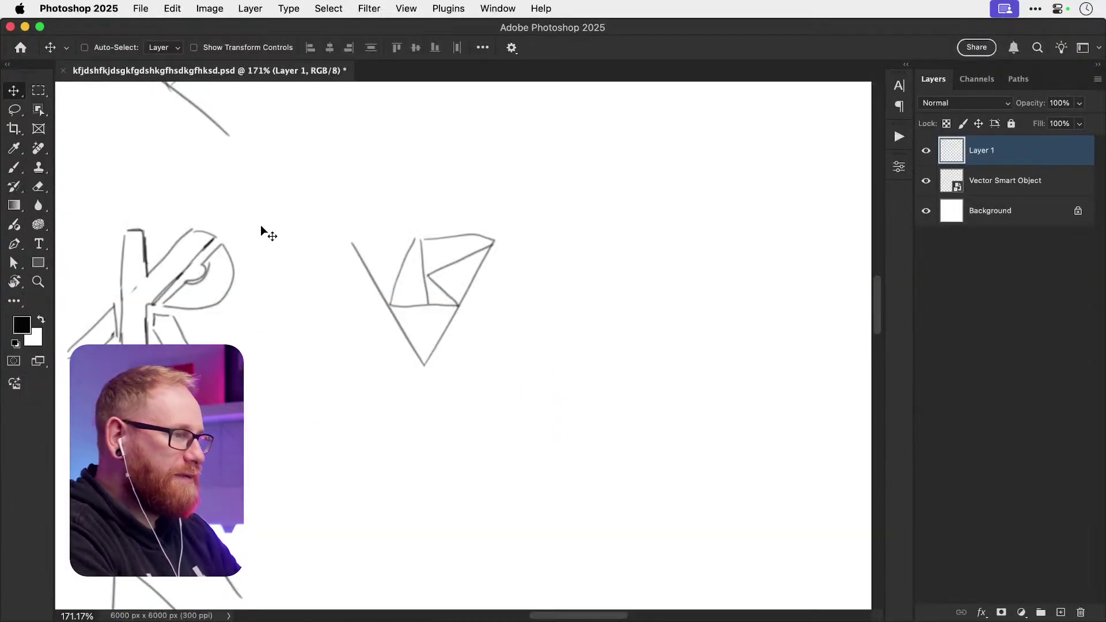
{"action": "key", "text": "super+Tab"}
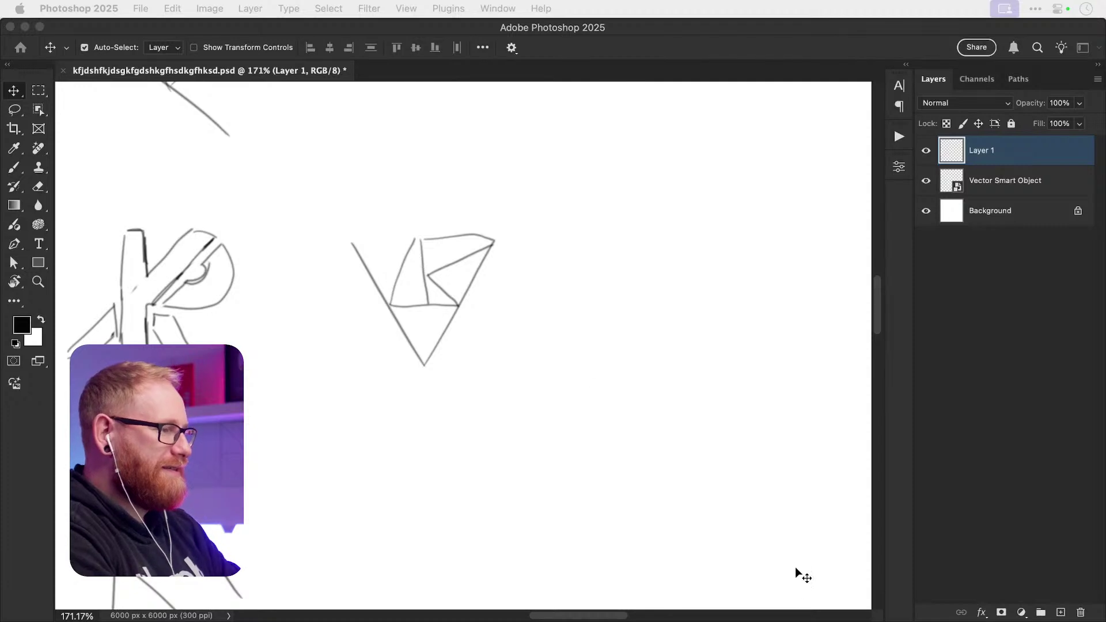
{"action": "key", "text": "super+v"}
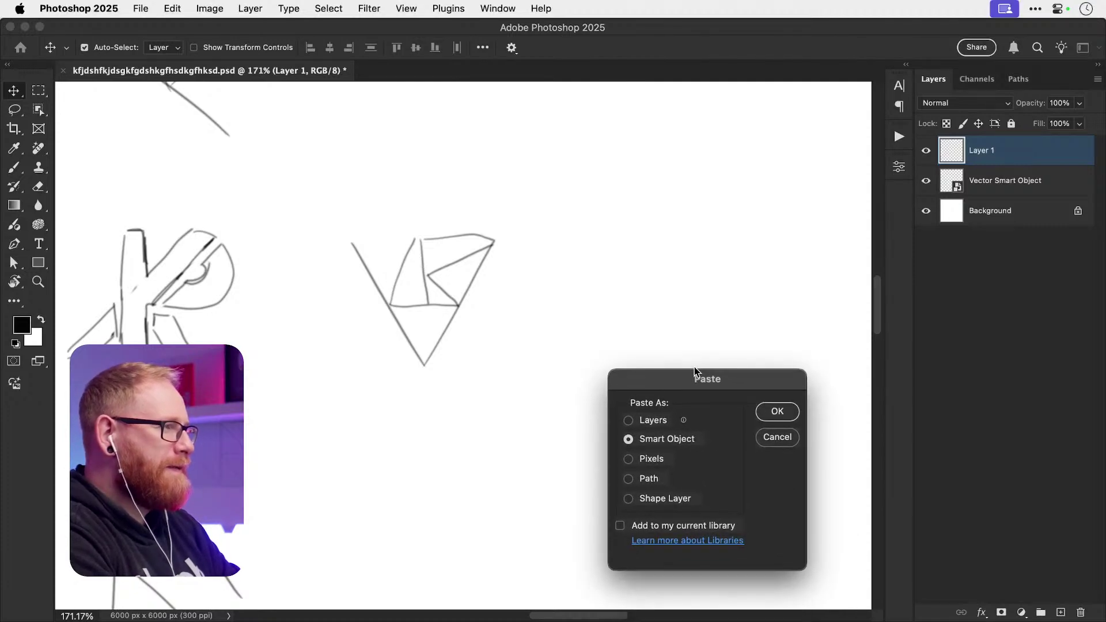
{"action": "left_click", "coordinate": [694, 422]}
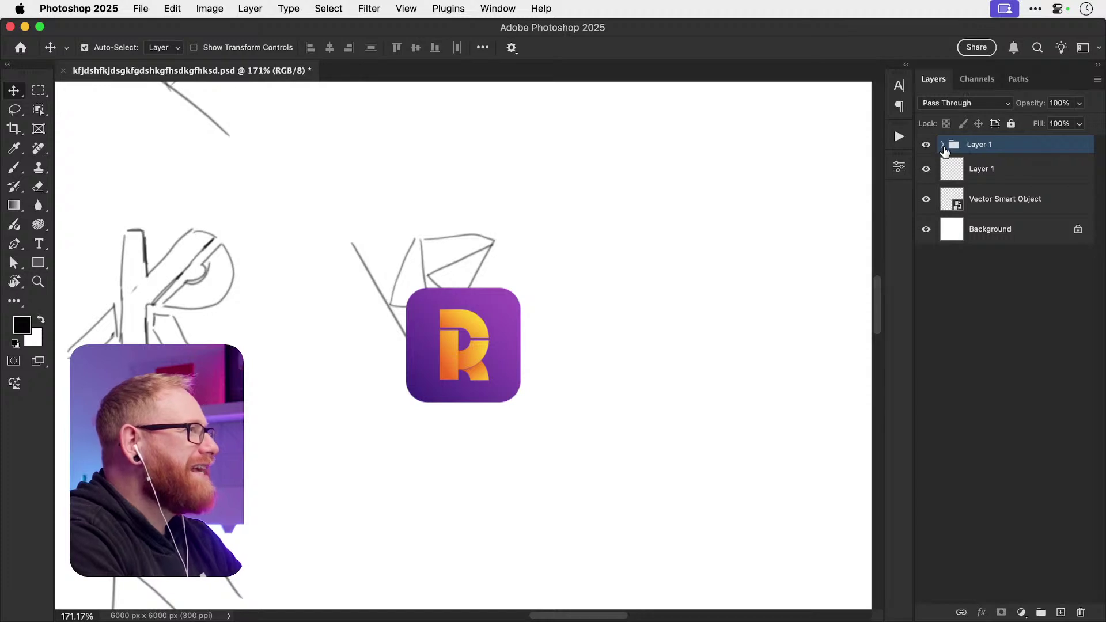
- Ungroup the pasted icon into separate layers and move the icon to the blank area right of the triangular sketch
{"action": "key", "text": "super"}
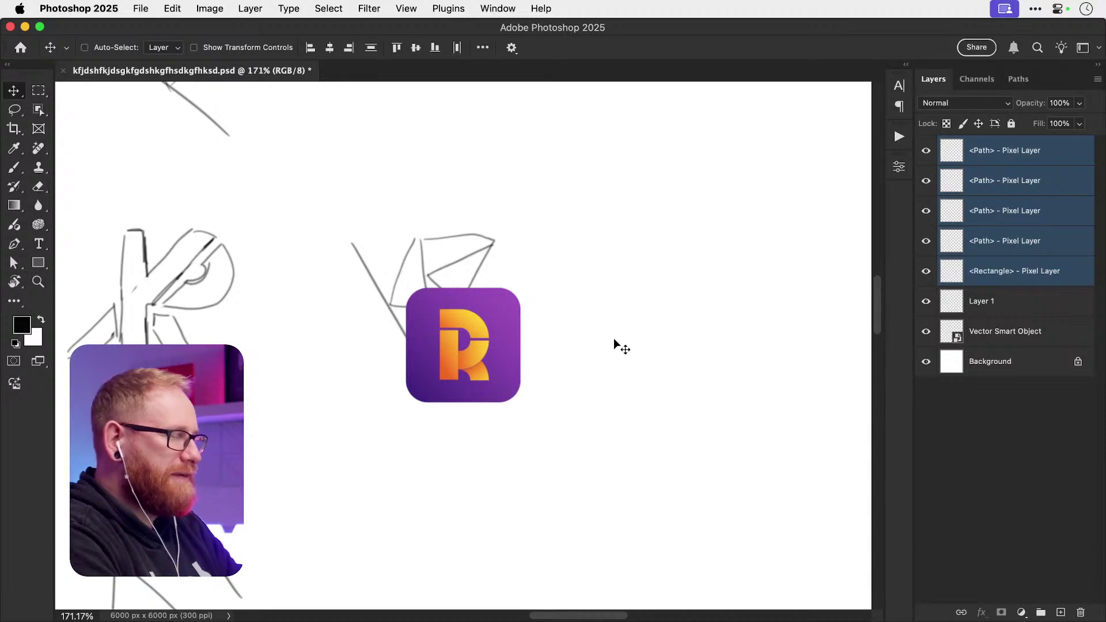
{"action": "key", "text": "super+1"}
{"action": "key", "text": "super+t"}
{"action": "left_click_drag", "start_coordinate": [479, 346], "coordinate": [676, 363]}
{"action": "key", "text": "Return"}
{"action": "key", "text": "z"}
{"action": "key", "text": "v"}
{"action": "left_click", "coordinate": [991, 213]}
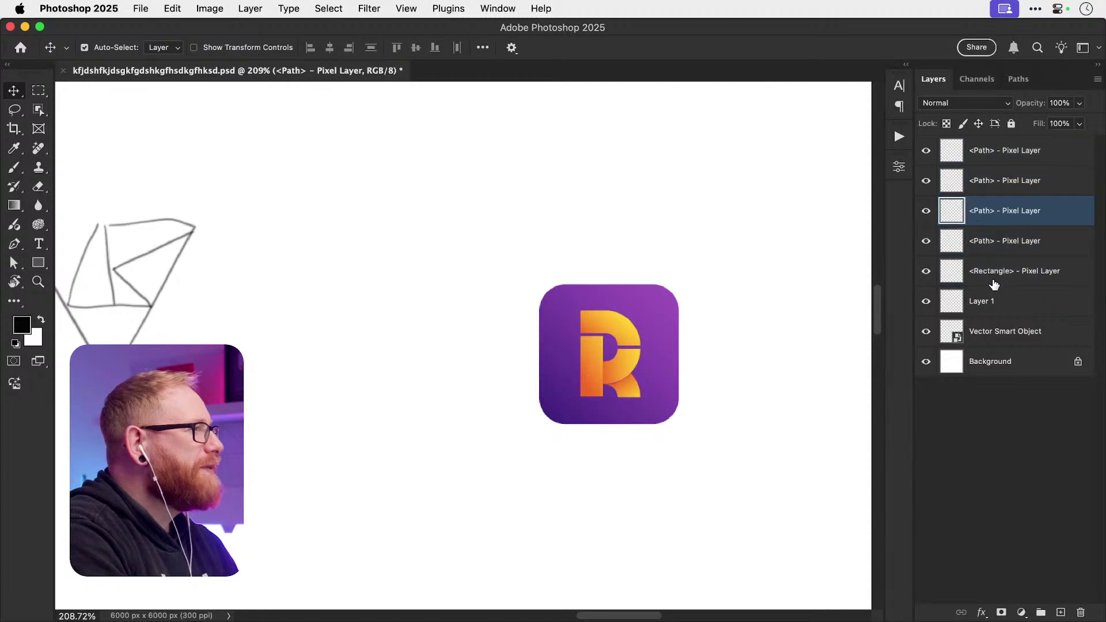
{"action": "left_click", "coordinate": [1005, 249]}
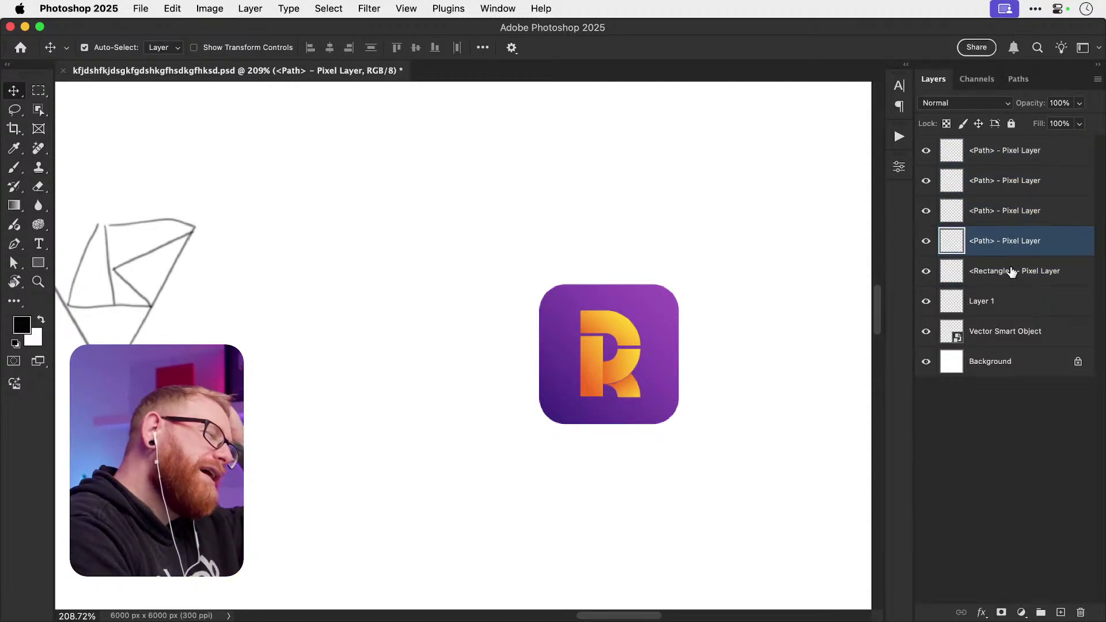
- Copy only the icon's purple rounded square from Illustrator, paste it into Photoshop as layers and place it left of the full icon
{"action": "key", "text": "super+Tab"}
{"action": "left_click", "coordinate": [528, 166]}
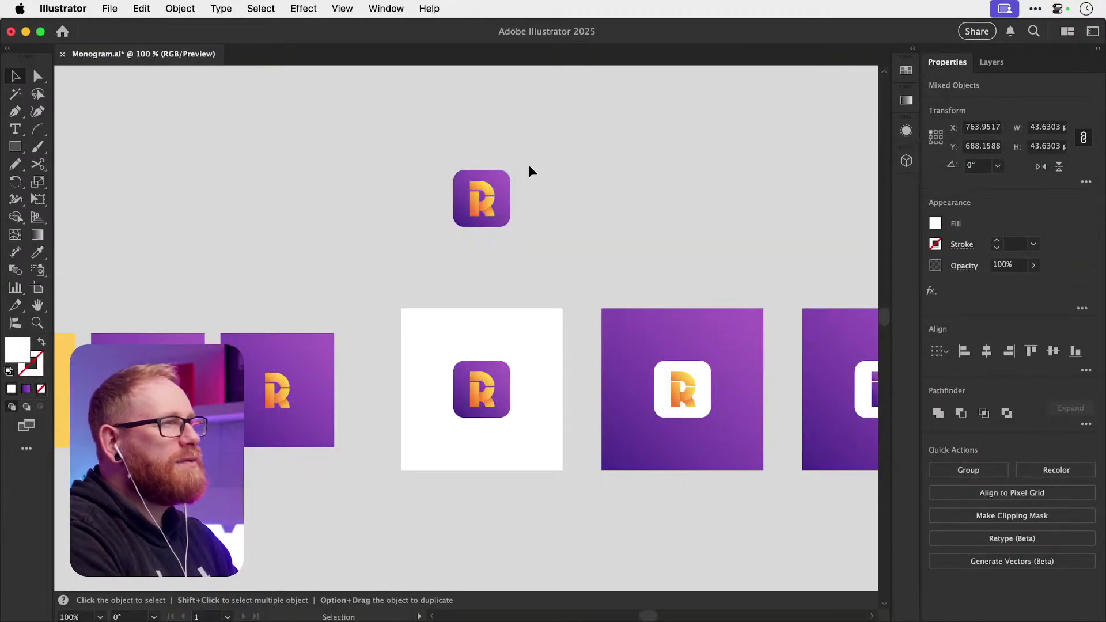
{"action": "left_click_drag", "start_coordinate": [509, 178], "coordinate": [545, 146]}
{"action": "key", "text": "super+z"}
{"action": "key", "text": "super+c"}
{"action": "key", "text": "super+Tab"}
{"action": "key", "text": "super+v"}
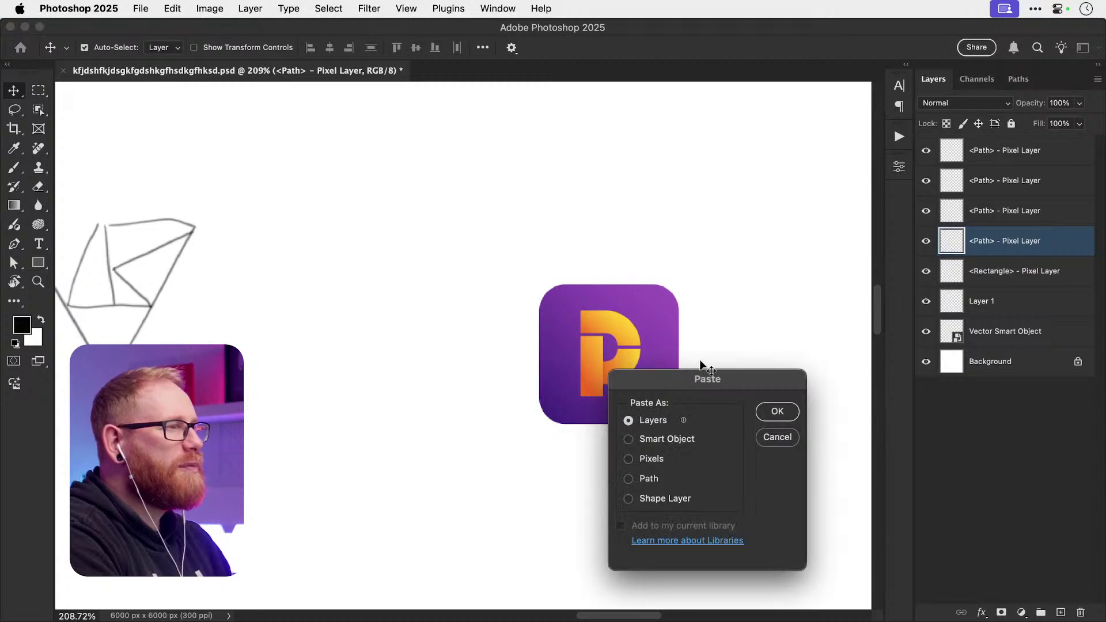
{"action": "left_click", "coordinate": [766, 411]}
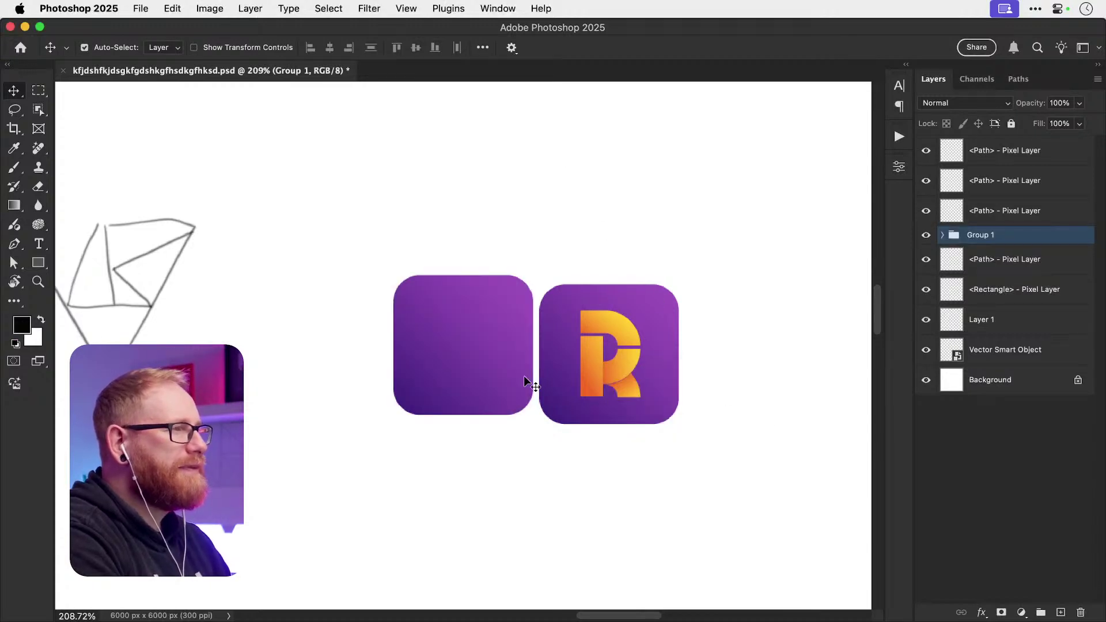
{"action": "left_click_drag", "start_coordinate": [524, 375], "coordinate": [475, 360]}
- In Illustrator, draw a rectangle about 143 × 91 px left of the duplicated icon, give it a solid pink fill and return to Photoshop
{"action": "key", "text": "super+Tab"}
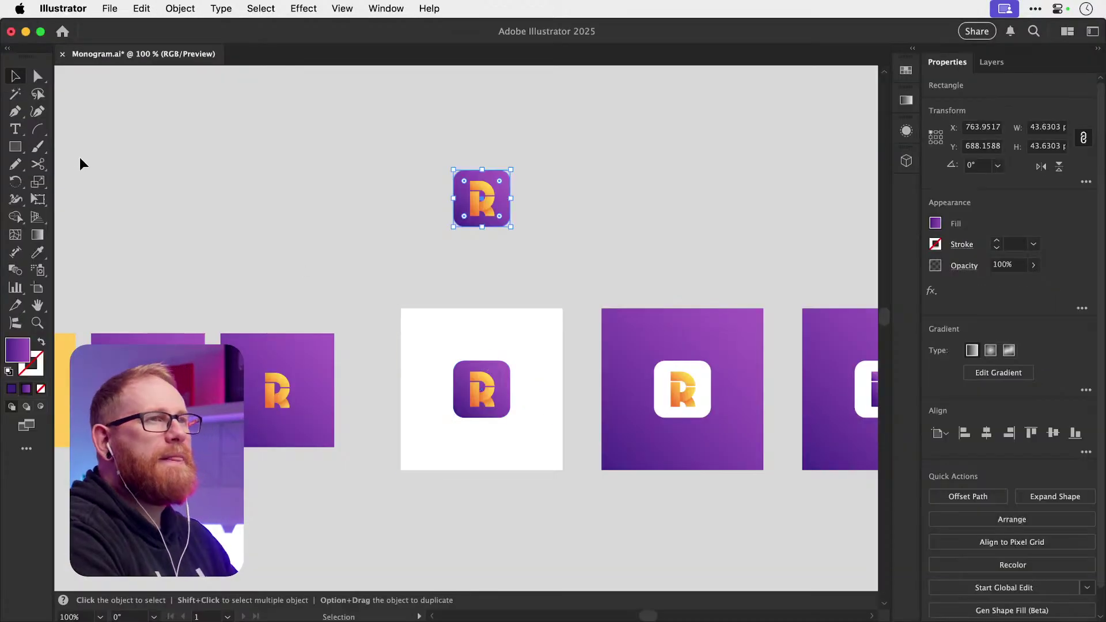
{"action": "key", "text": "m"}
{"action": "left_click_drag", "start_coordinate": [221, 132], "coordinate": [408, 252]}
{"action": "key", "text": "v"}
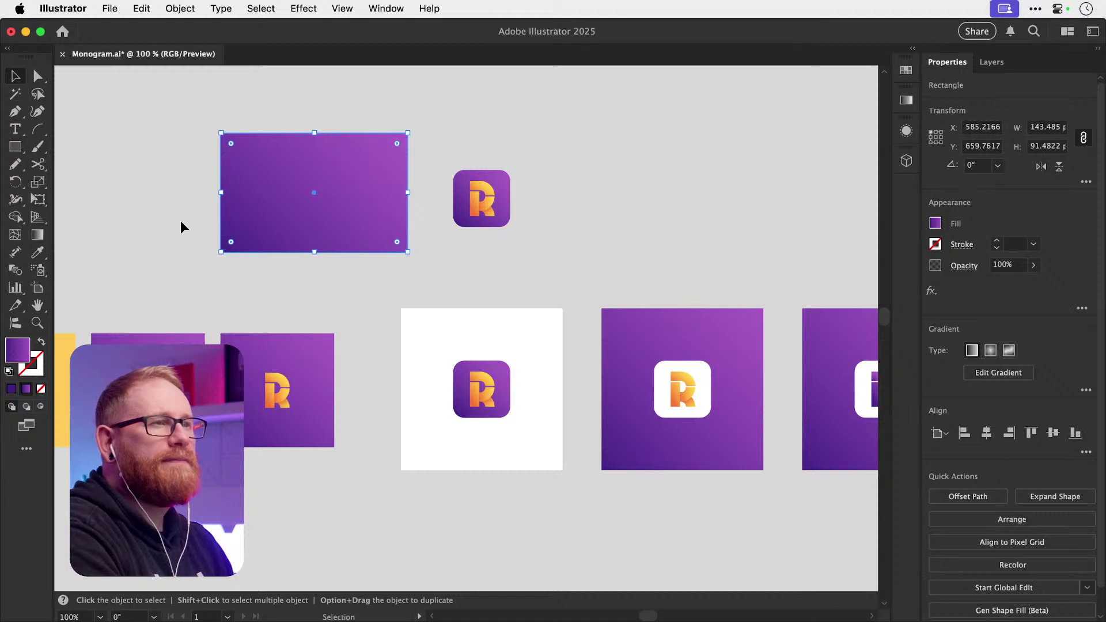
{"action": "double_click", "coordinate": [18, 349]}
{"action": "key", "text": "super+v"}
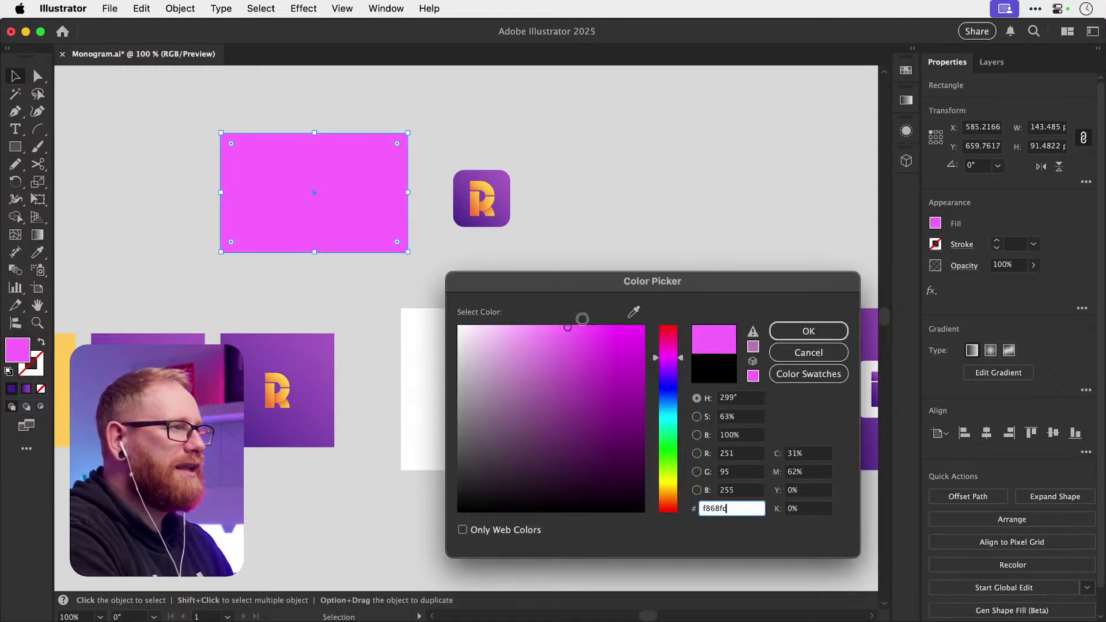
{"action": "left_click", "coordinate": [808, 331]}
{"action": "key", "text": "super+Tab"}
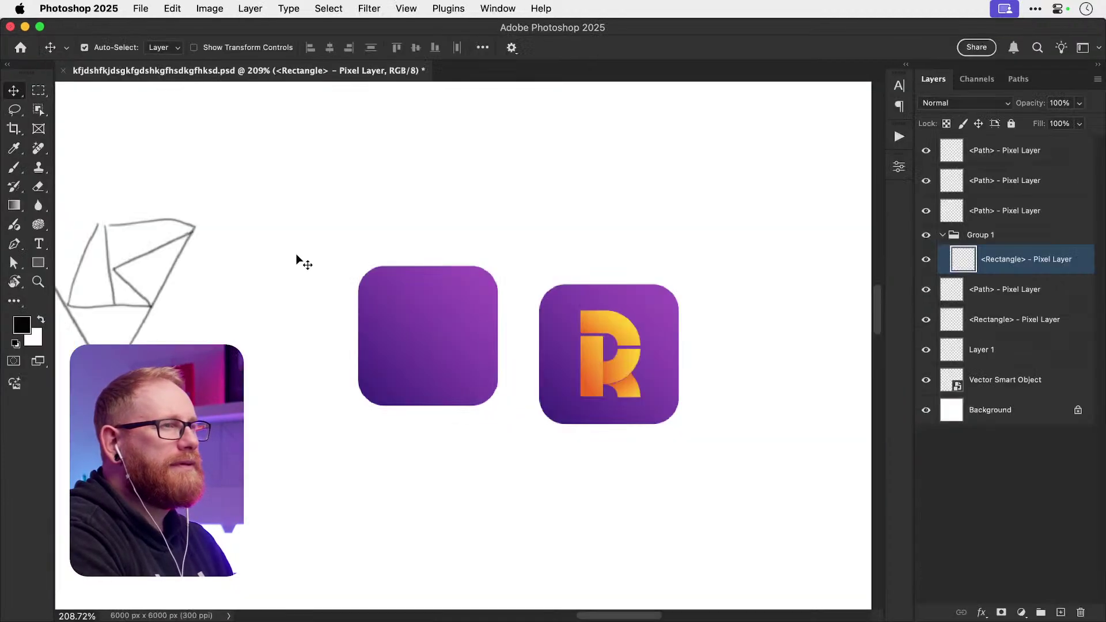
- Paste the copied pink rectangle into the sketch document as layers and position it over the purple icons
{"action": "key", "text": "super+v"}
{"action": "left_click", "coordinate": [773, 414]}
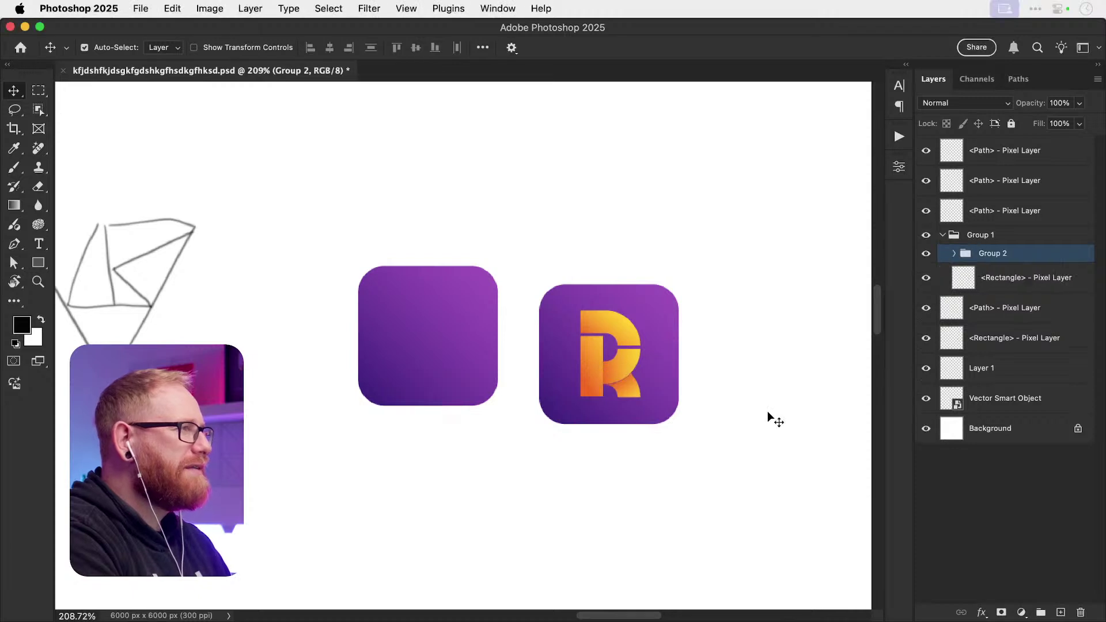
{"action": "left_click_drag", "start_coordinate": [541, 344], "coordinate": [621, 269]}
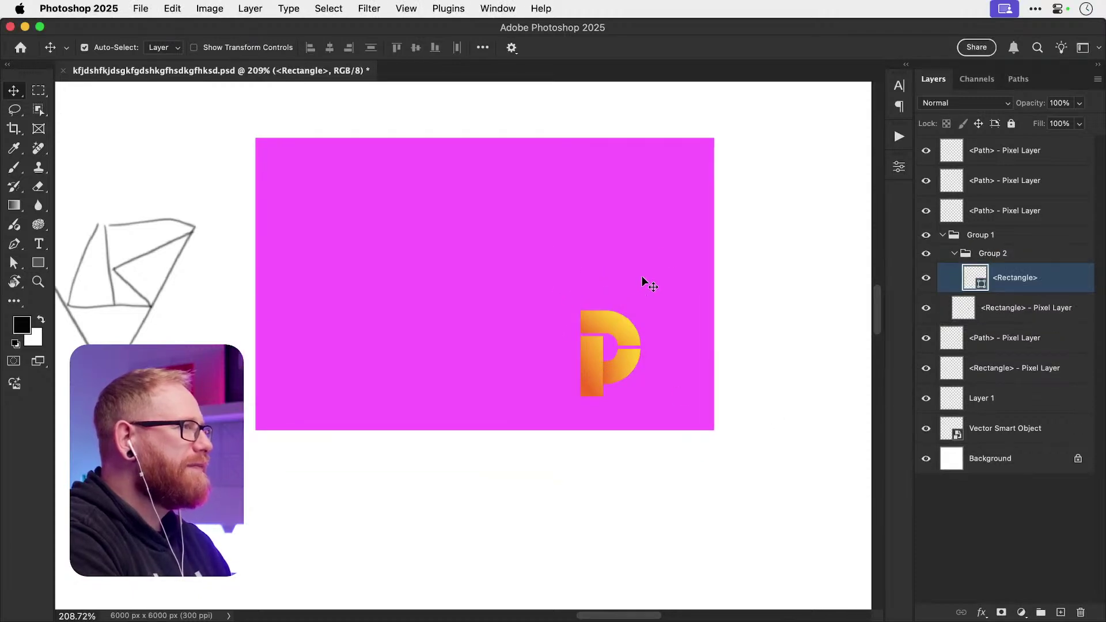
- Round all four corners of the pink rectangle to 62 px and move it below the purple icons
{"action": "key", "text": "i"}
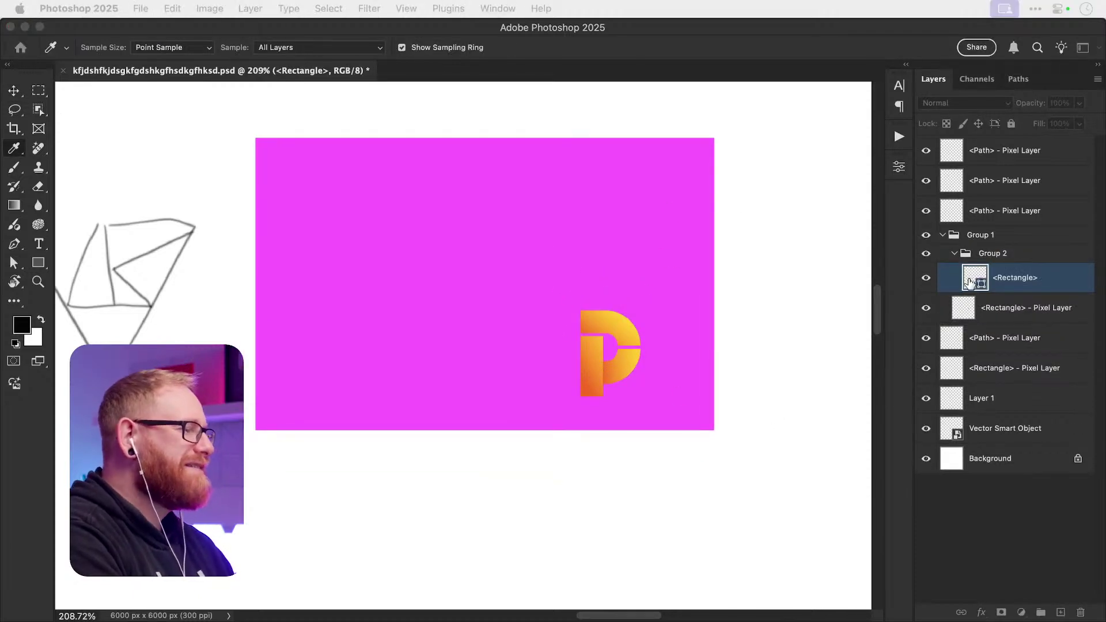
{"action": "key", "text": "v"}
{"action": "left_click", "coordinate": [898, 166]}
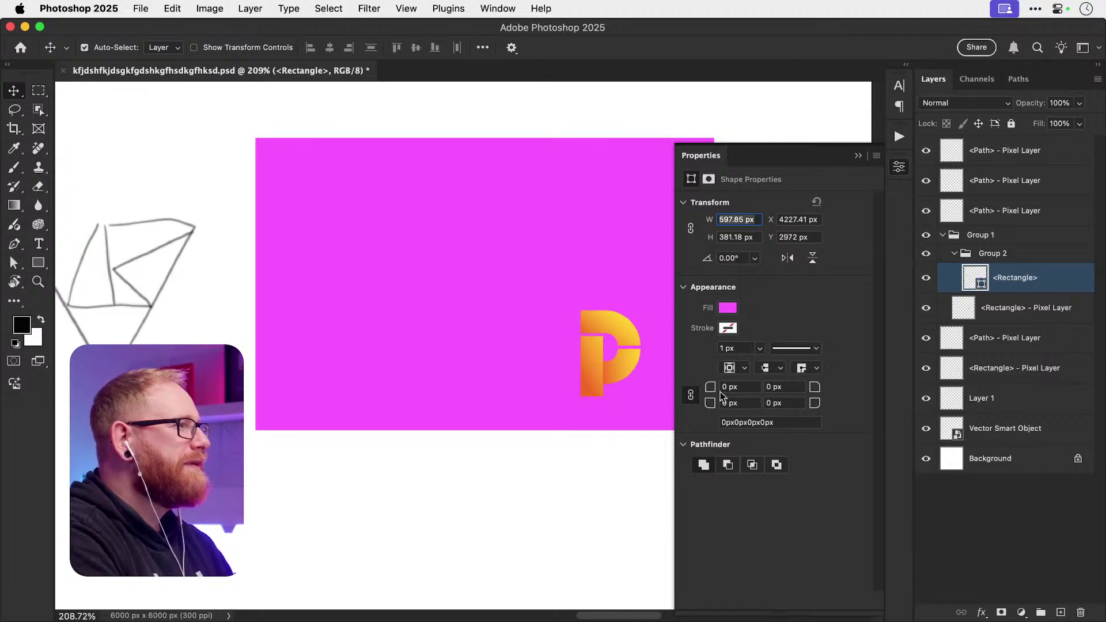
{"action": "mouse_move", "coordinate": [711, 387]}
{"action": "left_mouse_down"}
{"action": "mouse_move", "coordinate": [733, 390]}
{"action": "mouse_move", "coordinate": [706, 388]}
{"action": "mouse_move", "coordinate": [710, 378]}
{"action": "left_mouse_up"}
{"action": "left_click_drag", "start_coordinate": [444, 321], "coordinate": [323, 495]}
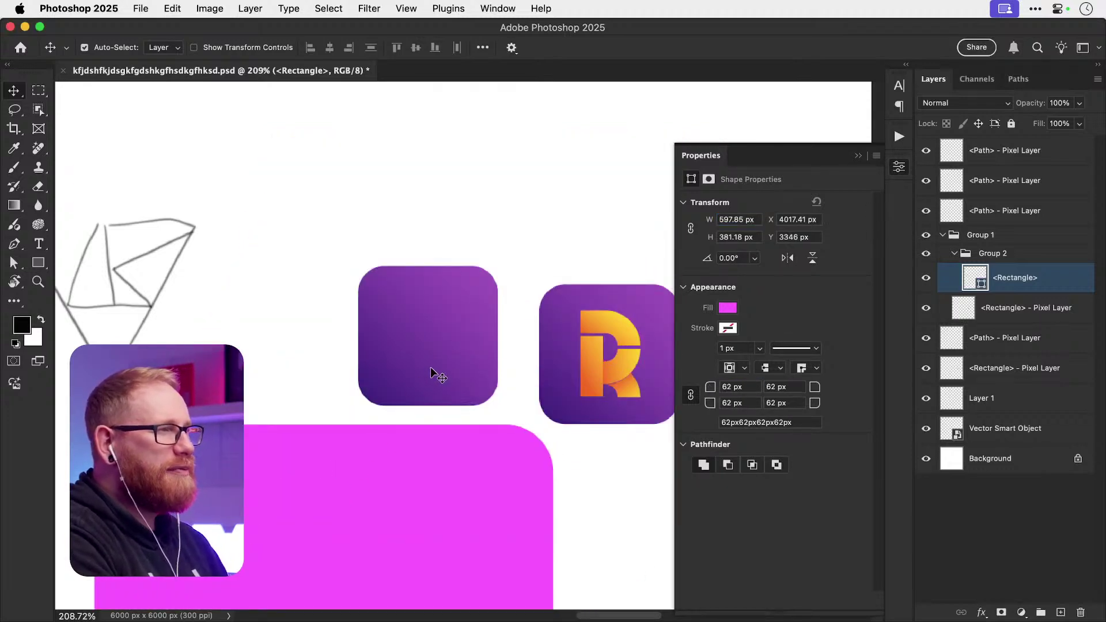
- Move the pink rounded rectangle up so it overlaps the plain purple square, and select the leg of the R
{"action": "left_click_drag", "start_coordinate": [420, 359], "coordinate": [480, 333]}
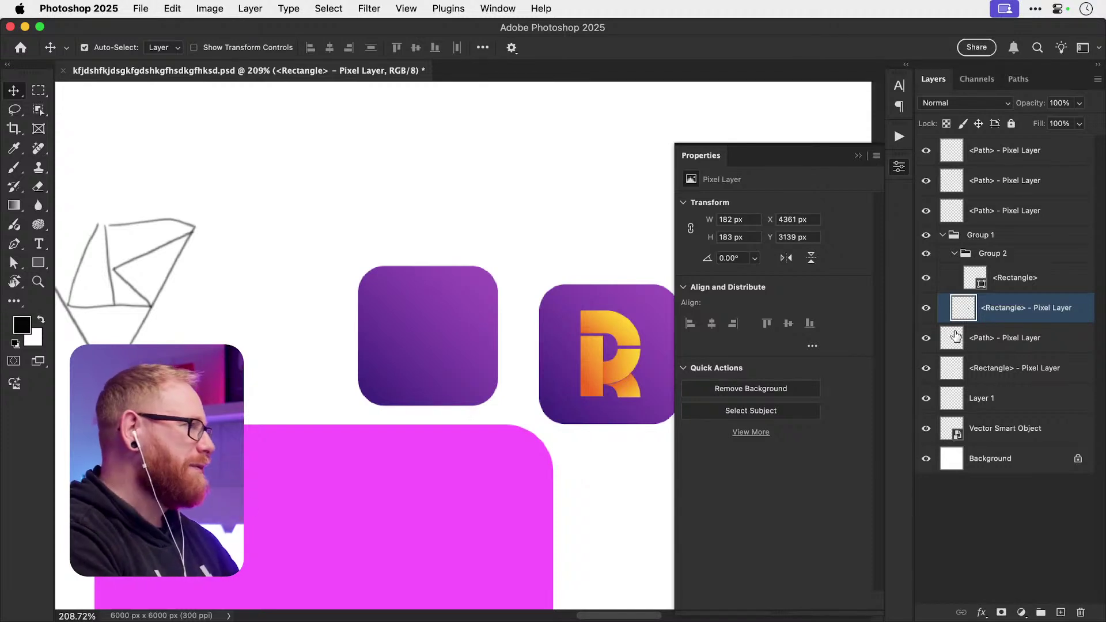
{"action": "left_click", "coordinate": [499, 489]}
{"action": "left_click_drag", "start_coordinate": [498, 494], "coordinate": [487, 437]}
{"action": "left_click", "coordinate": [587, 383]}
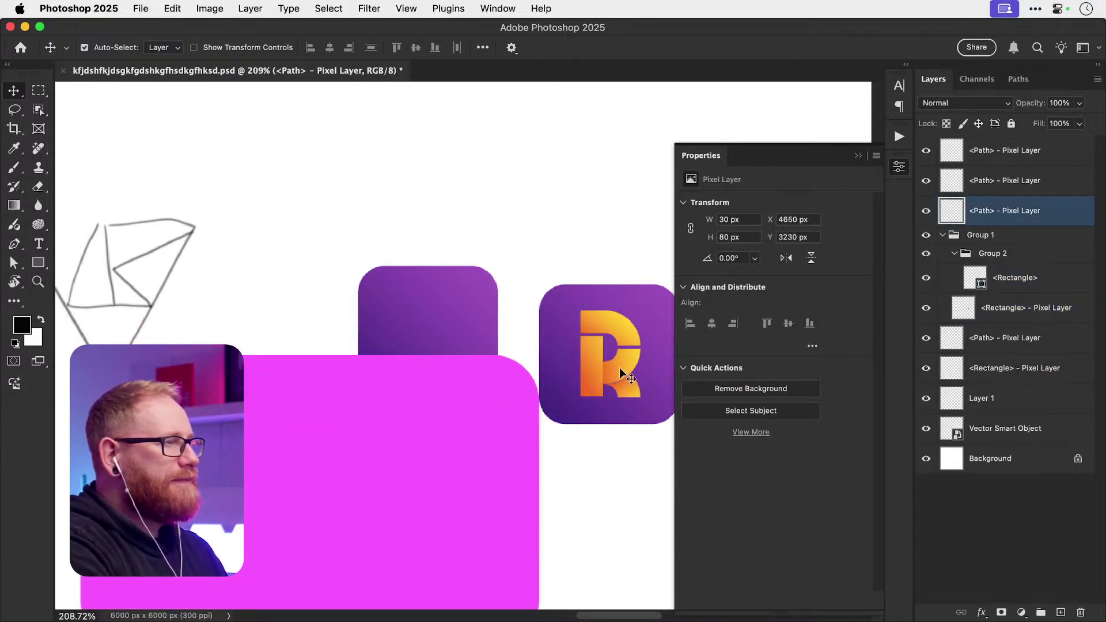
- In Illustrator, delete the pink rectangle and copy the whole app icon above the white tile
{"action": "key", "text": "super+Tab"}
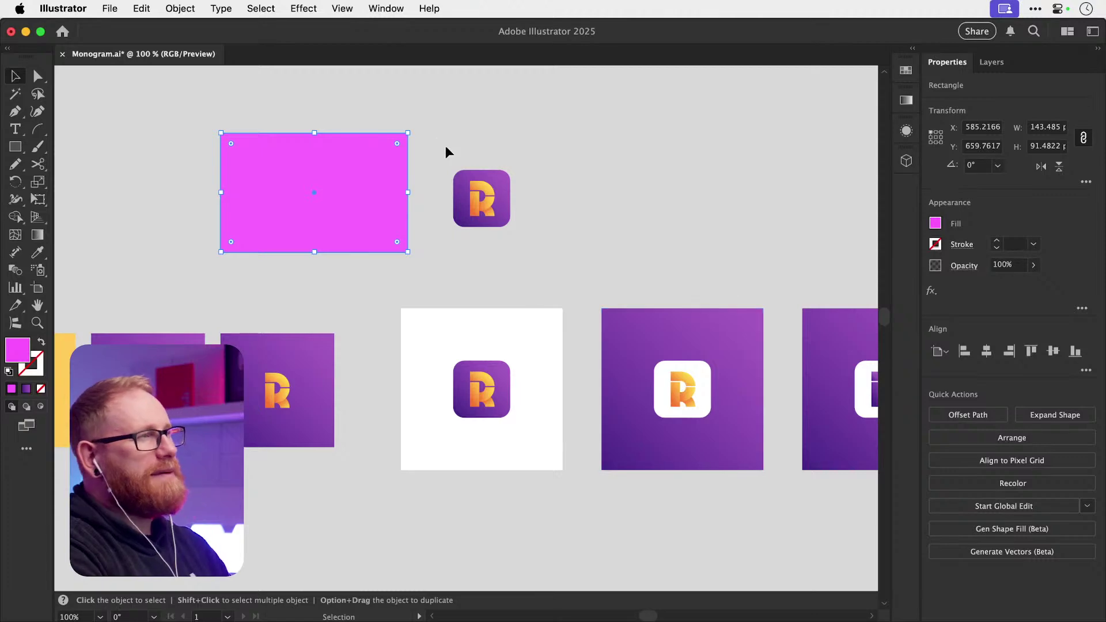
{"action": "key", "text": "Delete"}
{"action": "key", "text": "a"}
{"action": "mouse_move", "coordinate": [454, 143]}
{"action": "left_mouse_down"}
{"action": "mouse_move", "coordinate": [536, 264]}
{"action": "mouse_move", "coordinate": [570, 258]}
{"action": "left_mouse_up"}
{"action": "key", "text": "super+c"}
- Paste the copied app icon into Photoshop as layers and delete the pasted group again
{"action": "key", "text": "super+Tab"}
{"action": "key", "text": "super+v"}
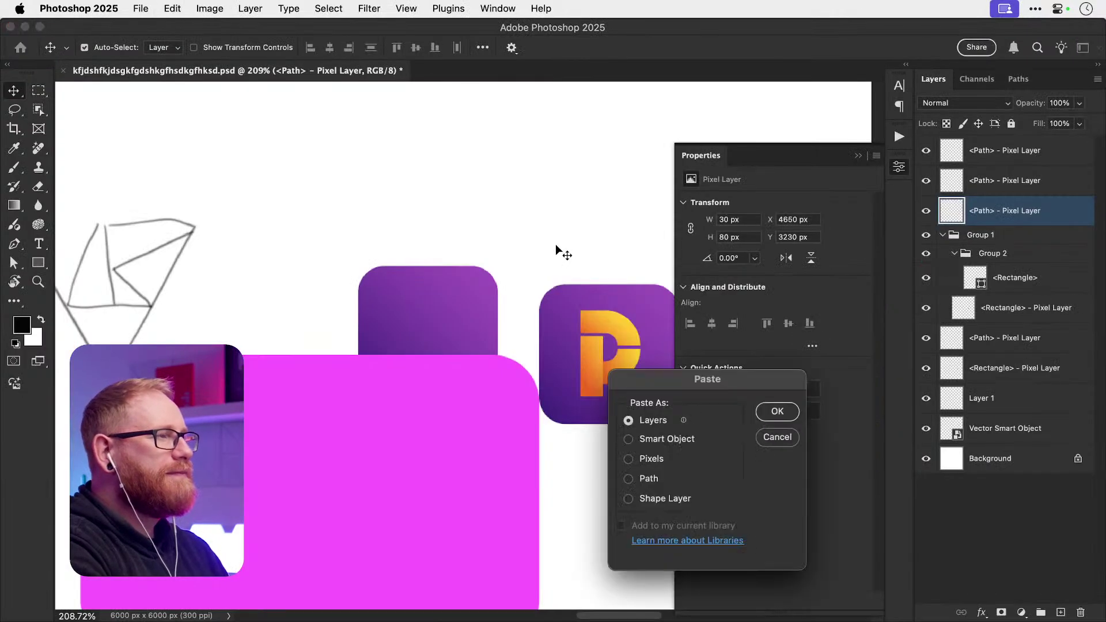
{"action": "left_click", "coordinate": [775, 414]}
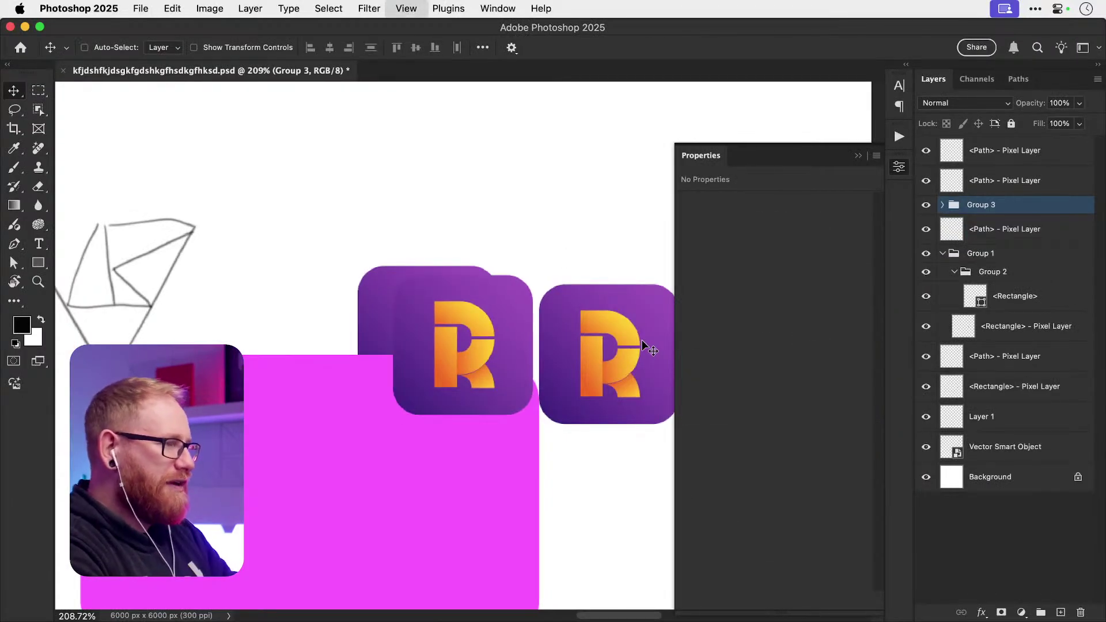
{"action": "key", "text": "super+minus"}
{"action": "key", "text": "super+minus"}
{"action": "key", "text": "super+minus"}
{"action": "key", "text": "Delete"}
- In Illustrator, enlarge the app icon to about five times its size, copy it and paste it into Photoshop as layers
{"action": "key", "text": "super+Tab"}
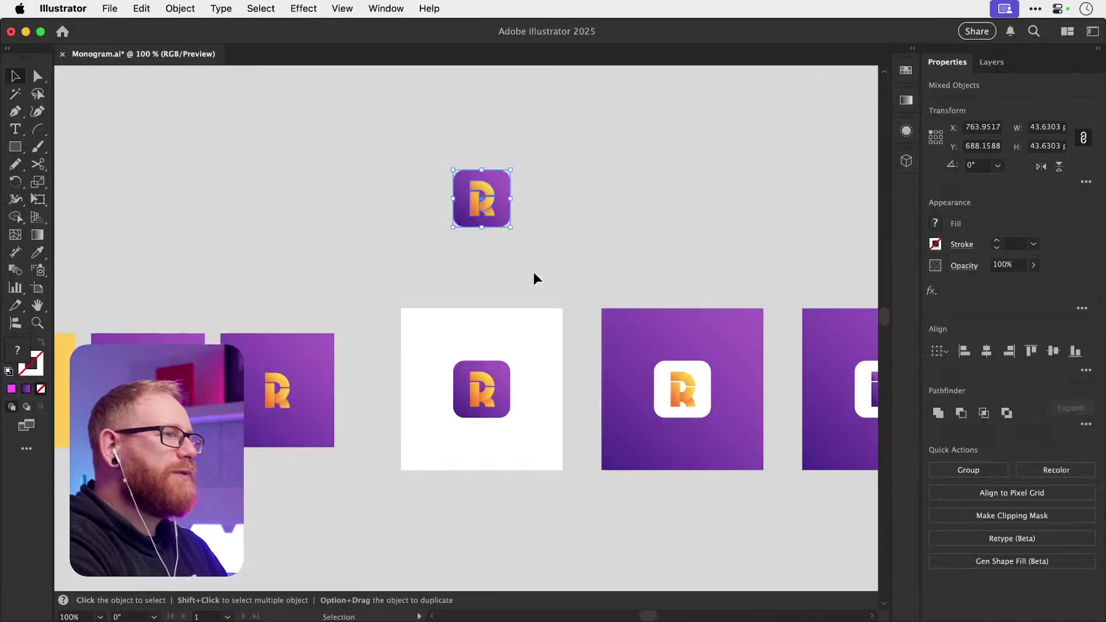
{"action": "left_click_drag", "start_coordinate": [511, 227], "coordinate": [678, 328]}
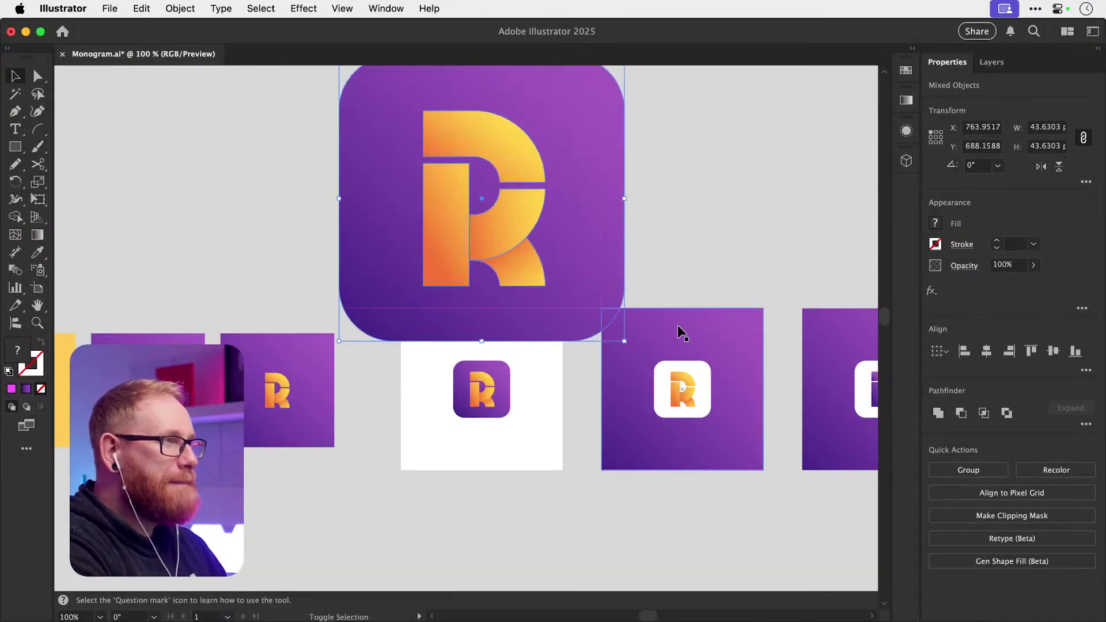
{"action": "key", "text": "super+c"}
{"action": "key", "text": "super+Tab"}
{"action": "key", "text": "super+v"}
{"action": "left_click", "coordinate": [776, 412]}
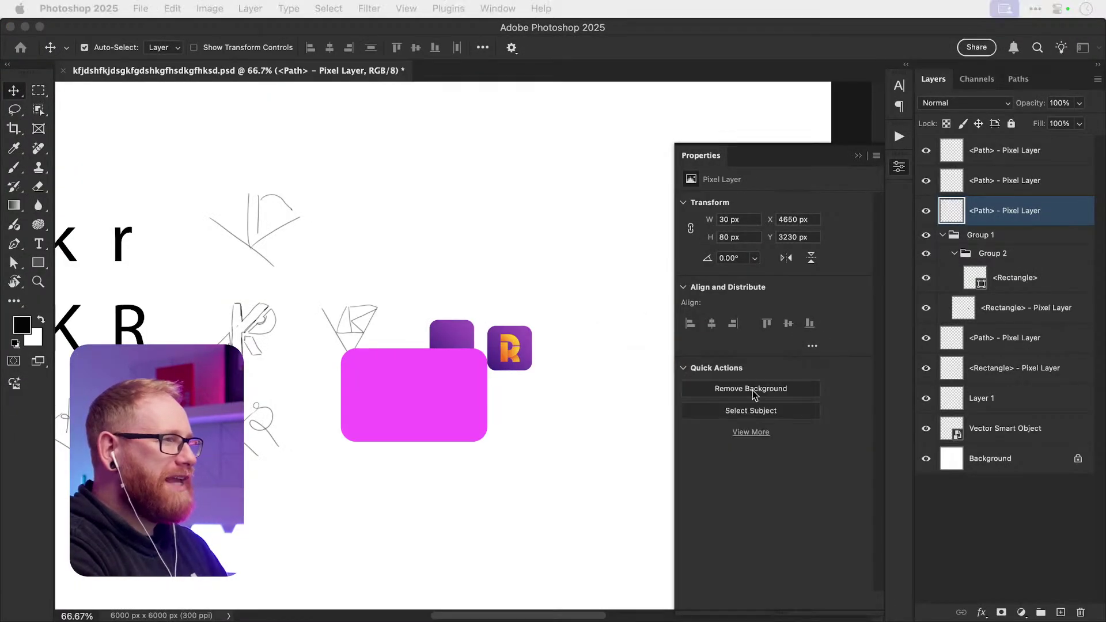
- Try moving the large pasted icon, undo back through its paste and the rectangle move, and undo the enlargement in Illustrator
{"action": "left_click_drag", "start_coordinate": [543, 333], "coordinate": [544, 247]}
{"action": "key", "text": "super+z"}
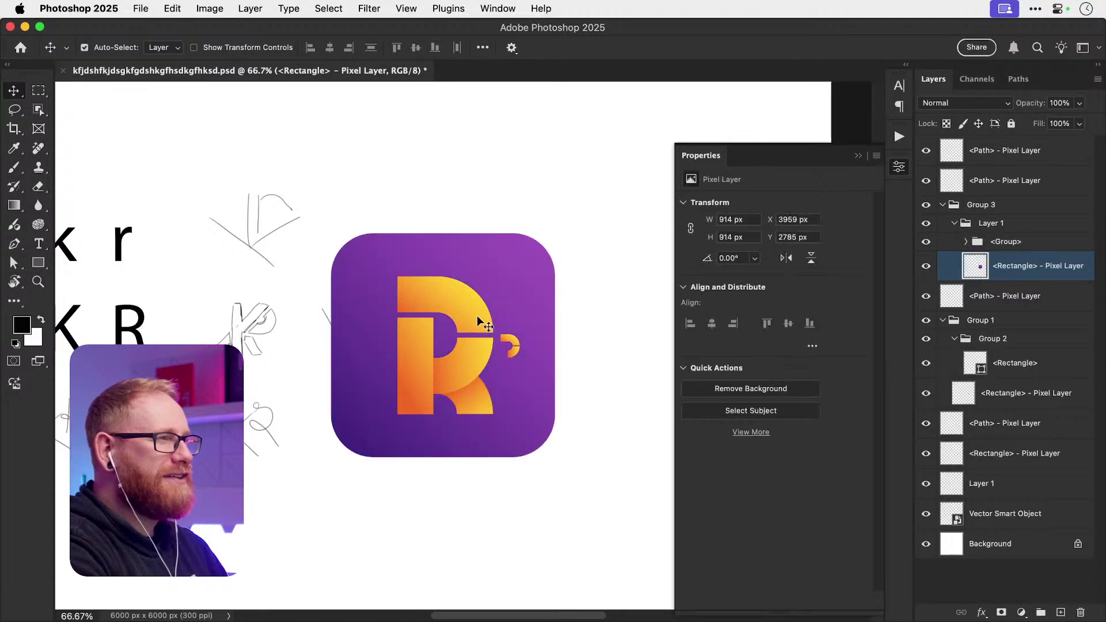
{"action": "mouse_move", "coordinate": [487, 275]}
{"action": "left_mouse_down"}
{"action": "mouse_move", "coordinate": [488, 233]}
{"action": "mouse_move", "coordinate": [487, 271]}
{"action": "left_mouse_up"}
{"action": "key", "text": "super+z"}
{"action": "key", "text": "super+z"}
{"action": "key", "text": "super+z"}
{"action": "key", "text": "super+z"}
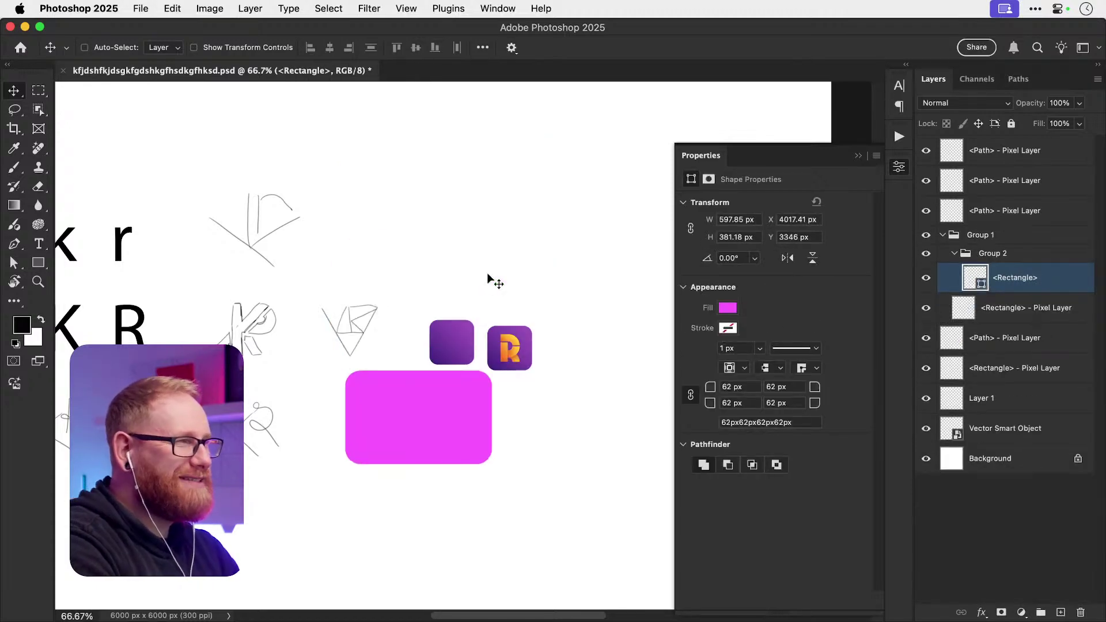
{"action": "key", "text": "super+Tab"}
{"action": "key", "text": "super+z"}
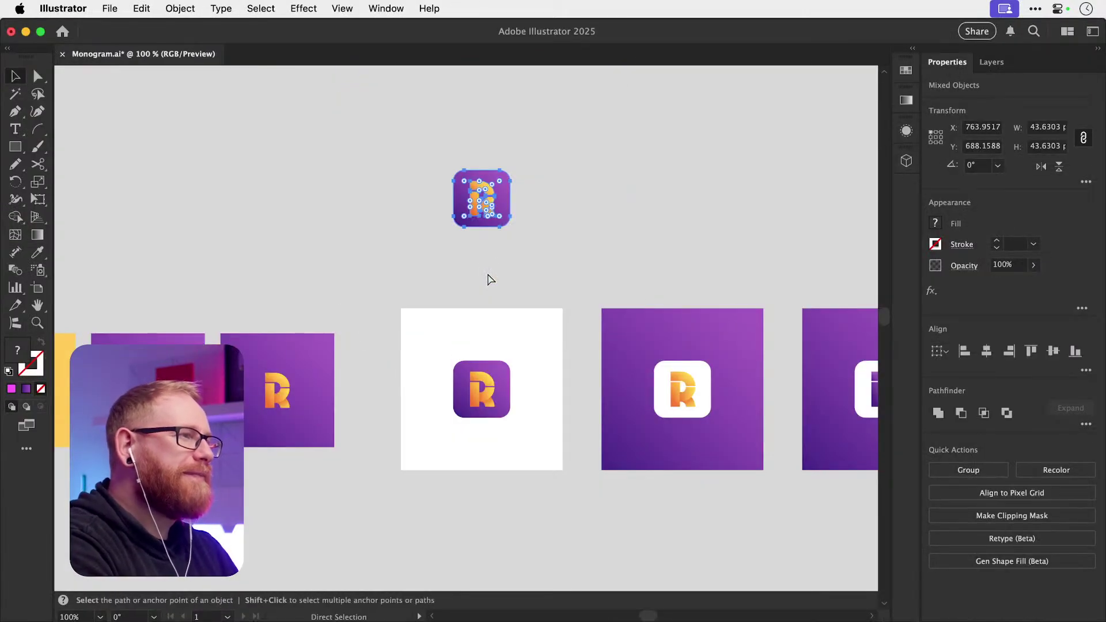
- Save the Illustrator document, switch to Photoshop and start placing a linked file, checking which file formats are supported
{"action": "key", "text": "super+s"}
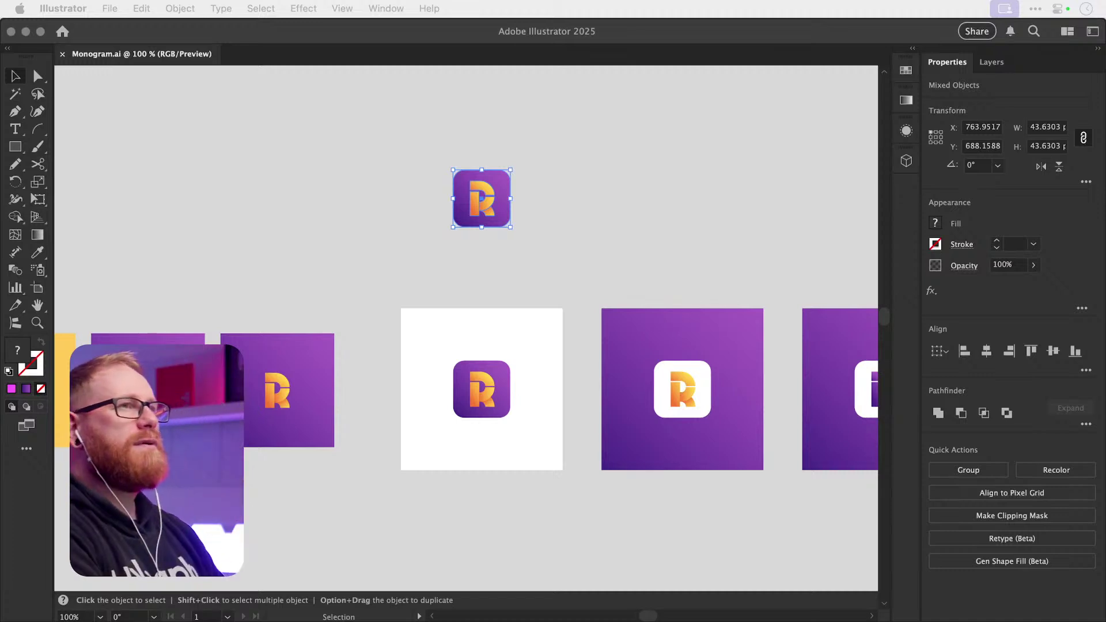
{"action": "key", "text": "super+Tab"}
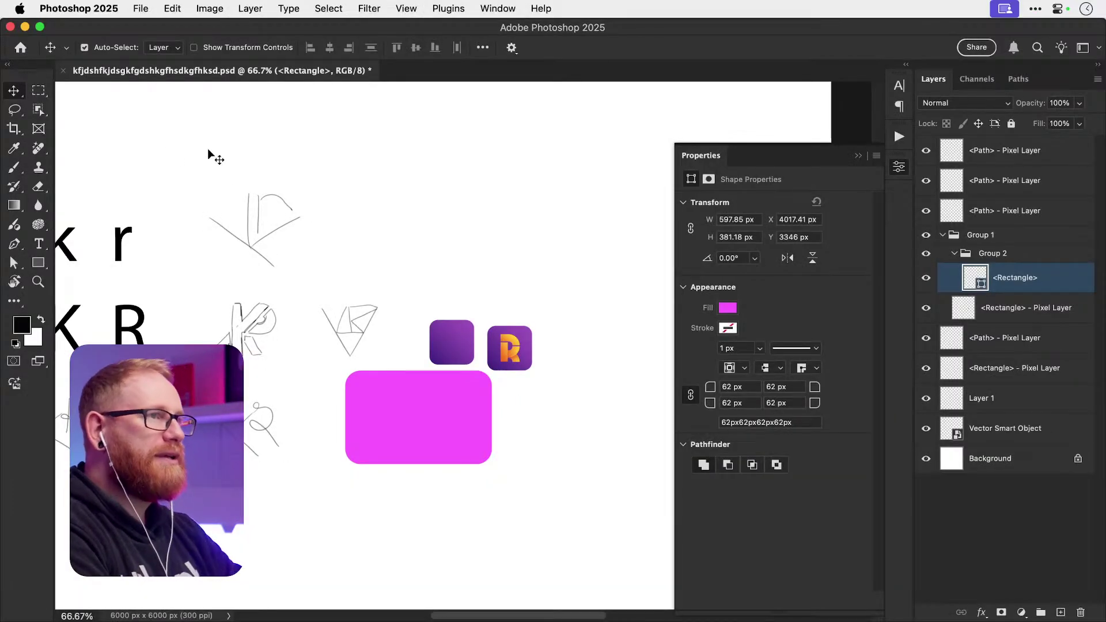
{"action": "left_click", "coordinate": [141, 8]}
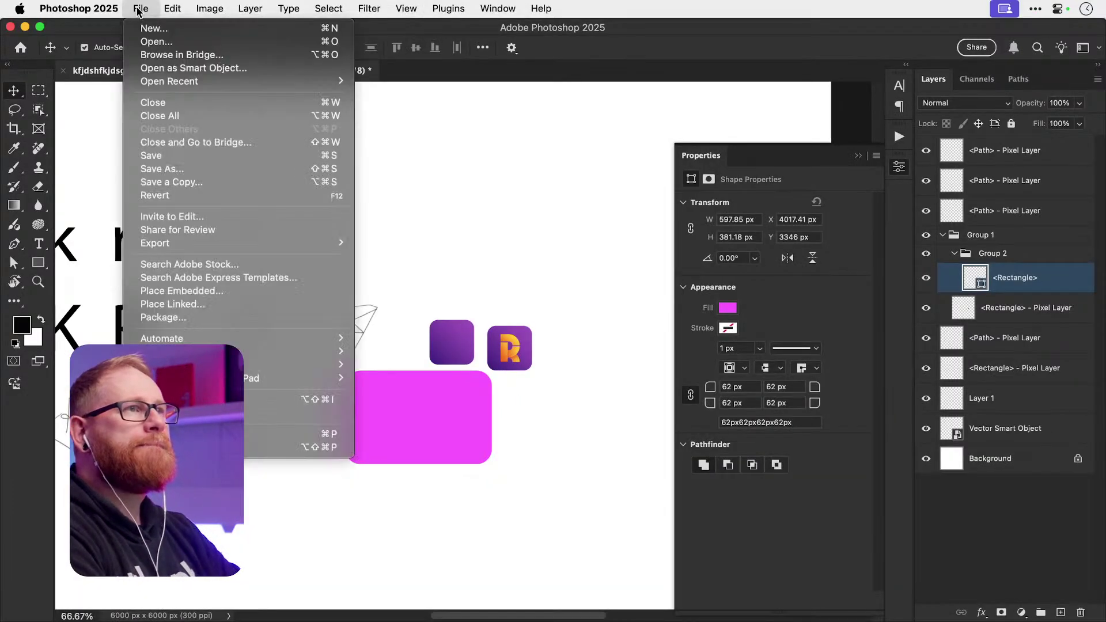
{"action": "left_click", "coordinate": [196, 303]}
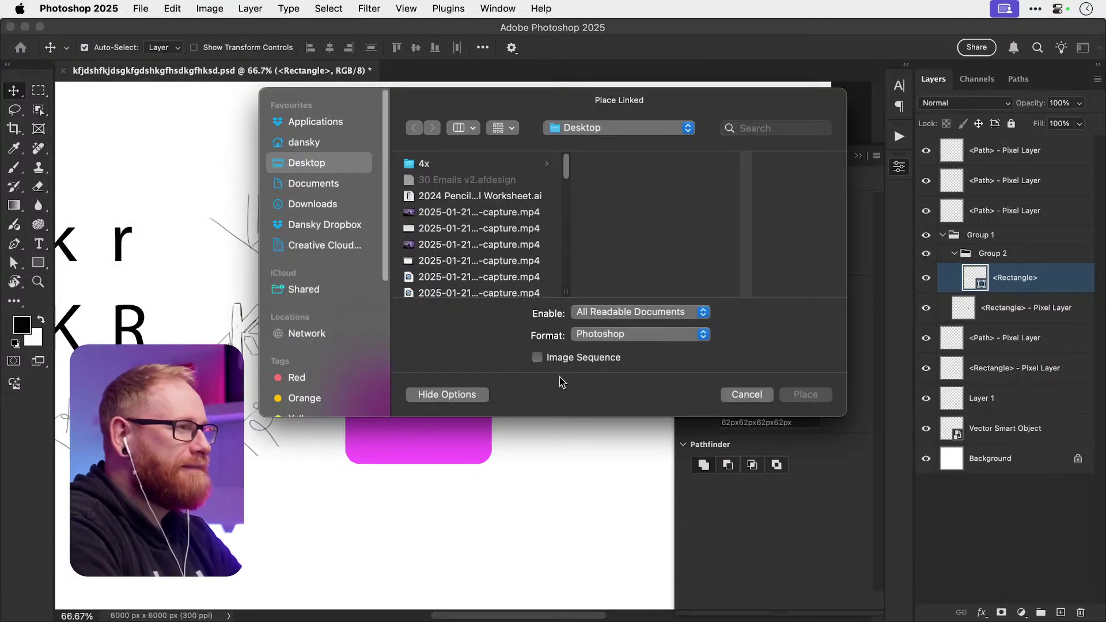
{"action": "left_click", "coordinate": [620, 335]}
{"action": "scroll", "coordinate": [622, 350], "scroll_direction": "down", "scroll_amount": 5}
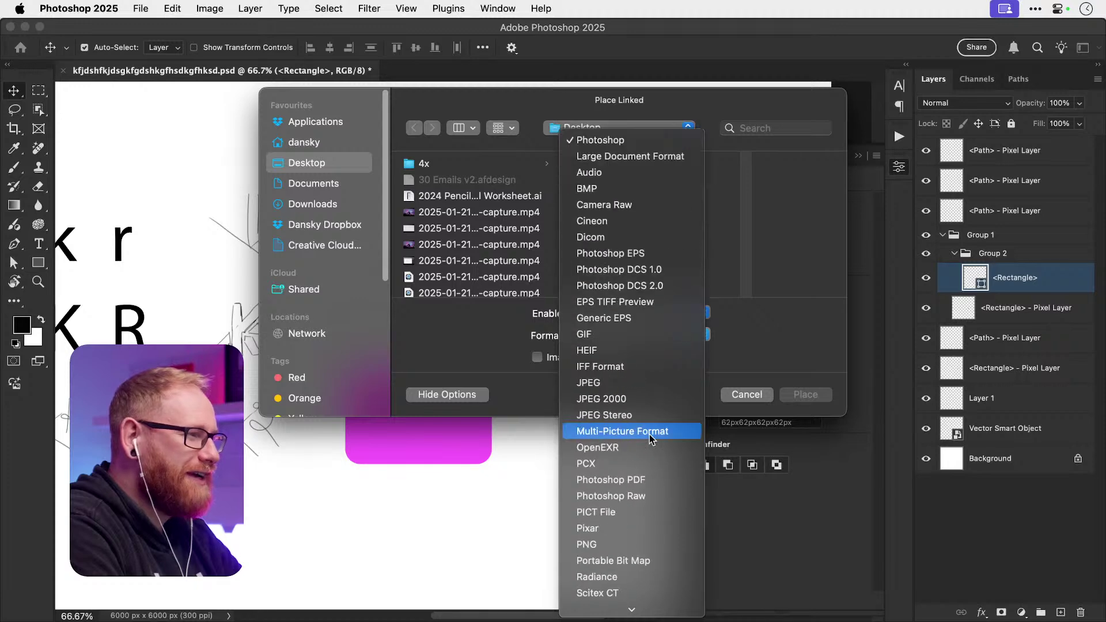
{"action": "left_click", "coordinate": [772, 342]}
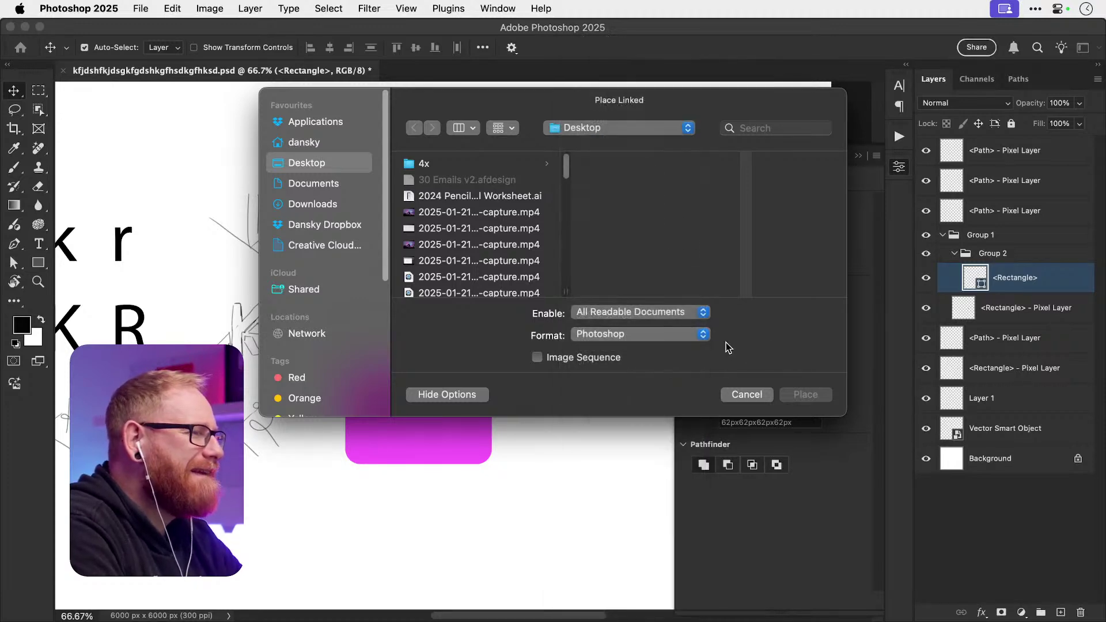
- Place Monogram.ai from the Desktop into the sketch document as a linked file
{"action": "scroll", "coordinate": [512, 259], "scroll_direction": "down", "scroll_amount": 10}
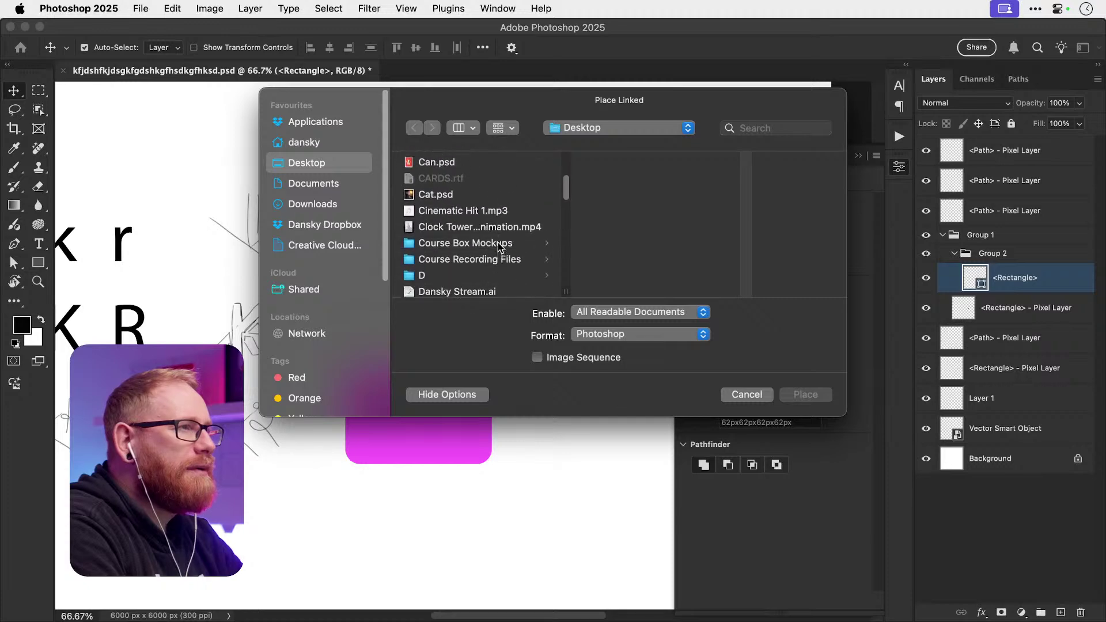
{"action": "scroll", "coordinate": [496, 242], "scroll_direction": "down", "scroll_amount": 5}
{"action": "scroll", "coordinate": [495, 242], "scroll_direction": "up", "scroll_amount": 1}
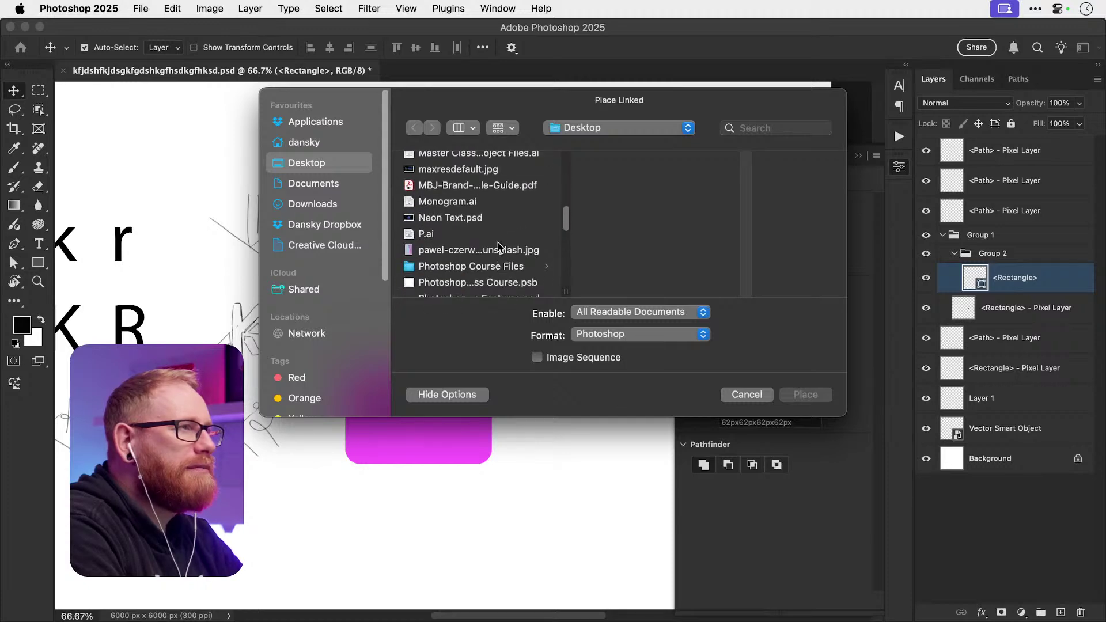
{"action": "left_click", "coordinate": [472, 210]}
{"action": "left_click", "coordinate": [798, 394]}
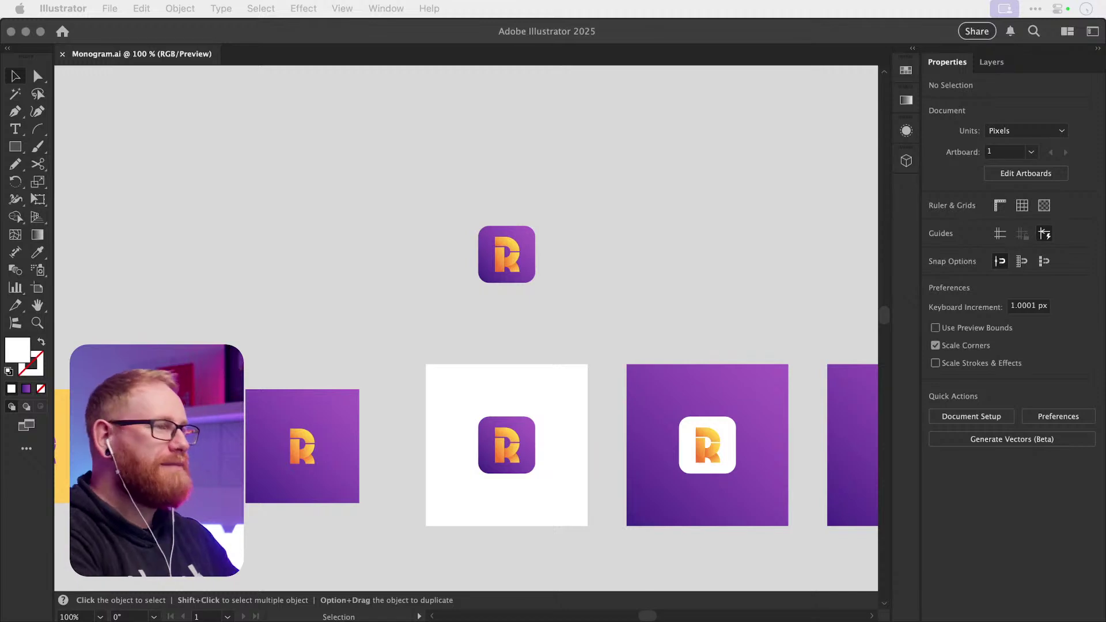
- In Illustrator, draw a cat's round head, two eyes and a line below it with the Pencil in the default black stroke
{"action": "left_click", "coordinate": [181, 190]}
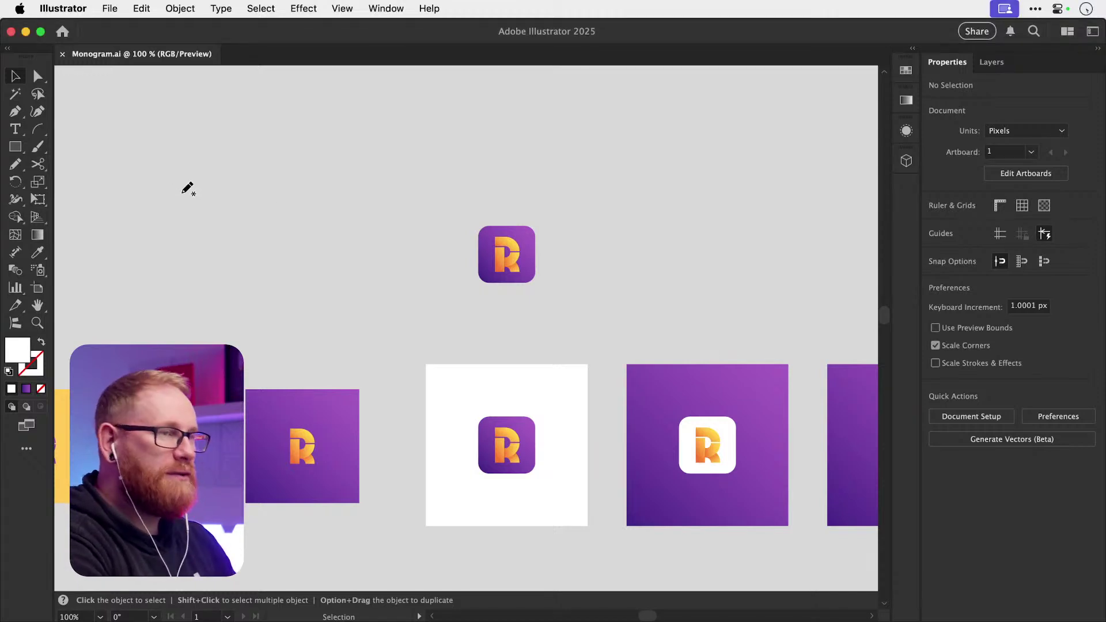
{"action": "key", "text": "n"}
{"action": "key", "text": "d"}
{"action": "mouse_move", "coordinate": [248, 205]}
{"action": "left_mouse_down"}
{"action": "mouse_move", "coordinate": [252, 252]}
{"action": "mouse_move", "coordinate": [329, 202]}
{"action": "mouse_move", "coordinate": [301, 217]}
{"action": "left_mouse_up"}
{"action": "left_click_drag", "start_coordinate": [297, 269], "coordinate": [295, 318]}
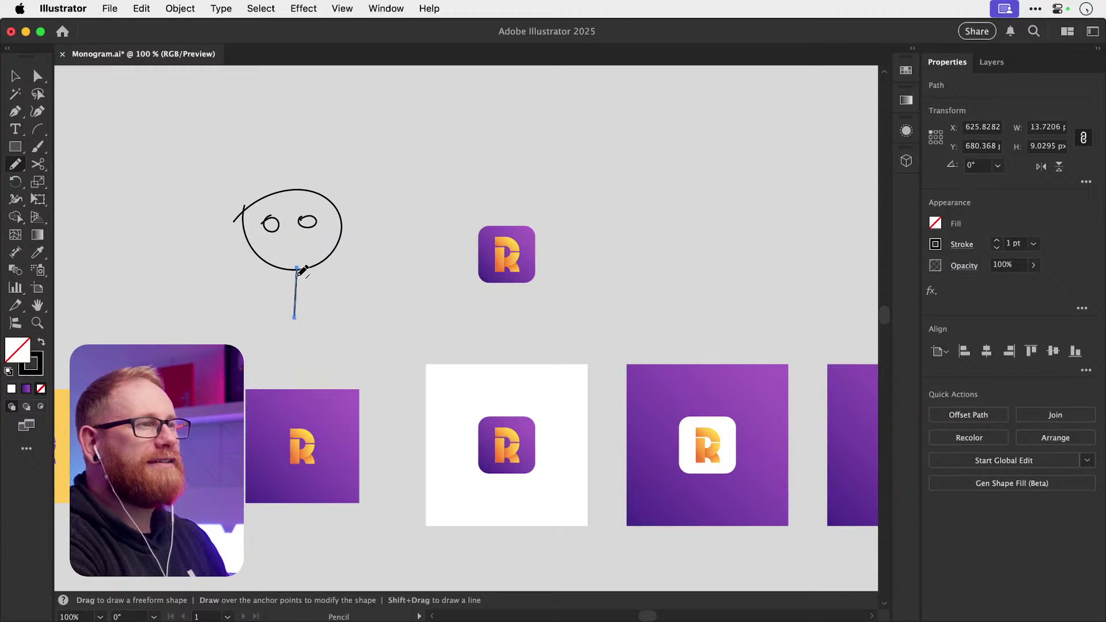
- Add a nose, whiskers on both sides and two pointed ears to the cat sketch
{"action": "left_click_drag", "start_coordinate": [287, 239], "coordinate": [311, 238]}
{"action": "mouse_move", "coordinate": [240, 250]}
{"action": "left_mouse_down"}
{"action": "mouse_move", "coordinate": [271, 243]}
{"action": "mouse_move", "coordinate": [242, 266]}
{"action": "mouse_move", "coordinate": [250, 277]}
{"action": "left_mouse_up"}
{"action": "mouse_move", "coordinate": [313, 238]}
{"action": "left_mouse_down"}
{"action": "mouse_move", "coordinate": [340, 235]}
{"action": "mouse_move", "coordinate": [355, 268]}
{"action": "left_mouse_up"}
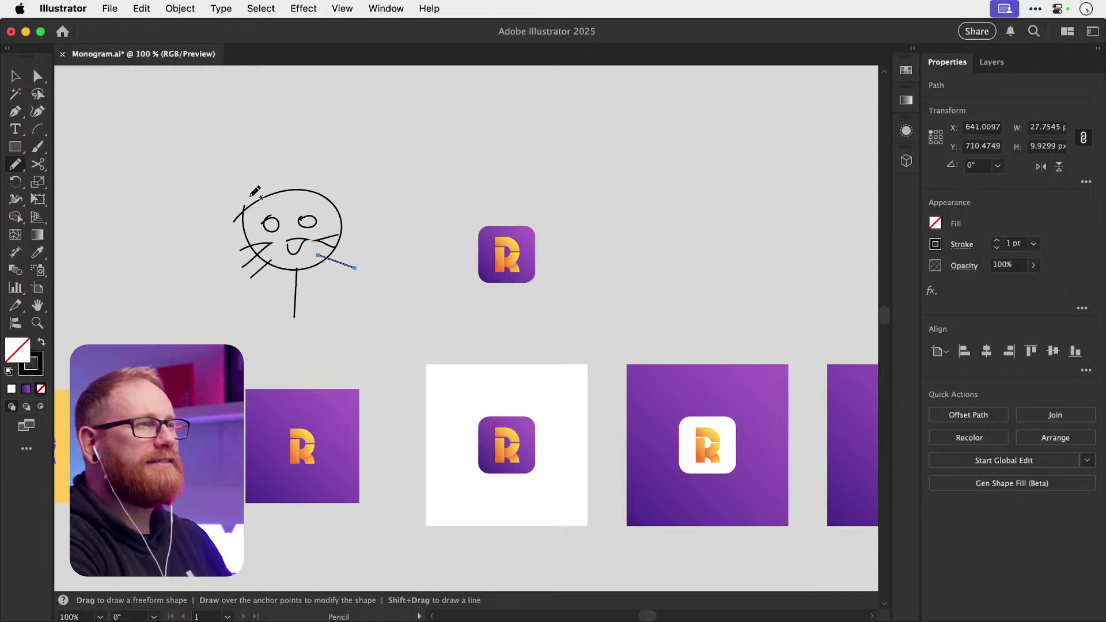
{"action": "mouse_move", "coordinate": [249, 202]}
{"action": "left_mouse_down"}
{"action": "mouse_move", "coordinate": [327, 166]}
{"action": "mouse_move", "coordinate": [336, 201]}
{"action": "left_mouse_up"}
{"action": "key", "text": "v"}
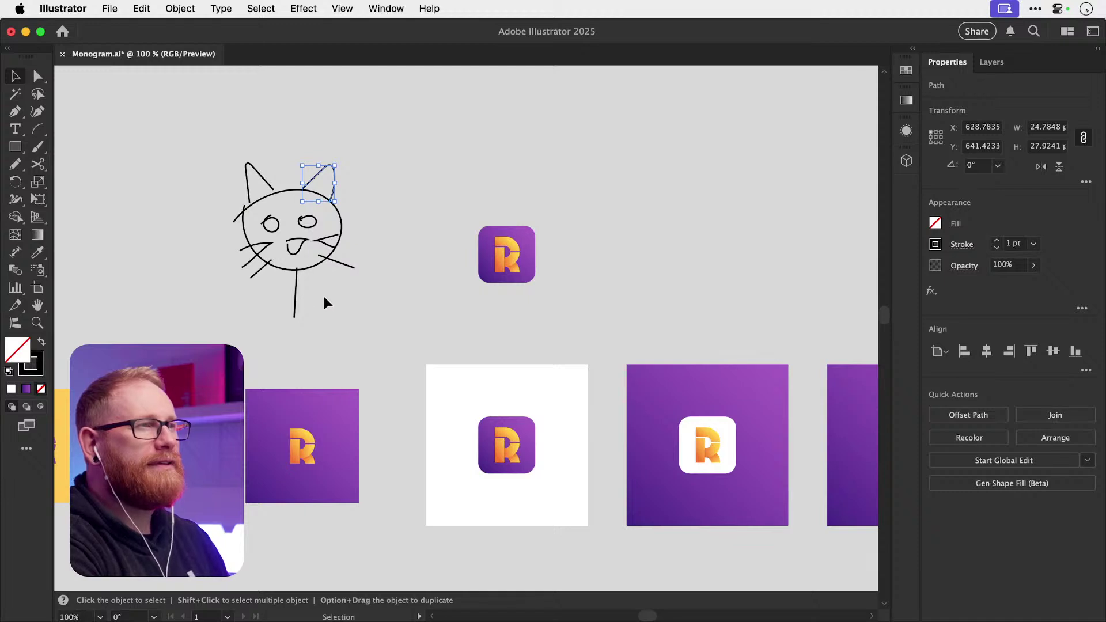
{"action": "left_click", "coordinate": [338, 301]}
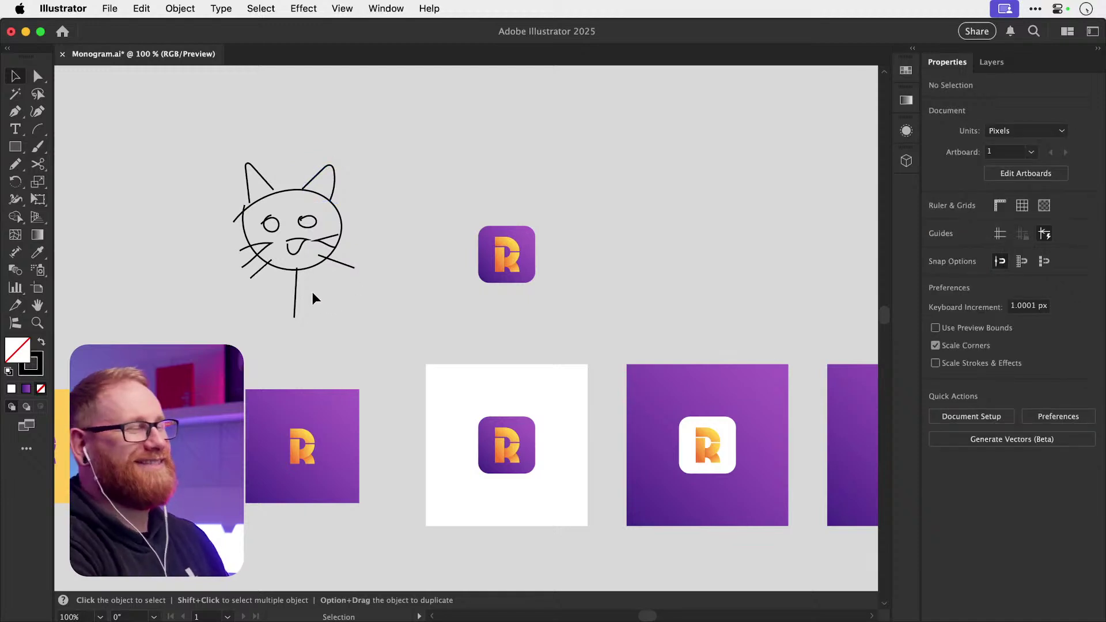
- Draw the cat's curved mouth below its nose with the Pencil and take a closer look at the sketch
{"action": "key", "text": "n"}
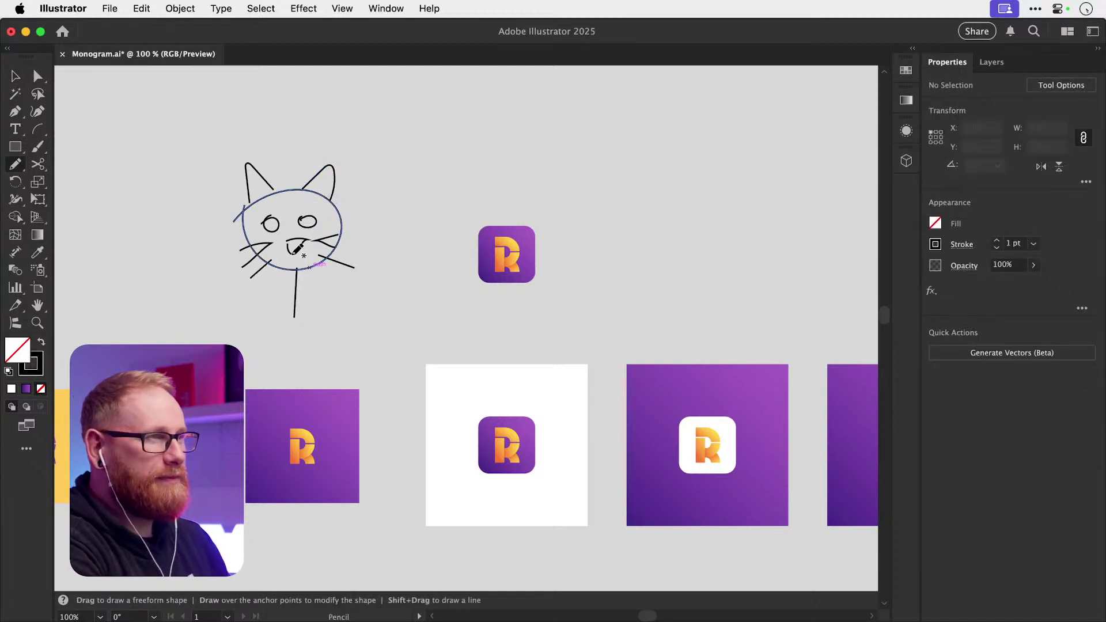
{"action": "left_click_drag", "start_coordinate": [293, 254], "coordinate": [311, 253]}
{"action": "key", "text": "super+shift+a"}
{"action": "key", "text": "z"}
{"action": "left_click", "coordinate": [258, 194]}
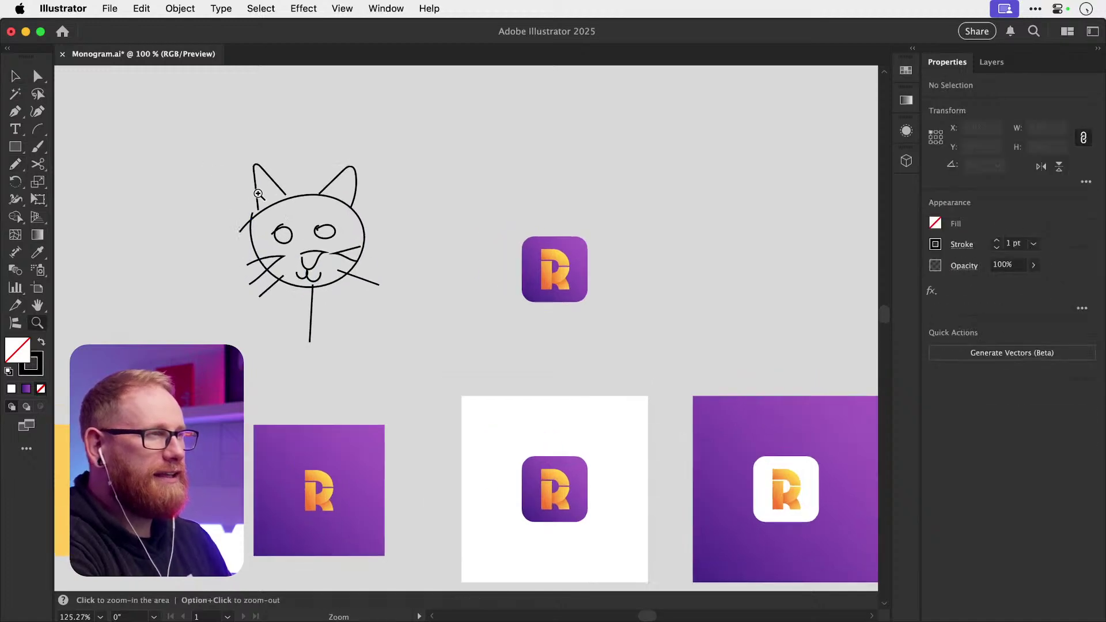
{"action": "left_click_drag", "start_coordinate": [258, 194], "coordinate": [348, 229]}
{"action": "key", "text": "v"}
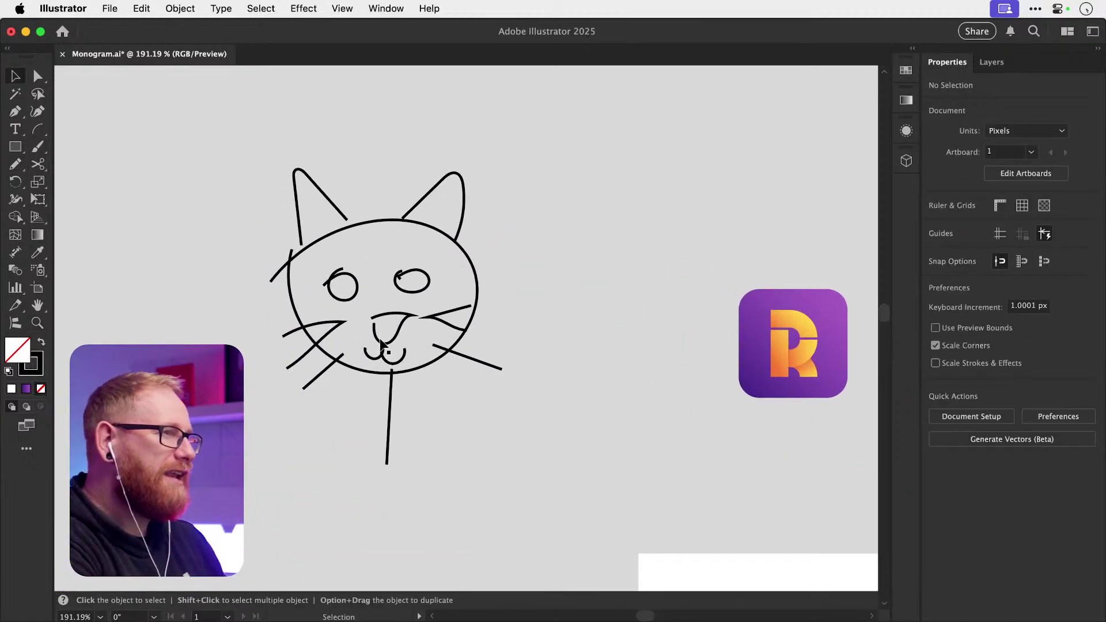
- Delete the whole cat sketch and save the document
{"action": "left_click_drag", "start_coordinate": [351, 308], "coordinate": [576, 431]}
{"action": "key", "text": "a"}
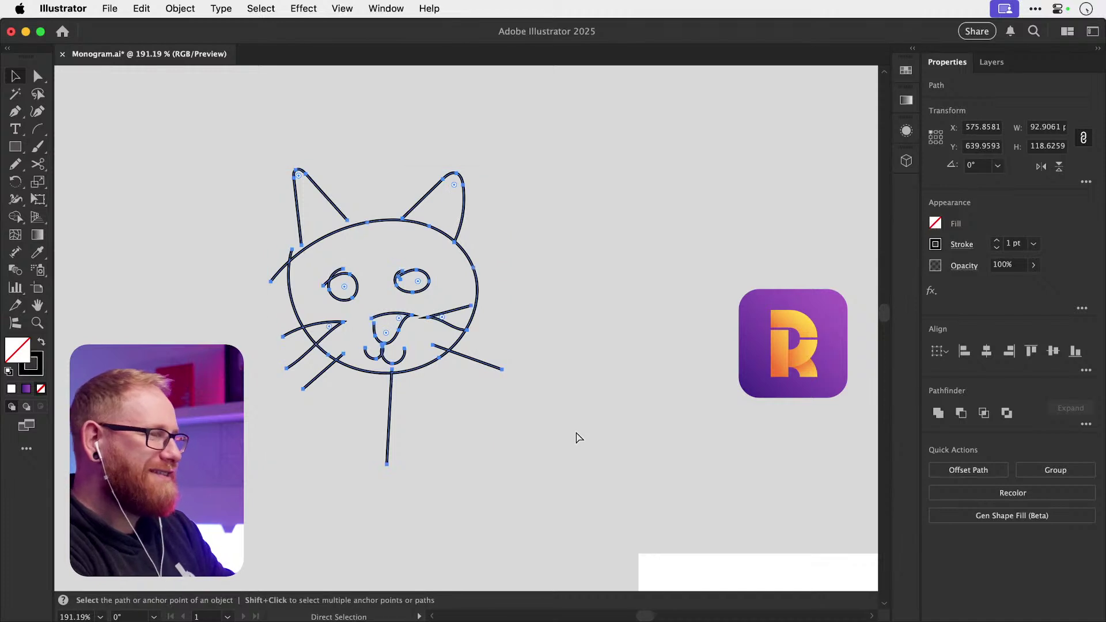
{"action": "key", "text": "Delete"}
{"action": "key", "text": "super+minus"}
{"action": "key", "text": "super+minus"}
{"action": "key", "text": "super+minus"}
{"action": "key", "text": "v"}
{"action": "key", "text": "super+s"}
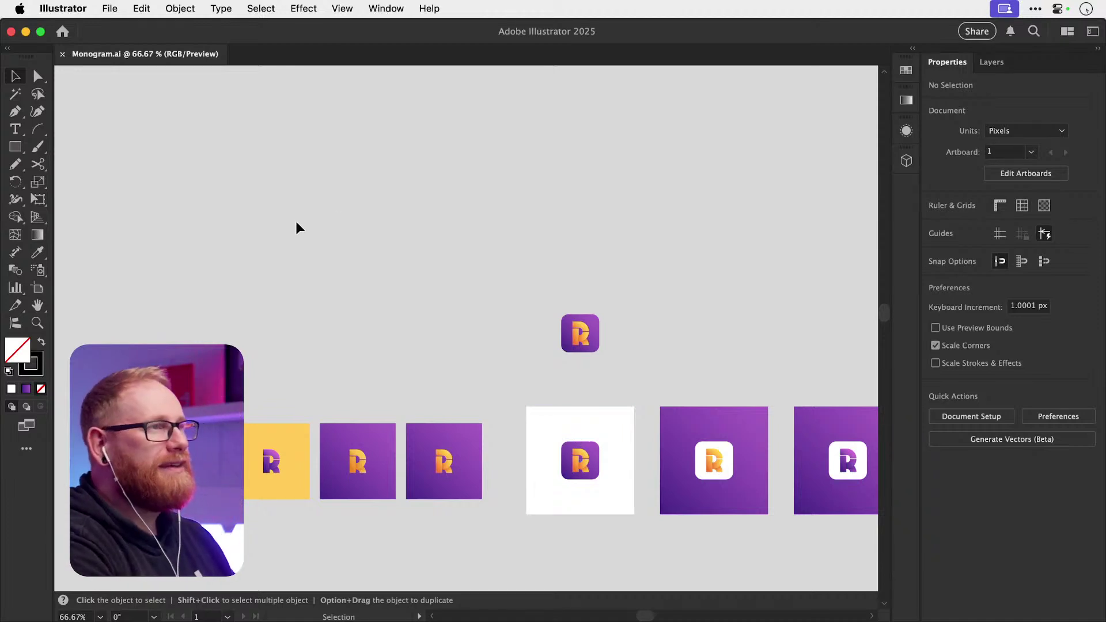
- Draw a teardrop-shaped leaf outline about 108 px wide and 144 px tall with the Pencil on the empty gray area
{"action": "key", "text": "z"}
{"action": "scroll", "coordinate": [363, 247], "scroll_direction": "left", "scroll_amount": 5}
{"action": "scroll", "coordinate": [351, 249], "scroll_direction": "up", "scroll_amount": 2}
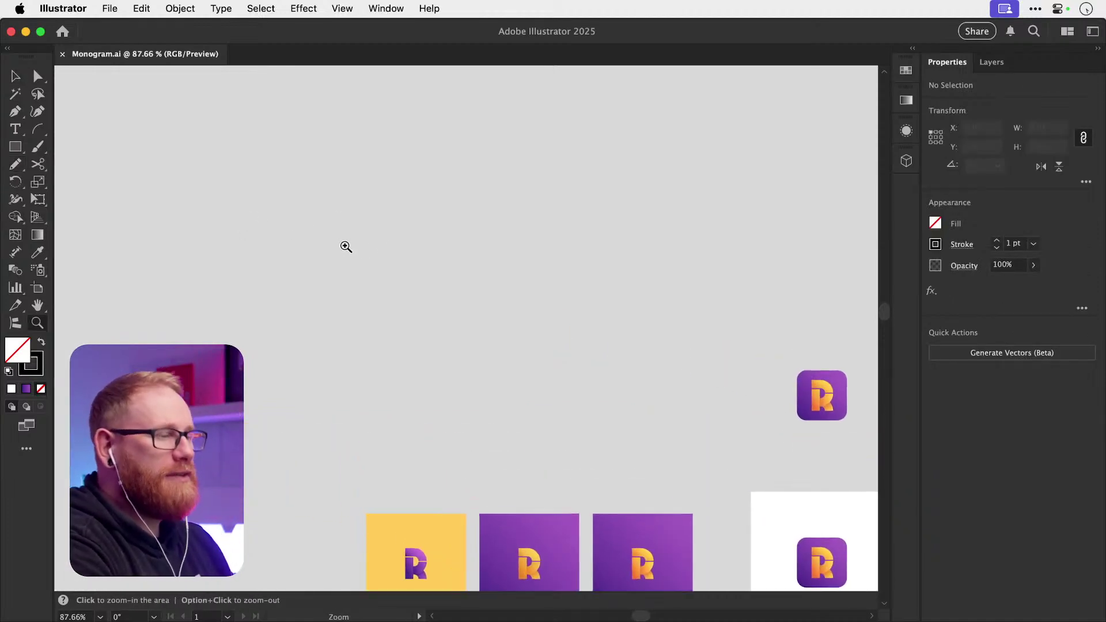
{"action": "key", "text": "n"}
{"action": "double_click", "coordinate": [15, 164]}
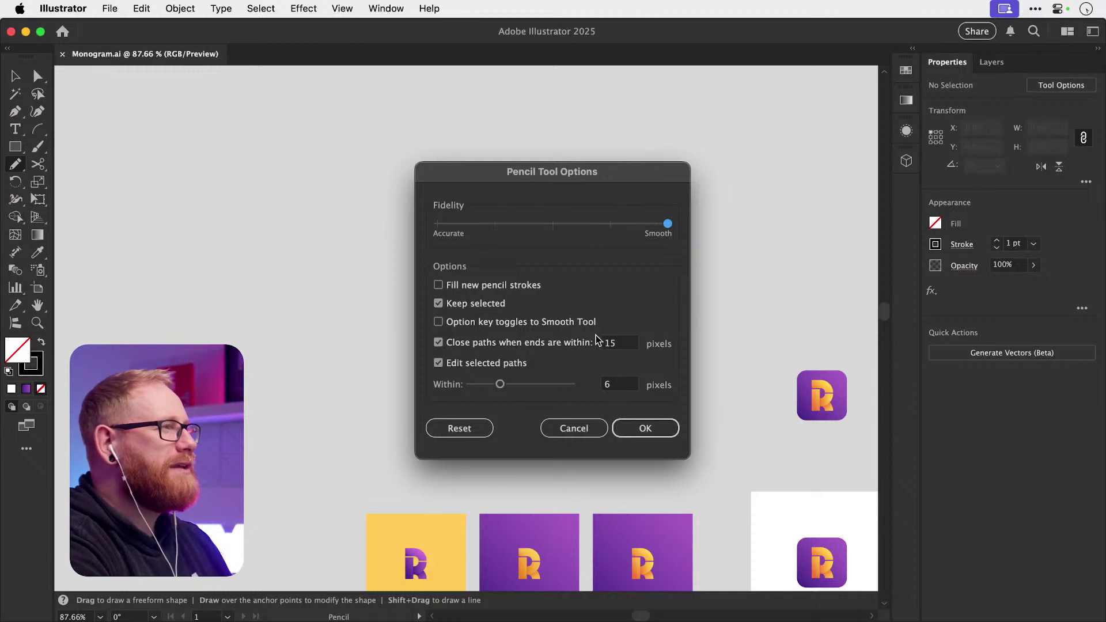
{"action": "left_click", "coordinate": [617, 427]}
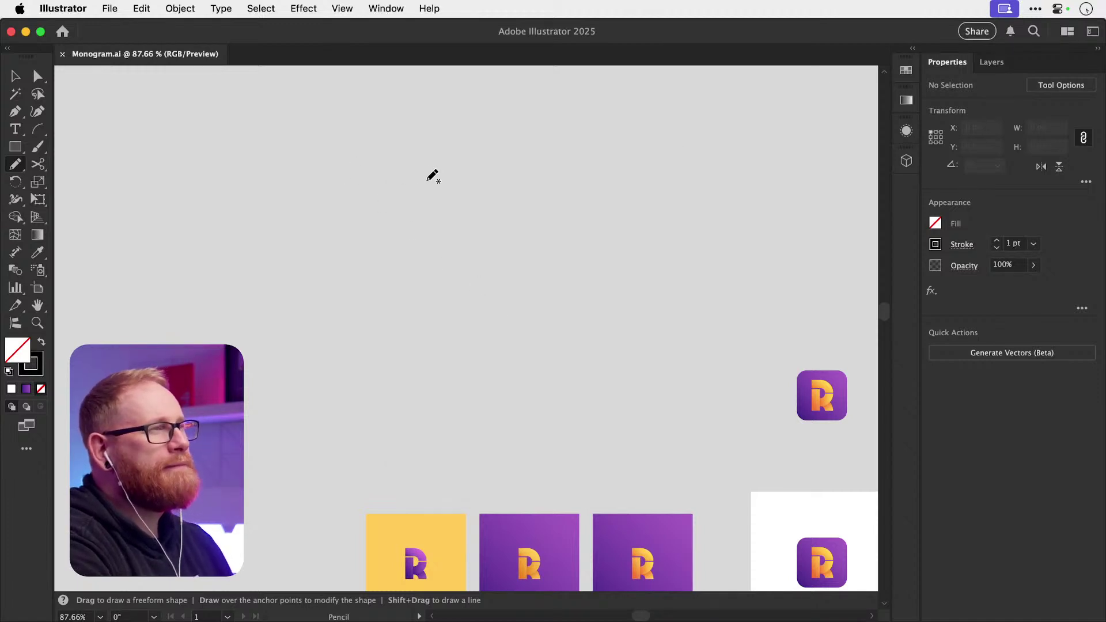
{"action": "mouse_move", "coordinate": [426, 179]}
{"action": "left_mouse_down"}
{"action": "mouse_move", "coordinate": [402, 184]}
{"action": "mouse_move", "coordinate": [326, 255]}
{"action": "mouse_move", "coordinate": [324, 313]}
{"action": "mouse_move", "coordinate": [363, 338]}
{"action": "mouse_move", "coordinate": [397, 329]}
{"action": "mouse_move", "coordinate": [416, 308]}
{"action": "mouse_move", "coordinate": [416, 228]}
{"action": "mouse_move", "coordinate": [439, 180]}
{"action": "mouse_move", "coordinate": [416, 179]}
{"action": "left_mouse_up"}
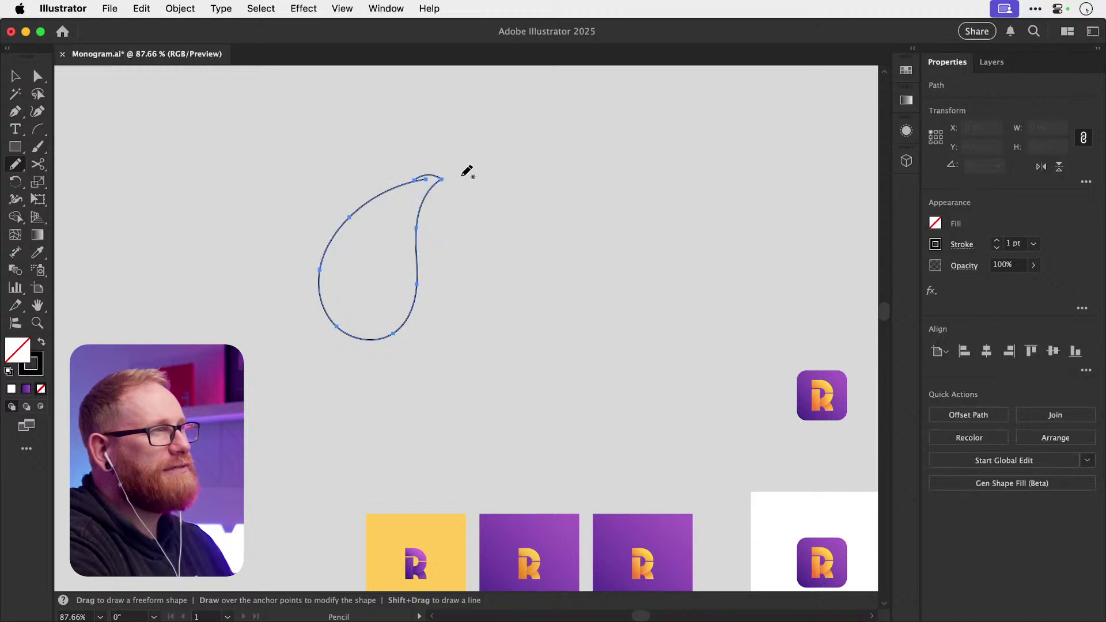
- Average the two open end points near the leaf's tip so the outline's ends meet
{"action": "key", "text": "super+shift+a"}
{"action": "key", "text": "a"}
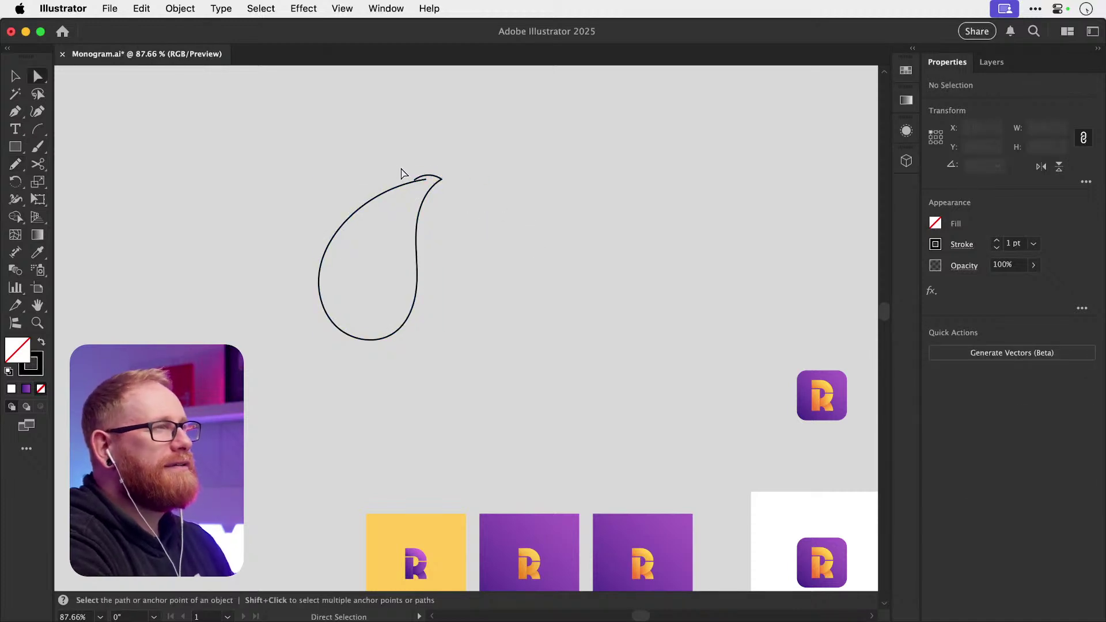
{"action": "left_click", "coordinate": [426, 180]}
{"action": "key", "text": "z"}
{"action": "left_click_drag", "start_coordinate": [407, 171], "coordinate": [534, 204]}
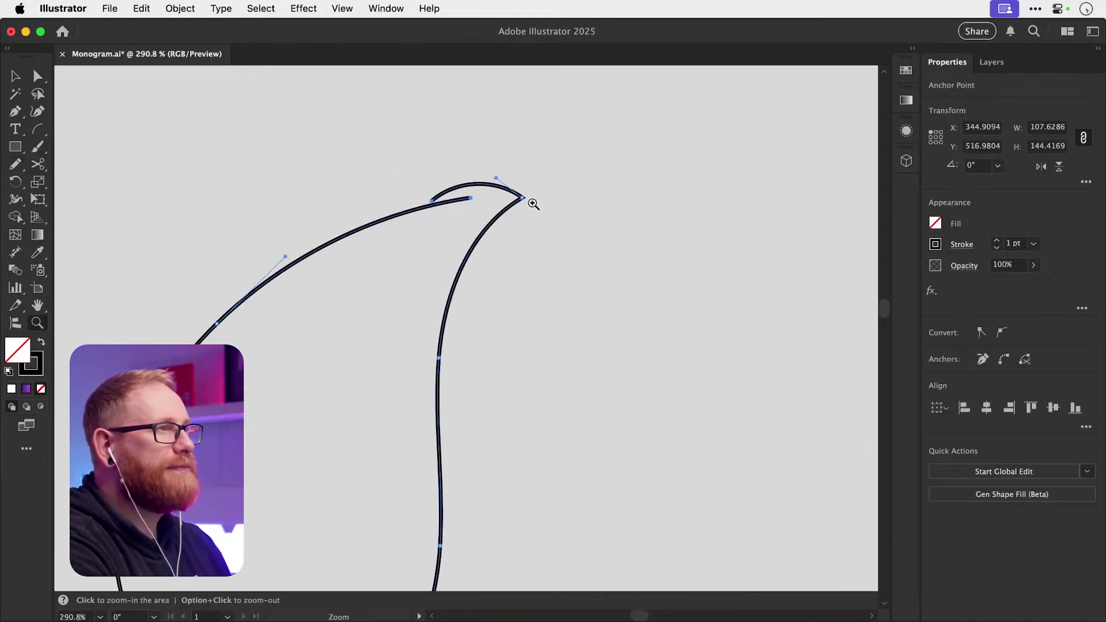
{"action": "key", "text": "super+alt+j"}
{"action": "key", "text": "Return"}
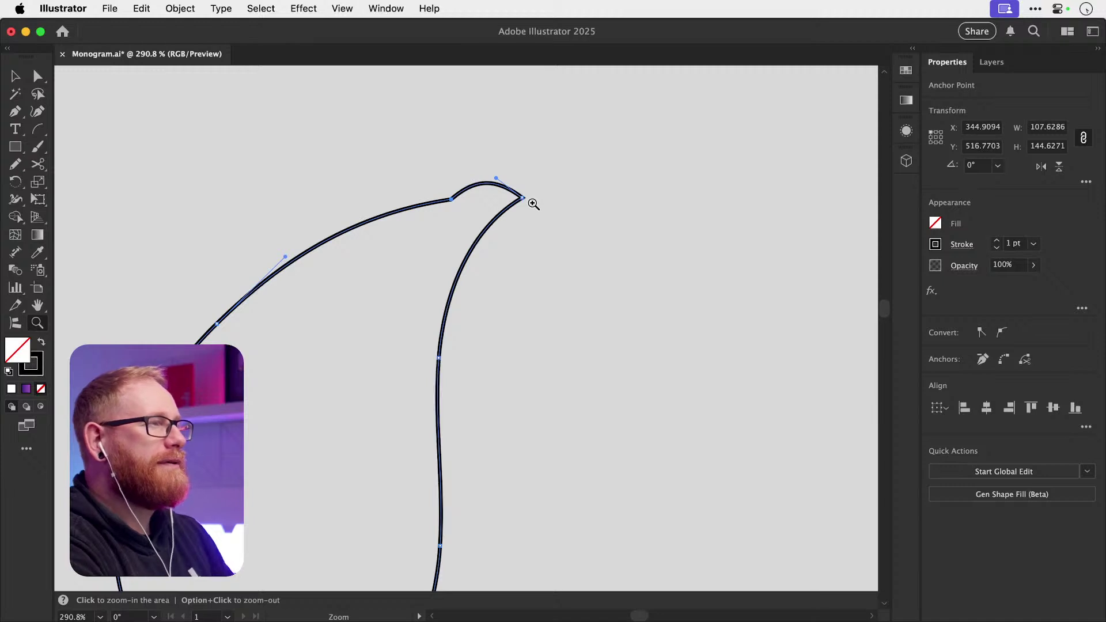
- Round off the leaf's pointed tip with the Smooth tool and deselect the outline
{"action": "key", "text": "a"}
{"action": "key", "text": "z"}
{"action": "mouse_move", "coordinate": [430, 192]}
{"action": "left_mouse_down"}
{"action": "mouse_move", "coordinate": [459, 201]}
{"action": "mouse_move", "coordinate": [432, 208]}
{"action": "mouse_move", "coordinate": [484, 182]}
{"action": "mouse_move", "coordinate": [409, 210]}
{"action": "mouse_move", "coordinate": [500, 179]}
{"action": "mouse_move", "coordinate": [273, 289]}
{"action": "mouse_move", "coordinate": [520, 183]}
{"action": "mouse_move", "coordinate": [445, 197]}
{"action": "mouse_move", "coordinate": [515, 191]}
{"action": "mouse_move", "coordinate": [477, 235]}
{"action": "left_mouse_up"}
{"action": "key", "text": "n"}
{"action": "key", "text": "super+shift+a"}
{"action": "key", "text": "super+minus"}
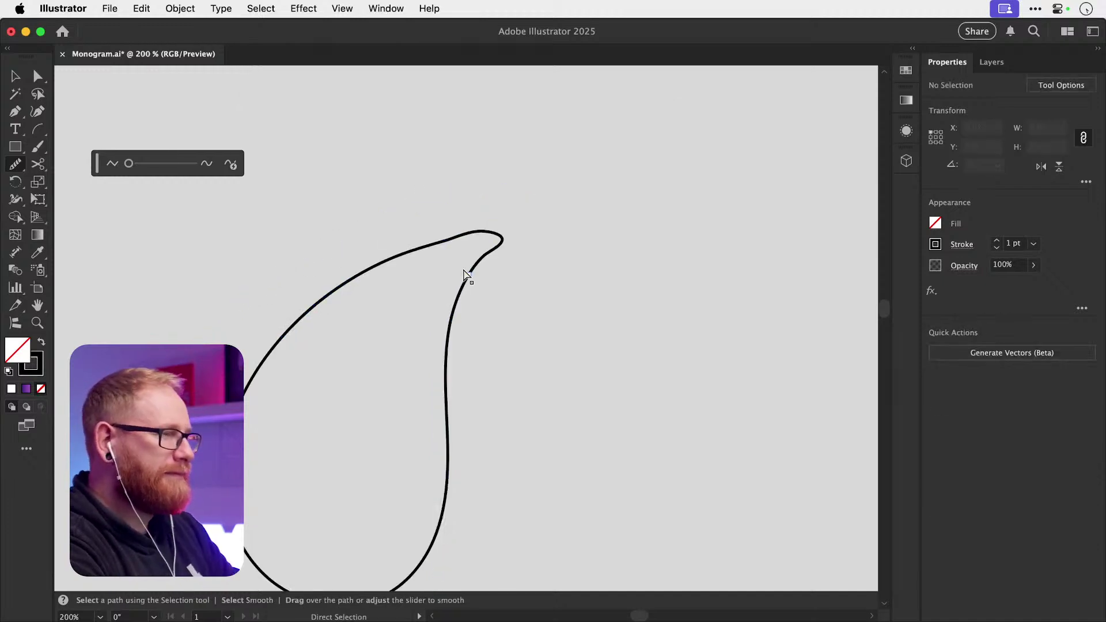
- Move the leaf outline and rotate it clockwise to an angle of about 329°
{"action": "key", "text": "super+minus"}
{"action": "key", "text": "super+minus"}
{"action": "key", "text": "super+minus"}
{"action": "key", "text": "v"}
{"action": "mouse_move", "coordinate": [365, 264]}
{"action": "left_mouse_down"}
{"action": "mouse_move", "coordinate": [451, 368]}
{"action": "mouse_move", "coordinate": [456, 294]}
{"action": "left_mouse_up"}
{"action": "left_click_drag", "start_coordinate": [483, 211], "coordinate": [555, 309]}
{"action": "key", "text": "super+shift+a"}
- Draw a curved central vein and several short side veins inside the leaf with the Pencil
{"action": "key", "text": "n"}
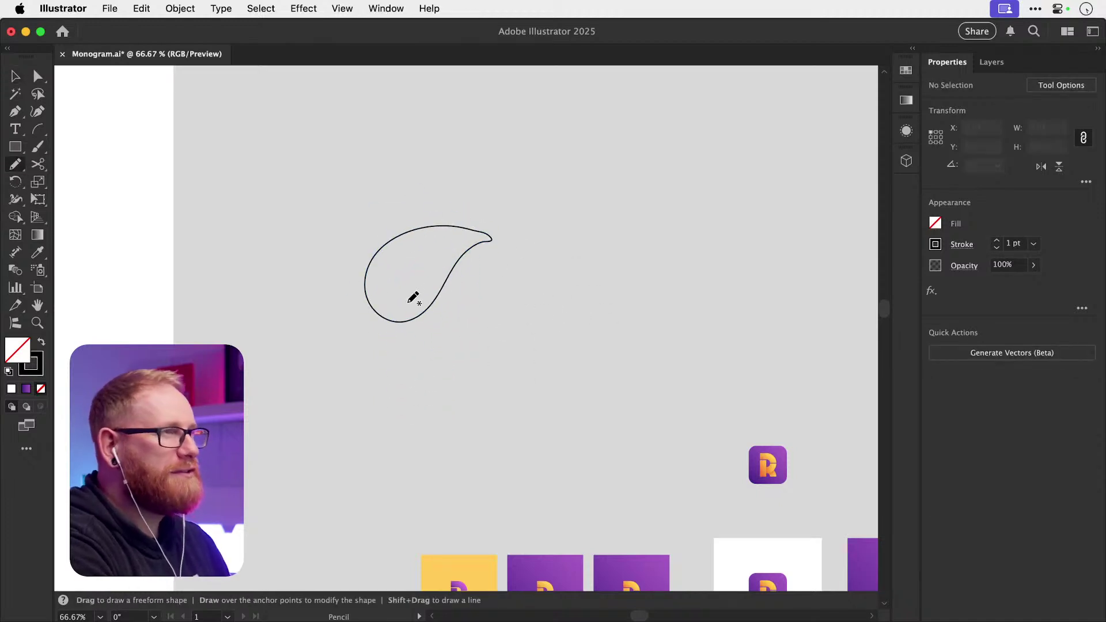
{"action": "mouse_move", "coordinate": [378, 310]}
{"action": "left_mouse_down"}
{"action": "mouse_move", "coordinate": [385, 280]}
{"action": "mouse_move", "coordinate": [442, 246]}
{"action": "left_mouse_up"}
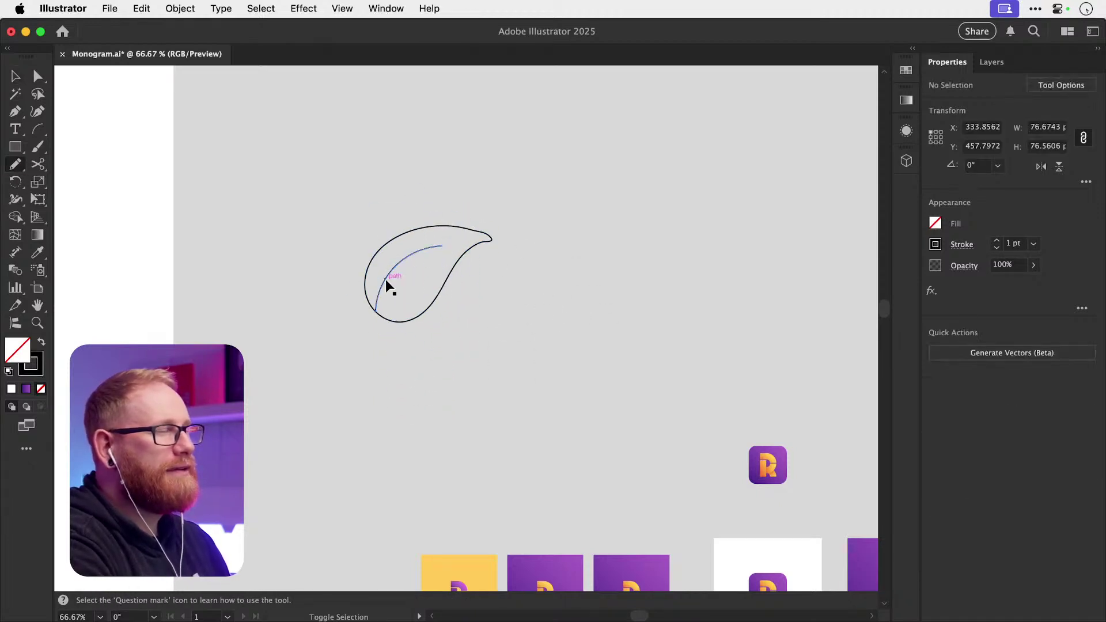
{"action": "key", "text": "super+shift+a"}
{"action": "mouse_move", "coordinate": [381, 285]}
{"action": "left_mouse_down"}
{"action": "mouse_move", "coordinate": [390, 259]}
{"action": "mouse_move", "coordinate": [420, 241]}
{"action": "mouse_move", "coordinate": [428, 275]}
{"action": "mouse_move", "coordinate": [440, 254]}
{"action": "left_mouse_up"}
{"action": "key", "text": "super+shift+a"}
{"action": "key", "text": "super+shift+a"}
- Convert the leaf outline and its veins into a Live Paint group
{"action": "key", "text": "v"}
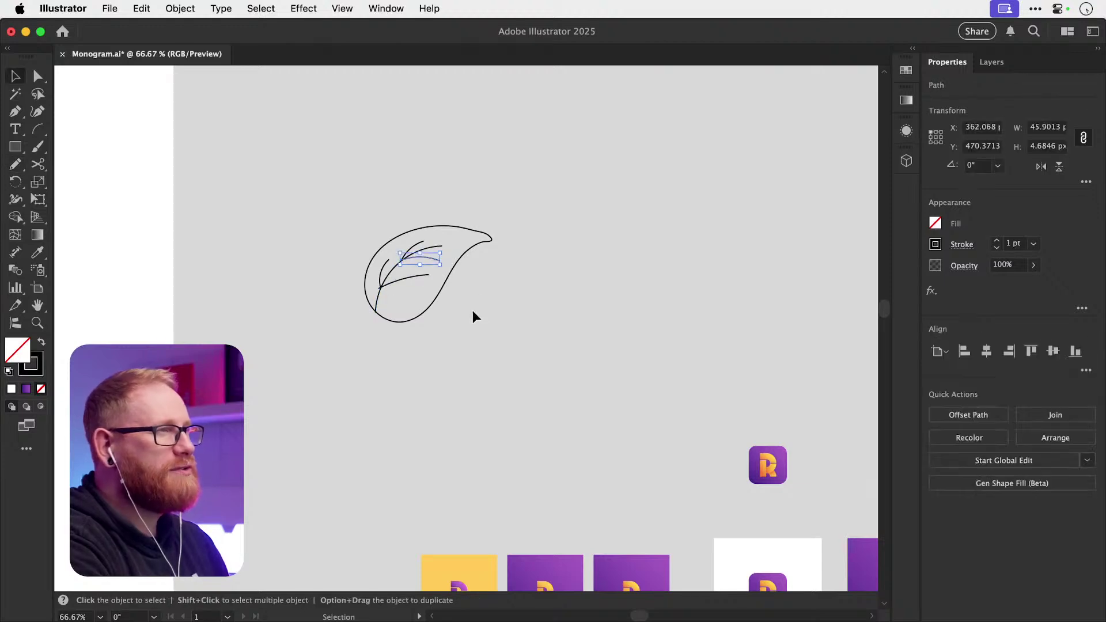
{"action": "mouse_move", "coordinate": [320, 205]}
{"action": "left_mouse_down"}
{"action": "mouse_move", "coordinate": [368, 264]}
{"action": "mouse_move", "coordinate": [486, 351]}
{"action": "left_mouse_up"}
{"action": "key", "text": "k"}
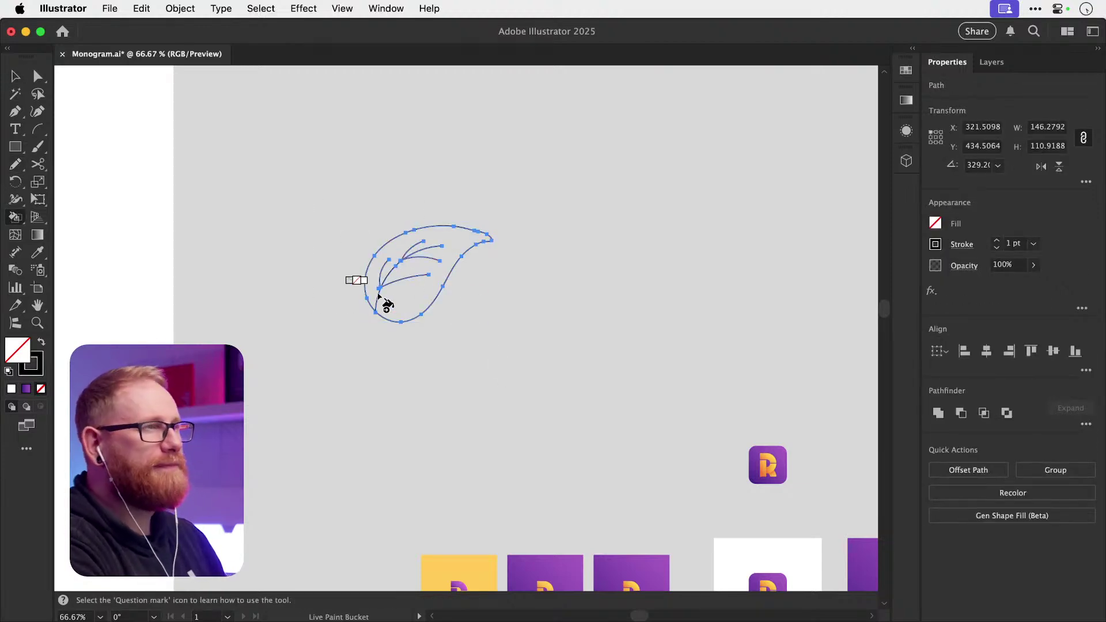
{"action": "left_click", "coordinate": [410, 304]}
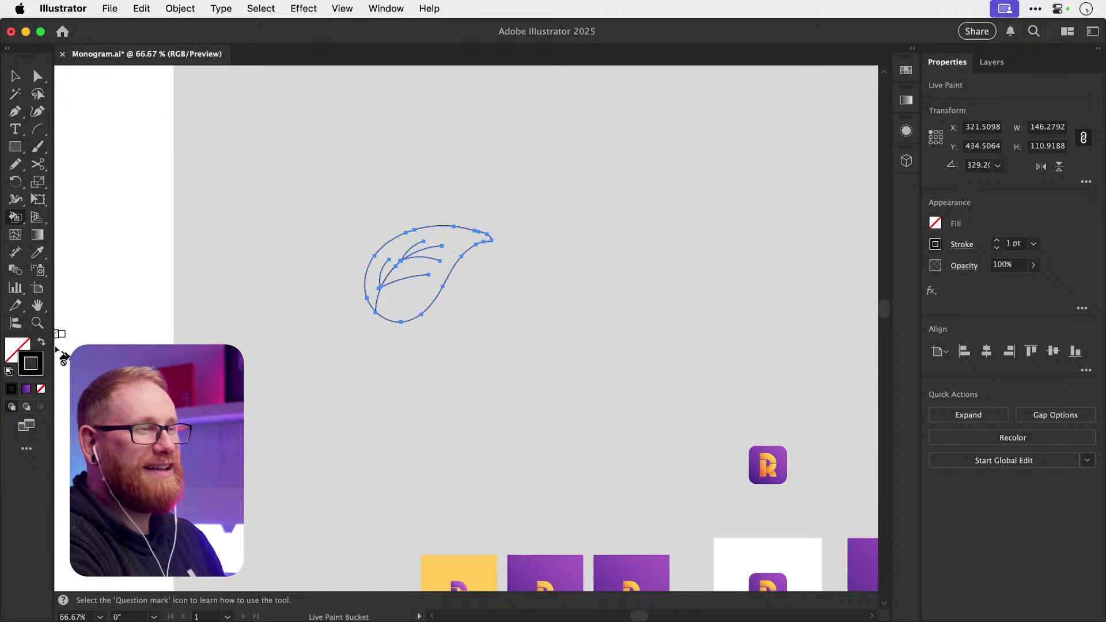
- Choose a lime green fill of a2f946 and paint the leaf with the Live Paint Bucket
{"action": "key", "text": "shift+x"}
{"action": "double_click", "coordinate": [23, 348]}
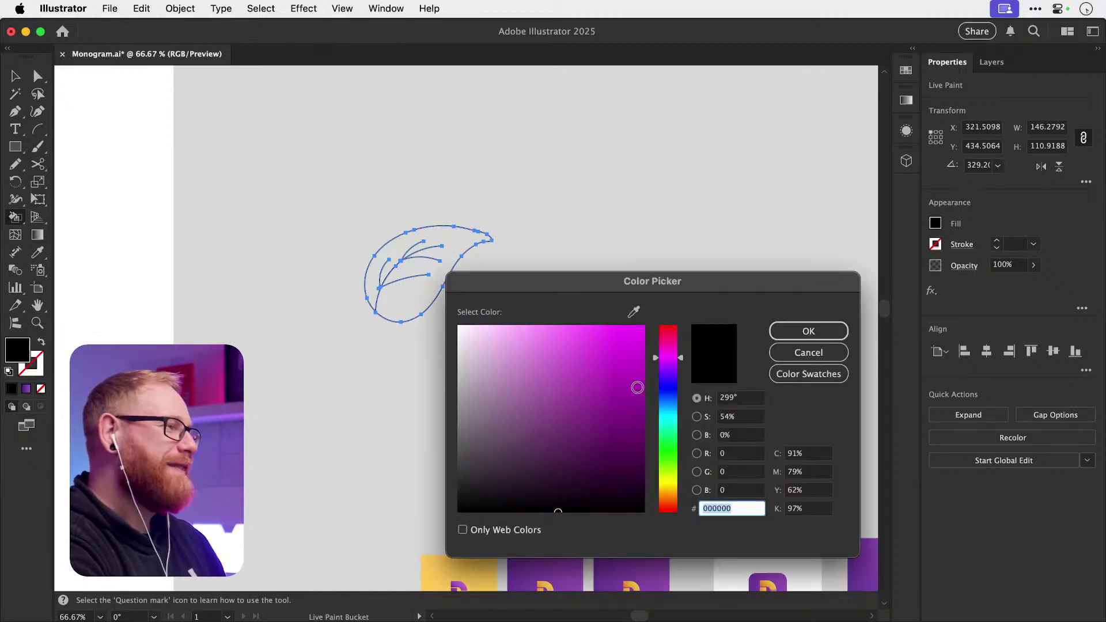
{"action": "left_click_drag", "start_coordinate": [668, 357], "coordinate": [669, 467]}
{"action": "type", "text": "a2f946"}
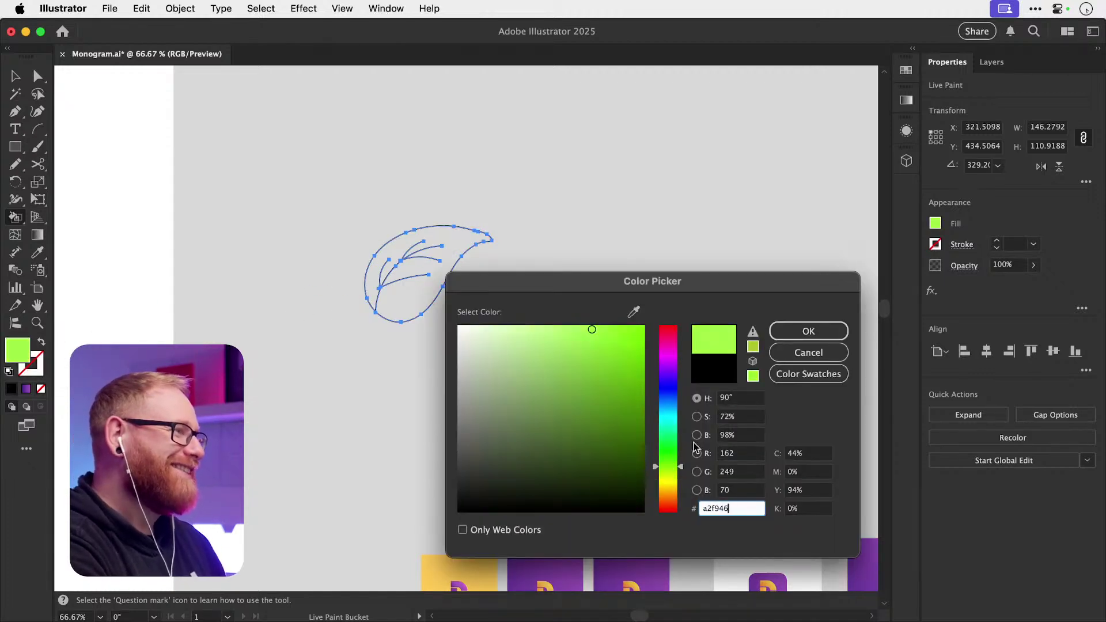
{"action": "left_click", "coordinate": [807, 329]}
{"action": "left_click", "coordinate": [419, 253]}
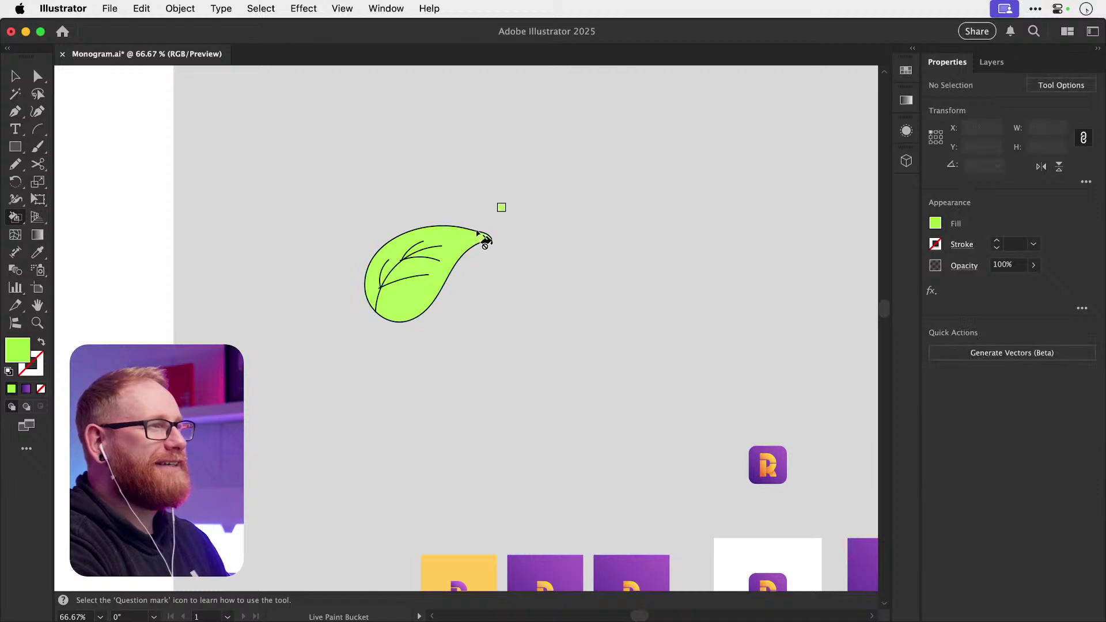
- Repaint the leaf with a darker, purer green using the Live Paint Bucket and deselect it
{"action": "key", "text": "v"}
{"action": "scroll", "coordinate": [478, 232], "scroll_direction": "right", "scroll_amount": 5}
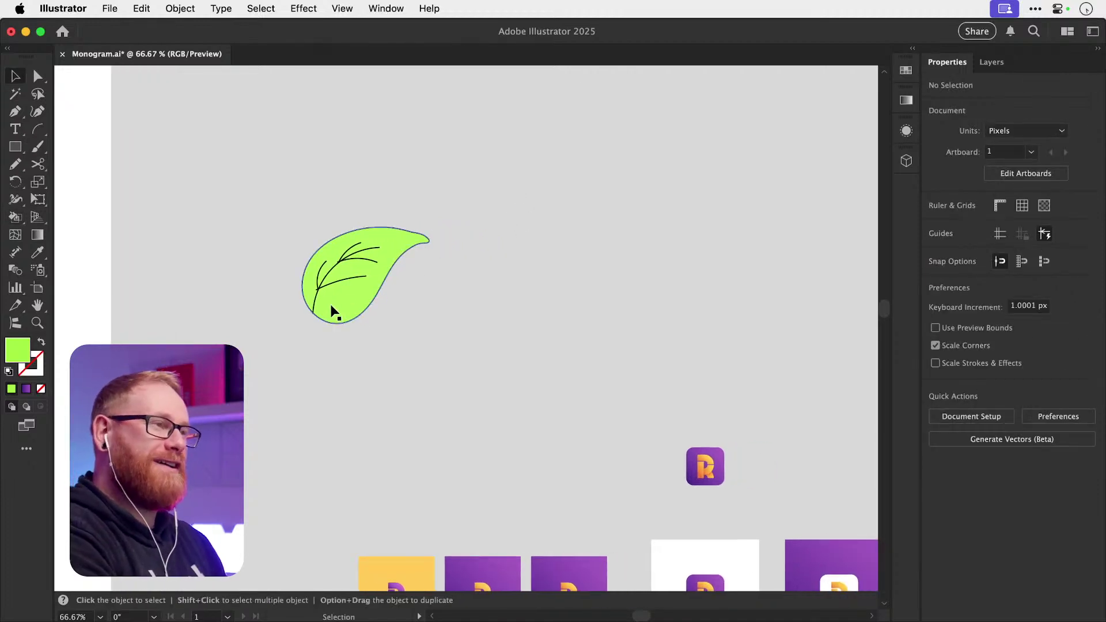
{"action": "left_click", "coordinate": [344, 292]}
{"action": "key", "text": "k"}
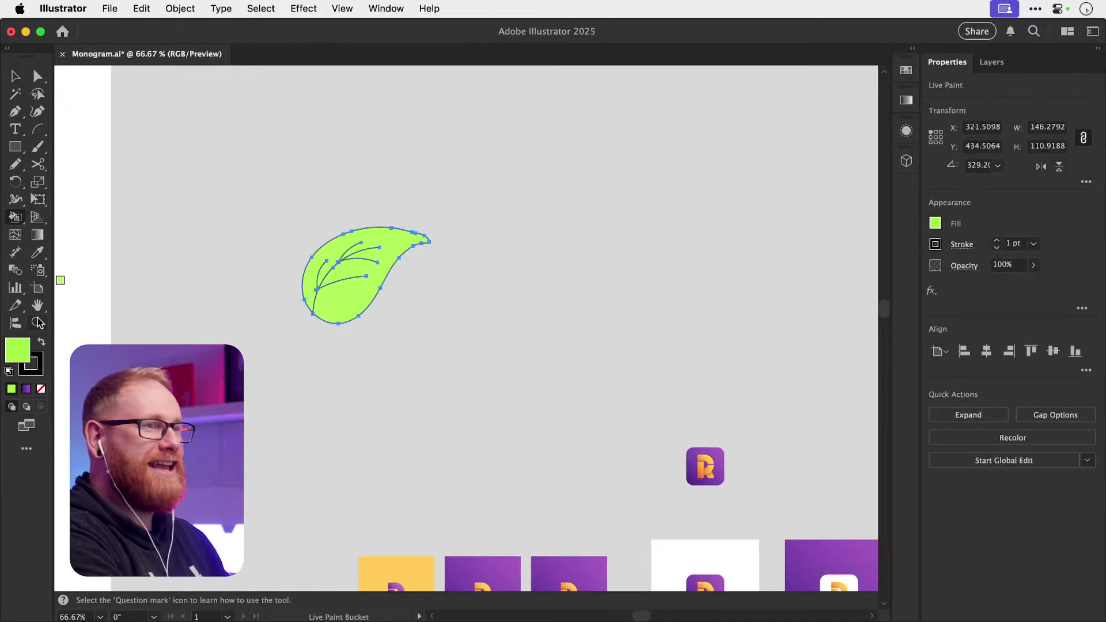
{"action": "double_click", "coordinate": [18, 349]}
{"action": "type", "text": "66b708"}
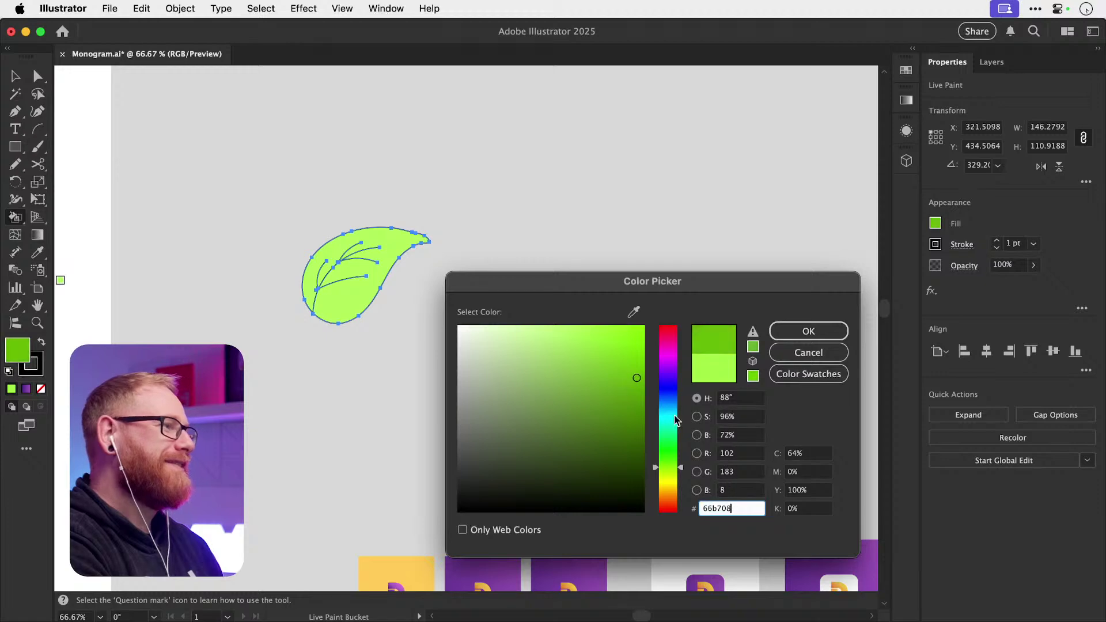
{"action": "left_click", "coordinate": [675, 459]}
{"action": "left_click", "coordinate": [808, 331]}
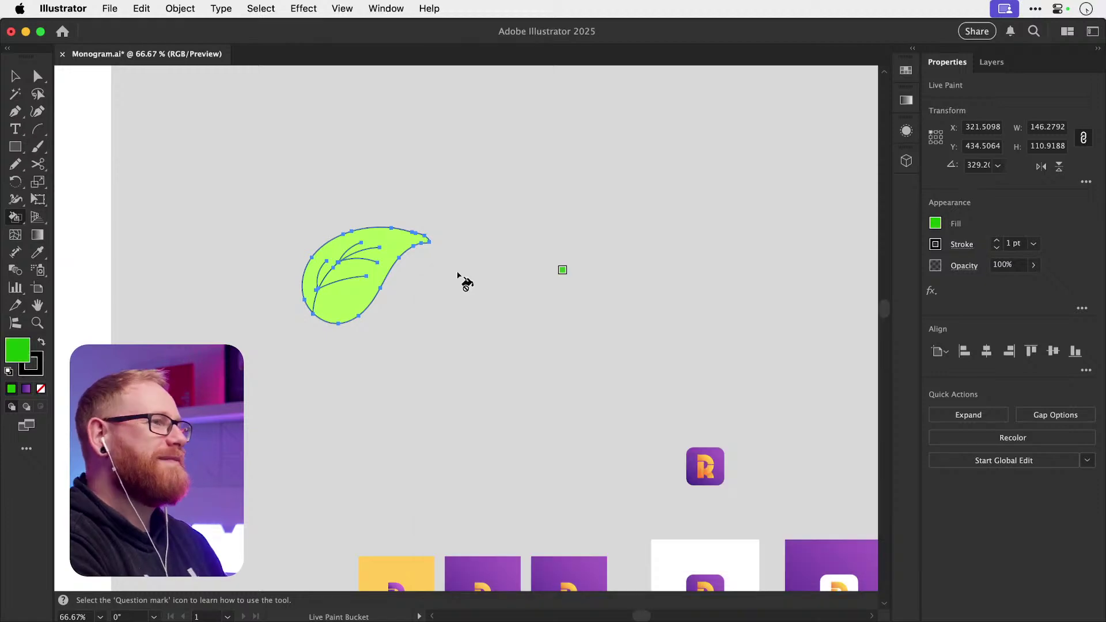
{"action": "left_click", "coordinate": [358, 278]}
{"action": "key", "text": "v"}
{"action": "left_click", "coordinate": [493, 301]}
{"action": "left_click_drag", "start_coordinate": [530, 276], "coordinate": [489, 331]}
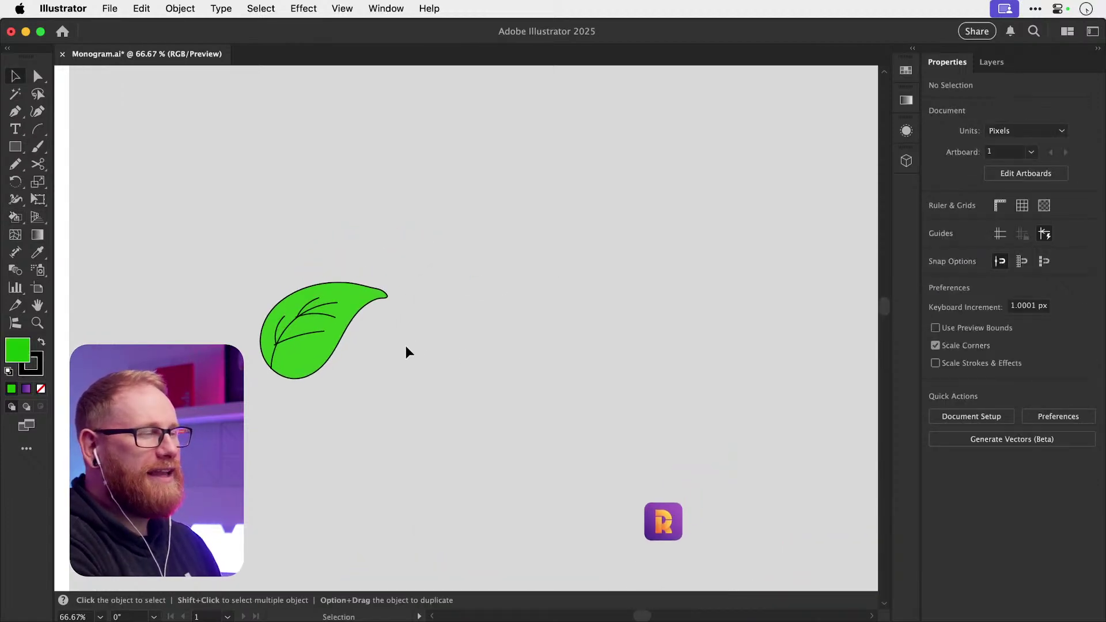
- Set the stroke color of the leaf's outline and veins to dark green 157707
{"action": "left_click", "coordinate": [275, 340]}
{"action": "double_click", "coordinate": [34, 368]}
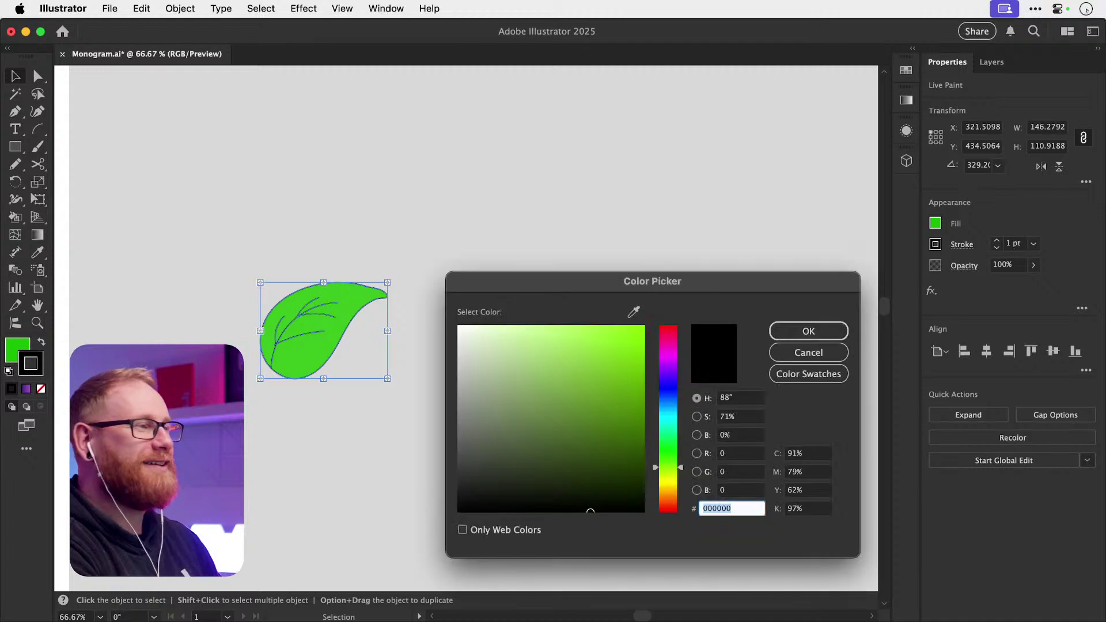
{"action": "mouse_move", "coordinate": [576, 369]}
{"action": "left_mouse_down"}
{"action": "mouse_move", "coordinate": [630, 469]}
{"action": "mouse_move", "coordinate": [632, 437]}
{"action": "left_mouse_up"}
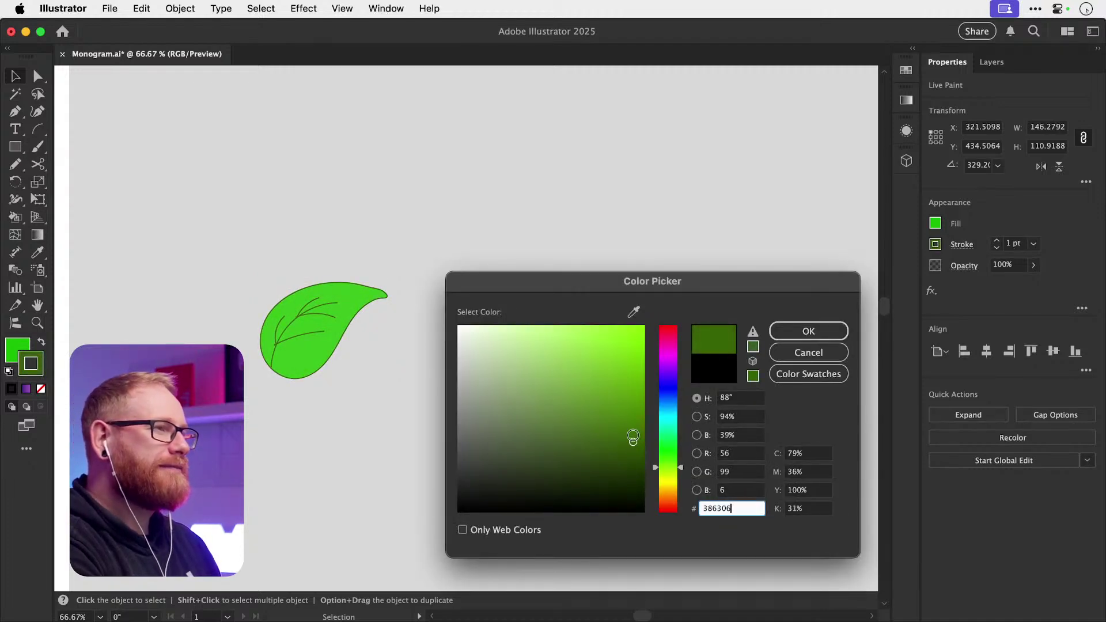
{"action": "left_click", "coordinate": [667, 455]}
{"action": "left_click", "coordinate": [792, 334]}
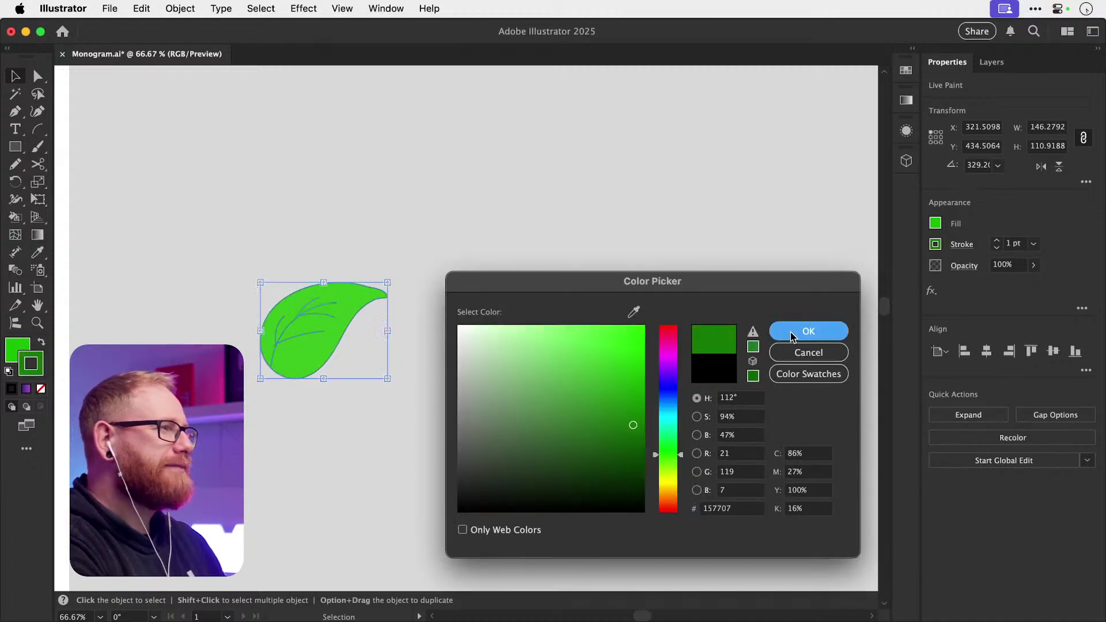
{"action": "left_click", "coordinate": [458, 268]}
{"action": "scroll", "coordinate": [378, 323], "scroll_direction": "up", "scroll_amount": 3}
{"action": "scroll", "coordinate": [288, 322], "scroll_direction": "down", "scroll_amount": 4}
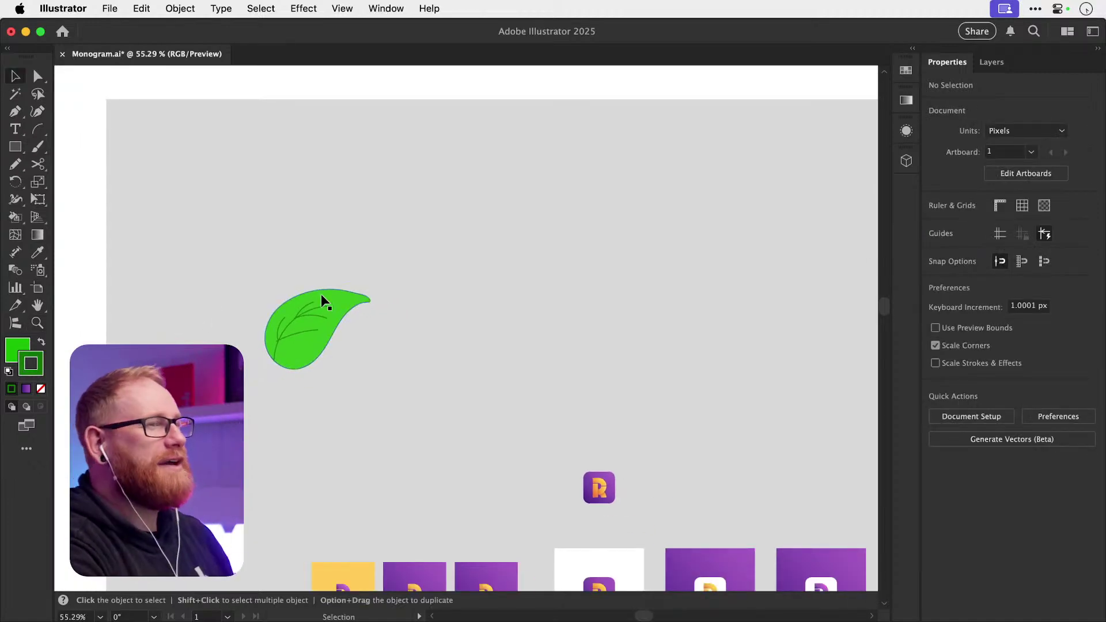
- Delete the leaf drawing, return to the R monogram tiles and save the document
{"action": "key", "text": "slash"}
{"action": "left_click_drag", "start_coordinate": [272, 297], "coordinate": [788, 397]}
{"action": "key", "text": "Delete"}
{"action": "scroll", "coordinate": [498, 396], "scroll_direction": "down", "scroll_amount": 3}
{"action": "scroll", "coordinate": [499, 396], "scroll_direction": "right", "scroll_amount": 5}
{"action": "key", "text": "z"}
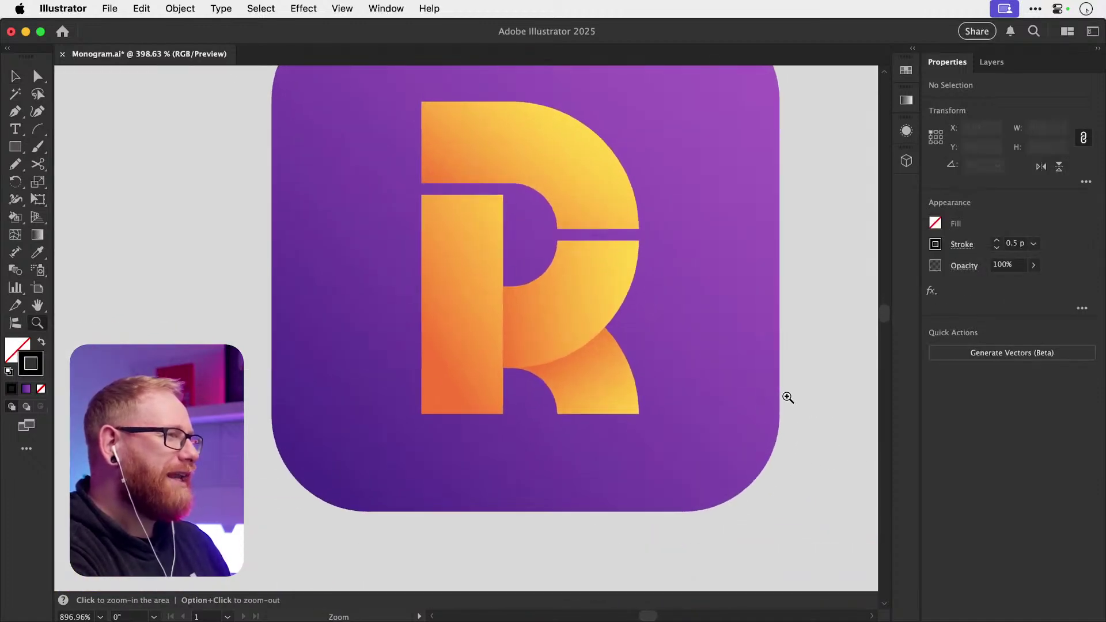
{"action": "scroll", "coordinate": [788, 397], "scroll_direction": "down", "scroll_amount": 10}
{"action": "key", "text": "v"}
{"action": "left_click_drag", "start_coordinate": [597, 414], "coordinate": [486, 339]}
{"action": "key", "text": "super+s"}
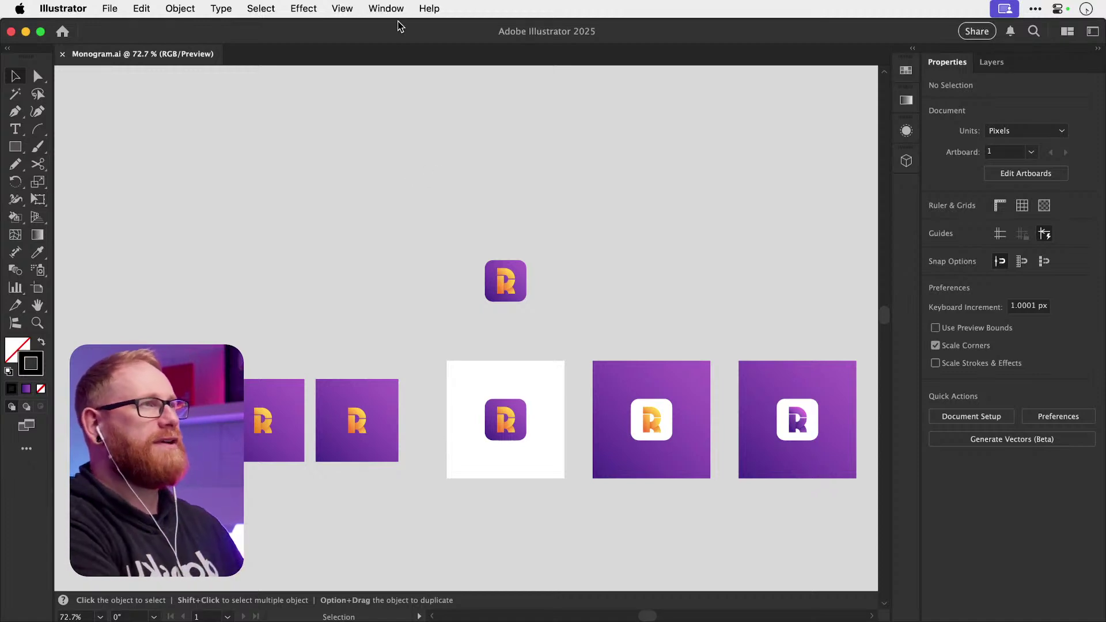
- Open the list of linked images, place it clear of the tiles and select gFbKzP.tif in it
{"action": "left_click", "coordinate": [386, 8]}
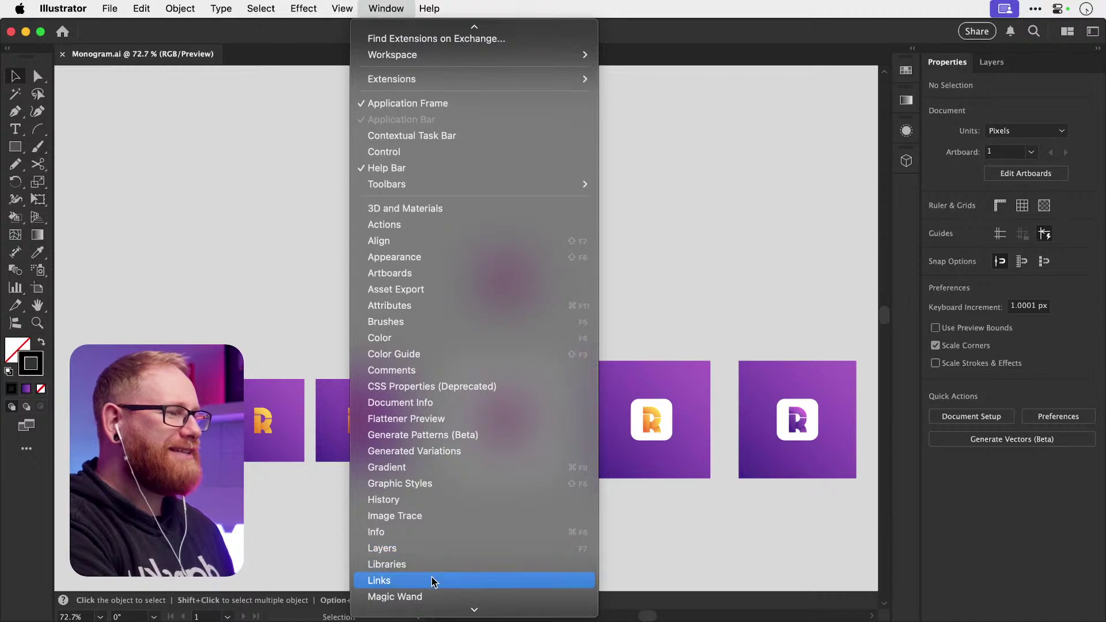
{"action": "left_click", "coordinate": [438, 581]}
{"action": "left_click_drag", "start_coordinate": [248, 352], "coordinate": [802, 97]}
{"action": "left_click", "coordinate": [720, 140]}
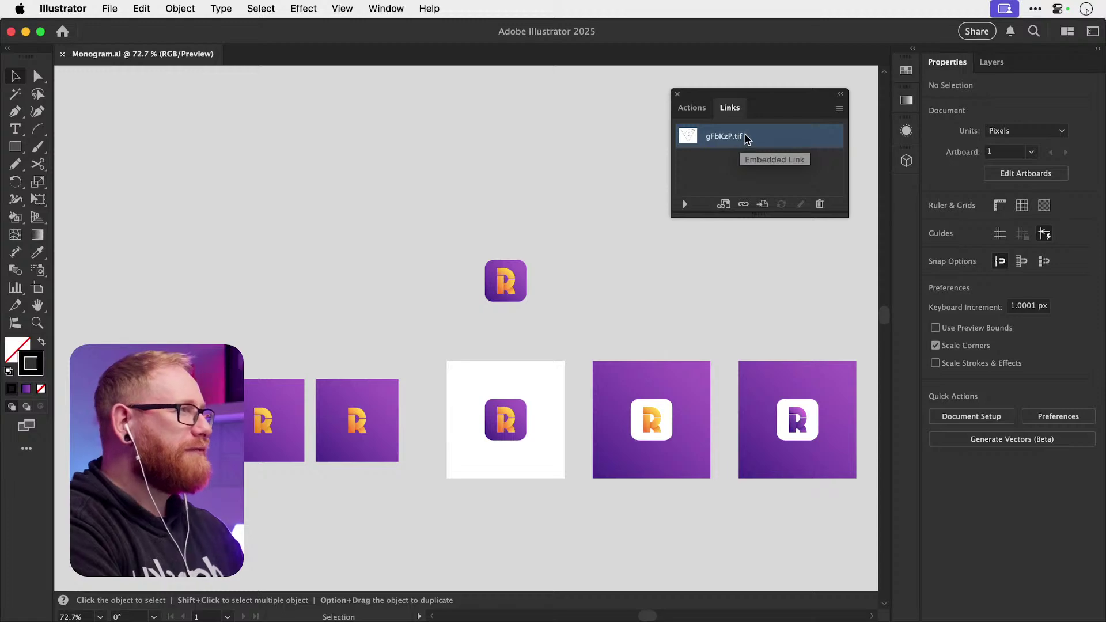
- Locate the embedded pencil sketch behind the VR monogram and move it to the left of the black linework
{"action": "scroll", "coordinate": [625, 368], "scroll_direction": "down", "scroll_amount": 10}
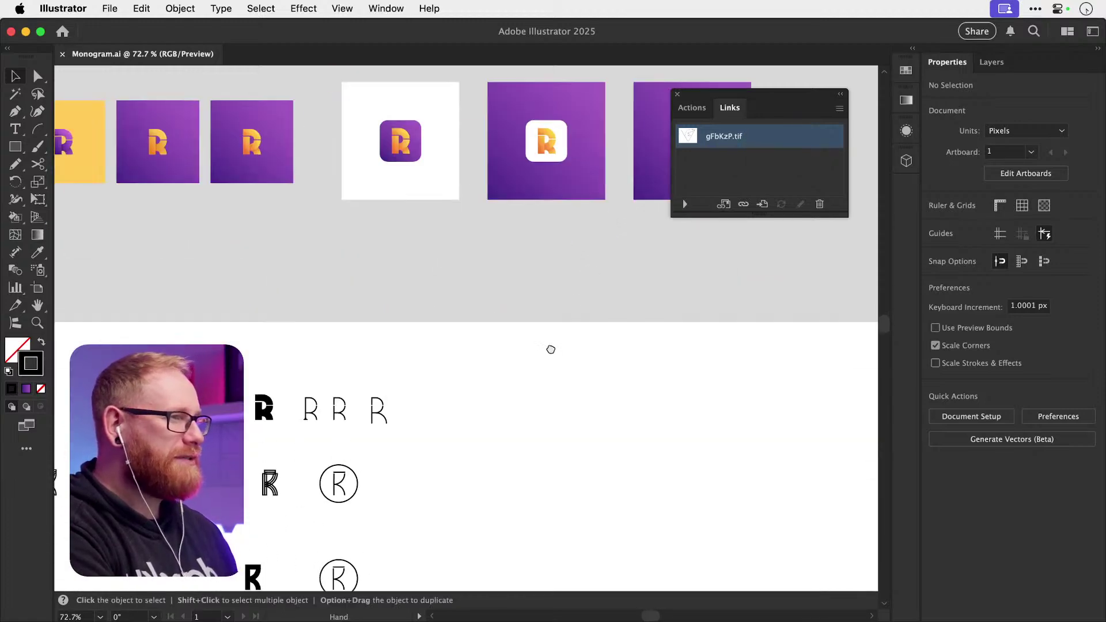
{"action": "scroll", "coordinate": [597, 223], "scroll_direction": "right", "scroll_amount": 5}
{"action": "scroll", "coordinate": [620, 455], "scroll_direction": "up", "scroll_amount": 10}
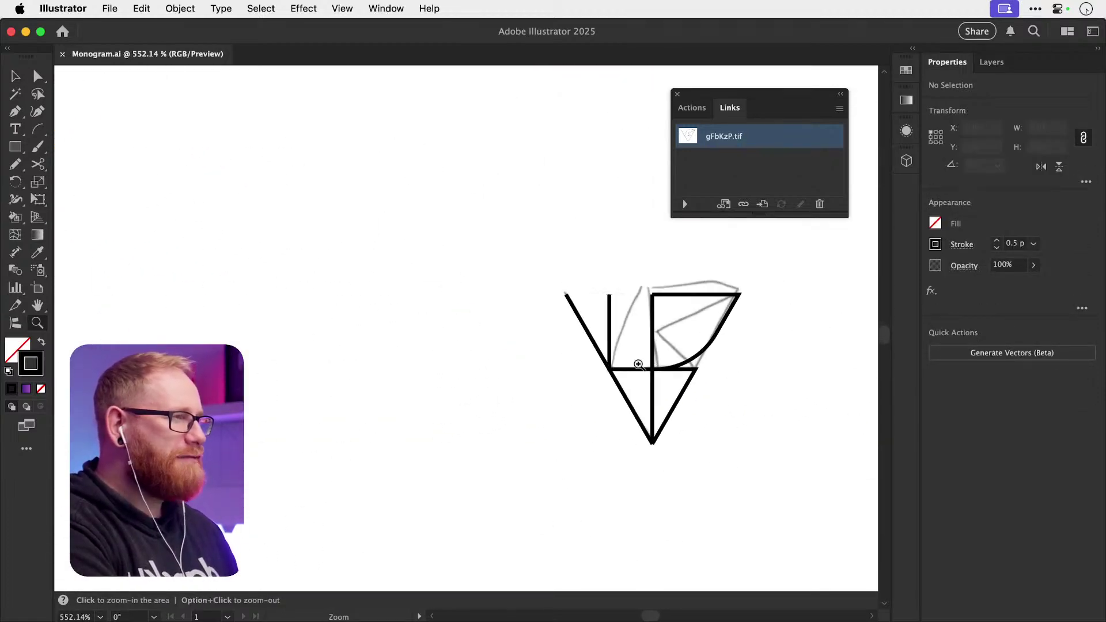
{"action": "left_click_drag", "start_coordinate": [560, 281], "coordinate": [424, 268]}
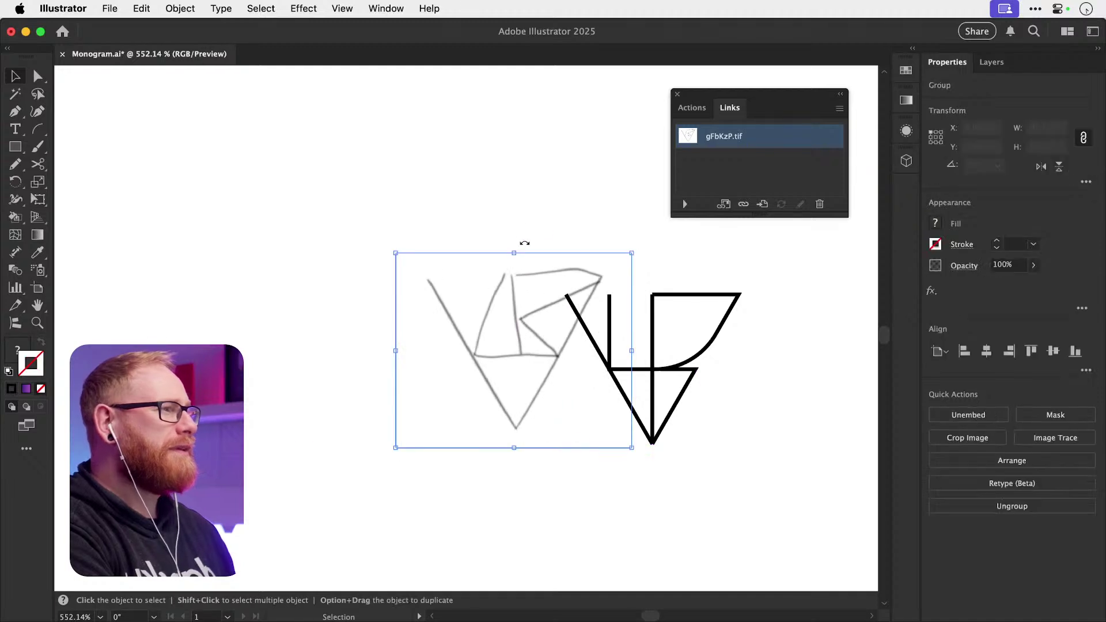
{"action": "key", "text": "v"}
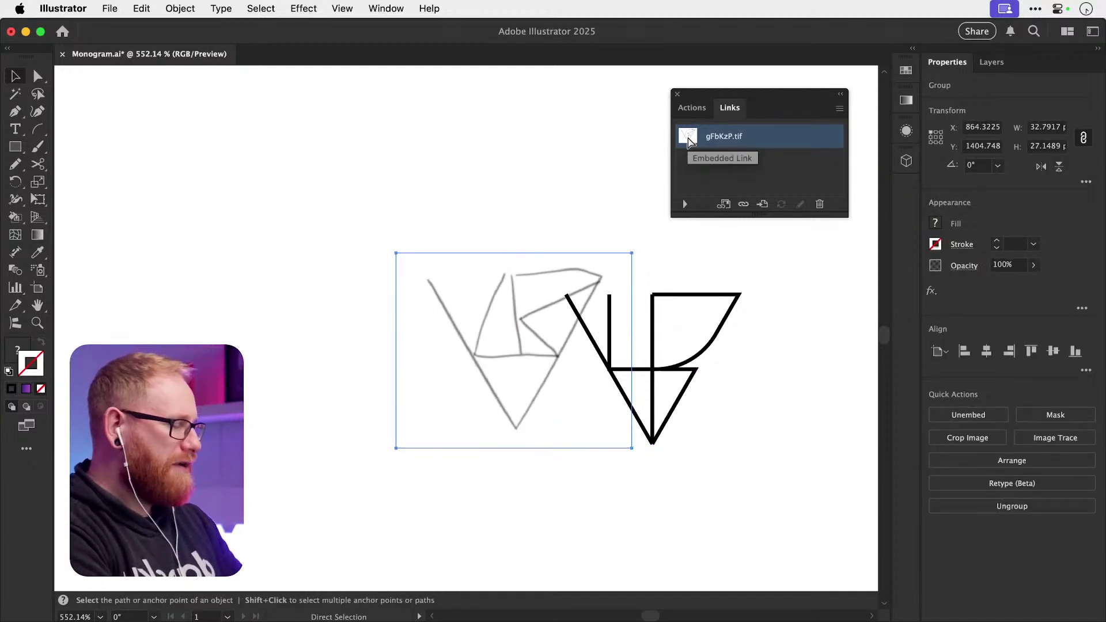
- Show the link commands available for the embedded gFbKzP.tif image
{"action": "key", "text": "super+minus"}
{"action": "key", "text": "super+minus"}
{"action": "key", "text": "super+minus"}
{"action": "key", "text": "super+minus"}
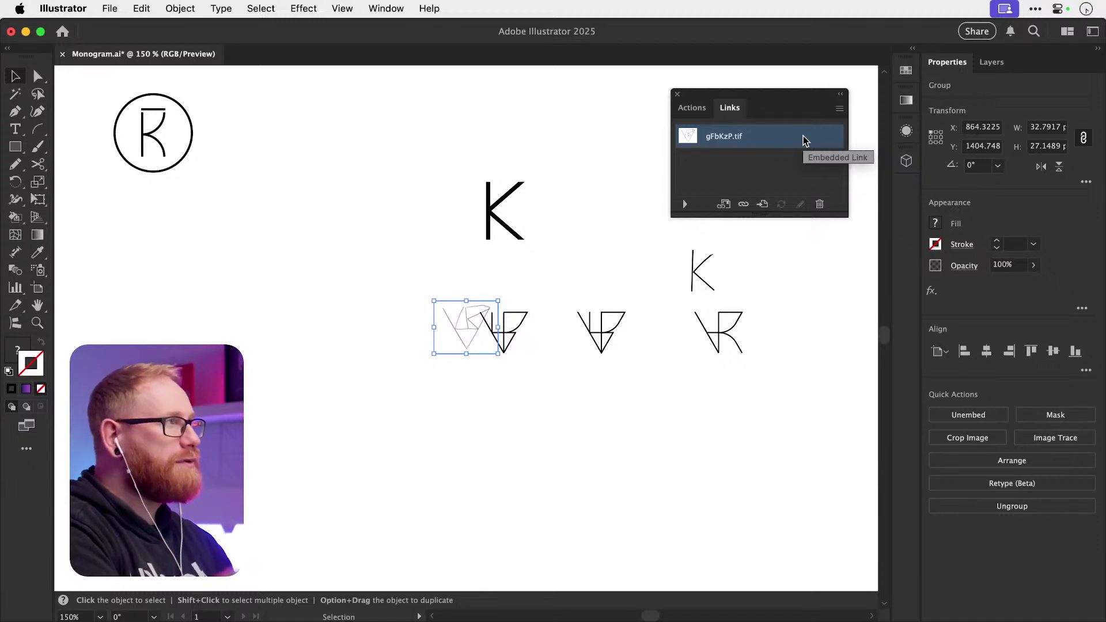
{"action": "left_click", "coordinate": [840, 109]}
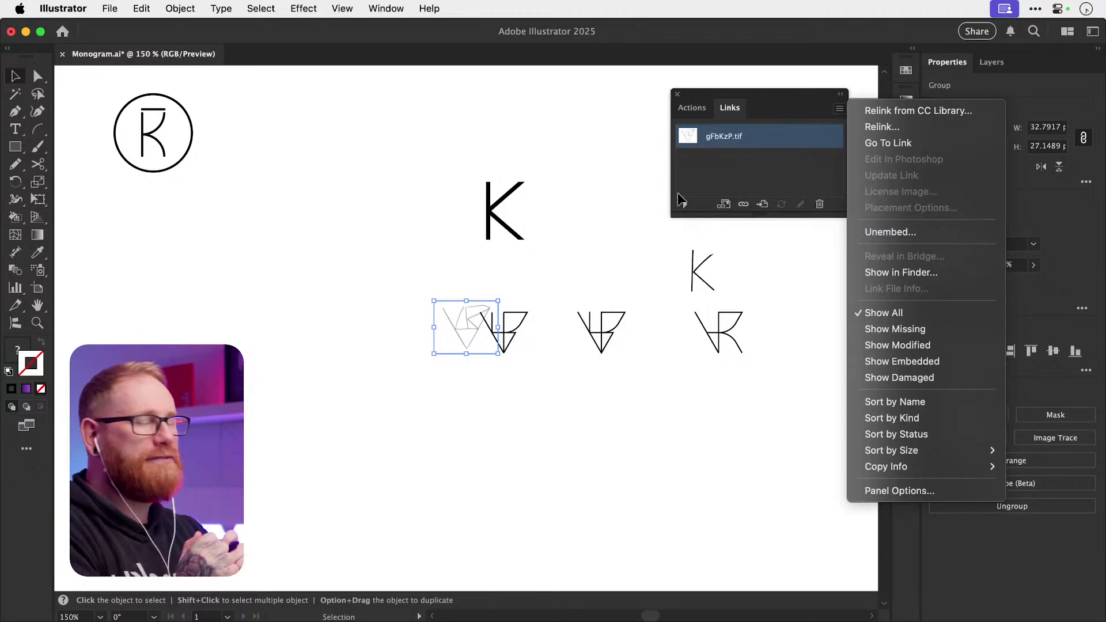
- Close the list of linked images and deselect the embedded pencil sketch
{"action": "left_click", "coordinate": [677, 94]}
{"action": "left_click", "coordinate": [677, 94]}
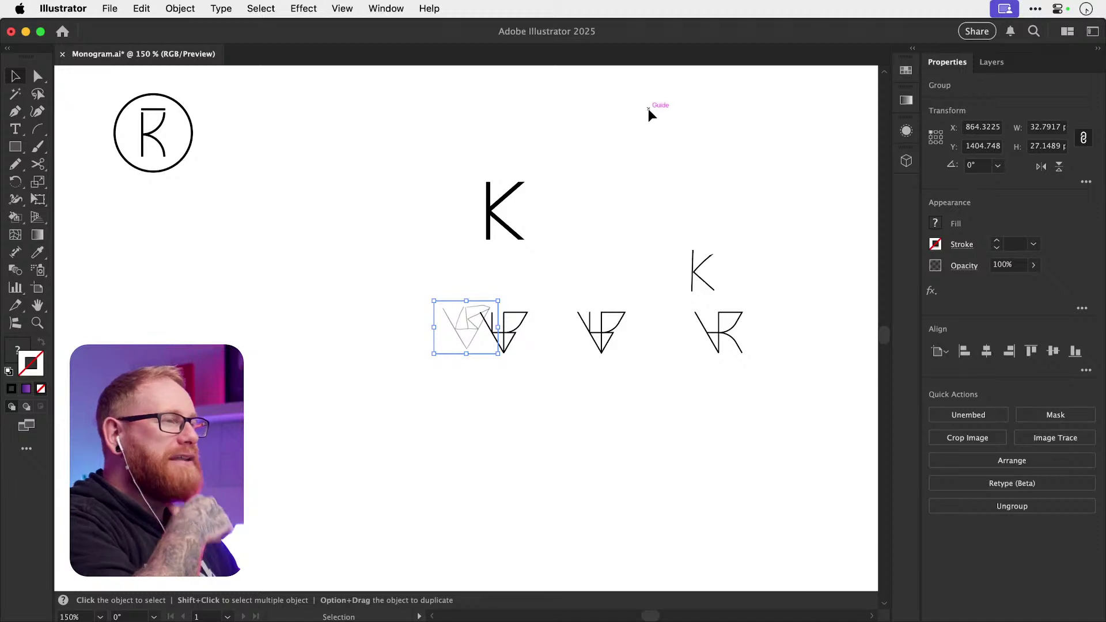
{"action": "left_click", "coordinate": [601, 148]}
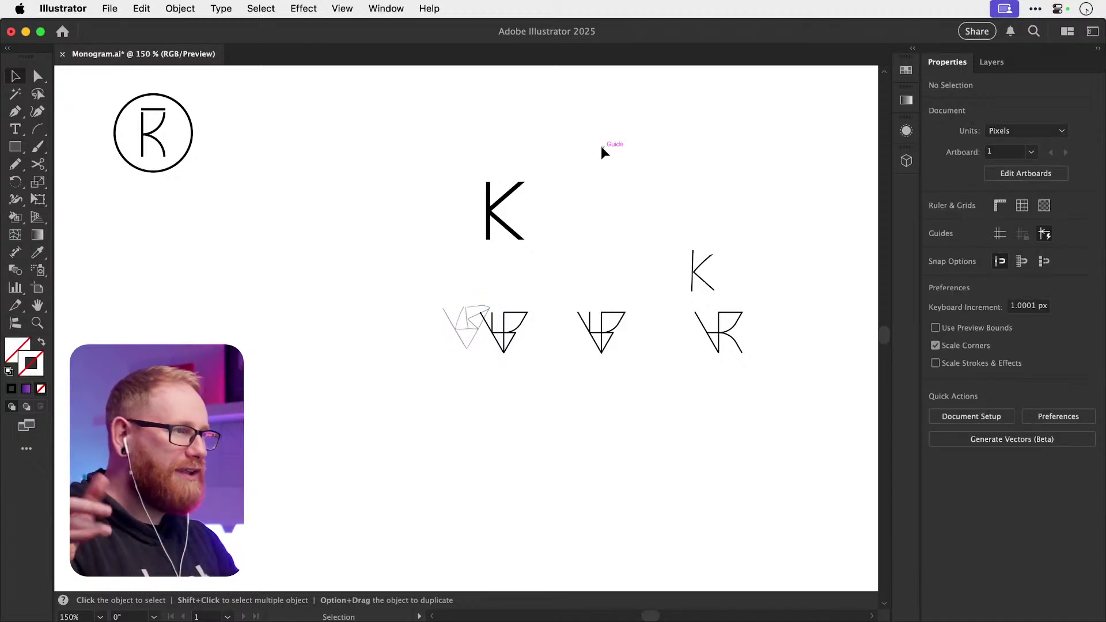
- Return to the purple rounded-square R app icon above the monogram tiles and save the document
{"action": "key", "text": "super+minus"}
{"action": "key", "text": "super+minus"}
{"action": "key", "text": "super+minus"}
{"action": "key", "text": "super+minus"}
{"action": "scroll", "coordinate": [600, 148], "scroll_direction": "up", "scroll_amount": 5}
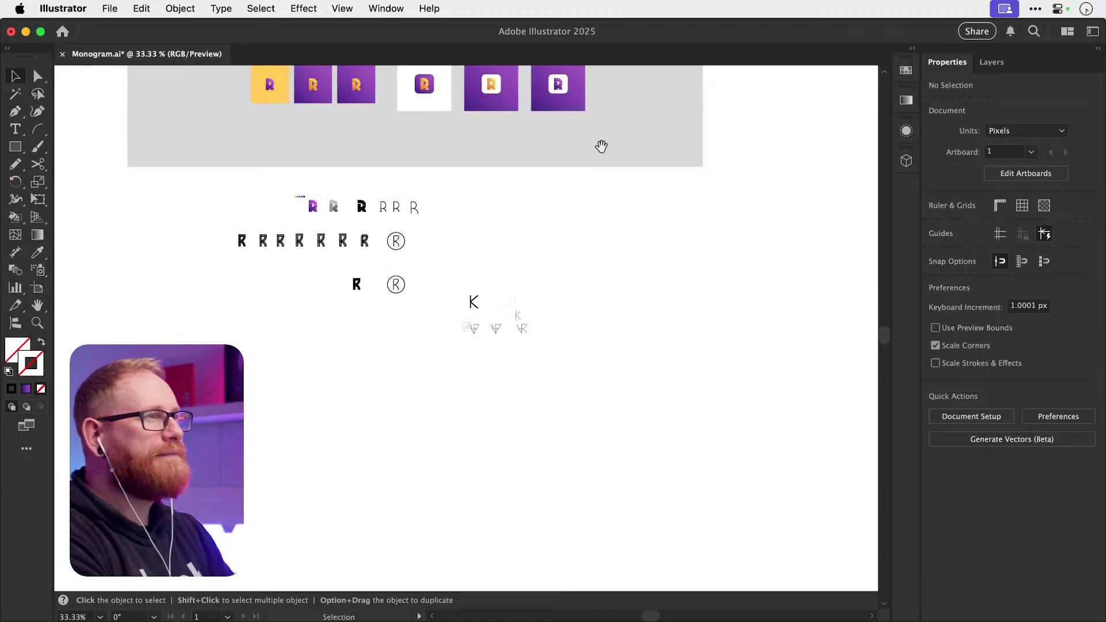
{"action": "scroll", "coordinate": [436, 356], "scroll_direction": "up", "scroll_amount": 3}
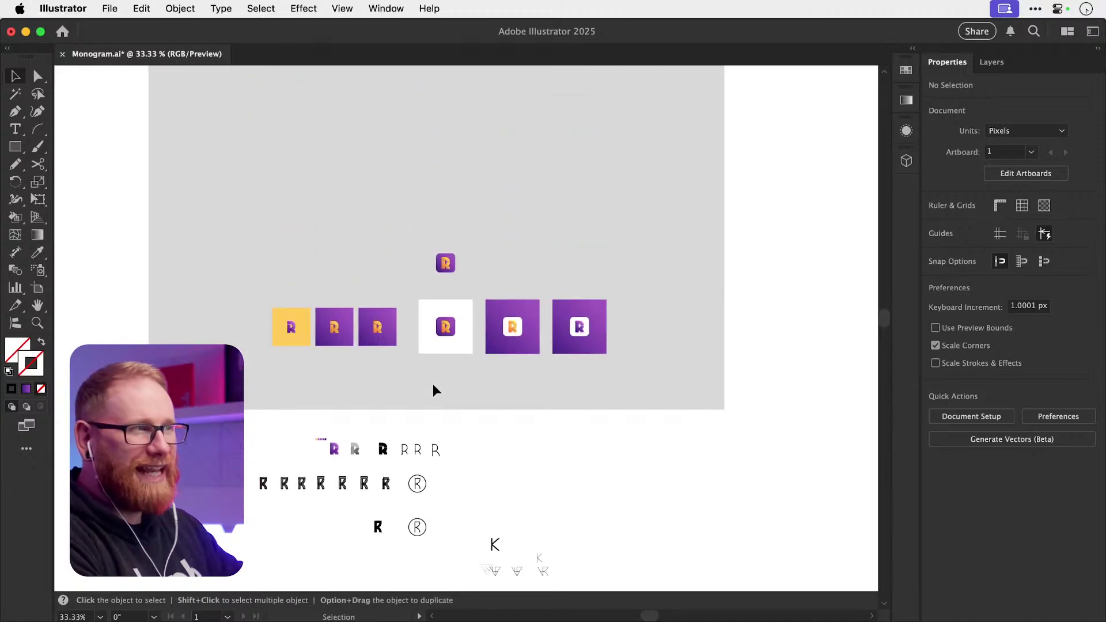
{"action": "left_click_drag", "start_coordinate": [438, 258], "coordinate": [637, 287]}
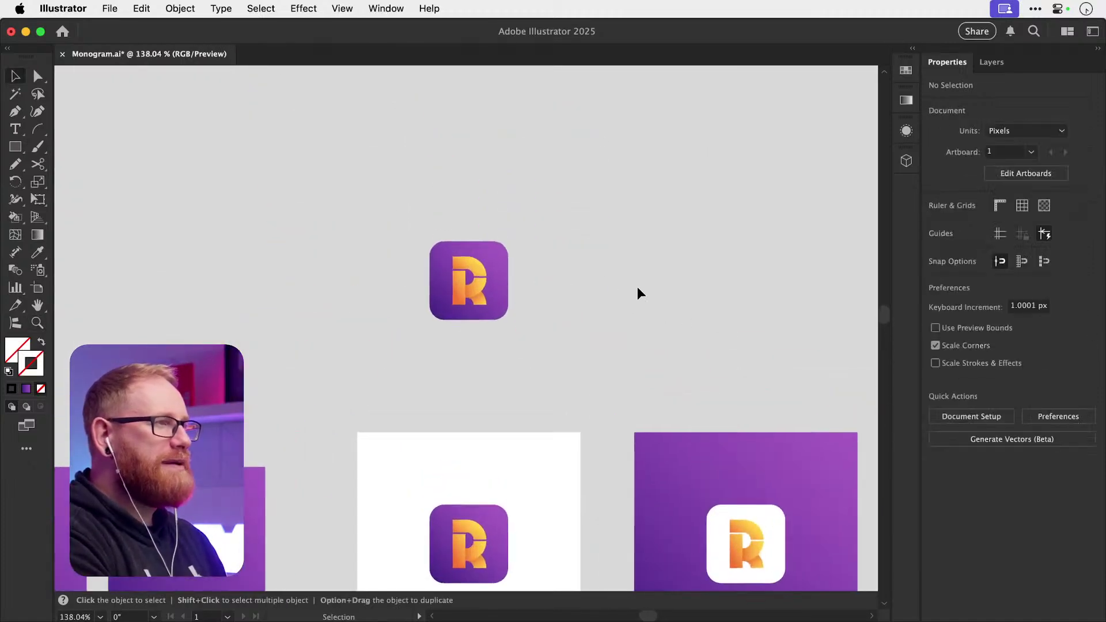
{"action": "key", "text": "super+s"}
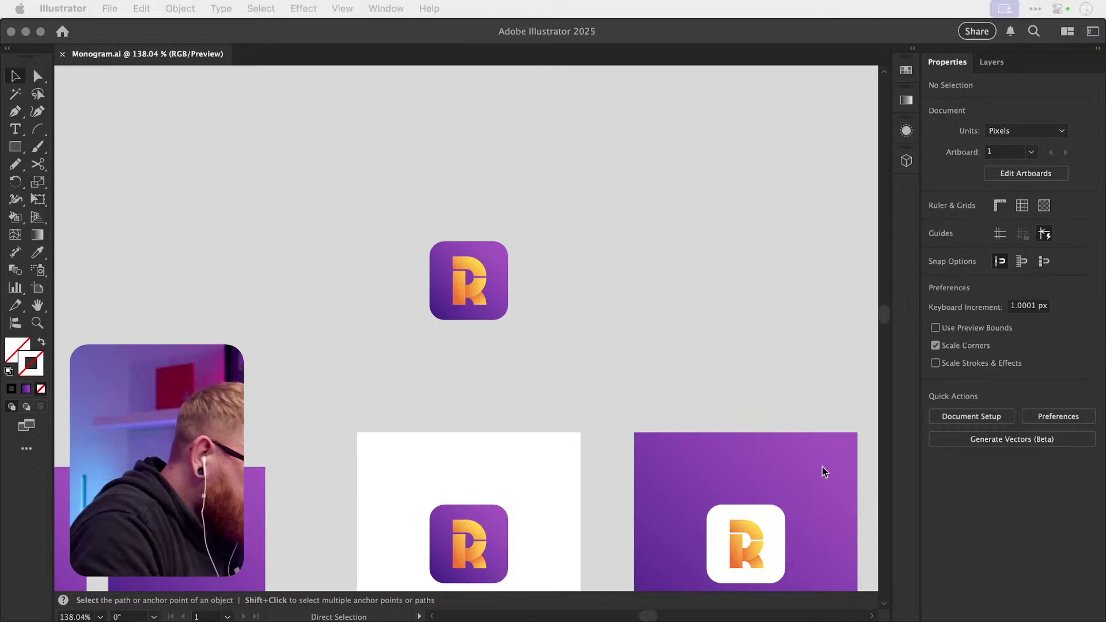